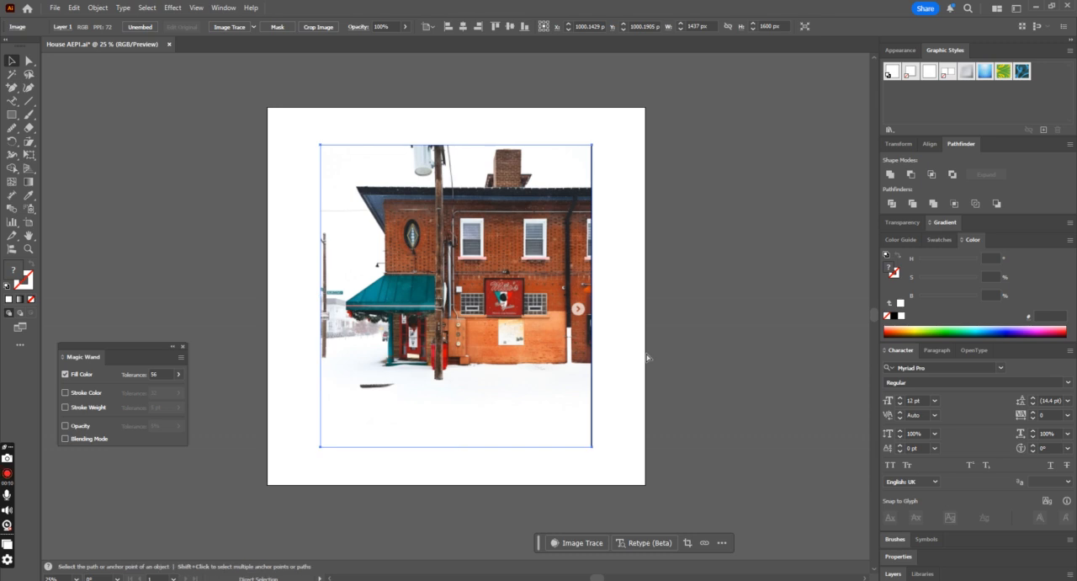
# Step: Trace the left, upper and right edges of the brick facade with the Pen tool and clear the path's fill
pyautogui.press('a')
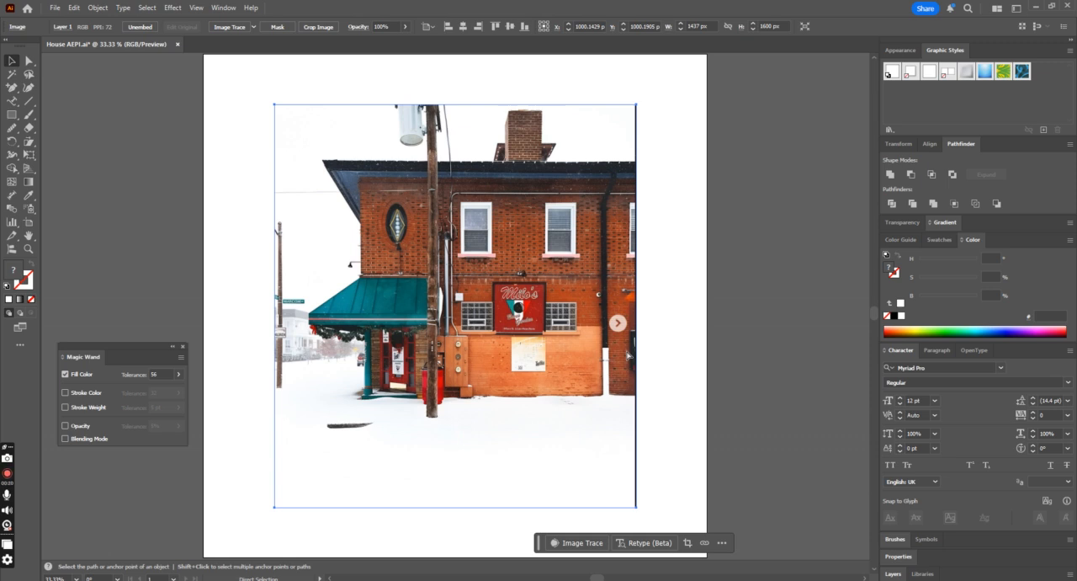
pyautogui.hotkey('ctrl', 'shift', 'a')
pyautogui.press('v')
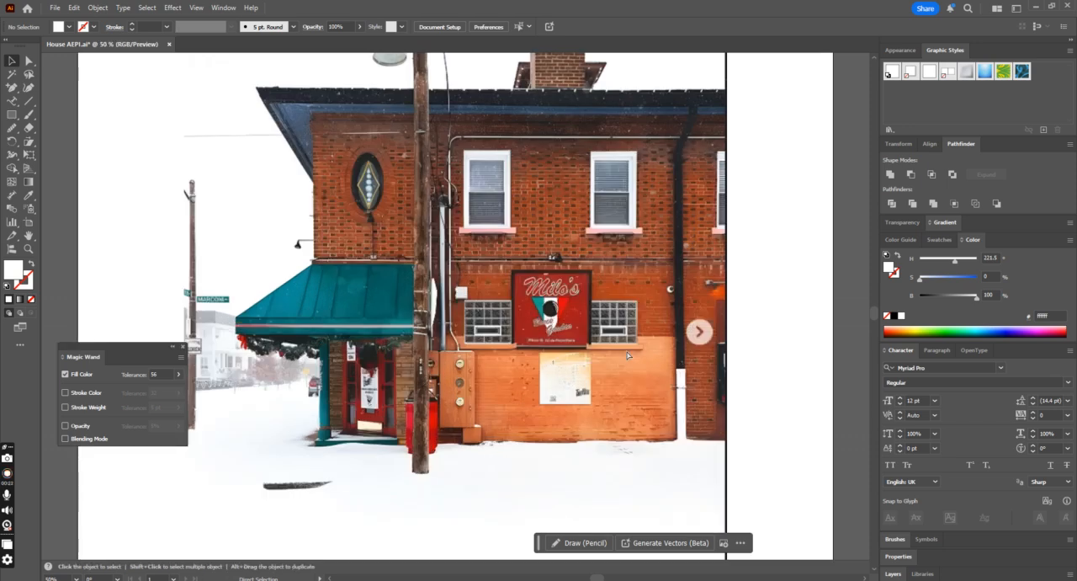
pyautogui.moveTo(11, 87); pyautogui.dragTo(63, 87)
pyautogui.click(360, 276)
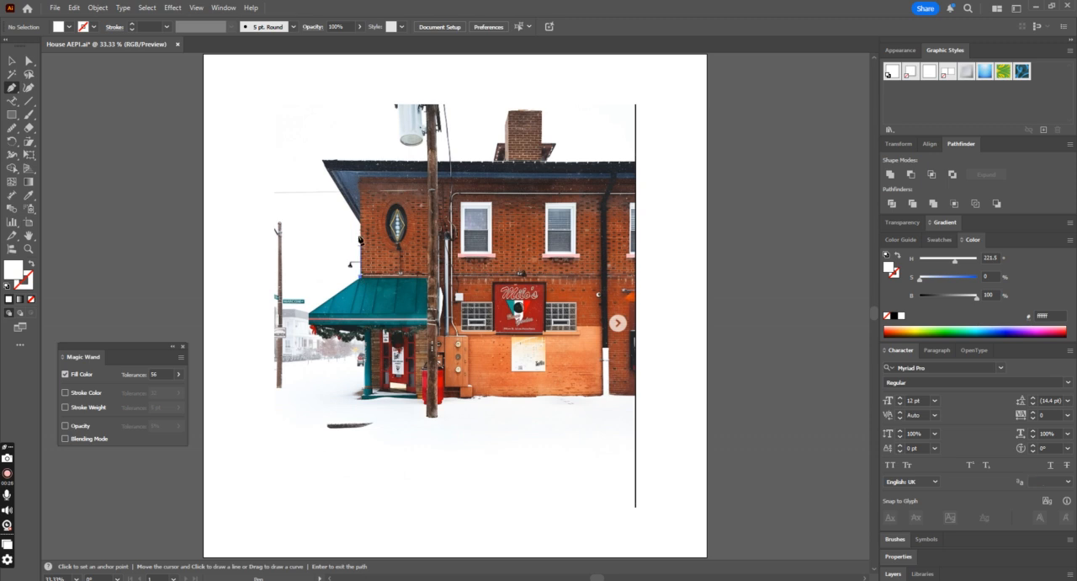
pyautogui.click(360, 177)
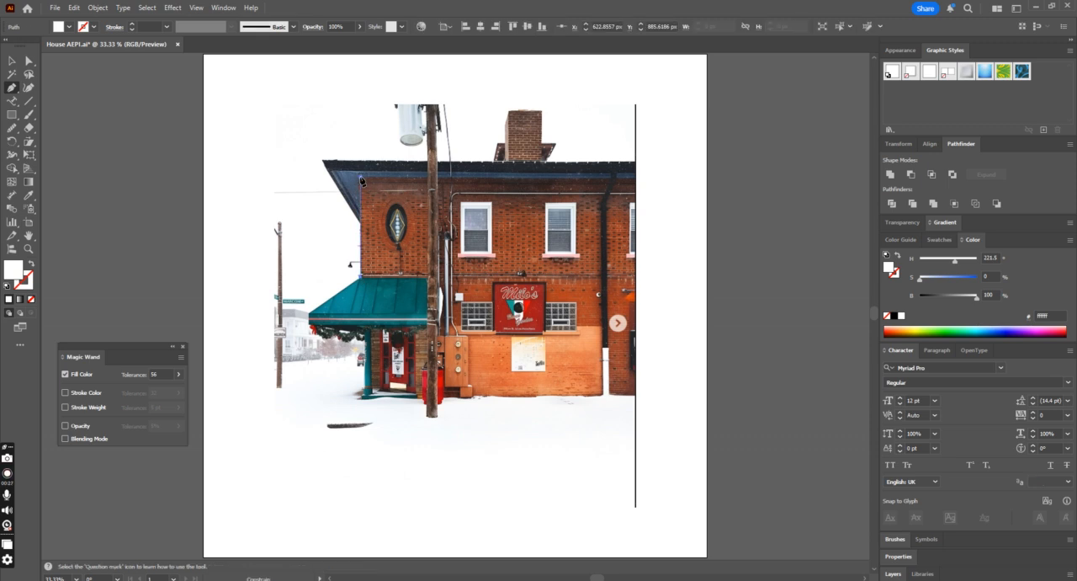
pyautogui.click(637, 178)
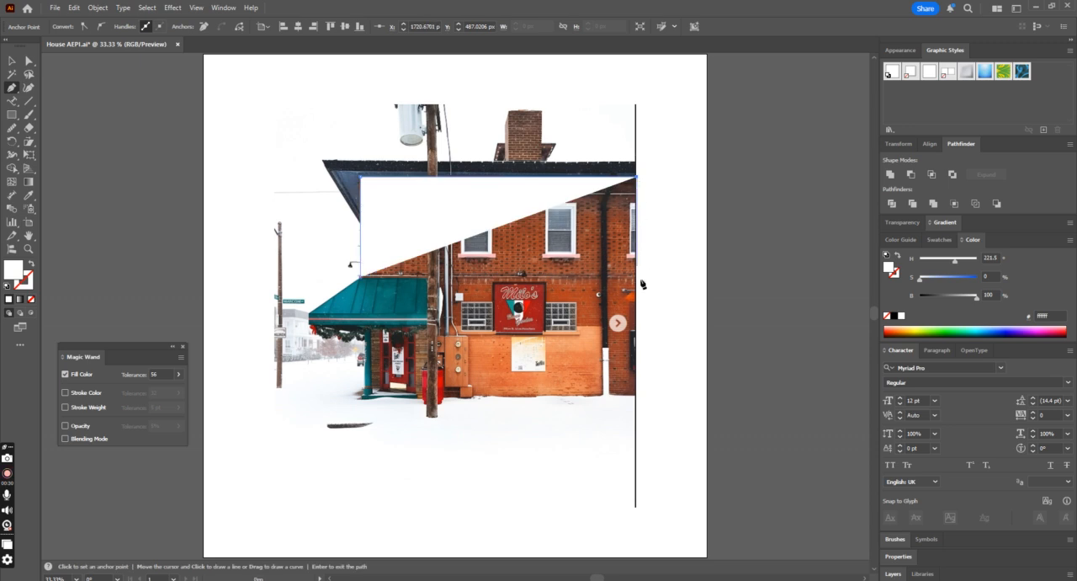
pyautogui.click(637, 394)
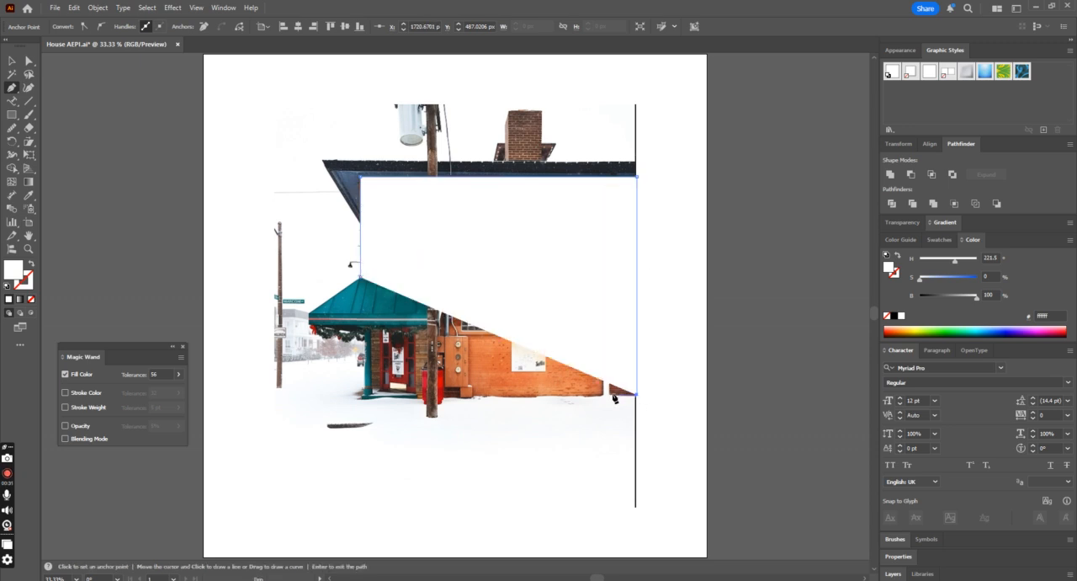
pyautogui.click(32, 300)
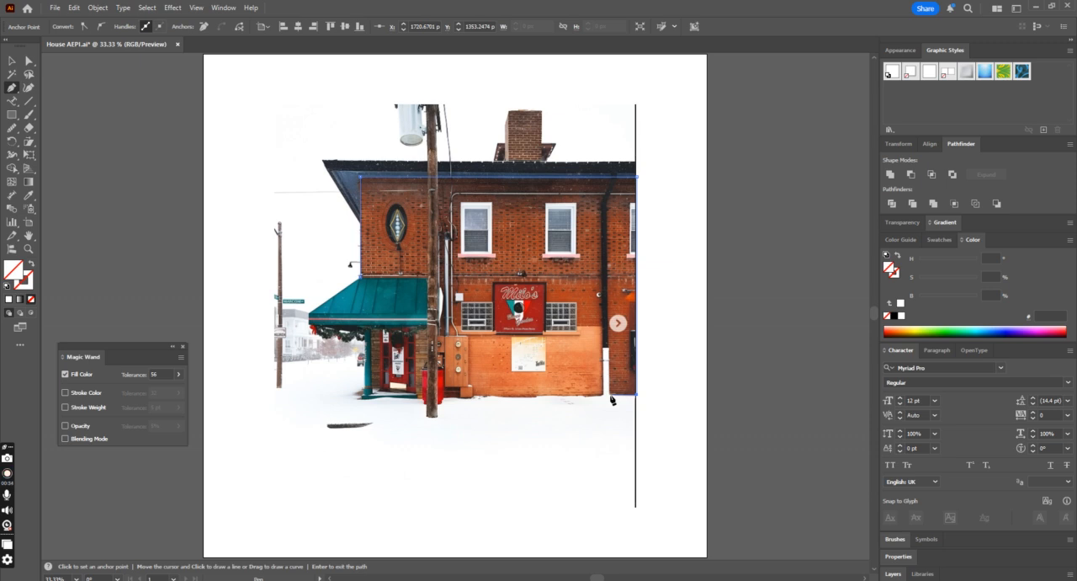
# Step: Complete and close the facade outline so that it leaves out the lighter lower wall and the teal awning
pyautogui.click(602, 396)
pyautogui.click(603, 327)
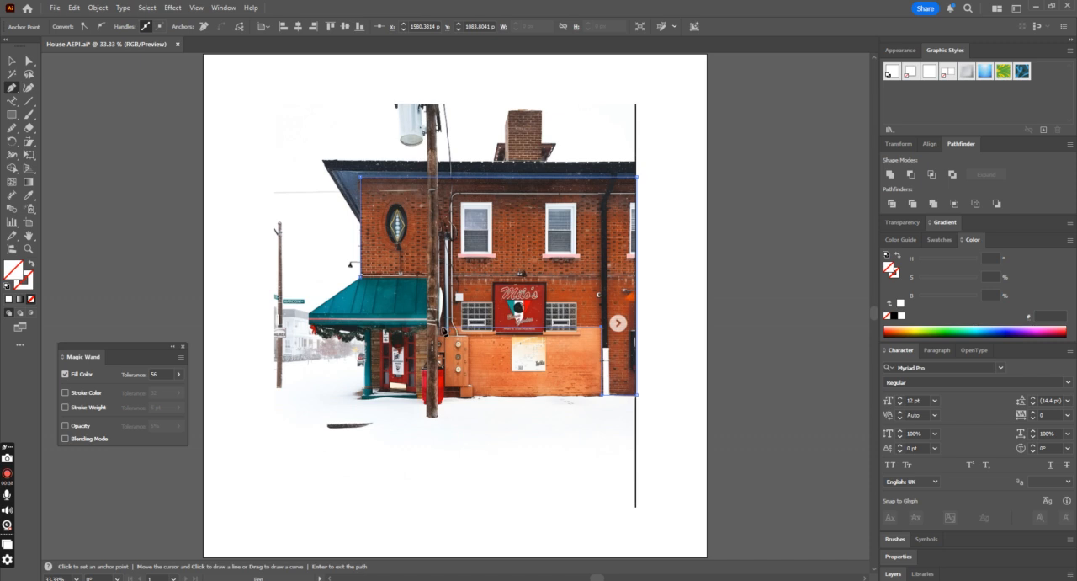
pyautogui.click(438, 326)
pyautogui.click(438, 279)
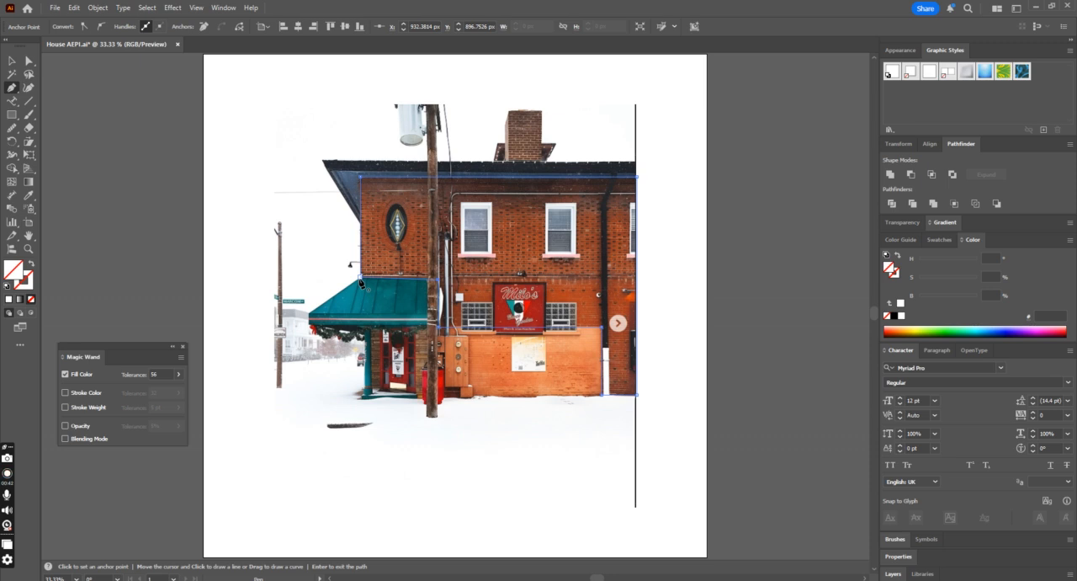
pyautogui.click(360, 278)
pyautogui.click(438, 277)
pyautogui.click(360, 277)
# Step: Fill the facade shape with the dark orange sampled from the brickwork in the photo and deselect it
pyautogui.click(30, 196)
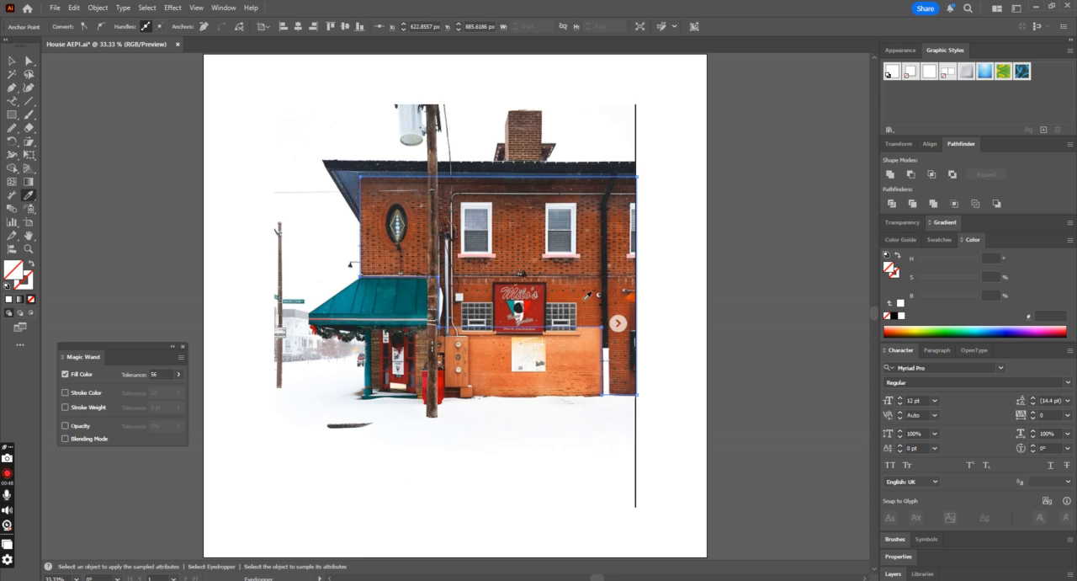
pyautogui.click(609, 303)
pyautogui.click(12, 62)
pyautogui.click(299, 107)
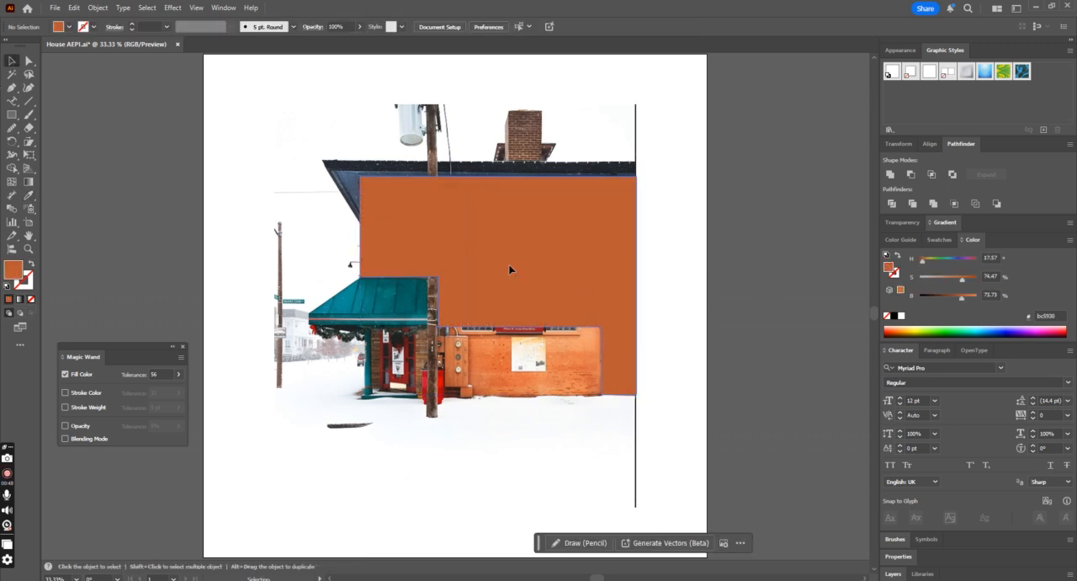
# Step: Swap the facade shape's fill and stroke to reveal the photo underneath, and swap them back to restore the fill
pyautogui.click(509, 270)
pyautogui.scroll(5, 697, 342)
pyautogui.click(696, 342)
pyautogui.click(541, 349)
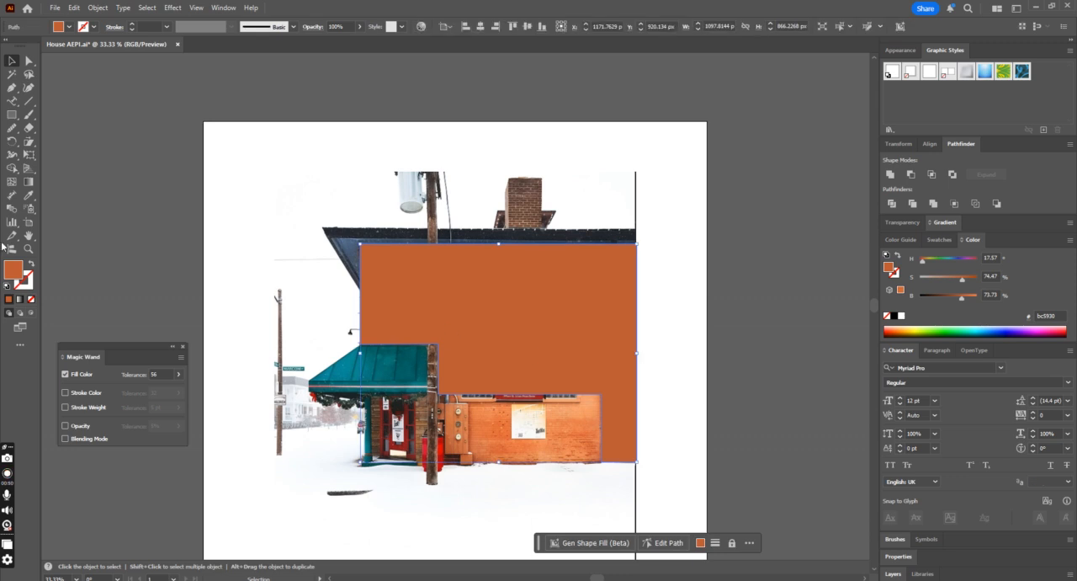
pyautogui.click(32, 263)
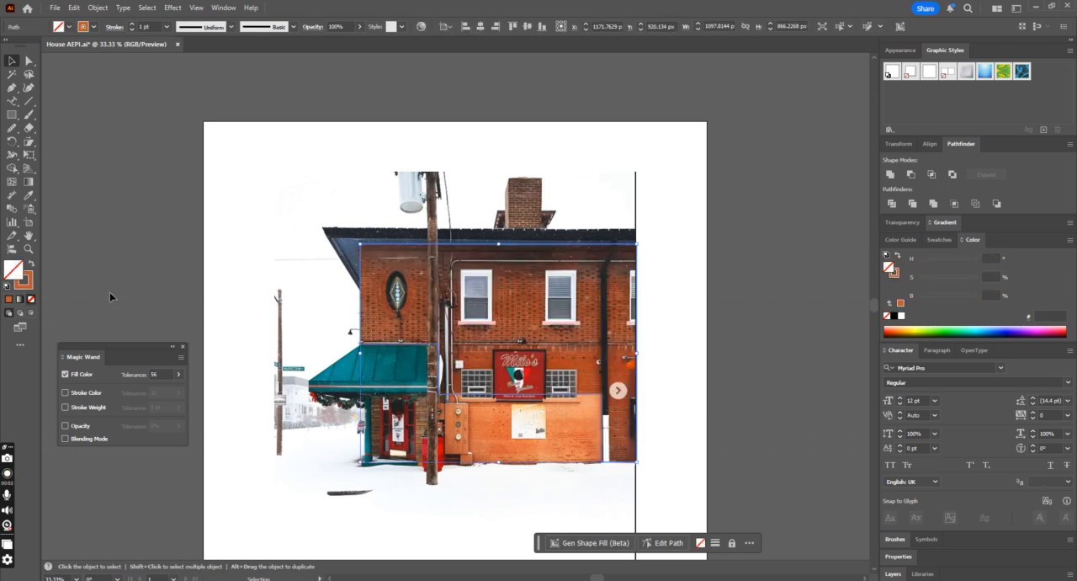
pyautogui.click(336, 318)
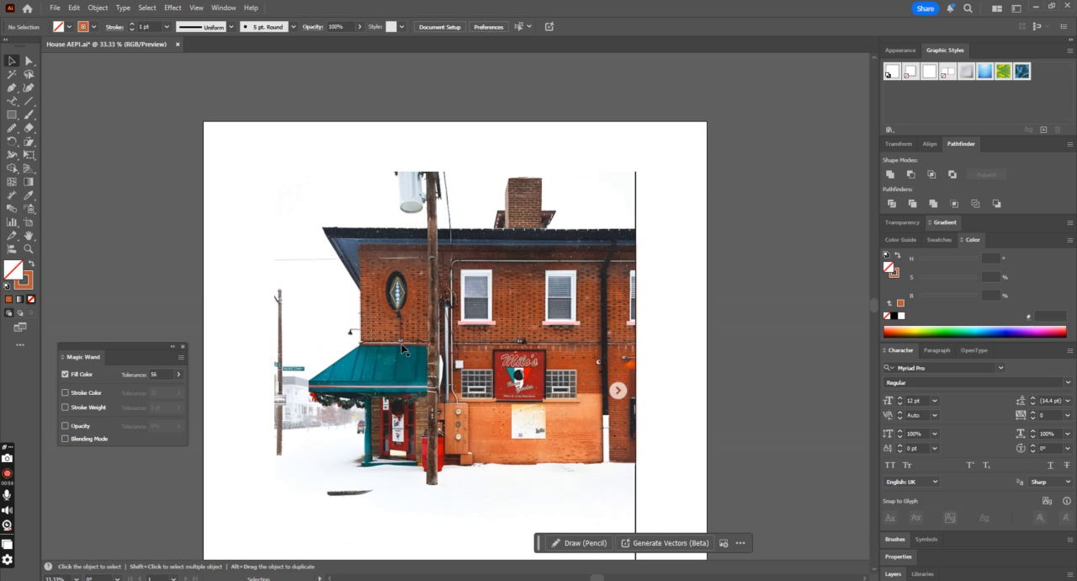
pyautogui.click(370, 300)
pyautogui.click(31, 264)
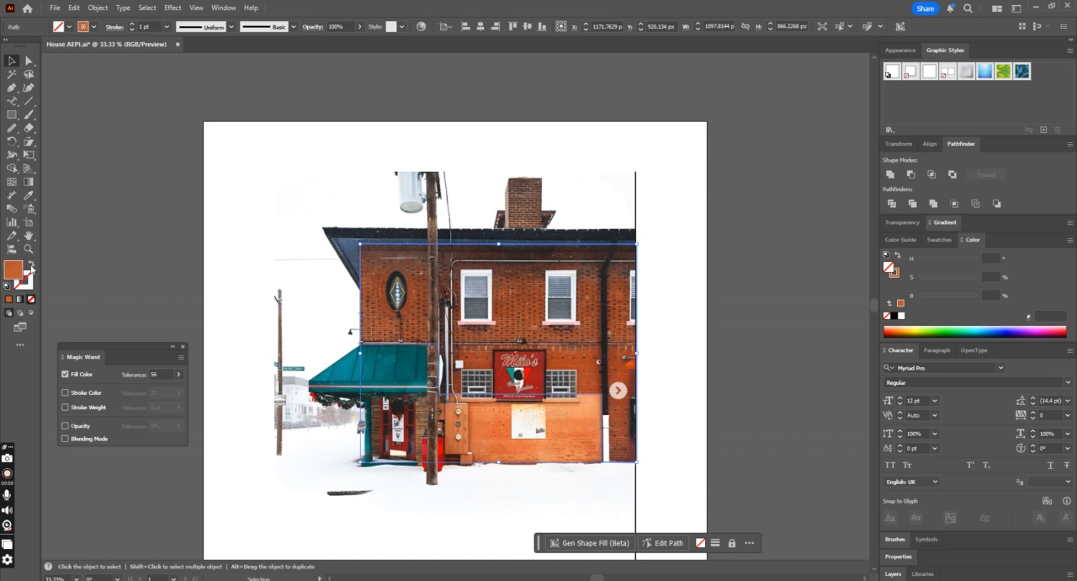
pyautogui.scroll(-1, 721, 348)
pyautogui.click(771, 355)
pyautogui.hotkey('ctrl', '=')
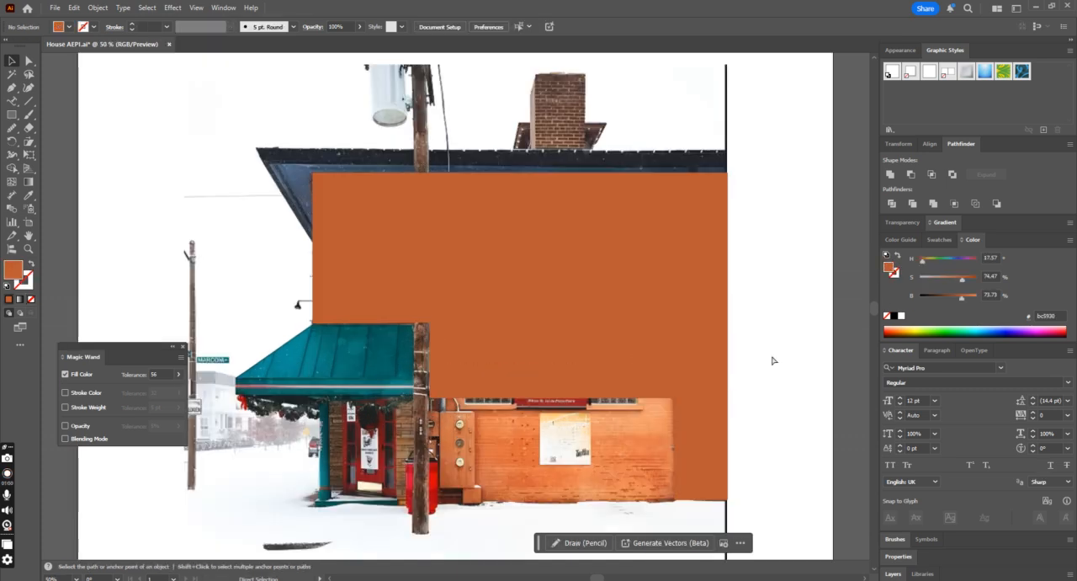
pyautogui.scroll(-2, 782, 356)
pyautogui.click(10, 86)
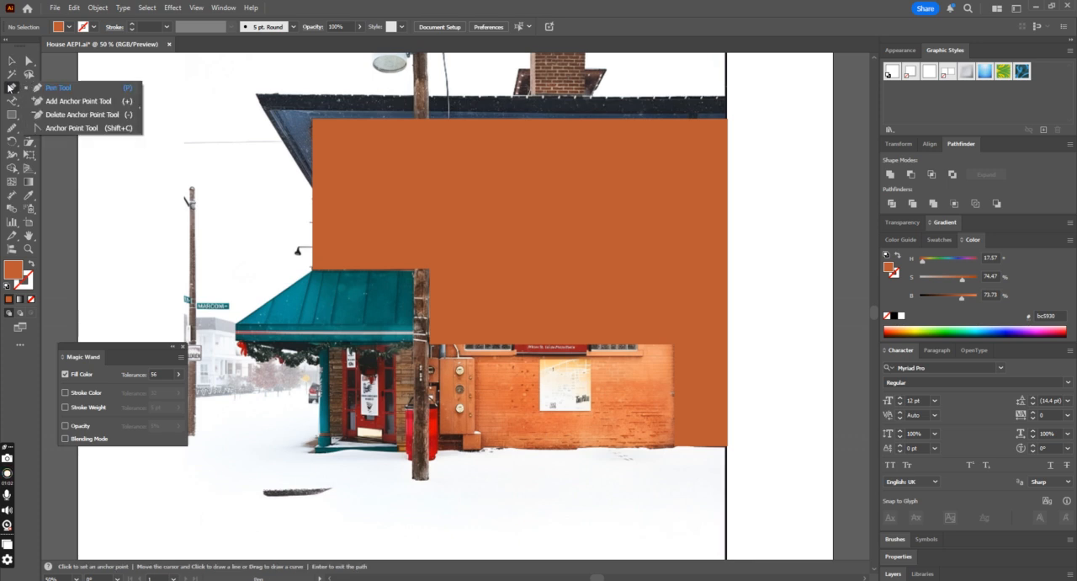
pyautogui.click(431, 347)
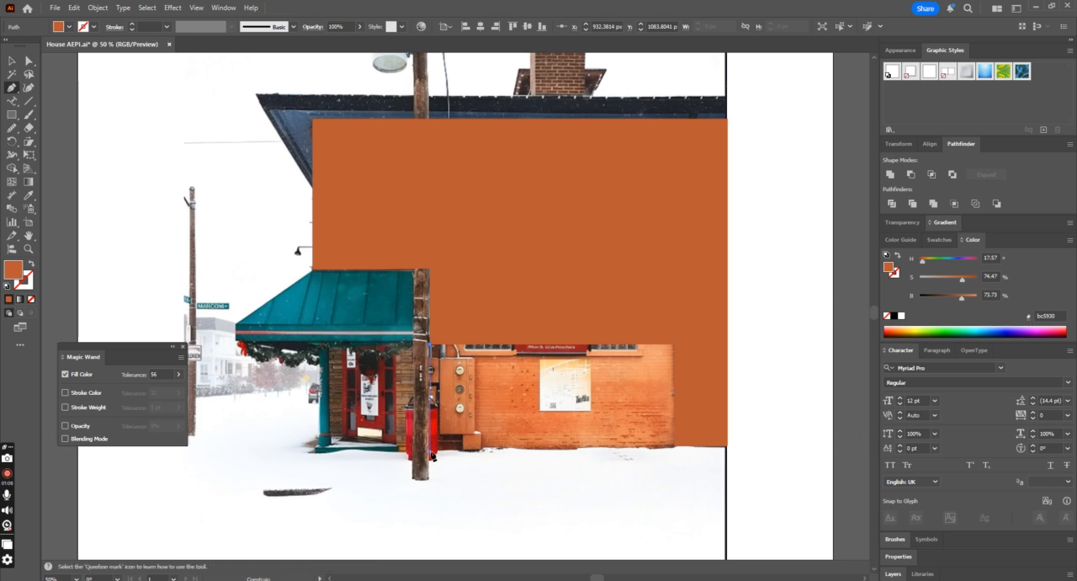
pyautogui.click(675, 446)
pyautogui.press('Return')
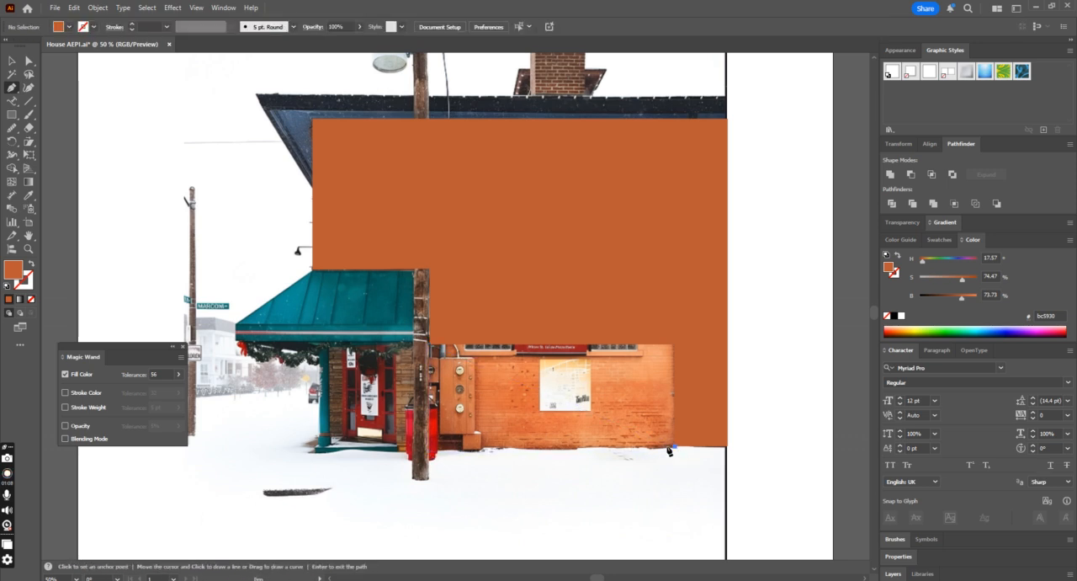
pyautogui.click(432, 446)
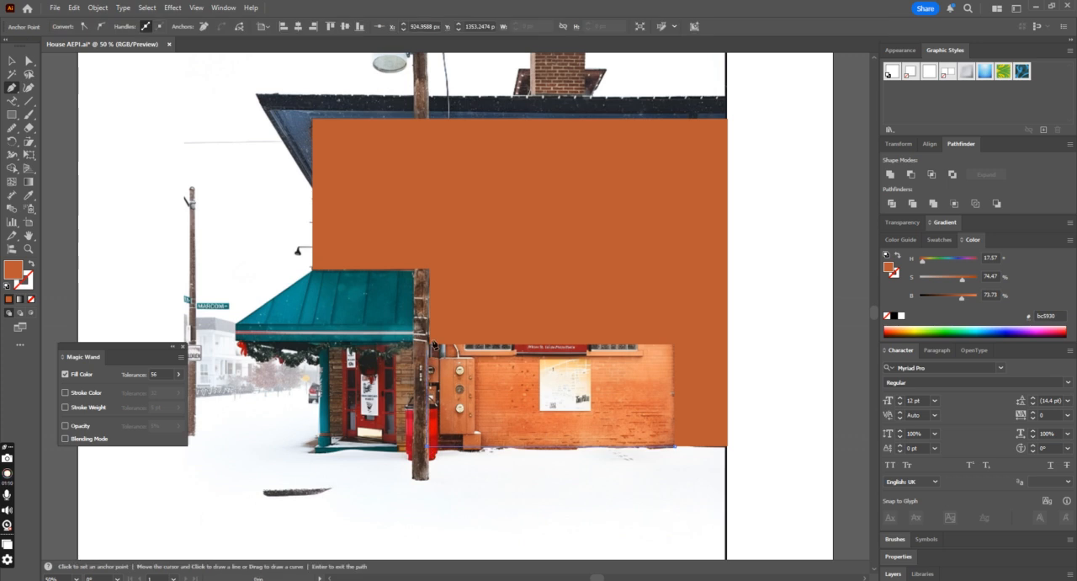
pyautogui.press('Return')
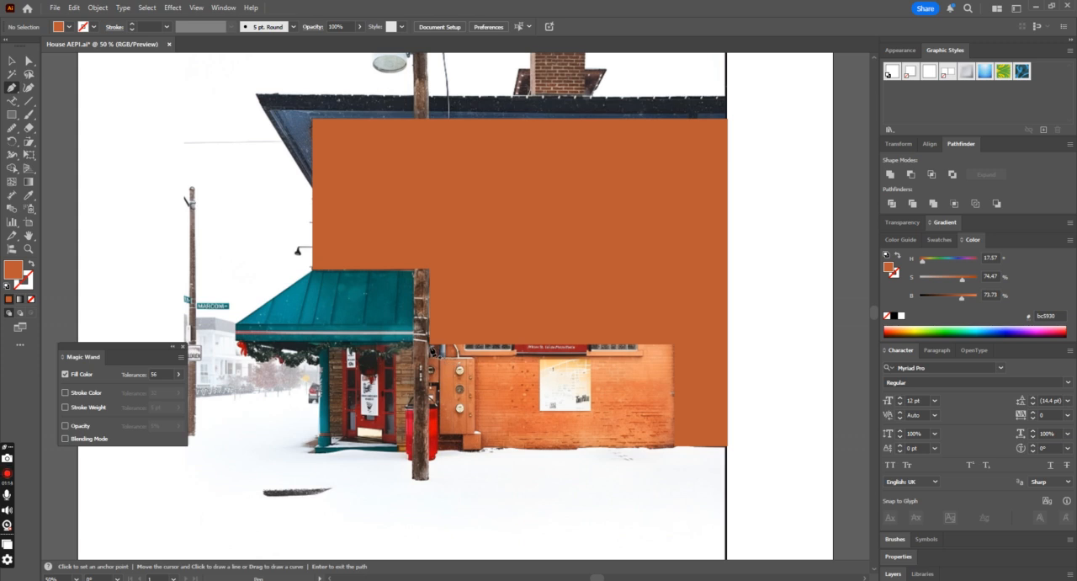
# Step: Trace the lighter lower wall section beside the pole as a closed four-corner Pen shape
pyautogui.click(434, 444)
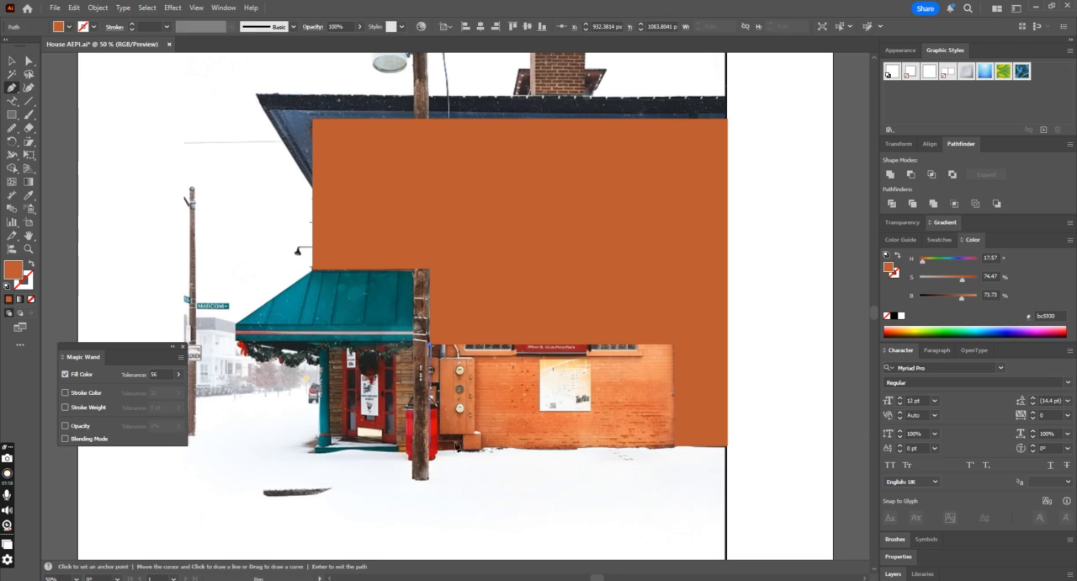
pyautogui.click(676, 439)
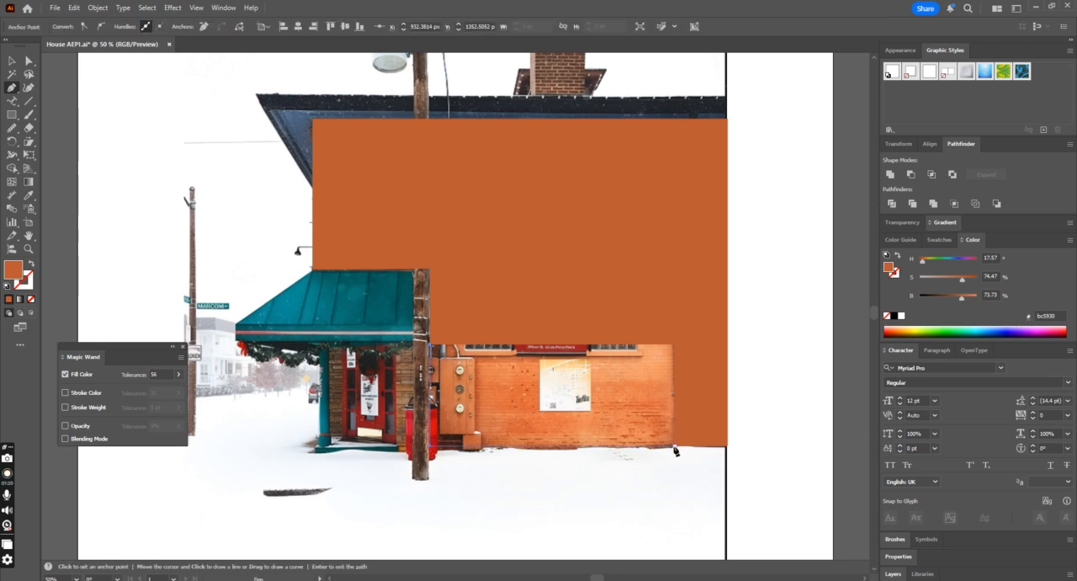
pyautogui.click(674, 349)
pyautogui.click(674, 345)
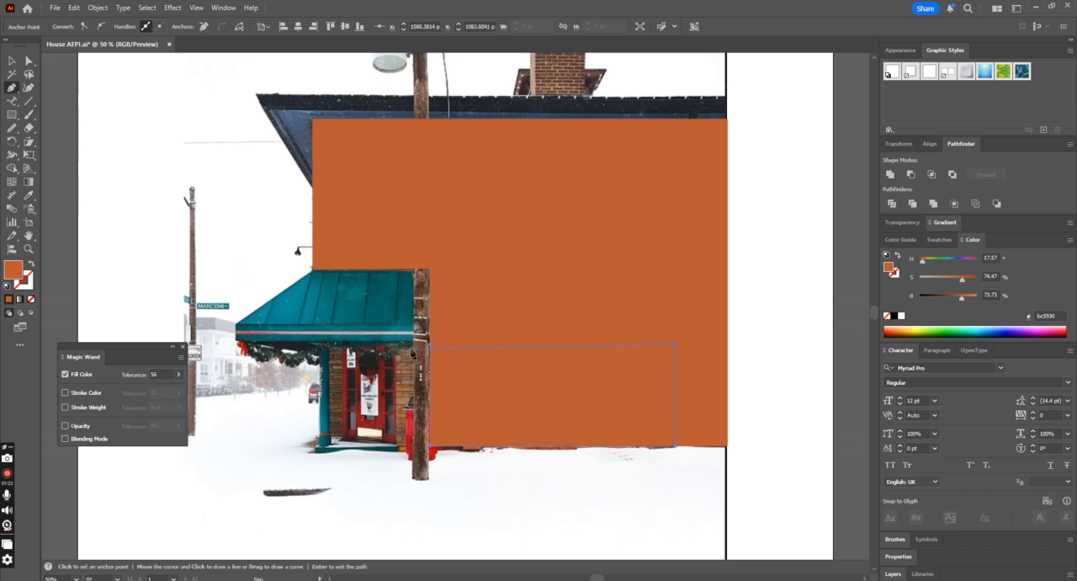
pyautogui.click(430, 345)
# Step: Fill the lower wall shape with the light orange sampled from the photo's lower brickwork and deselect it
pyautogui.click(31, 263)
pyautogui.click(27, 195)
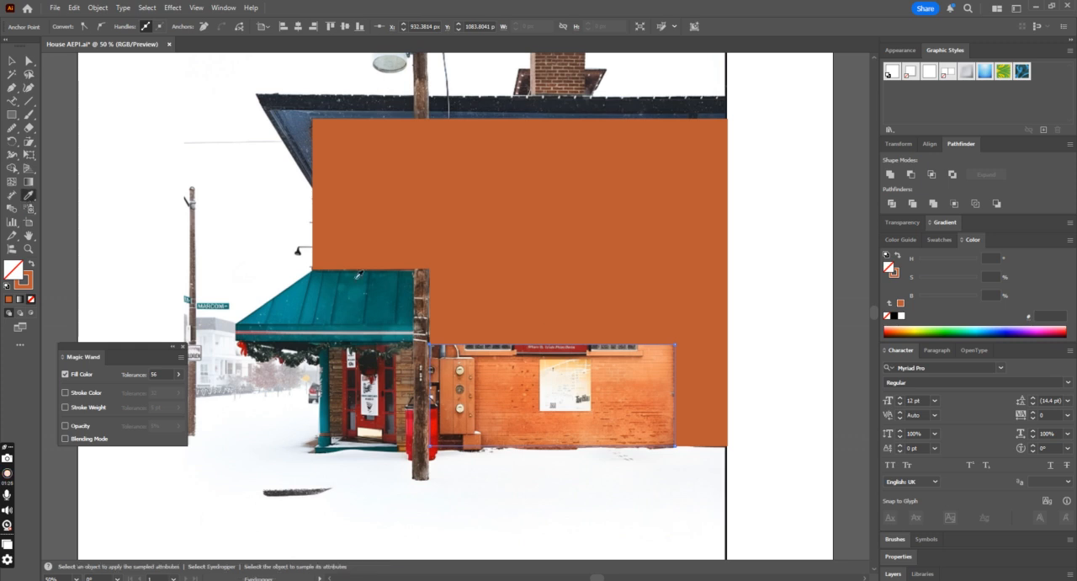
pyautogui.click(632, 367)
pyautogui.click(12, 61)
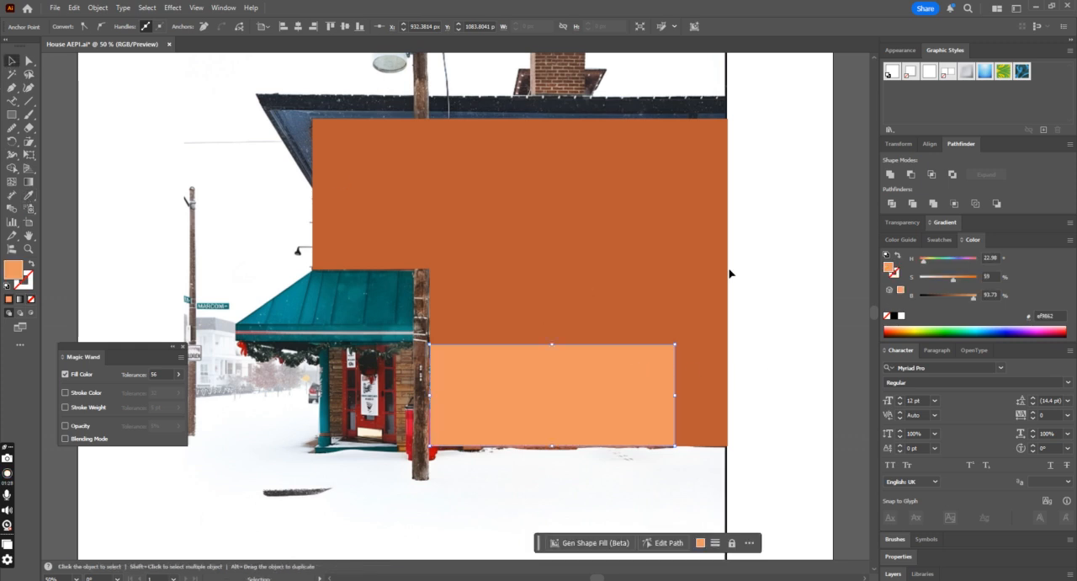
pyautogui.click(700, 286)
pyautogui.click(777, 344)
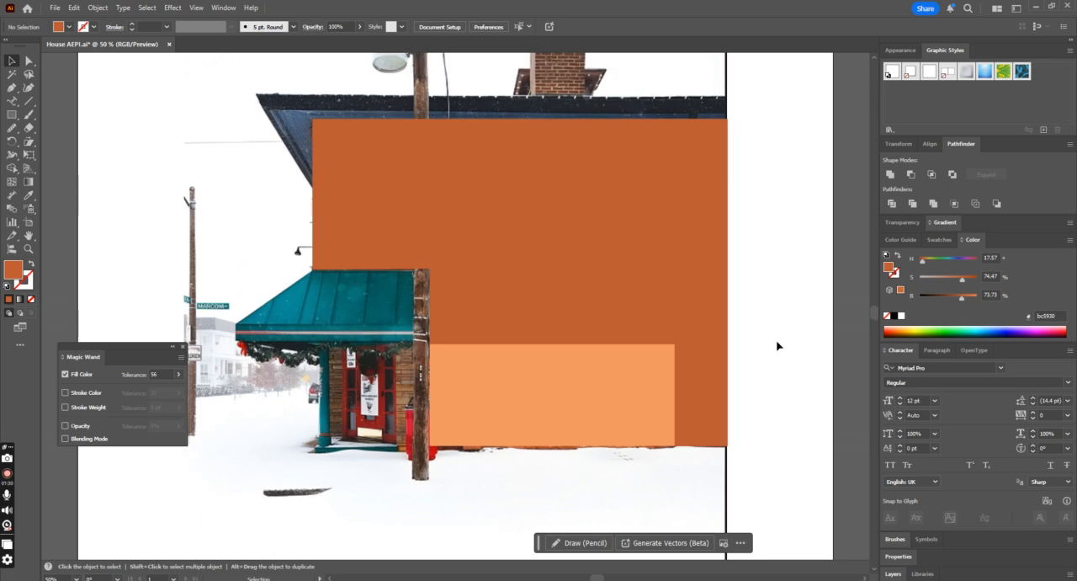
# Step: Swap the fill and stroke of the dark orange facade shape and undo the swap
pyautogui.hotkey('ctrl', '-')
pyautogui.click(546, 270)
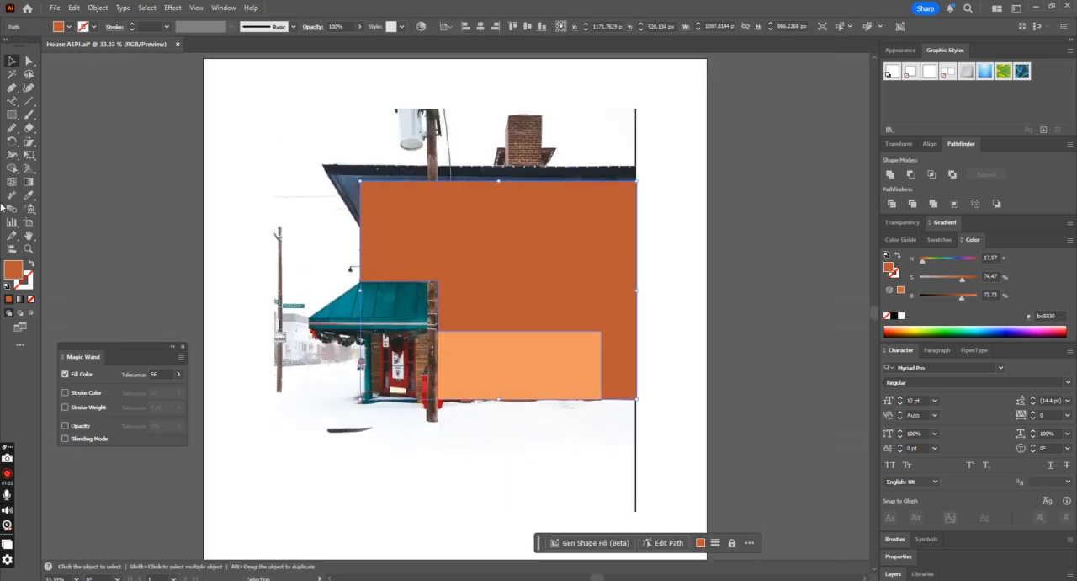
pyautogui.click(31, 263)
pyautogui.hotkey('ctrl', '+')
pyautogui.hotkey('ctrl', 'z')
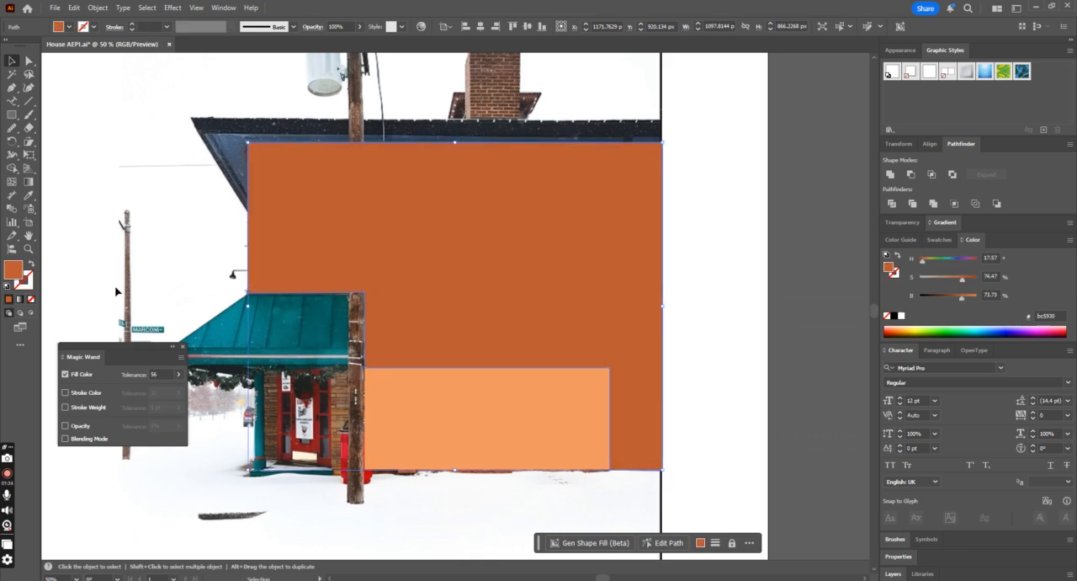
pyautogui.click(278, 366)
# Step: Trace the sloped awning over the entrance as a closed Pen shape that slightly overlaps the facade
pyautogui.click(12, 87)
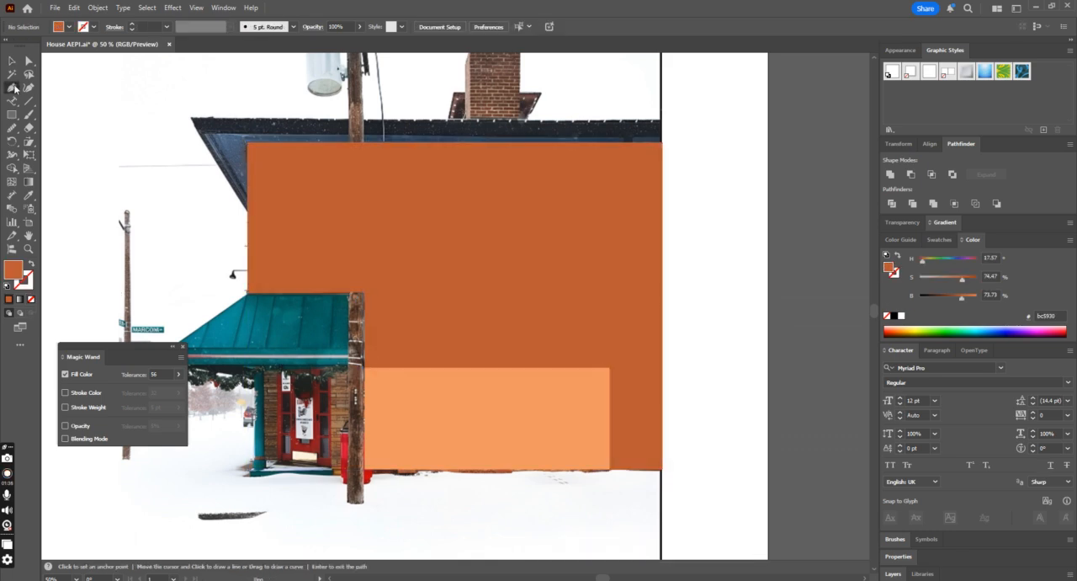
pyautogui.hotkey('ctrl', '-')
pyautogui.click(319, 298)
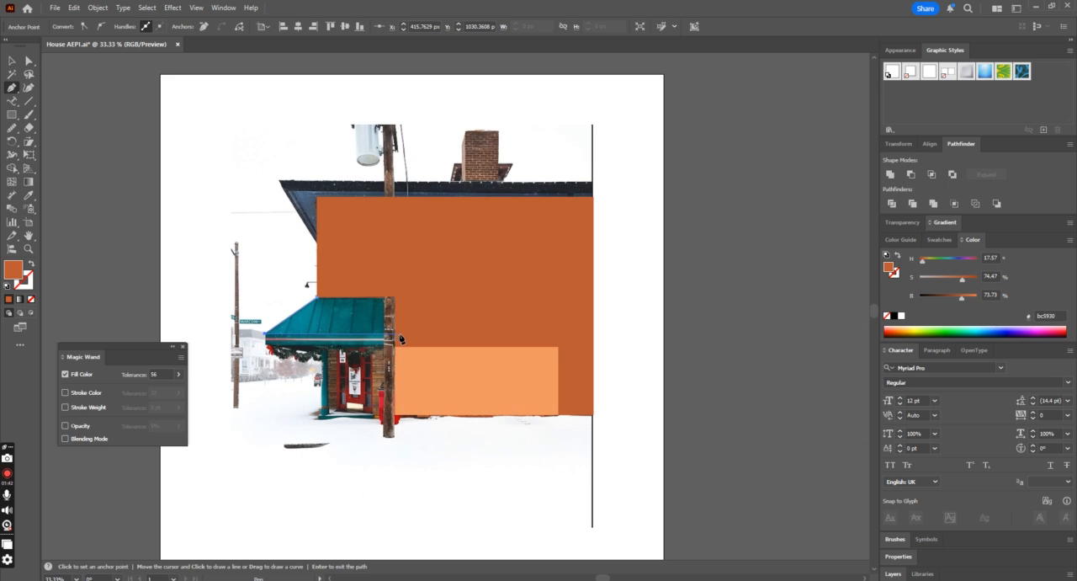
pyautogui.click(396, 334)
pyautogui.click(396, 298)
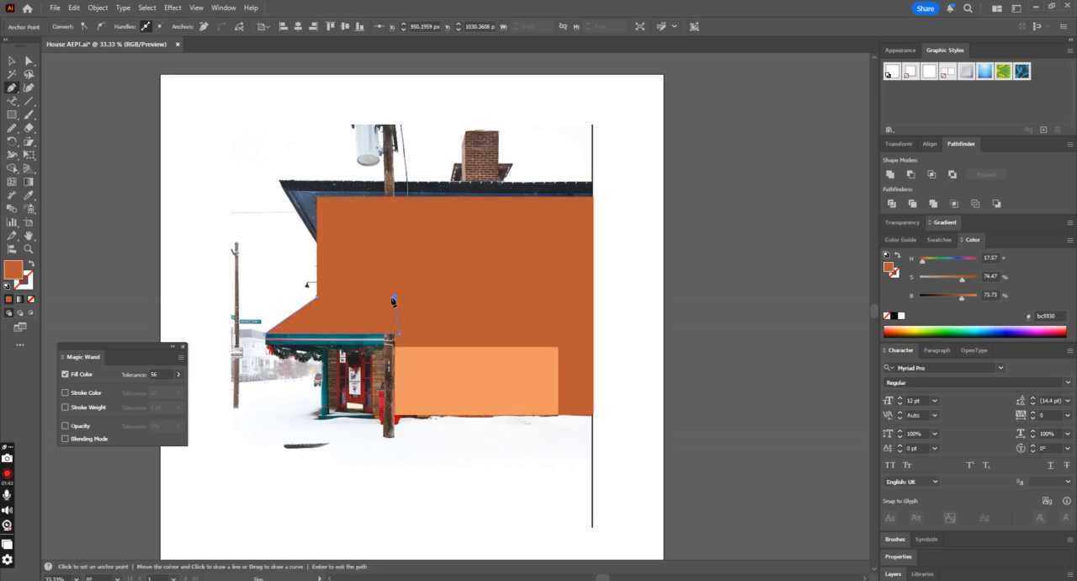
pyautogui.click(317, 298)
# Step: Fill the awning shape with the teal sampled from the awning in the photo
pyautogui.click(28, 195)
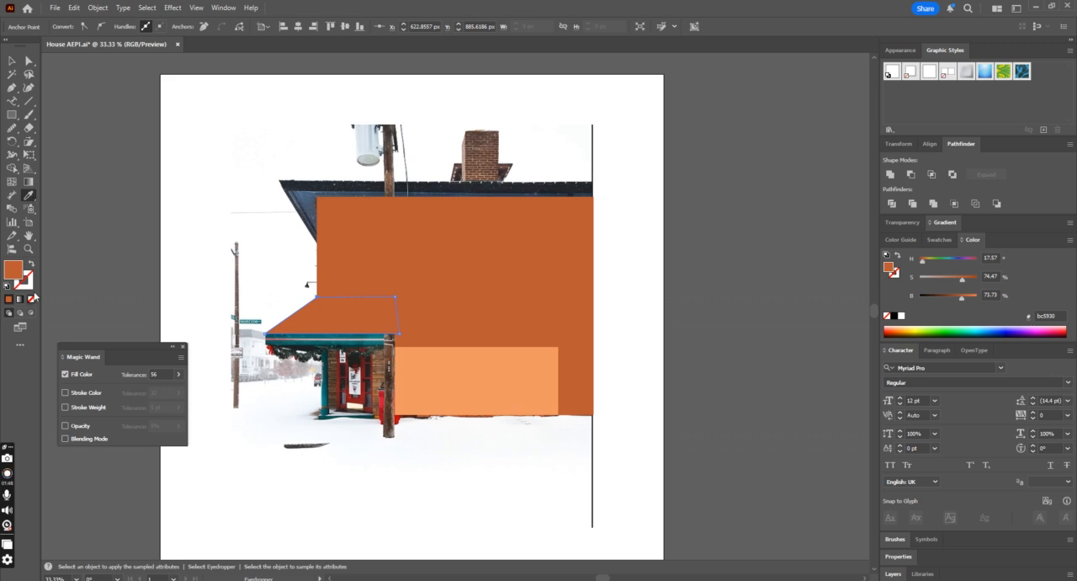
pyautogui.hotkey('shift', 'x')
pyautogui.click(307, 315)
pyautogui.press('v')
pyautogui.click(264, 203)
pyautogui.click(344, 326)
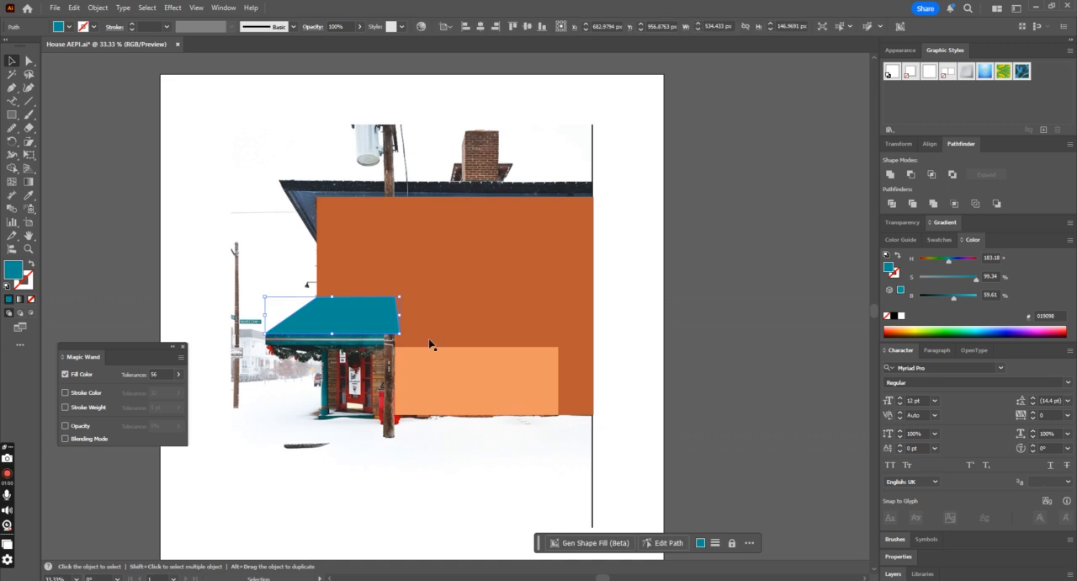
# Step: Select the facade and lower wall shapes together and bring them in front of the awning shape
pyautogui.click(431, 340)
pyautogui.keyDown('shift'); pyautogui.click(437, 380); pyautogui.keyUp('shift')
pyautogui.press('v')
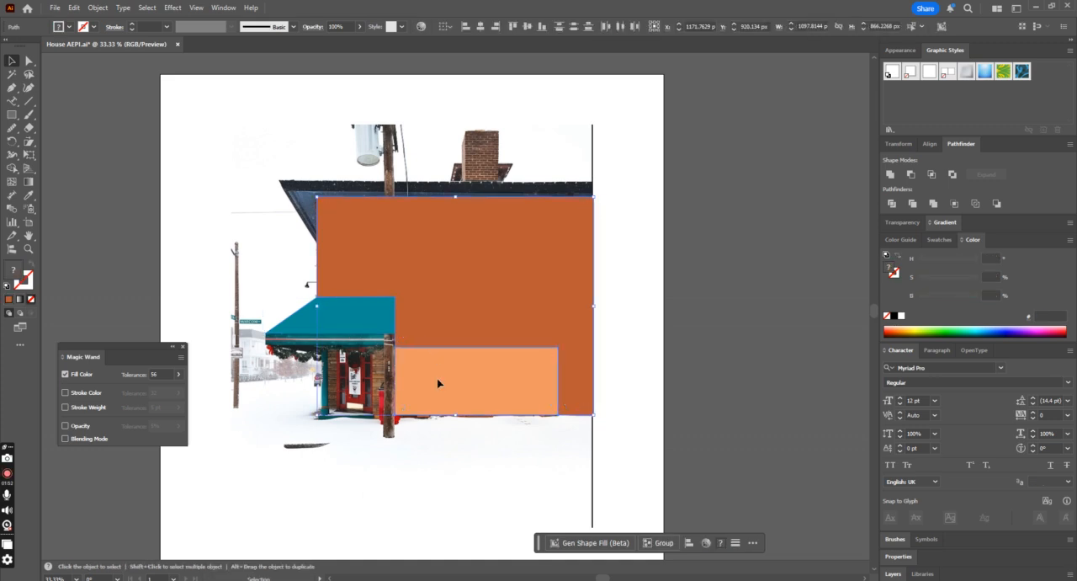
# Step: Trace the awning's front band below the teal slope as a closed Pen shape about 517 px wide and 56 px high
pyautogui.click(810, 367)
pyautogui.hotkey('ctrl', '+')
pyautogui.scroll(-1, 721, 364)
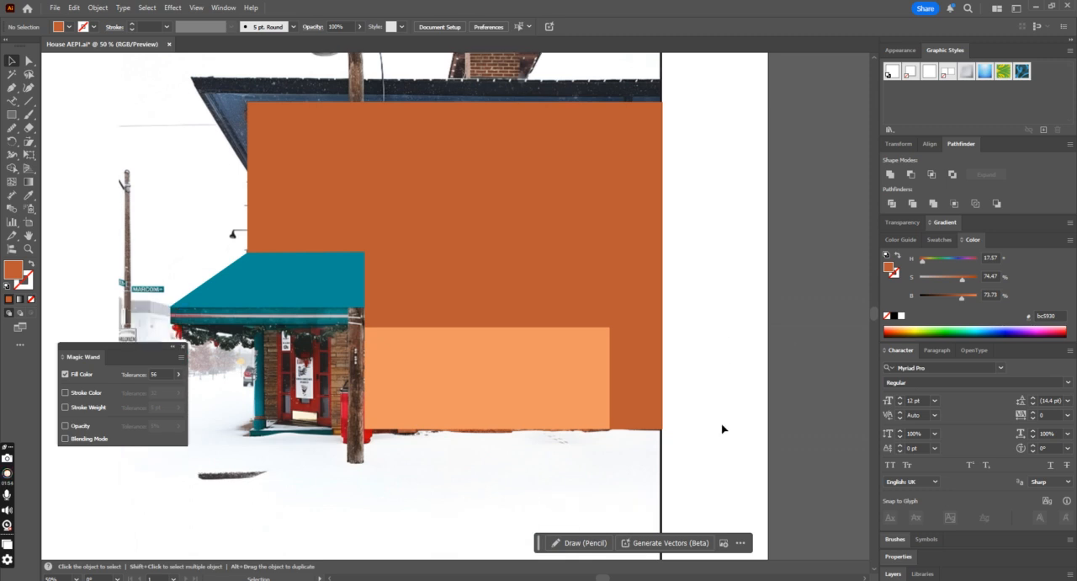
pyautogui.hscroll(-4, 455, 303)
pyautogui.press('p')
pyautogui.click(334, 323)
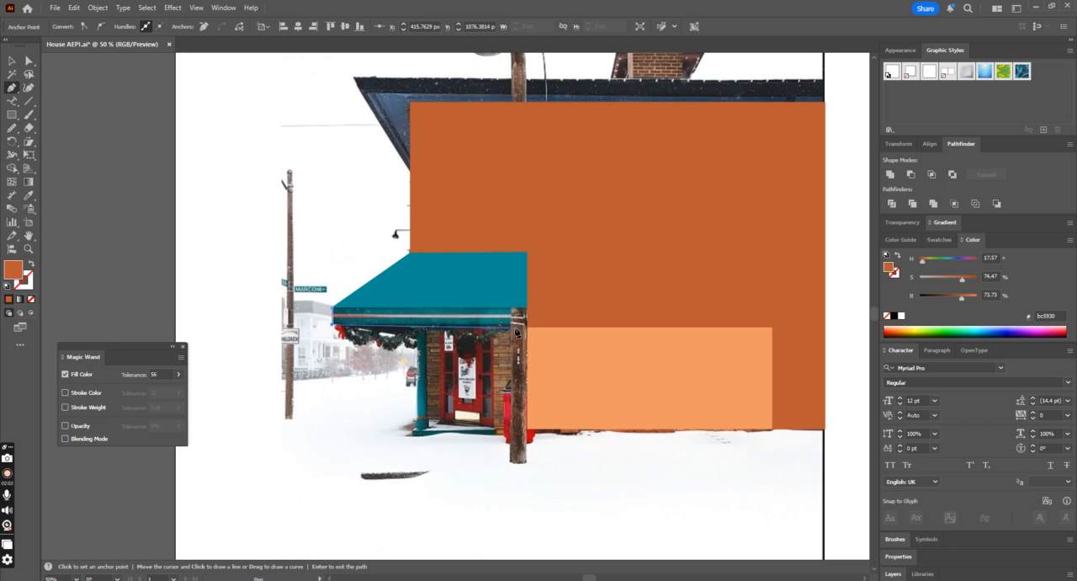
pyautogui.hotkey('ctrl', 'z')
pyautogui.click(335, 331)
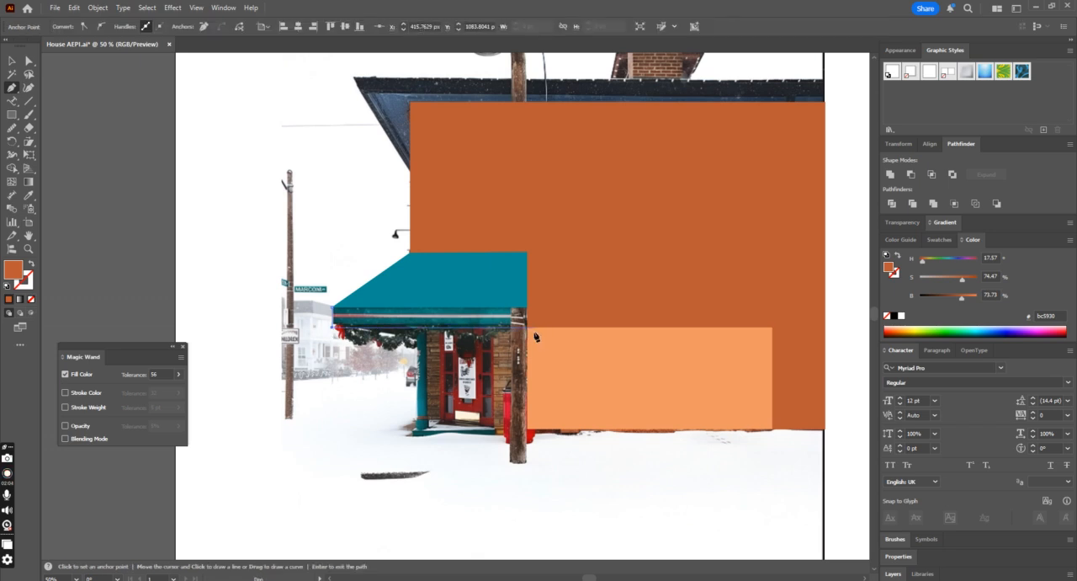
pyautogui.click(528, 316)
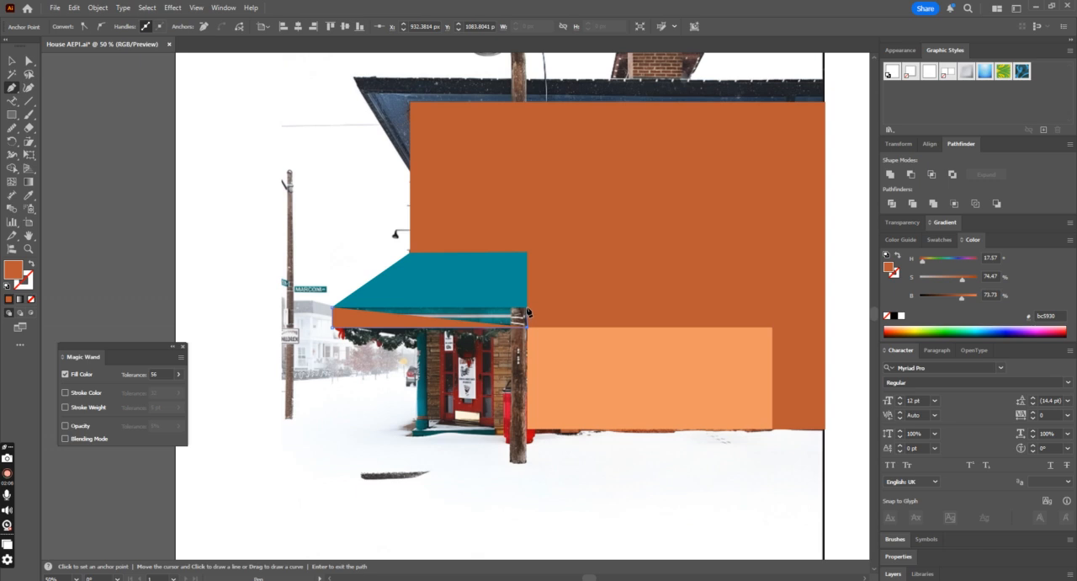
pyautogui.click(529, 307)
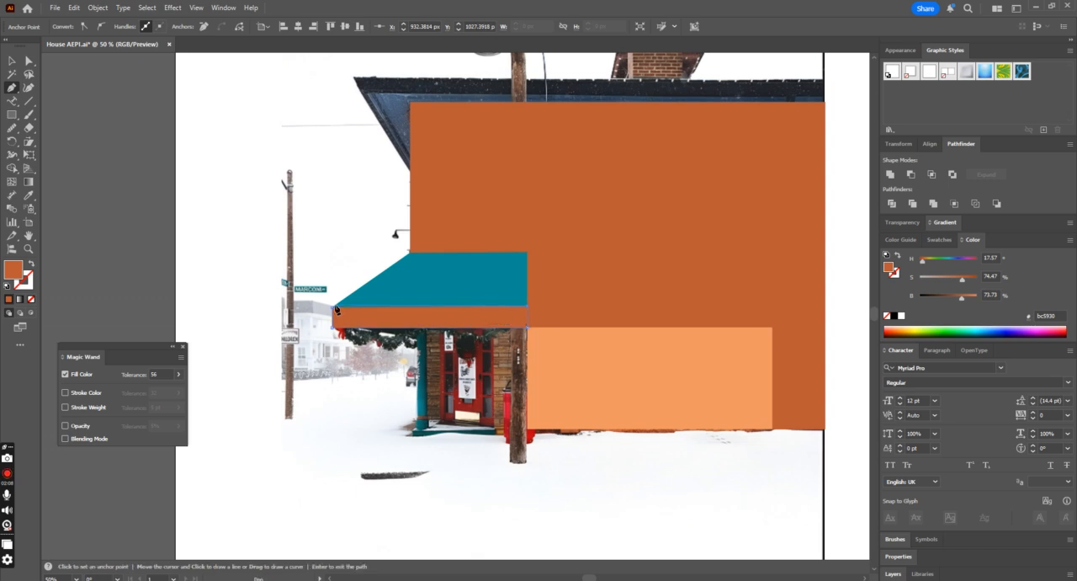
pyautogui.click(334, 309)
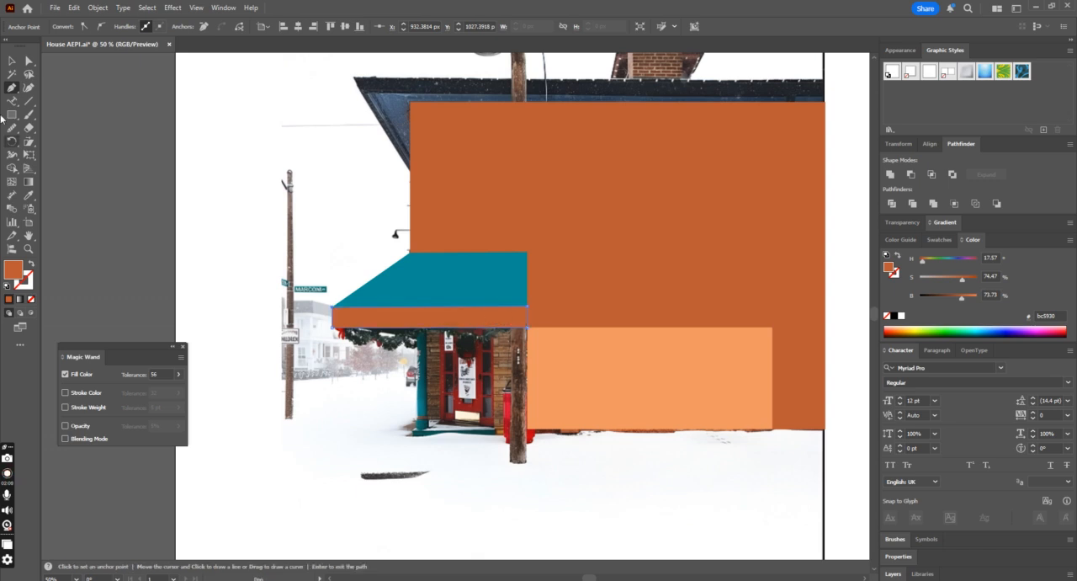
# Step: Fill the awning's front band with the teal sampled from the awning shape
pyautogui.click(11, 61)
pyautogui.click(28, 195)
pyautogui.click(465, 270)
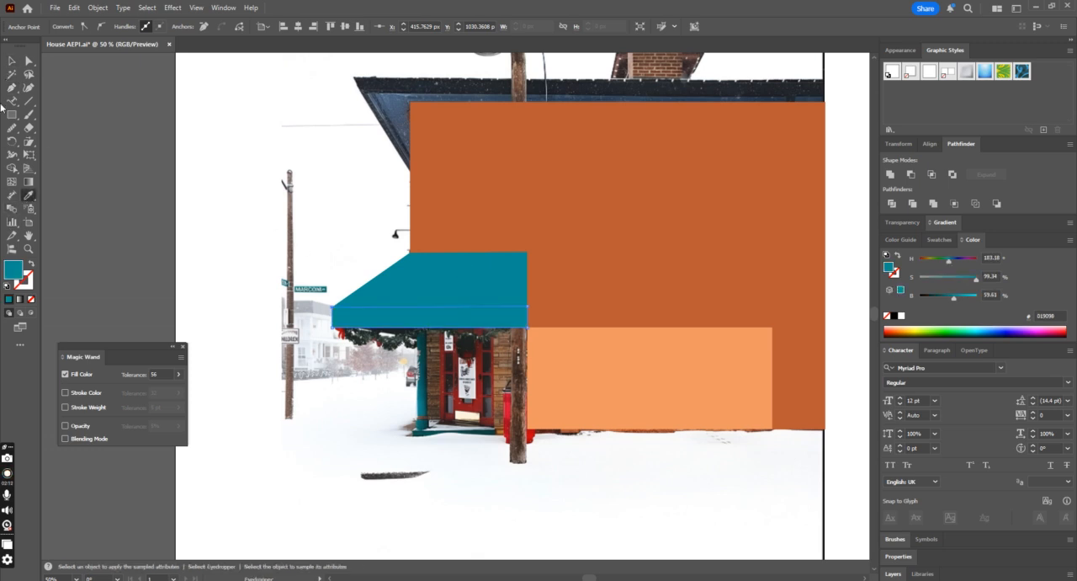
pyautogui.click(11, 62)
# Step: Swap the front band's fill and stroke, and draw a rectangle about 549 by 10 px over the photo's light awning stripe
pyautogui.click(419, 326)
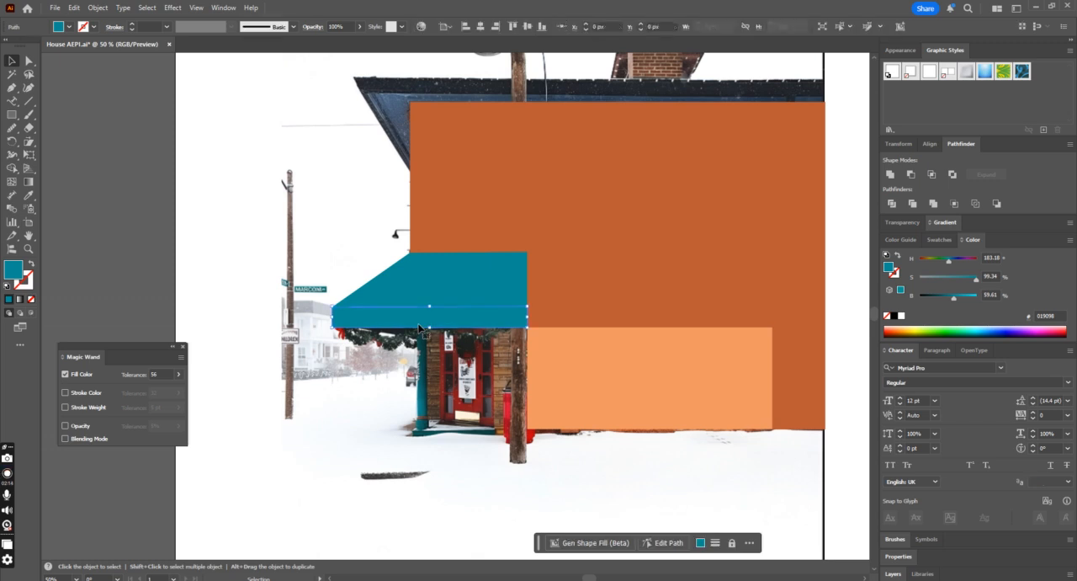
pyautogui.click(29, 265)
pyautogui.hotkey('ctrl', '1')
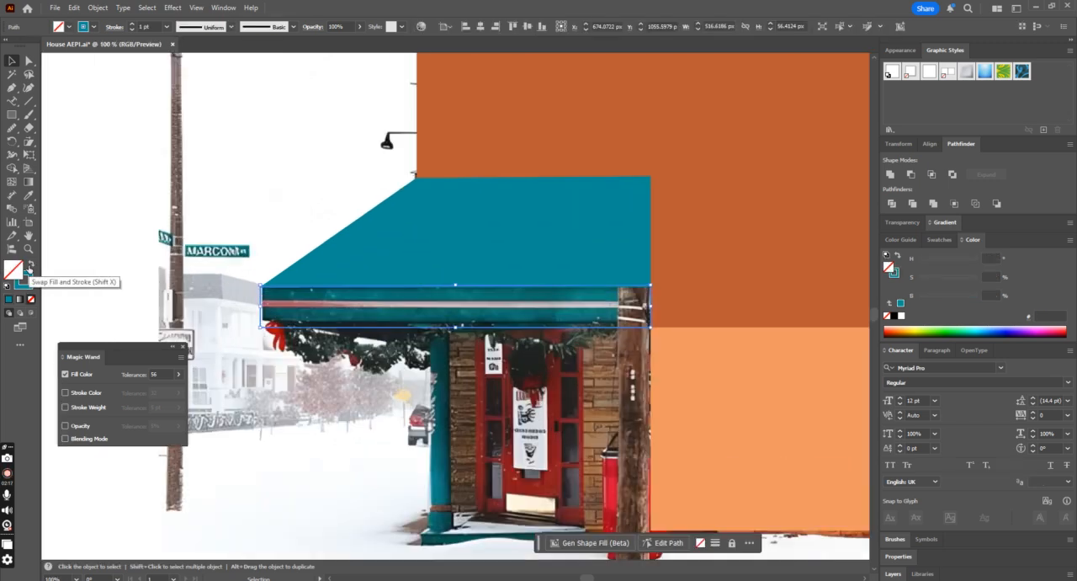
pyautogui.click(12, 113)
pyautogui.moveTo(249, 301); pyautogui.dragTo(665, 308)
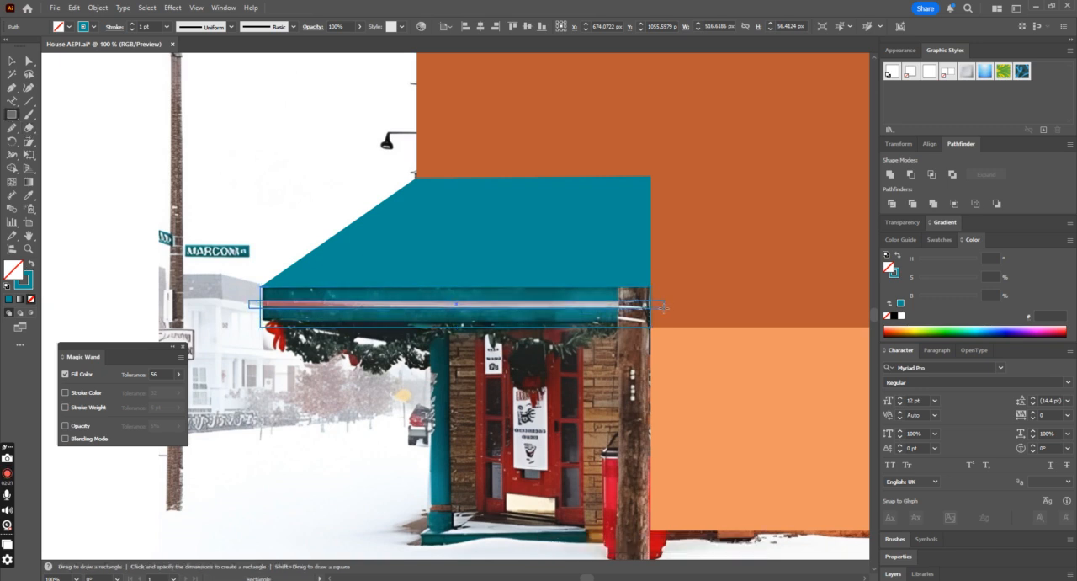
# Step: Give the stripe rectangle a white fill without a stroke and shift it slightly downward on the front band
pyautogui.click(29, 265)
pyautogui.doubleClick(20, 270)
pyautogui.click(388, 214)
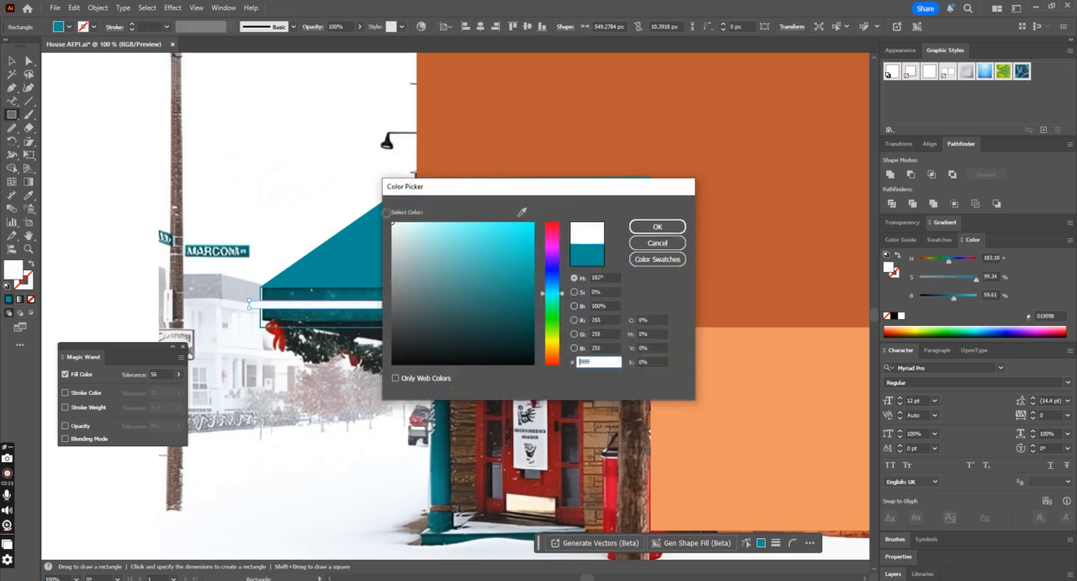
pyautogui.click(652, 223)
pyautogui.press('v')
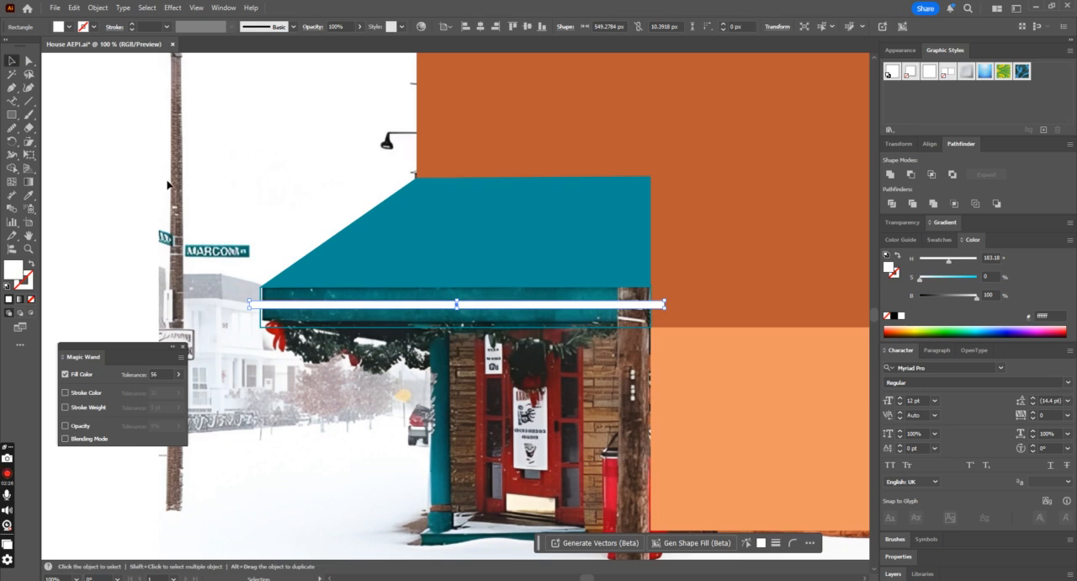
pyautogui.moveTo(296, 308); pyautogui.dragTo(296, 310)
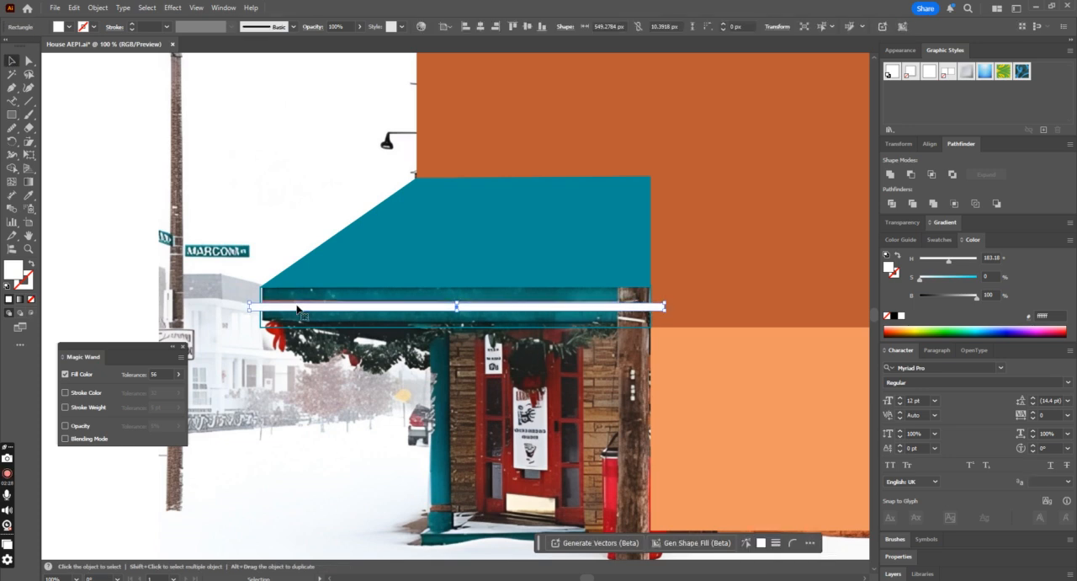
# Step: Swap the fill and stroke of the awning's front band to restore its solid teal fill
pyautogui.hotkey('ctrl', 'shift', 'a')
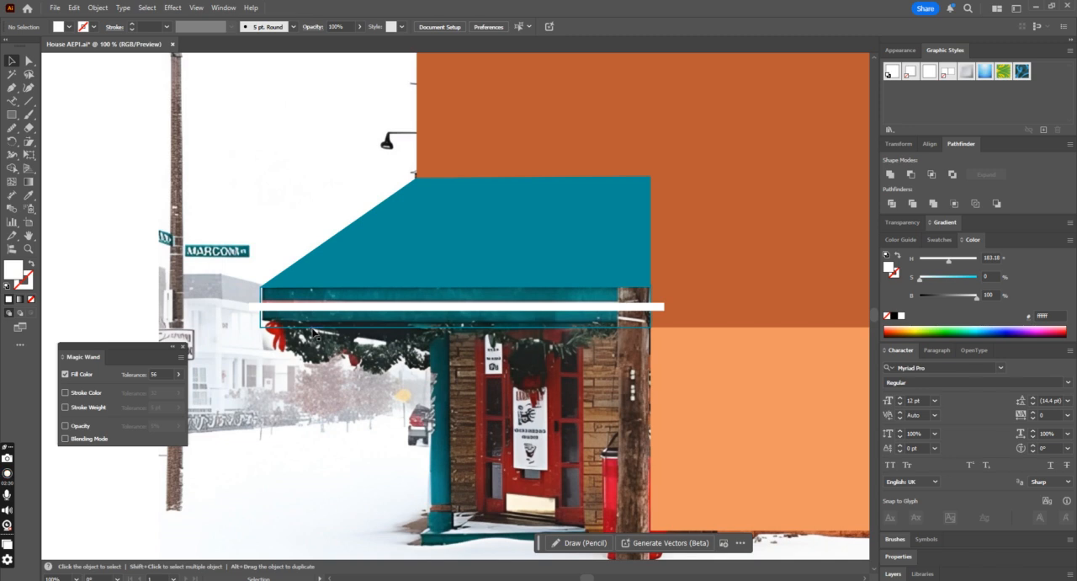
pyautogui.click(312, 328)
pyautogui.click(31, 264)
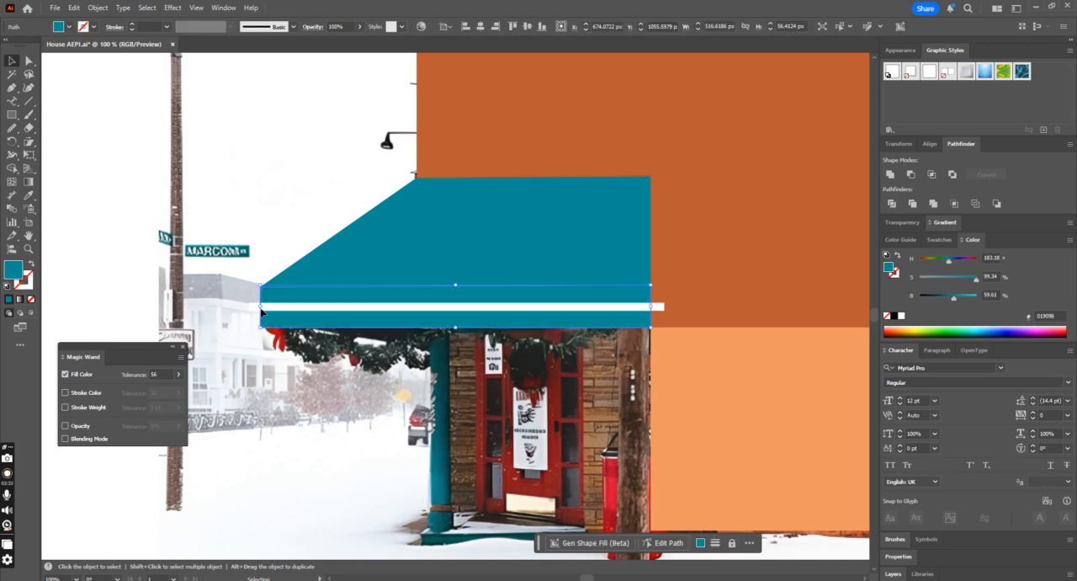
# Step: Try the Outline pathfinder on the awning's front band together with the white stripe, and undo it
pyautogui.keyDown('shift'); pyautogui.click(261, 308); pyautogui.keyUp('shift')
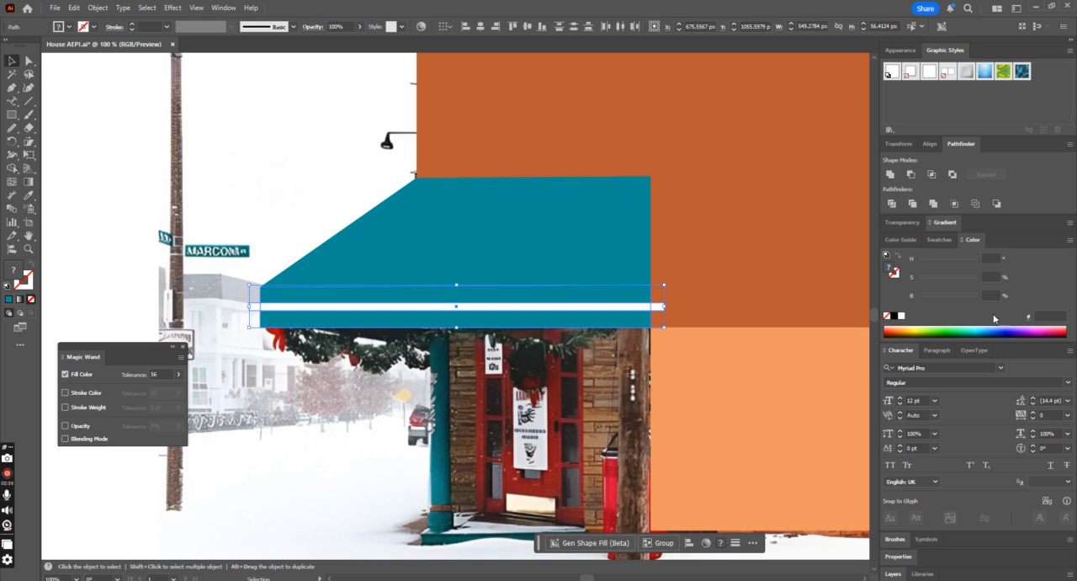
pyautogui.hotkey('ctrl', 'shift', 'a')
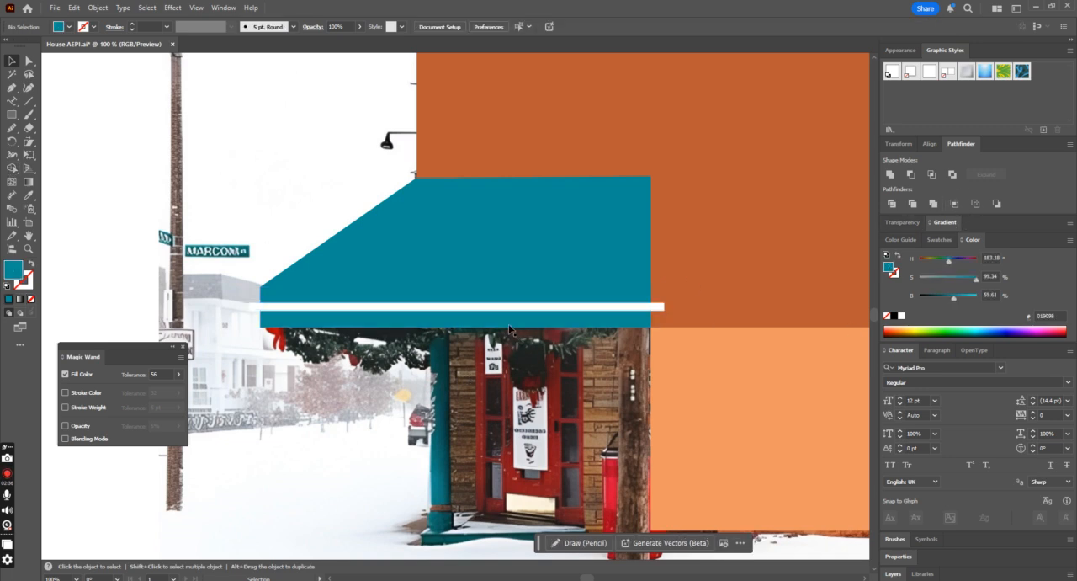
pyautogui.click(514, 314)
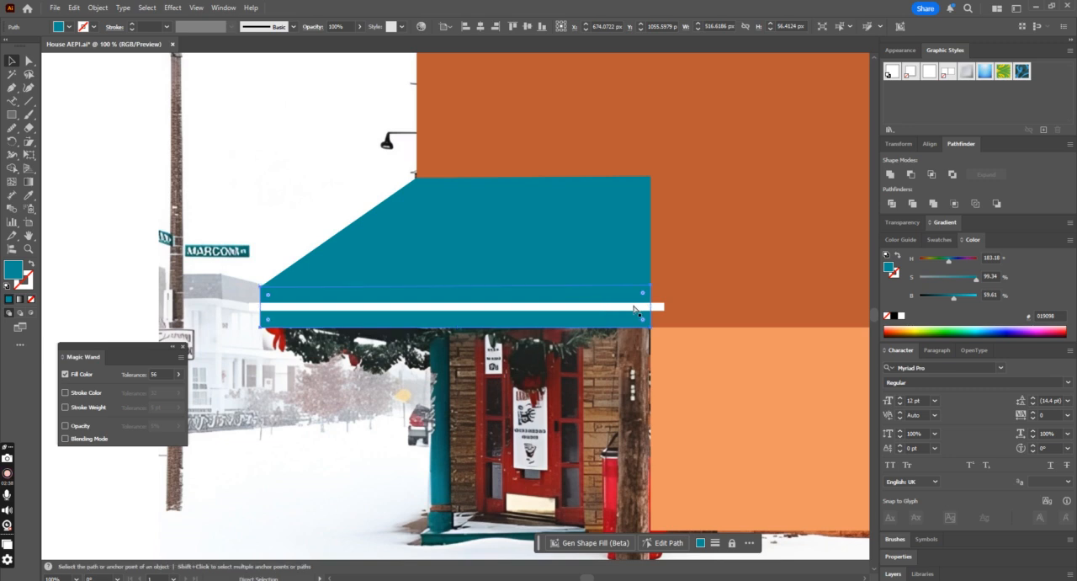
pyautogui.keyDown('shift'); pyautogui.click(660, 307); pyautogui.keyUp('shift')
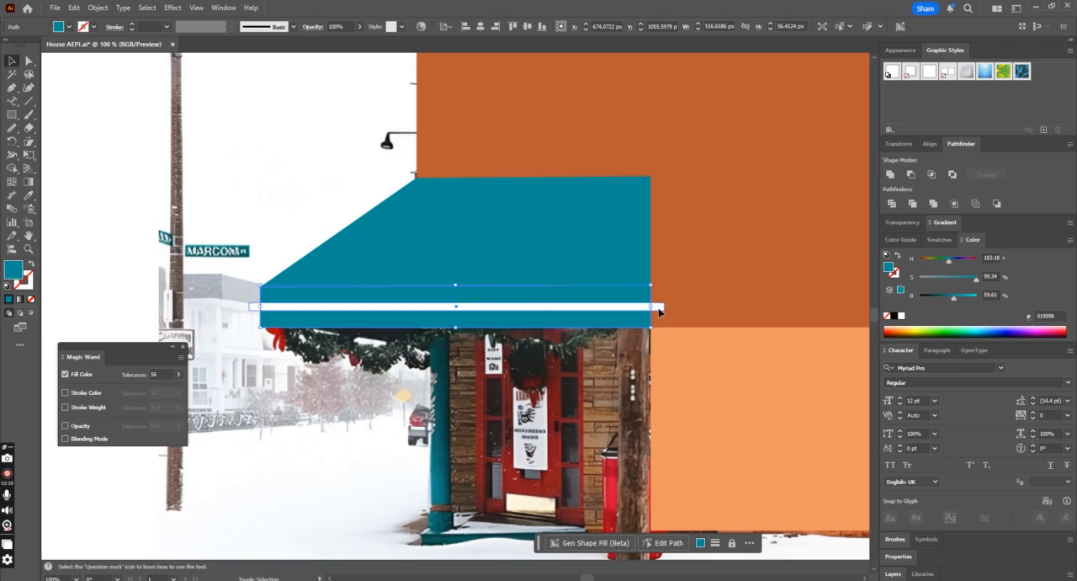
pyautogui.click(975, 206)
pyautogui.hotkey('ctrl', 'z')
pyautogui.click(545, 355)
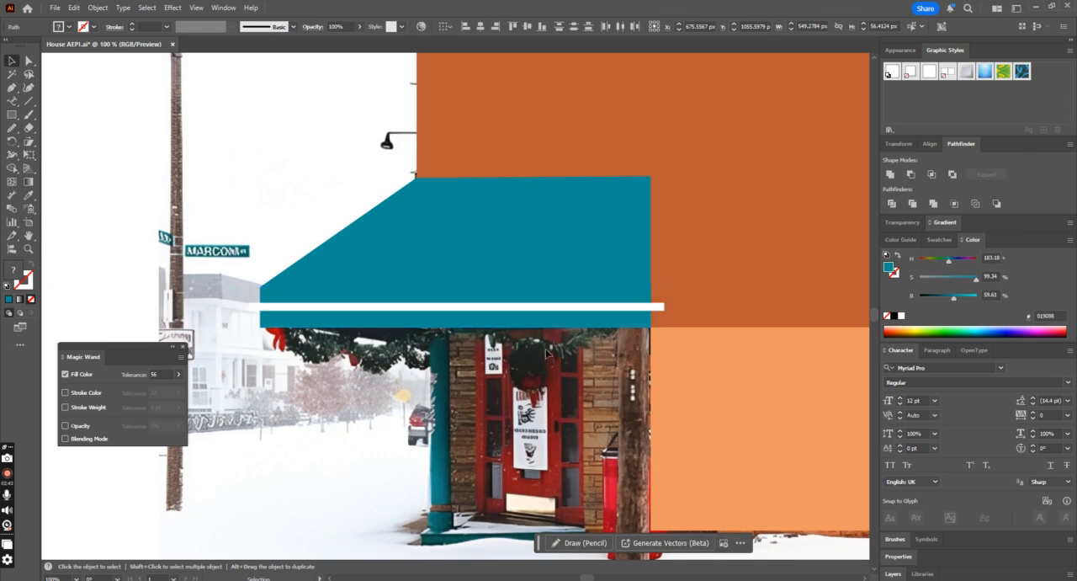
# Step: Crop the white stripe flush with the ends of the awning's front band using Pathfinder Crop, keeping the teal band
pyautogui.click(557, 321)
pyautogui.hotkey('ctrl', 'shift', ']')
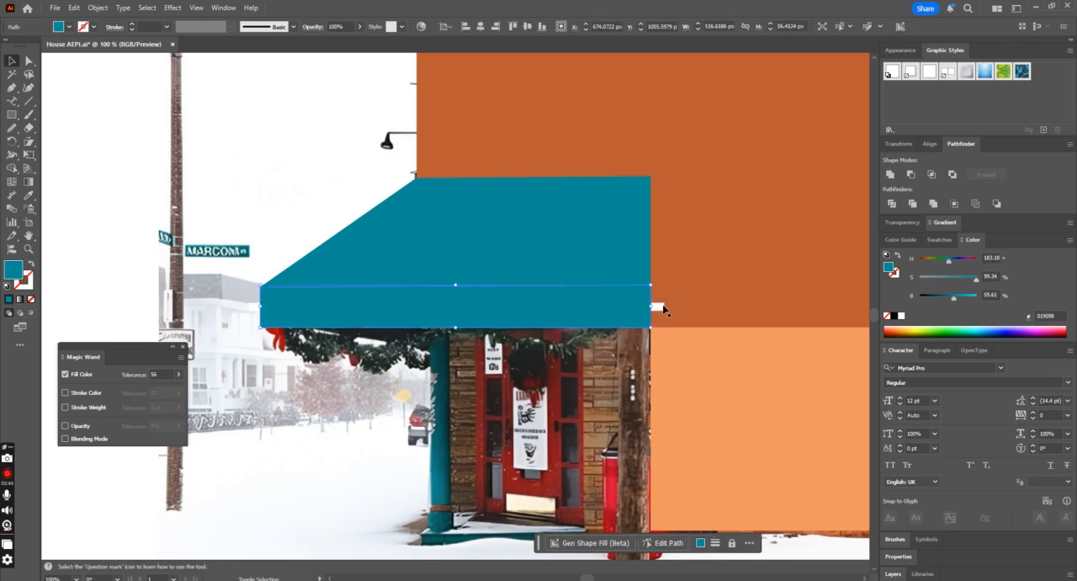
pyautogui.hotkey('ctrl', 'z')
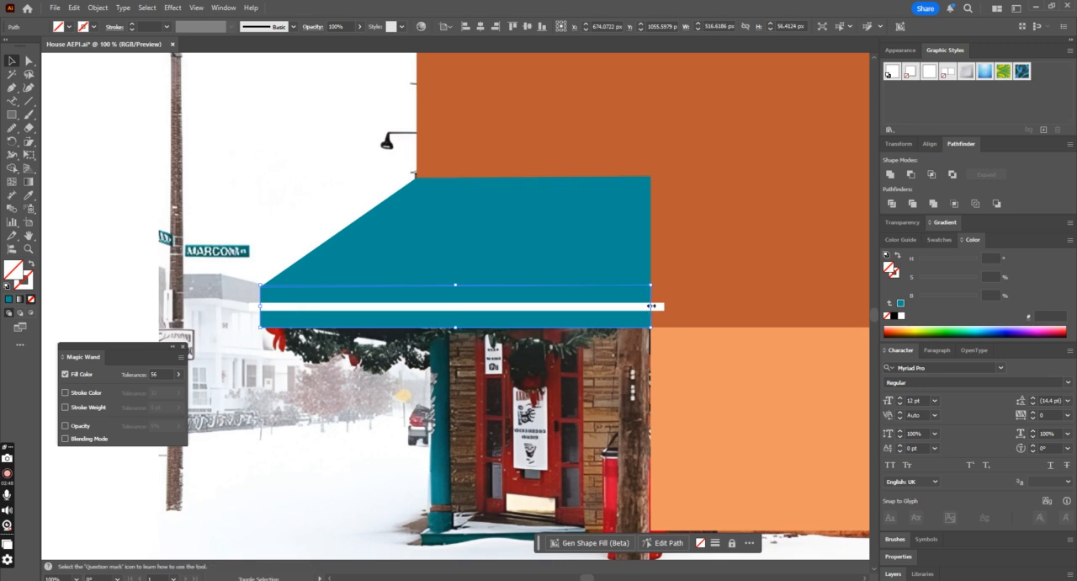
pyautogui.click(953, 203)
pyautogui.hotkey('ctrl', 'shift', 'a')
pyautogui.hotkey('ctrl', '-')
pyautogui.hotkey('ctrl', '-')
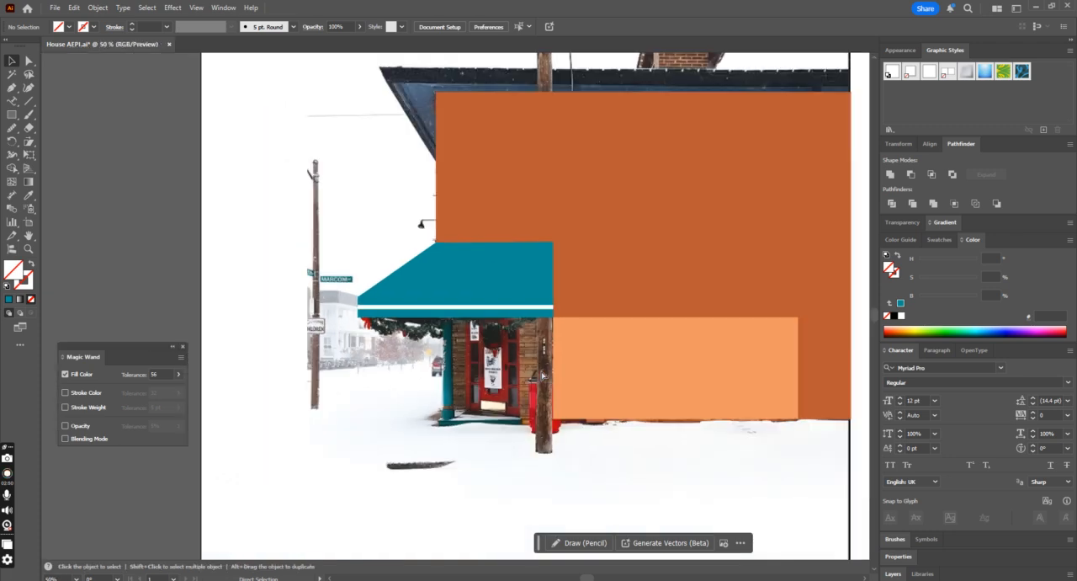
# Step: Draw a rectangle about 27 by 239 px over the porch post beside the door and fill it with the awning's teal
pyautogui.hotkey('ctrl', '+')
pyautogui.hotkey('ctrl', '+')
pyautogui.hotkey('ctrl', '+')
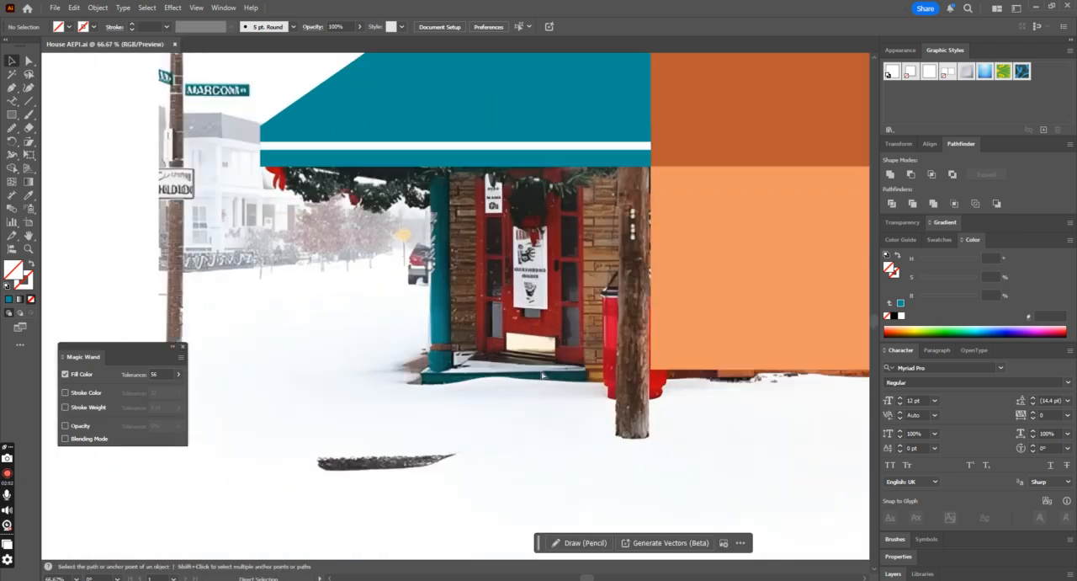
pyautogui.click(12, 114)
pyautogui.scroll(2, 454, 303)
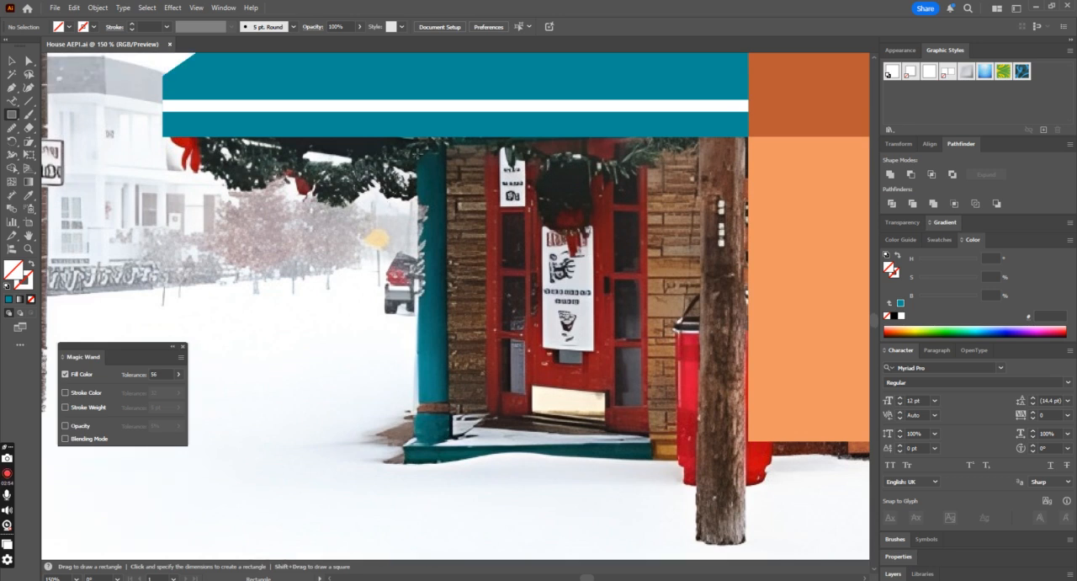
pyautogui.moveTo(414, 131); pyautogui.dragTo(445, 402)
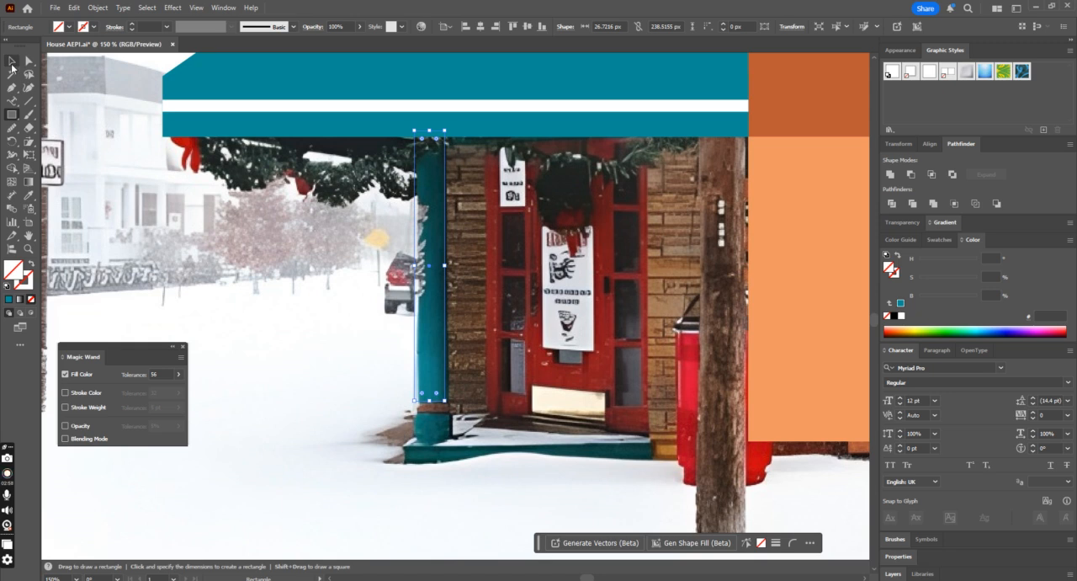
pyautogui.click(28, 193)
pyautogui.click(292, 120)
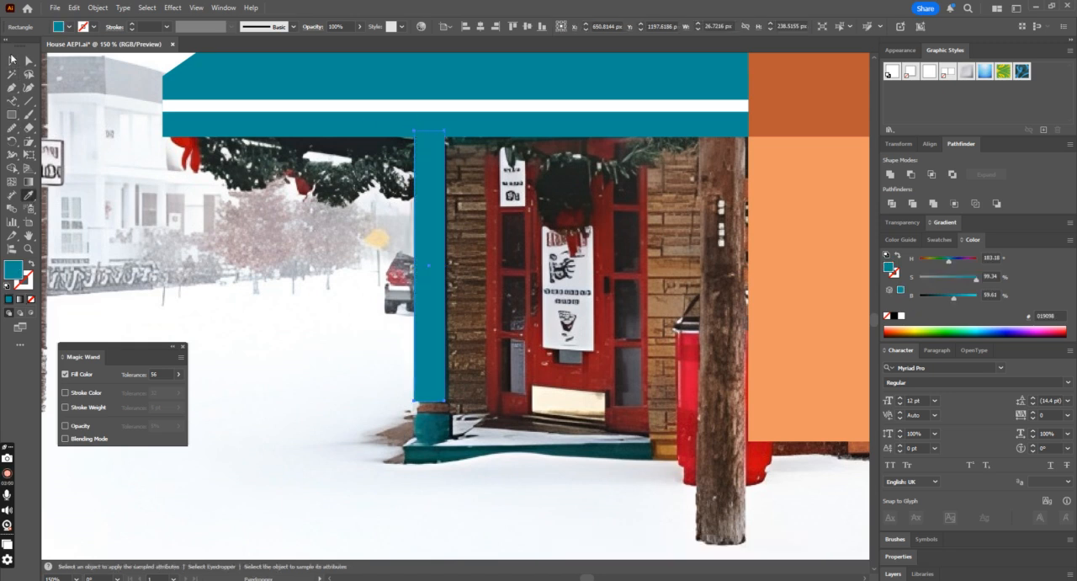
pyautogui.press('v')
pyautogui.click(485, 410)
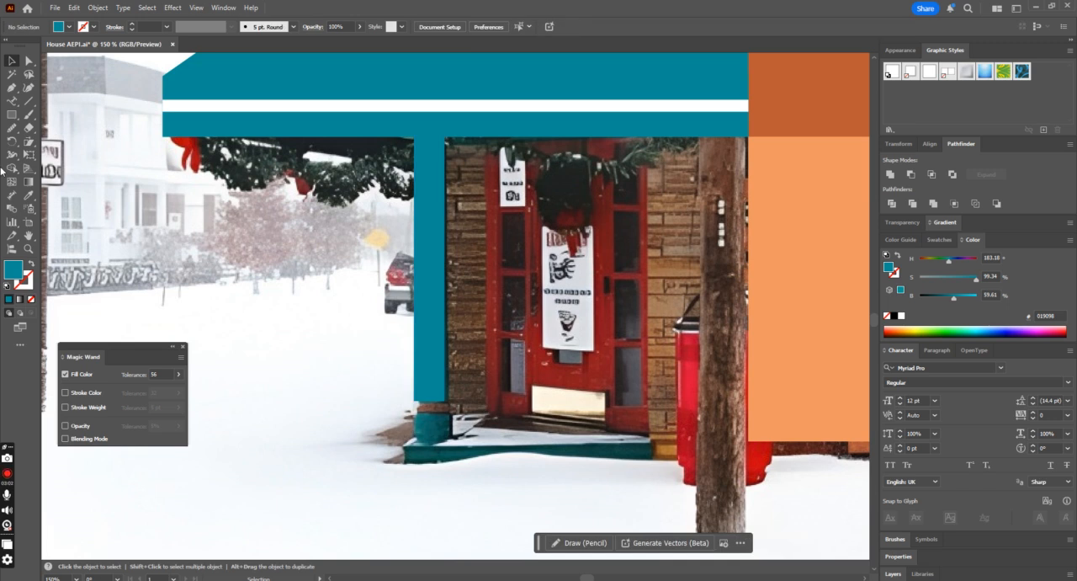
# Step: Draw a rectangle about 33 by 10 px at the foot of the teal post and fill it with the facade's dark orange
pyautogui.click(12, 115)
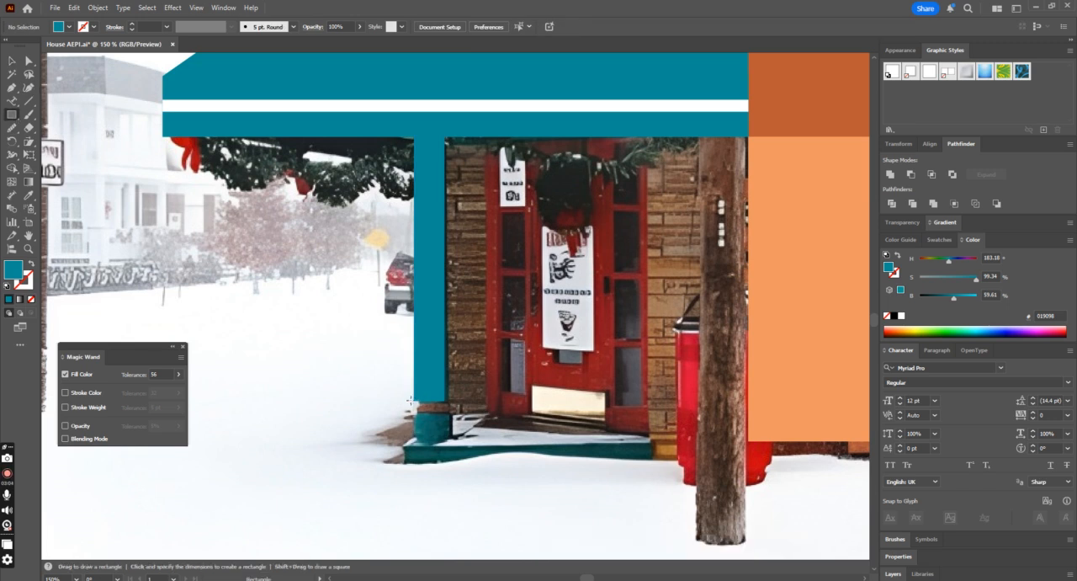
pyautogui.moveTo(413, 399); pyautogui.dragTo(449, 410)
pyautogui.click(29, 195)
pyautogui.click(800, 91)
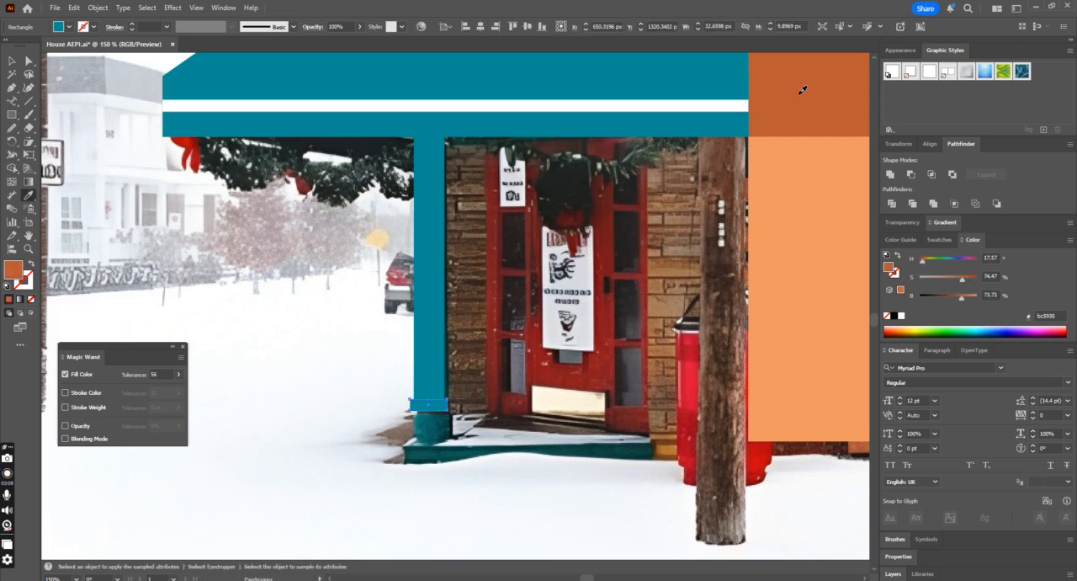
pyautogui.click(10, 60)
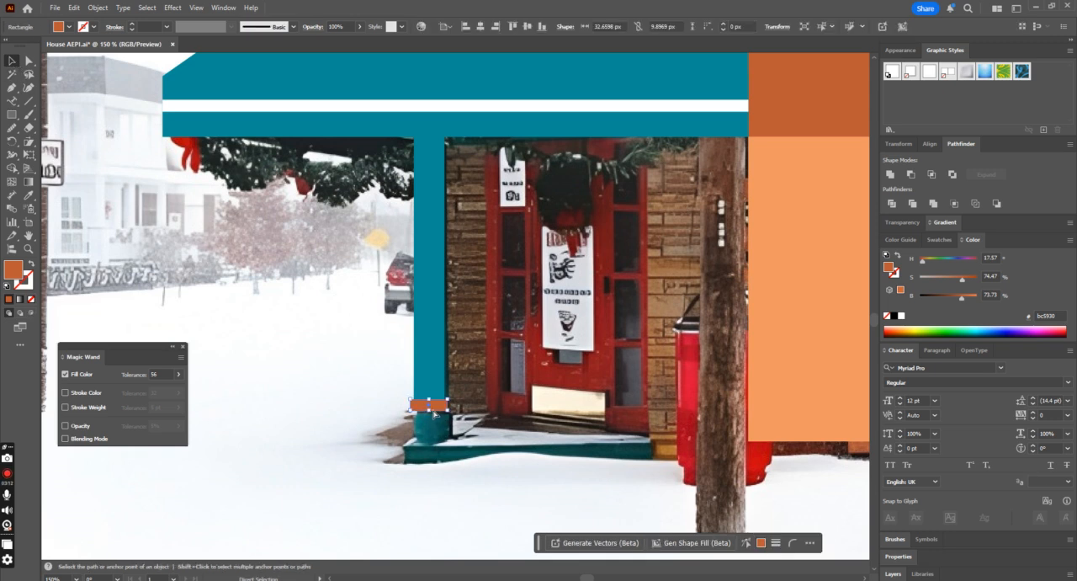
# Step: Duplicate the orange collar downward as a post base about 43 by 29 px and fill it with the post's teal
pyautogui.moveTo(444, 413)
pyautogui.mouseDown()
pyautogui.moveTo(438, 423)
pyautogui.moveTo(453, 434)
pyautogui.moveTo(440, 422)
pyautogui.mouseUp()
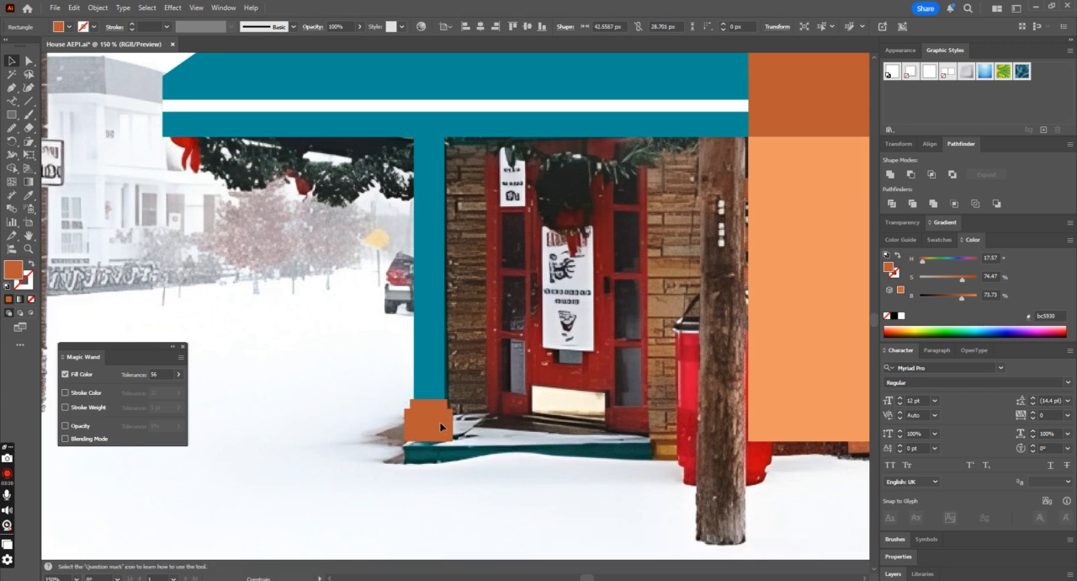
pyautogui.press('i')
pyautogui.click(427, 331)
pyautogui.hotkey('ctrl', '-')
pyautogui.hotkey('ctrl', '-')
pyautogui.hotkey('ctrl', '-')
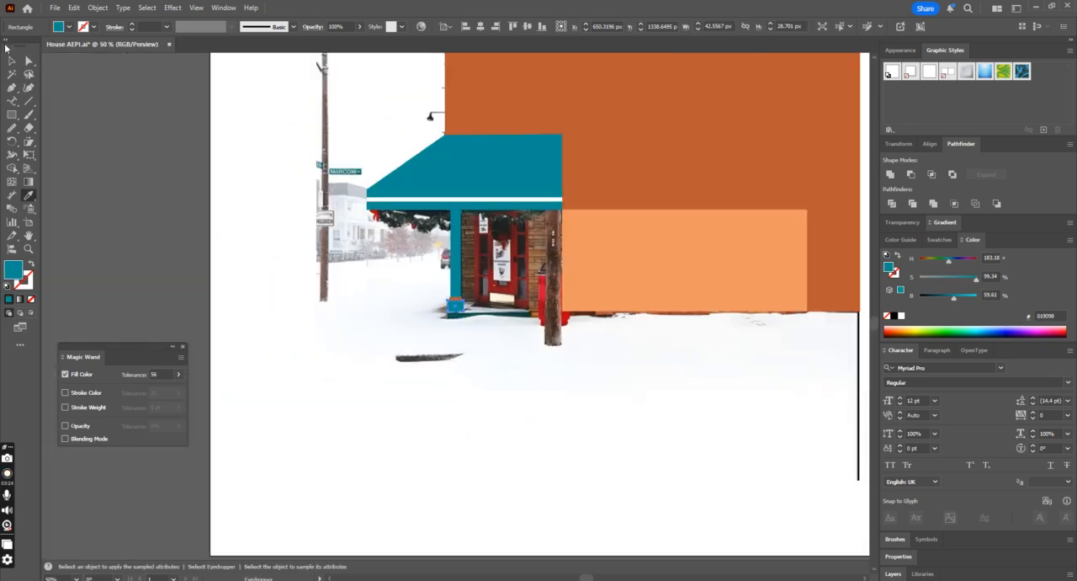
pyautogui.click(12, 62)
pyautogui.click(120, 156)
pyautogui.scroll(2, 130, 178)
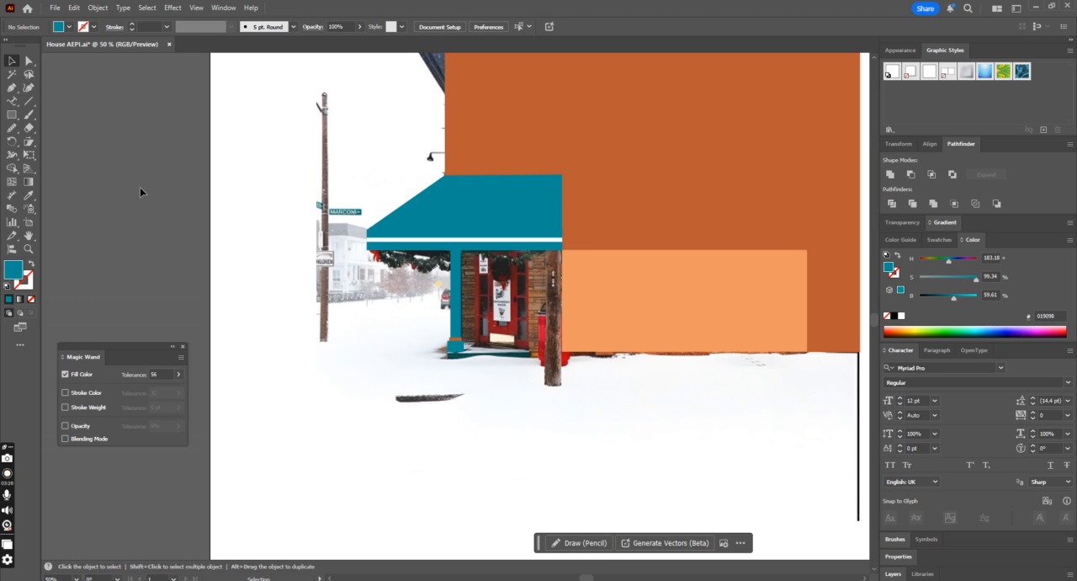
# Step: Draw a teal strip about 215 px wide along the front edge of the door step with the Pen tool
pyautogui.hotkey('ctrl', '+')
pyautogui.hotkey('ctrl', '+')
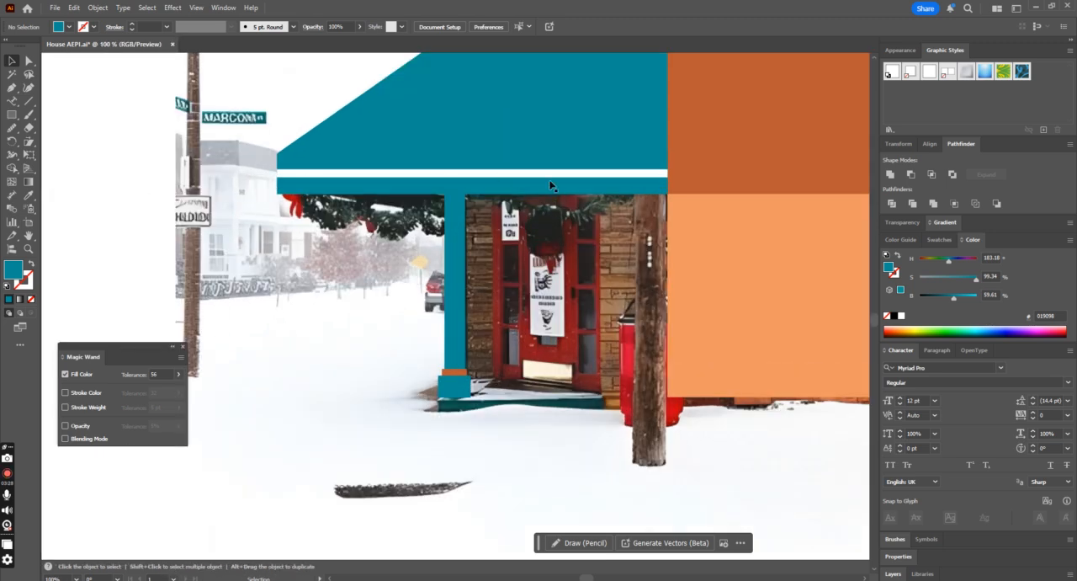
pyautogui.click(14, 88)
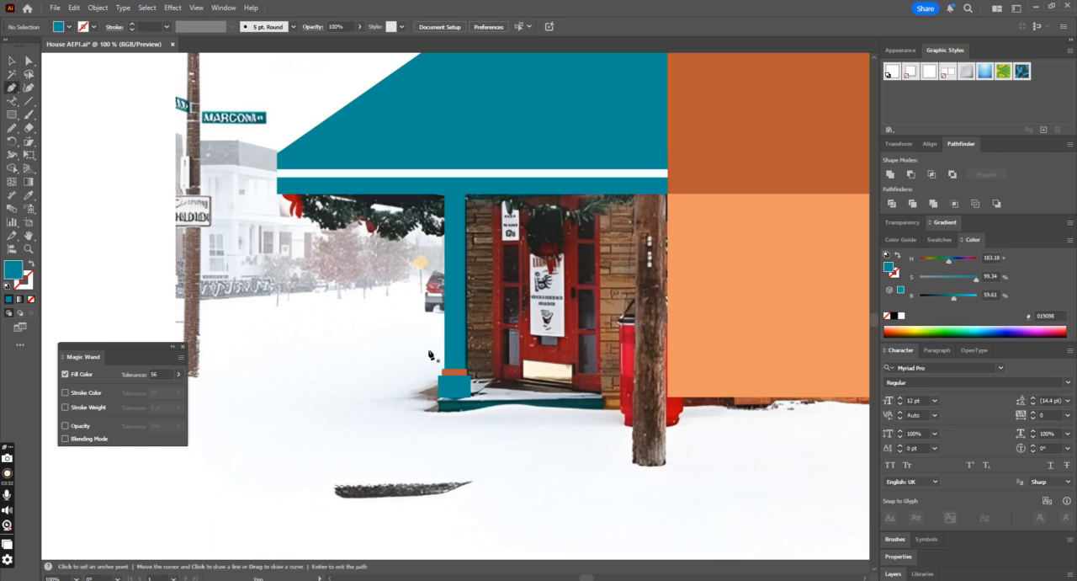
pyautogui.click(440, 404)
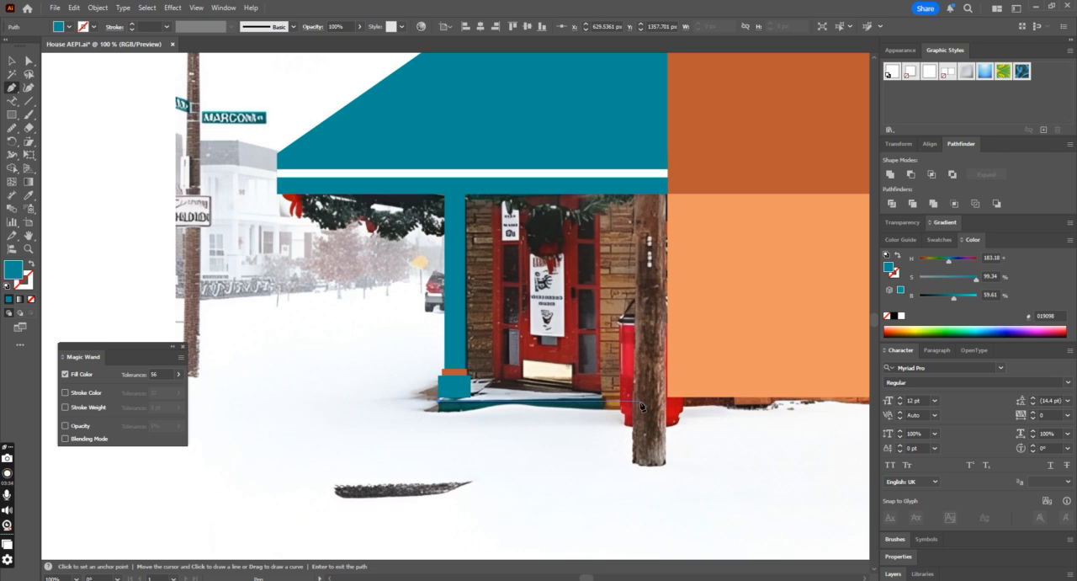
pyautogui.click(604, 405)
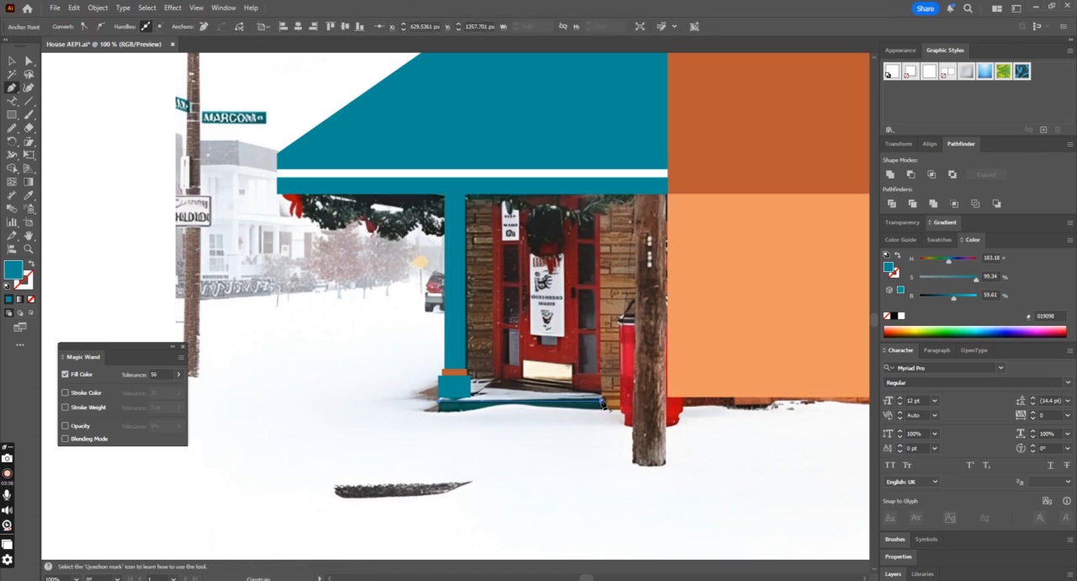
pyautogui.click(439, 412)
pyautogui.click(439, 401)
pyautogui.click(12, 60)
pyautogui.click(68, 208)
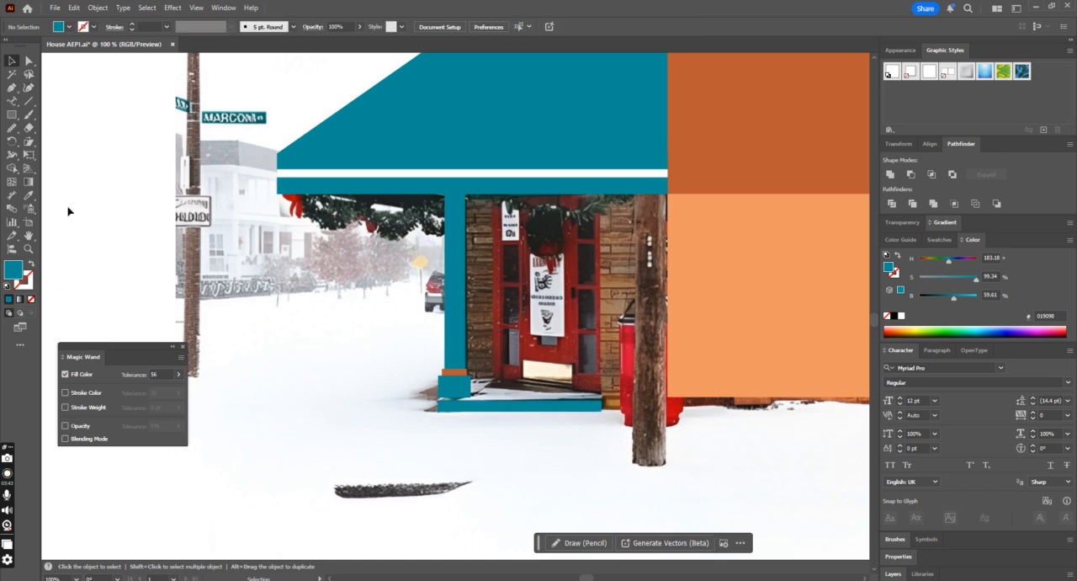
# Step: Trace the snowy top surface of the door step with the Pen tool and fill it with the awning stripe's white
pyautogui.click(12, 88)
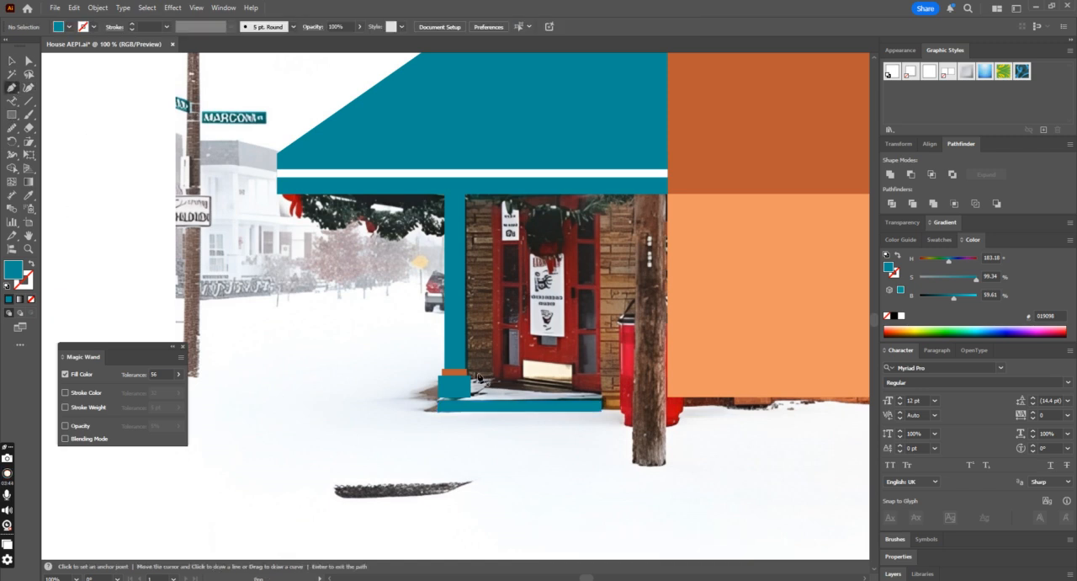
pyautogui.click(441, 405)
pyautogui.click(438, 402)
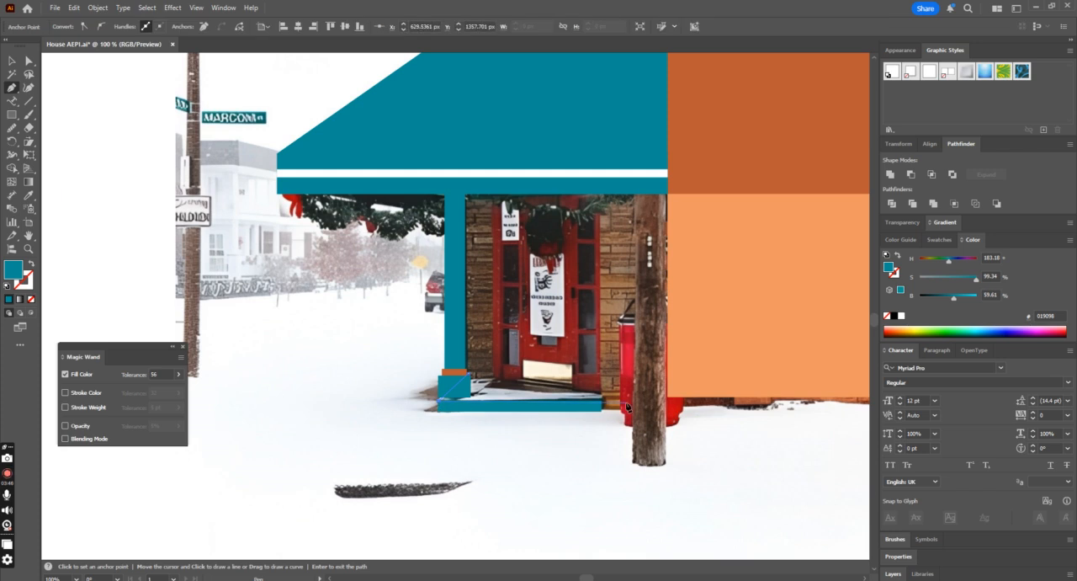
pyautogui.click(603, 405)
pyautogui.click(603, 375)
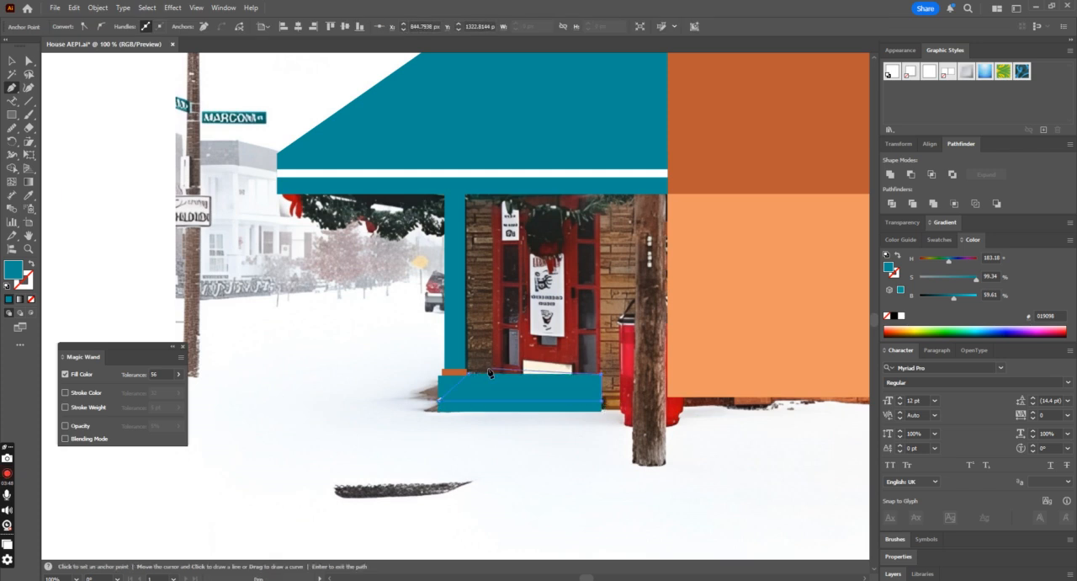
pyautogui.click(470, 377)
pyautogui.click(28, 194)
pyautogui.click(452, 171)
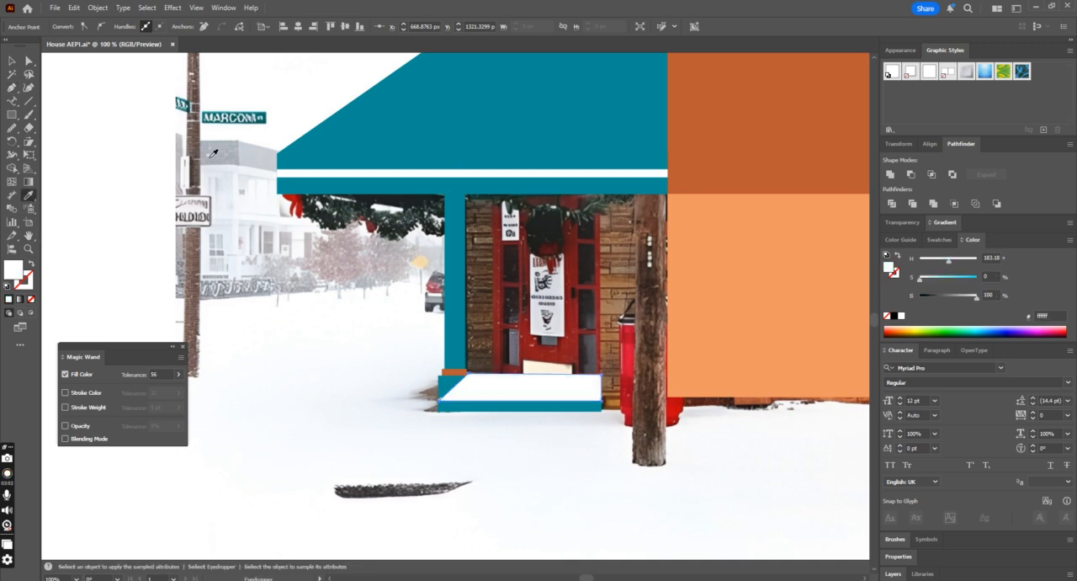
# Step: Bring the teal post, its orange collar and its base in front of the white step surface
pyautogui.click(14, 59)
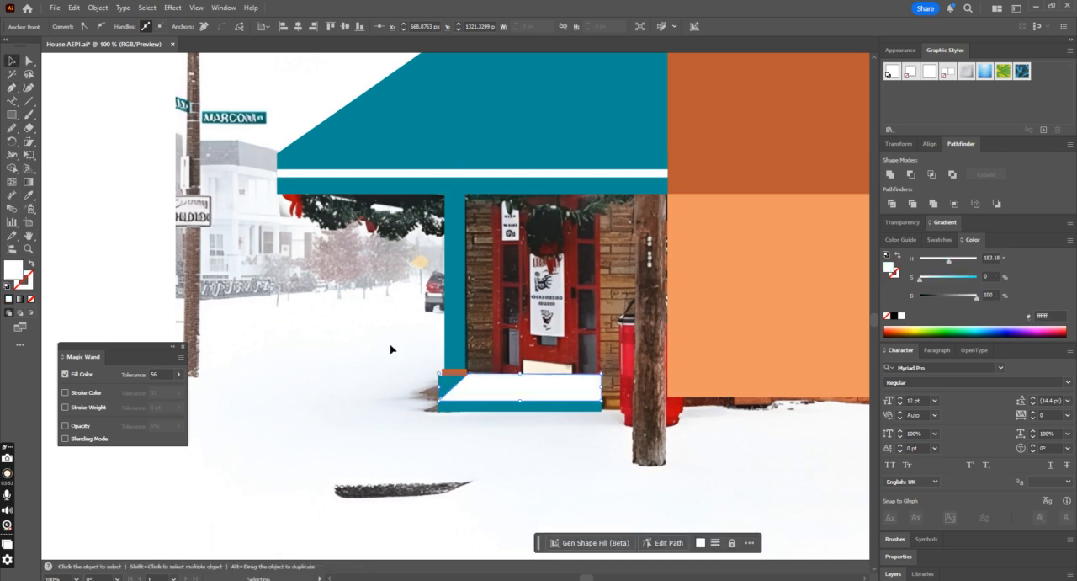
pyautogui.click(446, 389)
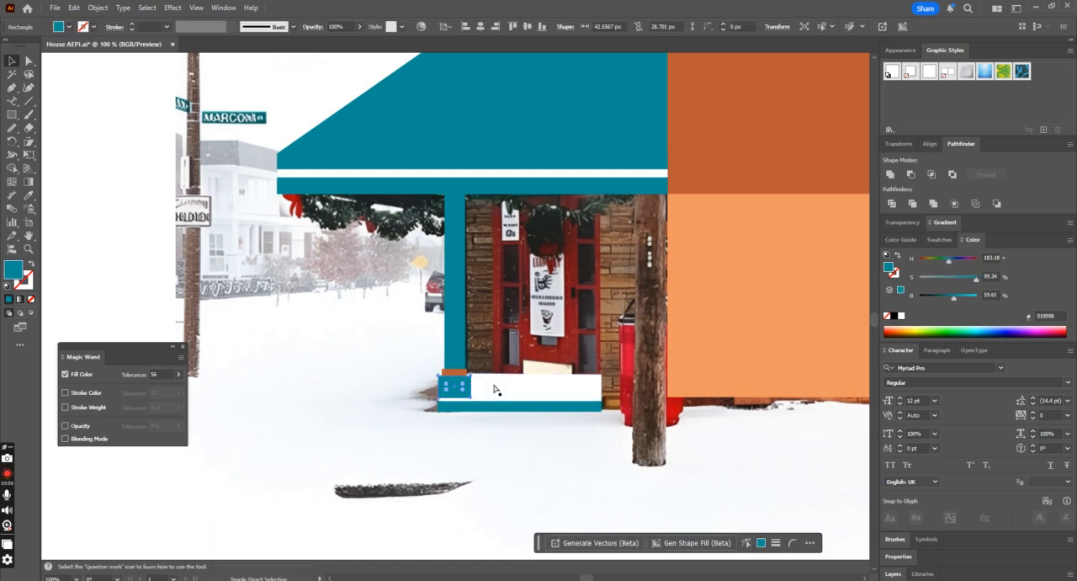
pyautogui.click(537, 393)
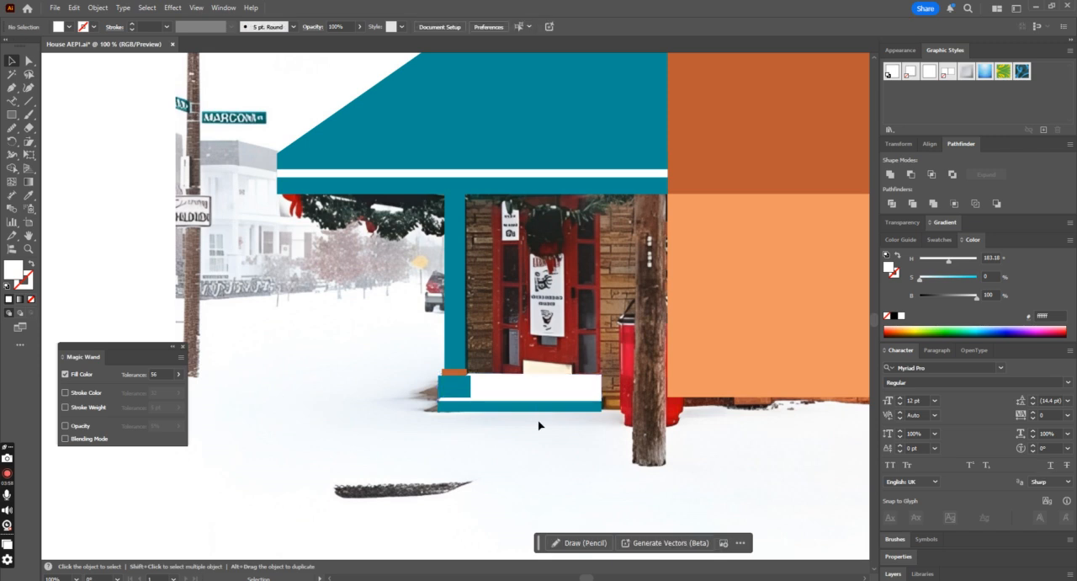
pyautogui.click(449, 368)
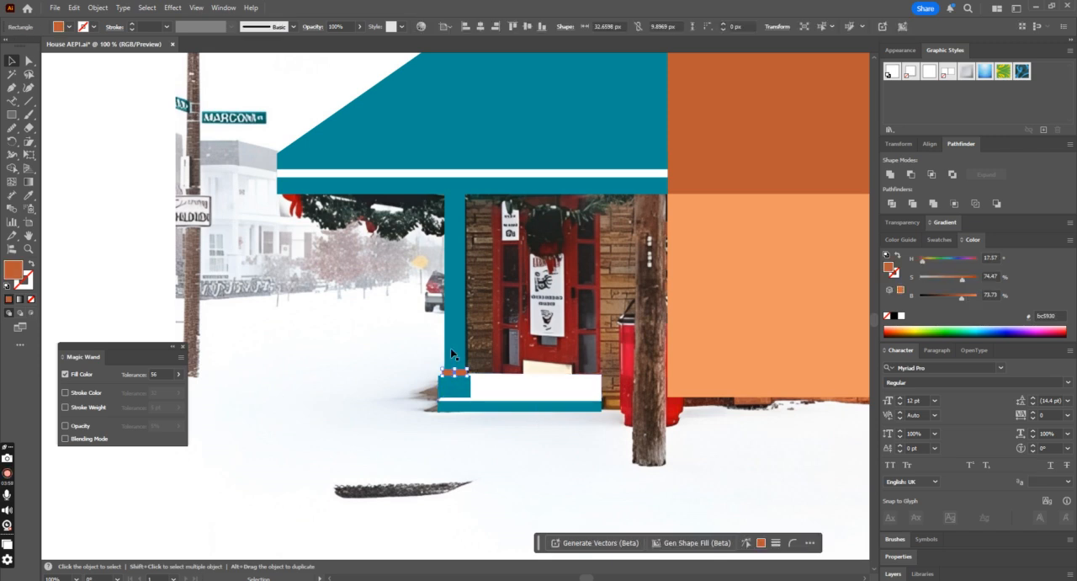
pyautogui.keyDown('shift'); pyautogui.click(459, 393); pyautogui.keyUp('shift')
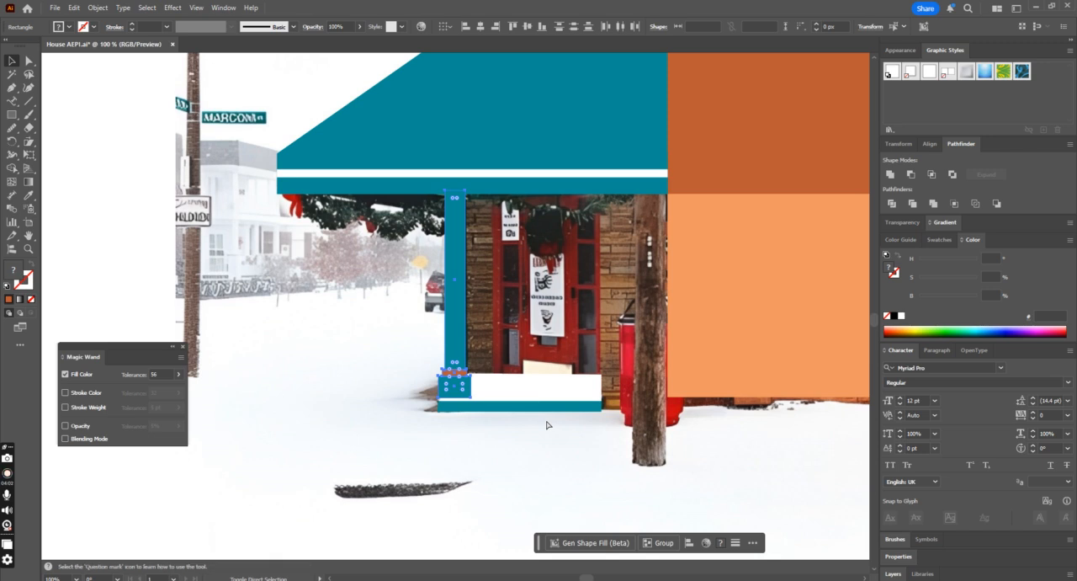
pyautogui.click(544, 420)
# Step: Group the post, collar and base and shift the group horizontally about 12 px toward the door
pyautogui.scroll(2, 550, 421)
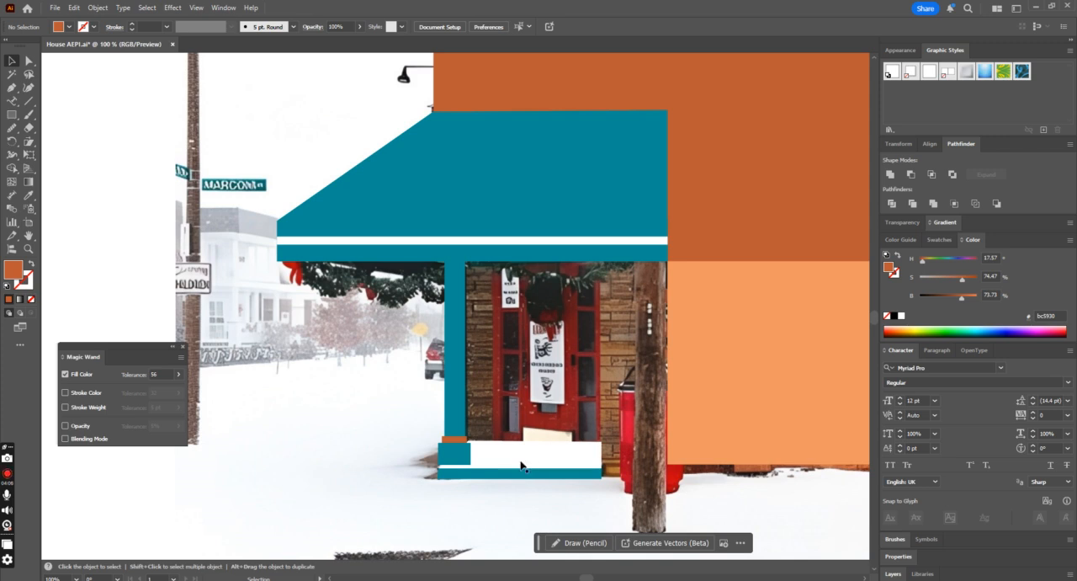
pyautogui.click(449, 452)
pyautogui.keyDown('shift'); pyautogui.click(457, 377); pyautogui.keyUp('shift')
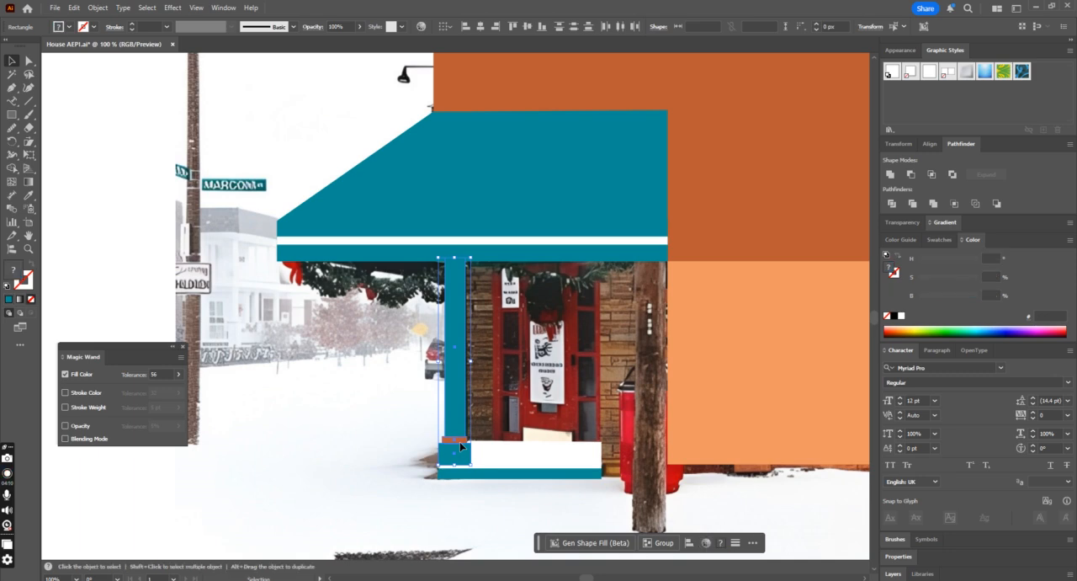
pyautogui.hotkey('ctrl', 'g')
pyautogui.scroll(3, 460, 441)
pyautogui.scroll(-4, 525, 391)
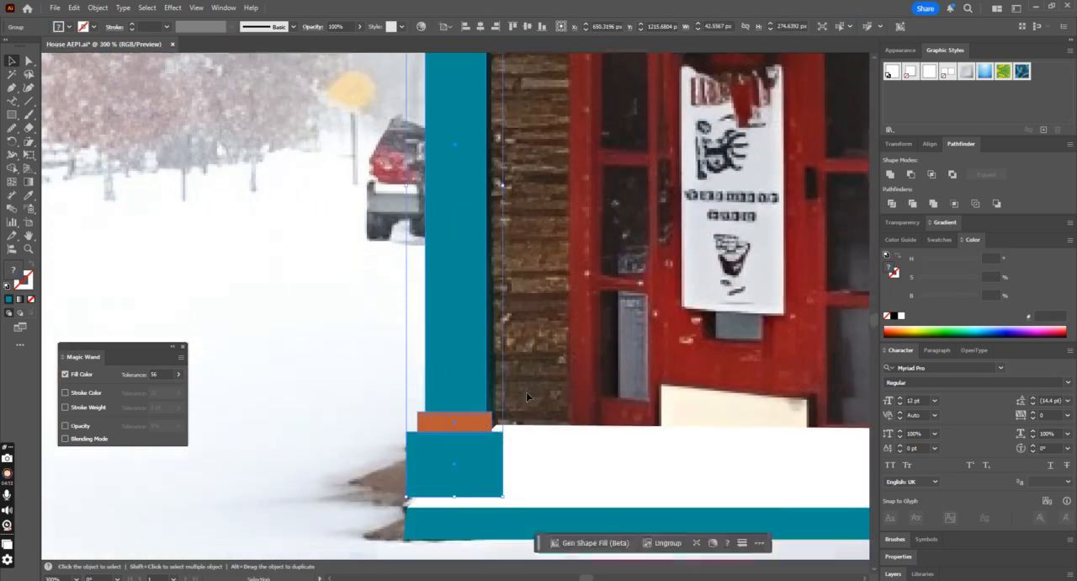
pyautogui.moveTo(432, 462); pyautogui.dragTo(461, 455)
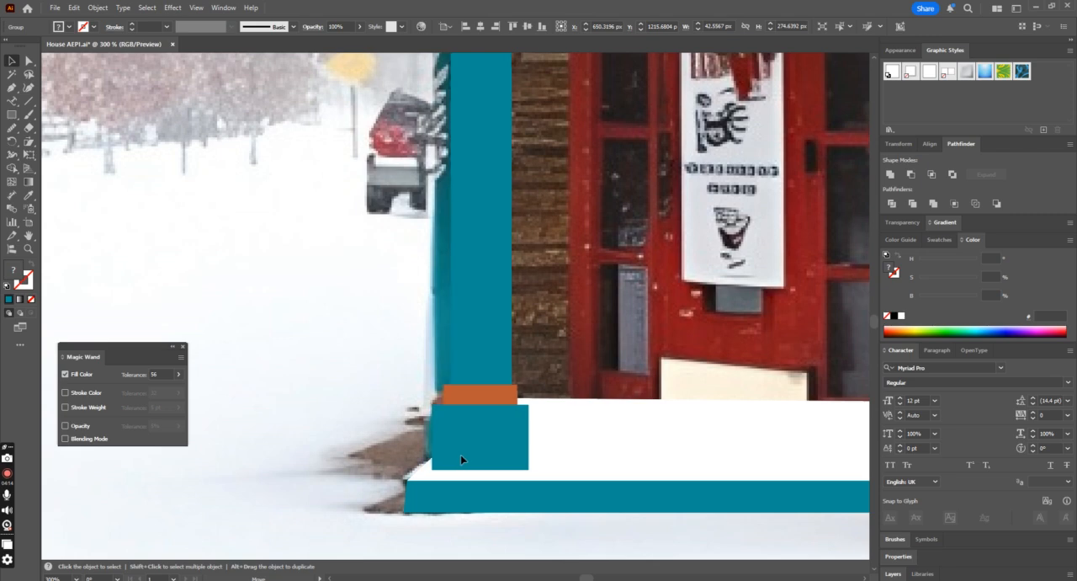
pyautogui.hotkey('ctrl', '-')
pyautogui.hotkey('ctrl', '-')
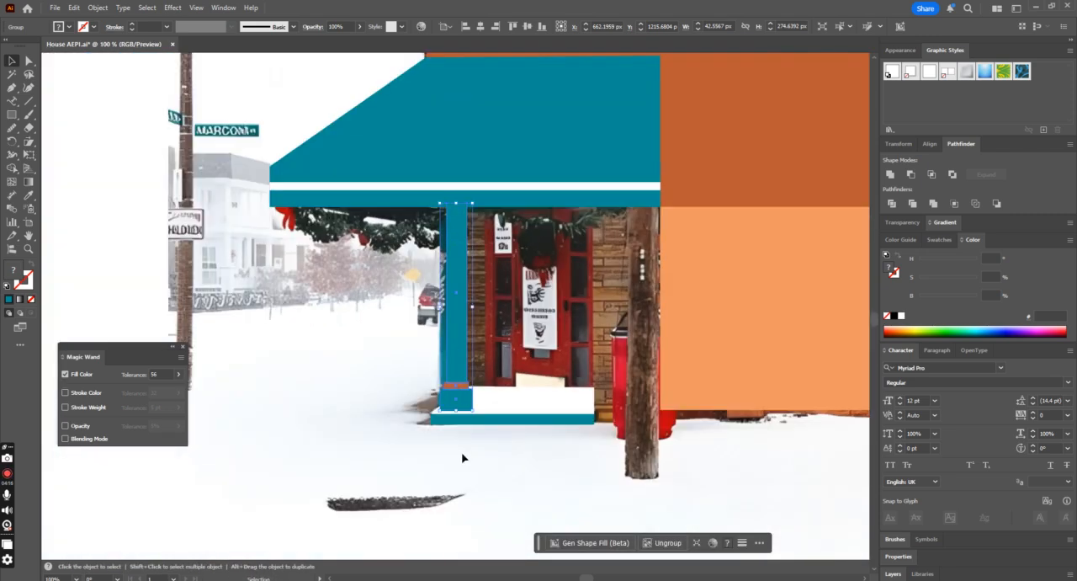
pyautogui.click(630, 500)
# Step: Draw a teal wall panel about 89 px wide between the door and the light orange rectangle, below the awning
pyautogui.scroll(1, 844, 475)
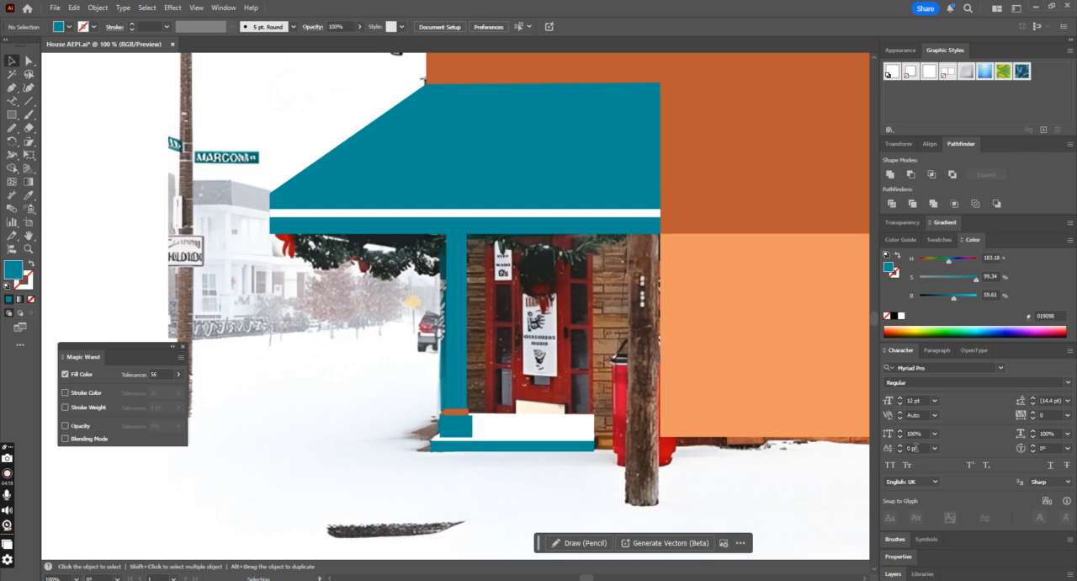
pyautogui.click(12, 87)
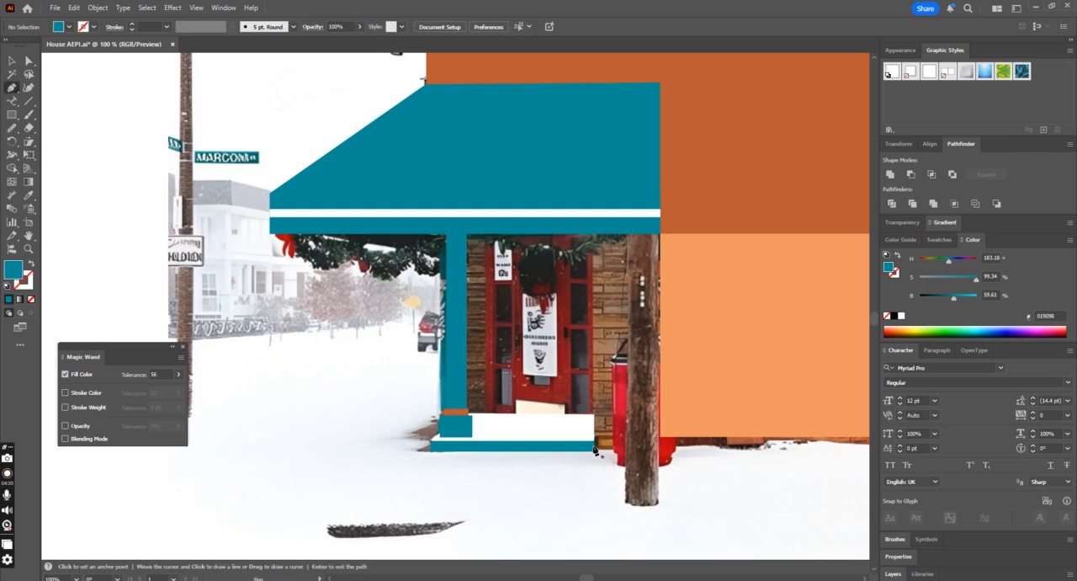
pyautogui.click(594, 452)
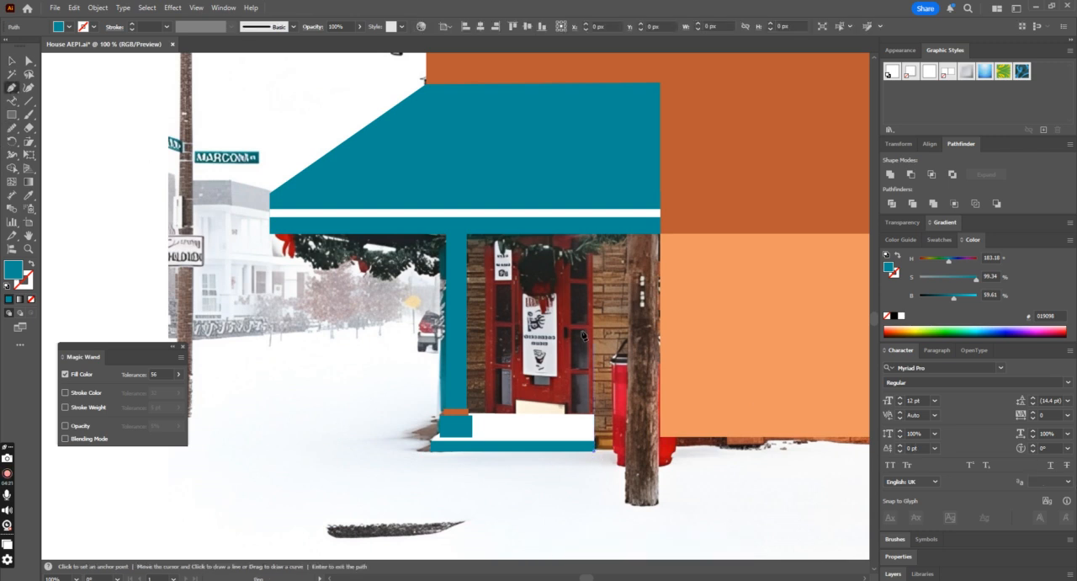
pyautogui.click(594, 237)
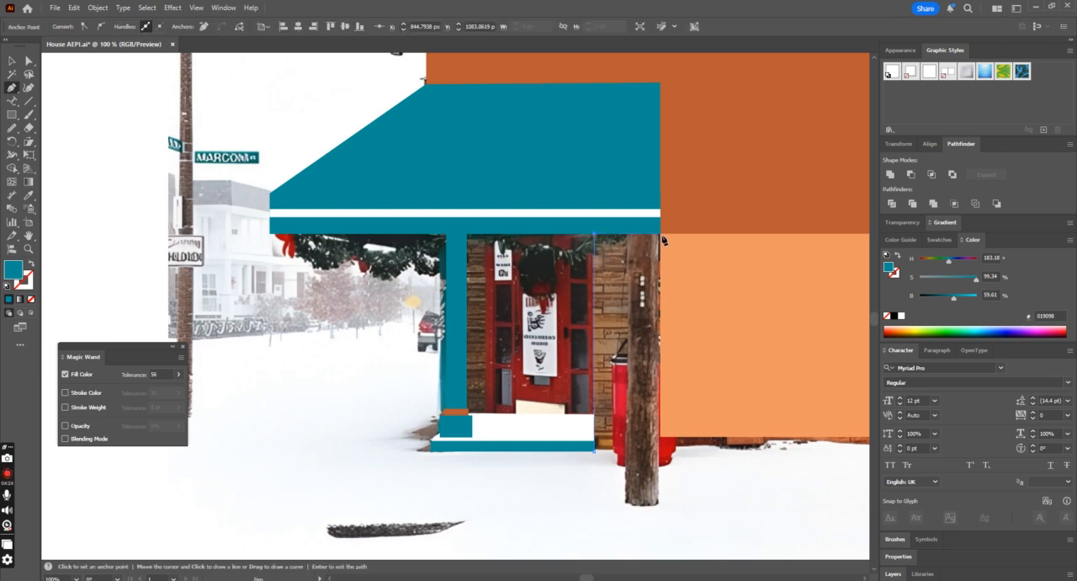
pyautogui.click(661, 237)
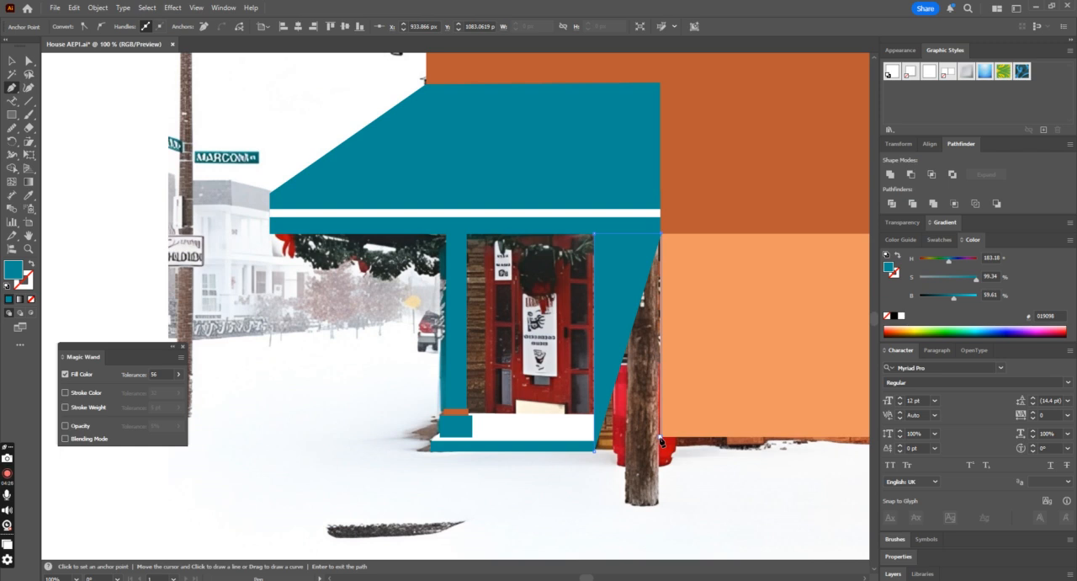
pyautogui.click(660, 439)
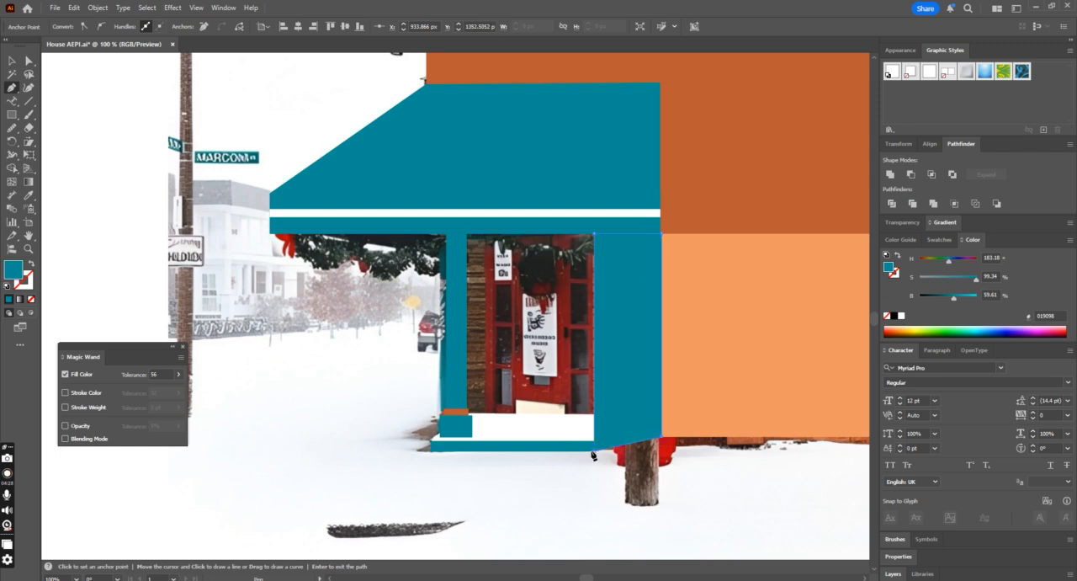
pyautogui.click(594, 451)
# Step: Lower the teal wall panel's corner beside the light orange rectangle level with the door step's base
pyautogui.hotkey('ctrl', '-')
pyautogui.hotkey('ctrl', '-')
pyautogui.hotkey('ctrl', '=')
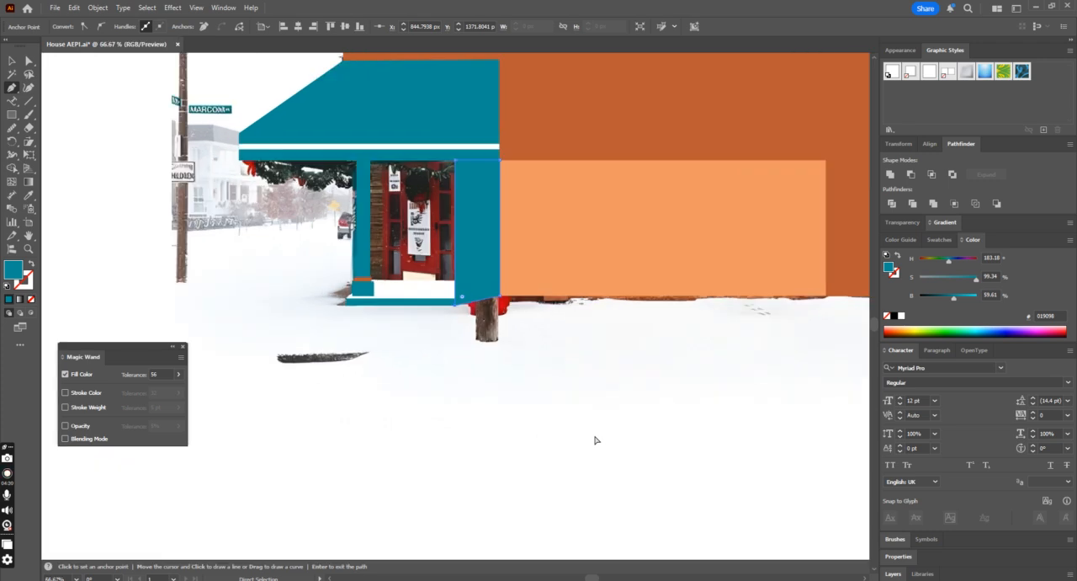
pyautogui.click(28, 60)
pyautogui.click(501, 297)
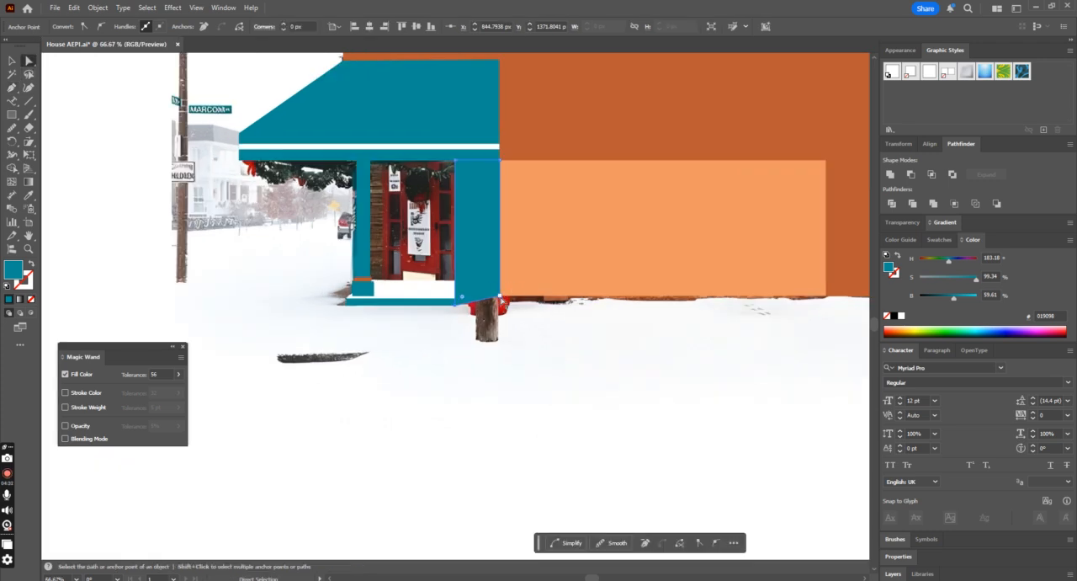
pyautogui.moveTo(501, 298); pyautogui.dragTo(503, 308)
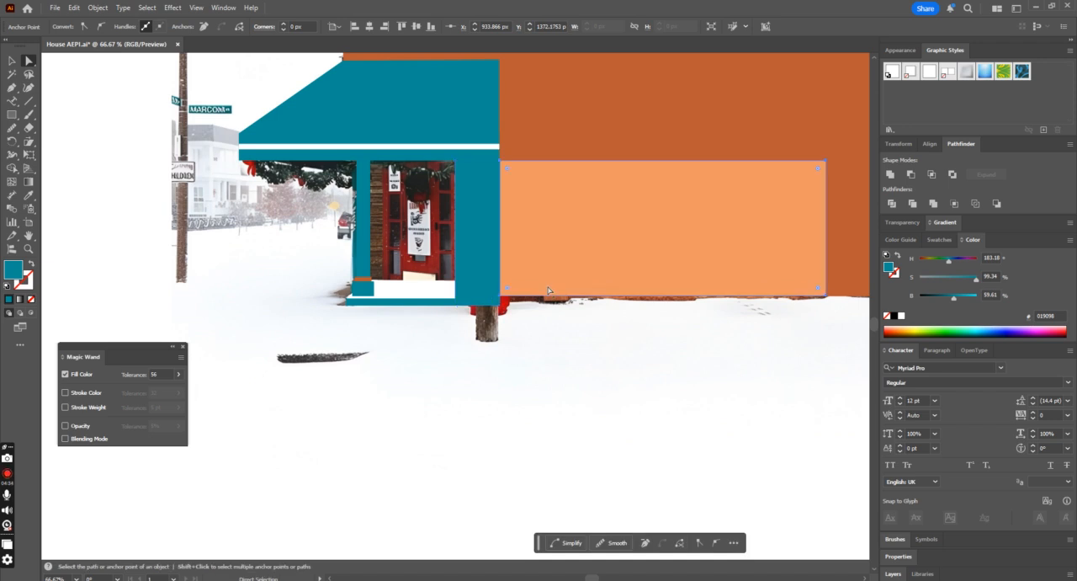
pyautogui.click(706, 273)
pyautogui.click(792, 304)
pyautogui.click(792, 293)
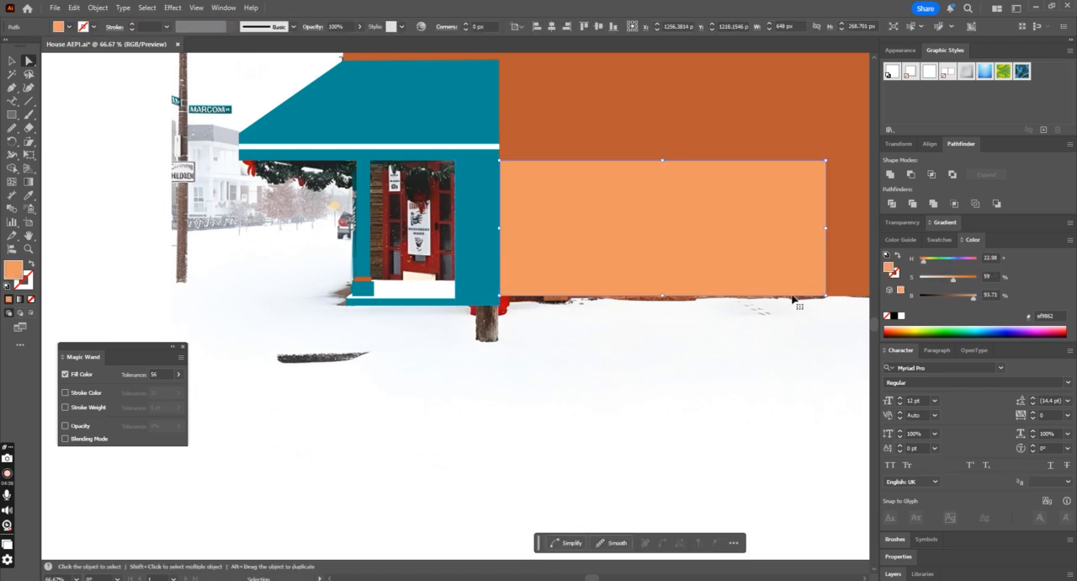
pyautogui.hotkey('ctrl', '-')
pyautogui.click(613, 361)
pyautogui.moveTo(558, 359); pyautogui.dragTo(555, 365)
pyautogui.hotkey('ctrl', 'z')
pyautogui.click(547, 371)
pyautogui.click(29, 64)
pyautogui.moveTo(434, 358); pyautogui.dragTo(435, 365)
pyautogui.hotkey('ctrl', 'z')
# Step: Lower the light orange rectangle's bottom edge to the teal wall's base, making the rectangle about 286.5 px tall
pyautogui.click(541, 378)
pyautogui.moveTo(501, 350); pyautogui.dragTo(505, 368)
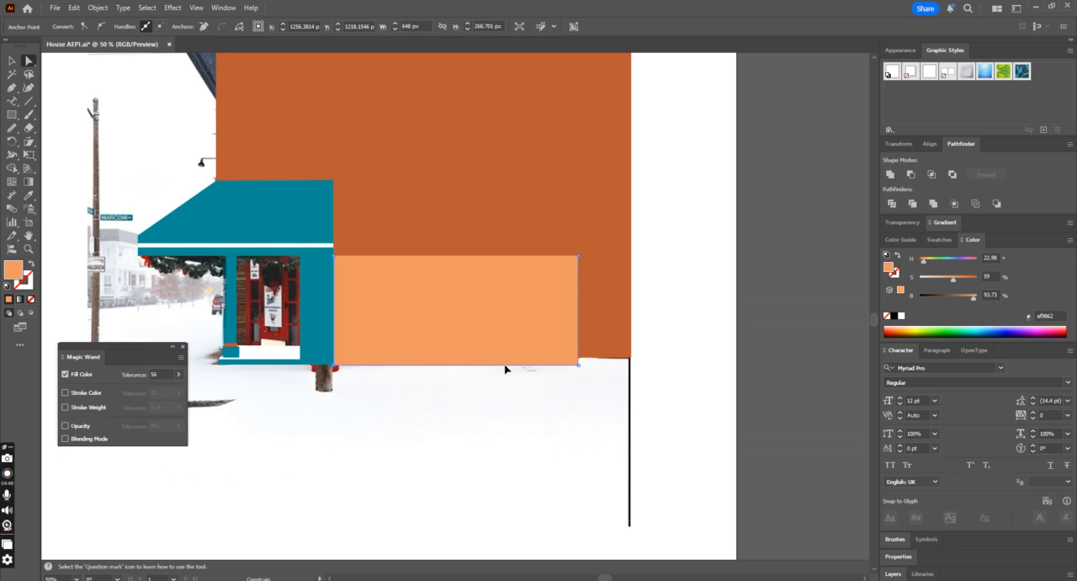
pyautogui.click(611, 351)
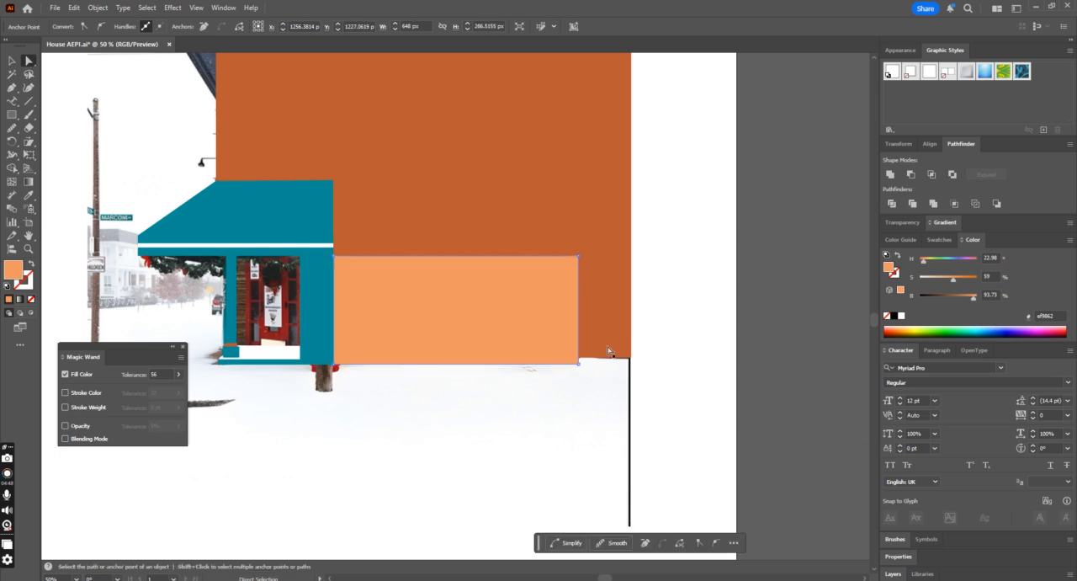
pyautogui.moveTo(578, 359); pyautogui.dragTo(630, 365)
pyautogui.hotkey('ctrl', '=')
pyautogui.hotkey('ctrl', '=')
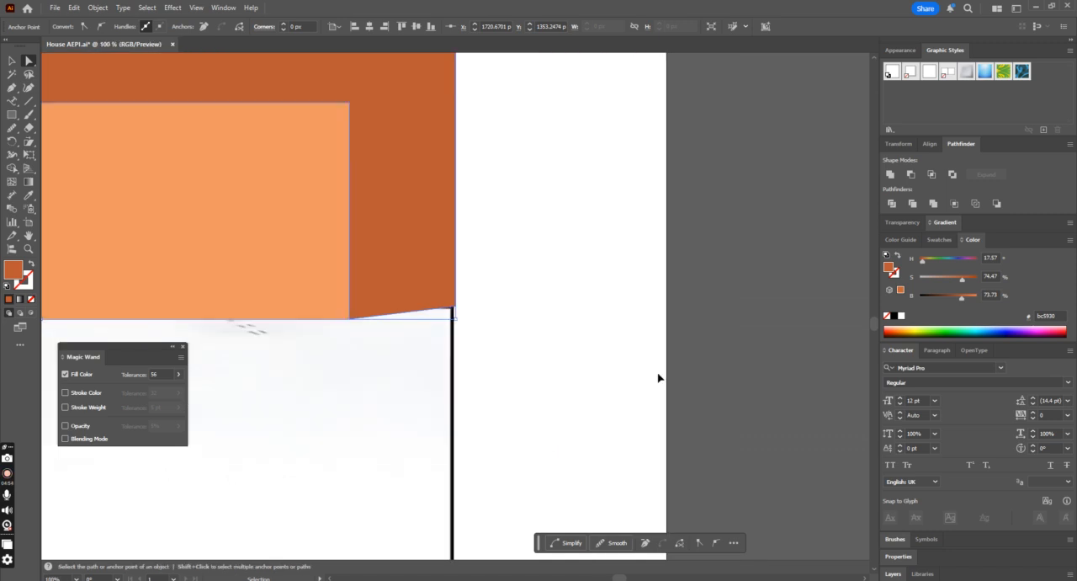
pyautogui.click(380, 345)
pyautogui.click(344, 300)
pyautogui.moveTo(365, 308); pyautogui.dragTo(366, 333)
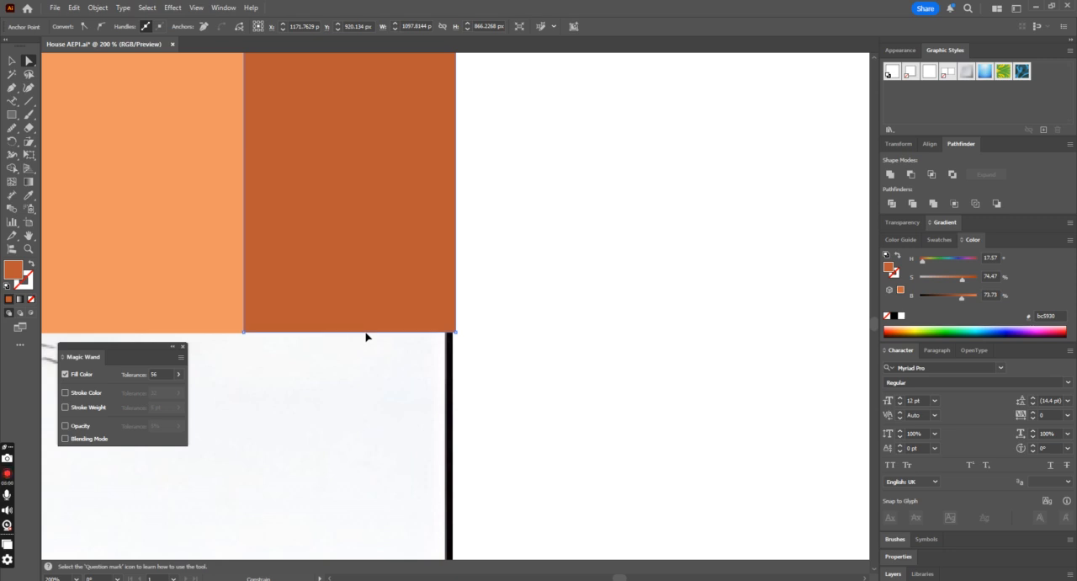
pyautogui.hotkey('ctrl', 'z')
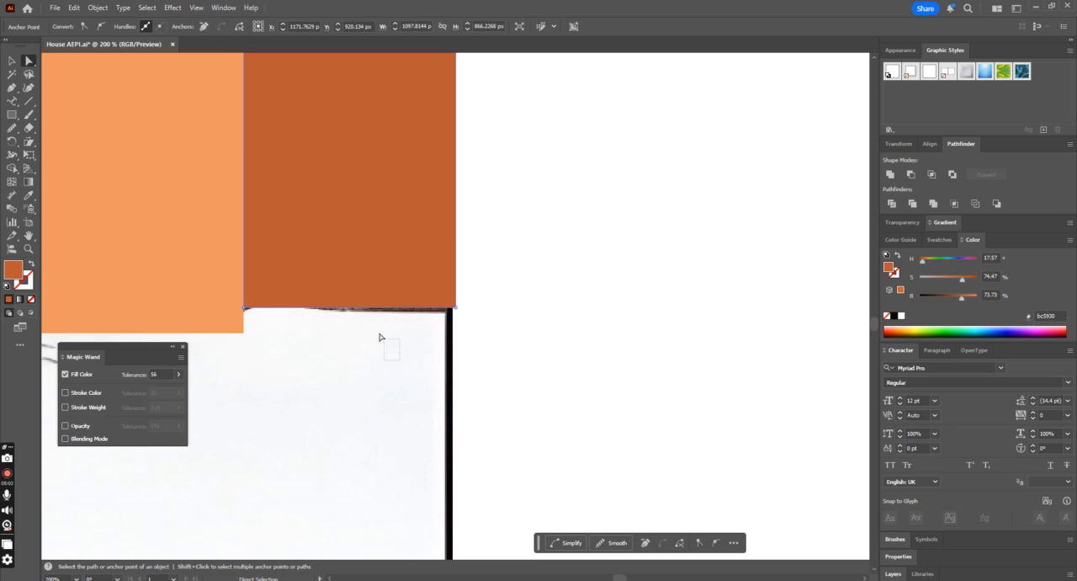
# Step: Lower the dark orange facade's bottom edge flush with the bottom of the light orange rectangle
pyautogui.moveTo(372, 311); pyautogui.dragTo(371, 334)
pyautogui.click(593, 350)
pyautogui.hotkey('ctrl', '-')
pyautogui.hotkey('ctrl', '-')
pyautogui.hotkey('ctrl', '-')
pyautogui.hotkey('ctrl', '-')
pyautogui.hotkey('ctrl', '-')
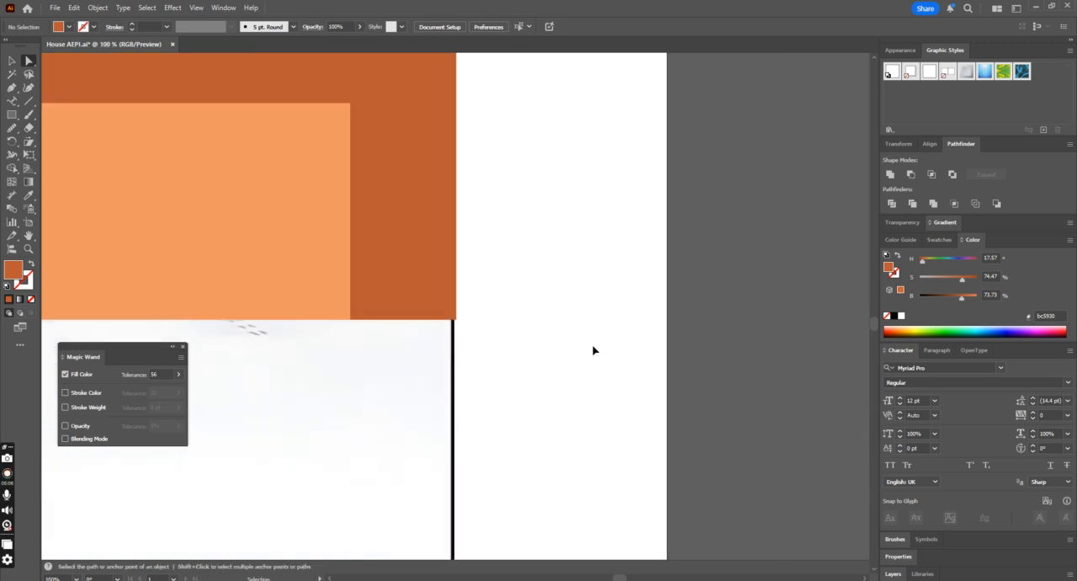
# Step: Recolor the teal wall panel beside the door with the dark orange sampled from the facade
pyautogui.click(11, 60)
pyautogui.click(249, 307)
pyautogui.hotkey('ctrl', '+')
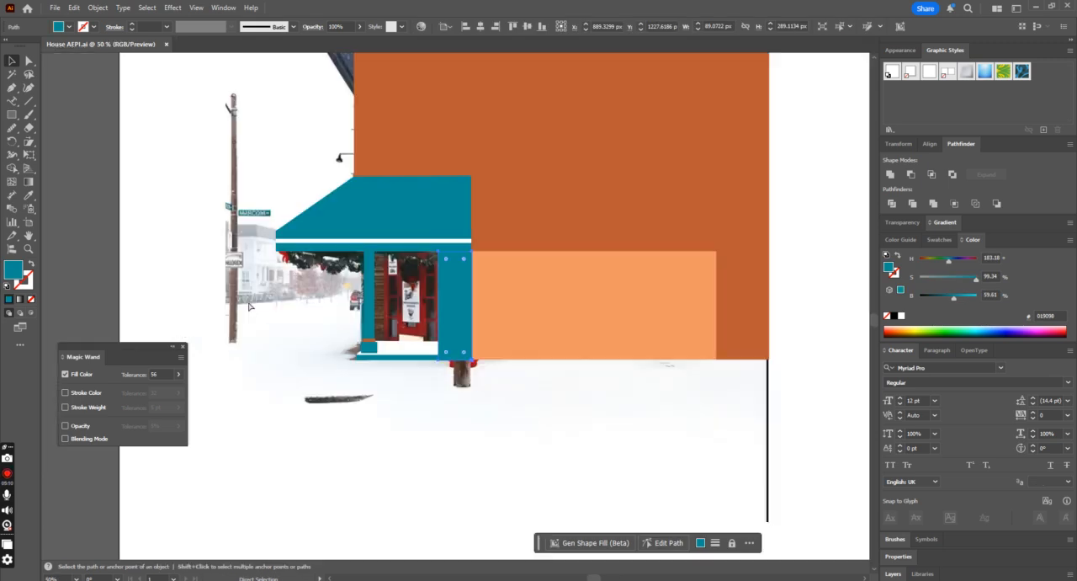
pyautogui.click(28, 195)
pyautogui.click(643, 195)
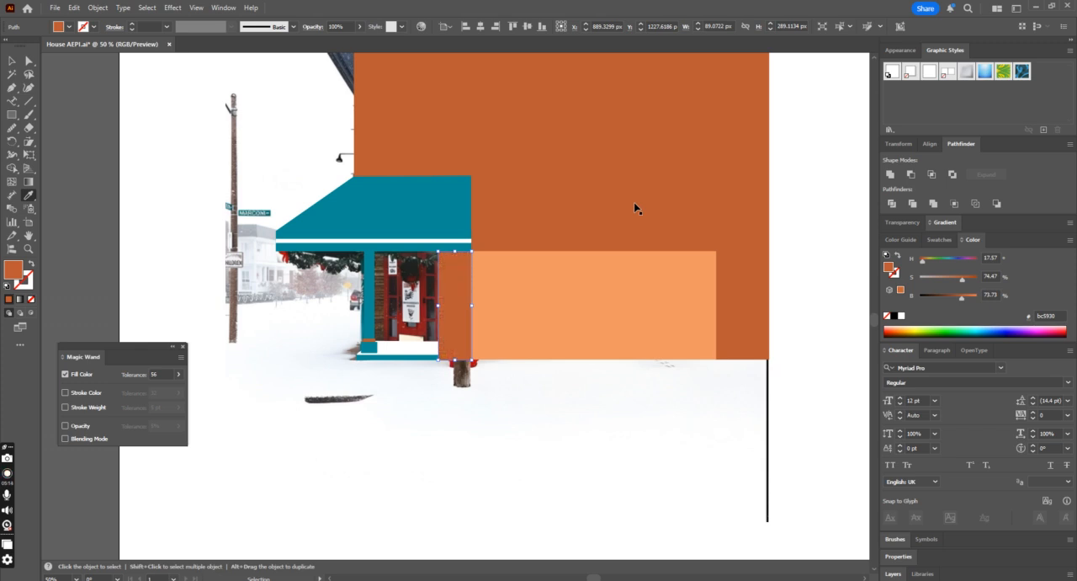
# Step: Temporarily swap the wall panel's fill and stroke to inspect the photo beneath it, restore the fill and deselect the panel
pyautogui.hotkey('ctrl', '+')
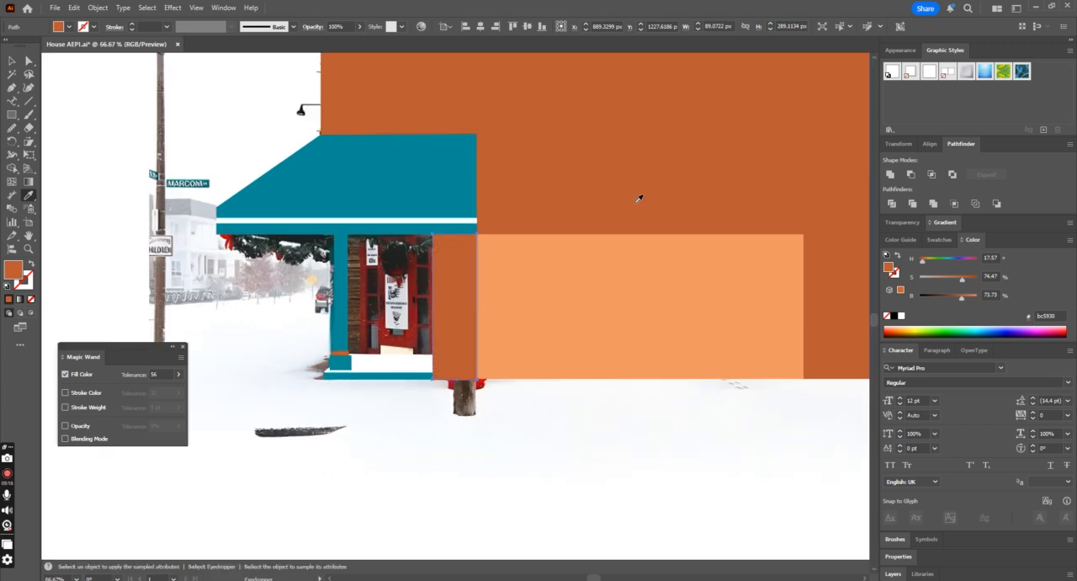
pyautogui.click(31, 268)
pyautogui.hotkey('ctrl', '+')
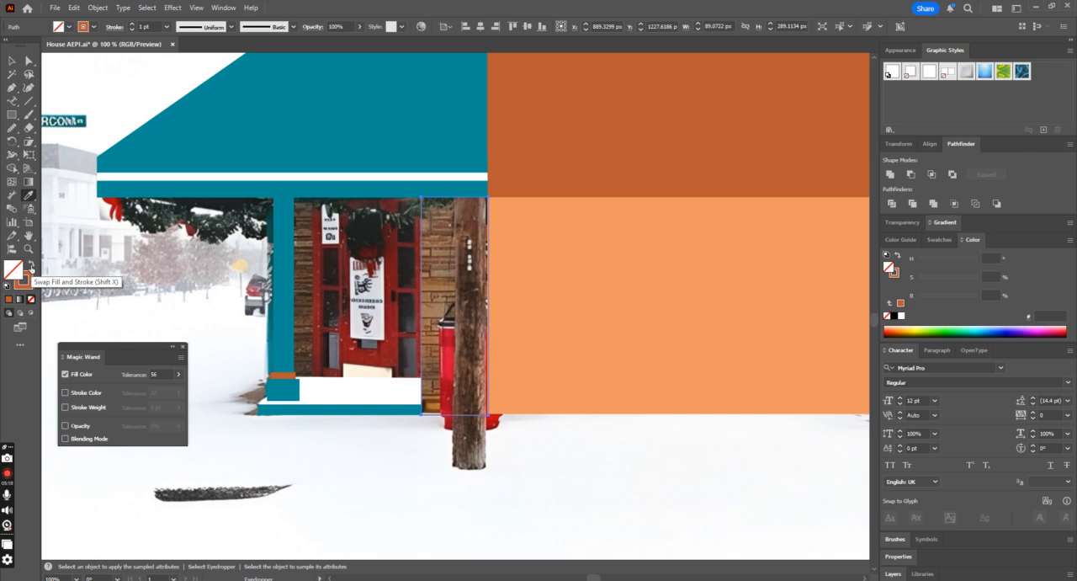
pyautogui.click(31, 267)
pyautogui.click(11, 61)
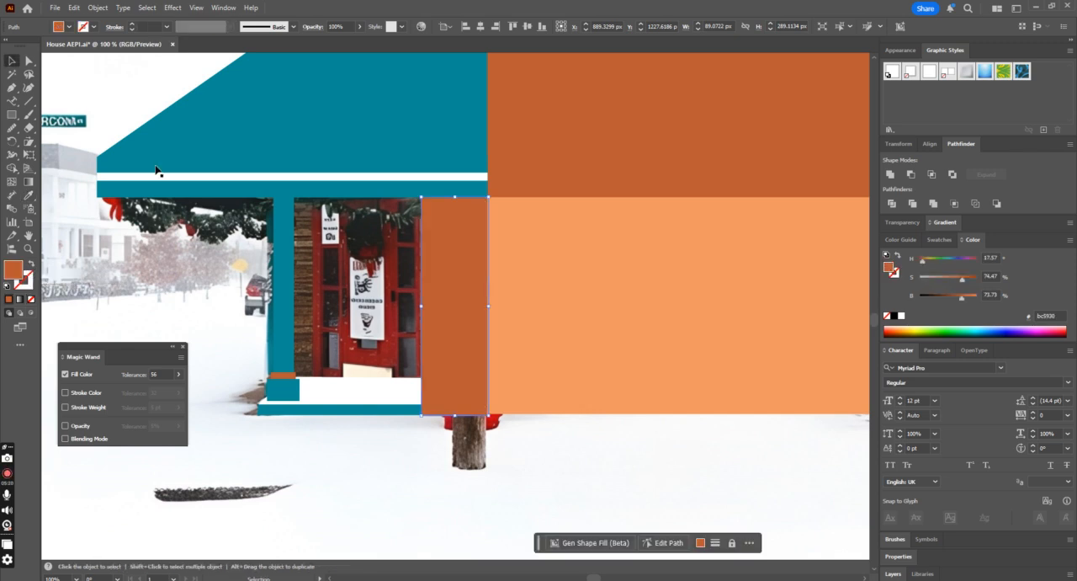
pyautogui.click(645, 510)
pyautogui.hotkey('ctrl', '-')
pyautogui.hotkey('ctrl', '-')
pyautogui.hotkey('ctrl', '-')
pyautogui.hotkey('ctrl', '+')
pyautogui.hotkey('ctrl', '+')
pyautogui.hotkey('ctrl', '+')
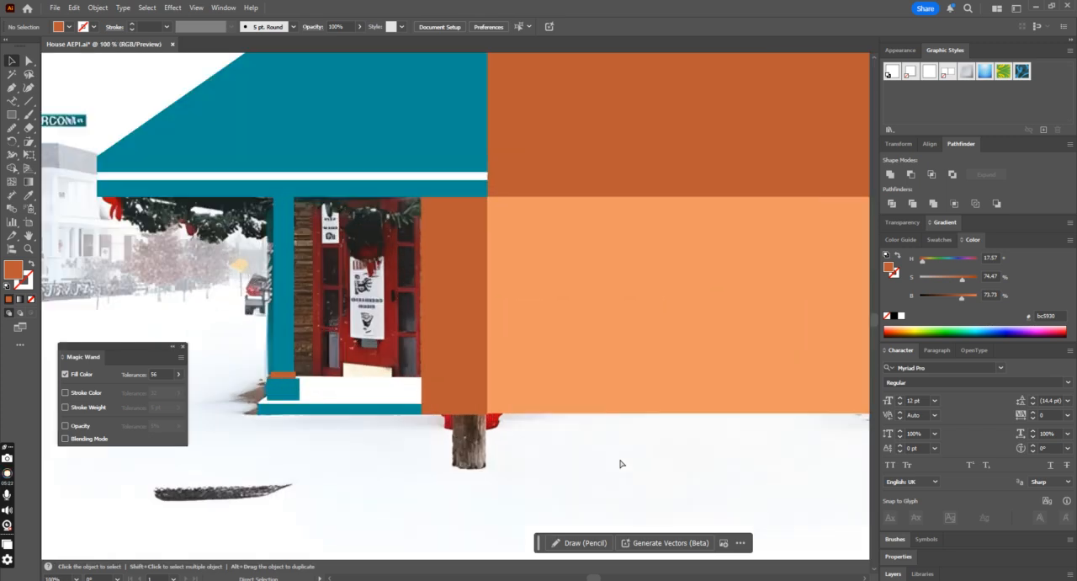
# Step: Draw a wall strip about 37 px wide and 255 px tall with the Pen tool, between the porch post and the door
pyautogui.click(12, 88)
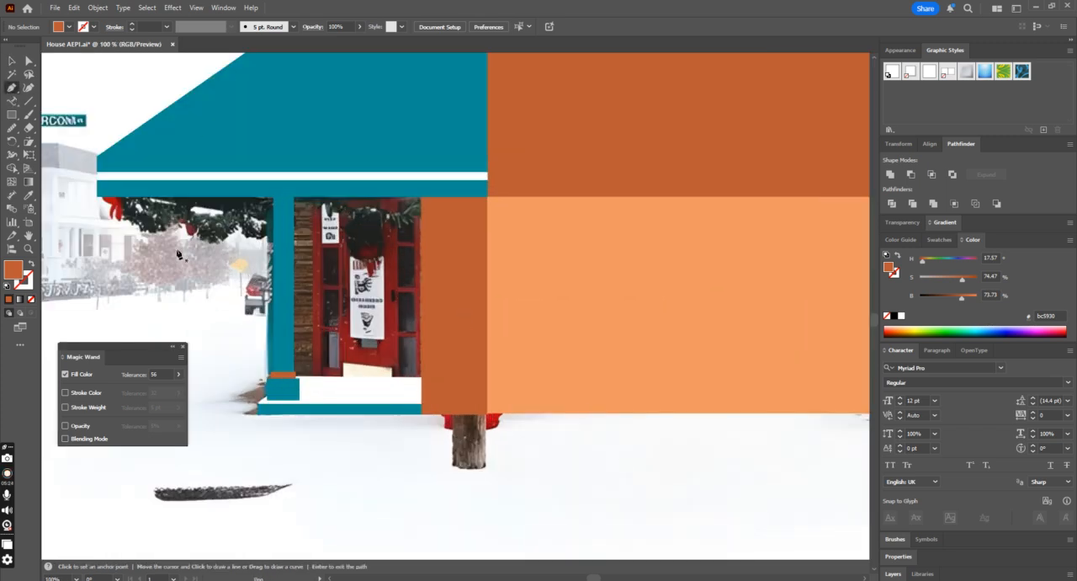
pyautogui.click(287, 381)
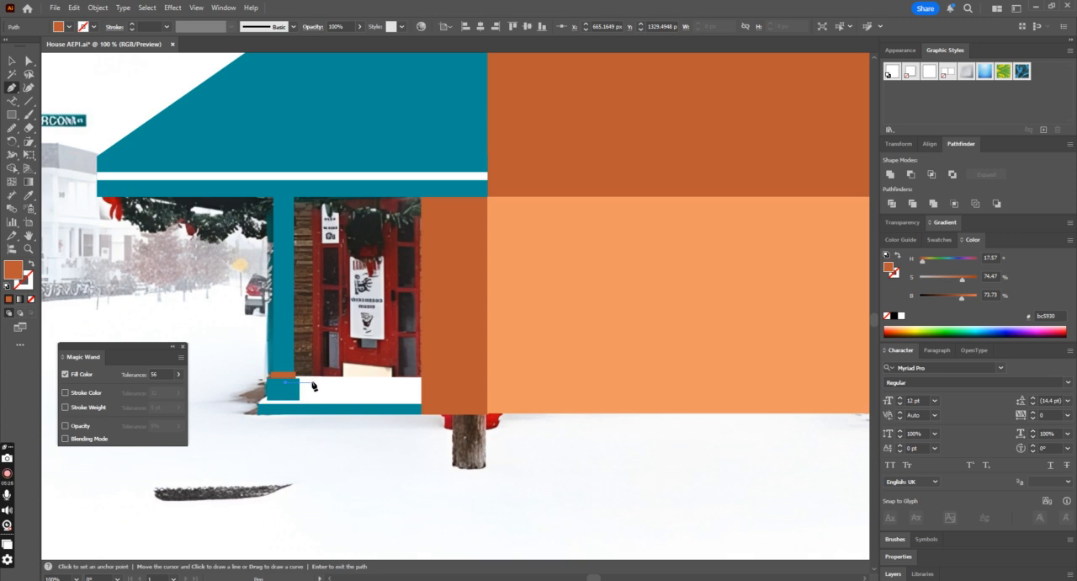
pyautogui.click(313, 381)
pyautogui.click(313, 193)
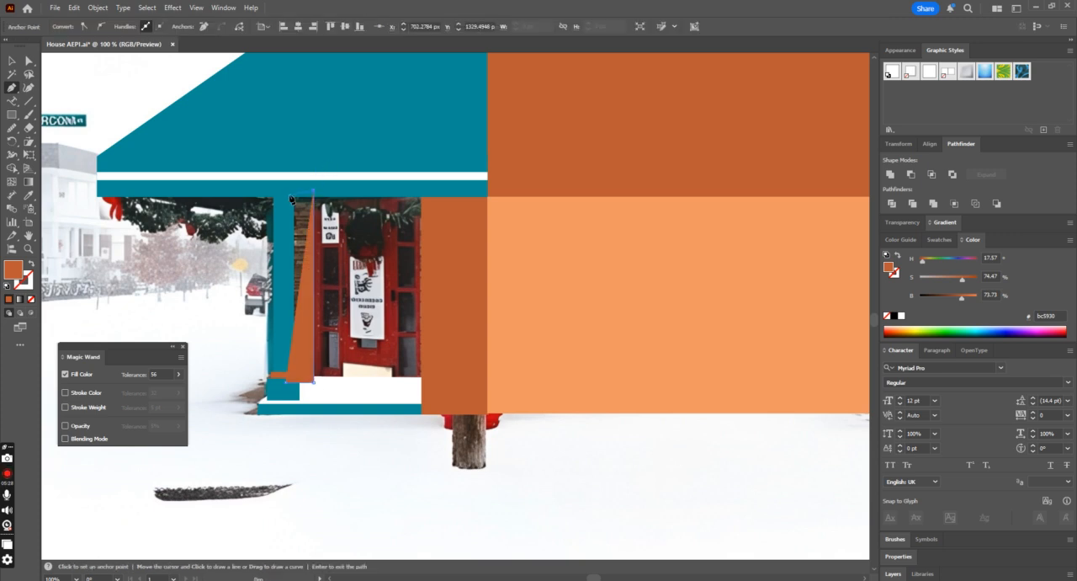
pyautogui.click(288, 193)
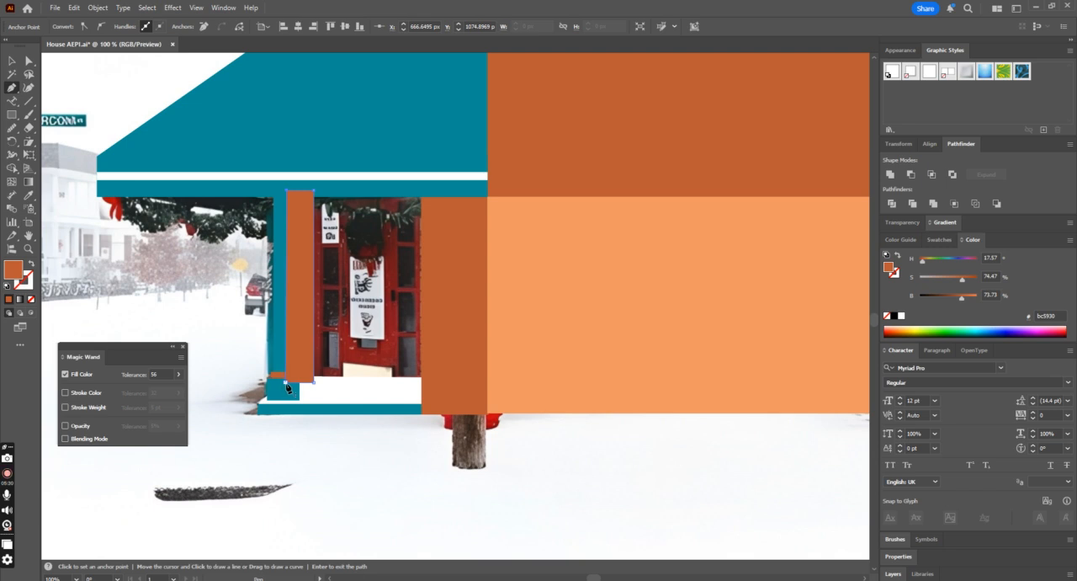
pyautogui.click(11, 62)
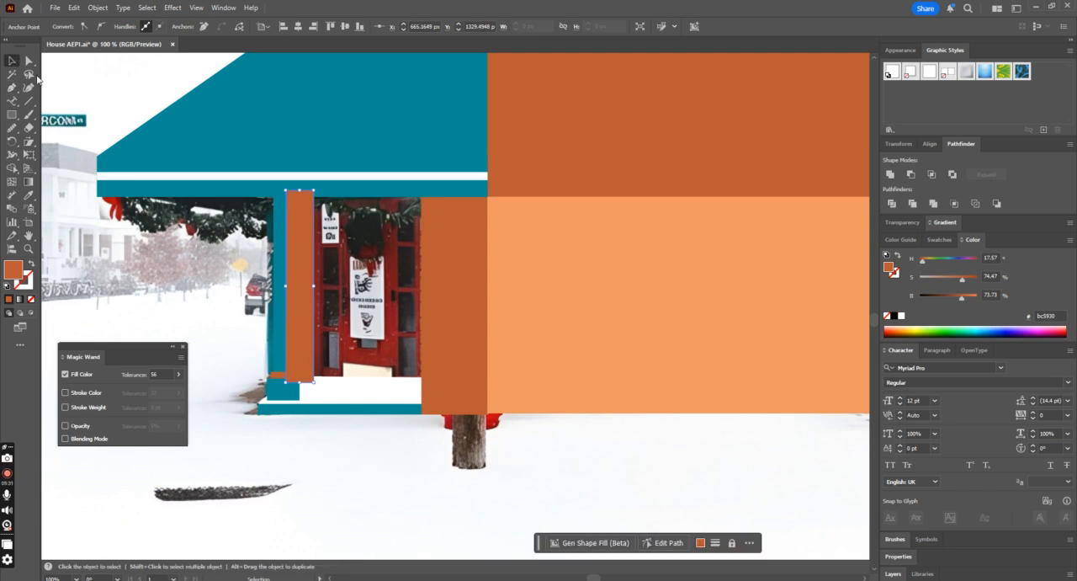
# Step: Recolor the wall strip and the wall panel on either side of the door with the light orange sampled from the large rectangle
pyautogui.keyDown('shift'); pyautogui.click(435, 293); pyautogui.keyUp('shift')
pyautogui.press('i')
pyautogui.click(590, 294)
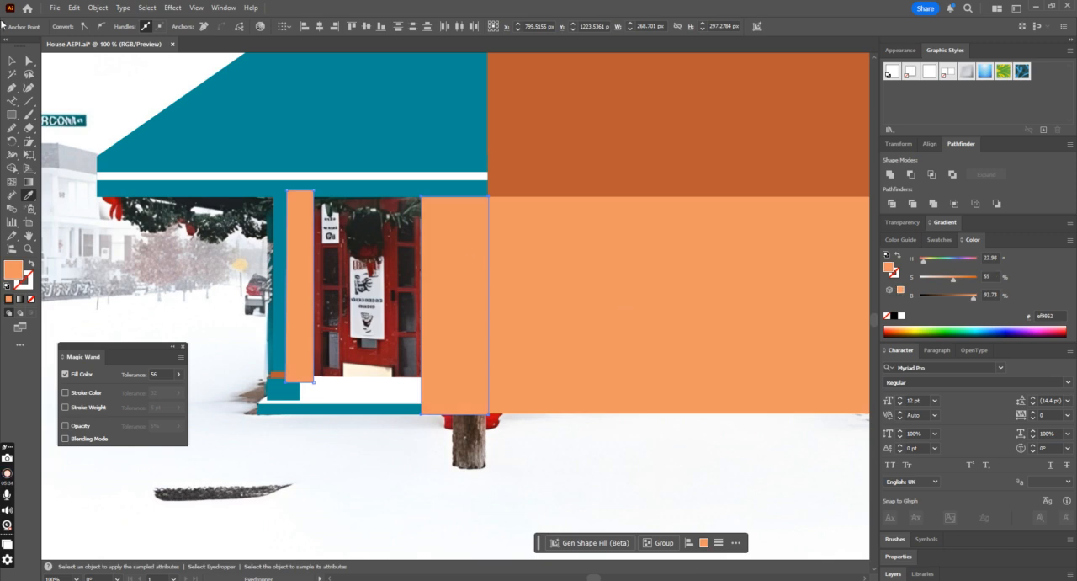
pyautogui.click(12, 61)
pyautogui.click(414, 502)
# Step: Bring the porch post and door step in front of the light orange wall strip
pyautogui.click(283, 333)
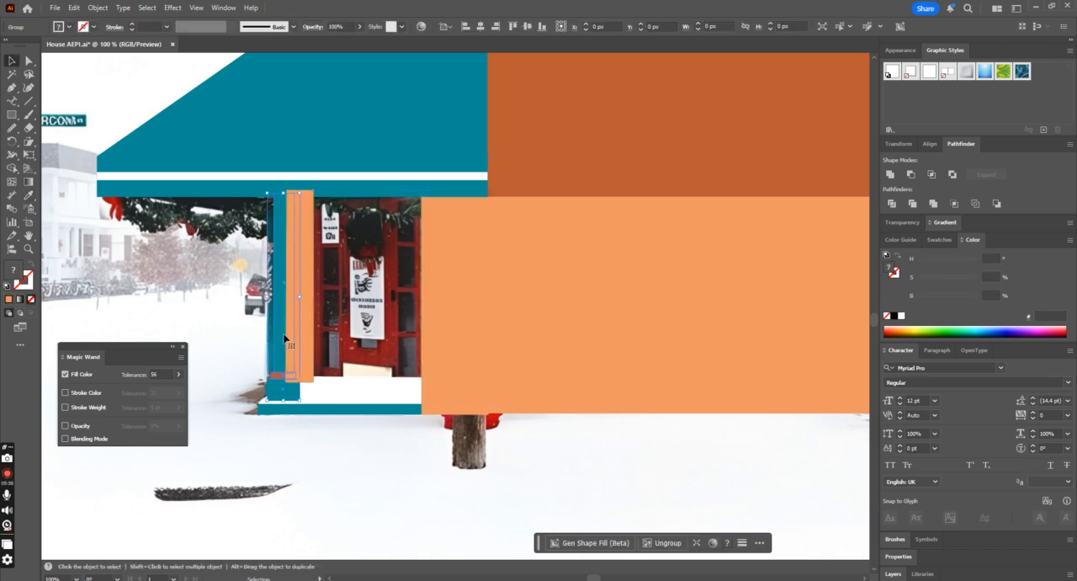
pyautogui.click(288, 340)
pyautogui.hotkey('ctrl', 'shift', 'a')
pyautogui.hotkey('ctrl', '-')
pyautogui.hotkey('ctrl', '-')
pyautogui.hotkey('ctrl', '-')
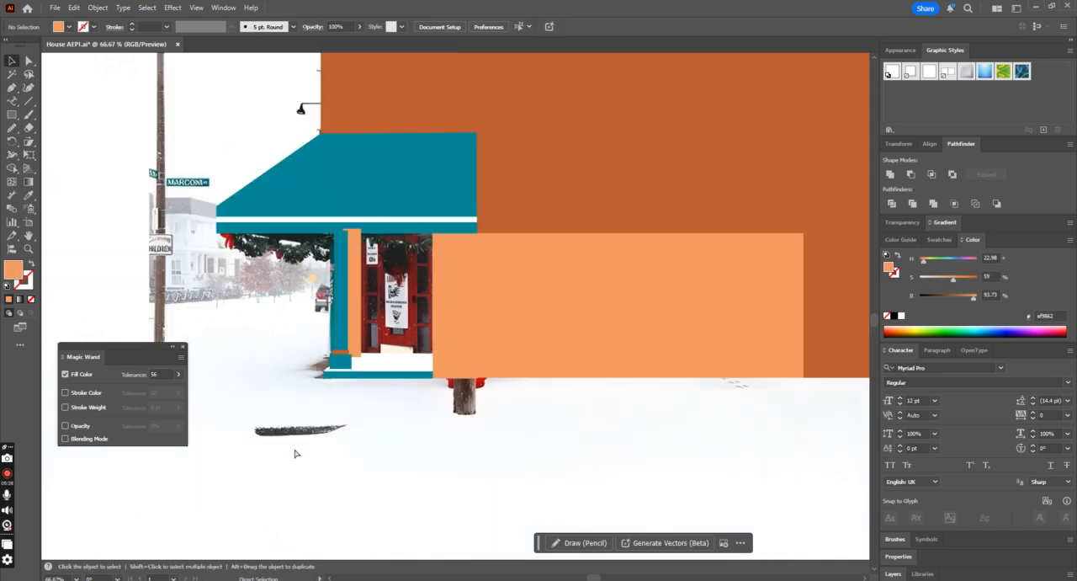
pyautogui.click(424, 337)
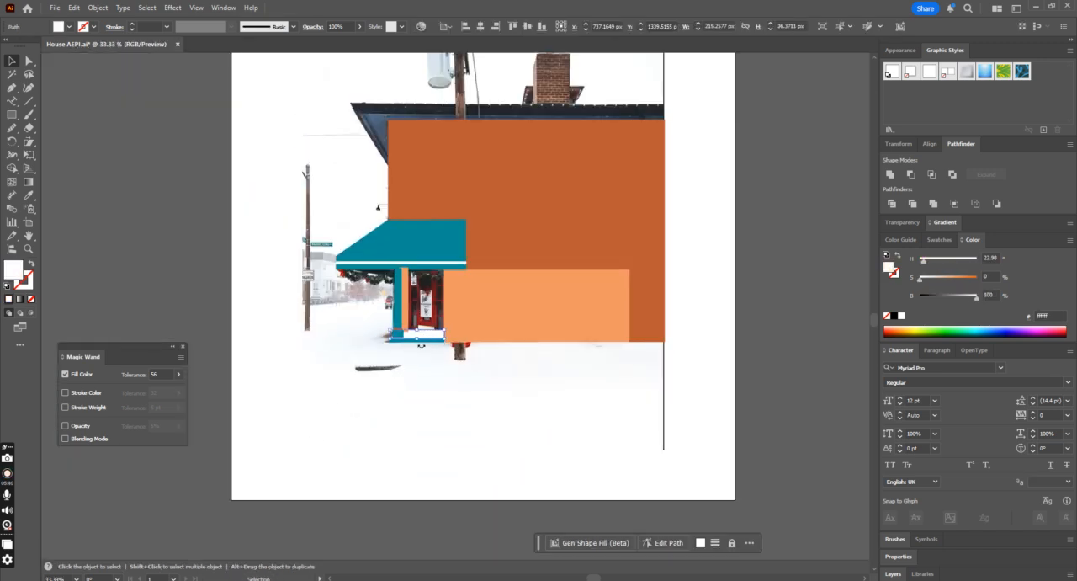
pyautogui.keyDown('shift'); pyautogui.click(393, 339); pyautogui.keyUp('shift')
pyautogui.keyDown('shift'); pyautogui.click(398, 334); pyautogui.keyUp('shift')
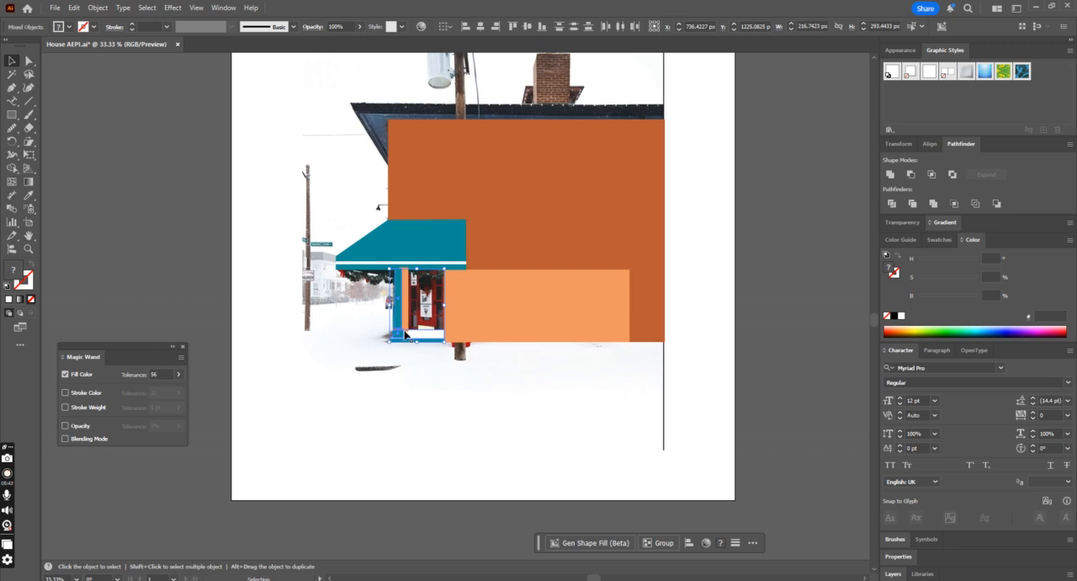
pyautogui.hotkey('ctrl', '+')
pyautogui.hotkey('ctrl', '+')
pyautogui.hotkey('ctrl', '+')
pyautogui.hotkey('ctrl', '+')
pyautogui.press('v')
pyautogui.click(294, 360)
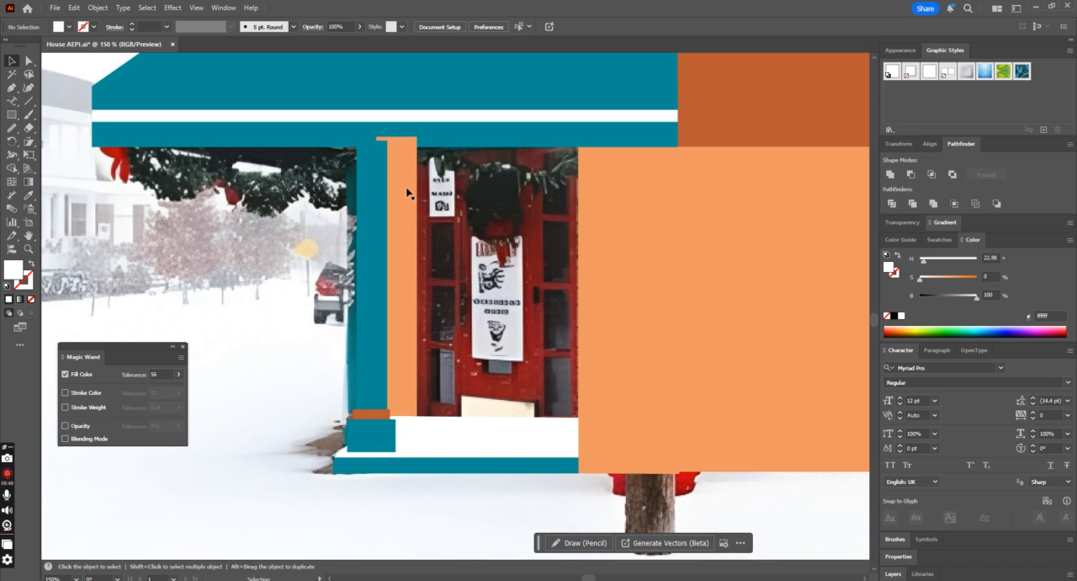
# Step: Move the light orange wall strip behind the awning in the stacking order
pyautogui.click(400, 219)
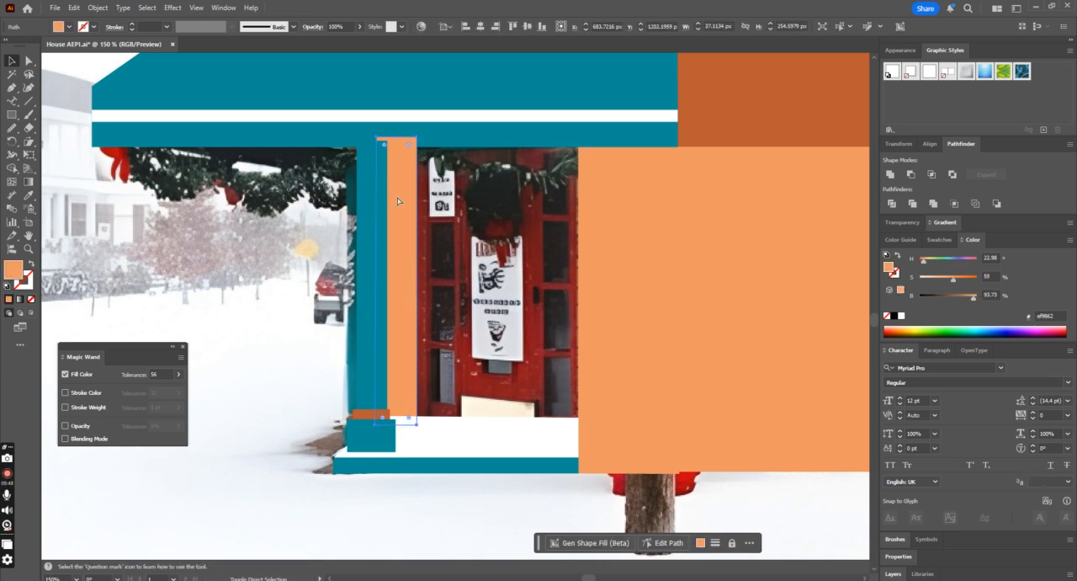
pyautogui.hotkey('ctrl', 'shift', '[')
pyautogui.hotkey('ctrl', 'z')
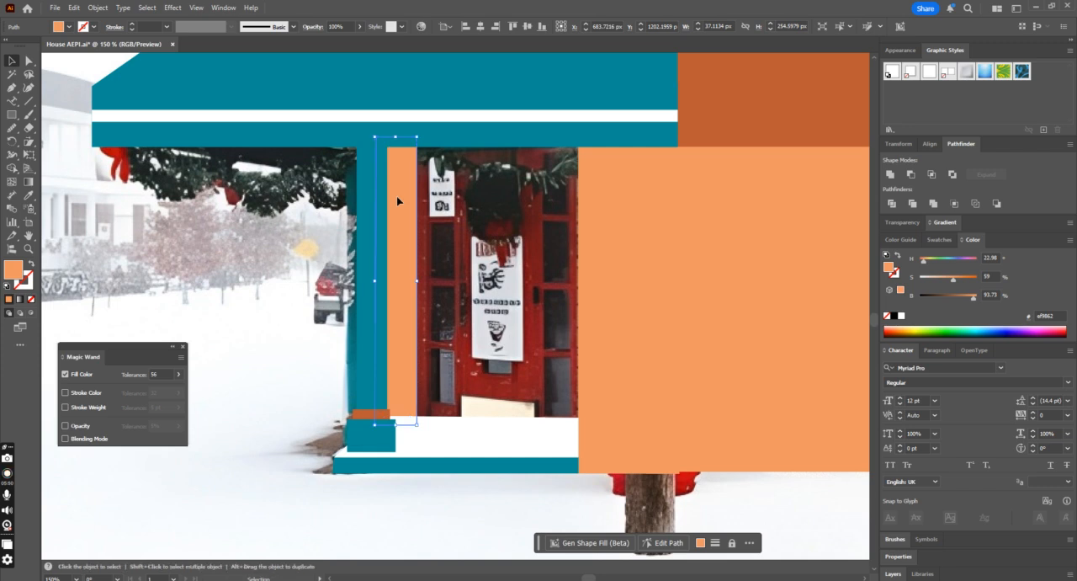
pyautogui.click(305, 268)
pyautogui.hotkey('ctrl', '-')
pyautogui.hotkey('ctrl', '-')
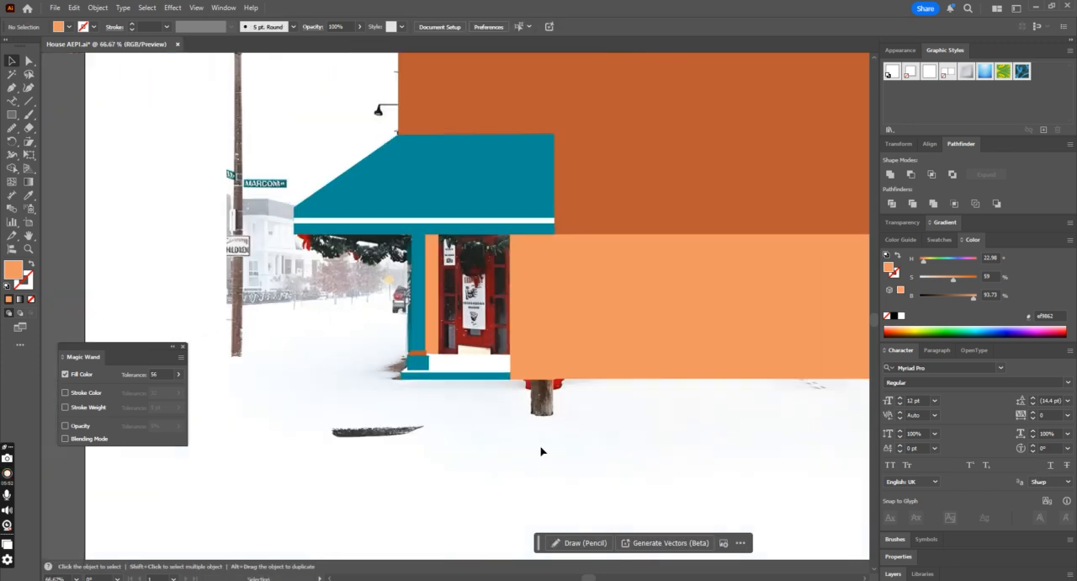
pyautogui.hotkey('ctrl', '+')
pyautogui.hotkey('ctrl', '+')
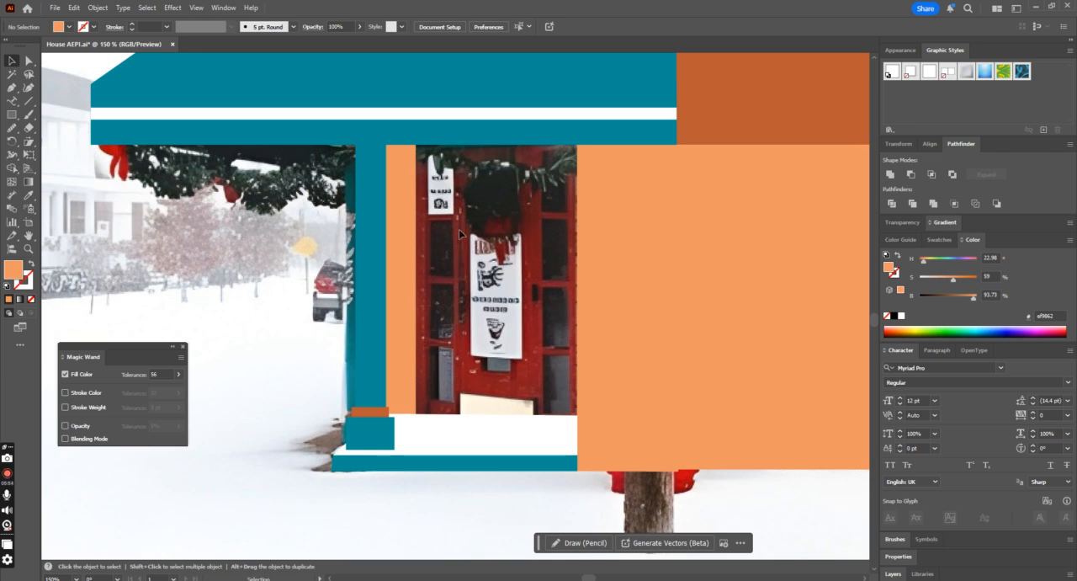
# Step: Draw a rectangle about 142.5 by 11.5 px across the door's top and fill it with dark red sampled from the door
pyautogui.click(12, 115)
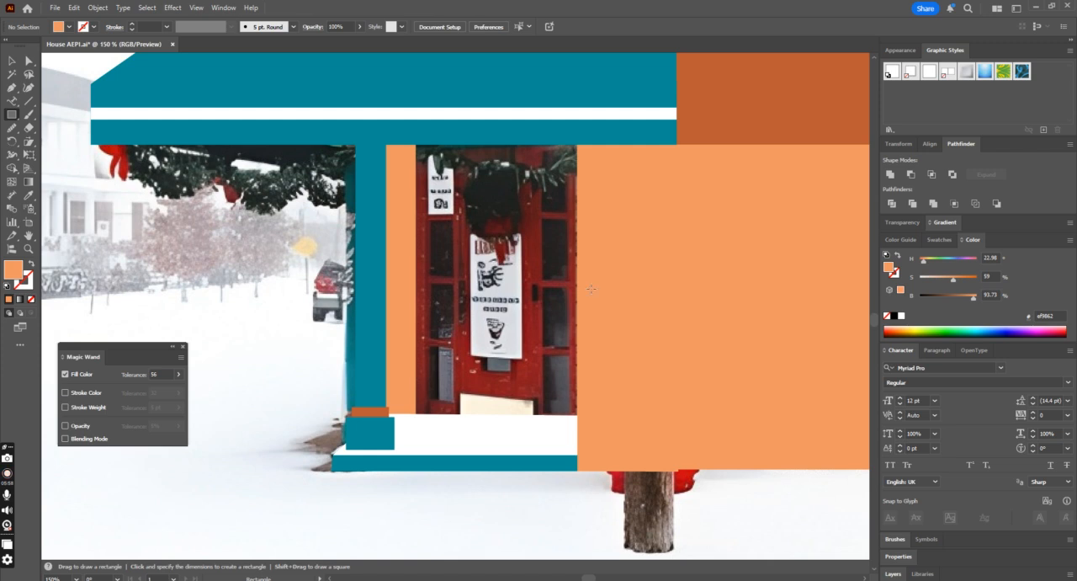
pyautogui.hotkey('ctrl', '-')
pyautogui.hotkey('ctrl', '+')
pyautogui.hotkey('ctrl', '+')
pyautogui.scroll(1, 607, 240)
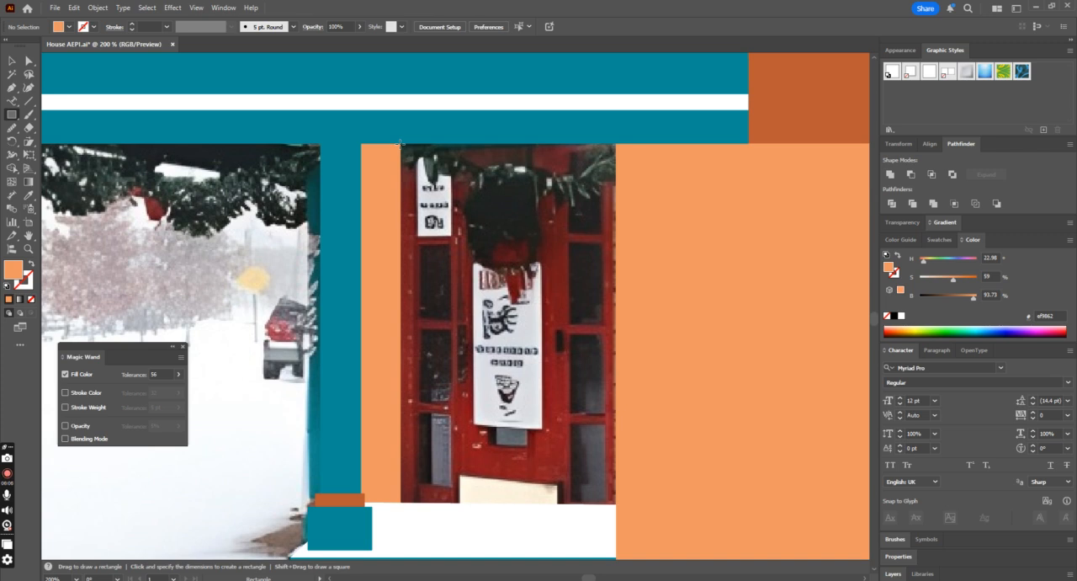
pyautogui.moveTo(400, 143); pyautogui.dragTo(616, 160)
pyautogui.press('i')
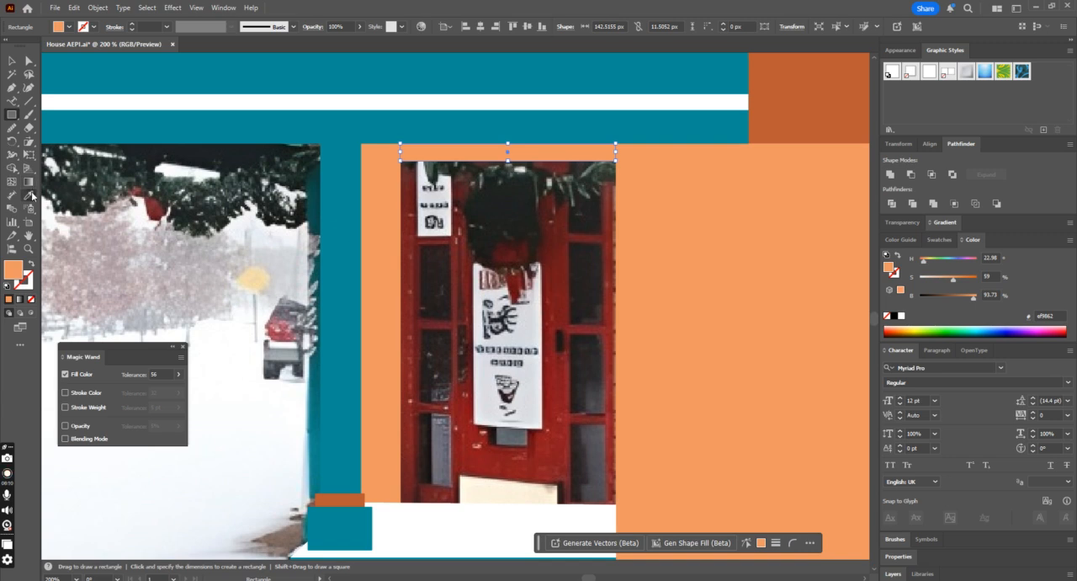
pyautogui.click(416, 238)
# Step: Duplicate the dark red bar straight down to the door's base and group the two bars
pyautogui.click(11, 60)
pyautogui.click(512, 192)
pyautogui.moveTo(533, 152); pyautogui.dragTo(544, 498)
pyautogui.keyDown('shift'); pyautogui.click(411, 215); pyautogui.keyUp('shift')
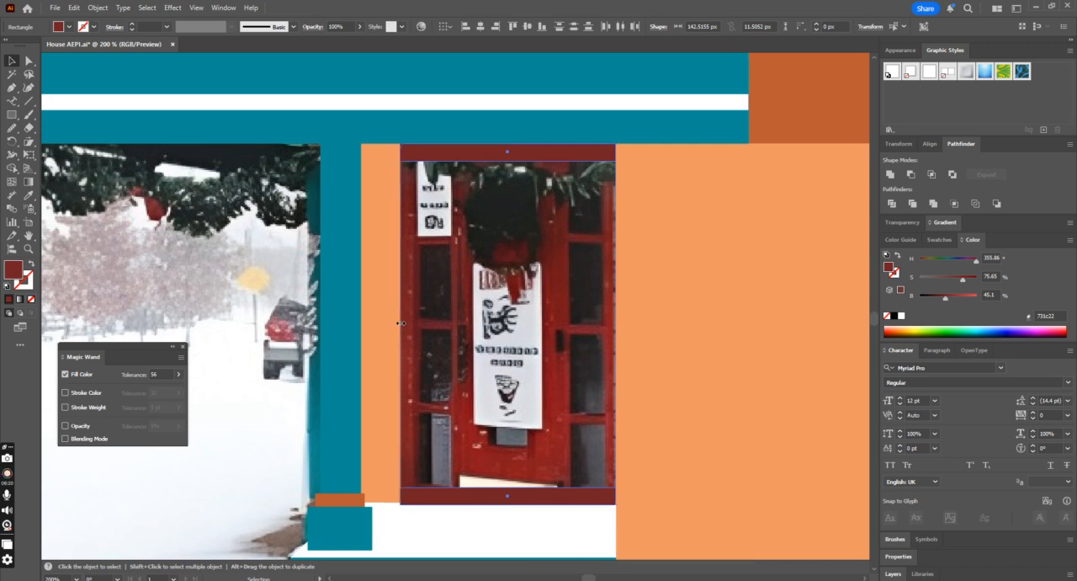
pyautogui.hotkey('ctrl', 'g')
# Step: Reposition the grouped dark red bars to fit between the light orange walls, with the lower bar resting on the door step
pyautogui.hotkey('ctrl', '=')
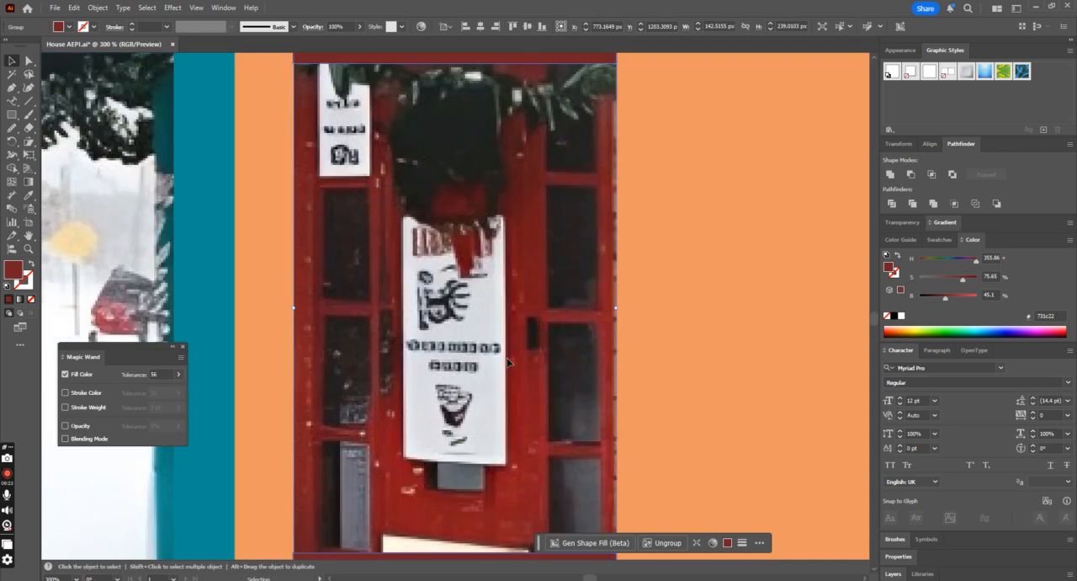
pyautogui.press('Right')
pyautogui.hotkey('ctrl', '-')
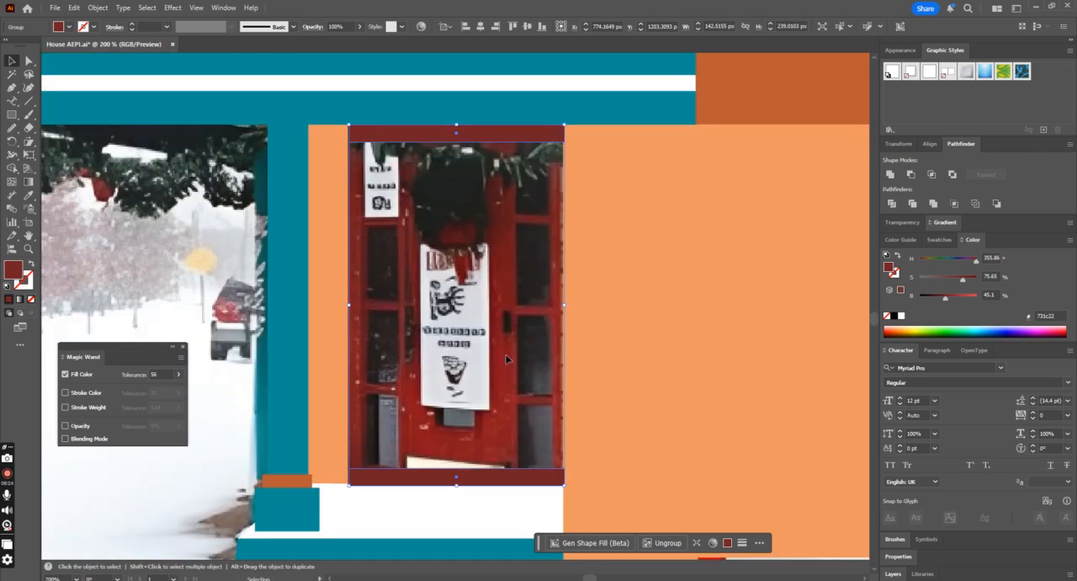
pyautogui.hotkey('ctrl', '=')
pyautogui.scroll(-2, 368, 424)
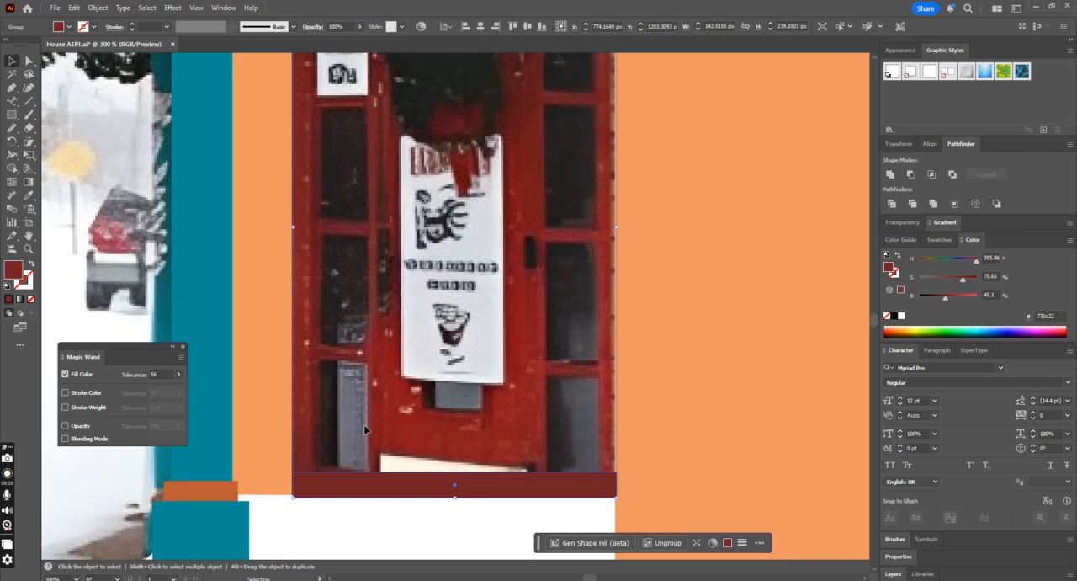
pyautogui.moveTo(322, 492); pyautogui.dragTo(322, 490)
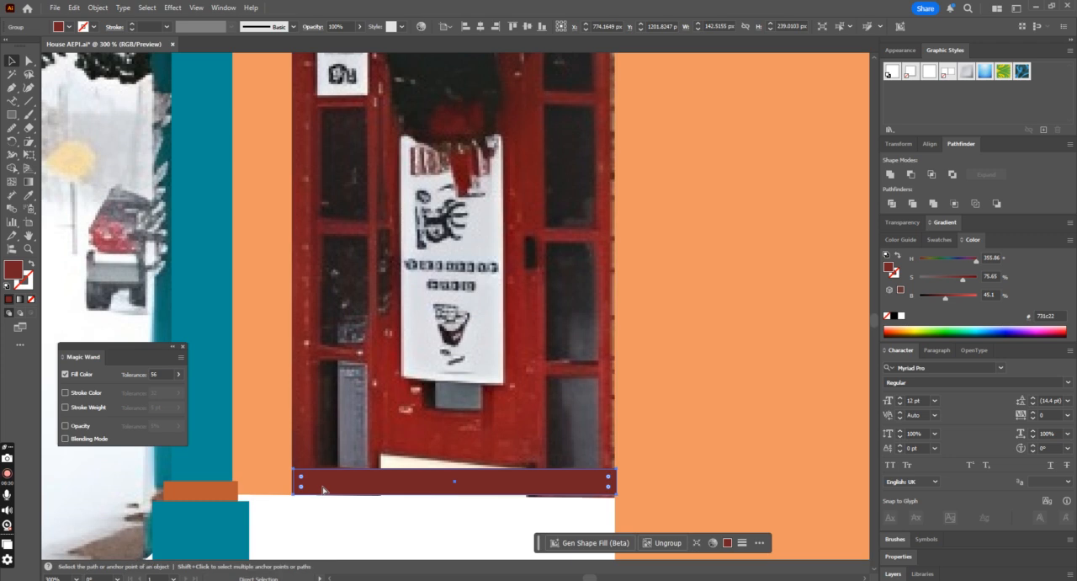
pyautogui.hotkey('ctrl', '=')
pyautogui.scroll(-3, 383, 459)
pyautogui.scroll(-2, 383, 459)
pyautogui.moveTo(367, 468); pyautogui.dragTo(365, 463)
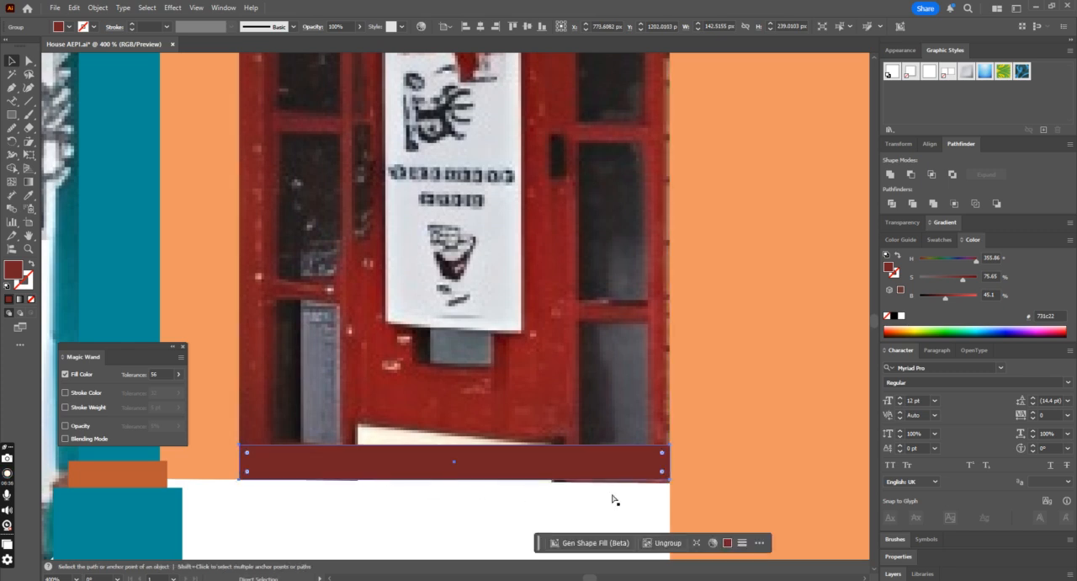
# Step: Lower the bar group's top edge flush with the awning's underside, making the group about 238 px tall
pyautogui.hotkey('ctrl', '-')
pyautogui.hotkey('ctrl', '-')
pyautogui.scroll(-1, 618, 483)
pyautogui.scroll(1, 639, 395)
pyautogui.moveTo(456, 127); pyautogui.dragTo(457, 130)
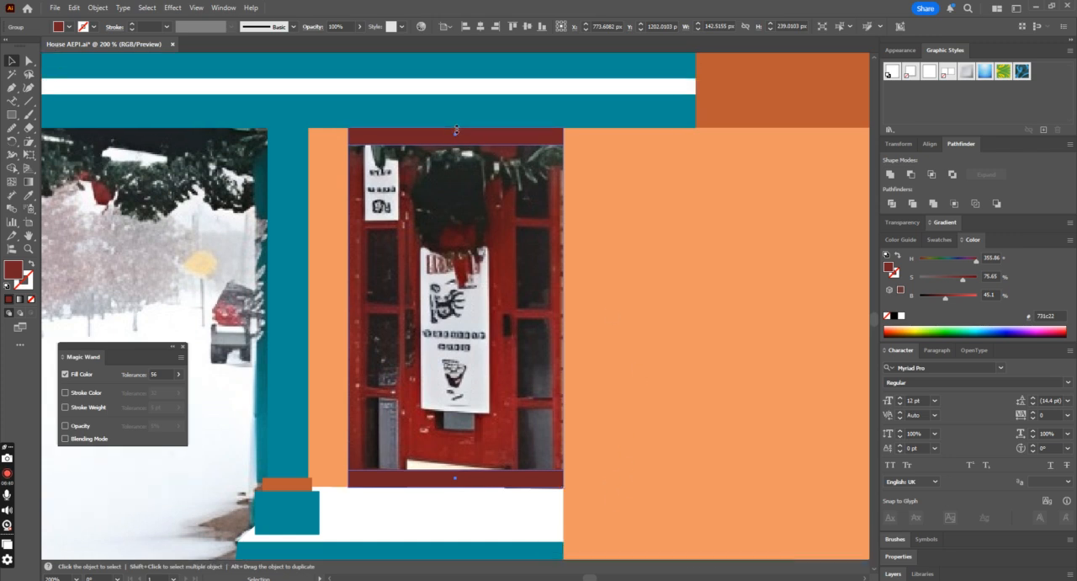
# Step: Raise the white door step's upper corner beside the light orange wall so its top edge meets the lower dark red bar
pyautogui.scroll(-2, 456, 135)
pyautogui.click(493, 452)
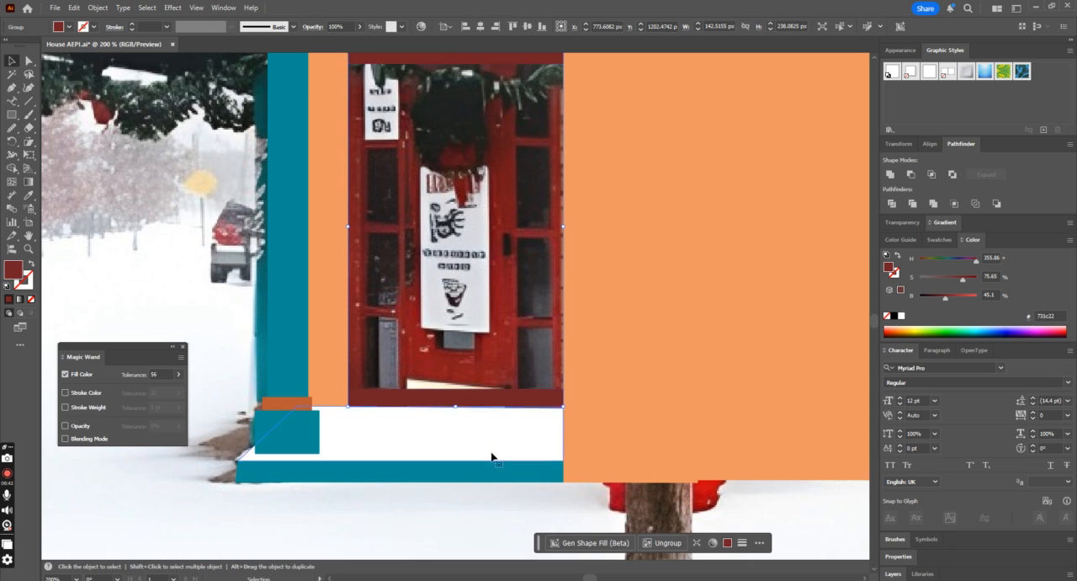
pyautogui.click(29, 61)
pyautogui.moveTo(564, 413); pyautogui.dragTo(564, 403)
pyautogui.click(13, 61)
pyautogui.click(426, 350)
# Step: Draw a vertical bar about 11 by 237.5 px along the door's side nearest the post, filled with the frame's sampled dark red
pyautogui.scroll(2, 427, 349)
pyautogui.press('m')
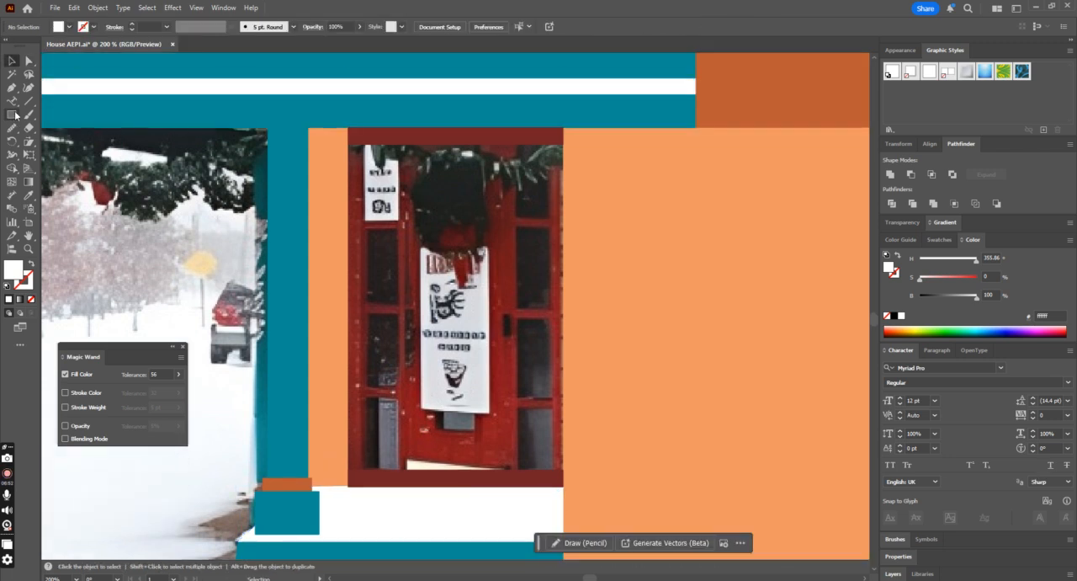
pyautogui.moveTo(347, 124); pyautogui.dragTo(365, 488)
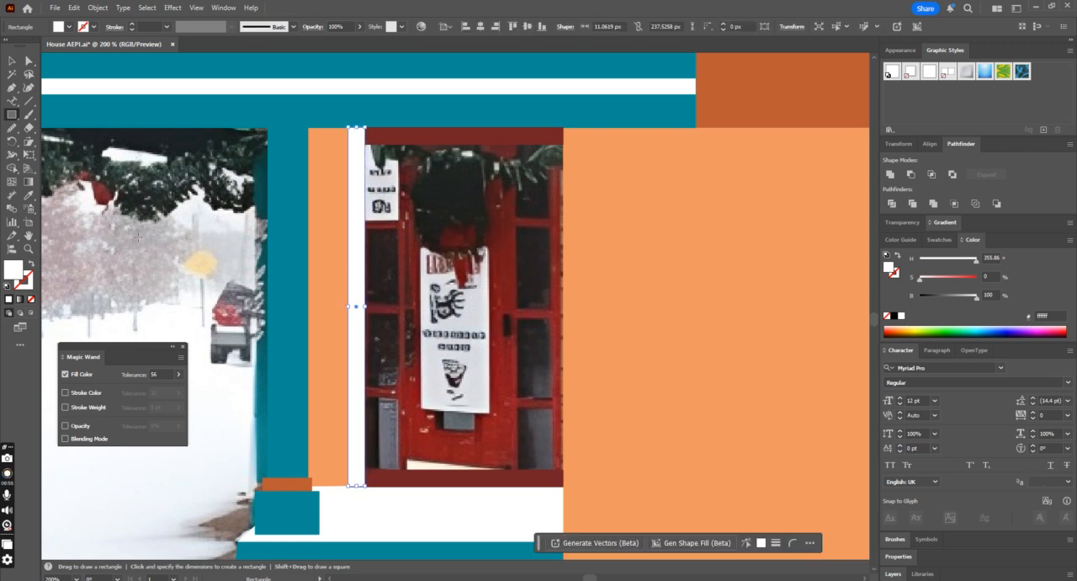
pyautogui.click(29, 194)
pyautogui.click(420, 474)
pyautogui.press('v')
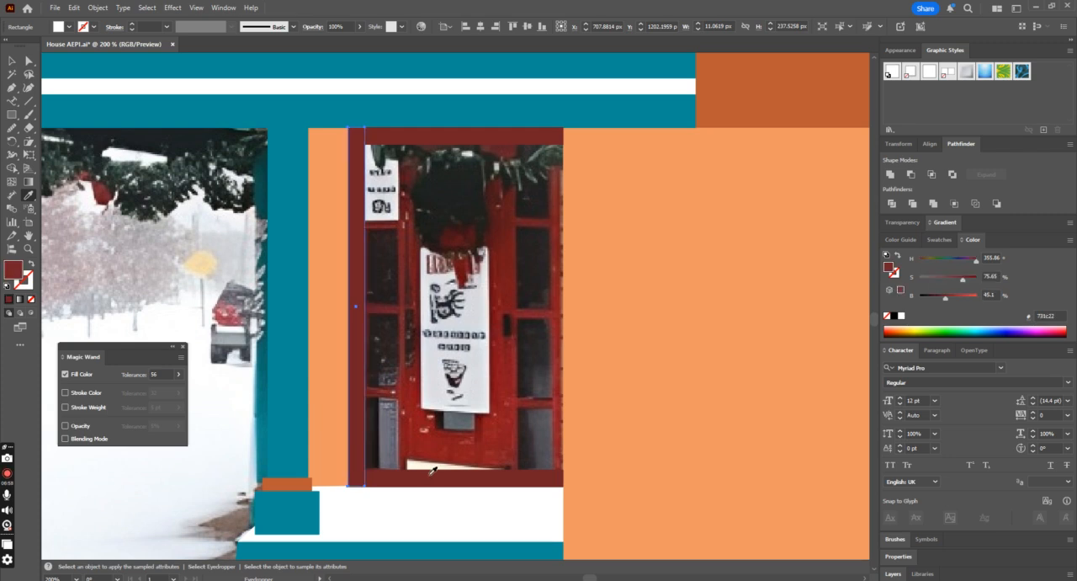
# Step: Copy the vertical dark red frame bar to the opposite side of the door, flush with the wide light orange wall
pyautogui.click(482, 239)
pyautogui.moveTo(364, 225); pyautogui.dragTo(558, 249)
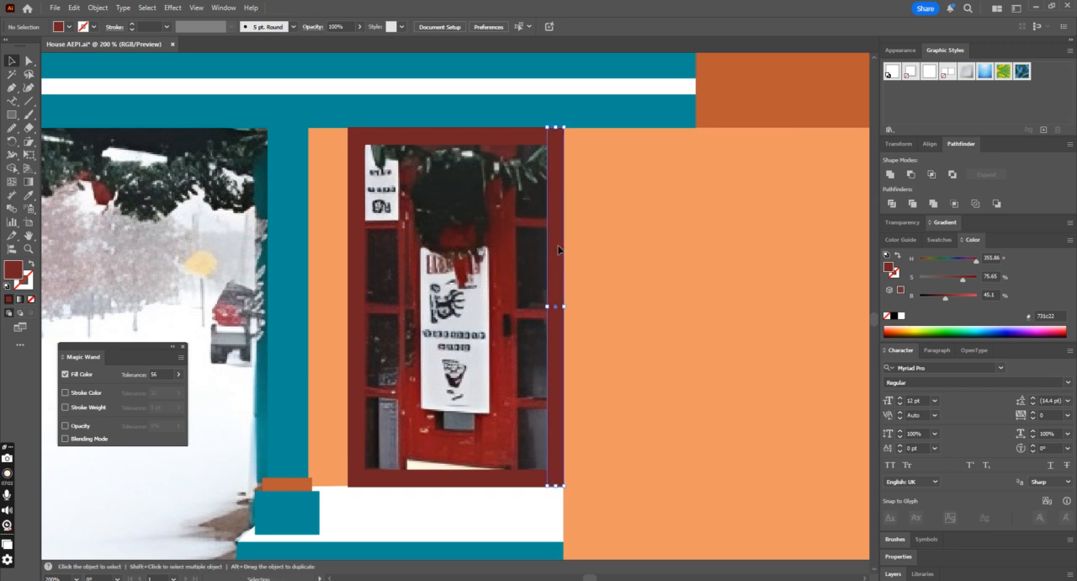
# Step: Draw a thin dark red horizontal bar about 127 by 6 px across the door below the small white sign
pyautogui.hotkey('ctrl', '=')
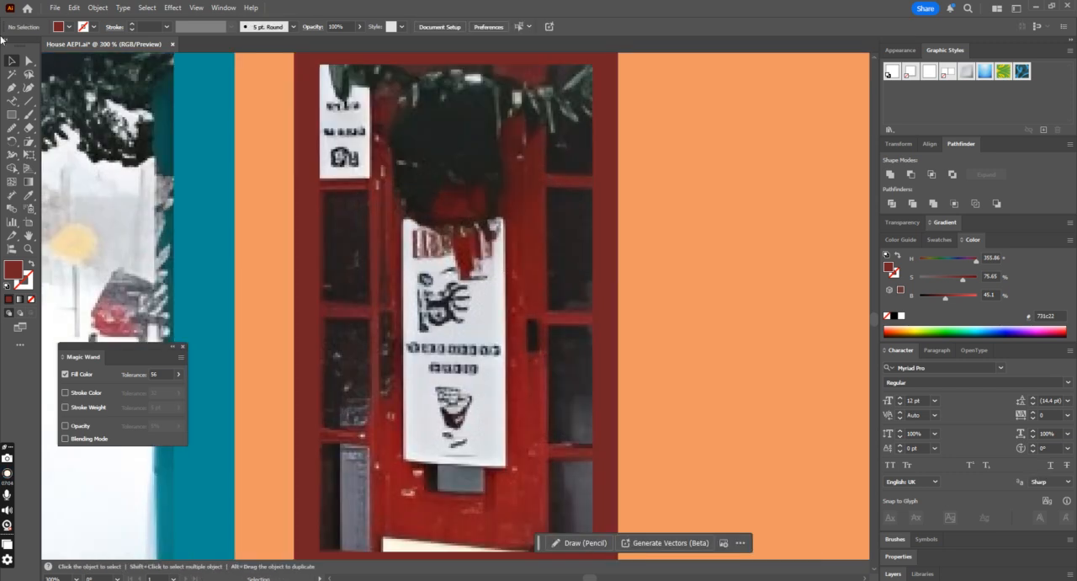
pyautogui.click(12, 114)
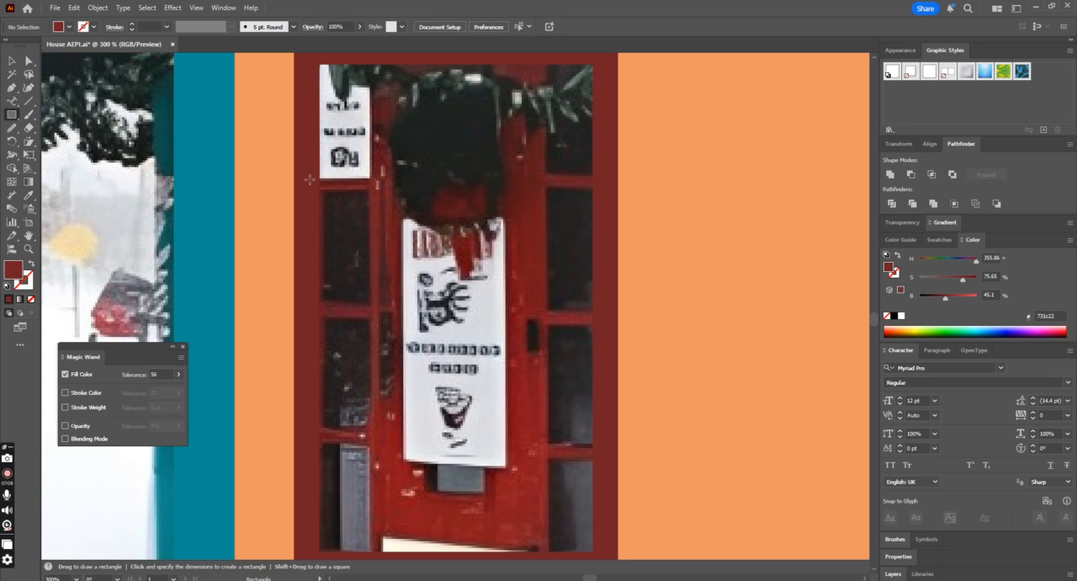
pyautogui.moveTo(310, 179); pyautogui.dragTo(389, 190)
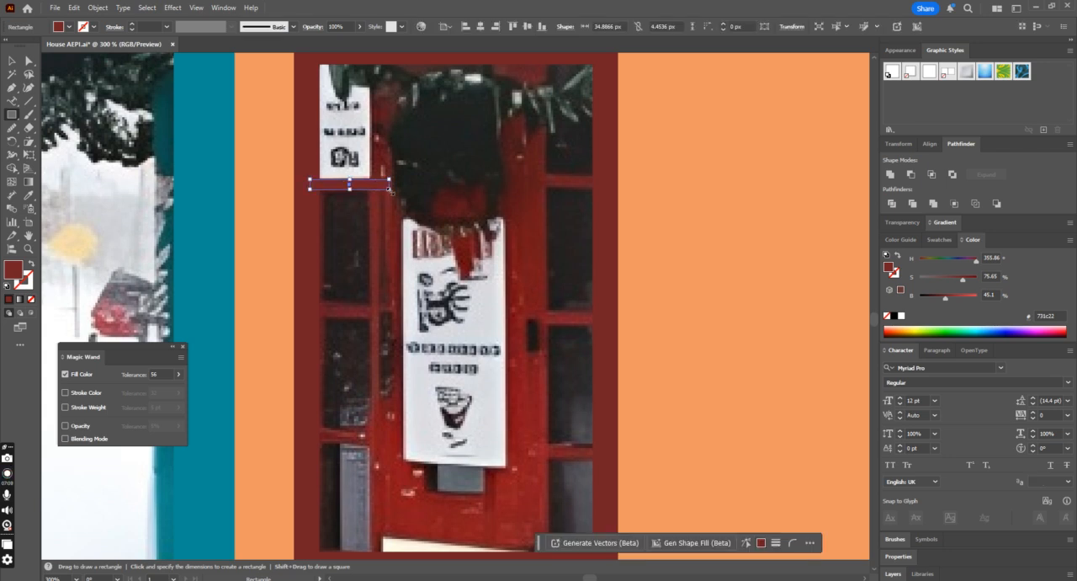
pyautogui.moveTo(389, 191); pyautogui.dragTo(597, 192)
# Step: Copy the thin horizontal bar downward twice at equal spacing to divide the door's panes
pyautogui.hotkey('ctrl', '-')
pyautogui.click(12, 61)
pyautogui.click(493, 307)
pyautogui.moveTo(493, 307); pyautogui.dragTo(498, 392)
pyautogui.scroll(-3, 648, 324)
pyautogui.hotkey('ctrl', 'd')
pyautogui.scroll(1, 626, 314)
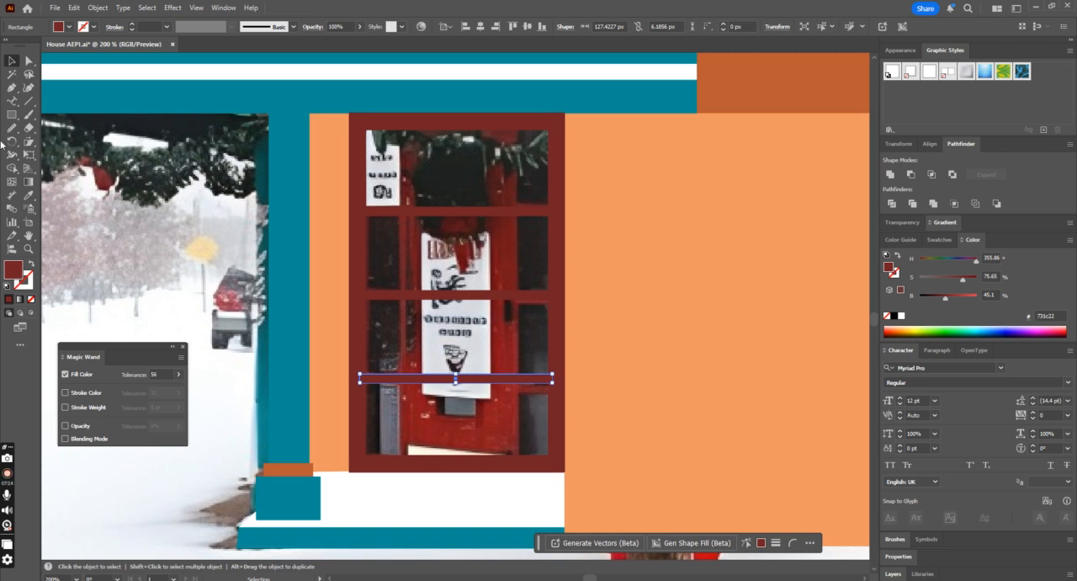
# Step: Draw a rectangle about 71 by 187 px over the inner door and swap its dark red fill to the stroke
pyautogui.click(15, 116)
pyautogui.moveTo(406, 155); pyautogui.dragTo(513, 436)
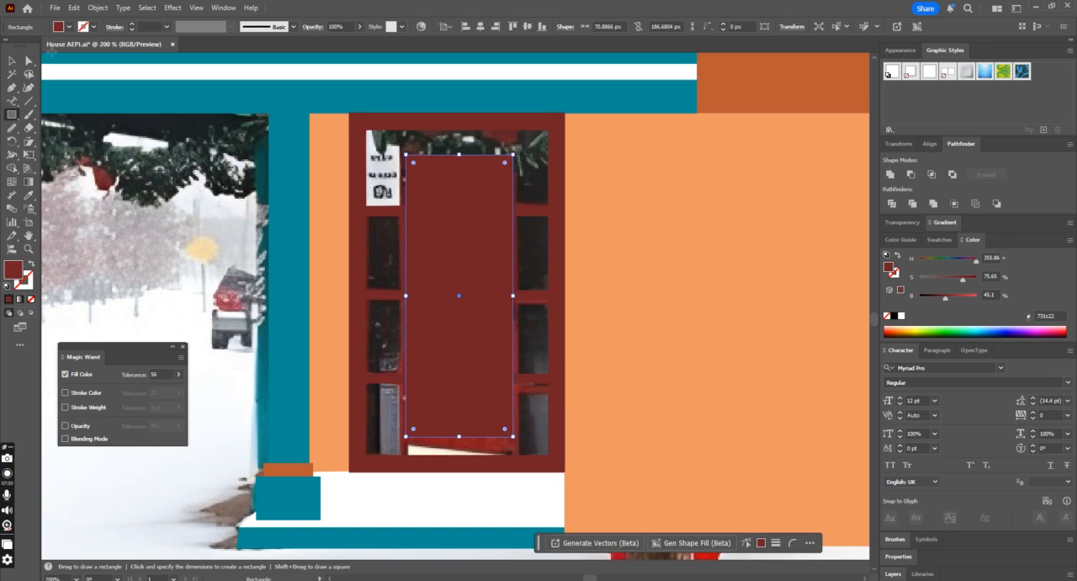
pyautogui.click(32, 264)
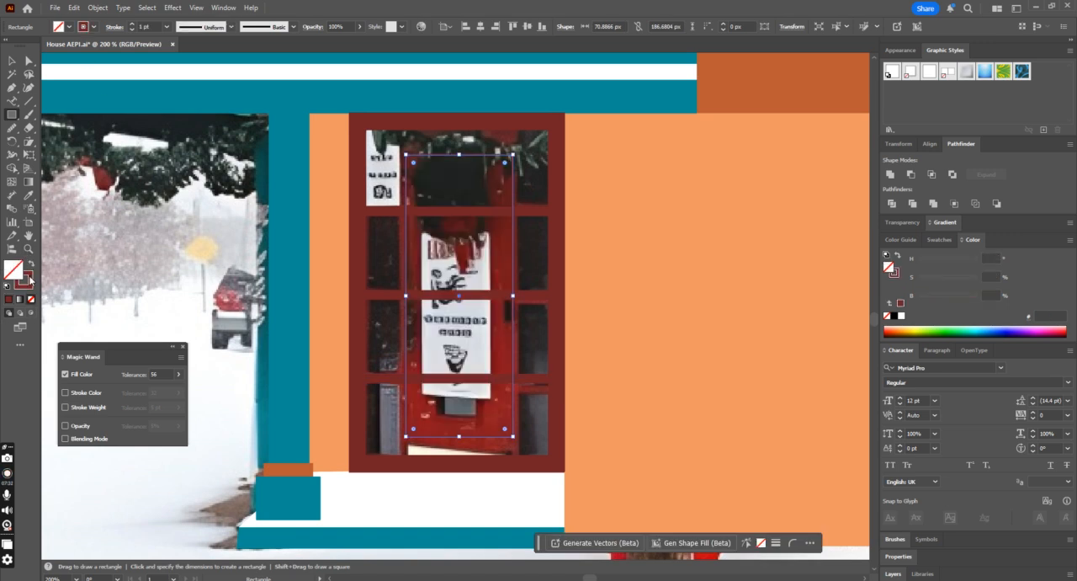
# Step: Set the inner door rectangle's stroke weight to 20 pt and align the stroke to the inside
pyautogui.click(132, 24)
pyautogui.click(132, 24)
pyautogui.click(132, 24)
pyautogui.click(132, 25)
pyautogui.click(132, 24)
pyautogui.click(133, 24)
pyautogui.click(132, 25)
pyautogui.click(132, 24)
pyautogui.click(132, 24)
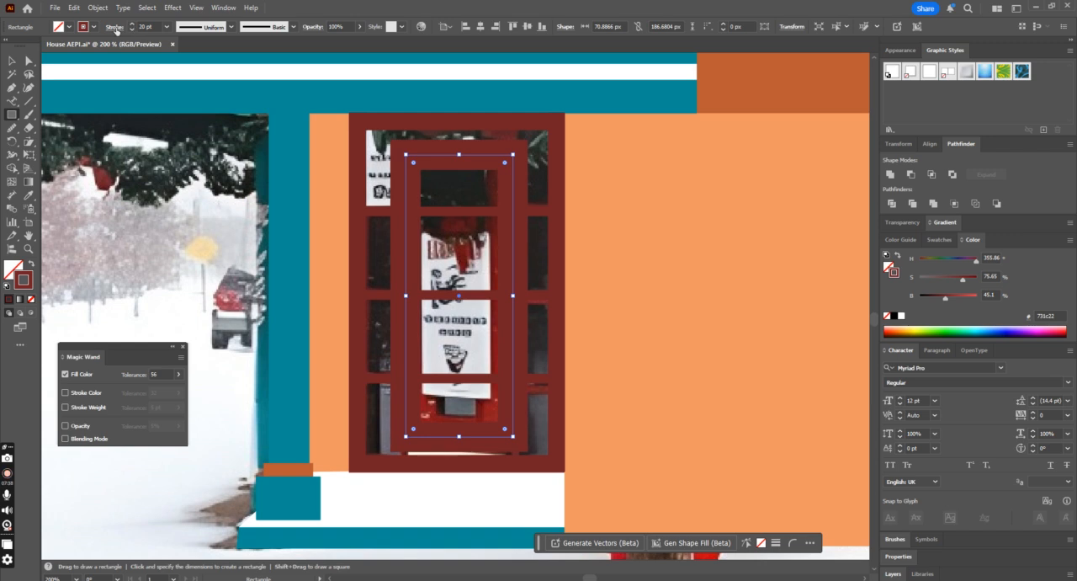
pyautogui.click(116, 29)
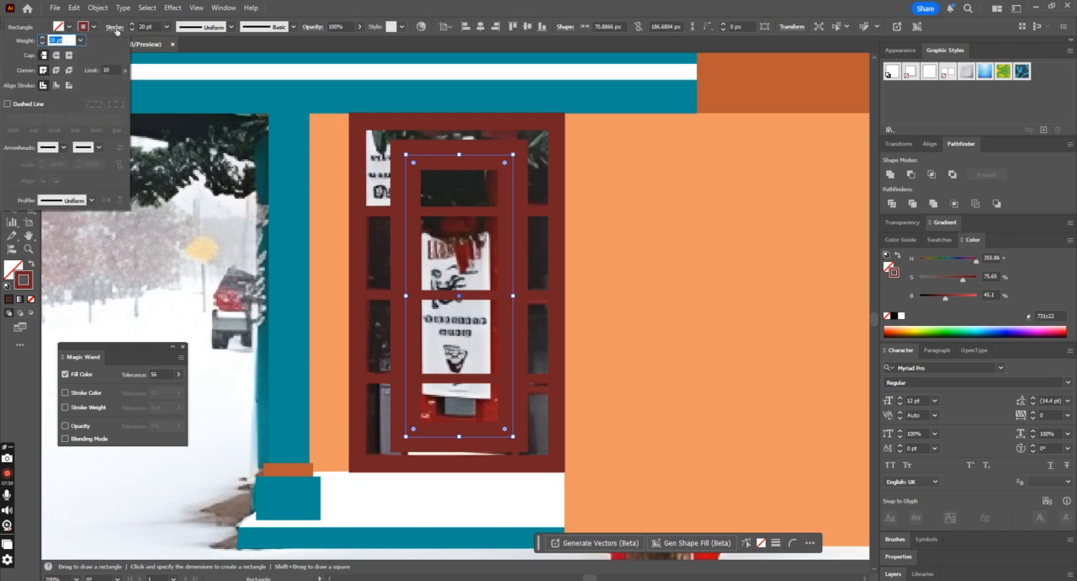
pyautogui.click(57, 86)
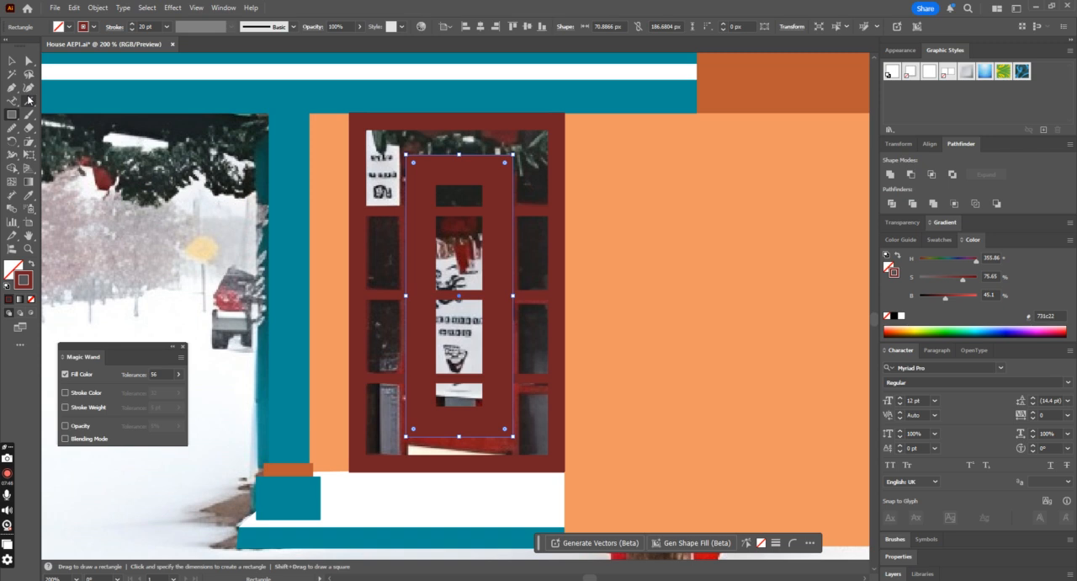
# Step: Copy the uppermost thin horizontal bar, rotate it vertical along the inner door's left edge, and lengthen it to about 224 px
pyautogui.click(12, 60)
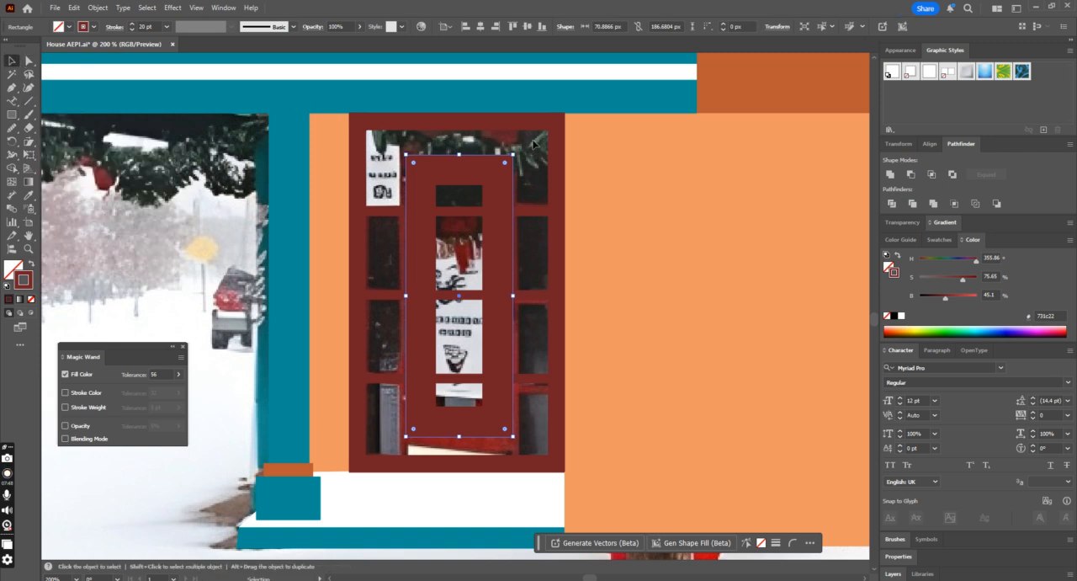
pyautogui.click(662, 167)
pyautogui.click(385, 211)
pyautogui.hotkey('ctrl', 'c')
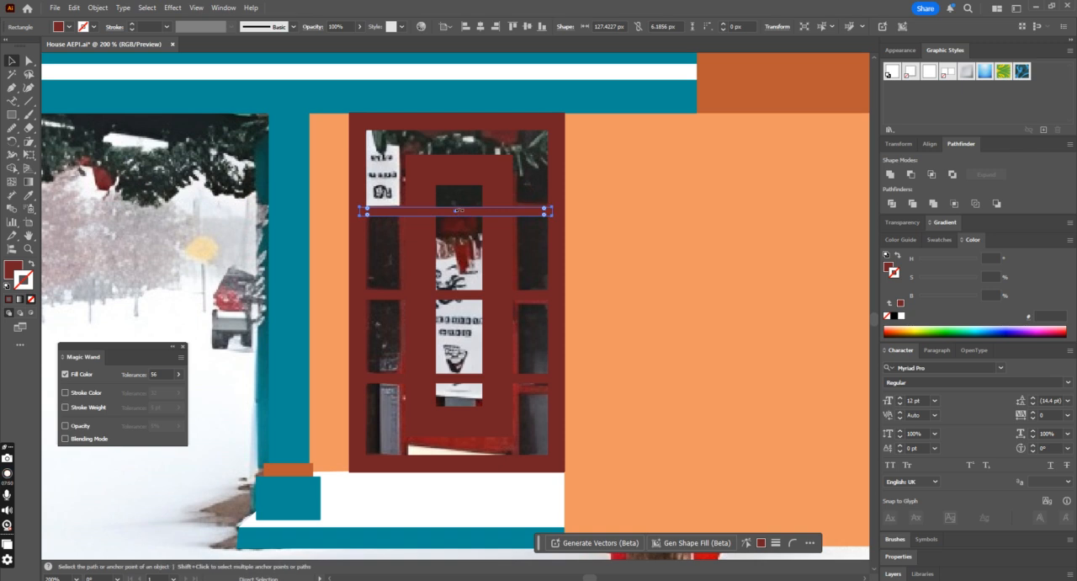
pyautogui.moveTo(567, 226); pyautogui.dragTo(449, 320)
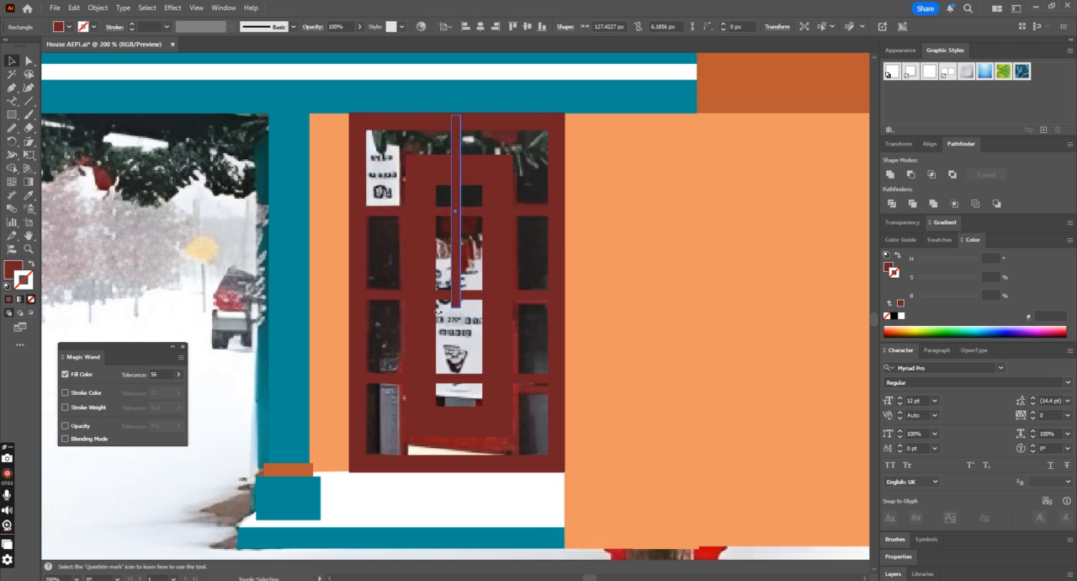
pyautogui.moveTo(458, 174); pyautogui.dragTo(408, 194)
pyautogui.hotkey('ctrl', 'z')
pyautogui.click(456, 148)
pyautogui.moveTo(455, 148); pyautogui.dragTo(411, 152)
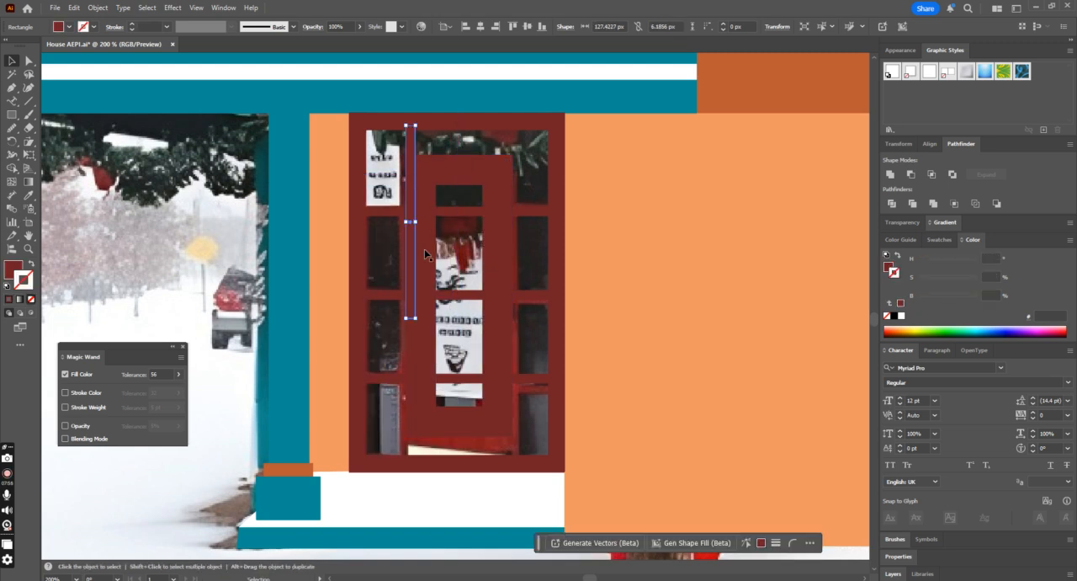
pyautogui.scroll(-1, 434, 355)
pyautogui.moveTo(412, 304); pyautogui.dragTo(416, 451)
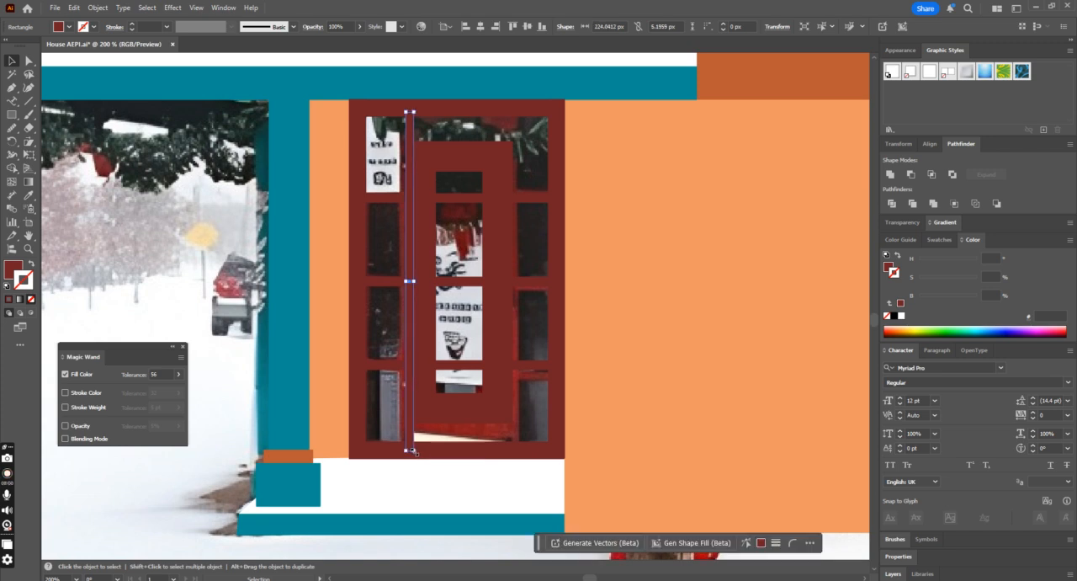
# Step: Left-align the vertical bar with the inner door rectangle and add a copy of it aligned to the rectangle's right edge
pyautogui.keyDown('shift'); pyautogui.click(427, 244); pyautogui.keyUp('shift')
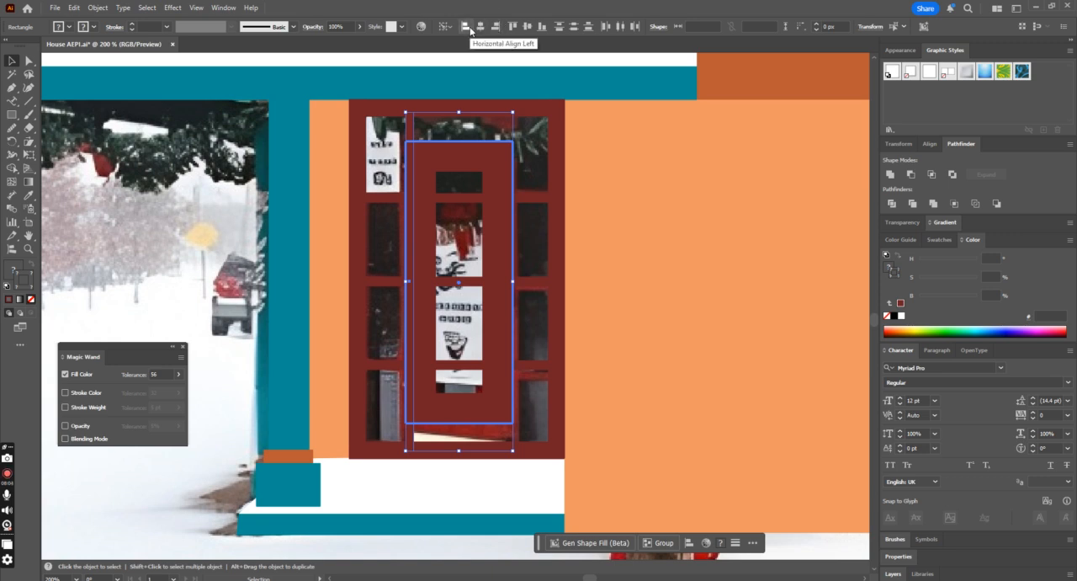
pyautogui.click(498, 85)
pyautogui.click(442, 128)
pyautogui.click(409, 132)
pyautogui.moveTo(409, 132); pyautogui.dragTo(494, 139)
pyautogui.keyDown('shift'); pyautogui.click(508, 160); pyautogui.keyUp('shift')
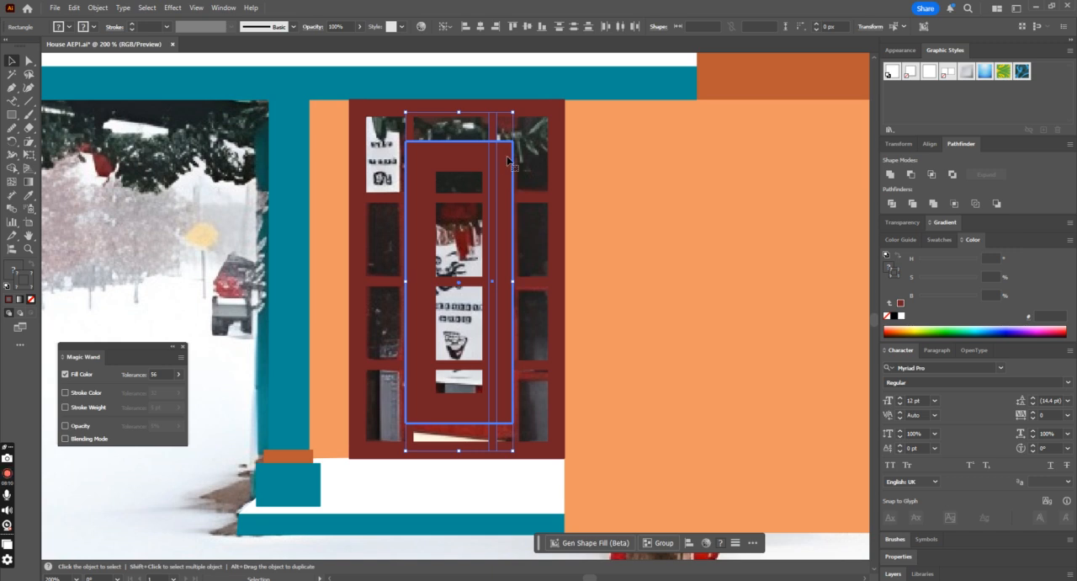
pyautogui.click(497, 30)
pyautogui.click(592, 98)
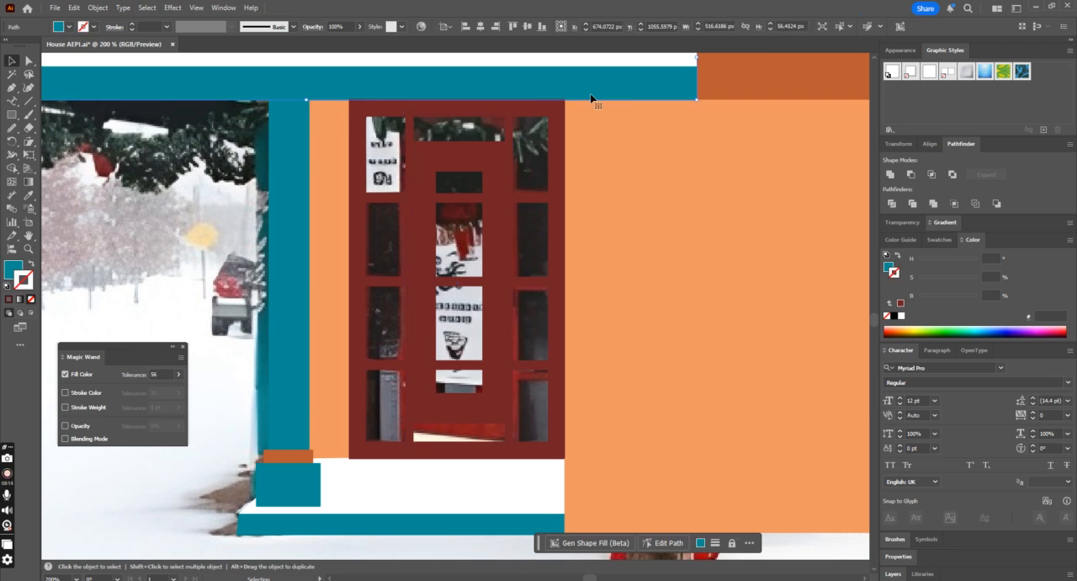
# Step: Group all the dark red door frame pieces and undo the trial move of them
pyautogui.scroll(-1, 556, 163)
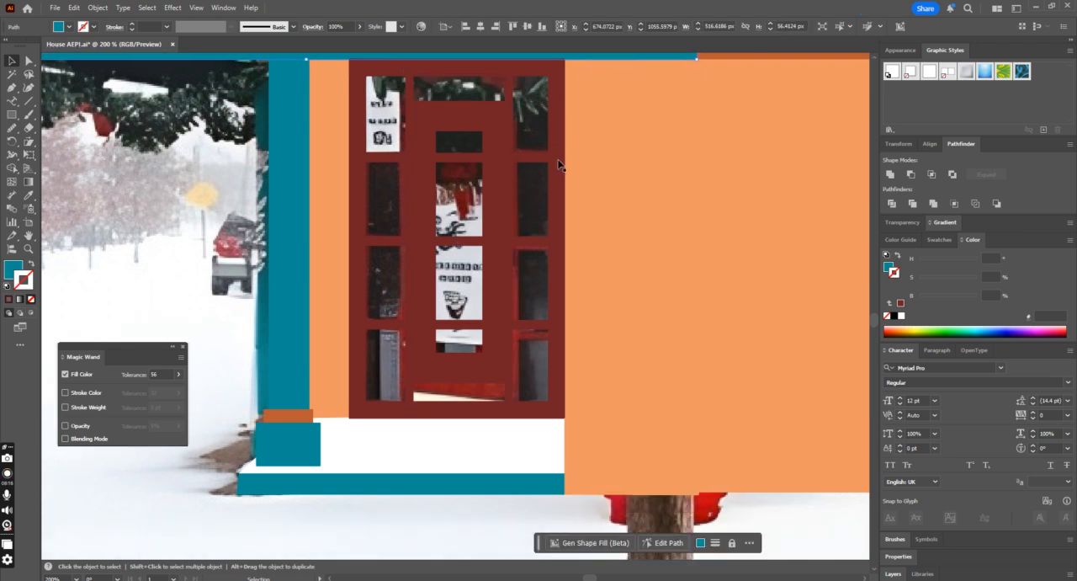
pyautogui.hotkey('ctrl', '-')
pyautogui.hotkey('ctrl', '-')
pyautogui.scroll(-3, 621, 125)
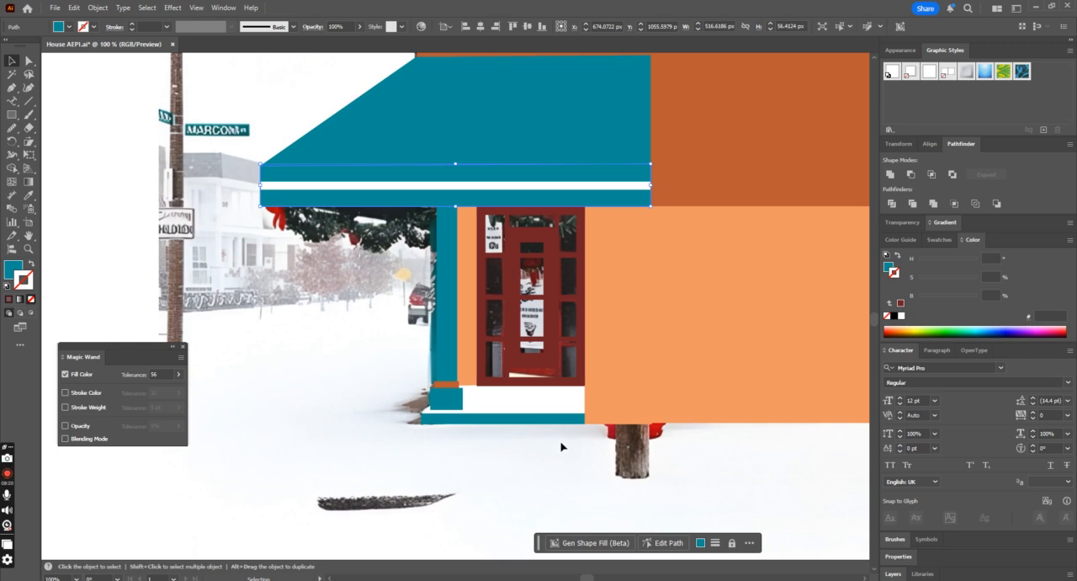
pyautogui.click(477, 215)
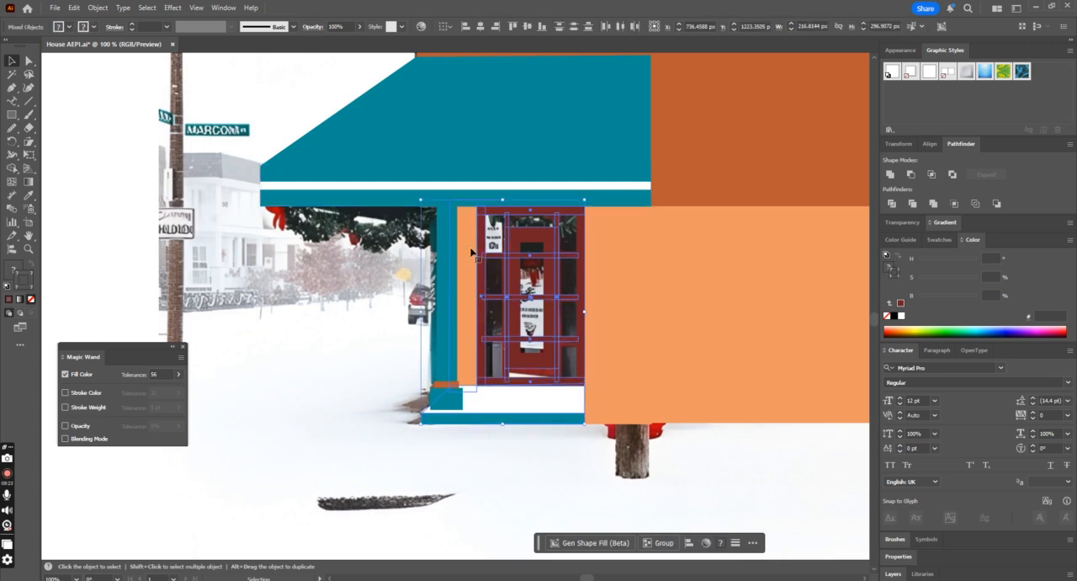
pyautogui.keyDown('shift'); pyautogui.click(551, 419); pyautogui.keyUp('shift')
pyautogui.hotkey('ctrl', '+')
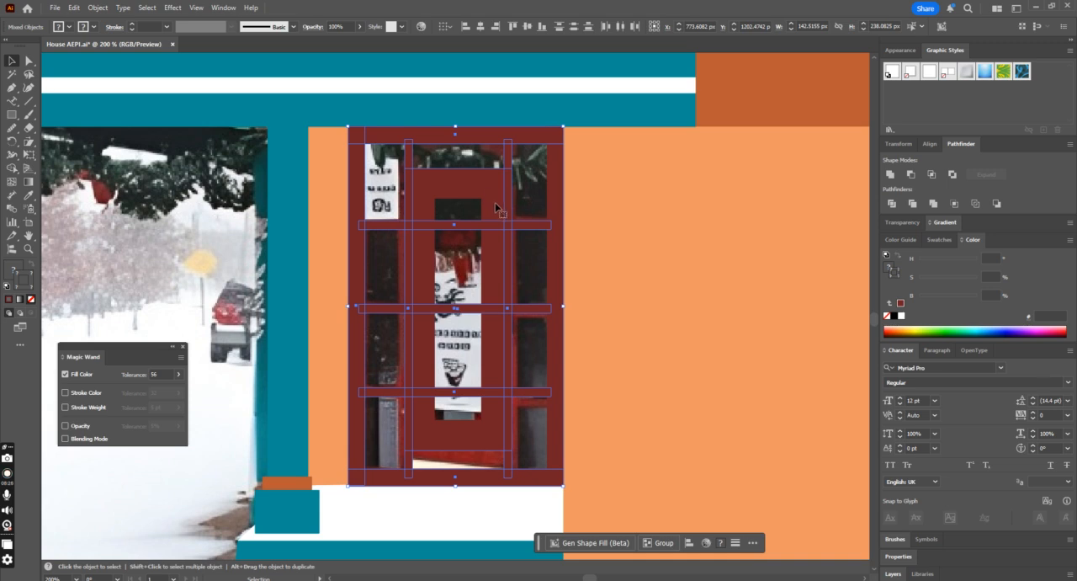
pyautogui.moveTo(500, 210); pyautogui.dragTo(352, 244)
pyautogui.hotkey('ctrl', 'z')
pyautogui.hotkey('ctrl', 'g')
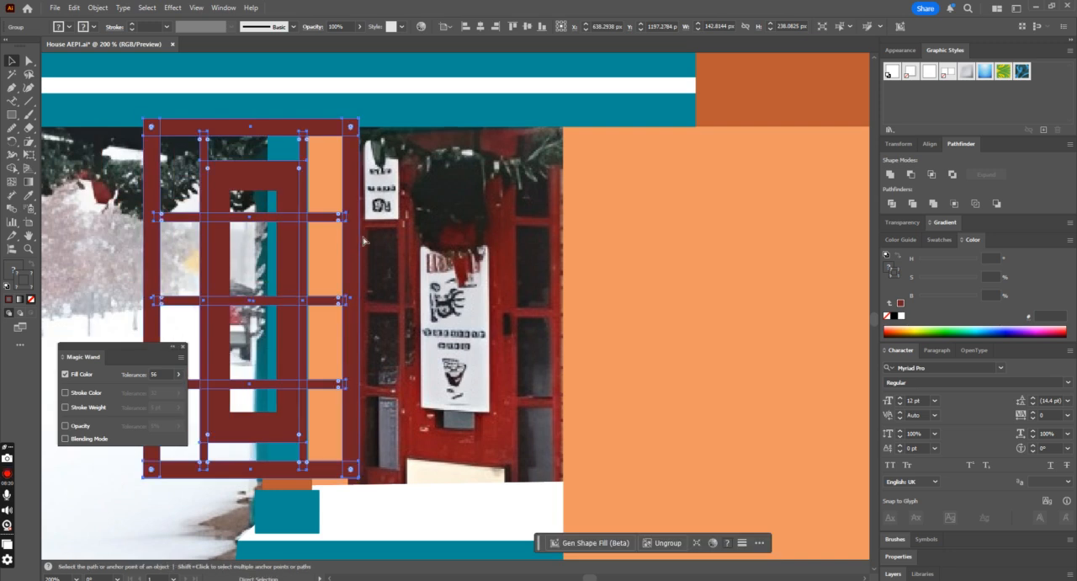
pyautogui.hotkey('ctrl', 'z')
# Step: Expand the appearance of the door frame group, and expand its objects into plain shapes
pyautogui.click(99, 7)
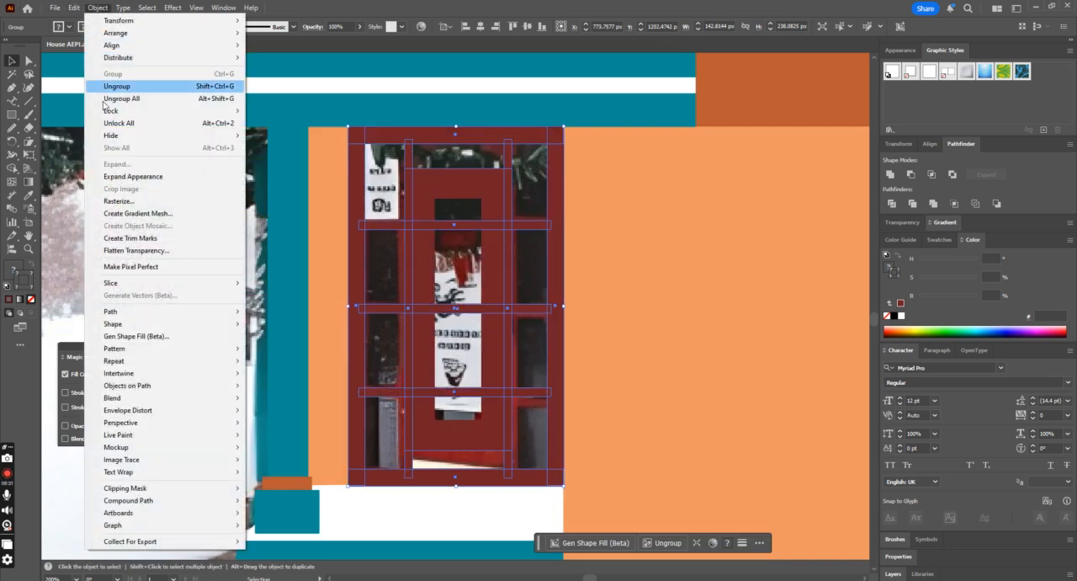
pyautogui.click(132, 177)
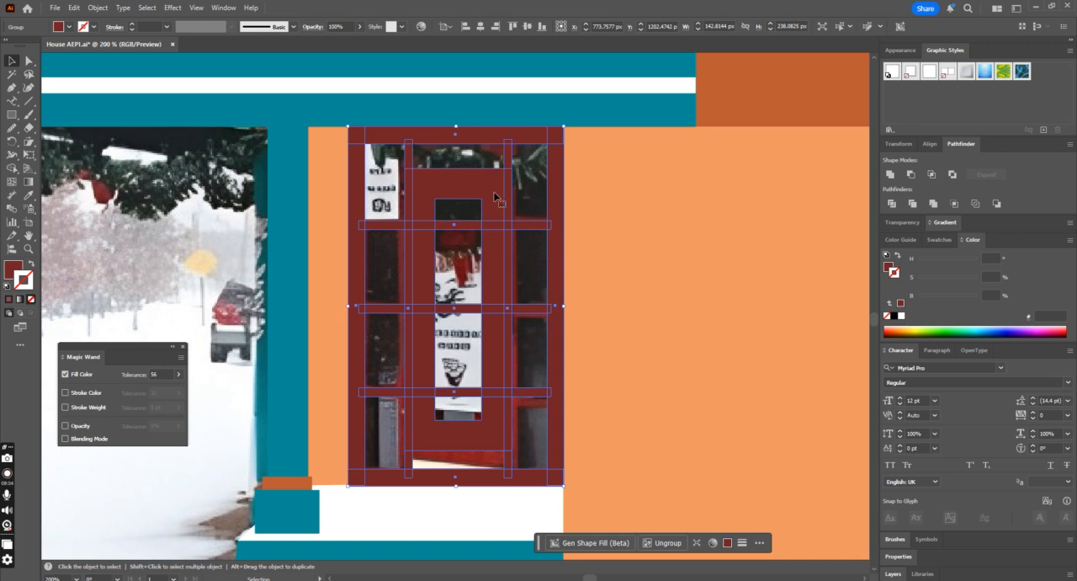
pyautogui.click(102, 10)
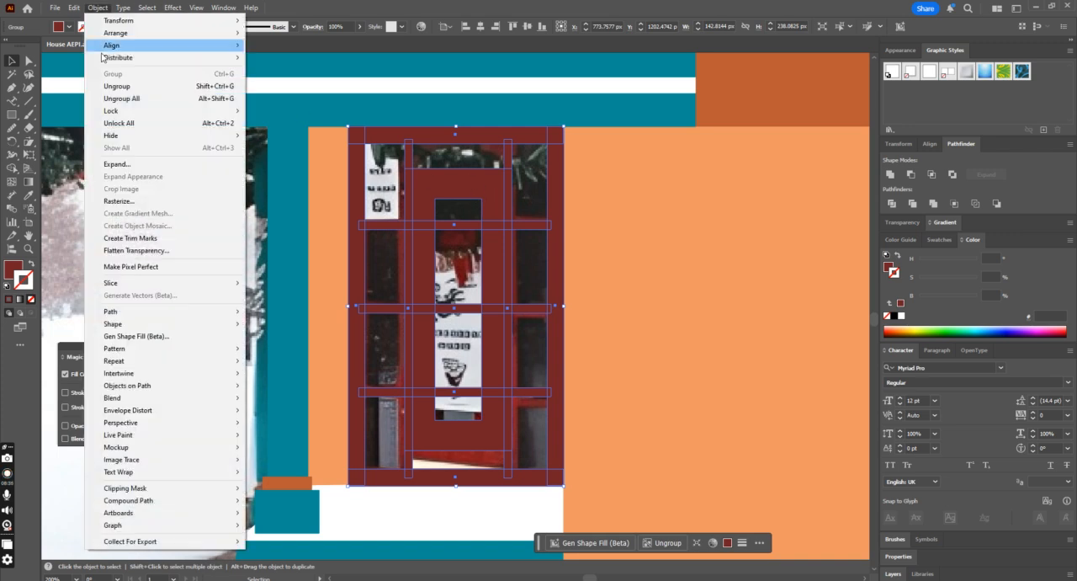
pyautogui.click(136, 165)
# Step: Remove the horizontal bar segments crossing the inner door's central opening with the Shape Builder
pyautogui.click(12, 168)
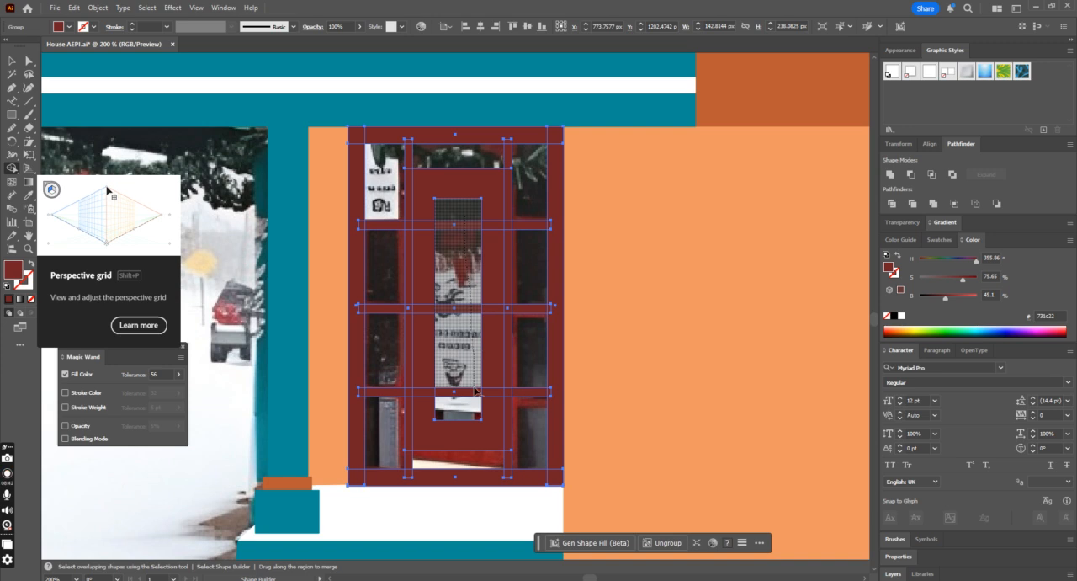
pyautogui.hotkey('ctrl', '-')
pyautogui.hotkey('ctrl', '-')
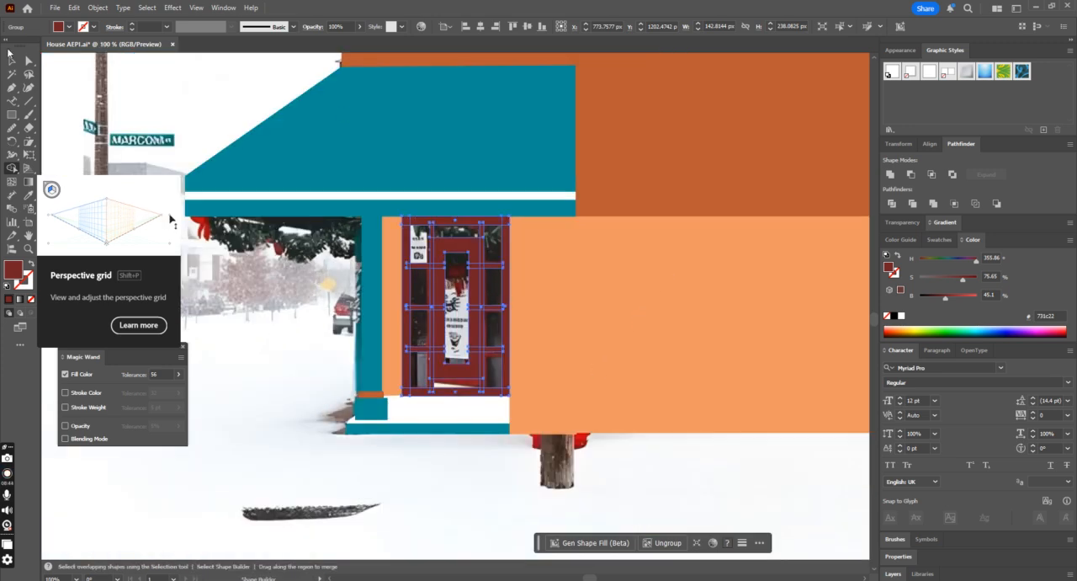
pyautogui.click(12, 60)
pyautogui.click(238, 248)
pyautogui.hotkey('ctrl', '+')
pyautogui.hotkey('ctrl', '+')
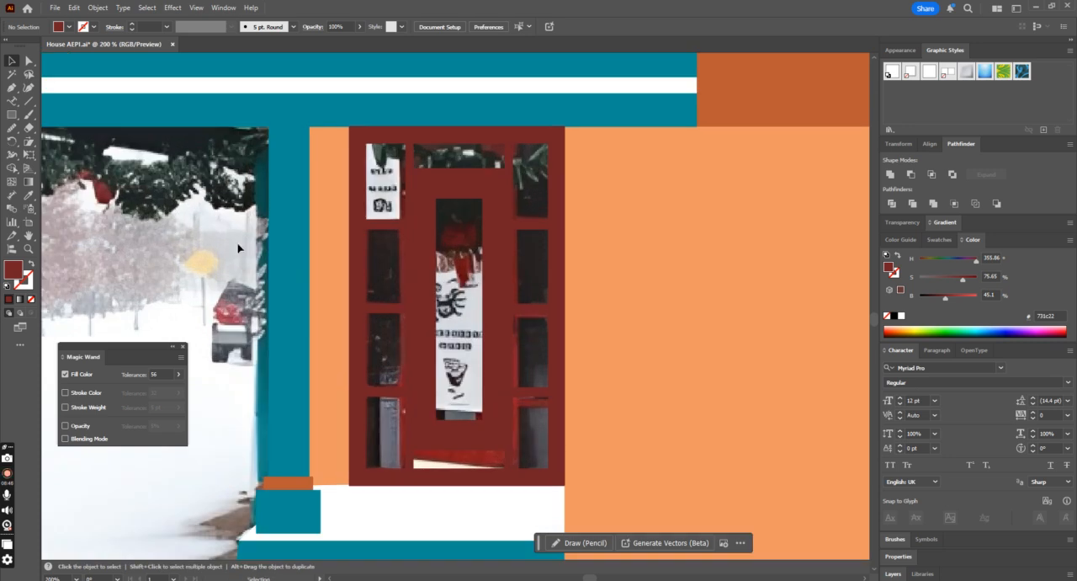
# Step: Draw a rectangle about 32 by 114 px over the hanging banner in the door opening, filled with the awning stripe's white
pyautogui.click(12, 113)
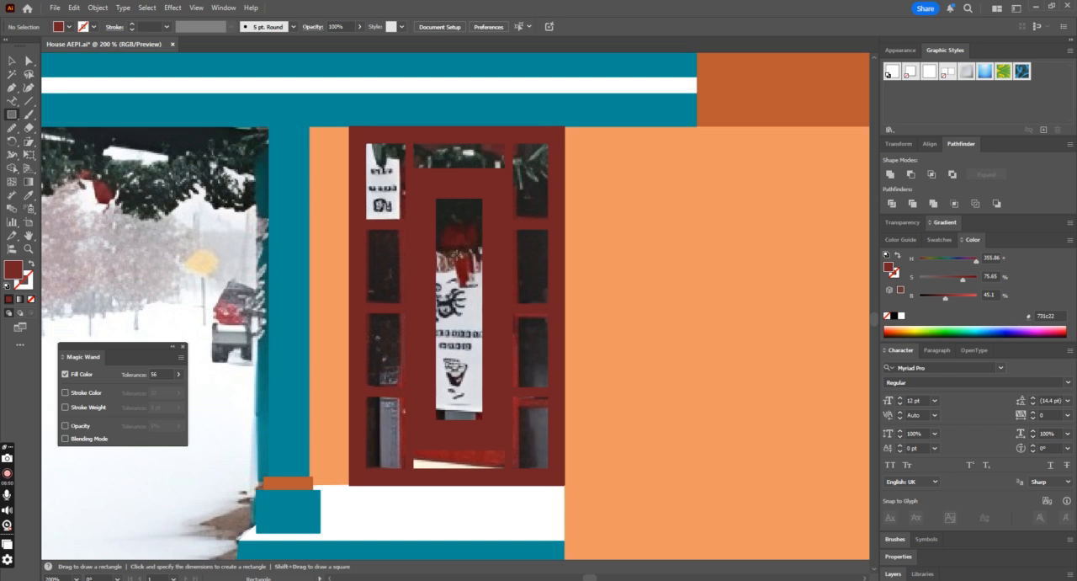
pyautogui.moveTo(435, 248); pyautogui.dragTo(484, 419)
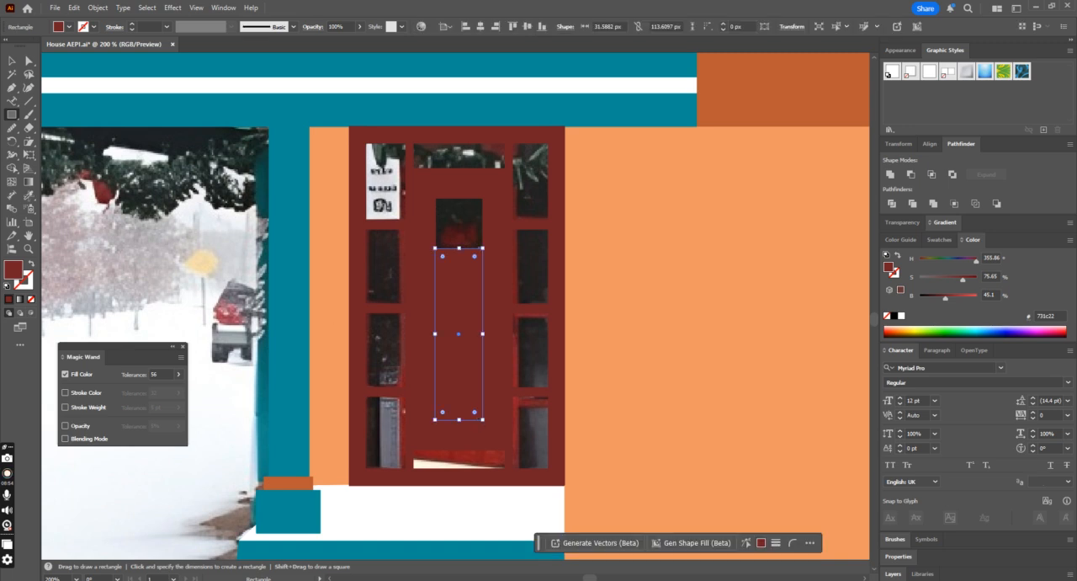
pyautogui.click(33, 196)
pyautogui.click(281, 85)
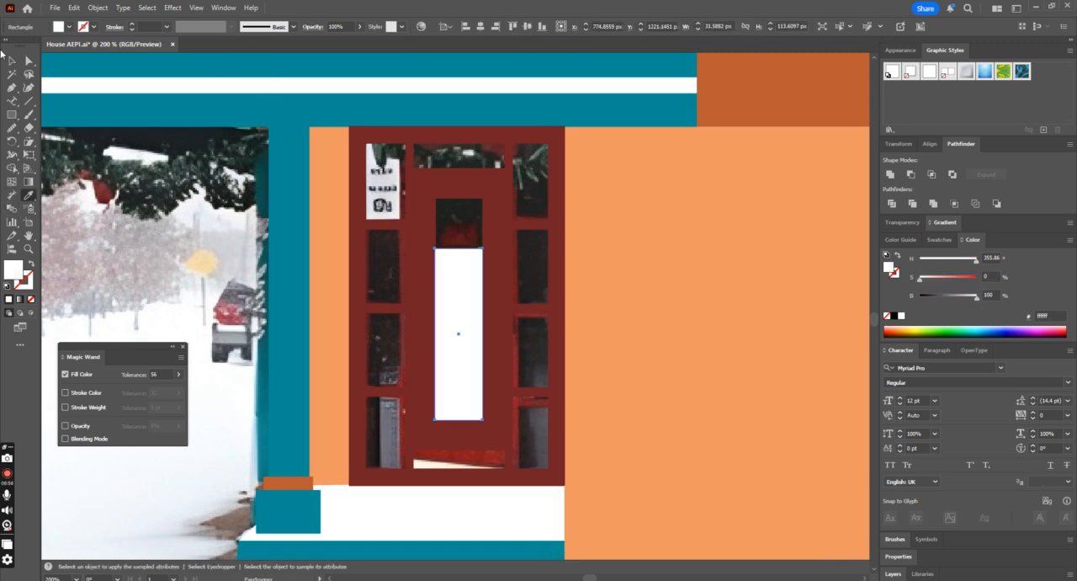
pyautogui.click(14, 61)
pyautogui.click(199, 225)
pyautogui.scroll(1, 204, 226)
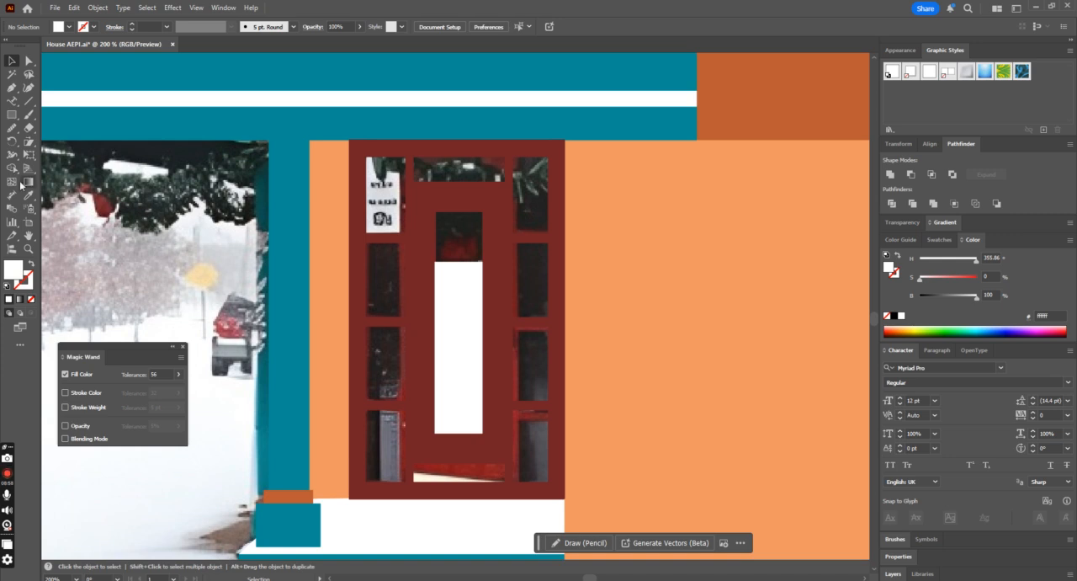
# Step: Draw a white rectangle covering the small sign in the door's upper-left pane
pyautogui.click(12, 113)
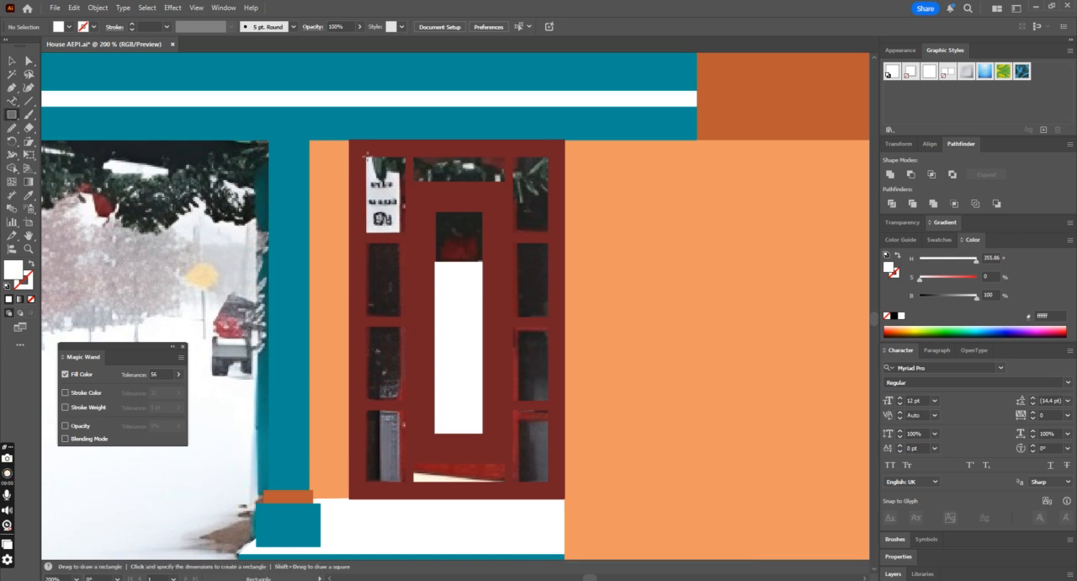
pyautogui.moveTo(363, 155); pyautogui.dragTo(407, 233)
pyautogui.click(12, 60)
pyautogui.click(463, 294)
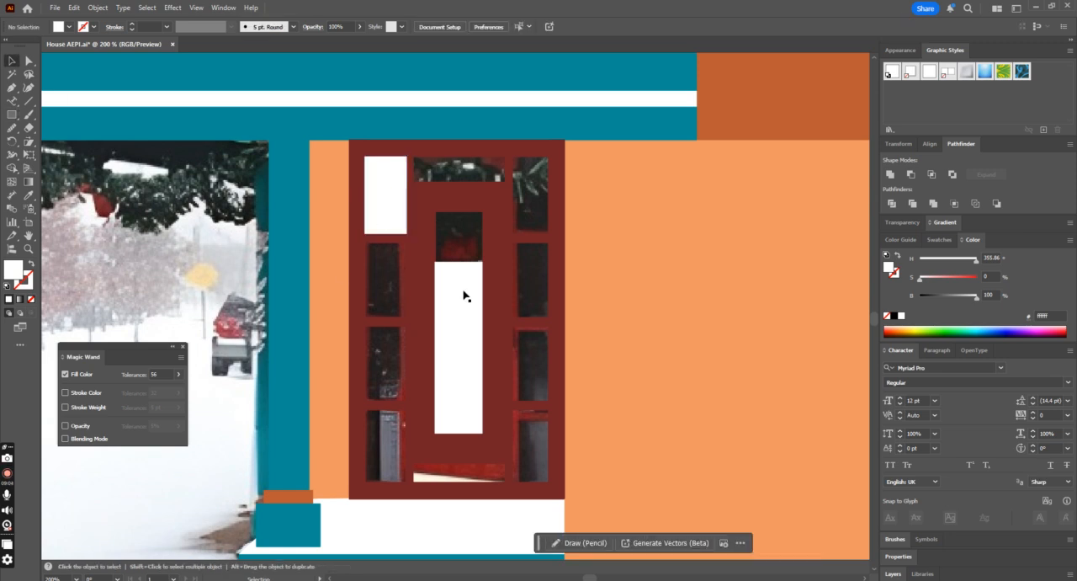
# Step: Bring the door frame group to the front, above the white sign and banner rectangles
pyautogui.click(456, 211)
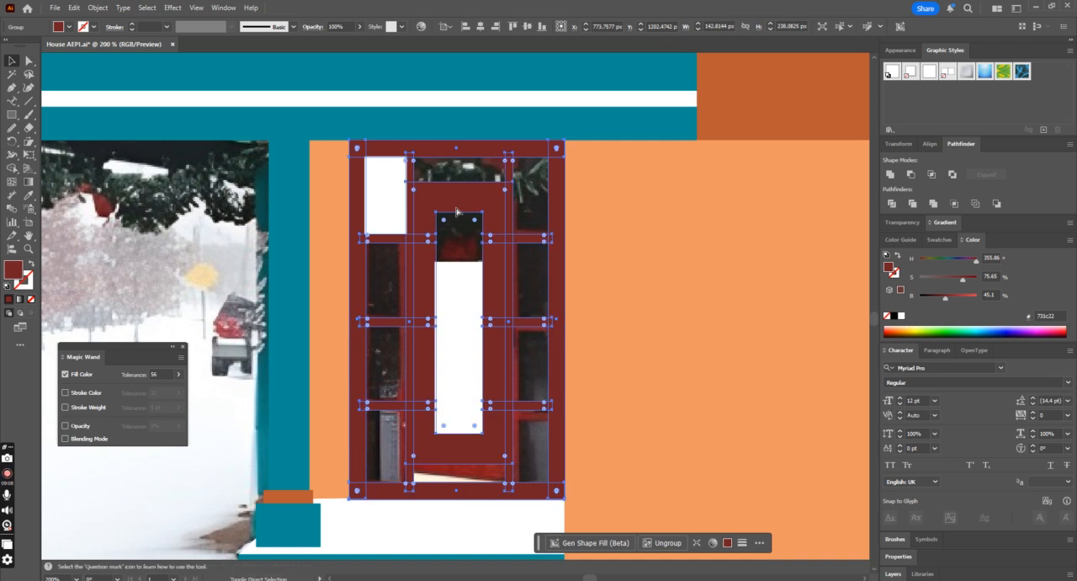
pyautogui.hotkey('ctrl', 'shift', ']')
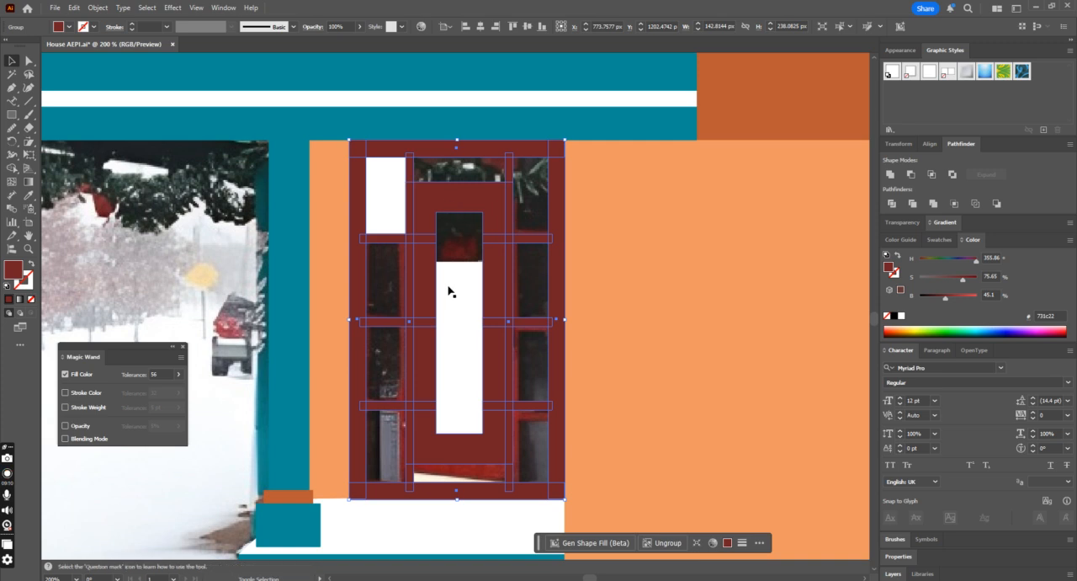
# Step: Group the door frame with its two white sign rectangles and bring the group in front of the photo
pyautogui.press('a')
pyautogui.hotkey('ctrl', '-')
pyautogui.hotkey('ctrl', '-')
pyautogui.press('v')
pyautogui.moveTo(436, 262); pyautogui.dragTo(349, 239)
pyautogui.hotkey('ctrl', 'z')
pyautogui.click(455, 461)
pyautogui.click(463, 352)
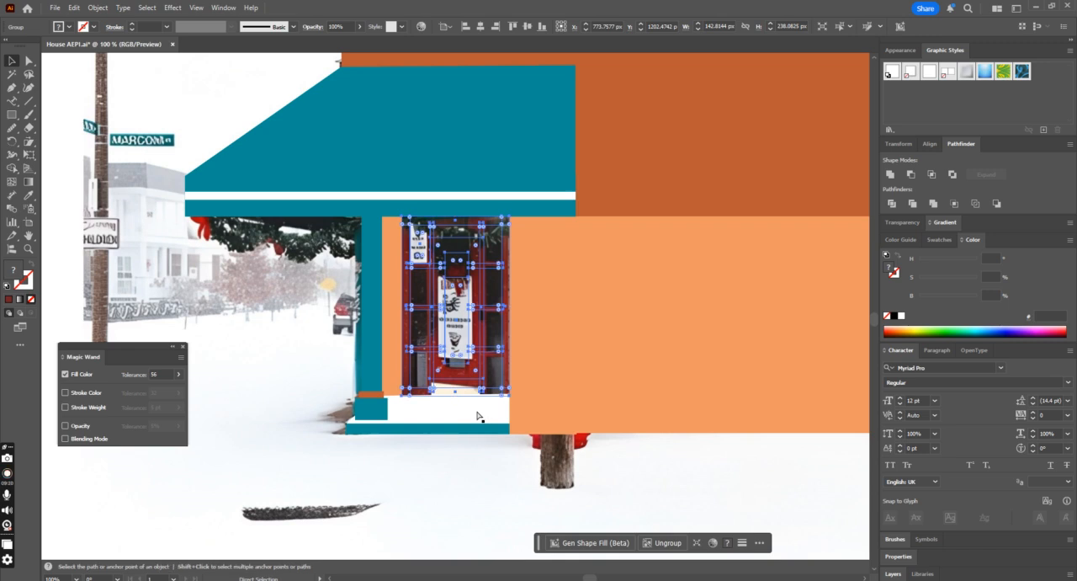
pyautogui.hotkey('ctrl', ']')
pyautogui.click(438, 483)
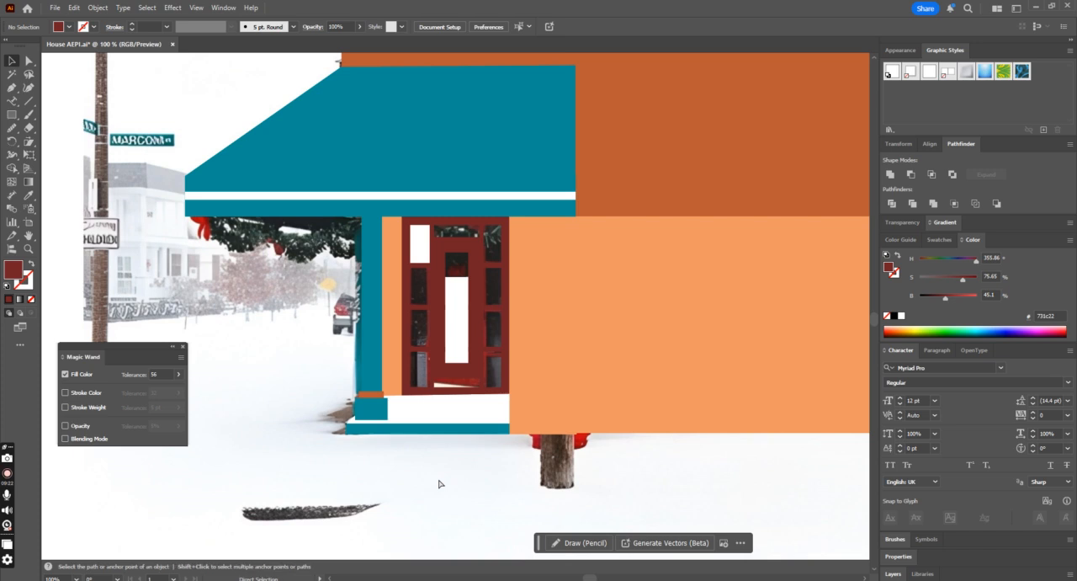
# Step: Move the traced building shapes aside to examine the original photo beneath, and undo the move
pyautogui.hotkey('ctrl', '-')
pyautogui.hotkey('ctrl', '-')
pyautogui.hotkey('ctrl', '-')
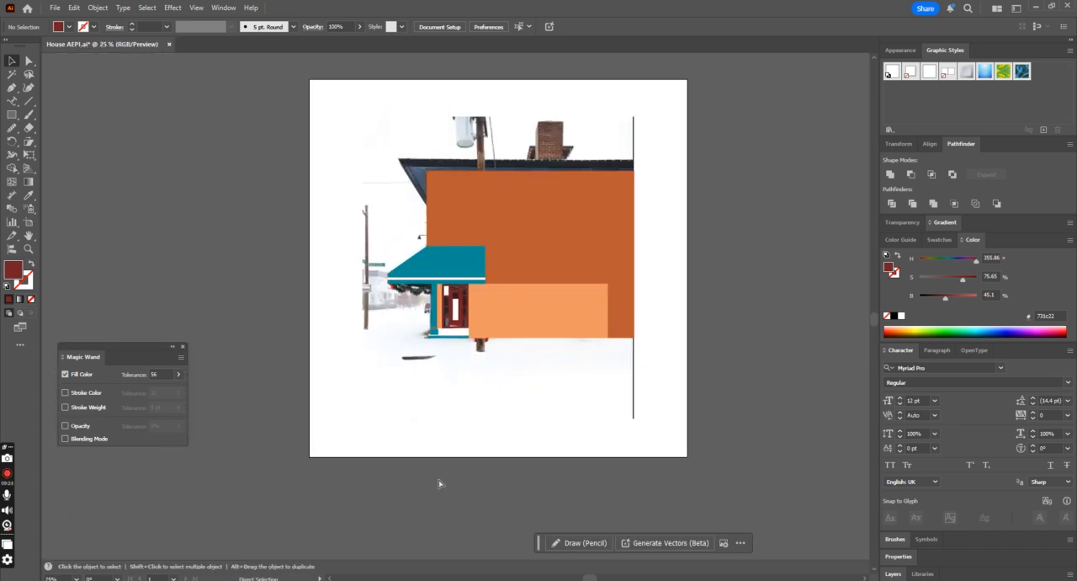
pyautogui.hotkey('ctrl', '-')
pyautogui.hotkey('ctrl', 'a')
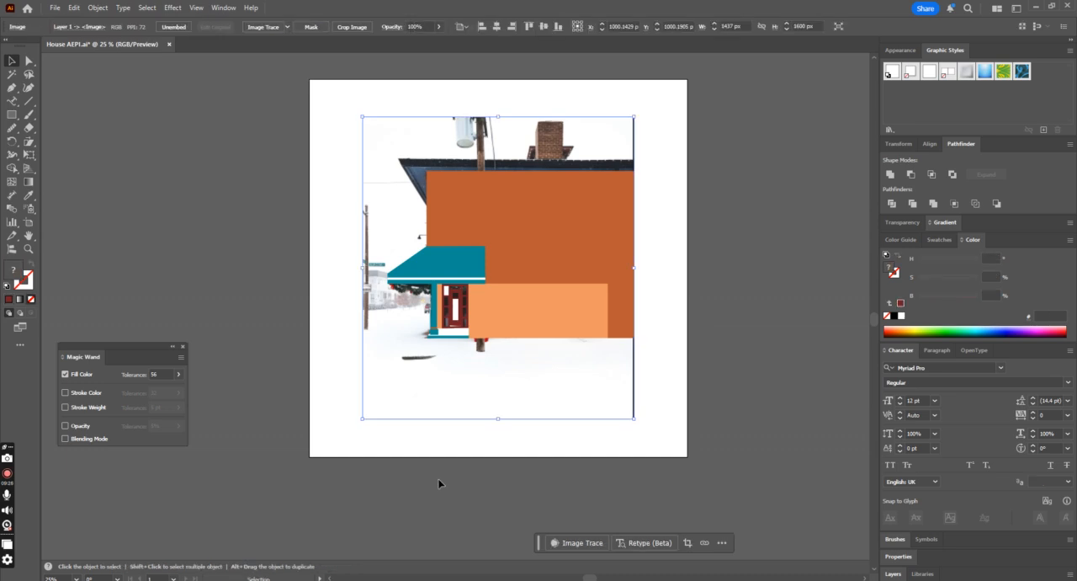
pyautogui.click(508, 347)
pyautogui.moveTo(727, 165); pyautogui.dragTo(396, 346)
pyautogui.keyDown('shift'); pyautogui.click(469, 376); pyautogui.keyUp('shift')
pyautogui.moveTo(494, 301); pyautogui.dragTo(757, 317)
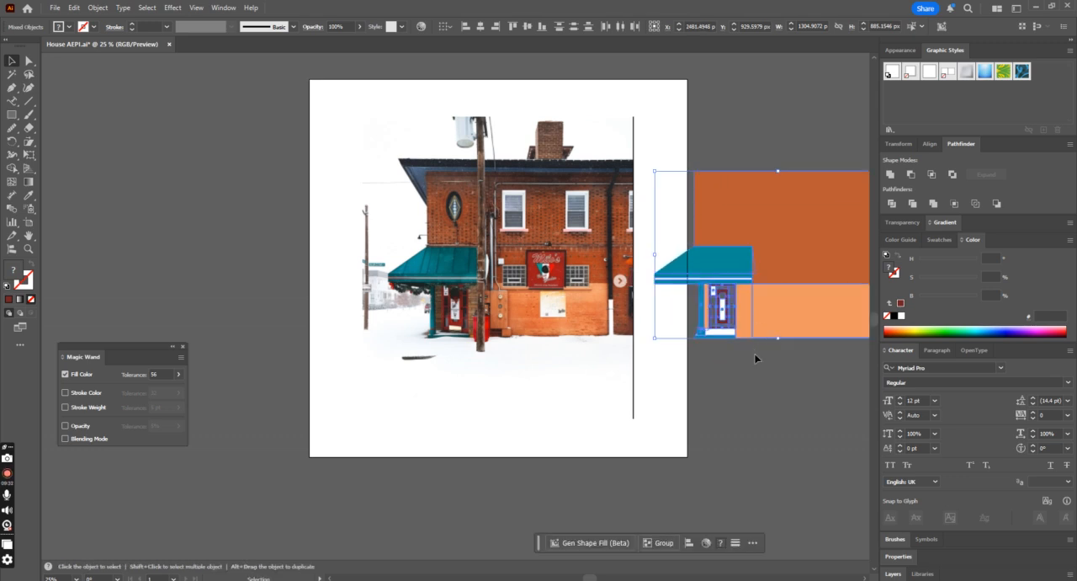
pyautogui.hotkey('ctrl', 'z')
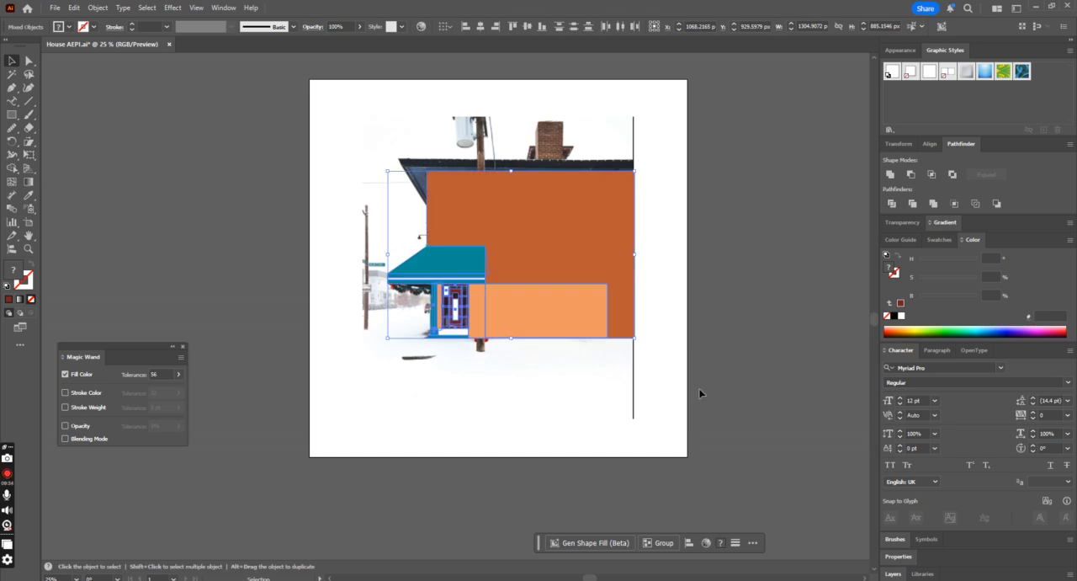
pyautogui.click(700, 389)
# Step: Swap fill and stroke on the two light orange lower wall shapes so the photo shows through their outlines
pyautogui.click(515, 318)
pyautogui.hotkey('ctrl', '+')
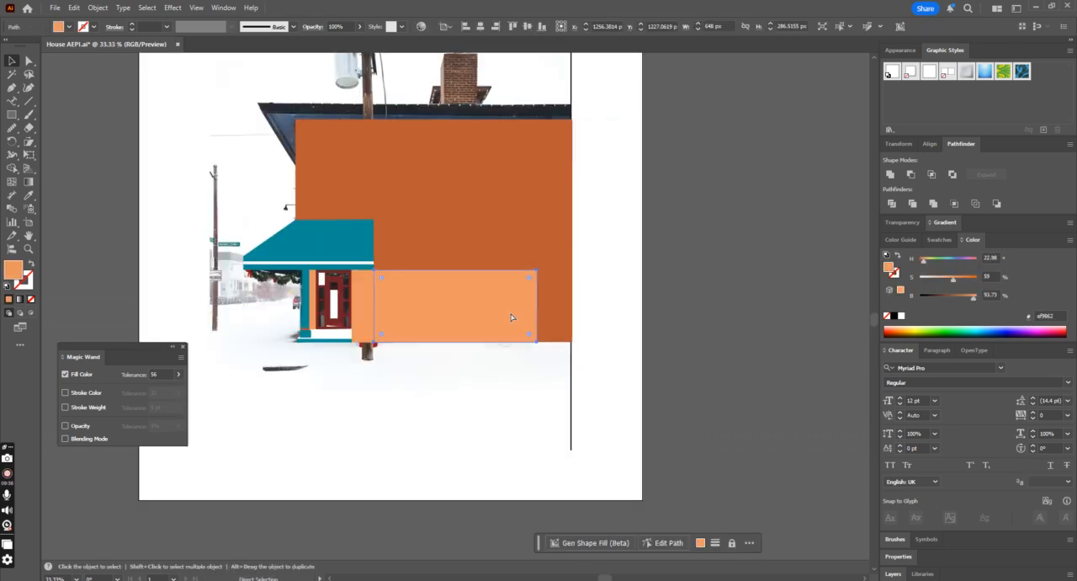
pyautogui.click(313, 323)
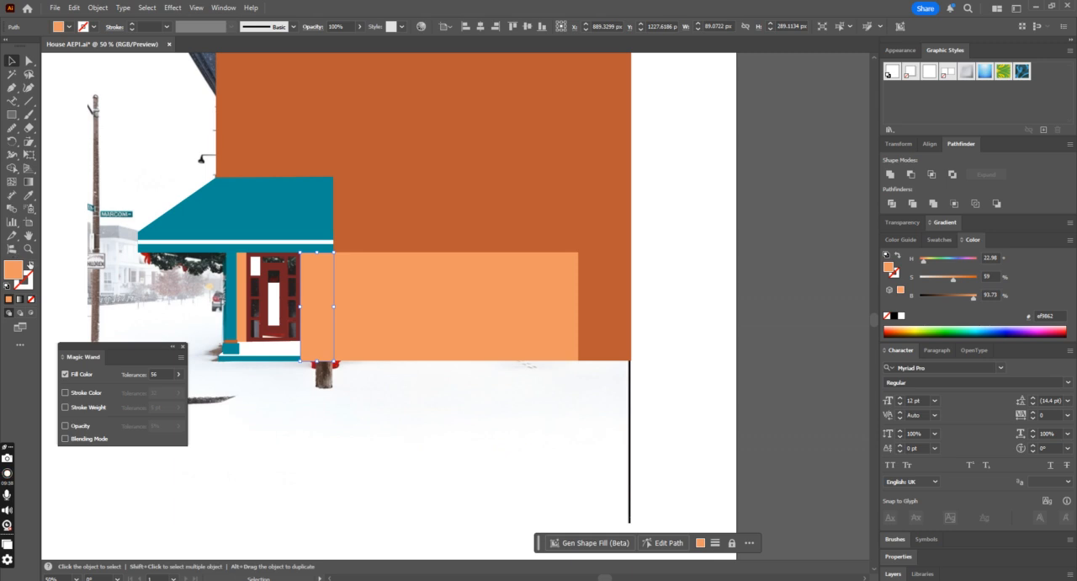
pyautogui.click(29, 264)
pyautogui.hotkey('ctrl', '+')
pyautogui.hotkey('ctrl', '+')
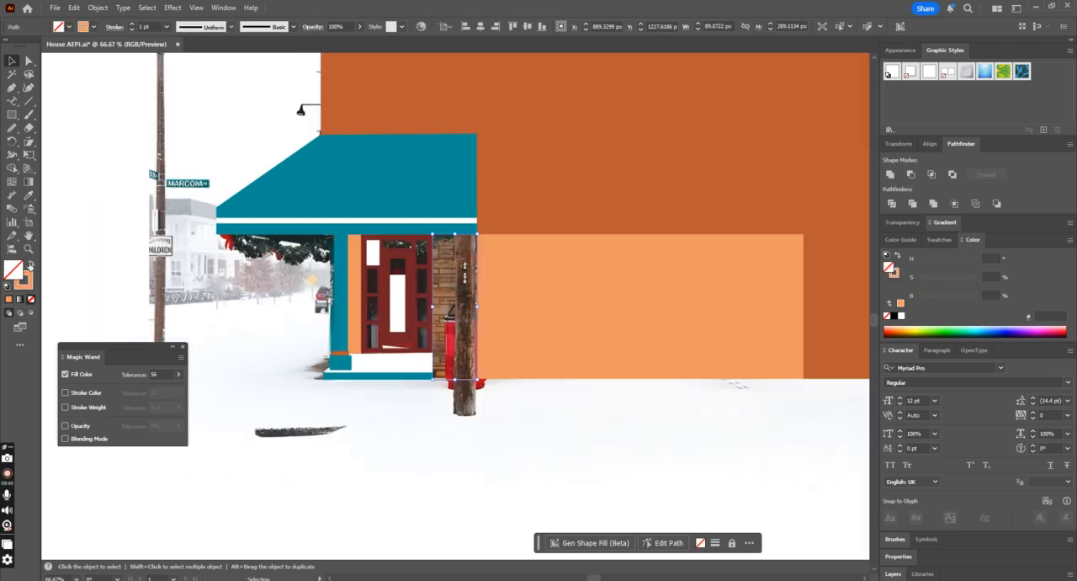
pyautogui.click(647, 333)
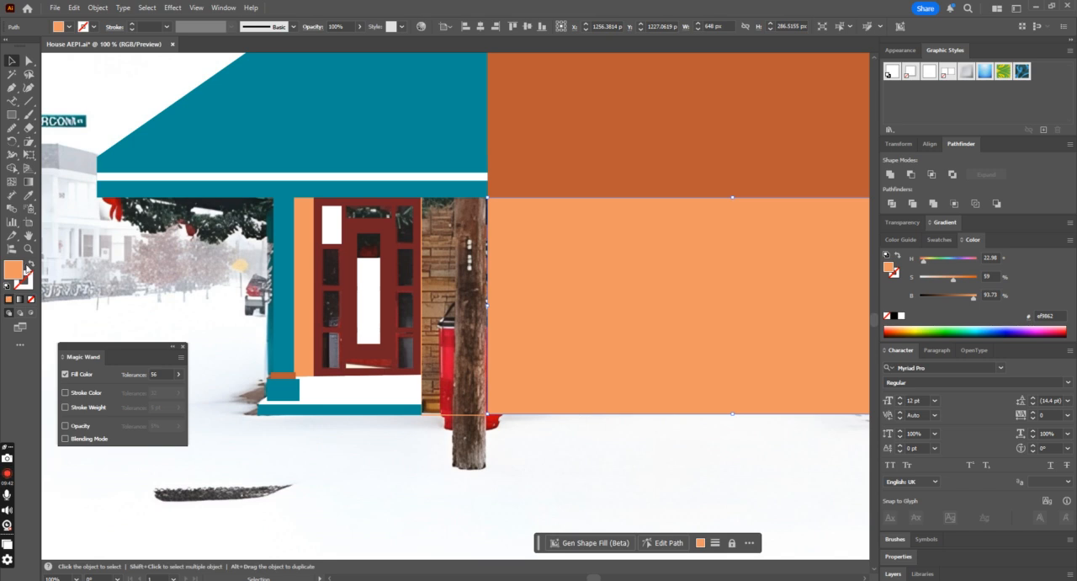
pyautogui.click(30, 264)
pyautogui.click(623, 414)
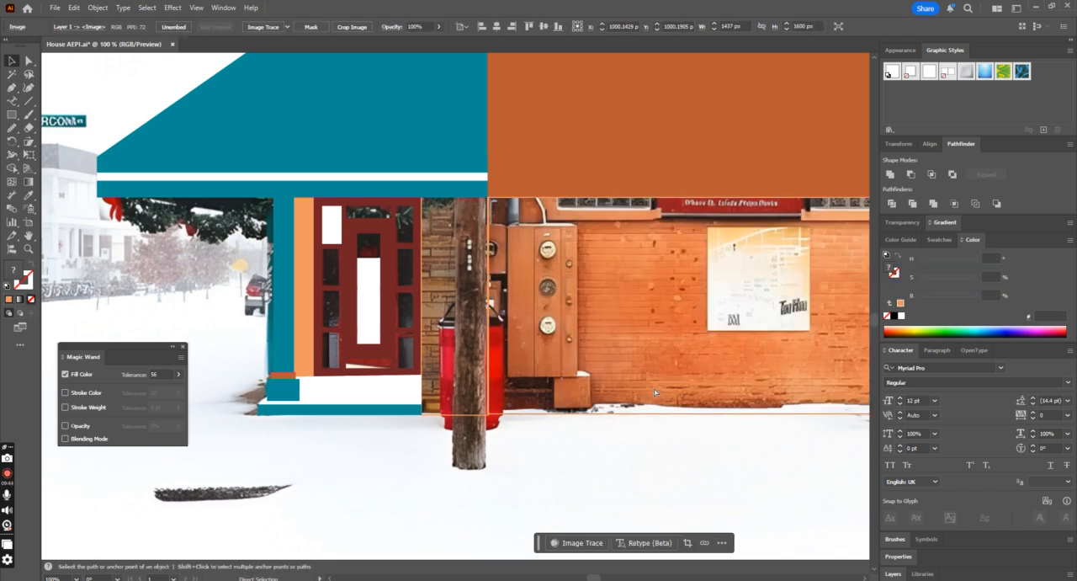
# Step: Draw a rectangle about 83 by 115 px over the red bin behind the pole, filled with the door's dark red
pyautogui.hotkey('ctrl', '-')
pyautogui.hotkey('ctrl', '-')
pyautogui.scroll(-4, 590, 373)
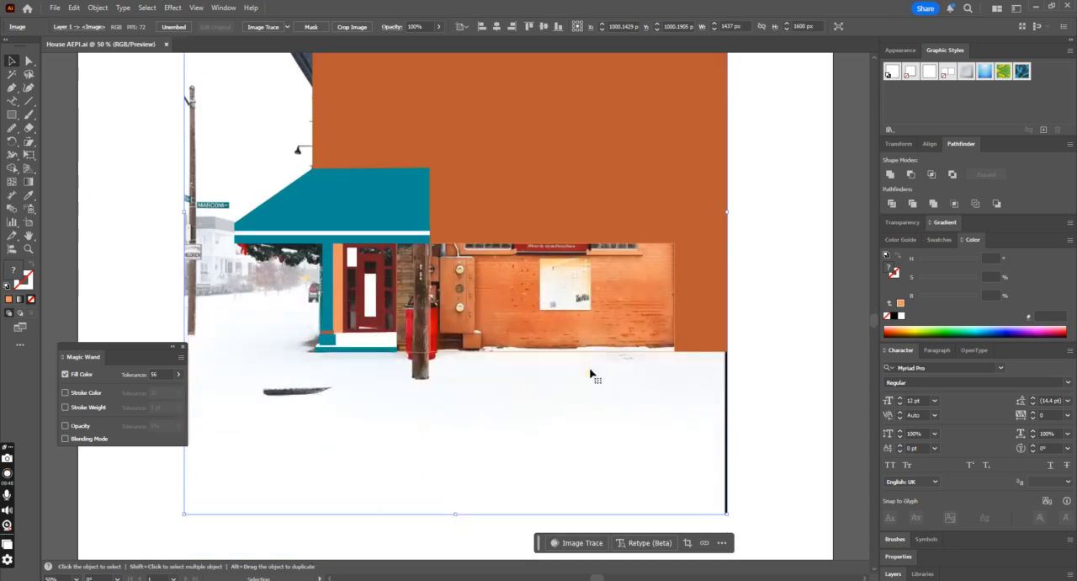
pyautogui.hotkey('ctrl', '+')
pyautogui.hotkey('ctrl', '+')
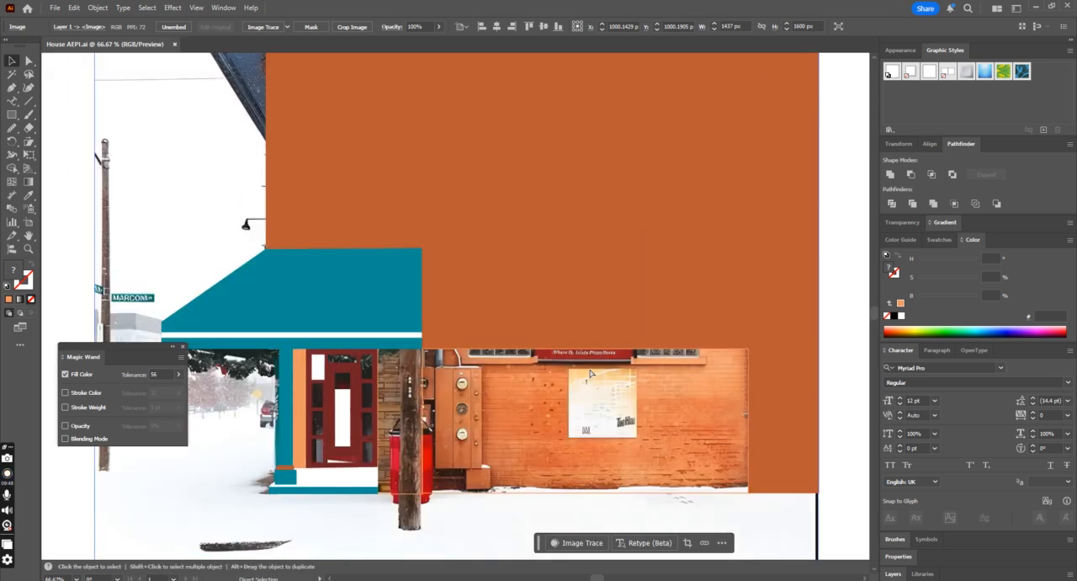
pyautogui.scroll(-4, 801, 388)
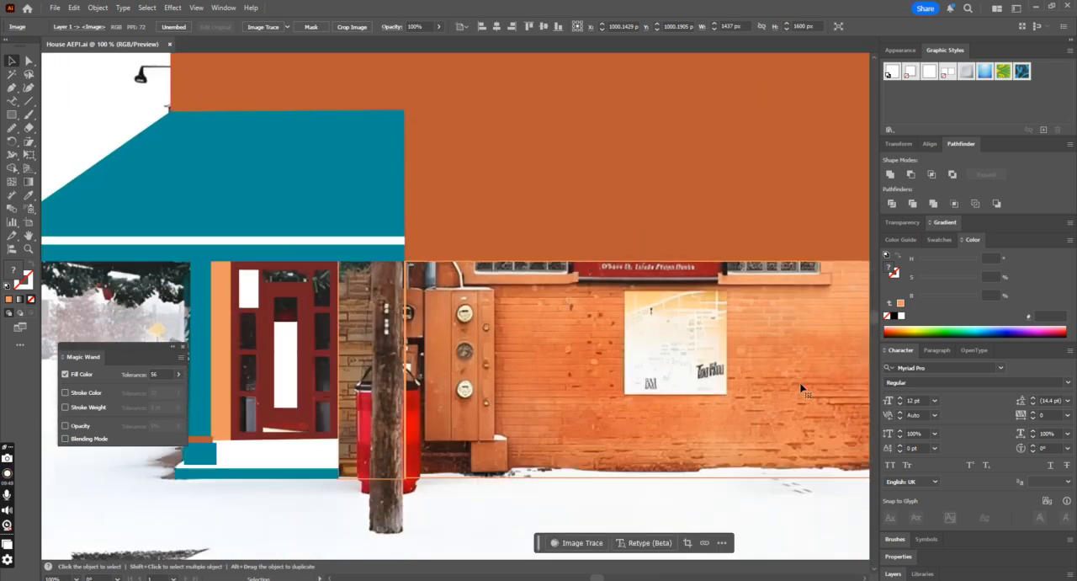
pyautogui.click(12, 113)
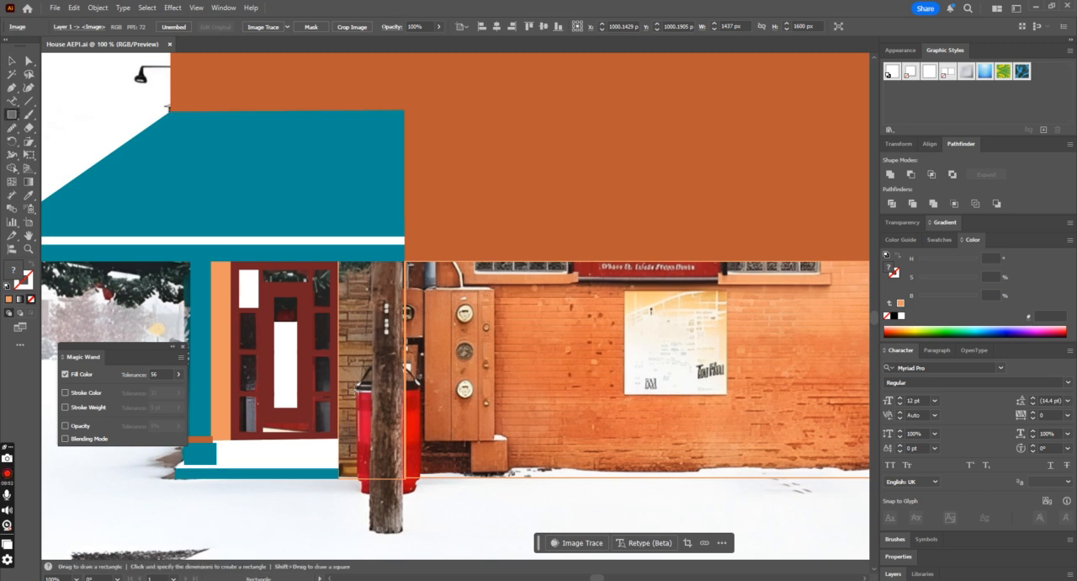
pyautogui.moveTo(357, 390); pyautogui.dragTo(419, 478)
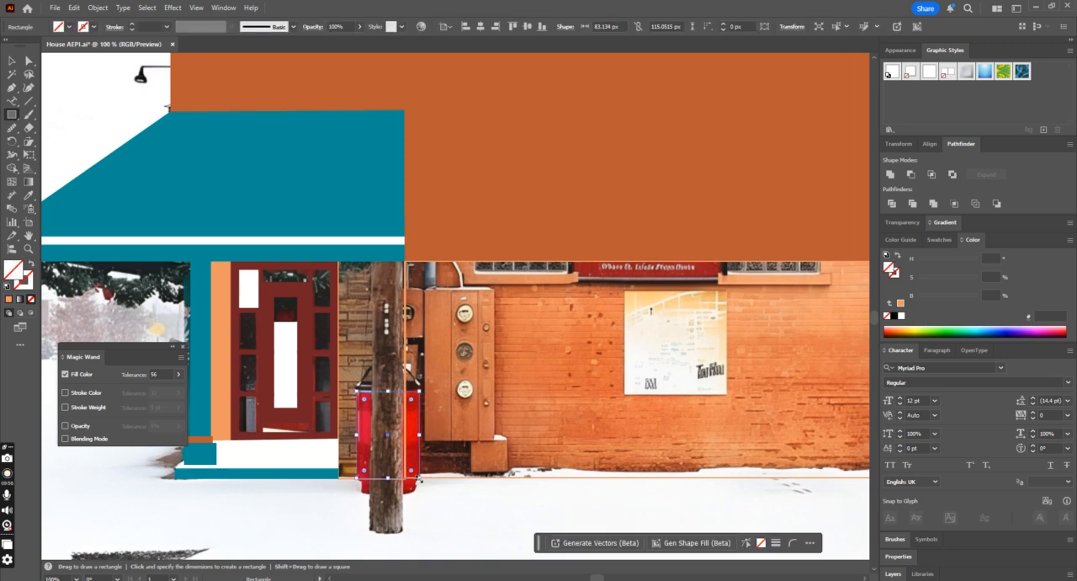
pyautogui.click(29, 194)
pyautogui.click(308, 371)
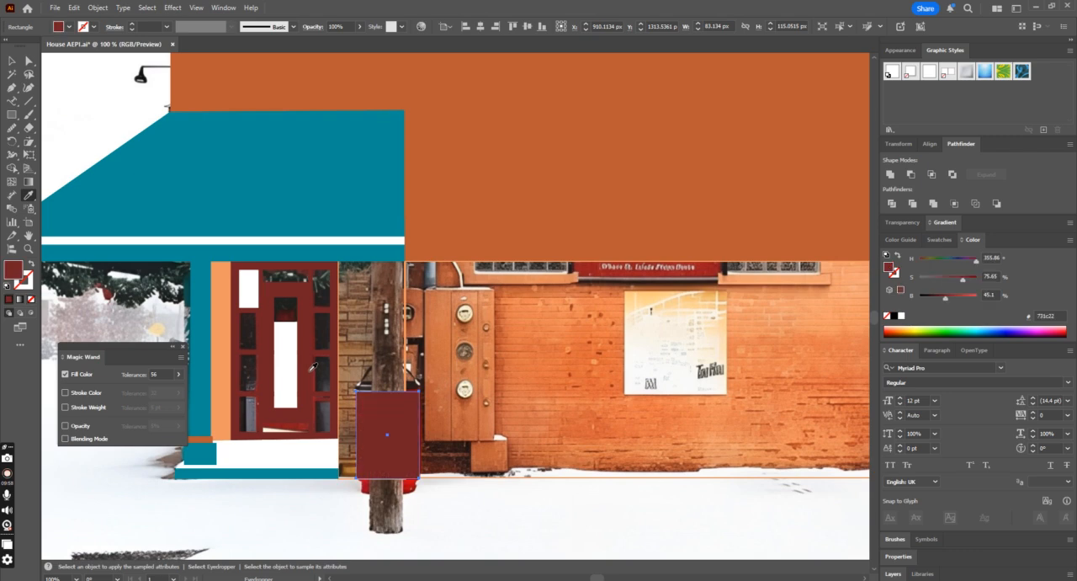
# Step: Recolor the bin rectangle with the upper wall's brick orange
pyautogui.hotkey('ctrl', '-')
pyautogui.hotkey('ctrl', '-')
pyautogui.hotkey('ctrl', '=')
pyautogui.hotkey('ctrl', '=')
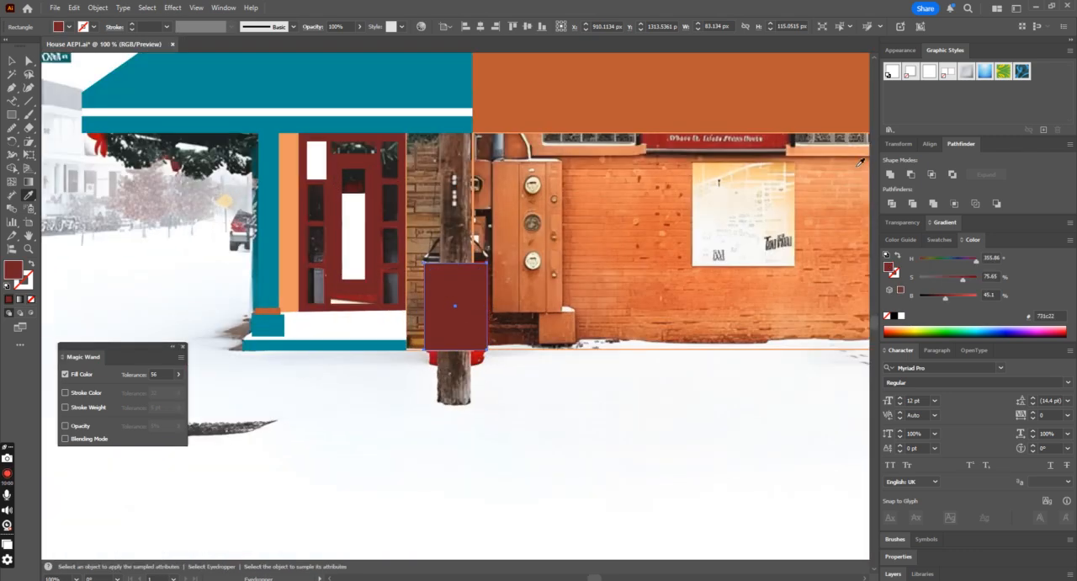
pyautogui.click(667, 116)
pyautogui.click(12, 61)
pyautogui.click(547, 381)
# Step: Trace the left half of the bin's base below the rectangle with the Pen tool
pyautogui.click(446, 303)
pyautogui.hotkey('ctrl', '=')
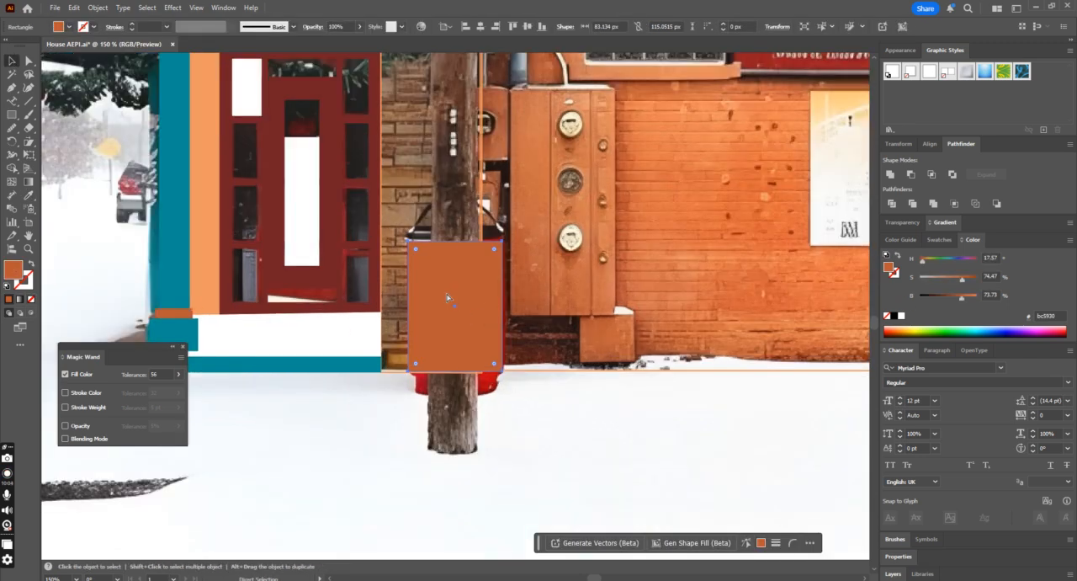
pyautogui.click(12, 88)
pyautogui.click(420, 377)
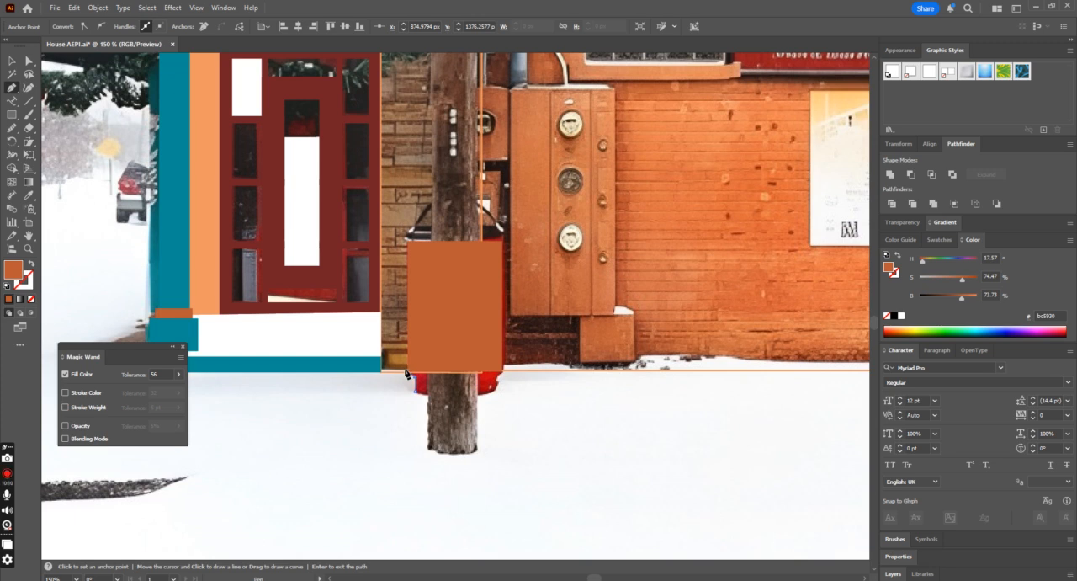
pyautogui.click(410, 373)
pyautogui.click(459, 373)
pyautogui.click(459, 393)
pyautogui.moveTo(406, 384); pyautogui.dragTo(406, 385)
# Step: Round the outer lower corner of the half base and fill the shape with the door's dark red
pyautogui.click(28, 61)
pyautogui.click(412, 397)
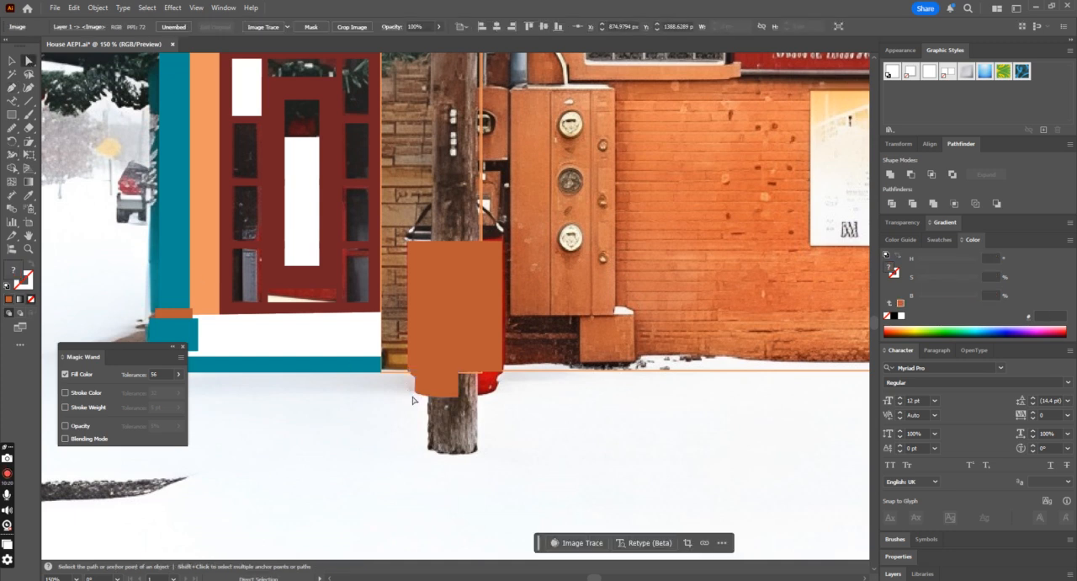
pyautogui.click(418, 391)
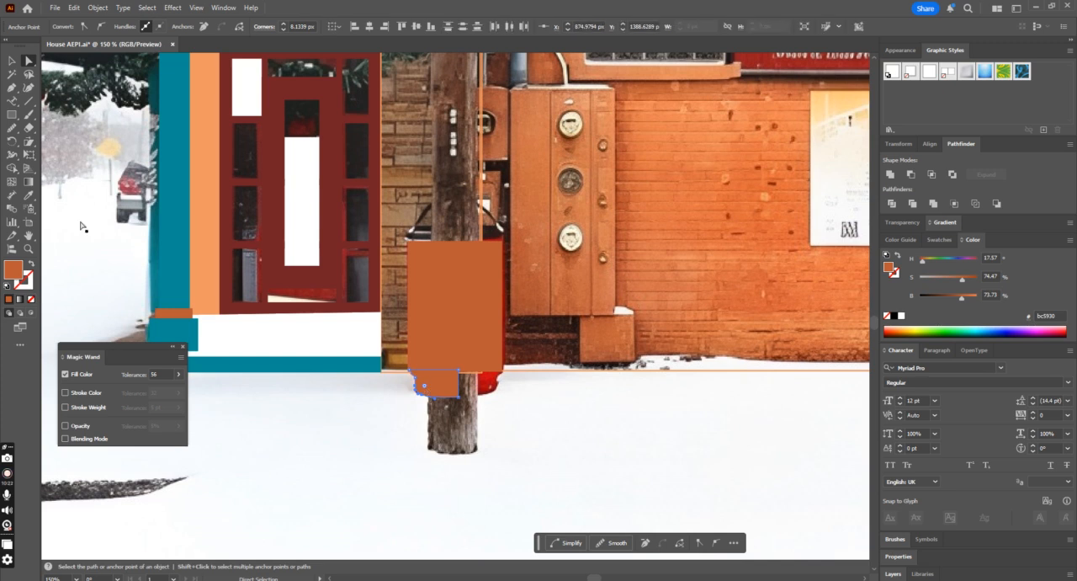
pyautogui.click(12, 61)
pyautogui.click(28, 196)
pyautogui.click(328, 280)
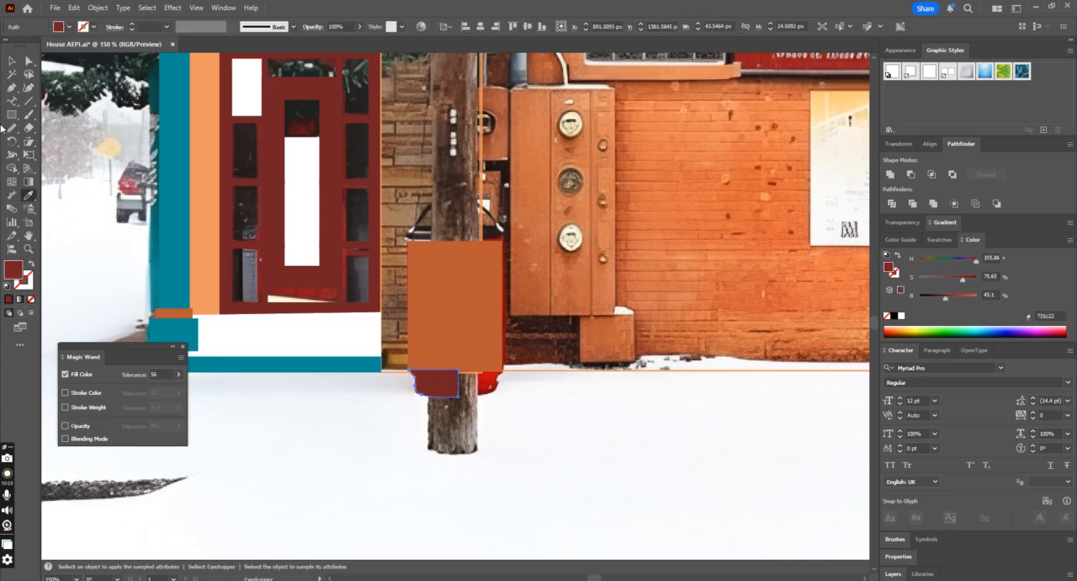
# Step: Nudge the dark red half base 2 px left and 1 px down against the bin rectangle's lower edge
pyautogui.click(9, 61)
pyautogui.click(448, 333)
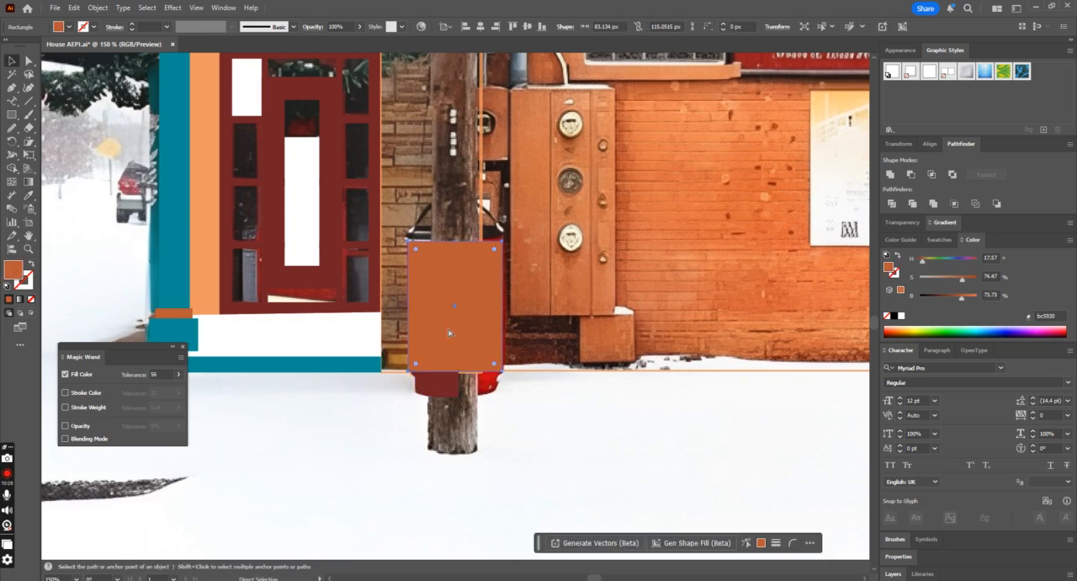
pyautogui.hotkey('ctrl', '+')
pyautogui.click(445, 428)
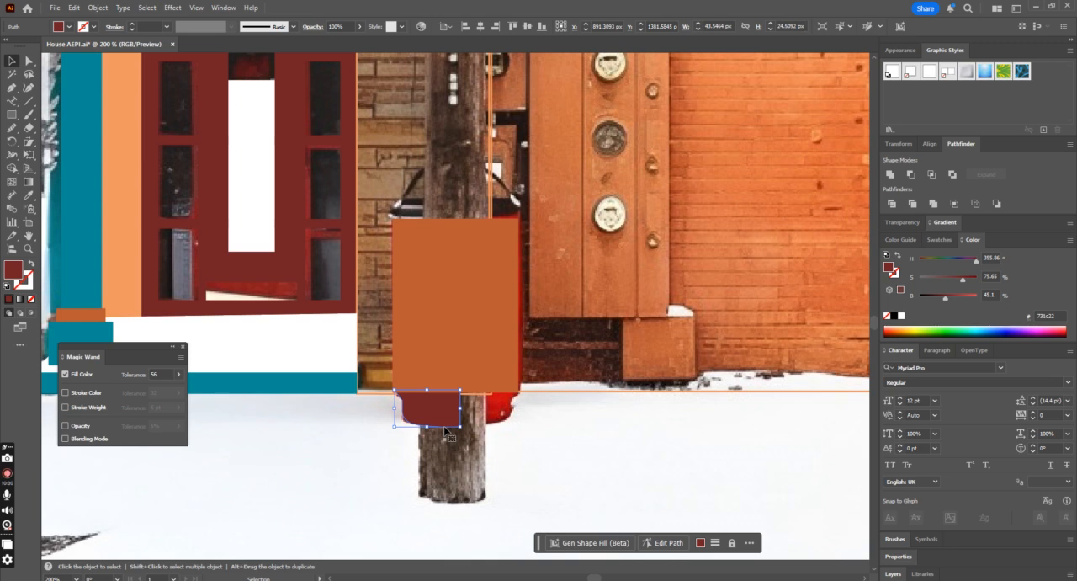
pyautogui.press('Down')
pyautogui.press('Up')
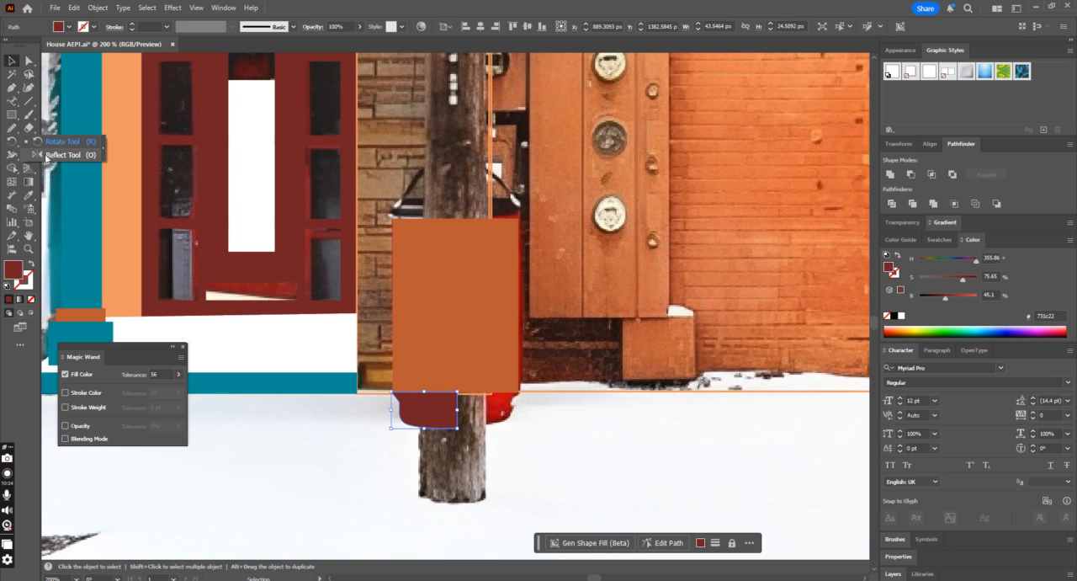
# Step: Reflect a copy of the half base across a vertical axis at its inner edge, and unite both halves
pyautogui.click(12, 141)
pyautogui.keyDown('alt'); pyautogui.click(456, 391); pyautogui.keyUp('alt')
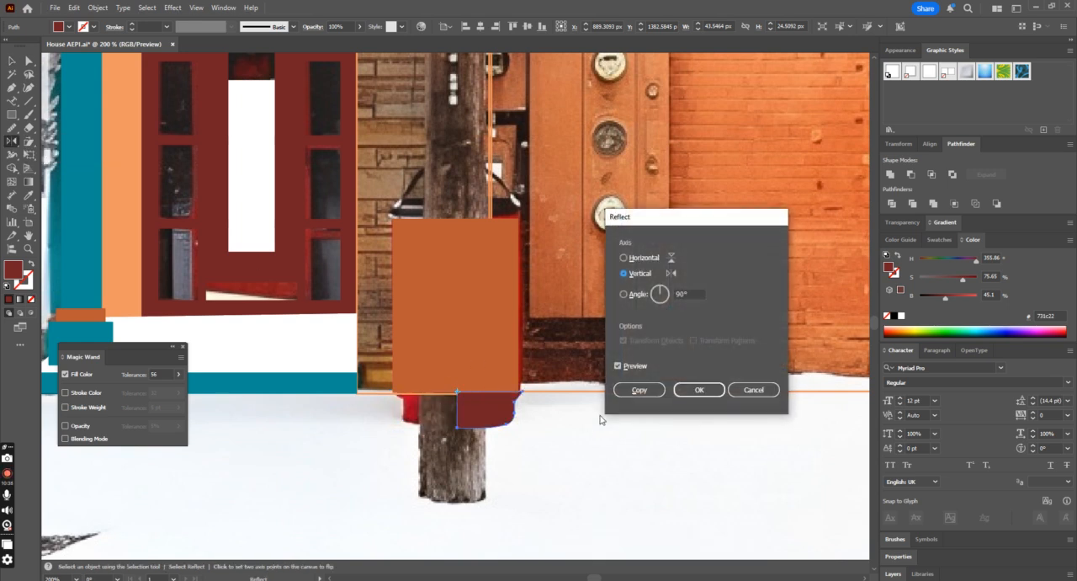
pyautogui.click(642, 388)
pyautogui.click(12, 61)
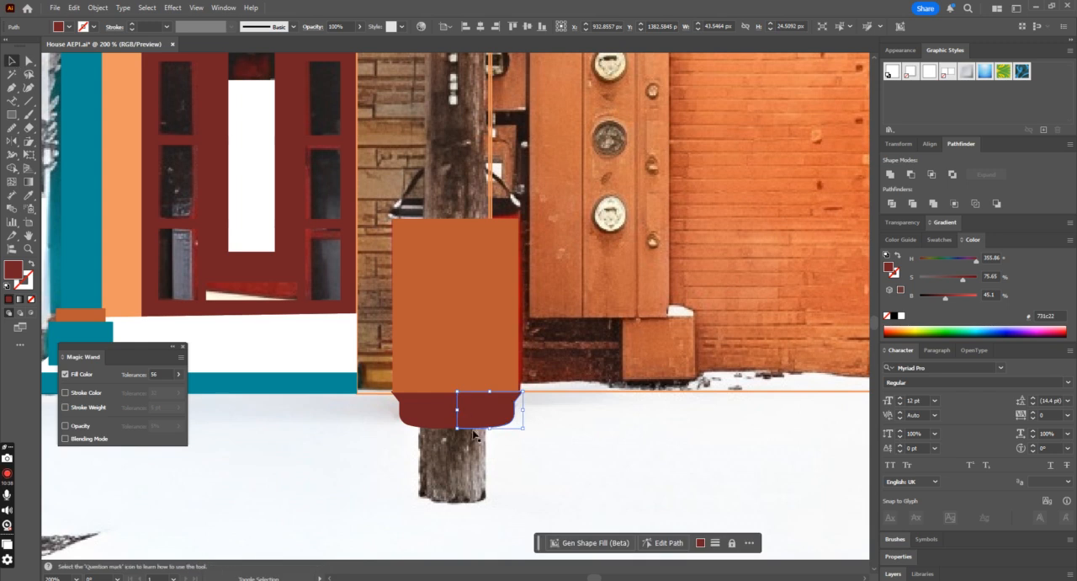
pyautogui.keyDown('shift'); pyautogui.click(425, 414); pyautogui.keyUp('shift')
pyautogui.click(890, 175)
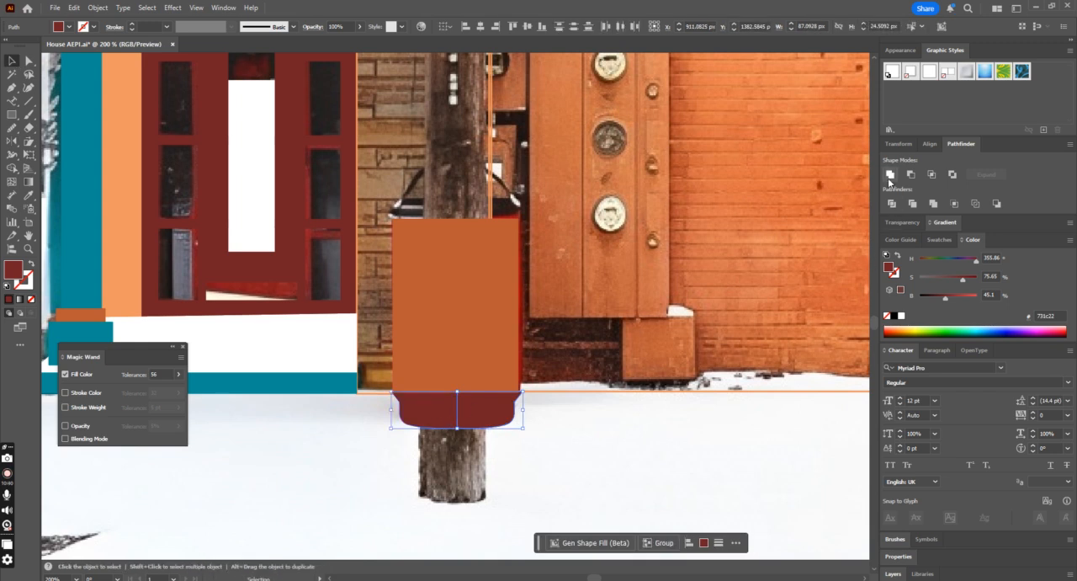
# Step: Widen the orange bin rectangle to about 85.7 px and align it with the dark red base on their horizontal centers
pyautogui.click(509, 357)
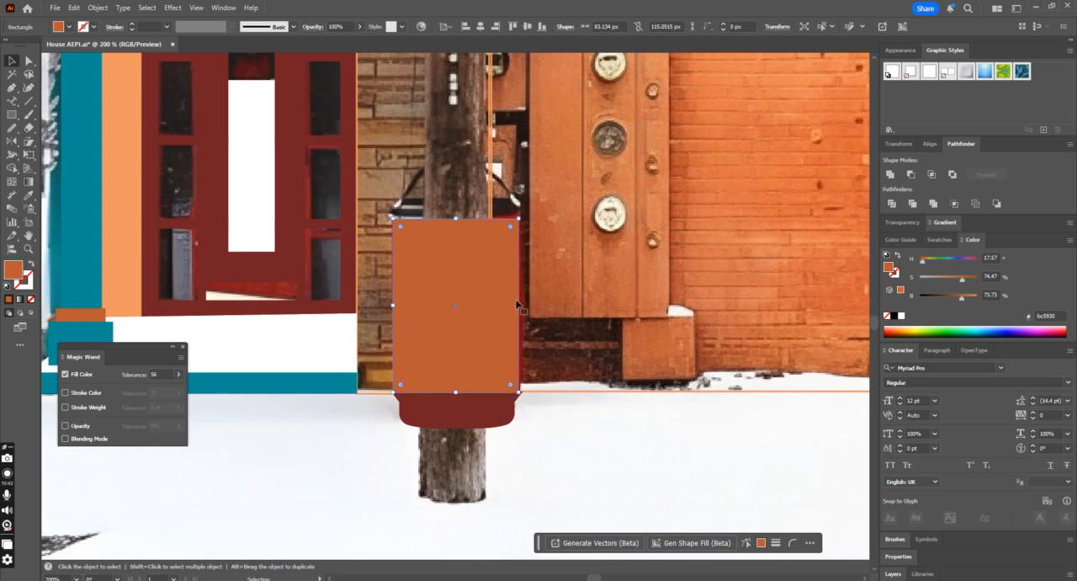
pyautogui.moveTo(521, 306); pyautogui.dragTo(525, 305)
pyautogui.keyDown('shift'); pyautogui.click(467, 411); pyautogui.keyUp('shift')
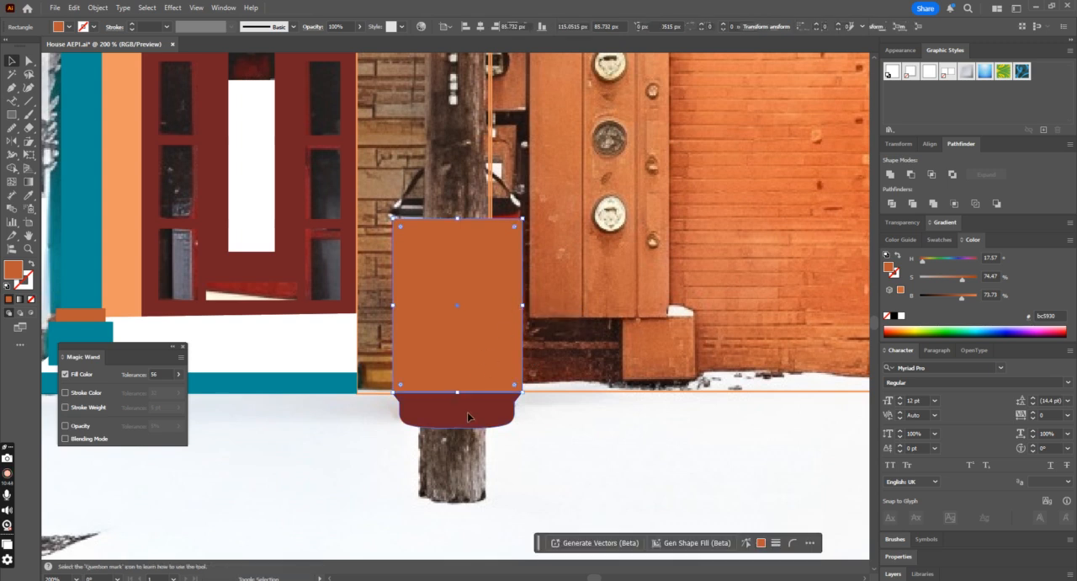
pyautogui.click(467, 411)
pyautogui.click(481, 27)
pyautogui.click(547, 404)
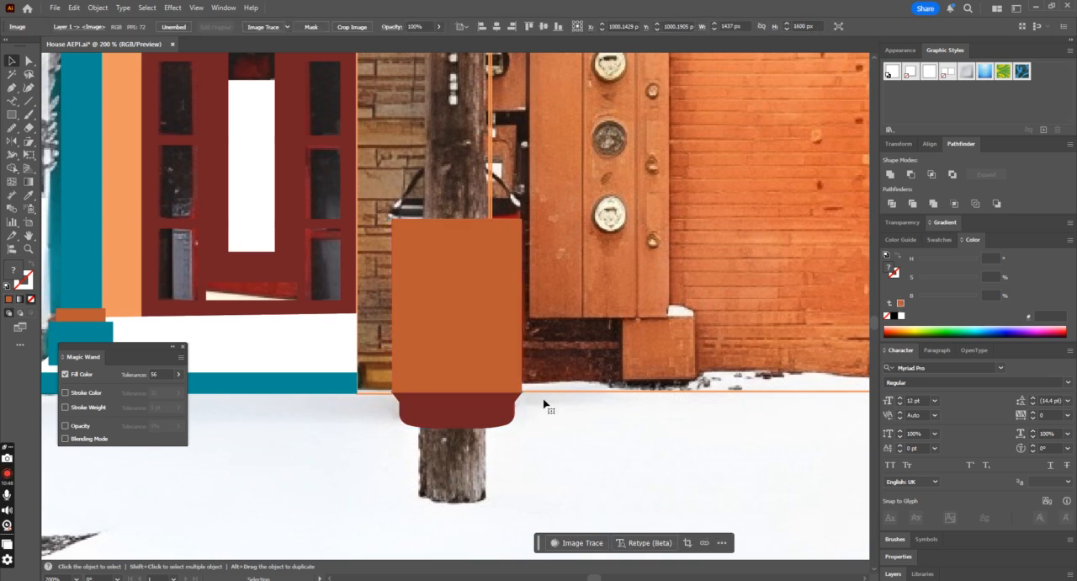
# Step: Widen the orange bin rectangle evenly on both sides to about 87.3 px and move it 1 px down onto the dark red base
pyautogui.click(480, 348)
pyautogui.hotkey('ctrl', '=')
pyautogui.press('v')
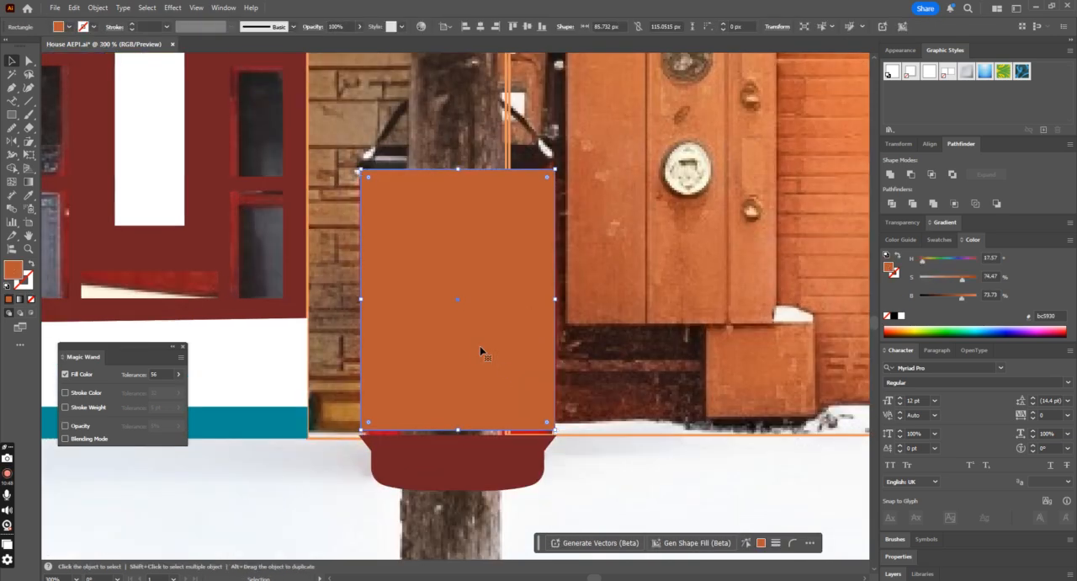
pyautogui.hotkey('ctrl', '=')
pyautogui.scroll(-1, 312, 362)
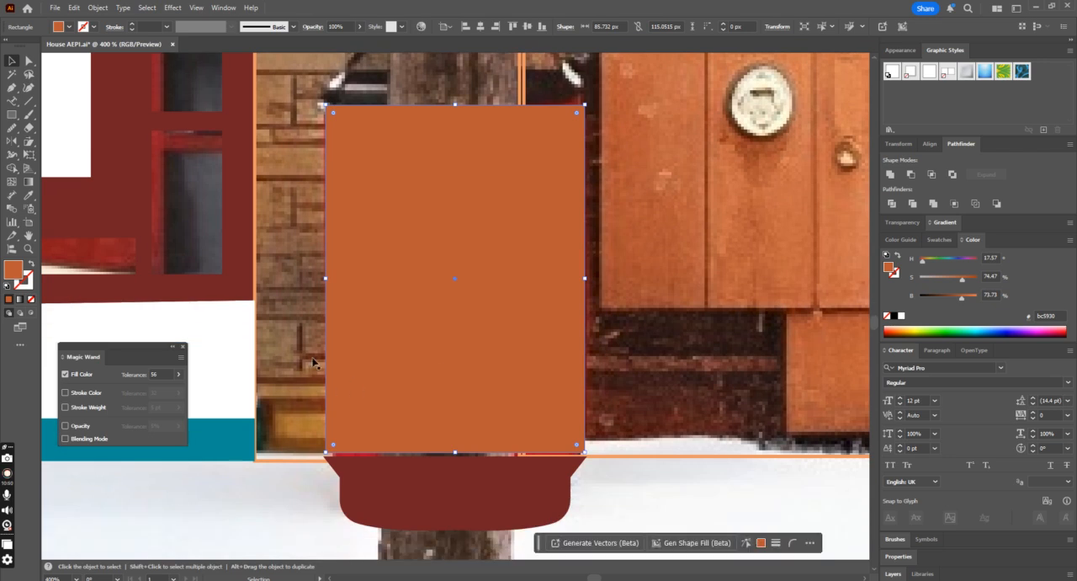
pyautogui.moveTo(328, 281); pyautogui.dragTo(325, 281)
pyautogui.press('Down')
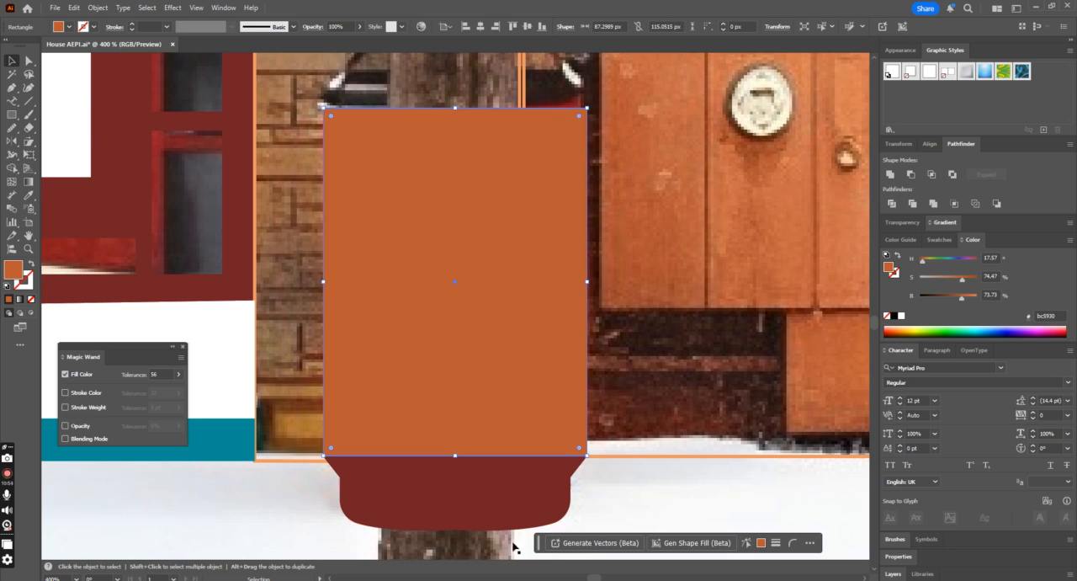
# Step: Try to remove the orange sliver beside the base's upper corner with Shape Builder, then undo the attempt
pyautogui.hotkey('ctrl', '=')
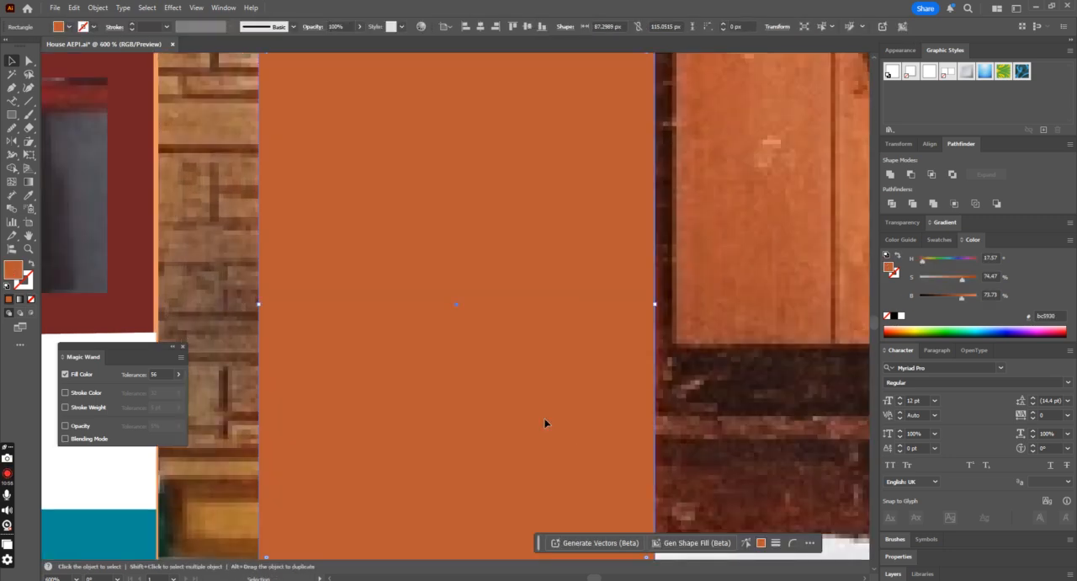
pyautogui.scroll(-3, 544, 422)
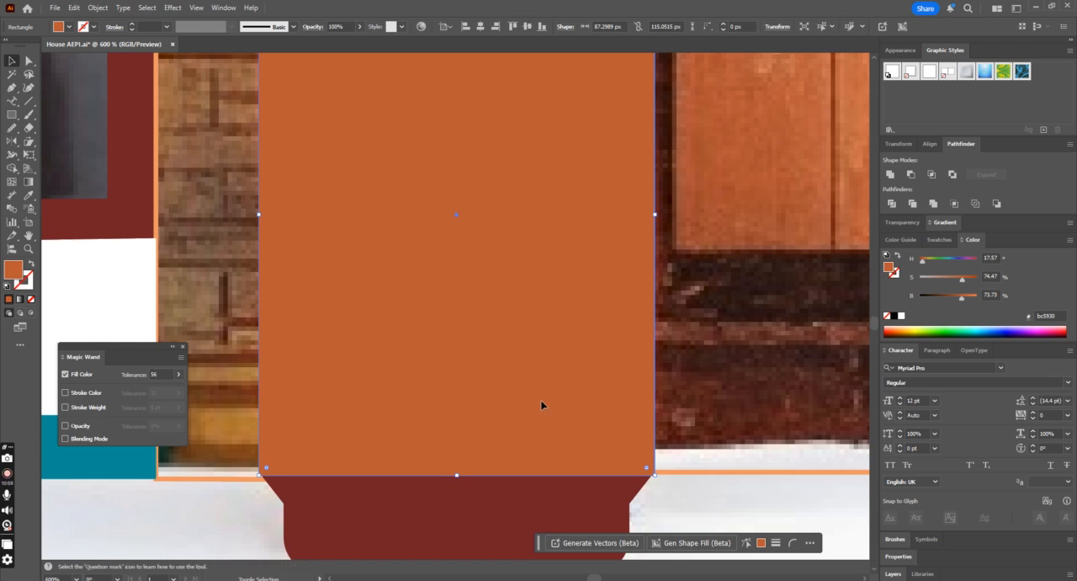
pyautogui.keyDown('shift'); pyautogui.click(538, 516); pyautogui.keyUp('shift')
pyautogui.scroll(-3, 620, 471)
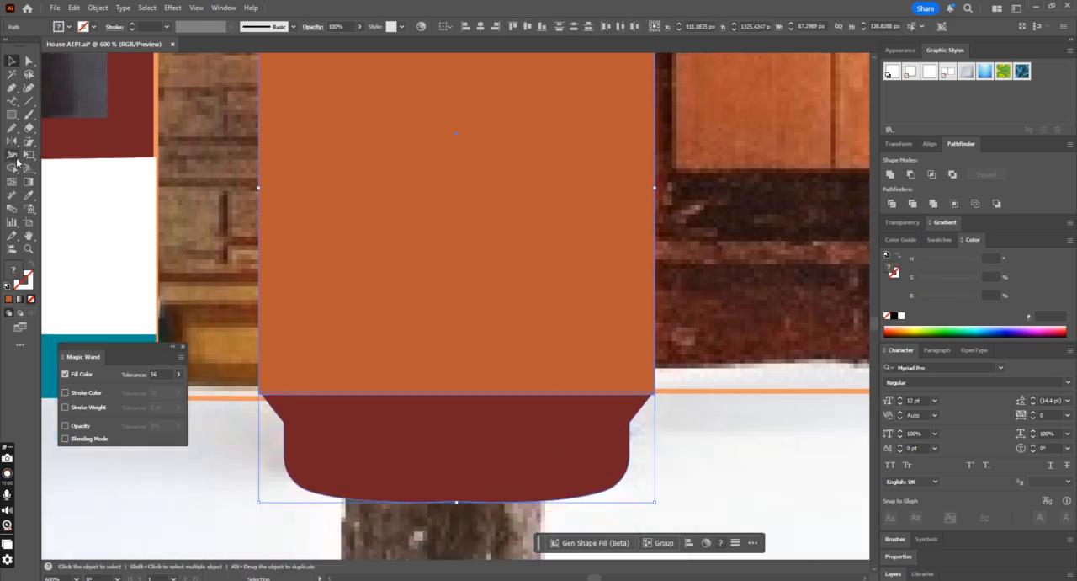
pyautogui.click(14, 168)
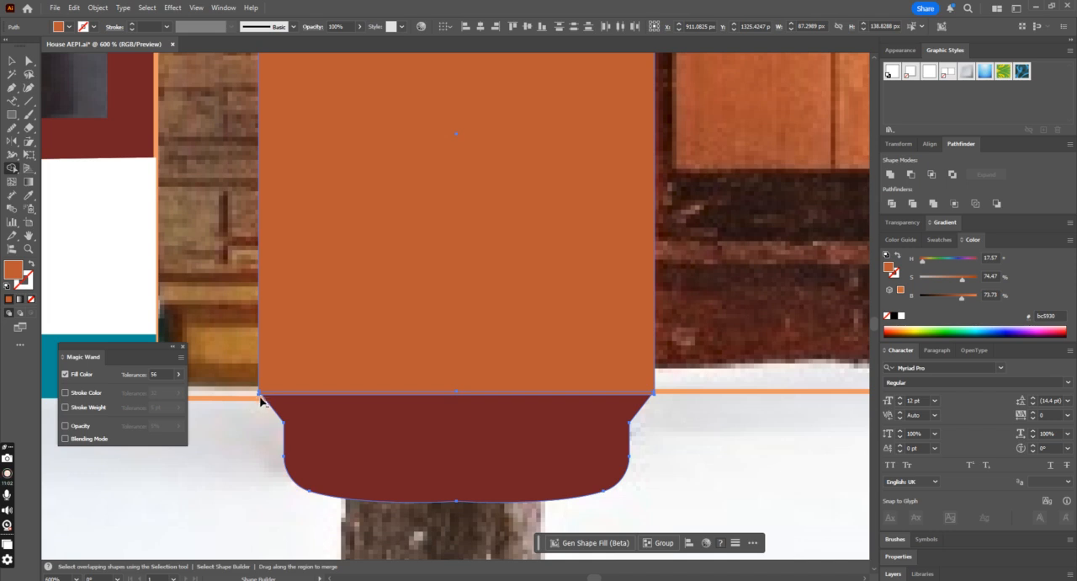
pyautogui.keyDown('alt'); pyautogui.click(261, 389); pyautogui.keyUp('alt')
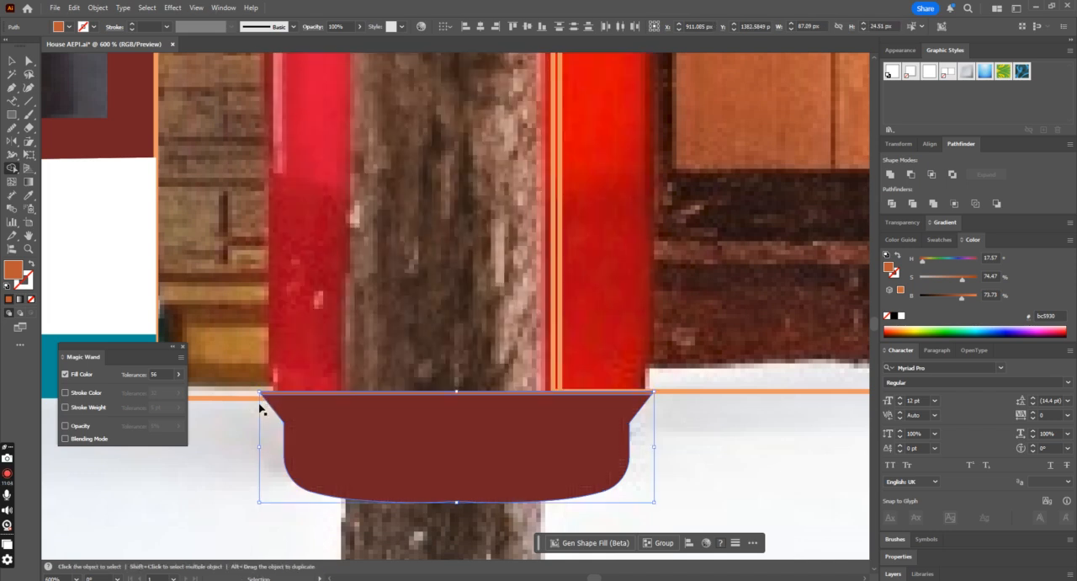
pyautogui.hotkey('ctrl', 'z')
pyautogui.keyDown('alt'); pyautogui.click(260, 393); pyautogui.keyUp('alt')
pyautogui.hotkey('ctrl', 'z')
# Step: Nudge the orange rectangle 1 px down over the base, and try trimming its overhanging lower corner with Shape Builder
pyautogui.click(11, 61)
pyautogui.click(577, 340)
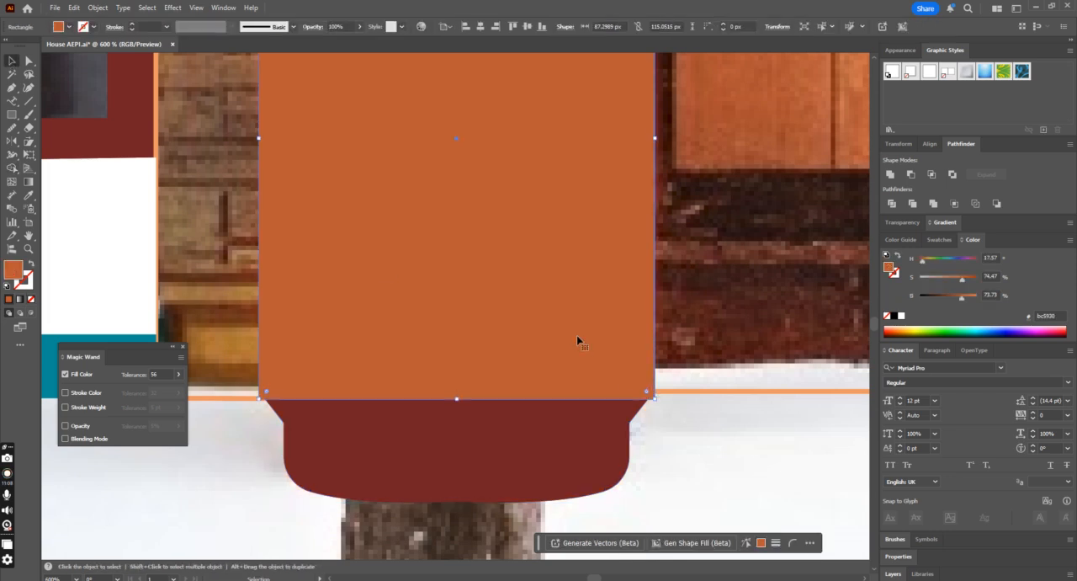
pyautogui.keyDown('shift'); pyautogui.click(523, 466); pyautogui.keyUp('shift')
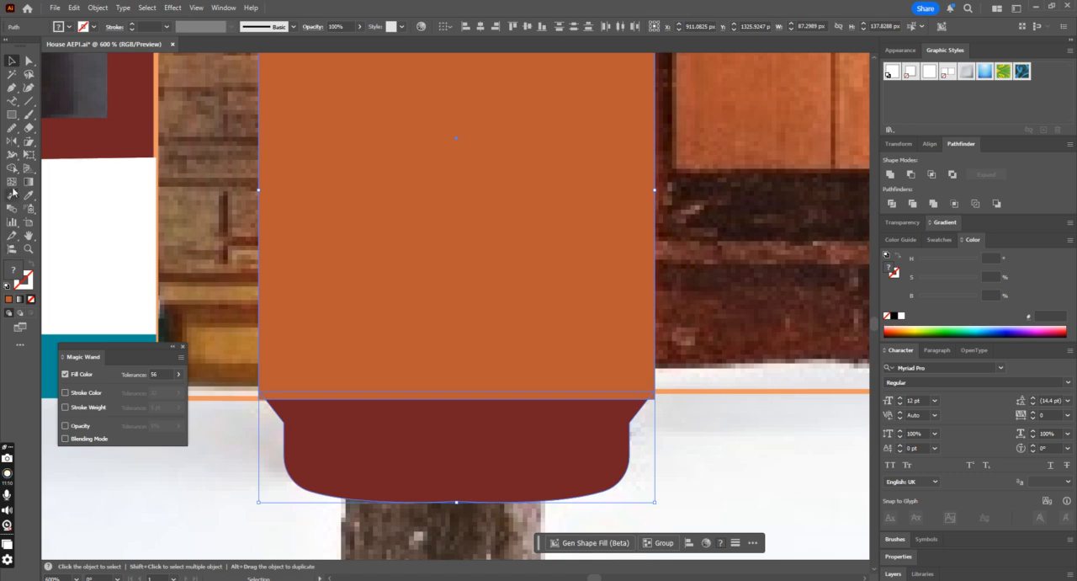
pyautogui.click(12, 168)
pyautogui.keyDown('alt'); pyautogui.click(261, 390); pyautogui.keyUp('alt')
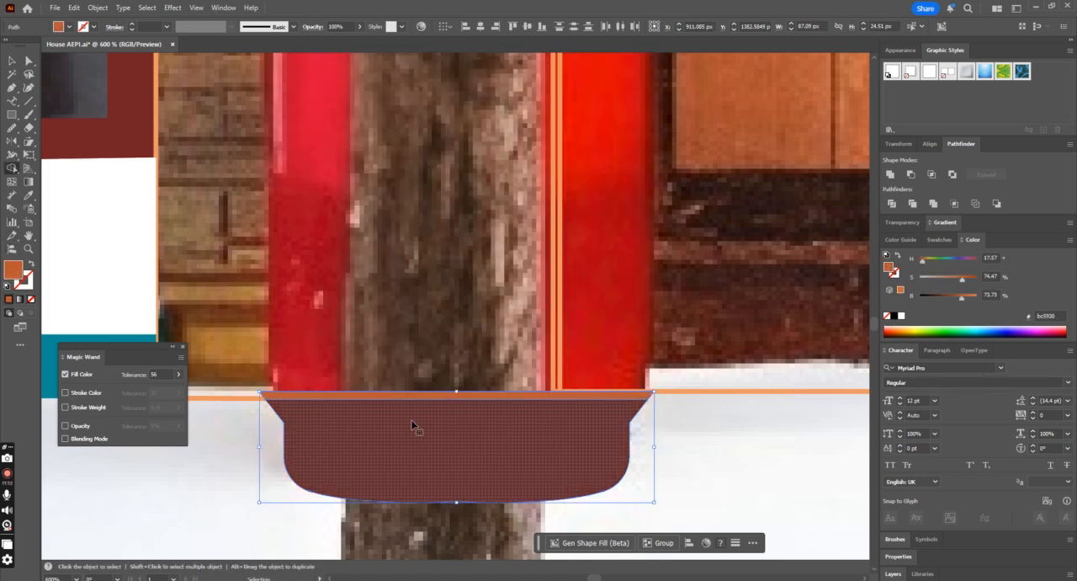
pyautogui.hotkey('ctrl', 'z')
# Step: Nudge the orange rectangle another 1 px down, retry cutting off its overhanging lower corner with Shape Builder, and undo the cut
pyautogui.press('v')
pyautogui.click(620, 375)
pyautogui.click(602, 363)
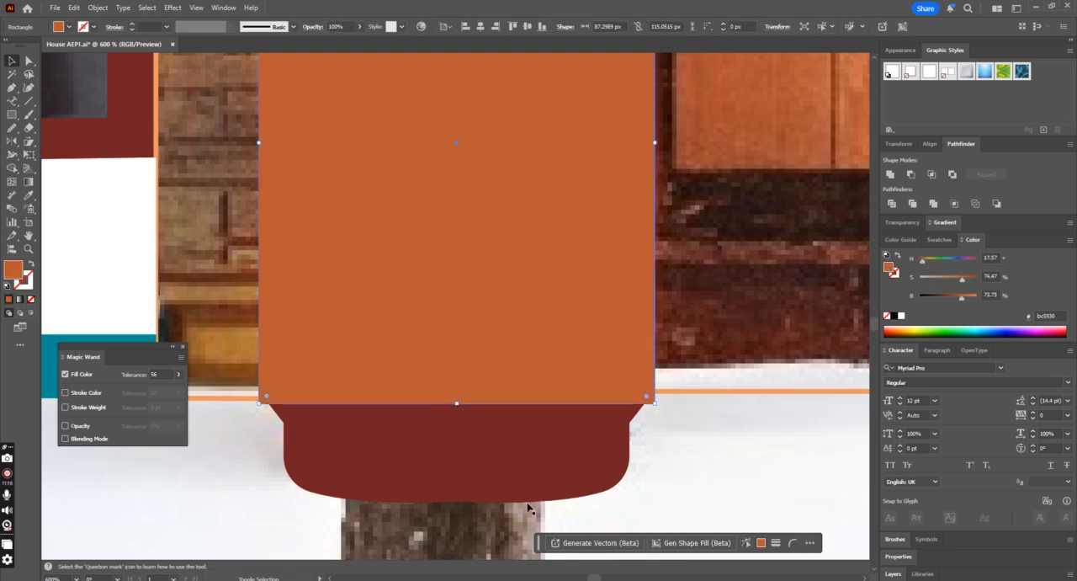
pyautogui.keyDown('shift'); pyautogui.click(522, 453); pyautogui.keyUp('shift')
pyautogui.click(11, 168)
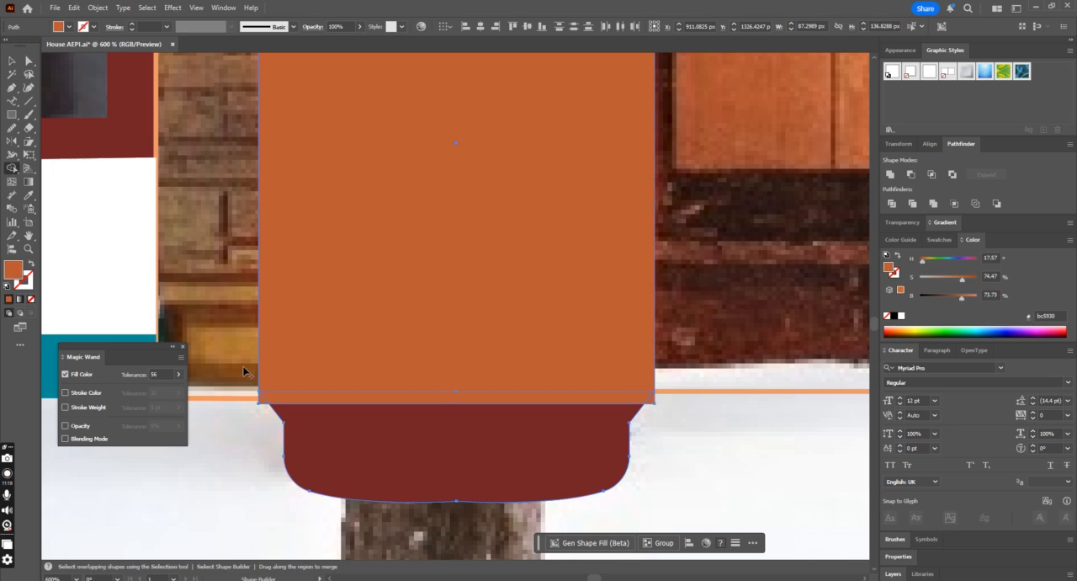
pyautogui.keyDown('alt'); pyautogui.click(263, 401); pyautogui.keyUp('alt')
pyautogui.hotkey('ctrl', 'z')
# Step: Narrow the orange rectangle evenly on both sides to about 87.1 px, matching the dark red base's width
pyautogui.click(13, 60)
pyautogui.click(619, 352)
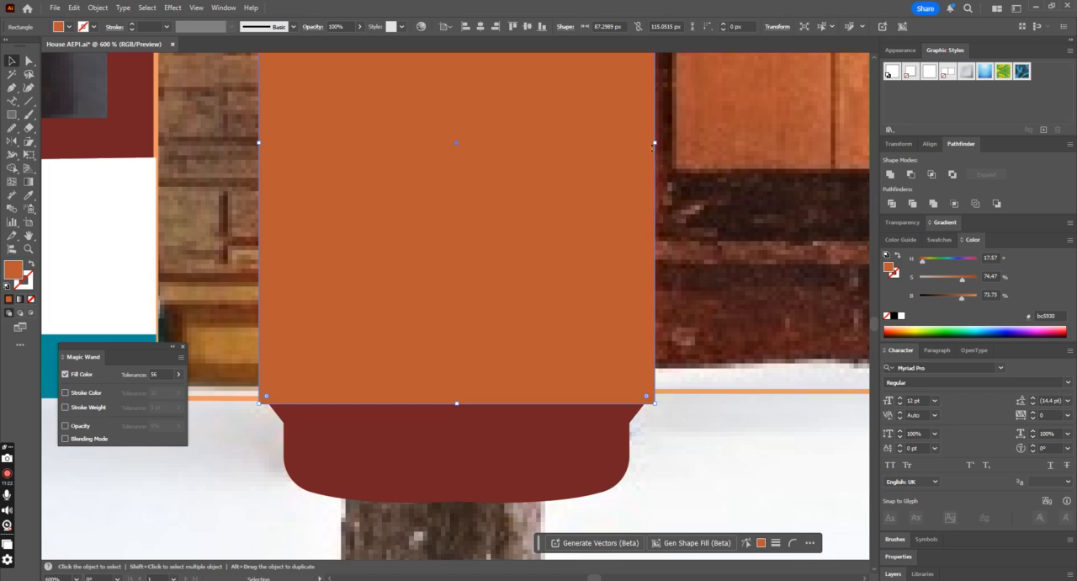
pyautogui.moveTo(655, 145); pyautogui.dragTo(653, 145)
# Step: Trim the orange rectangle's overhanging lower corners against the dark red base with Shape Builder
pyautogui.keyDown('shift'); pyautogui.click(580, 423); pyautogui.keyUp('shift')
pyautogui.scroll(-1, 580, 424)
pyautogui.click(12, 169)
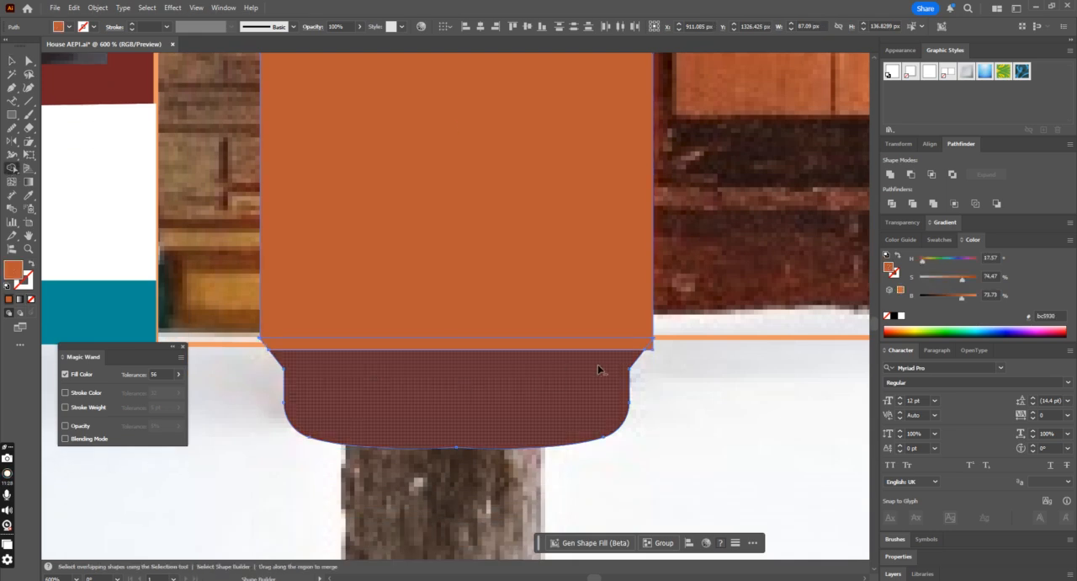
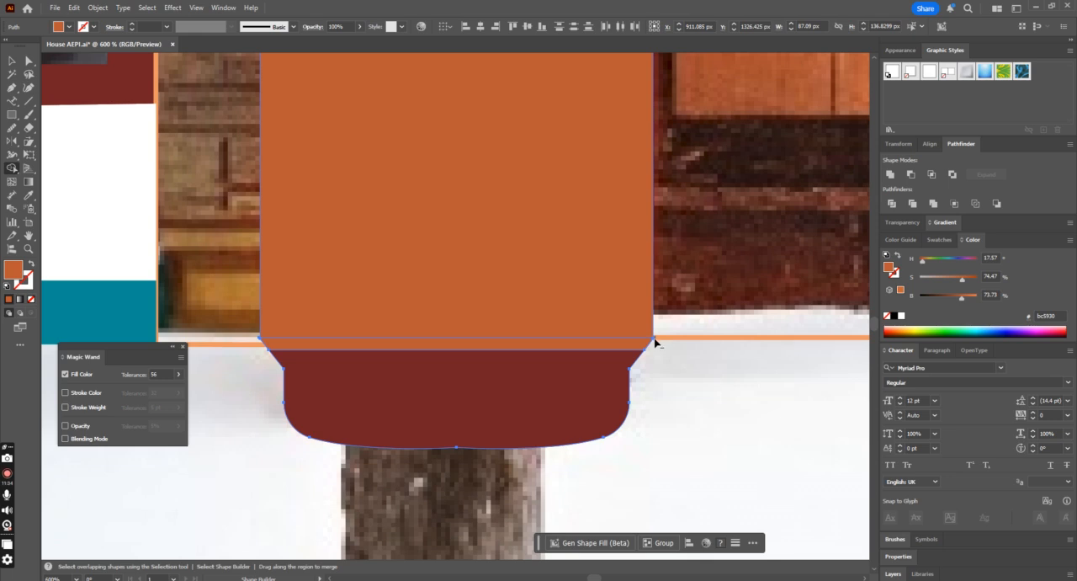
# Step: Remove the leftover slivers at the orange body's lower corners with Shape Builder and group it with the dark red base
pyautogui.keyDown('alt'); pyautogui.click(653, 340); pyautogui.keyUp('alt')
pyautogui.hotkey('ctrl', 'z')
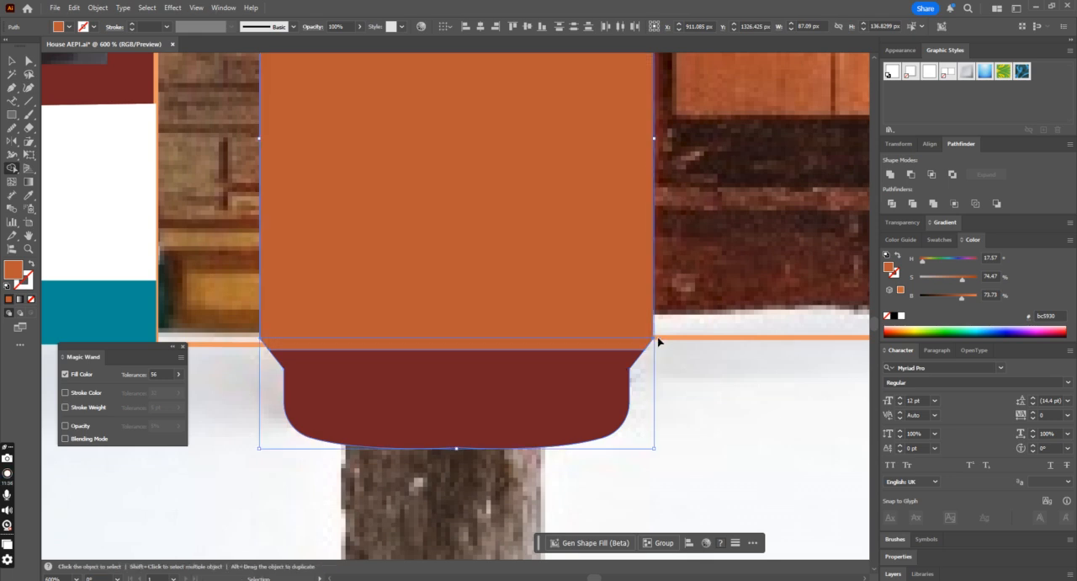
pyautogui.hotkey('ctrl', '+')
pyautogui.scroll(-2, 658, 339)
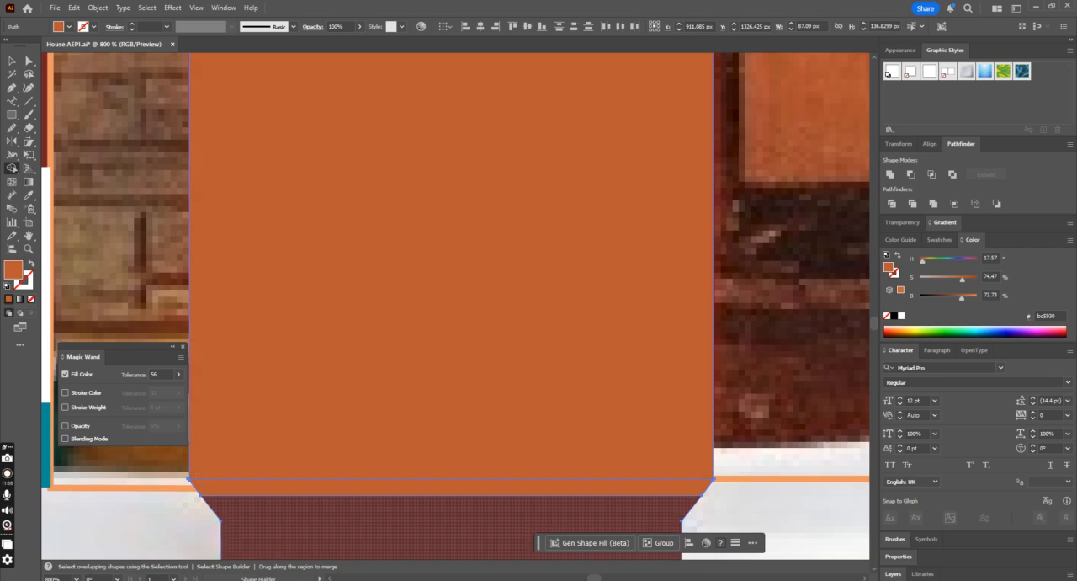
pyautogui.hscroll(6, 455, 305)
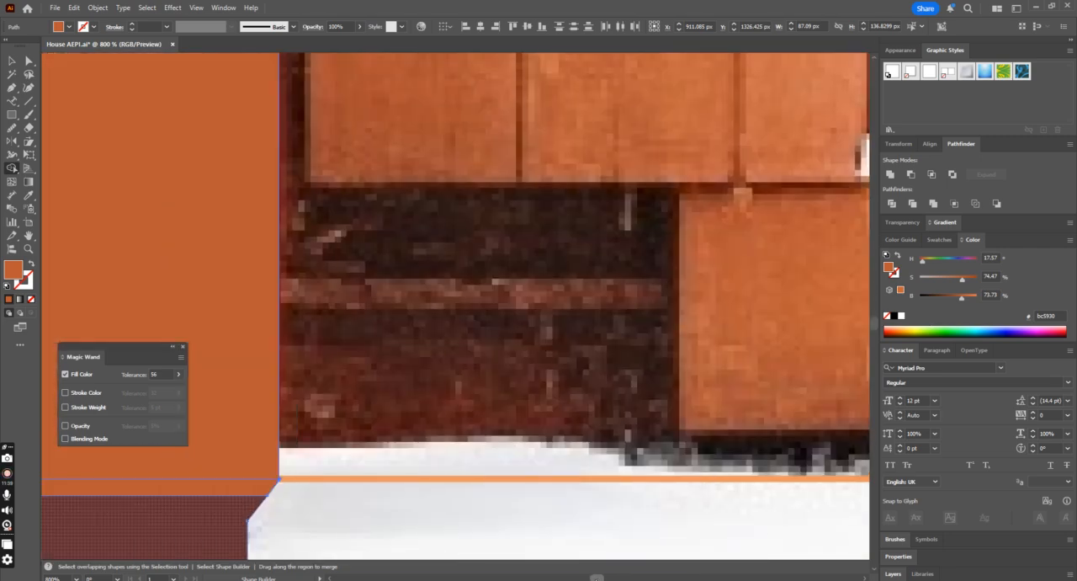
pyautogui.keyDown('alt'); pyautogui.click(279, 480); pyautogui.keyUp('alt')
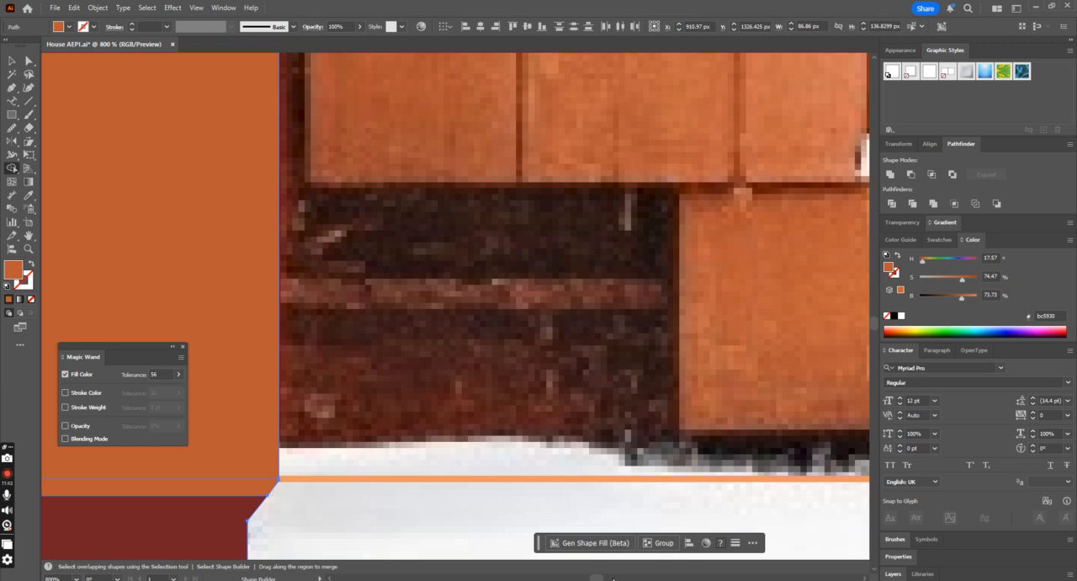
pyautogui.moveTo(601, 578); pyautogui.dragTo(594, 578)
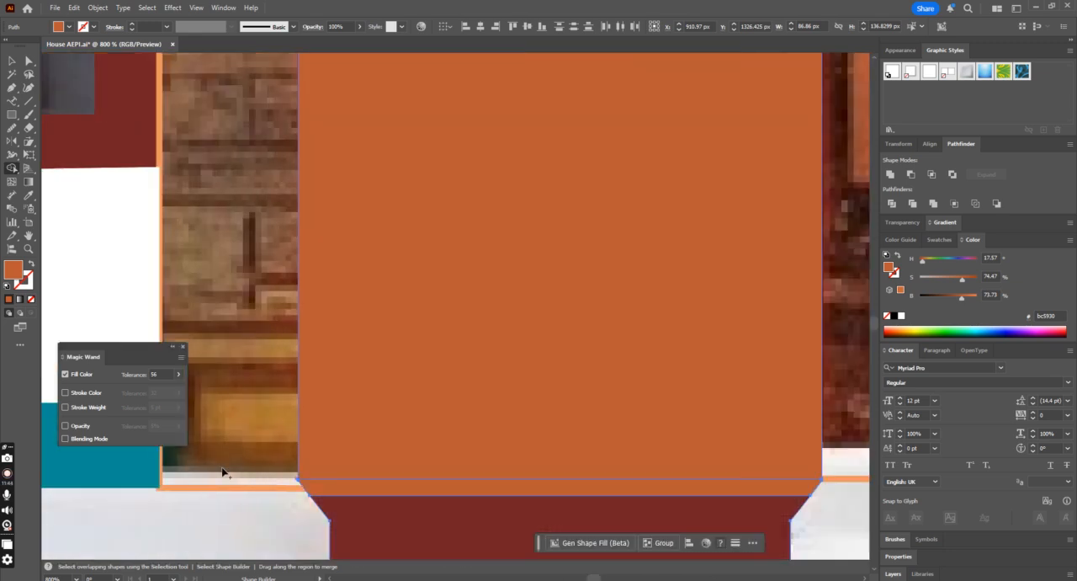
pyautogui.keyDown('alt'); pyautogui.click(297, 482); pyautogui.keyUp('alt')
pyautogui.hotkey('ctrl', '-')
pyautogui.hotkey('ctrl', '-')
pyautogui.hotkey('ctrl', '-')
pyautogui.hotkey('ctrl', '-')
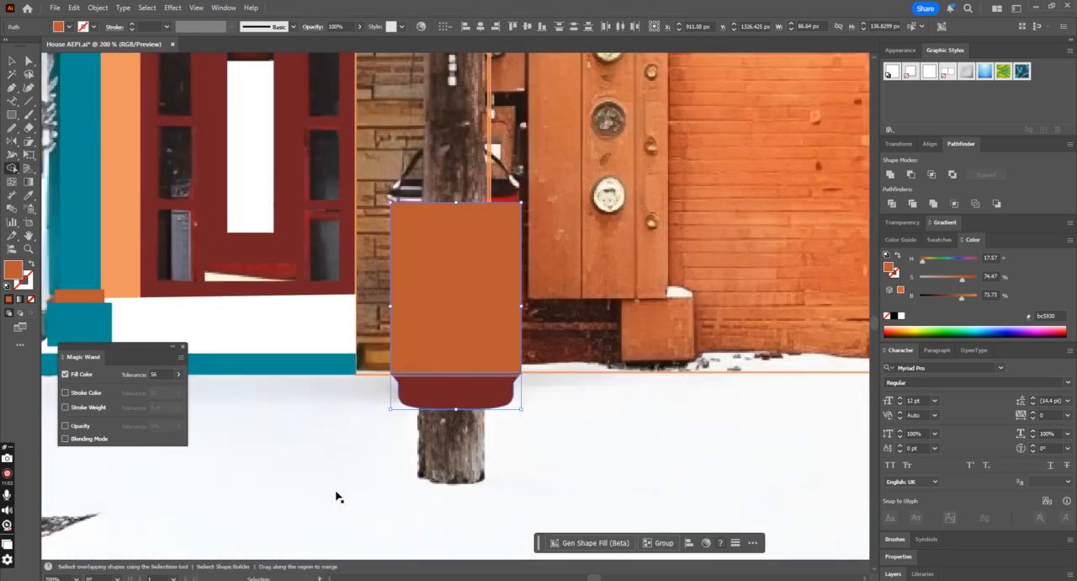
pyautogui.click(11, 60)
pyautogui.click(604, 416)
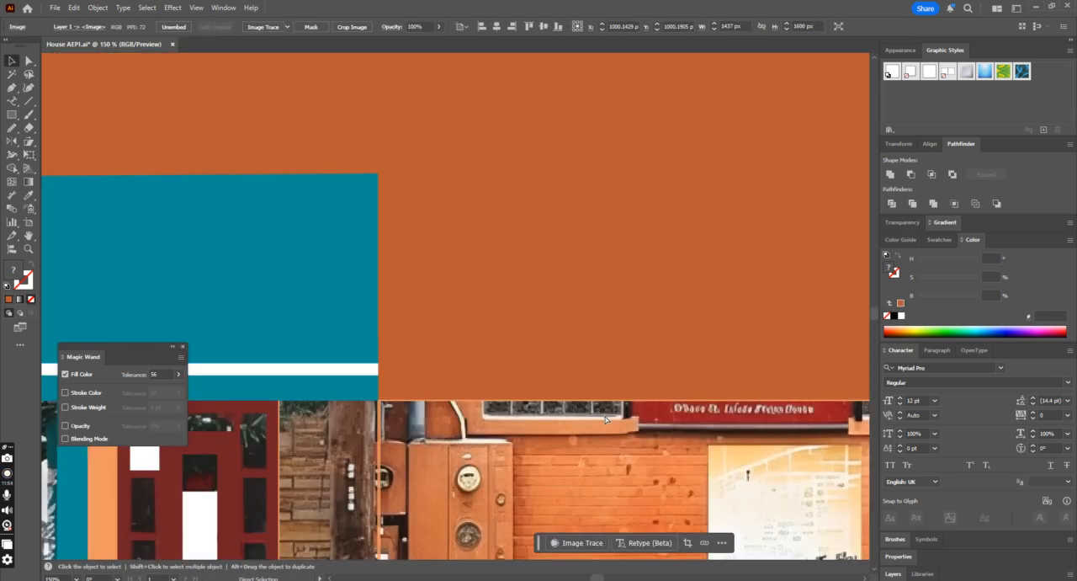
# Step: Draw a lid rectangle about 86.8 × 10.9 px directly on top of the orange bin body, matching its width
pyautogui.hotkey('ctrl', '-')
pyautogui.hotkey('ctrl', '-')
pyautogui.scroll(-2, 605, 417)
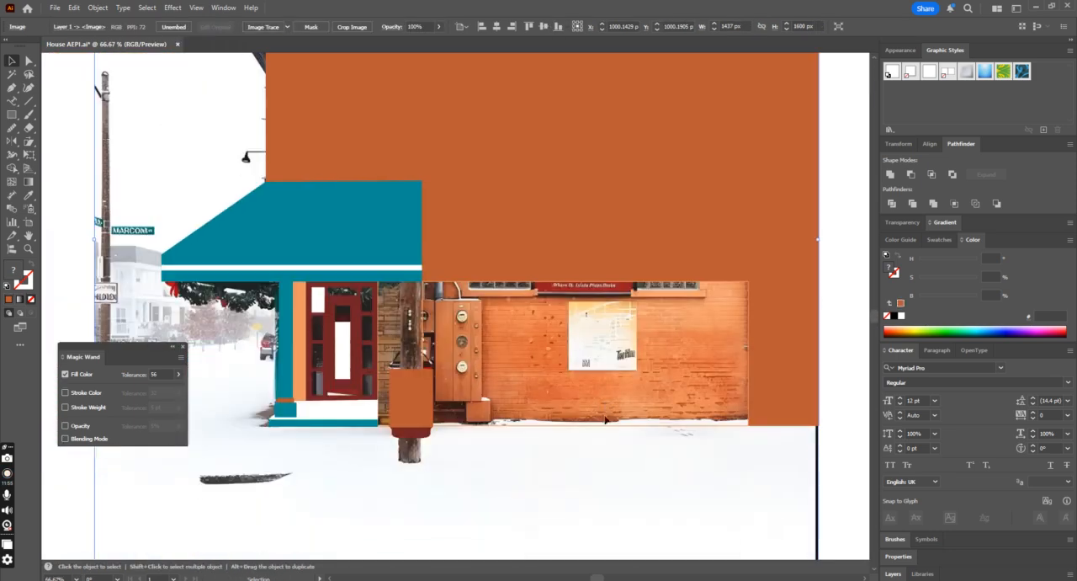
pyautogui.click(405, 393)
pyautogui.hotkey('ctrl', '+')
pyautogui.hotkey('ctrl', '+')
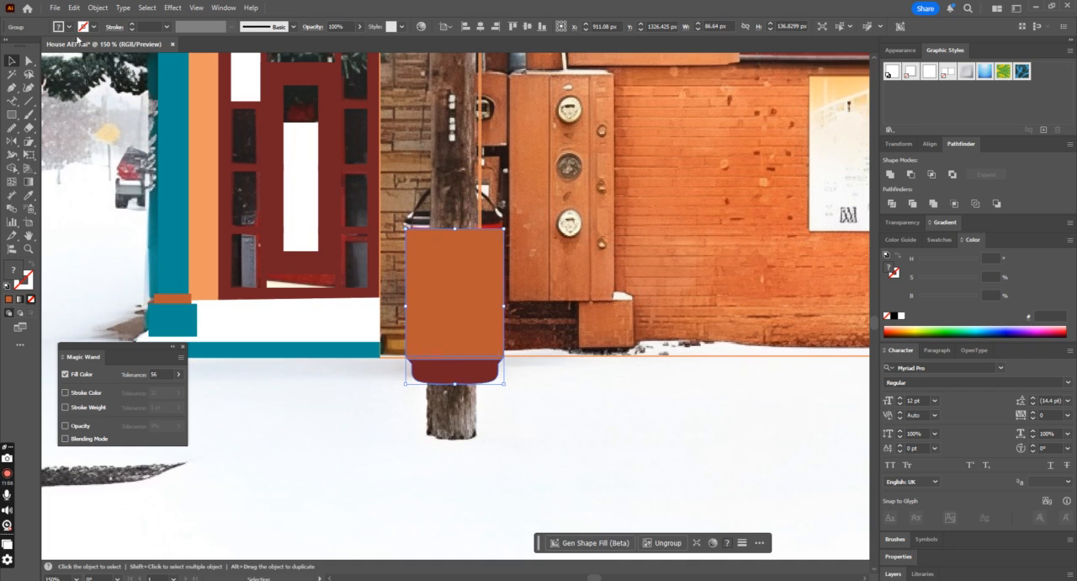
pyautogui.click(11, 115)
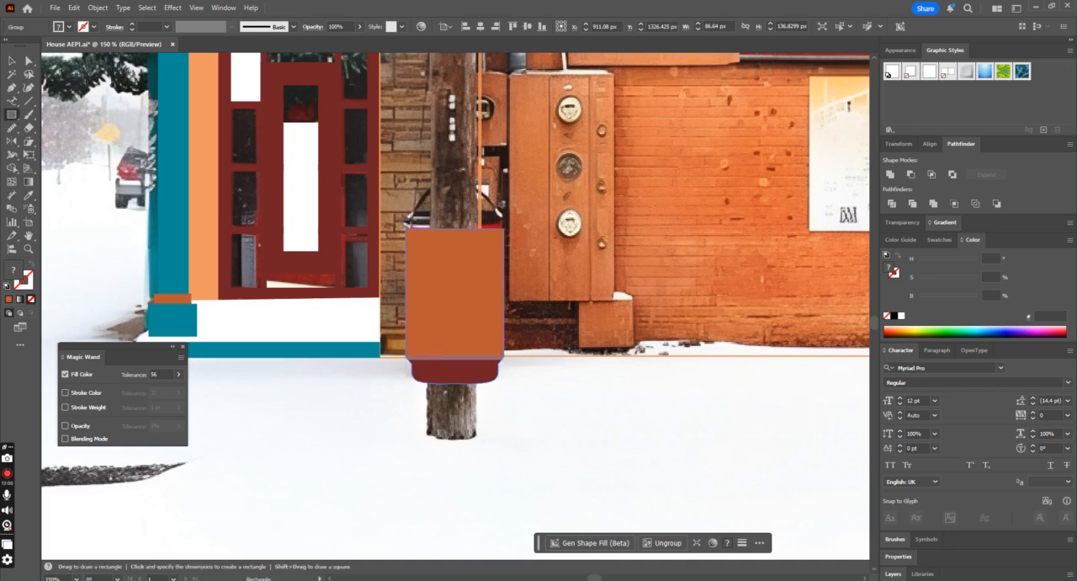
pyautogui.moveTo(406, 216); pyautogui.dragTo(503, 227)
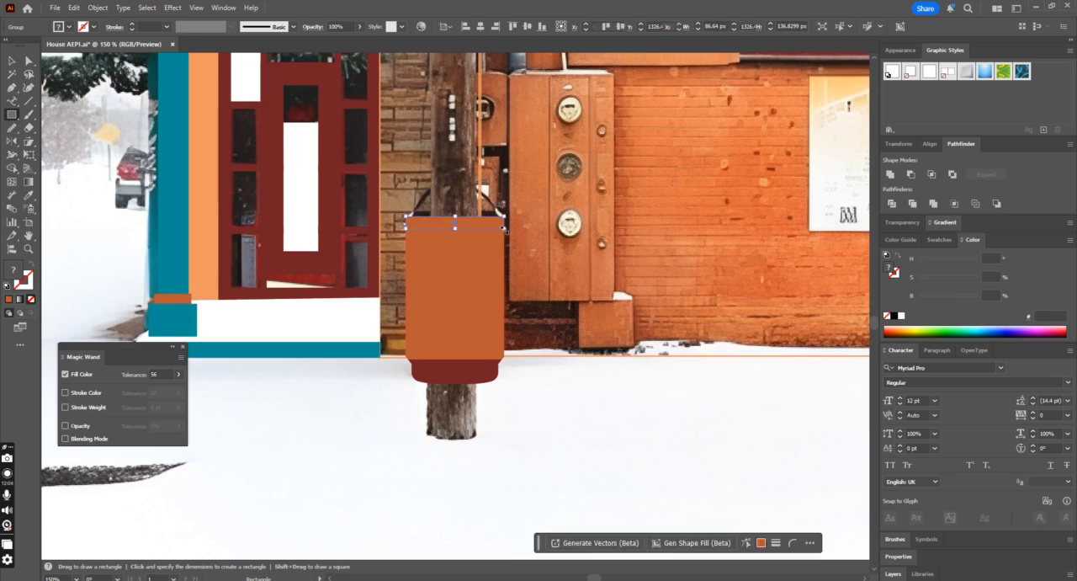
# Step: Scale the lid rectangle's two top corner points inward evenly, turning it into a trapezoid
pyautogui.hotkey('ctrl', '+')
pyautogui.hotkey('ctrl', '+')
pyautogui.click(28, 61)
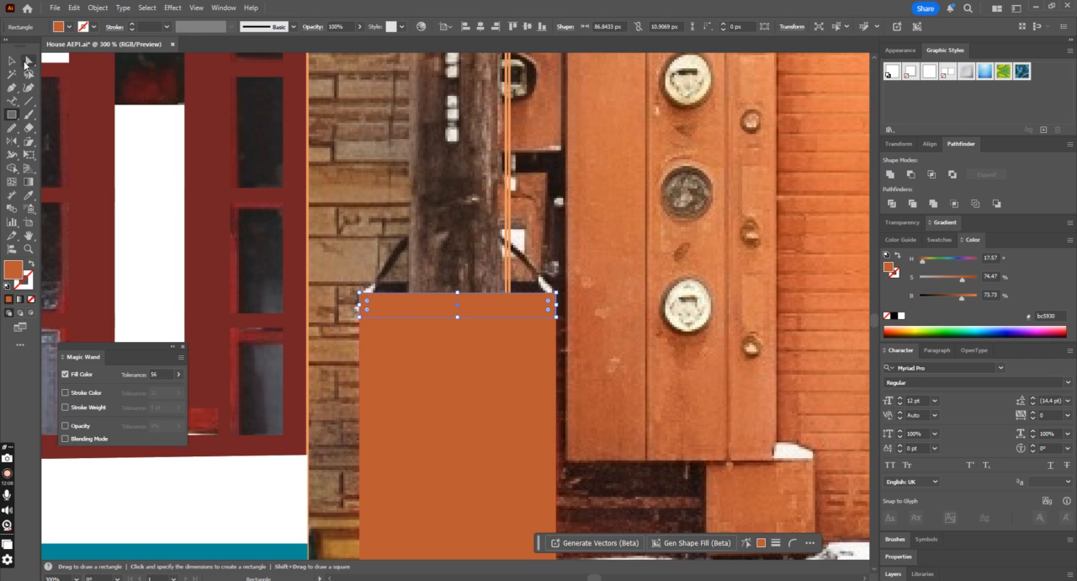
pyautogui.click(362, 297)
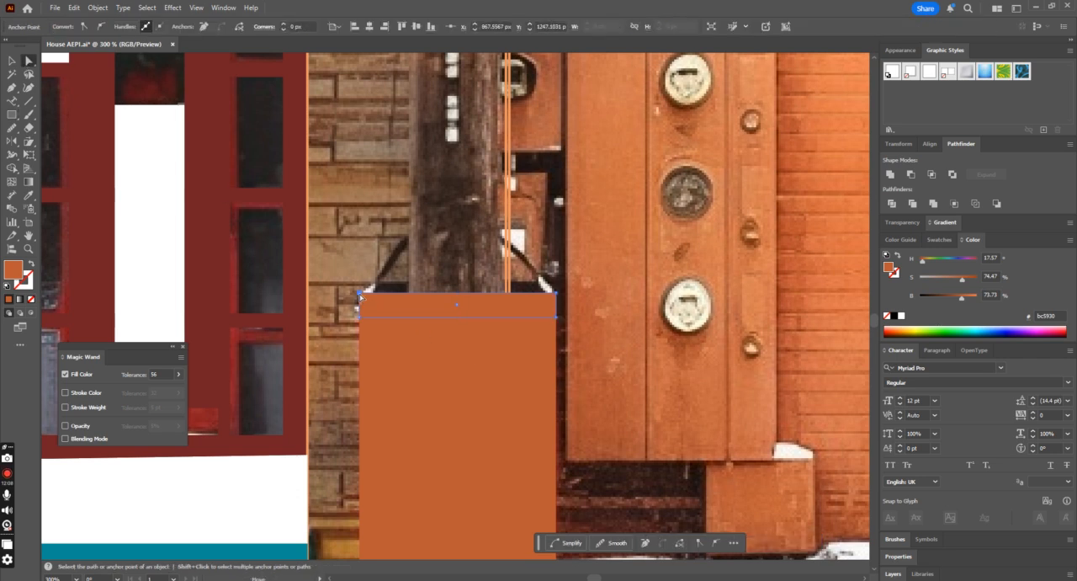
pyautogui.keyDown('shift'); pyautogui.click(557, 295); pyautogui.keyUp('shift')
pyautogui.moveTo(29, 143); pyautogui.dragTo(80, 148)
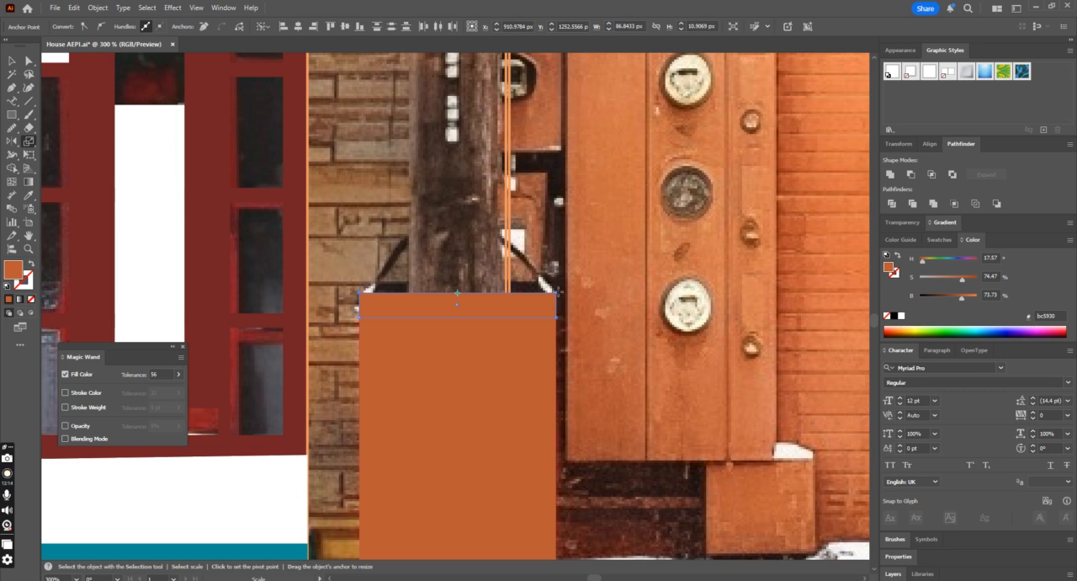
pyautogui.moveTo(555, 293); pyautogui.dragTo(550, 295)
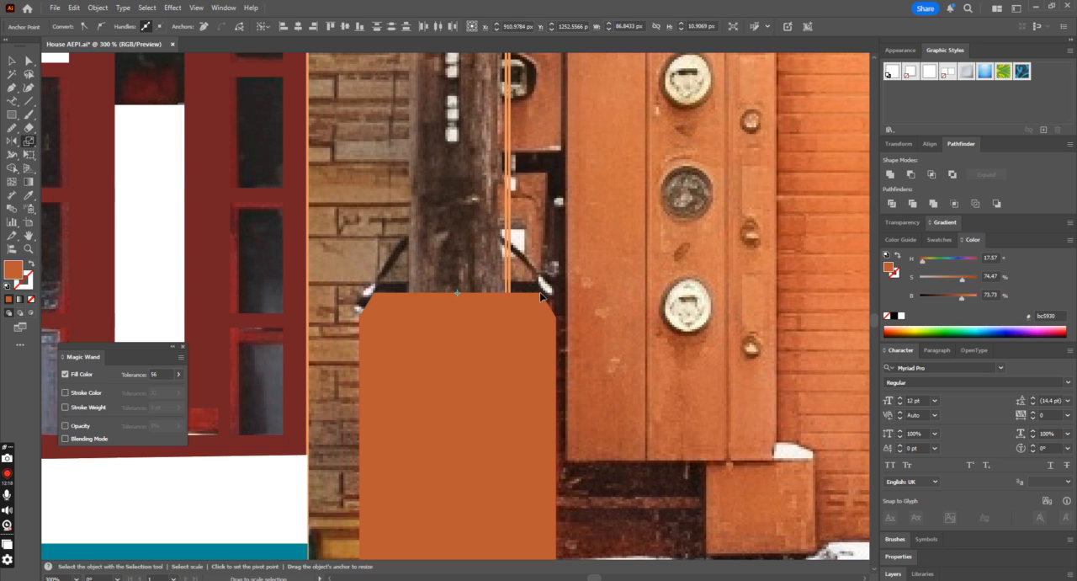
pyautogui.moveTo(541, 297); pyautogui.dragTo(541, 296)
# Step: Round the lid's top corners by about 17.4 px and fill the lid with the door frame's dark red
pyautogui.click(29, 61)
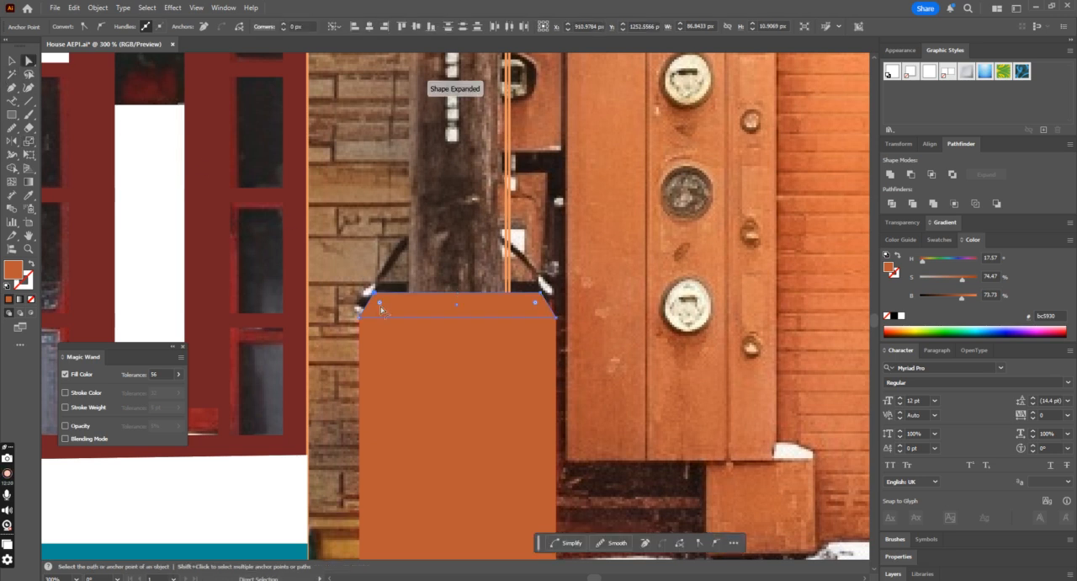
pyautogui.moveTo(380, 308); pyautogui.dragTo(403, 326)
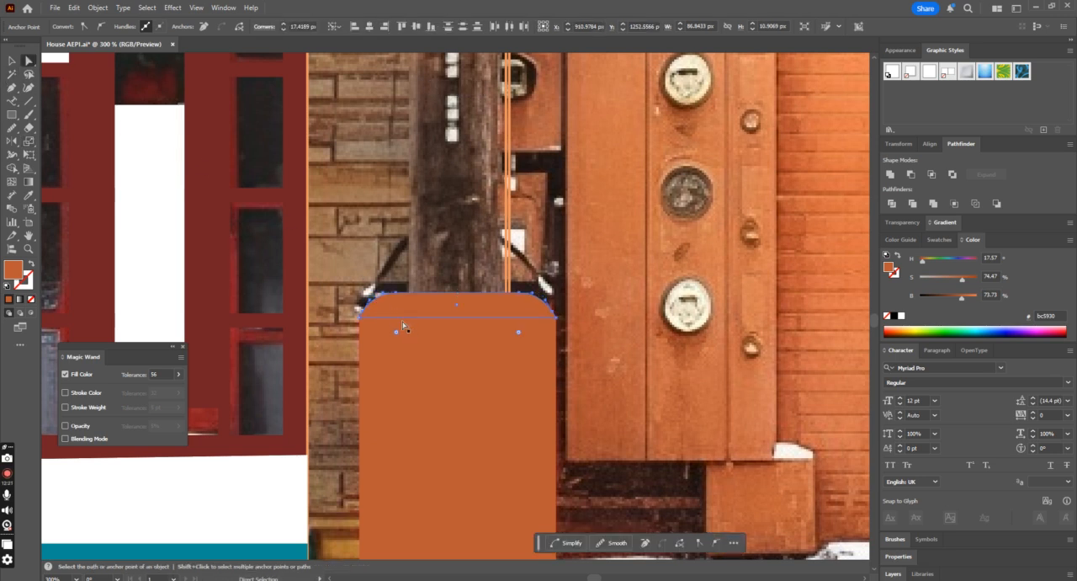
pyautogui.click(14, 58)
pyautogui.click(27, 195)
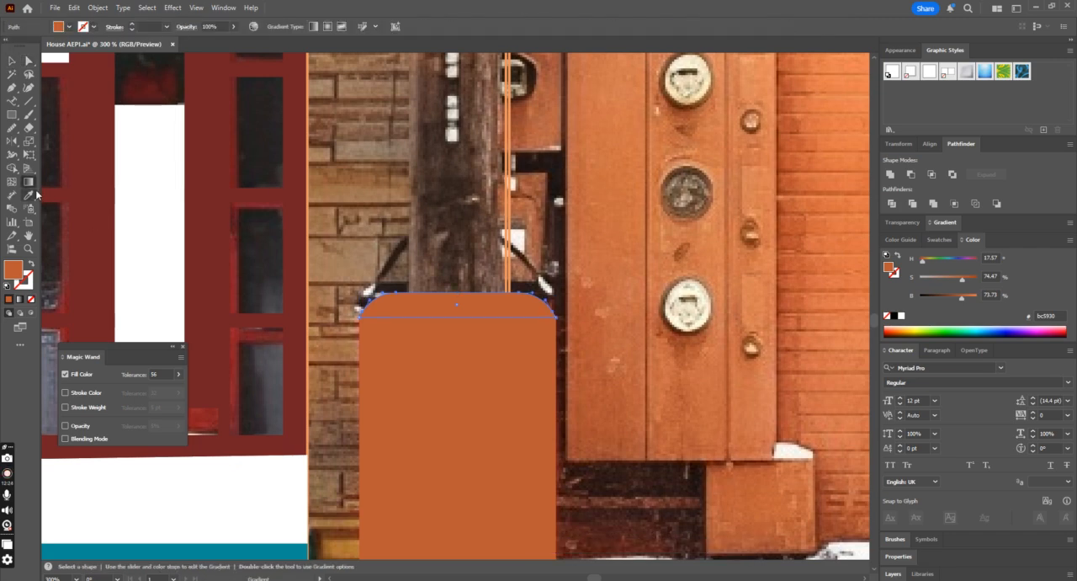
pyautogui.click(80, 198)
pyautogui.hotkey('ctrl', '1')
pyautogui.click(11, 60)
pyautogui.click(588, 460)
# Step: Draw an open four-point handle path about 67.3 × 23.3 px above the lid, and give it a dark red stroke without fill
pyautogui.hotkey('ctrl', '=')
pyautogui.hotkey('ctrl', '=')
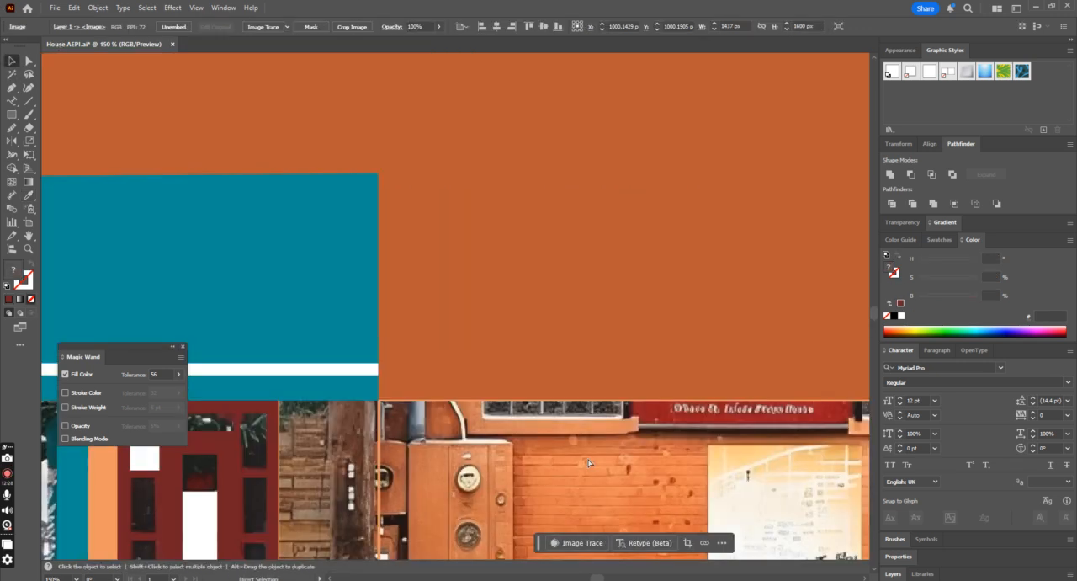
pyautogui.scroll(-3, 500, 409)
pyautogui.scroll(-5, 498, 414)
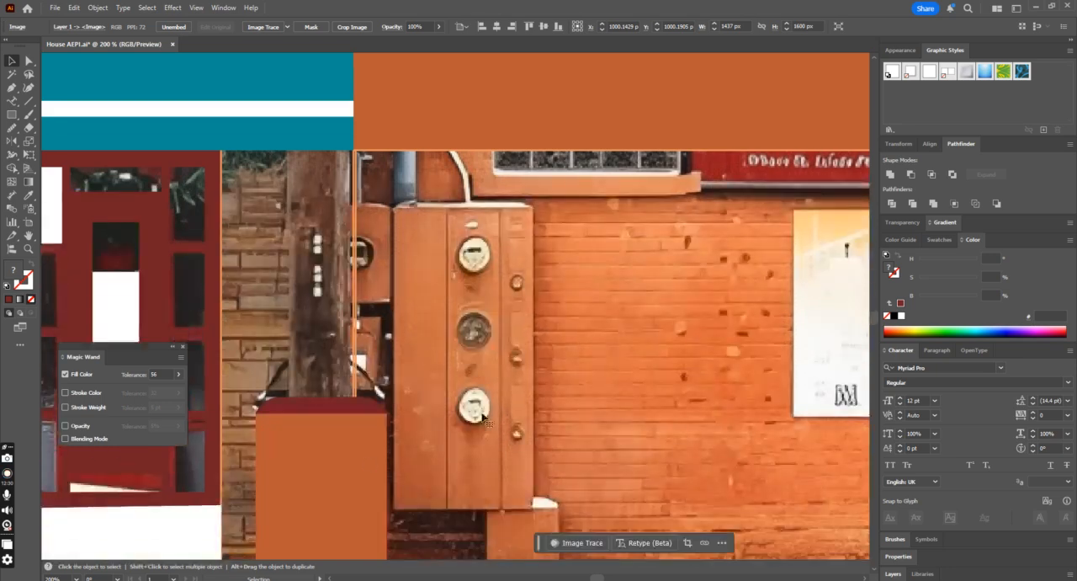
pyautogui.click(312, 526)
pyautogui.hotkey('ctrl', '-')
pyautogui.hotkey('ctrl', '-')
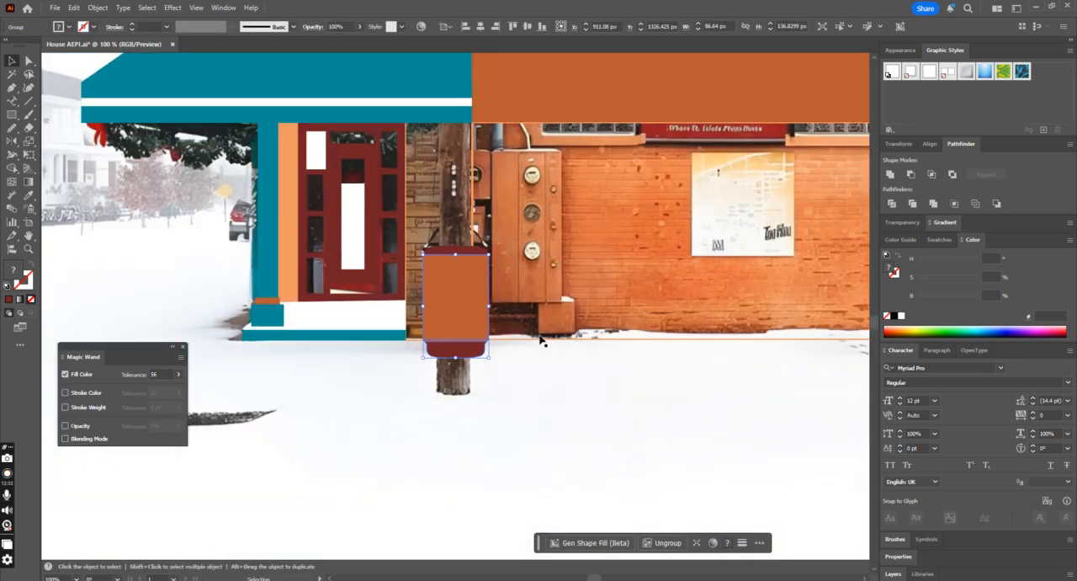
pyautogui.scroll(2, 541, 340)
pyautogui.hotkey('ctrl', '+')
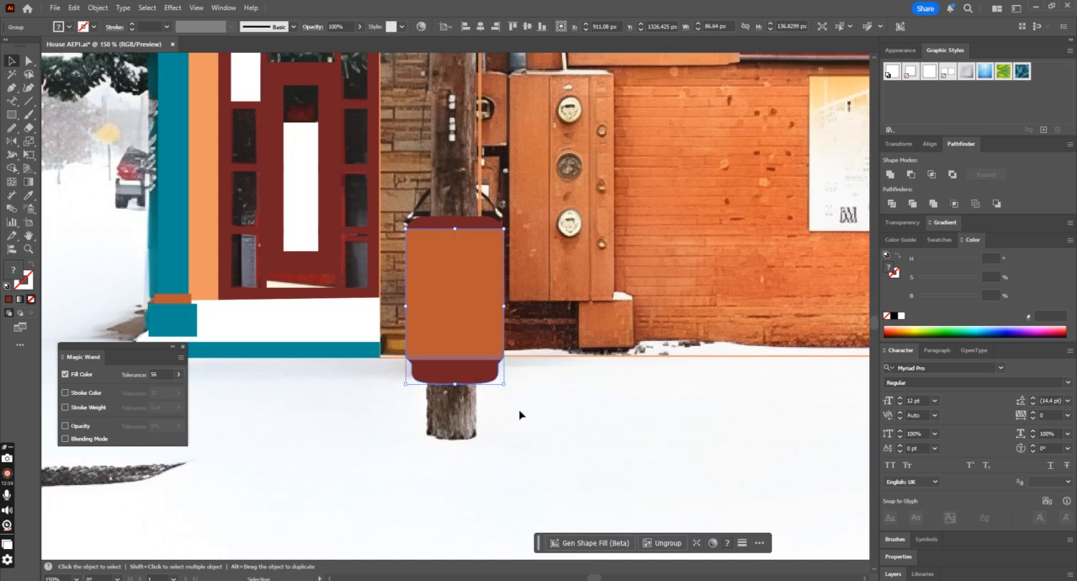
pyautogui.scroll(2, 521, 413)
pyautogui.click(13, 88)
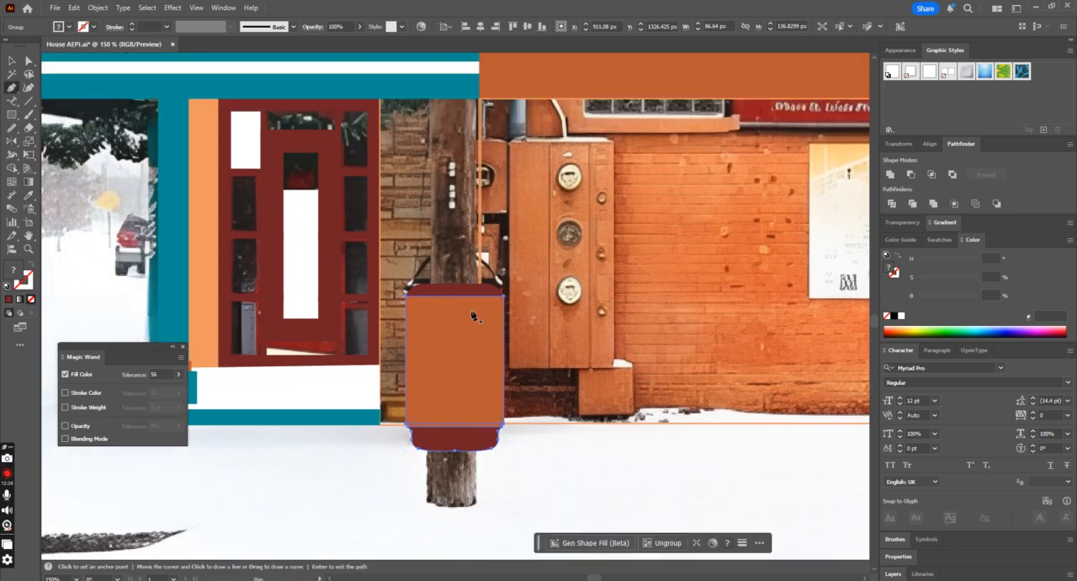
pyautogui.click(414, 287)
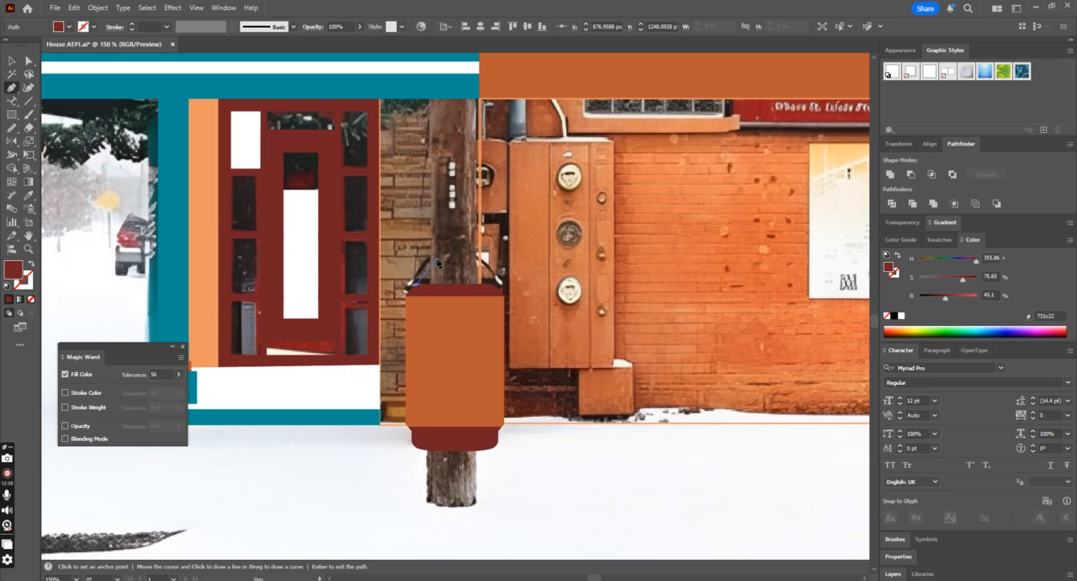
pyautogui.click(471, 260)
pyautogui.click(478, 261)
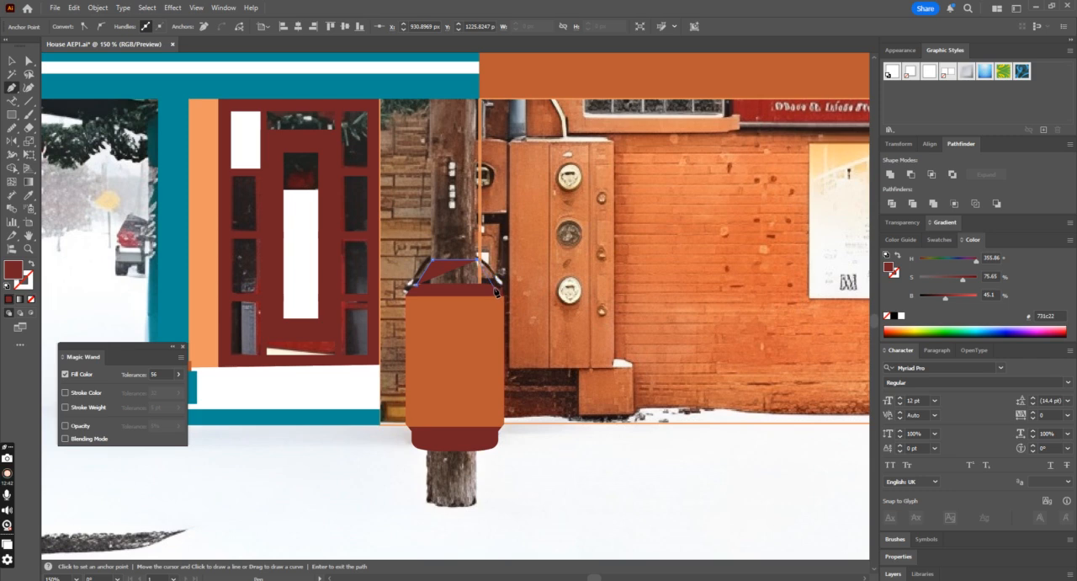
pyautogui.click(495, 287)
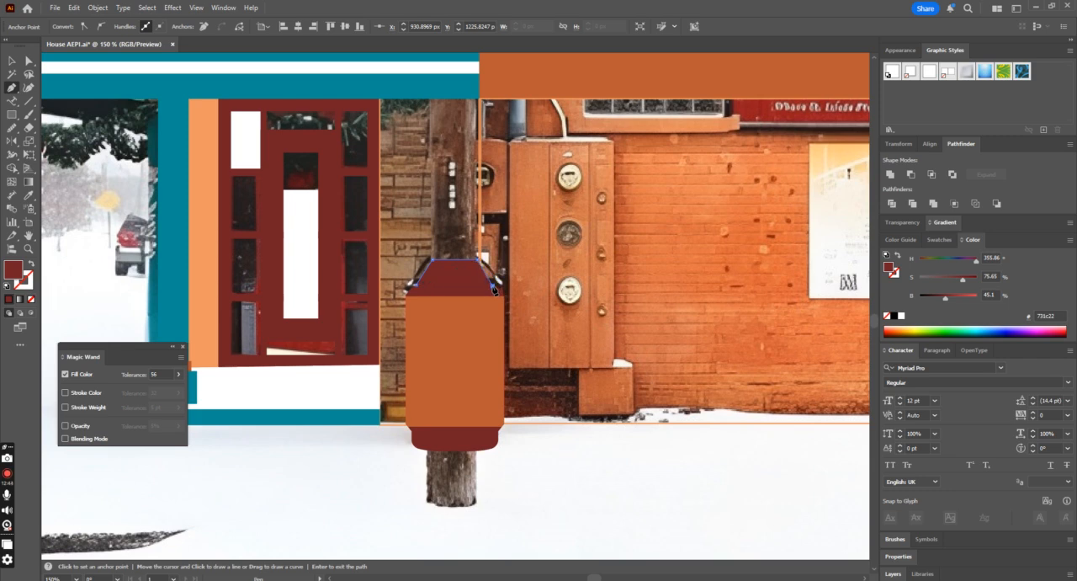
pyautogui.click(30, 263)
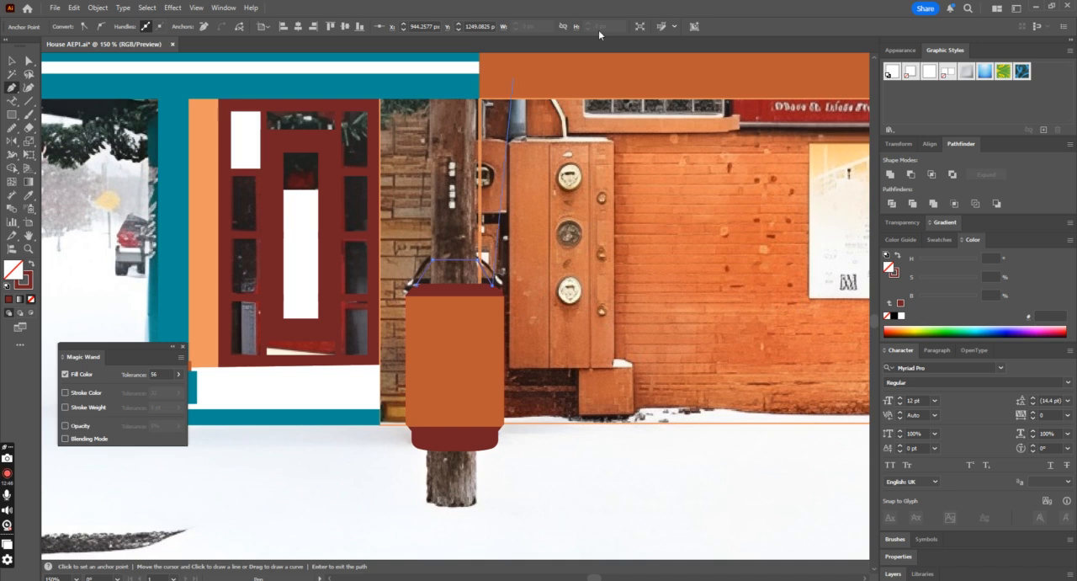
# Step: Round the two upper corners of the handle path into a smooth arch
pyautogui.click(28, 61)
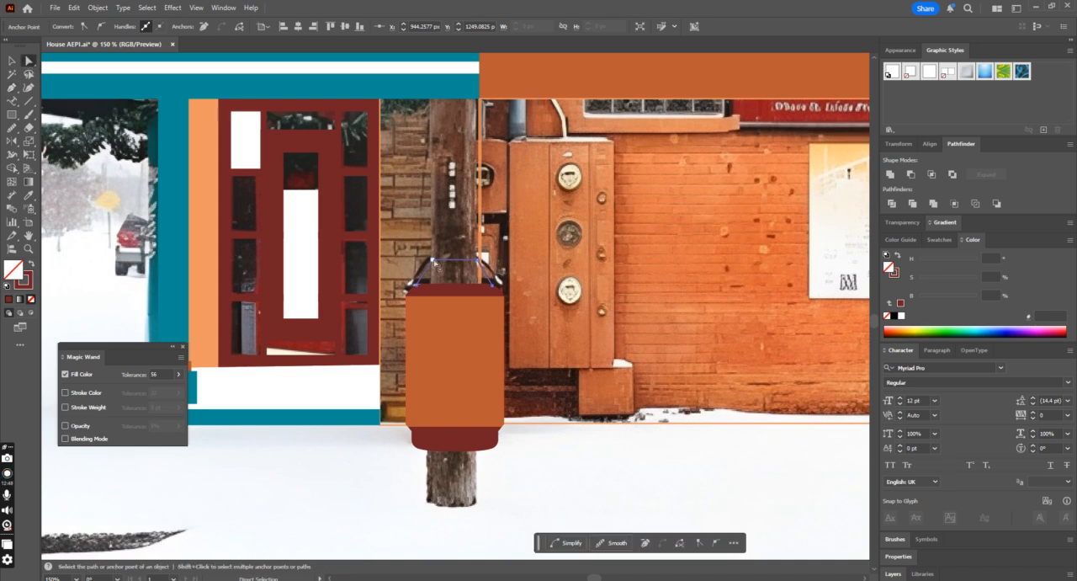
pyautogui.click(433, 262)
pyautogui.keyDown('shift'); pyautogui.click(478, 260); pyautogui.keyUp('shift')
pyautogui.moveTo(472, 270); pyautogui.dragTo(462, 286)
pyautogui.press('v')
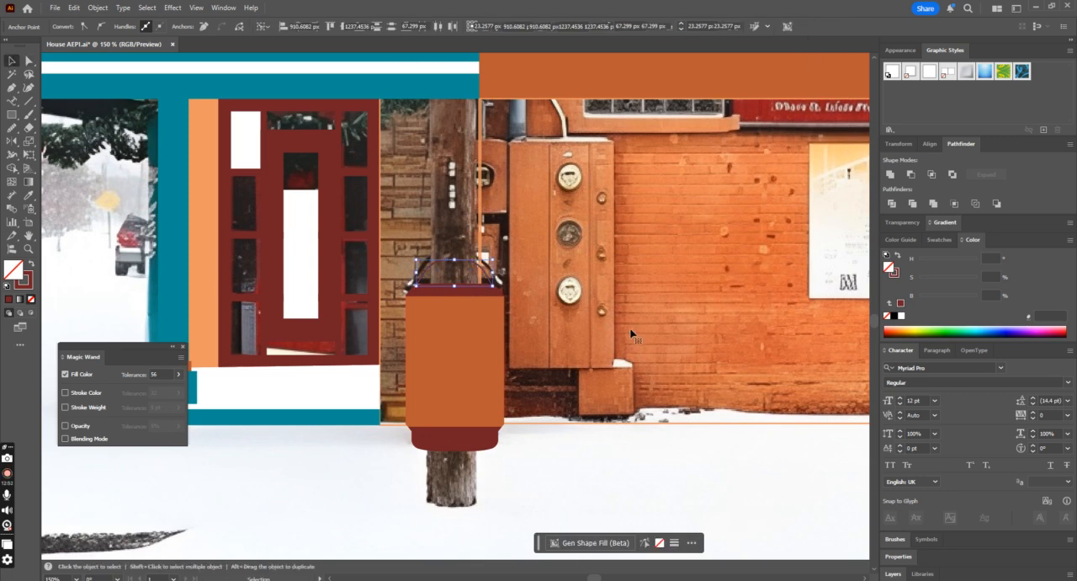
# Step: Set the handle's stroke weight to 4 pt and nudge it 1 px to the right and 3 px down
pyautogui.click(486, 278)
pyautogui.click(492, 284)
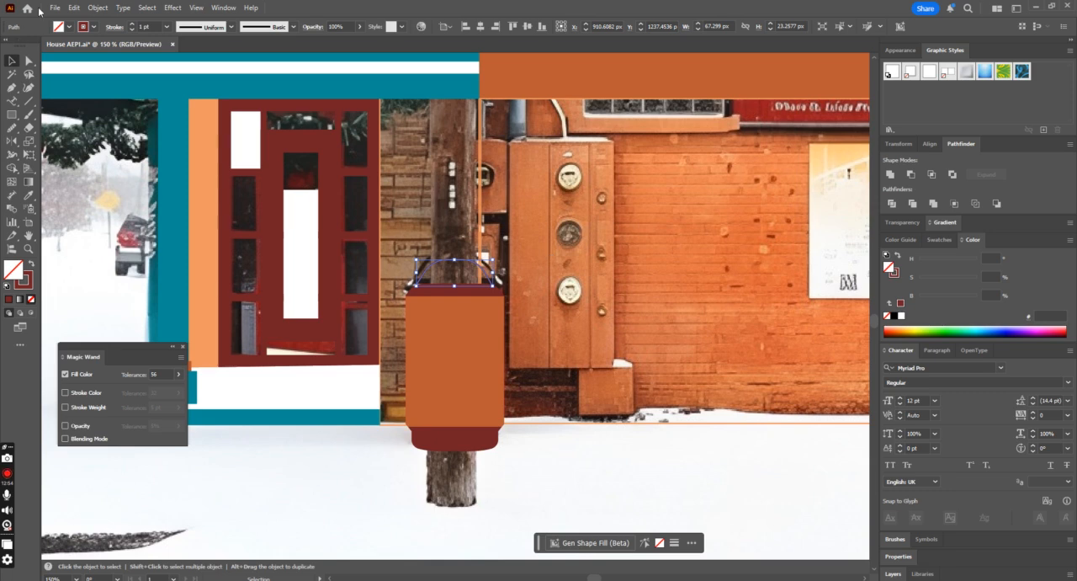
pyautogui.click(132, 24)
pyautogui.click(132, 23)
pyautogui.hotkey('ctrl', '+')
pyautogui.hotkey('ctrl', '+')
pyautogui.hotkey('ctrl', '+')
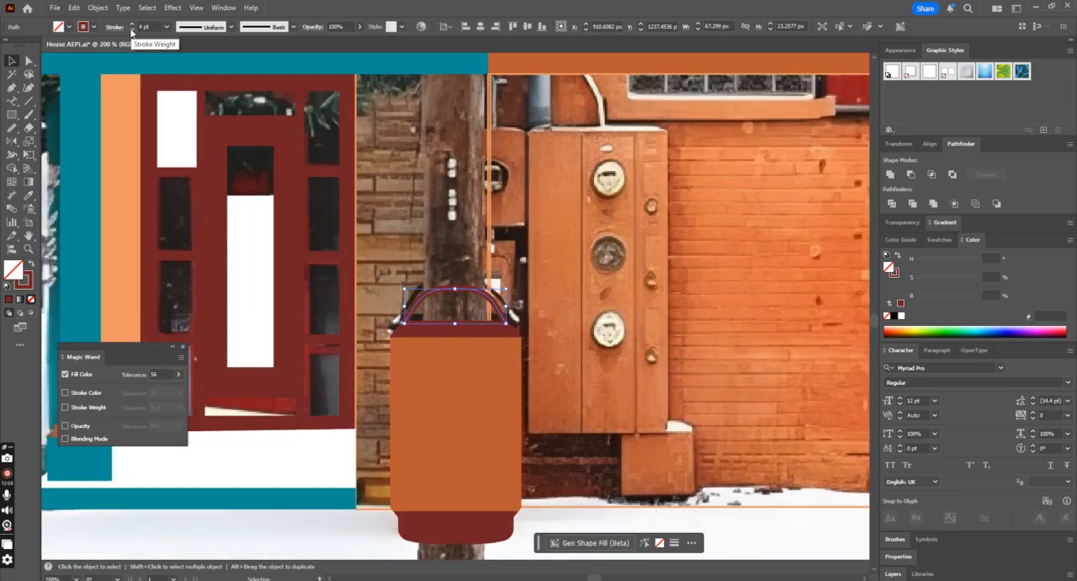
pyautogui.press('Right')
pyautogui.press('Down')
pyautogui.hotkey('ctrl', '-')
pyautogui.hotkey('ctrl', '-')
pyautogui.hotkey('ctrl', '-')
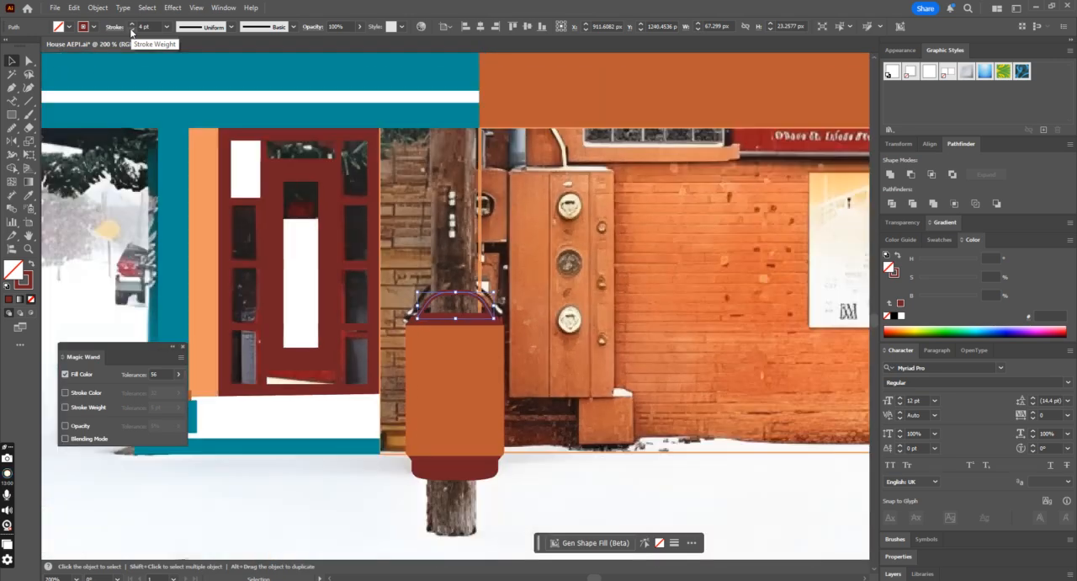
# Step: Expand the handle's stroke into a filled shape and deselect it
pyautogui.click(97, 11)
pyautogui.click(118, 167)
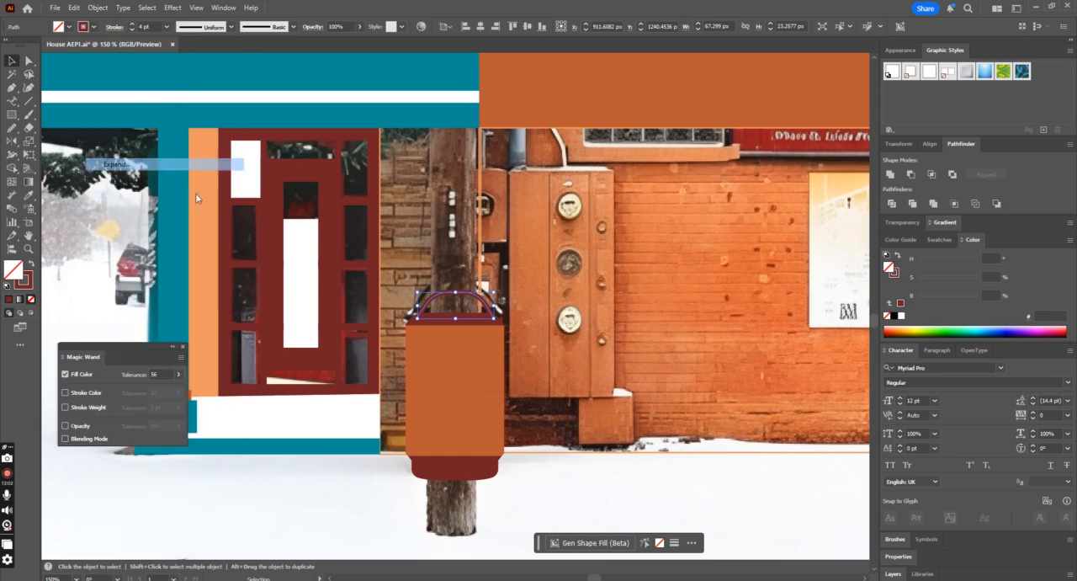
pyautogui.click(506, 359)
pyautogui.hotkey('ctrl', '-')
pyautogui.hotkey('ctrl', '-')
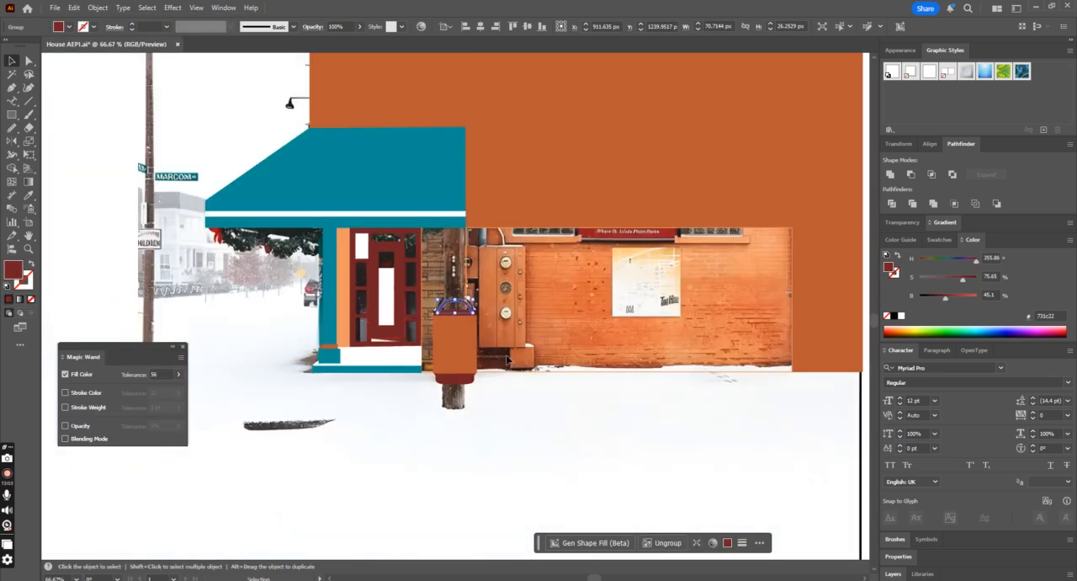
pyautogui.click(473, 435)
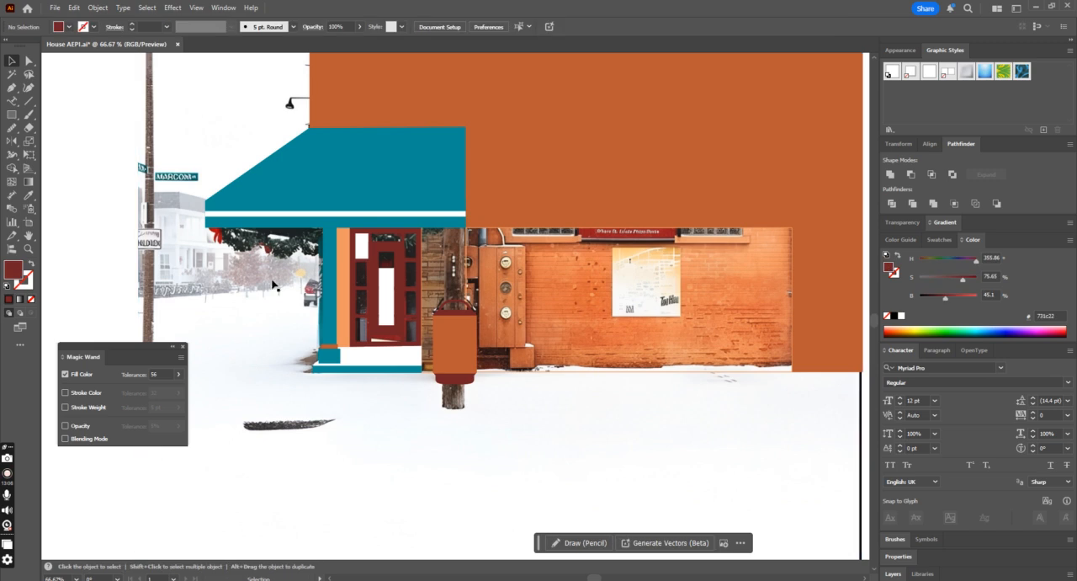
# Step: Group the bin's body, lid, base and handle, leaving the surrounding wall outlines out, and deselect the group
pyautogui.moveTo(495, 414); pyautogui.dragTo(441, 282)
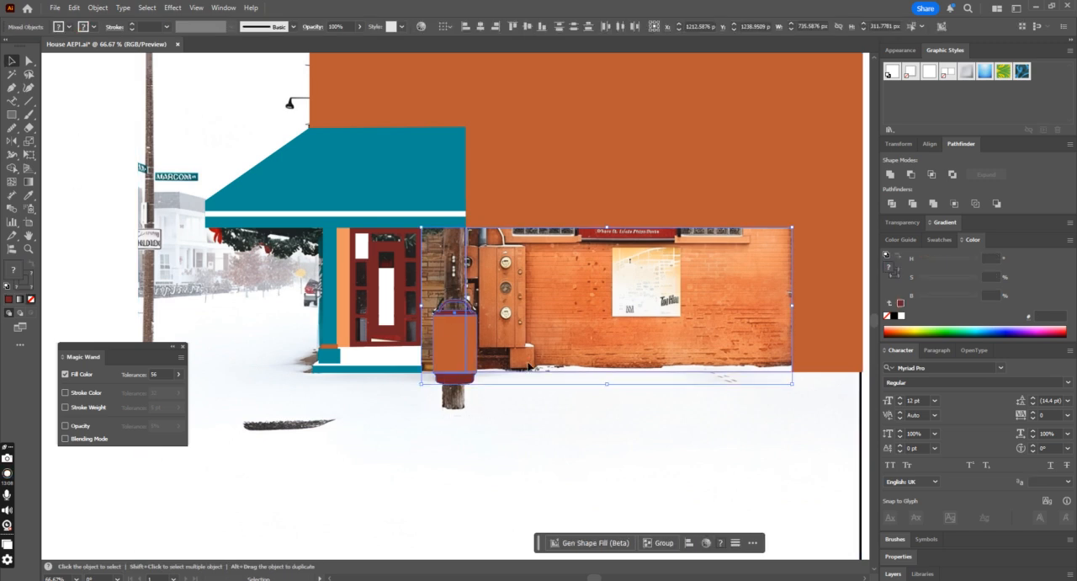
pyautogui.keyDown('shift'); pyautogui.click(522, 372); pyautogui.keyUp('shift')
pyautogui.keyDown('shift'); pyautogui.click(466, 277); pyautogui.keyUp('shift')
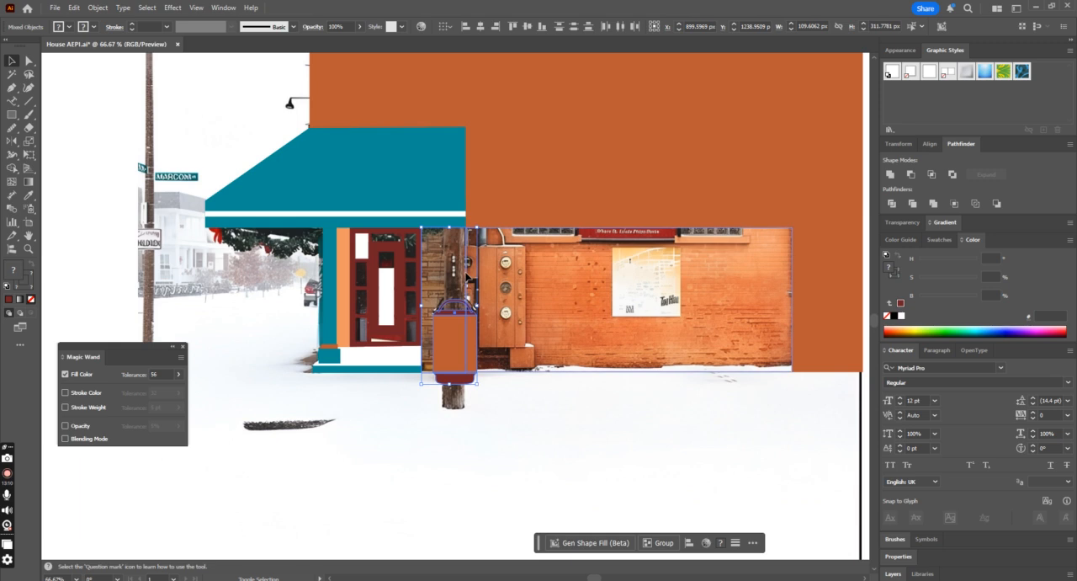
pyautogui.keyDown('shift'); pyautogui.click(468, 280); pyautogui.keyUp('shift')
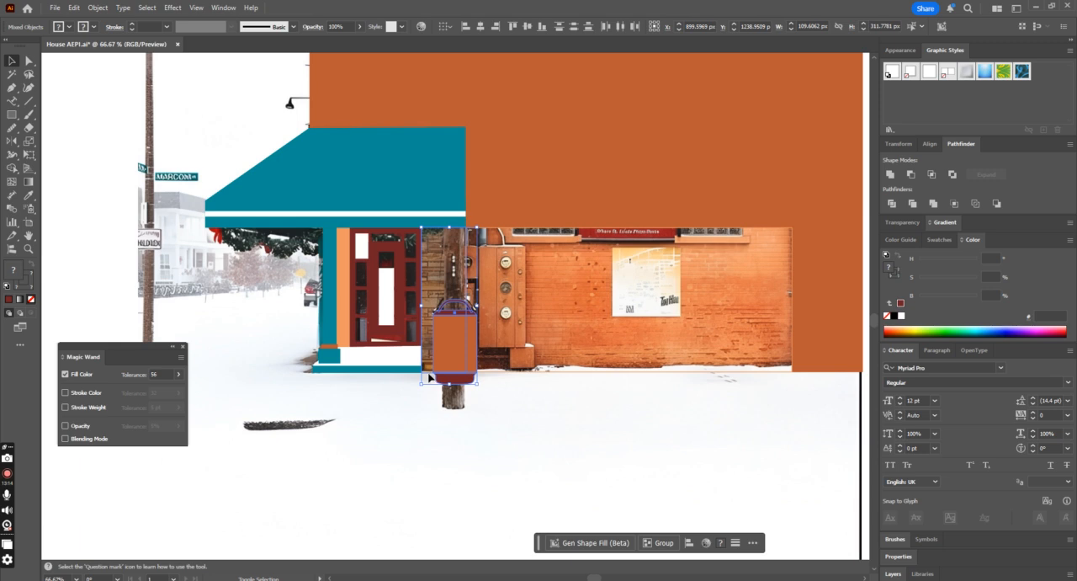
pyautogui.click(538, 399)
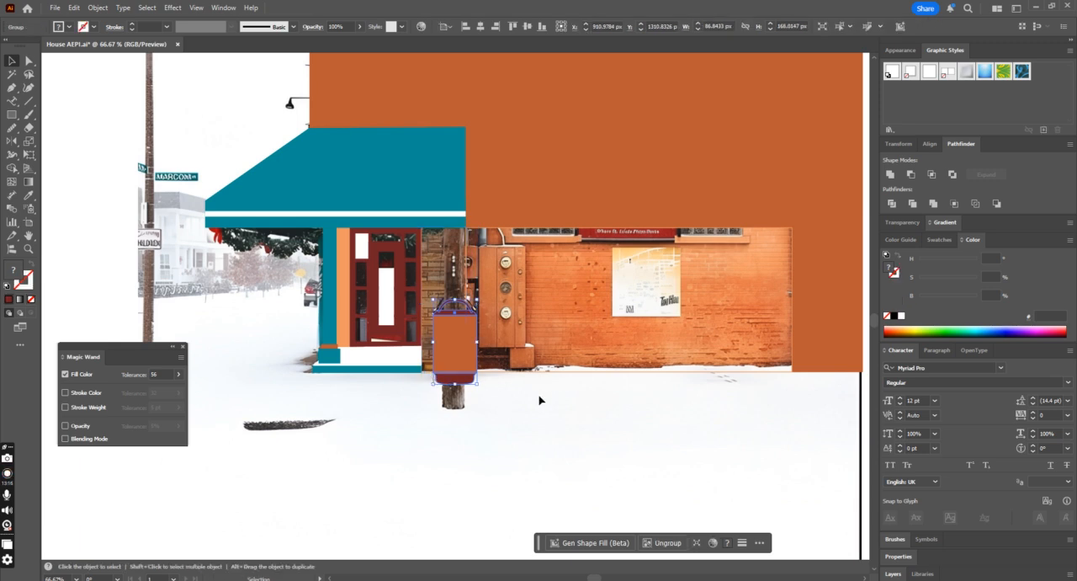
# Step: Draw a rectangle about 92 × 197 px over the meter cabinet and fill it with orange #d17544 sampled from the photo
pyautogui.hotkey('ctrl', '-')
pyautogui.hotkey('ctrl', '1')
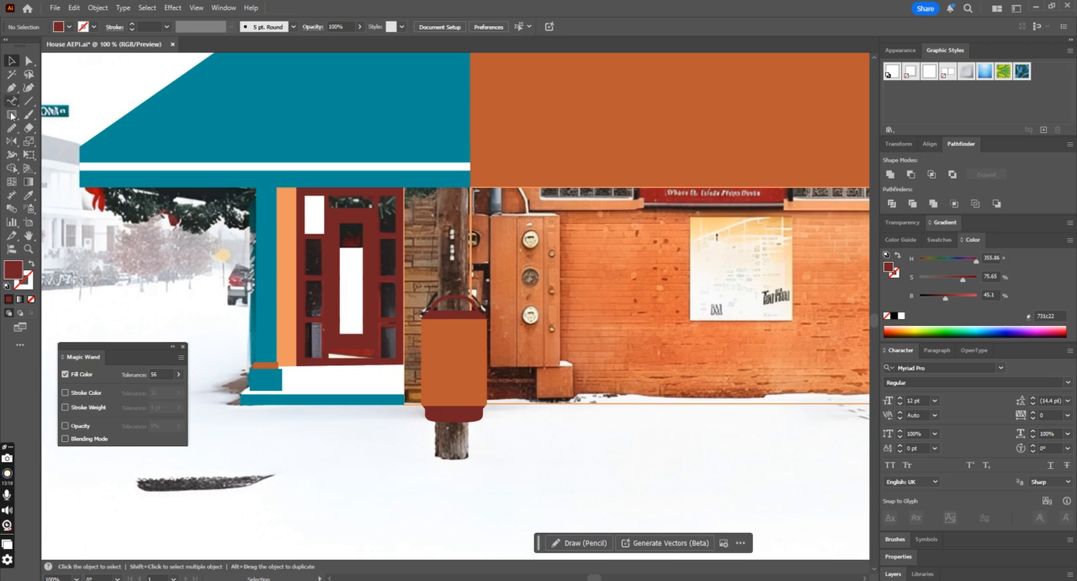
pyautogui.click(11, 117)
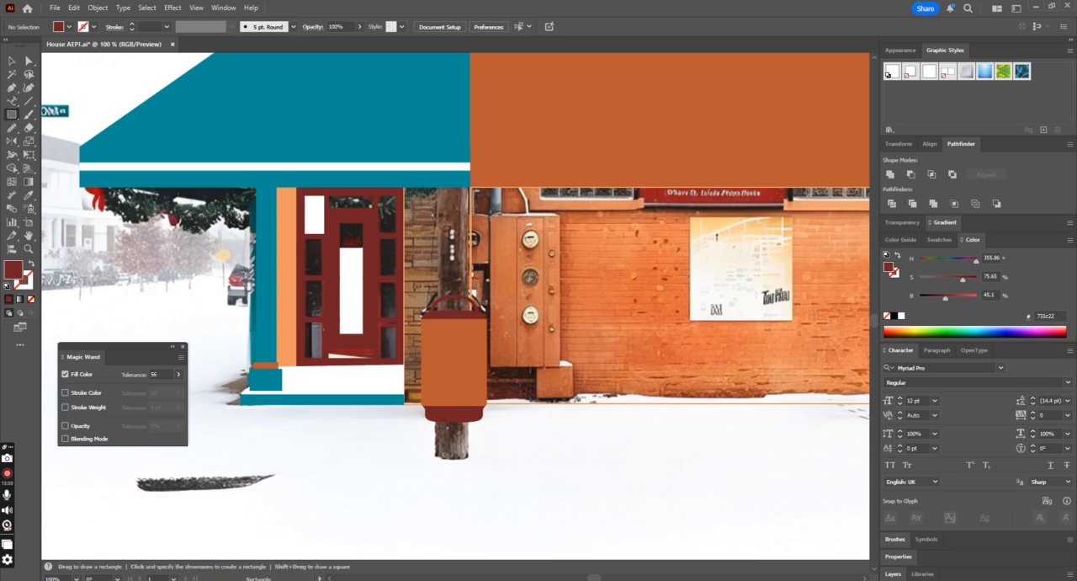
pyautogui.moveTo(491, 218); pyautogui.dragTo(560, 365)
pyautogui.click(31, 263)
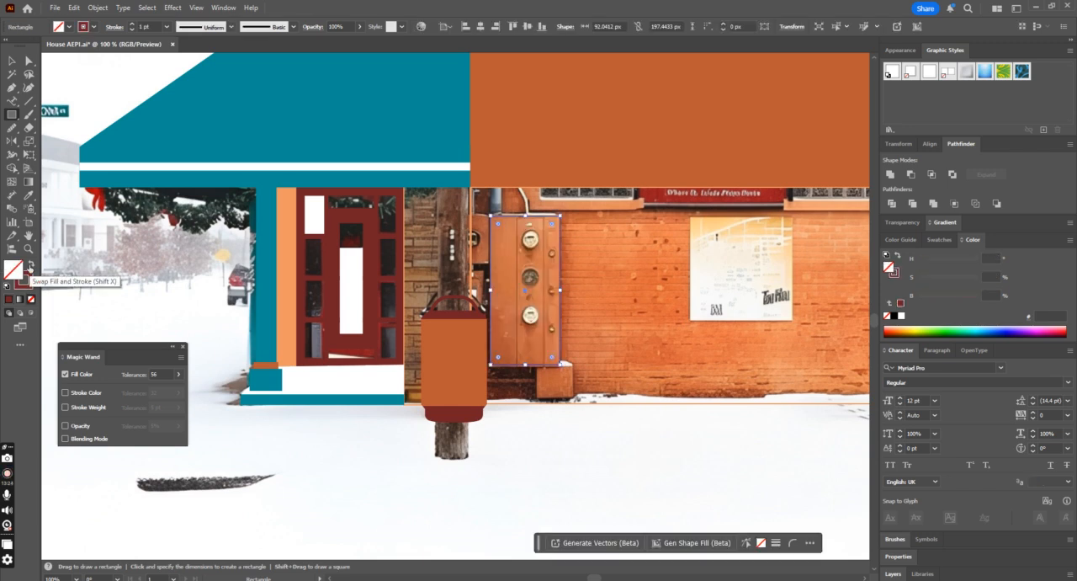
pyautogui.click(29, 195)
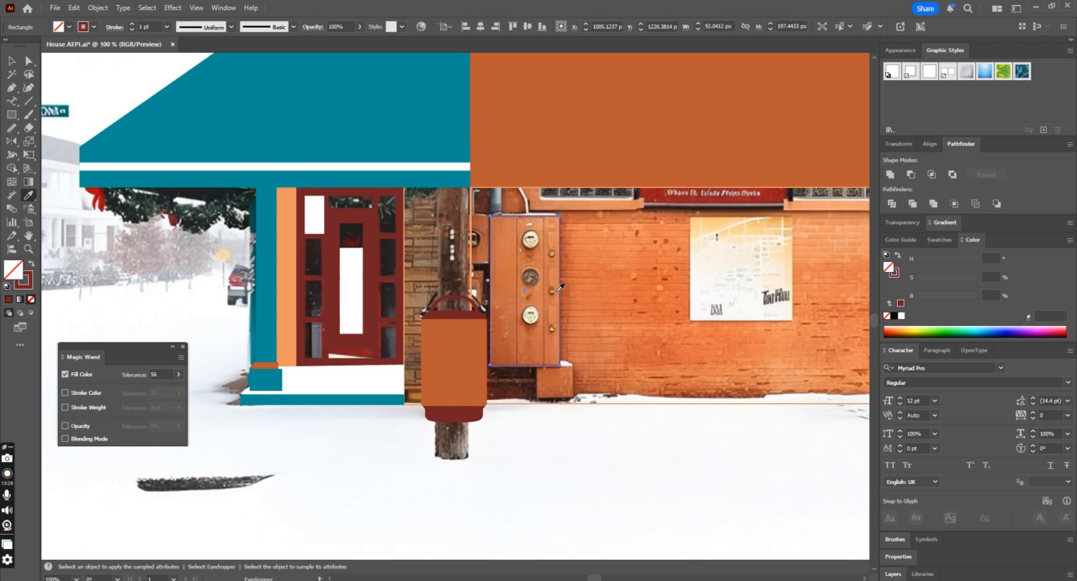
pyautogui.click(507, 268)
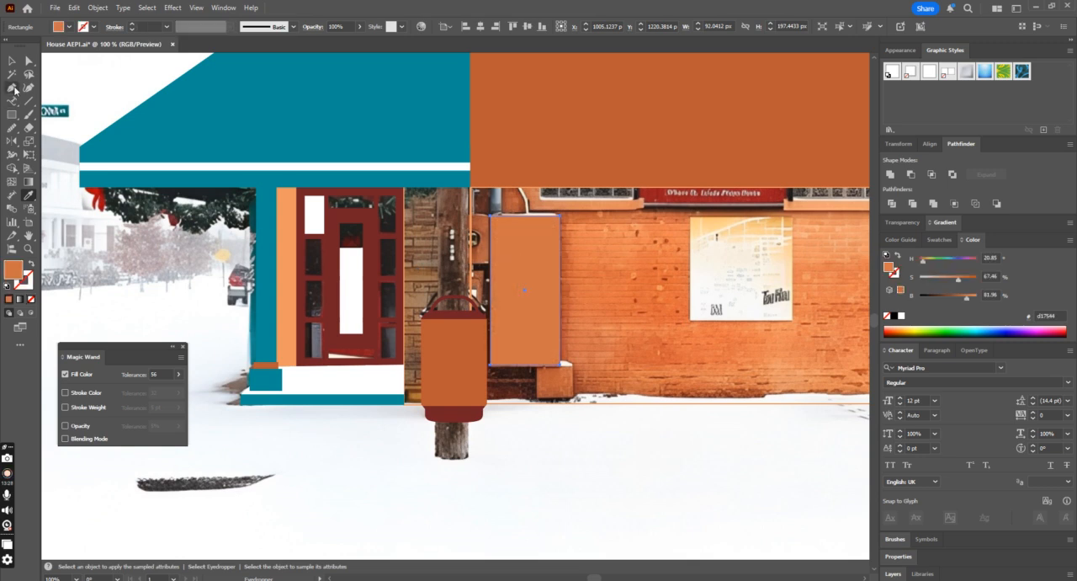
# Step: Create an offset path of 2.16 px with mitre joins around the cabinet rectangle
pyautogui.click(11, 60)
pyautogui.click(30, 263)
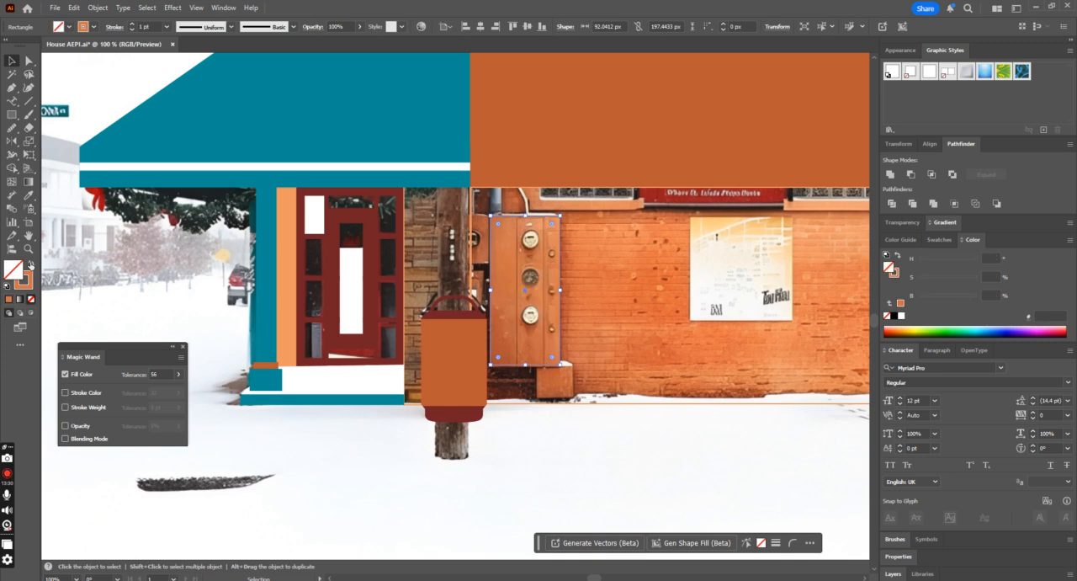
pyautogui.click(29, 264)
pyautogui.click(98, 9)
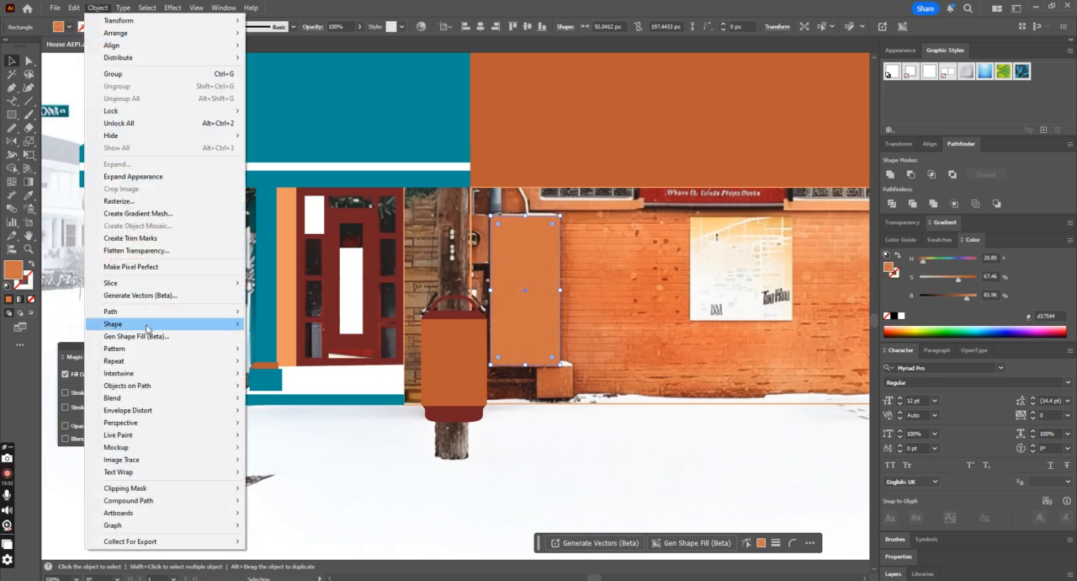
pyautogui.moveTo(165, 310)
pyautogui.click(318, 353)
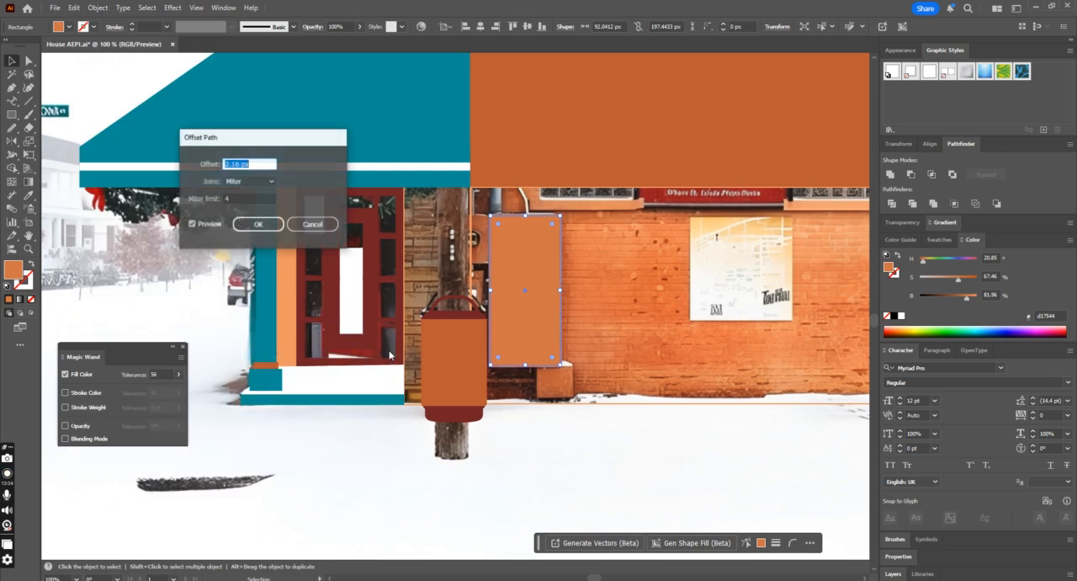
pyautogui.click(260, 224)
# Step: Fill the cabinet's offset rectangle with the door's dark red and deselect it
pyautogui.click(29, 195)
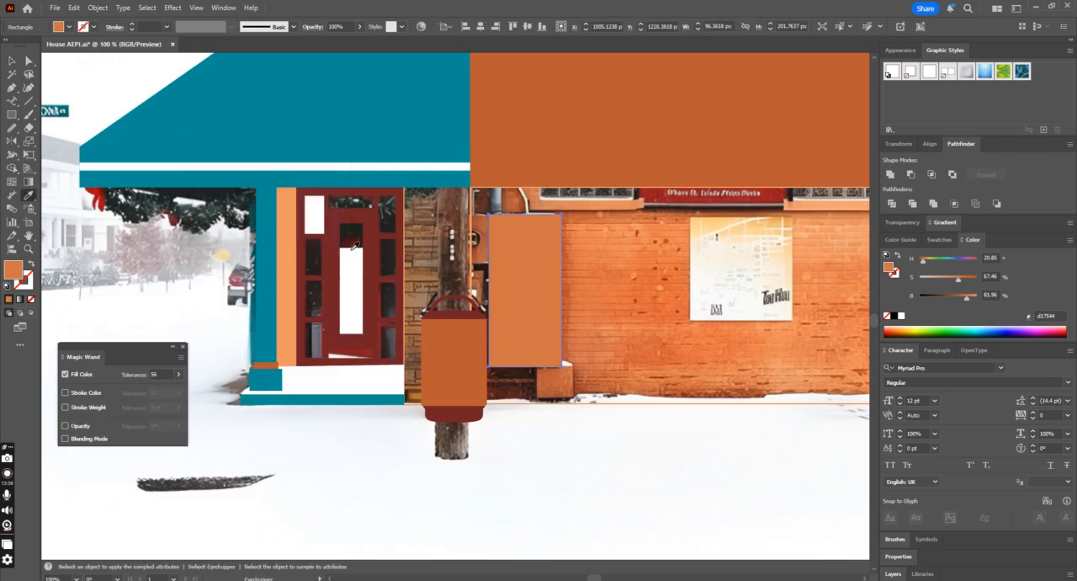
pyautogui.click(376, 246)
pyautogui.click(12, 61)
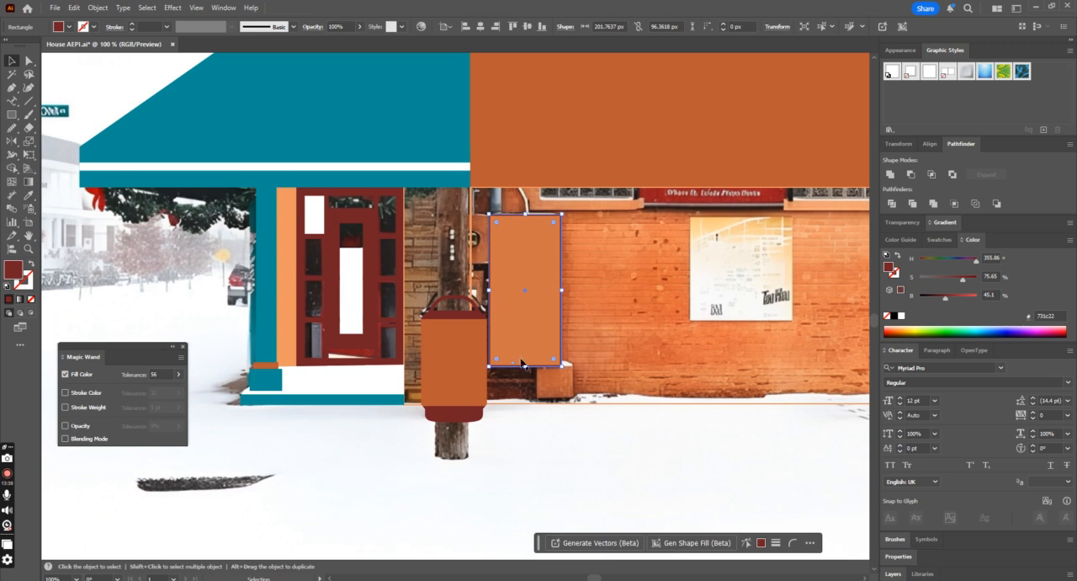
pyautogui.click(554, 393)
pyautogui.click(560, 250)
# Step: Try turning the lower brick wall's light orange outline into a solid fill
pyautogui.click(625, 402)
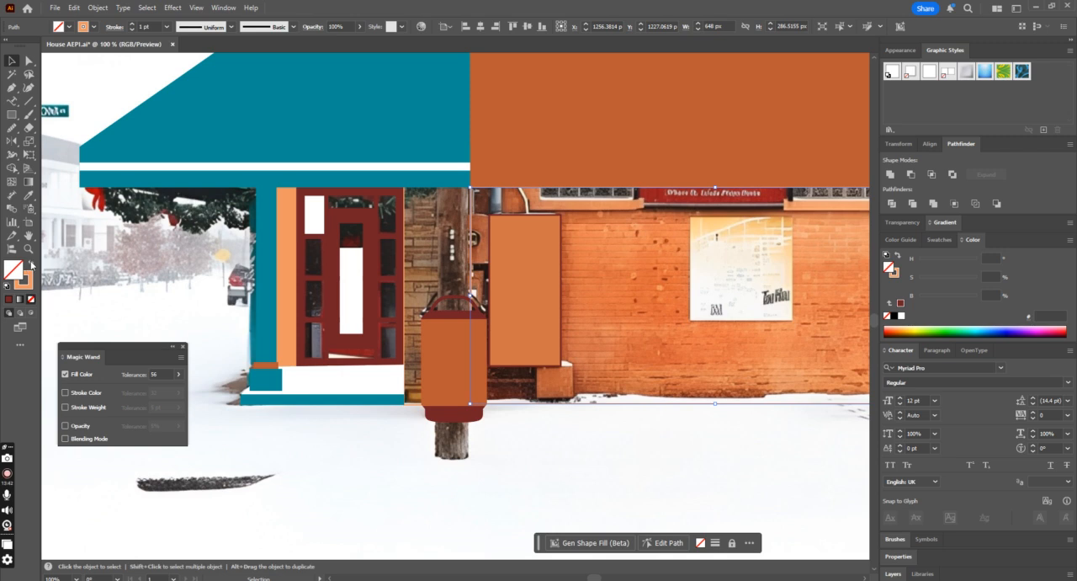
pyautogui.click(31, 264)
pyautogui.hotkey('ctrl', '-')
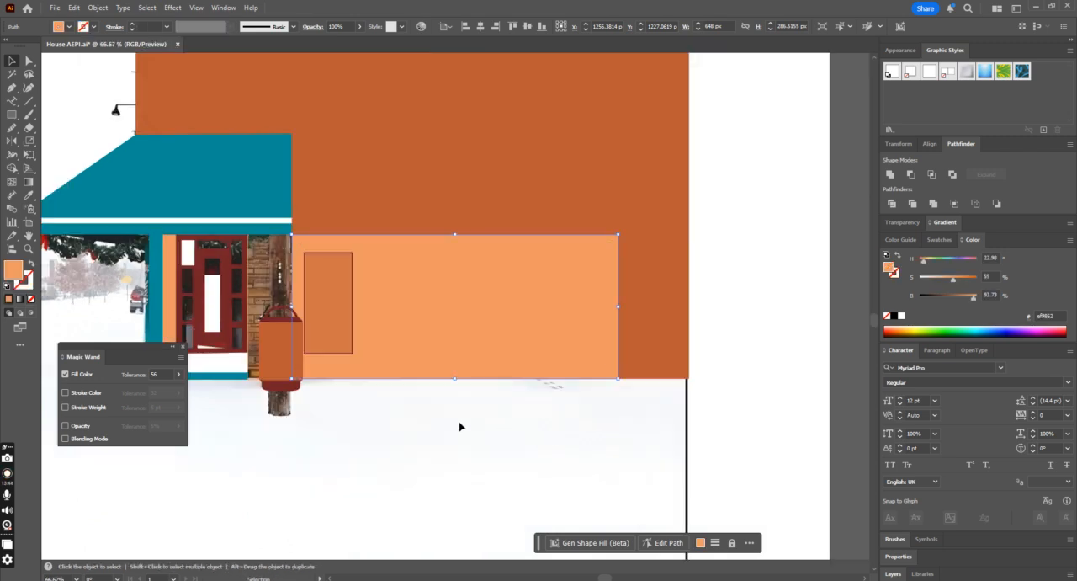
# Step: Try recolouring the cabinet's front rectangle with the darker orange #bc5930 against the filled wall
pyautogui.click(332, 316)
pyautogui.press('i')
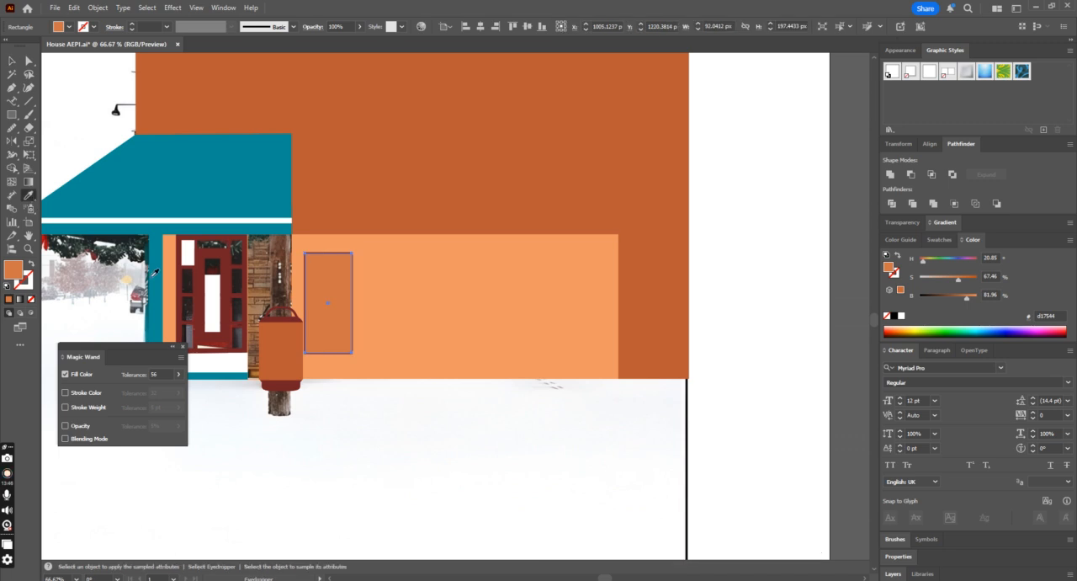
pyautogui.click(294, 360)
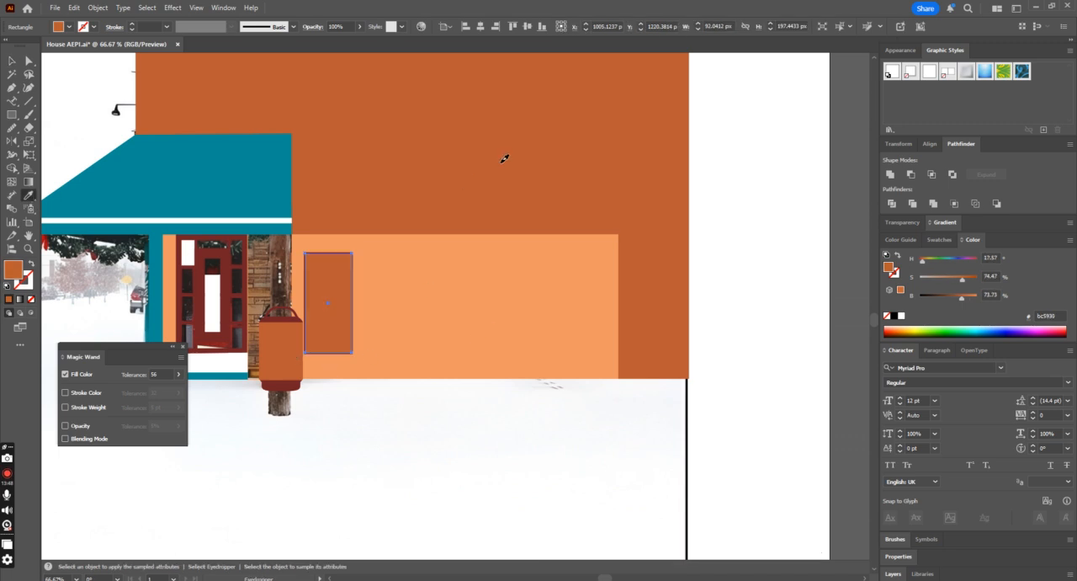
pyautogui.press('v')
pyautogui.click(535, 306)
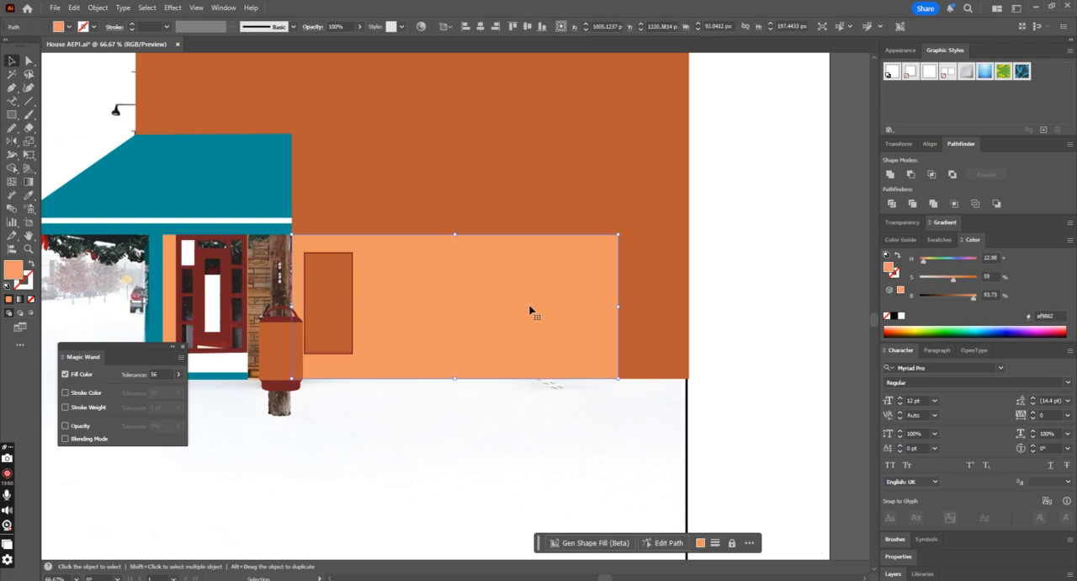
# Step: Undo the cabinet recolouring, the lower wall's fill and the offset rectangle's dark red fill
pyautogui.hotkey('ctrl', 'z')
pyautogui.hotkey('ctrl', 'z')
pyautogui.hotkey('ctrl', 'z')
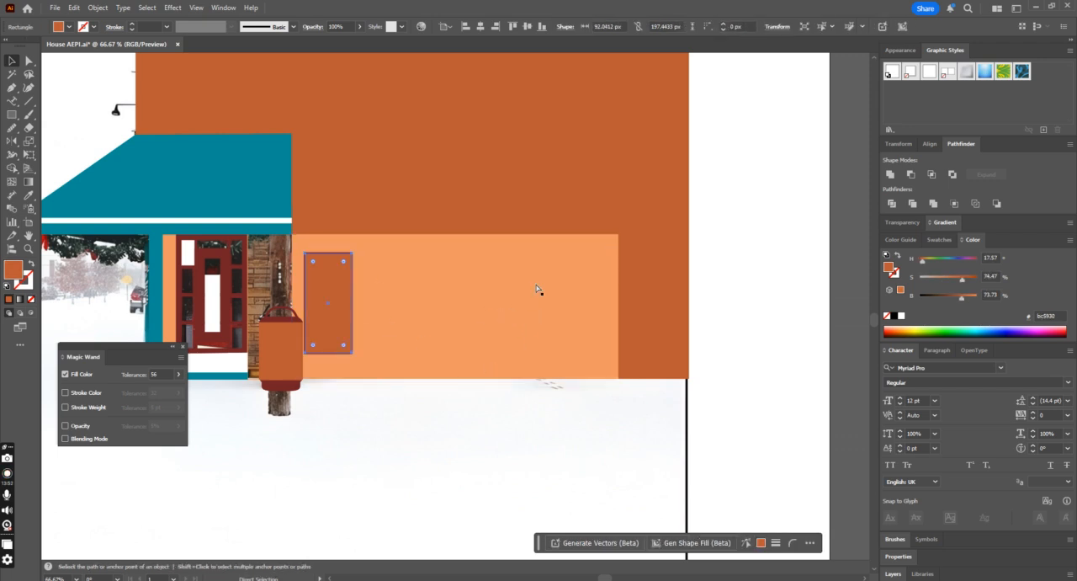
pyautogui.hotkey('ctrl', '=')
pyautogui.hotkey('ctrl', '=')
pyautogui.hotkey('ctrl', '=')
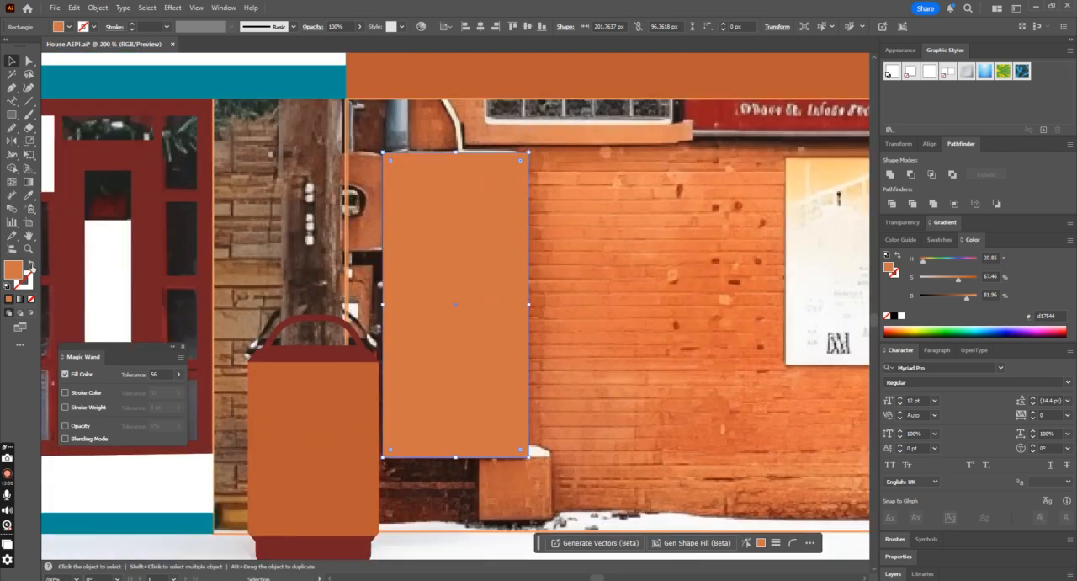
pyautogui.hotkey('ctrl', '-')
pyautogui.hotkey('ctrl', '-')
pyautogui.hotkey('ctrl', '-')
pyautogui.hotkey('ctrl', '-')
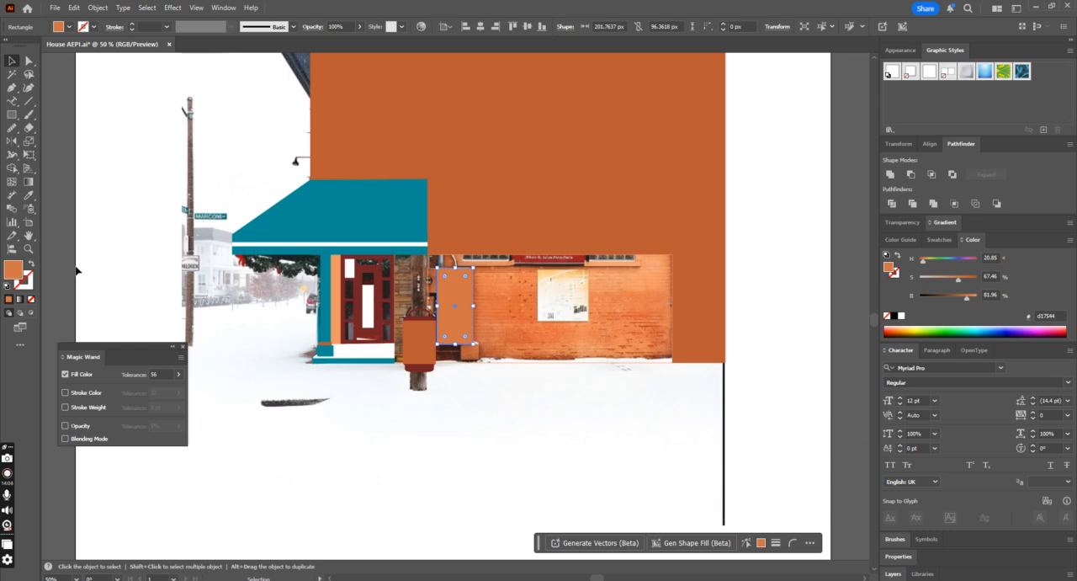
pyautogui.hotkey('ctrl', '+')
pyautogui.hotkey('ctrl', '+')
pyautogui.hotkey('ctrl', '+')
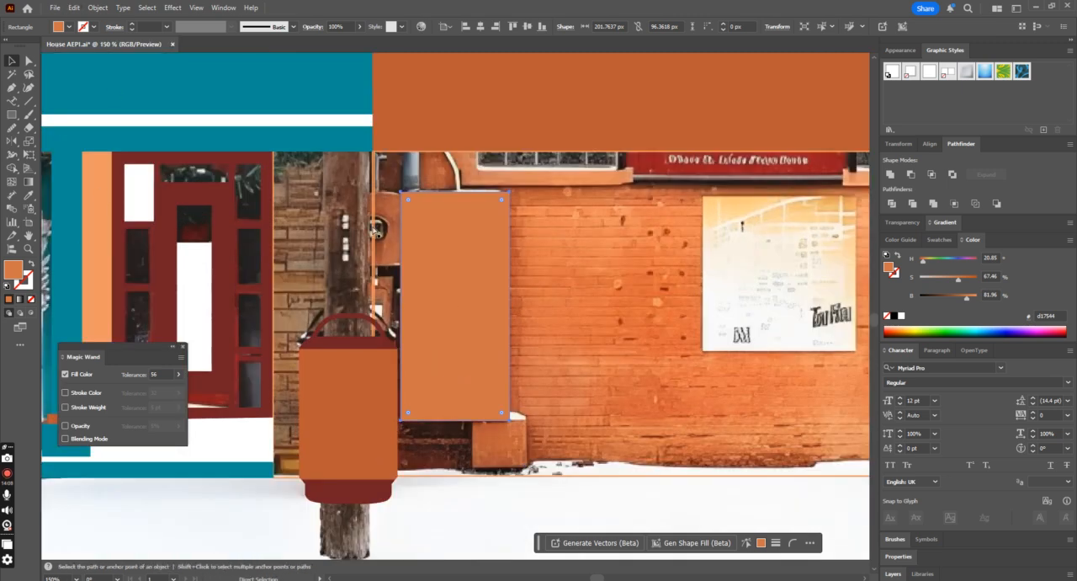
pyautogui.hotkey('shift', 'x')
pyautogui.hotkey('shift', 'x')
# Step: Fill the cabinet's offset rectangle with dark red #731c22 sampled from the door frame
pyautogui.click(29, 196)
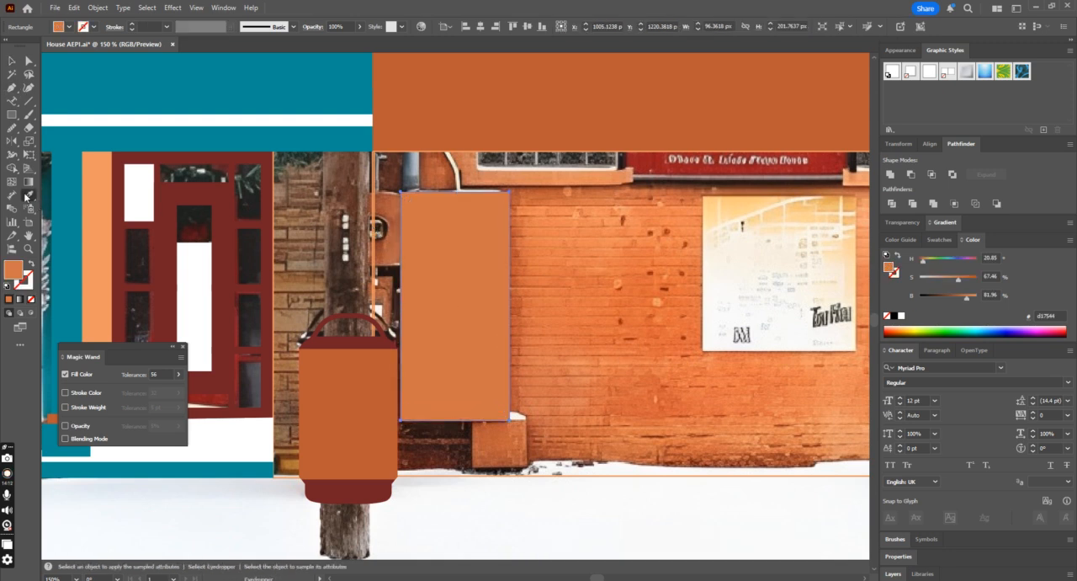
pyautogui.click(218, 219)
pyautogui.click(12, 62)
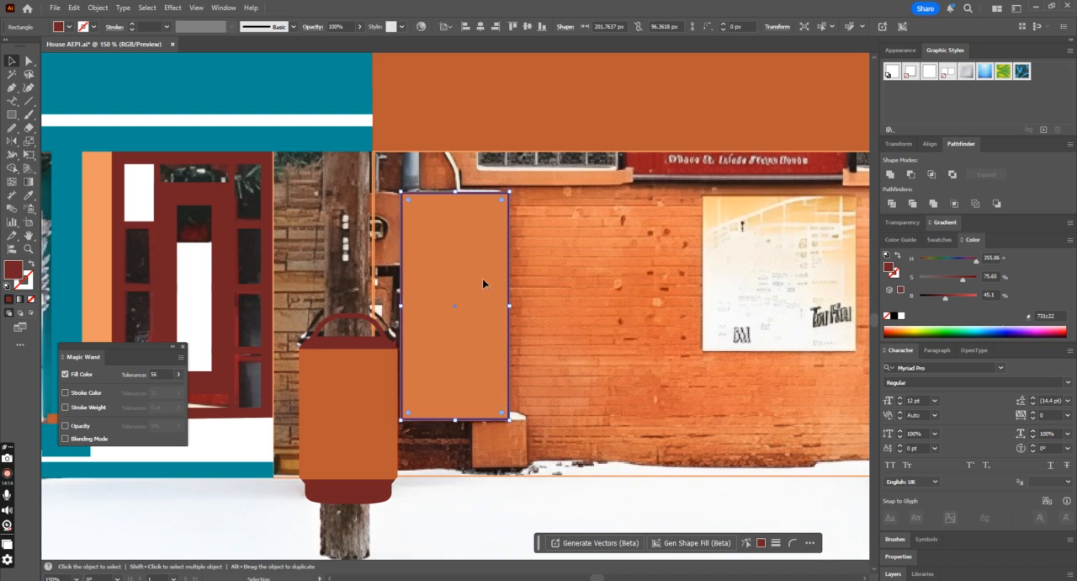
# Step: Fill the cabinet's front rectangle with the bin's orange #bc5930 and deselect it
pyautogui.click(484, 281)
pyautogui.click(29, 195)
pyautogui.click(364, 373)
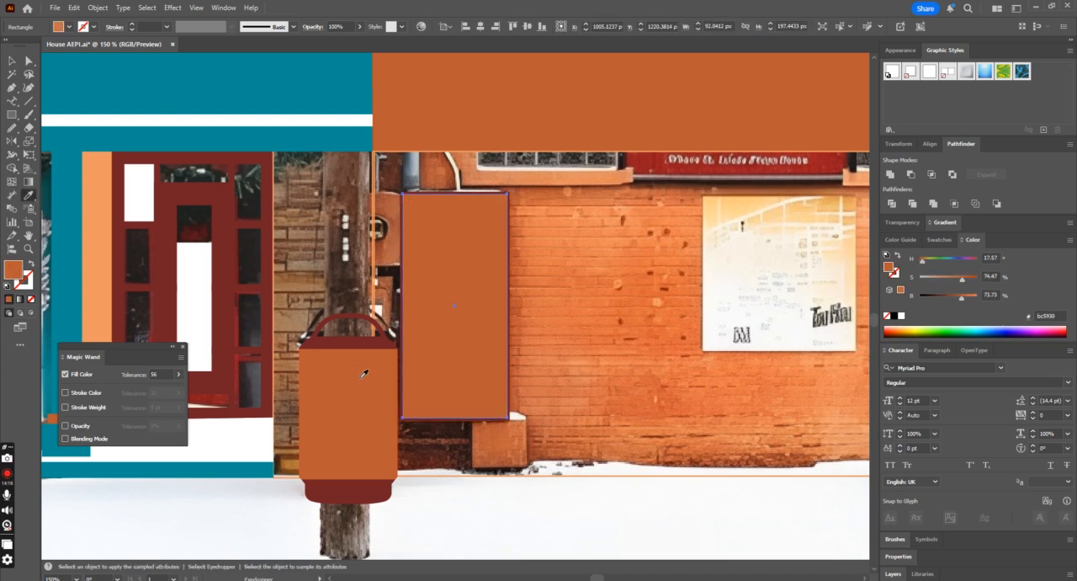
pyautogui.click(11, 61)
pyautogui.scroll(-2, 424, 397)
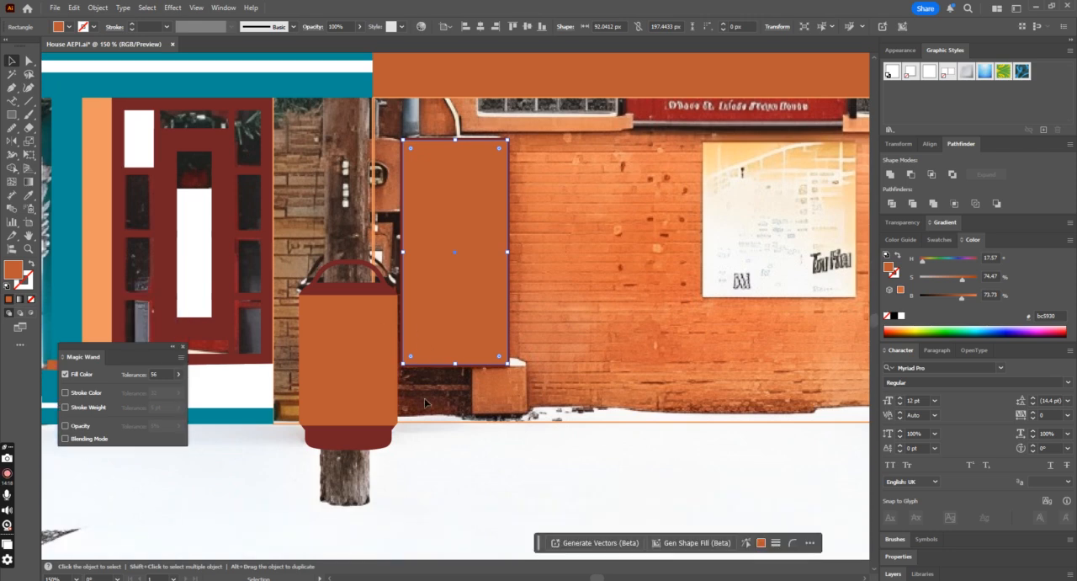
pyautogui.click(460, 466)
pyautogui.hotkey('ctrl', '-')
pyautogui.click(502, 348)
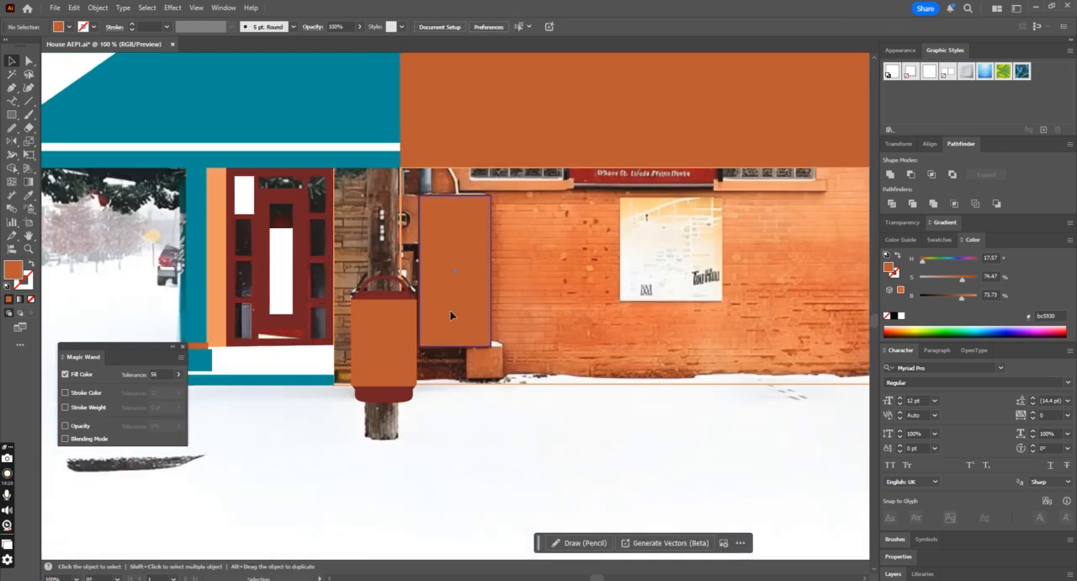
# Step: Swap fill and stroke on both cabinet rectangles, making them outlines that expose the photo beneath
pyautogui.hotkey('ctrl', '+')
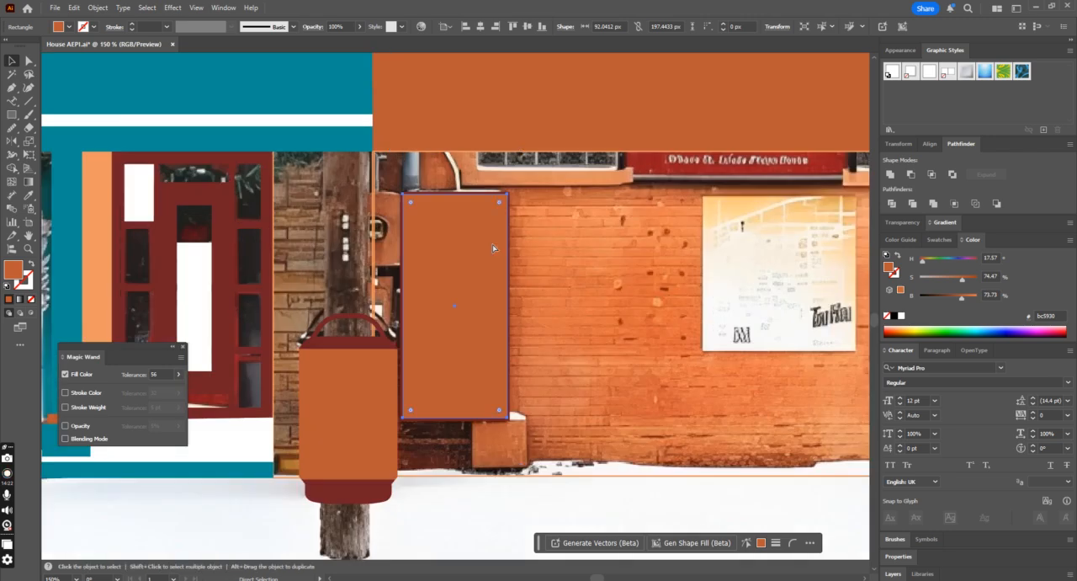
pyautogui.click(491, 193)
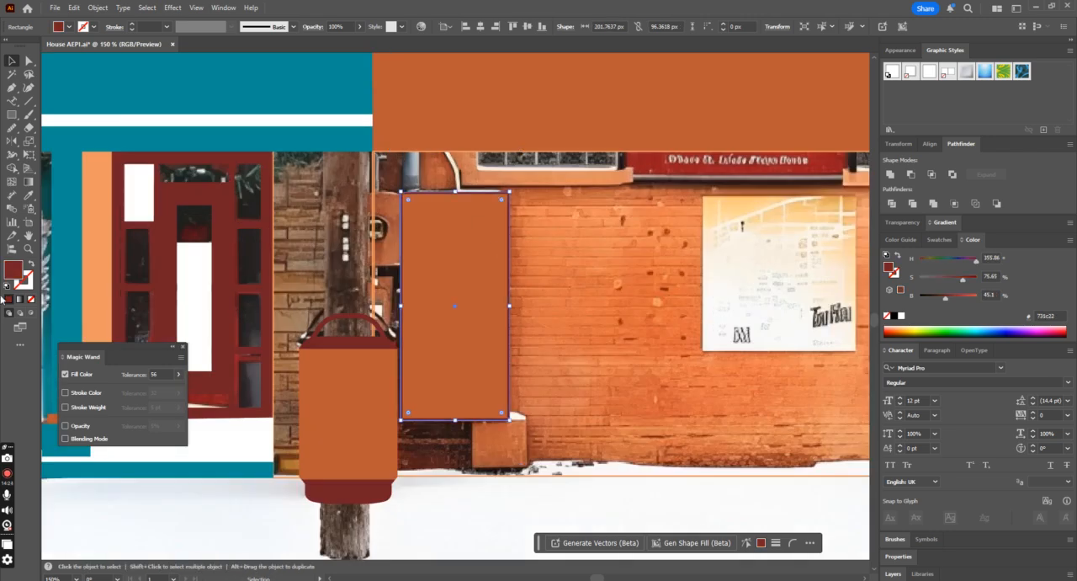
pyautogui.click(32, 266)
pyautogui.click(484, 319)
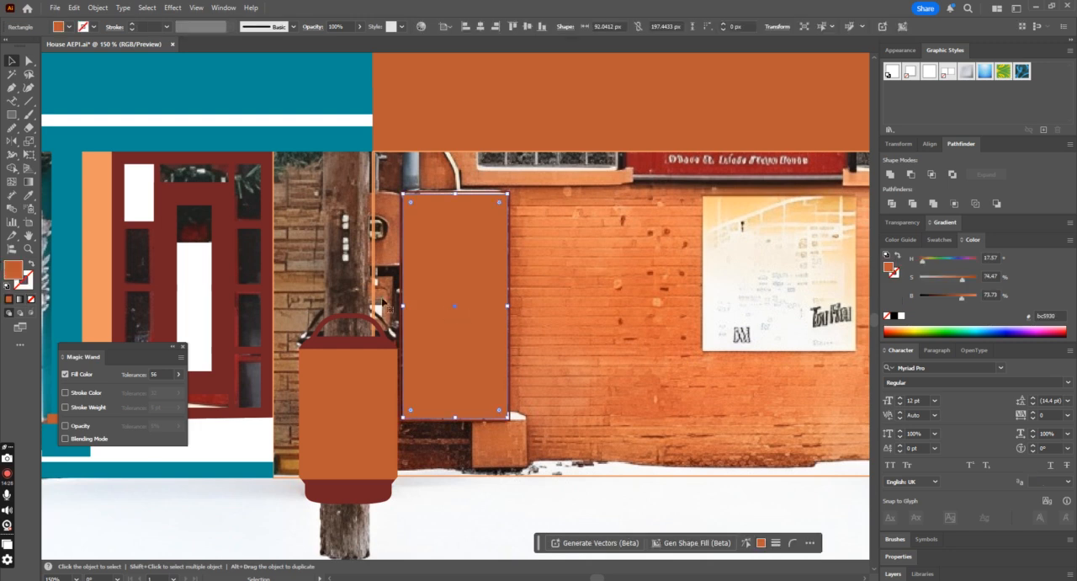
pyautogui.click(31, 265)
# Step: Draw a vertical strip about 3.3 × 215 px along the cabinet's seam beside the round meters and fill it with the door's dark red
pyautogui.click(12, 114)
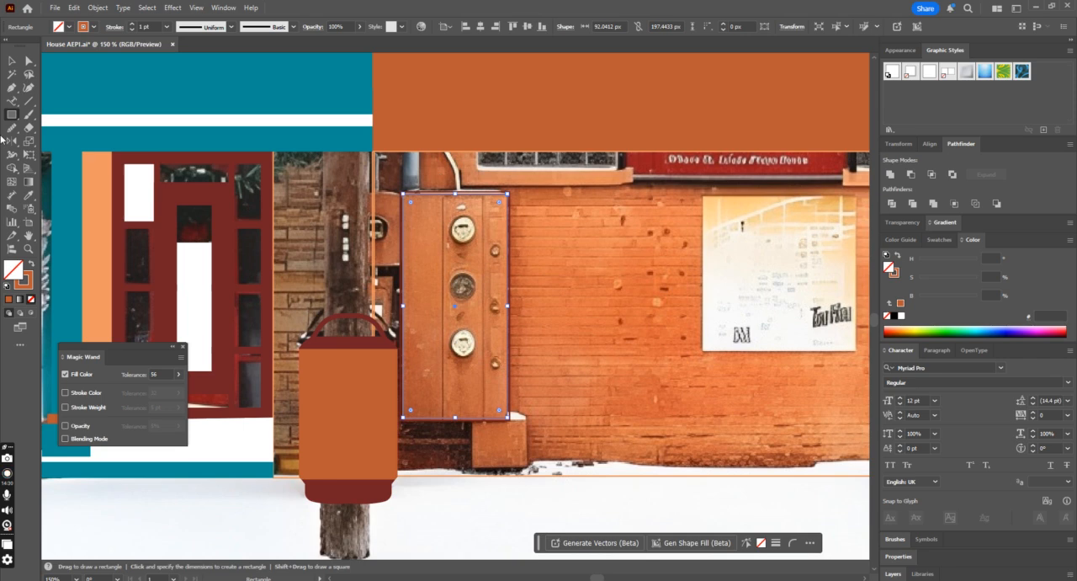
pyautogui.hotkey('ctrl', '+')
pyautogui.moveTo(437, 144); pyautogui.dragTo(441, 469)
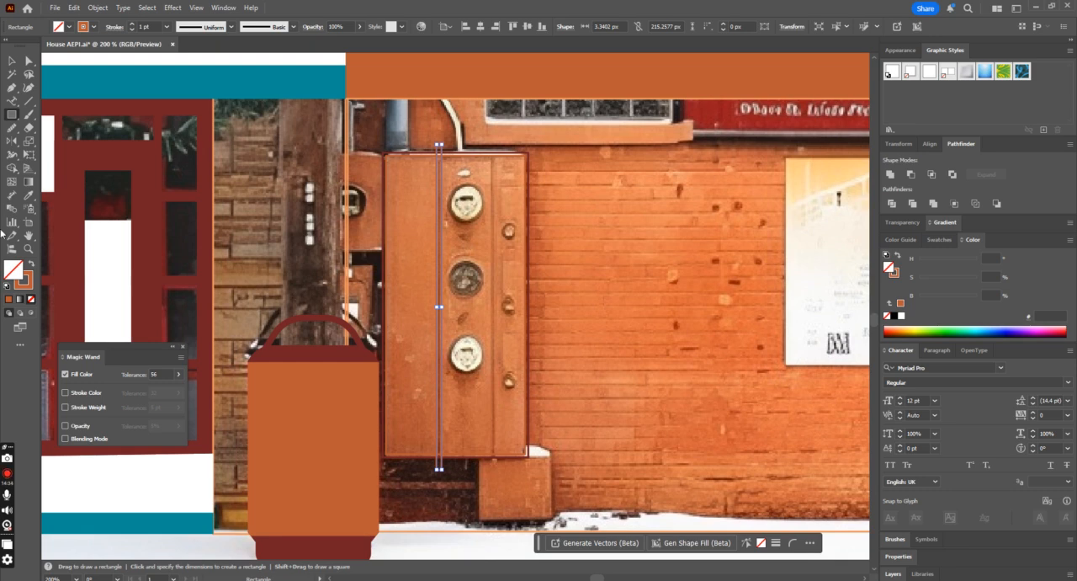
pyautogui.click(29, 195)
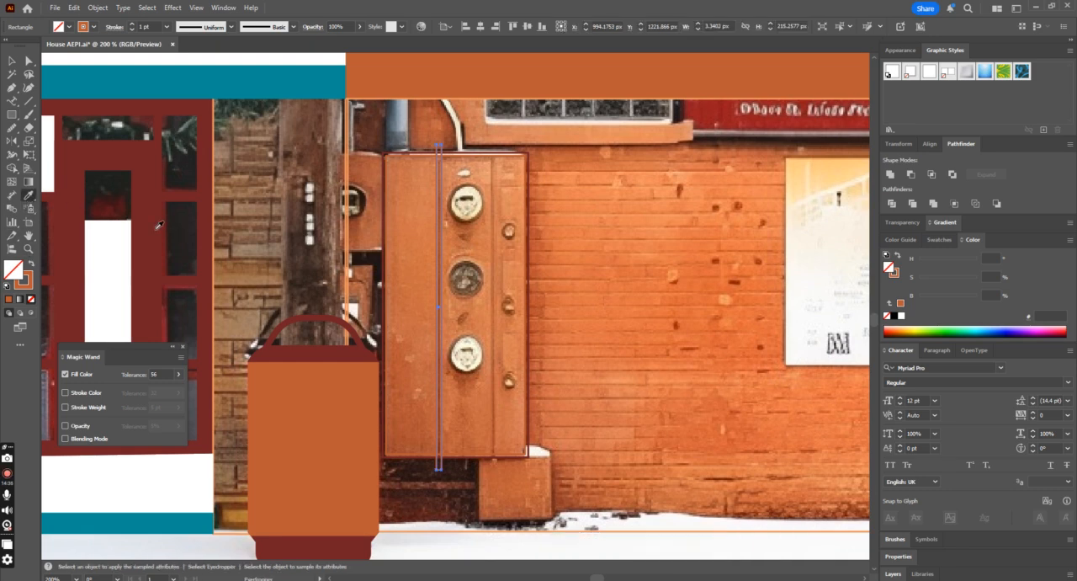
pyautogui.click(158, 225)
# Step: Duplicate the dark red strip horizontally onto the cabinet's second seam, between the round meters and the small knobs
pyautogui.click(11, 62)
pyautogui.click(487, 183)
pyautogui.moveTo(442, 212); pyautogui.dragTo(496, 212)
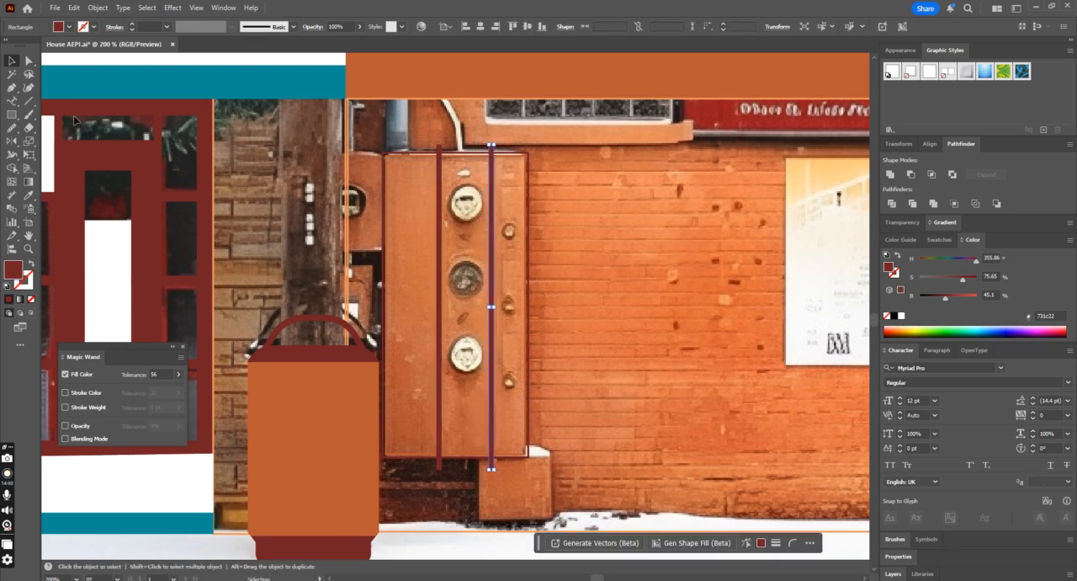
# Step: Draw a circle about 22.6 px wide over the cabinet's top round meter and fill it with the door's white
pyautogui.moveTo(12, 113); pyautogui.dragTo(53, 142)
pyautogui.moveTo(449, 188); pyautogui.dragTo(484, 222)
pyautogui.click(27, 195)
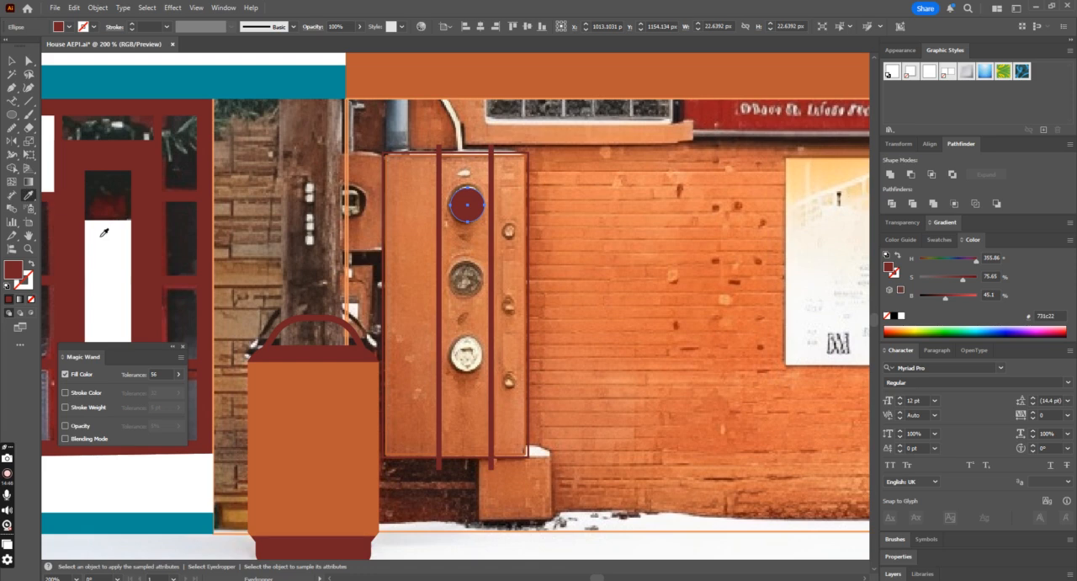
pyautogui.click(102, 232)
# Step: Duplicate the white circle onto the bottom and middle meters and fill the middle copy with the door's dark red
pyautogui.click(12, 60)
pyautogui.moveTo(476, 206); pyautogui.dragTo(477, 351)
pyautogui.moveTo(482, 206); pyautogui.dragTo(485, 284)
pyautogui.click(28, 195)
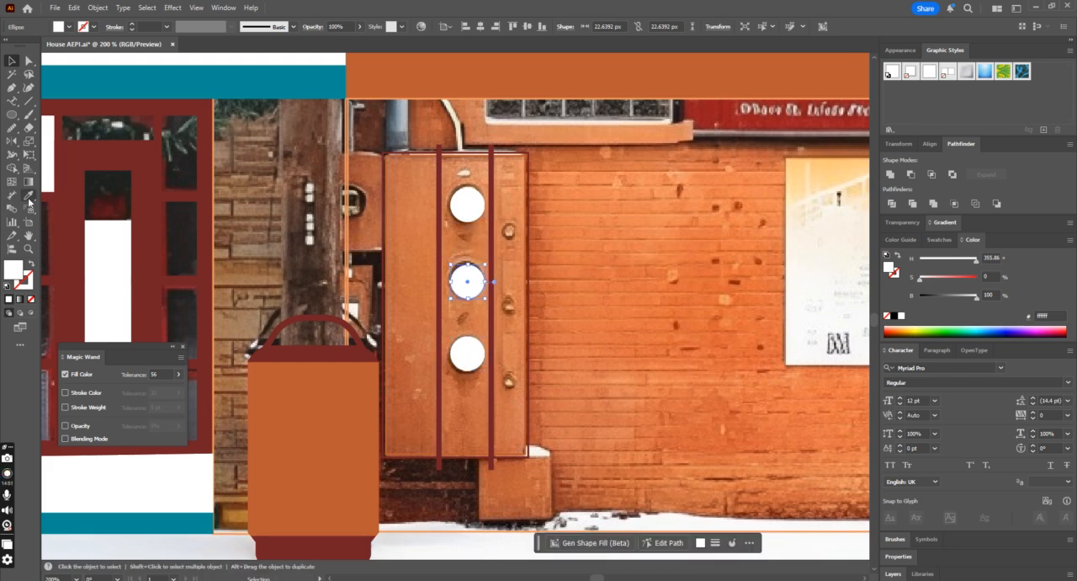
pyautogui.click(165, 162)
pyautogui.click(11, 62)
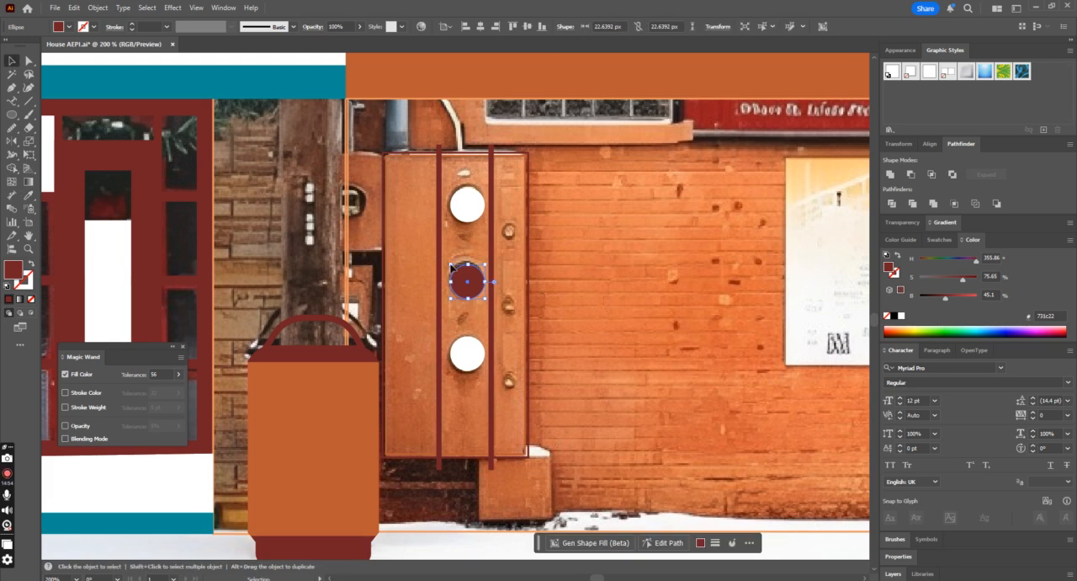
# Step: Copy the white circle onto the three small knobs, scaled down to about 9.6 px, evenly spaced vertically
pyautogui.moveTo(477, 359); pyautogui.dragTo(512, 306)
pyautogui.click(536, 230)
pyautogui.hotkey('ctrl', 'd')
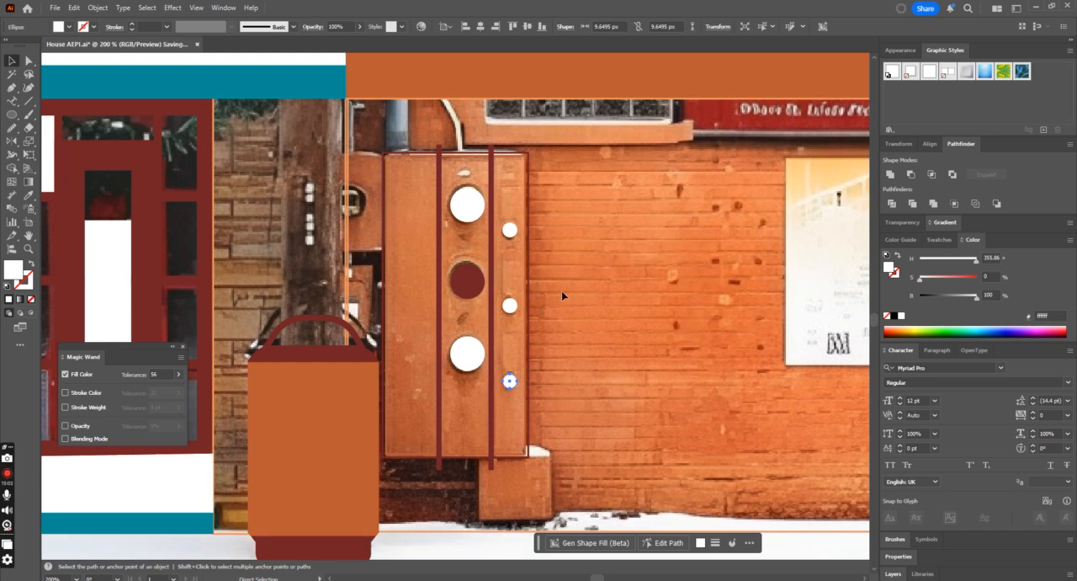
# Step: Swap fill and stroke on both cabinet rectangles to make the front solid orange and the rear frame solid dark red
pyautogui.click(526, 256)
pyautogui.click(526, 256)
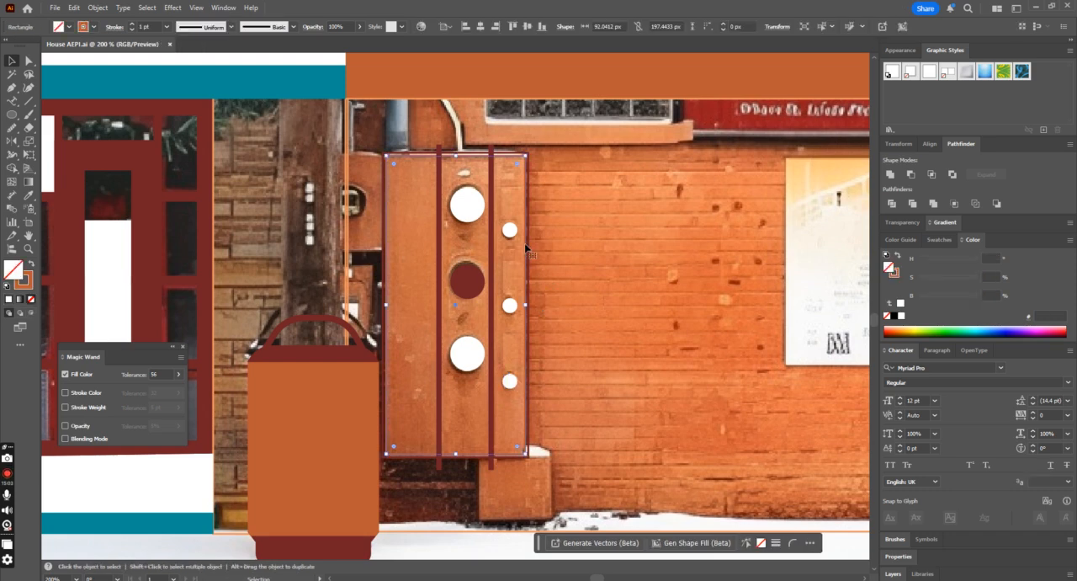
pyautogui.click(30, 265)
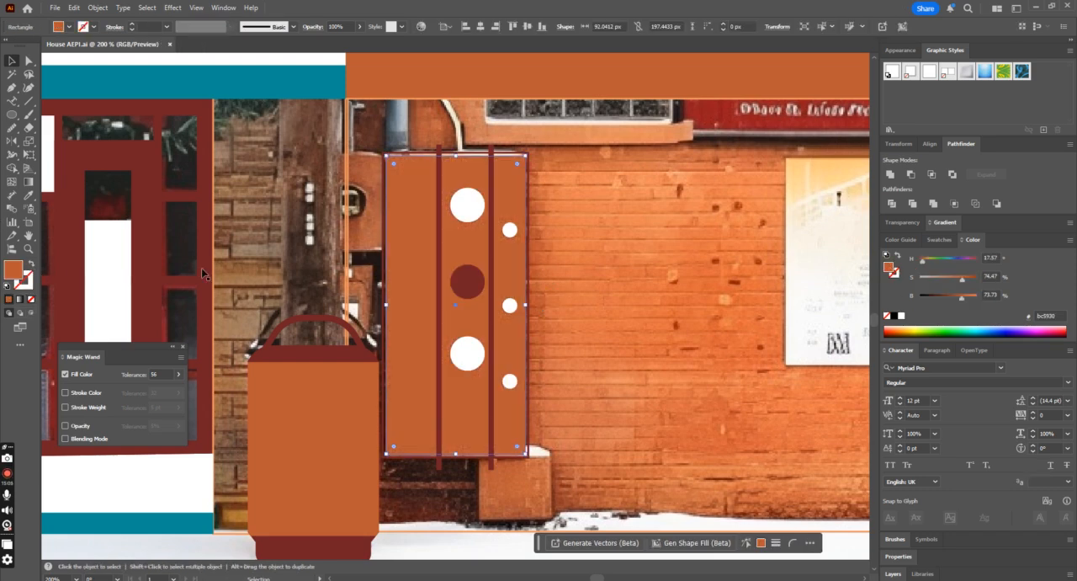
pyautogui.click(510, 154)
pyautogui.click(30, 264)
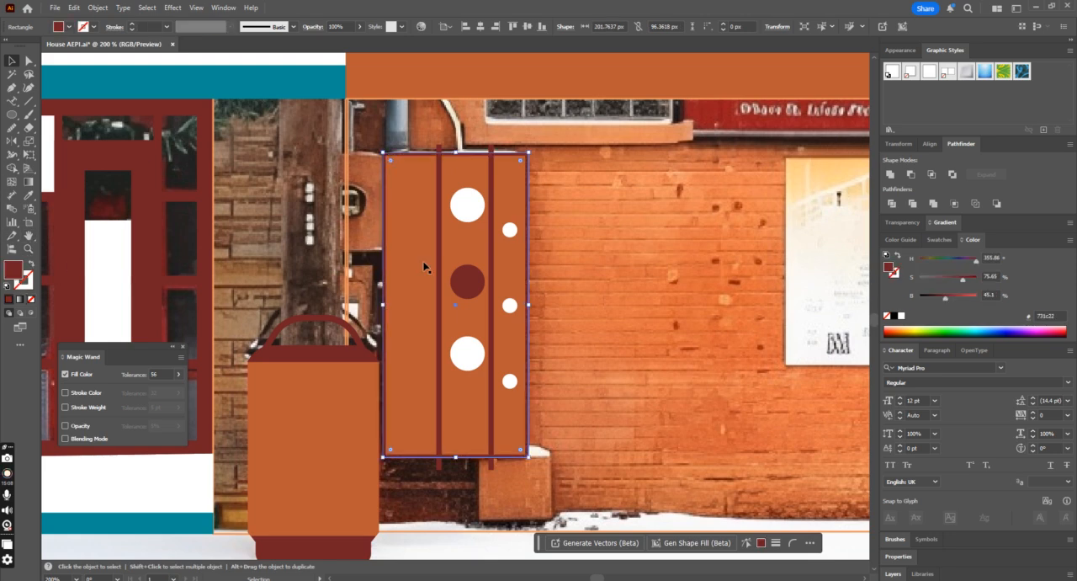
pyautogui.click(601, 224)
# Step: Trim the dark red strips' overhanging ends from the cabinet with Shape Builder and group all the cabinet's shapes
pyautogui.click(388, 423)
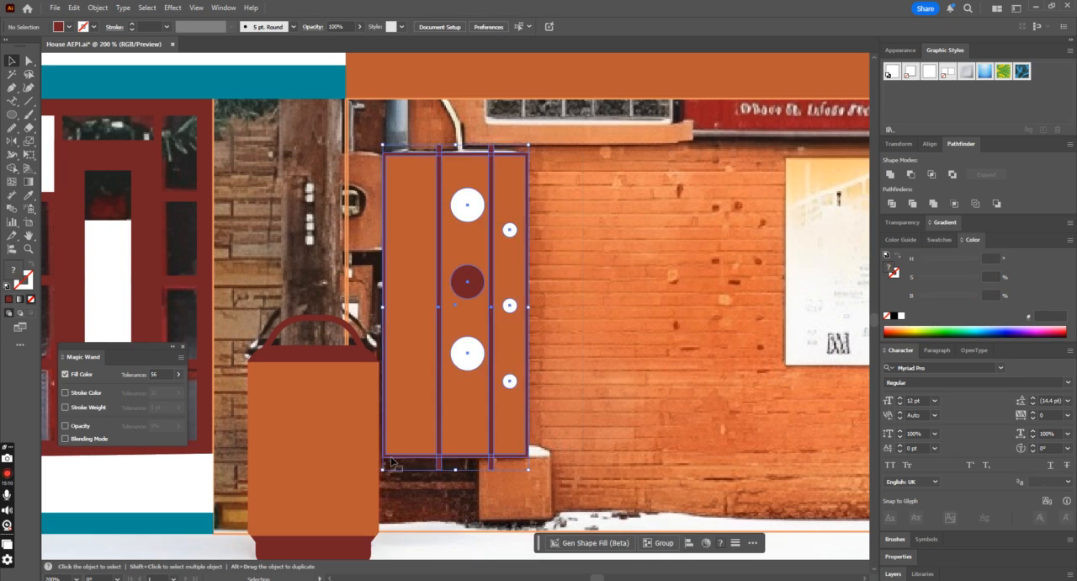
pyautogui.hotkey('shift', 'm')
pyautogui.moveTo(421, 463); pyautogui.dragTo(496, 462)
pyautogui.press('a')
pyautogui.click(673, 224)
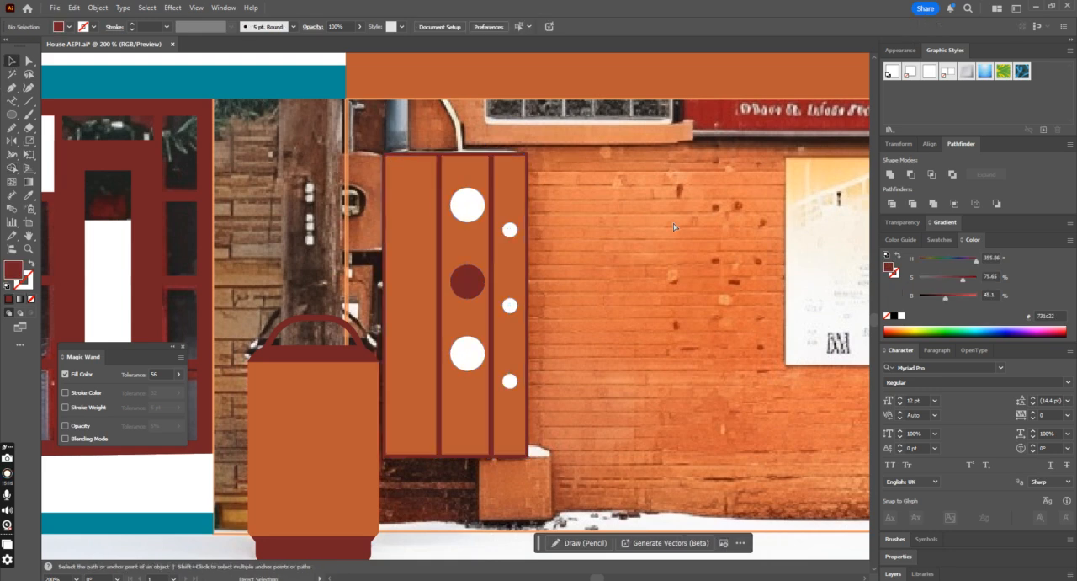
# Step: Try moving the grouped cabinet sideways over the brick wall and undo the move
pyautogui.press('v')
pyautogui.hotkey('ctrl', '-')
pyautogui.moveTo(435, 349); pyautogui.dragTo(594, 355)
pyautogui.hotkey('ctrl', 'z')
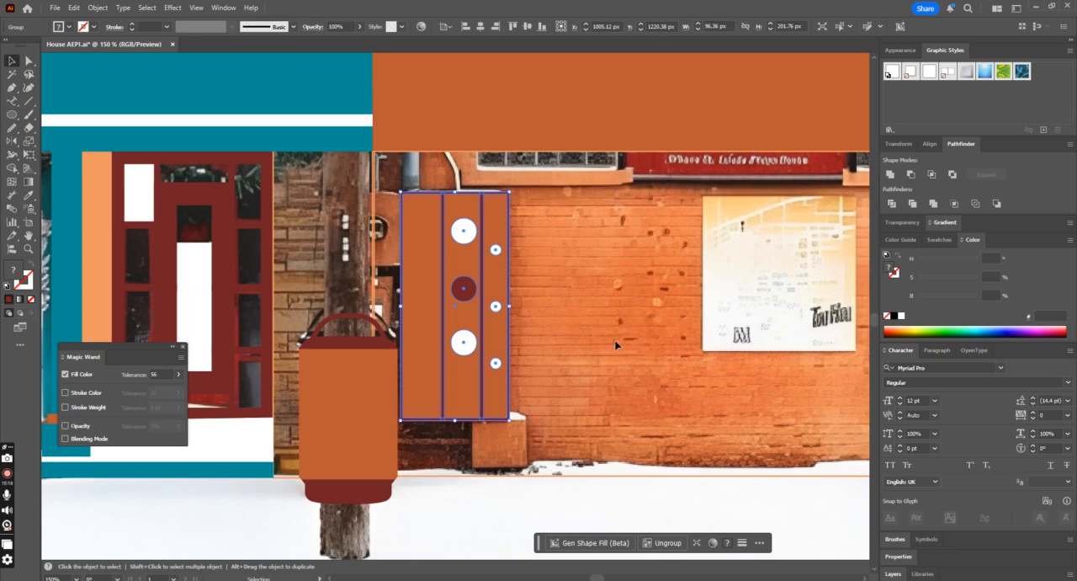
pyautogui.click(615, 345)
# Step: Draw a side box about 46.8 × 61.4 px against the cabinet's upper left edge and fill it with the cabinet's orange
pyautogui.click(13, 116)
pyautogui.hotkey('ctrl', '+')
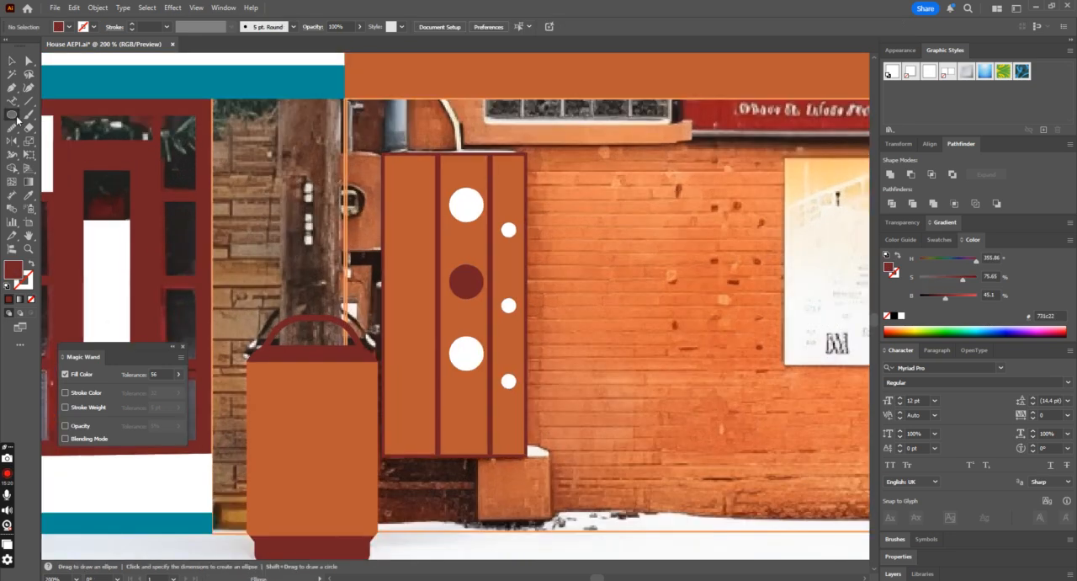
pyautogui.hotkey('ctrl', '+')
pyautogui.scroll(1, 281, 110)
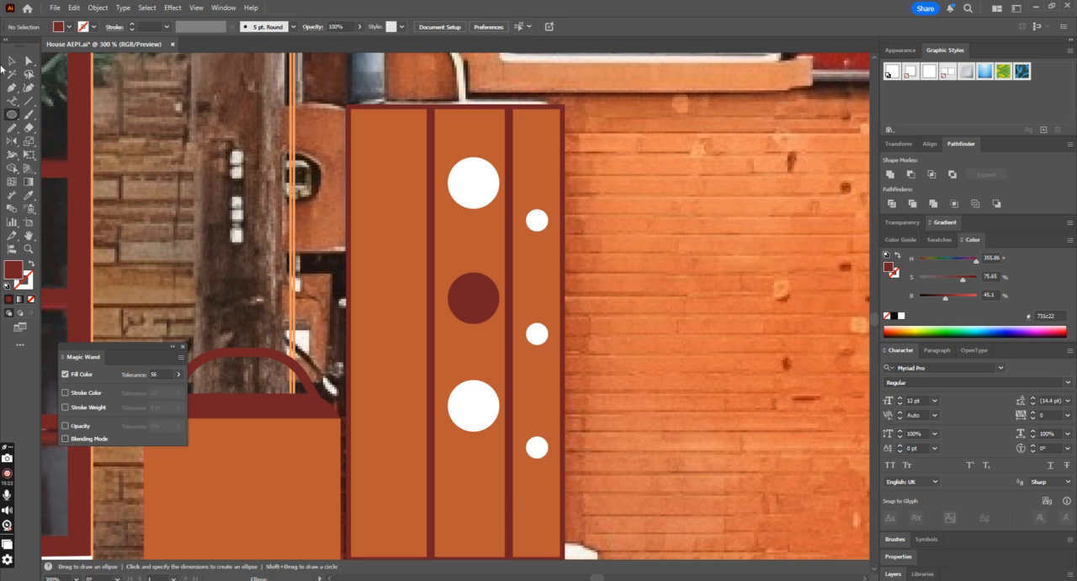
pyautogui.moveTo(12, 114); pyautogui.dragTo(56, 114)
pyautogui.moveTo(241, 102)
pyautogui.mouseDown()
pyautogui.moveTo(341, 204)
pyautogui.moveTo(345, 249)
pyautogui.mouseUp()
pyautogui.click(11, 61)
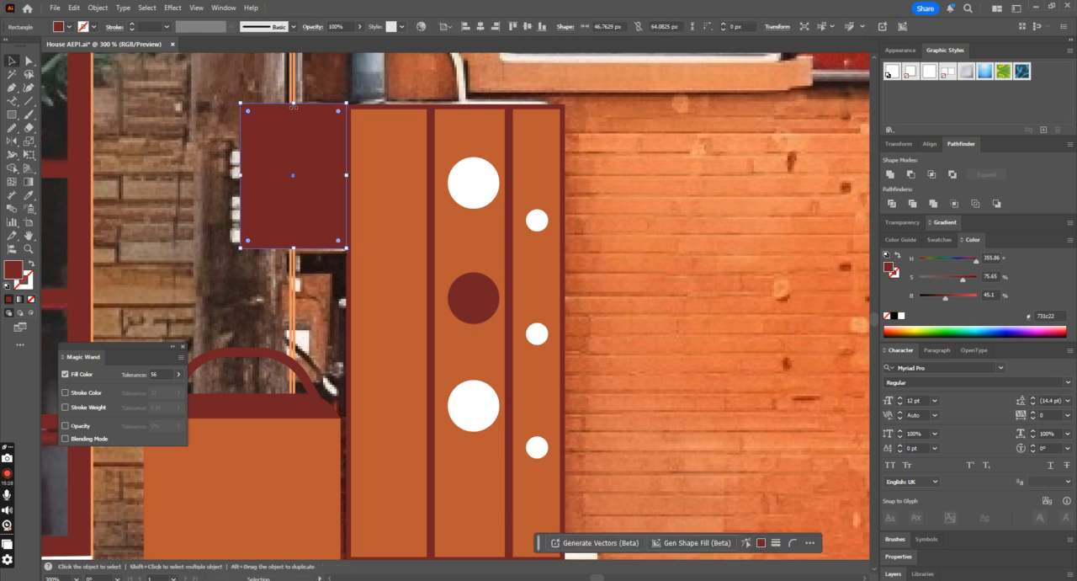
pyautogui.moveTo(293, 103); pyautogui.dragTo(293, 110)
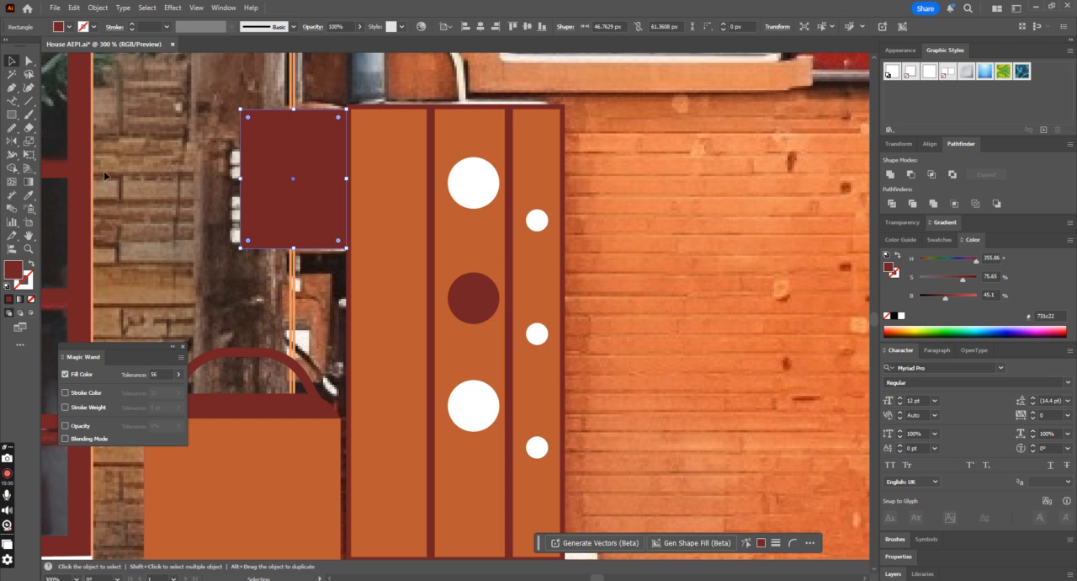
pyautogui.click(29, 195)
pyautogui.click(415, 207)
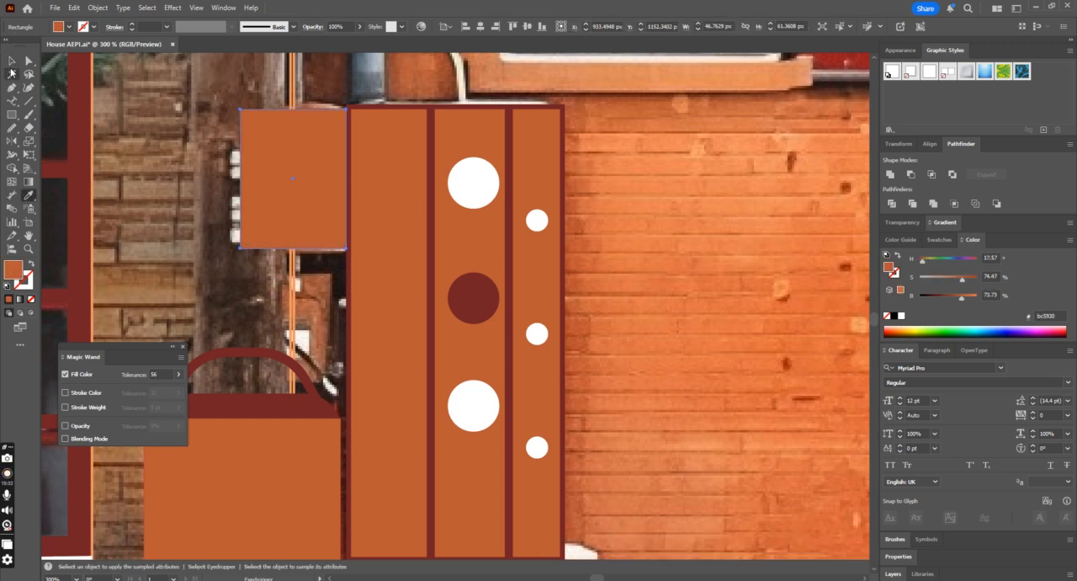
# Step: Offset the side box's path outward by 2.16 px and fill the larger rectangle with the cabinet frame's dark red
pyautogui.click(11, 62)
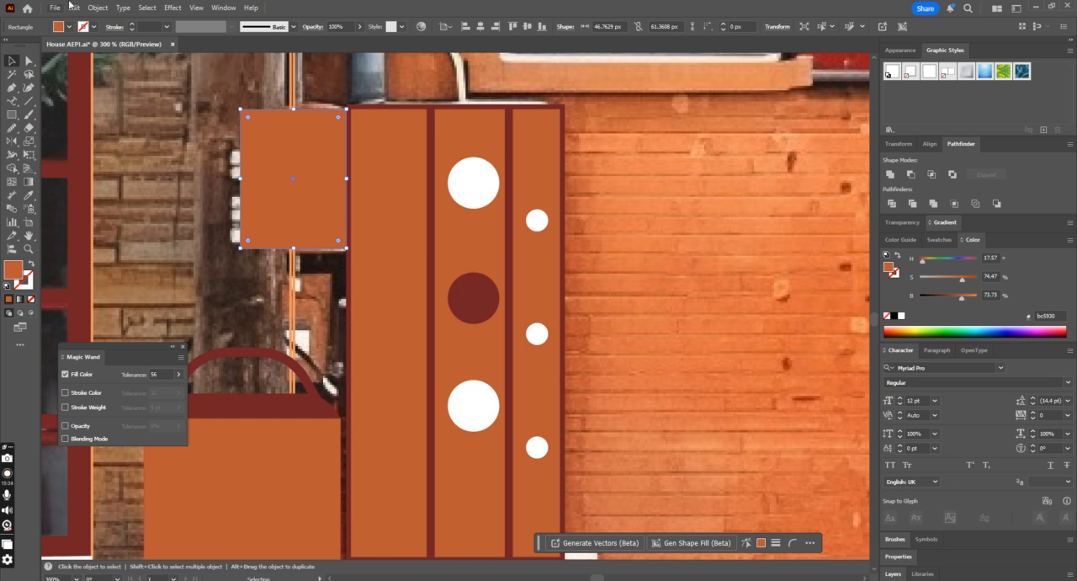
pyautogui.click(100, 8)
pyautogui.moveTo(173, 312)
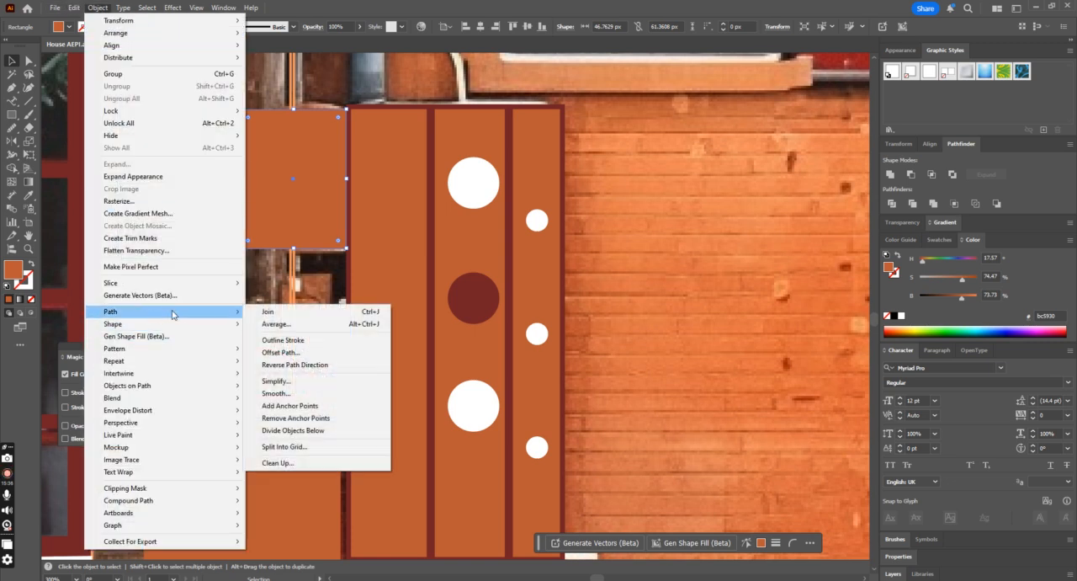
pyautogui.click(314, 352)
pyautogui.click(258, 222)
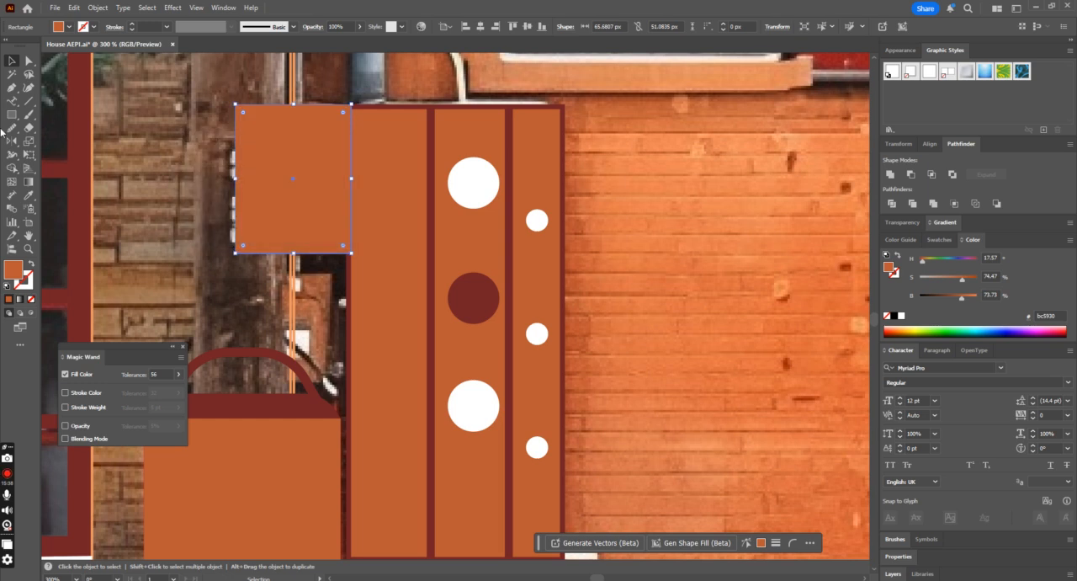
pyautogui.click(29, 197)
pyautogui.click(391, 101)
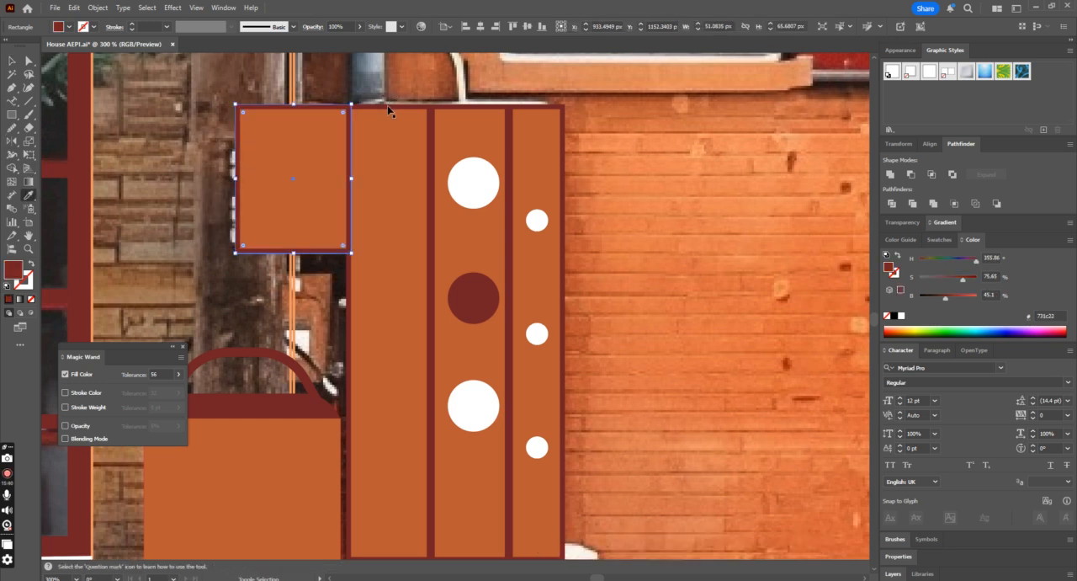
pyautogui.click(12, 61)
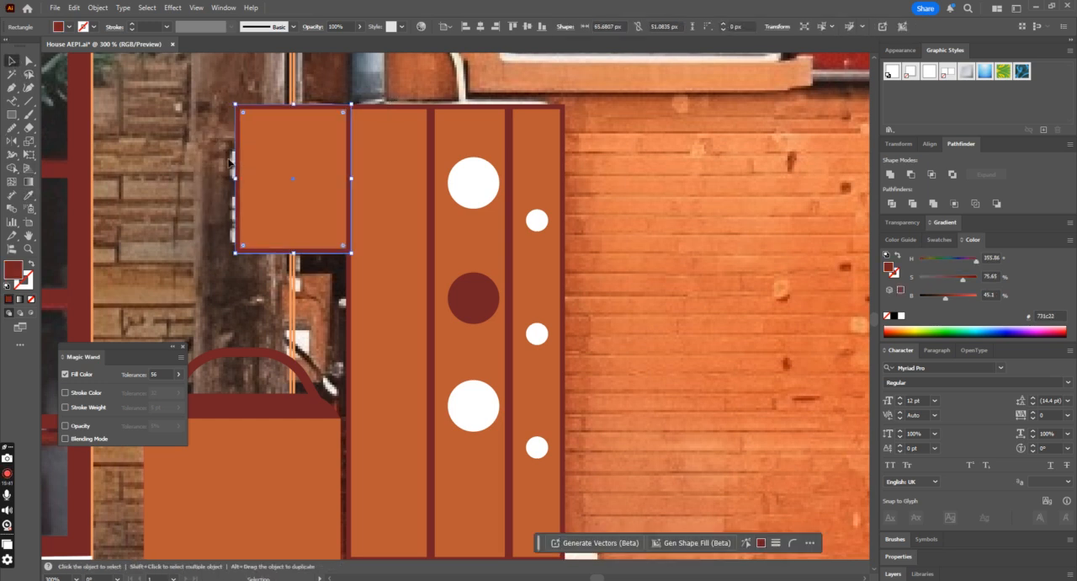
# Step: Group the side box's two rectangles and arrange them behind the cabinet but in front of the orange wall outline
pyautogui.click(296, 193)
pyautogui.hotkey('ctrl', 'shift', '[')
pyautogui.hotkey('ctrl', ']')
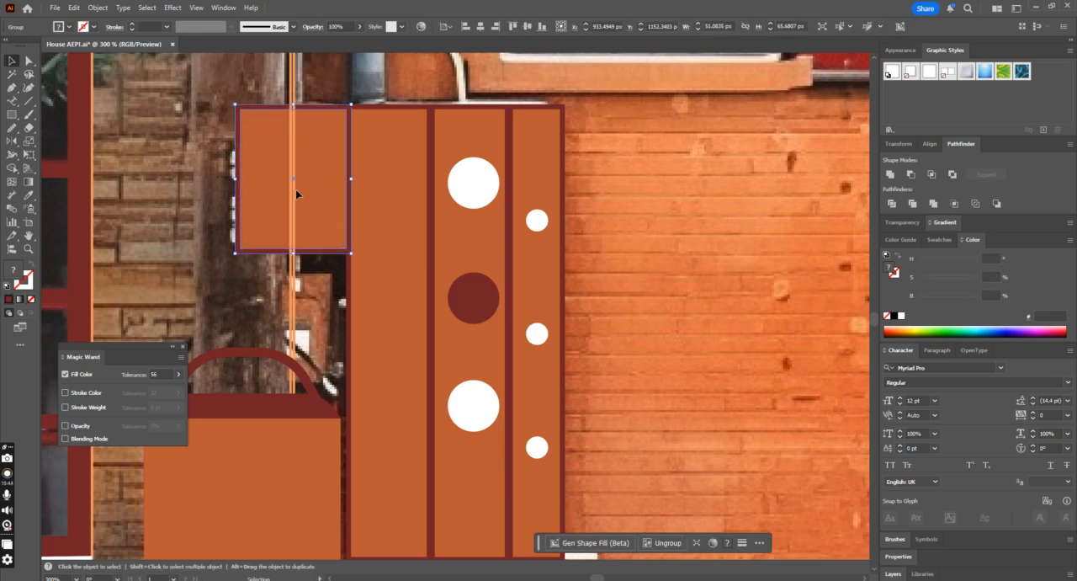
pyautogui.hotkey('ctrl', '-')
pyautogui.press('a')
pyautogui.press('v')
pyautogui.hotkey('ctrl', ']')
pyautogui.click(596, 291)
# Step: Draw a circle about 21.9 px wide on the side box and fill it with the meters' white
pyautogui.moveTo(12, 116); pyautogui.dragTo(50, 142)
pyautogui.moveTo(435, 281); pyautogui.dragTo(471, 317)
pyautogui.click(26, 194)
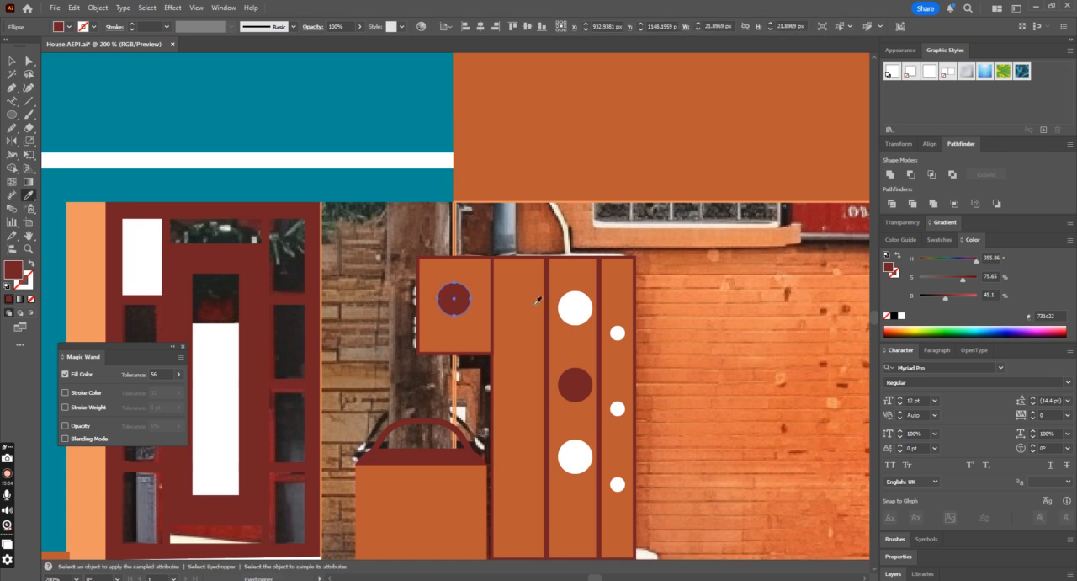
pyautogui.click(580, 313)
pyautogui.click(10, 61)
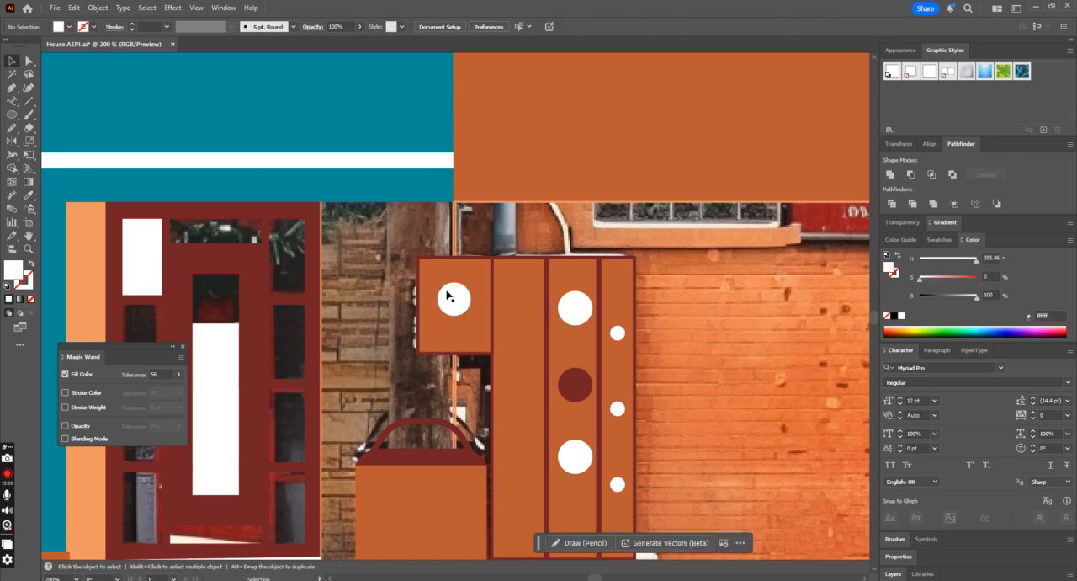
# Step: Try moving the cabinet group onto the brick wall and undo the move
pyautogui.scroll(-2, 453, 308)
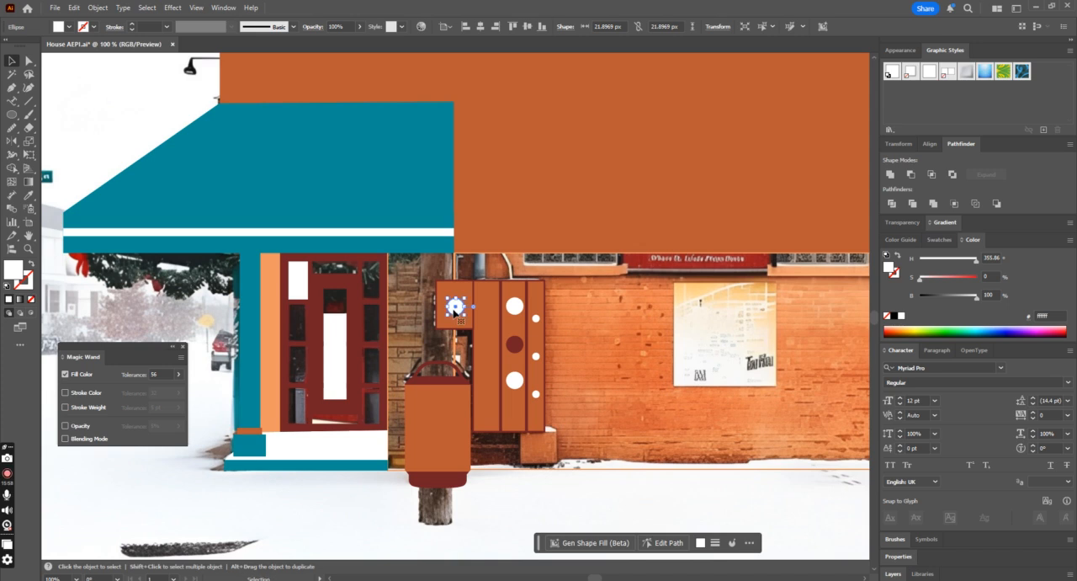
pyautogui.scroll(-3, 460, 331)
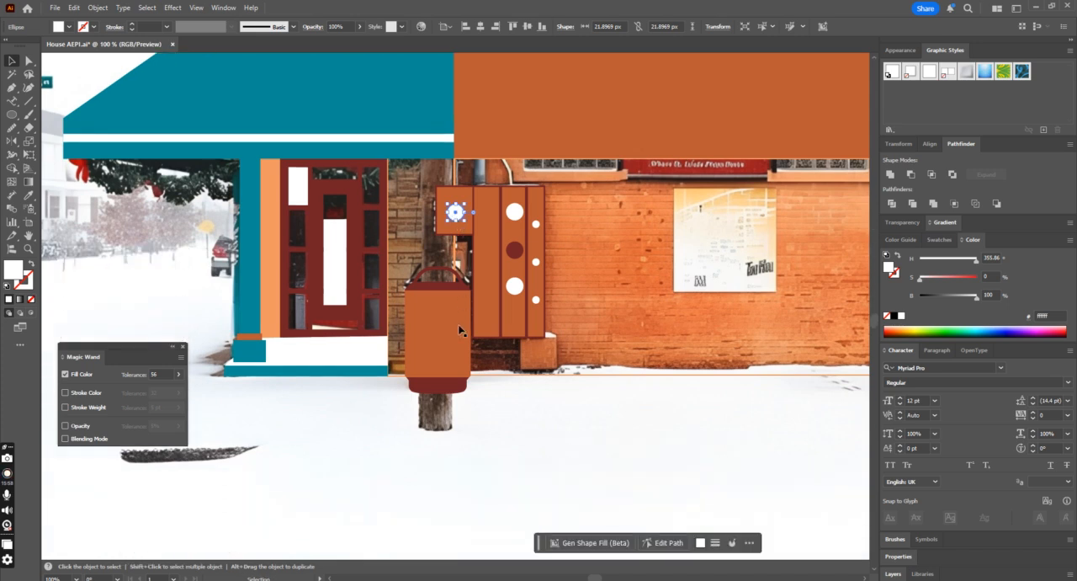
pyautogui.click(12, 114)
pyautogui.click(28, 115)
pyautogui.press('v')
pyautogui.moveTo(501, 324); pyautogui.dragTo(661, 317)
pyautogui.hotkey('ctrl', 'z')
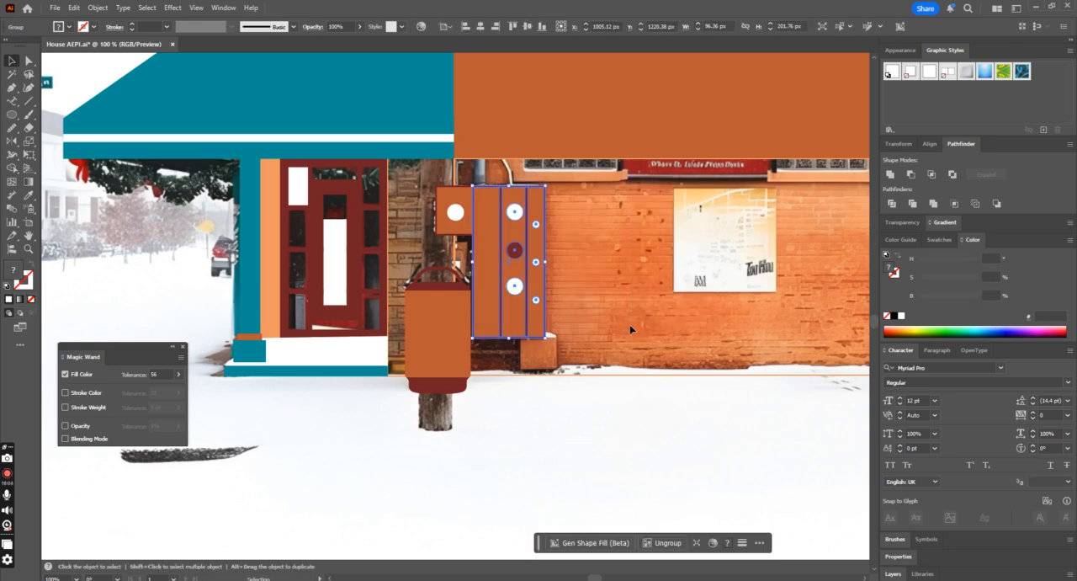
# Step: Draw a base block about 48.5 px square beneath the cabinet's lower right corner and fill it with the cabinet's orange
pyautogui.scroll(1, 629, 324)
pyautogui.scroll(-1, 635, 331)
pyautogui.hotkey('ctrl', '+')
pyautogui.hotkey('ctrl', '+')
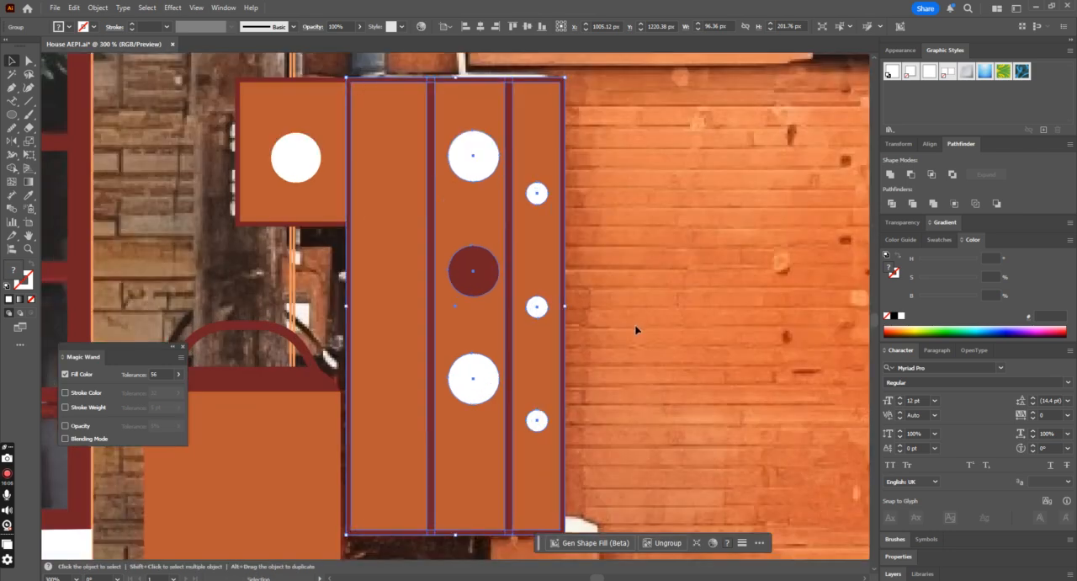
pyautogui.scroll(-3, 637, 329)
pyautogui.moveTo(13, 115); pyautogui.dragTo(47, 114)
pyautogui.moveTo(490, 414); pyautogui.dragTo(600, 524)
pyautogui.press('i')
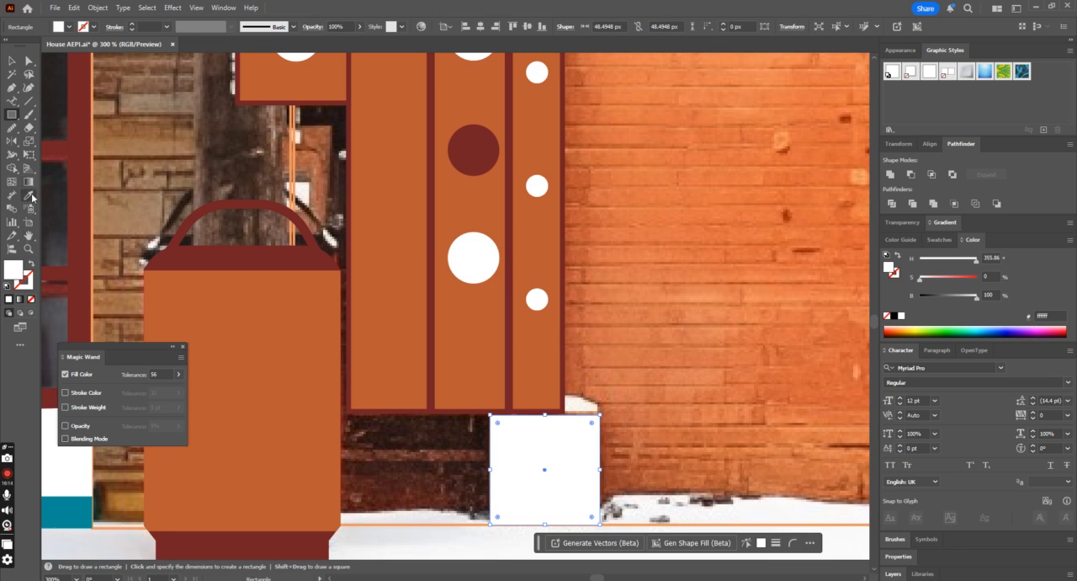
pyautogui.click(550, 358)
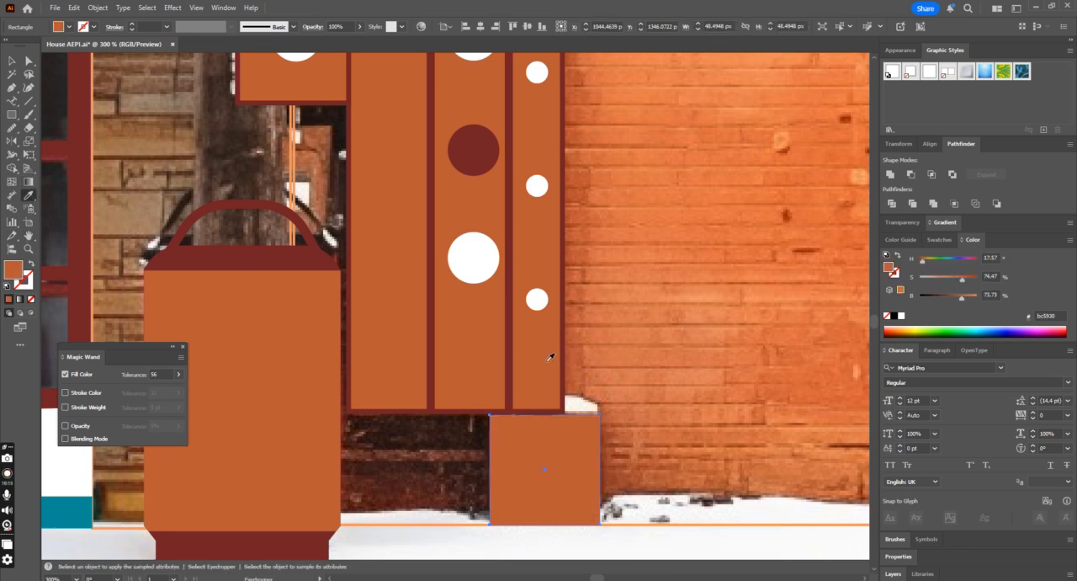
# Step: Extend the base block's top edge up to the cabinet's lower frame, making the block about 49.2 px tall
pyautogui.click(13, 61)
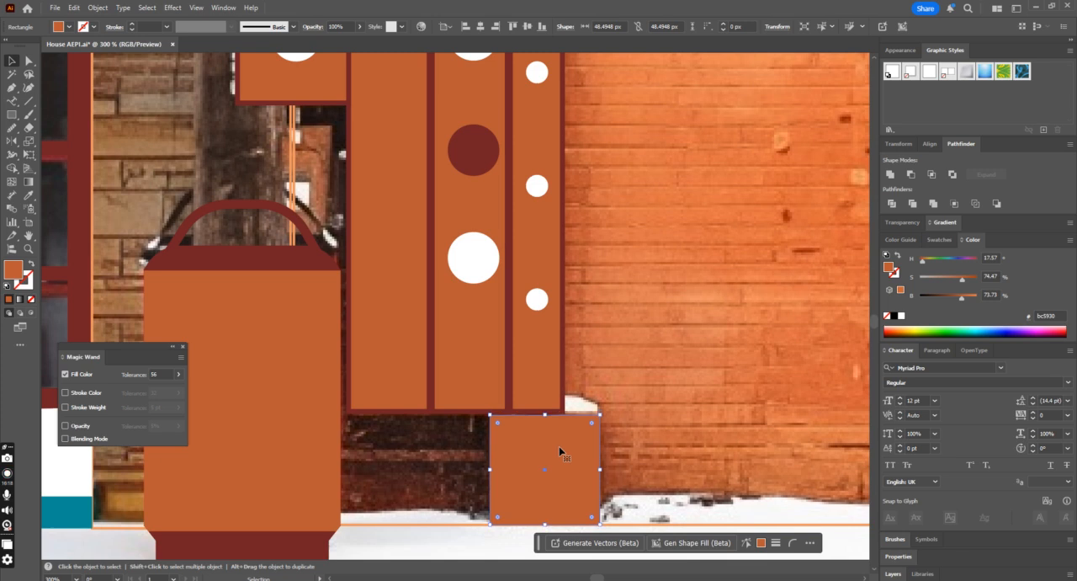
pyautogui.moveTo(546, 417); pyautogui.dragTo(546, 411)
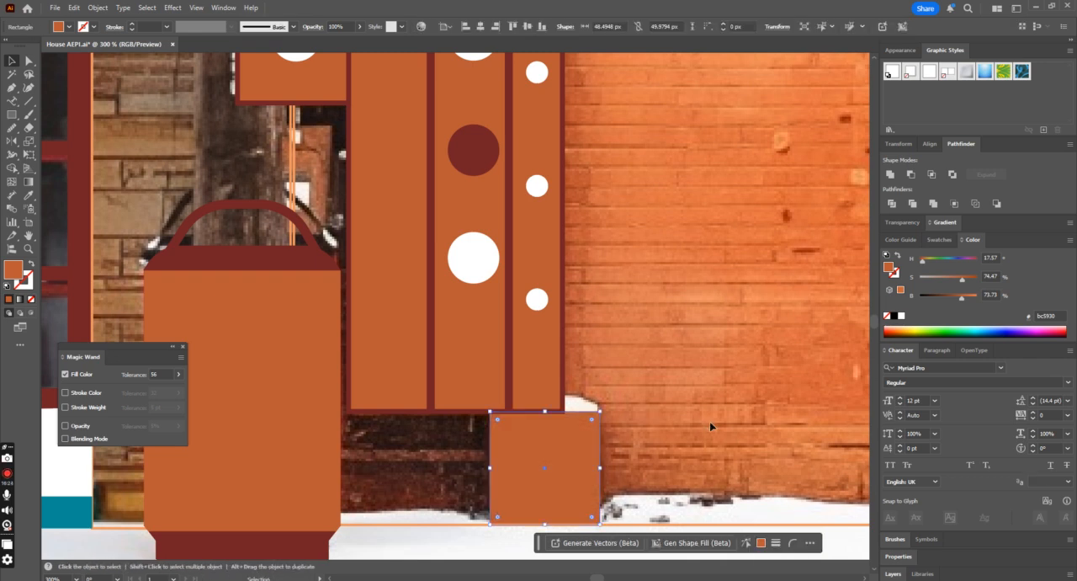
pyautogui.moveTo(548, 414); pyautogui.dragTo(548, 415)
# Step: Offset the base block's path outward by 2.16 px and fill the larger rectangle with the cabinet frame's dark red
pyautogui.click(98, 7)
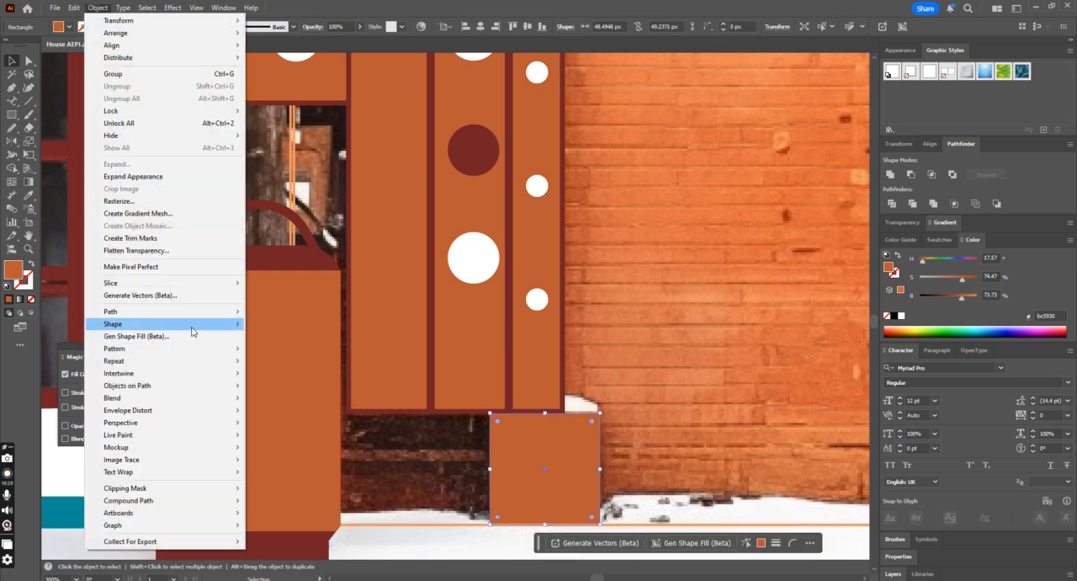
pyautogui.moveTo(169, 312)
pyautogui.click(279, 352)
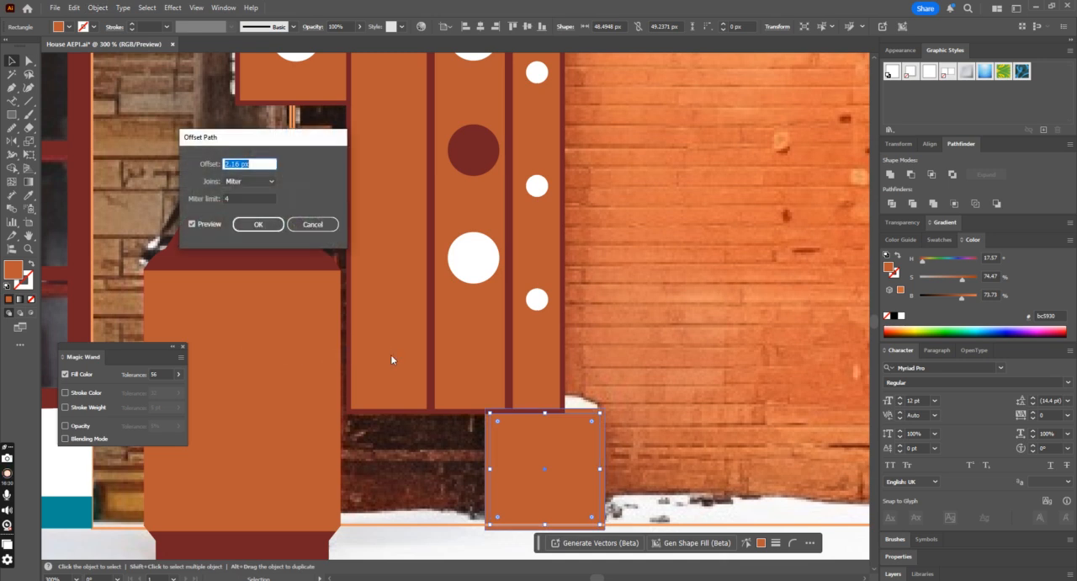
pyautogui.click(257, 222)
pyautogui.click(29, 197)
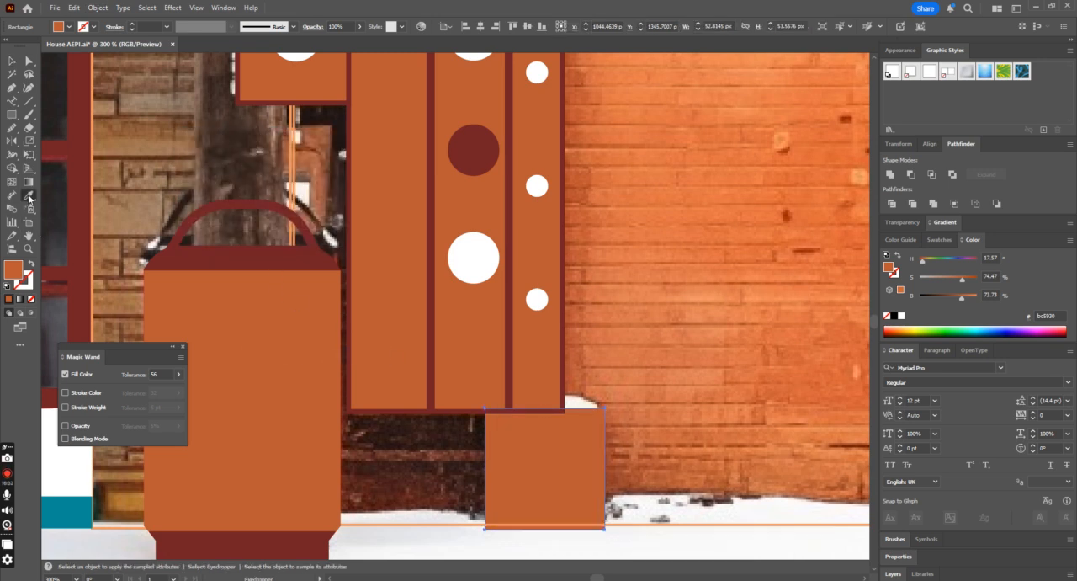
pyautogui.click(429, 414)
pyautogui.press('v')
pyautogui.click(588, 466)
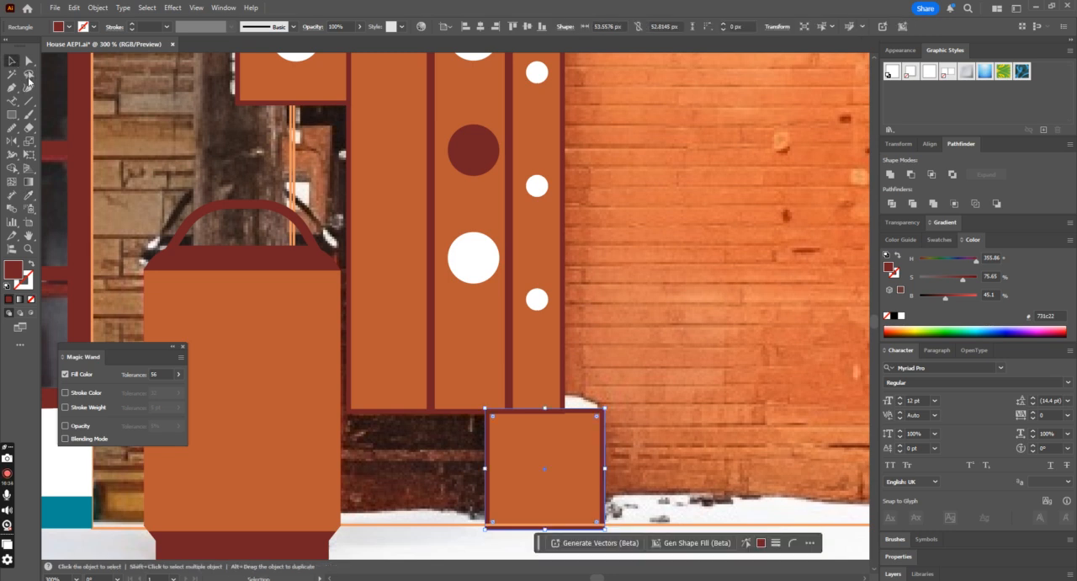
# Step: Raise the lower edge of the base block's dark red frame to even out its border
pyautogui.keyDown('shift'); pyautogui.click(587, 465); pyautogui.keyUp('shift')
pyautogui.moveTo(544, 531); pyautogui.dragTo(544, 526)
pyautogui.hotkey('ctrl', 'shift', 'a')
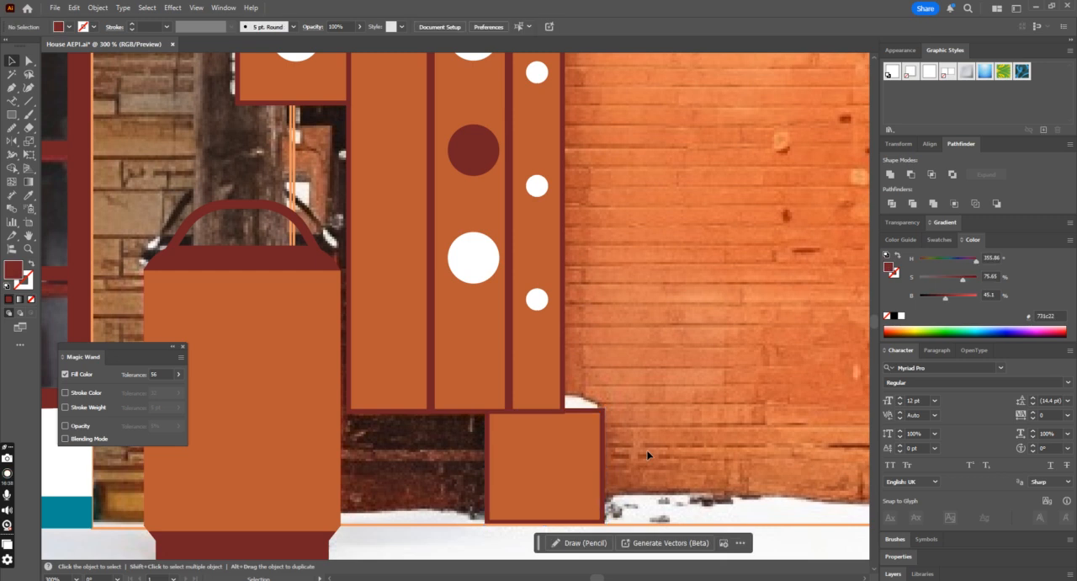
# Step: Trace the triangular snow patch on top of the base block beside the cabinet and fill it with the white of the dials
pyautogui.click(13, 88)
pyautogui.click(564, 392)
pyautogui.click(603, 409)
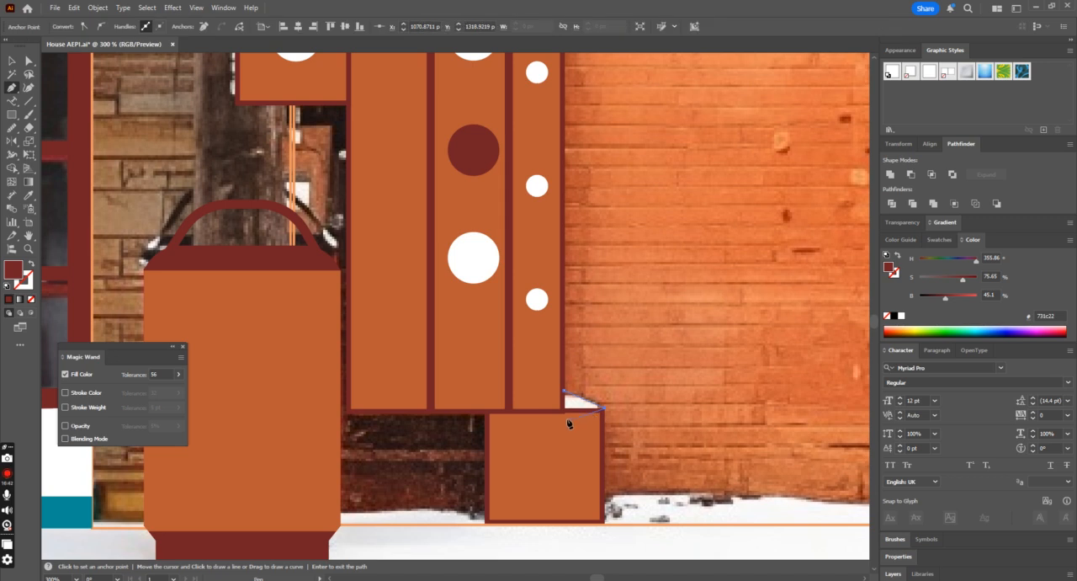
pyautogui.click(564, 411)
pyautogui.click(28, 194)
pyautogui.click(485, 268)
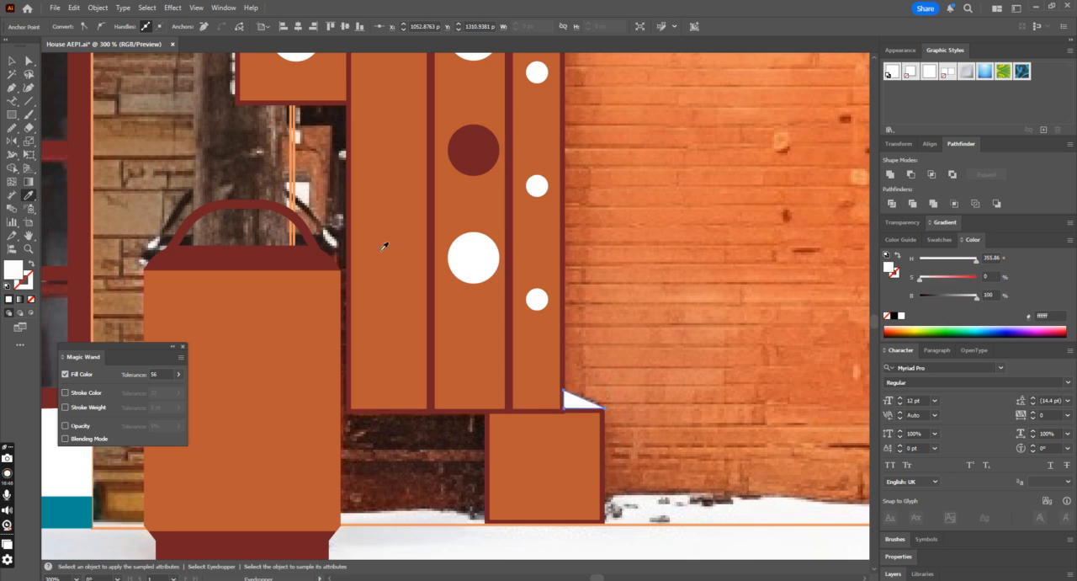
# Step: Group the snow patch with the base block and its frame, and reduce the group's height to about 58.8 px
pyautogui.click(10, 61)
pyautogui.click(574, 429)
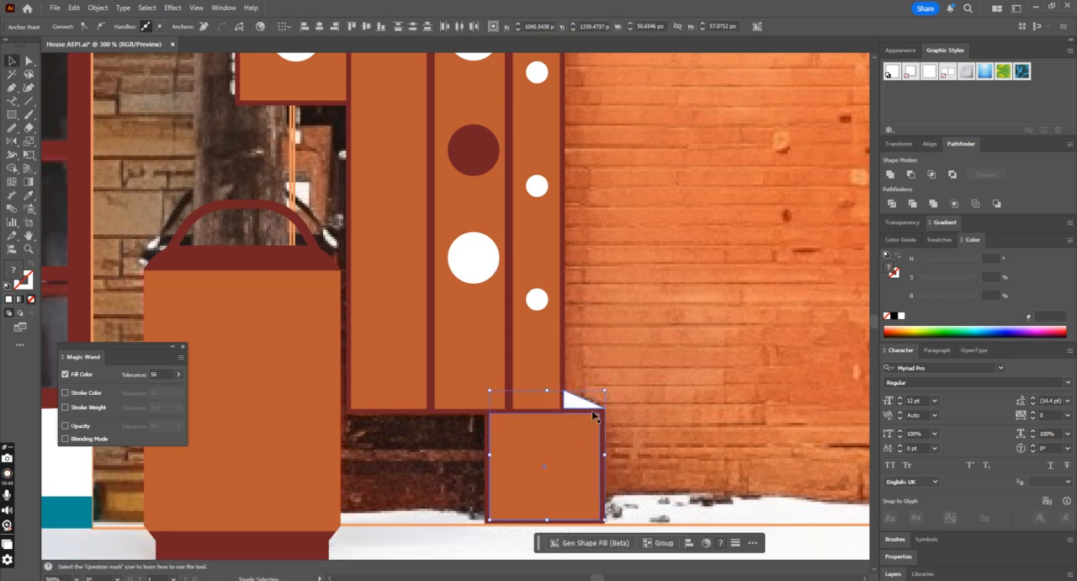
pyautogui.press('a')
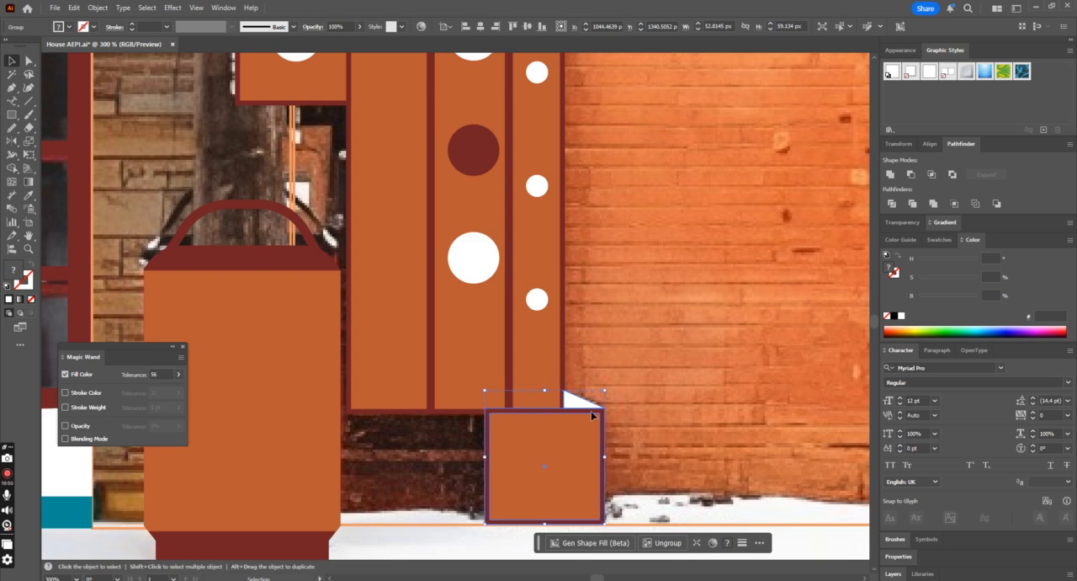
pyautogui.click(690, 397)
pyautogui.hotkey('ctrl', '=')
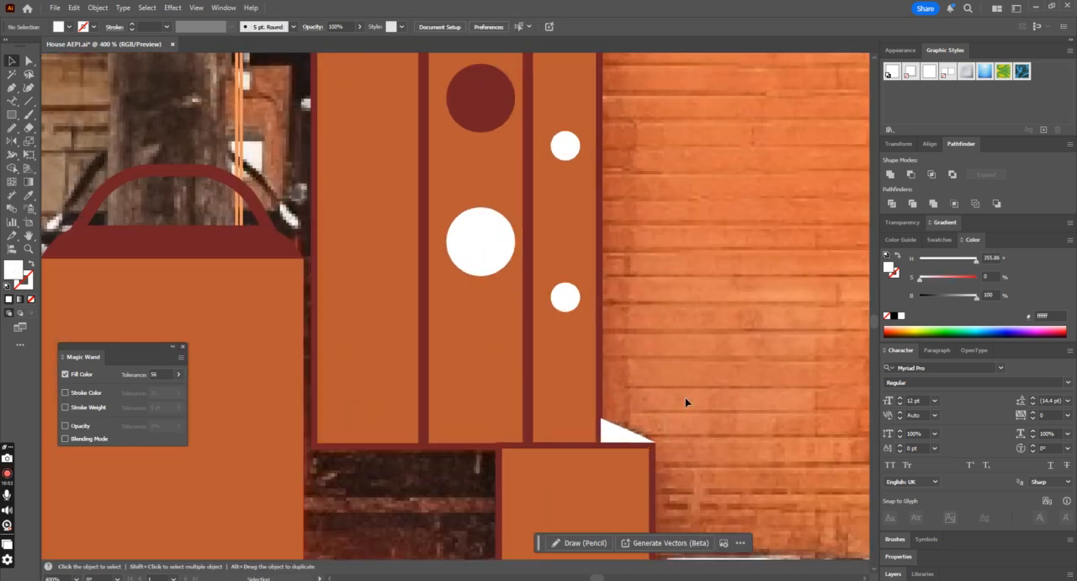
pyautogui.click(550, 467)
pyautogui.moveTo(578, 420); pyautogui.dragTo(581, 420)
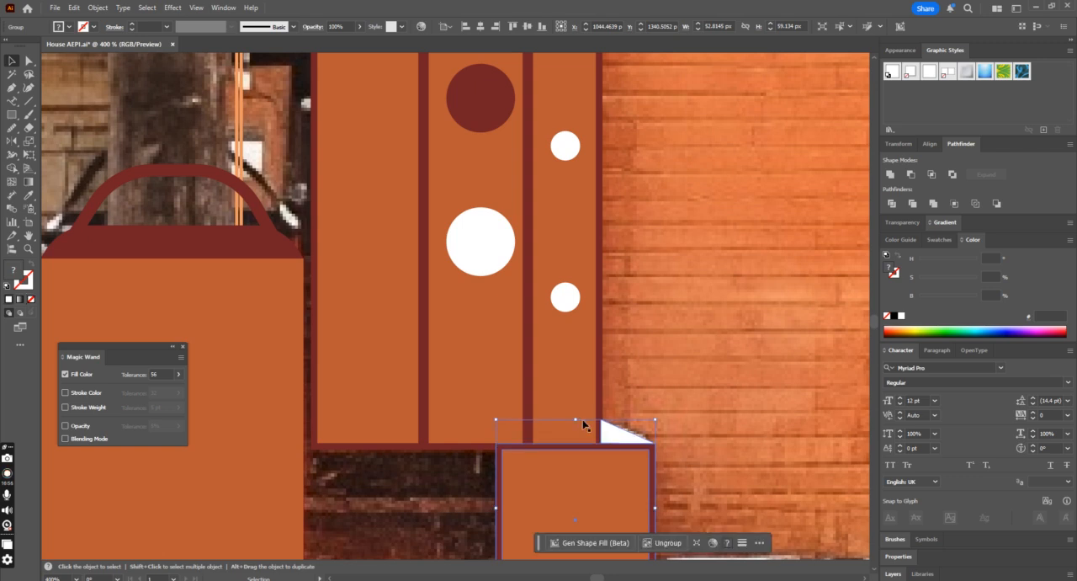
pyautogui.click(684, 415)
pyautogui.click(630, 434)
pyautogui.rightClick(630, 434)
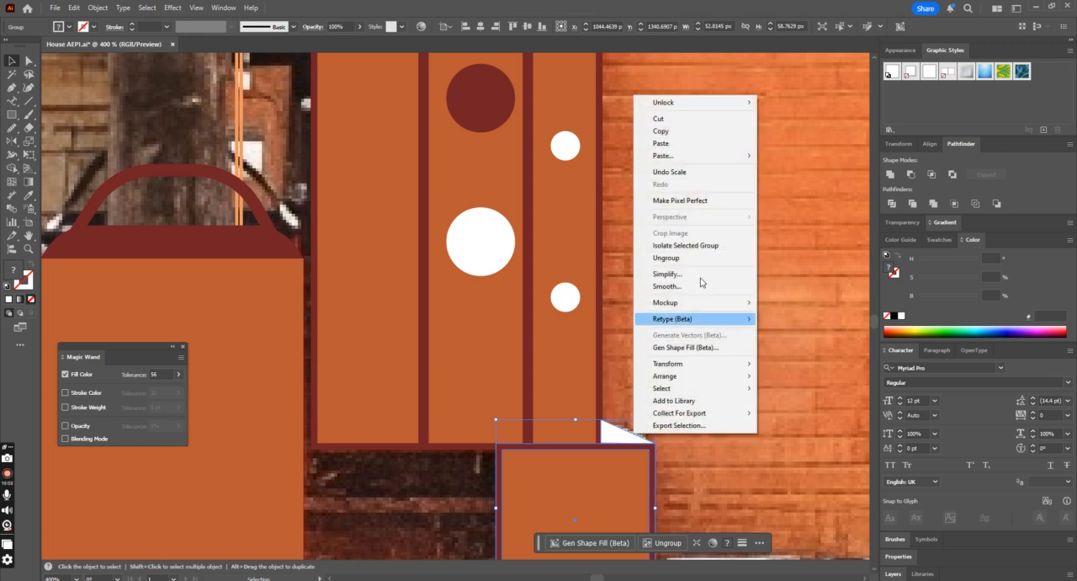
pyautogui.click(585, 339)
pyautogui.click(585, 338)
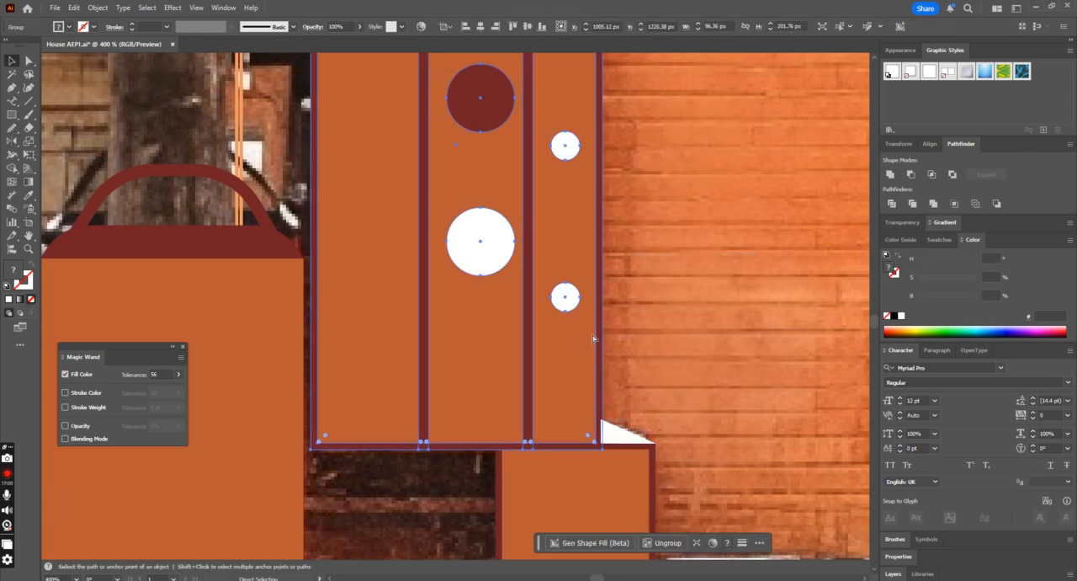
pyautogui.click(714, 388)
# Step: Save the illustration with the cabinet and base block in place
pyautogui.hotkey('ctrl', '-')
pyautogui.hotkey('ctrl', '-')
pyautogui.hotkey('ctrl', '-')
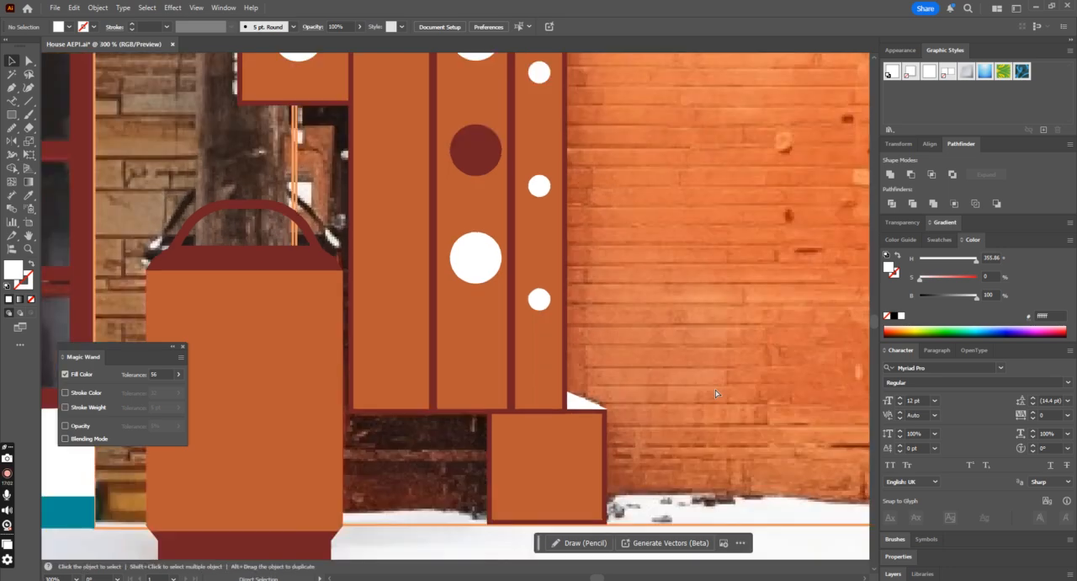
pyautogui.hotkey('ctrl', '+')
pyautogui.hotkey('ctrl', 's')
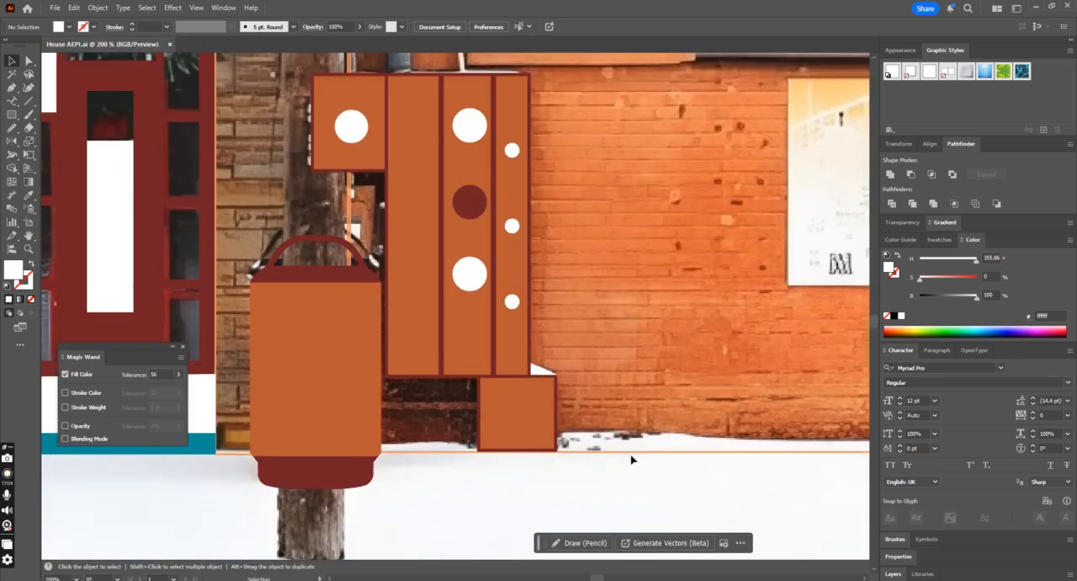
# Step: Try filling the lower wall rectangle by swapping its light orange outline colour into the fill
pyautogui.click(635, 453)
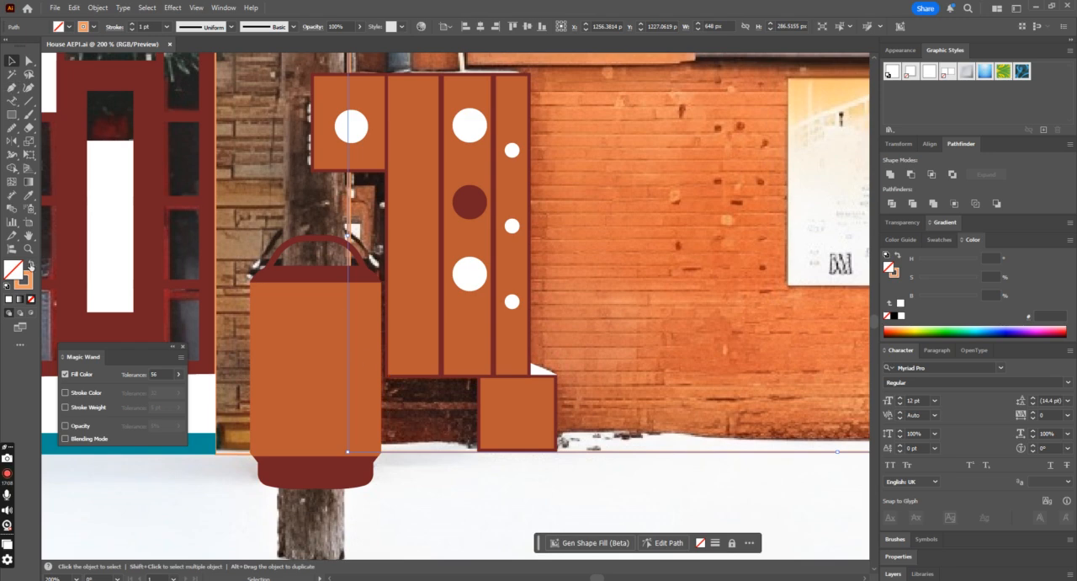
pyautogui.click(30, 265)
pyautogui.click(30, 265)
pyautogui.scroll(3, 470, 301)
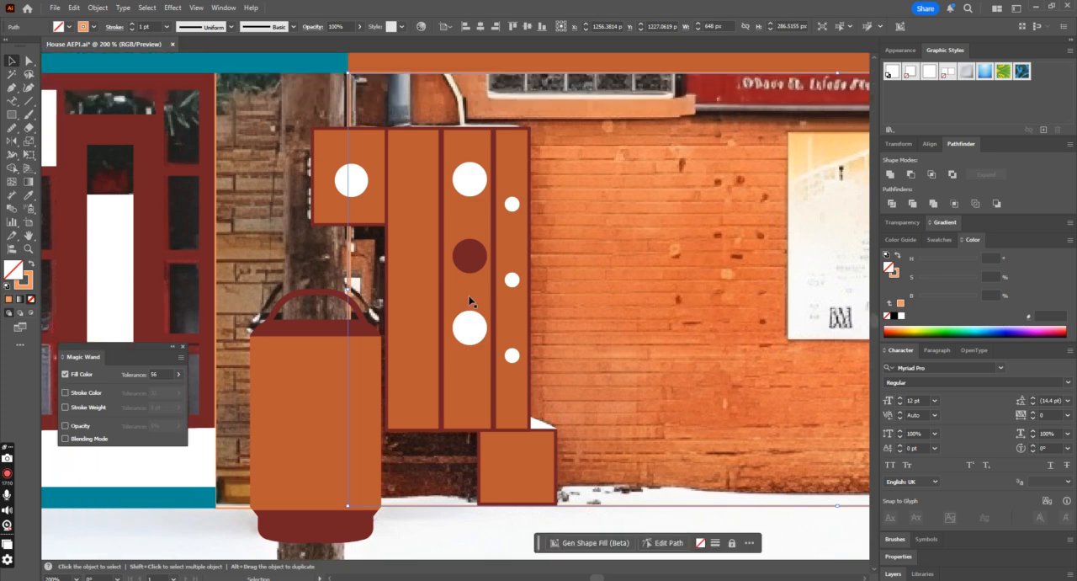
pyautogui.scroll(2, 469, 301)
pyautogui.hotkey('ctrl', 'z')
pyautogui.hotkey('ctrl', 'z')
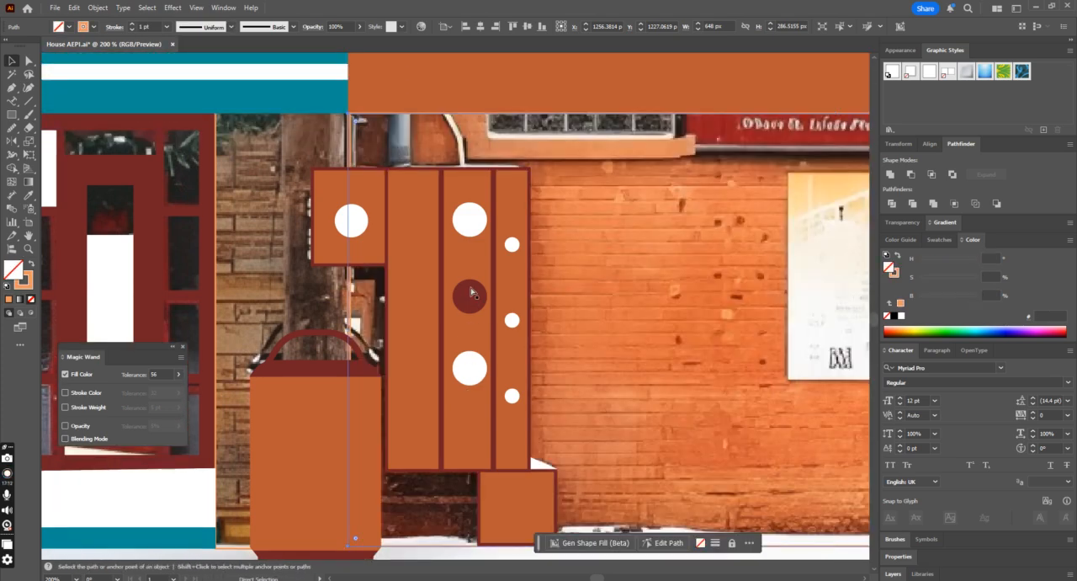
pyautogui.hotkey('ctrl', '-')
pyautogui.hotkey('ctrl', '-')
pyautogui.hotkey('shift', 'x')
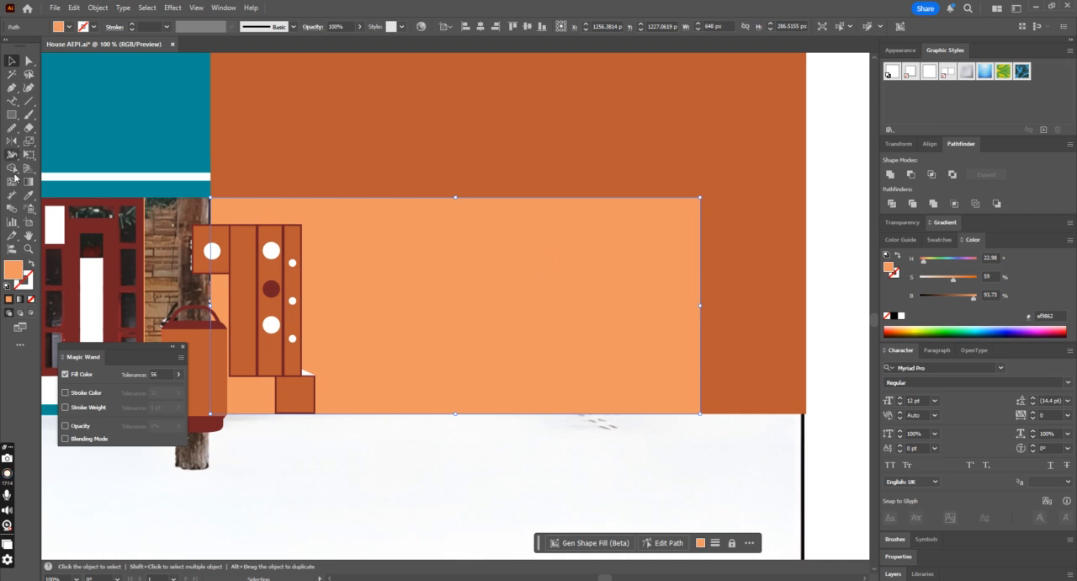
# Step: With the wall rectangle unfilled again, trace the recess behind the cabinet along the curved pipe as a closed shape and fill it light orange
pyautogui.click(13, 89)
pyautogui.click(12, 89)
pyautogui.click(72, 86)
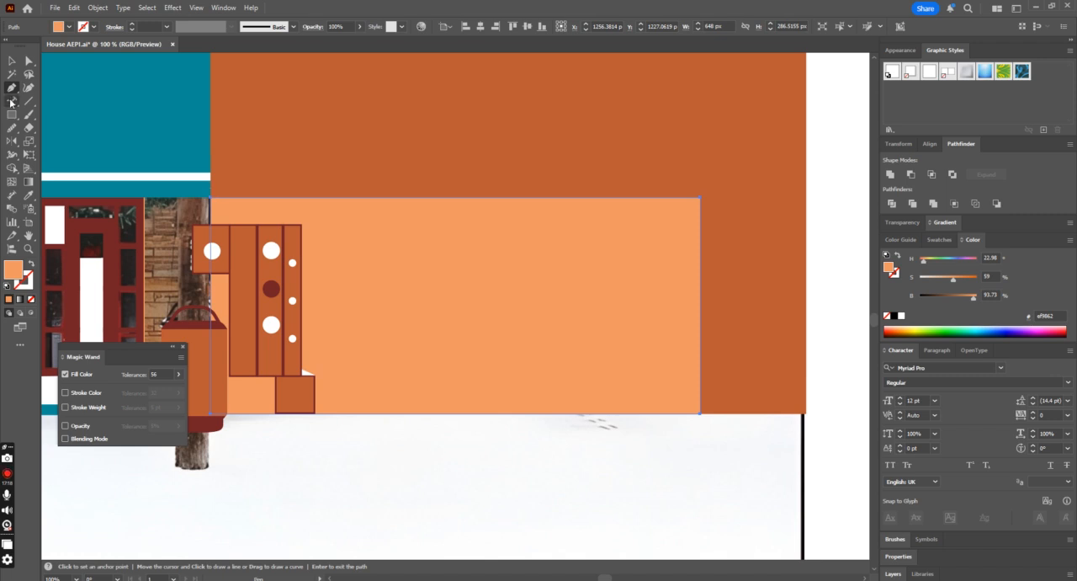
pyautogui.click(32, 263)
pyautogui.click(242, 177)
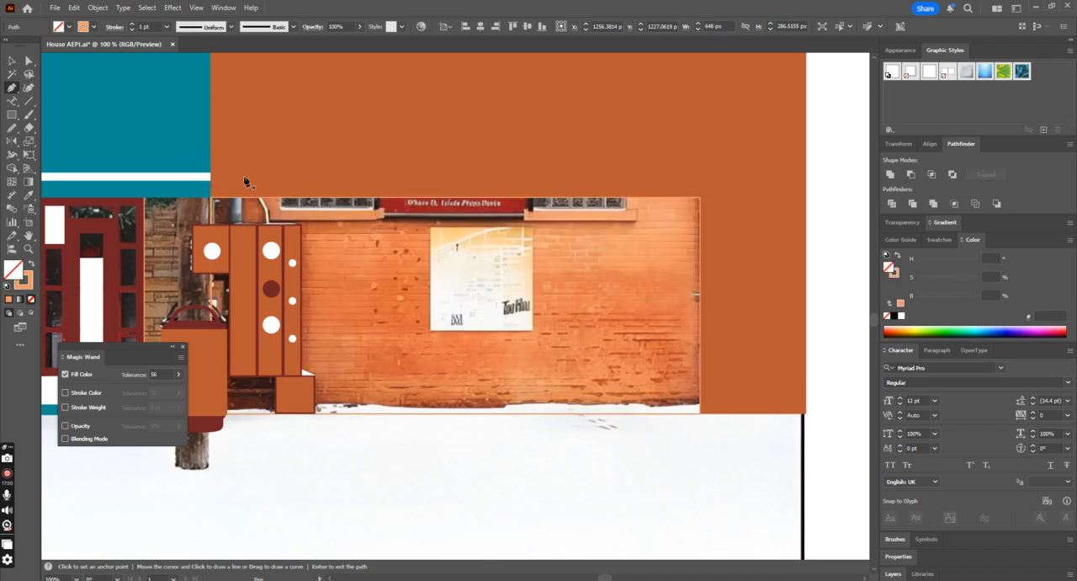
pyautogui.click(268, 215)
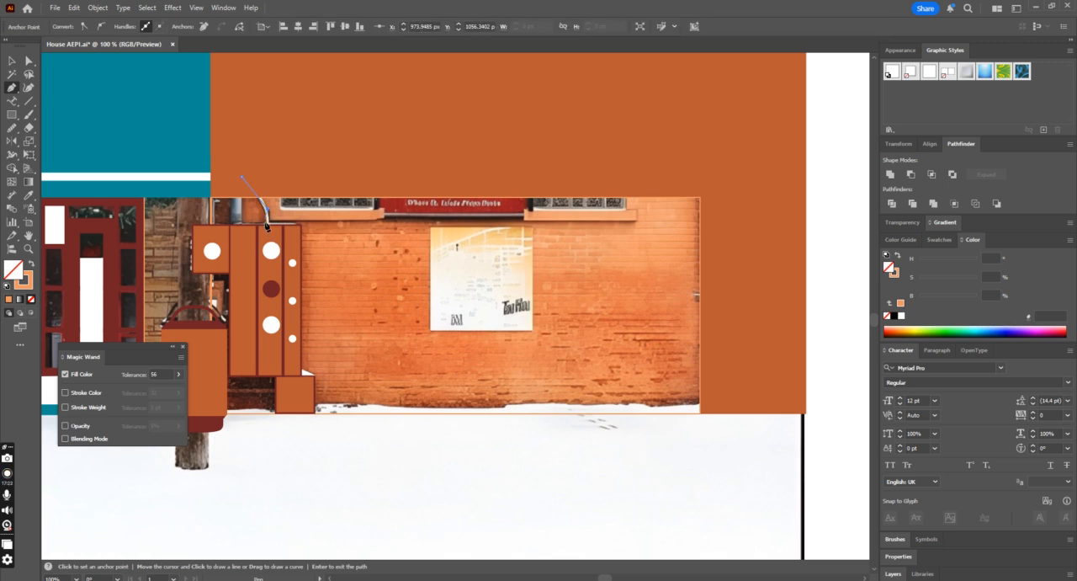
pyautogui.click(268, 375)
pyautogui.click(277, 380)
pyautogui.click(275, 419)
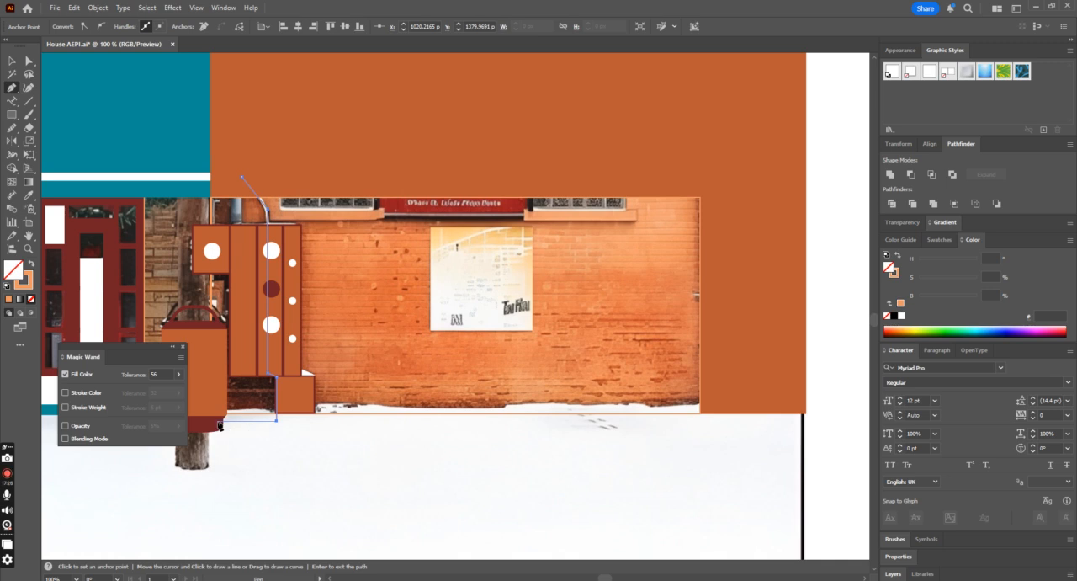
pyautogui.click(212, 420)
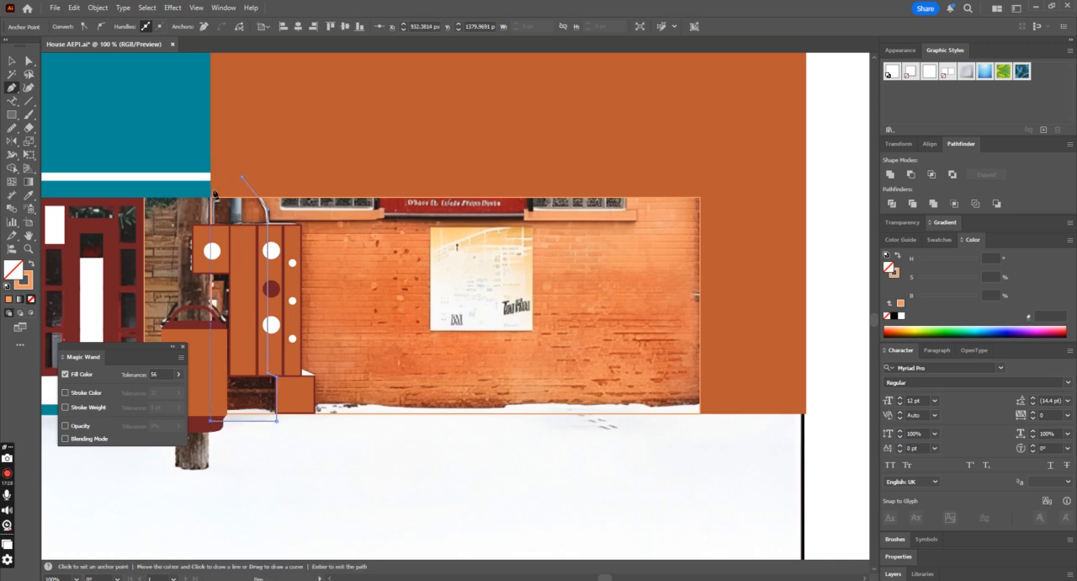
pyautogui.click(242, 179)
pyautogui.click(29, 263)
pyautogui.click(12, 61)
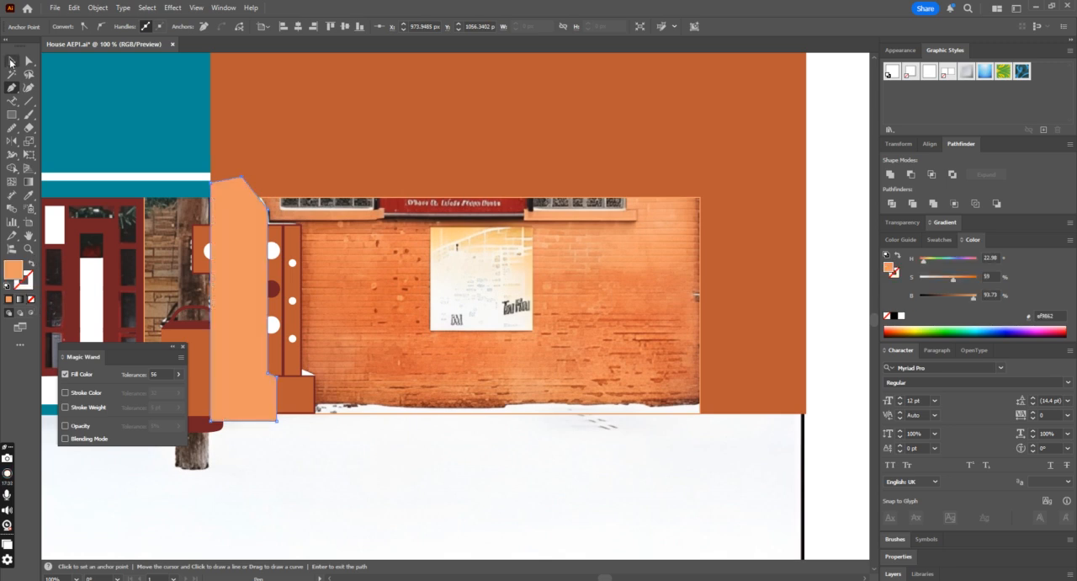
# Step: Fill the lower wall rectangle with its light orange and trim the recess shape's overhangs above and below it using Shape Builder
pyautogui.click(412, 416)
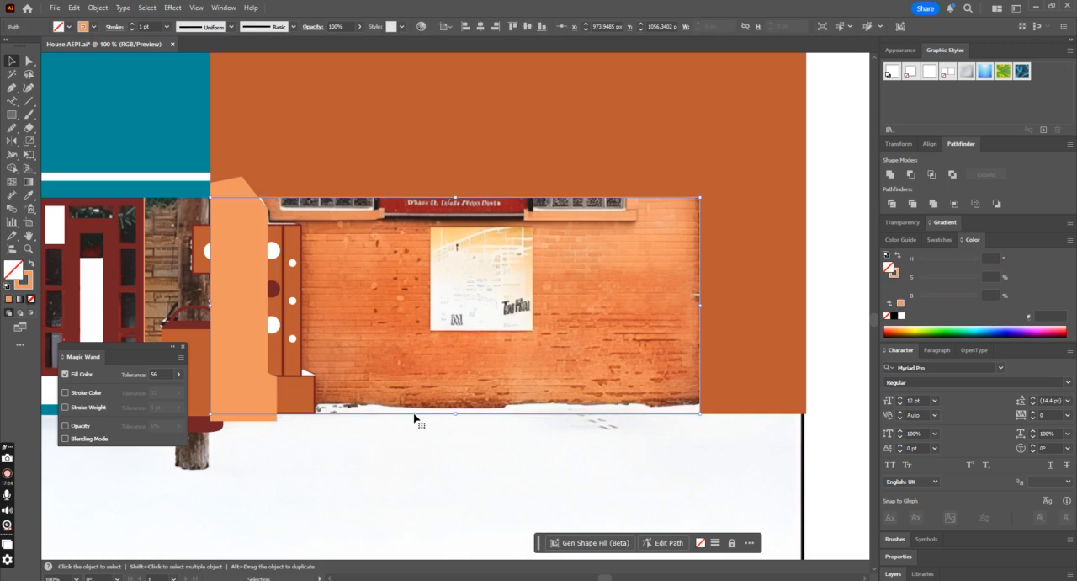
pyautogui.click(28, 264)
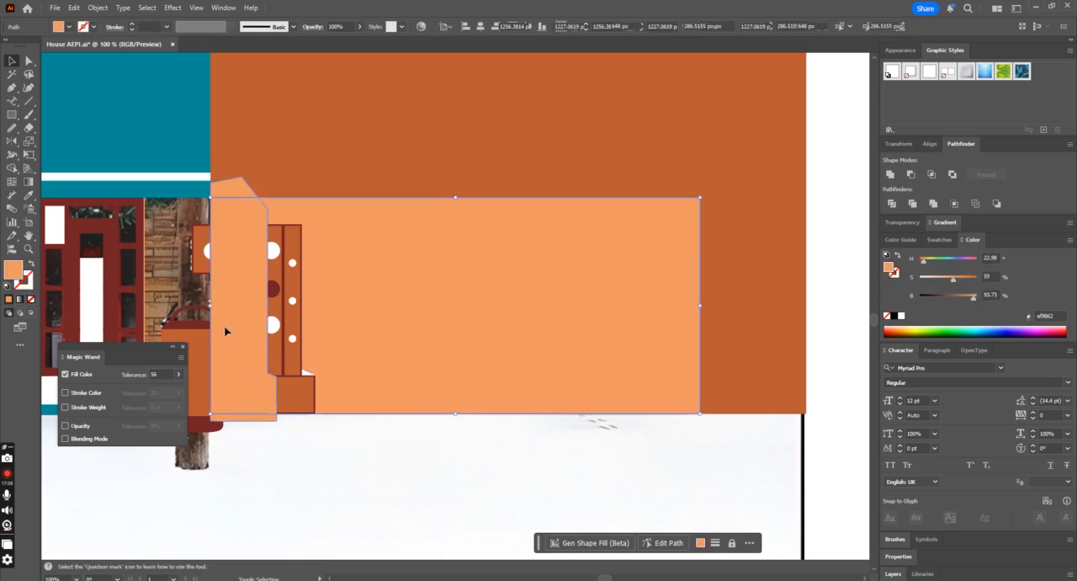
pyautogui.keyDown('shift'); pyautogui.click(226, 329); pyautogui.keyUp('shift')
pyautogui.click(12, 171)
pyautogui.keyDown('alt'); pyautogui.moveTo(260, 180); pyautogui.dragTo(215, 187); pyautogui.keyUp('alt')
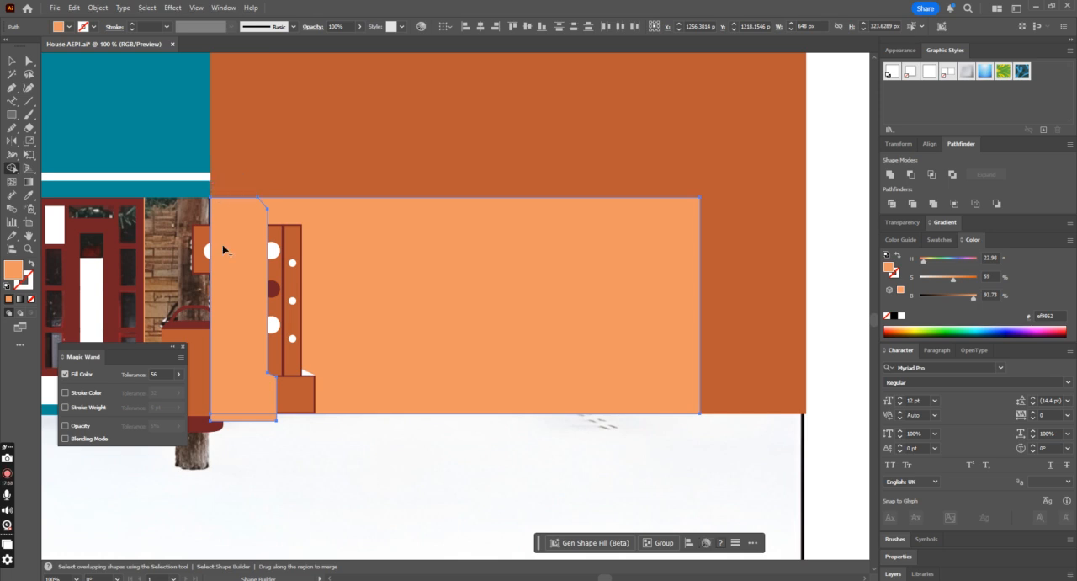
pyautogui.keyDown('alt'); pyautogui.moveTo(264, 424); pyautogui.dragTo(227, 420); pyautogui.keyUp('alt')
pyautogui.click(12, 60)
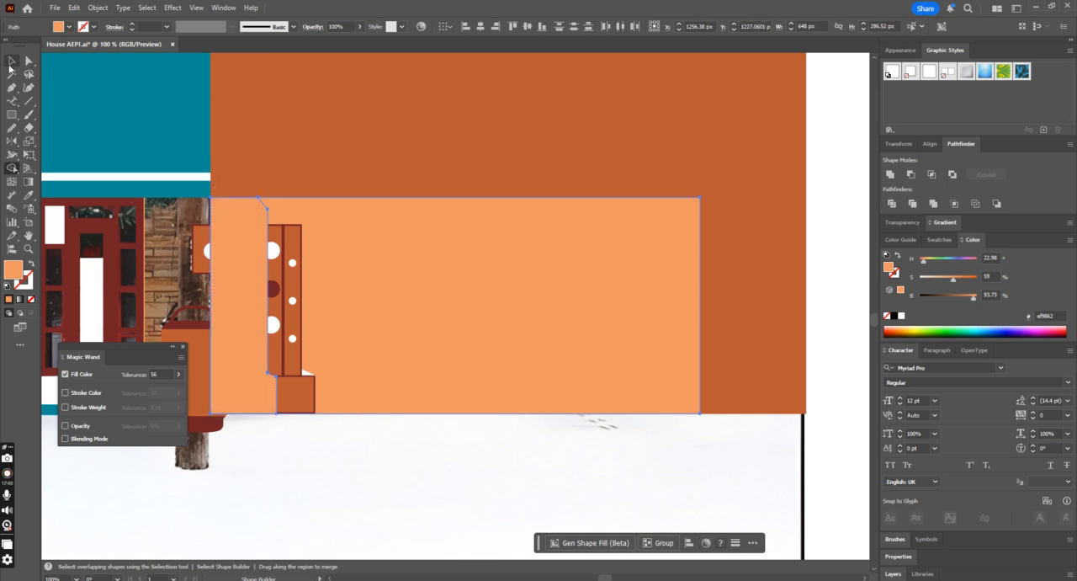
# Step: Bring the cabinet, side box and base block in front of the wall and recess shapes
pyautogui.click(301, 267)
pyautogui.keyDown('shift'); pyautogui.click(206, 272); pyautogui.keyUp('shift')
pyautogui.keyDown('shift'); pyautogui.click(294, 389); pyautogui.keyUp('shift')
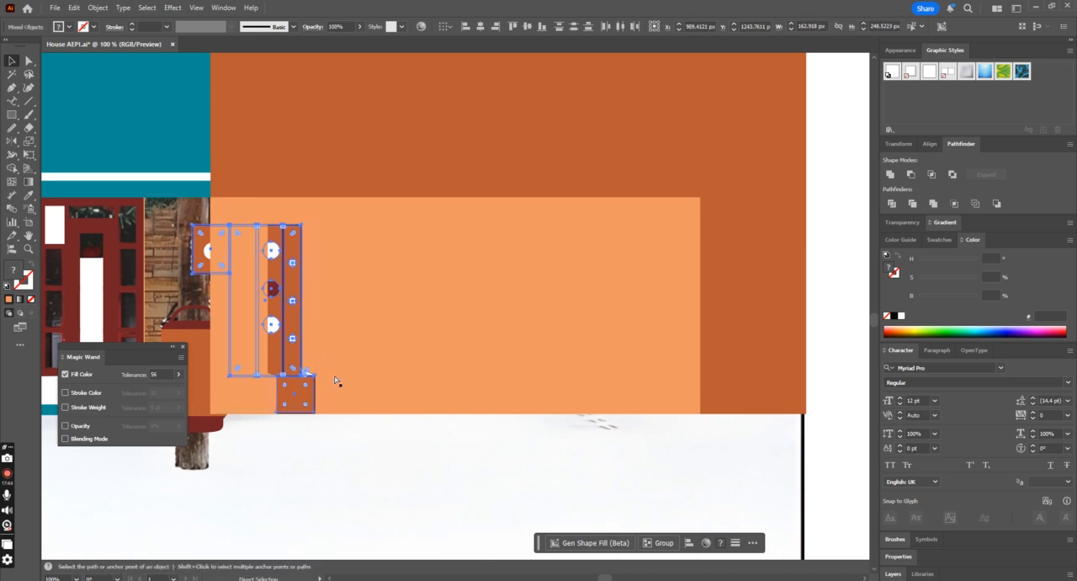
pyautogui.hotkey('ctrl', 'g')
# Step: Fill the recess shape behind the cabinet with the door frame's dark red
pyautogui.click(231, 390)
pyautogui.click(27, 196)
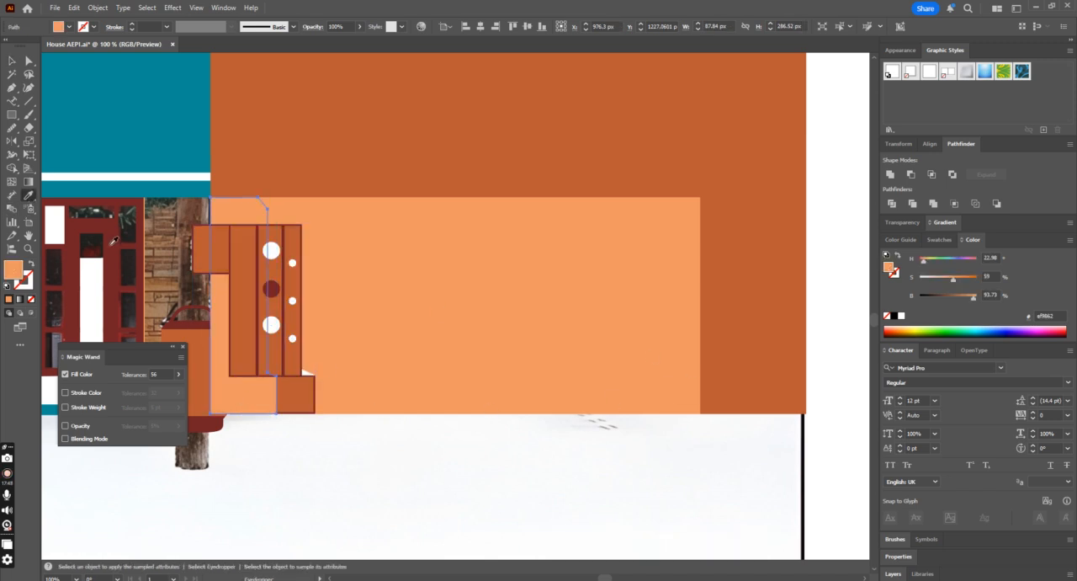
pyautogui.click(114, 241)
pyautogui.click(13, 63)
# Step: Try moving the lower wall, recess shape and cabinet together off the facade, and undo the move
pyautogui.click(472, 417)
pyautogui.click(423, 368)
pyautogui.keyDown('shift'); pyautogui.click(226, 405); pyautogui.keyUp('shift')
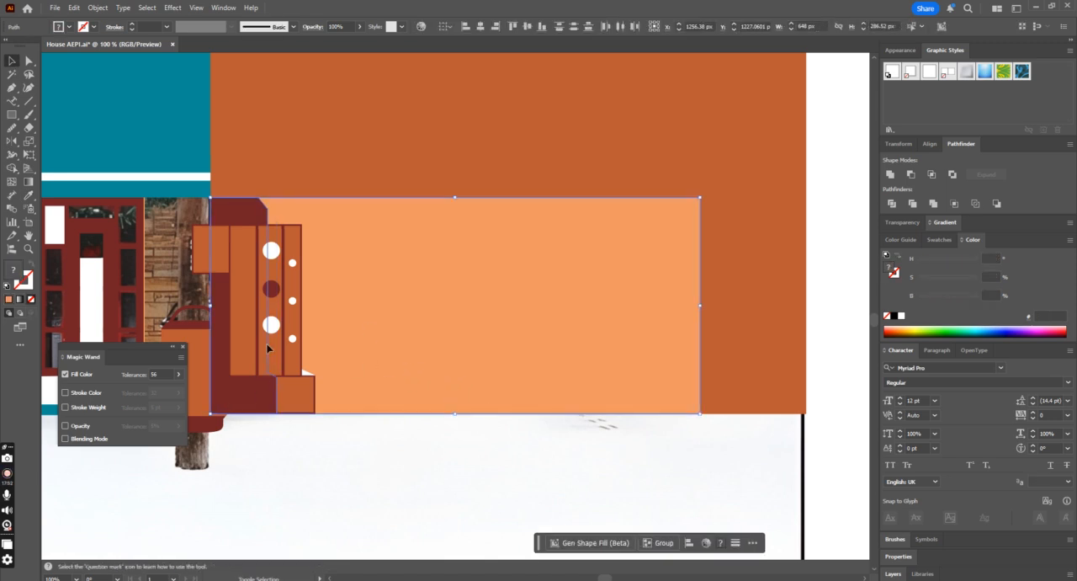
pyautogui.moveTo(267, 346); pyautogui.dragTo(435, 441)
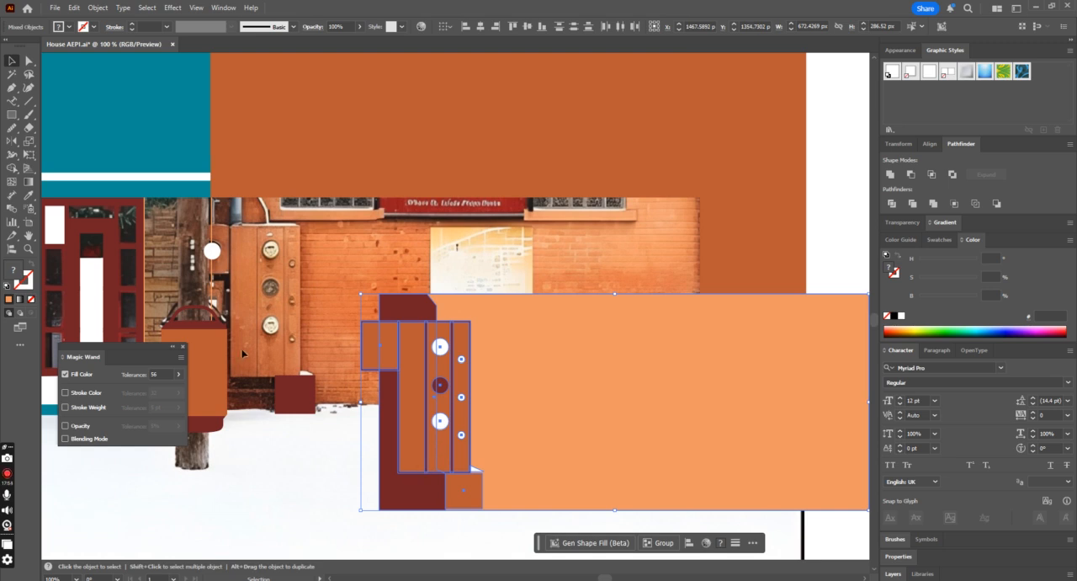
pyautogui.press('a')
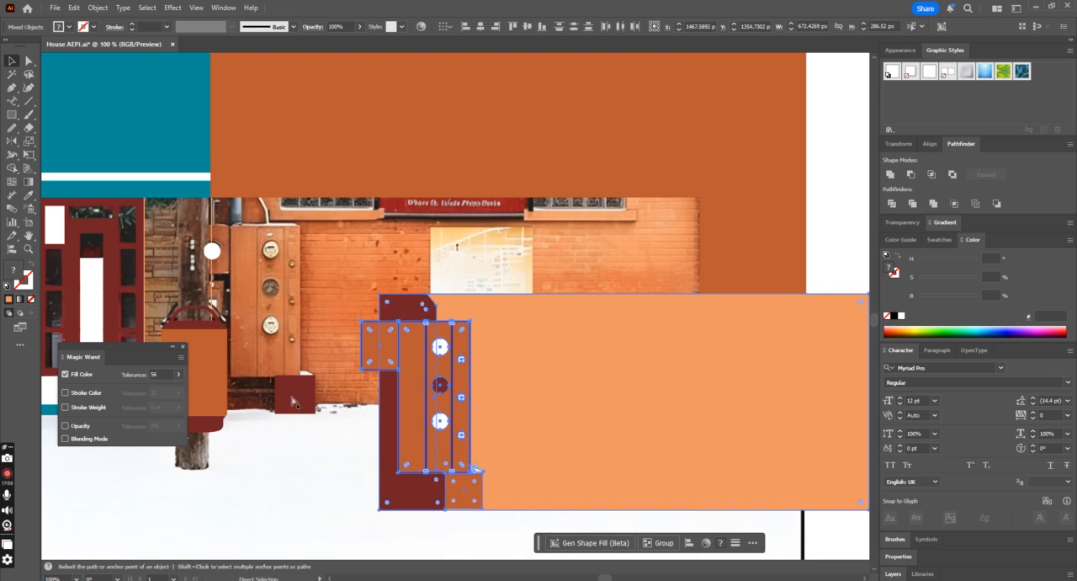
pyautogui.hotkey('ctrl', 'z')
pyautogui.hotkey('ctrl', 'z')
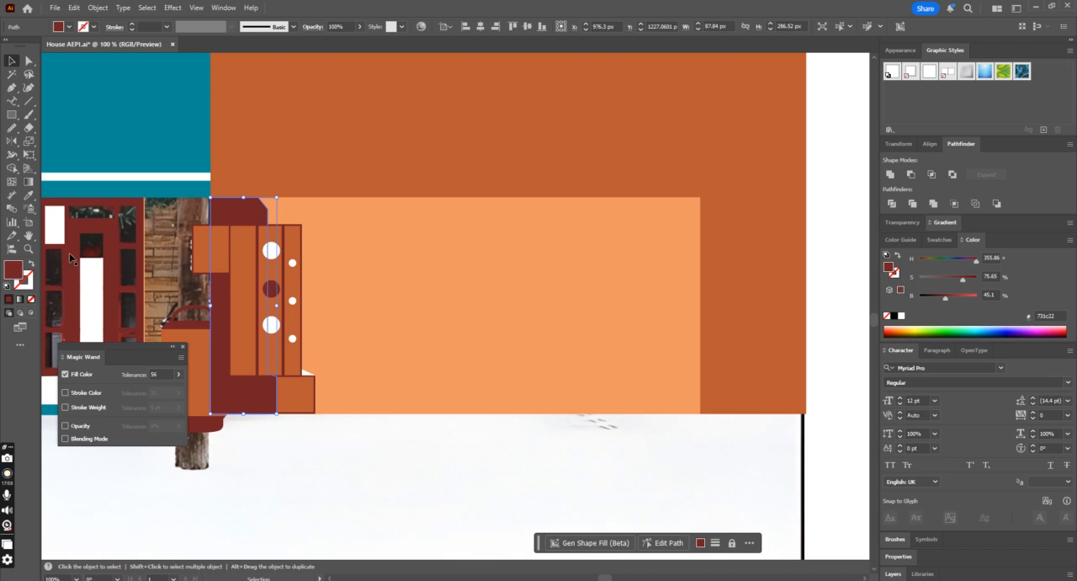
# Step: Try filling the recess shape behind the cabinet with the upper facade's orange, and undo the change
pyautogui.click(27, 194)
pyautogui.click(392, 169)
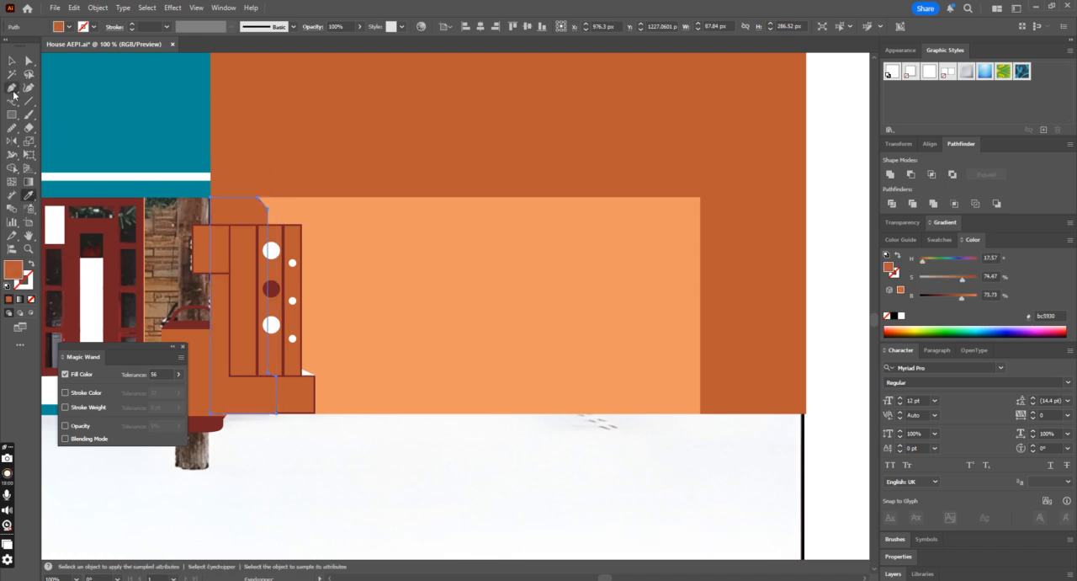
pyautogui.press('v')
pyautogui.click(373, 438)
pyautogui.click(471, 374)
pyautogui.press('a')
pyautogui.hotkey('ctrl', 'z')
# Step: Fill the narrow wall section between the door and the cabinet with its light orange outline colour, and select the bin group
pyautogui.click(414, 478)
pyautogui.hotkey('ctrl', '-')
pyautogui.hotkey('ctrl', '-')
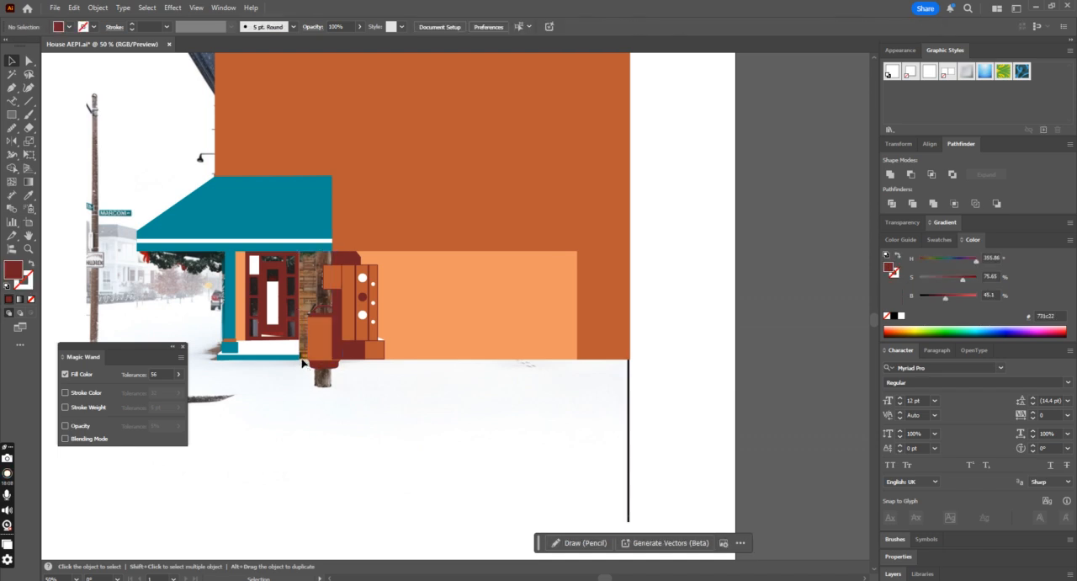
pyautogui.click(301, 359)
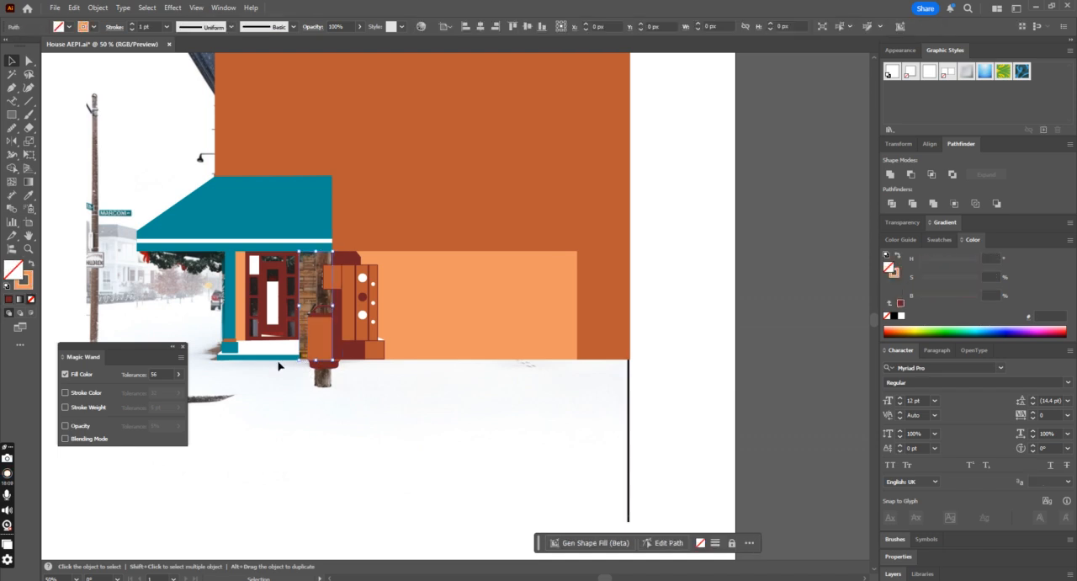
pyautogui.click(32, 264)
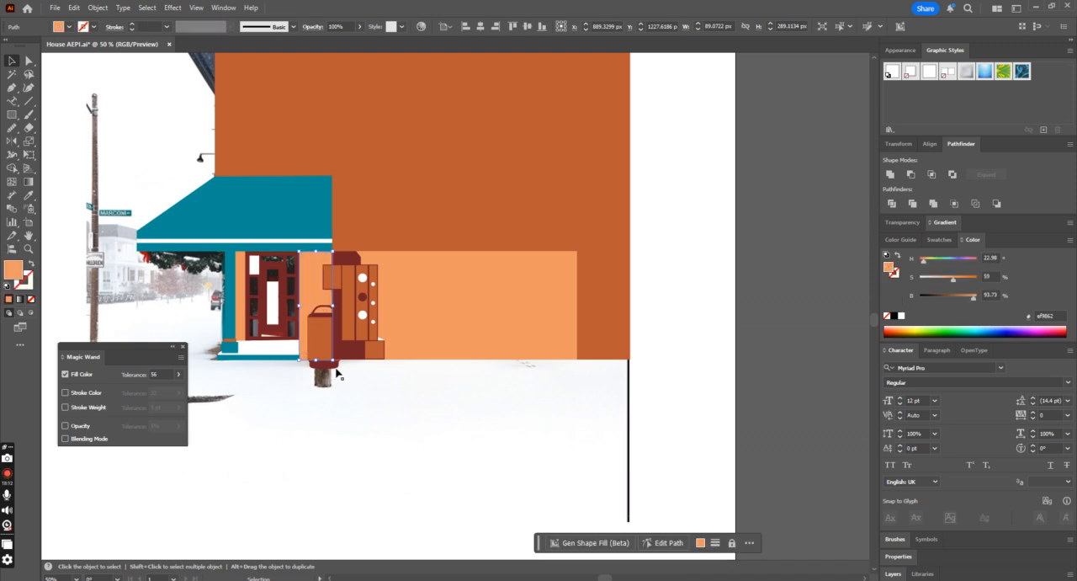
pyautogui.click(316, 345)
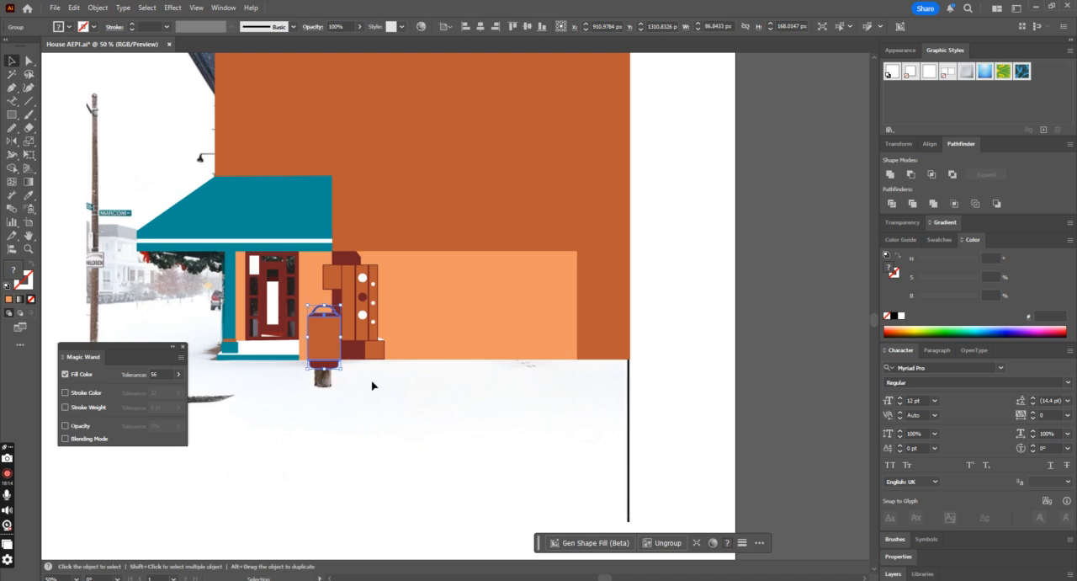
# Step: Examine the traced entrance, bin and meter cabinet up close and from further out
pyautogui.hotkey('ctrl', '1')
pyautogui.click(580, 387)
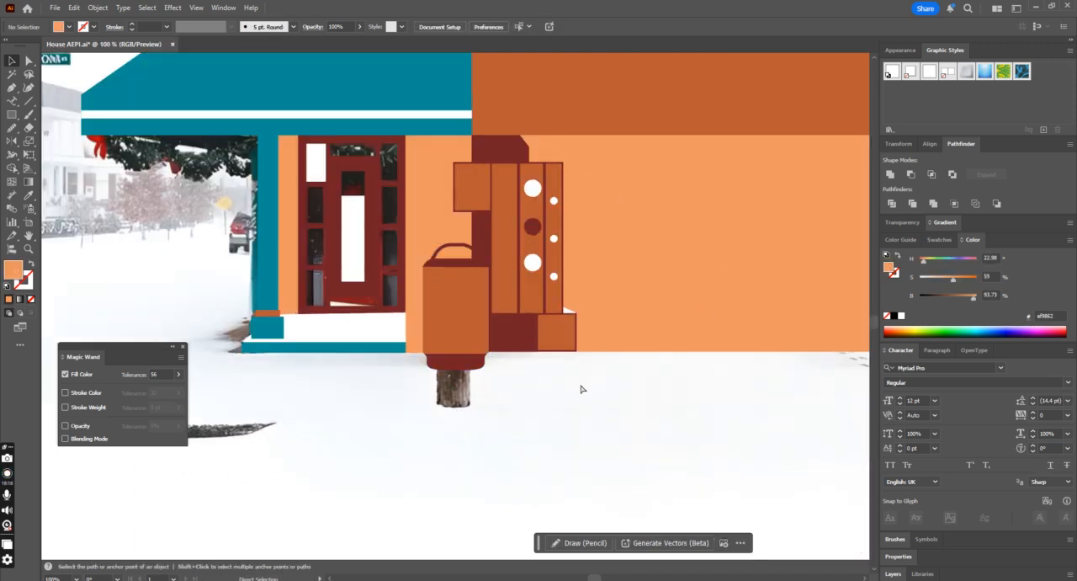
pyautogui.hotkey('ctrl', '-')
pyautogui.hotkey('ctrl', '-')
pyautogui.hotkey('ctrl', '-')
pyautogui.hotkey('ctrl', '+')
pyautogui.click(570, 306)
pyautogui.click(596, 390)
# Step: Try moving all traced building shapes off the photo to beside the artboard, and undo the move
pyautogui.hotkey('ctrl', '-')
pyautogui.hotkey('ctrl', '-')
pyautogui.moveTo(379, 99)
pyautogui.mouseDown()
pyautogui.moveTo(653, 337)
pyautogui.moveTo(660, 363)
pyautogui.mouseUp()
pyautogui.moveTo(463, 243)
pyautogui.mouseDown()
pyautogui.moveTo(727, 326)
pyautogui.moveTo(734, 312)
pyautogui.mouseUp()
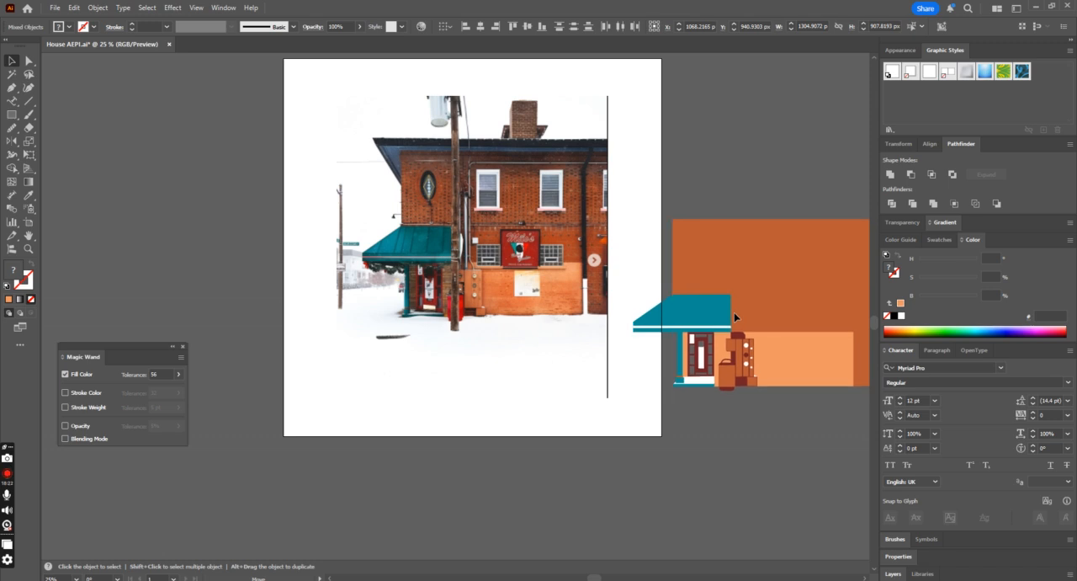
pyautogui.click(766, 475)
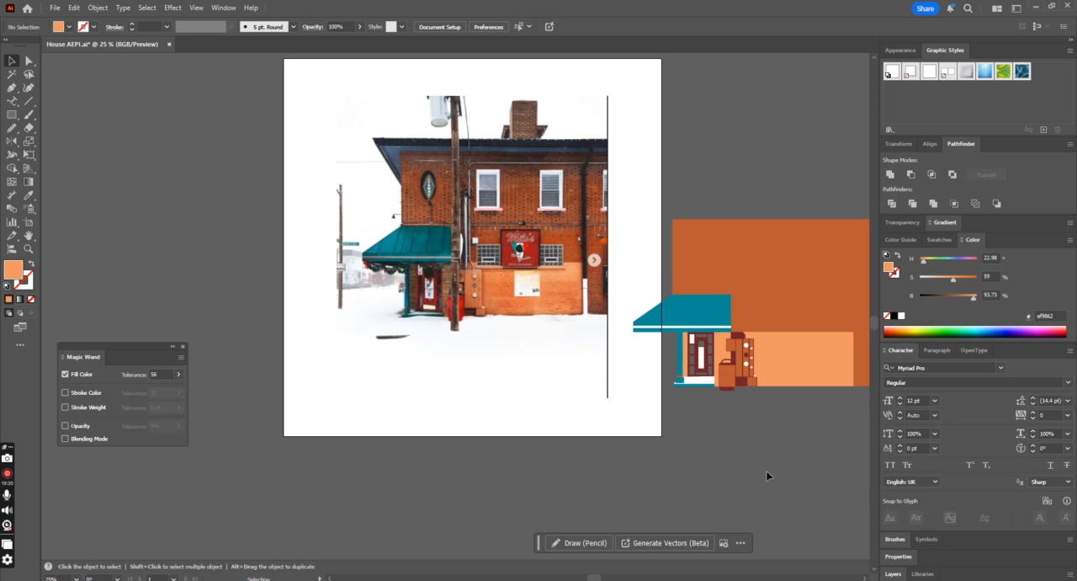
pyautogui.hotkey('ctrl', 'z')
pyautogui.hotkey('ctrl', '=')
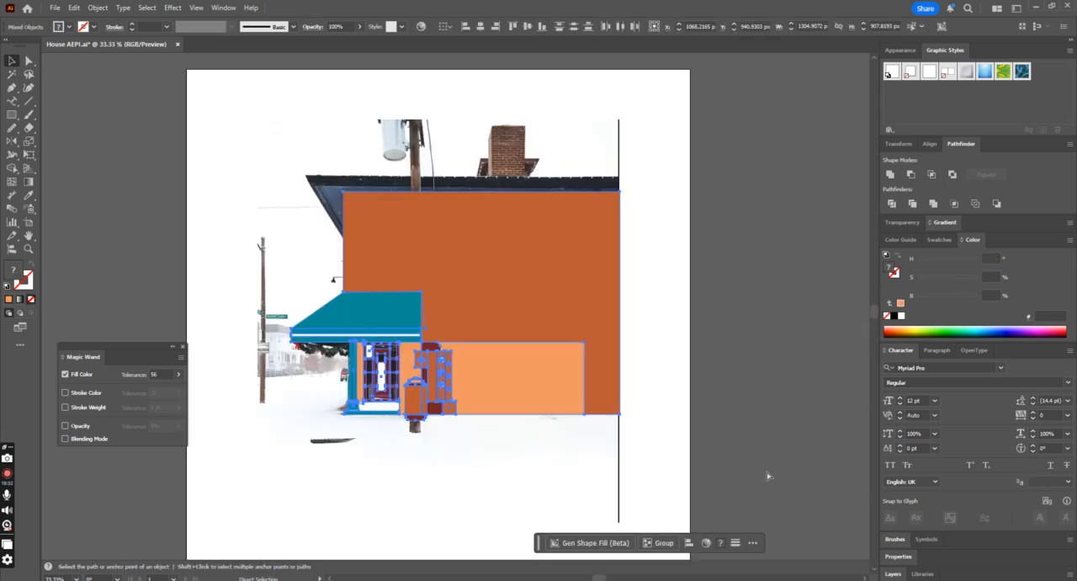
pyautogui.click(361, 502)
# Step: Draw a light orange rectangle across the upper part of the bin's front
pyautogui.scroll(-2, 828, 116)
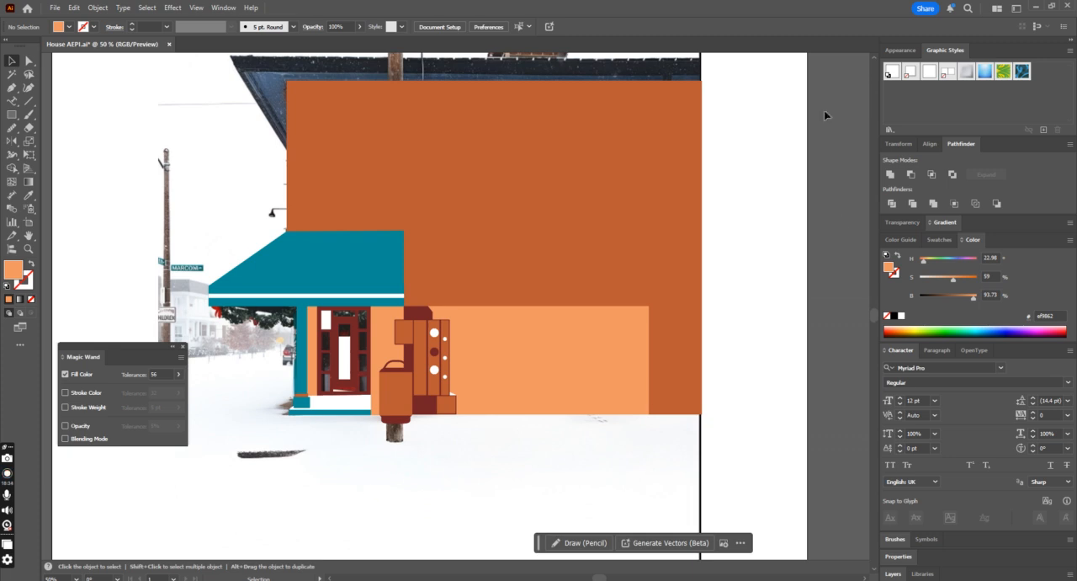
pyautogui.click(13, 114)
pyautogui.moveTo(382, 377); pyautogui.dragTo(410, 391)
pyautogui.click(12, 61)
pyautogui.hotkey('ctrl', 'a')
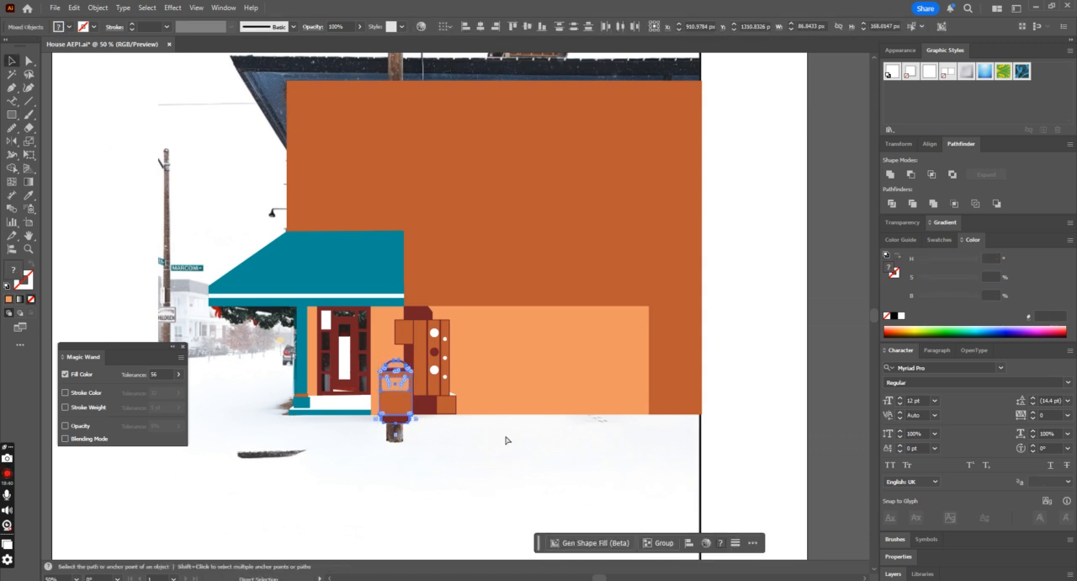
pyautogui.press('v')
pyautogui.hotkey('ctrl', '=')
pyautogui.hotkey('ctrl', '=')
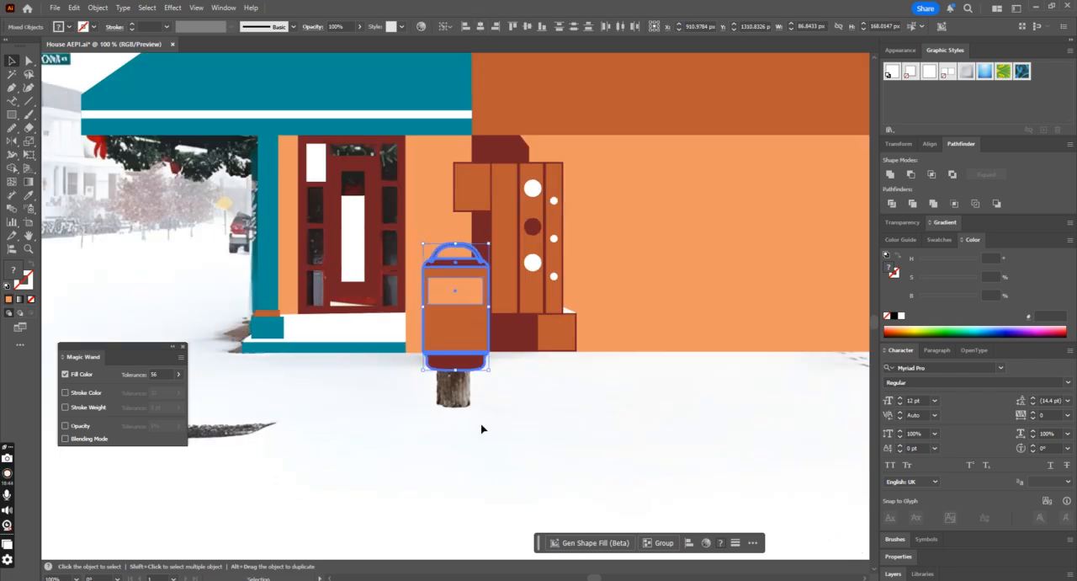
pyautogui.click(488, 452)
# Step: Swap the fill and stroke of the large upper facade shape, leaving only its orange outline over the photo
pyautogui.hotkey('ctrl', '-')
pyautogui.hotkey('ctrl', '-')
pyautogui.hotkey('ctrl', '-')
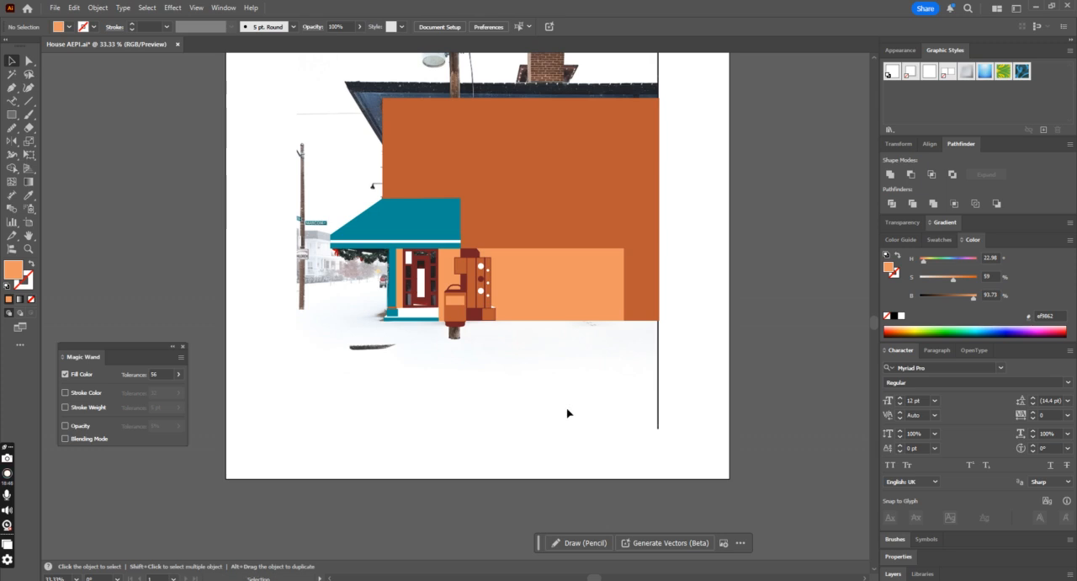
pyautogui.click(561, 299)
pyautogui.click(571, 212)
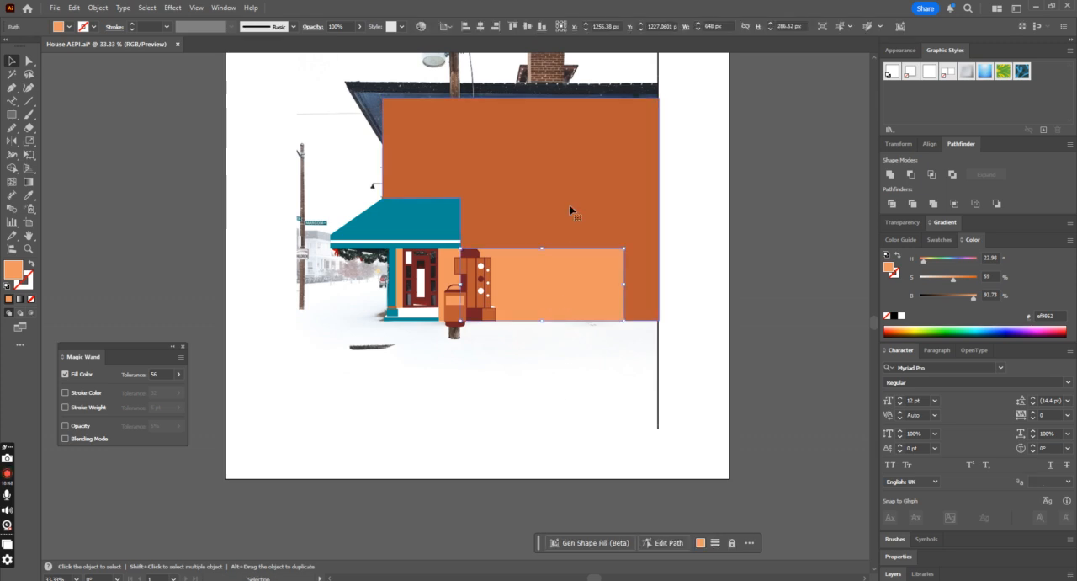
pyautogui.click(31, 262)
pyautogui.scroll(1, 633, 241)
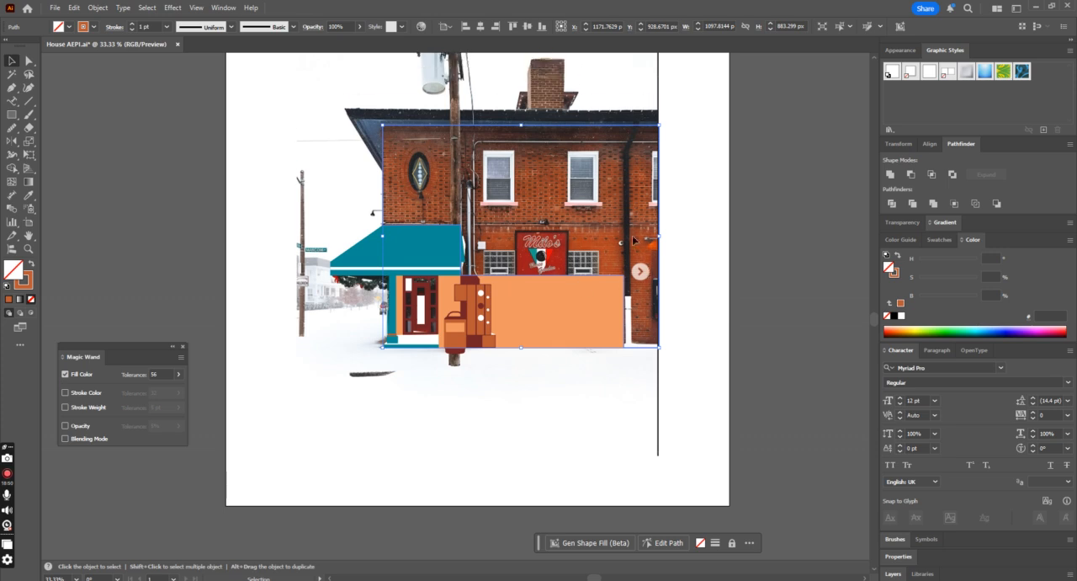
pyautogui.click(734, 273)
# Step: Select the light orange lower wall together with the dark recess shape and set their opacity to 37%
pyautogui.hotkey('ctrl', '=')
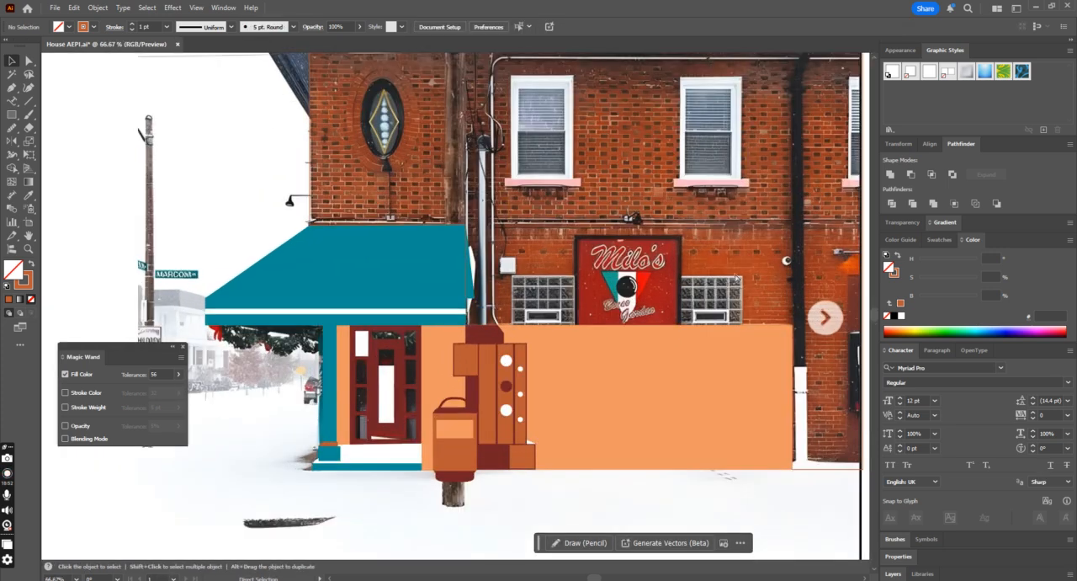
pyautogui.click(517, 340)
pyautogui.moveTo(520, 333); pyautogui.dragTo(573, 392)
pyautogui.hotkey('ctrl', 'z')
pyautogui.keyDown('shift'); pyautogui.click(498, 334); pyautogui.keyUp('shift')
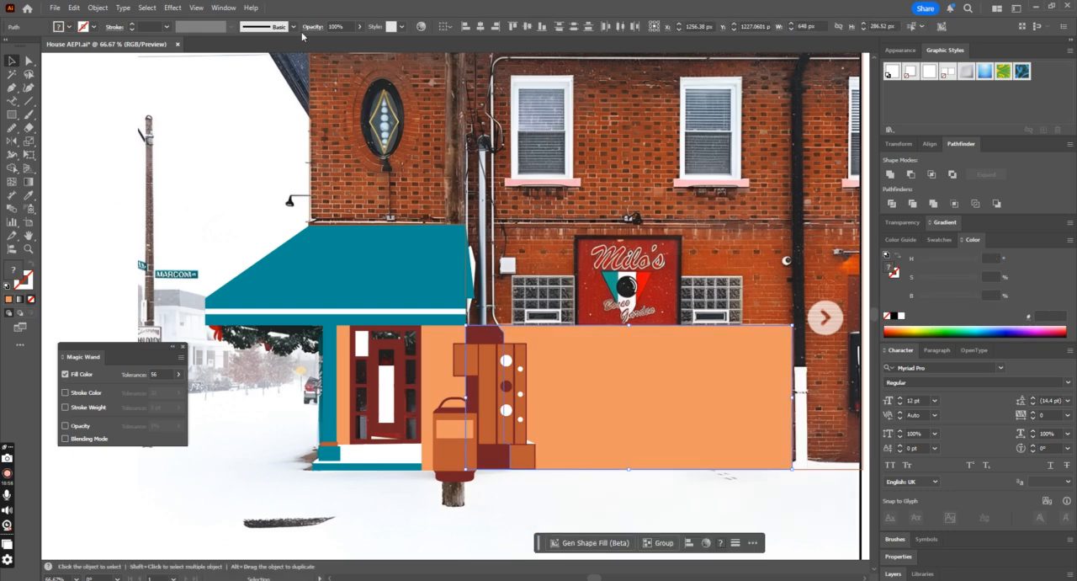
pyautogui.click(360, 27)
pyautogui.moveTo(343, 44); pyautogui.dragTo(332, 51)
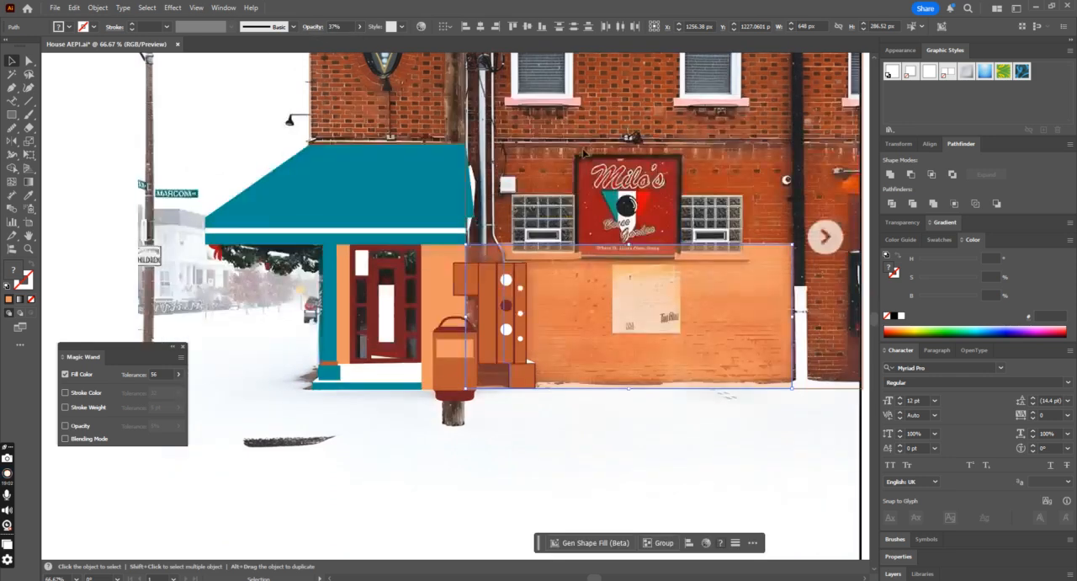
pyautogui.hotkey('ctrl', '-')
pyautogui.hotkey('ctrl', 'z')
pyautogui.hotkey('ctrl', 'shift', 'z')
# Step: Draw a rectangle about 16 by 390 px over the vertical pipe above the meter cabinet and fill it white
pyautogui.hotkey('ctrl', '+')
pyautogui.scroll(3, 581, 144)
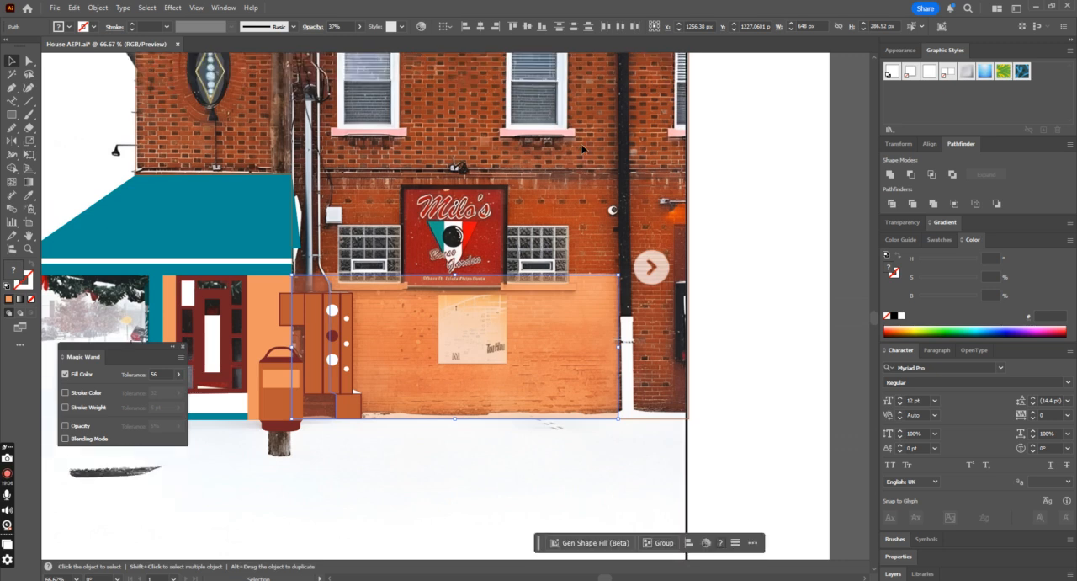
pyautogui.press('m')
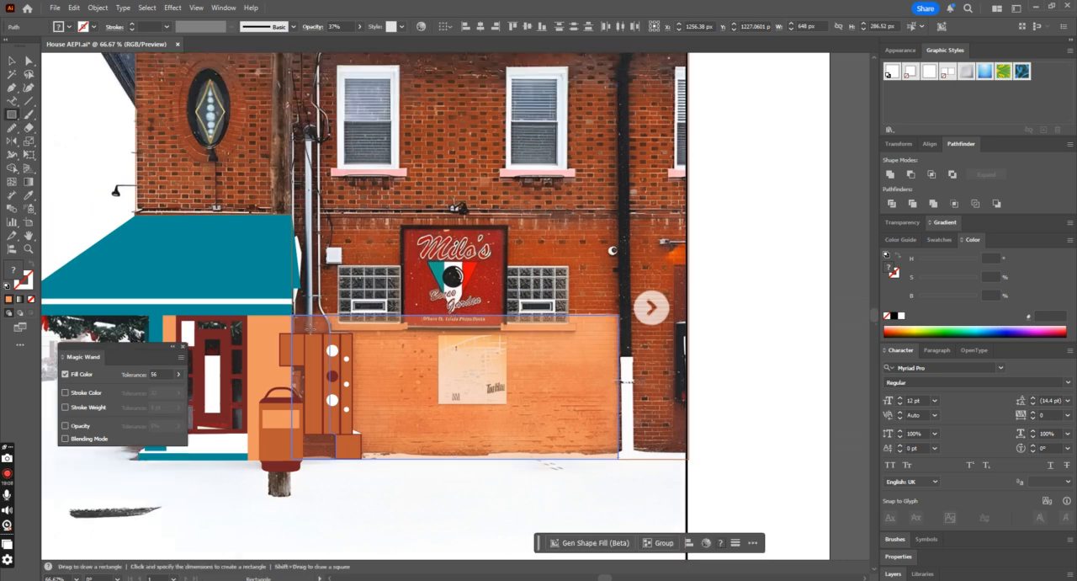
pyautogui.moveTo(318, 333); pyautogui.dragTo(302, 133)
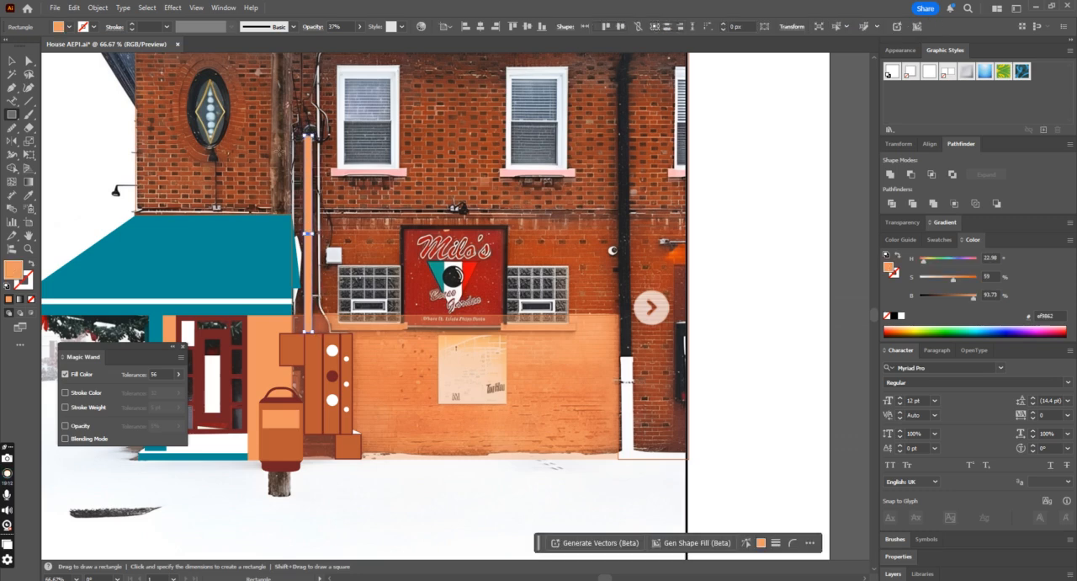
pyautogui.click(28, 194)
pyautogui.click(94, 297)
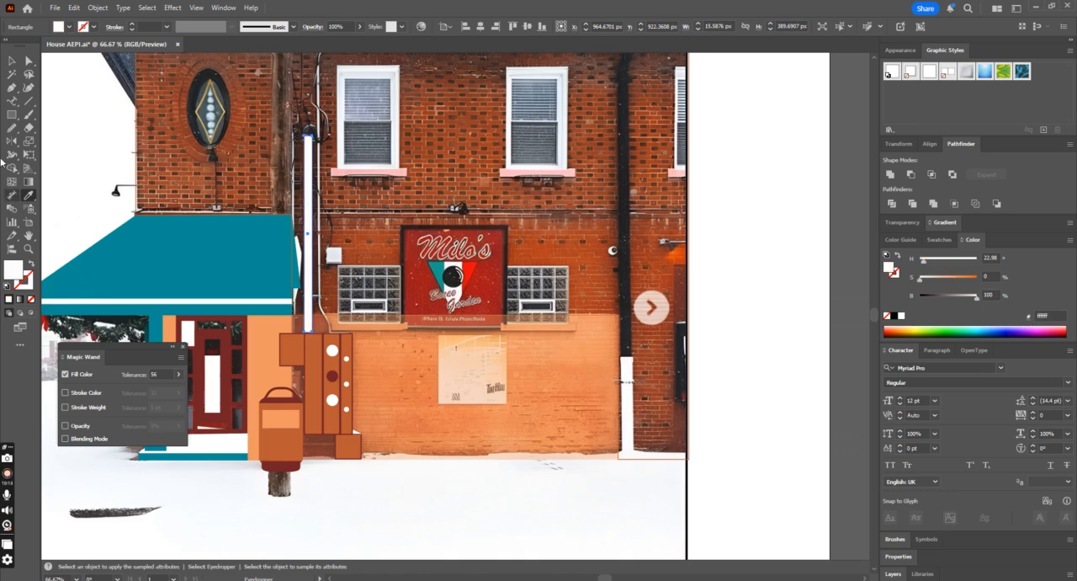
pyautogui.click(13, 61)
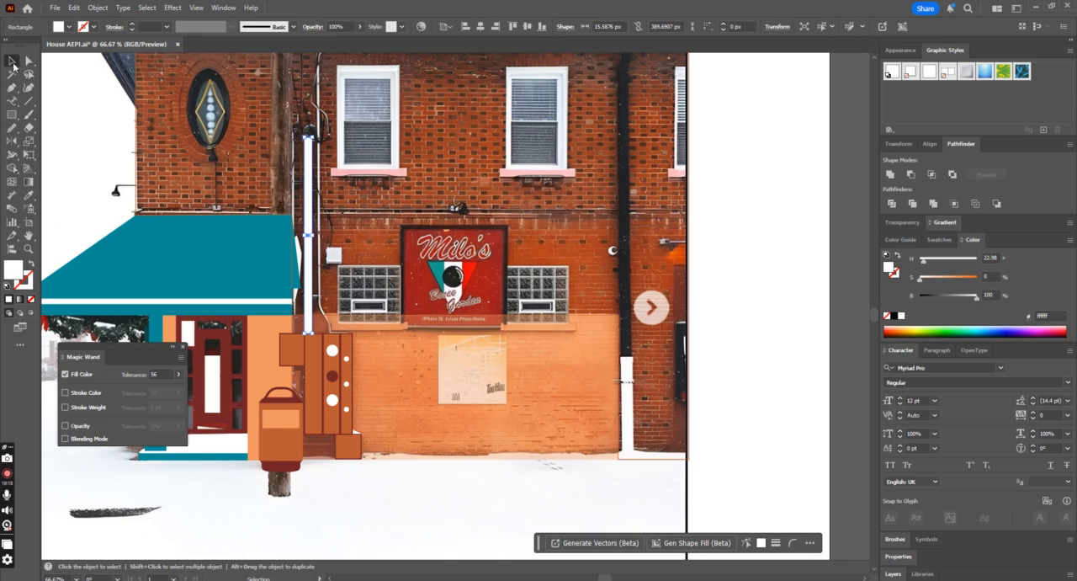
pyautogui.click(468, 475)
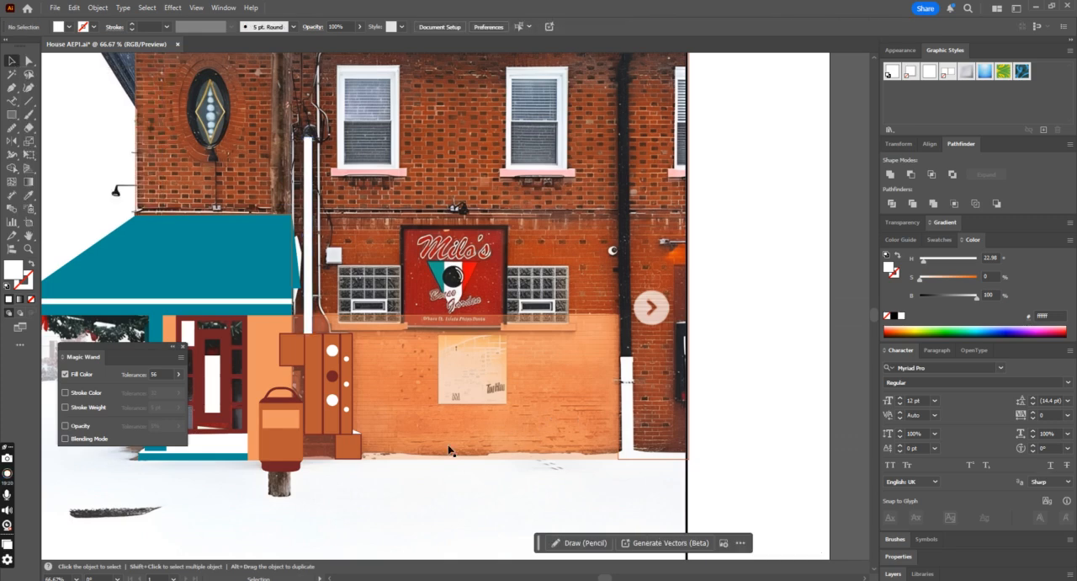
# Step: Trace the thin conduit with the Pen tool from the cabinet up the wall and across above the windows to the facade's far edge
pyautogui.scroll(3, 370, 339)
pyautogui.click(12, 114)
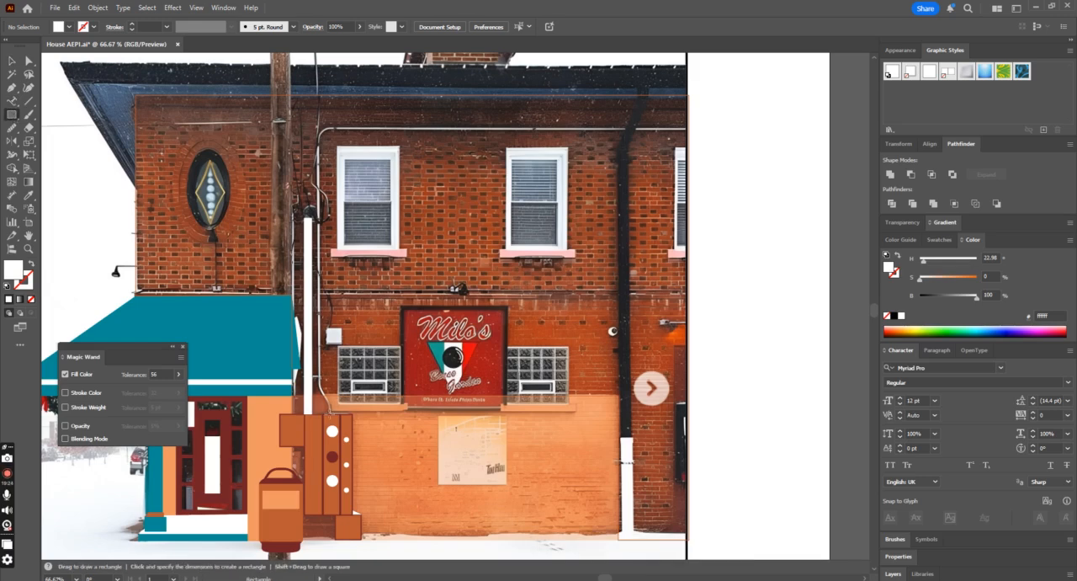
pyautogui.click(12, 88)
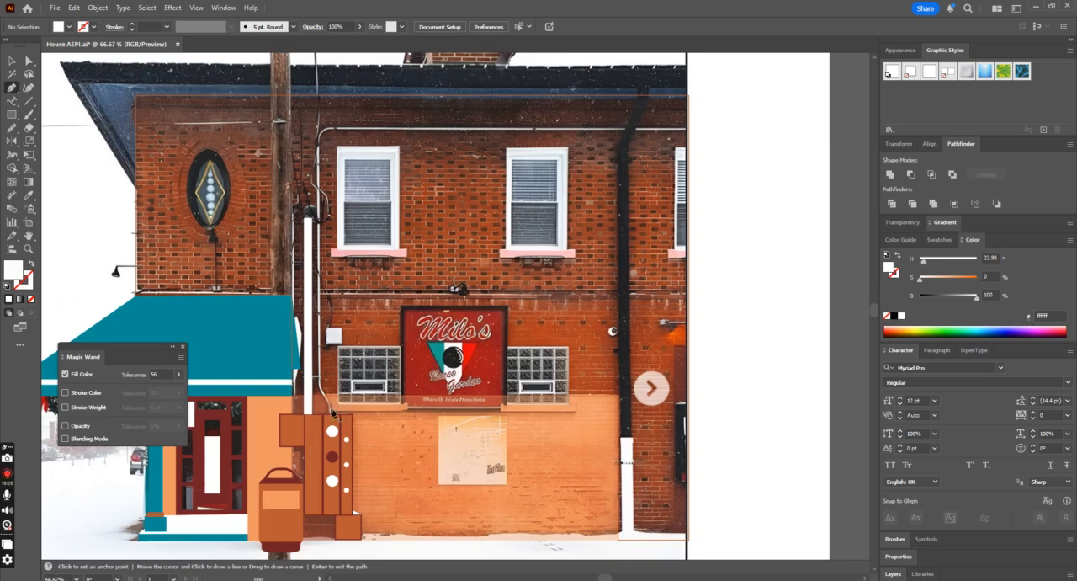
pyautogui.click(331, 418)
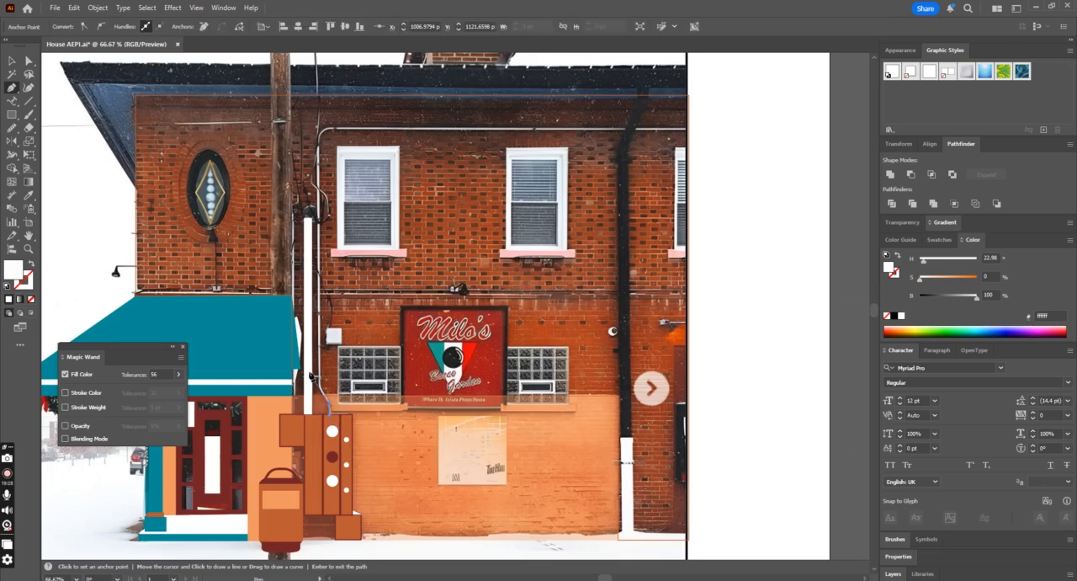
pyautogui.click(320, 388)
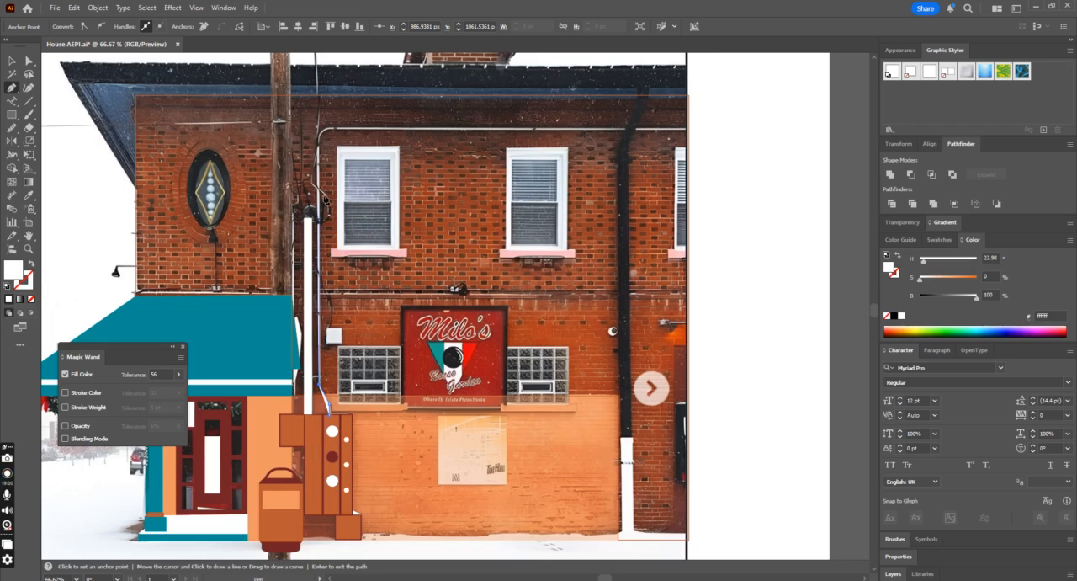
pyautogui.click(318, 149)
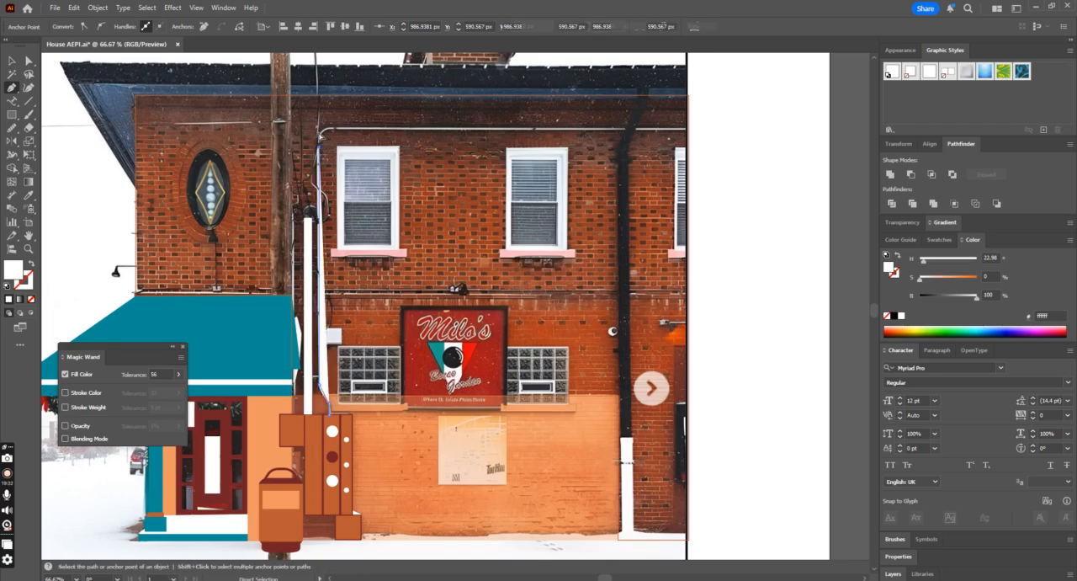
pyautogui.hotkey('ctrl', 'z')
pyautogui.click(320, 129)
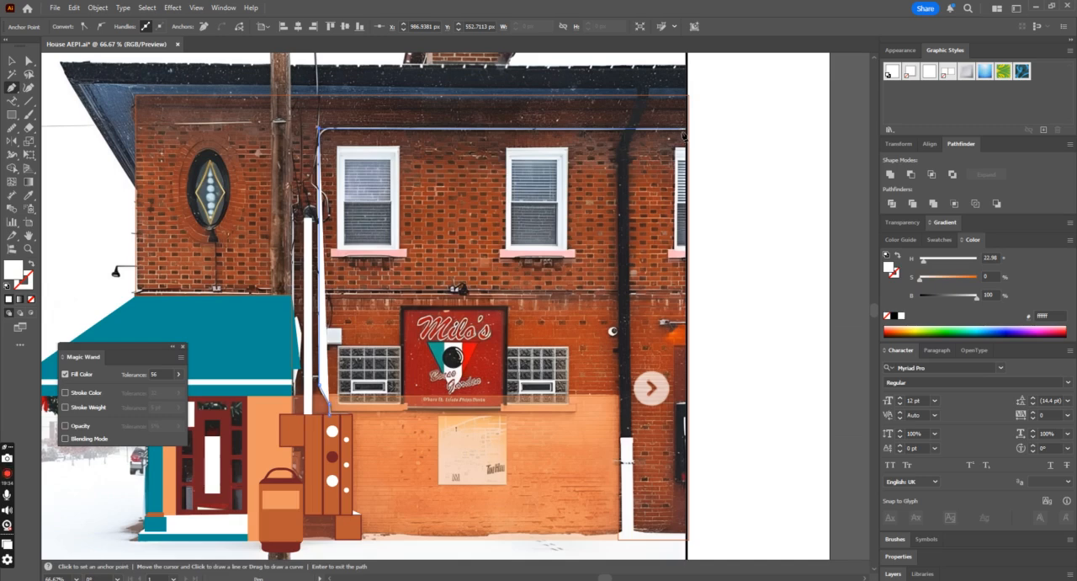
pyautogui.click(688, 131)
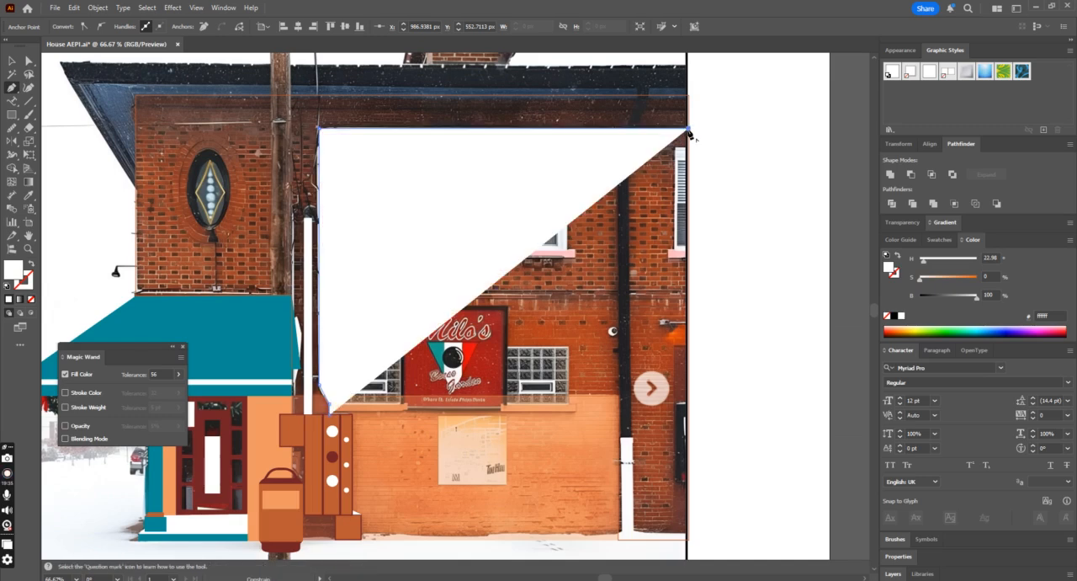
# Step: Give the conduit path no fill and a white 4 pt stroke
pyautogui.click(31, 264)
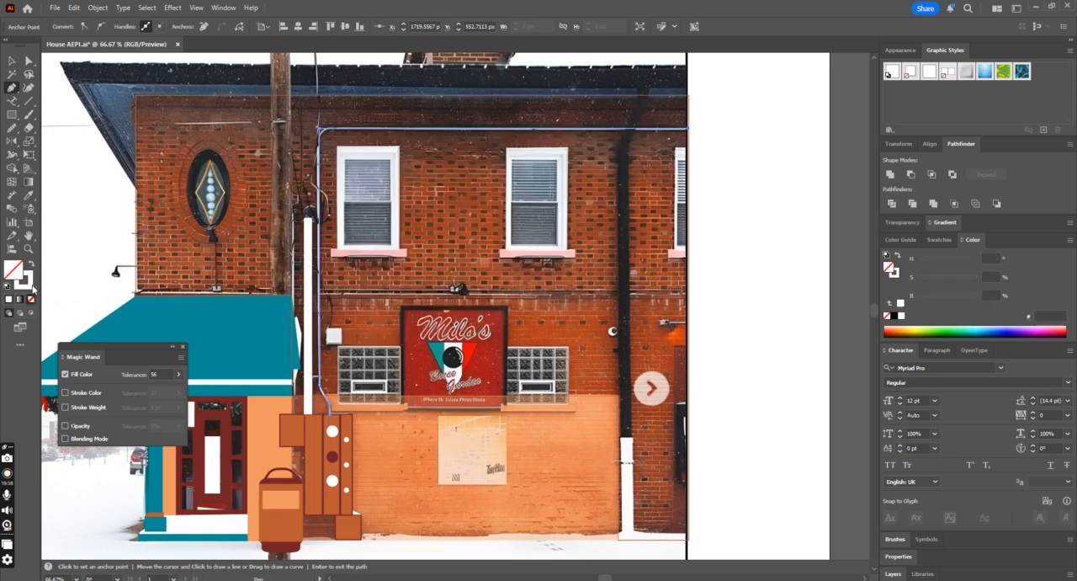
pyautogui.click(19, 64)
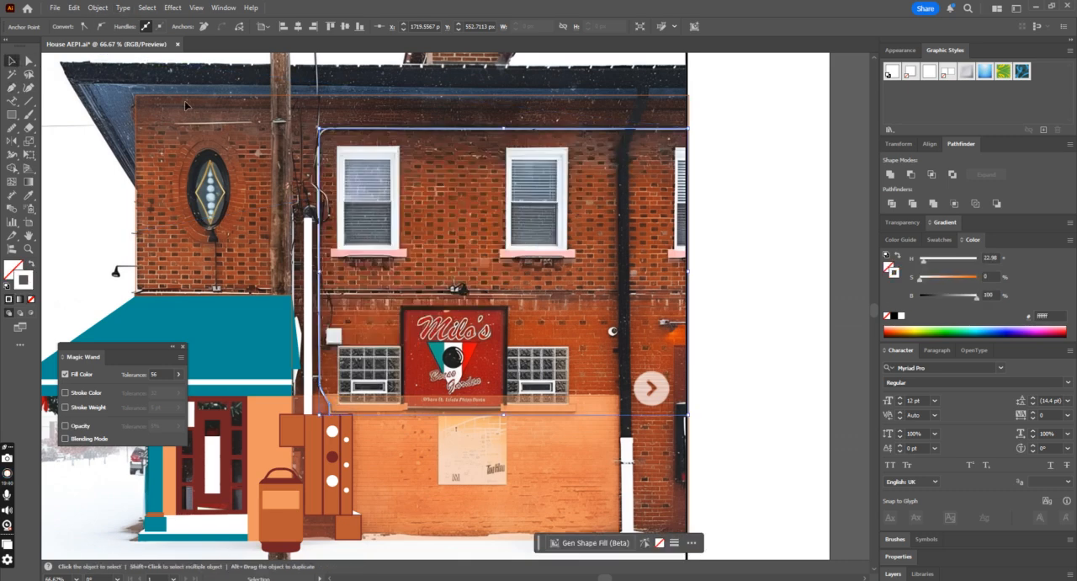
pyautogui.click(435, 131)
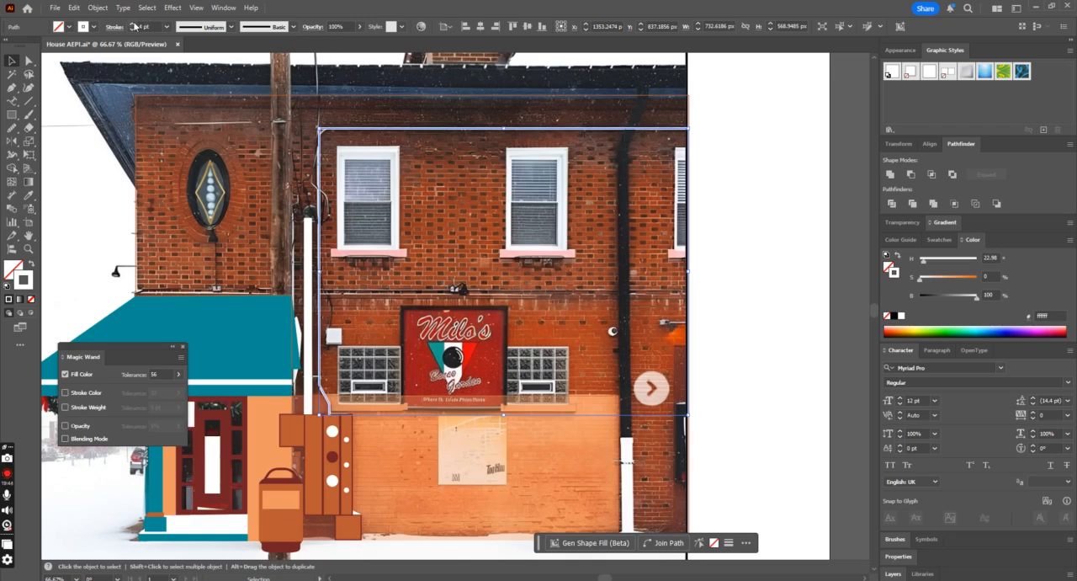
# Step: Round the conduit path's upper corner and its lower bend above the meter cabinet
pyautogui.click(28, 61)
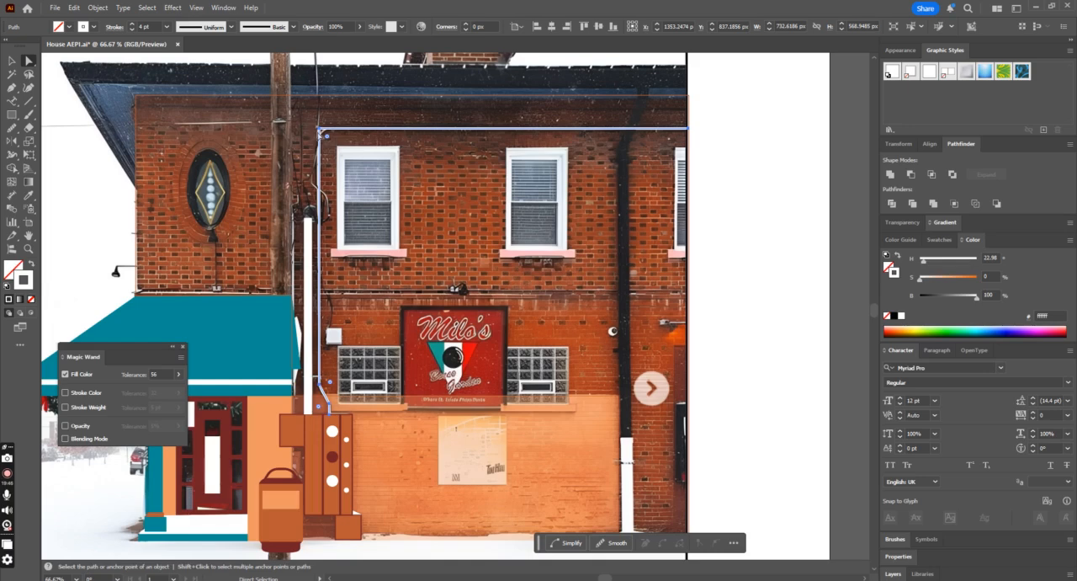
pyautogui.click(322, 132)
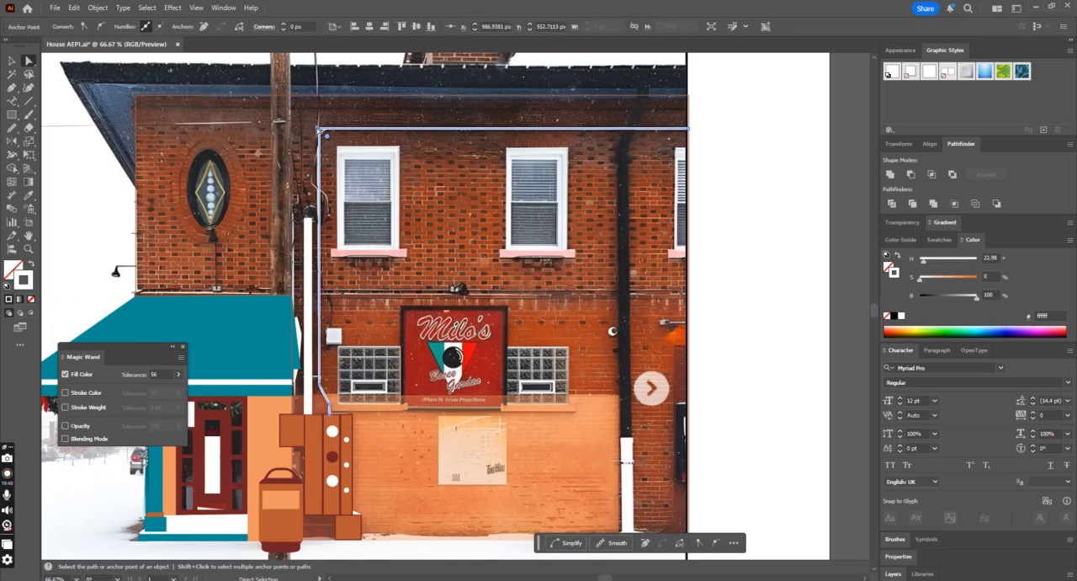
pyautogui.moveTo(329, 136); pyautogui.dragTo(335, 143)
pyautogui.click(329, 410)
pyautogui.click(324, 387)
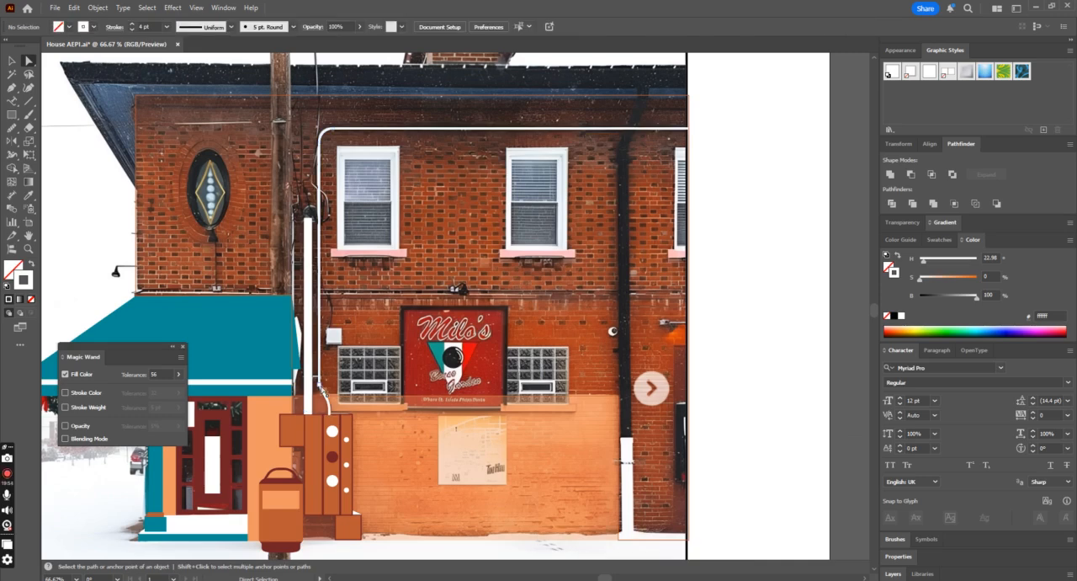
pyautogui.moveTo(329, 384); pyautogui.dragTo(346, 379)
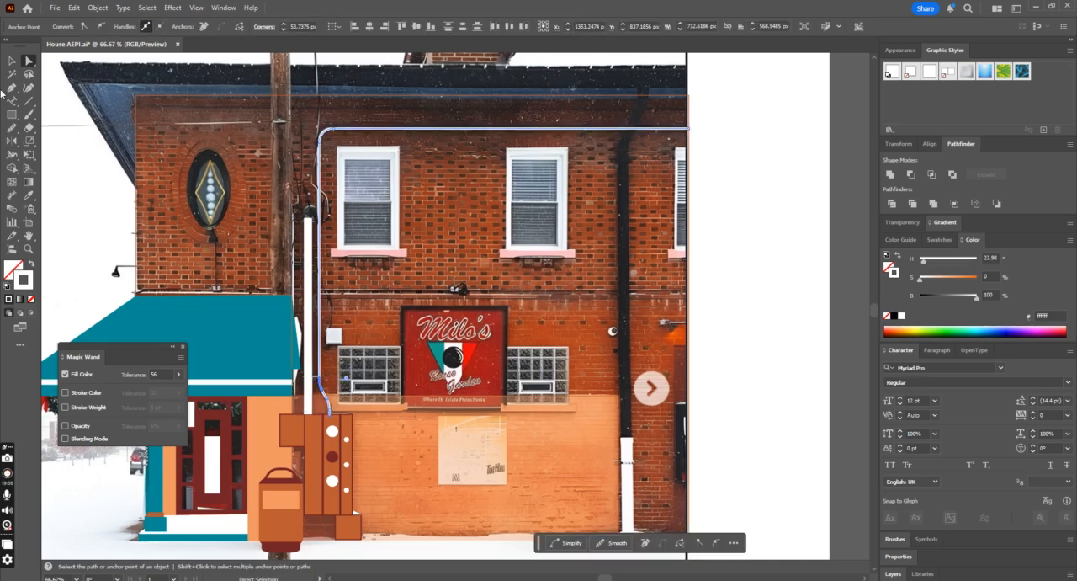
pyautogui.click(779, 197)
# Step: Expand the fill and stroke of the white conduit path and the vertical pipe into shapes
pyautogui.click(12, 61)
pyautogui.click(379, 130)
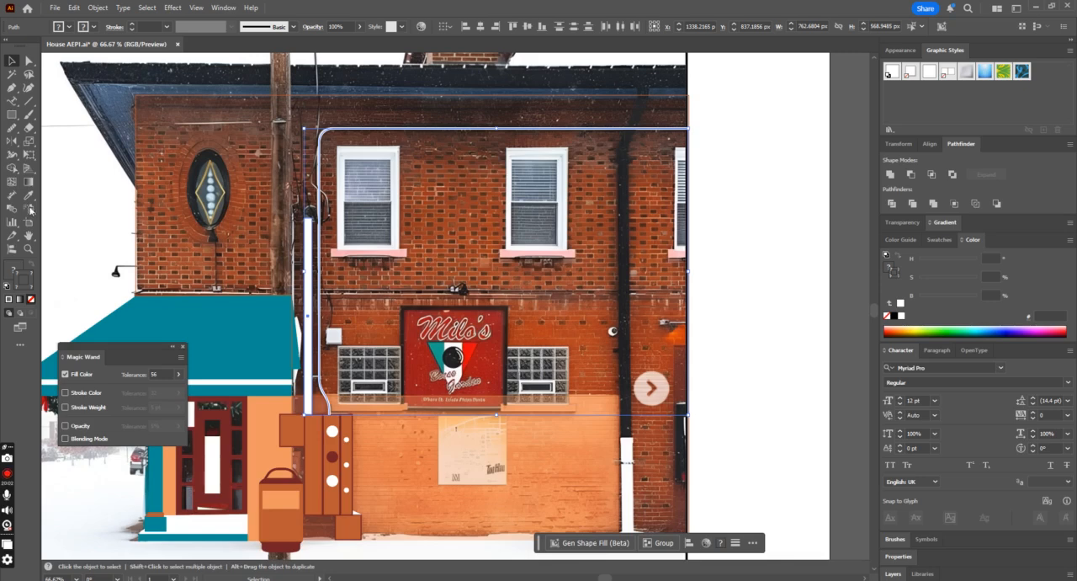
pyautogui.click(100, 8)
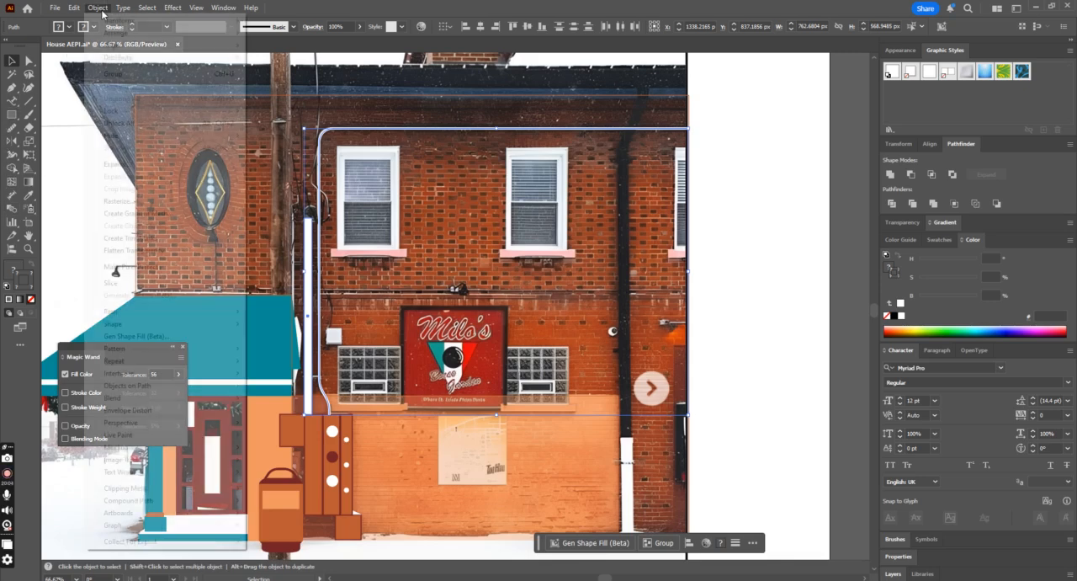
pyautogui.click(126, 164)
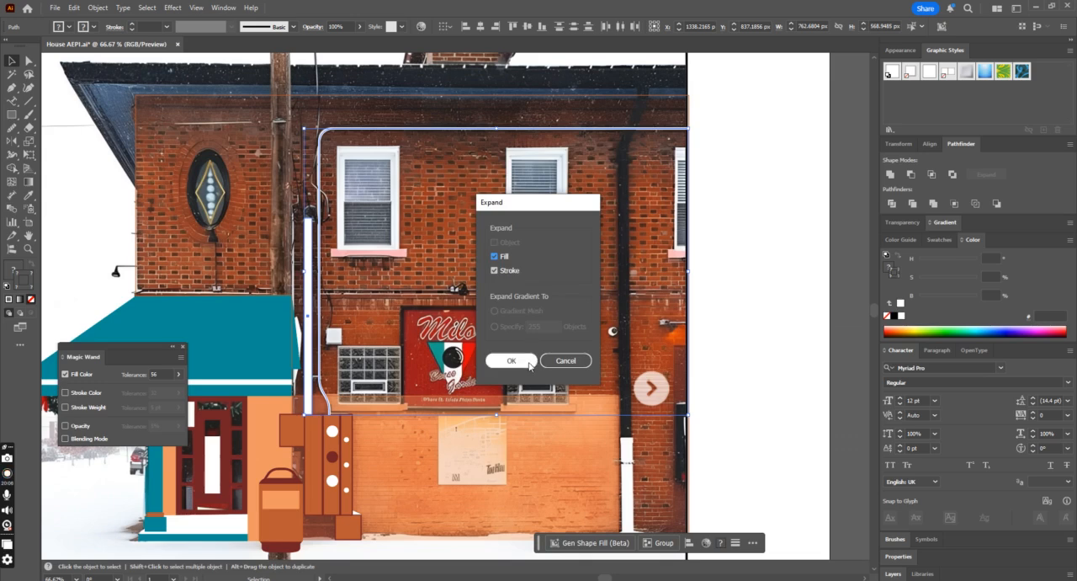
pyautogui.click(510, 360)
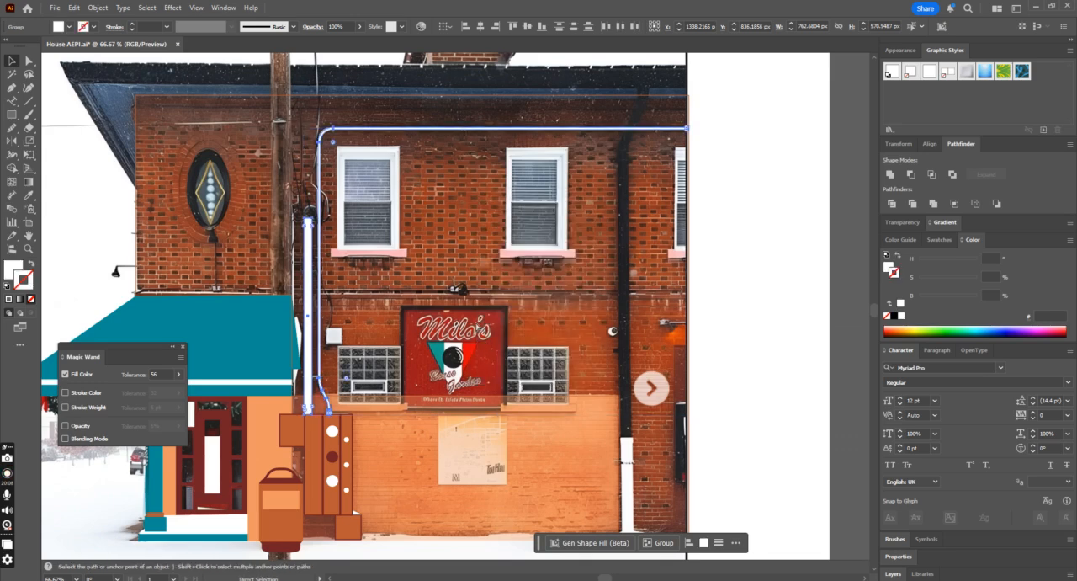
pyautogui.click(341, 439)
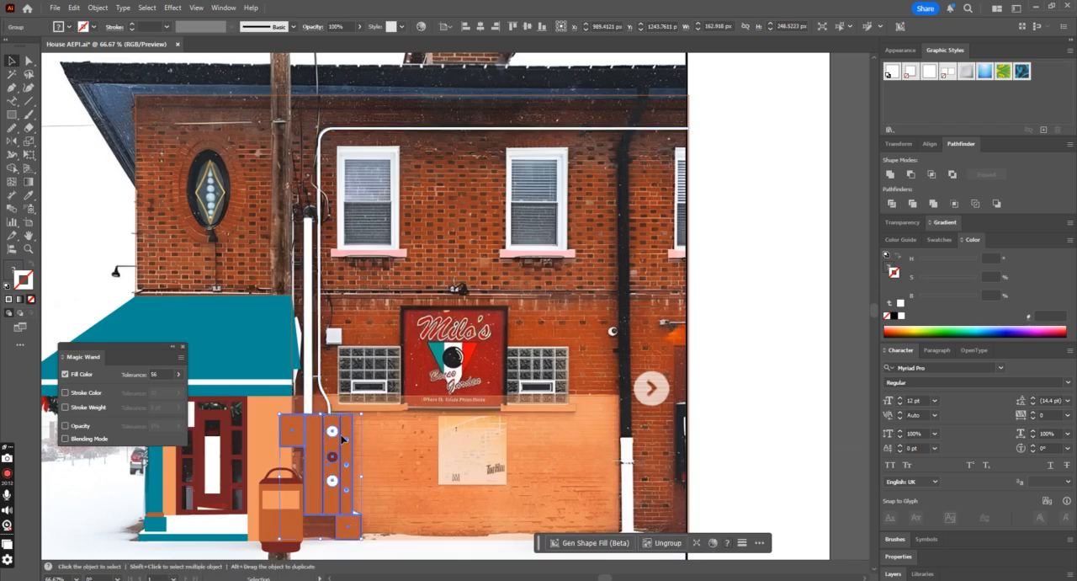
pyautogui.click(728, 343)
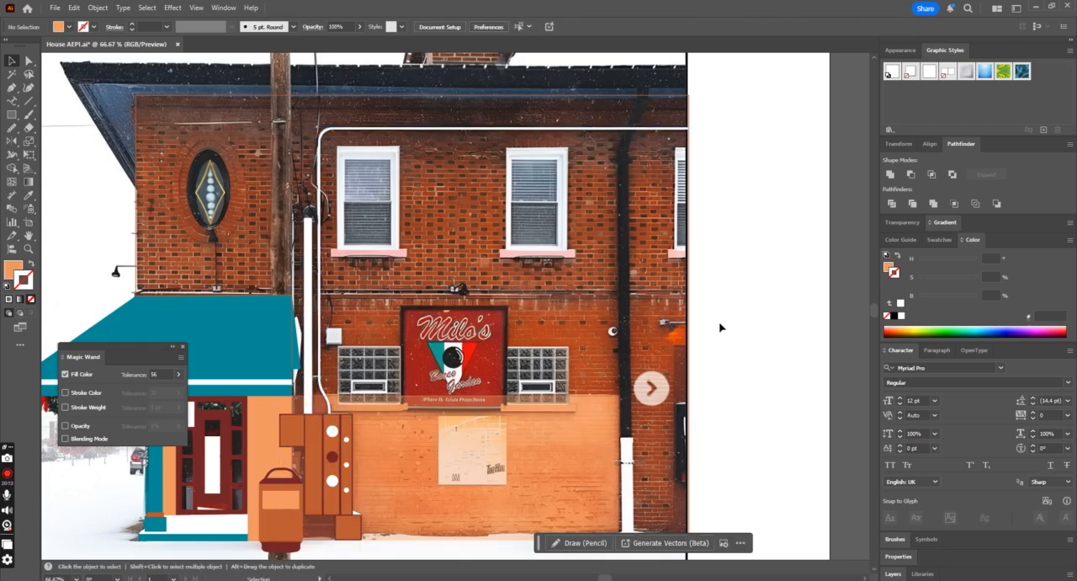
pyautogui.click(261, 450)
pyautogui.hotkey('shift', 'x')
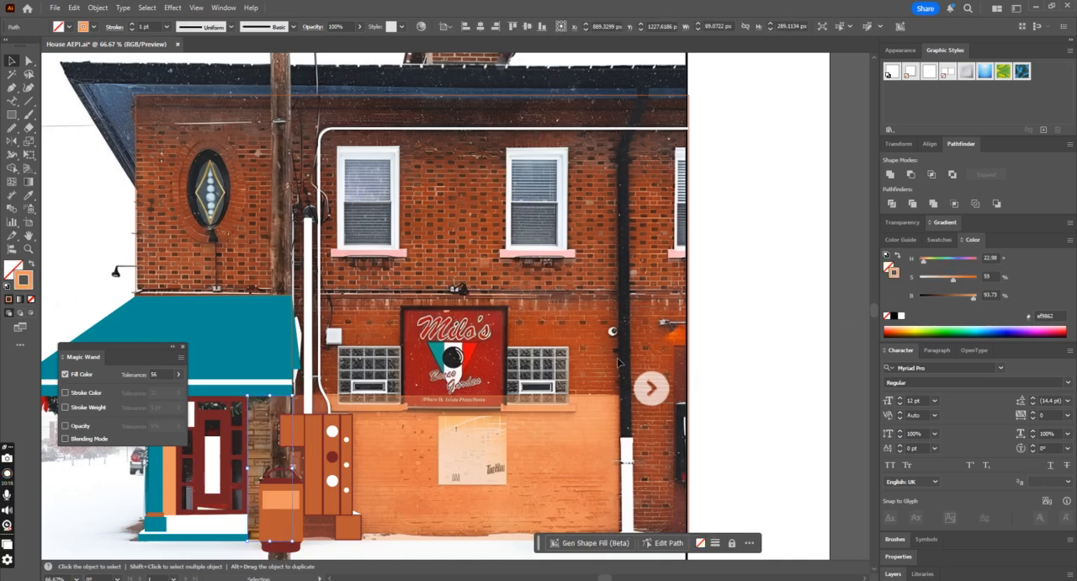
pyautogui.hotkey('shift', 'x')
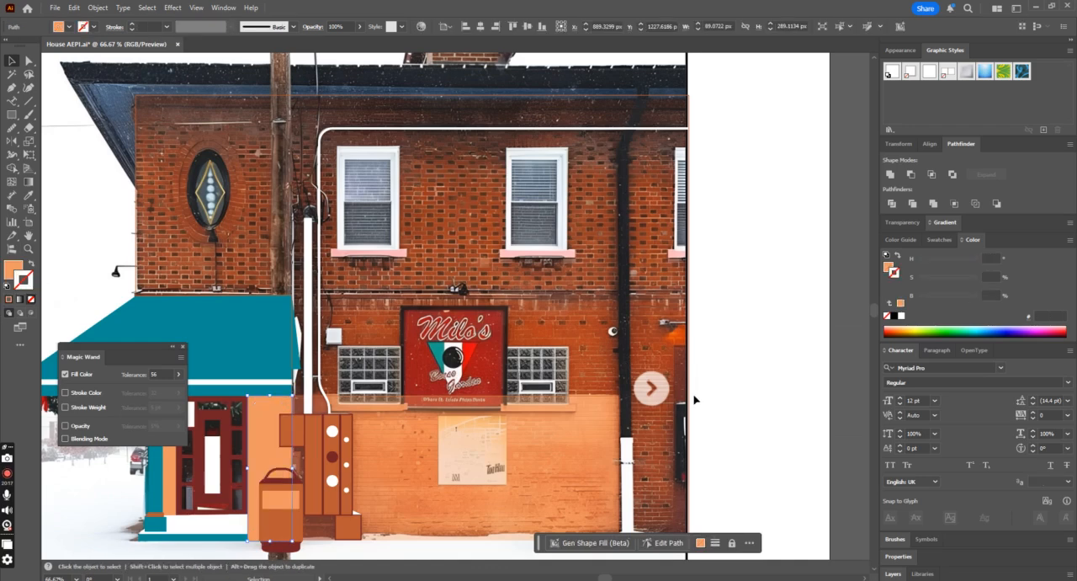
# Step: Draw an orange rectangle about 21 by 17 px over the top-left pane of the glass-block opening left of the sign
pyautogui.click(509, 379)
pyautogui.hotkey('ctrl', '+')
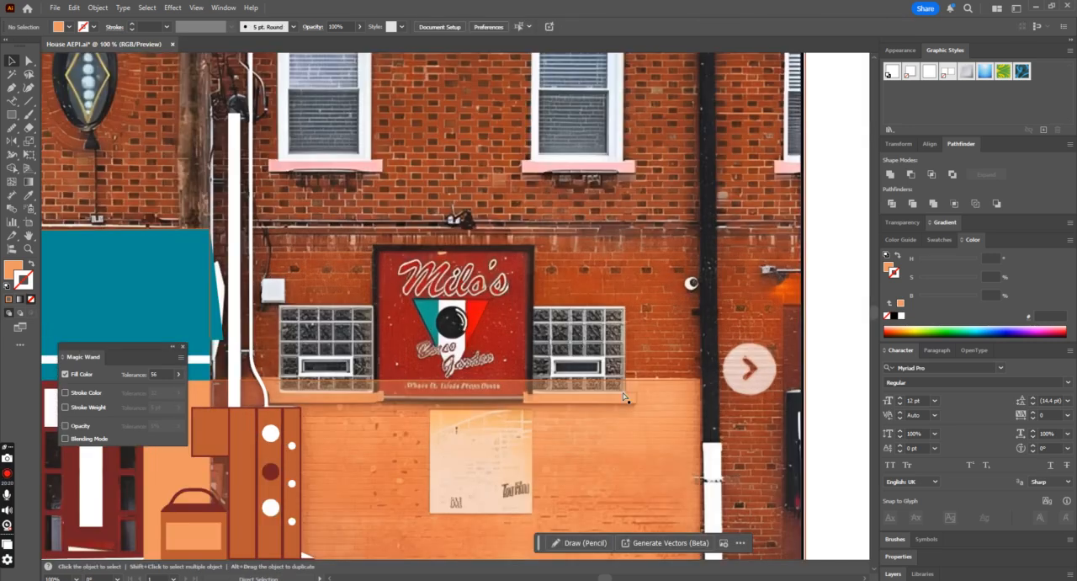
pyautogui.click(11, 115)
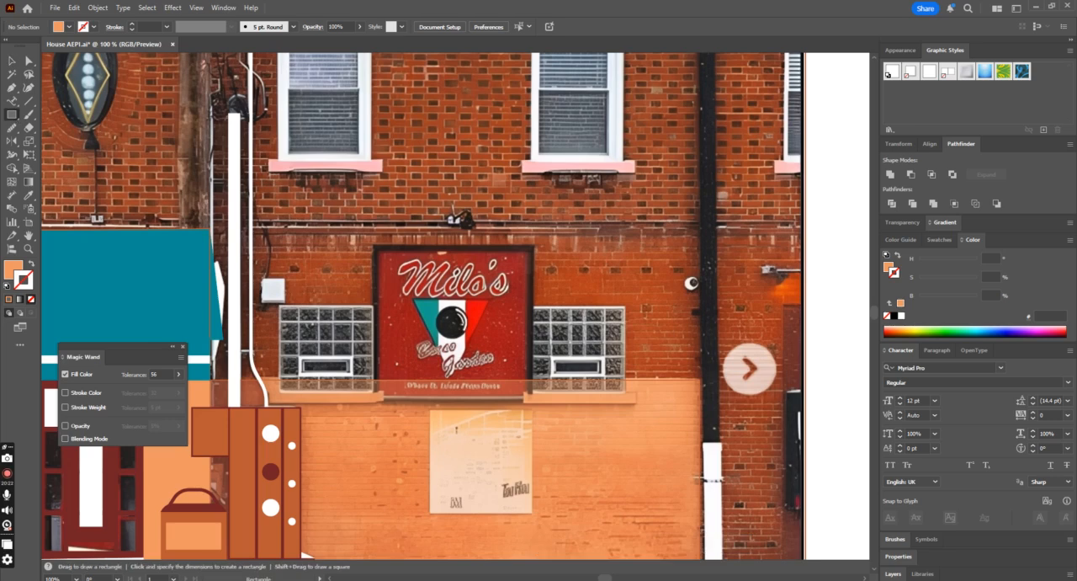
pyautogui.hotkey('ctrl', '+')
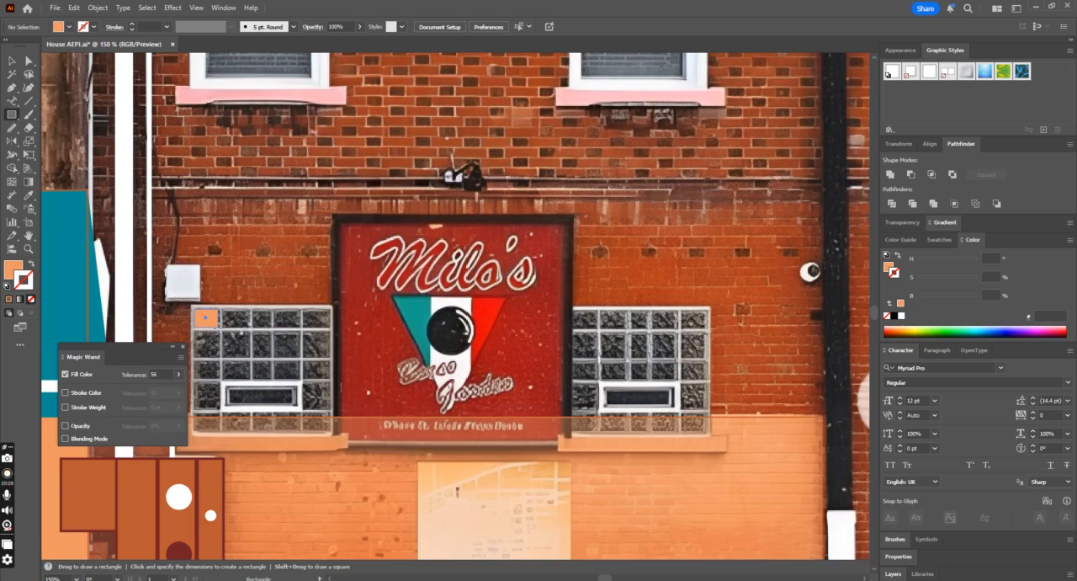
pyautogui.moveTo(194, 308); pyautogui.dragTo(218, 328)
pyautogui.hotkey('ctrl', '-')
pyautogui.hotkey('ctrl', '-')
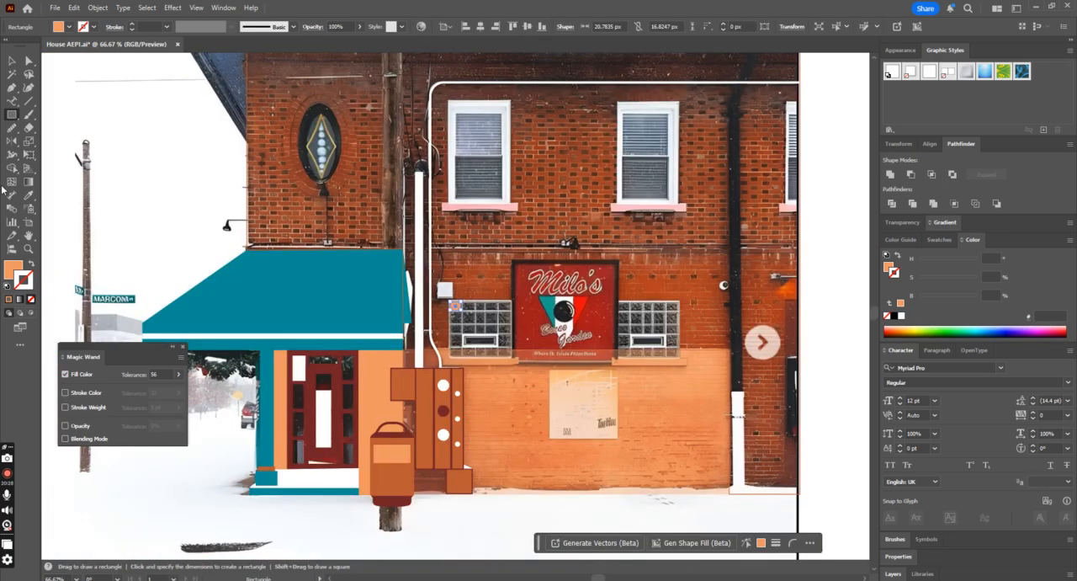
# Step: Try to repeat the pane rectangle across the glass-block opening's top row with evenly spaced copies
pyautogui.hotkey('ctrl', '+')
pyautogui.hotkey('ctrl', '+')
pyautogui.hotkey('ctrl', '+')
pyautogui.click(11, 60)
pyautogui.press('Delete')
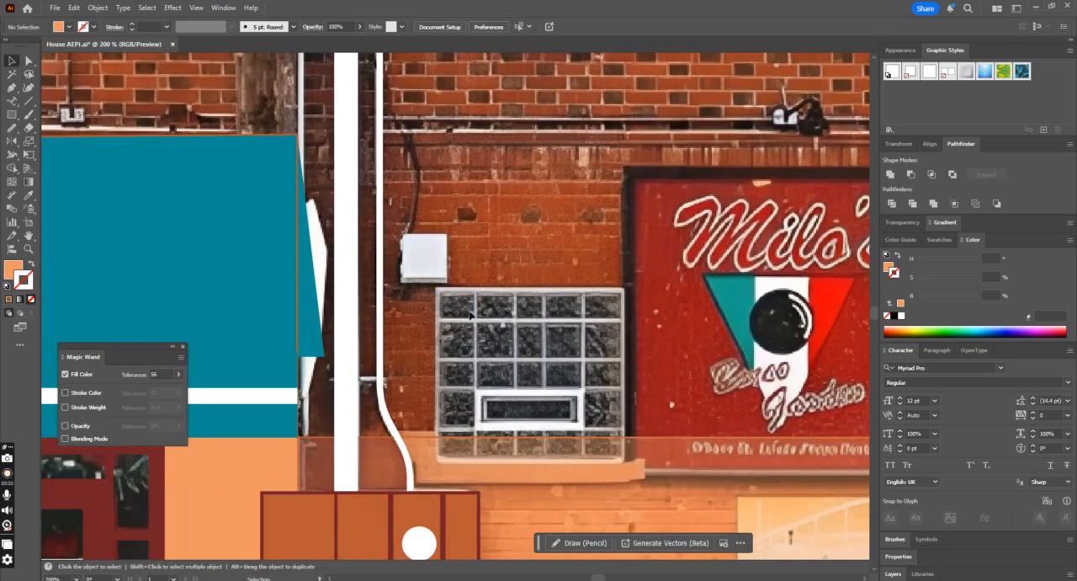
pyautogui.hotkey('ctrl', 'z')
pyautogui.moveTo(454, 307); pyautogui.dragTo(500, 312)
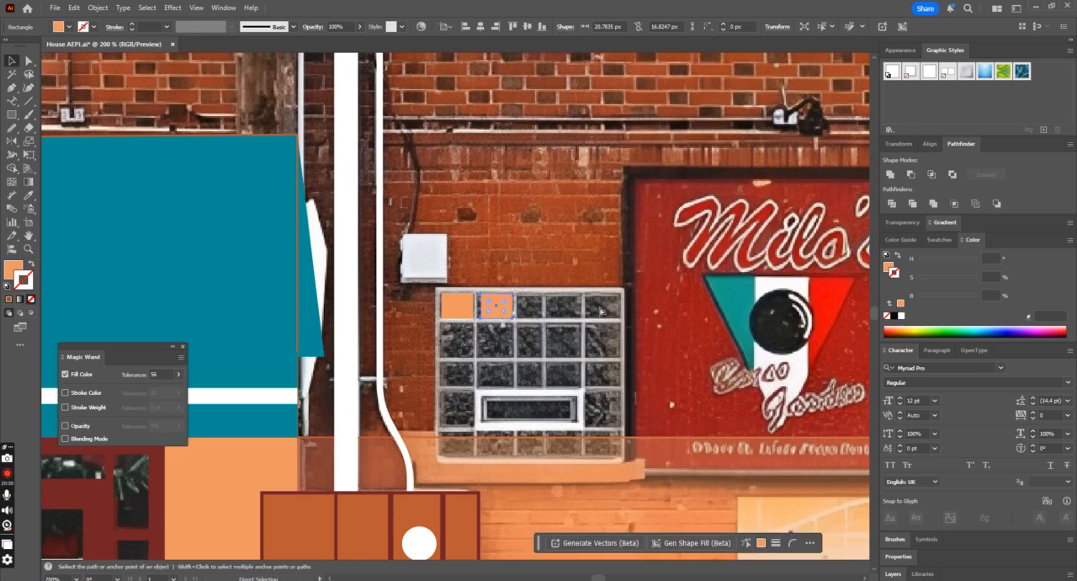
pyautogui.hotkey('ctrl', 'd')
pyautogui.hotkey('ctrl', 'd')
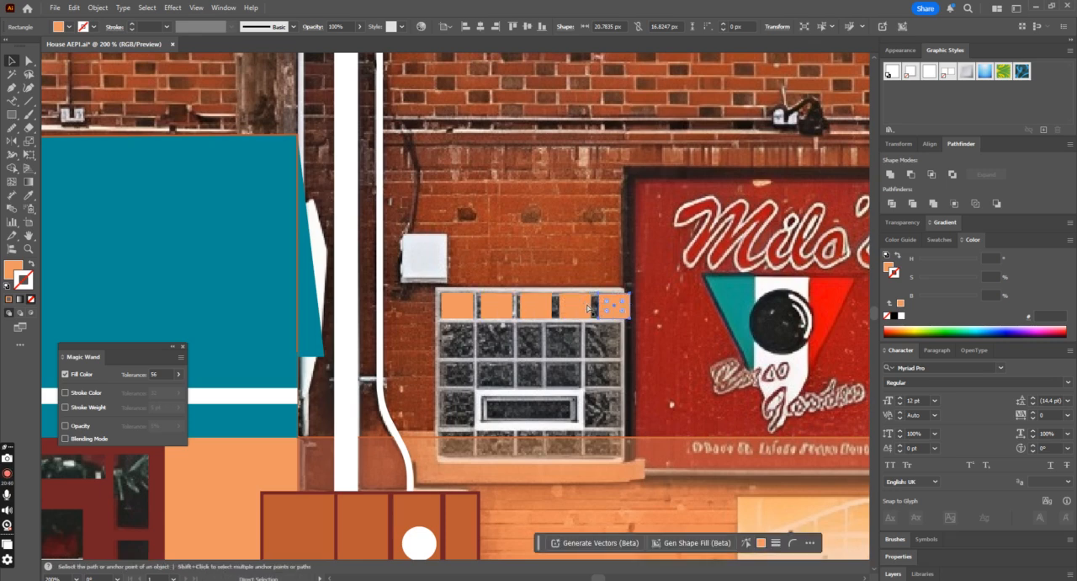
pyautogui.hotkey('ctrl', 'z')
pyautogui.hotkey('ctrl', 'z')
pyautogui.hotkey('ctrl', 'z')
# Step: Widen the first pane rectangle to about 22.5 px and place a copy over the second pane of the row
pyautogui.press('v')
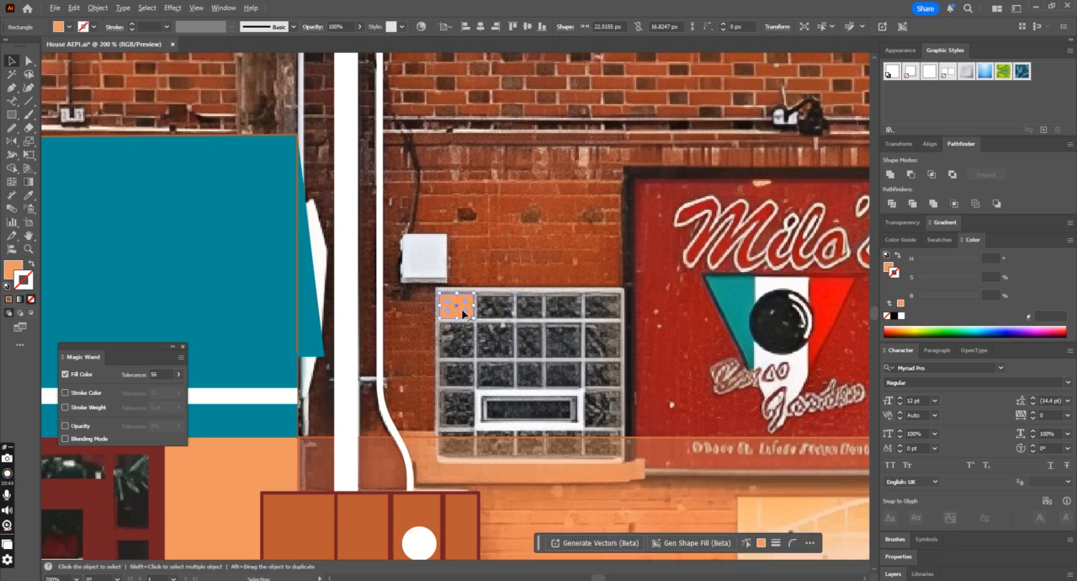
pyautogui.scroll(2, 540, 293)
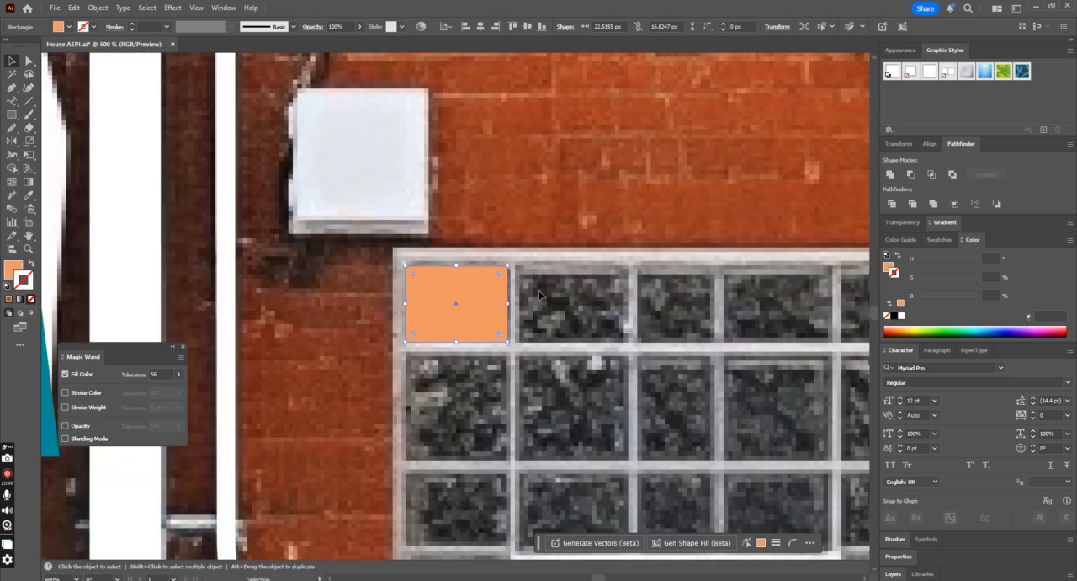
pyautogui.moveTo(420, 312); pyautogui.dragTo(534, 319)
pyautogui.press('a')
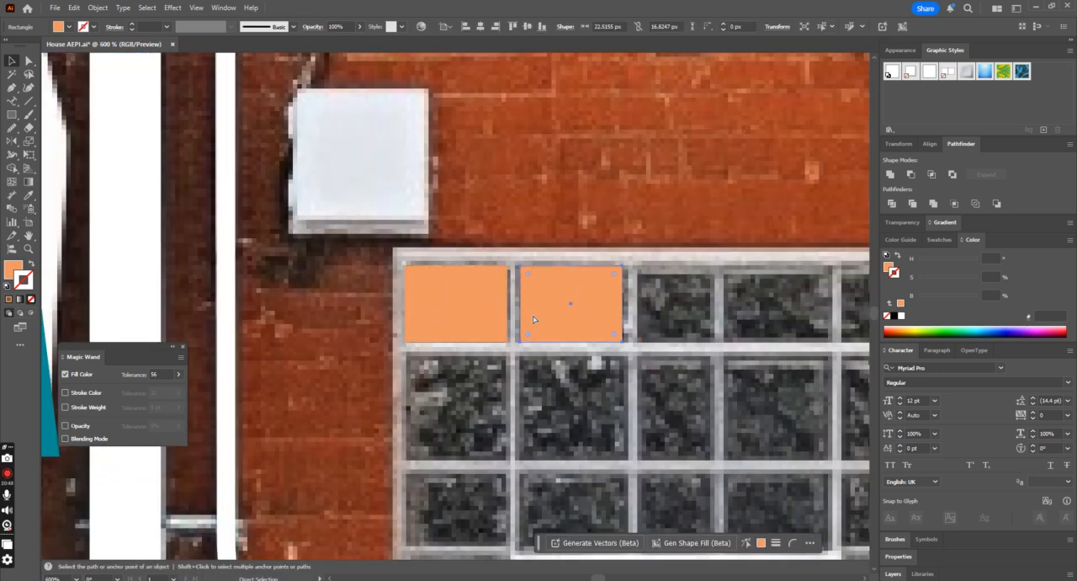
pyautogui.press('v')
# Step: Fill the rest of the top row with pane copies and narrow the middle one to about 17 px
pyautogui.scroll(-1, 535, 313)
pyautogui.keyDown('shift'); pyautogui.click(378, 313); pyautogui.keyUp('shift')
pyautogui.moveTo(449, 307); pyautogui.dragTo(662, 308)
pyautogui.click(602, 358)
pyautogui.moveTo(588, 312); pyautogui.dragTo(552, 307)
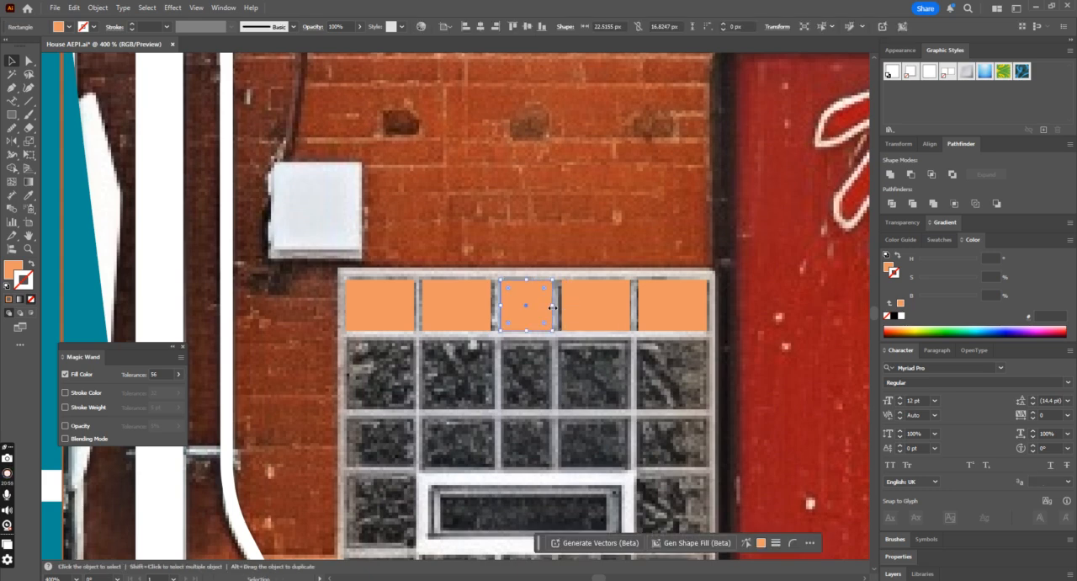
# Step: Group the five pane rectangles of the top row
pyautogui.keyDown('shift'); pyautogui.click(448, 306); pyautogui.keyUp('shift')
pyautogui.keyDown('shift'); pyautogui.click(389, 308); pyautogui.keyUp('shift')
pyautogui.keyDown('shift'); pyautogui.click(614, 310); pyautogui.keyUp('shift')
pyautogui.keyDown('shift'); pyautogui.click(666, 309); pyautogui.keyUp('shift')
pyautogui.hotkey('ctrl', 'g')
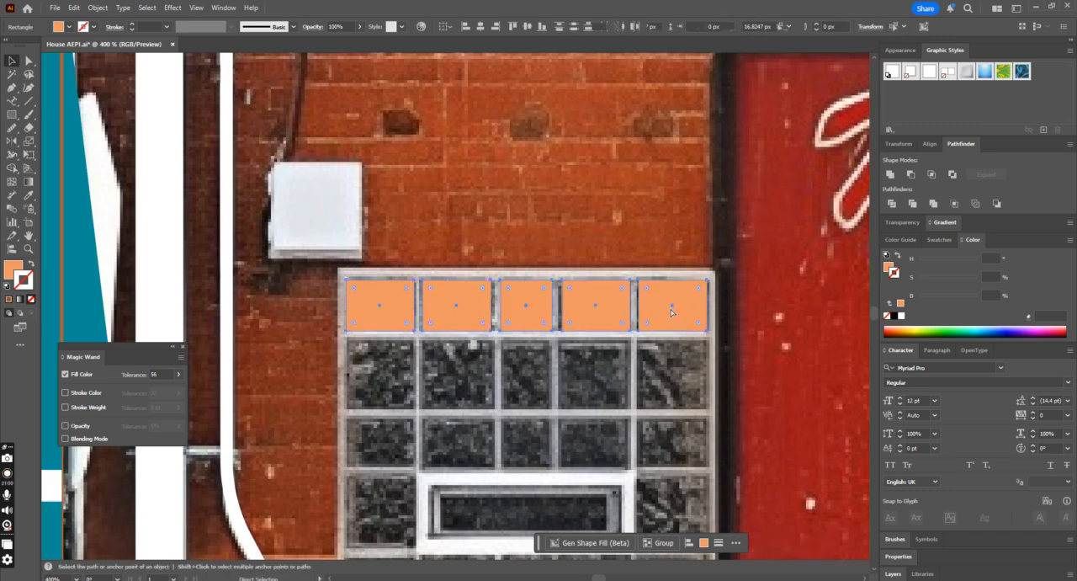
# Step: Copy the grouped pane row down onto the second, third and bottom rows, leaving the vent row free
pyautogui.moveTo(664, 314); pyautogui.dragTo(654, 379)
pyautogui.hotkey('ctrl', 'd')
pyautogui.hotkey('ctrl', '-')
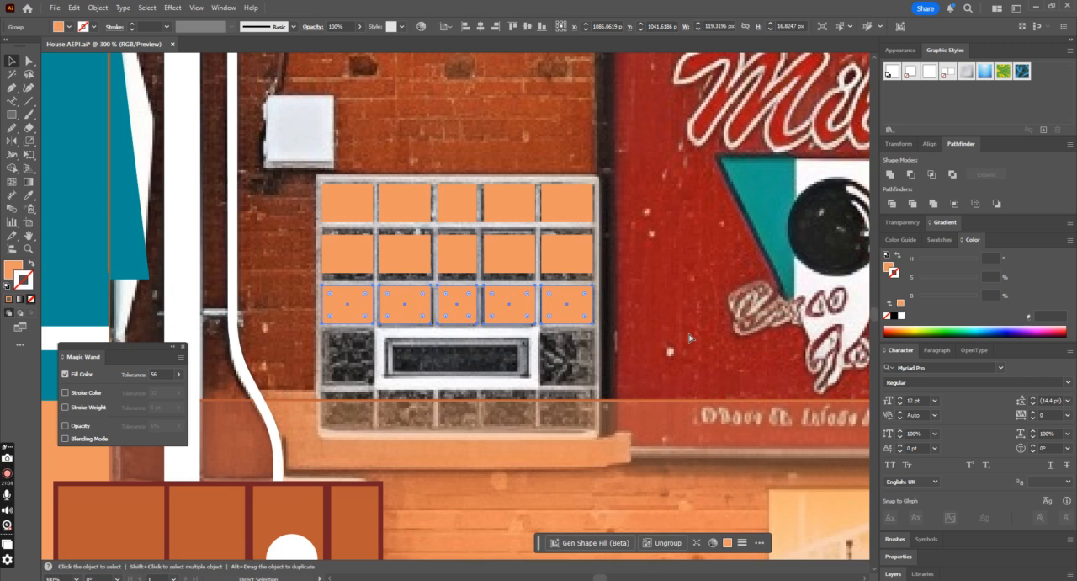
pyautogui.hotkey('ctrl', 'd')
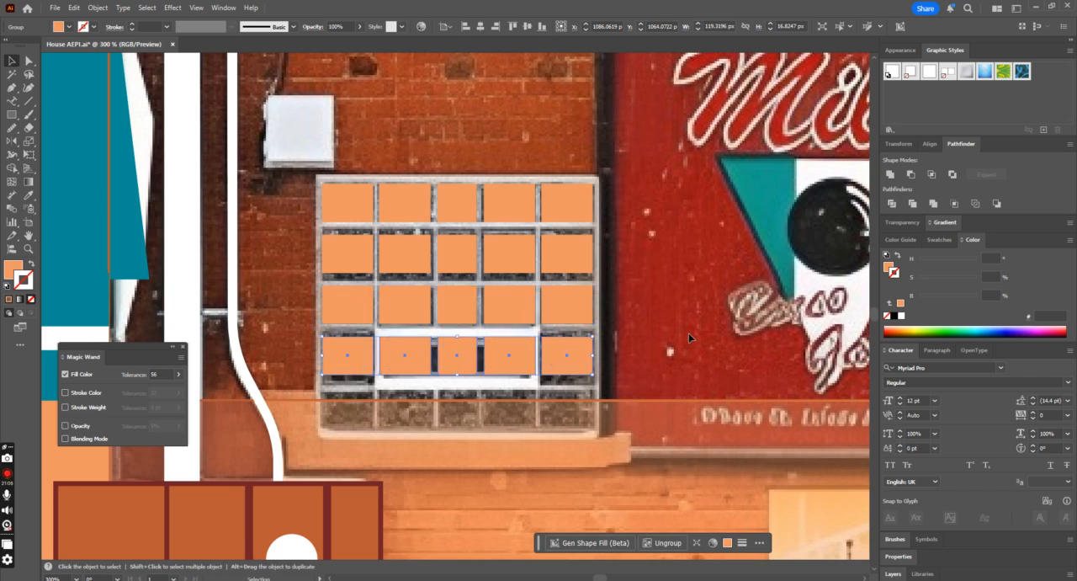
pyautogui.moveTo(474, 371); pyautogui.dragTo(465, 423)
# Step: Draw an orange rectangle about 64 by 17 px over the vent's inner opening
pyautogui.hotkey('ctrl', '+')
pyautogui.click(11, 119)
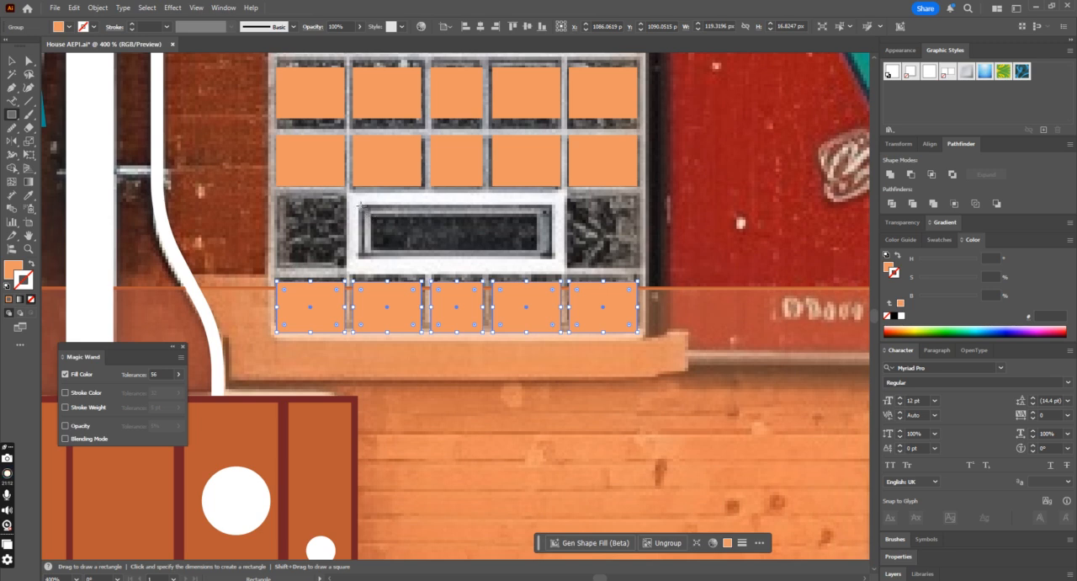
pyautogui.moveTo(359, 204); pyautogui.dragTo(554, 257)
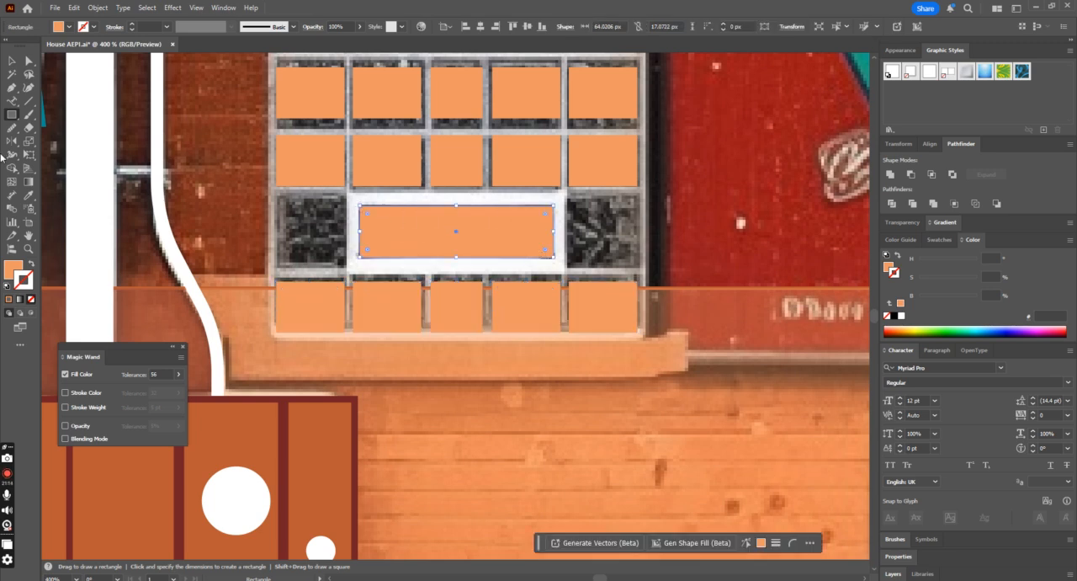
pyautogui.click(28, 194)
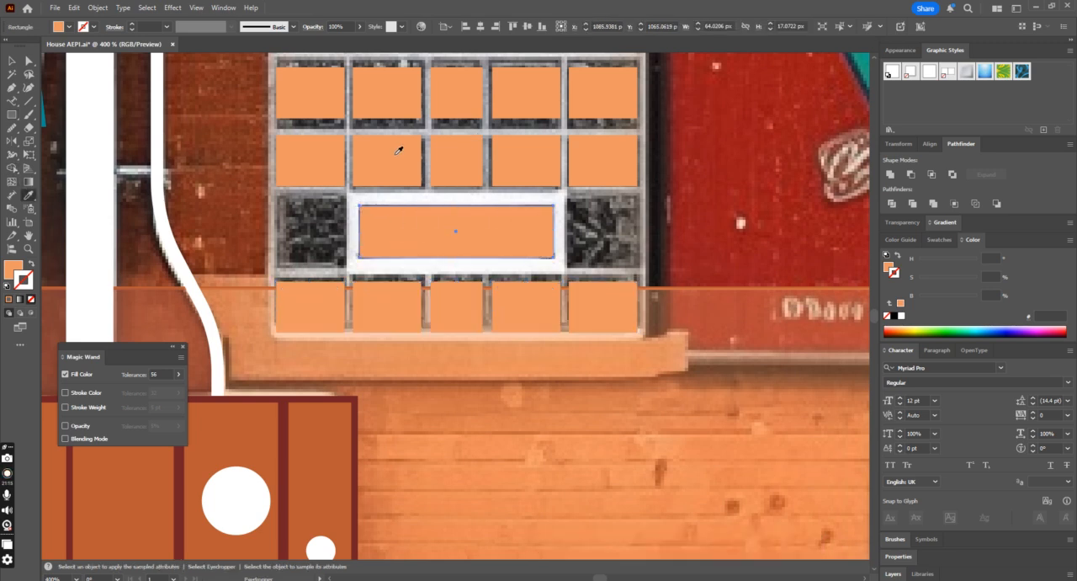
# Step: Draw a rectangle about 72 by 27 px over the vent's outer frame and match its fill to the white pipe
pyautogui.click(11, 114)
pyautogui.moveTo(348, 193)
pyautogui.mouseDown()
pyautogui.moveTo(579, 275)
pyautogui.moveTo(565, 271)
pyautogui.mouseUp()
pyautogui.click(28, 194)
pyautogui.click(106, 218)
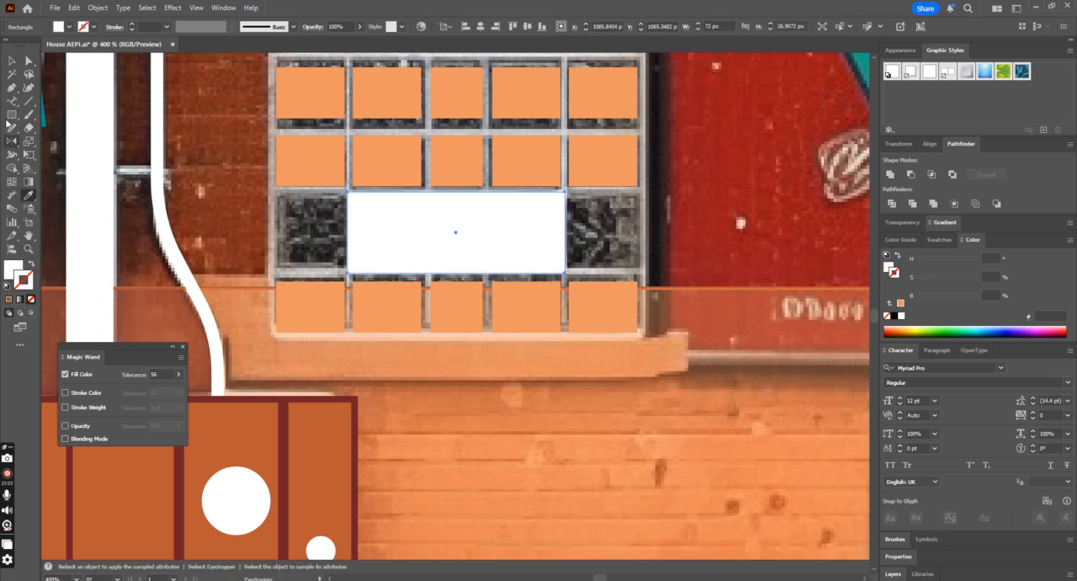
# Step: Arrange the white vent frame behind the orange opening rectangle
pyautogui.click(11, 62)
pyautogui.scroll(1, 460, 239)
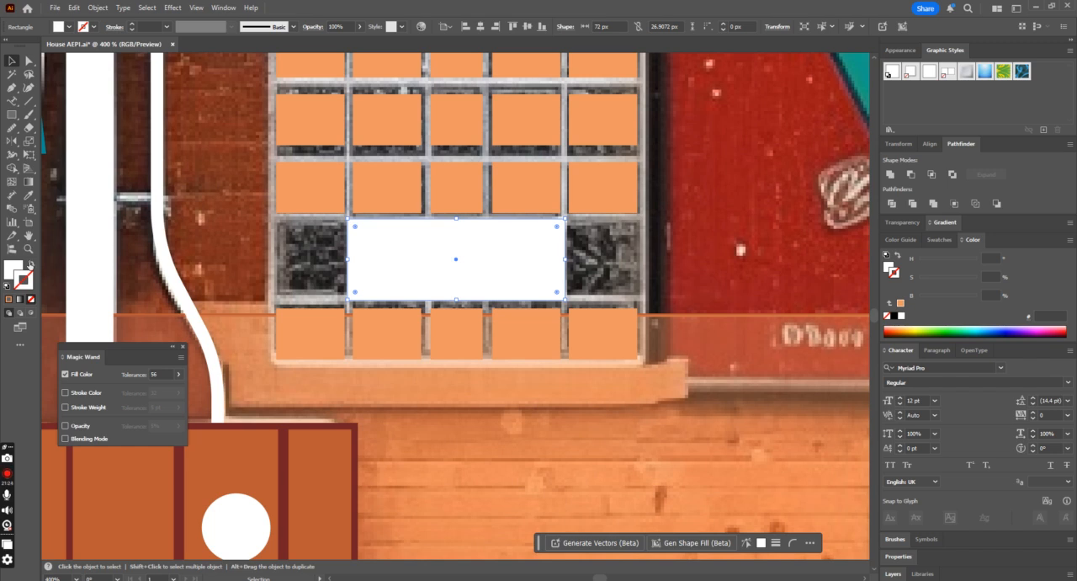
pyautogui.click(31, 265)
pyautogui.hotkey('ctrl', 'z')
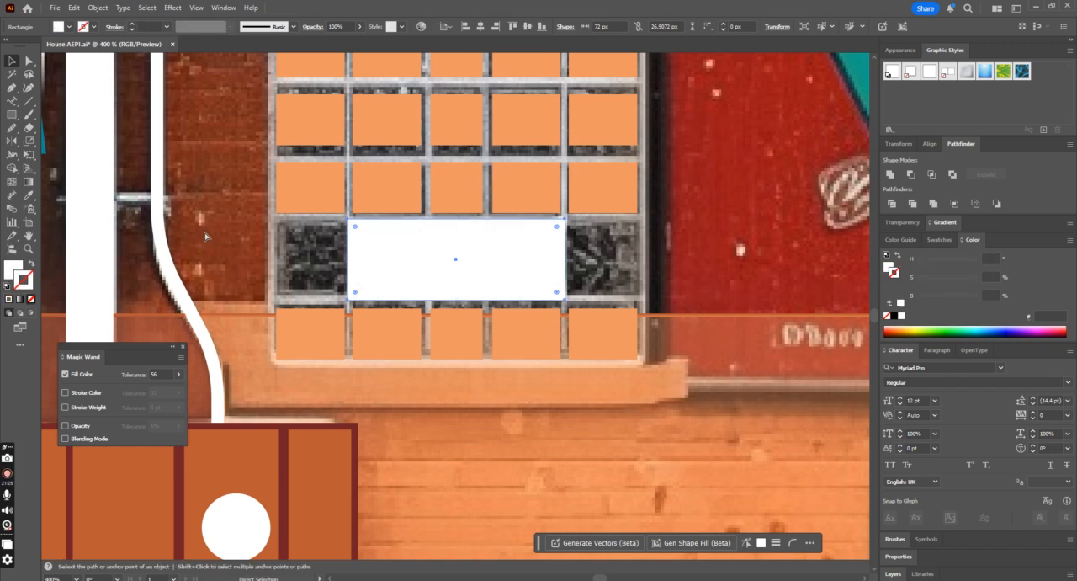
pyautogui.hotkey('ctrl', 'shift', 'z')
# Step: Draw a rectangle about 21 by 23 px over the pane left of the vent and align its left edge with the row above
pyautogui.click(11, 117)
pyautogui.moveTo(277, 223); pyautogui.dragTo(341, 296)
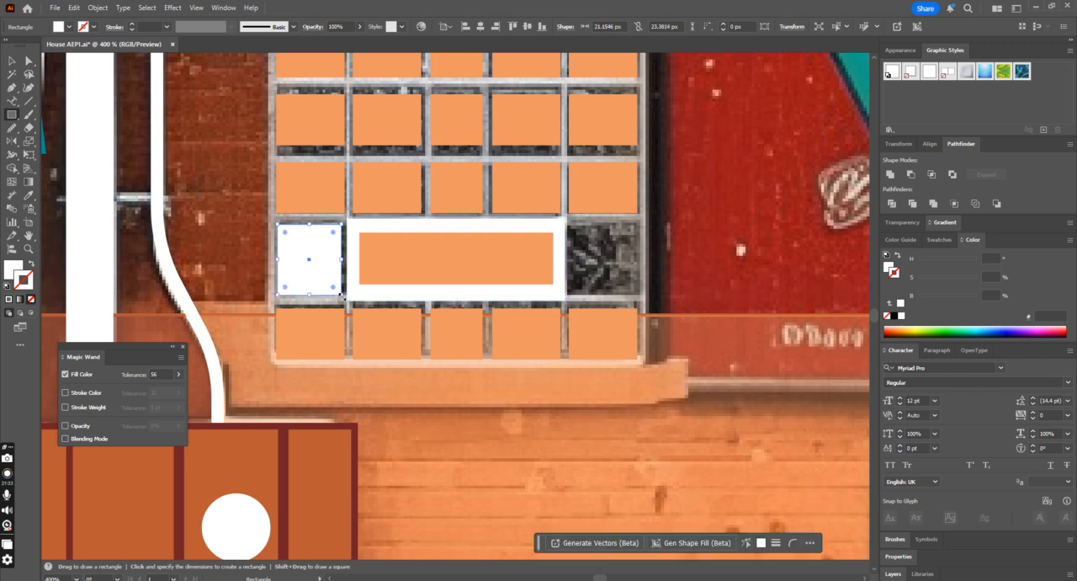
pyautogui.click(13, 59)
pyautogui.keyDown('shift'); pyautogui.click(312, 207); pyautogui.keyUp('shift')
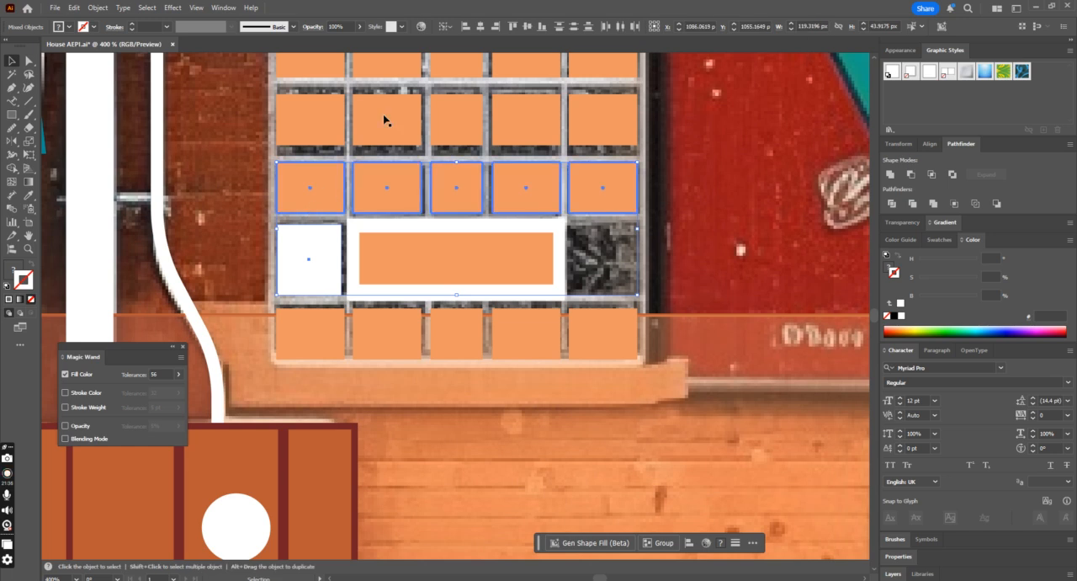
pyautogui.click(327, 260)
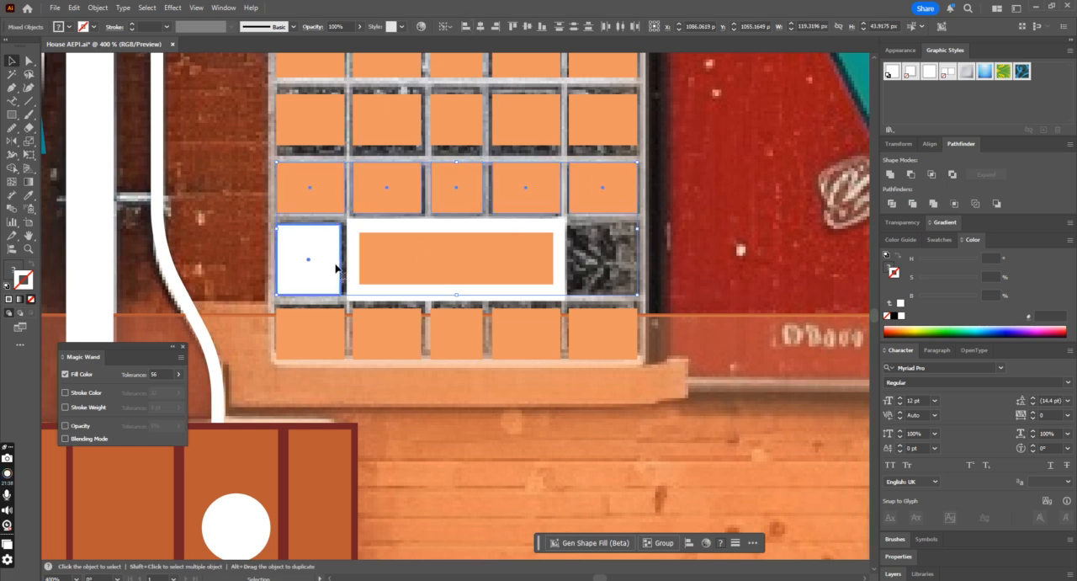
pyautogui.click(587, 221)
# Step: Widen the pane rectangle left of the vent to about 23 px and match its fill to the orange panes
pyautogui.click(340, 257)
pyautogui.moveTo(342, 260); pyautogui.dragTo(345, 261)
pyautogui.click(28, 195)
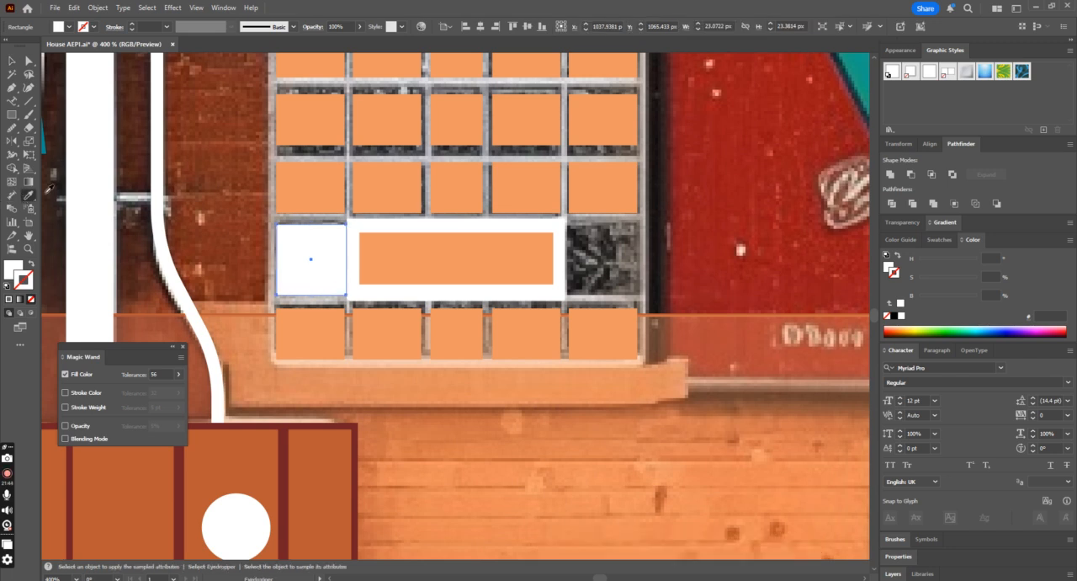
pyautogui.click(310, 171)
# Step: Copy the tall pane to the right of the vent and align its right edge with the row above
pyautogui.press('v')
pyautogui.moveTo(303, 284); pyautogui.dragTo(592, 281)
pyautogui.keyDown('shift'); pyautogui.click(612, 186); pyautogui.keyUp('shift')
pyautogui.click(496, 27)
# Step: Group the white vent frame with its orange opening and center the group horizontally on the pane row above
pyautogui.click(469, 285)
pyautogui.click(498, 240)
pyautogui.click(502, 232)
pyautogui.click(507, 257)
pyautogui.keyDown('shift'); pyautogui.click(534, 226); pyautogui.keyUp('shift')
pyautogui.hotkey('ctrl', 'g')
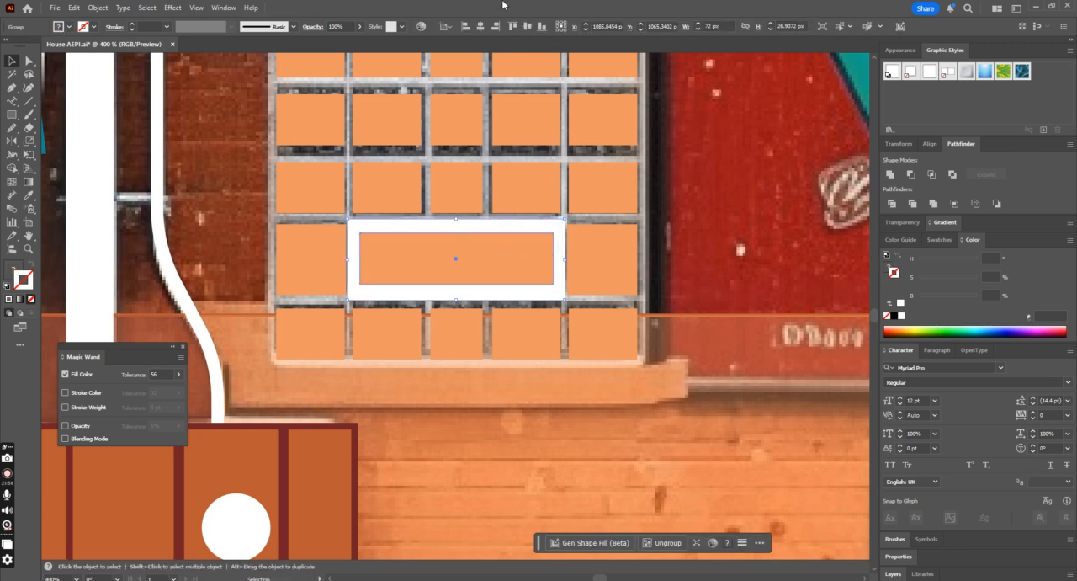
pyautogui.keyDown('shift'); pyautogui.click(477, 205); pyautogui.keyUp('shift')
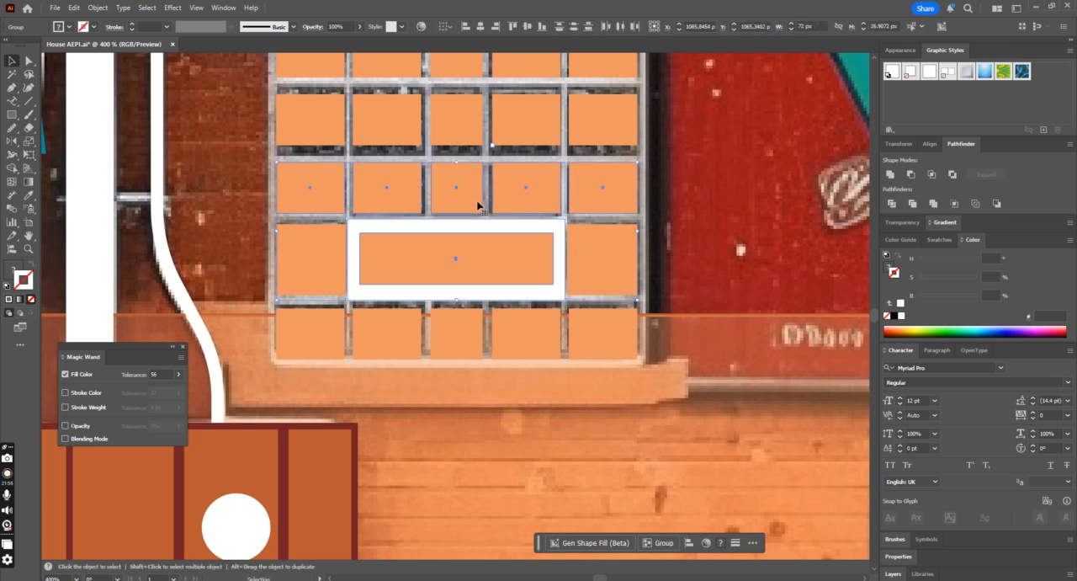
pyautogui.click(465, 184)
pyautogui.click(480, 28)
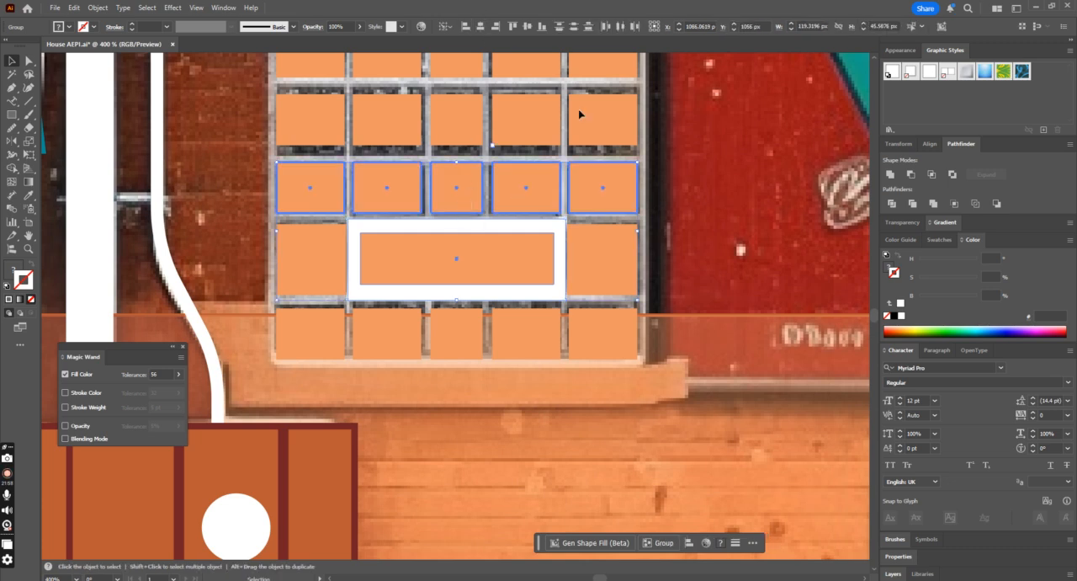
# Step: Draw a rectangle about 125 by 117 px around the whole glass-block window, fill it white like the pipe and place it behind the panes
pyautogui.click(687, 194)
pyautogui.scroll(3, 687, 194)
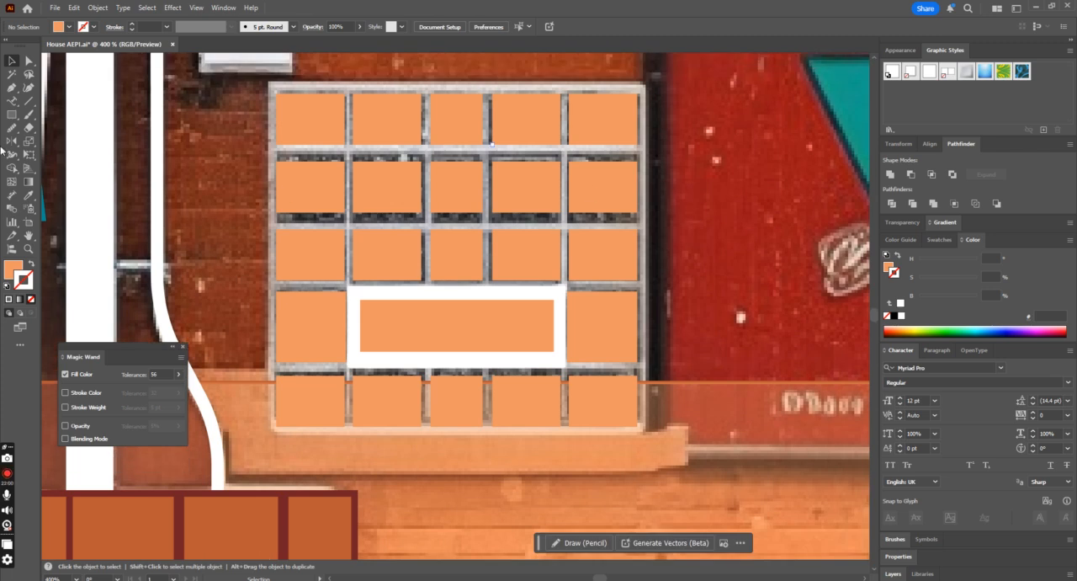
pyautogui.click(15, 116)
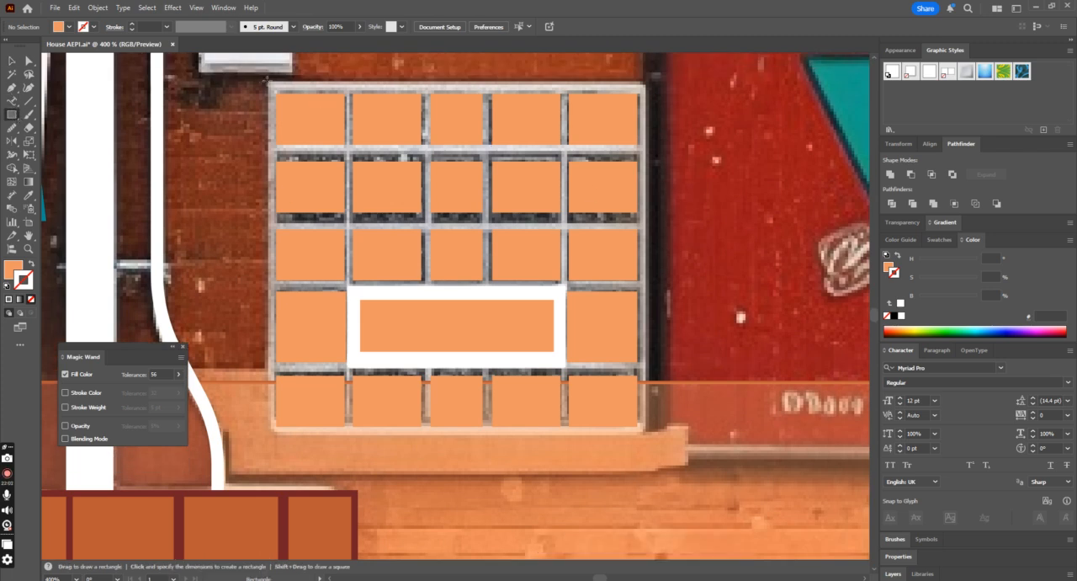
pyautogui.moveTo(268, 81); pyautogui.dragTo(645, 435)
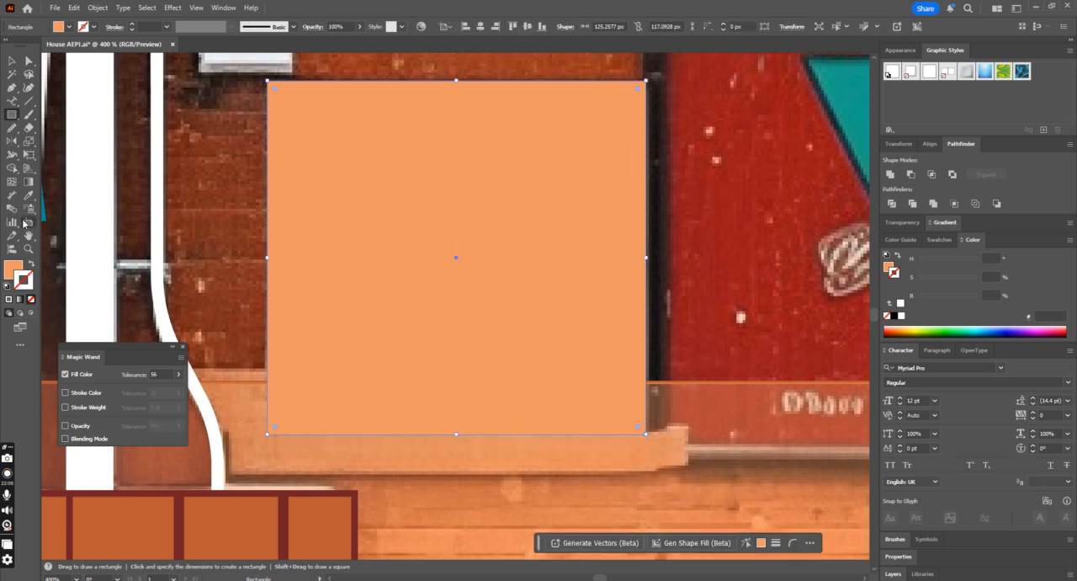
pyautogui.click(28, 194)
pyautogui.click(97, 267)
pyautogui.press('v')
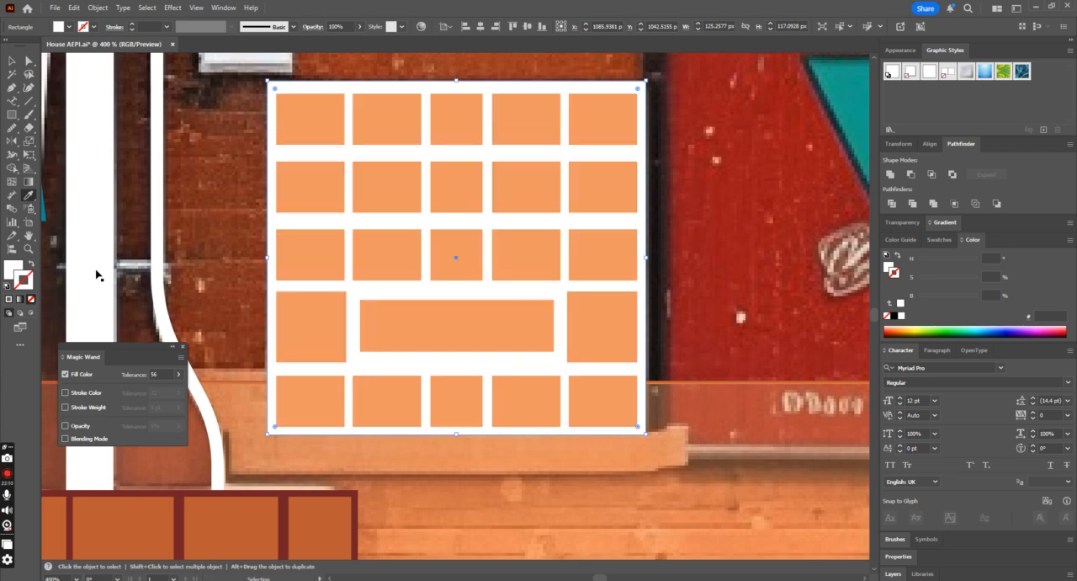
# Step: Set the opacity of the orange lower wall and of the dark red strip behind the meter cabinet to 100%
pyautogui.hotkey('ctrl', '-')
pyautogui.hotkey('ctrl', '-')
pyautogui.hotkey('ctrl', '-')
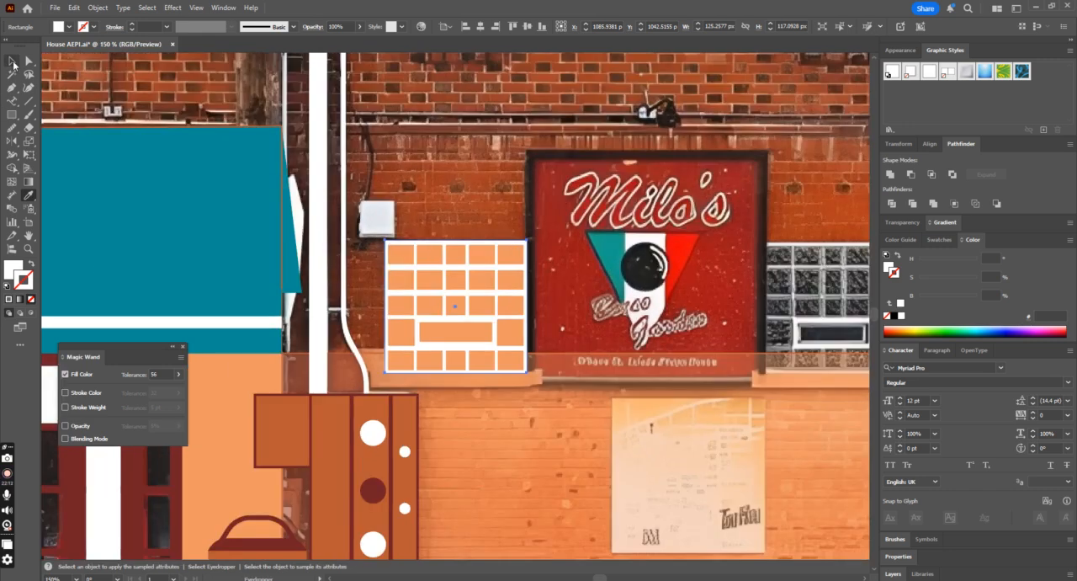
pyautogui.click(13, 63)
pyautogui.click(521, 384)
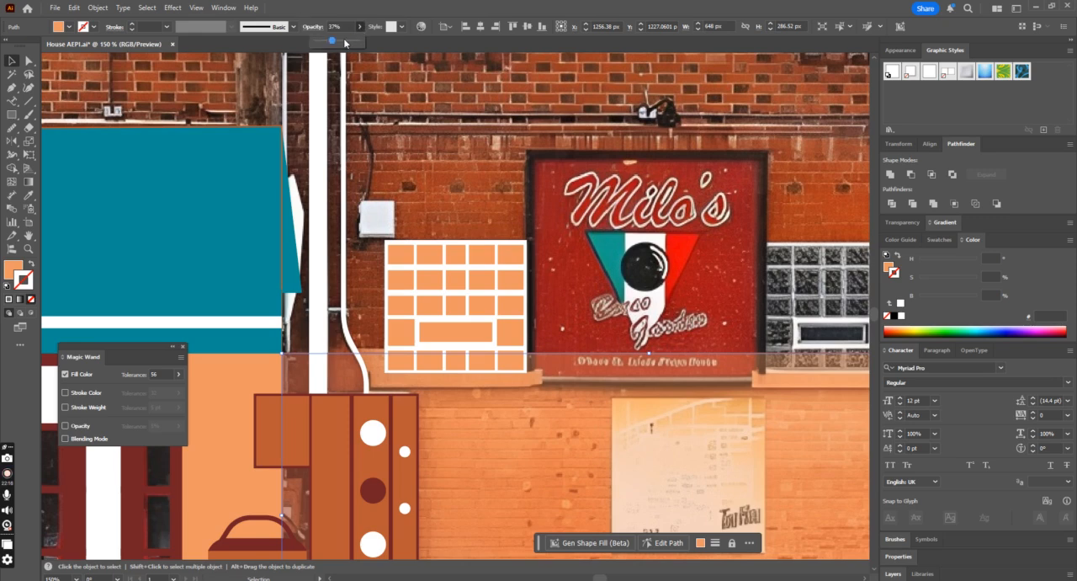
pyautogui.click(359, 42)
pyautogui.scroll(-1, 353, 366)
pyautogui.click(358, 335)
pyautogui.click(359, 28)
pyautogui.moveTo(343, 46); pyautogui.dragTo(406, 56)
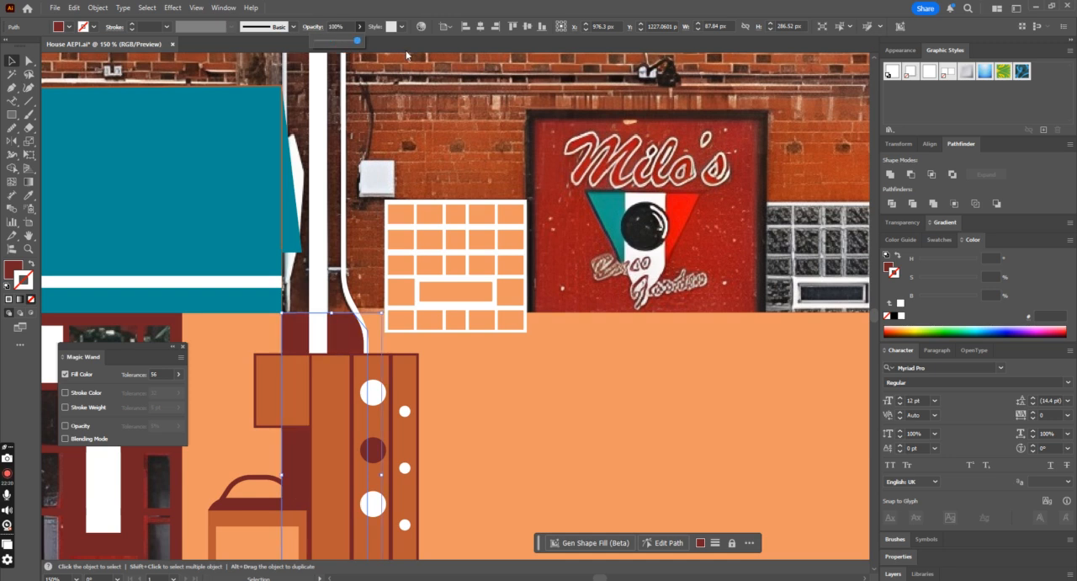
pyautogui.scroll(-2, 465, 271)
# Step: Ungroup the vent, select its opening together with all the glass-block panes and match their fill to the dark red strip
pyautogui.click(461, 236)
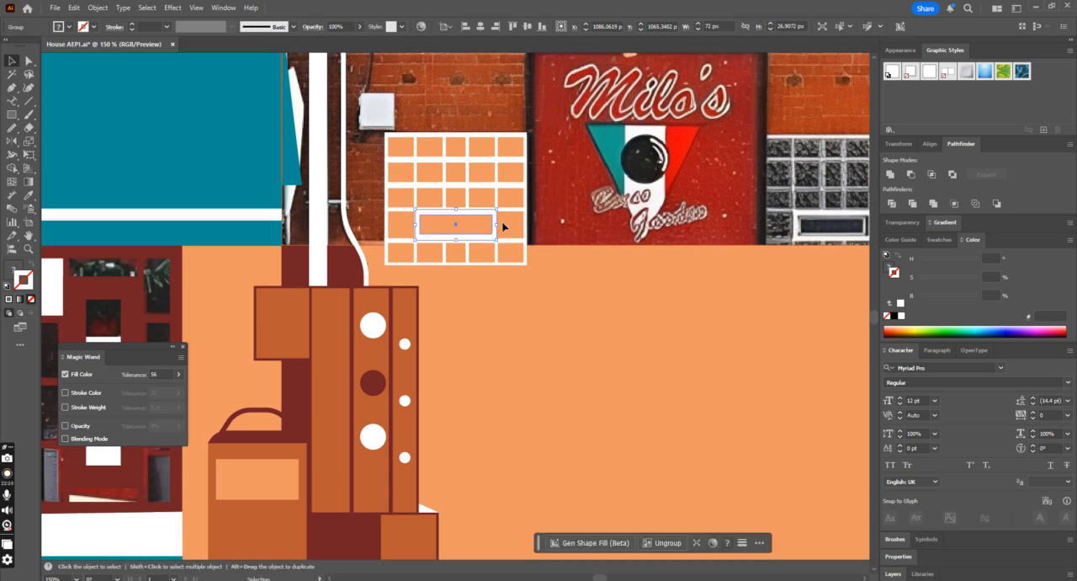
pyautogui.rightClick(436, 221)
pyautogui.click(473, 381)
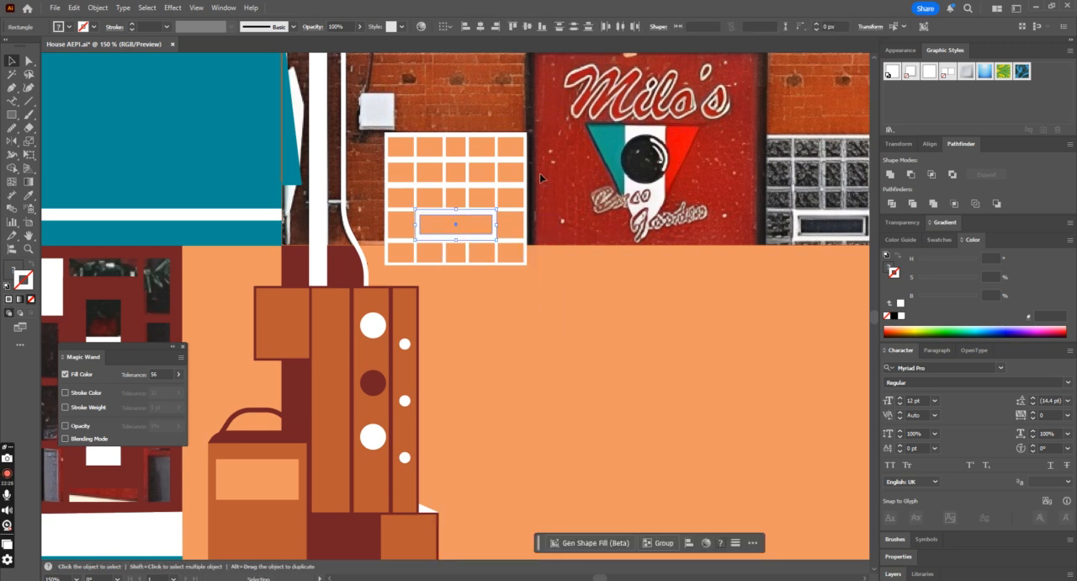
pyautogui.keyDown('shift'); pyautogui.click(509, 227); pyautogui.keyUp('shift')
pyautogui.keyDown('shift'); pyautogui.click(507, 255); pyautogui.keyUp('shift')
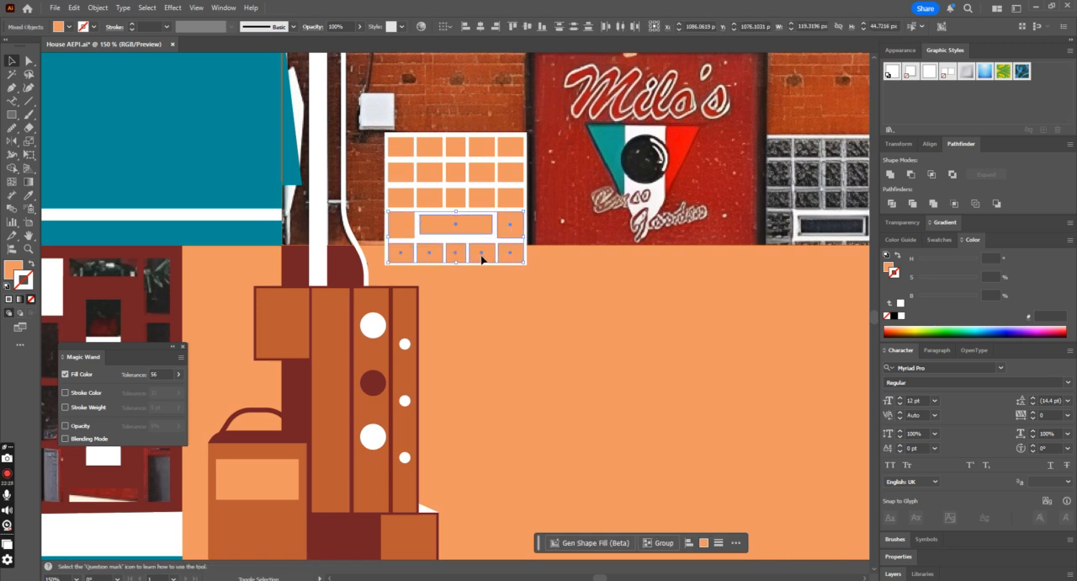
pyautogui.keyDown('shift'); pyautogui.click(413, 199); pyautogui.keyUp('shift')
pyautogui.keyDown('shift'); pyautogui.click(418, 173); pyautogui.keyUp('shift')
pyautogui.keyDown('shift'); pyautogui.click(405, 148); pyautogui.keyUp('shift')
pyautogui.press('i')
pyautogui.click(286, 270)
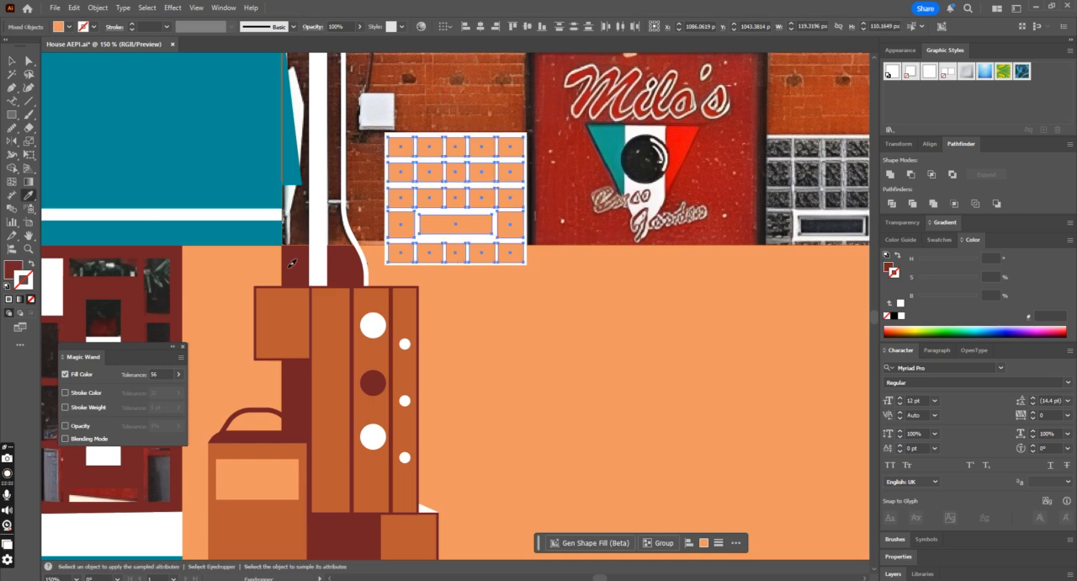
# Step: Group the dark red panes and group them with the white window frame
pyautogui.hotkey('ctrl', '-')
pyautogui.hotkey('ctrl', '-')
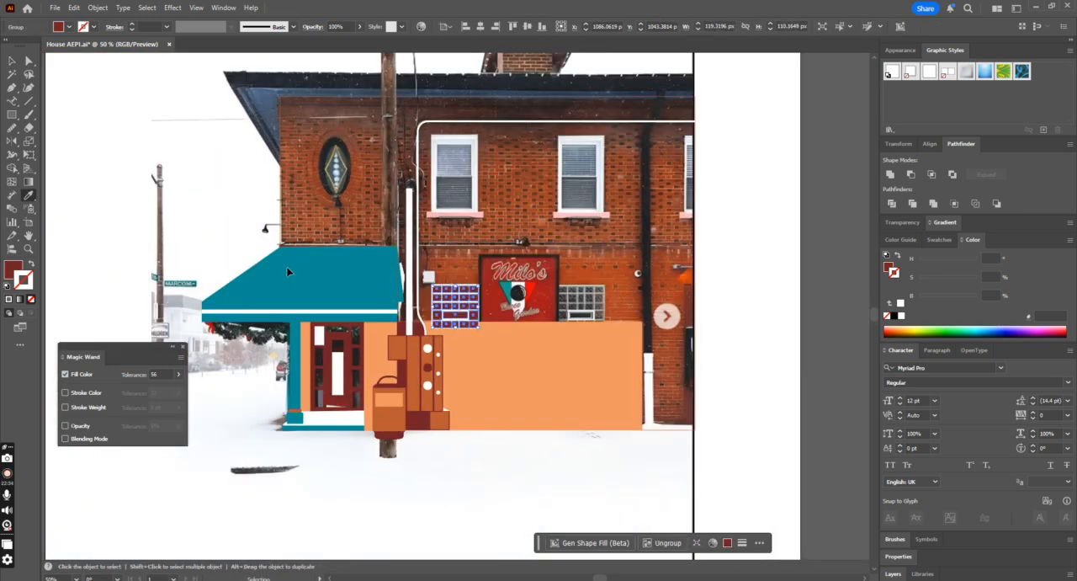
pyautogui.hotkey('ctrl', '+')
pyautogui.hotkey('ctrl', '+')
pyautogui.hotkey('ctrl', '+')
pyautogui.hotkey('ctrl', '+')
pyautogui.click(13, 61)
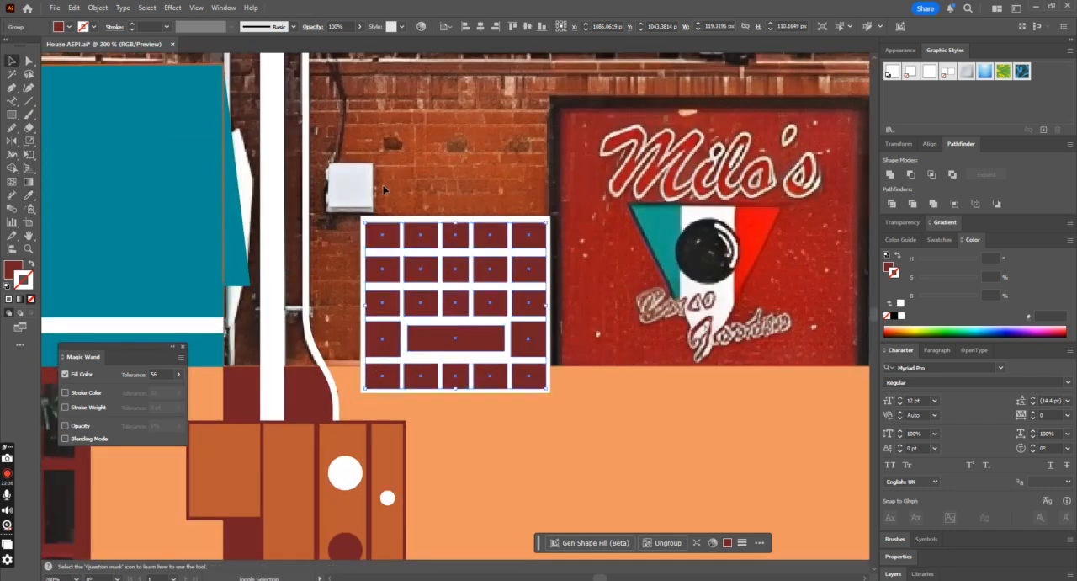
pyautogui.hotkey('ctrl', '-')
pyautogui.hotkey('ctrl', '-')
pyautogui.hotkey('ctrl', '-')
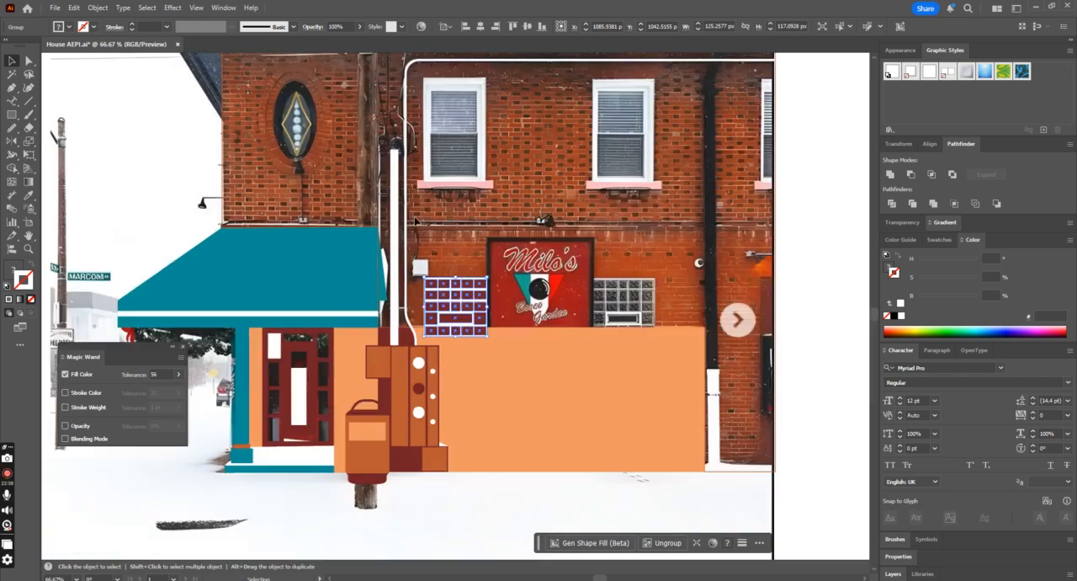
# Step: Swap the large facade outline's fill and stroke to preview the solid wall, and swap them back
pyautogui.scroll(-1, 804, 442)
pyautogui.click(750, 445)
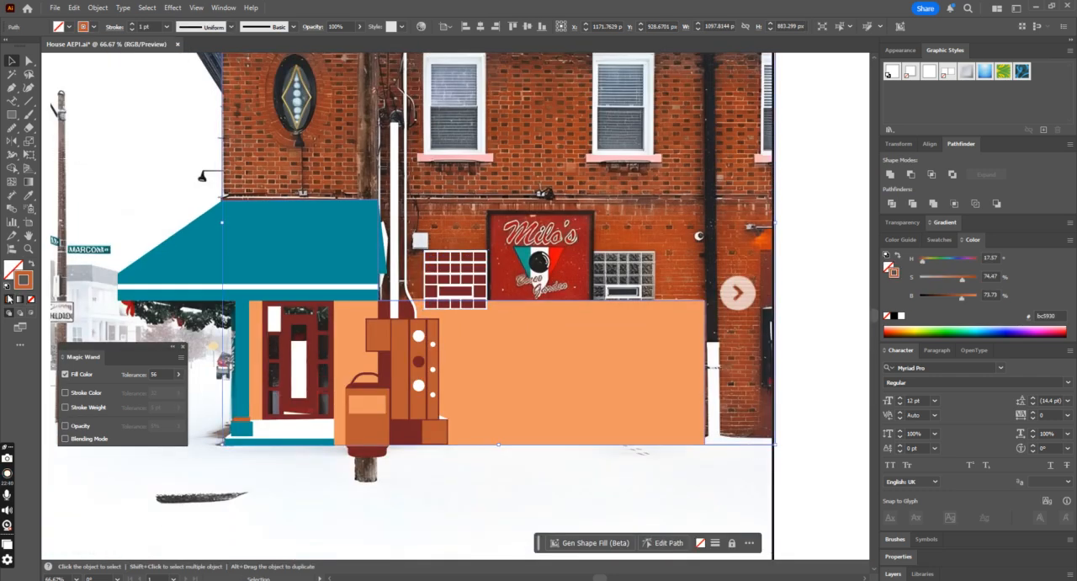
pyautogui.click(32, 263)
pyautogui.click(442, 265)
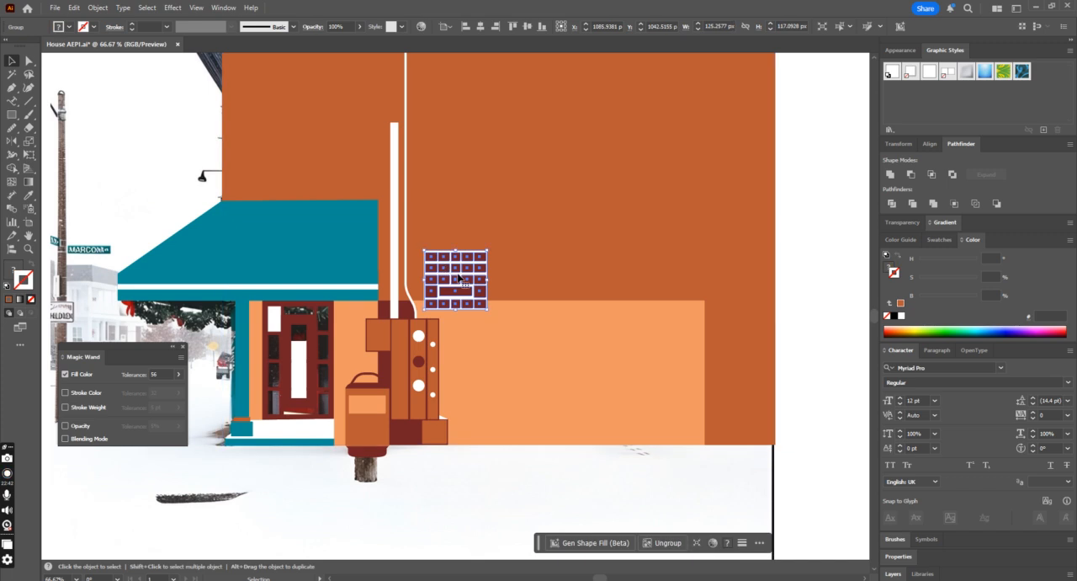
pyautogui.click(377, 292)
pyautogui.click(32, 263)
# Step: Copy the grouped glass-block window over the matching window on the other side of the Milo's sign
pyautogui.click(477, 260)
pyautogui.moveTo(447, 281); pyautogui.dragTo(611, 278)
pyautogui.hotkey('ctrl', '-')
pyautogui.hotkey('ctrl', '-')
pyautogui.hotkey('ctrl', '-')
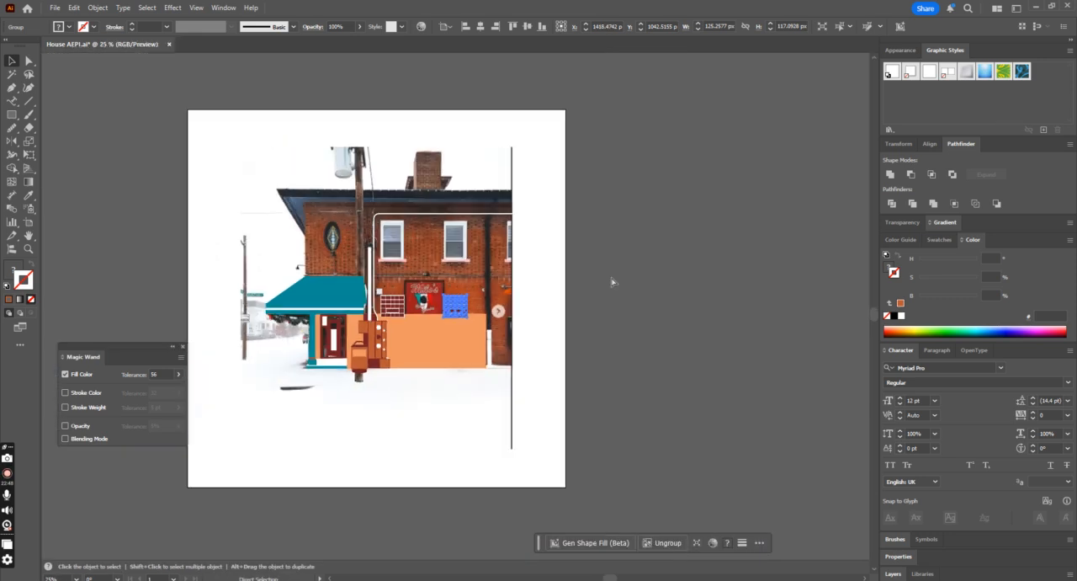
pyautogui.click(611, 276)
# Step: Turn the facade outline into a solid orange-brown shape by swapping its fill and stroke
pyautogui.click(457, 372)
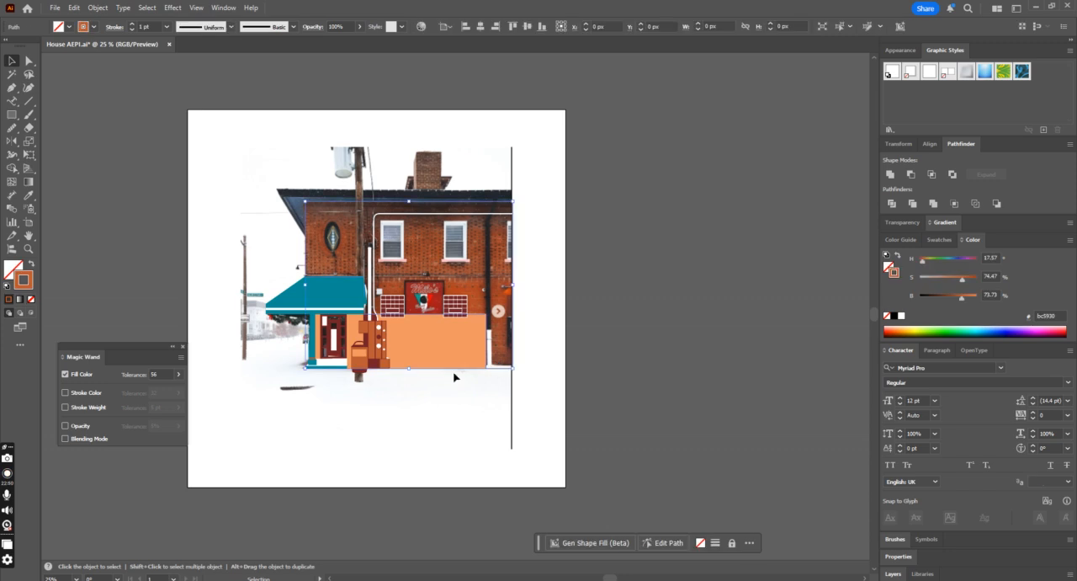
pyautogui.click(31, 263)
pyautogui.click(663, 321)
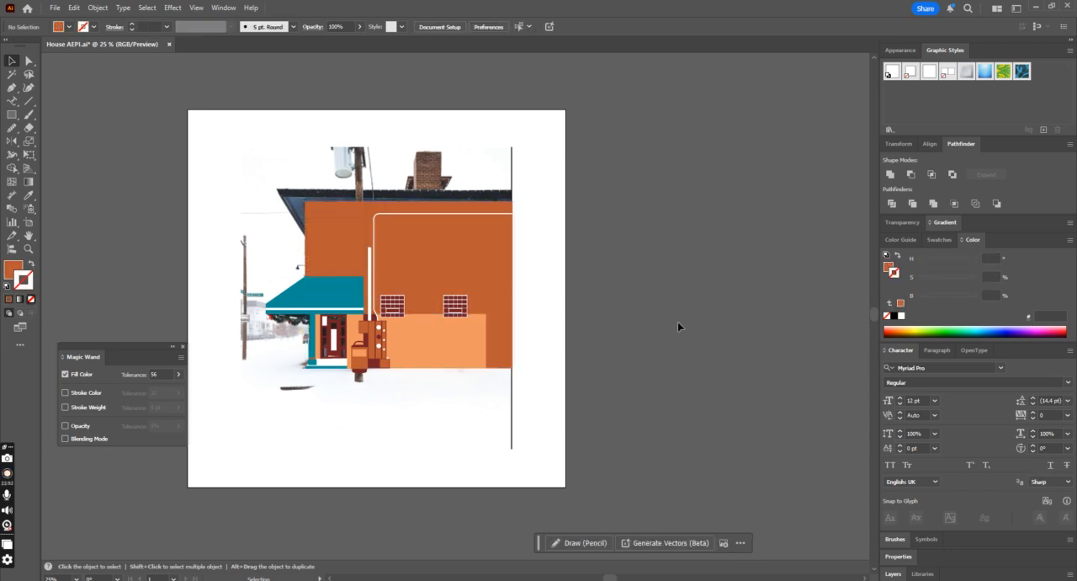
# Step: Move all the traced shapes beside the artboard to compare them with the photo, and undo the move
pyautogui.click(322, 208)
pyautogui.moveTo(698, 135); pyautogui.dragTo(237, 396)
pyautogui.keyDown('shift'); pyautogui.click(396, 397); pyautogui.keyUp('shift')
pyautogui.moveTo(385, 328); pyautogui.dragTo(701, 328)
pyautogui.click(704, 416)
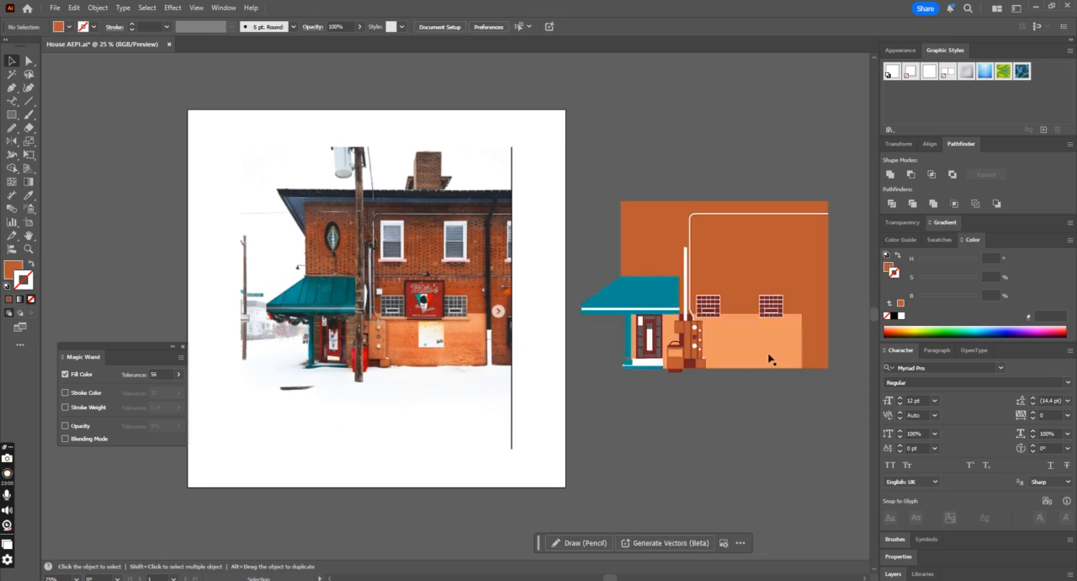
pyautogui.press('a')
pyautogui.hotkey('ctrl', 'z')
# Step: Swap the solid facade's fill and stroke back so the shape is only an orange-brown outline
pyautogui.click(673, 340)
pyautogui.click(446, 265)
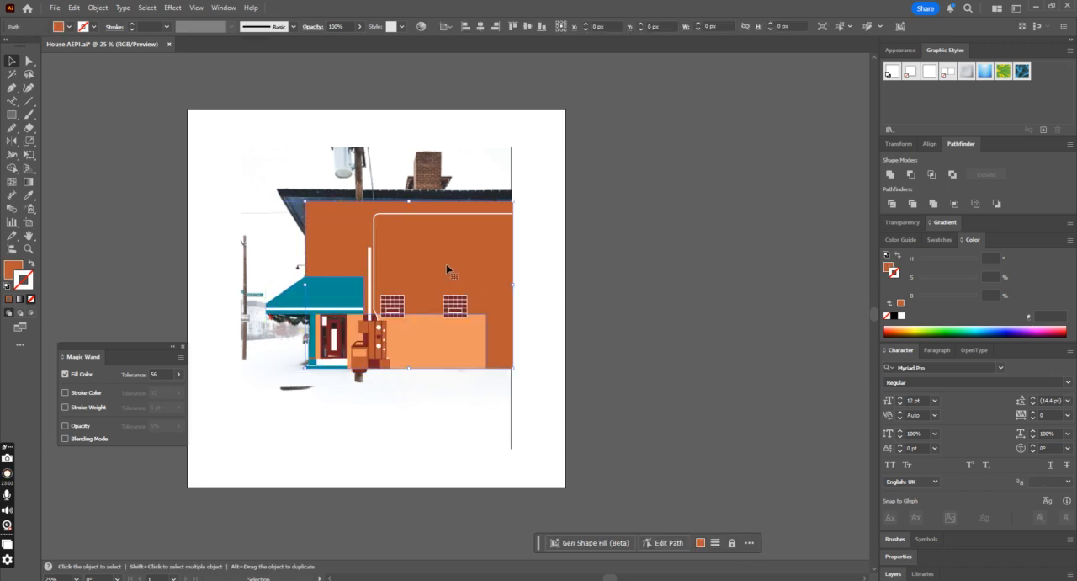
pyautogui.click(31, 264)
# Step: Draw a rectangle about 90 by 167 px over the glass of the first upper window and match its fill to the dark red panes
pyautogui.hotkey('ctrl', '1')
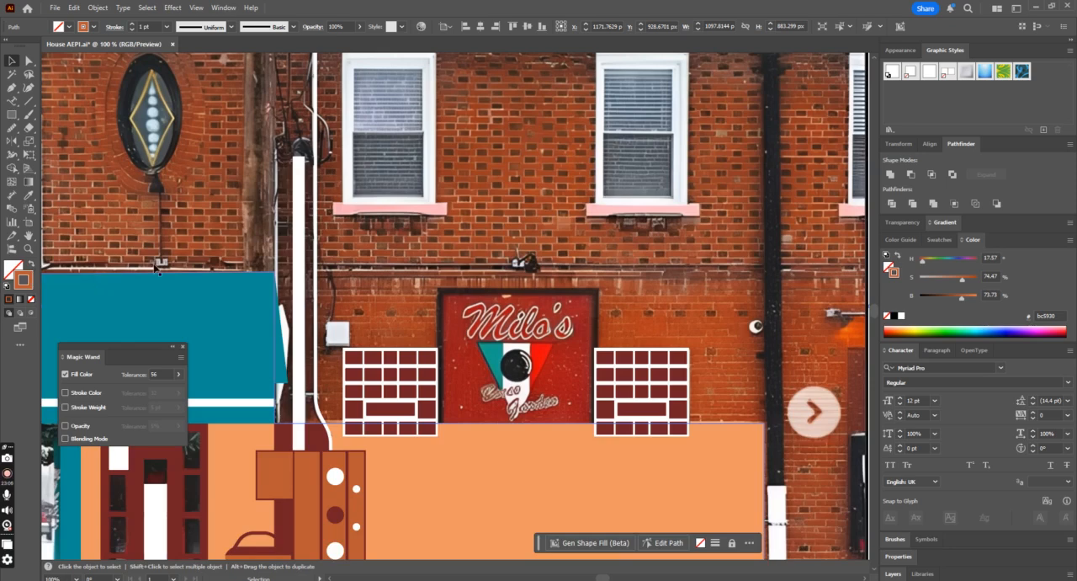
pyautogui.scroll(3, 160, 271)
pyautogui.click(12, 113)
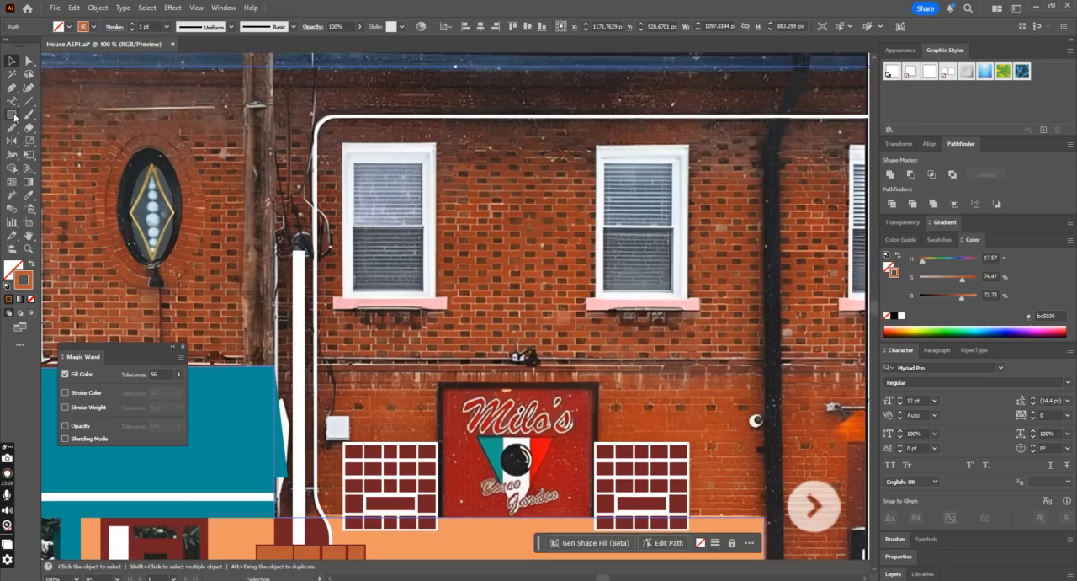
pyautogui.scroll(-1, 425, 170)
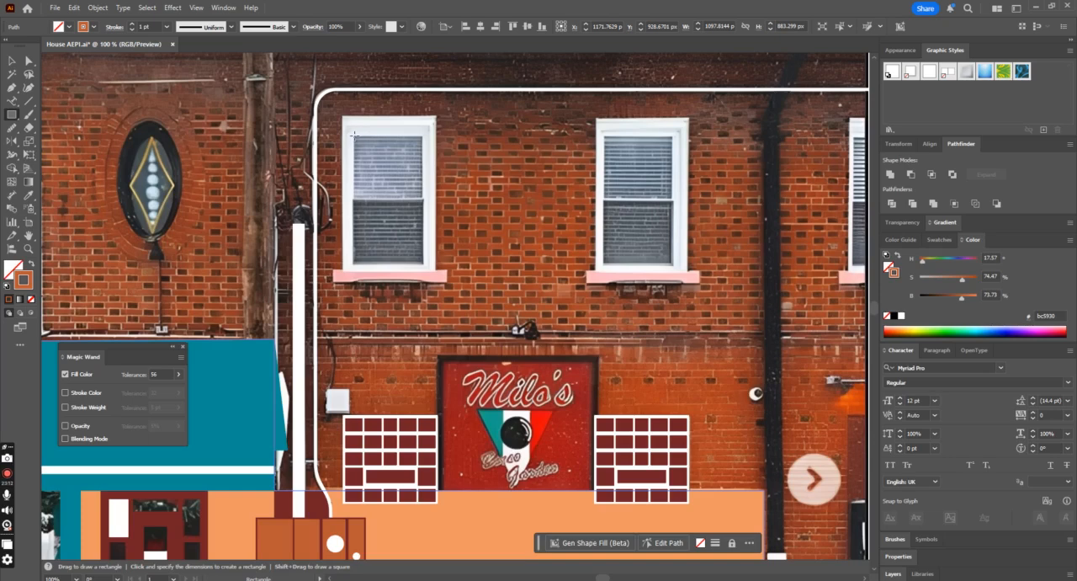
pyautogui.moveTo(354, 134); pyautogui.dragTo(423, 262)
pyautogui.press('i')
pyautogui.scroll(-2, 312, 340)
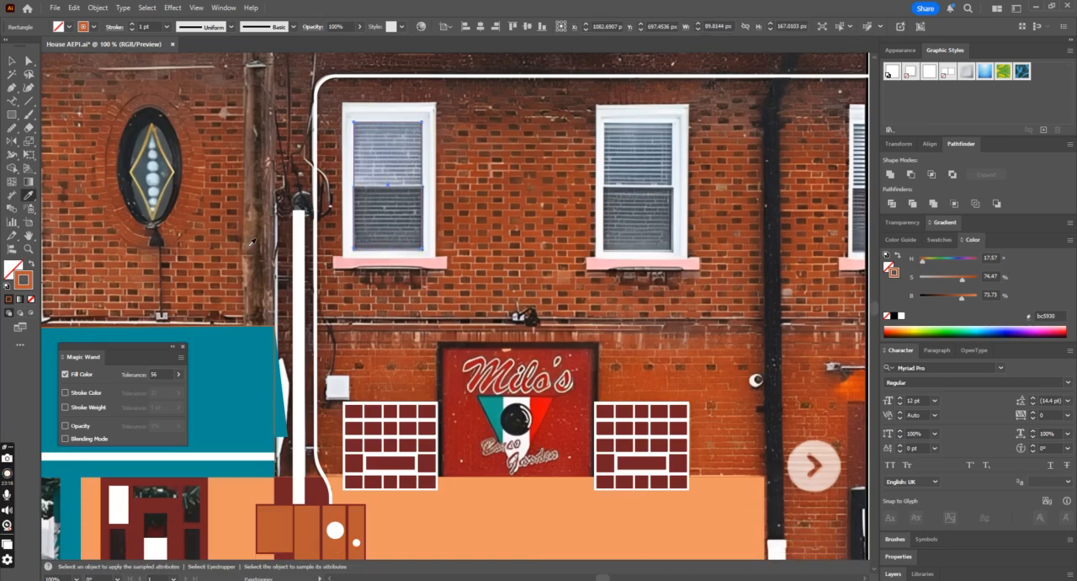
pyautogui.click(352, 367)
pyautogui.click(12, 61)
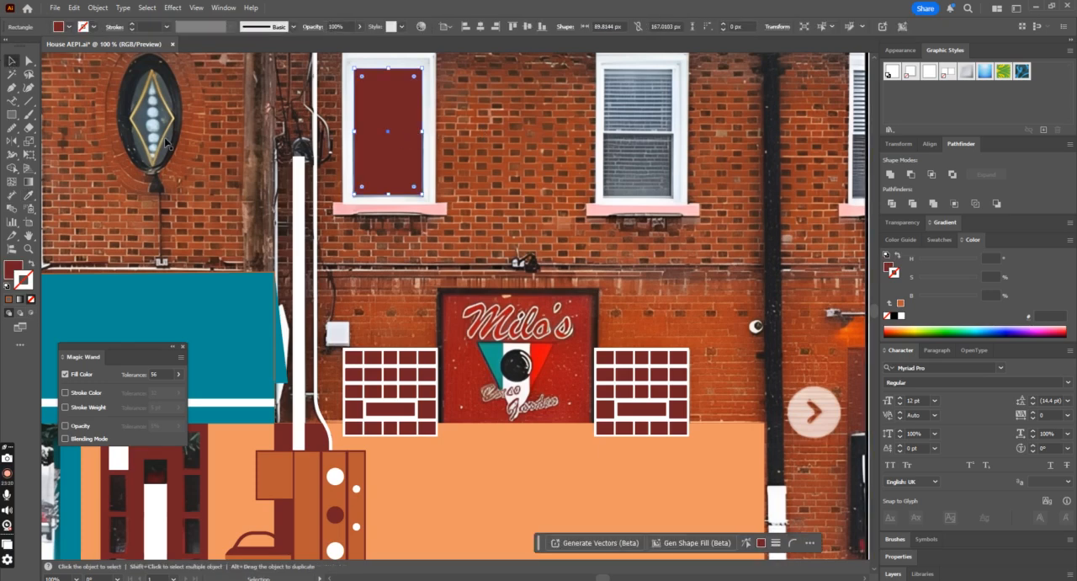
# Step: Swap the upper window rectangle's fill and stroke to turn it into a dark red outline with no fill
pyautogui.click(30, 263)
pyautogui.hotkey('ctrl', '=')
pyautogui.hotkey('ctrl', '=')
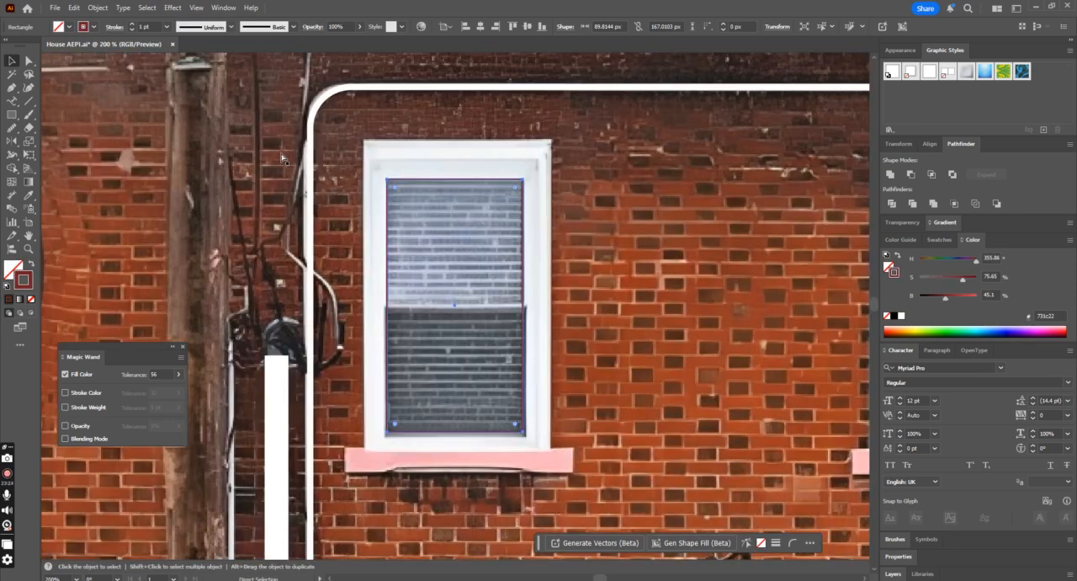
pyautogui.hotkey('ctrl', 'z')
pyautogui.click(30, 265)
pyautogui.hotkey('ctrl', '=')
pyautogui.hotkey('ctrl', '=')
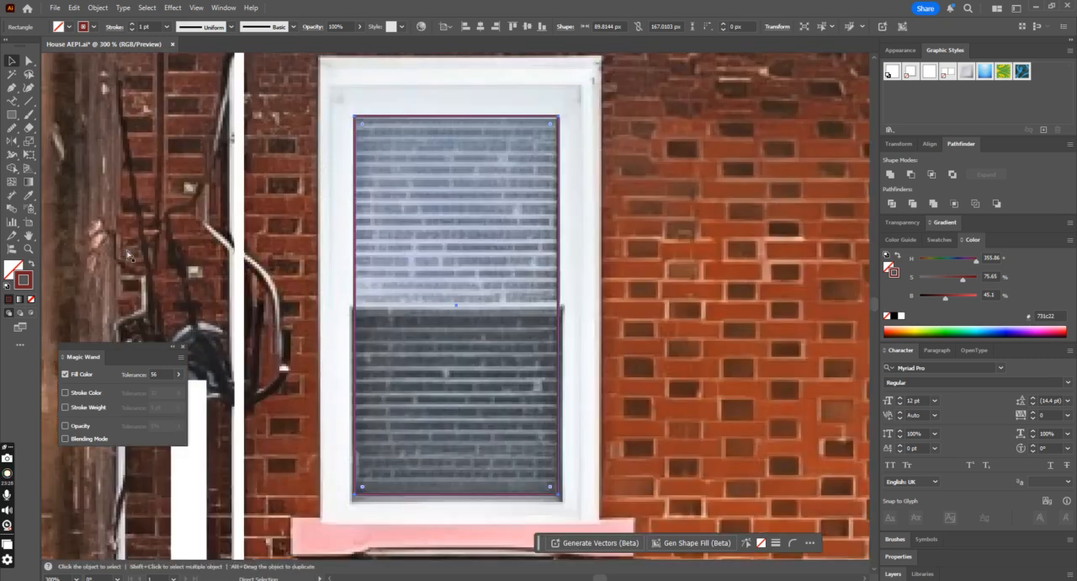
# Step: Draw a bar about 96 by 5 px across the upper window's middle rail and match its fill to the white pipe
pyautogui.click(12, 113)
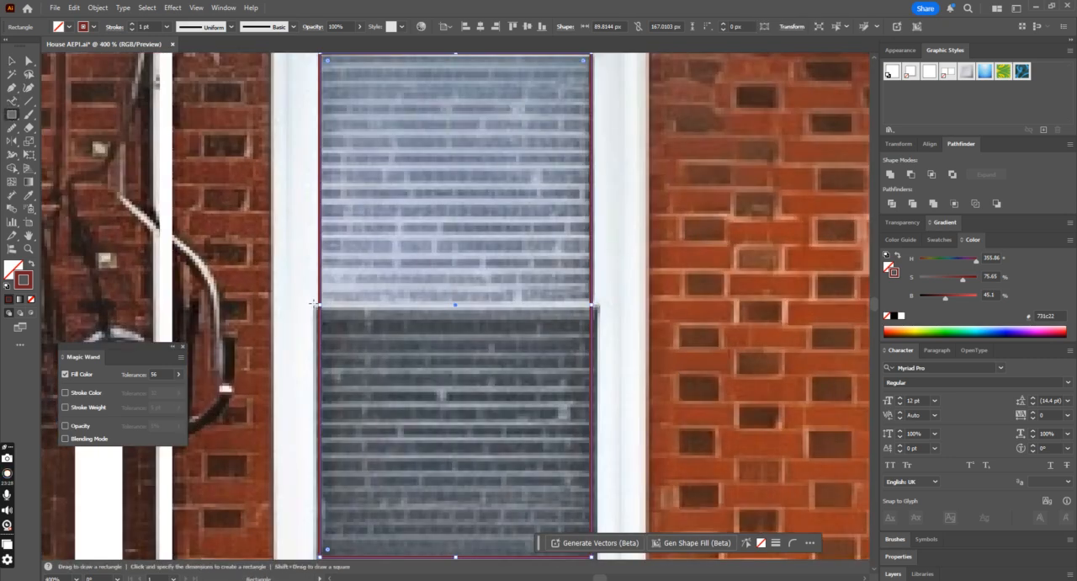
pyautogui.moveTo(537, 314); pyautogui.dragTo(601, 315)
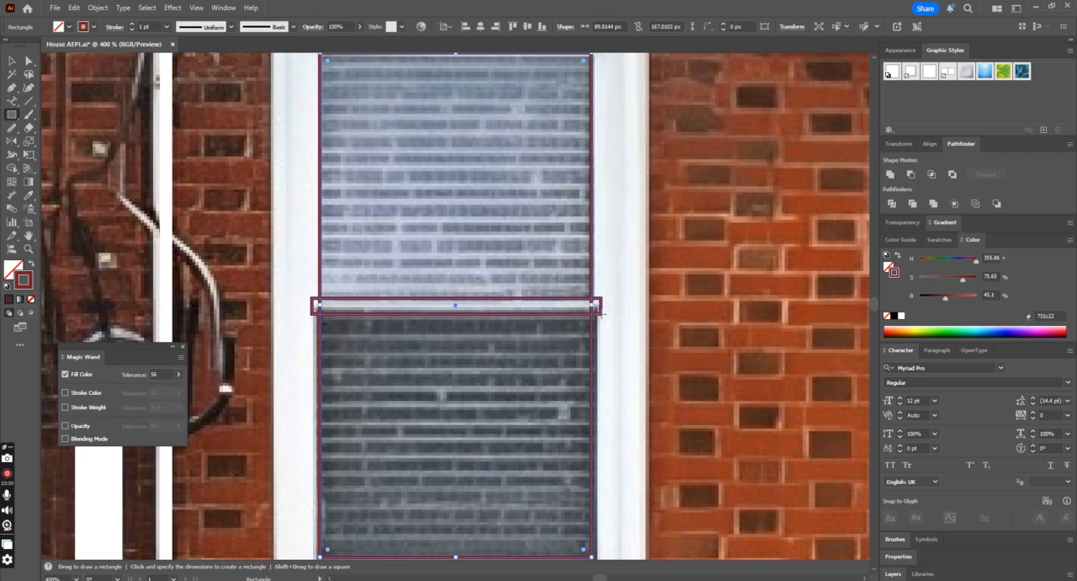
pyautogui.click(29, 264)
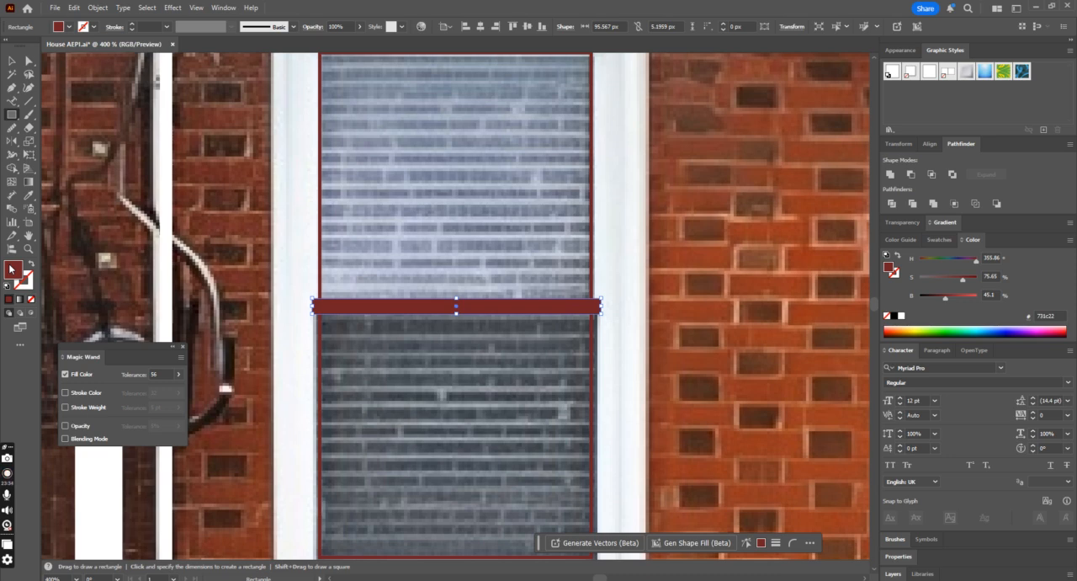
pyautogui.doubleClick(12, 270)
pyautogui.click(658, 240)
pyautogui.click(29, 195)
pyautogui.click(164, 252)
pyautogui.click(13, 63)
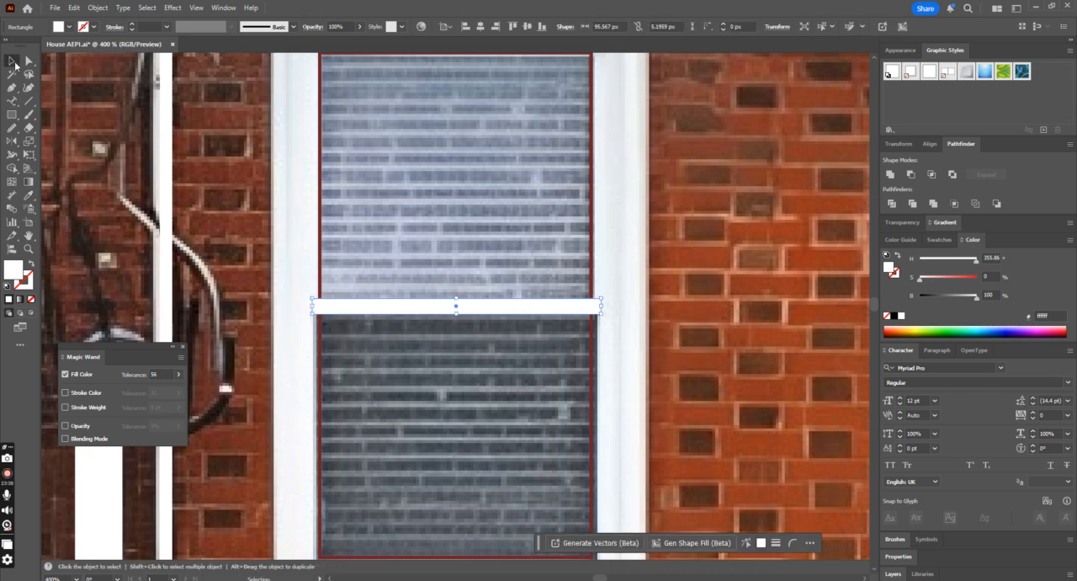
# Step: Copy the white bar upward as a slat about 2.6 px high and repeat it evenly to the top of the glass
pyautogui.scroll(2, 471, 320)
pyautogui.moveTo(488, 349); pyautogui.dragTo(500, 309)
pyautogui.hotkey('ctrl', 'd')
pyautogui.hotkey('ctrl', 'd')
pyautogui.hotkey('ctrl', 'd')
pyautogui.hotkey('ctrl', 'd')
pyautogui.hotkey('ctrl', 'd')
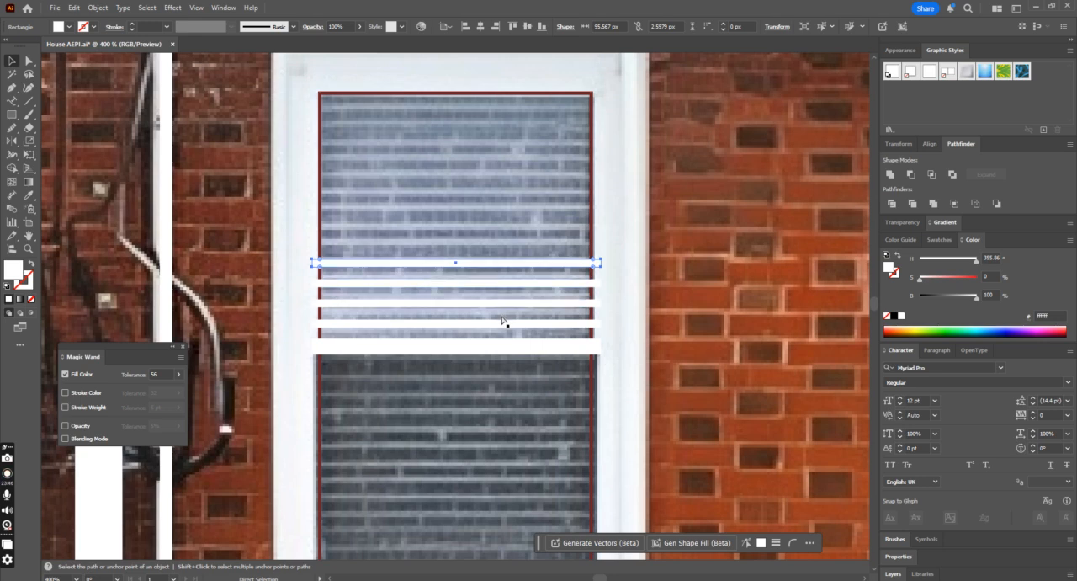
pyautogui.hotkey('ctrl', 'd')
pyautogui.hotkey('ctrl', 'd')
pyautogui.hotkey('ctrl', 'd')
pyautogui.hotkey('ctrl', 'd')
pyautogui.hotkey('ctrl', 'd')
pyautogui.press('v')
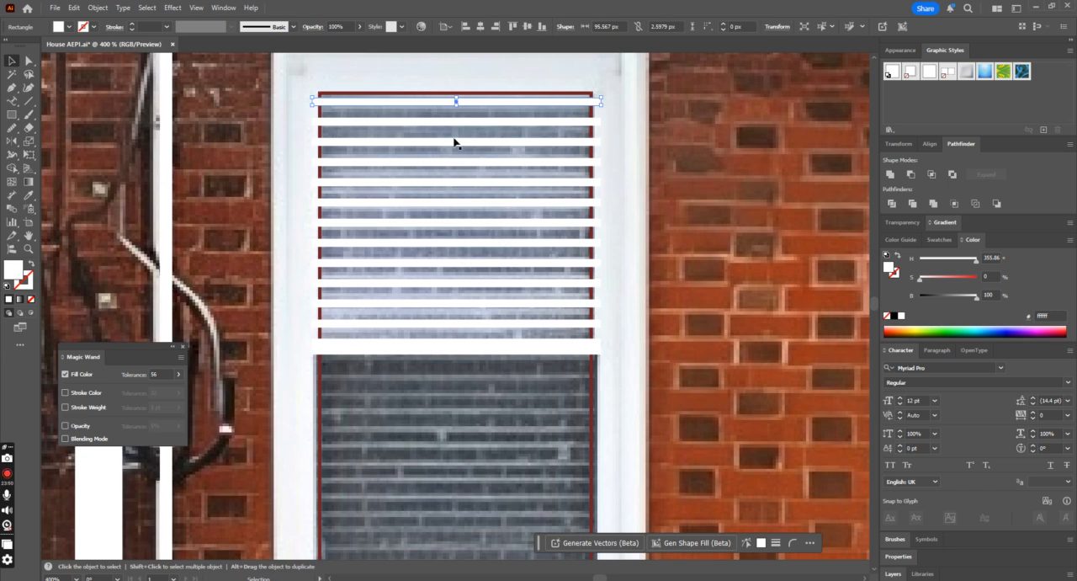
pyautogui.keyDown('shift'); pyautogui.click(461, 324); pyautogui.keyUp('shift')
pyautogui.moveTo(624, 104); pyautogui.dragTo(609, 238)
pyautogui.hotkey('ctrl', 'z')
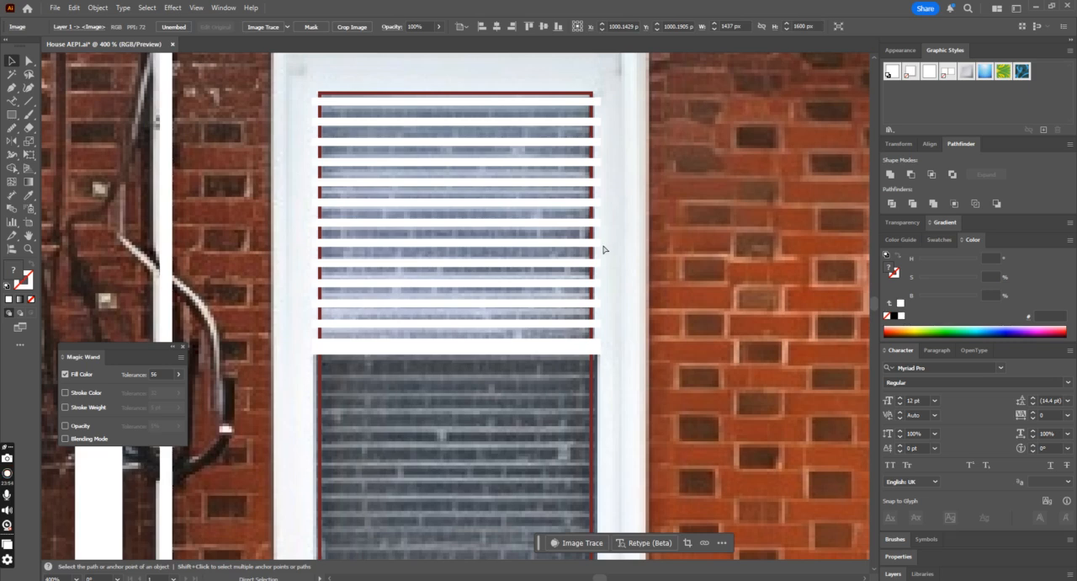
# Step: Lock the photo, distribute the upper window's white slats evenly by their vertical centres and shift them slightly down
pyautogui.hotkey('ctrl', '2')
pyautogui.moveTo(608, 111); pyautogui.dragTo(599, 328)
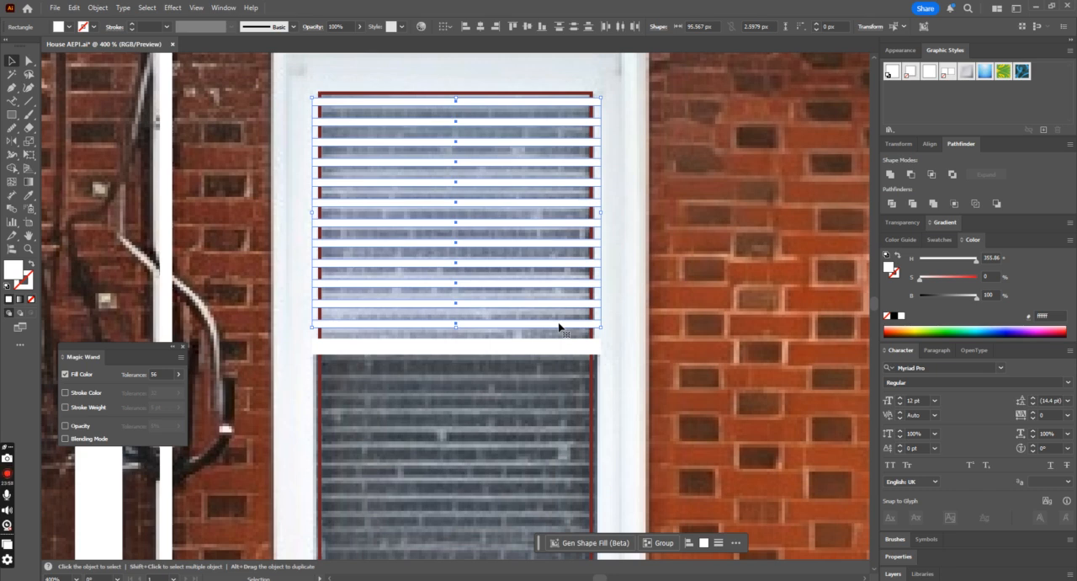
pyautogui.click(575, 31)
pyautogui.click(513, 112)
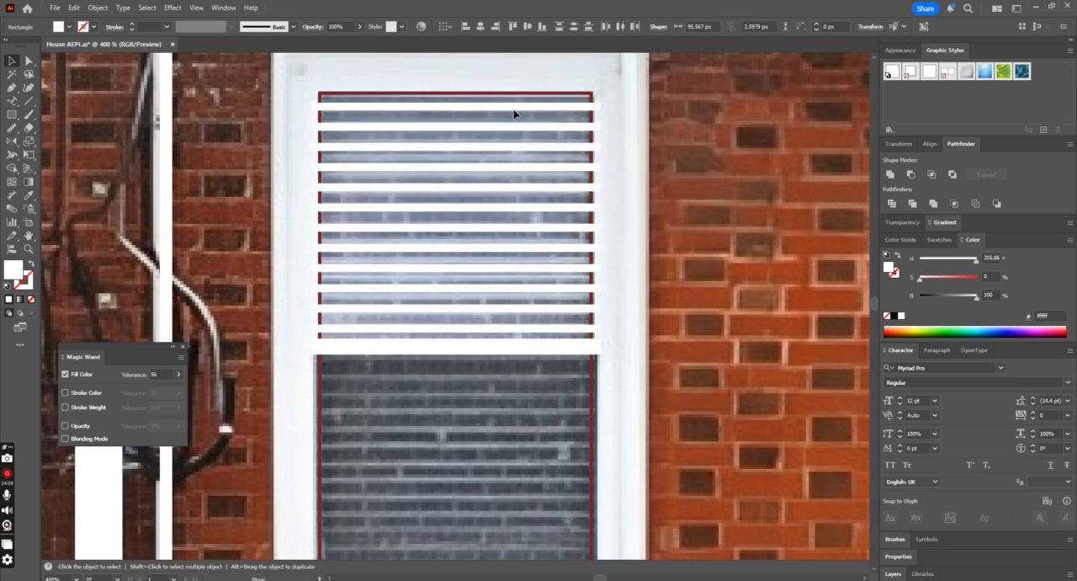
pyautogui.click(713, 223)
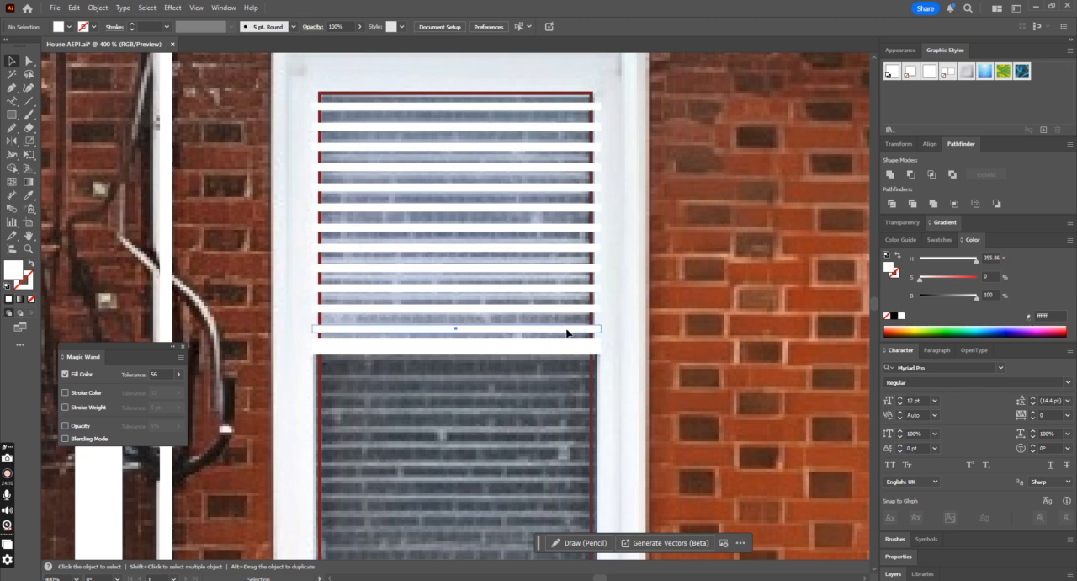
# Step: Nudge the lowest slat up and the top slat down, redistribute all slats evenly by vertical centre and group them
pyautogui.click(566, 333)
pyautogui.press('Up')
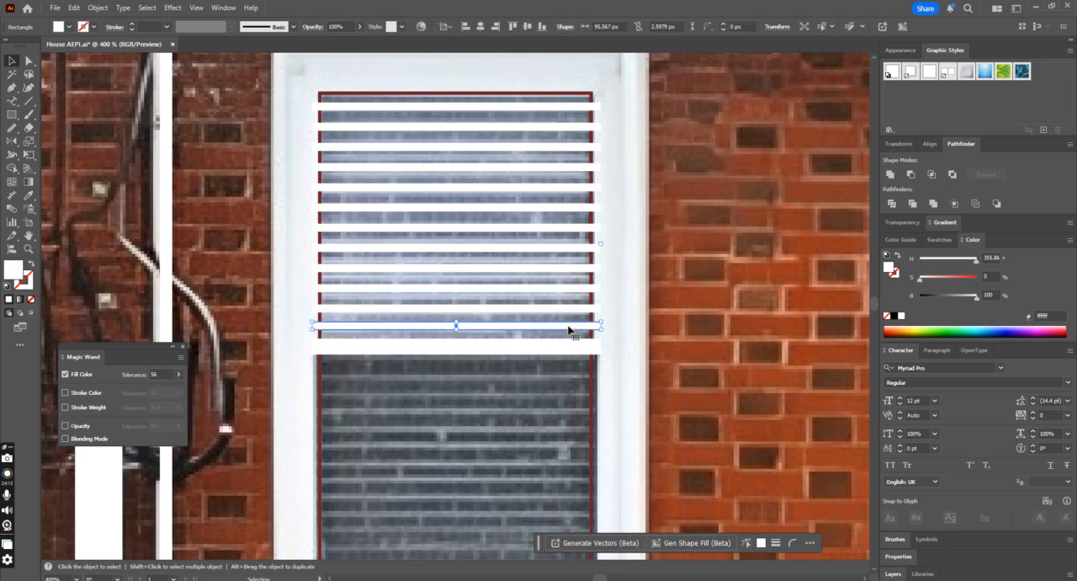
pyautogui.press('a')
pyautogui.press('v')
pyautogui.scroll(1, 569, 329)
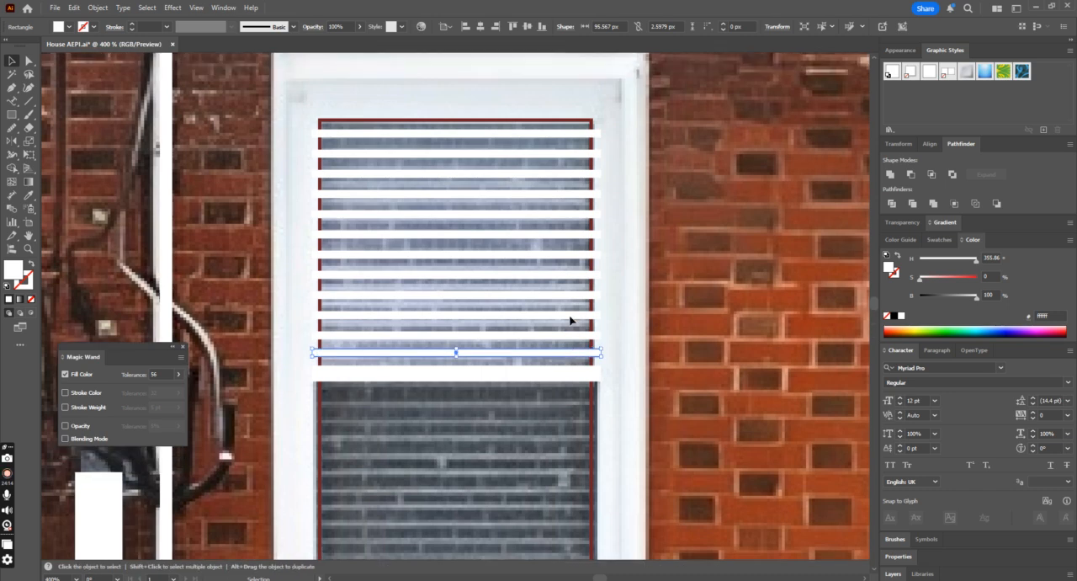
pyautogui.click(557, 134)
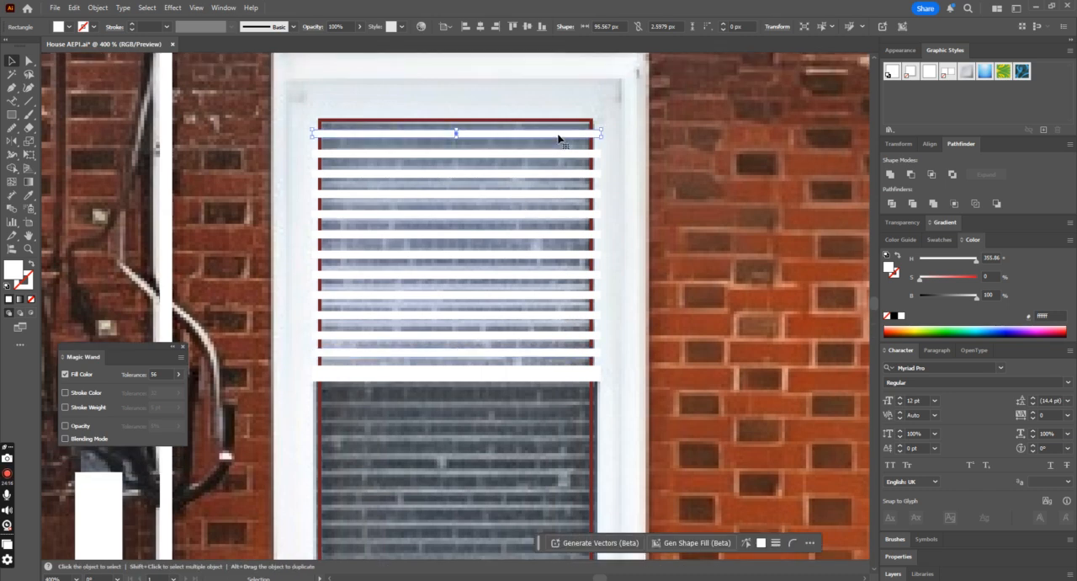
pyautogui.click(524, 354)
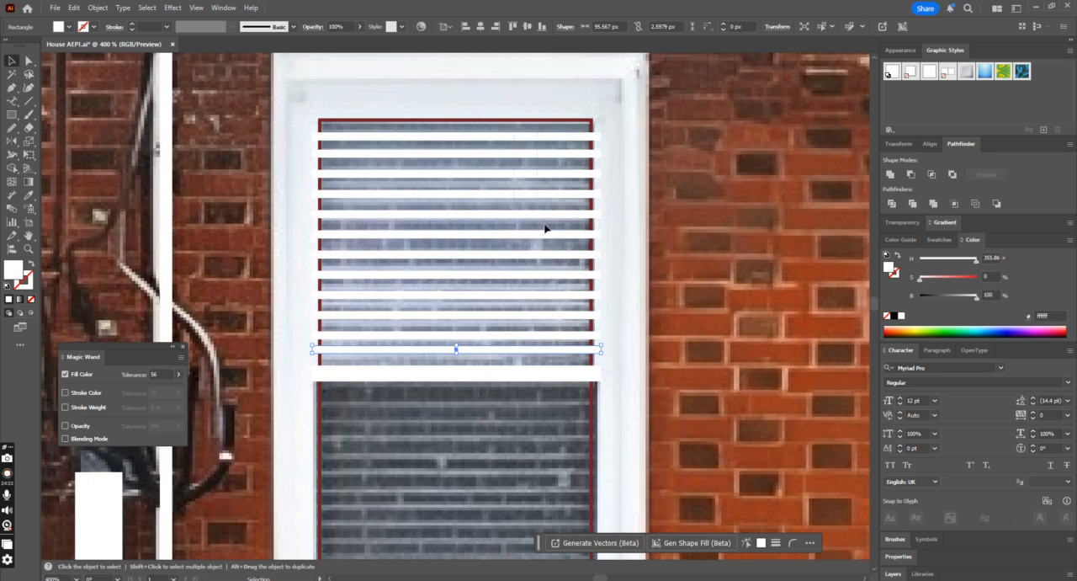
pyautogui.moveTo(564, 358); pyautogui.dragTo(505, 76)
pyautogui.click(573, 28)
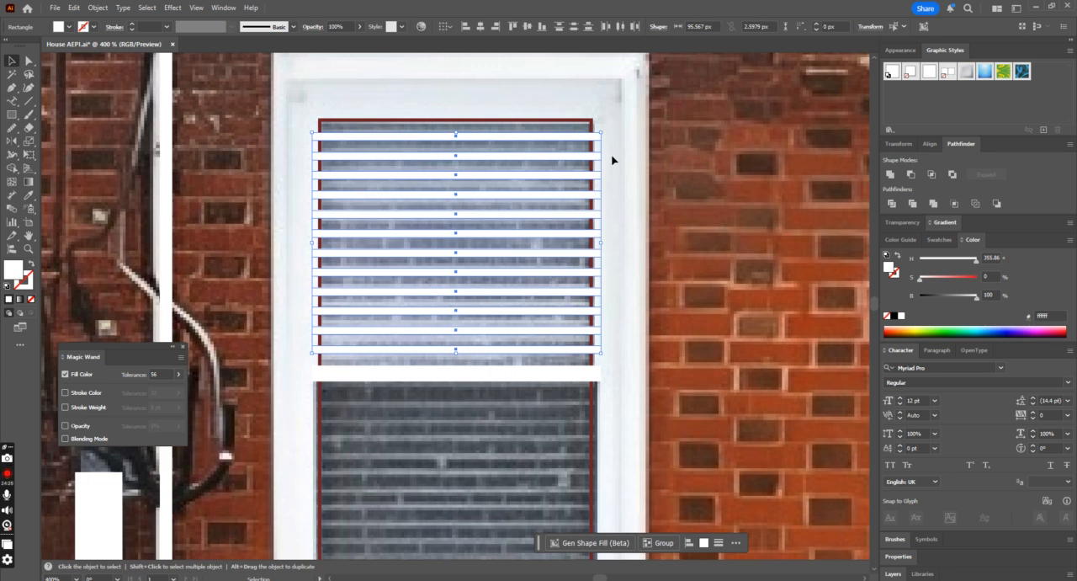
pyautogui.hotkey('ctrl', 'g')
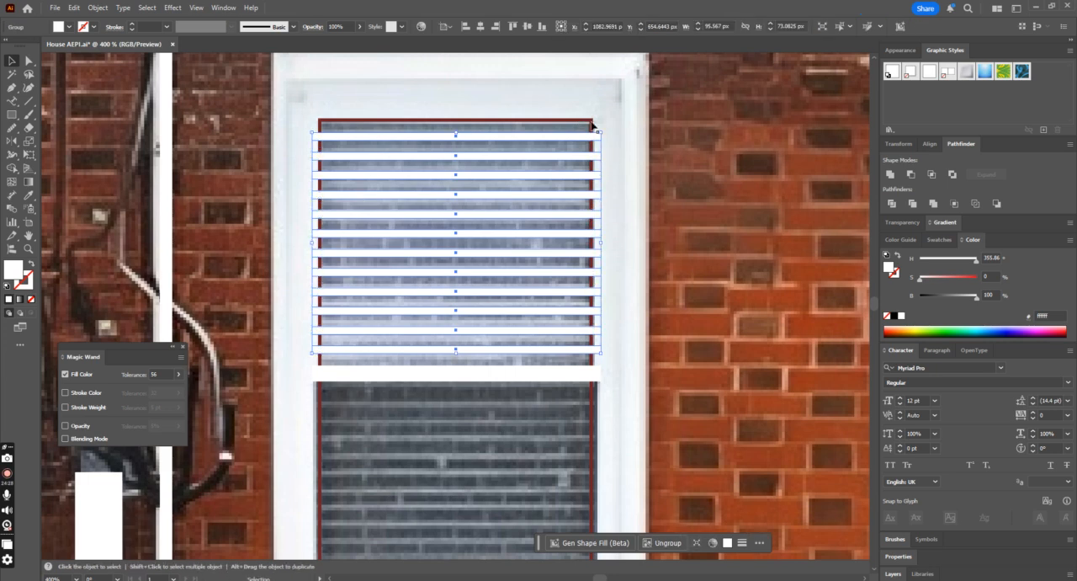
# Step: Swap the upper window outline's fill and stroke to make it a solid dark red pane behind the slats
pyautogui.click(592, 125)
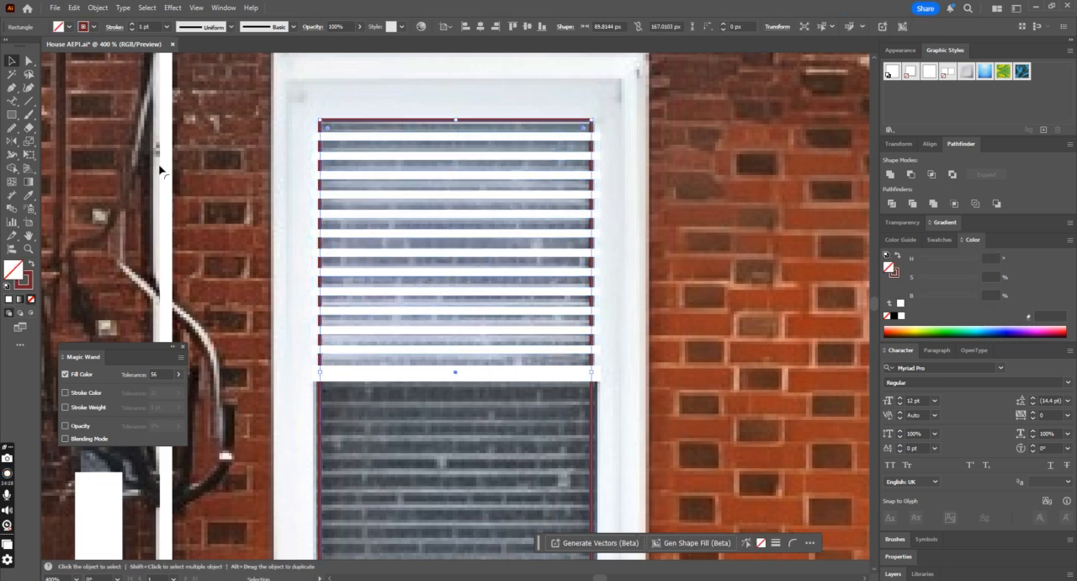
pyautogui.click(32, 264)
pyautogui.scroll(-1, 505, 219)
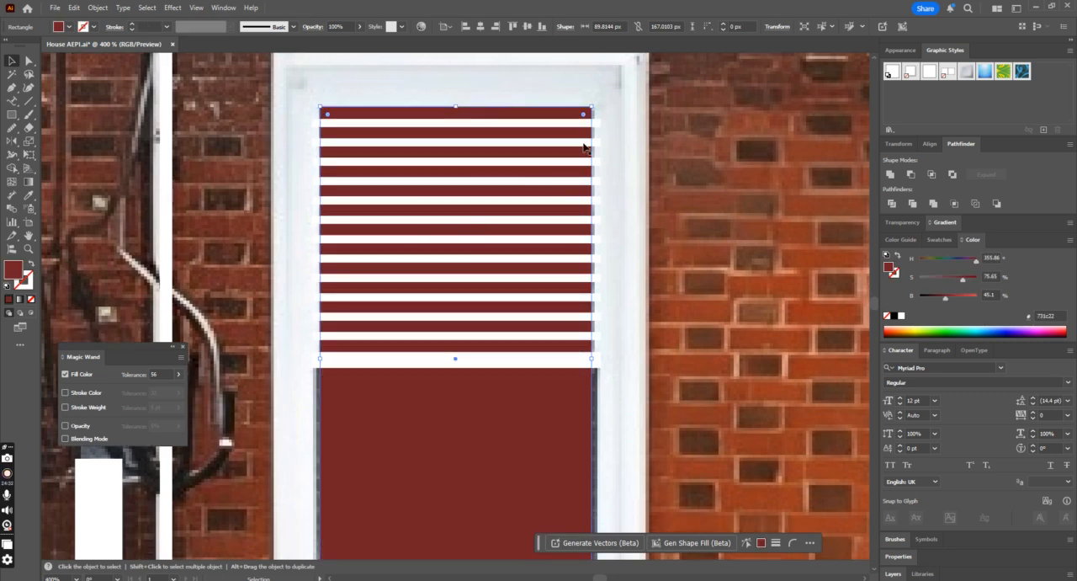
pyautogui.scroll(-2, 610, 137)
pyautogui.hotkey('ctrl', '-')
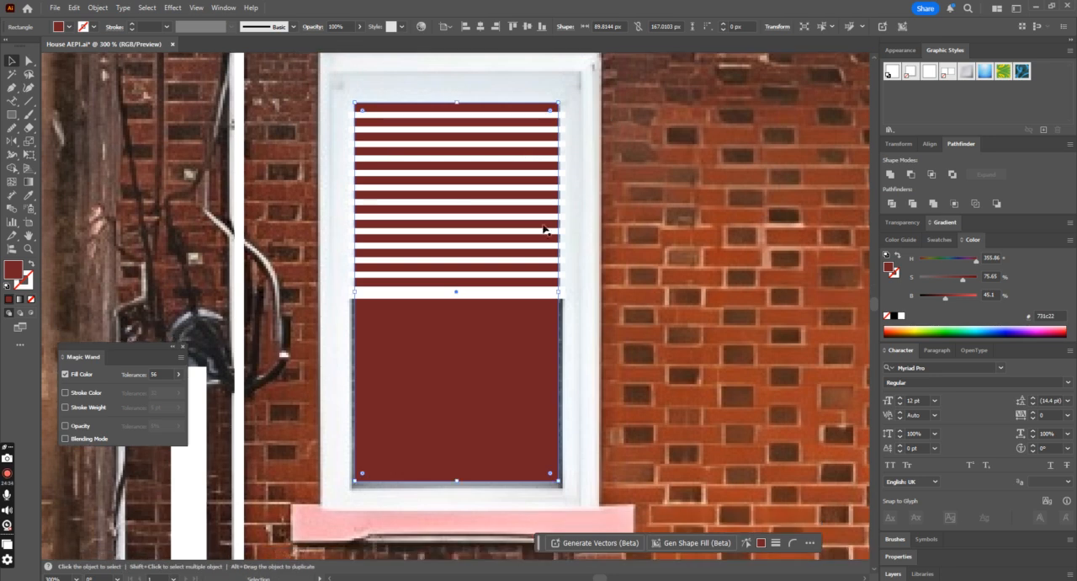
# Step: Reflect a copy of the slat group across a horizontal axis at the middle rail to cover the lower pane
pyautogui.click(529, 275)
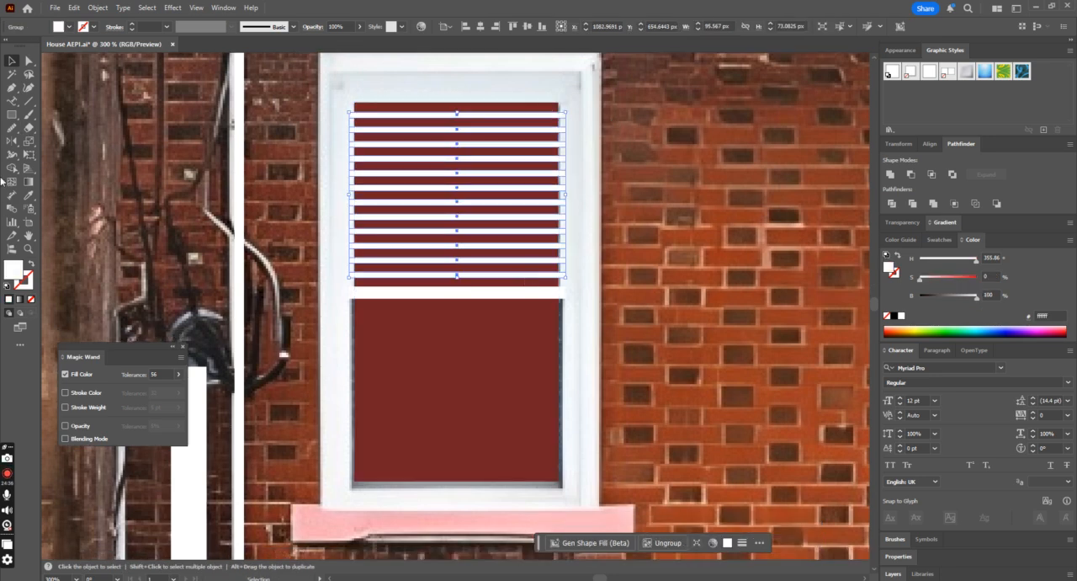
pyautogui.press('o')
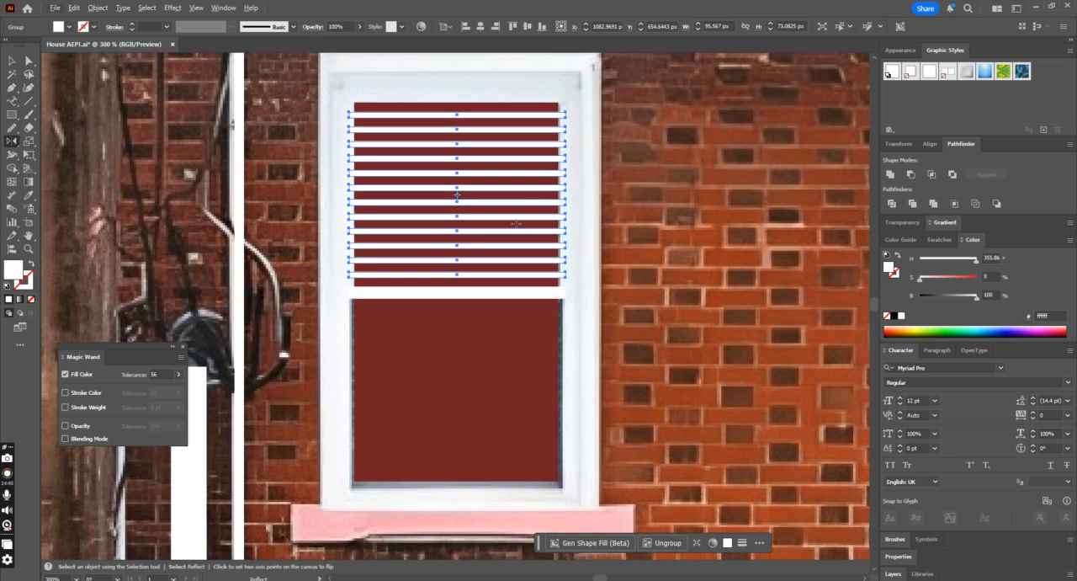
pyautogui.keyDown('alt'); pyautogui.click(565, 295); pyautogui.keyUp('alt')
pyautogui.click(623, 257)
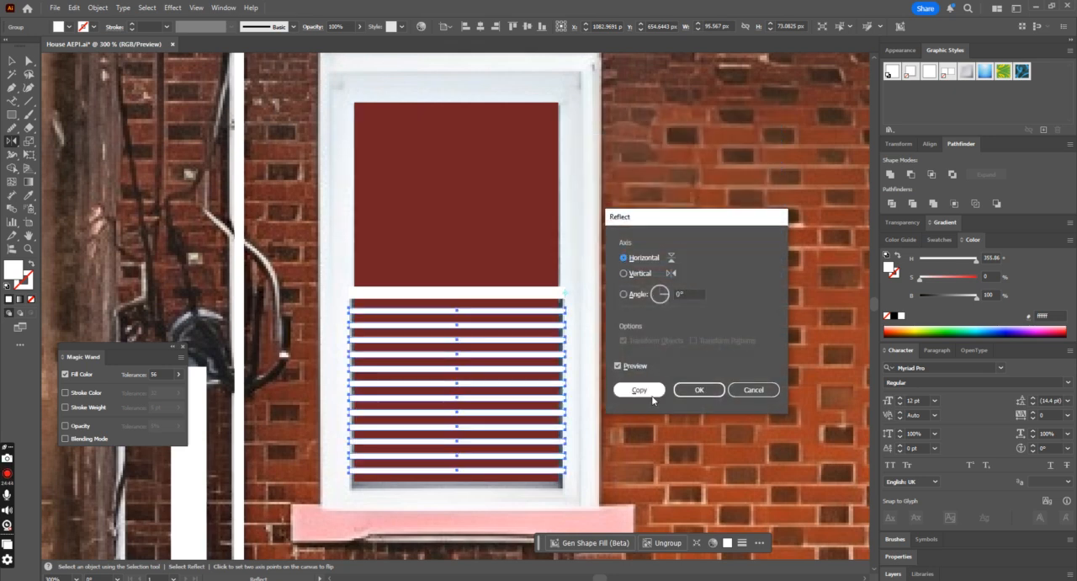
pyautogui.click(648, 391)
pyautogui.click(11, 60)
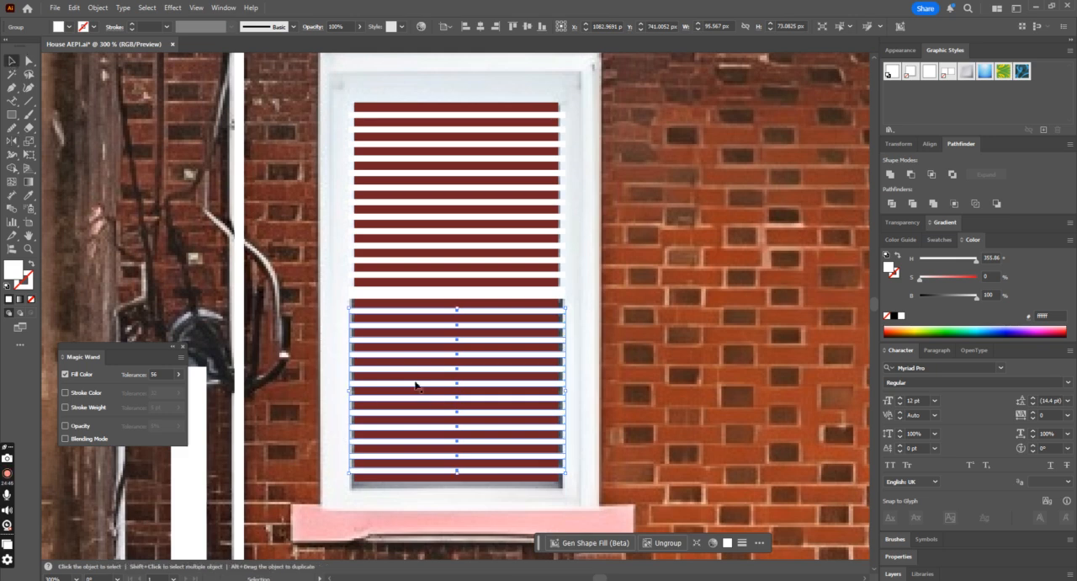
# Step: Bring a copy of the dark red pane in front of the slats and middle rail and crop them to its edges
pyautogui.click(500, 112)
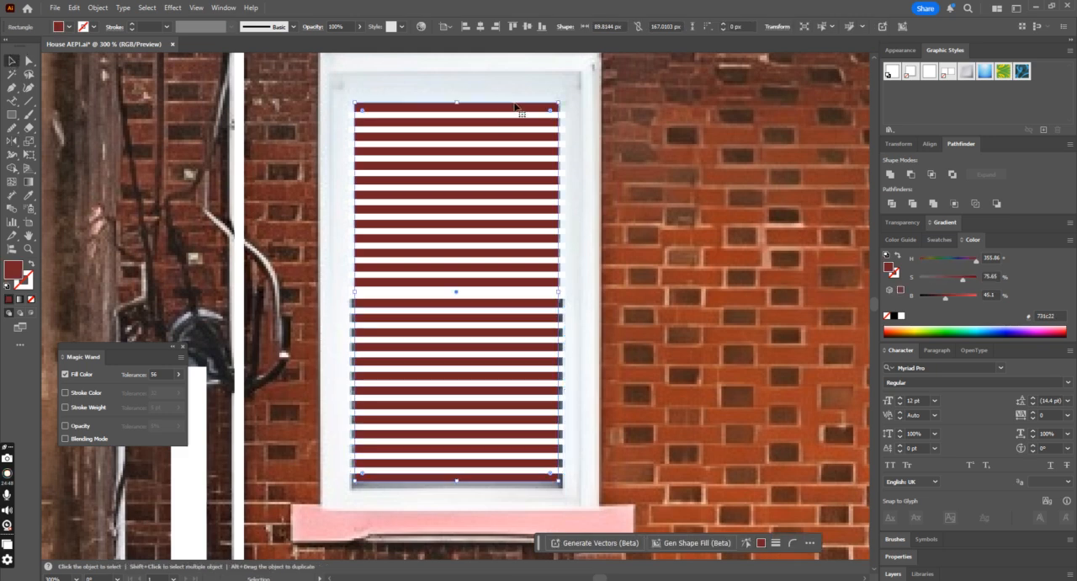
pyautogui.press('a')
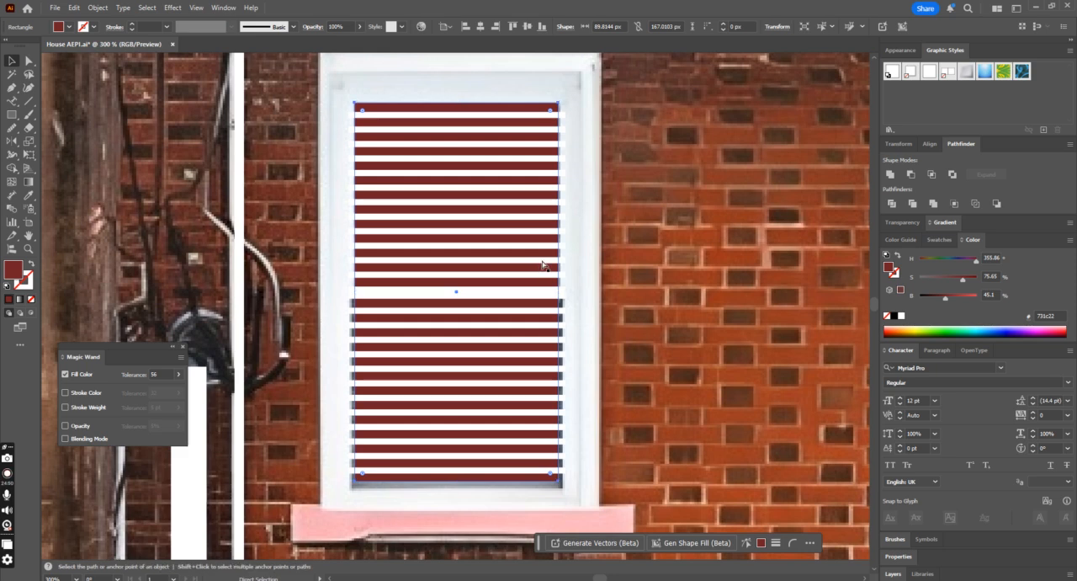
pyautogui.press('v')
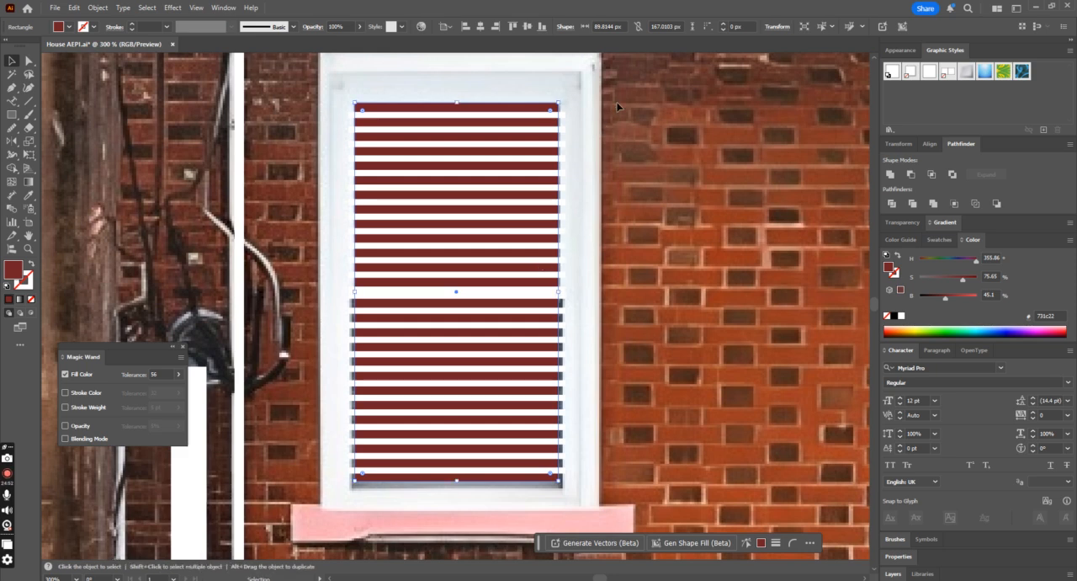
pyautogui.keyDown('shift'); pyautogui.click(457, 480); pyautogui.keyUp('shift')
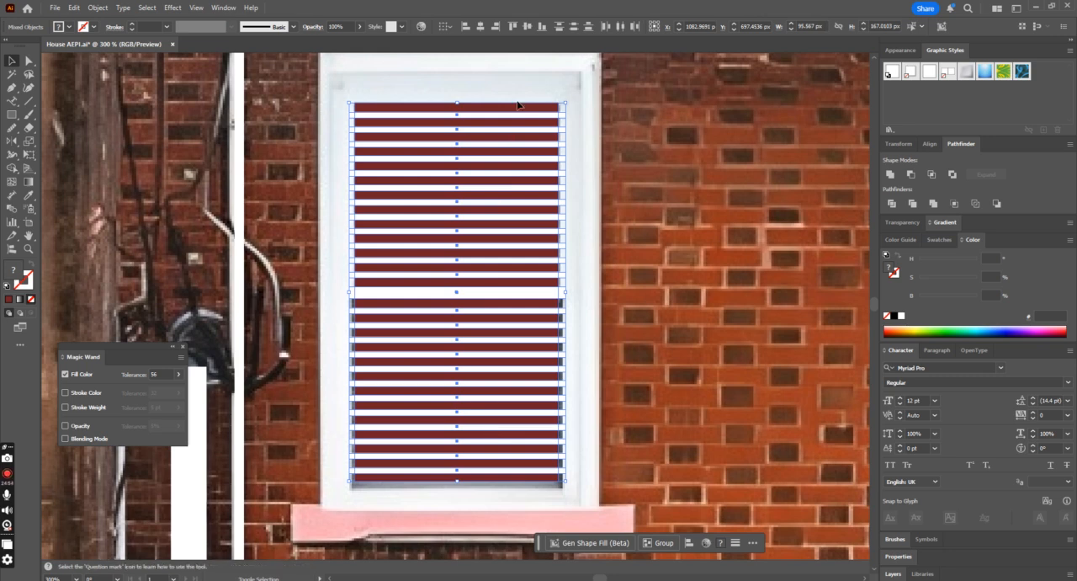
pyautogui.hotkey('ctrl', 'shift', 'a')
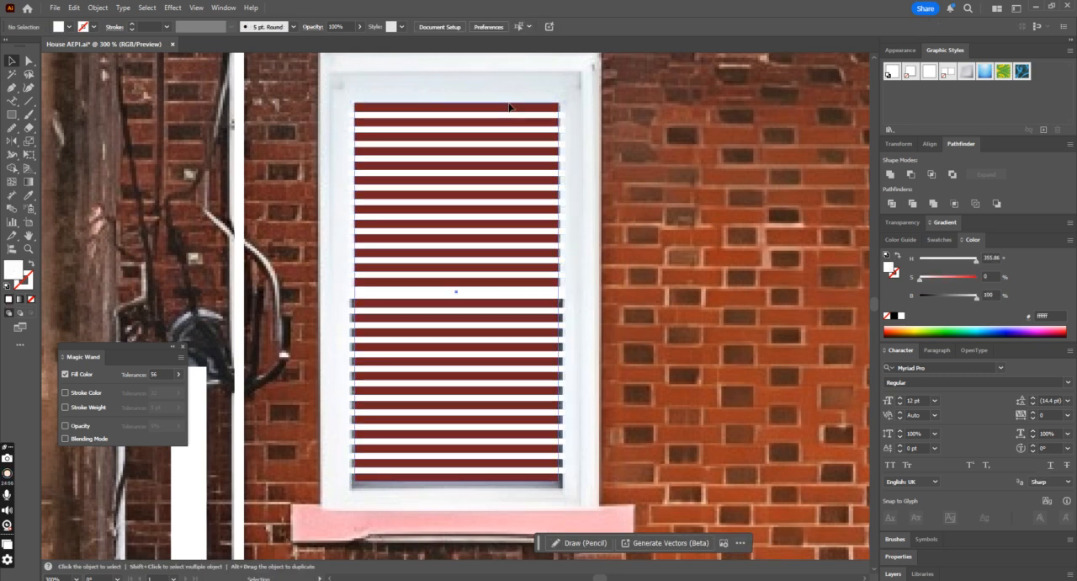
pyautogui.click(509, 107)
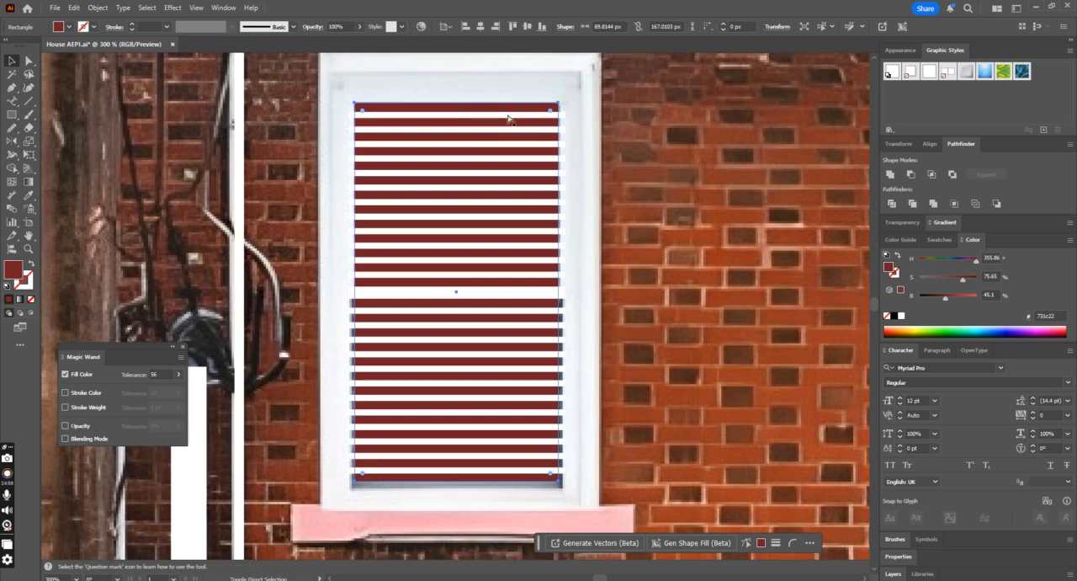
pyautogui.hotkey('ctrl', 'shift', ']')
pyautogui.keyDown('shift'); pyautogui.click(567, 245); pyautogui.keyUp('shift')
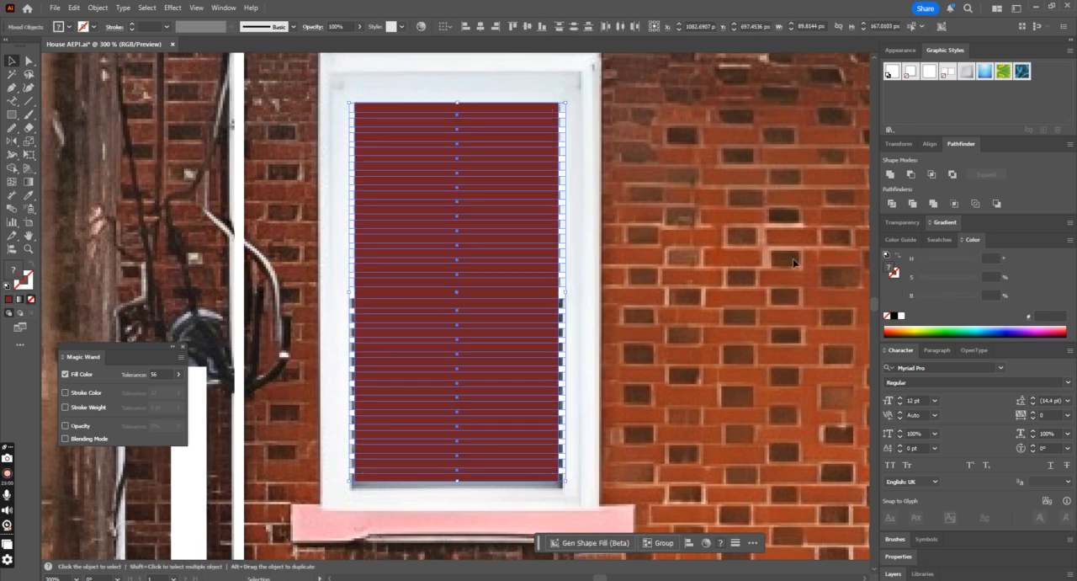
pyautogui.click(954, 203)
pyautogui.click(975, 204)
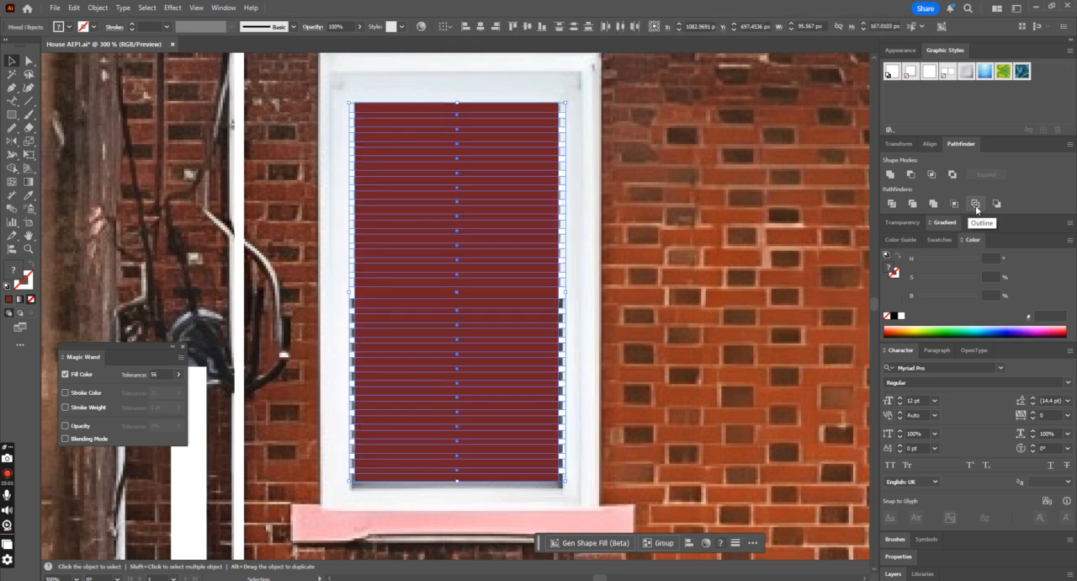
pyautogui.hotkey('ctrl', 'z')
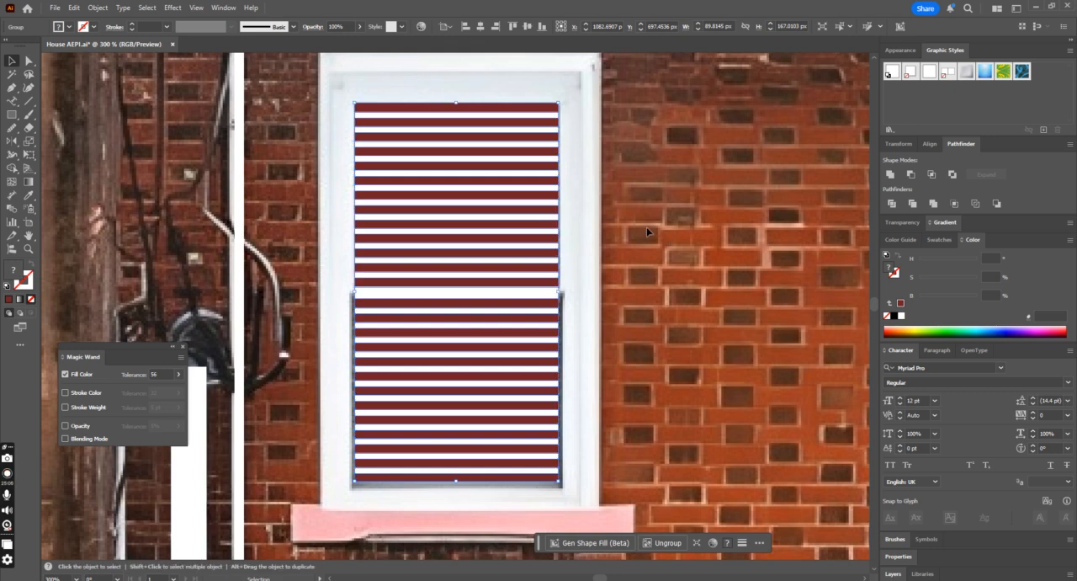
# Step: Enlarge the spare pane rectangle to about 120 by 223 px as the window frame, fill it white and send it behind the blinds
pyautogui.click(548, 109)
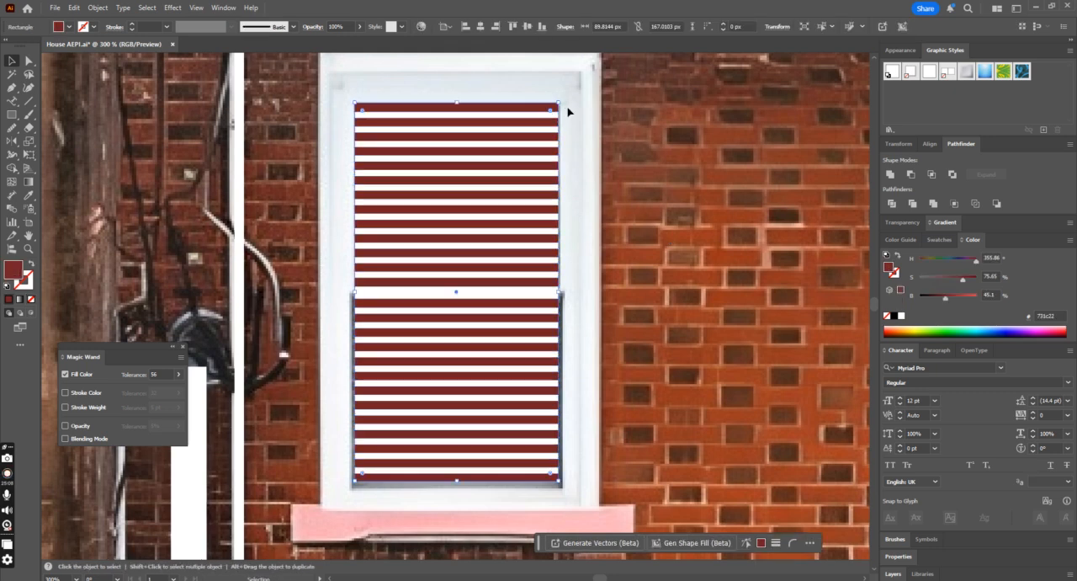
pyautogui.hotkey('ctrl', '-')
pyautogui.moveTo(524, 178); pyautogui.dragTo(571, 135)
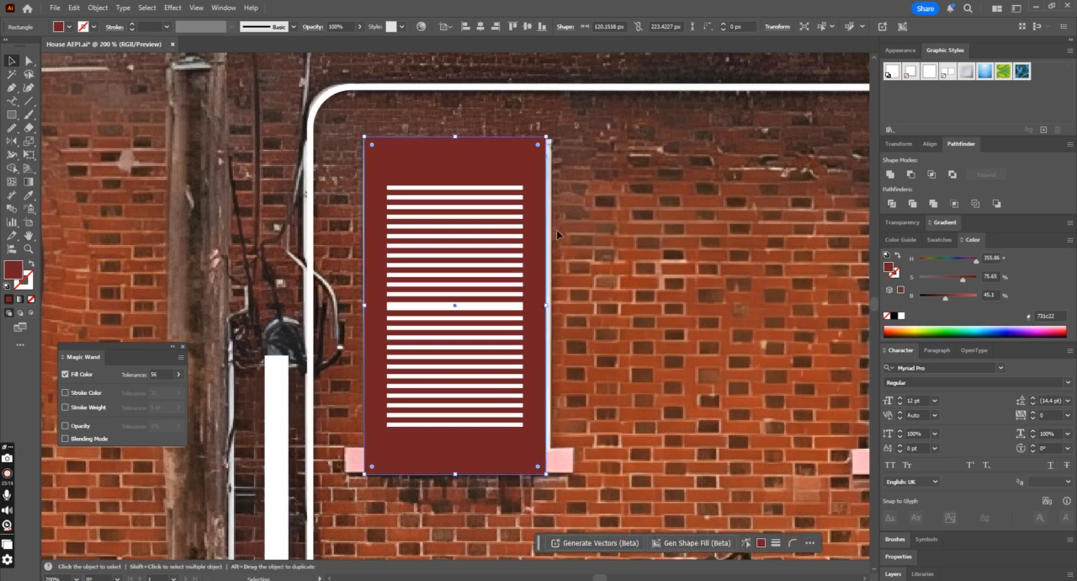
pyautogui.press('i')
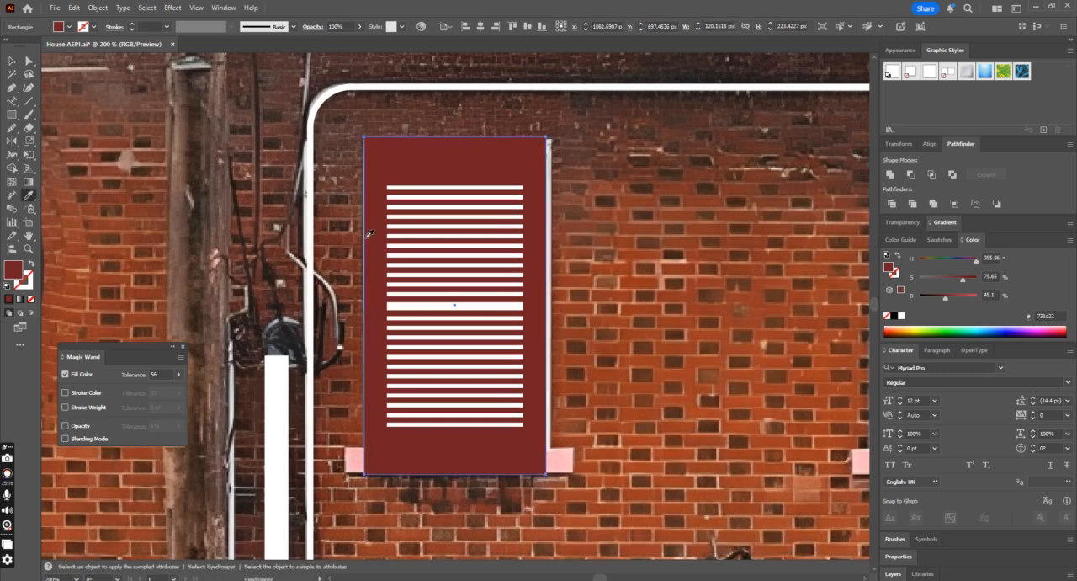
pyautogui.click(441, 234)
pyautogui.press('v')
pyautogui.hotkey('ctrl', '[')
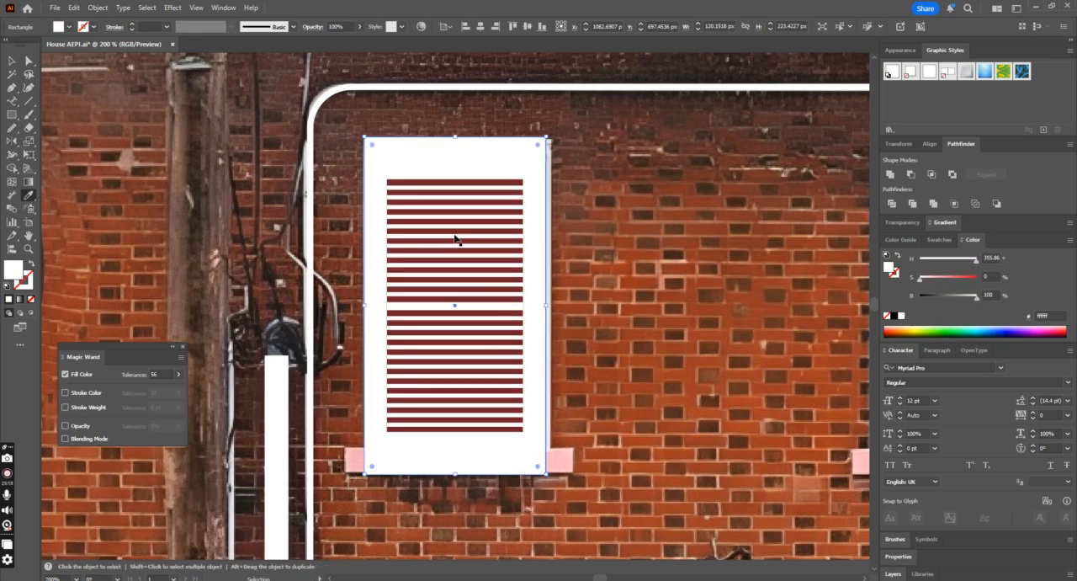
pyautogui.click(13, 61)
pyautogui.click(649, 230)
pyautogui.hotkey('ctrl', '-')
pyautogui.hotkey('ctrl', '-')
pyautogui.hotkey('ctrl', '-')
pyautogui.hotkey('ctrl', '-')
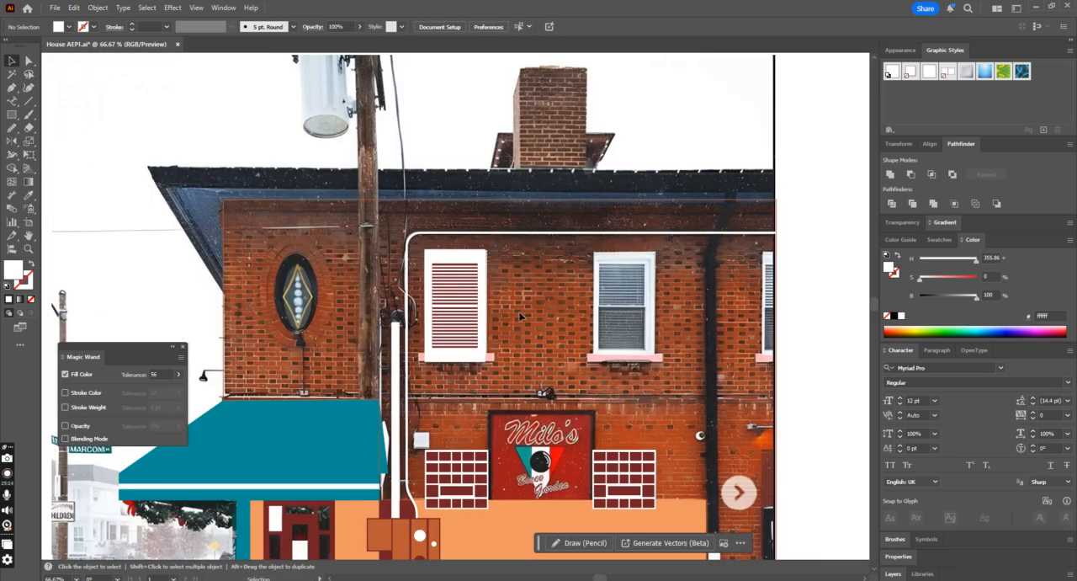
pyautogui.click(447, 306)
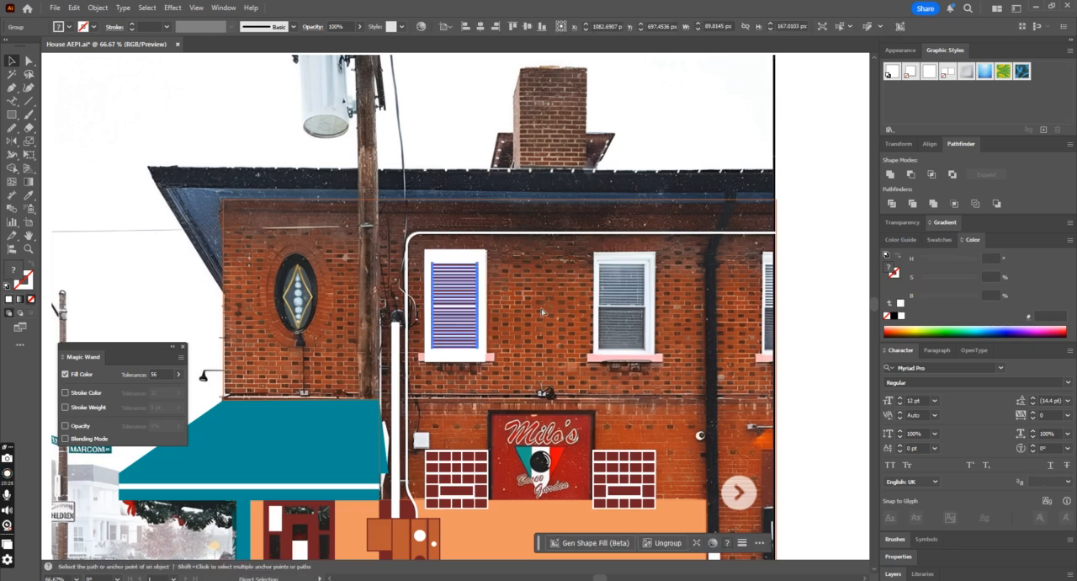
pyautogui.hotkey('ctrl', '+')
pyautogui.hotkey('ctrl', '+')
pyautogui.rightClick(524, 320)
pyautogui.click(601, 409)
pyautogui.click(671, 381)
pyautogui.scroll(1, 617, 340)
pyautogui.moveTo(551, 274); pyautogui.dragTo(388, 275)
pyautogui.hotkey('ctrl', 'z')
# Step: Draw a white rectangle about 149 by 20 px over the sill below the first upper window
pyautogui.click(518, 199)
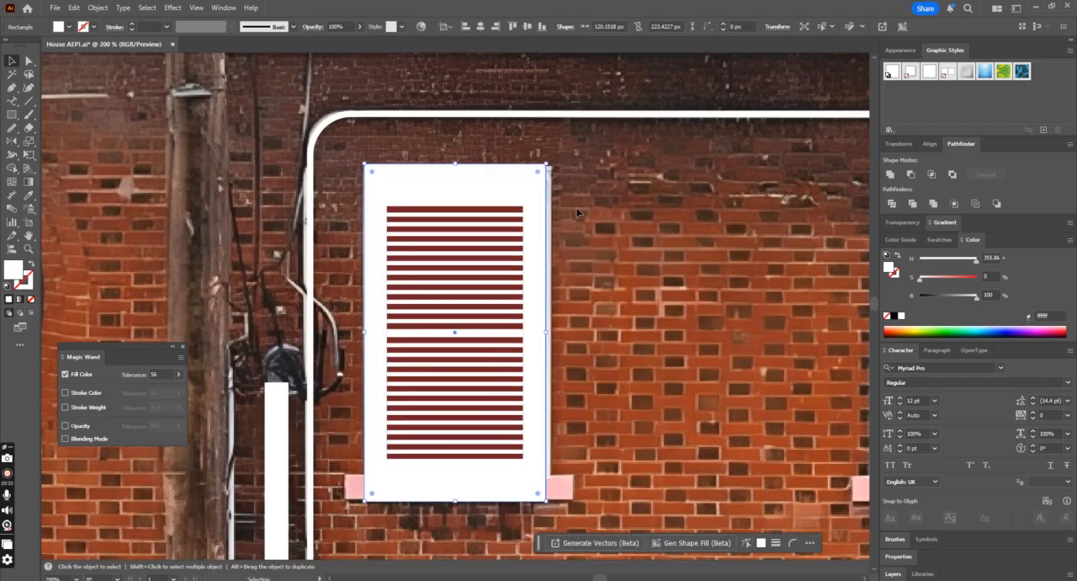
pyautogui.scroll(-2, 284, 335)
pyautogui.press('m')
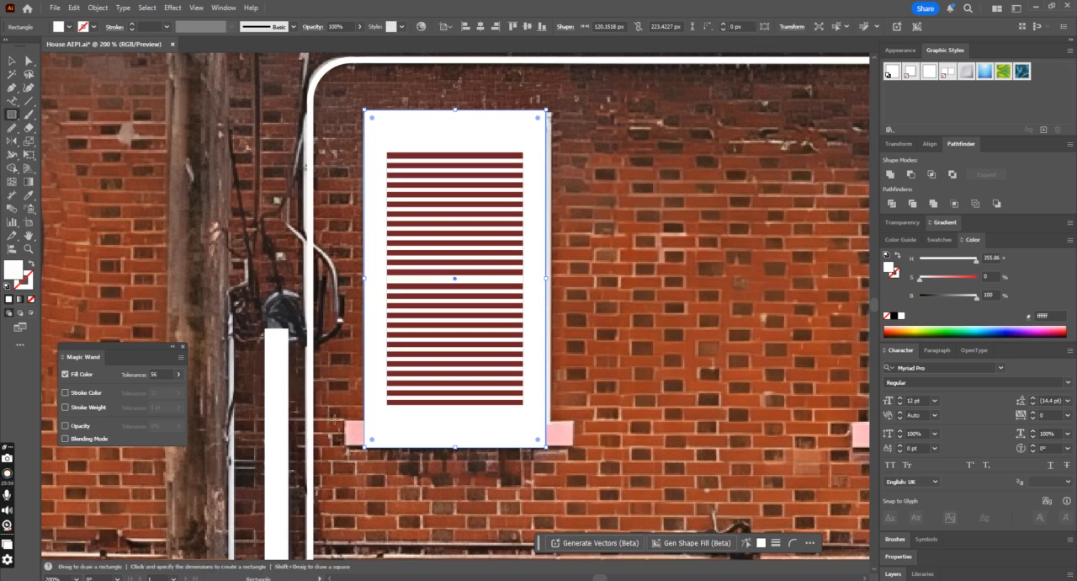
pyautogui.moveTo(343, 420); pyautogui.dragTo(568, 448)
pyautogui.press('v')
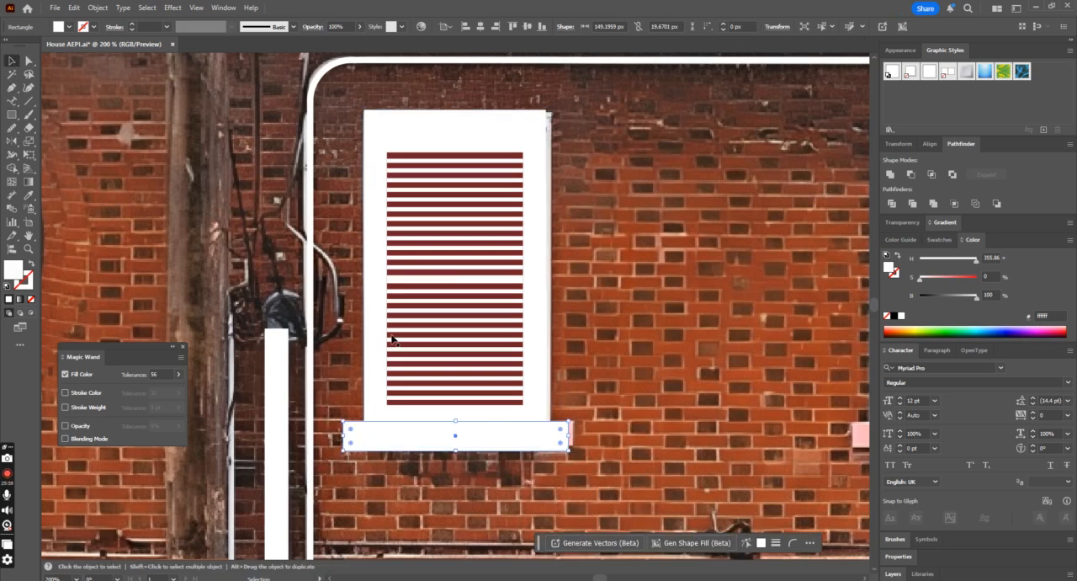
# Step: Center the white sill horizontally on the frame of the first upper window
pyautogui.keyDown('shift'); pyautogui.click(379, 393); pyautogui.keyUp('shift')
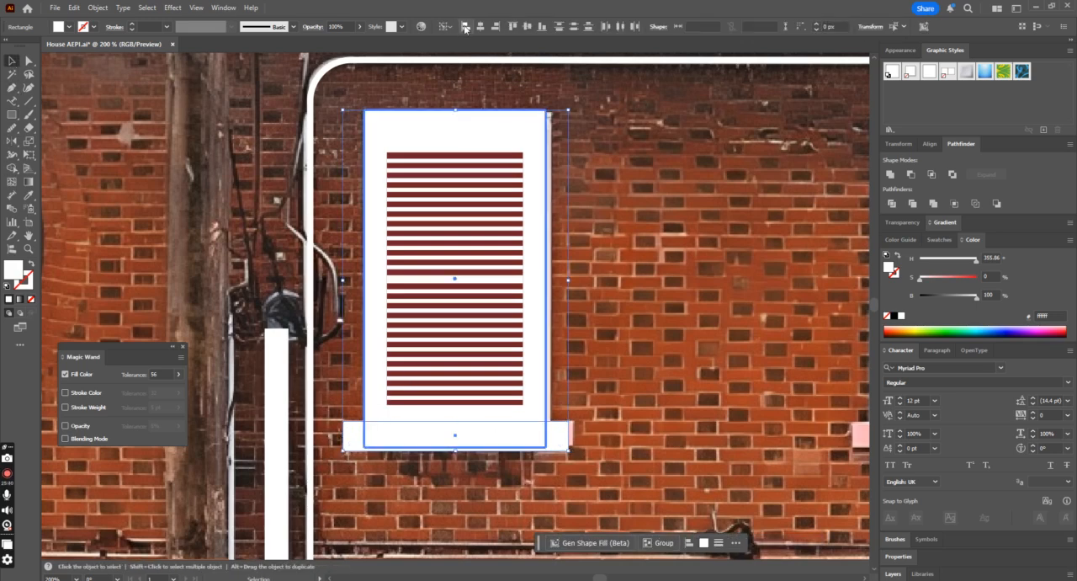
pyautogui.click(465, 87)
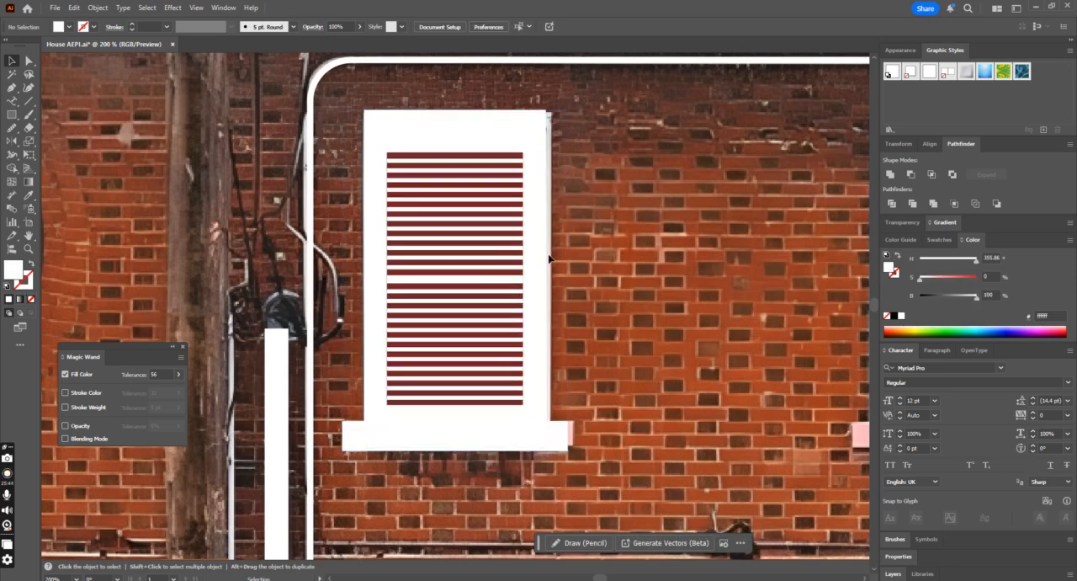
# Step: Try enlarging the dark red pane behind the blinds to about 104 by 193 px, and undo it
pyautogui.click(523, 173)
pyautogui.press('a')
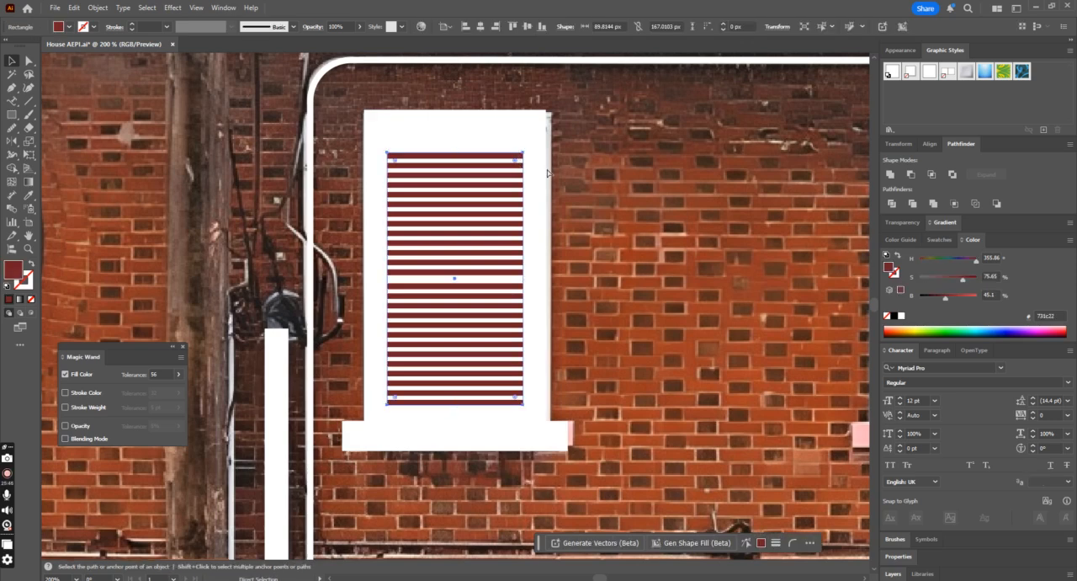
pyautogui.moveTo(523, 152); pyautogui.dragTo(545, 134)
pyautogui.hotkey('ctrl', '-')
pyautogui.hotkey('ctrl', '-')
pyautogui.hotkey('ctrl', '-')
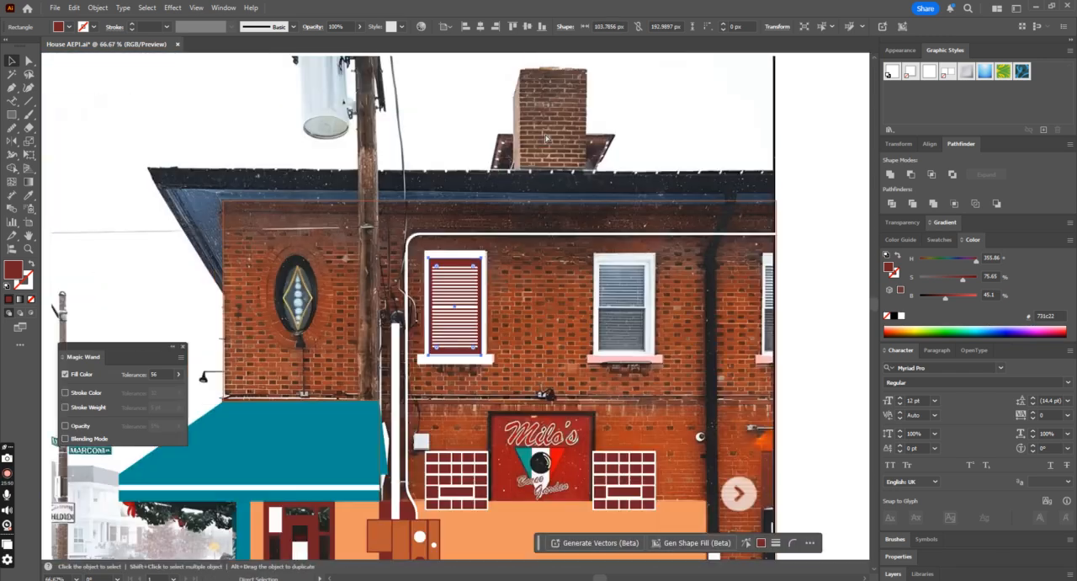
pyautogui.scroll(-1, 545, 136)
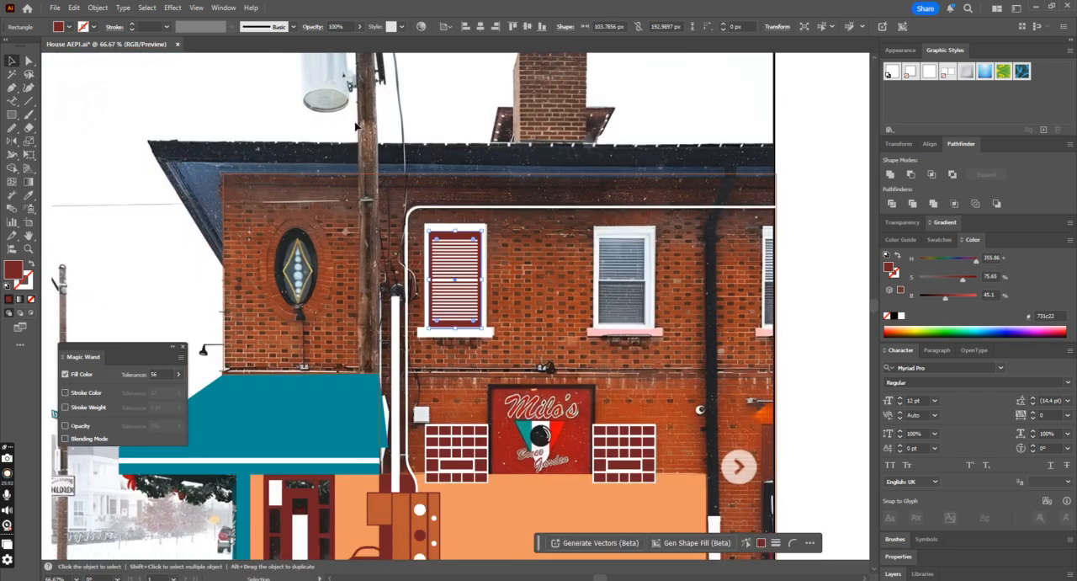
pyautogui.hotkey('ctrl', 'z')
# Step: Recolor the dark red pane behind the blinds with the teal sampled from the awning
pyautogui.hotkey('ctrl', '+')
pyautogui.hotkey('ctrl', '+')
pyautogui.hotkey('ctrl', '+')
pyautogui.hotkey('ctrl', '-')
pyautogui.hotkey('ctrl', '-')
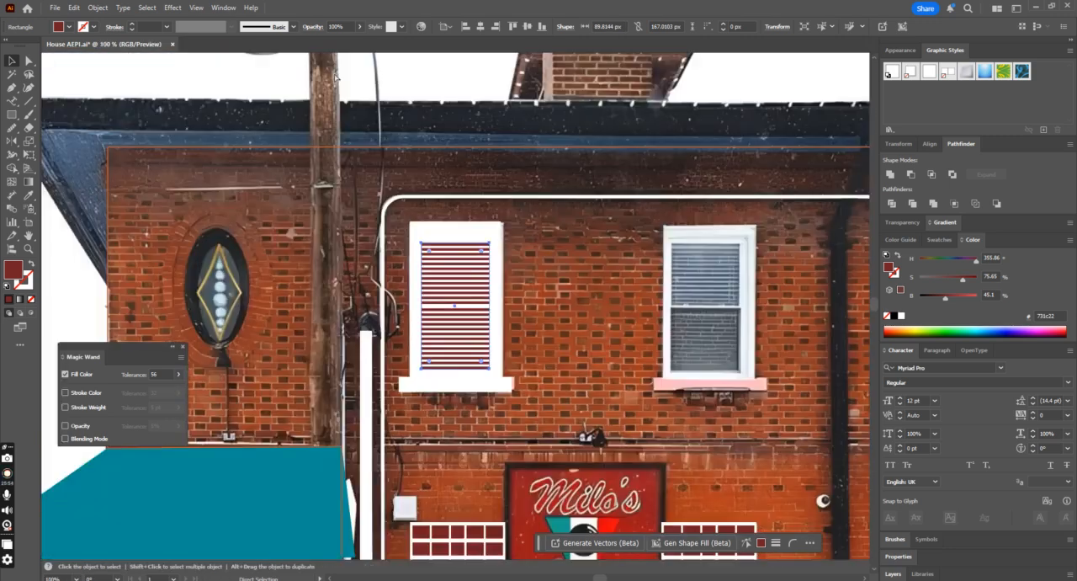
pyautogui.click(28, 195)
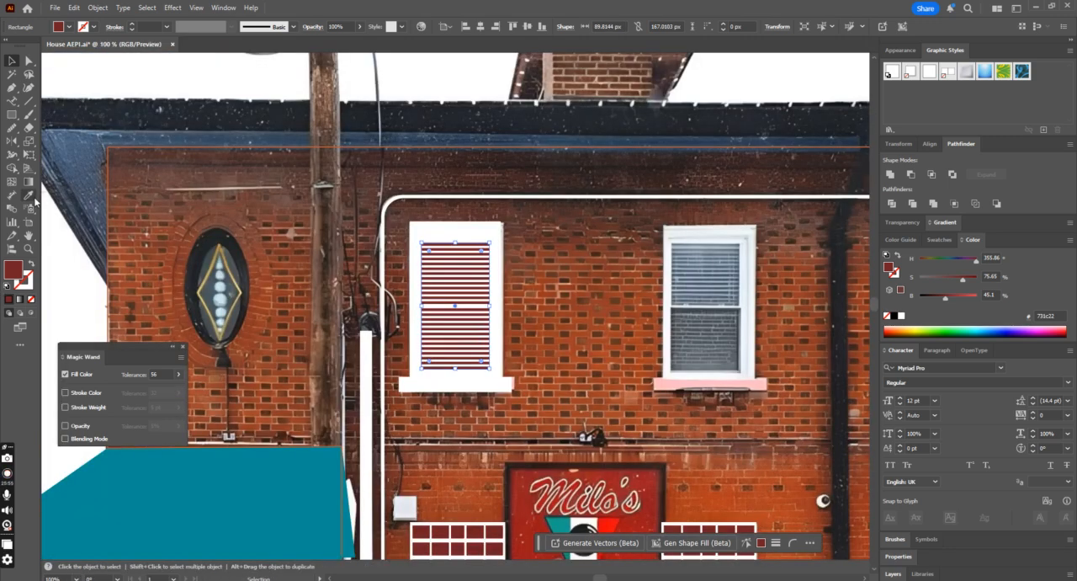
pyautogui.click(272, 525)
pyautogui.scroll(-1, 372, 455)
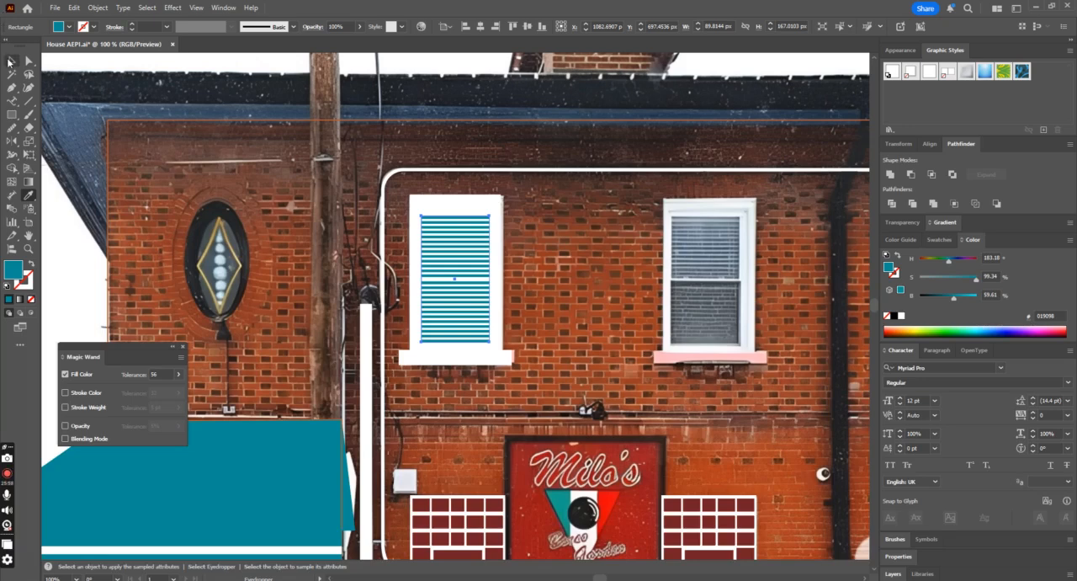
# Step: Group the frame, blinds, teal pane and sill of the first upper window
pyautogui.click(10, 61)
pyautogui.click(547, 348)
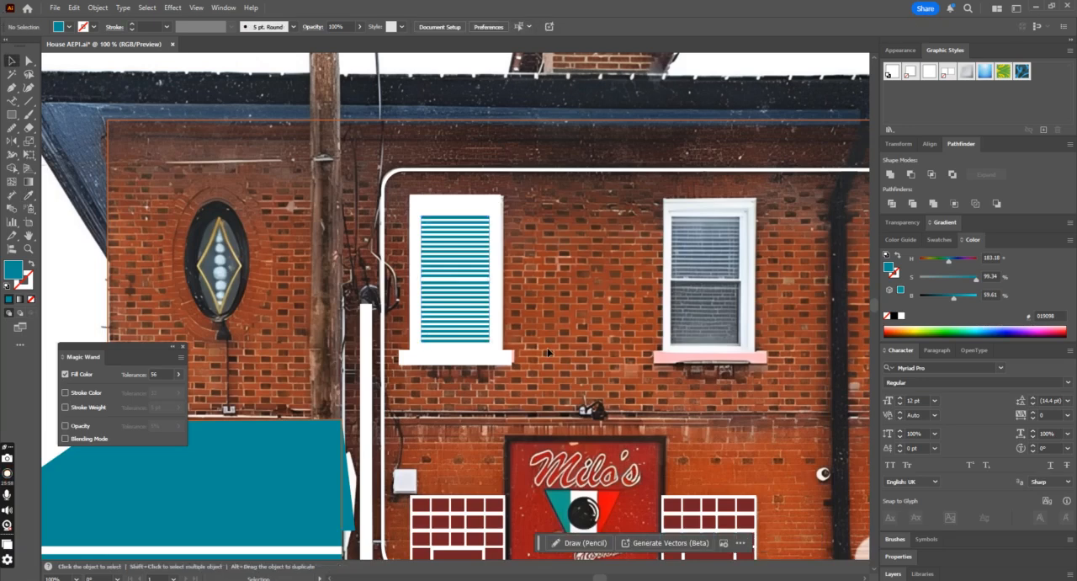
pyautogui.click(411, 204)
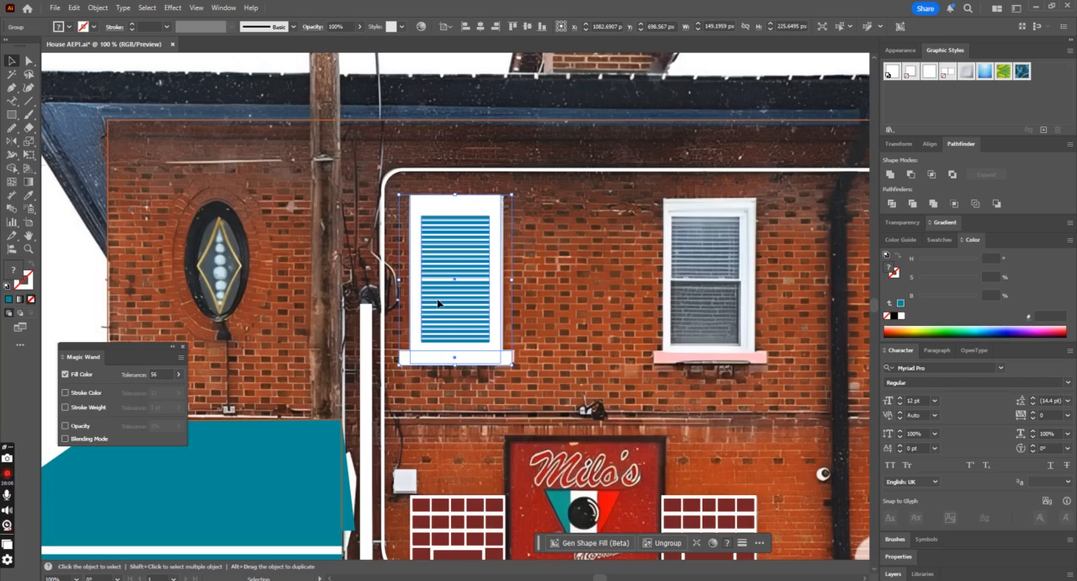
# Step: Duplicate the first upper window group and place the copy over the second upper window in the photo
pyautogui.moveTo(437, 303); pyautogui.dragTo(631, 346)
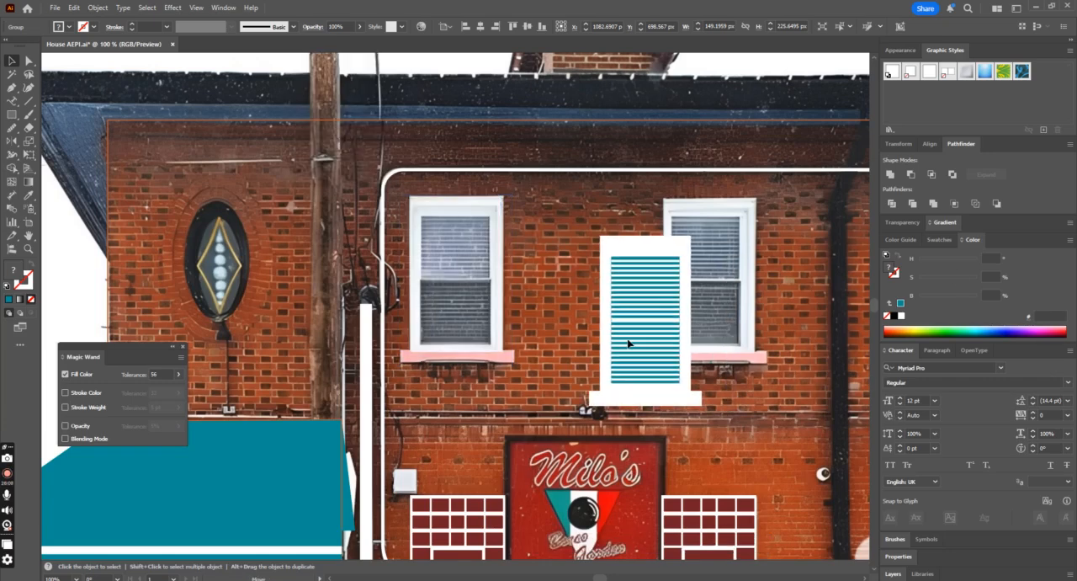
pyautogui.hotkey('ctrl', 'z')
pyautogui.moveTo(469, 298); pyautogui.dragTo(721, 300)
pyautogui.click(698, 367)
pyautogui.scroll(-1, 699, 367)
pyautogui.hotkey('ctrl', '-')
pyautogui.hotkey('ctrl', '-')
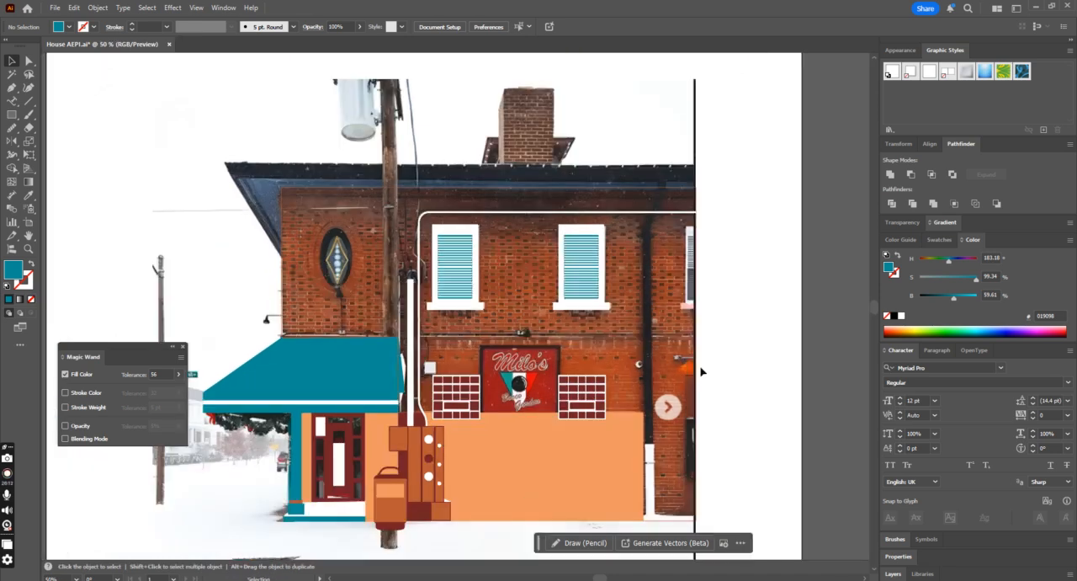
# Step: Swap the fill and stroke of the brick facade outline so the wall is filled with its orange-brown color
pyautogui.scroll(-1, 699, 367)
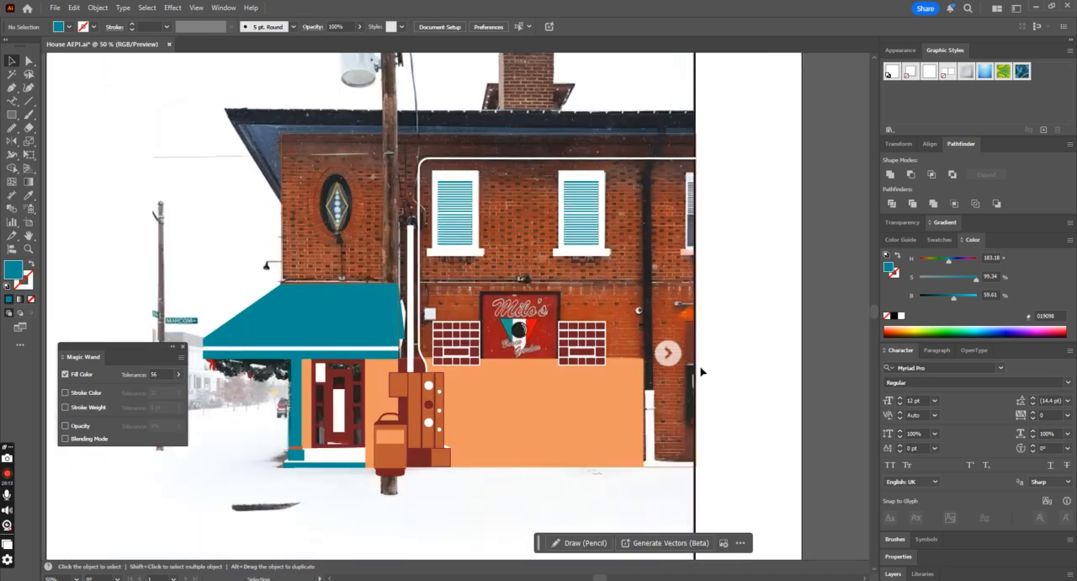
pyautogui.click(683, 471)
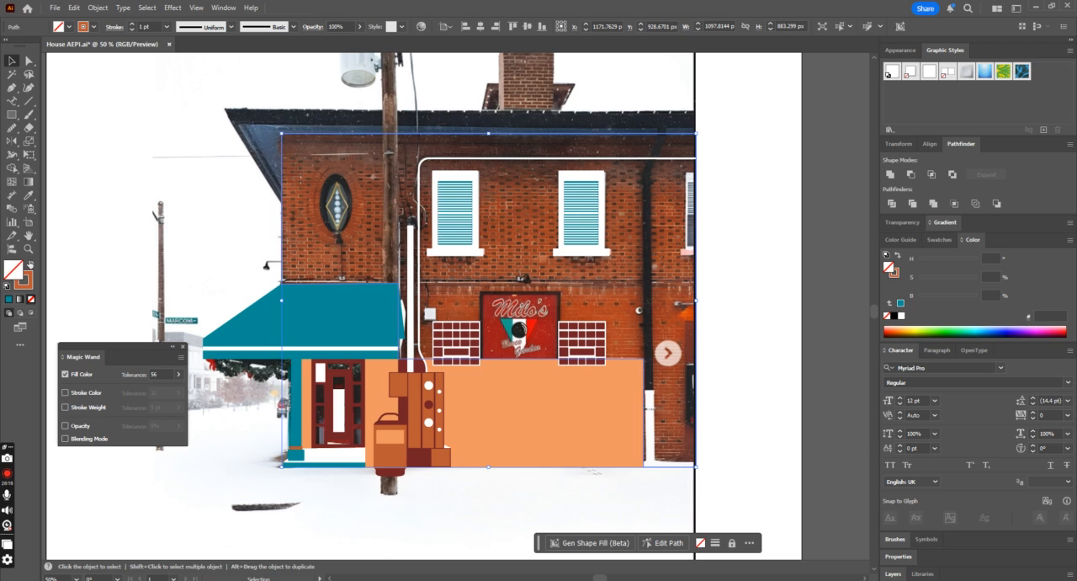
pyautogui.click(30, 263)
pyautogui.click(736, 420)
pyautogui.scroll(1, 736, 422)
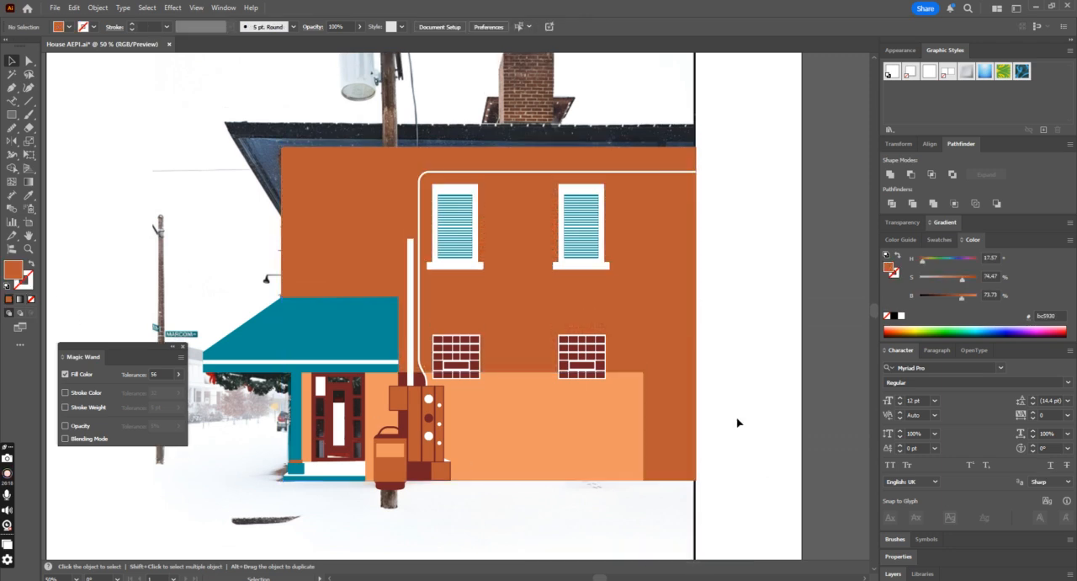
pyautogui.hotkey('ctrl', '-')
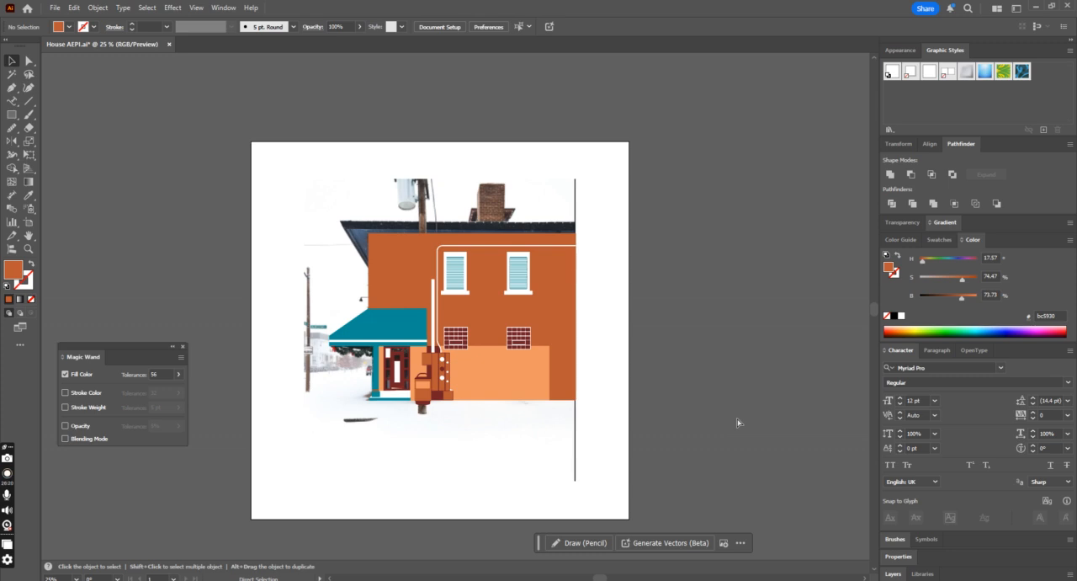
pyautogui.hotkey('ctrl', '+')
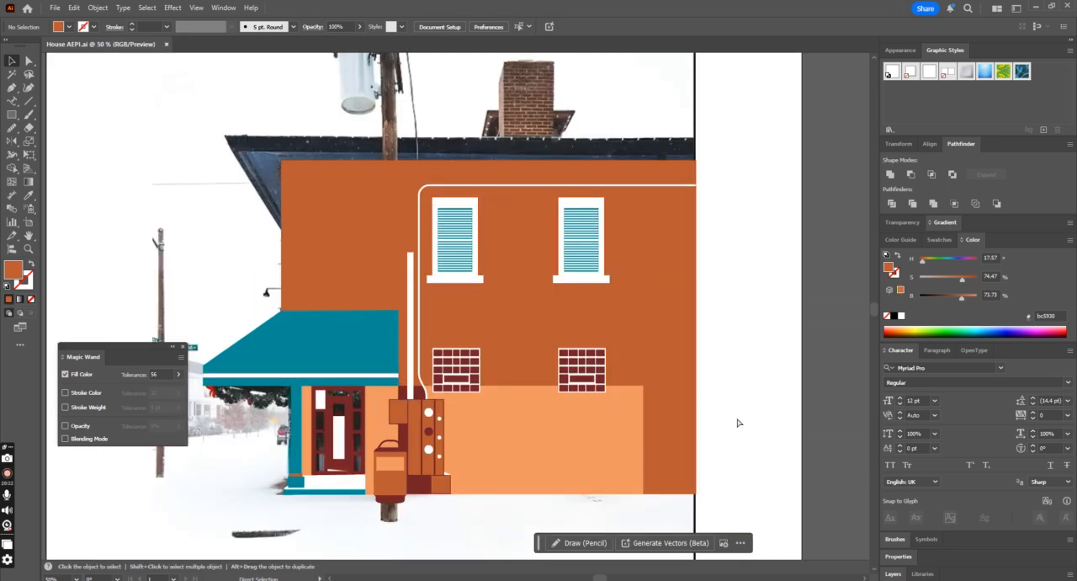
pyautogui.hotkey('ctrl', '+')
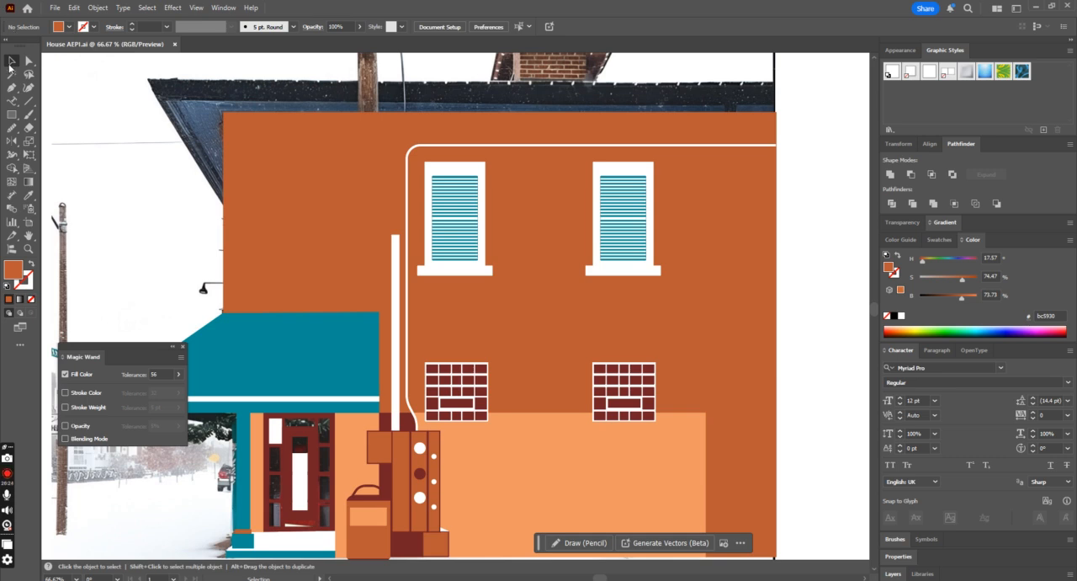
# Step: Ungroup the first glass-block window and try recoloring its blocks with the teal sampled from the awning
pyautogui.click(484, 402)
pyautogui.rightClick(467, 413)
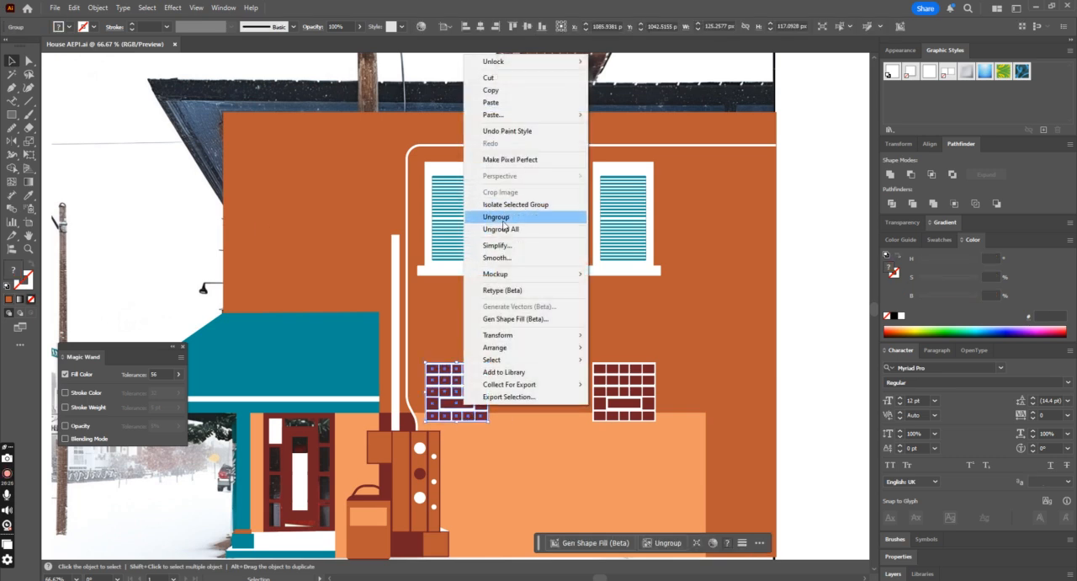
pyautogui.click(514, 230)
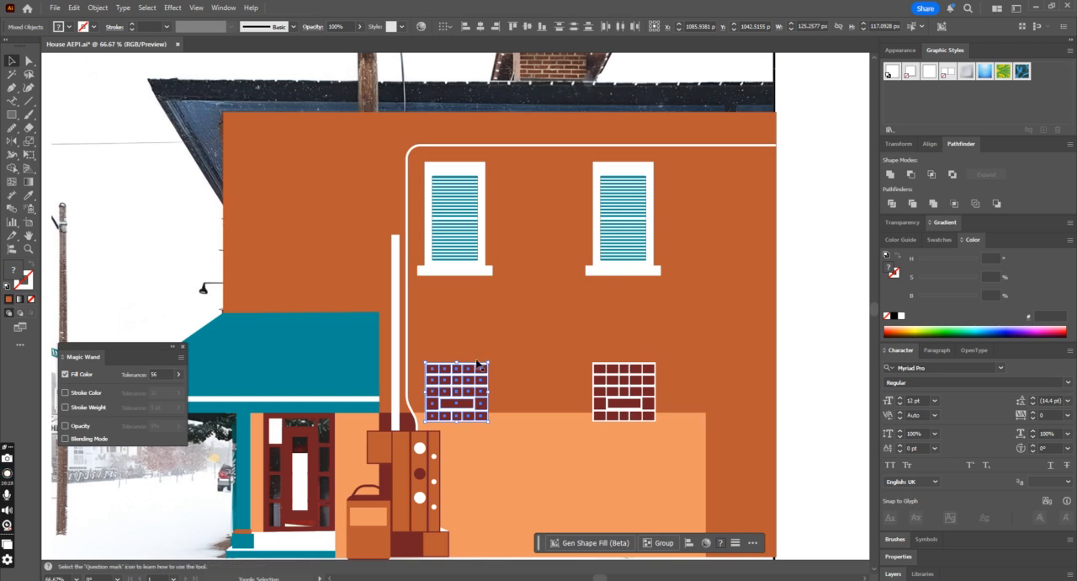
pyautogui.hotkey('ctrl', 'g')
pyautogui.click(27, 194)
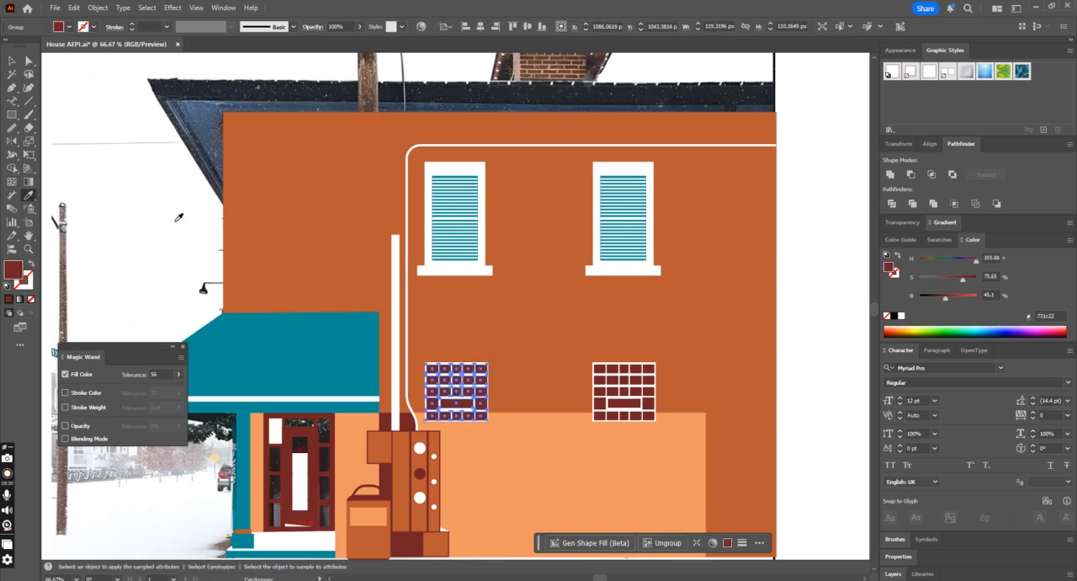
pyautogui.click(281, 327)
pyautogui.click(11, 60)
pyautogui.click(127, 163)
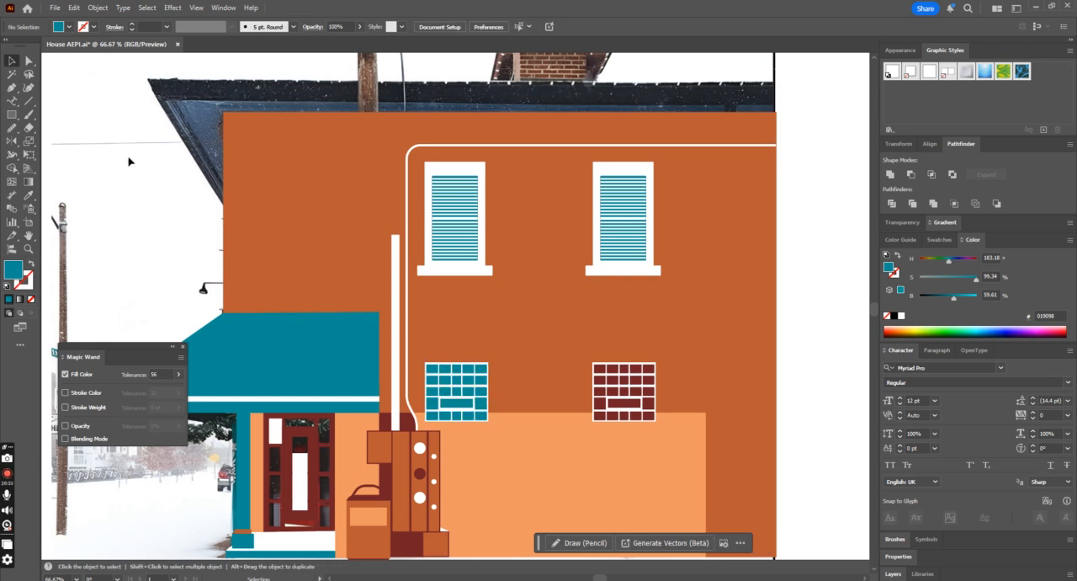
# Step: Undo the teal recoloring and the ungrouping of the first glass-block window
pyautogui.hotkey('ctrl', '-')
pyautogui.hotkey('ctrl', '-')
pyautogui.hotkey('ctrl', 'z')
pyautogui.hotkey('ctrl', '+')
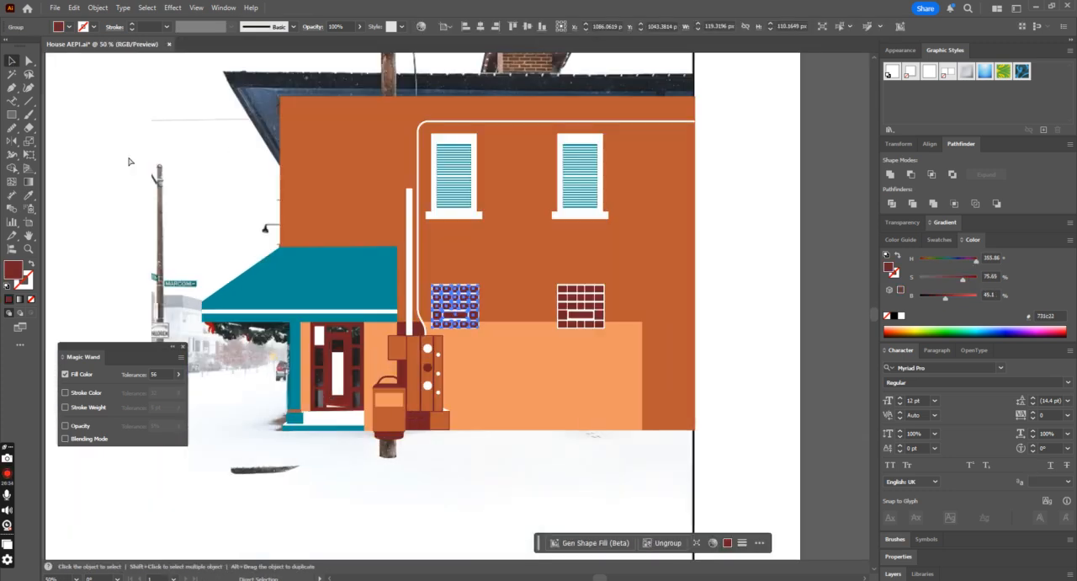
pyautogui.hotkey('ctrl', '+')
pyautogui.hotkey('ctrl', '+')
pyautogui.hotkey('ctrl', '+')
pyautogui.hotkey('ctrl', '+')
pyautogui.hotkey('ctrl', '-')
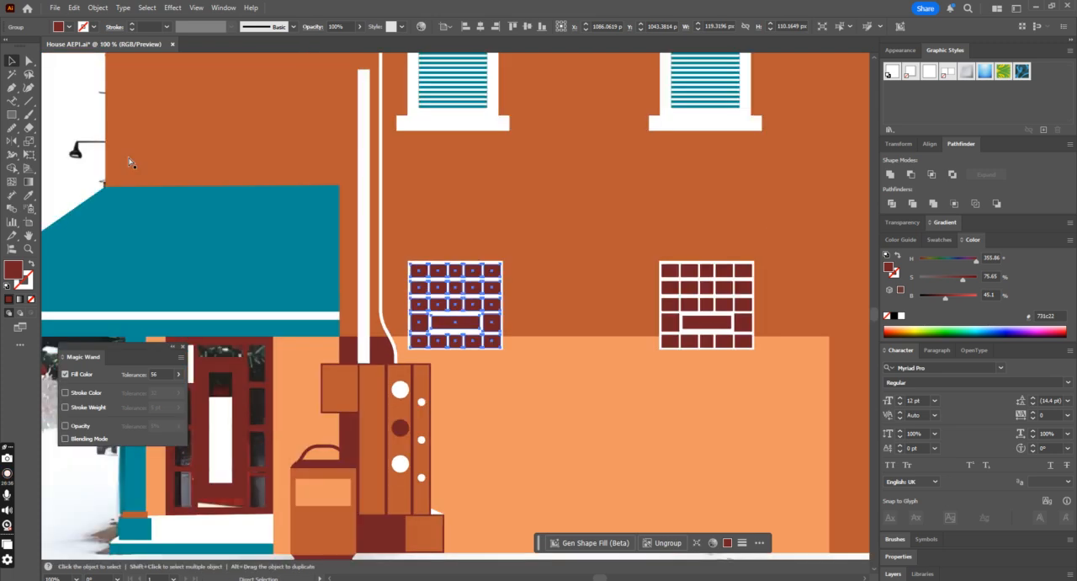
pyautogui.hotkey('ctrl', '-')
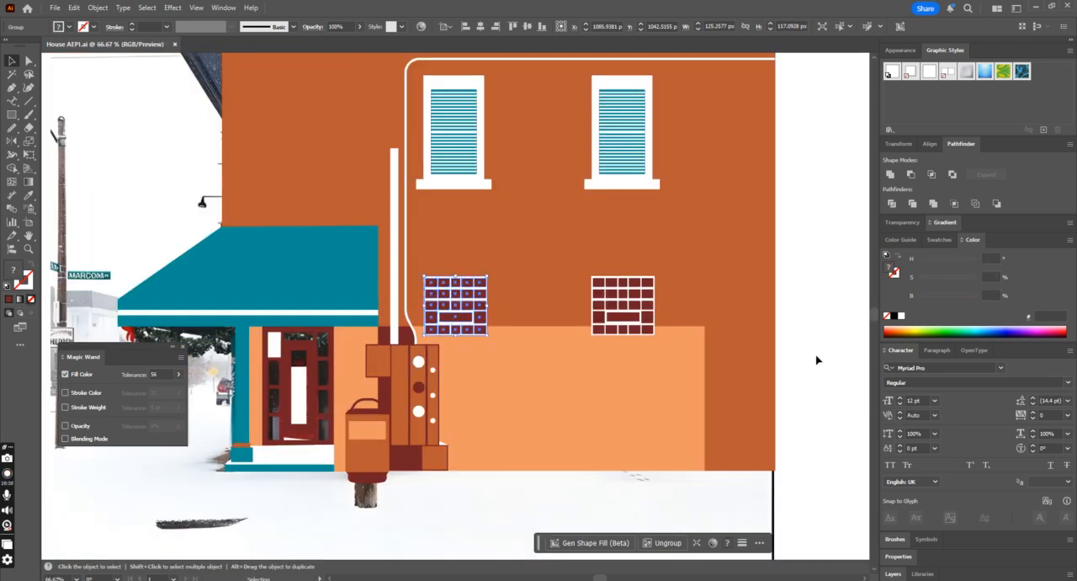
pyautogui.click(815, 360)
# Step: Swap the facade's fill back to an outline so the photo can be traced beneath it
pyautogui.hotkey('ctrl', '-')
pyautogui.hotkey('ctrl', '-')
pyautogui.click(589, 318)
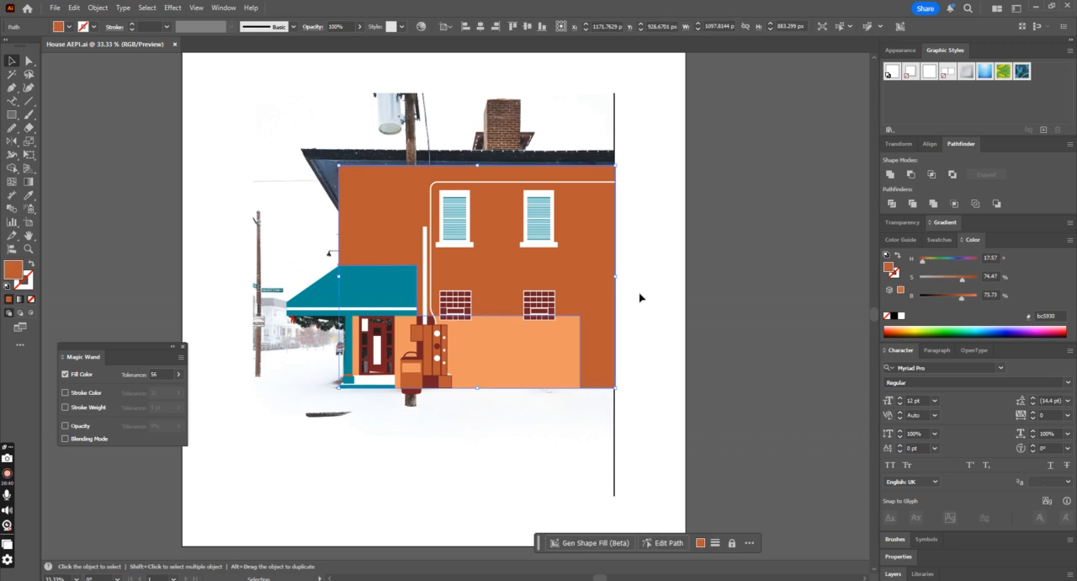
pyautogui.hotkey('shift', 'x')
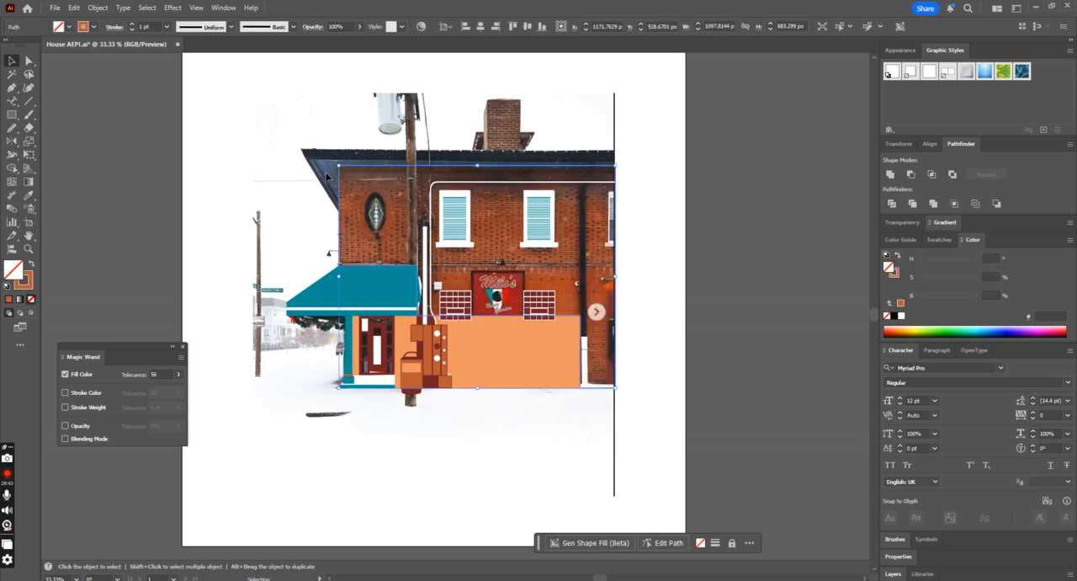
pyautogui.click(525, 238)
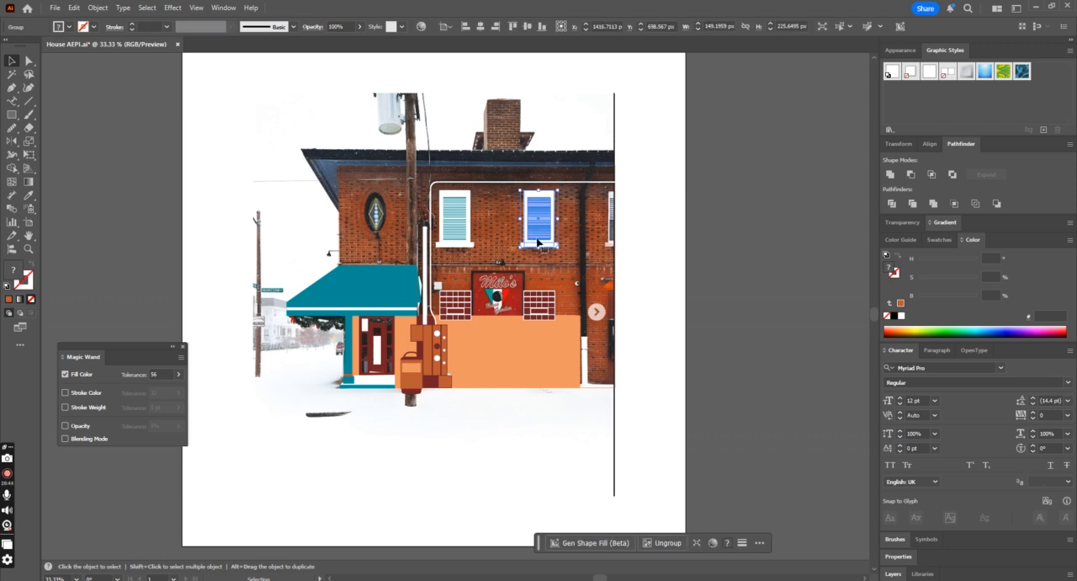
pyautogui.moveTo(543, 239); pyautogui.dragTo(621, 242)
pyautogui.hotkey('ctrl', 'z')
pyautogui.hotkey('ctrl', '=')
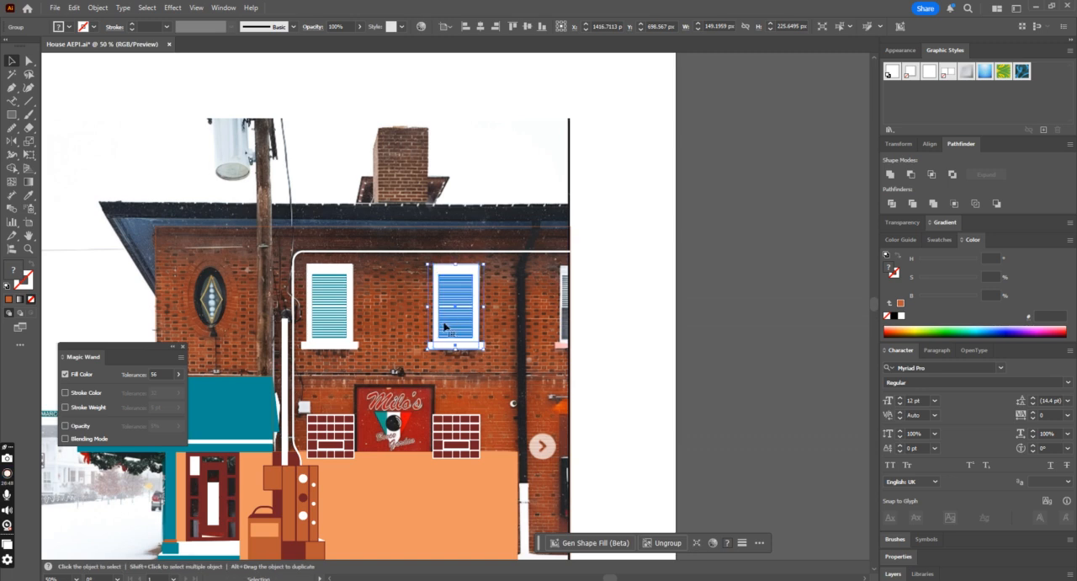
pyautogui.moveTo(450, 326); pyautogui.dragTo(640, 292)
pyautogui.hotkey('ctrl', 'z')
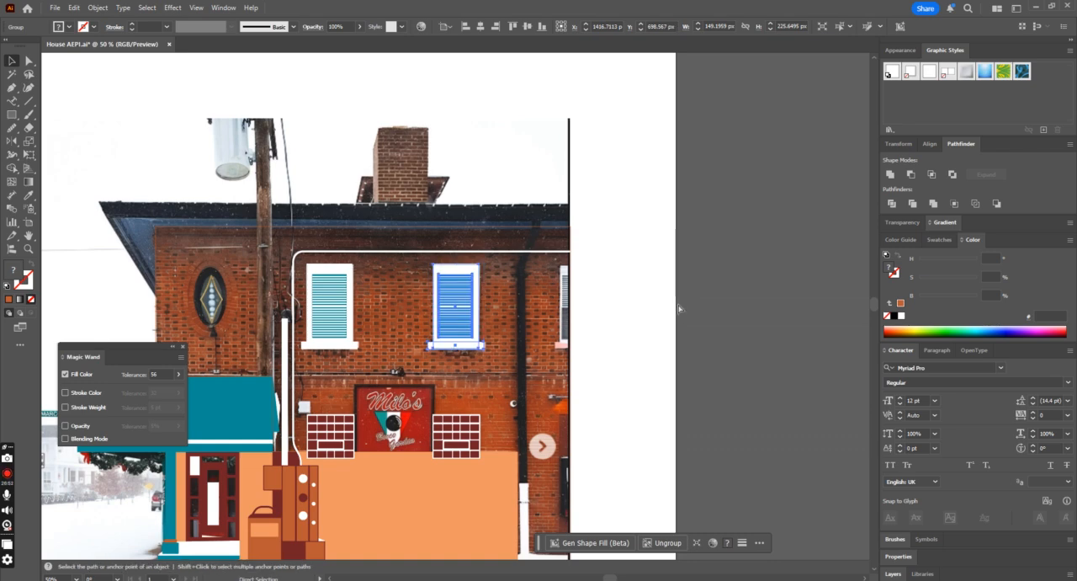
# Step: Duplicate the second upper window group and place the copy over the cut-off third window at the photo's edge
pyautogui.hotkey('ctrl', '1')
pyautogui.click(514, 343)
pyautogui.click(460, 332)
pyautogui.moveTo(459, 333); pyautogui.dragTo(715, 354)
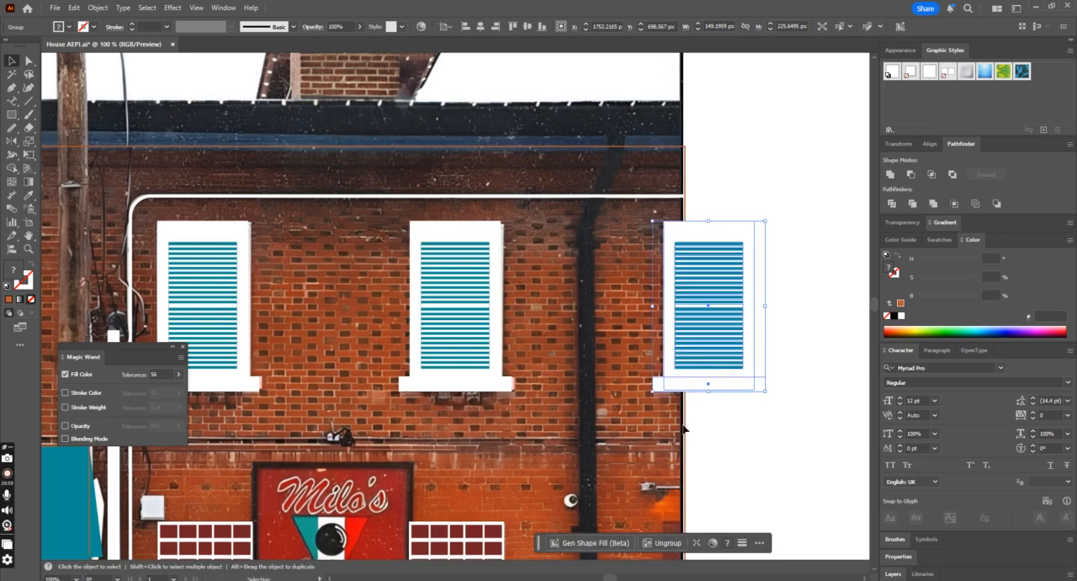
# Step: Fill the facade with its orange-brown stroke color and trim the part of the third window beyond the wall's edge with Shape Builder
pyautogui.click(685, 428)
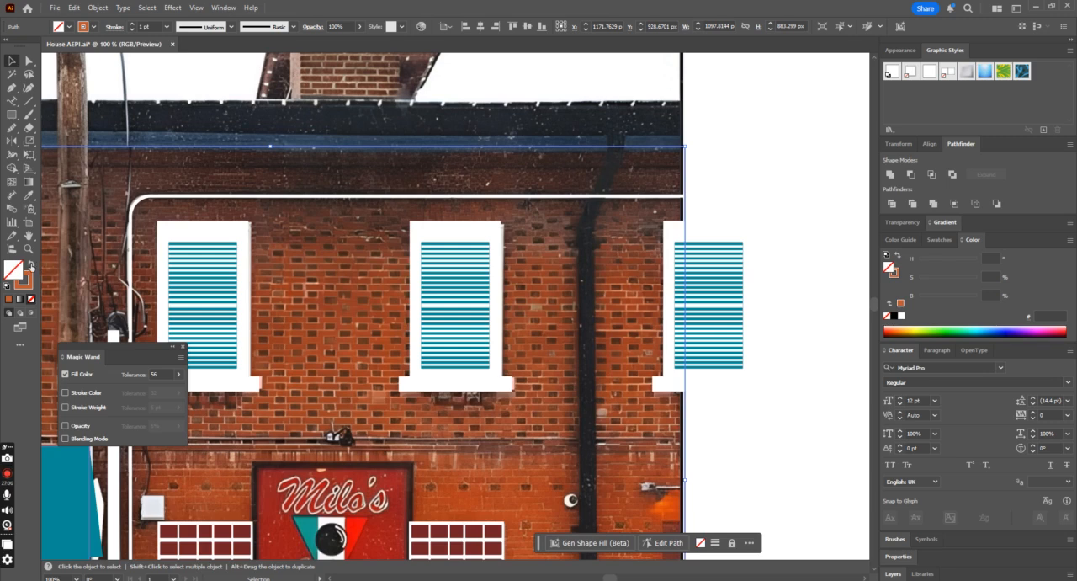
pyautogui.click(31, 264)
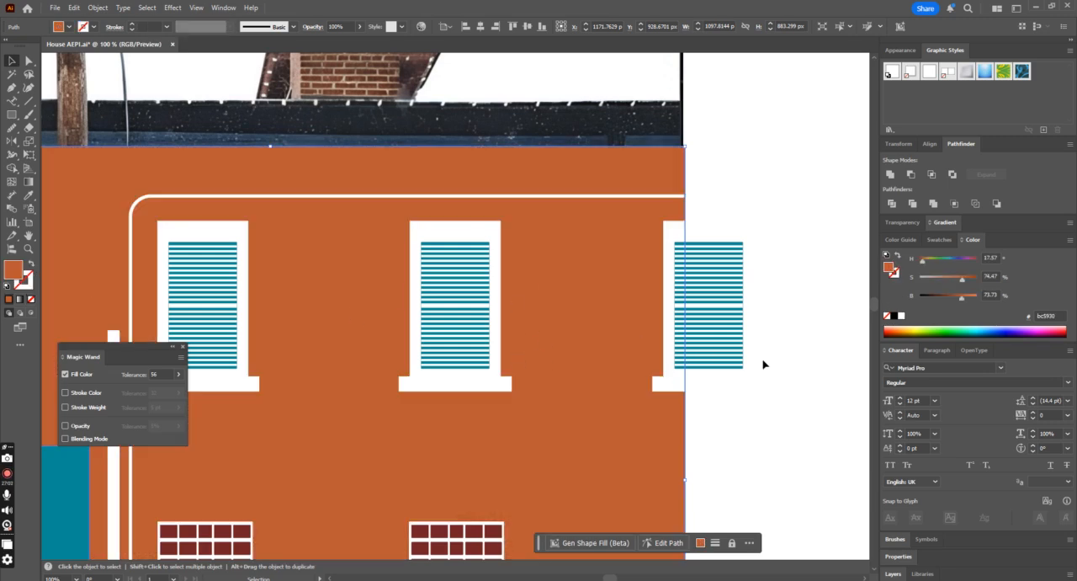
pyautogui.keyDown('shift'); pyautogui.click(729, 360); pyautogui.keyUp('shift')
pyautogui.click(14, 169)
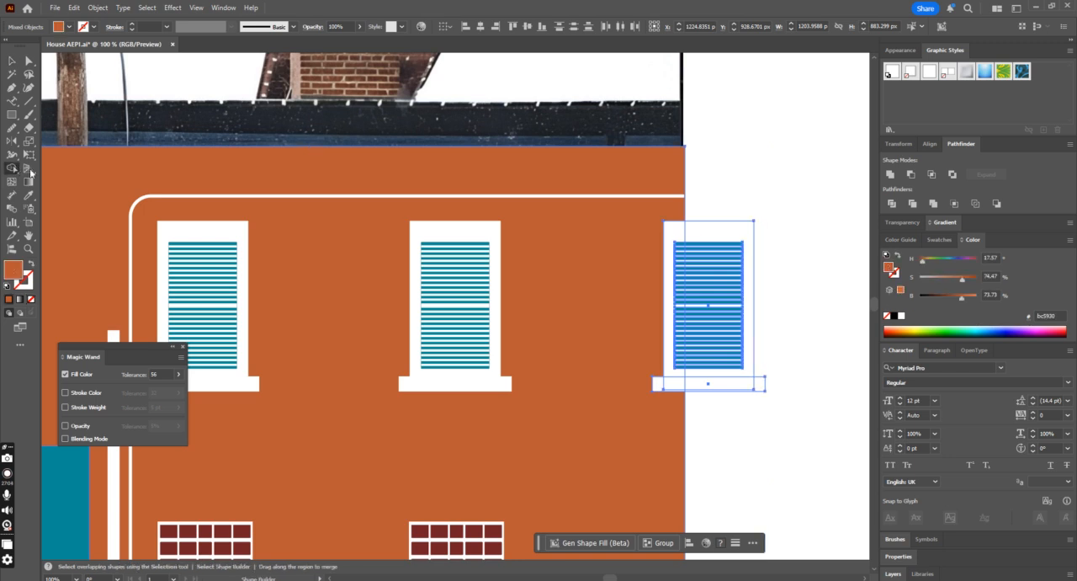
pyautogui.moveTo(774, 204); pyautogui.dragTo(706, 399)
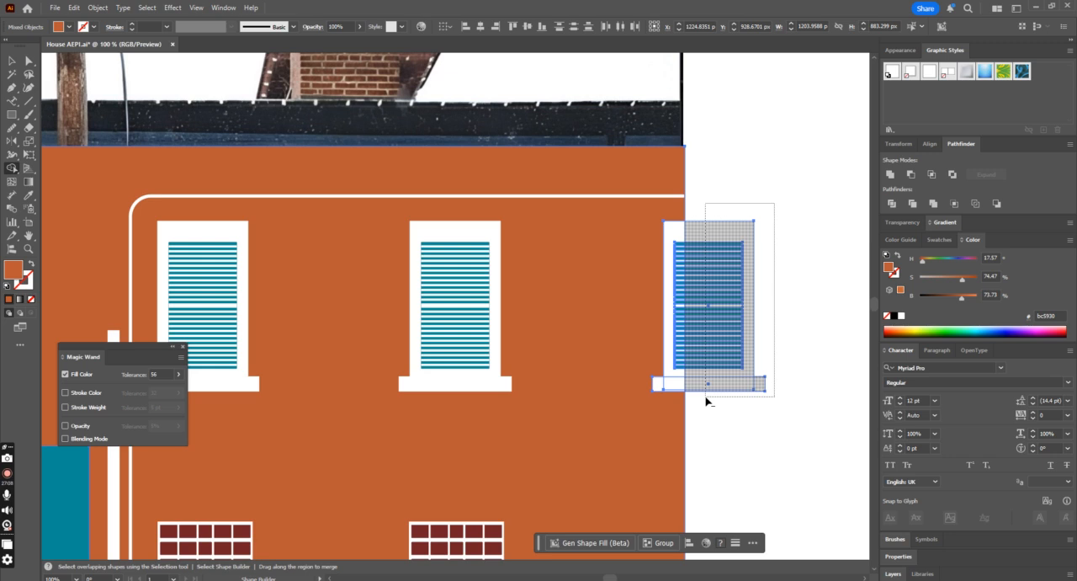
pyautogui.moveTo(706, 399); pyautogui.dragTo(707, 401)
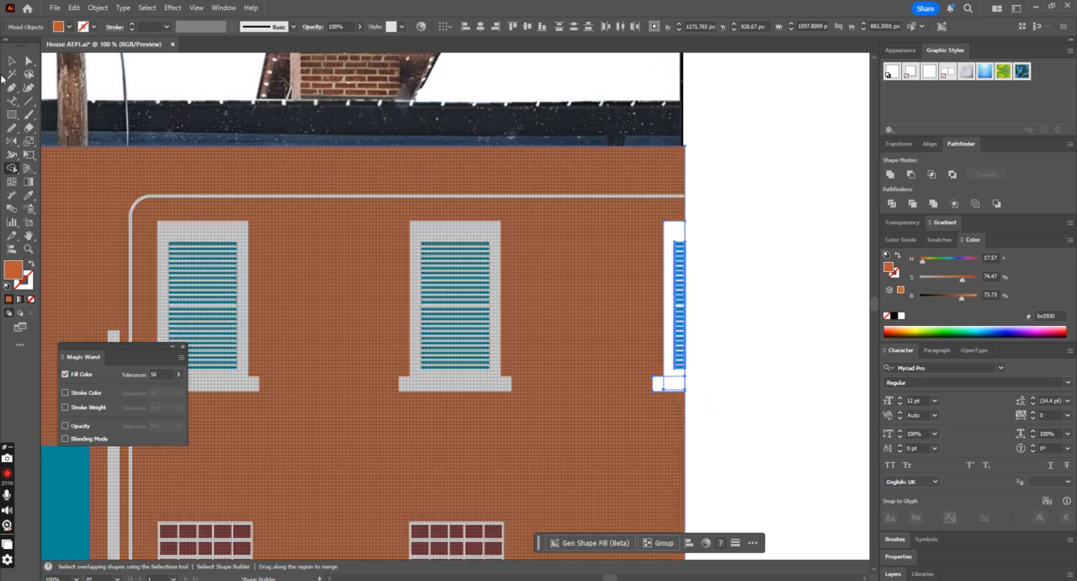
pyautogui.click(12, 61)
pyautogui.click(746, 262)
# Step: Move all traced building shapes off the artboard to compare them with the photo, and undo the move
pyautogui.hotkey('ctrl', '-')
pyautogui.hotkey('ctrl', '-')
pyautogui.hotkey('ctrl', '-')
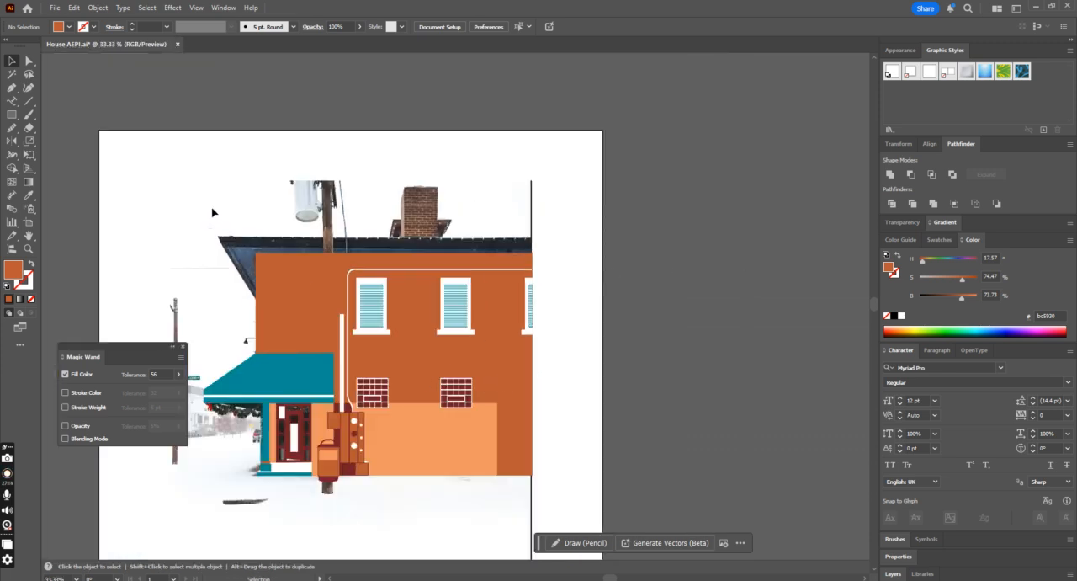
pyautogui.hotkey('ctrl', '-')
pyautogui.moveTo(253, 268); pyautogui.dragTo(650, 479)
pyautogui.moveTo(399, 426); pyautogui.dragTo(693, 427)
pyautogui.click(733, 497)
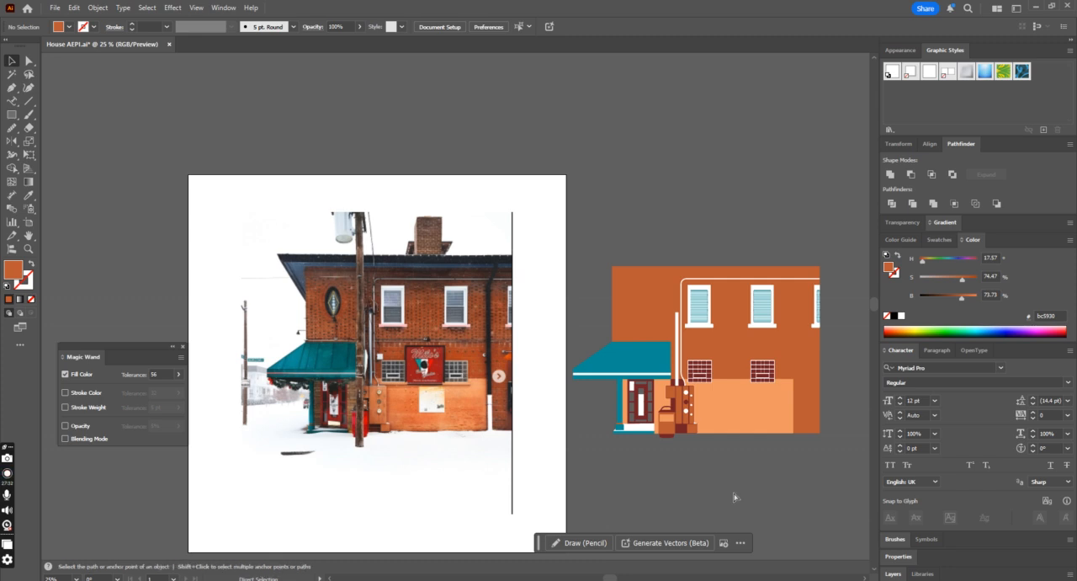
pyautogui.hotkey('ctrl', 'z')
pyautogui.click(662, 441)
# Step: Draw a rectangle about 32 by 10 px joining the upper end of the thick vertical pipe to the thin pipe
pyautogui.hotkey('ctrl', '+')
pyautogui.hotkey('ctrl', '+')
pyautogui.hotkey('ctrl', '+')
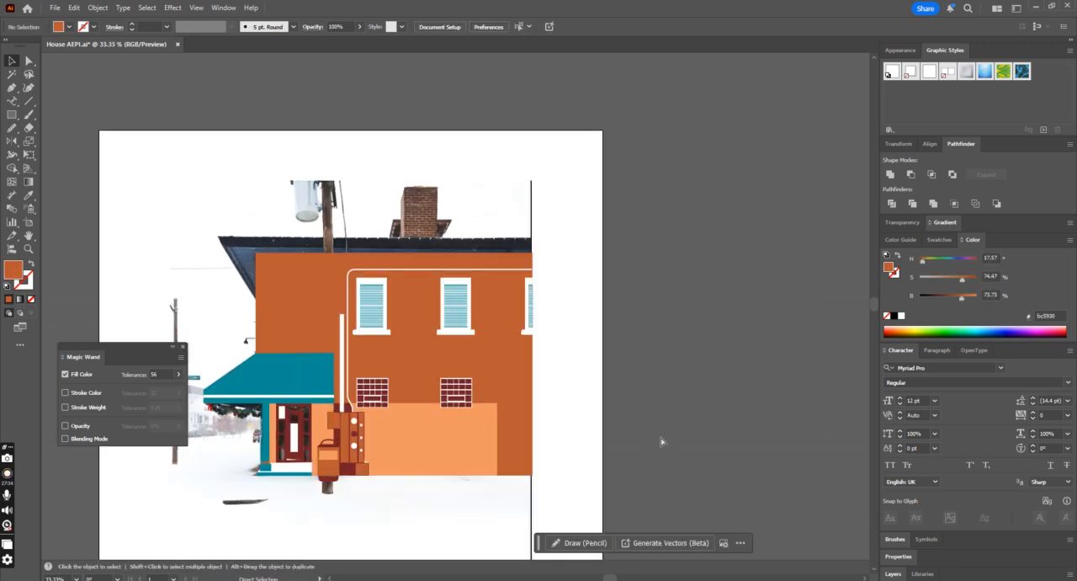
pyautogui.click(12, 115)
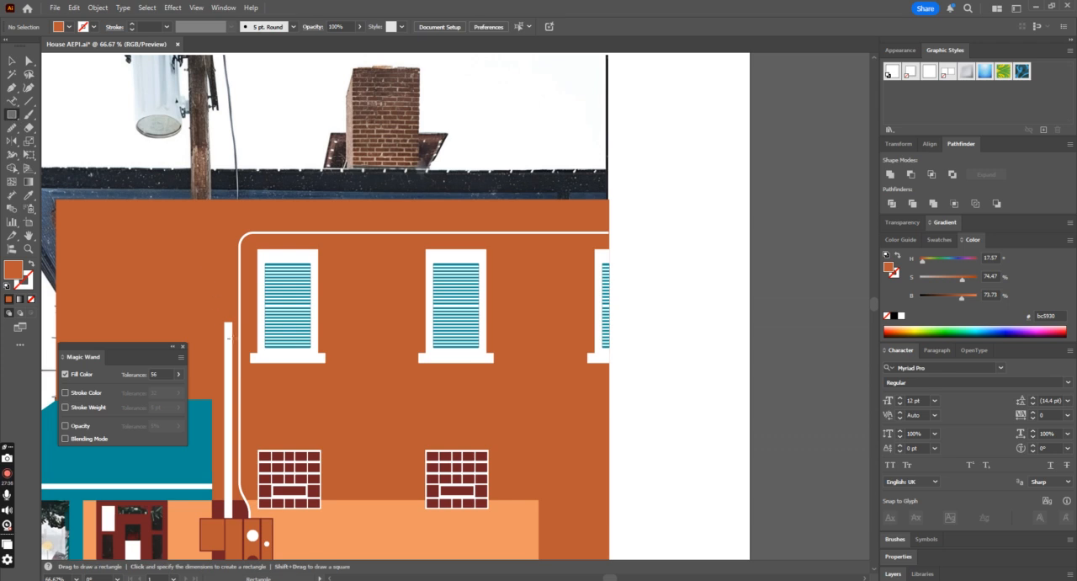
pyautogui.hotkey('ctrl', '+')
pyautogui.scroll(-1, 131, 336)
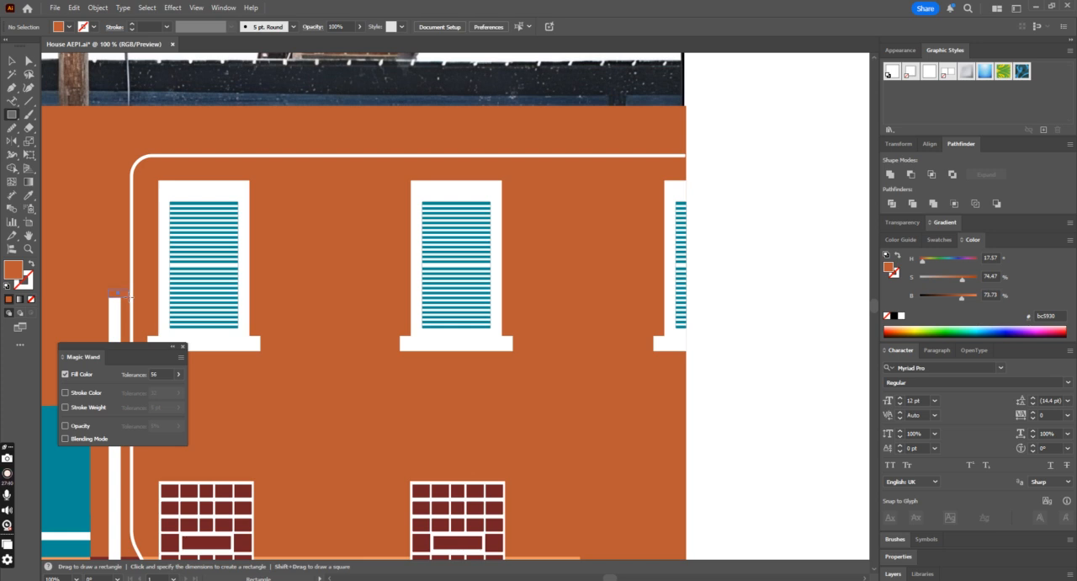
pyautogui.moveTo(130, 296); pyautogui.dragTo(134, 300)
# Step: Recolor the pipe connector rectangle with the white sampled from the thick vertical pipe
pyautogui.hotkey('ctrl', '+')
pyautogui.hotkey('ctrl', '+')
pyautogui.hotkey('ctrl', '+')
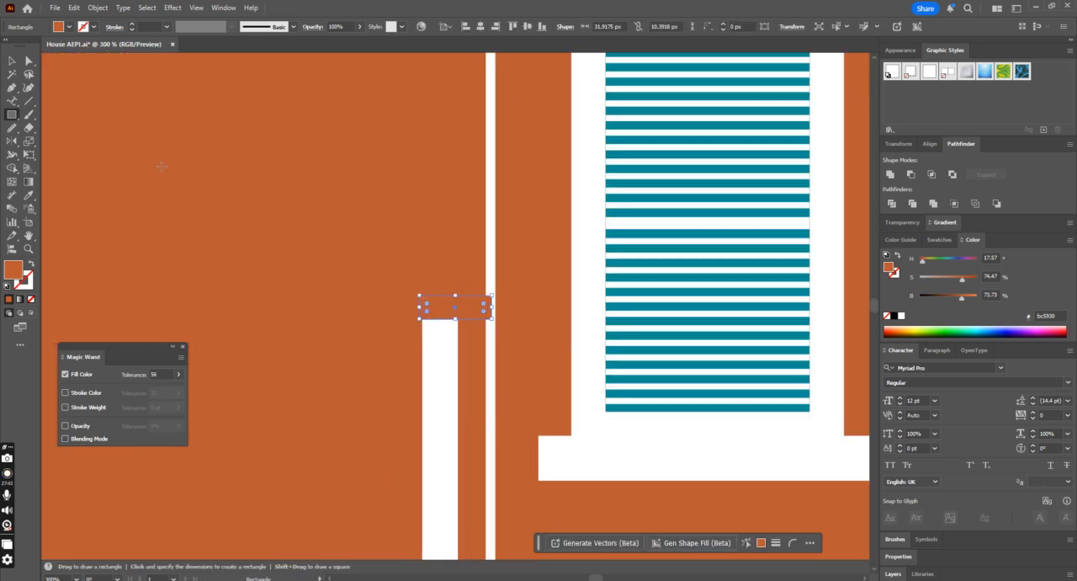
pyautogui.click(28, 194)
pyautogui.click(428, 345)
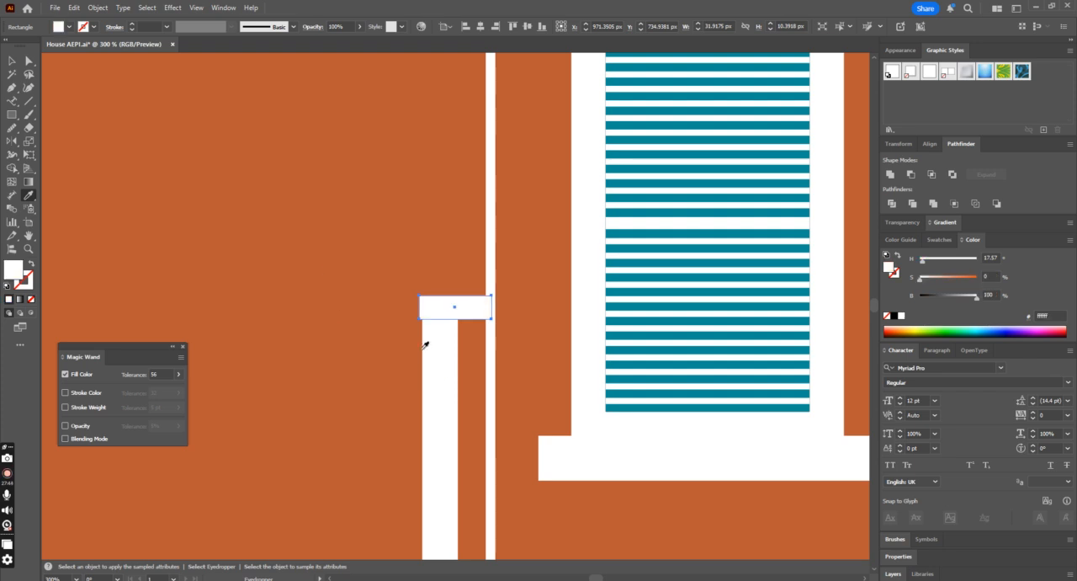
pyautogui.click(12, 60)
pyautogui.keyDown('shift'); pyautogui.click(439, 389); pyautogui.keyUp('shift')
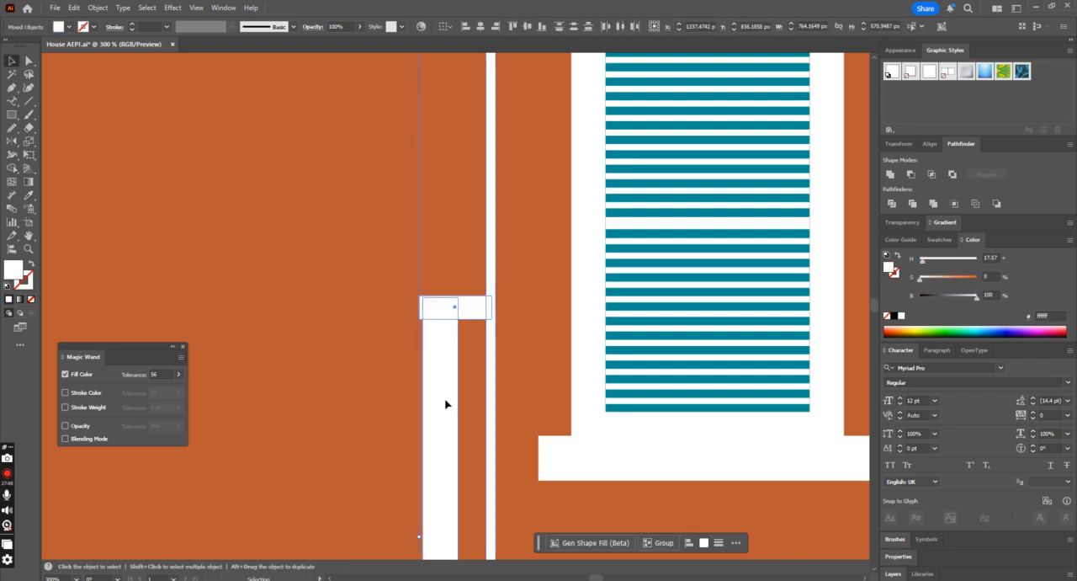
pyautogui.click(547, 289)
pyautogui.hotkey('ctrl', '-')
pyautogui.hotkey('ctrl', '-')
pyautogui.hotkey('ctrl', '-')
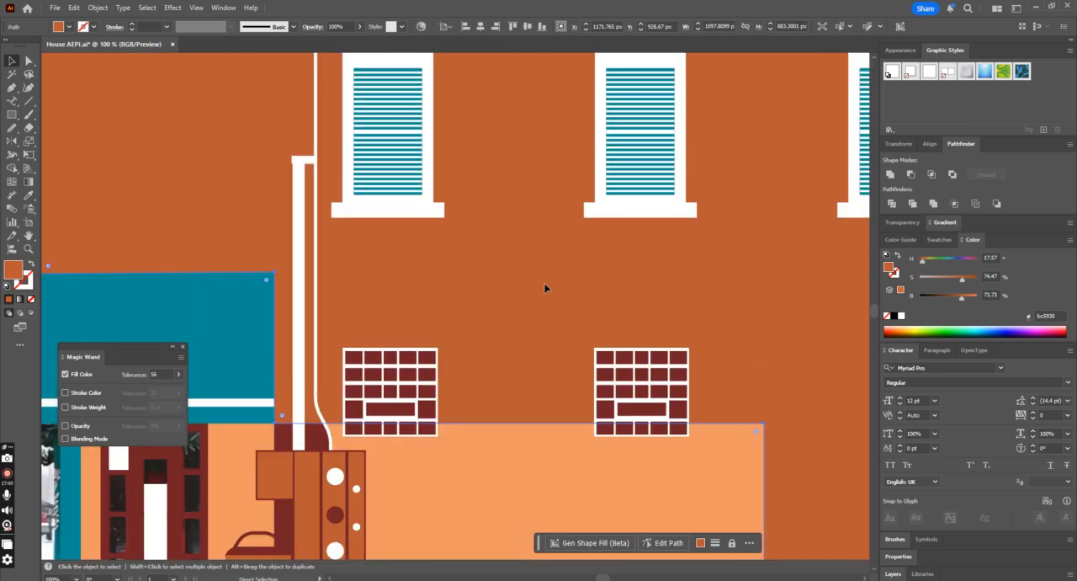
# Step: Ungroup the white pipes so the thick vertical pipe and the thin pipe are separate objects
pyautogui.click(297, 305)
pyautogui.rightClick(297, 306)
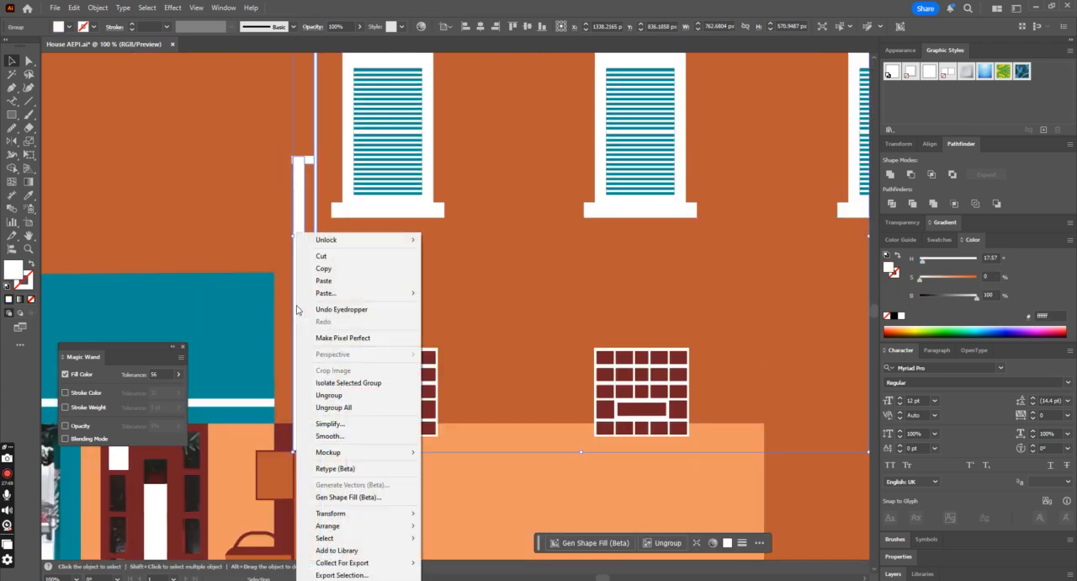
pyautogui.click(336, 395)
pyautogui.click(335, 295)
# Step: Unite the thick vertical pipe and the connector rectangle at its upper end into a single shape with Pathfinder
pyautogui.click(299, 266)
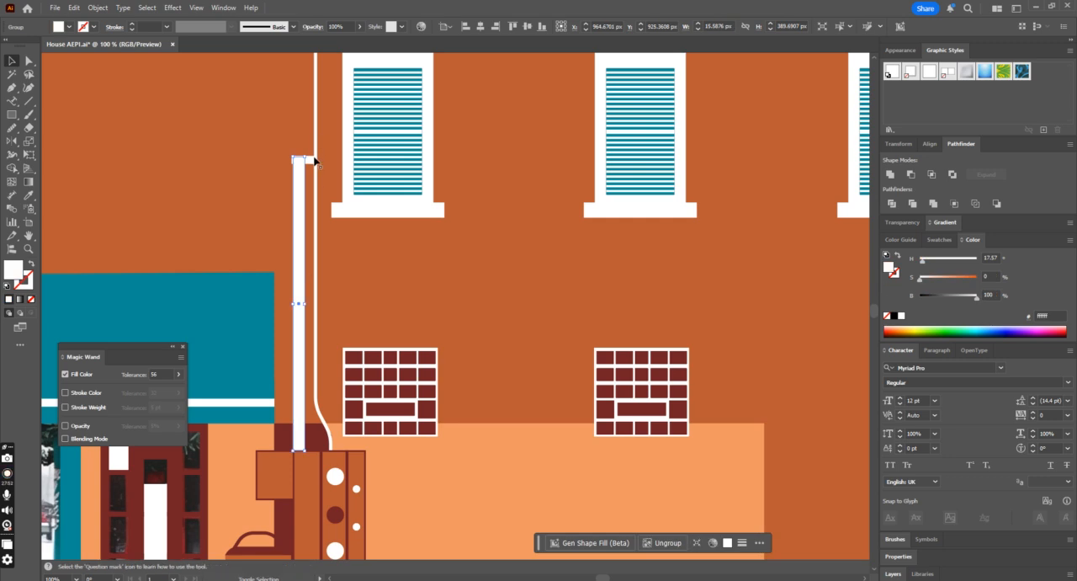
pyautogui.keyDown('shift'); pyautogui.click(311, 159); pyautogui.keyUp('shift')
pyautogui.click(298, 179)
pyautogui.click(465, 27)
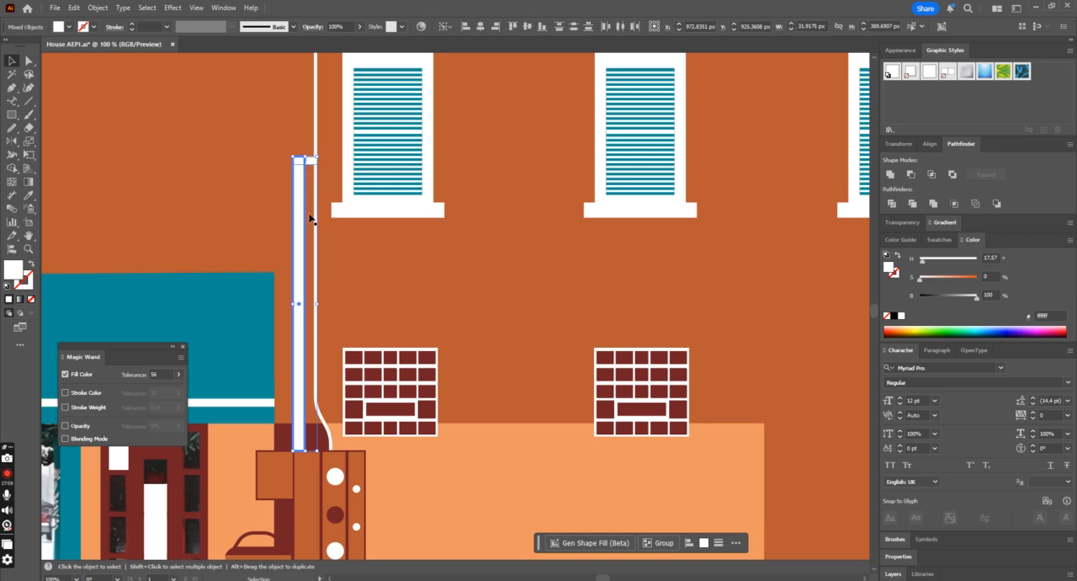
pyautogui.click(337, 216)
pyautogui.click(306, 160)
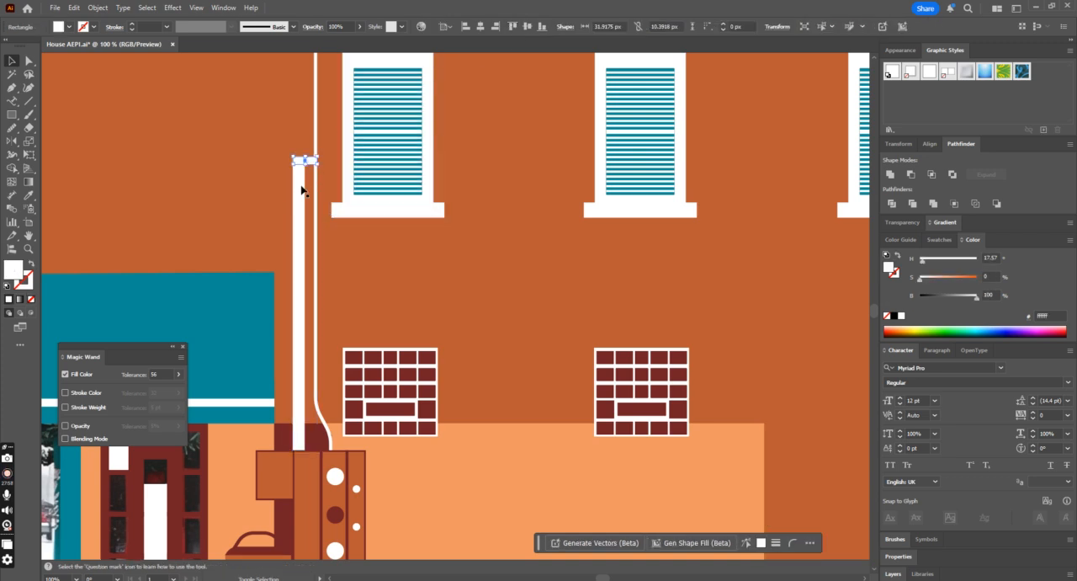
pyautogui.keyDown('shift'); pyautogui.click(305, 248); pyautogui.keyUp('shift')
pyautogui.click(891, 175)
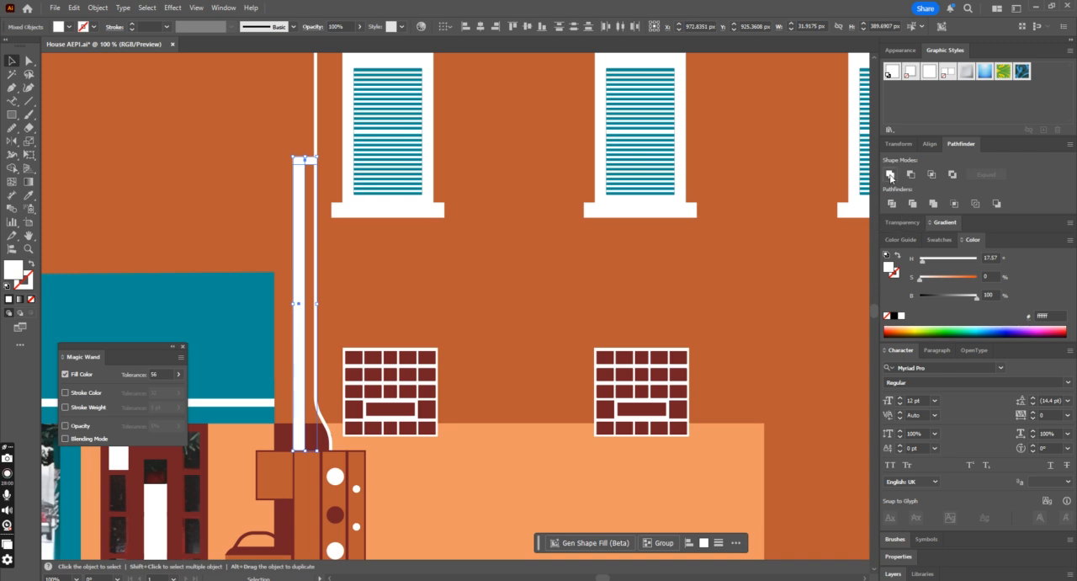
# Step: Round the outer corner at the upper end of the united thick pipe to a radius of about 10 px
pyautogui.click(29, 61)
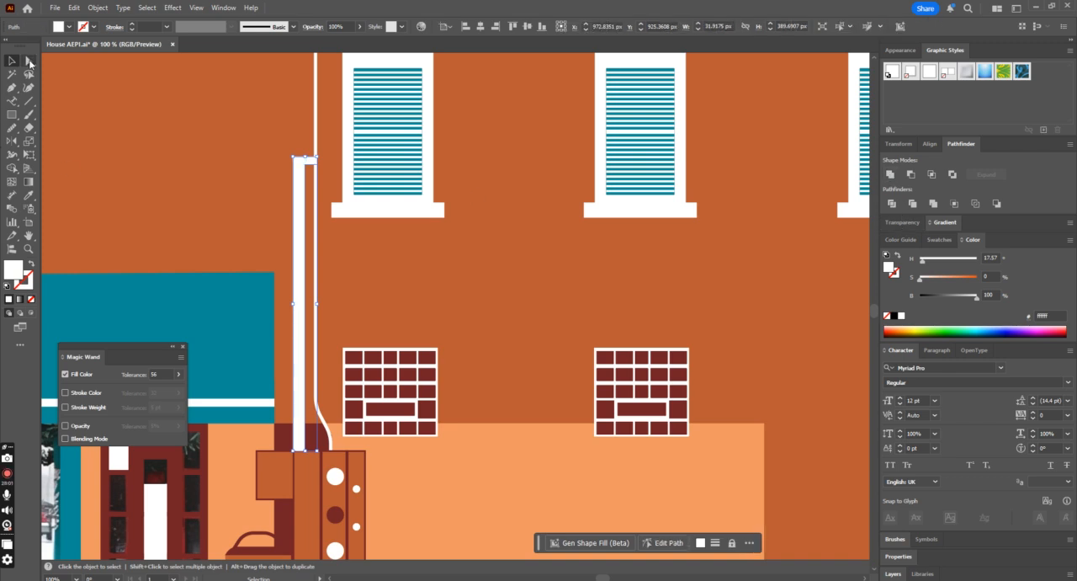
pyautogui.click(294, 158)
pyautogui.hotkey('ctrl', '=')
pyautogui.hotkey('ctrl', '=')
pyautogui.hotkey('ctrl', '=')
pyautogui.hotkey('ctrl', '=')
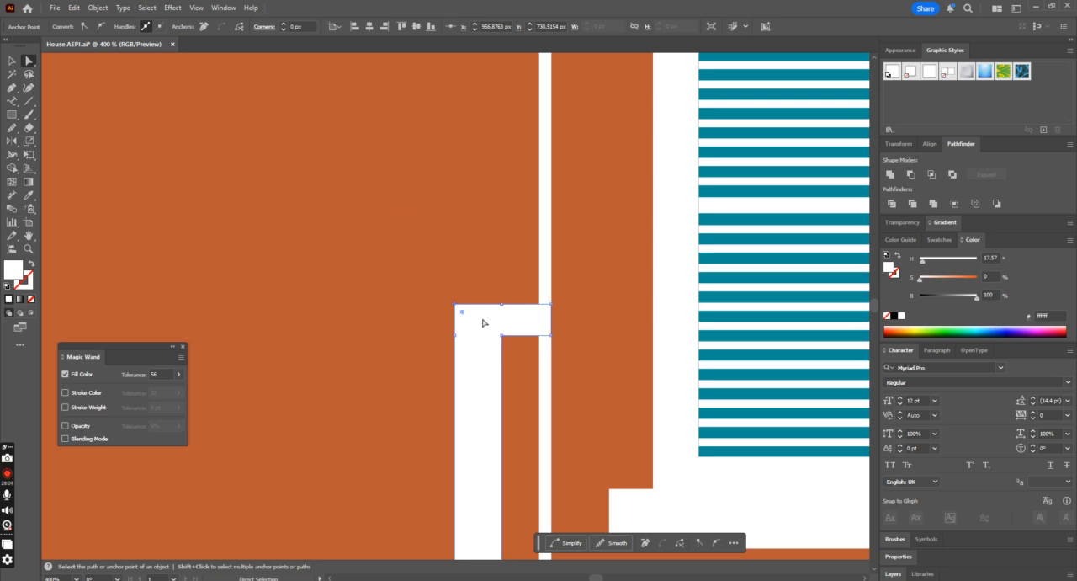
pyautogui.moveTo(467, 317); pyautogui.dragTo(488, 334)
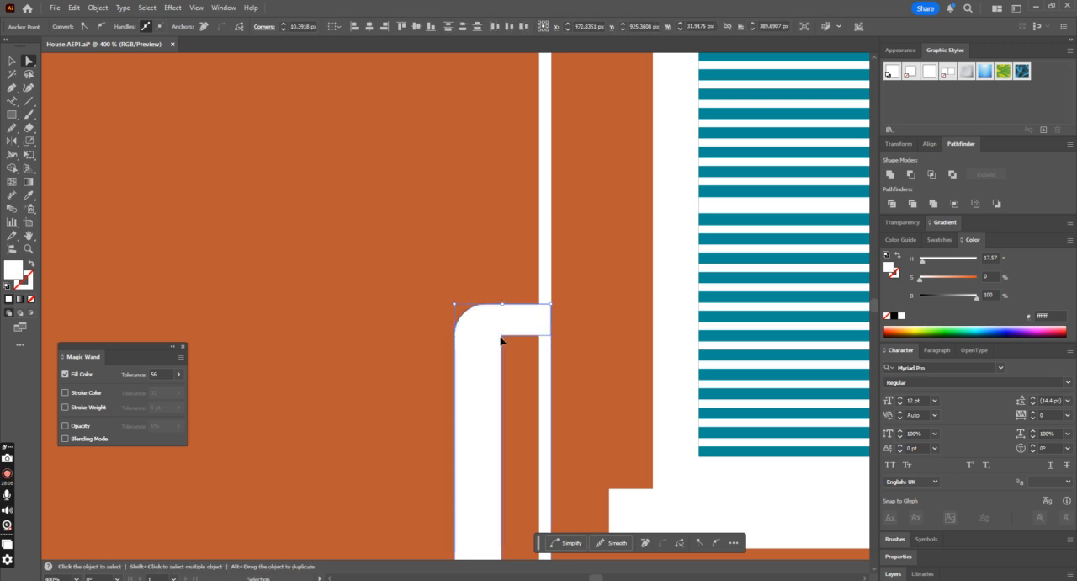
pyautogui.hotkey('ctrl', '-')
pyautogui.hotkey('ctrl', '-')
pyautogui.hotkey('ctrl', '-')
pyautogui.hotkey('ctrl', '-')
pyautogui.hotkey('ctrl', '-')
pyautogui.hotkey('ctrl', '-')
pyautogui.hotkey('ctrl', '-')
pyautogui.press('v')
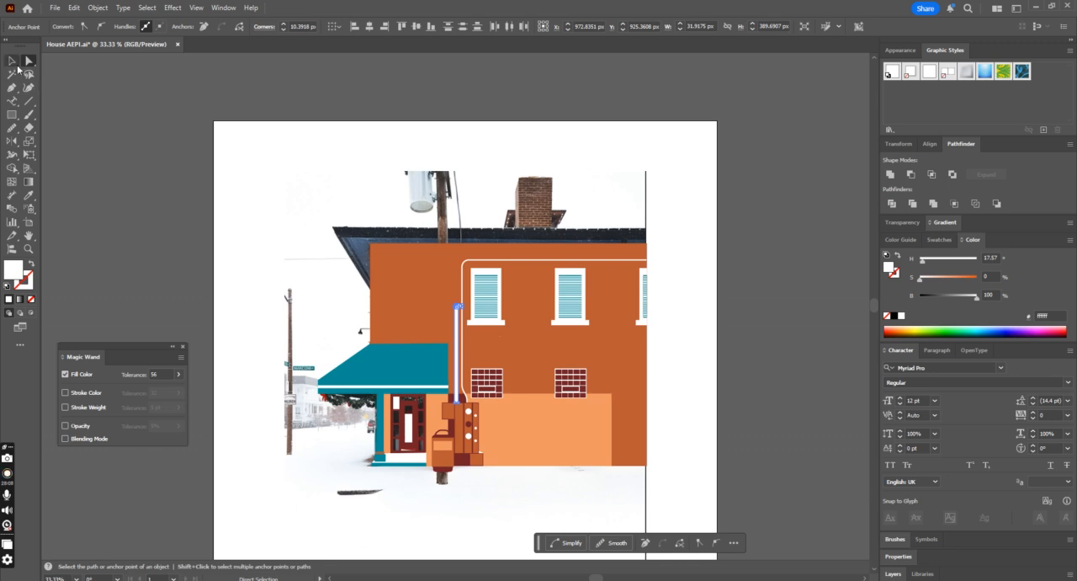
pyautogui.click(383, 170)
# Step: Group the rounded thick pipe with the thin white pipe
pyautogui.scroll(-1, 469, 324)
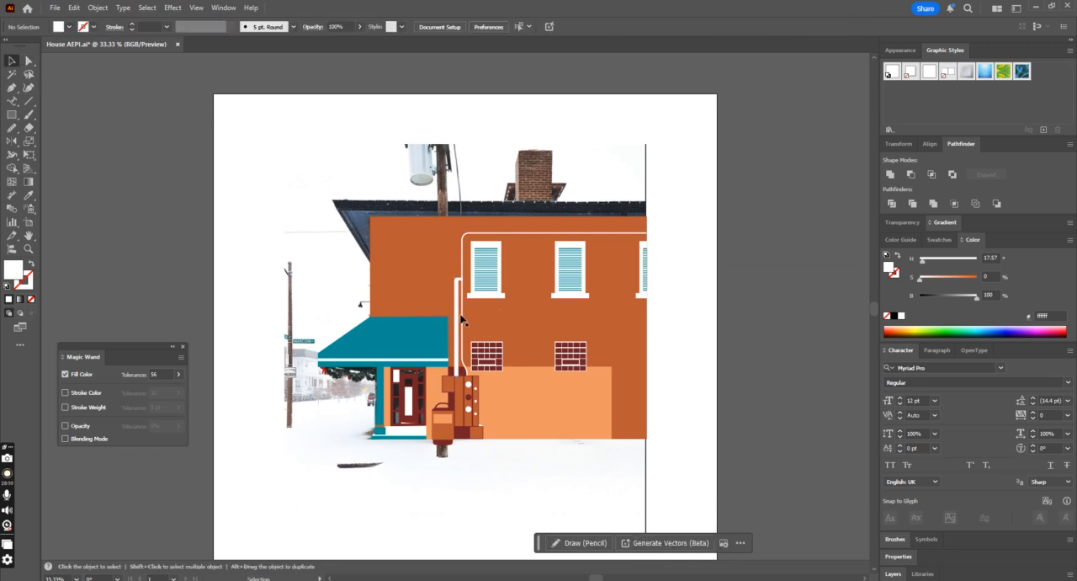
pyautogui.click(461, 319)
pyautogui.hotkey('ctrl', '+')
pyautogui.hotkey('ctrl', '+')
pyautogui.hotkey('ctrl', '+')
pyautogui.click(297, 397)
pyautogui.keyDown('shift'); pyautogui.click(318, 425); pyautogui.keyUp('shift')
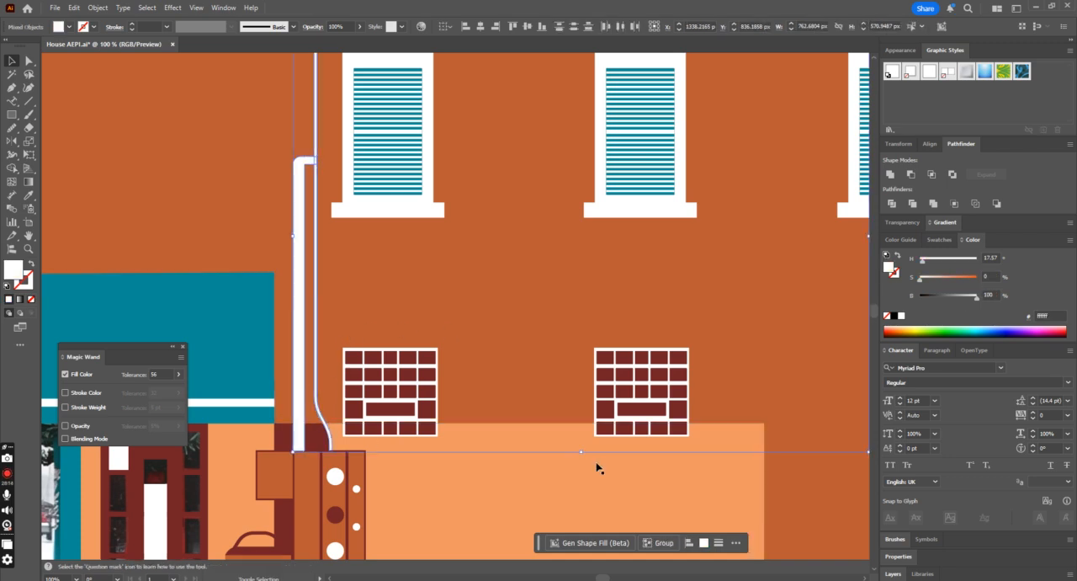
pyautogui.hotkey('ctrl', 'g')
# Step: Deselect the pipe group and save the document
pyautogui.hotkey('ctrl', '-')
pyautogui.hotkey('ctrl', '-')
pyautogui.hotkey('ctrl', '-')
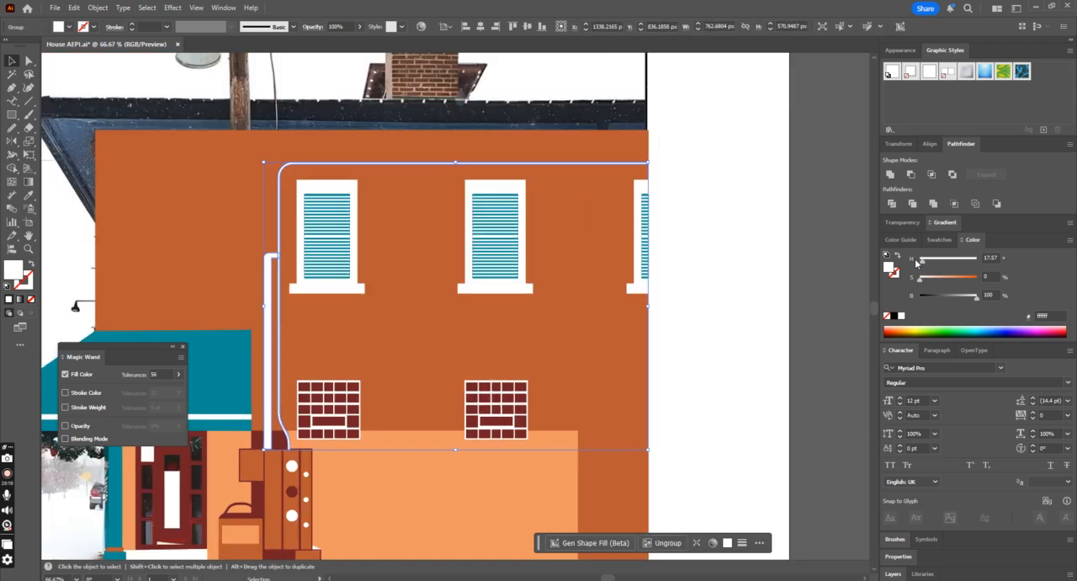
pyautogui.click(741, 240)
pyautogui.press('a')
pyautogui.press('v')
pyautogui.hotkey('ctrl', 's')
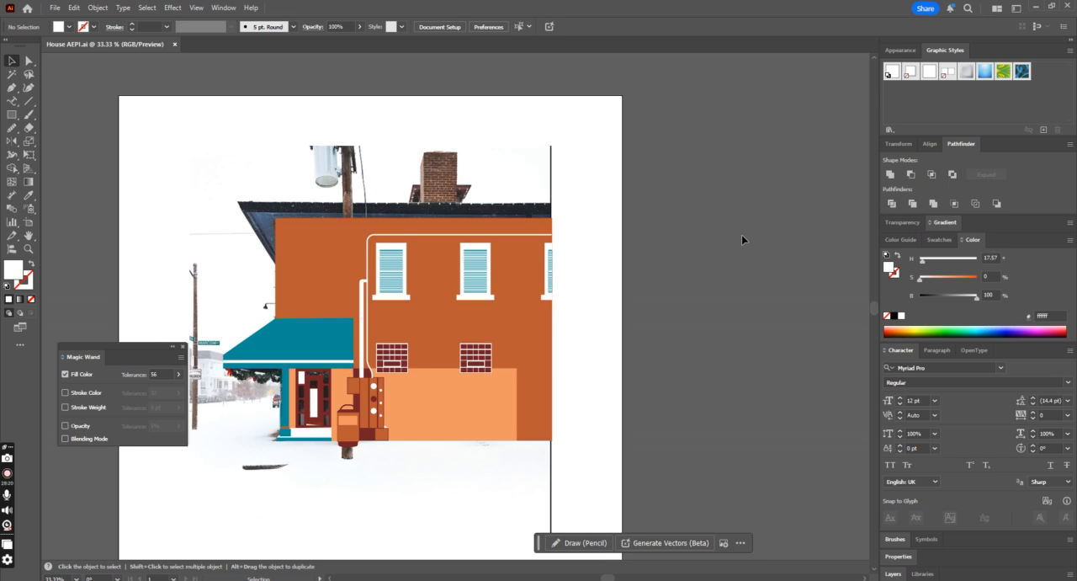
# Step: Swap the facade's orange-brown fill to its stroke to reveal the photo underneath, and deselect it
pyautogui.click(507, 325)
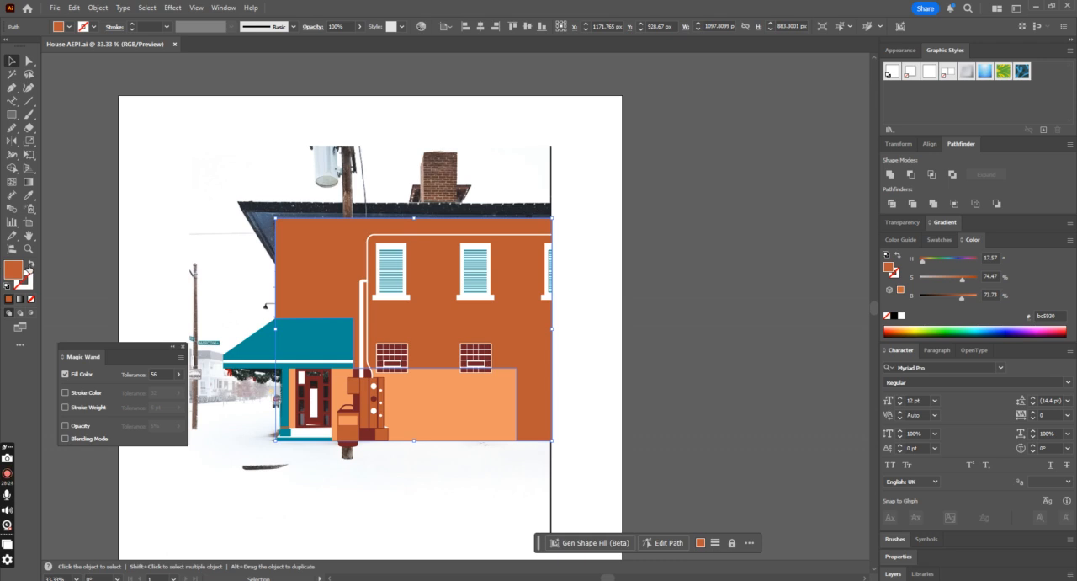
pyautogui.click(29, 263)
pyautogui.click(309, 263)
# Step: Draw an unfilled ellipse over the dark oval on the upper facade and enlarge it to about 86 by 153 px
pyautogui.hotkey('ctrl', '=')
pyautogui.hotkey('ctrl', '=')
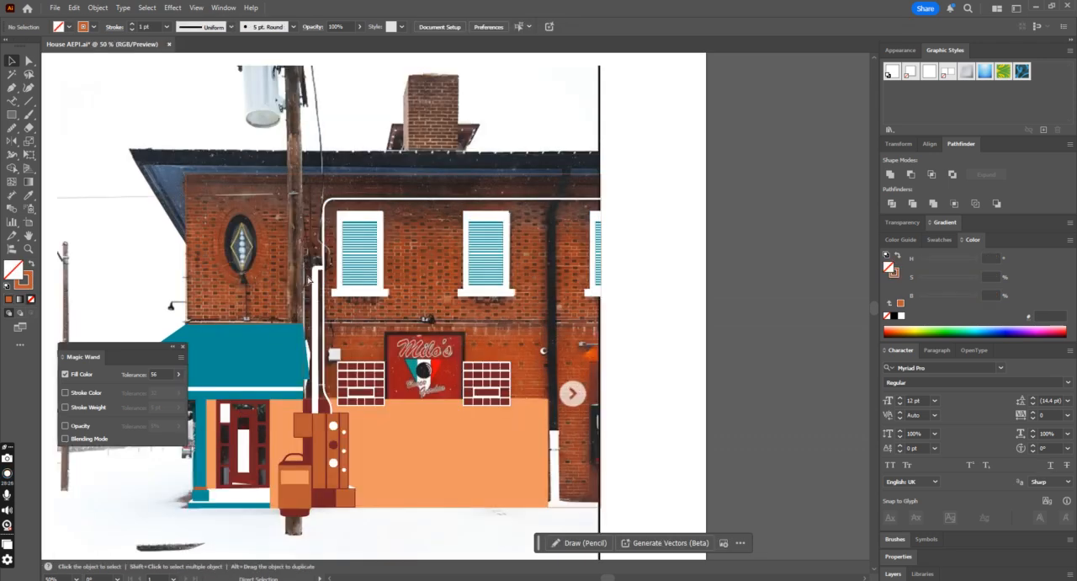
pyautogui.moveTo(609, 576); pyautogui.dragTo(603, 576)
pyautogui.scroll(5, 289, 294)
pyautogui.hotkey('ctrl', '=')
pyautogui.hotkey('ctrl', '=')
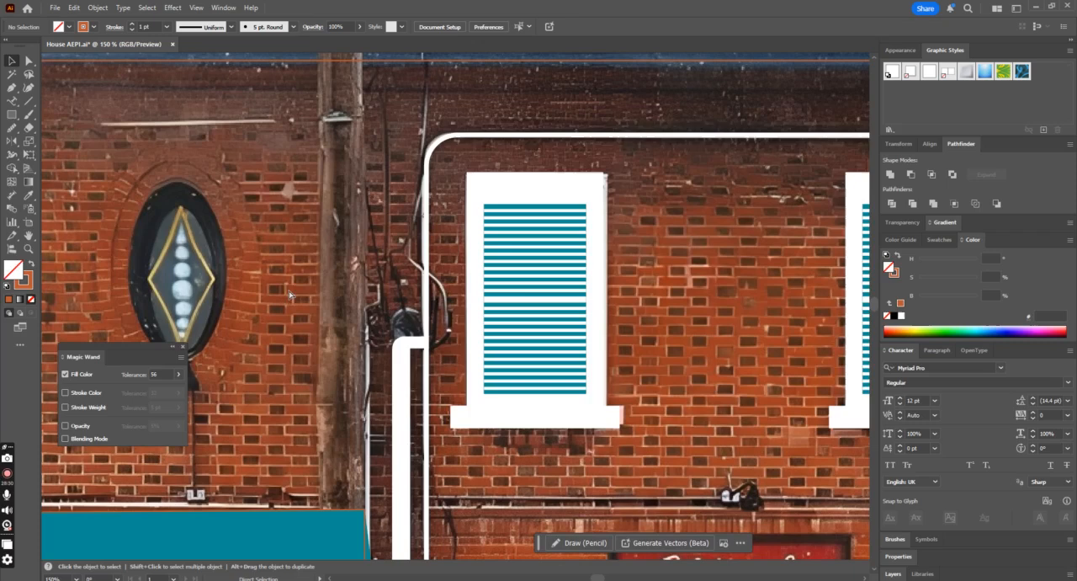
pyautogui.scroll(-2, 6, 15)
pyautogui.moveTo(11, 115); pyautogui.dragTo(56, 140)
pyautogui.moveTo(134, 158); pyautogui.dragTo(227, 326)
pyautogui.click(12, 60)
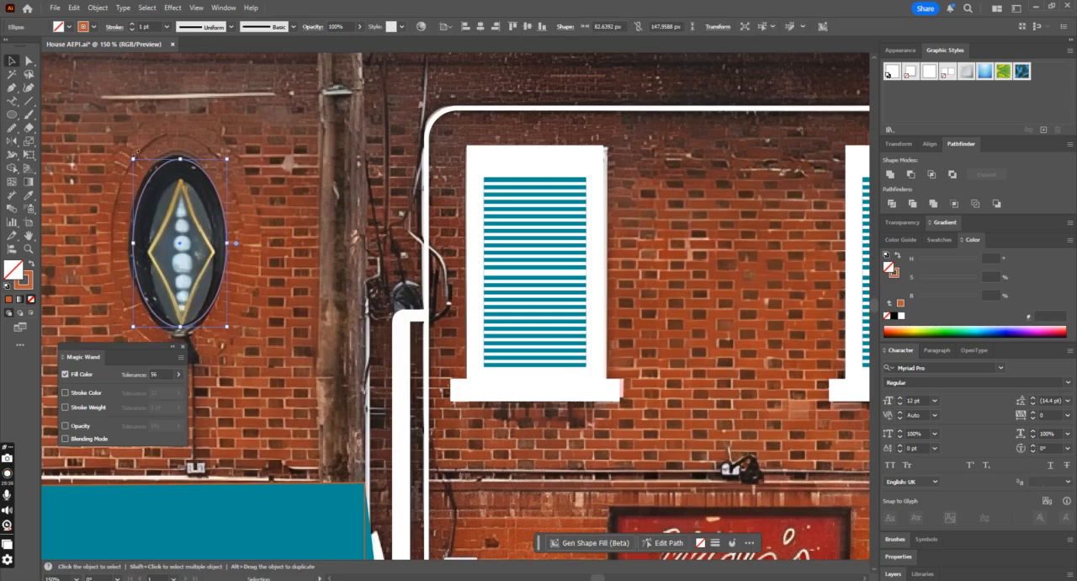
pyautogui.moveTo(133, 157); pyautogui.dragTo(130, 153)
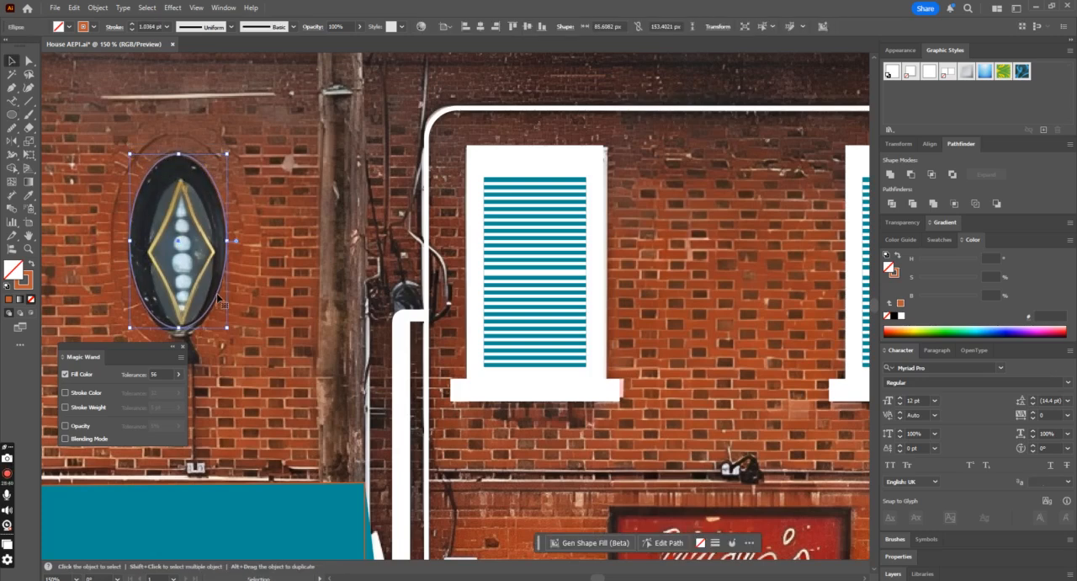
# Step: Fill the ellipse with the dark color #1f2024 sampled from the oval in the photo
pyautogui.hotkey('ctrl', '-')
pyautogui.hotkey('ctrl', '-')
pyautogui.hotkey('ctrl', '-')
pyautogui.scroll(-2, 231, 300)
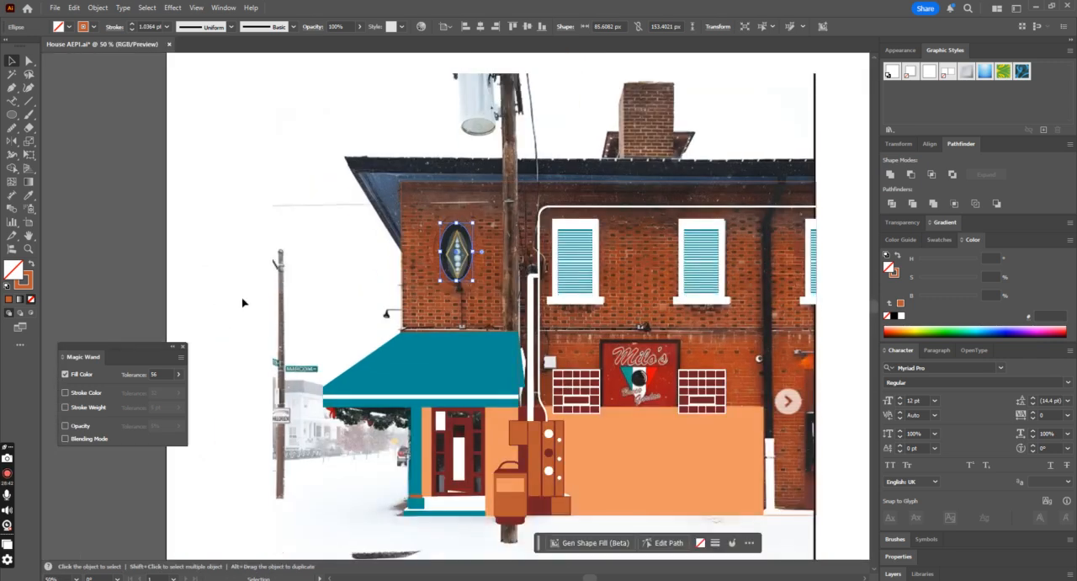
pyautogui.click(28, 196)
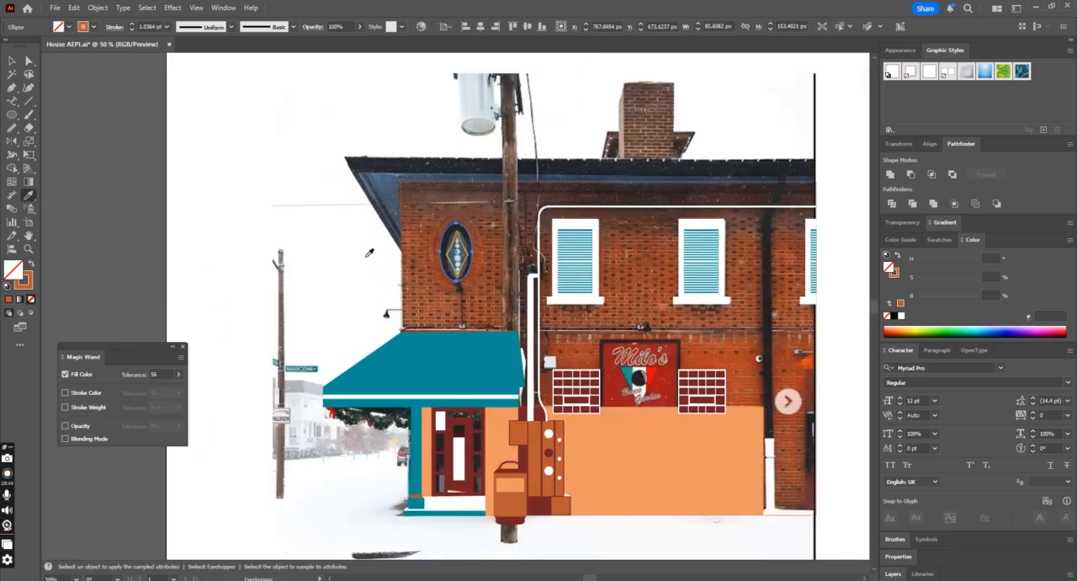
pyautogui.click(448, 233)
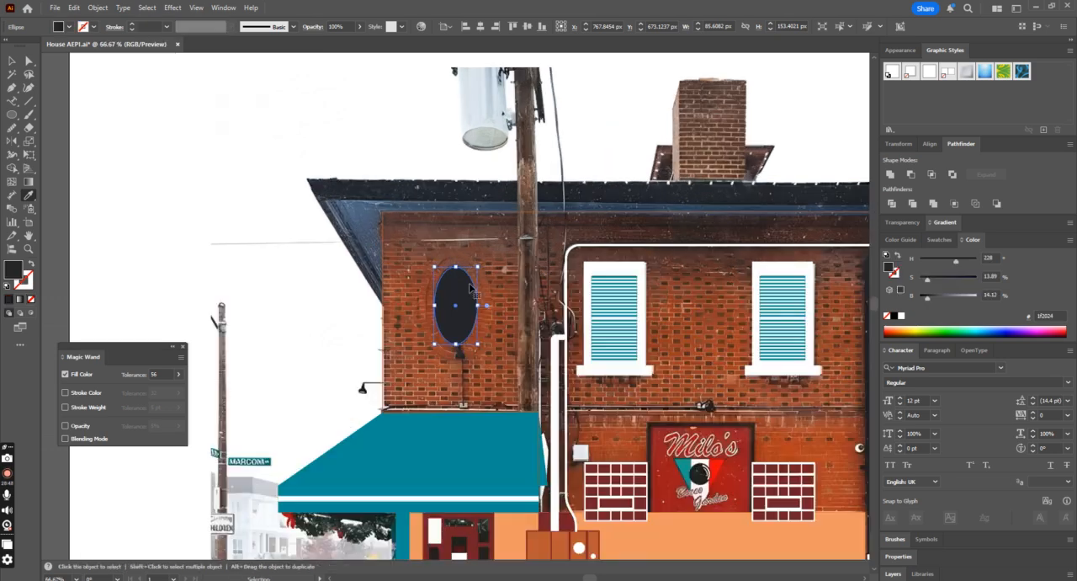
pyautogui.hotkey('ctrl', '+')
pyautogui.hotkey('ctrl', '+')
pyautogui.press('v')
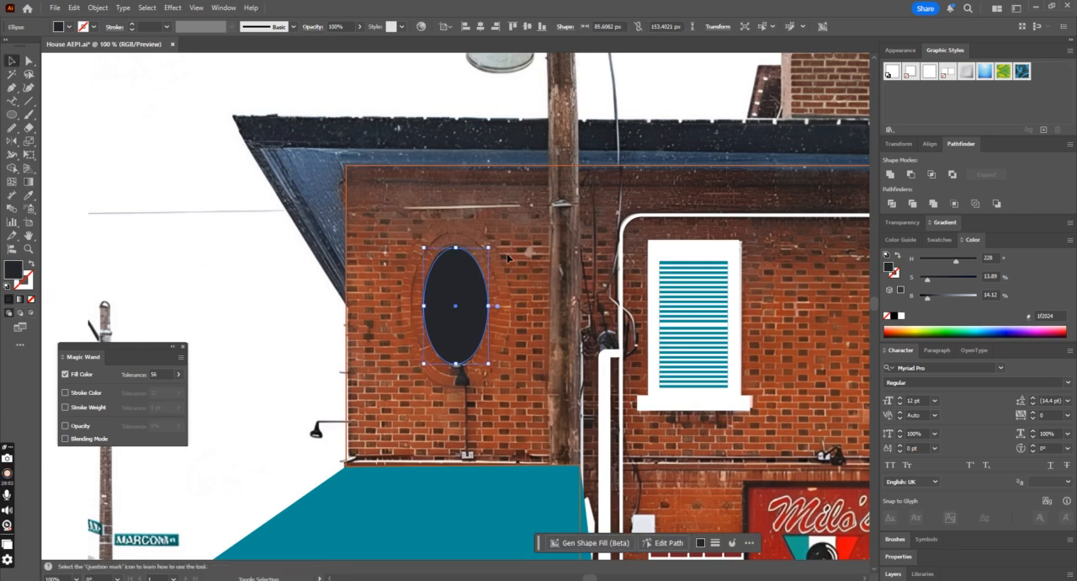
pyautogui.press('a')
pyautogui.press('v')
pyautogui.moveTo(467, 307); pyautogui.dragTo(567, 308)
pyautogui.hotkey('ctrl', 'z')
# Step: Create an offset path 15 px outside the dark ellipse, with miter joins and a miter limit of 4
pyautogui.click(101, 8)
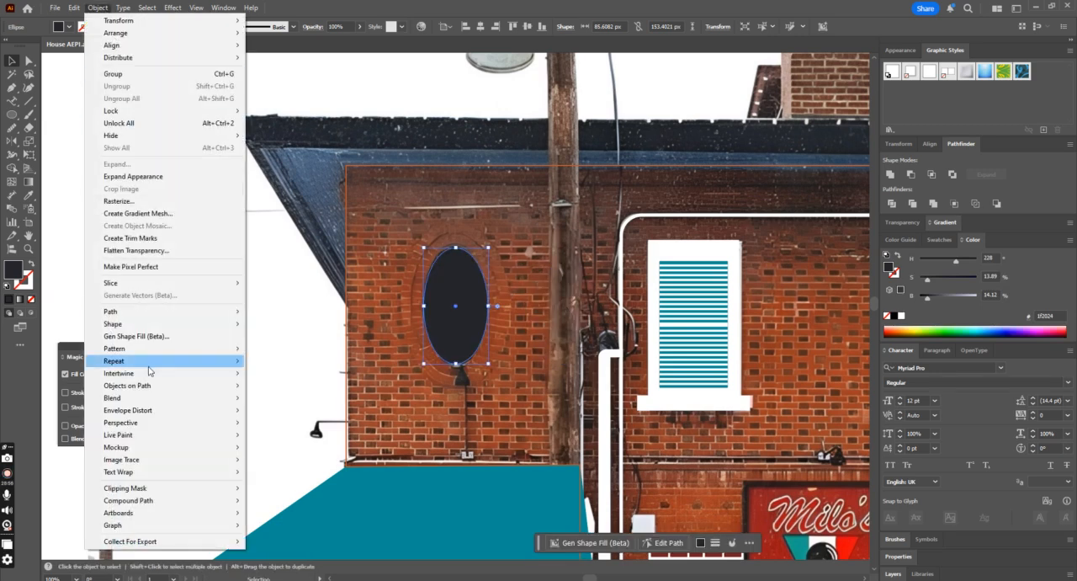
pyautogui.moveTo(170, 311)
pyautogui.click(323, 355)
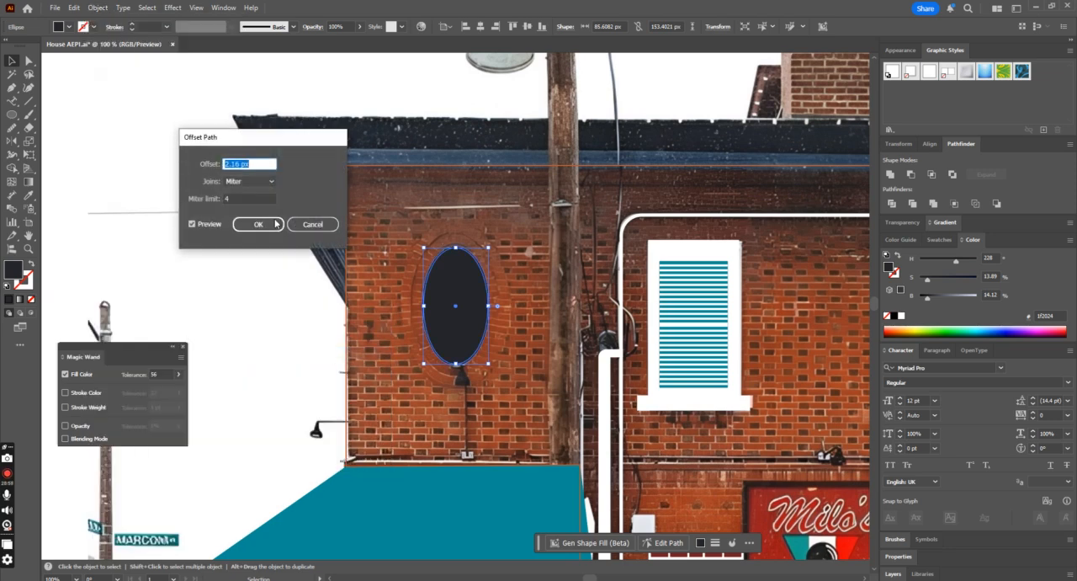
pyautogui.moveTo(294, 137); pyautogui.dragTo(818, 219)
pyautogui.write('50')
pyautogui.press('Tab')
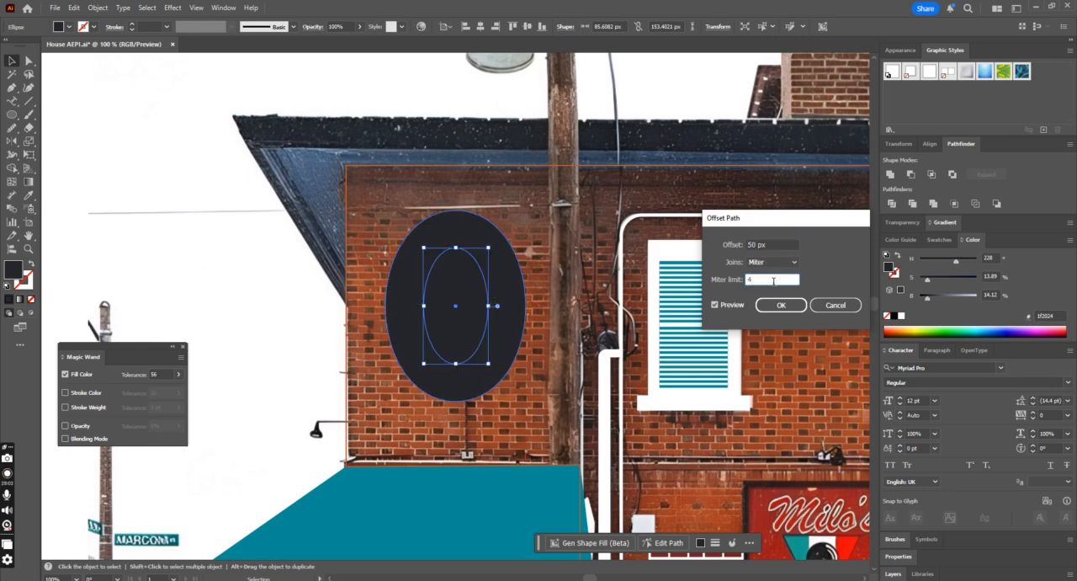
pyautogui.click(779, 245)
pyautogui.write('20')
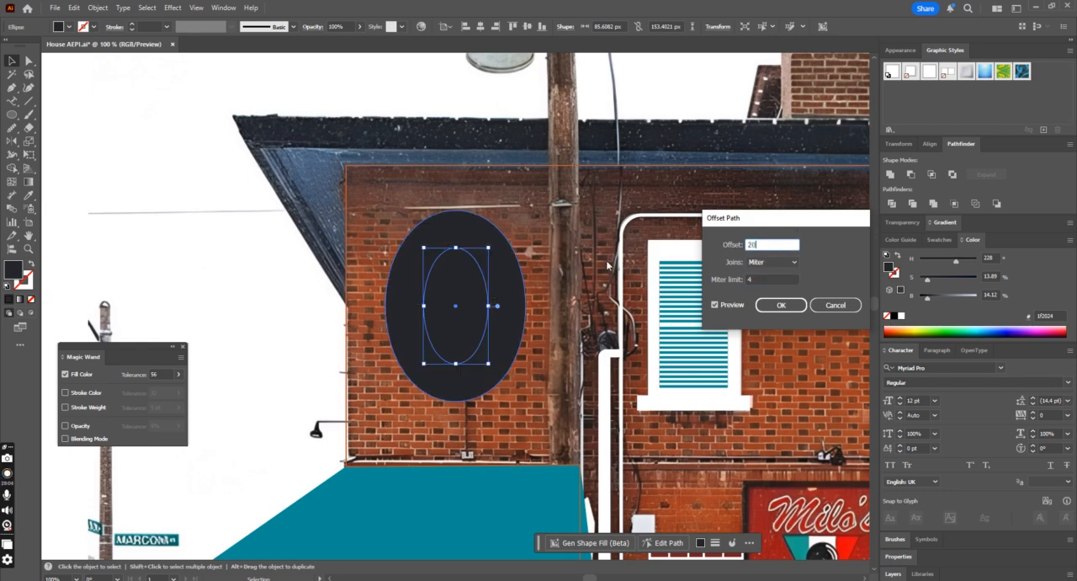
pyautogui.click(749, 279)
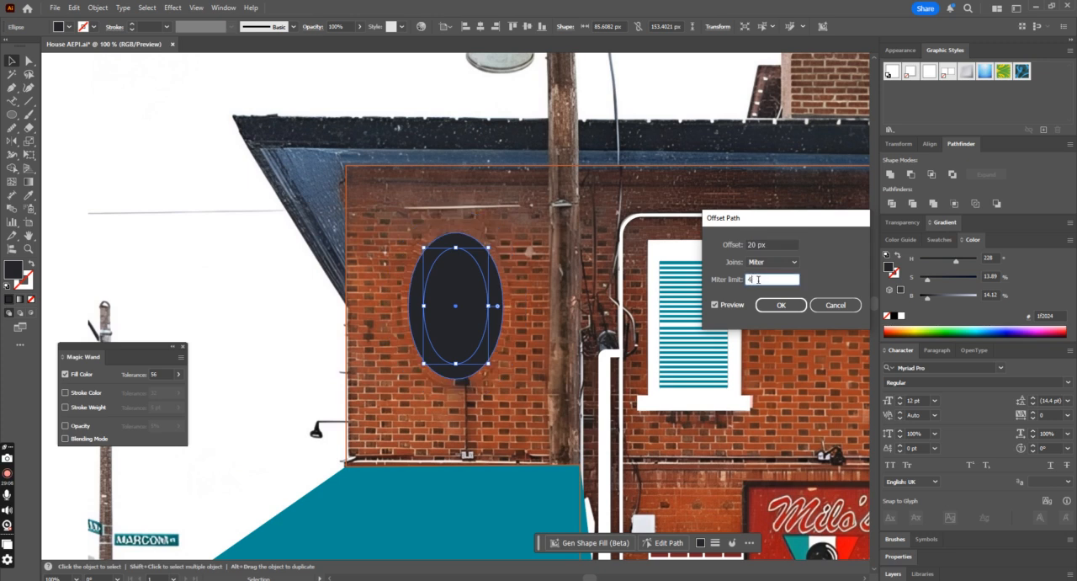
pyautogui.click(772, 243)
pyautogui.write('15')
pyautogui.click(771, 279)
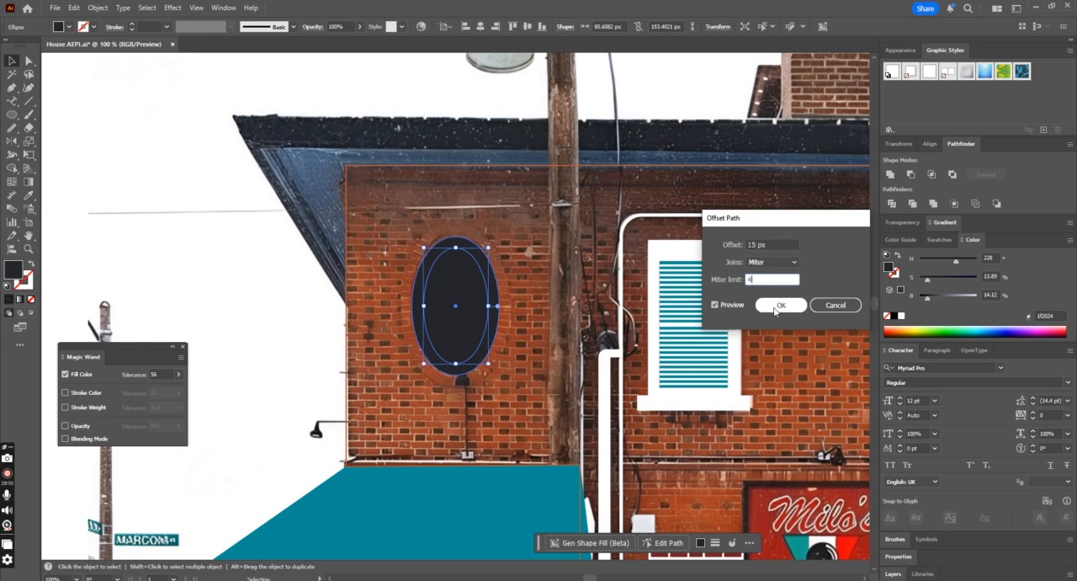
pyautogui.click(781, 305)
# Step: Create another 15 px offset path around the enlarged ellipse to form a third, outermost oval
pyautogui.click(99, 8)
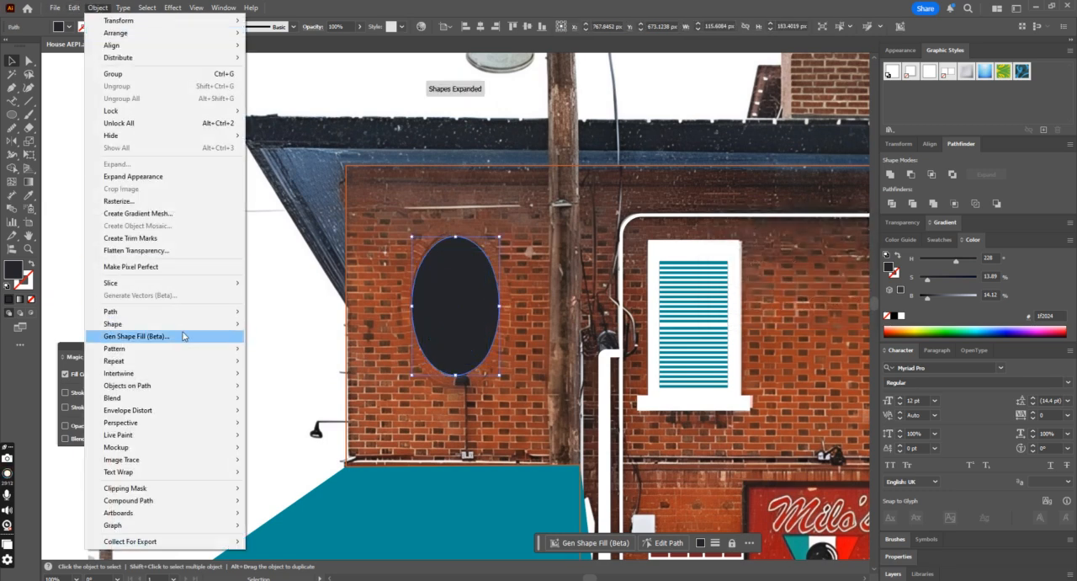
pyautogui.moveTo(193, 313)
pyautogui.click(310, 353)
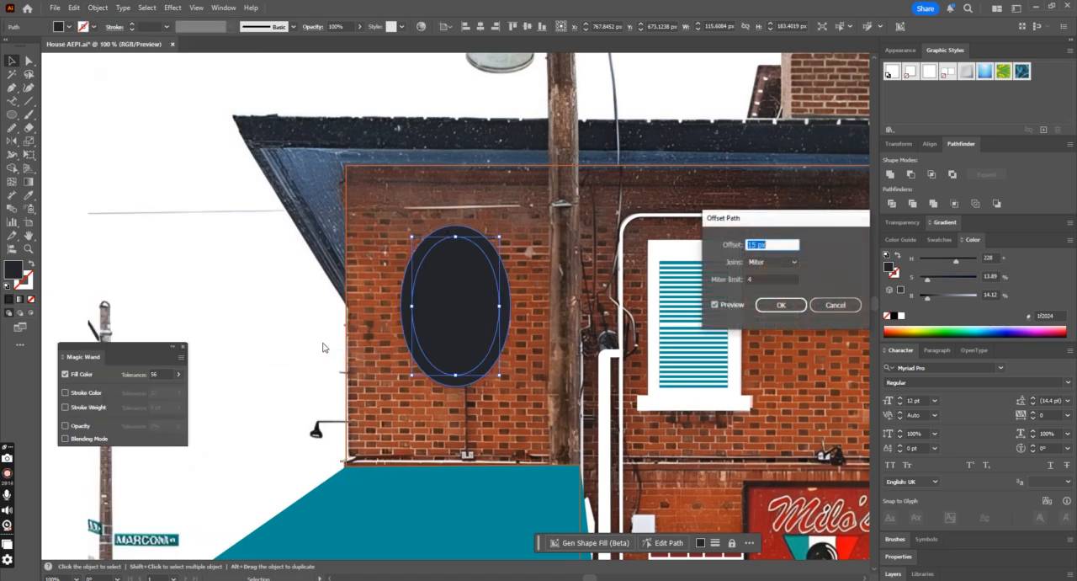
pyautogui.click(781, 305)
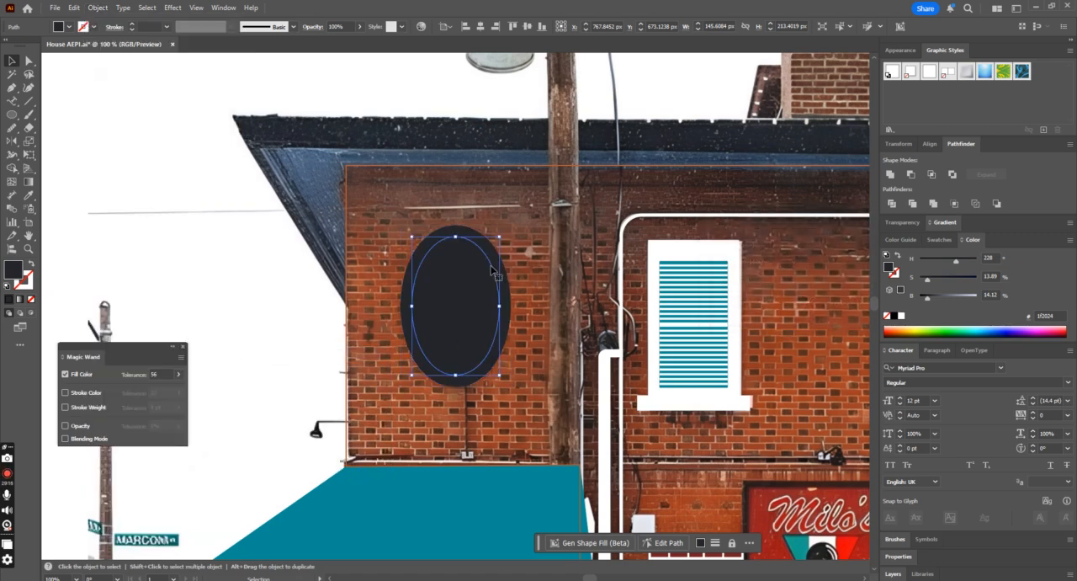
# Step: Fill the middle ellipse with the orange-brown #bc5930 sampled from the facade outline, without a stroke
pyautogui.click(28, 196)
pyautogui.scroll(-1, 435, 274)
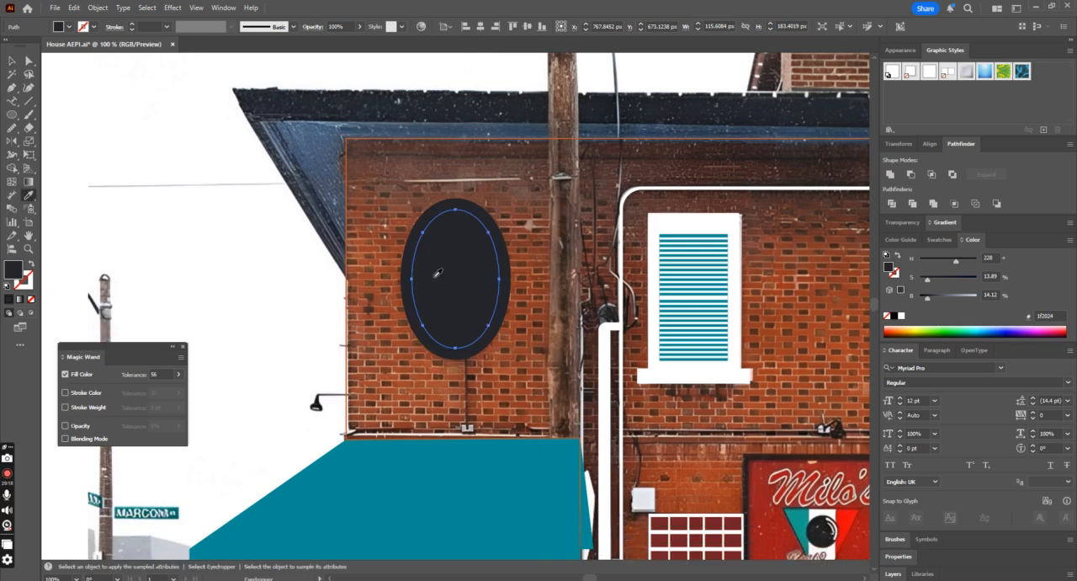
pyautogui.hotkey('ctrl', '-')
pyautogui.hotkey('ctrl', '-')
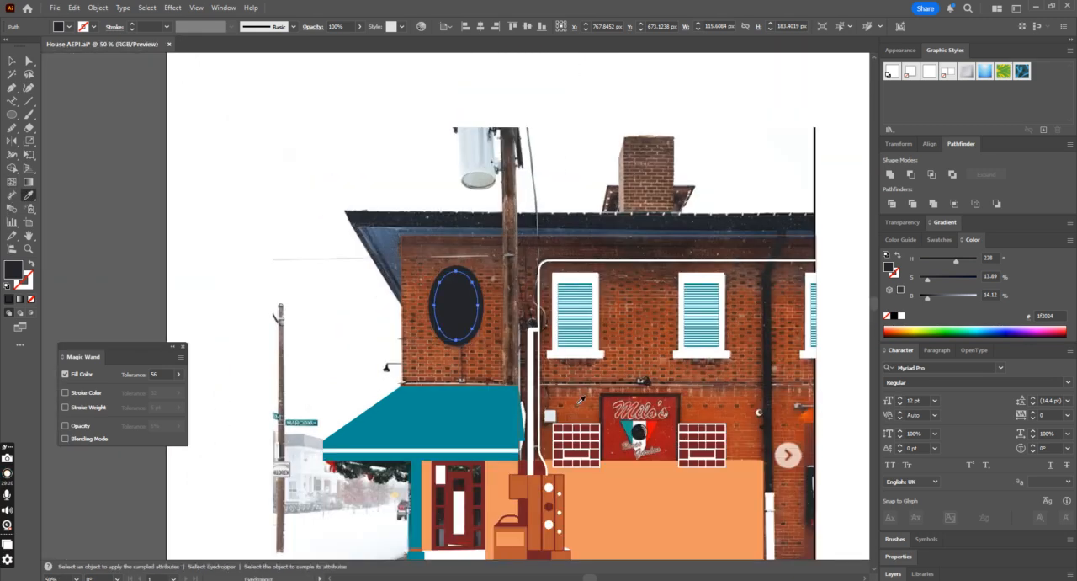
pyautogui.click(405, 367)
pyautogui.hotkey('ctrl', 'z')
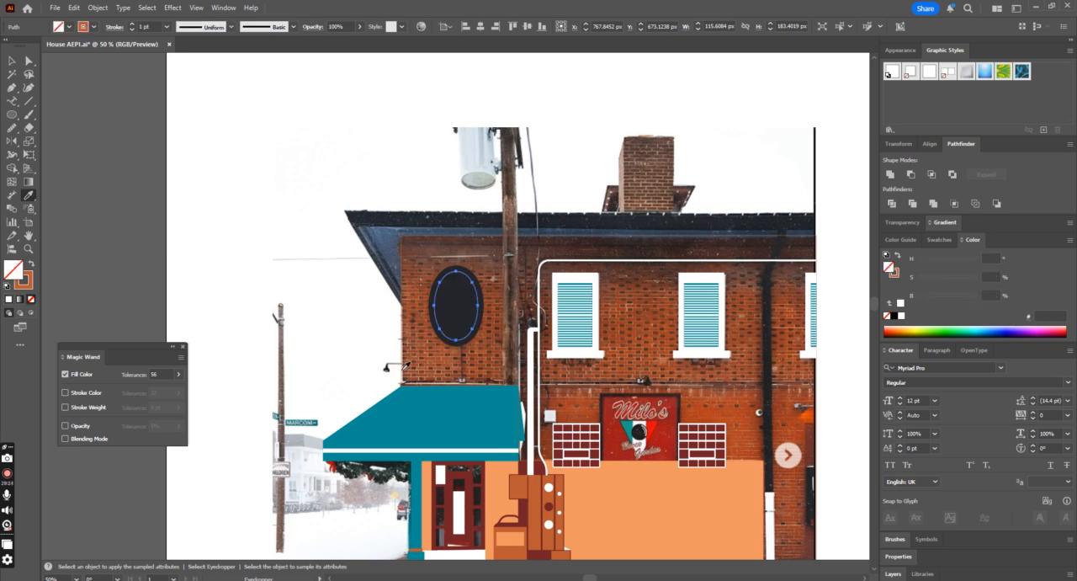
pyautogui.click(30, 264)
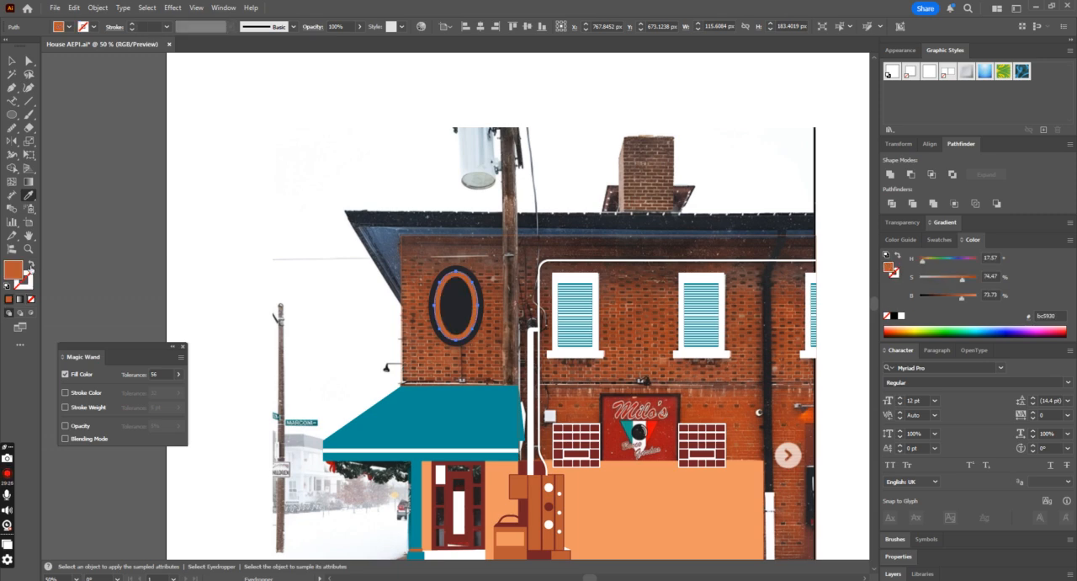
# Step: Fill the outermost ellipse with the dark red #731c22 sampled from the meter cabinet
pyautogui.hotkey('ctrl', '+')
pyautogui.hotkey('ctrl', '+')
pyautogui.click(11, 68)
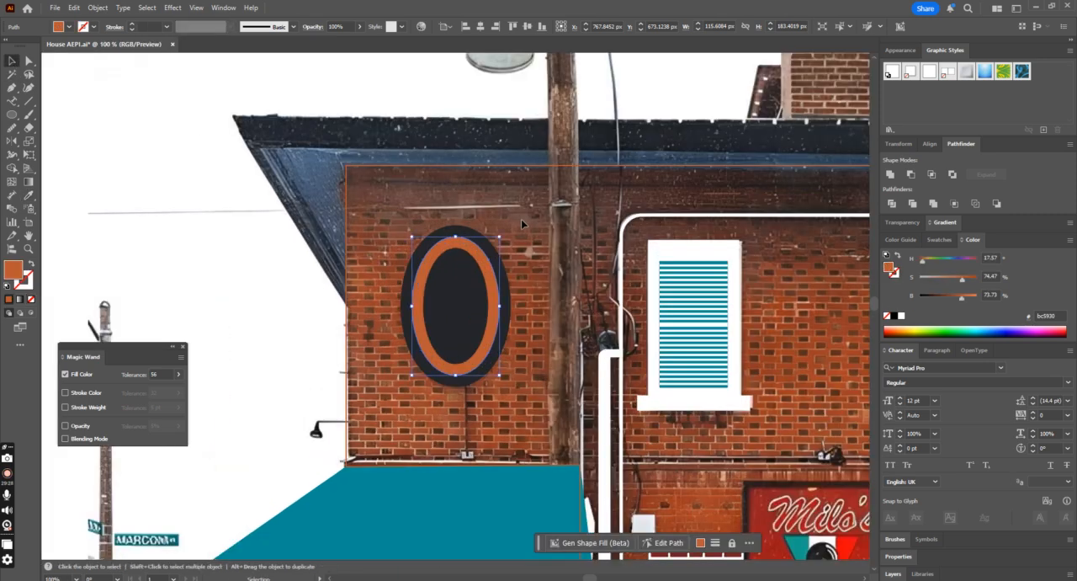
pyautogui.click(489, 246)
pyautogui.click(28, 197)
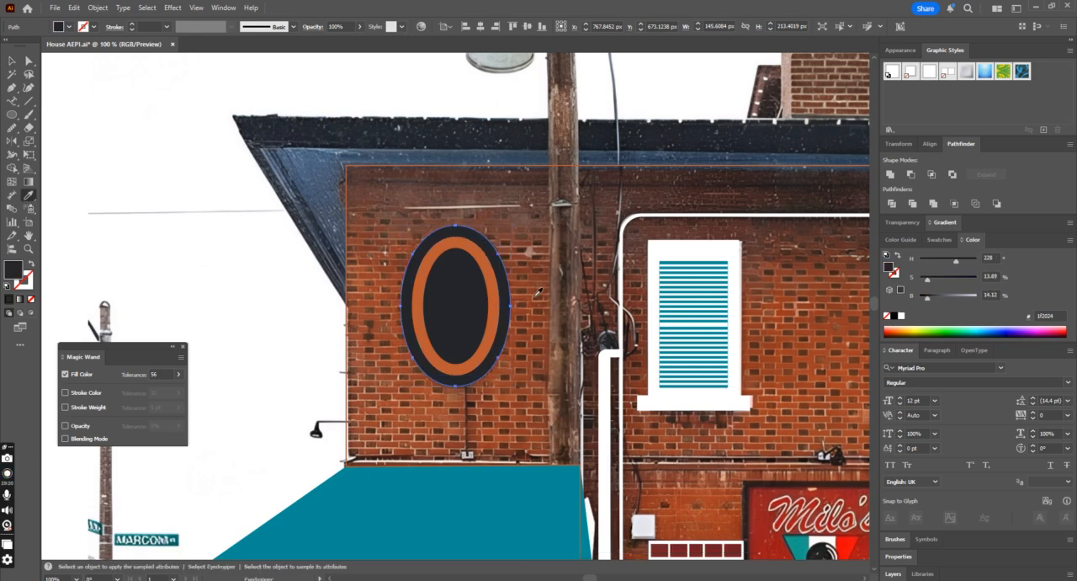
pyautogui.click(495, 267)
pyautogui.hotkey('ctrl', '-')
pyautogui.hotkey('ctrl', '-')
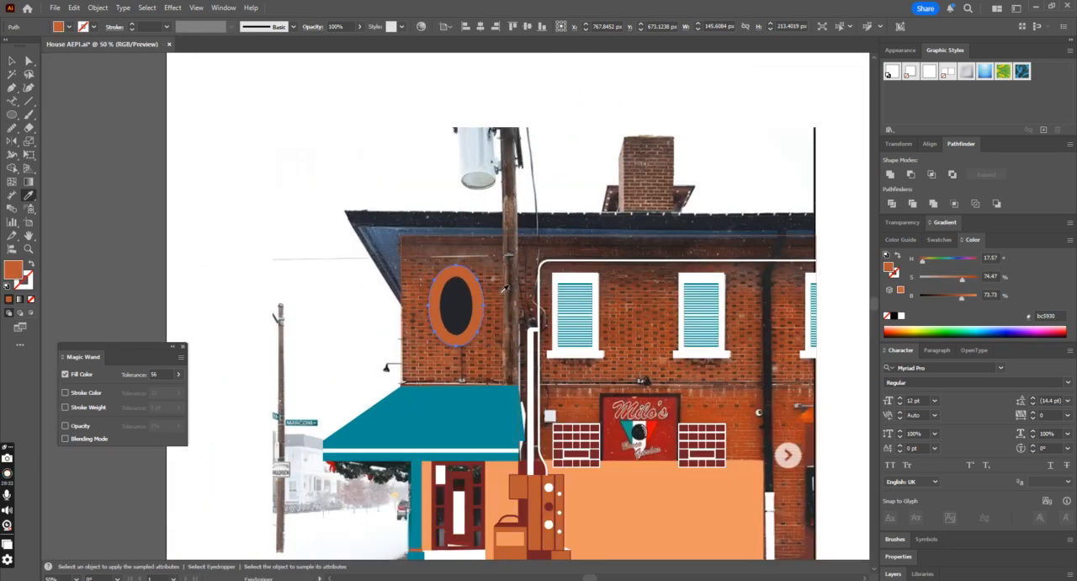
pyautogui.click(528, 508)
pyautogui.click(11, 60)
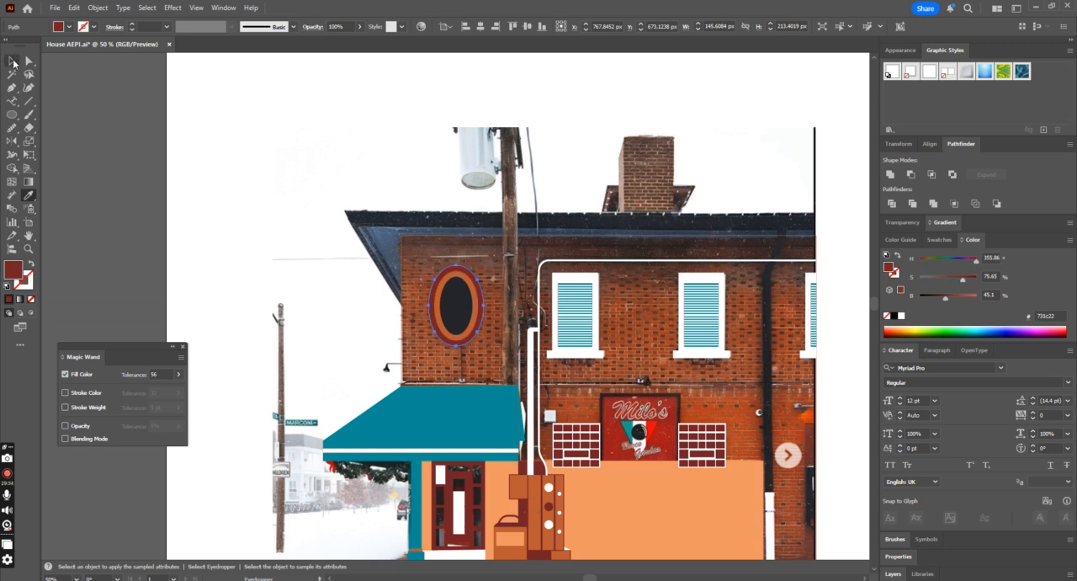
# Step: Swap the facade outline's stroke color into its fill to compare the oval's colors against the solid wall, and restore the outline
pyautogui.click(403, 319)
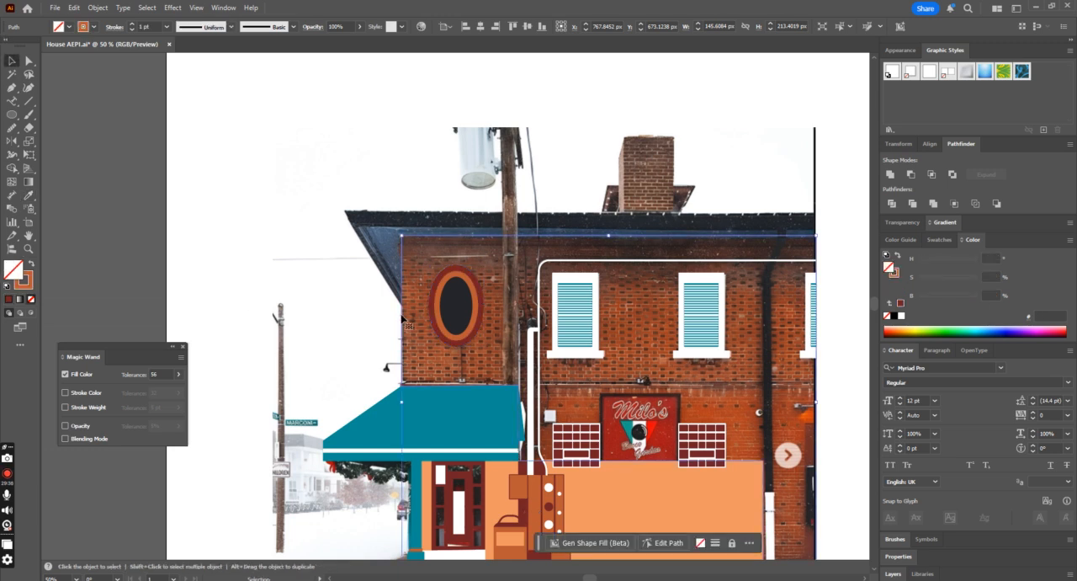
pyautogui.hotkey('ctrl', 'shift', 'a')
pyautogui.click(32, 263)
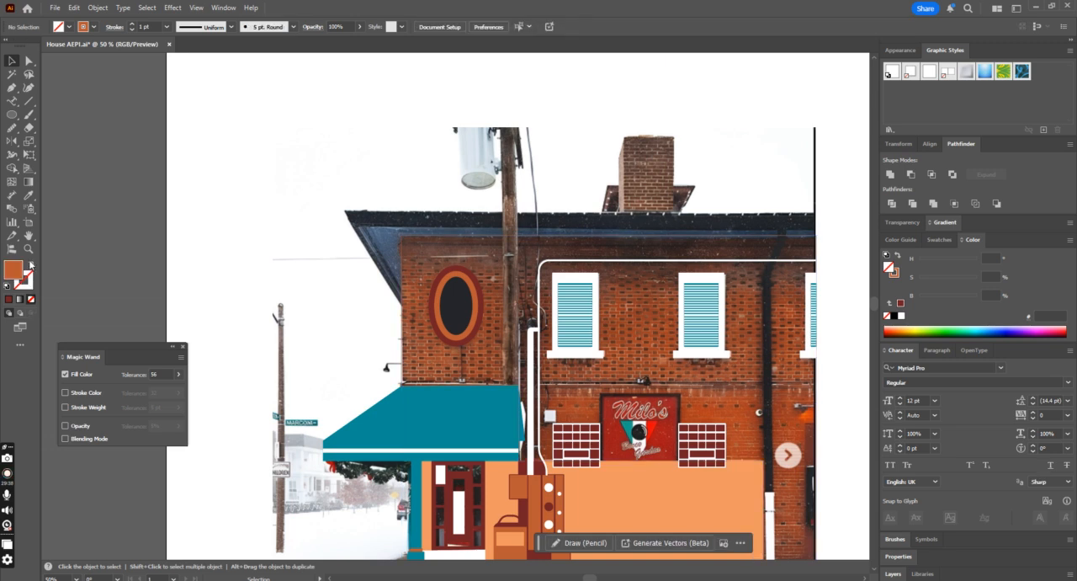
pyautogui.click(410, 342)
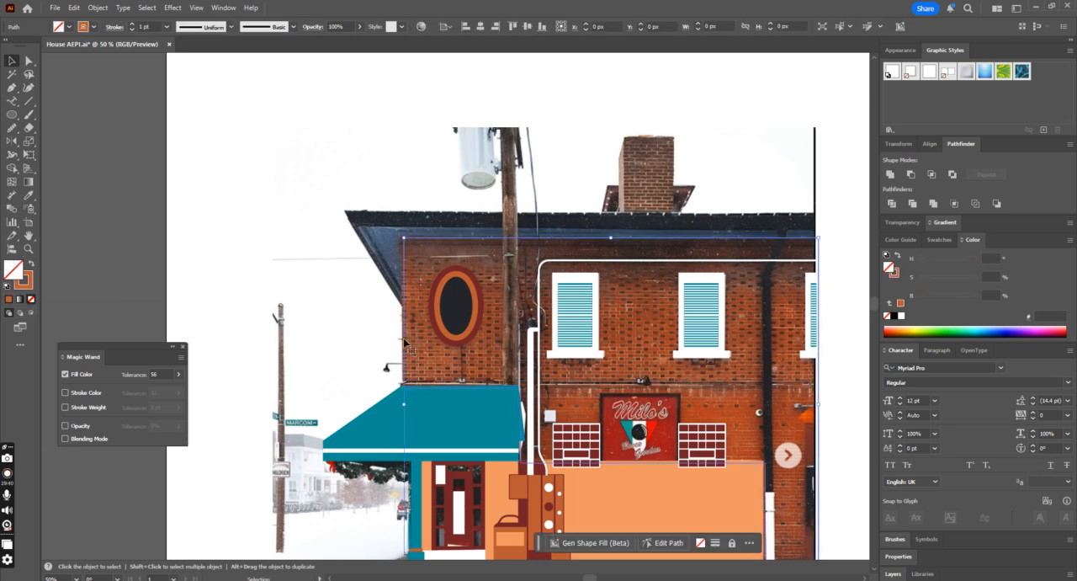
pyautogui.click(31, 264)
pyautogui.scroll(-1, 320, 298)
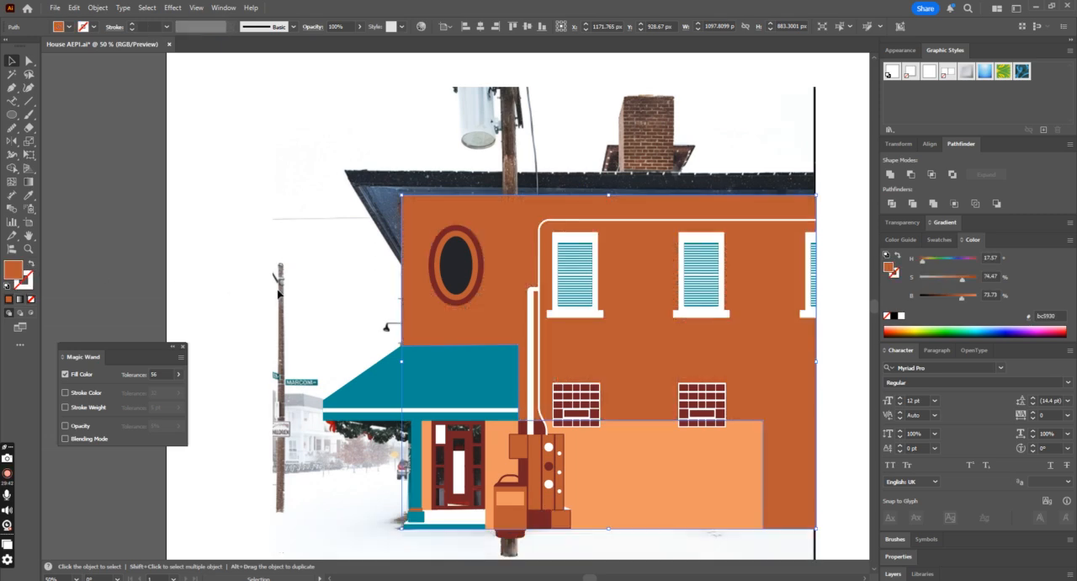
pyautogui.click(320, 297)
pyautogui.hotkey('ctrl', '-')
pyautogui.hotkey('ctrl', '+')
pyautogui.hotkey('ctrl', '+')
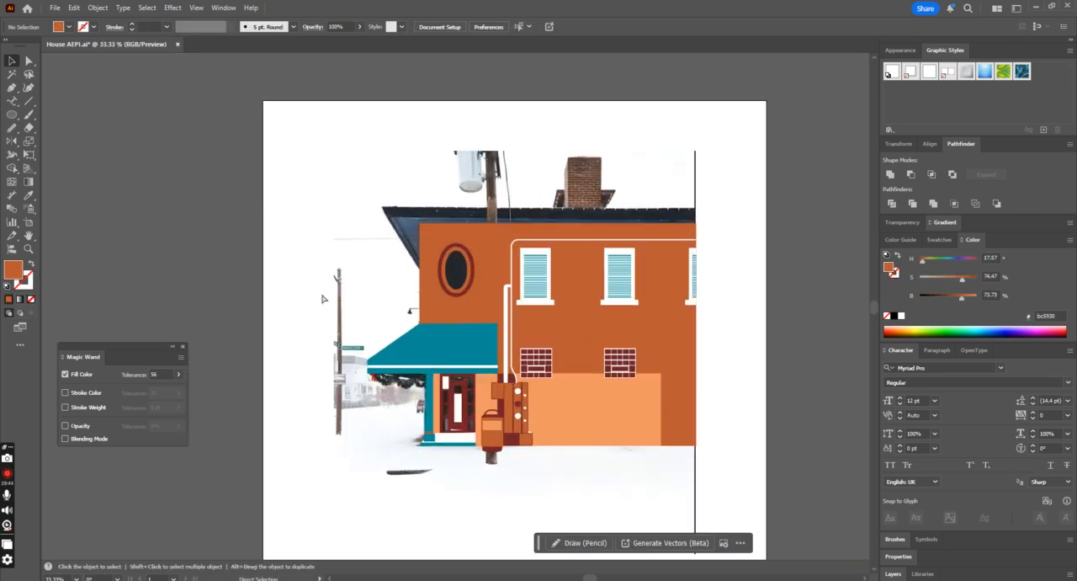
pyautogui.click(494, 335)
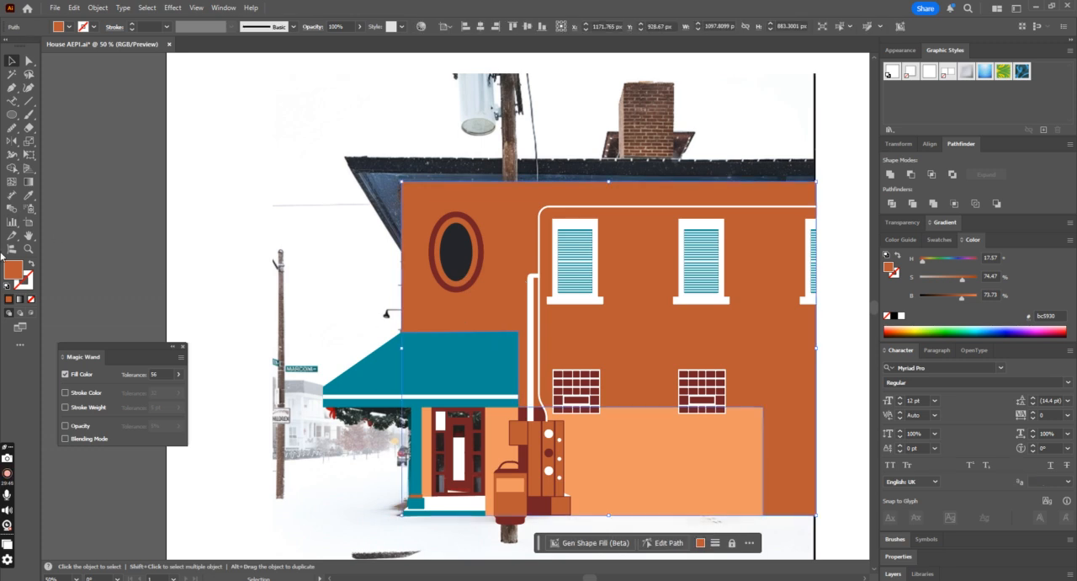
pyautogui.click(31, 266)
# Step: Fill the outermost ellipse with the orange-brown #bc5930 sampled from the middle ellipse
pyautogui.click(479, 246)
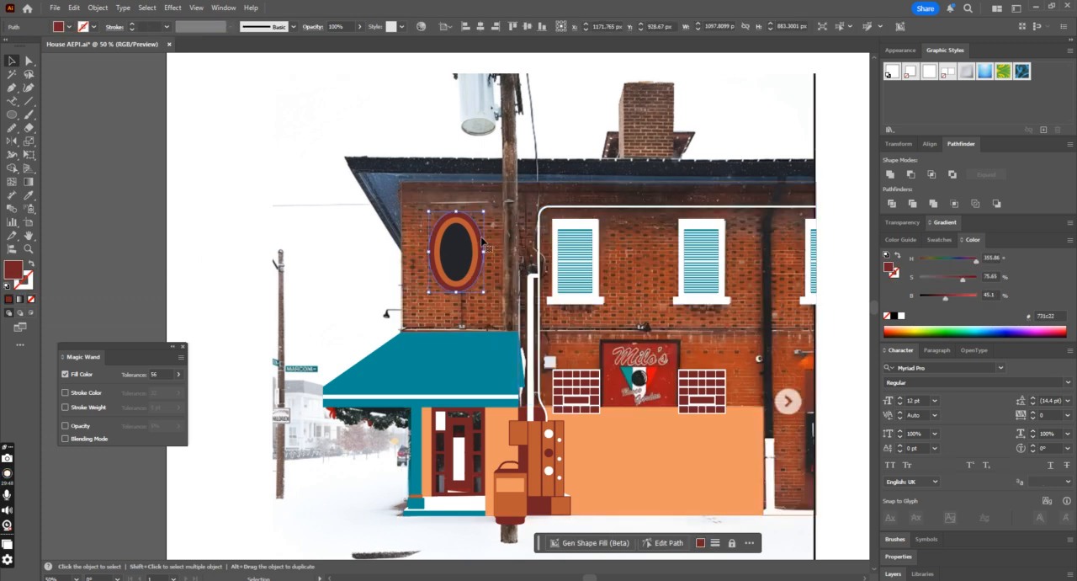
pyautogui.hotkey('ctrl', '+')
pyautogui.hotkey('ctrl', '+')
pyautogui.hotkey('ctrl', '+')
pyautogui.press('i')
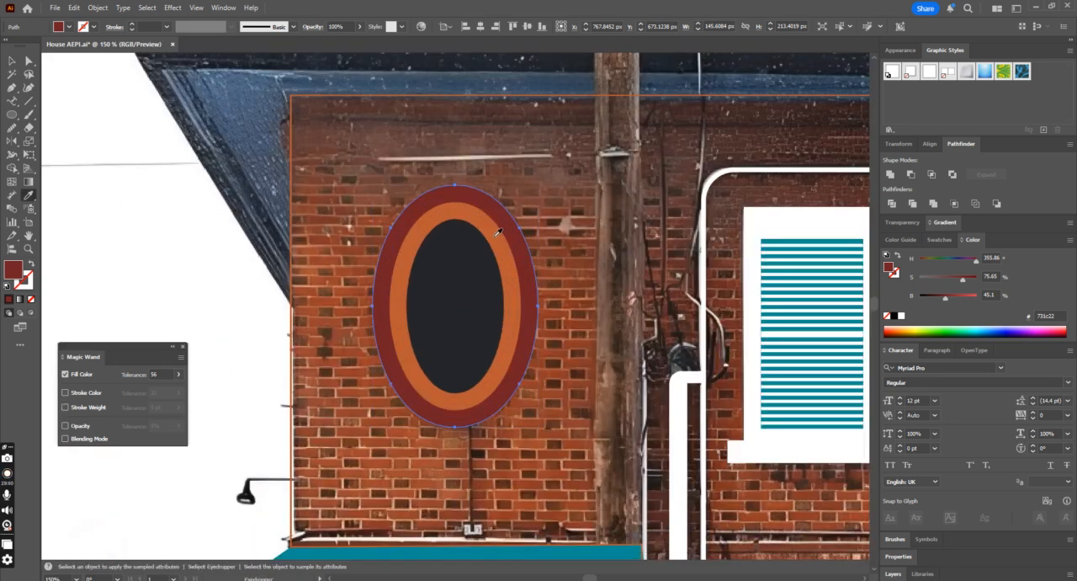
pyautogui.click(503, 242)
# Step: Give the middle and outermost ellipses a 3 pt stroke in the dark red #731c22 sampled from the artwork below the pipes
pyautogui.press('v')
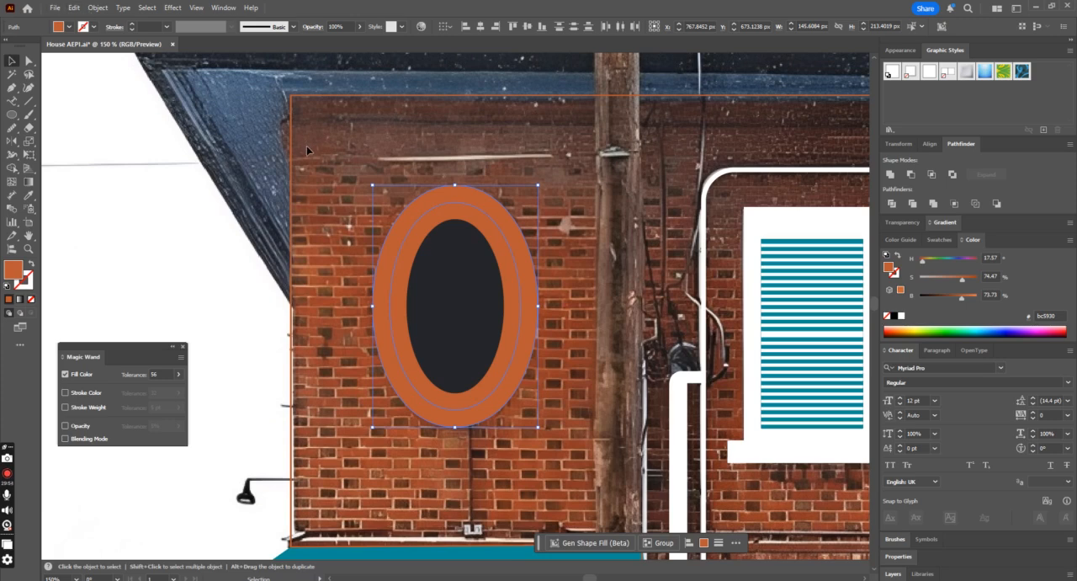
pyautogui.click(131, 24)
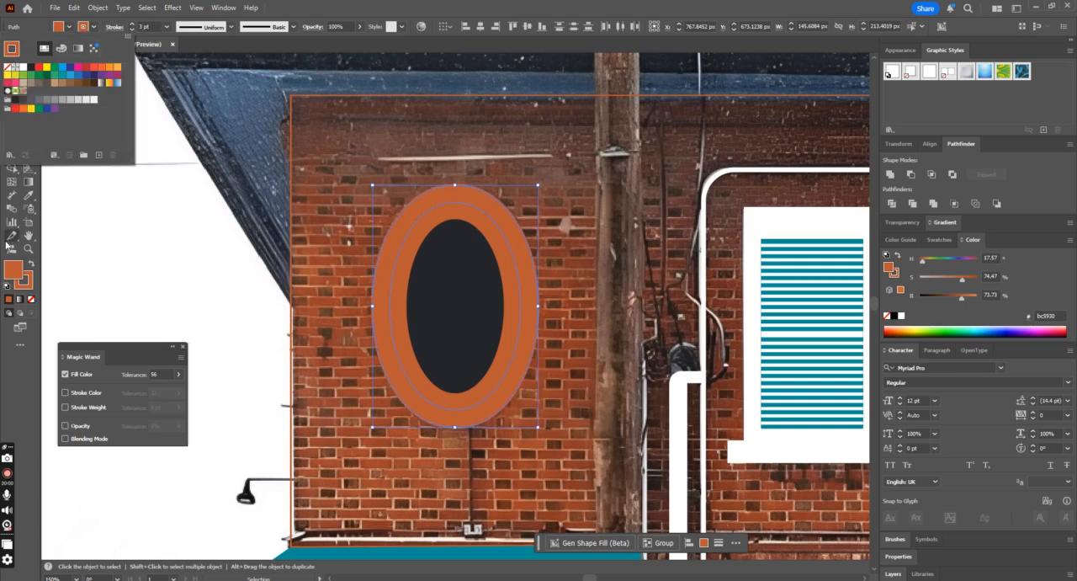
pyautogui.doubleClick(13, 268)
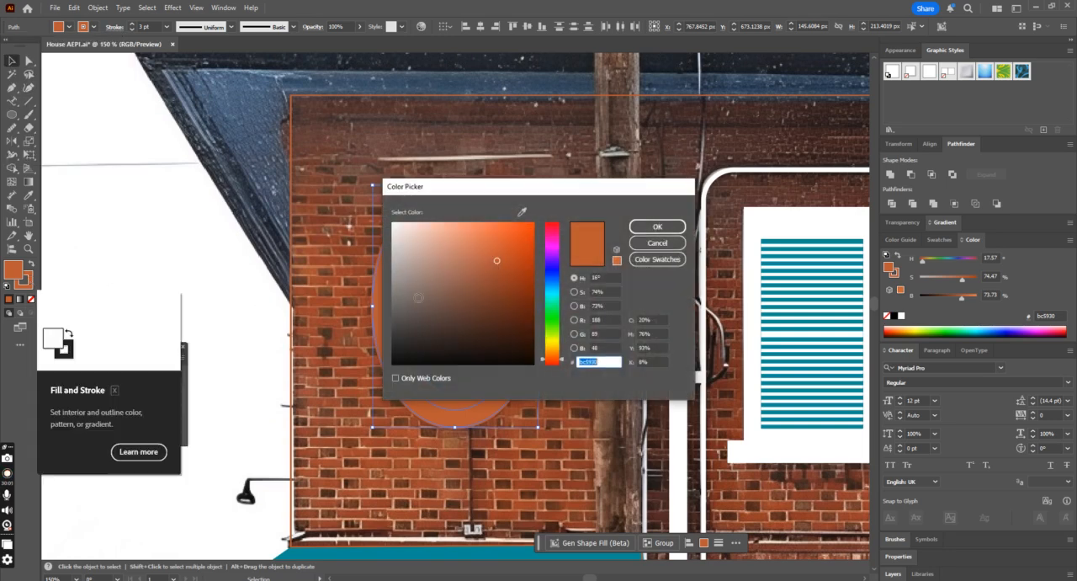
pyautogui.click(657, 226)
pyautogui.hotkey('ctrl', '-')
pyautogui.hotkey('ctrl', '-')
pyautogui.hotkey('ctrl', '-')
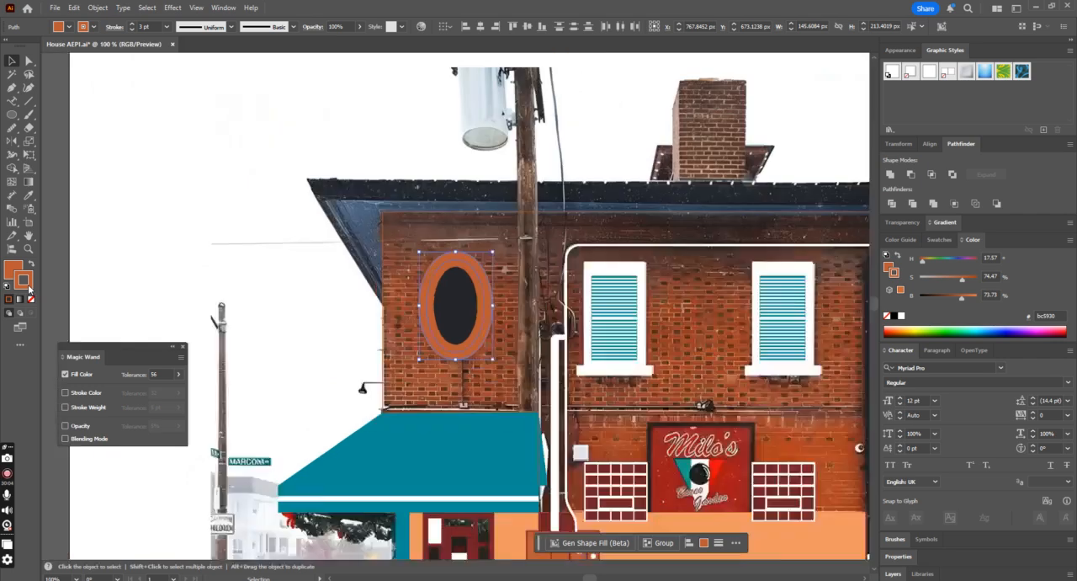
pyautogui.click(28, 194)
pyautogui.click(542, 462)
pyautogui.press('v')
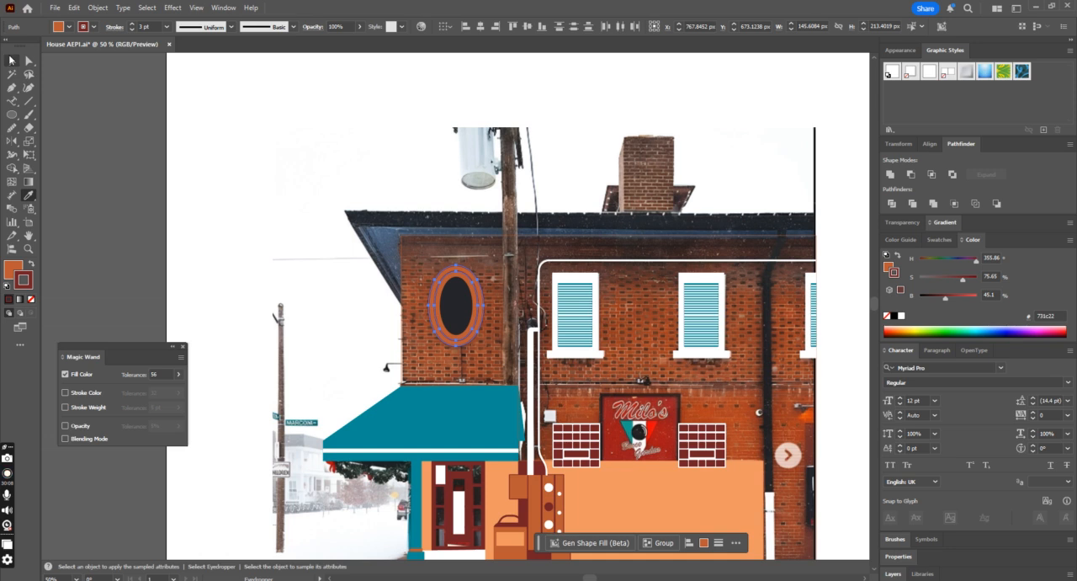
pyautogui.click(327, 215)
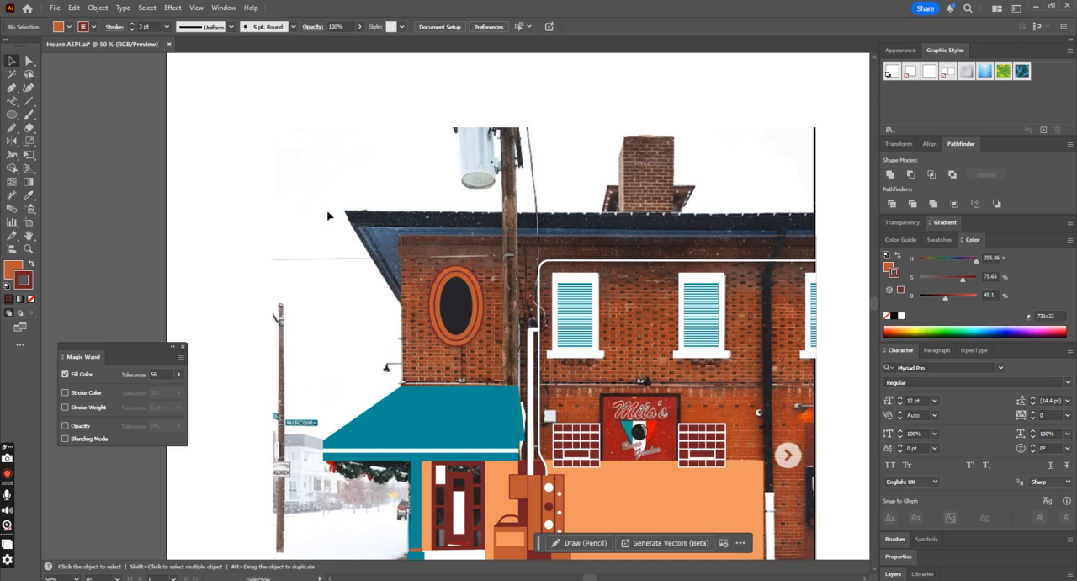
# Step: Fill the facade temporarily with its outline color to check the stroked ellipses on it, and swap the color back to the stroke
pyautogui.click(404, 320)
pyautogui.click(31, 265)
pyautogui.click(257, 266)
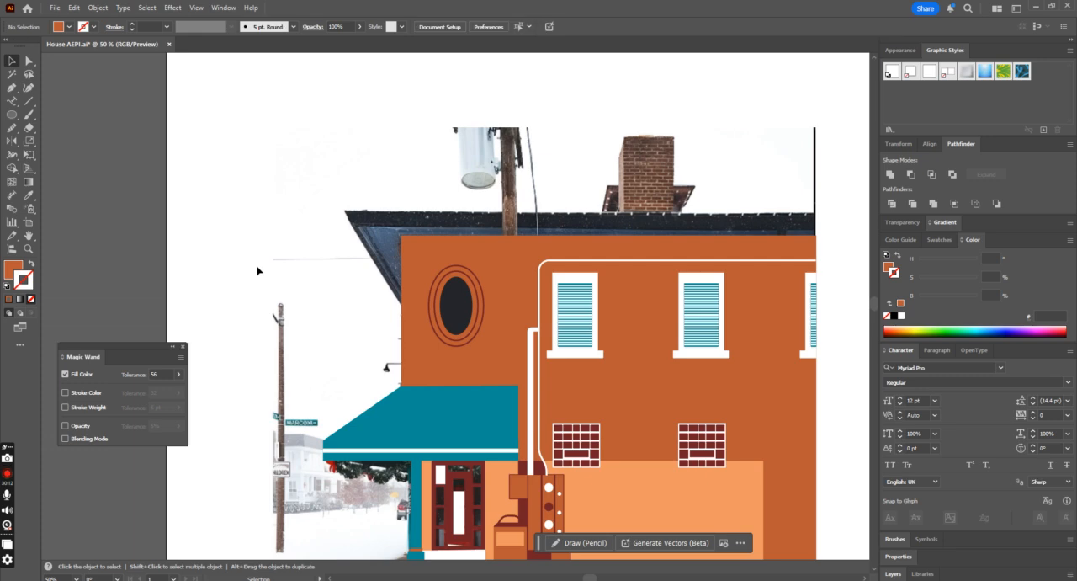
pyautogui.hotkey('ctrl', '-')
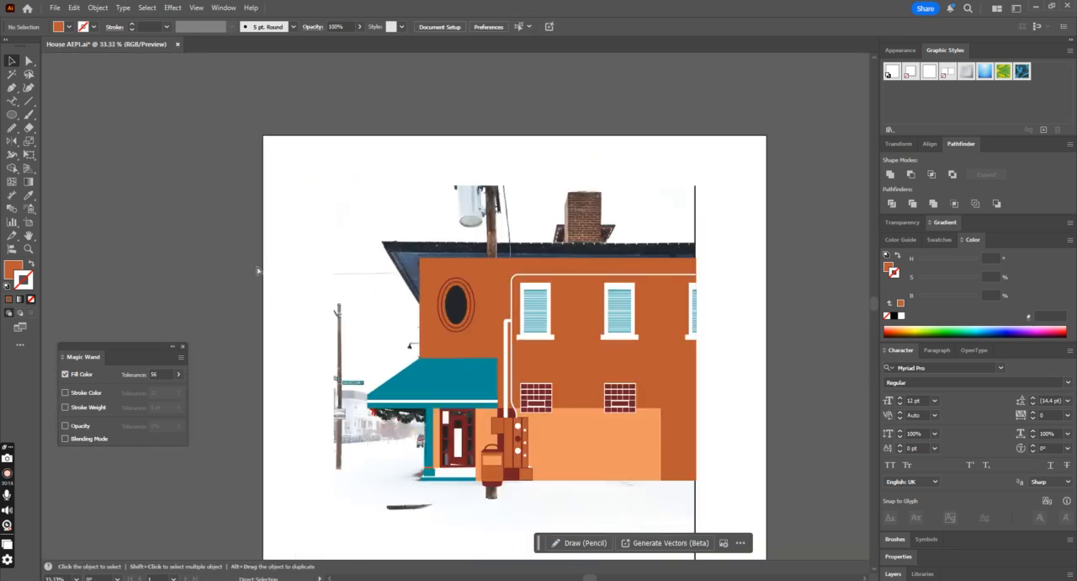
pyautogui.hotkey('ctrl', '+')
pyautogui.hotkey('ctrl', '+')
pyautogui.hotkey('ctrl', '+')
pyautogui.click(363, 348)
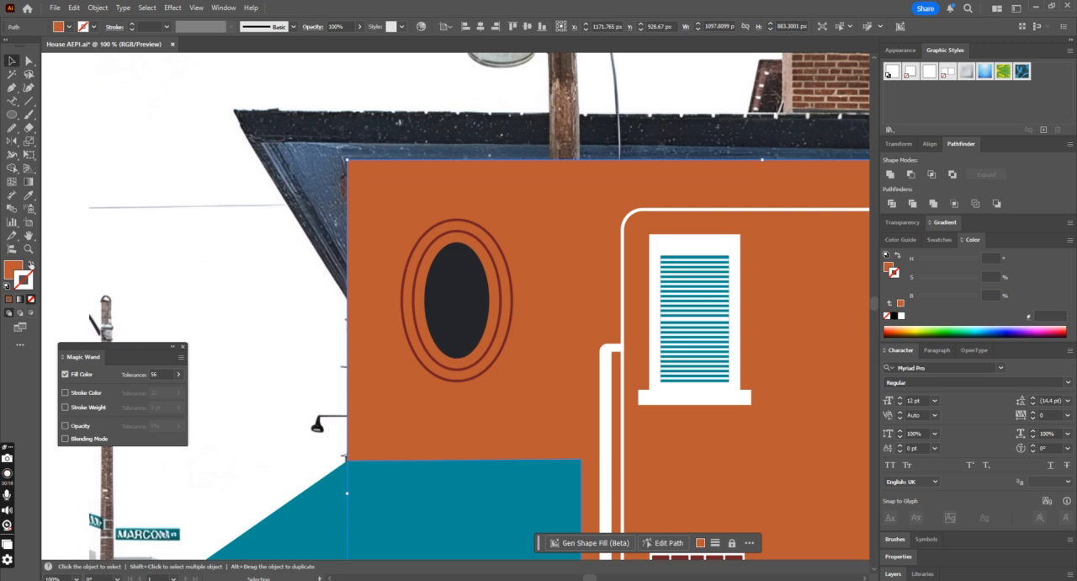
pyautogui.click(30, 264)
# Step: Lower the outermost ellipse's opacity to 43% so the brick ring in the photo shows through
pyautogui.moveTo(406, 313); pyautogui.dragTo(514, 330)
pyautogui.press('a')
pyautogui.hotkey('ctrl', 'z')
pyautogui.press('v')
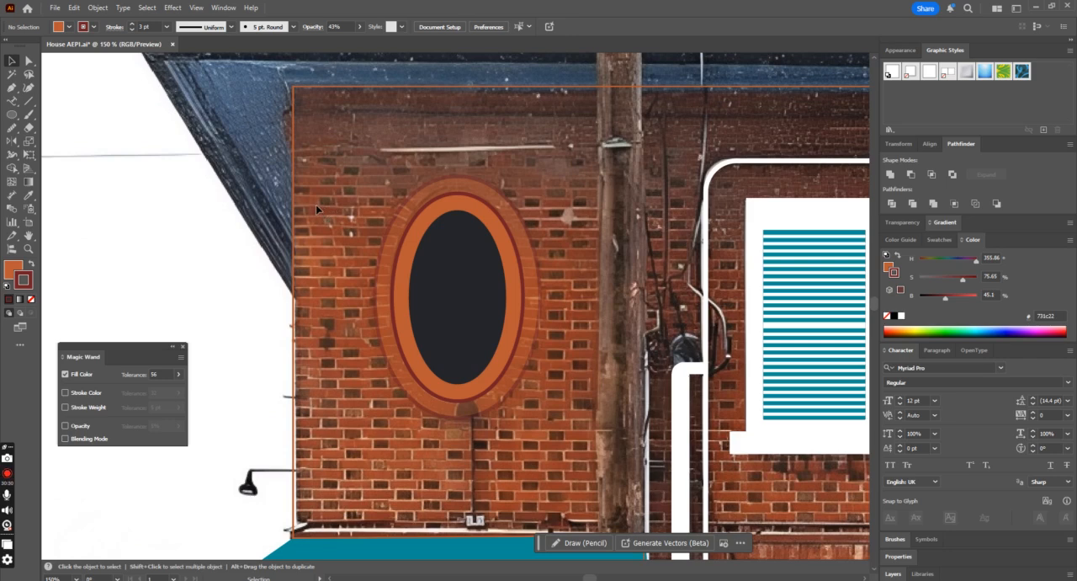
# Step: Draw a dark red 3 pt line across the oval's left rim and copy it down the rim as a fan following the bricks
pyautogui.click(28, 101)
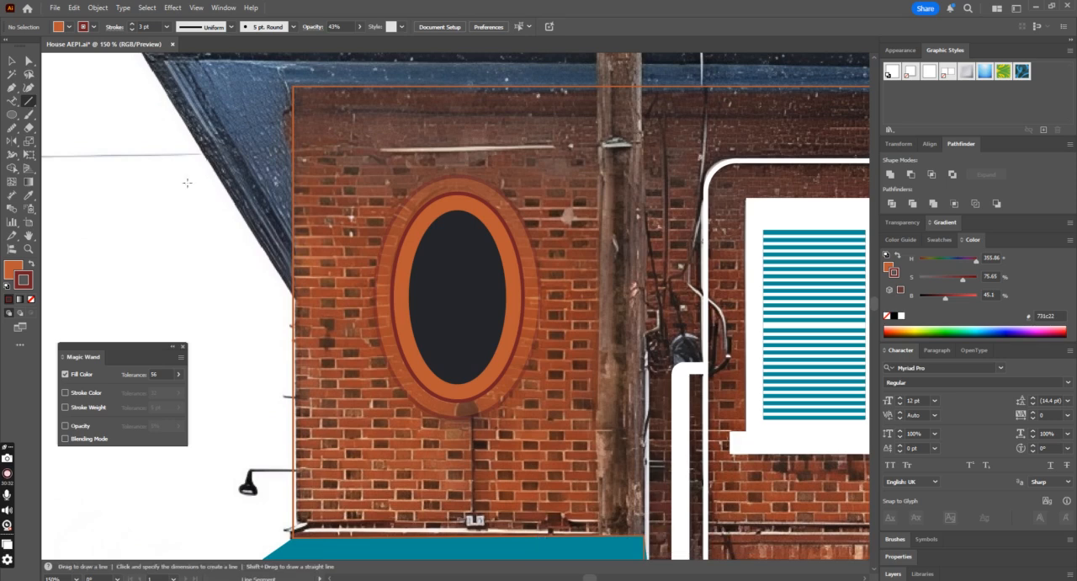
pyautogui.moveTo(298, 285); pyautogui.dragTo(456, 330)
pyautogui.click(12, 61)
pyautogui.hotkey('ctrl', 'z')
pyautogui.click(402, 334)
pyautogui.click(398, 332)
pyautogui.moveTo(391, 346); pyautogui.dragTo(395, 362)
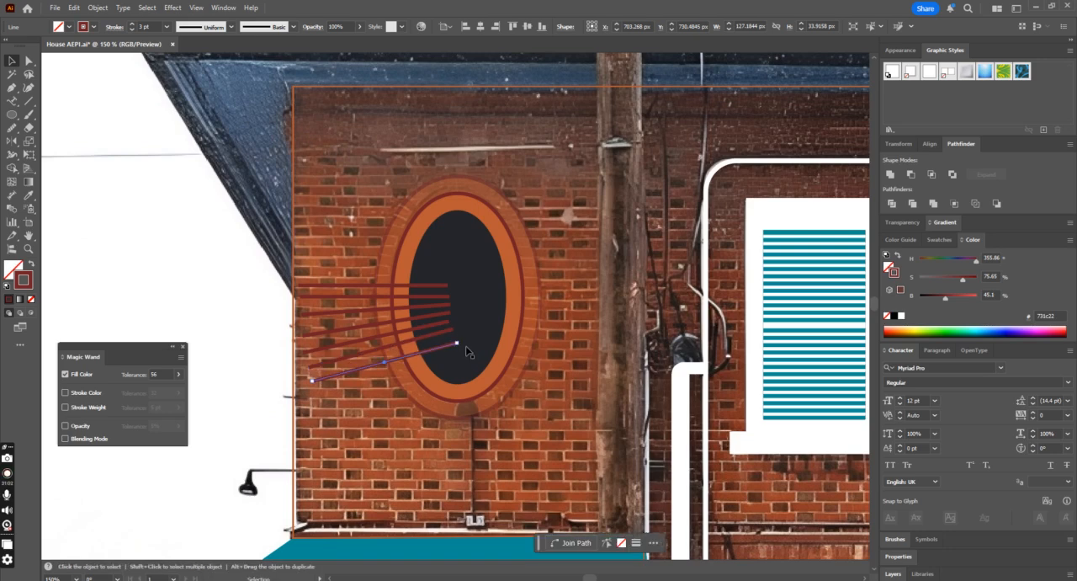
# Step: Rotate and duplicate the radiating line further around the oval's lower-left rim, matching the angle of the bricks in the photo
pyautogui.moveTo(459, 346)
pyautogui.mouseDown()
pyautogui.moveTo(471, 350)
pyautogui.moveTo(474, 339)
pyautogui.moveTo(461, 335)
pyautogui.mouseUp()
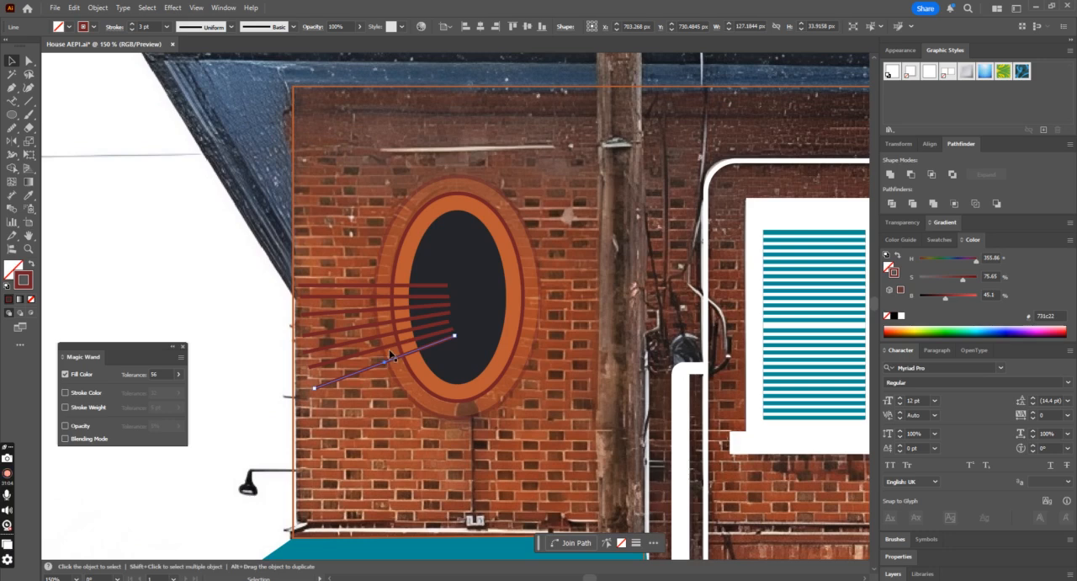
pyautogui.moveTo(395, 364); pyautogui.dragTo(402, 374)
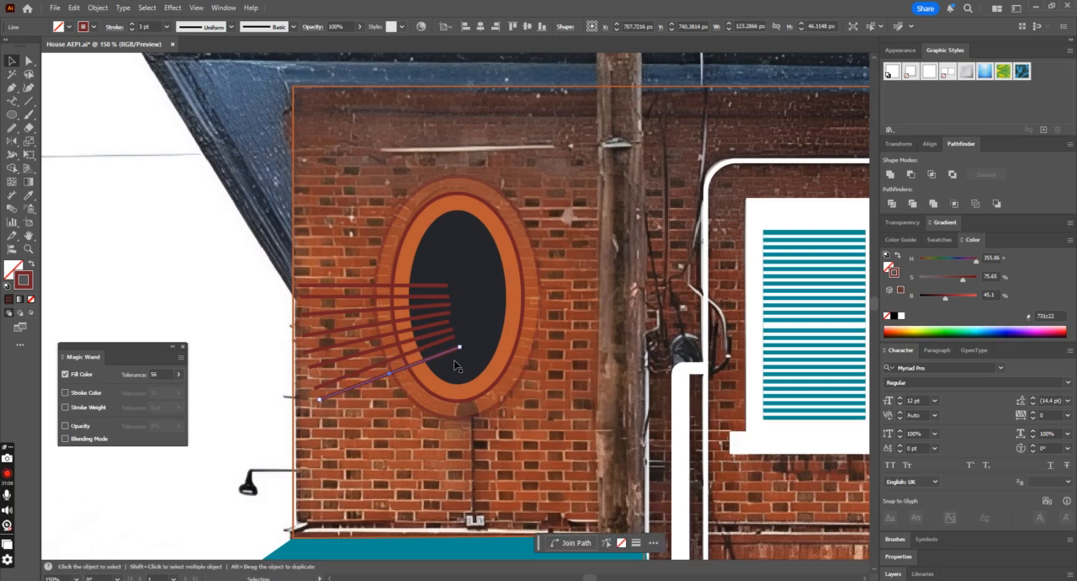
pyautogui.moveTo(462, 346)
pyautogui.mouseDown()
pyautogui.moveTo(419, 376)
pyautogui.moveTo(462, 351)
pyautogui.mouseUp()
pyautogui.hotkey('ctrl', 'z')
pyautogui.moveTo(406, 377); pyautogui.dragTo(418, 390)
pyautogui.moveTo(477, 366); pyautogui.dragTo(472, 358)
pyautogui.moveTo(417, 389); pyautogui.dragTo(424, 399)
pyautogui.moveTo(480, 359); pyautogui.dragTo(472, 357)
# Step: Continue the fan with steeper line copies along the oval's bottom rim, ending with a vertical line at its bottom center
pyautogui.moveTo(425, 400)
pyautogui.mouseDown()
pyautogui.moveTo(418, 413)
pyautogui.moveTo(427, 416)
pyautogui.mouseUp()
pyautogui.hotkey('ctrl', 'z')
pyautogui.click(420, 412)
pyautogui.moveTo(486, 368)
pyautogui.mouseDown()
pyautogui.moveTo(493, 353)
pyautogui.moveTo(475, 351)
pyautogui.mouseUp()
pyautogui.moveTo(425, 421); pyautogui.dragTo(447, 431)
pyautogui.moveTo(498, 366); pyautogui.dragTo(450, 344)
pyautogui.moveTo(448, 425); pyautogui.dragTo(457, 427)
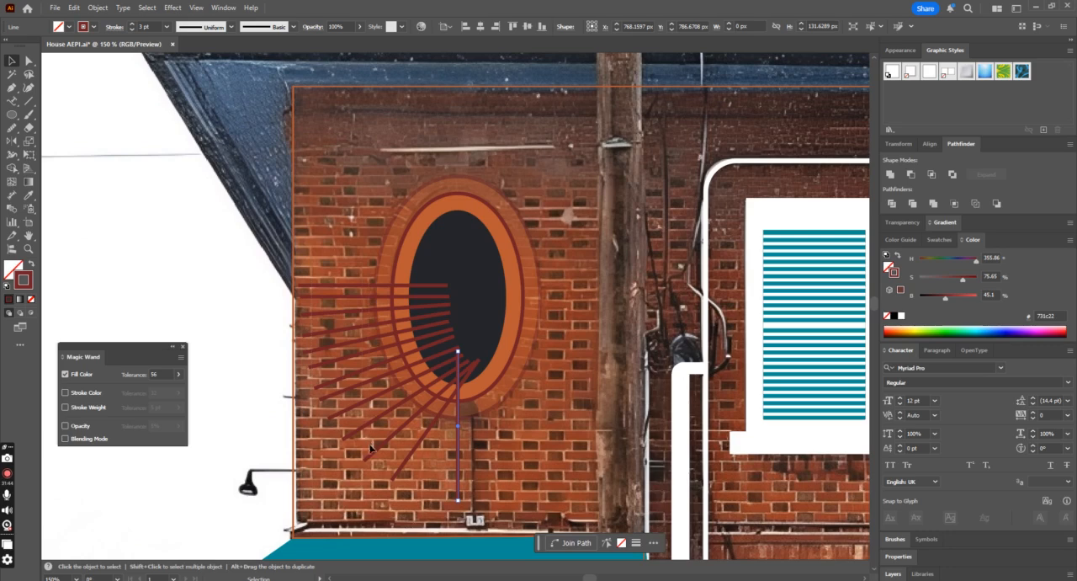
pyautogui.moveTo(358, 462); pyautogui.dragTo(358, 462)
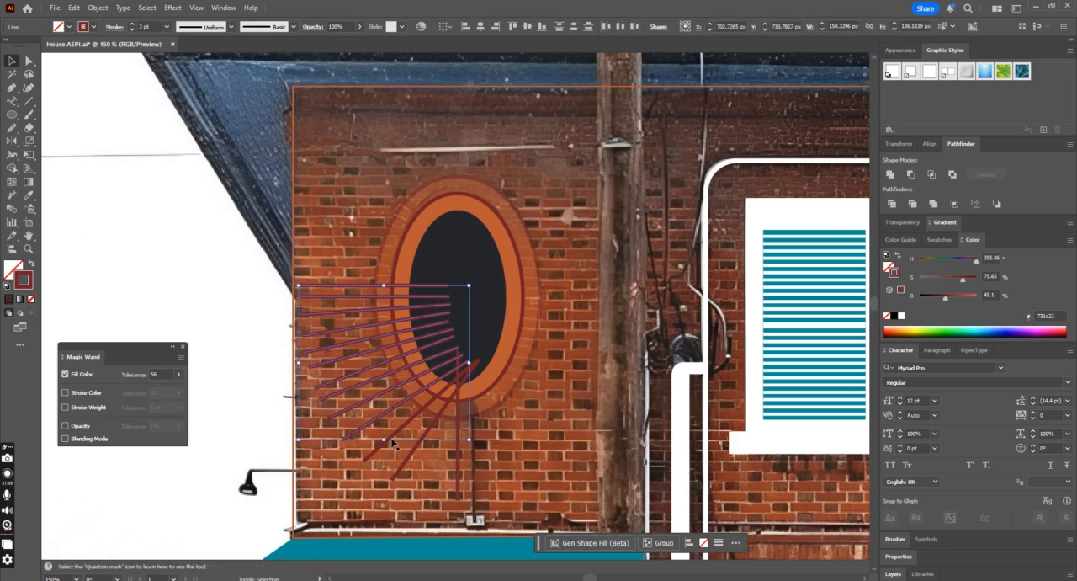
pyautogui.keyDown('shift'); pyautogui.click(397, 434); pyautogui.keyUp('shift')
pyautogui.keyDown('shift'); pyautogui.click(416, 448); pyautogui.keyUp('shift')
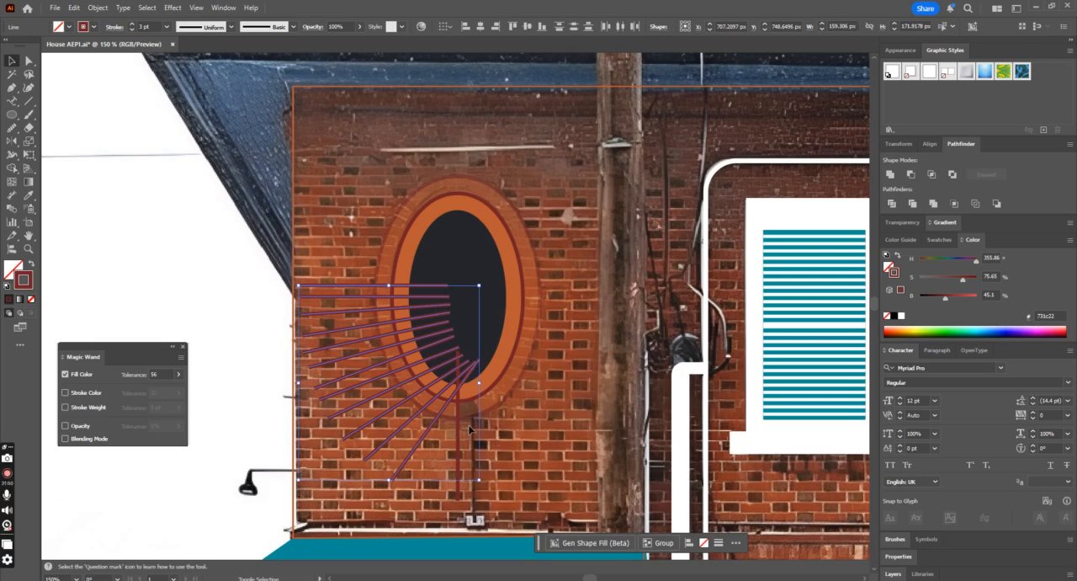
pyautogui.click(471, 423)
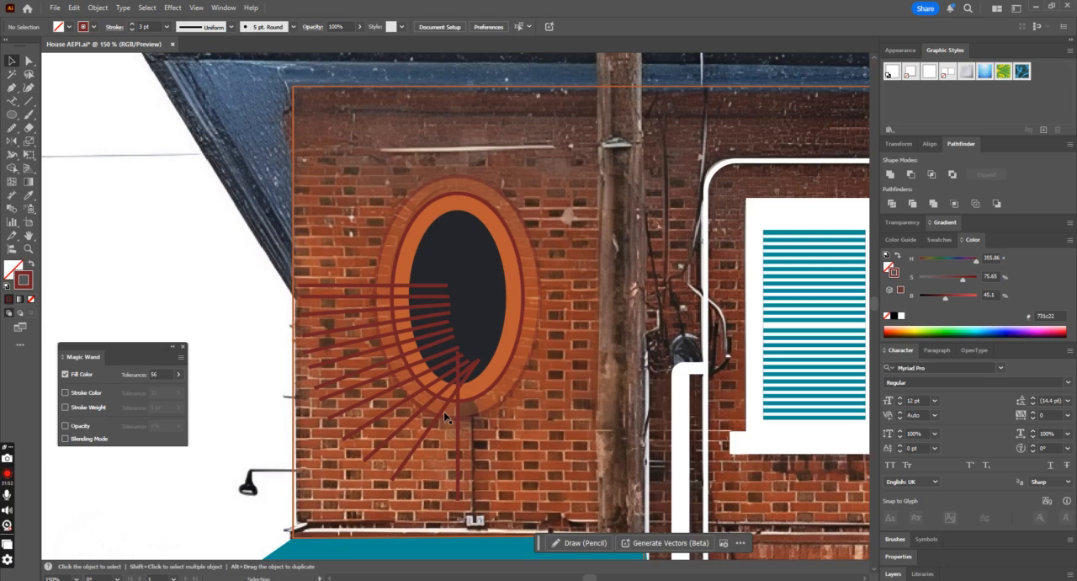
# Step: Delete the steepest diagonal line beside the vertical one and rotate the neighboring diagonal line to a steeper angle
pyautogui.press('+')
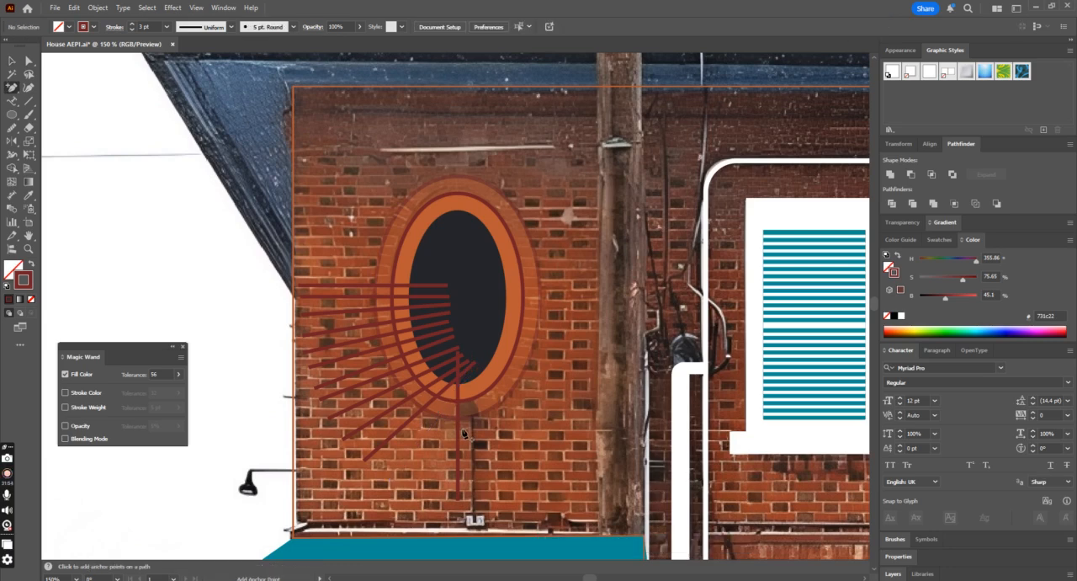
pyautogui.click(12, 61)
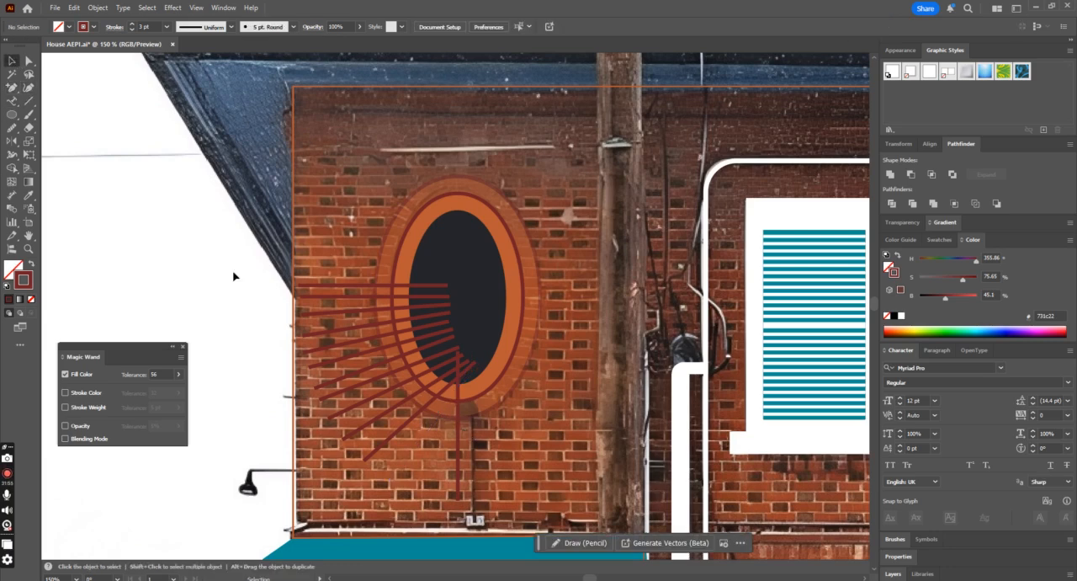
pyautogui.click(388, 438)
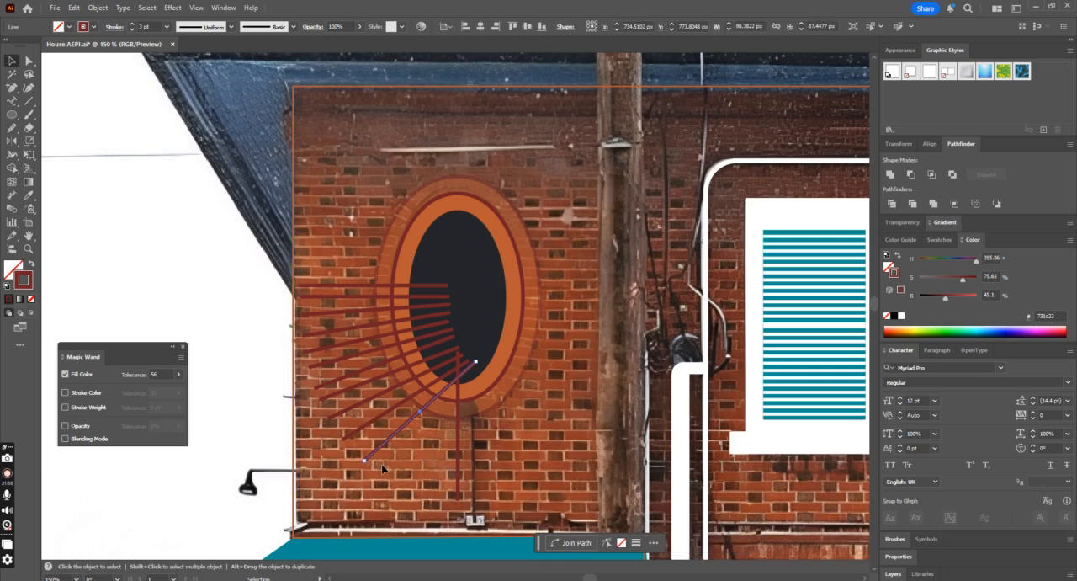
pyautogui.moveTo(364, 464); pyautogui.dragTo(390, 450)
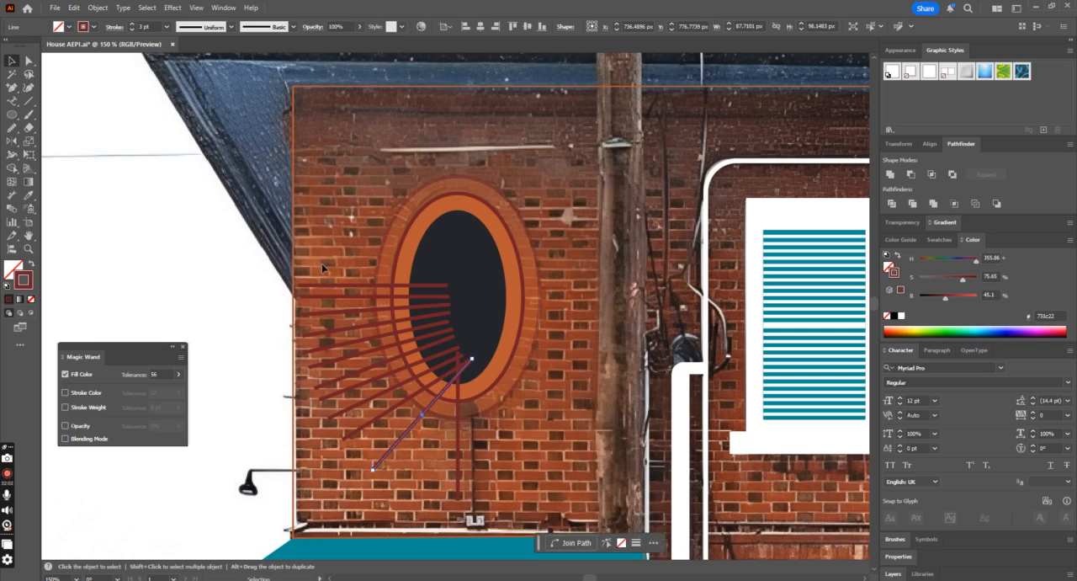
# Step: Group all the radiating lines and reflect a copy across the vertical axis at the oval's center to form the right-hand fan
pyautogui.click(361, 442)
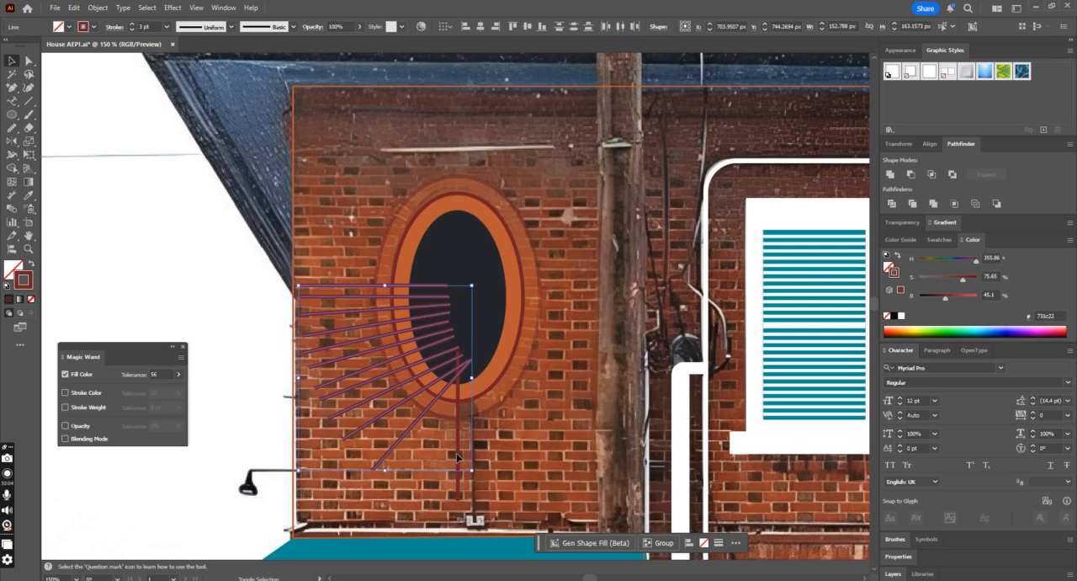
pyautogui.keyDown('shift'); pyautogui.click(456, 455); pyautogui.keyUp('shift')
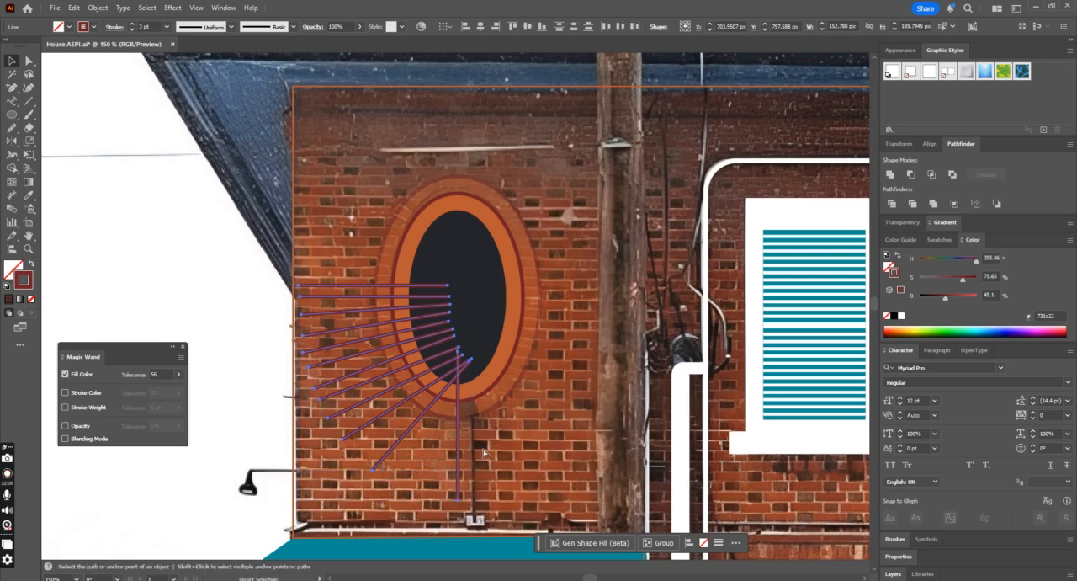
pyautogui.hotkey('ctrl', 'g')
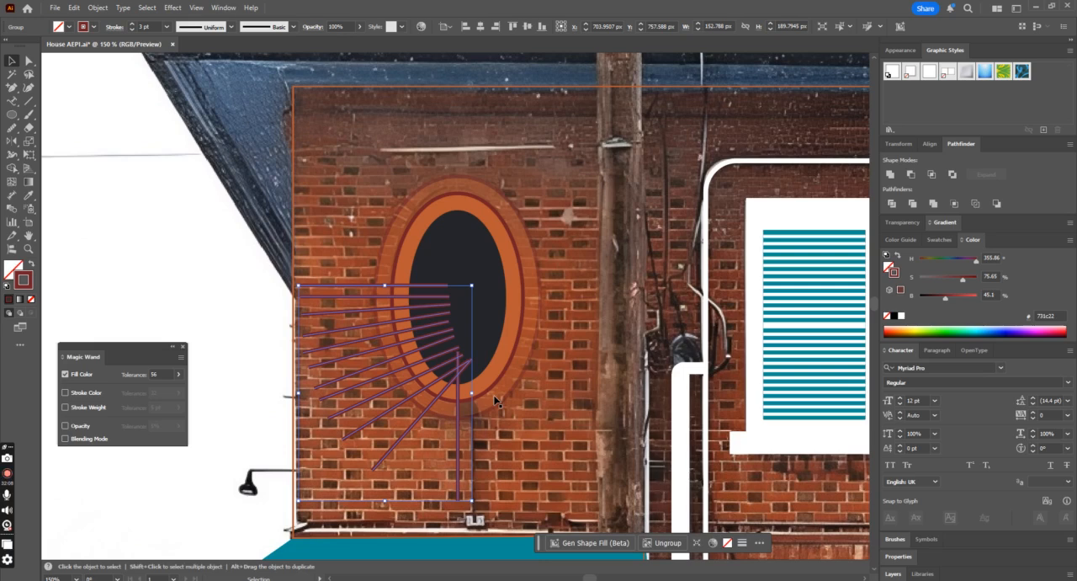
pyautogui.click(10, 141)
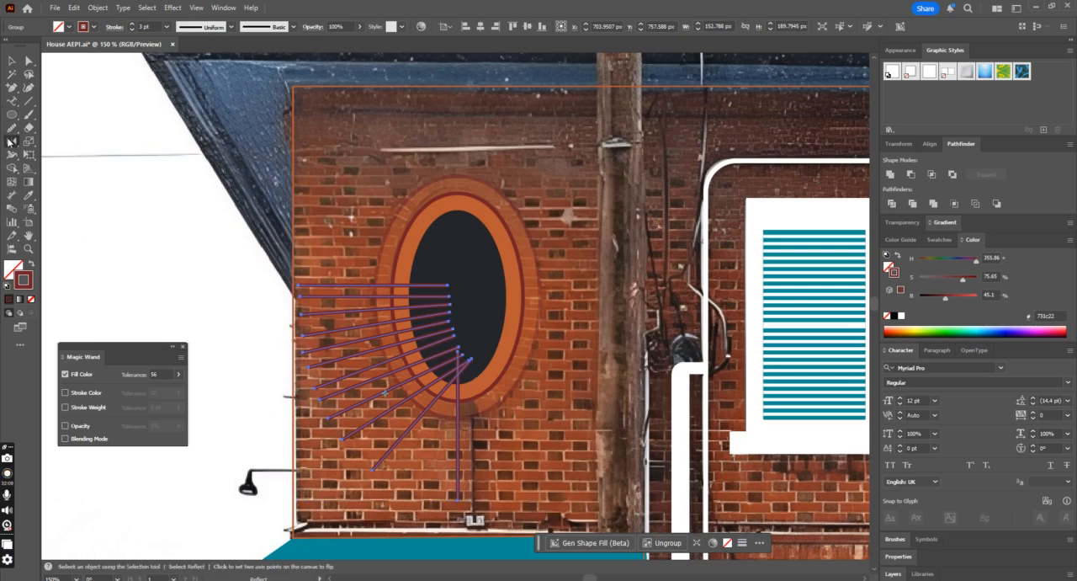
pyautogui.keyDown('alt'); pyautogui.click(470, 355); pyautogui.keyUp('alt')
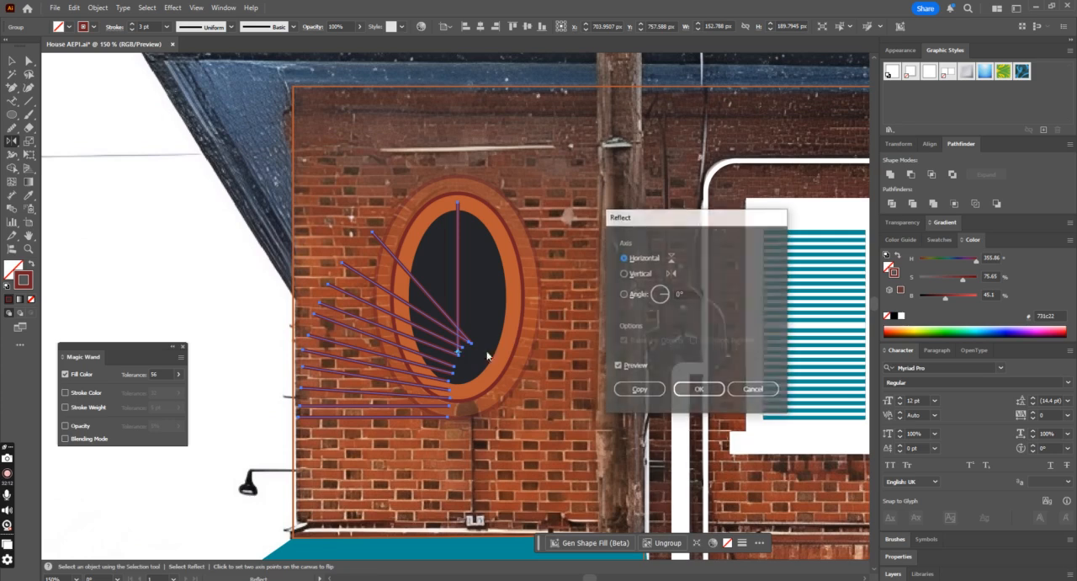
pyautogui.click(622, 273)
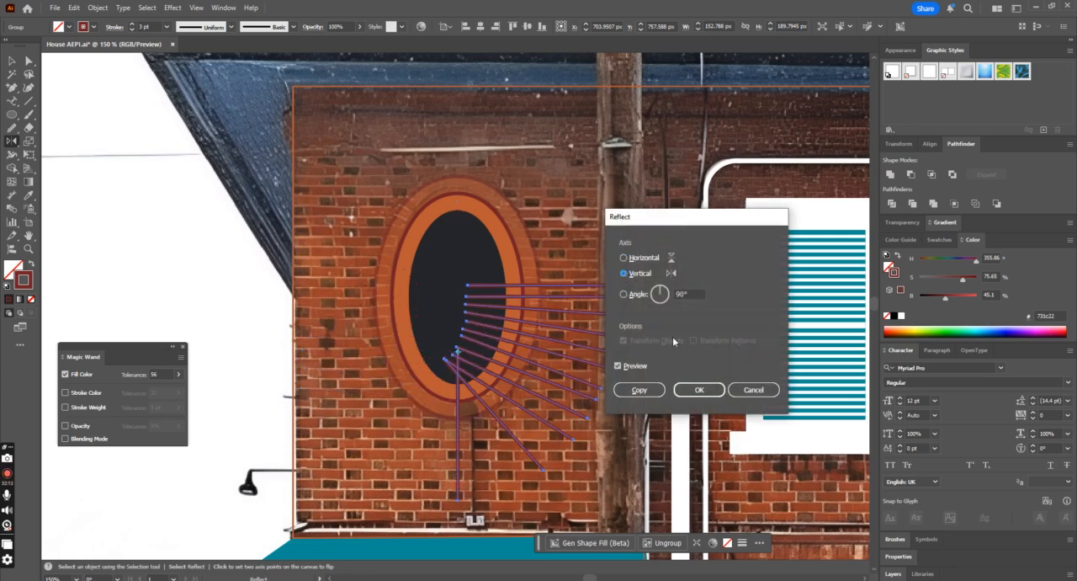
pyautogui.click(638, 389)
pyautogui.click(12, 61)
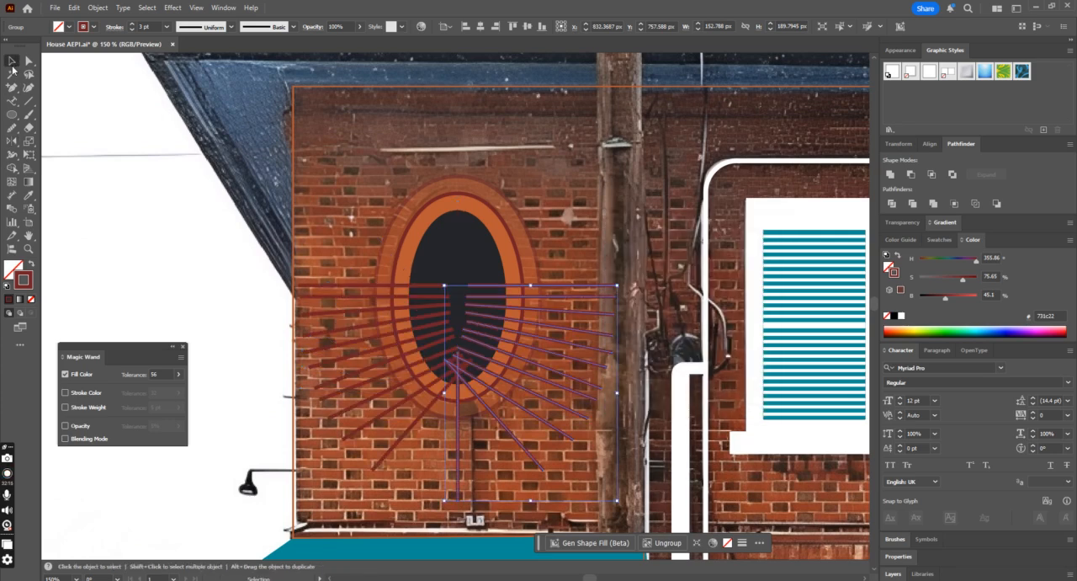
# Step: Reflect a copy of both line fans across the horizontal axis at the oval's mid-height so rays surround the whole oval
pyautogui.click(381, 361)
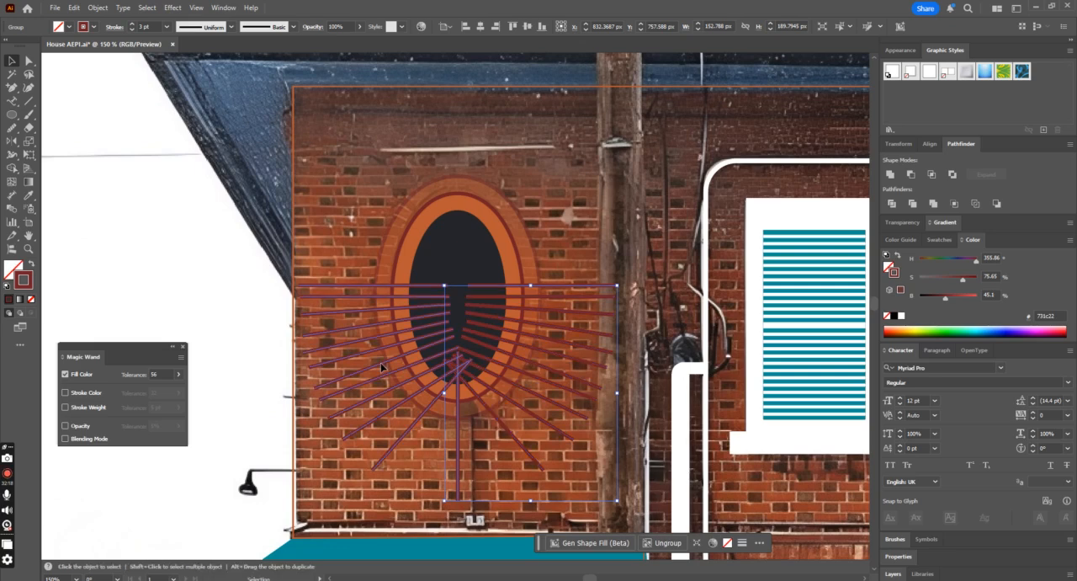
pyautogui.keyDown('shift'); pyautogui.click(485, 414); pyautogui.keyUp('shift')
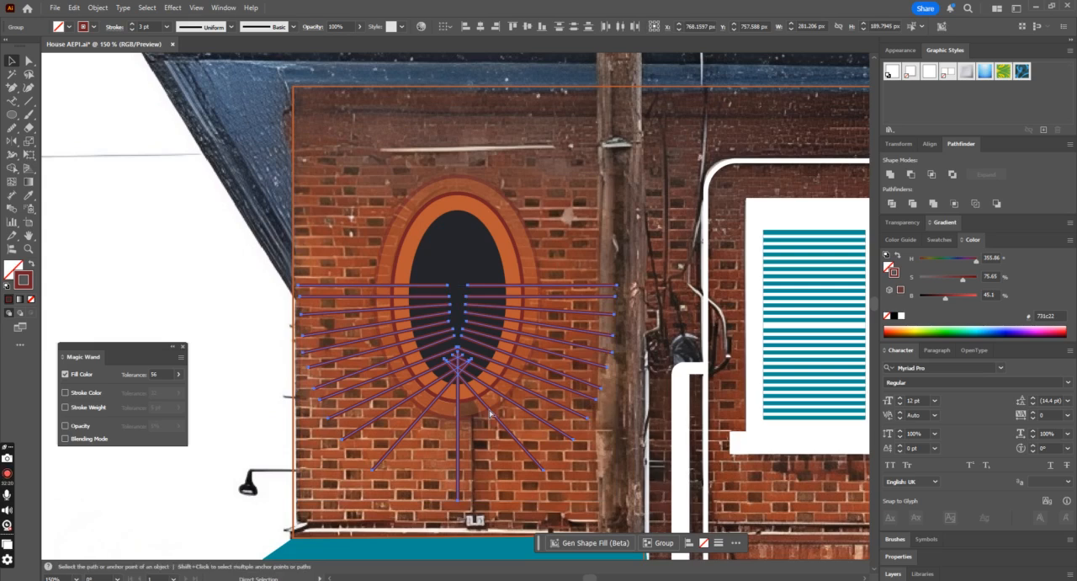
pyautogui.press('o')
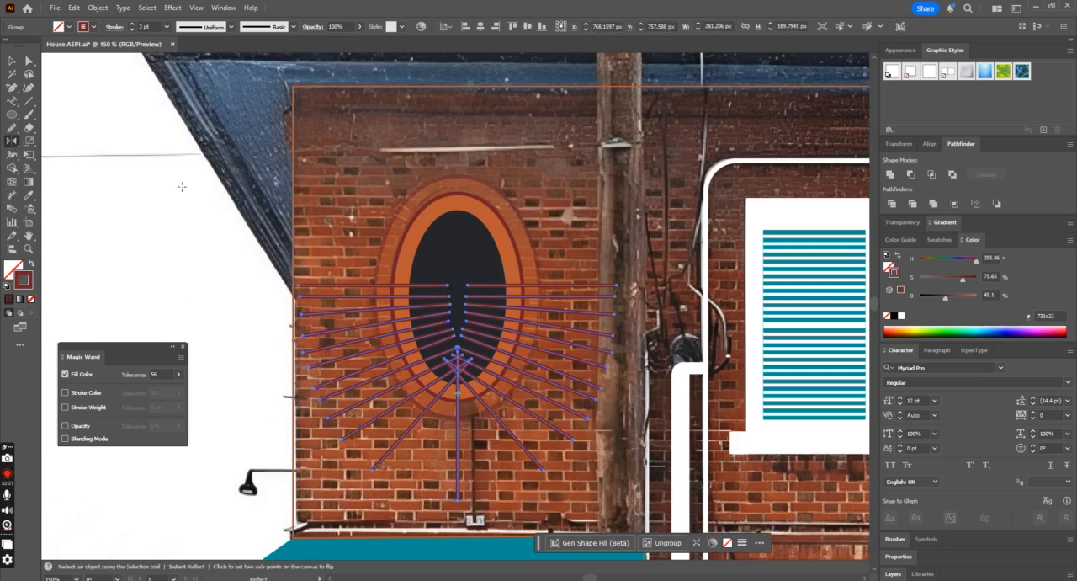
pyautogui.keyDown('alt'); pyautogui.click(466, 286); pyautogui.keyUp('alt')
pyautogui.click(625, 257)
pyautogui.click(643, 388)
pyautogui.press('v')
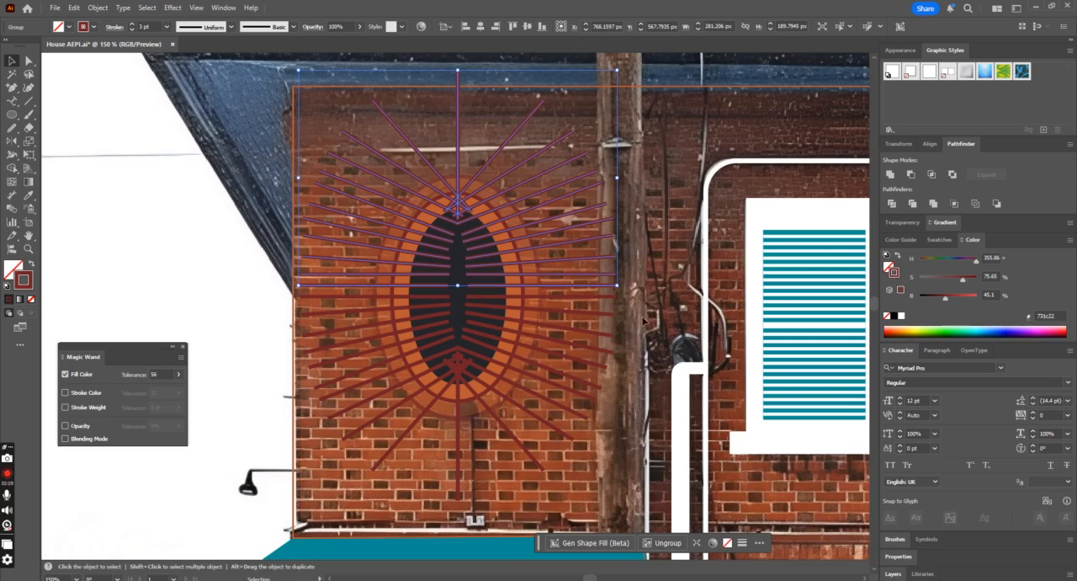
# Step: Expand the fill and stroke of the upper and lower ray groups into filled shapes
pyautogui.keyDown('shift'); pyautogui.click(600, 331); pyautogui.keyUp('shift')
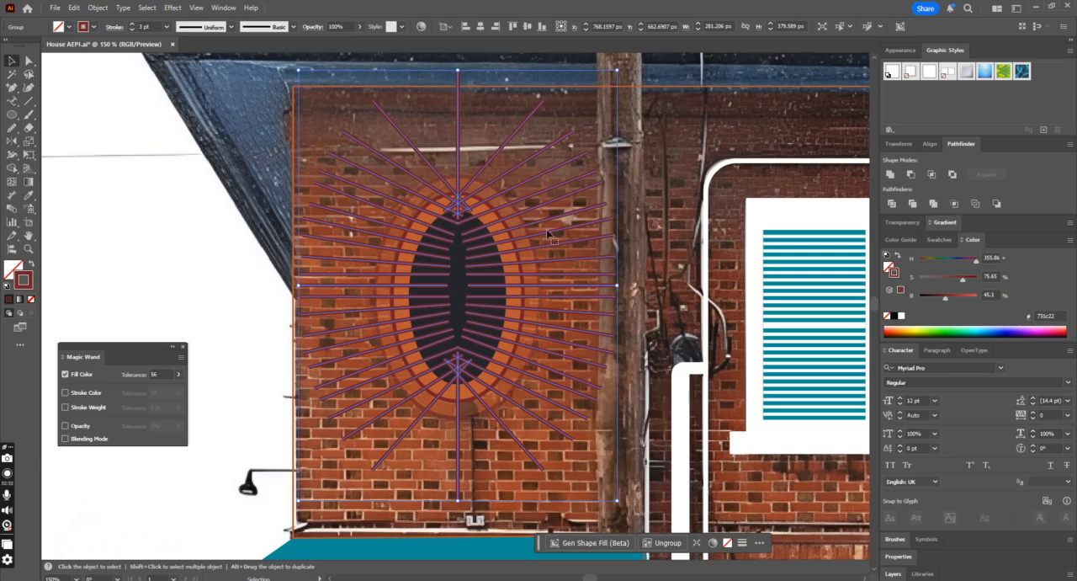
pyautogui.click(98, 8)
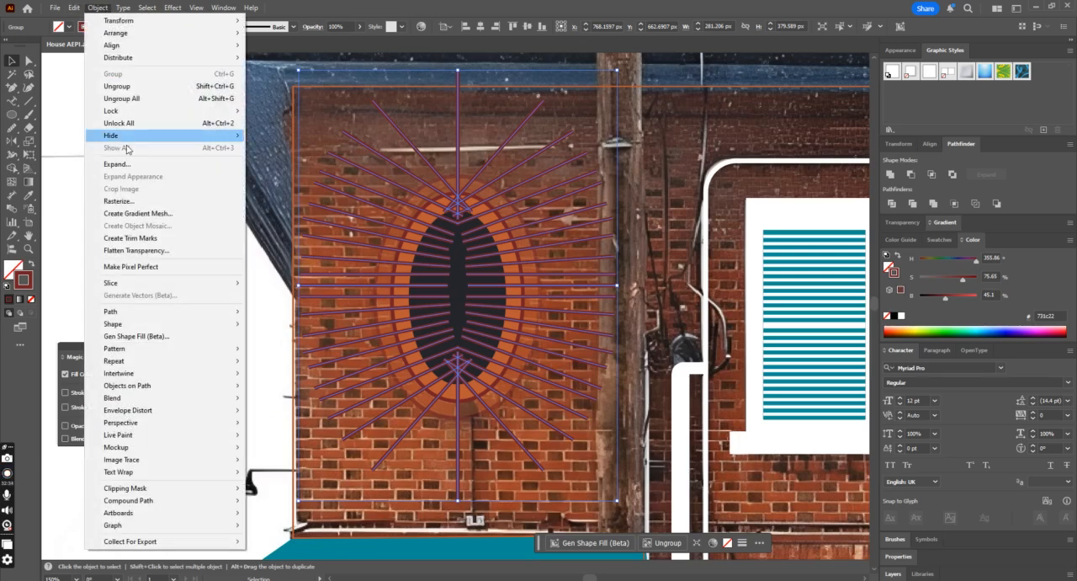
pyautogui.click(118, 164)
pyautogui.click(510, 360)
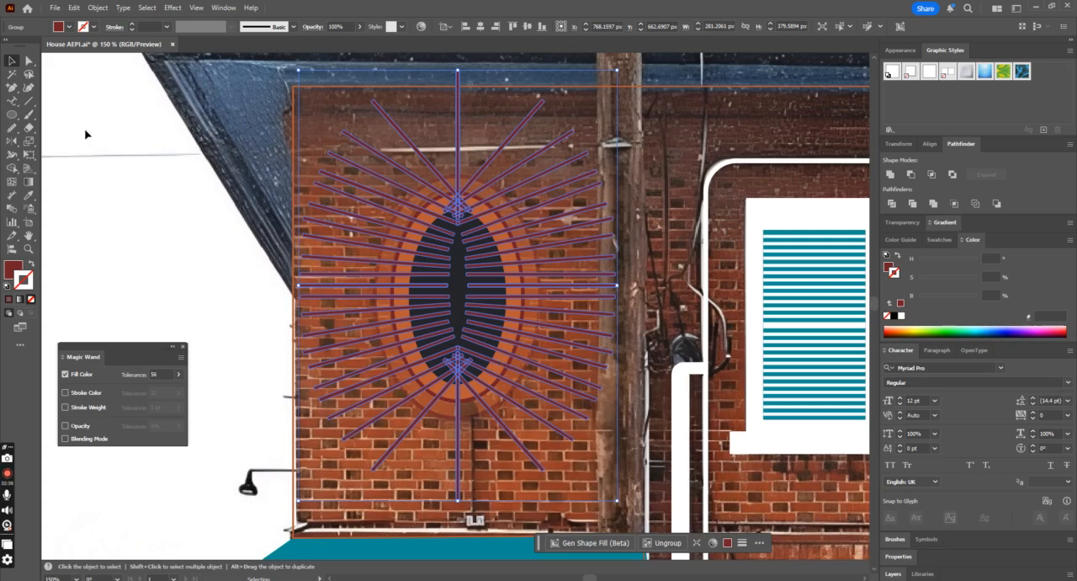
pyautogui.press('a')
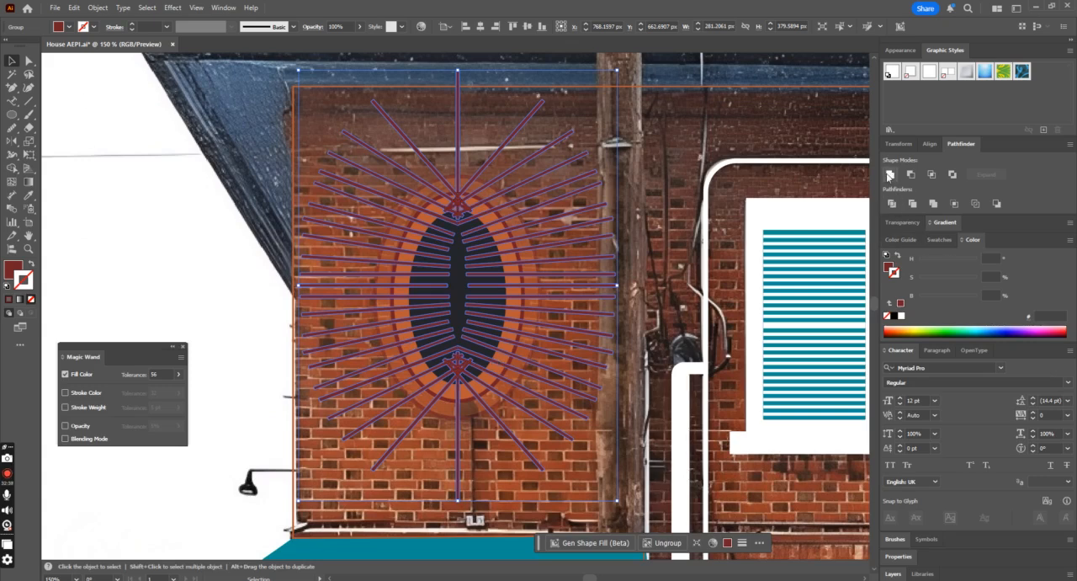
pyautogui.press('v')
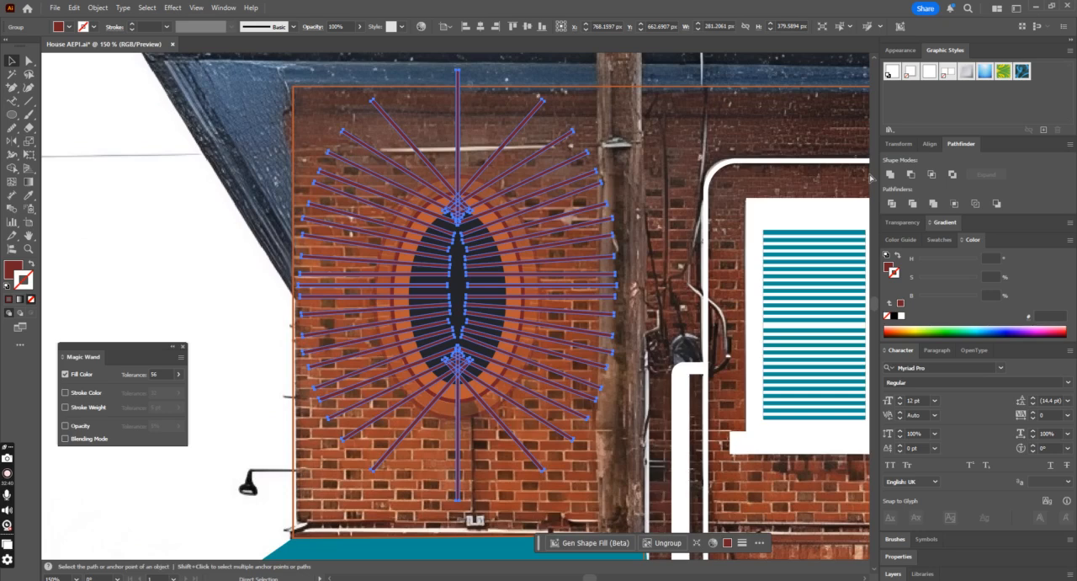
# Step: Center the ray shapes on the oval and scale them down to about 257 by 347 px
pyautogui.hotkey('ctrl', '=')
pyautogui.hotkey('ctrl', 'shift', 'a')
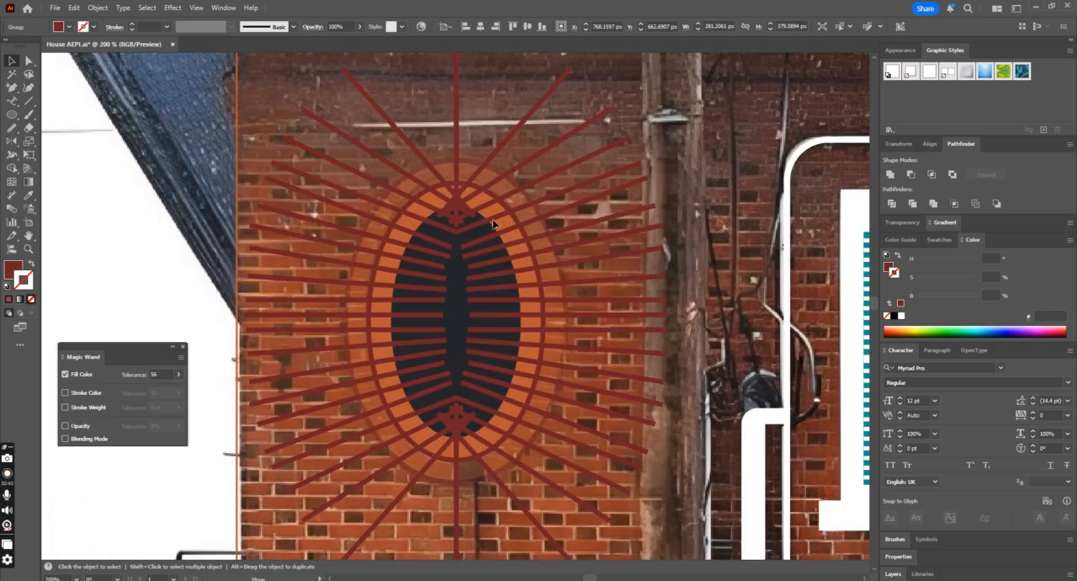
pyautogui.moveTo(493, 230); pyautogui.dragTo(495, 225)
pyautogui.hotkey('ctrl', '-')
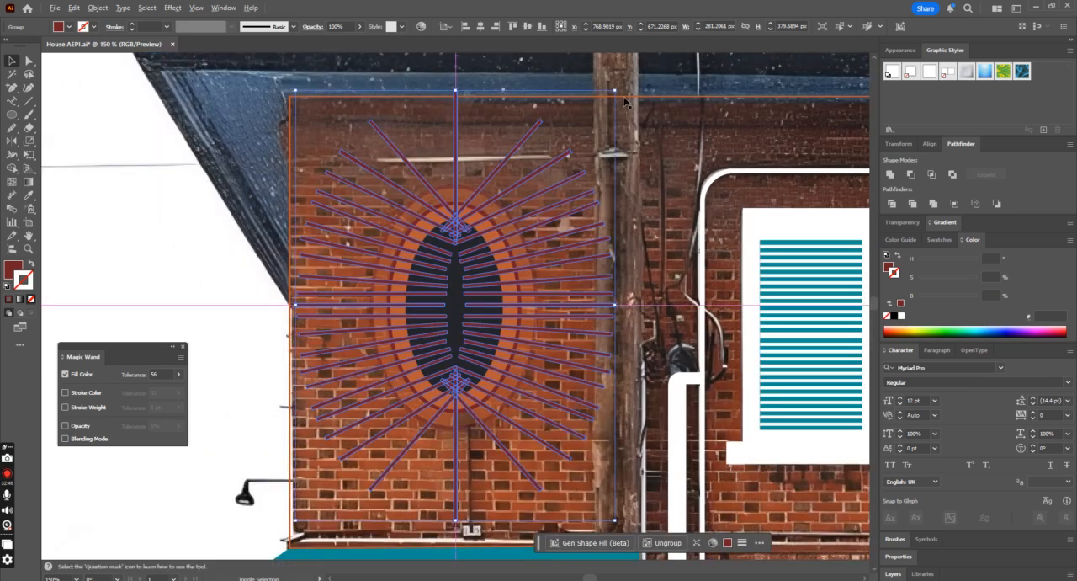
pyautogui.moveTo(603, 108); pyautogui.dragTo(600, 109)
# Step: Unite the overlapping ray shapes with the Pathfinder
pyautogui.click(546, 202)
pyautogui.click(550, 196)
pyautogui.click(889, 174)
pyautogui.click(526, 200)
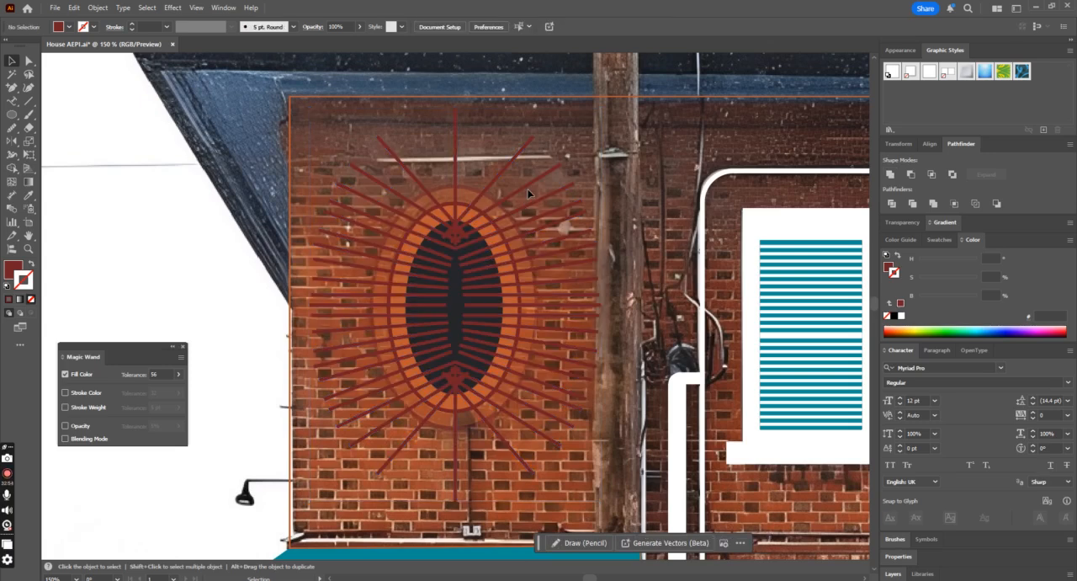
pyautogui.click(530, 191)
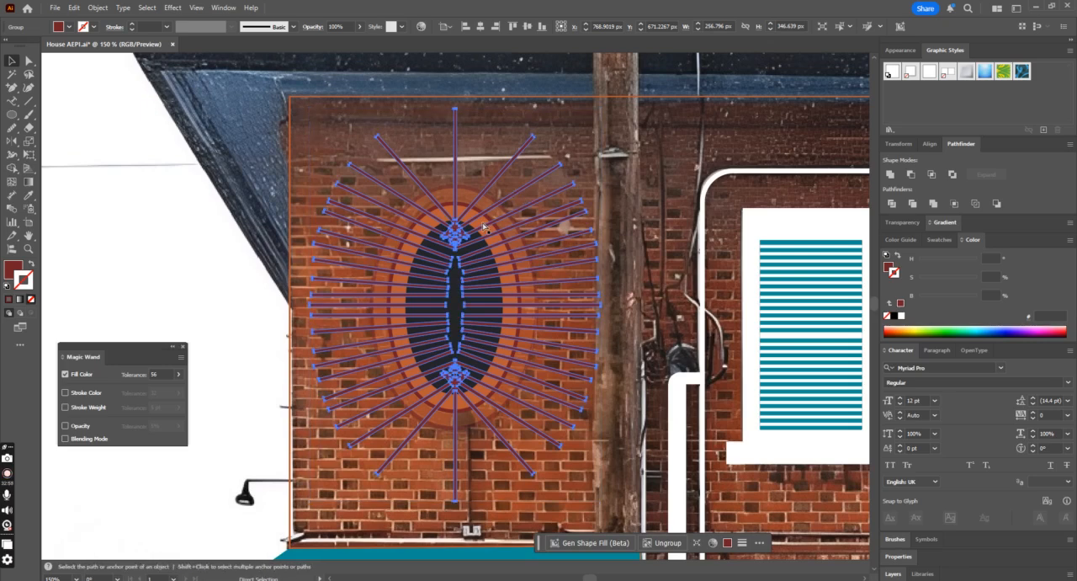
# Step: Set the outer orange oval's opacity to 100%
pyautogui.click(506, 221)
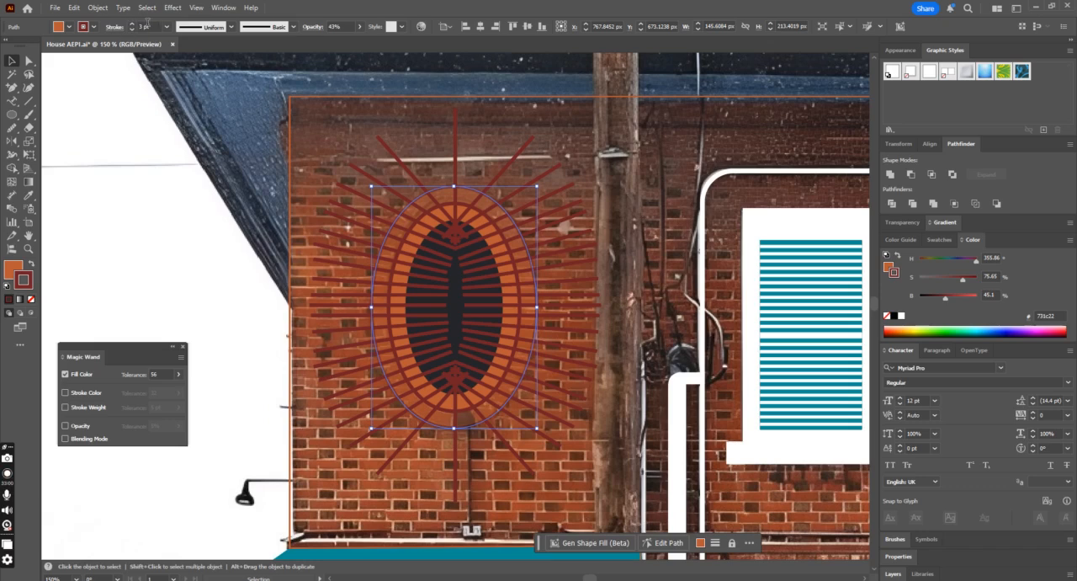
pyautogui.click(358, 26)
pyautogui.click(357, 41)
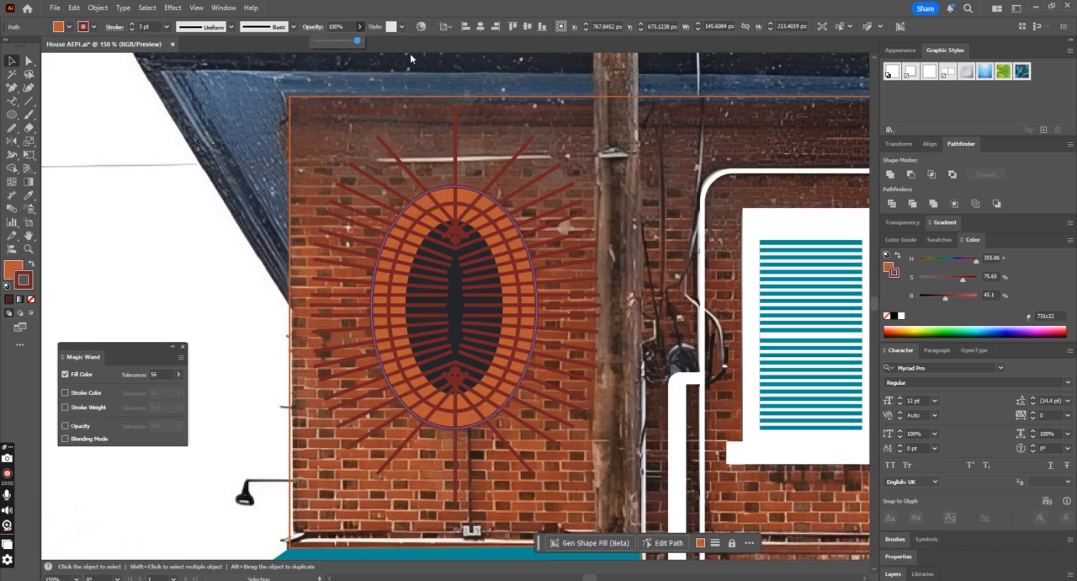
# Step: Expand the appearance of the outer and inner orange ovals, including their fills and strokes
pyautogui.click(469, 221)
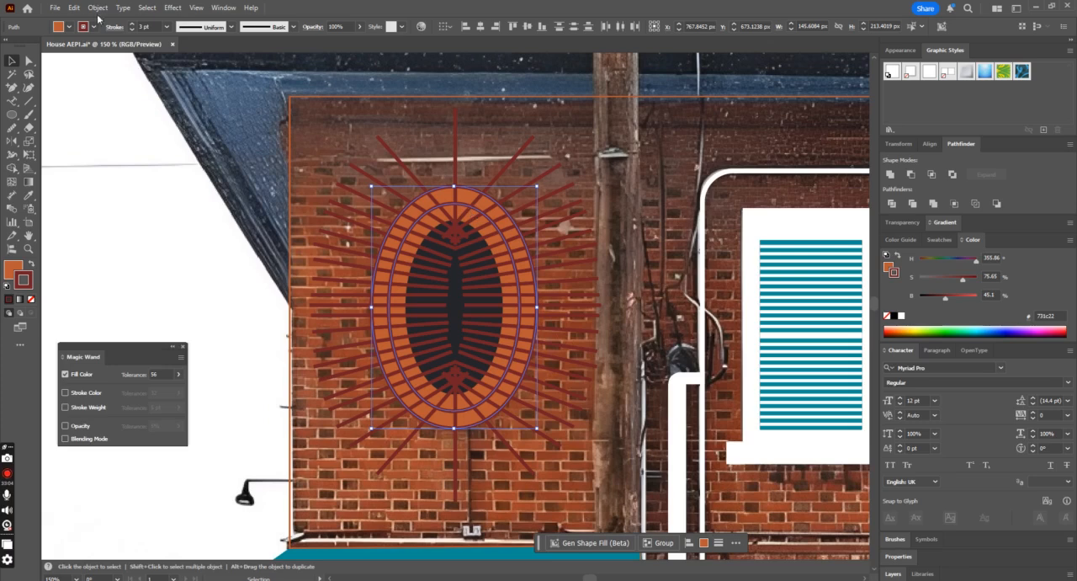
pyautogui.click(98, 8)
pyautogui.click(172, 179)
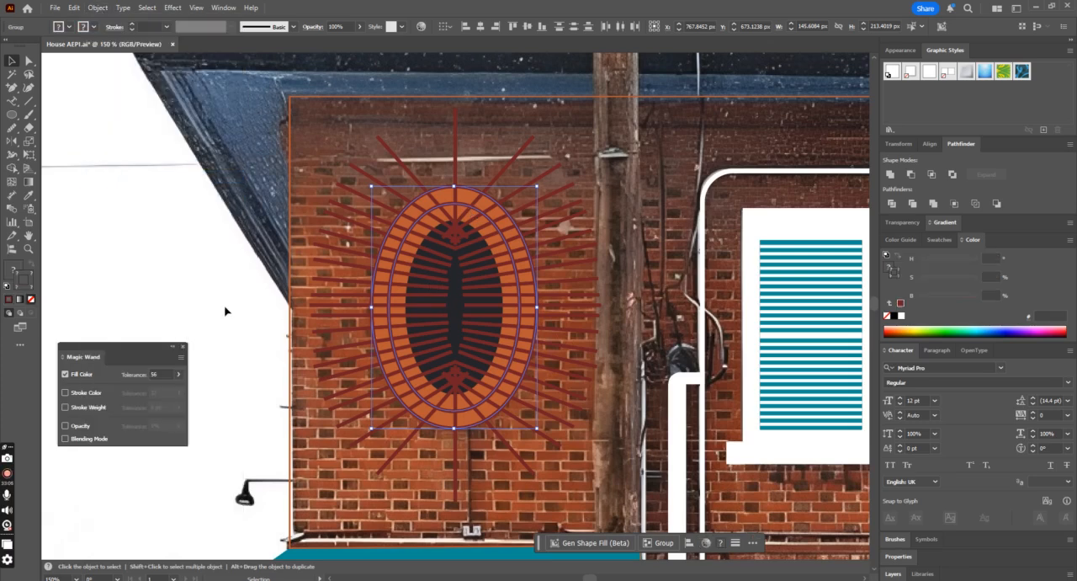
pyautogui.click(98, 8)
pyautogui.click(113, 164)
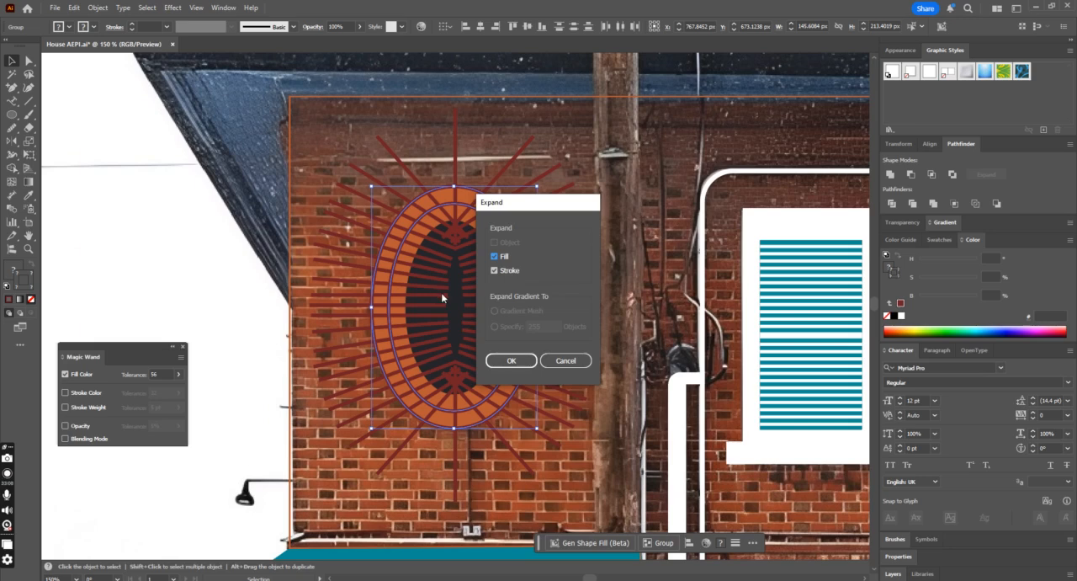
pyautogui.click(508, 360)
pyautogui.click(525, 222)
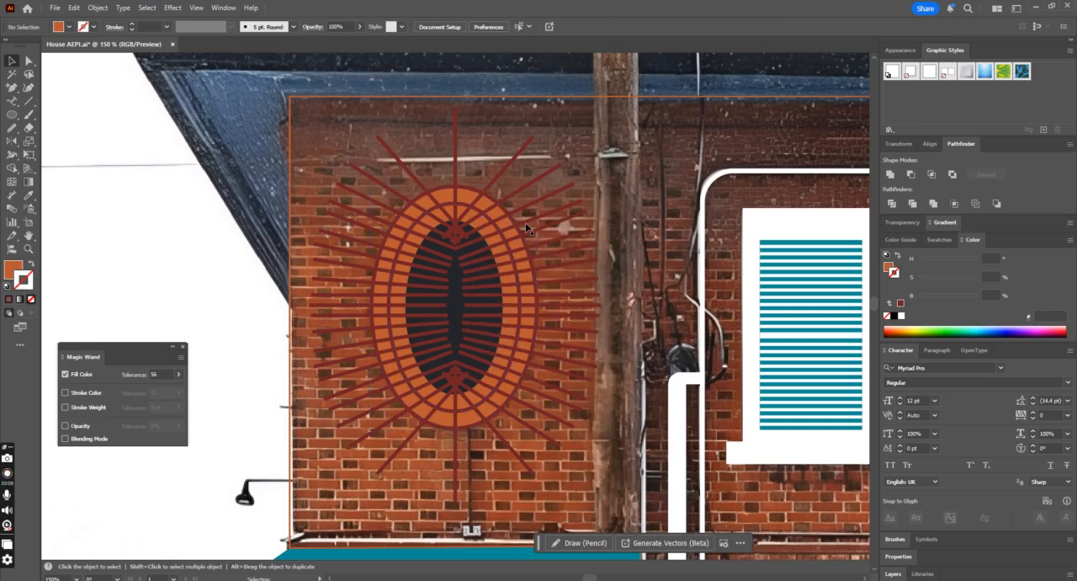
# Step: Ungroup the expanded inner and outer ovals so their fills and outlines are separate objects
pyautogui.click(460, 210)
pyautogui.rightClick(458, 207)
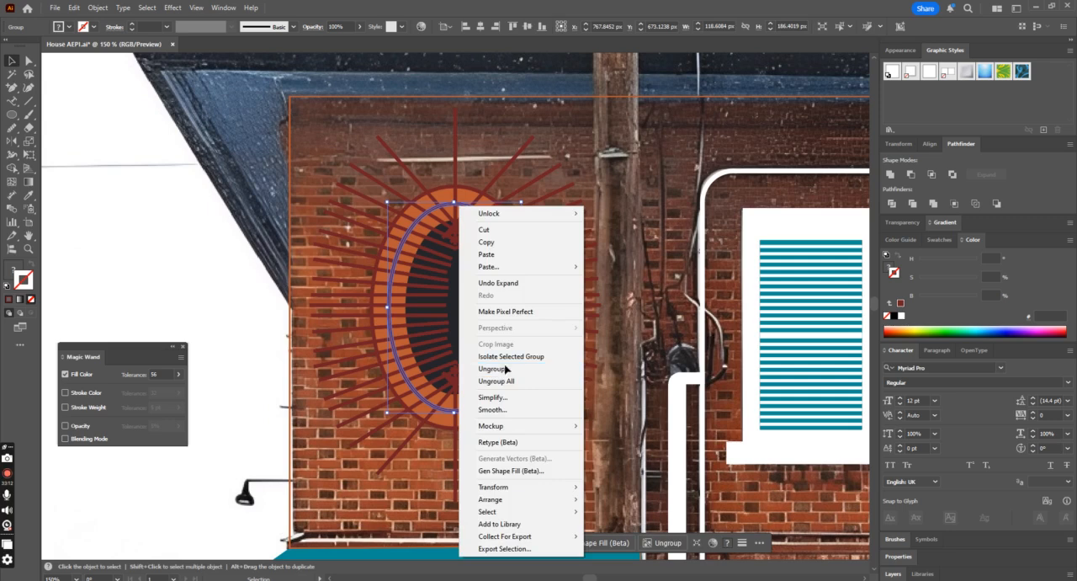
pyautogui.click(505, 369)
pyautogui.click(500, 211)
pyautogui.rightClick(500, 212)
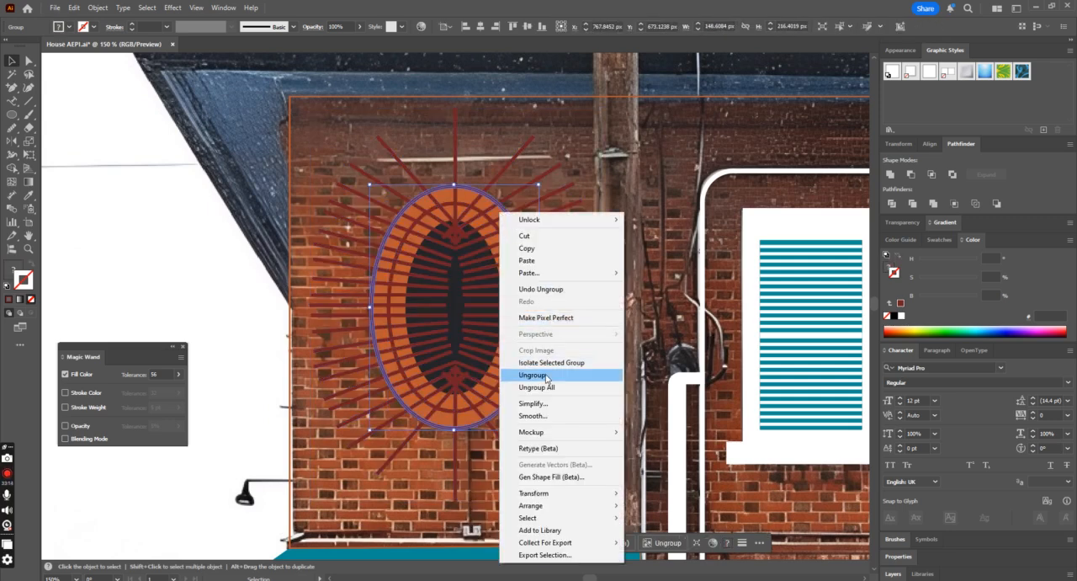
pyautogui.click(546, 376)
pyautogui.click(549, 233)
pyautogui.click(492, 214)
pyautogui.moveTo(492, 213); pyautogui.dragTo(548, 228)
pyautogui.hotkey('ctrl', 'z')
pyautogui.press('a')
pyautogui.click(500, 203)
pyautogui.moveTo(502, 212); pyautogui.dragTo(520, 209)
pyautogui.hotkey('ctrl', 'z')
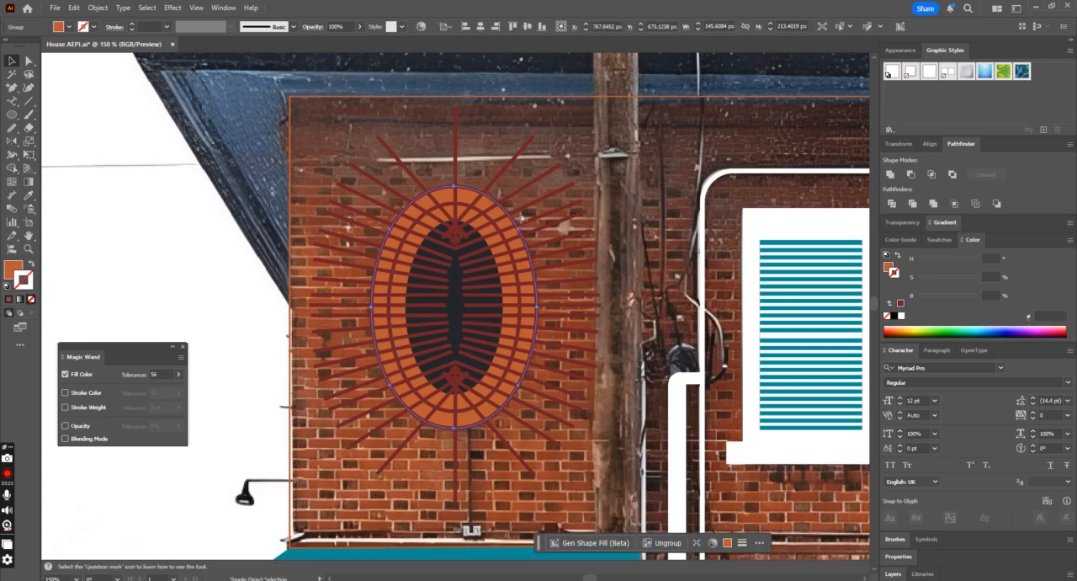
# Step: Place a copy of the outer orange oval in front of the rays and crop the rays to its shape
pyautogui.hotkey('ctrl', 'z')
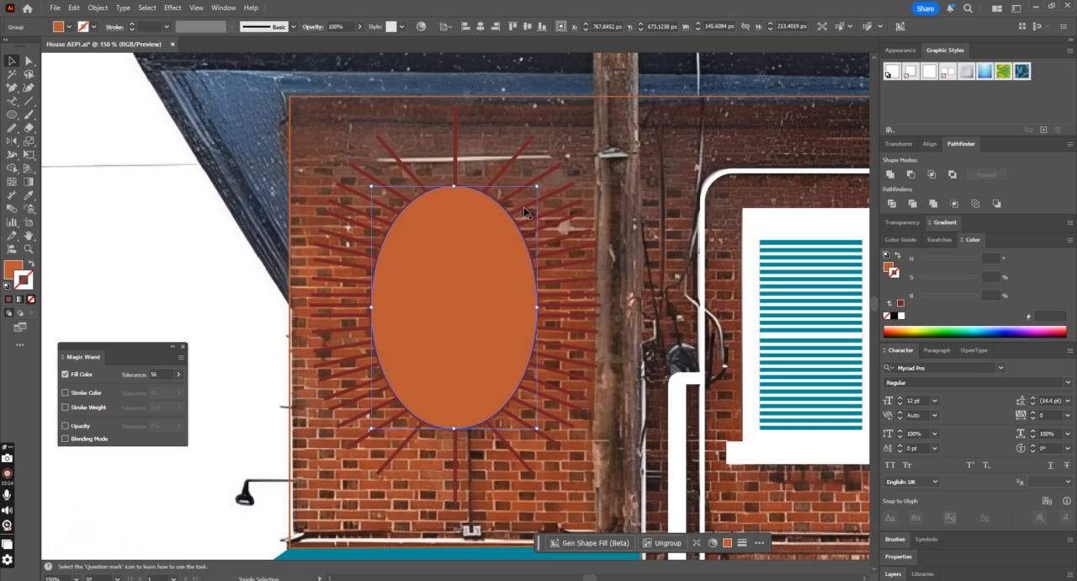
pyautogui.click(523, 212)
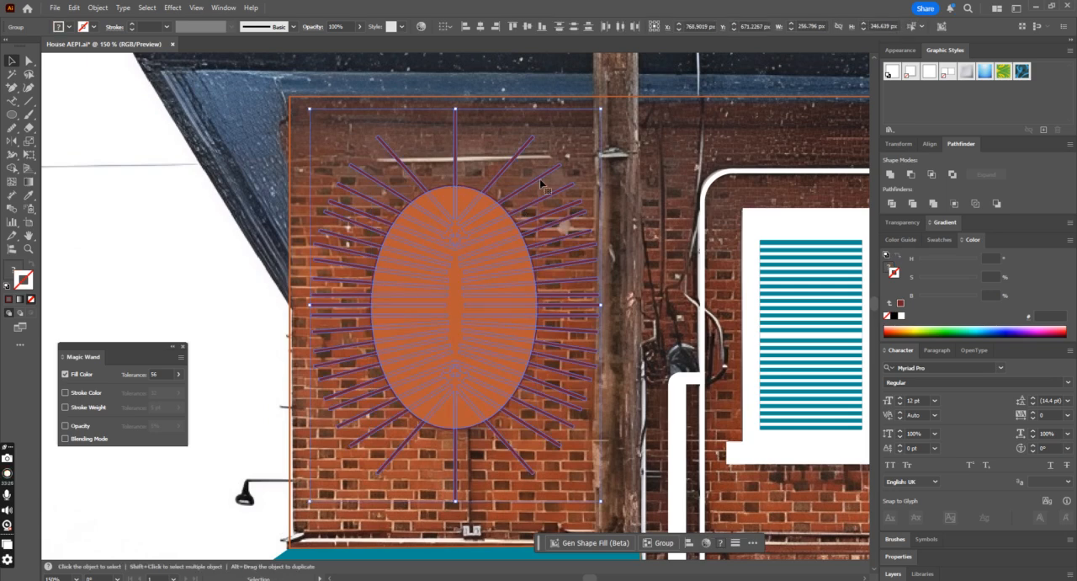
pyautogui.click(954, 203)
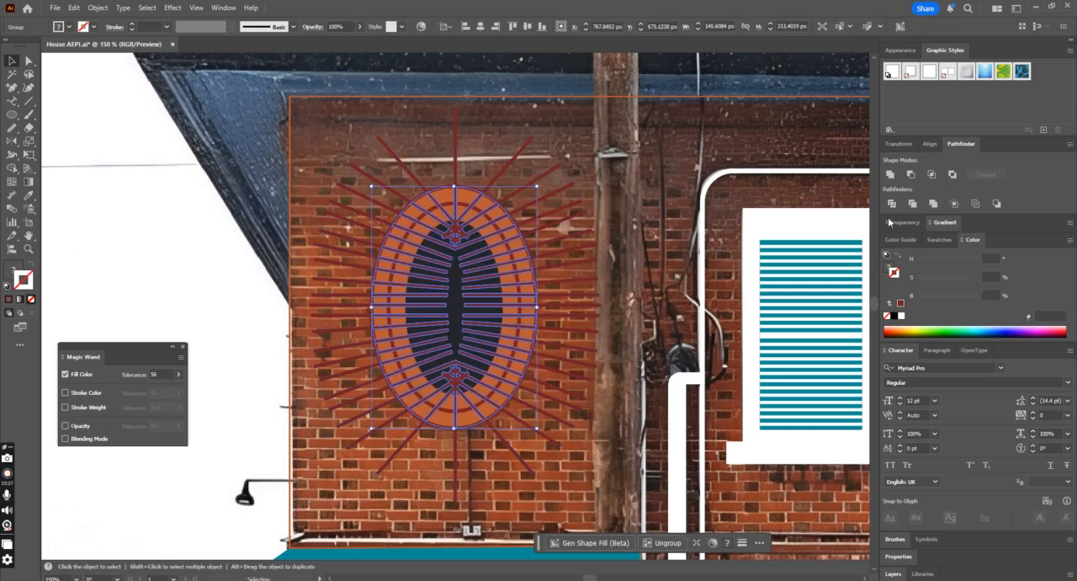
pyautogui.click(612, 215)
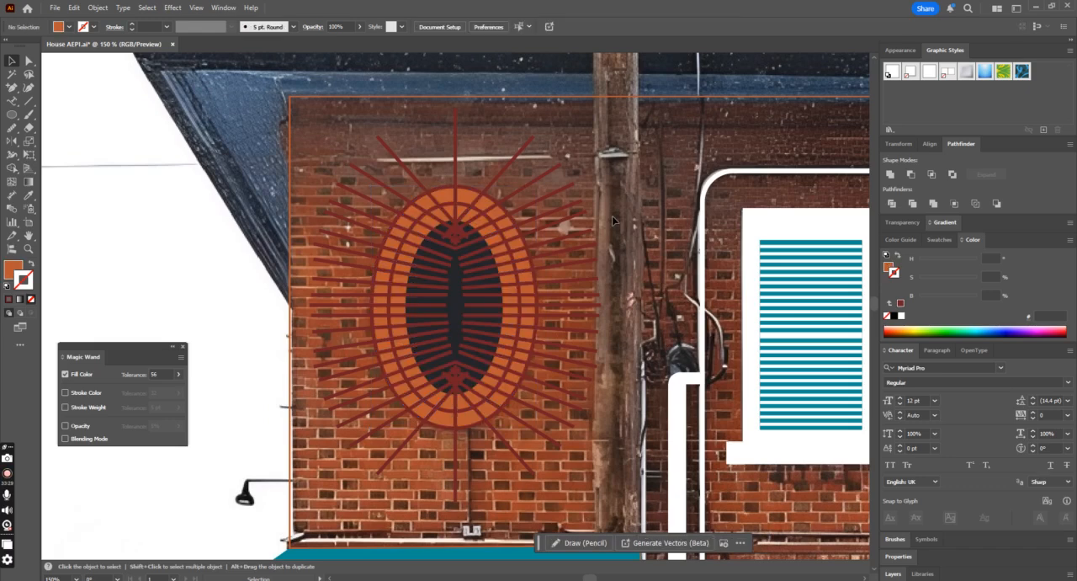
# Step: Bring the inner orange oval to the front and crop the remaining rays to its shape
pyautogui.click(477, 215)
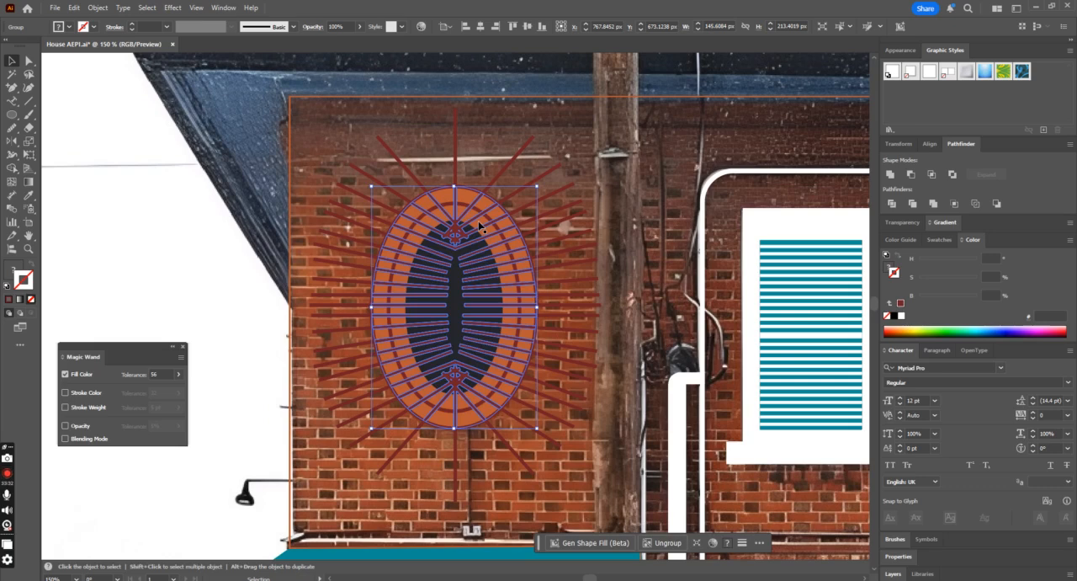
pyautogui.click(478, 225)
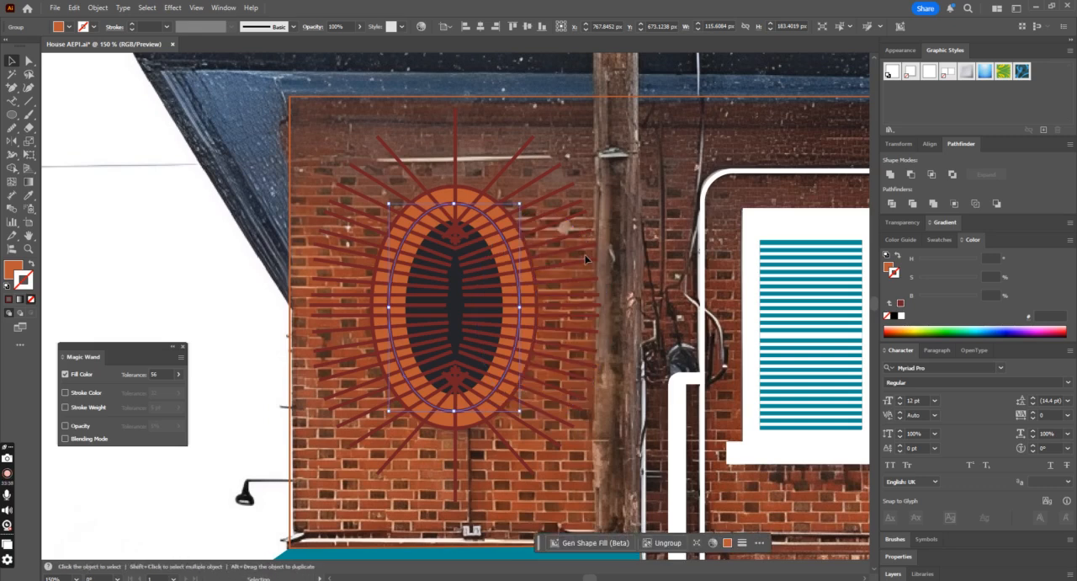
pyautogui.hotkey('ctrl', 'shift', ']')
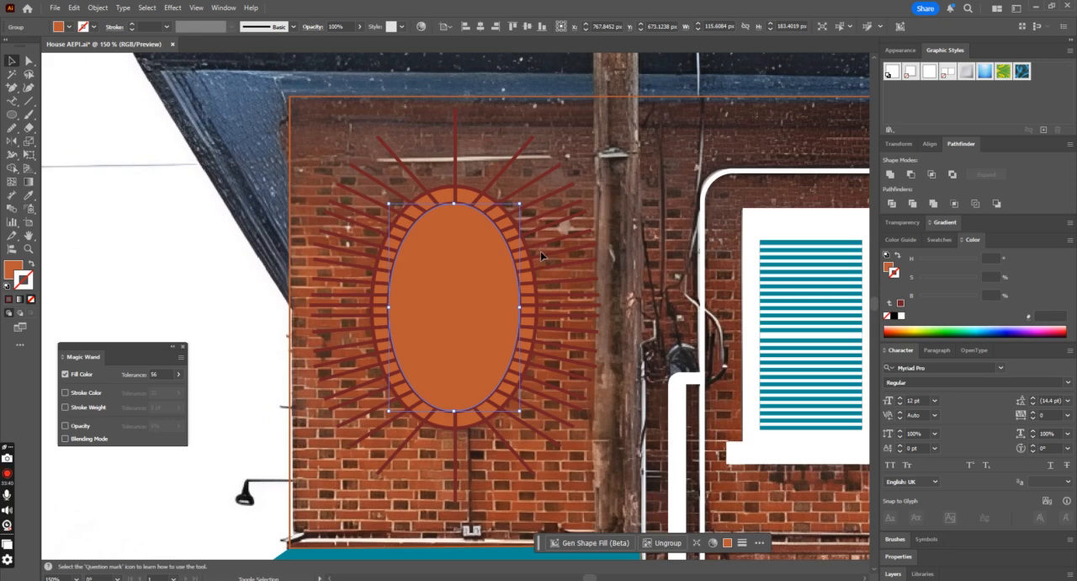
pyautogui.click(544, 257)
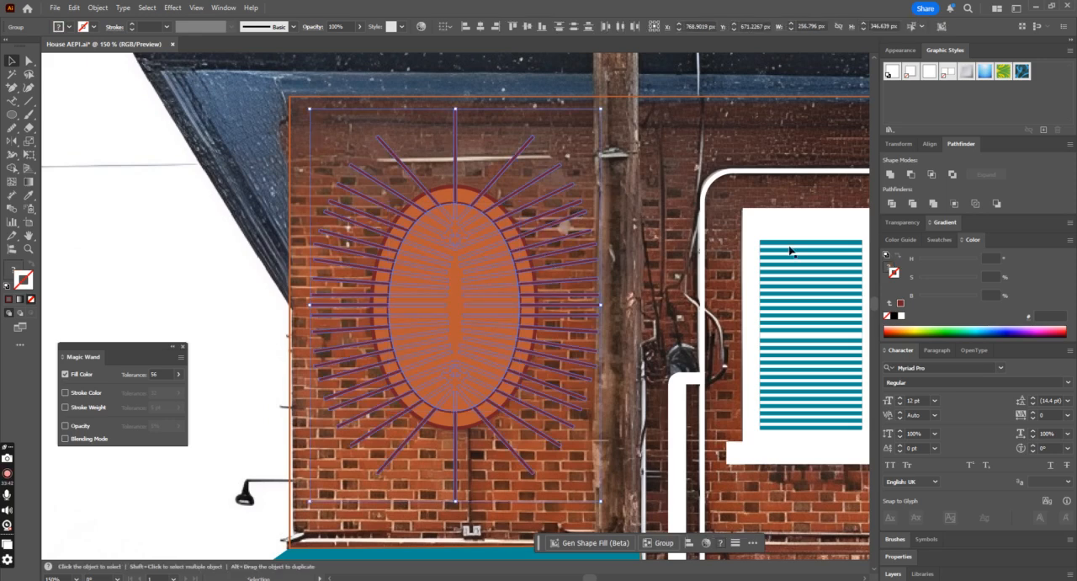
pyautogui.click(954, 203)
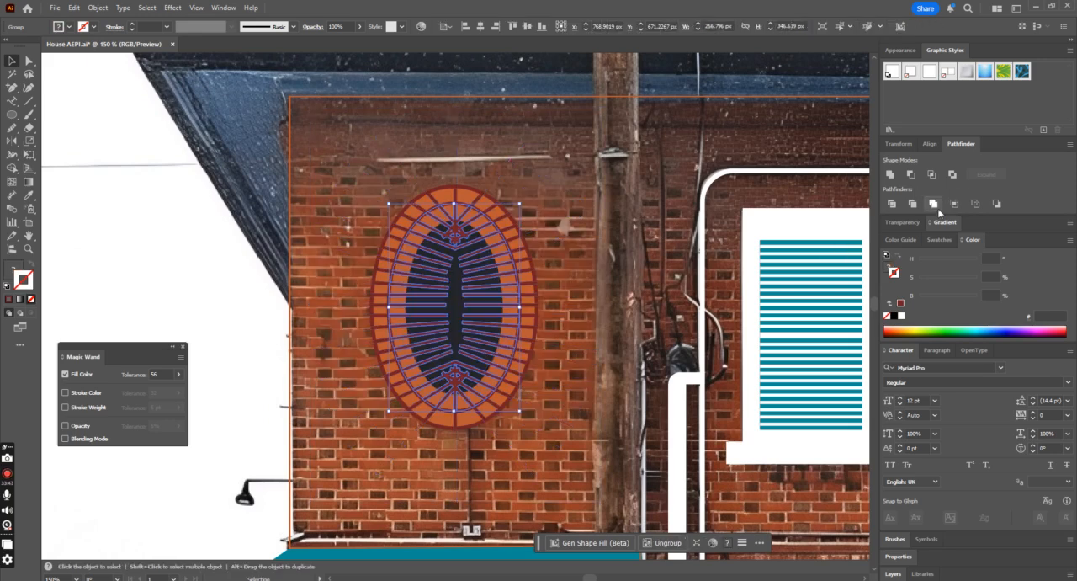
# Step: Try to unite the outer and inner cropped ray groups into a single shape
pyautogui.click(601, 226)
pyautogui.click(451, 265)
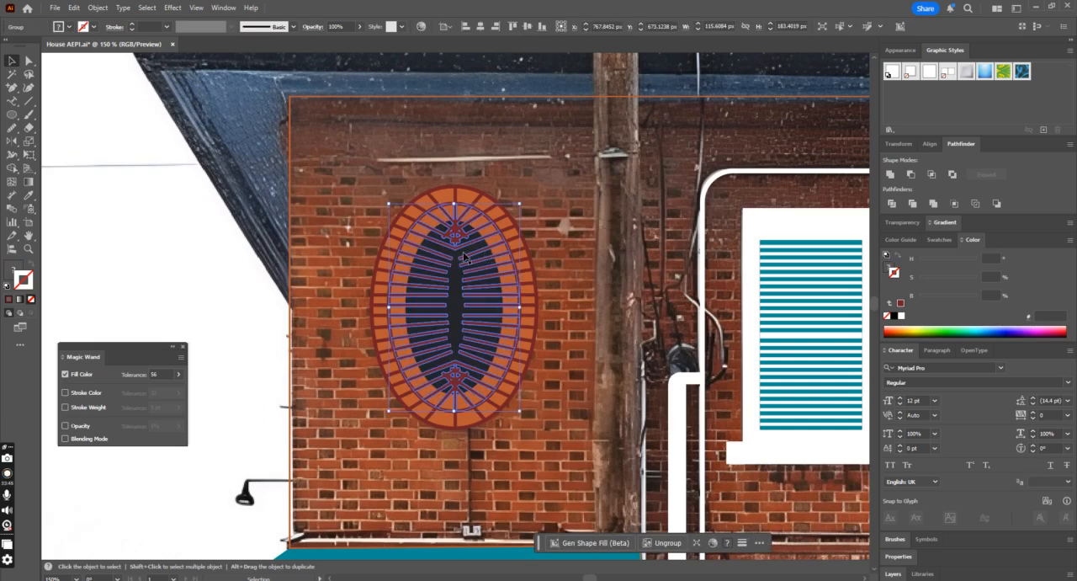
pyautogui.keyDown('shift'); pyautogui.click(471, 284); pyautogui.keyUp('shift')
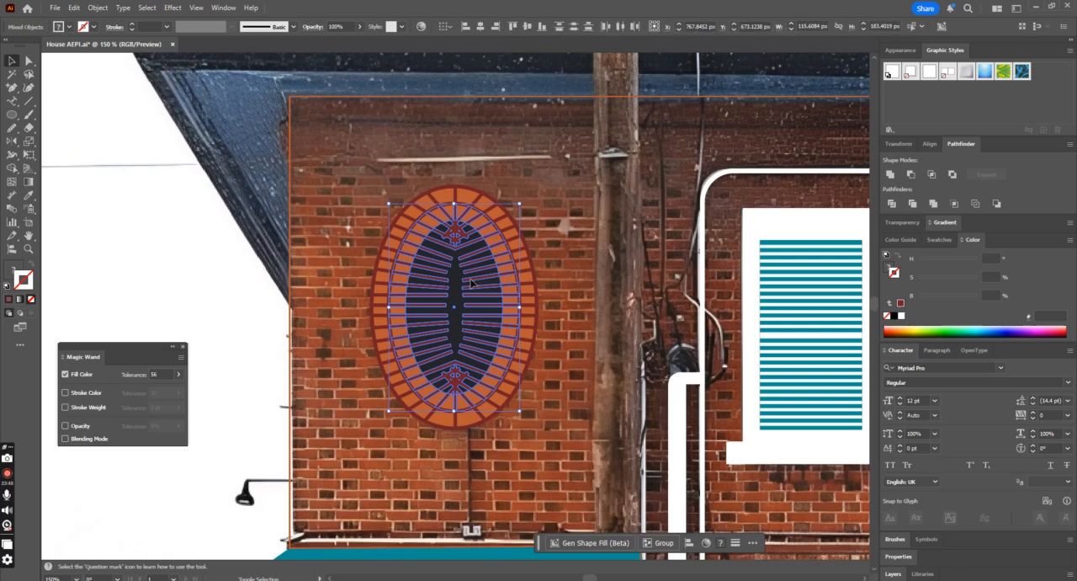
pyautogui.keyDown('shift'); pyautogui.click(521, 266); pyautogui.keyUp('shift')
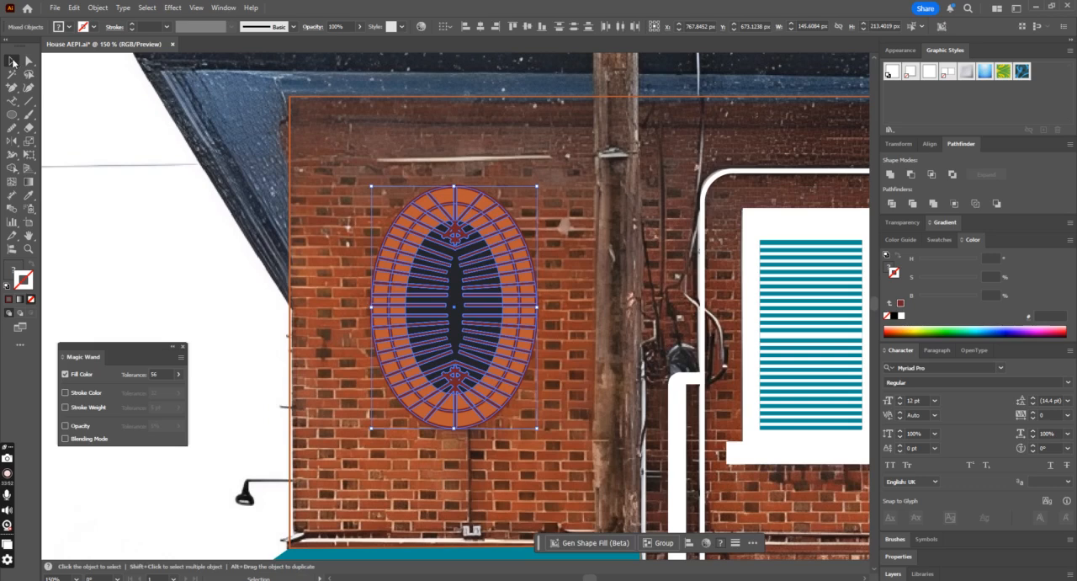
pyautogui.click(483, 185)
pyautogui.click(456, 283)
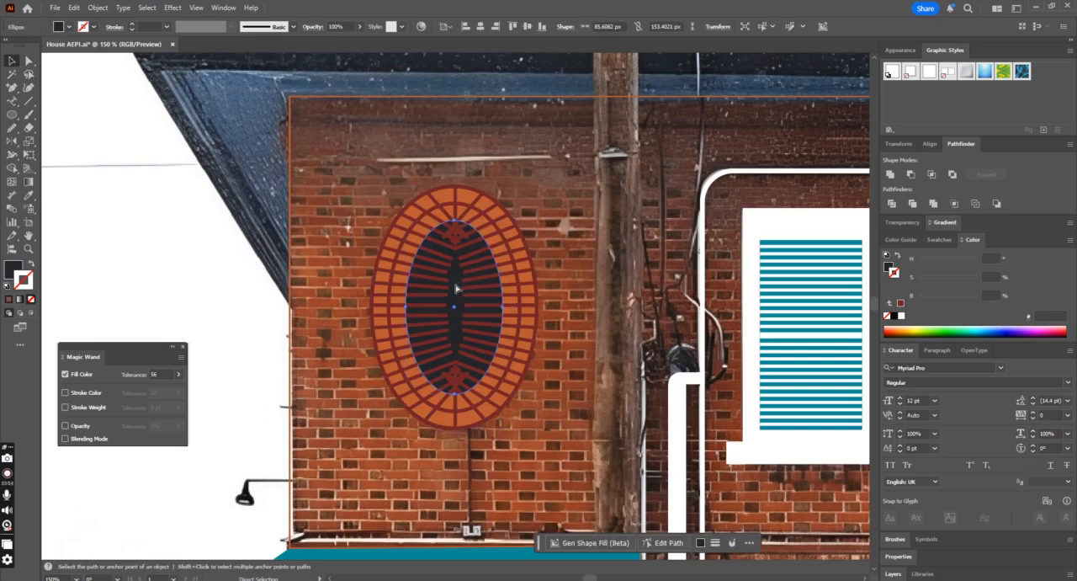
pyautogui.click(509, 273)
pyautogui.keyDown('shift'); pyautogui.click(524, 270); pyautogui.keyUp('shift')
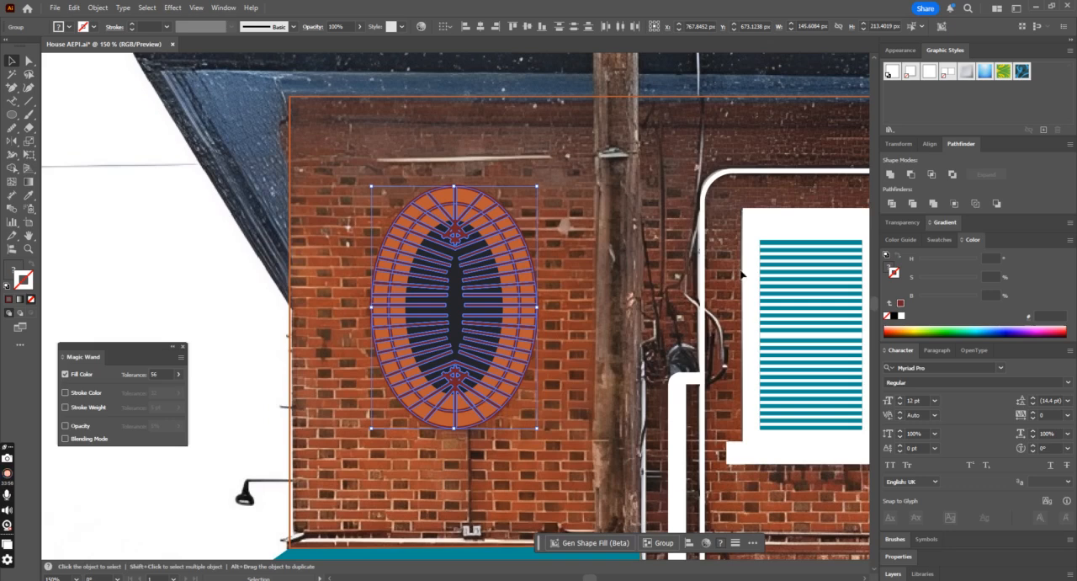
pyautogui.click(891, 175)
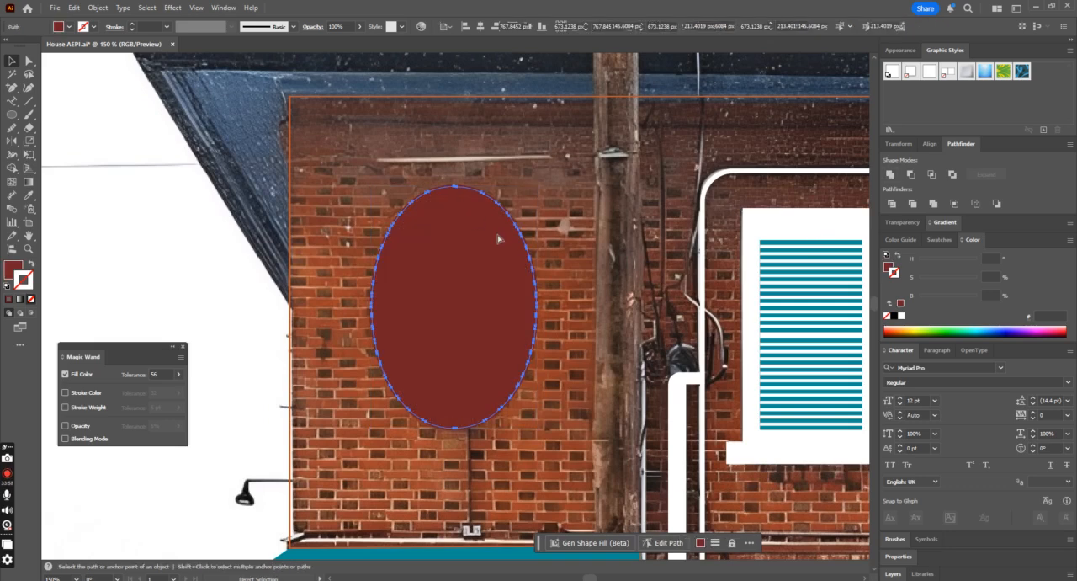
pyautogui.hotkey('ctrl', 'z')
pyautogui.hotkey('ctrl', 'z')
pyautogui.click(506, 267)
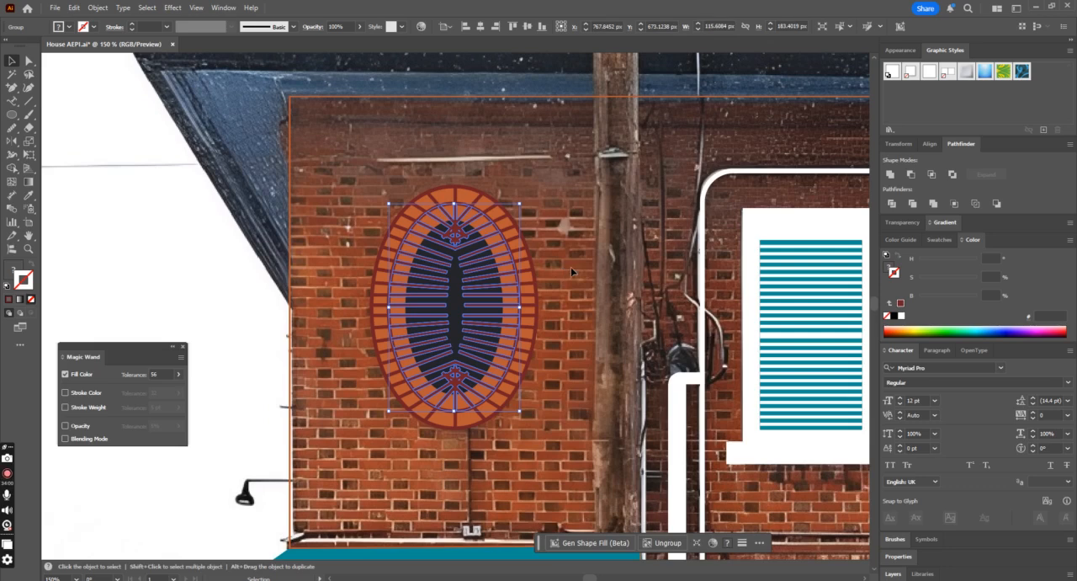
pyautogui.click(28, 100)
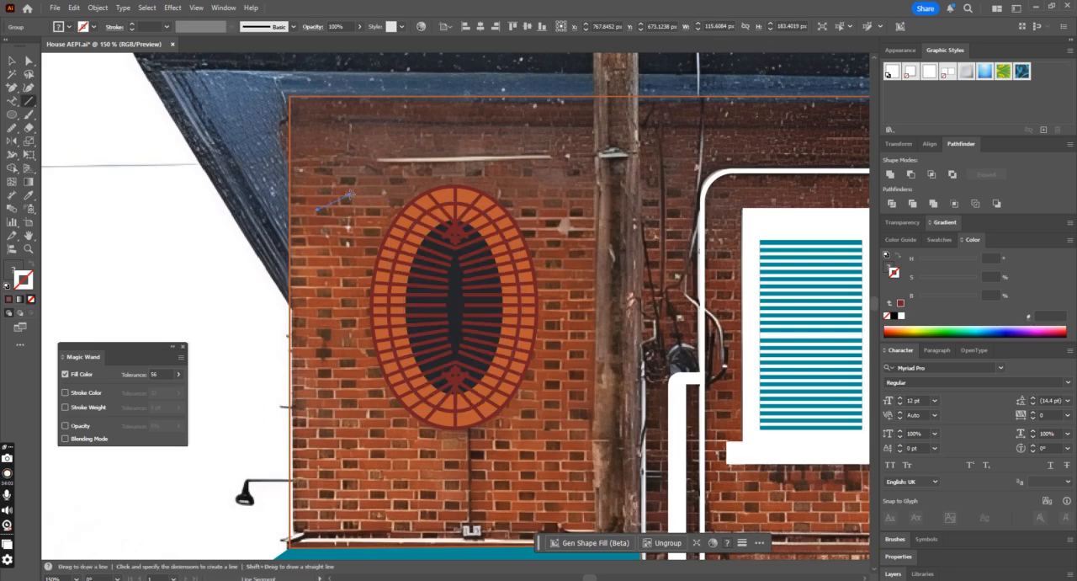
pyautogui.press('v')
pyautogui.click(519, 225)
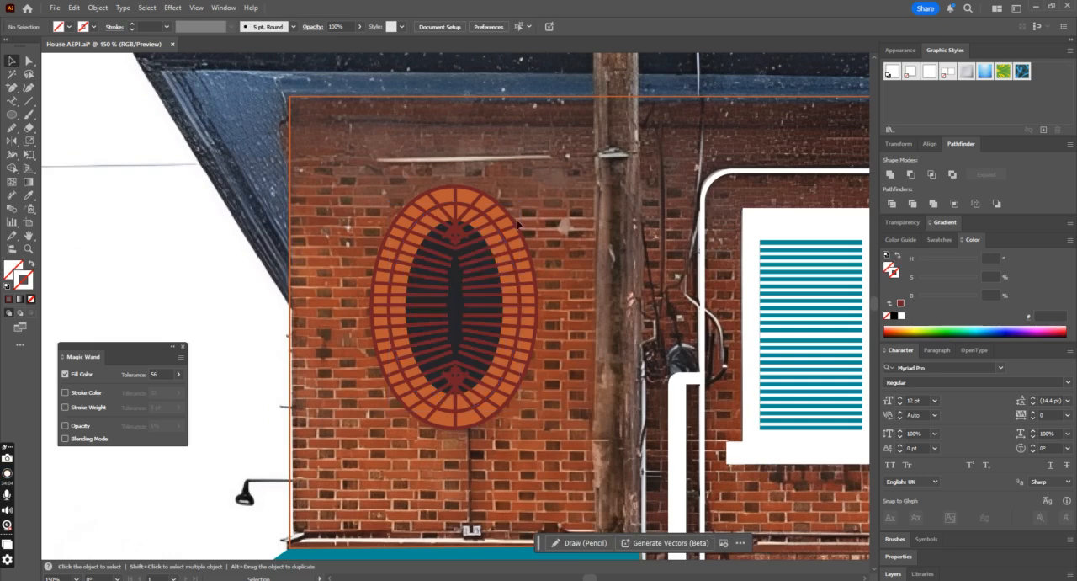
# Step: Bring the dark inner oval to the front so it covers the rays in the ornament's center
pyautogui.click(465, 256)
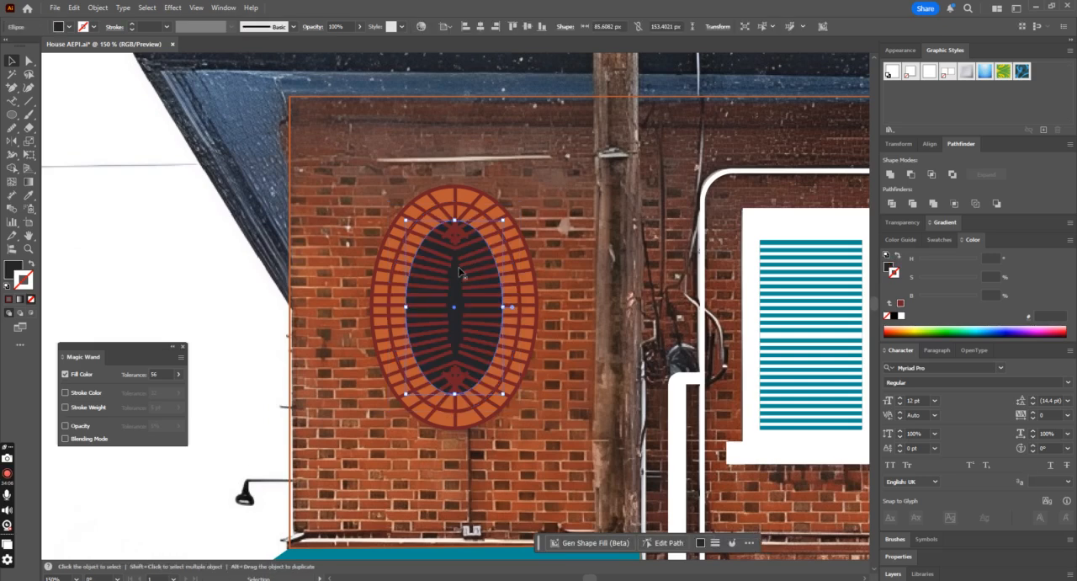
pyautogui.hotkey('ctrl', 'shift', ']')
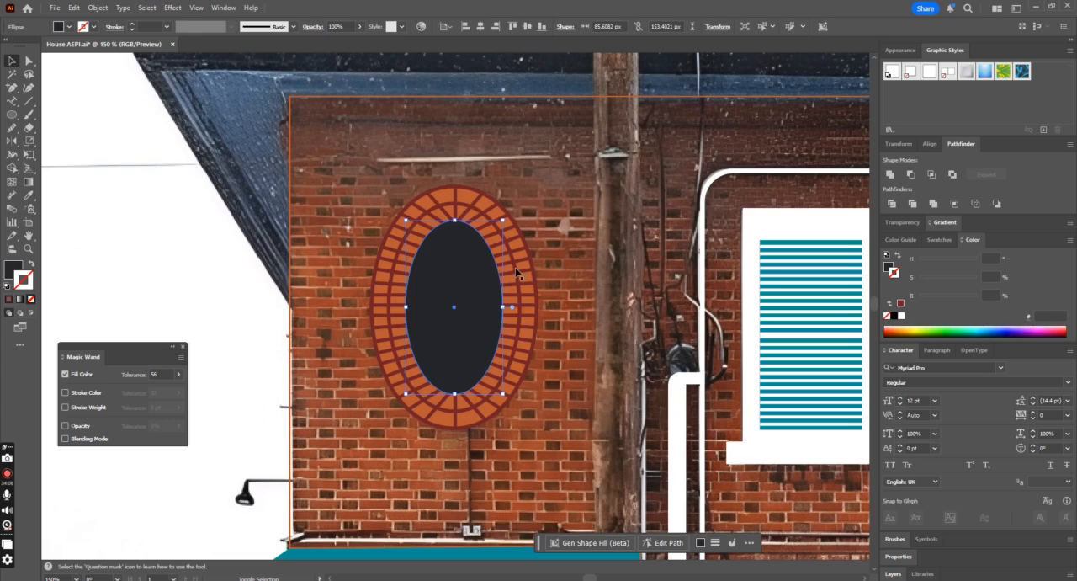
pyautogui.moveTo(467, 271); pyautogui.dragTo(564, 294)
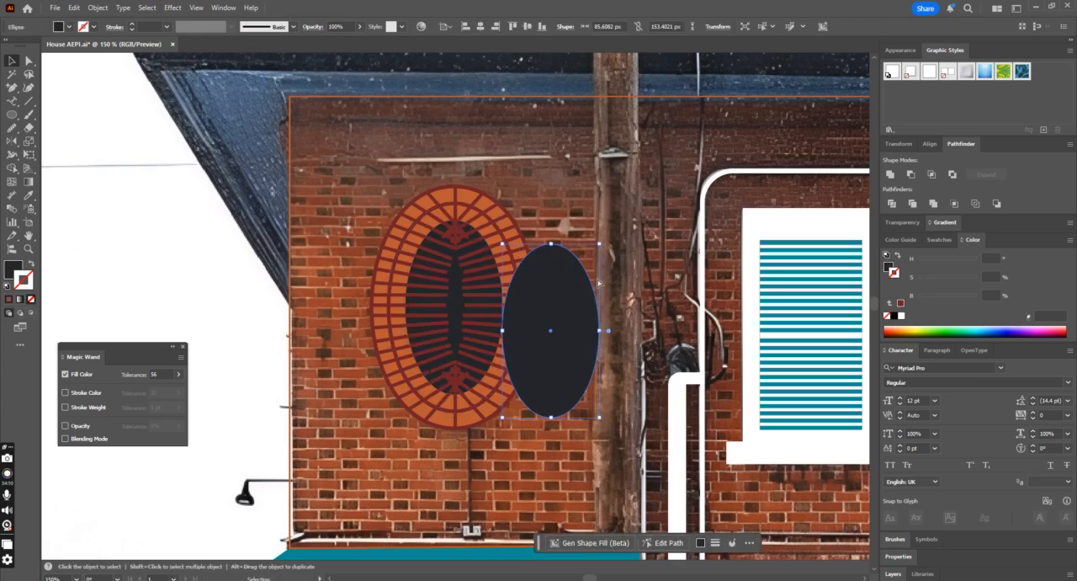
pyautogui.hotkey('ctrl', 'z')
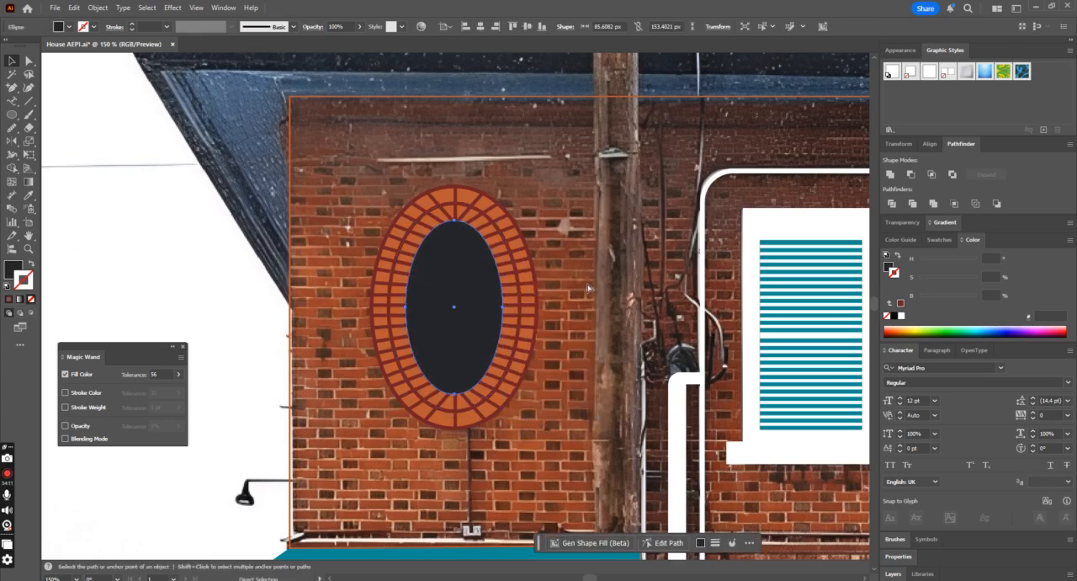
# Step: Try to subtract the dark oval from the inner ring of rays
pyautogui.keyDown('shift'); pyautogui.click(518, 287); pyautogui.keyUp('shift')
pyautogui.click(909, 175)
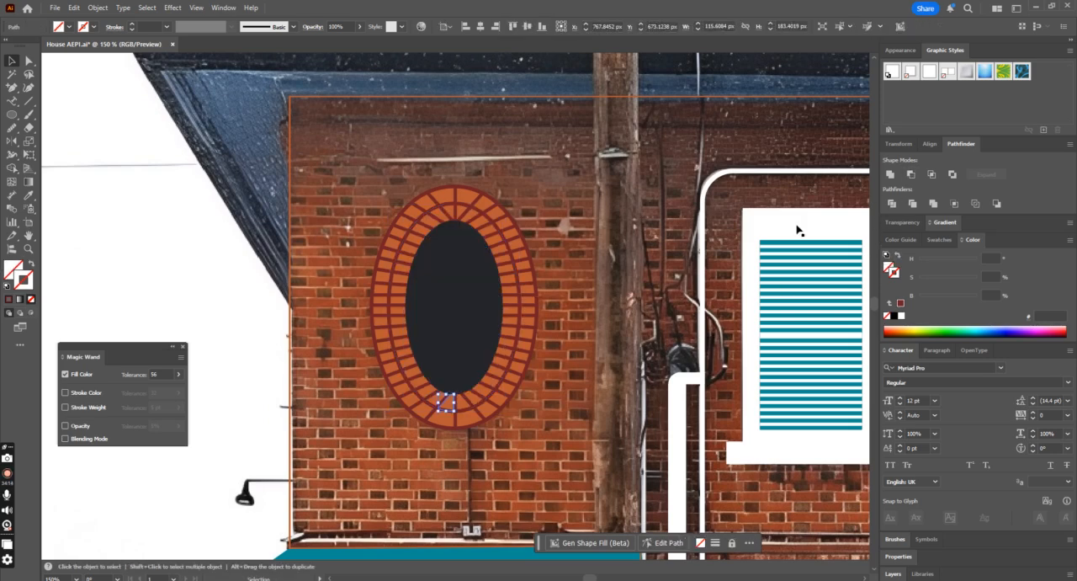
pyautogui.click(473, 334)
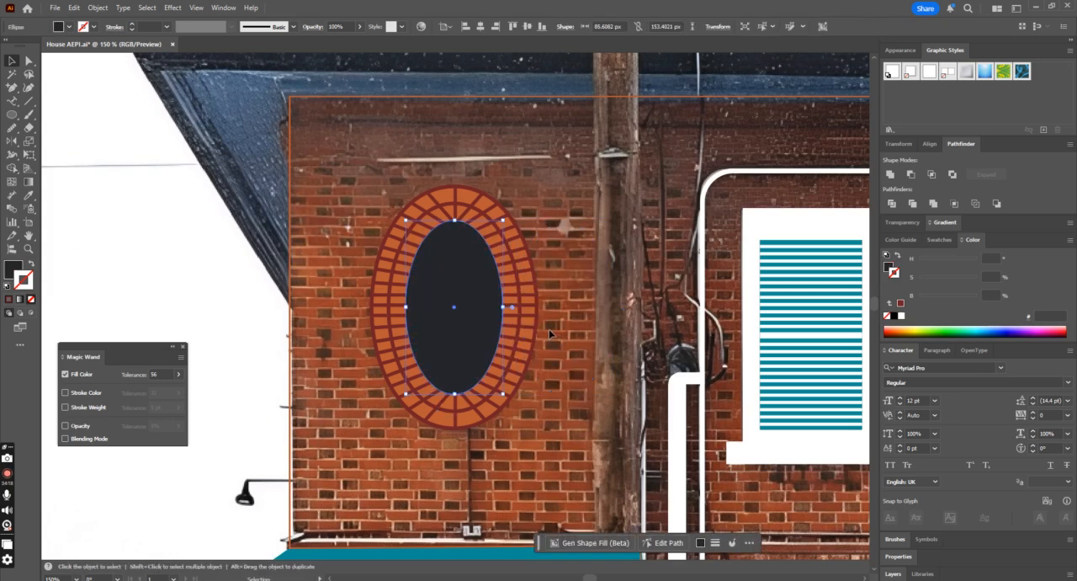
pyautogui.hotkey('ctrl', '-')
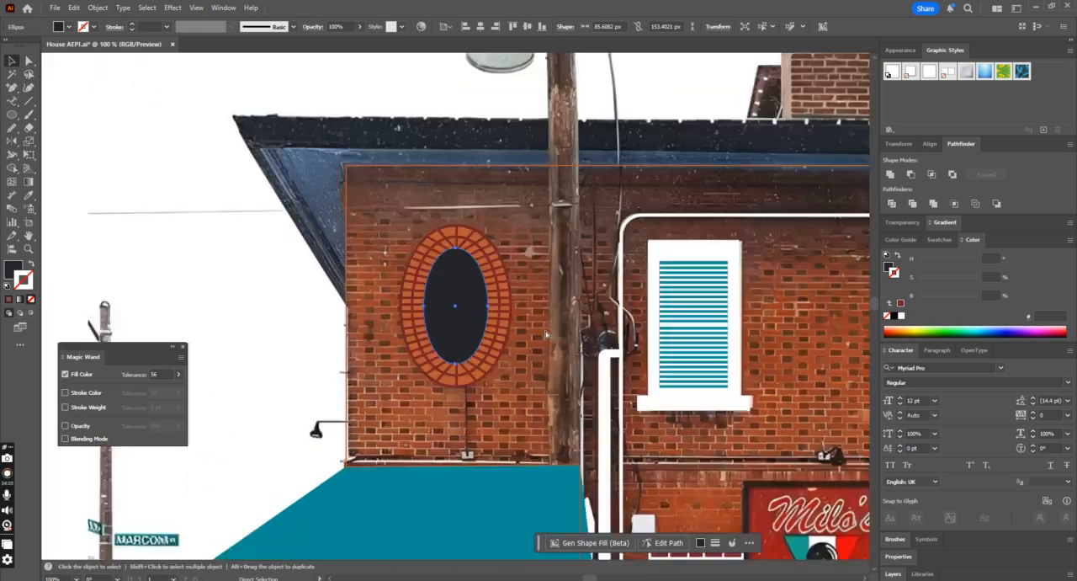
pyautogui.hotkey('ctrl', '=')
pyautogui.hotkey('ctrl', 'z')
pyautogui.hotkey('ctrl', 'z')
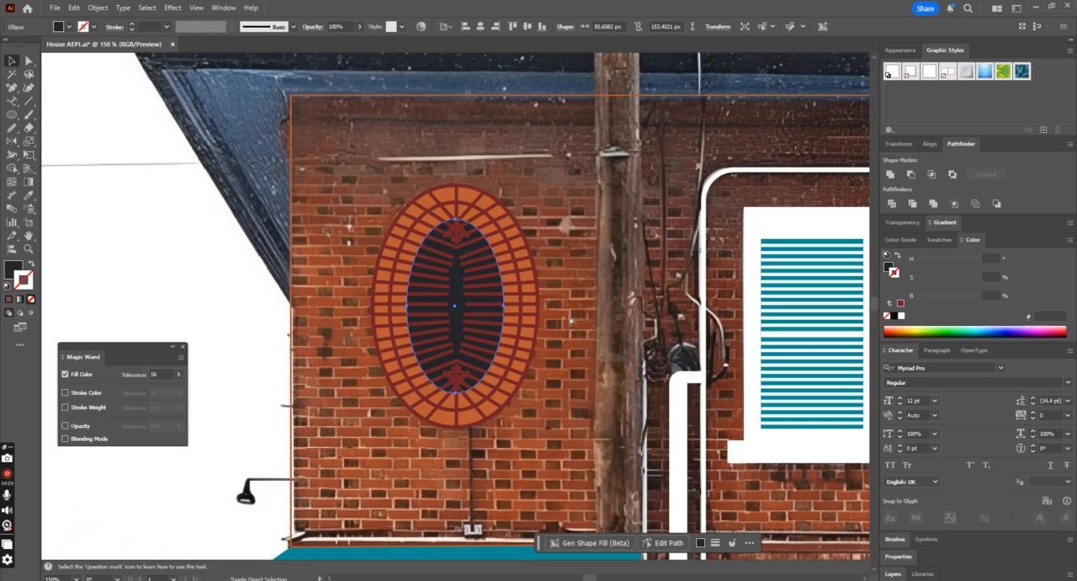
pyautogui.hotkey('ctrl', 'z')
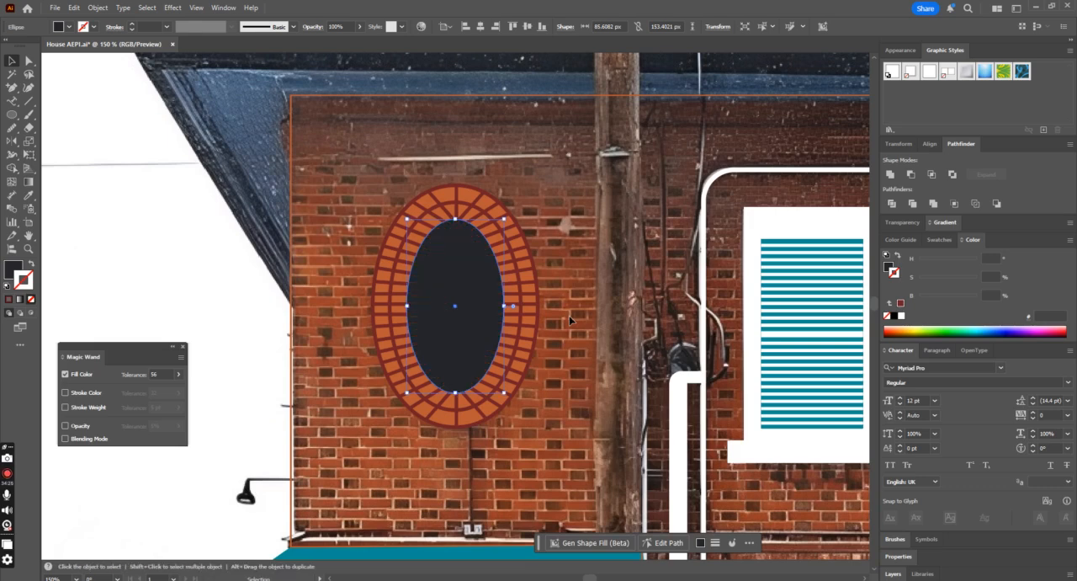
# Step: Group the brick ring, rays and dark center of the oval ornament, and undo the trial move to the side
pyautogui.click(558, 311)
pyautogui.hotkey('ctrl', '-')
pyautogui.hotkey('ctrl', '-')
pyautogui.hotkey('ctrl', '-')
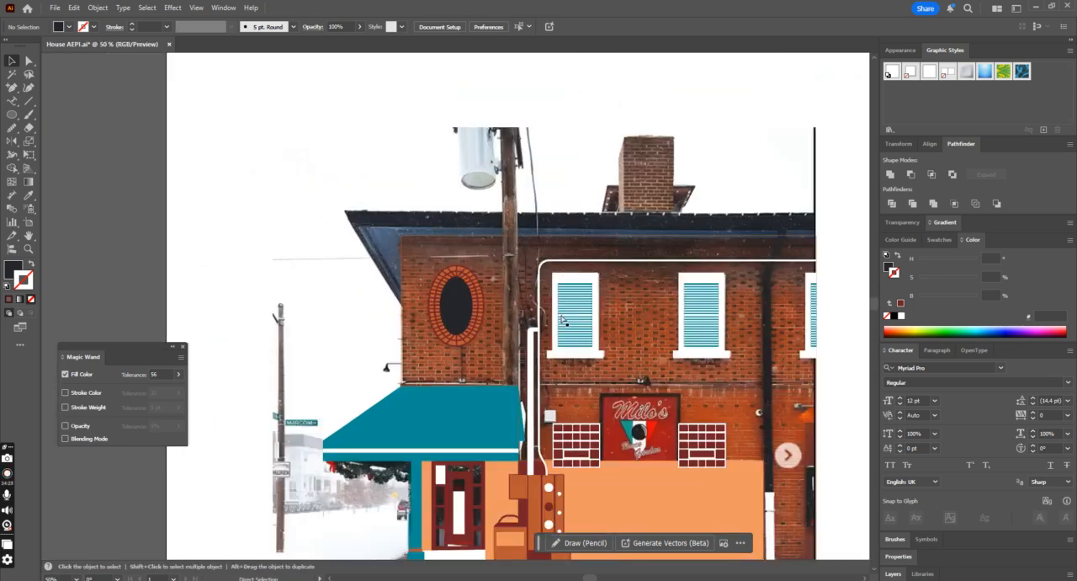
pyautogui.hotkey('ctrl', '+')
pyautogui.hotkey('ctrl', '+')
pyautogui.moveTo(478, 348); pyautogui.dragTo(621, 352)
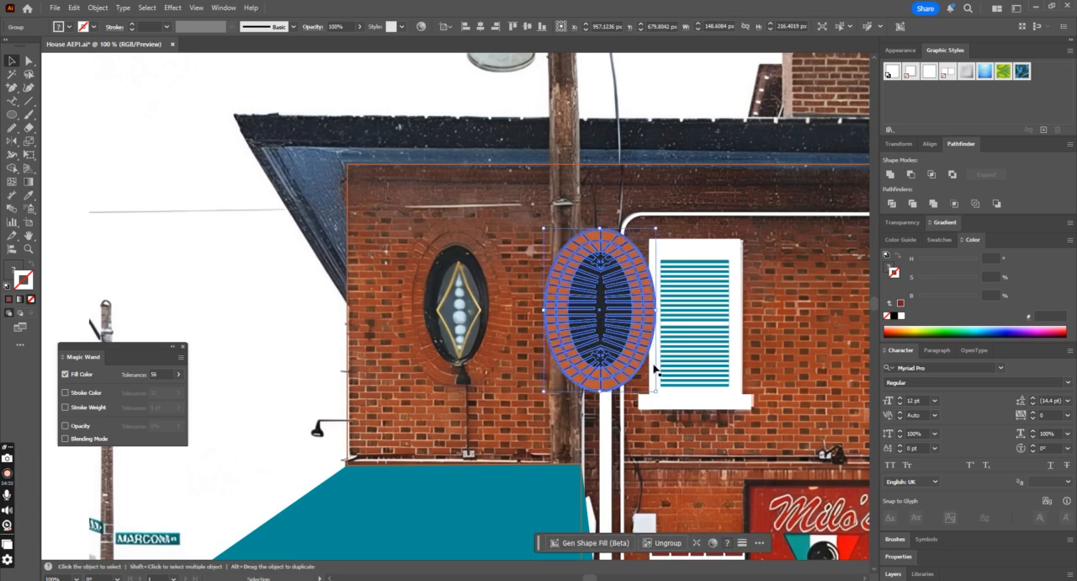
pyautogui.hotkey('ctrl', 'z')
pyautogui.hotkey('ctrl', 'shift', 'z')
pyautogui.hotkey('ctrl', 'z')
pyautogui.click(565, 331)
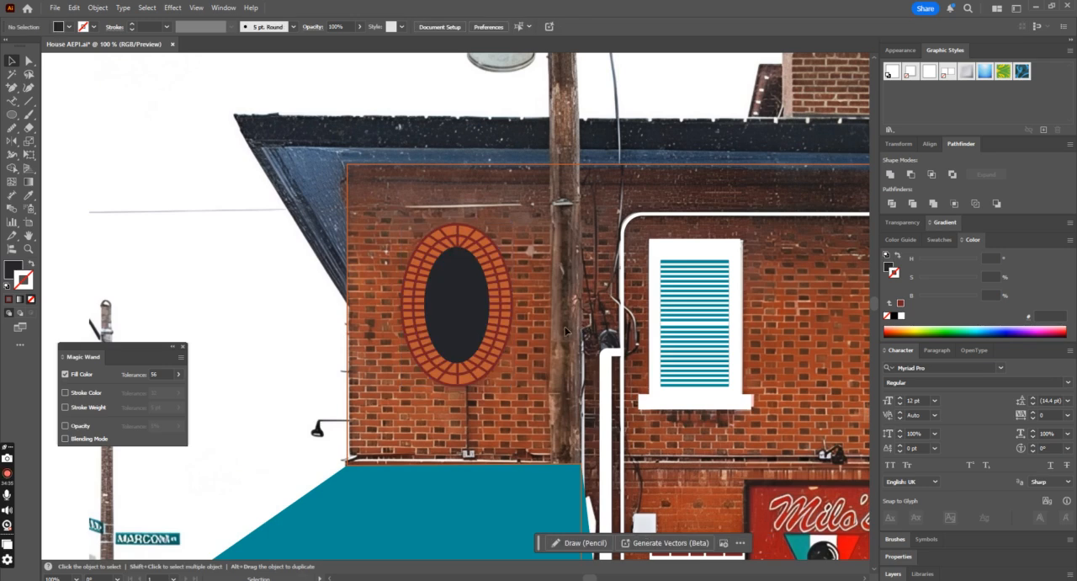
pyautogui.hotkey('ctrl', 'shift', 'z')
pyautogui.hotkey('ctrl', 'z')
pyautogui.hotkey('ctrl', 'shift', 'a')
# Step: Lower the oval ornament group's opacity to 29% for tracing the photo beneath
pyautogui.click(496, 341)
pyautogui.hotkey('ctrl', 'shift', 'z')
pyautogui.hotkey('ctrl', 'z')
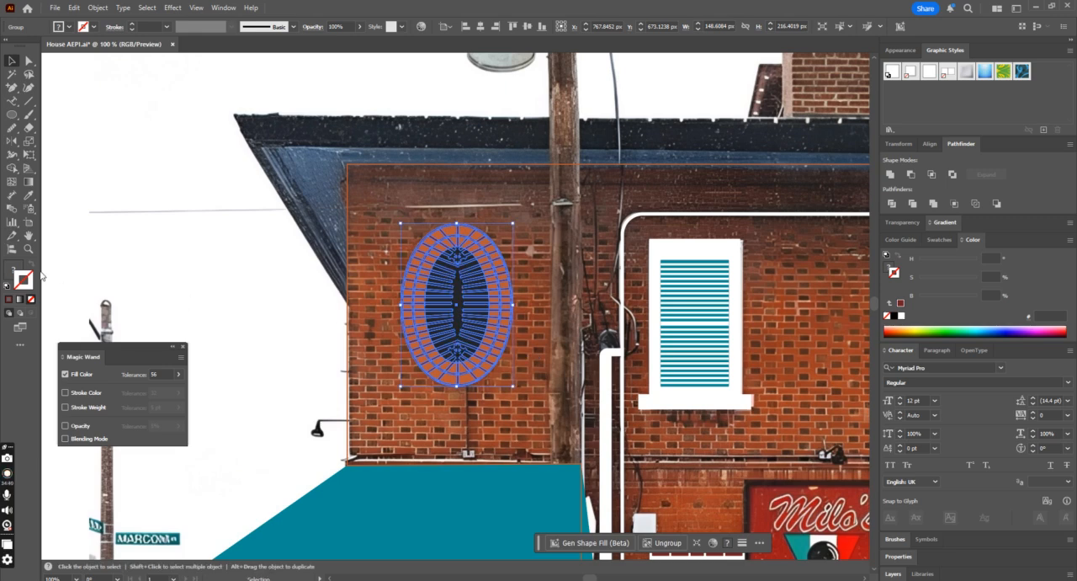
pyautogui.click(359, 26)
pyautogui.moveTo(338, 42); pyautogui.dragTo(330, 42)
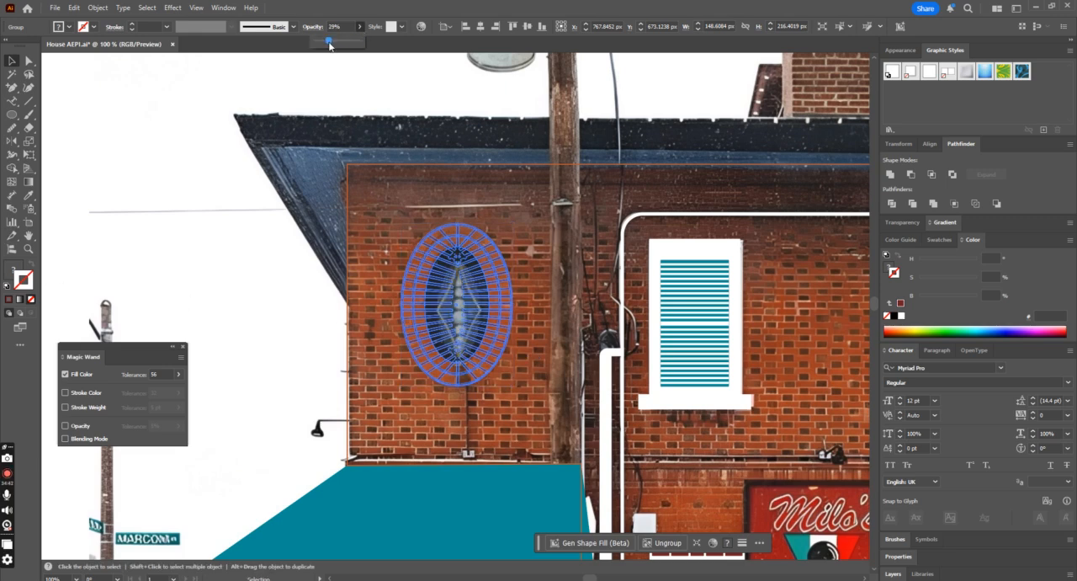
pyautogui.click(430, 90)
# Step: Draw an ellipse about 60 × 123 px inside the dark oval and fit it around the yellow diamond
pyautogui.hotkey('ctrl', '=')
pyautogui.hotkey('ctrl', '=')
pyautogui.hotkey('ctrl', '=')
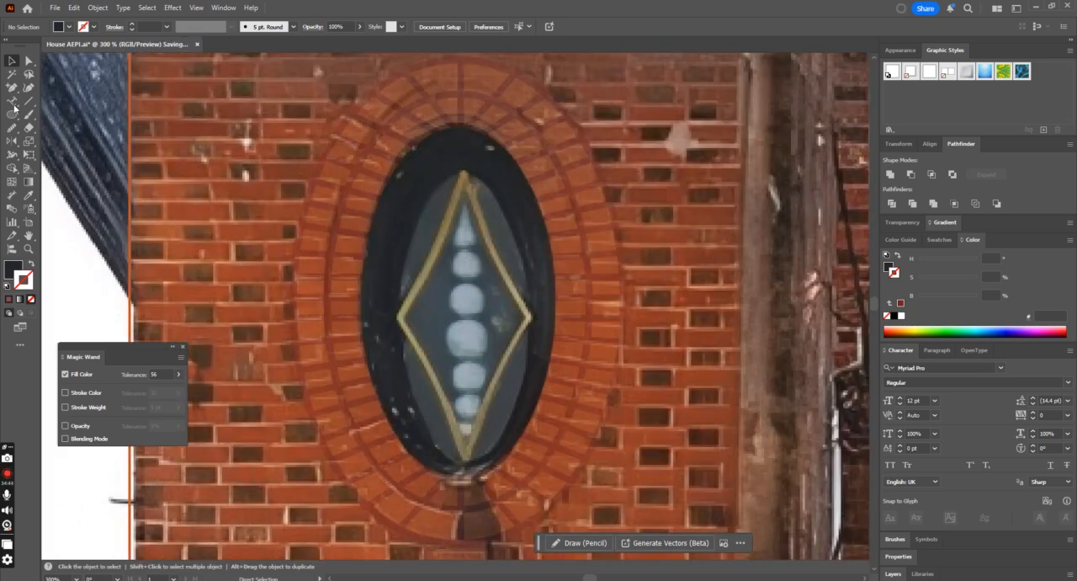
pyautogui.click(11, 115)
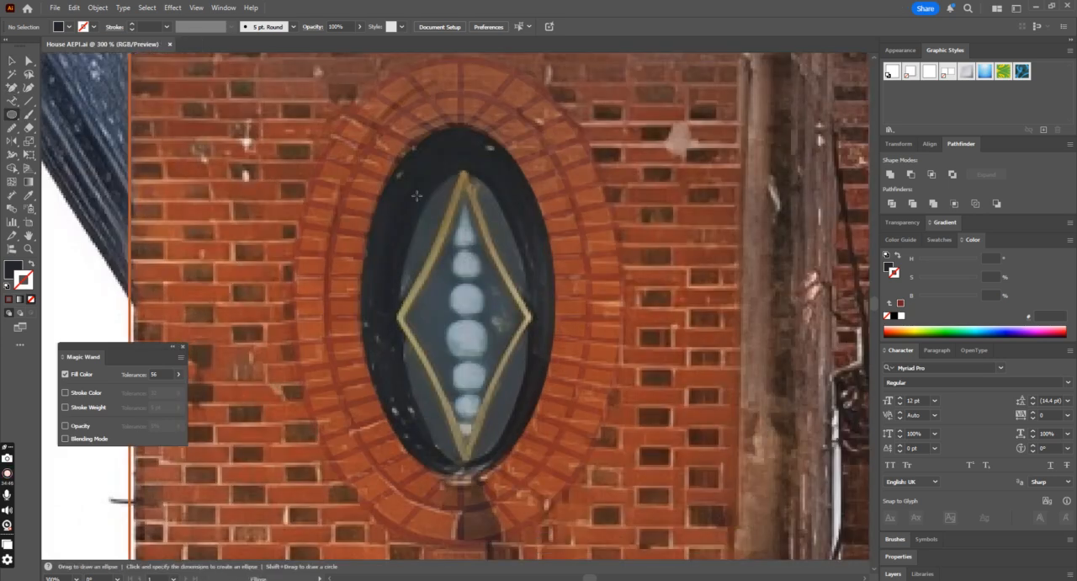
pyautogui.moveTo(404, 176); pyautogui.dragTo(540, 435)
pyautogui.click(15, 61)
pyautogui.moveTo(498, 286)
pyautogui.mouseDown()
pyautogui.moveTo(486, 293)
pyautogui.moveTo(489, 281)
pyautogui.mouseUp()
pyautogui.press('a')
pyautogui.moveTo(462, 434); pyautogui.dragTo(462, 453)
# Step: Apply the teal of the awning to the new ellipse, then swap it to a teal outline without fill
pyautogui.hotkey('ctrl', '-')
pyautogui.hotkey('ctrl', '-')
pyautogui.hotkey('ctrl', '-')
pyautogui.hotkey('ctrl', '-')
pyautogui.press('i')
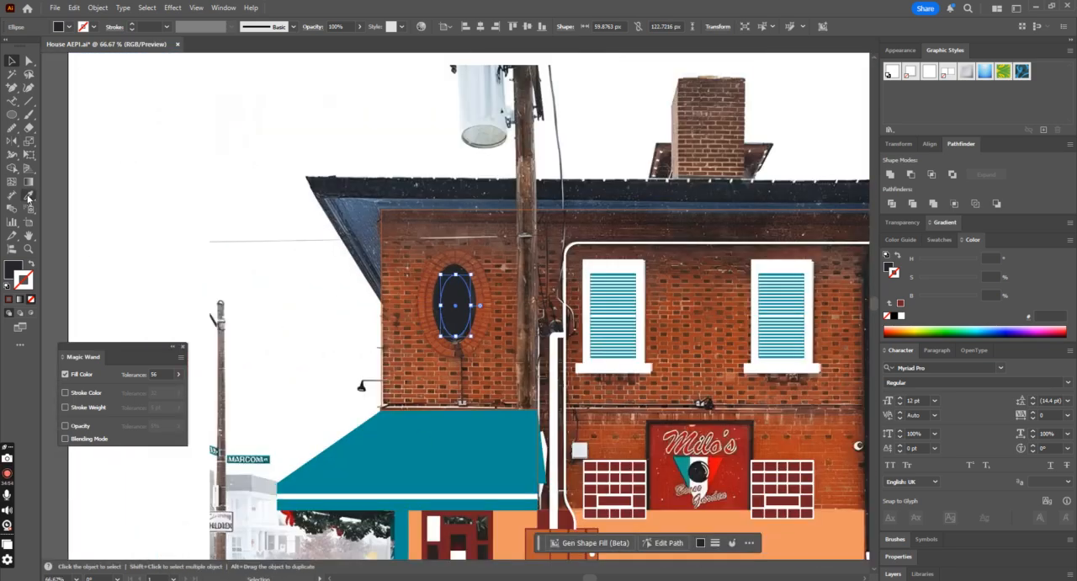
pyautogui.click(405, 452)
pyautogui.hotkey('ctrl', '+')
pyautogui.hotkey('ctrl', '+')
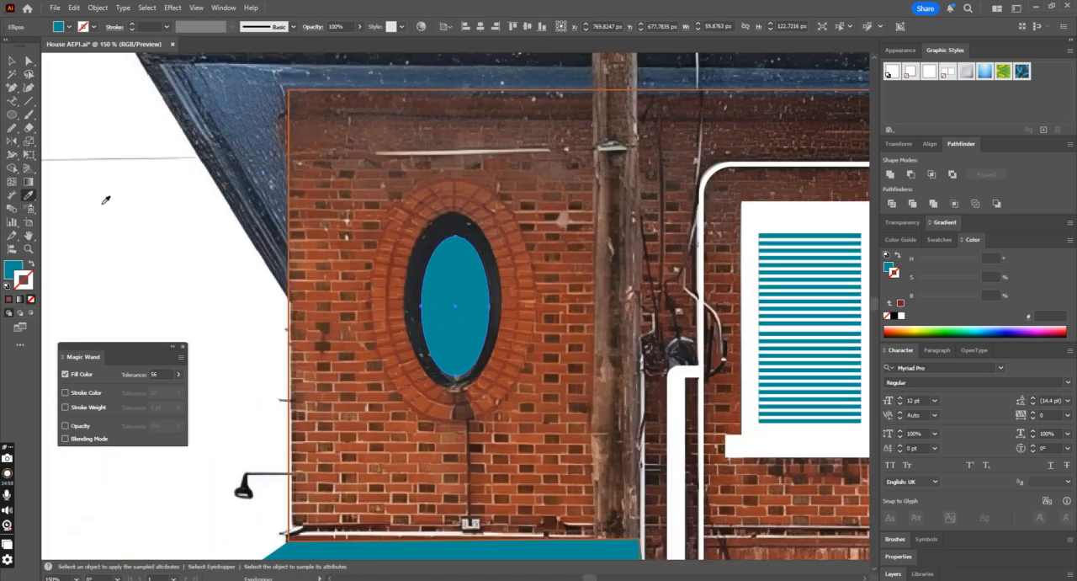
pyautogui.click(30, 264)
pyautogui.hotkey('ctrl', '+')
pyautogui.hotkey('ctrl', '+')
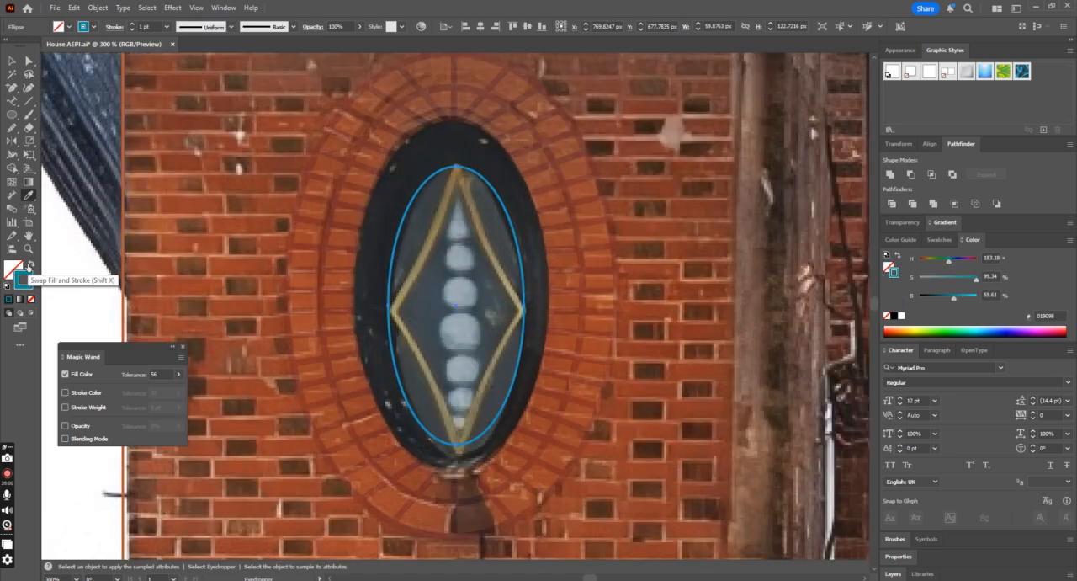
# Step: Trace one half of the yellow diamond with the Pen tool as an open curved path from its upper tip through the side corner to its lower tip
pyautogui.click(14, 87)
pyautogui.moveTo(17, 88); pyautogui.dragTo(59, 87)
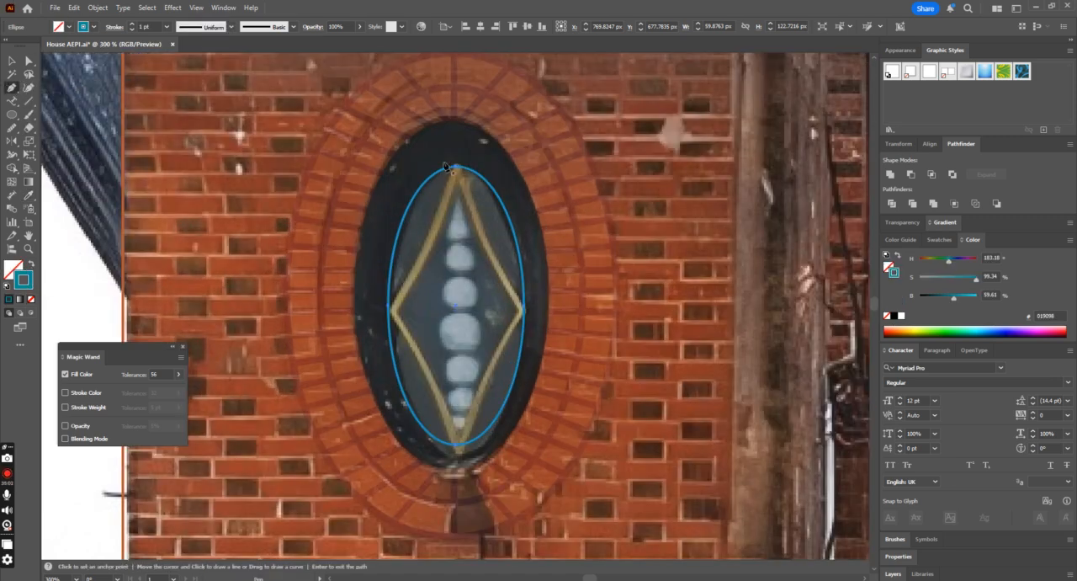
pyautogui.click(391, 310)
pyautogui.hotkey('ctrl', 'z')
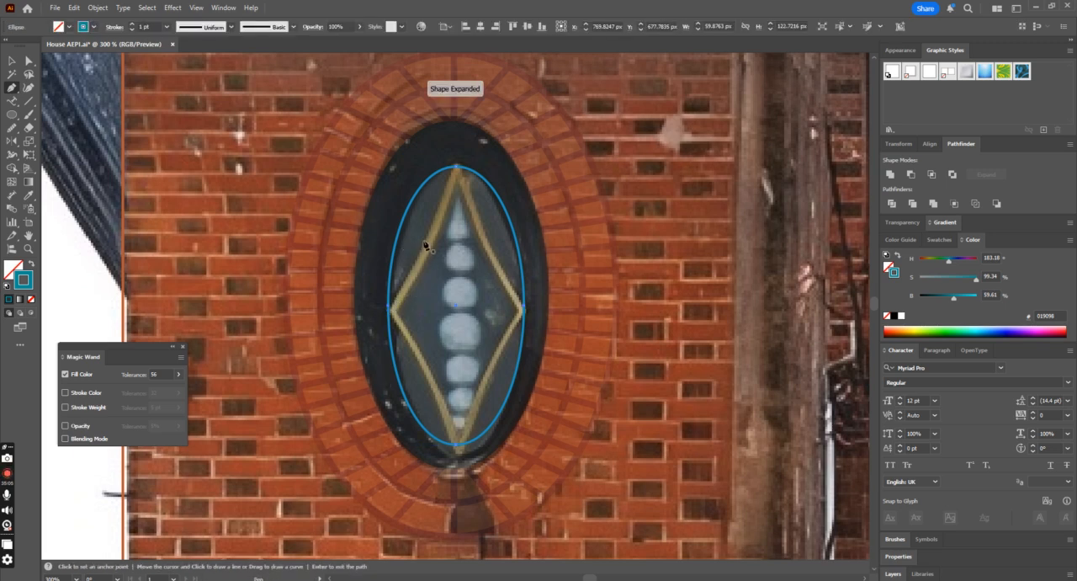
pyautogui.click(458, 172)
pyautogui.moveTo(375, 323); pyautogui.dragTo(357, 340)
pyautogui.click(388, 313)
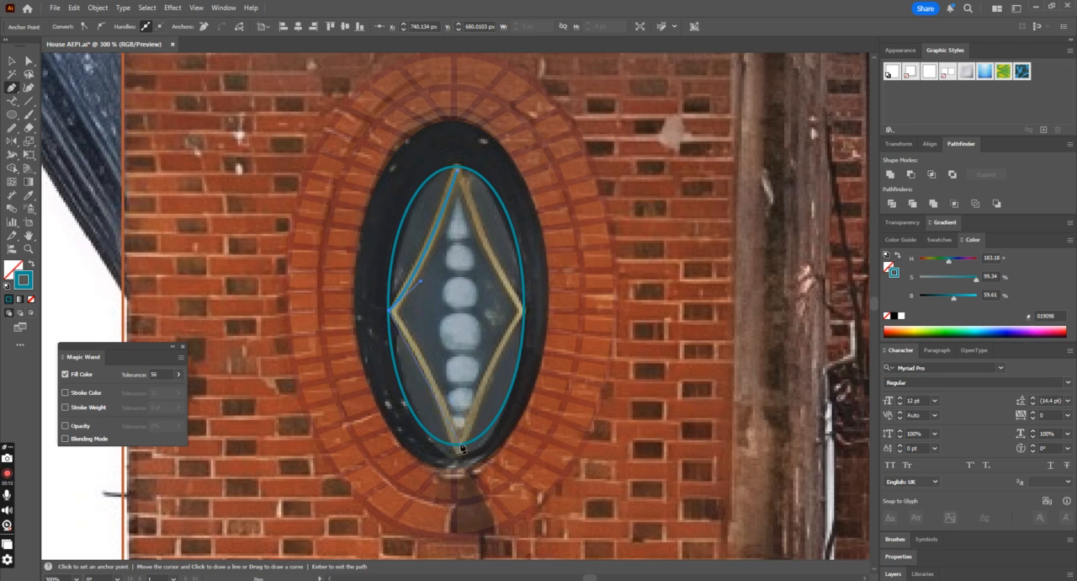
pyautogui.moveTo(455, 446); pyautogui.dragTo(455, 488)
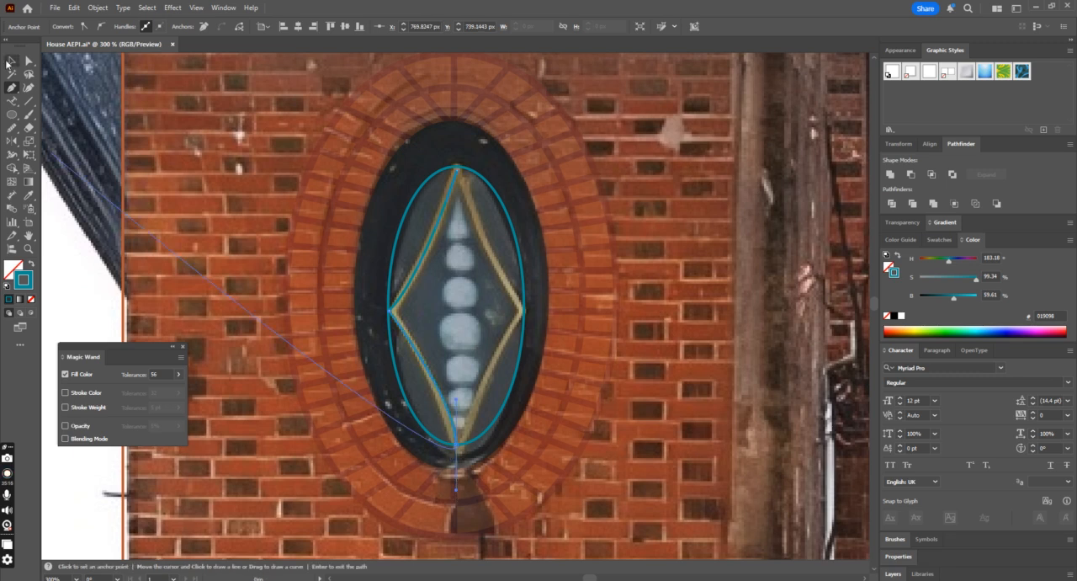
# Step: Move the half-diamond path's upper anchor onto the ellipse's top and adjust the side corner's handle to reshape the upper curve
pyautogui.click(29, 60)
pyautogui.moveTo(457, 172); pyautogui.dragTo(456, 166)
pyautogui.moveTo(419, 279); pyautogui.dragTo(437, 270)
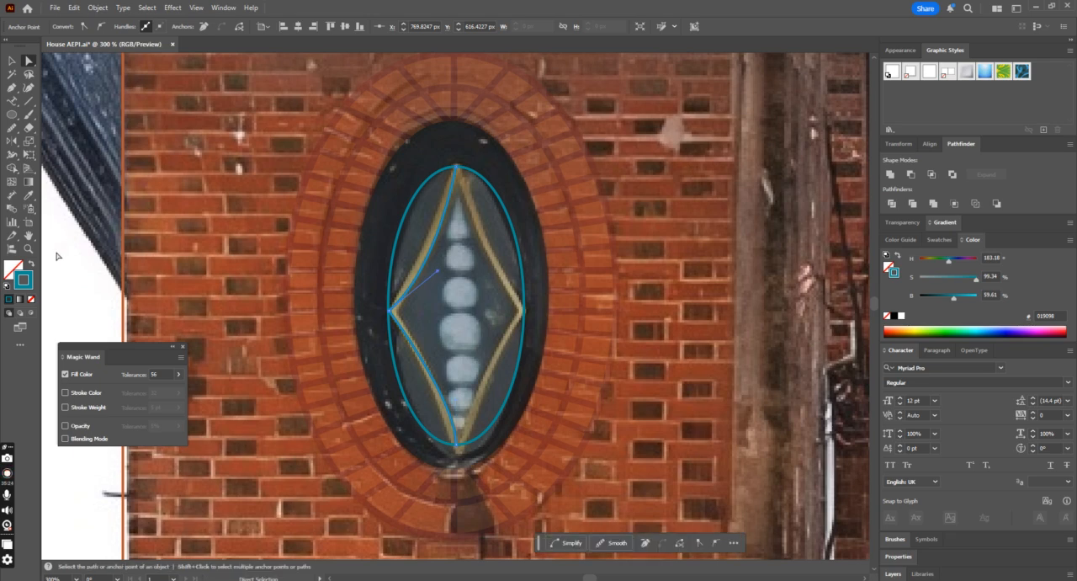
# Step: Select the half-diamond path and set its stroke weight to 2 pt
pyautogui.click(12, 60)
pyautogui.click(417, 279)
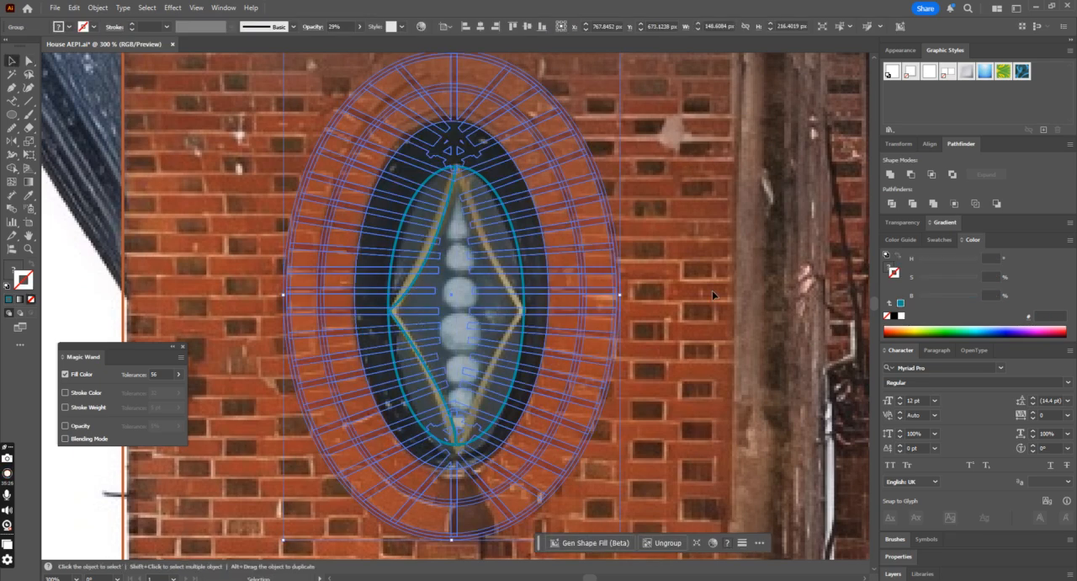
pyautogui.click(460, 340)
pyautogui.click(424, 362)
pyautogui.click(399, 324)
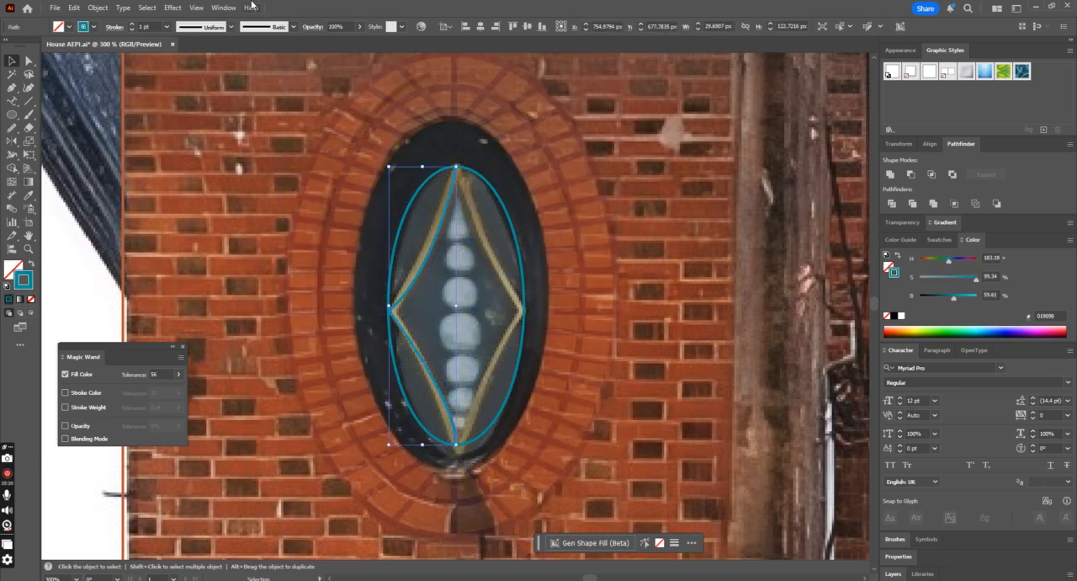
pyautogui.click(132, 25)
pyautogui.click(132, 25)
pyautogui.click(132, 31)
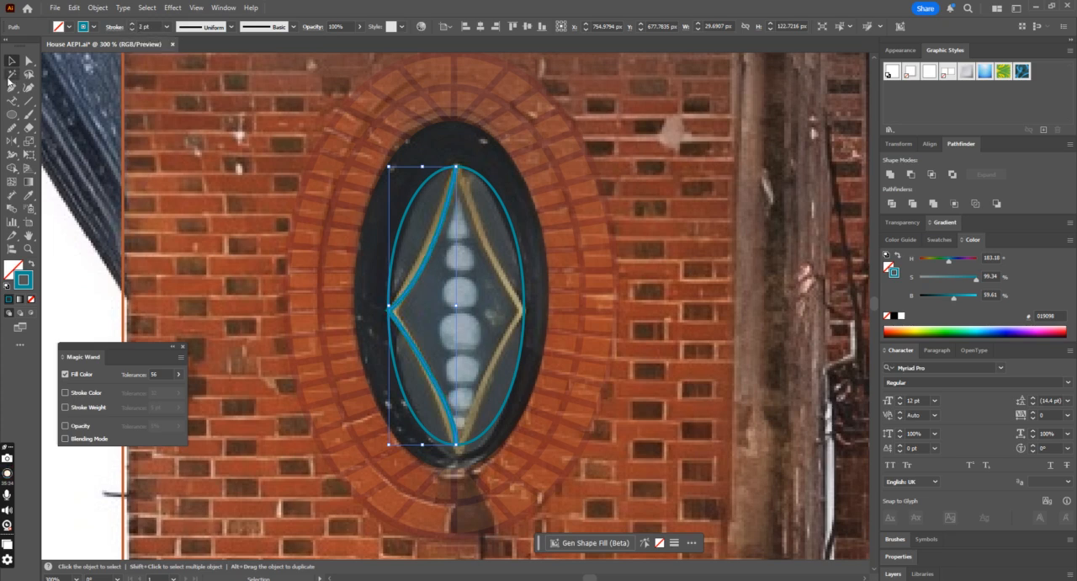
# Step: Reflect a copy of the half-diamond path across a vertical axis through its upper tip
pyautogui.click(12, 140)
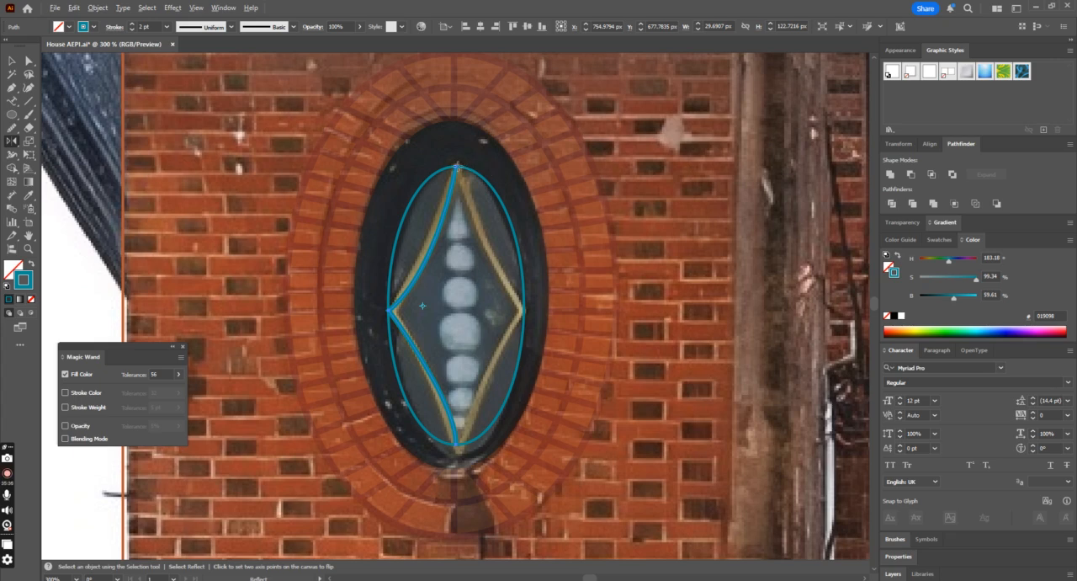
pyautogui.keyDown('alt'); pyautogui.click(456, 167); pyautogui.keyUp('alt')
pyautogui.click(624, 275)
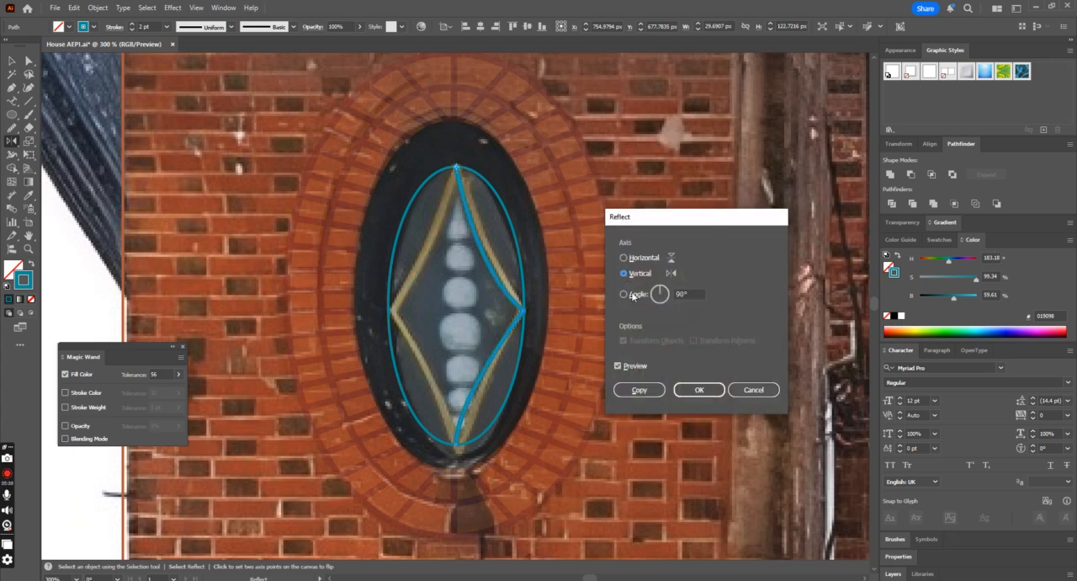
pyautogui.click(641, 389)
pyautogui.press('v')
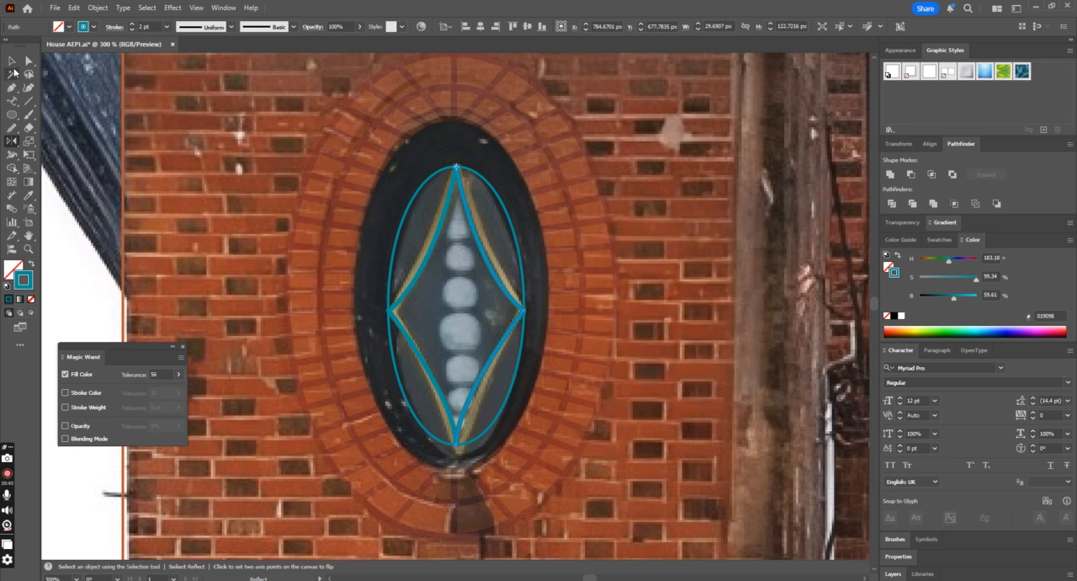
# Step: Select both halves of the diamond outline and join them
pyautogui.keyDown('shift'); pyautogui.click(415, 281); pyautogui.keyUp('shift')
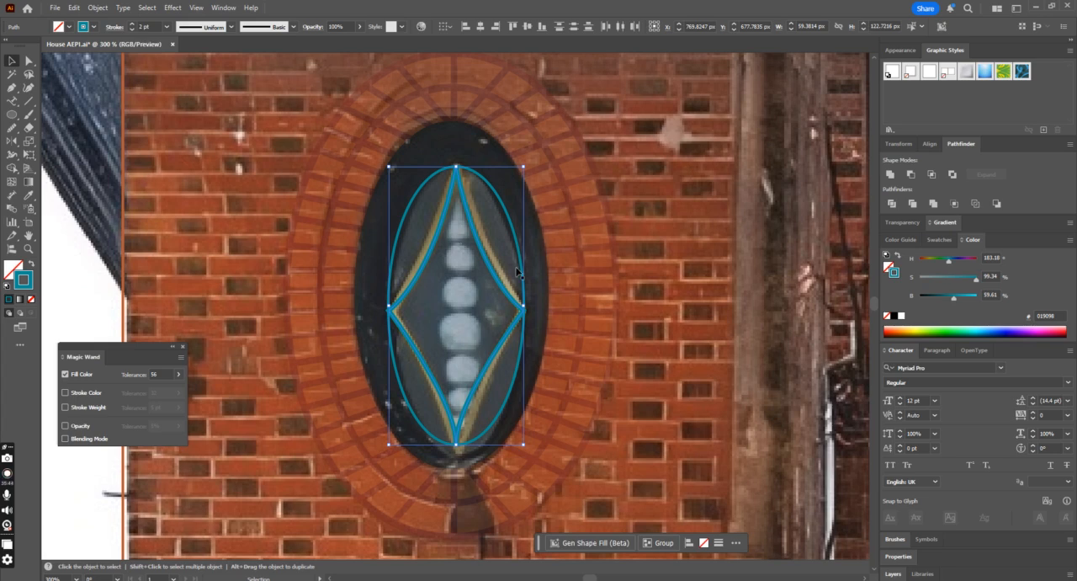
pyautogui.rightClick(495, 334)
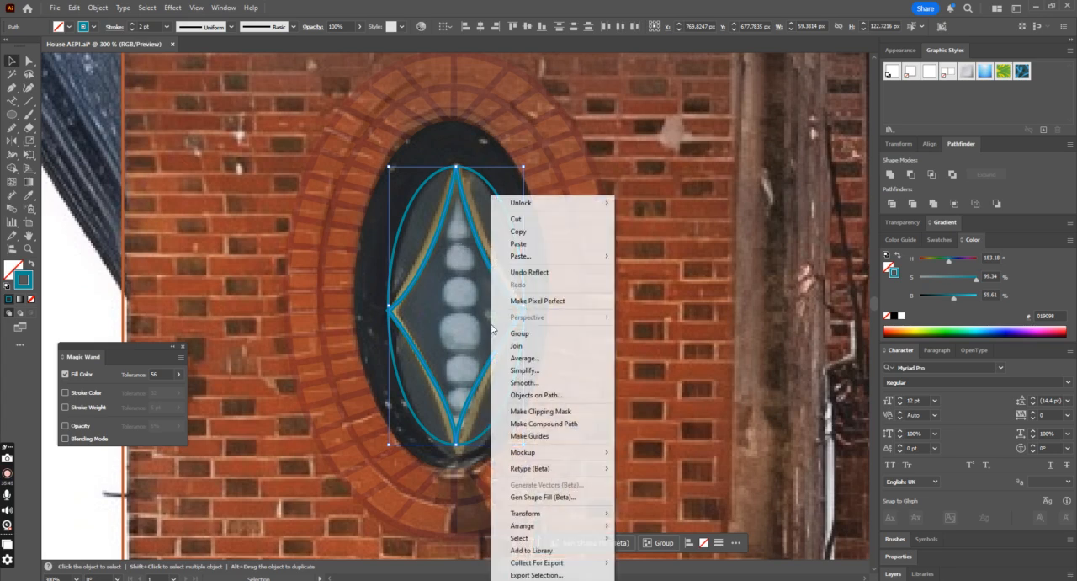
pyautogui.click(530, 346)
# Step: Slightly round the diamond outline's upper and side corners, the side corners by about 1 px
pyautogui.press('a')
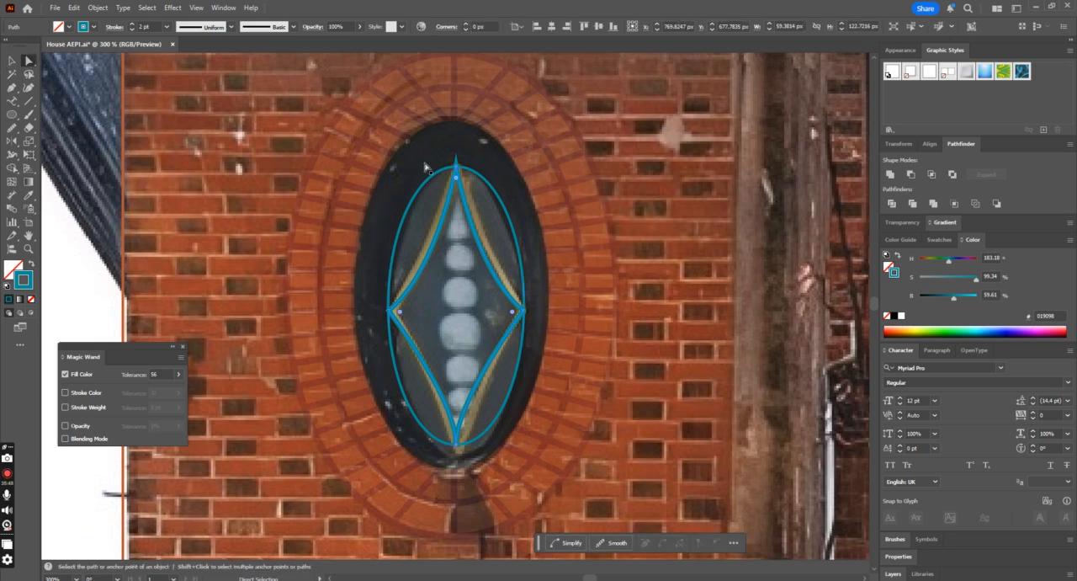
pyautogui.moveTo(459, 181); pyautogui.dragTo(458, 171)
pyautogui.click(546, 290)
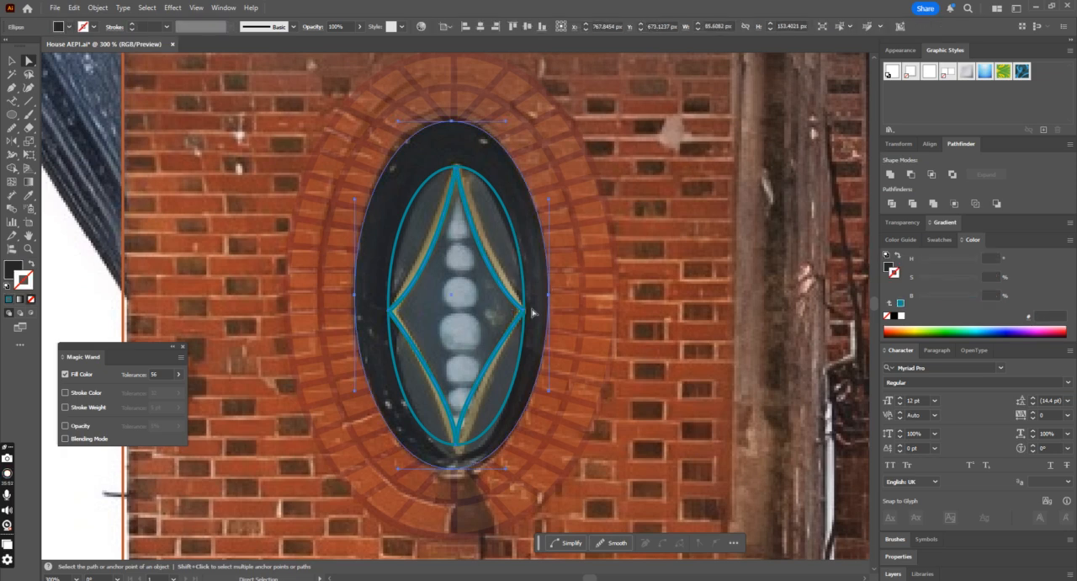
pyautogui.click(392, 309)
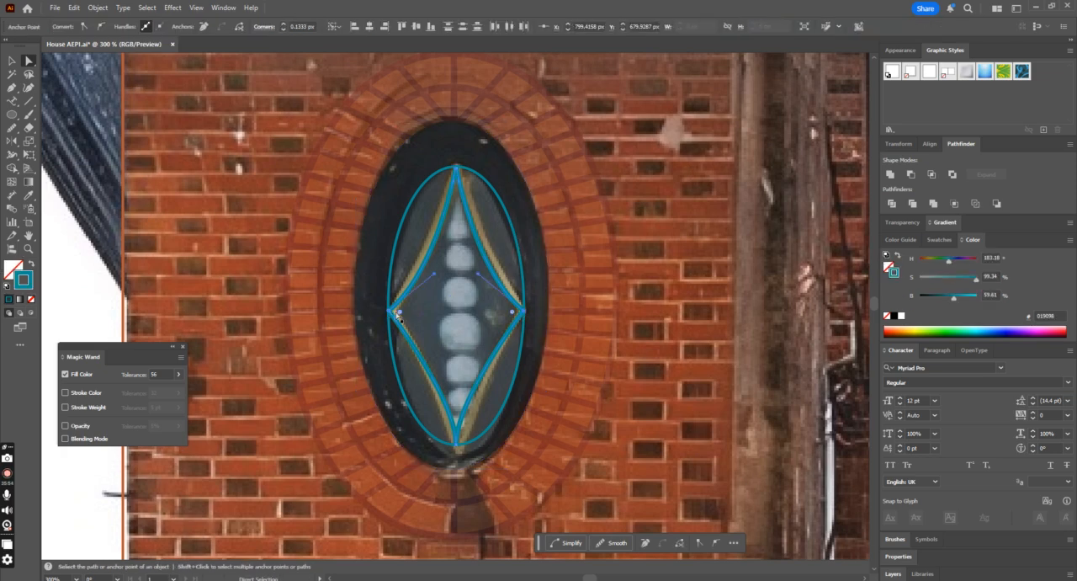
pyautogui.moveTo(401, 315); pyautogui.dragTo(393, 313)
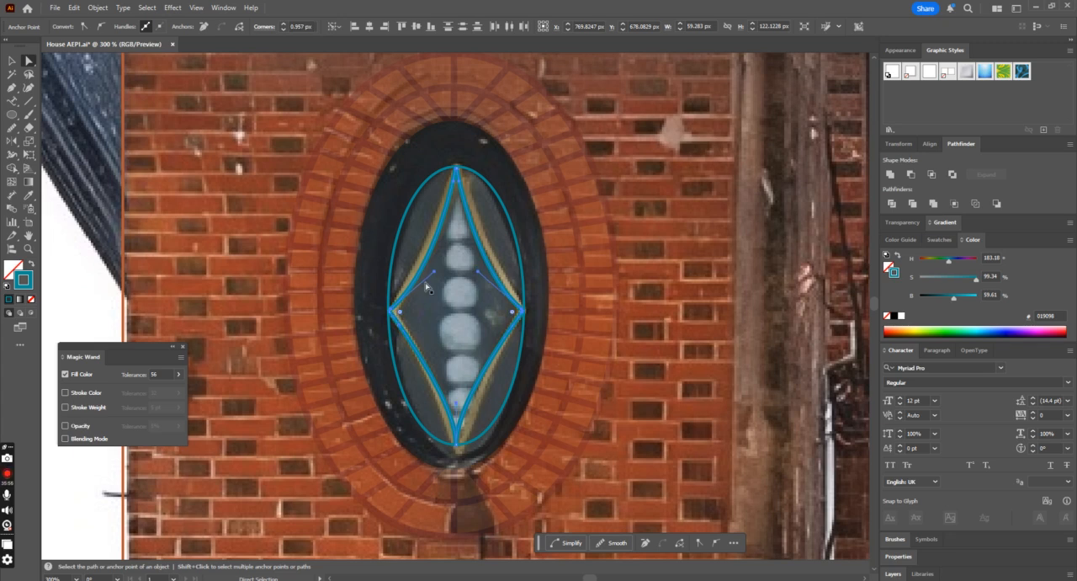
# Step: Draw a circle about 17.6 px across in the middle of the diamond and swap its teal outline to a fill
pyautogui.click(15, 116)
pyautogui.click(78, 144)
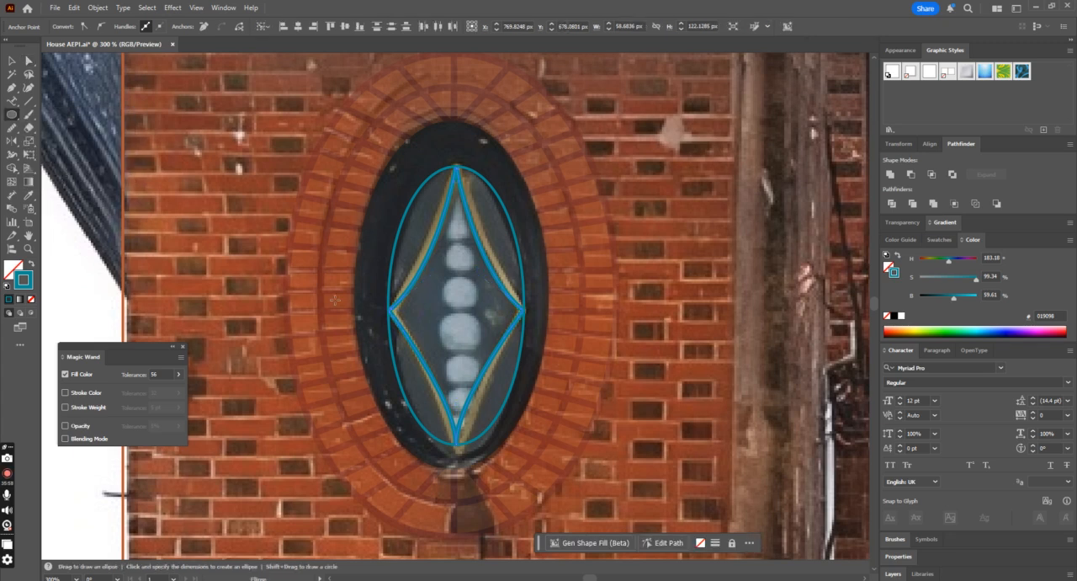
pyautogui.moveTo(440, 299); pyautogui.dragTo(479, 338)
pyautogui.click(31, 262)
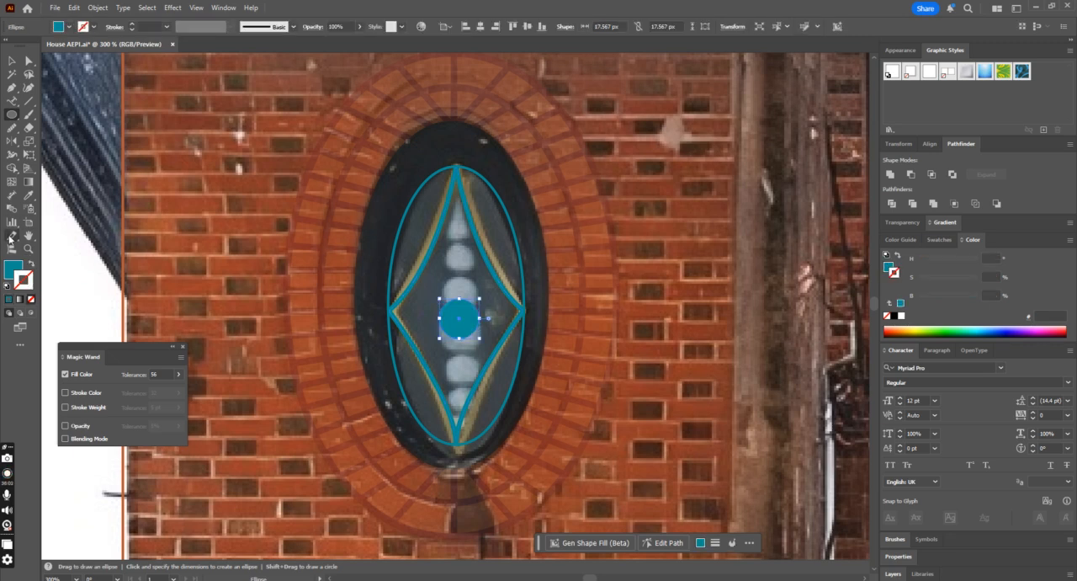
# Step: Fill the circle with the white sampled from the awning's stripe
pyautogui.hotkey('ctrl', '-')
pyautogui.hotkey('ctrl', '-')
pyautogui.hotkey('ctrl', '-')
pyautogui.hotkey('ctrl', '-')
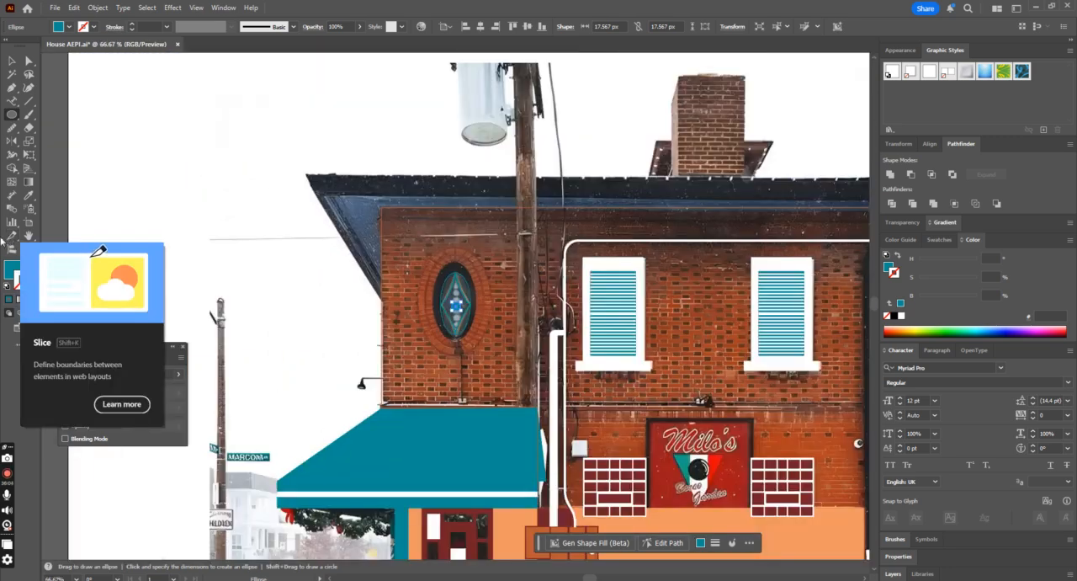
pyautogui.click(29, 195)
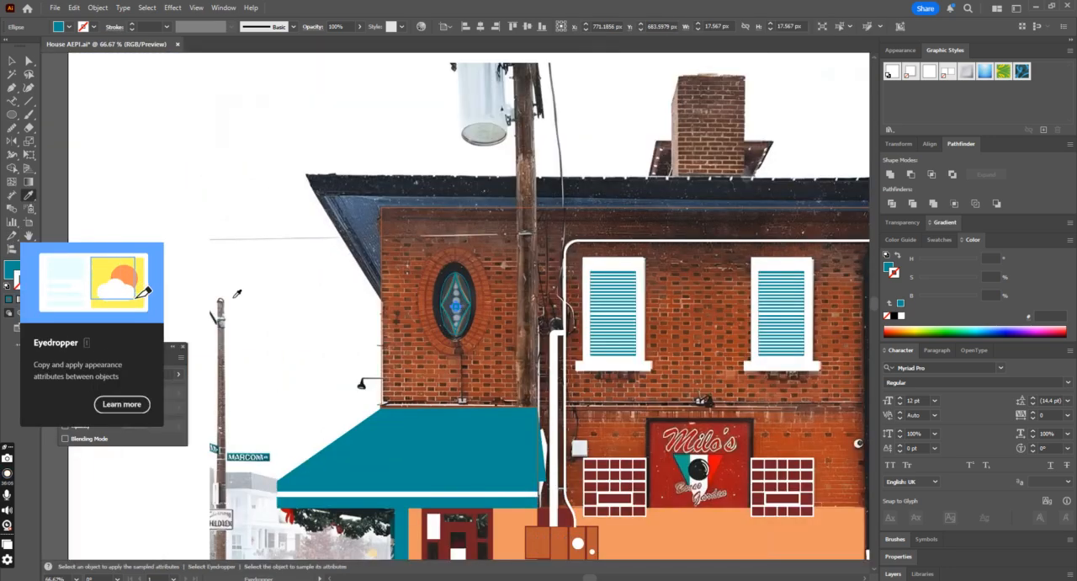
pyautogui.click(455, 490)
# Step: Undo the circle's trial move and enlarge it from its center to about 20.7 px across
pyautogui.click(9, 61)
pyautogui.hotkey('ctrl', '-')
pyautogui.hotkey('ctrl', '-')
pyautogui.hotkey('ctrl', '-')
pyautogui.hotkey('ctrl', '-')
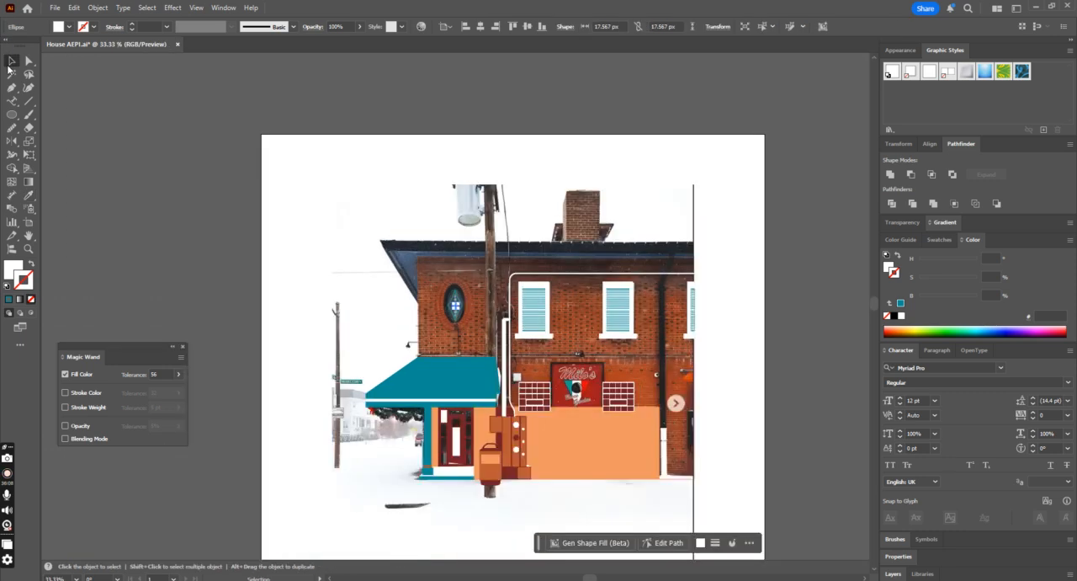
pyautogui.hotkey('ctrl', '+')
pyautogui.hotkey('ctrl', '+')
pyautogui.hotkey('ctrl', '+')
pyautogui.hotkey('ctrl', '+')
pyautogui.hotkey('ctrl', '+')
pyautogui.hotkey('ctrl', '+')
pyautogui.hotkey('ctrl', '+')
pyautogui.hotkey('ctrl', '+')
pyautogui.hotkey('ctrl', '+')
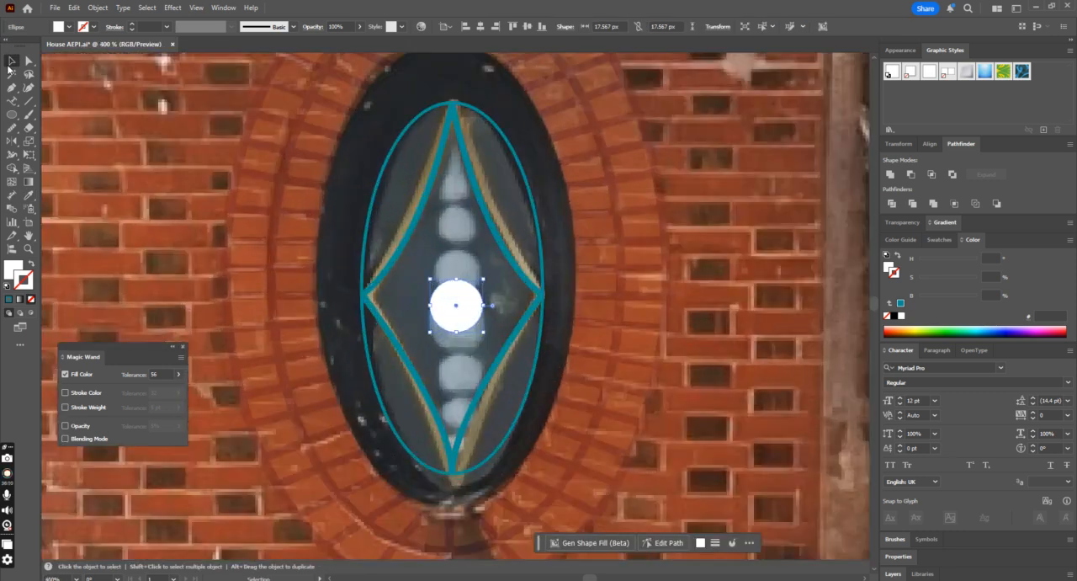
pyautogui.moveTo(452, 300); pyautogui.dragTo(450, 284)
pyautogui.hotkey('ctrl', 'z')
pyautogui.moveTo(485, 334); pyautogui.dragTo(488, 339)
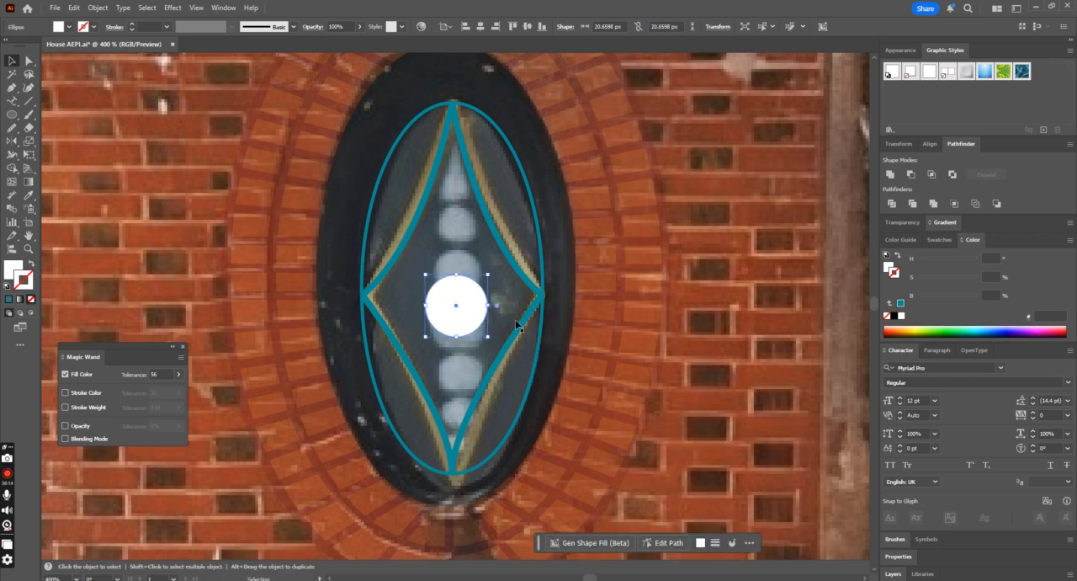
# Step: Select the white circle together with the diamond outline and align their vertical centers
pyautogui.keyDown('shift'); pyautogui.click(537, 303); pyautogui.keyUp('shift')
pyautogui.keyDown('shift'); pyautogui.click(537, 294); pyautogui.keyUp('shift')
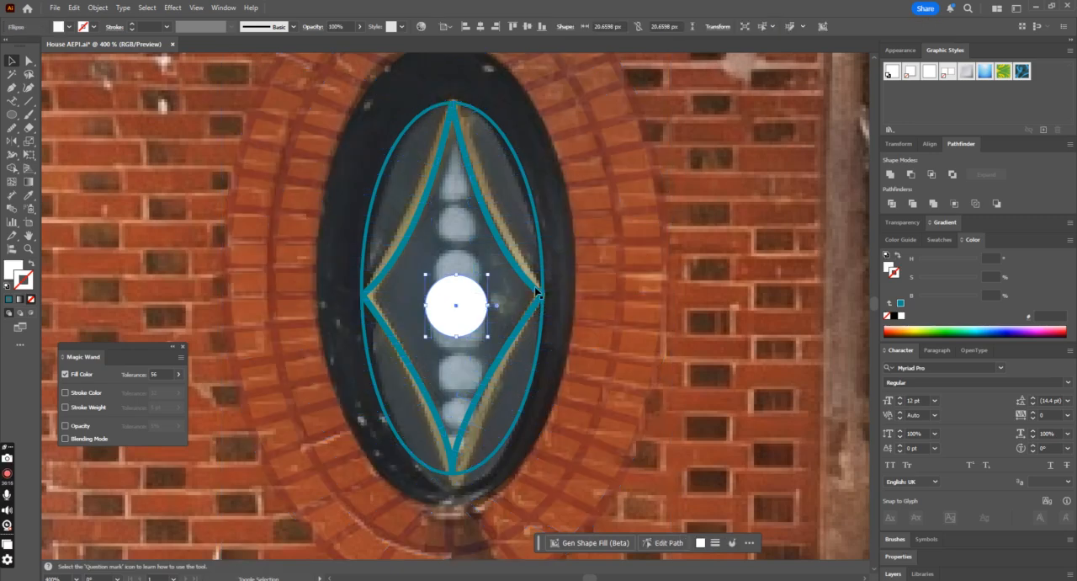
pyautogui.click(535, 291)
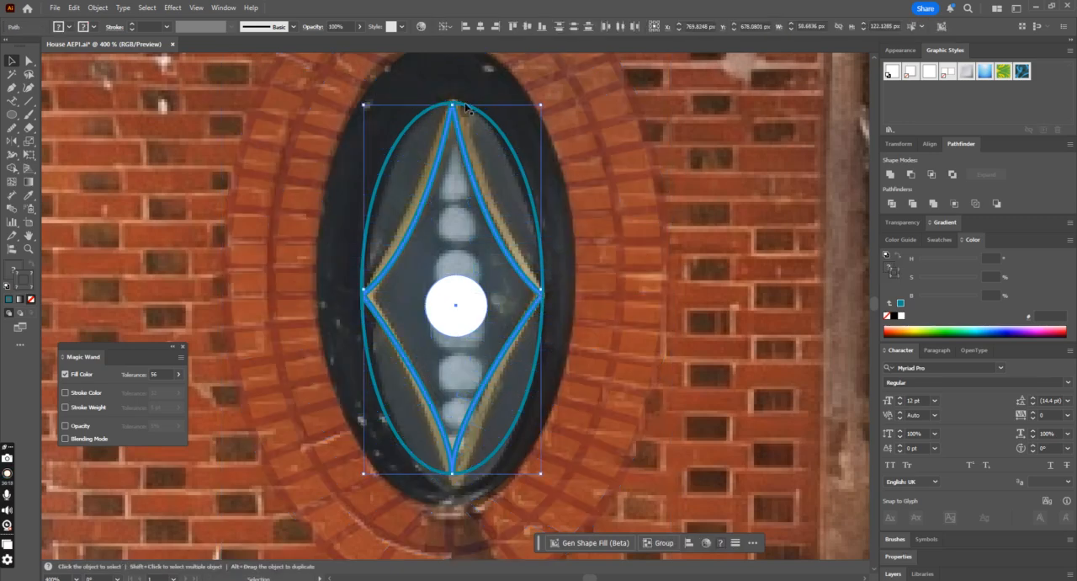
pyautogui.click(529, 29)
# Step: Duplicate the white circle twice as progressively smaller circles stacked above it toward the diamond's upper tip
pyautogui.click(521, 221)
pyautogui.click(469, 276)
pyautogui.hotkey('ctrl', 'x')
pyautogui.hotkey('ctrl', 'f')
pyautogui.moveTo(487, 258); pyautogui.dragTo(462, 184)
pyautogui.hotkey('ctrl', 'c')
pyautogui.hotkey('ctrl', 'f')
pyautogui.keyDown('shift'); pyautogui.click(467, 225); pyautogui.keyUp('shift')
# Step: Center the three white circles horizontally on the diamond outline, then deselect the diamond
pyautogui.keyDown('shift'); pyautogui.click(465, 278); pyautogui.keyUp('shift')
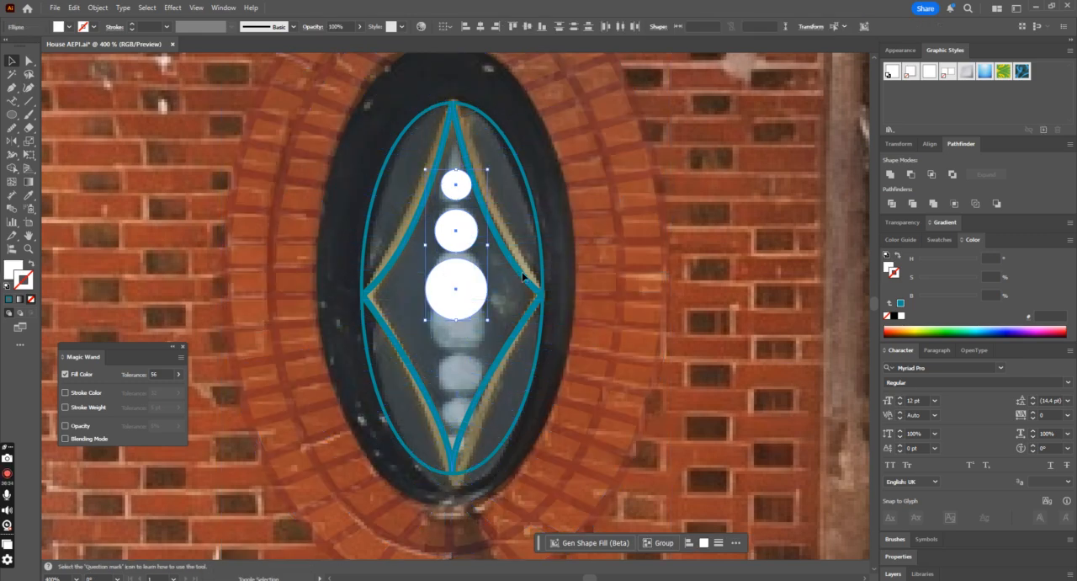
pyautogui.click(523, 276)
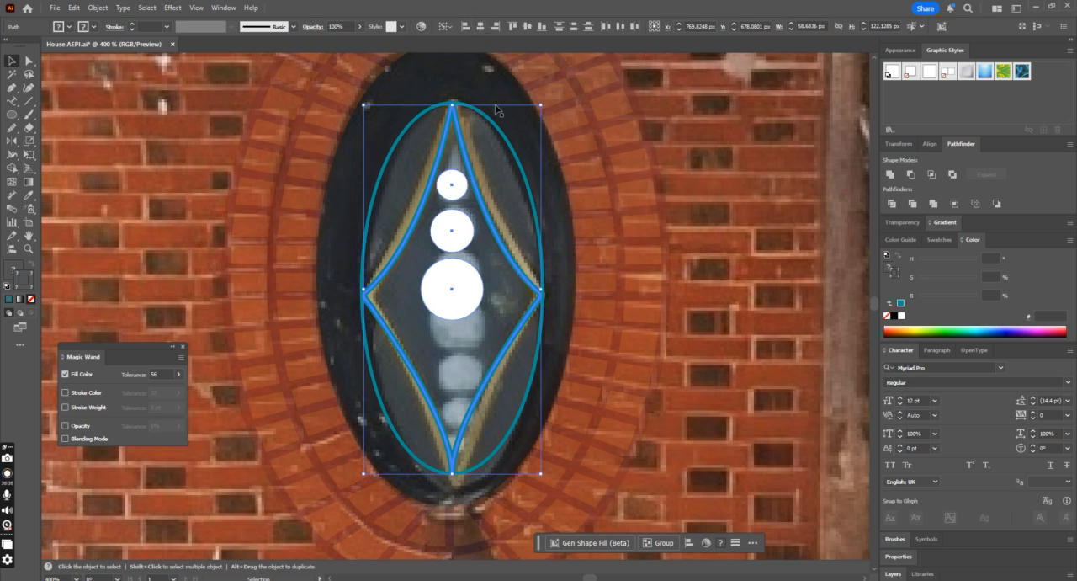
pyautogui.keyDown('shift'); pyautogui.click(535, 291); pyautogui.keyUp('shift')
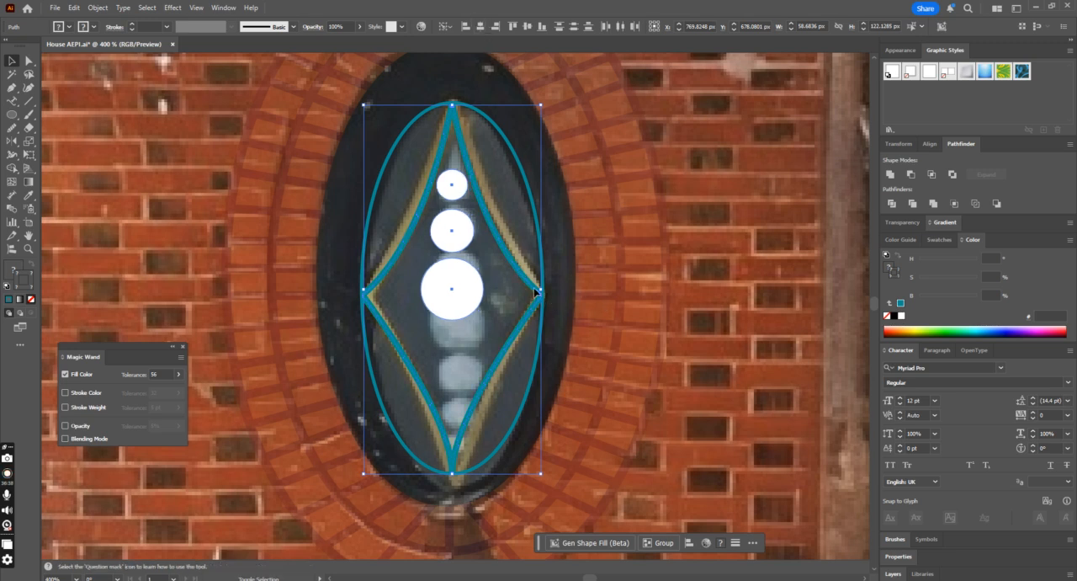
# Step: Reflect a copy of the three white circles across a horizontal axis through the largest circle's center
pyautogui.click(13, 142)
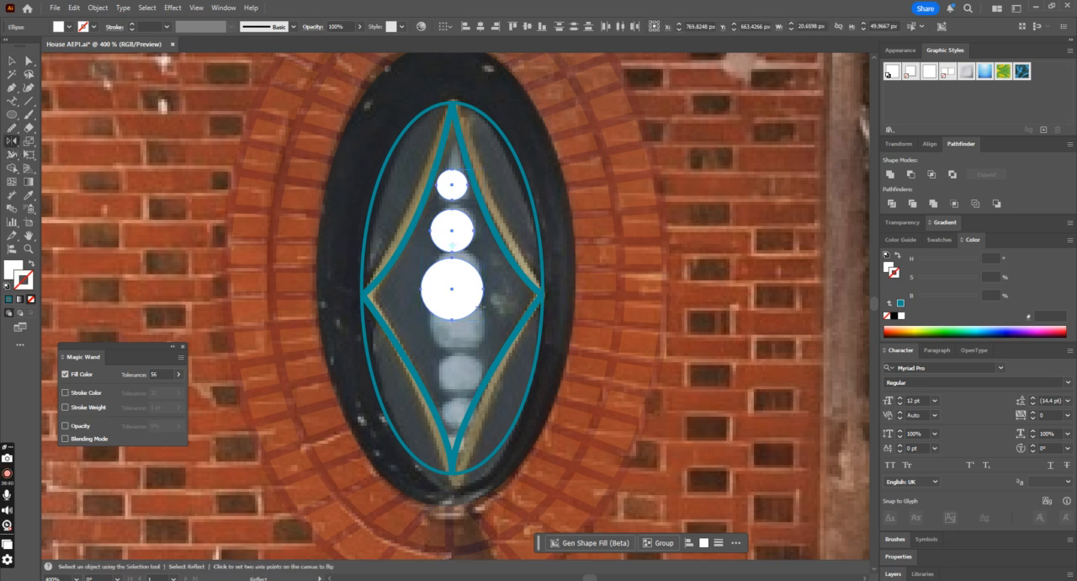
pyautogui.keyDown('alt'); pyautogui.click(483, 289); pyautogui.keyUp('alt')
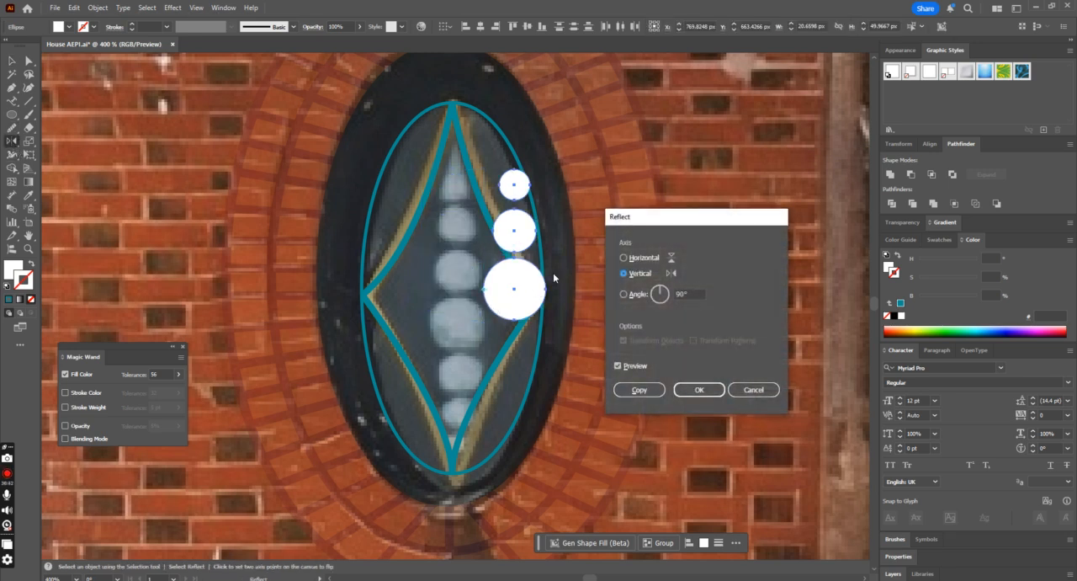
pyautogui.click(623, 257)
pyautogui.click(638, 389)
pyautogui.press('v')
pyautogui.click(519, 290)
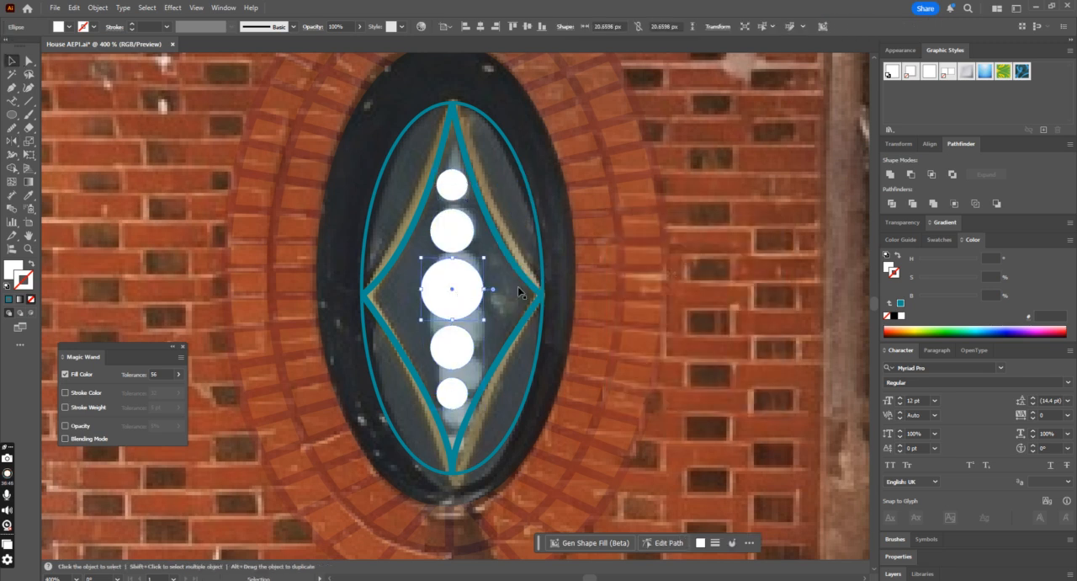
# Step: Try swapping the diamond's teal outline to a solid fill, and undo the change
pyautogui.click(530, 283)
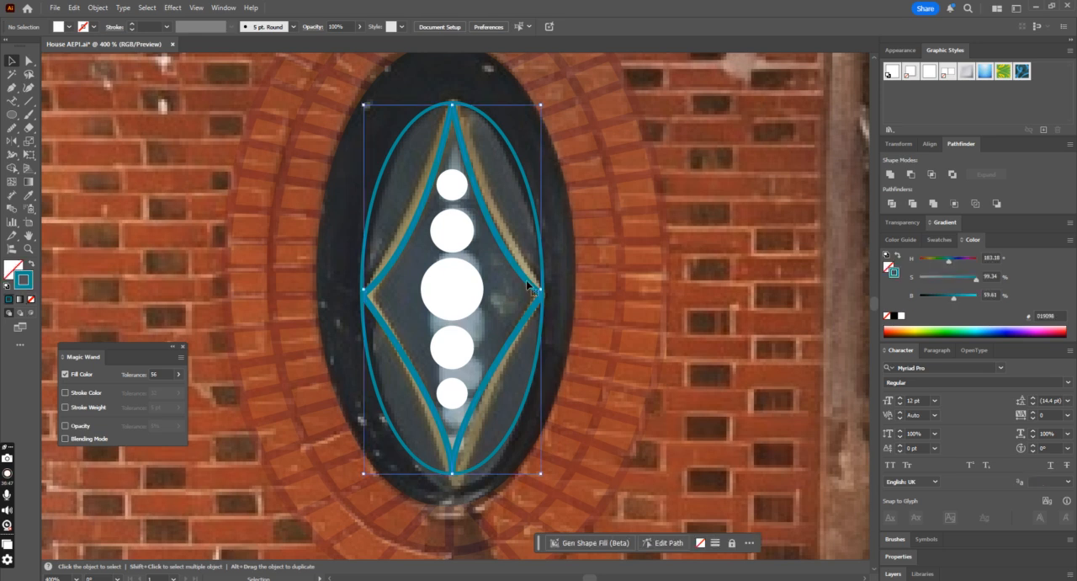
pyautogui.click(32, 264)
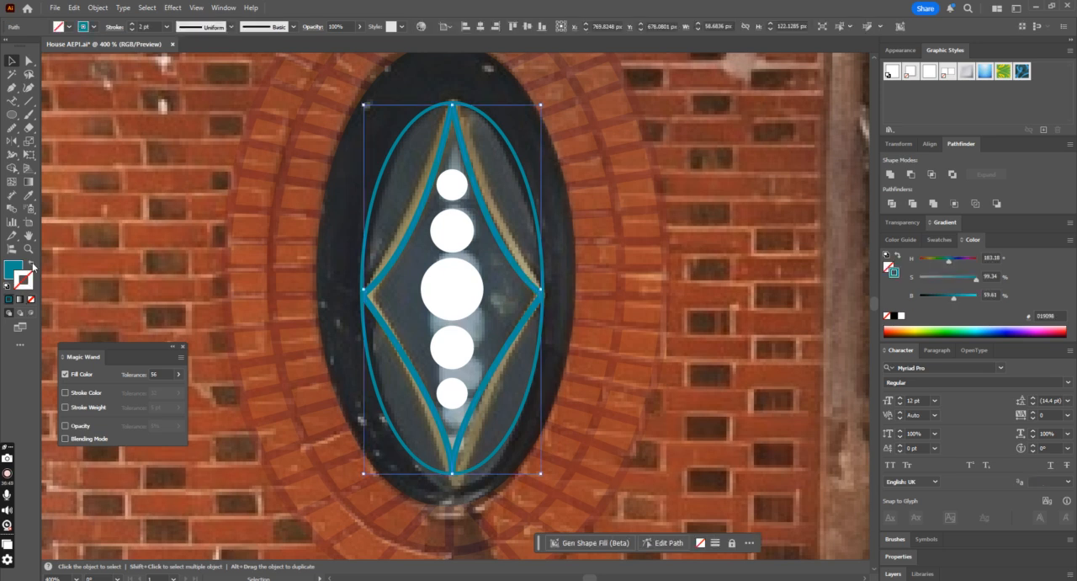
pyautogui.click(530, 200)
pyautogui.hotkey('ctrl', 'z')
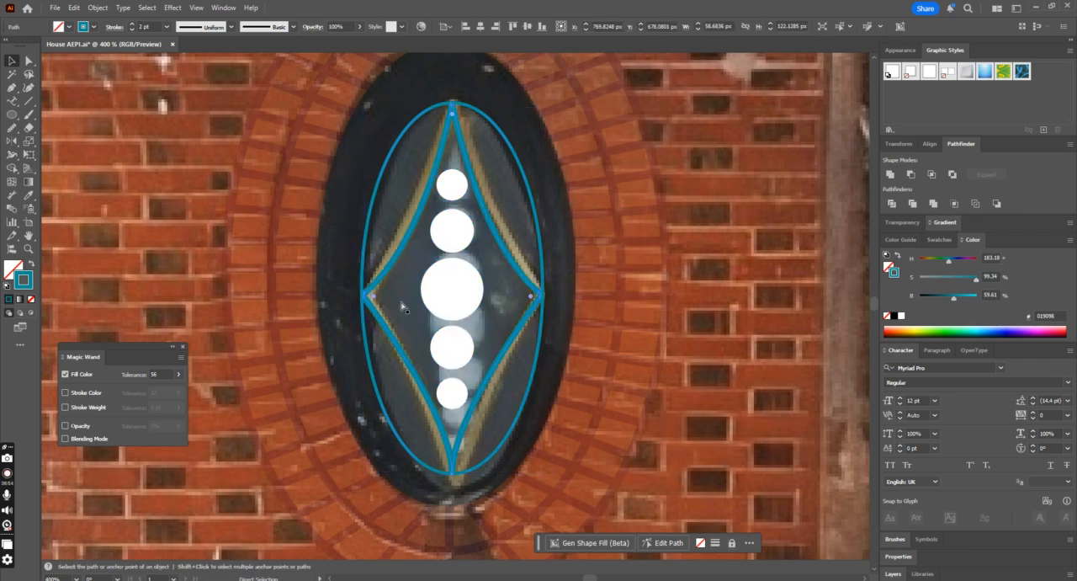
# Step: Recolor the diamond's outline with the light orange sampled from the lower facade wall, and deselect it
pyautogui.hotkey('ctrl', '-')
pyautogui.hotkey('ctrl', '-')
pyautogui.hotkey('ctrl', '-')
pyautogui.hotkey('ctrl', '-')
pyautogui.hotkey('ctrl', '-')
pyautogui.scroll(-1, 413, 316)
pyautogui.scroll(-1, 414, 317)
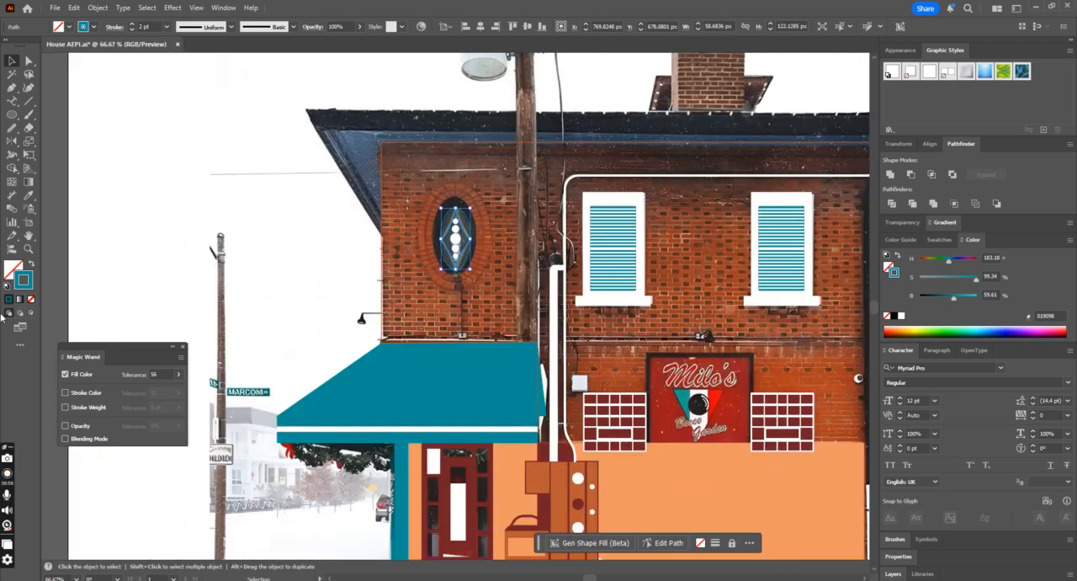
pyautogui.click(28, 195)
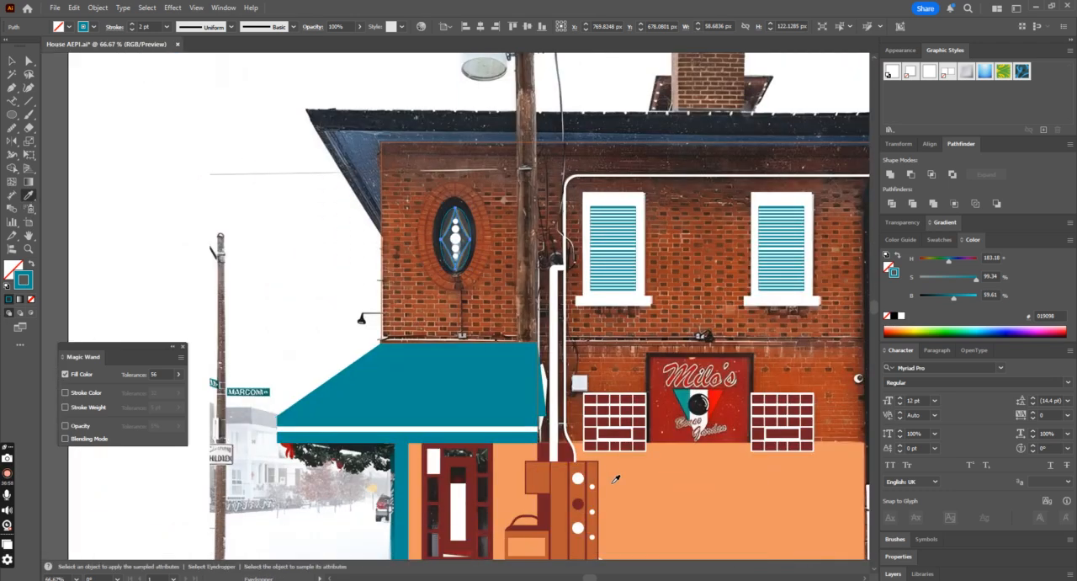
pyautogui.click(653, 502)
pyautogui.click(12, 60)
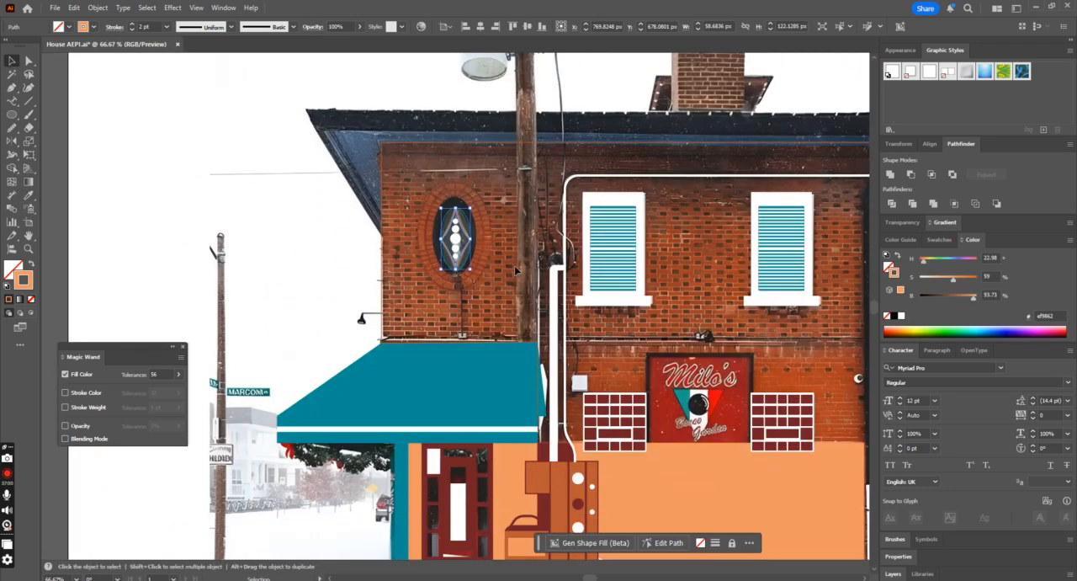
pyautogui.hotkey('ctrl', 'shift', 'a')
# Step: Turn the inner oval's teal outline behind the diamond into a solid teal fill without stroke
pyautogui.hotkey('ctrl', '=')
pyautogui.hotkey('ctrl', '=')
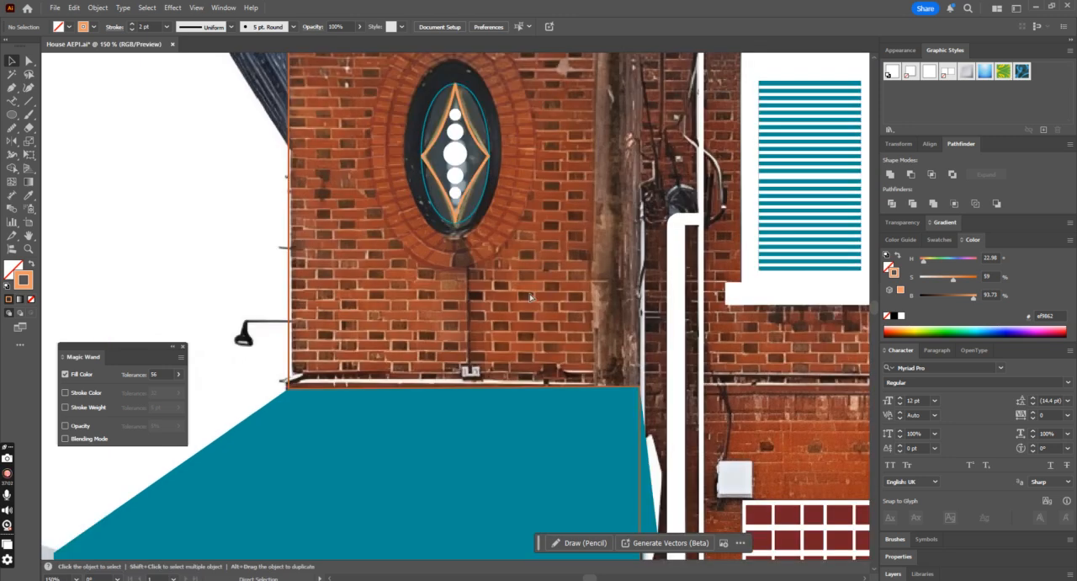
pyautogui.click(479, 212)
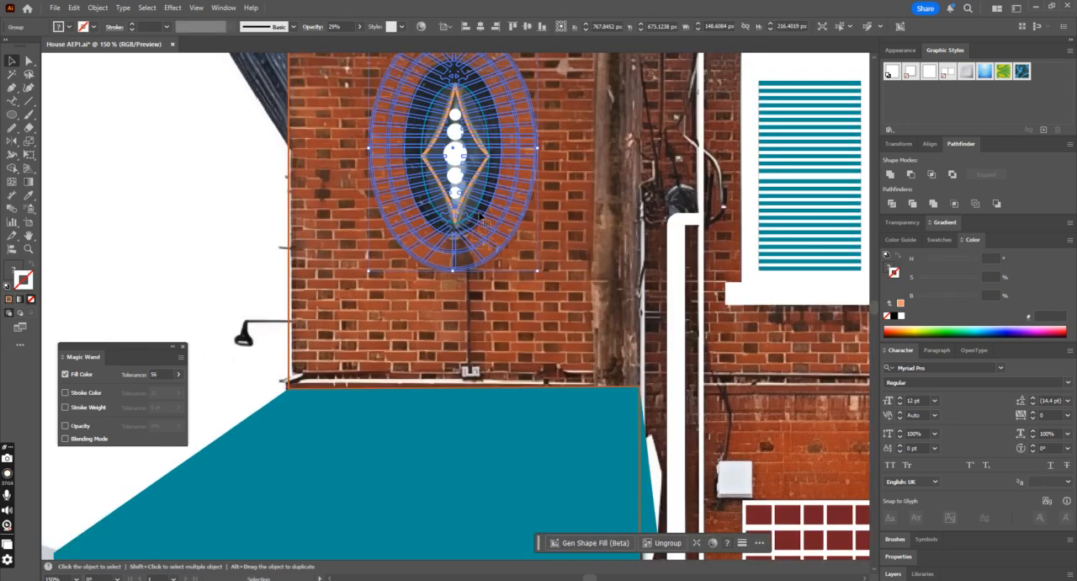
pyautogui.click(477, 206)
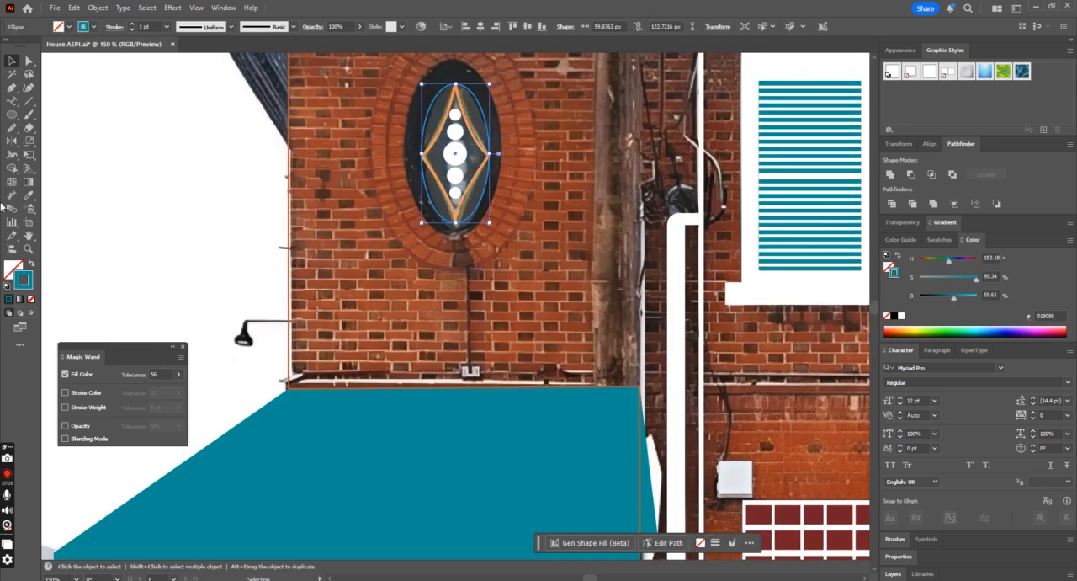
pyautogui.click(31, 264)
# Step: Raise the opacity of the brick ring group around the oval ornament to 100%, and deselect it
pyautogui.scroll(1, 216, 279)
pyautogui.click(520, 176)
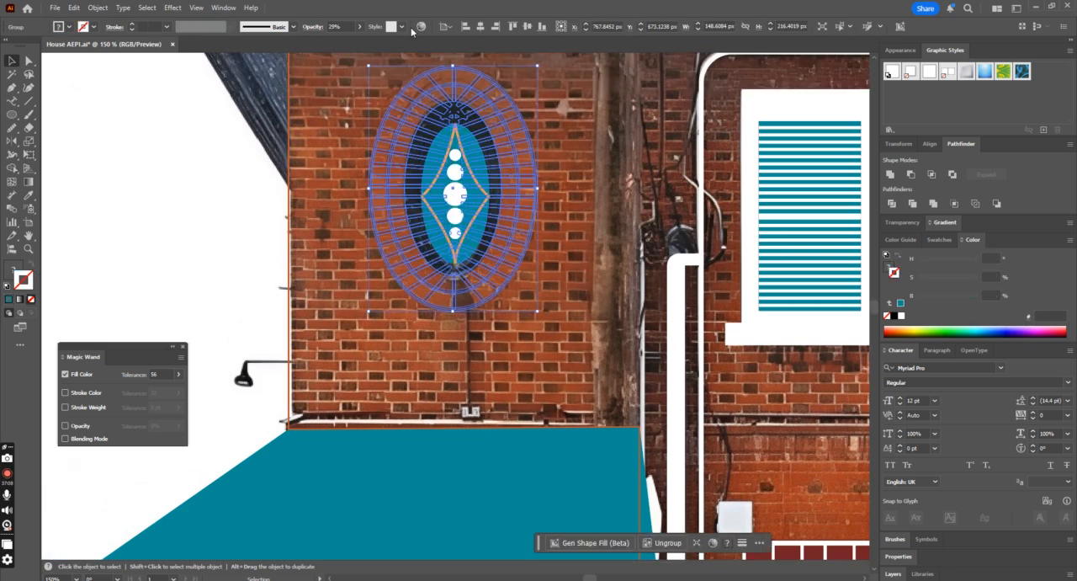
pyautogui.click(362, 28)
pyautogui.moveTo(356, 42); pyautogui.dragTo(381, 44)
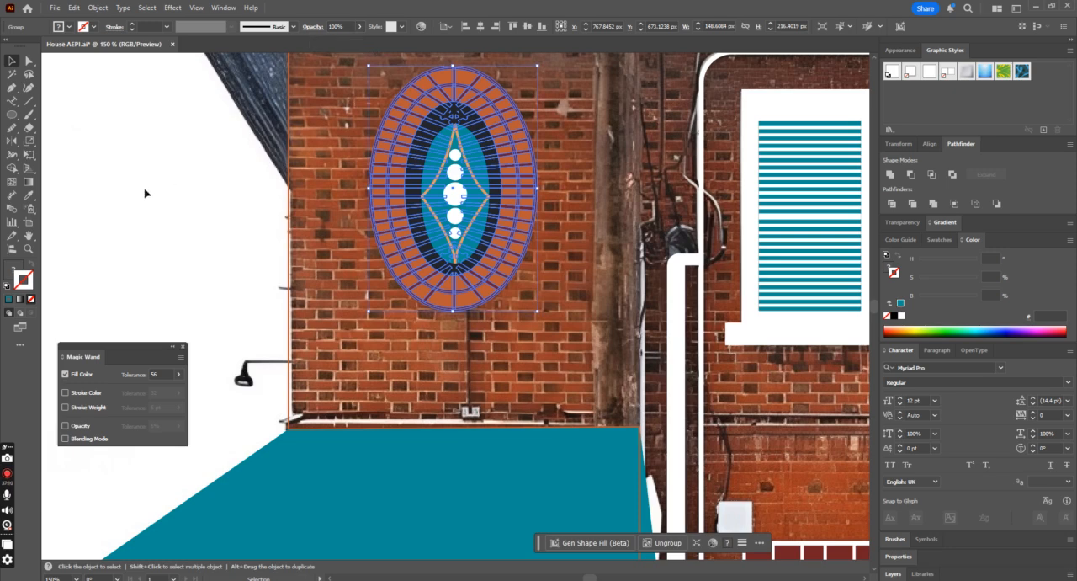
pyautogui.hotkey('ctrl', 'shift', 'a')
# Step: Turn the upper facade outline's brick-orange stroke into a solid fill, and deselect it
pyautogui.hotkey('ctrl', '-')
pyautogui.hotkey('ctrl', '-')
pyautogui.hotkey('ctrl', '-')
pyautogui.scroll(-1, 355, 254)
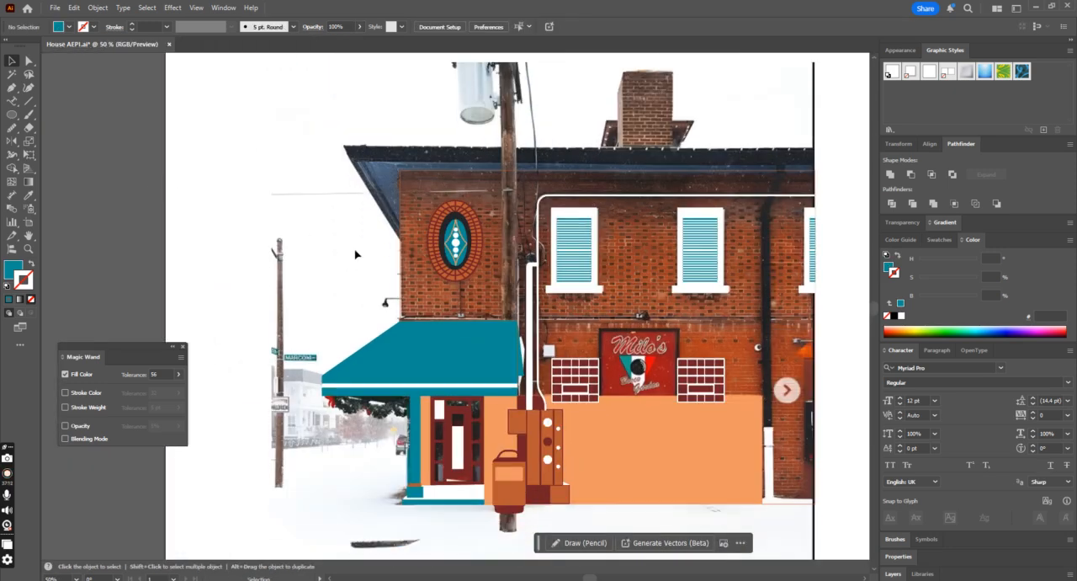
pyautogui.click(409, 202)
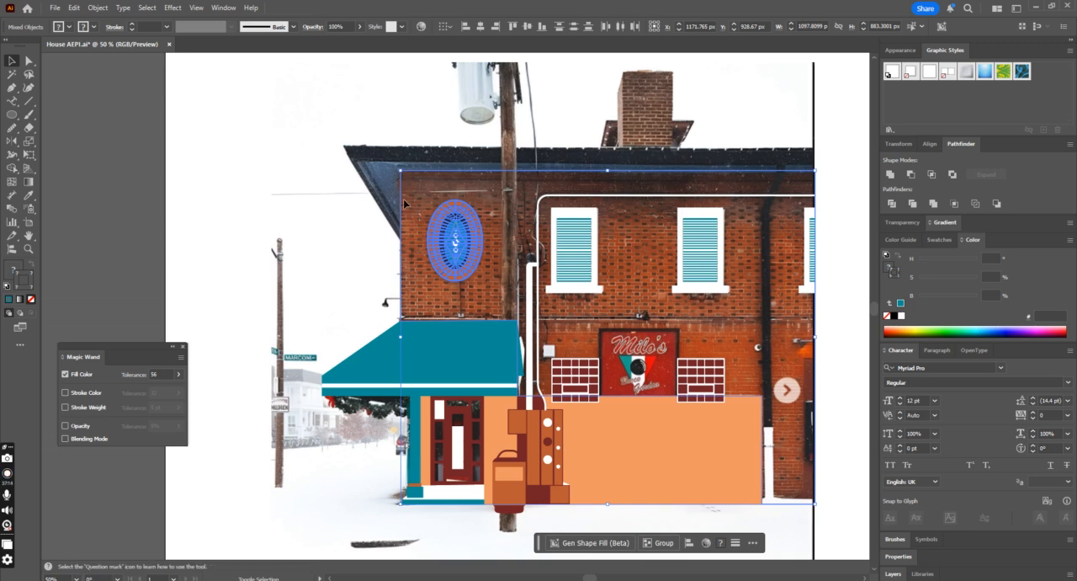
pyautogui.click(452, 205)
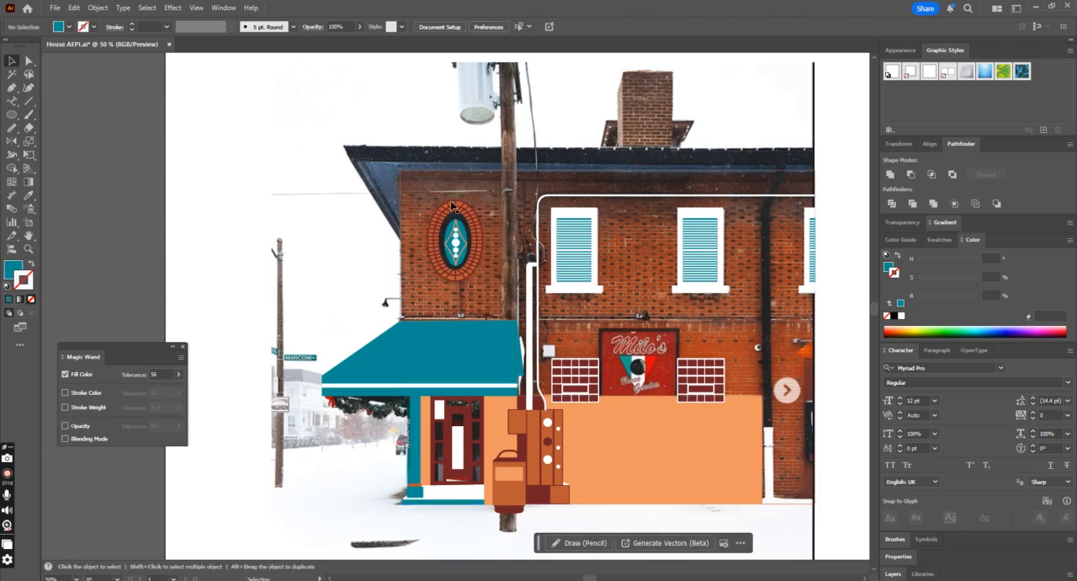
pyautogui.click(399, 266)
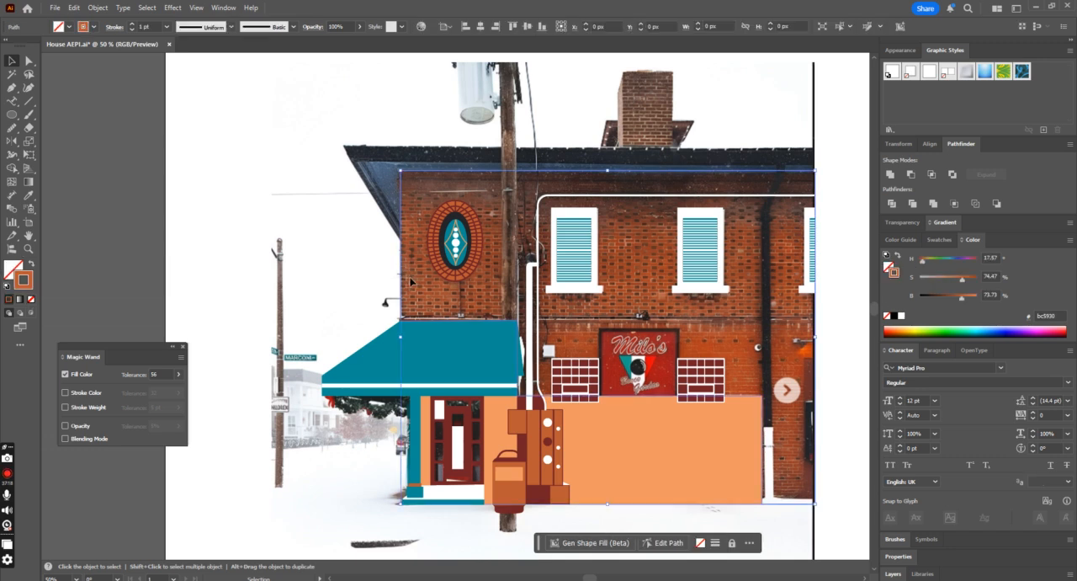
pyautogui.click(32, 266)
pyautogui.click(273, 263)
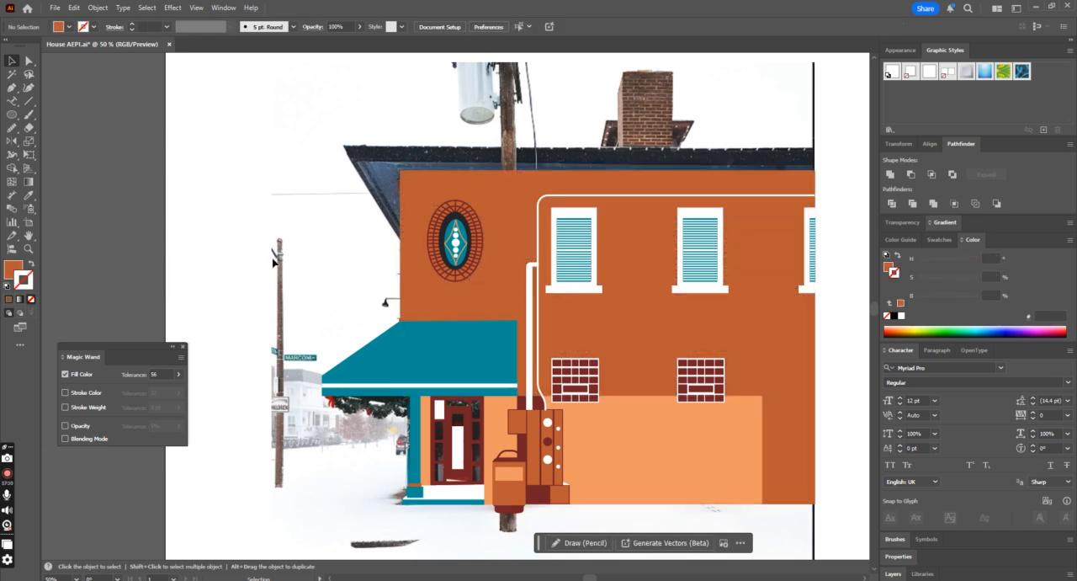
# Step: Group all traced vector shapes of the building, leaving the photo out of the group, and deselect it
pyautogui.hotkey('ctrl', '-')
pyautogui.moveTo(361, 186); pyautogui.dragTo(738, 456)
pyautogui.hotkey('ctrl', '-')
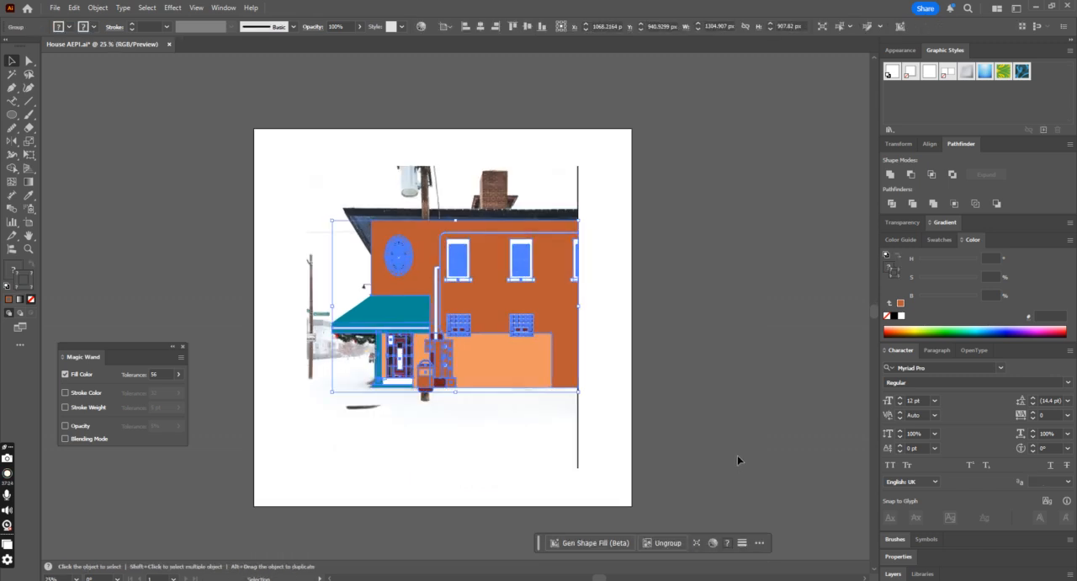
pyautogui.click(737, 455)
# Step: Try moving the grouped building off the artboard beside the photo, and undo the move
pyautogui.moveTo(500, 364); pyautogui.dragTo(805, 385)
pyautogui.click(799, 464)
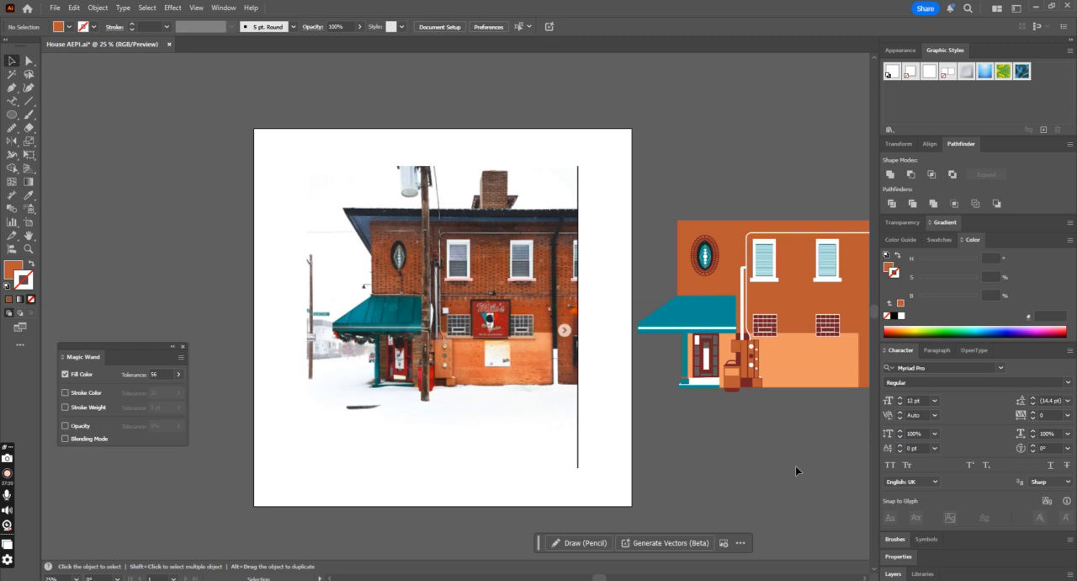
pyautogui.hotkey('ctrl', 'z')
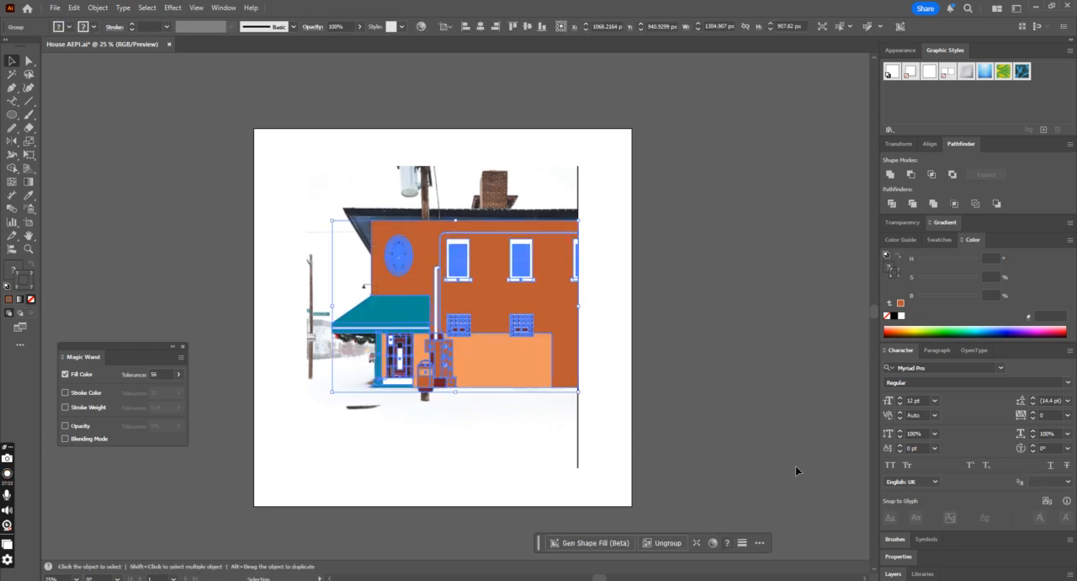
# Step: Shift the grouped building aside twice to check the photo beneath it, undoing each move
pyautogui.click(720, 430)
pyautogui.hotkey('ctrl', '+')
pyautogui.moveTo(528, 397); pyautogui.dragTo(777, 329)
pyautogui.hotkey('ctrl', 'z')
pyautogui.click(758, 358)
pyautogui.moveTo(561, 361); pyautogui.dragTo(704, 324)
pyautogui.hotkey('ctrl', 'z')
pyautogui.click(781, 335)
pyautogui.hotkey('ctrl', '-')
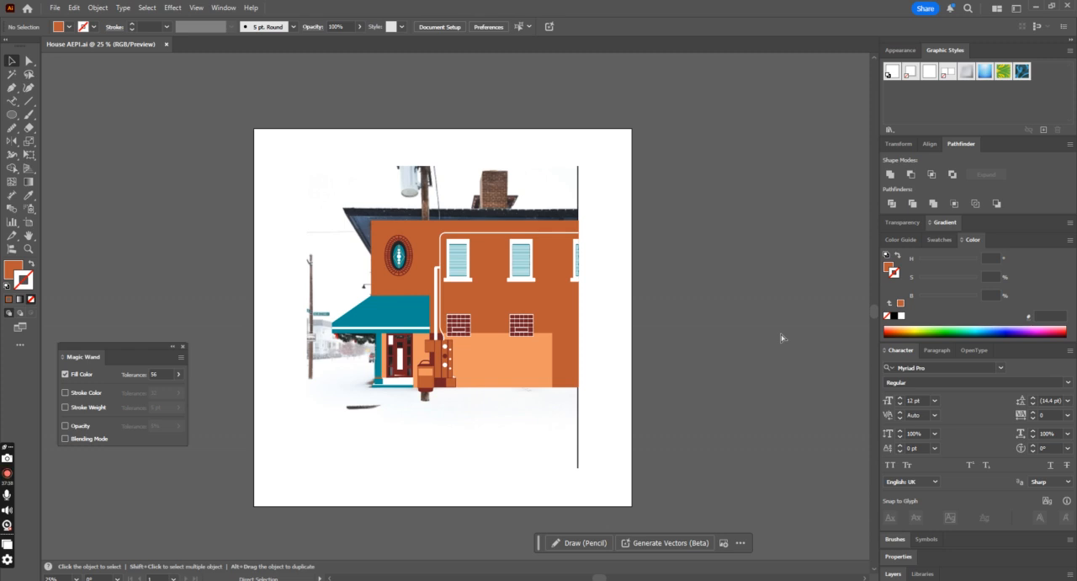
# Step: Offset the building group from the photo three more times to compare the tracing, undoing every move
pyautogui.hotkey('ctrl', '+')
pyautogui.moveTo(444, 266); pyautogui.dragTo(472, 336)
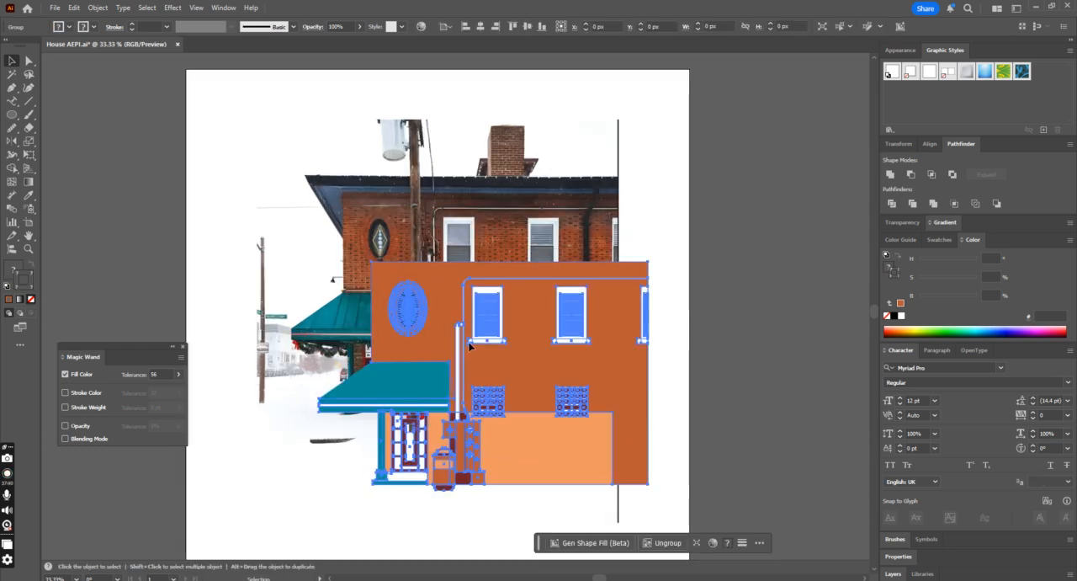
pyautogui.hotkey('ctrl', 'z')
pyautogui.moveTo(426, 304); pyautogui.dragTo(504, 307)
pyautogui.hotkey('ctrl', 'z')
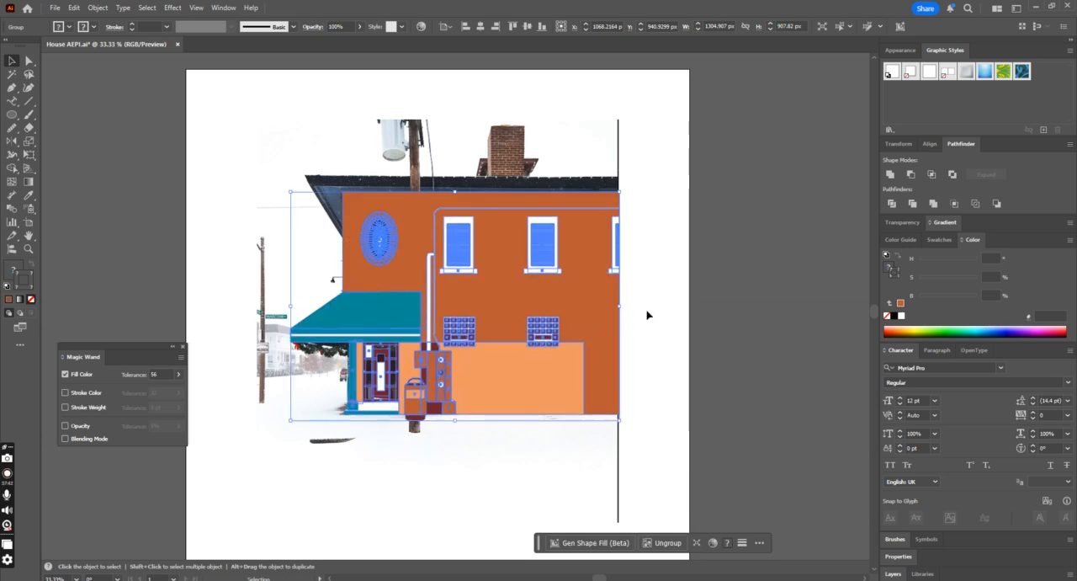
pyautogui.click(647, 313)
pyautogui.moveTo(400, 348); pyautogui.dragTo(549, 345)
pyautogui.hotkey('ctrl', 'z')
pyautogui.click(701, 346)
# Step: Draw the roof's underside with the Pen tool along the eave and facade top, and fill it with the awning's teal
pyautogui.scroll(1, 644, 364)
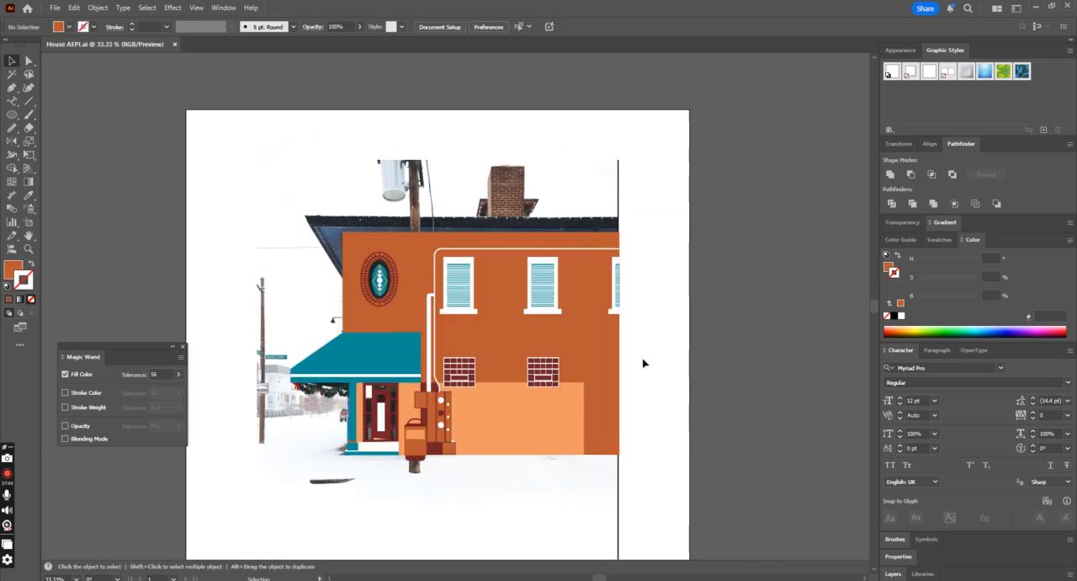
pyautogui.click(12, 86)
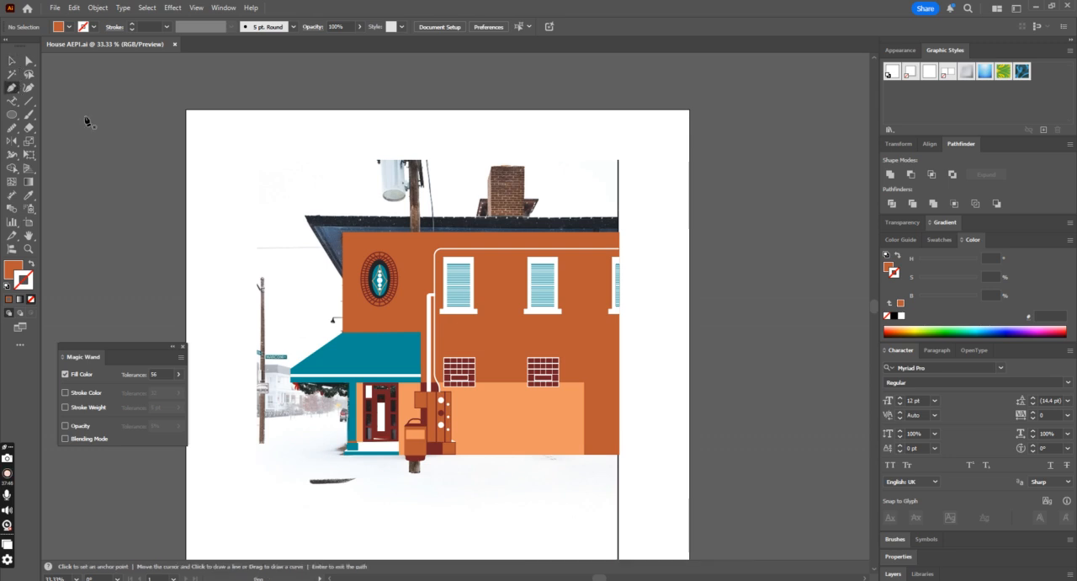
pyautogui.click(343, 276)
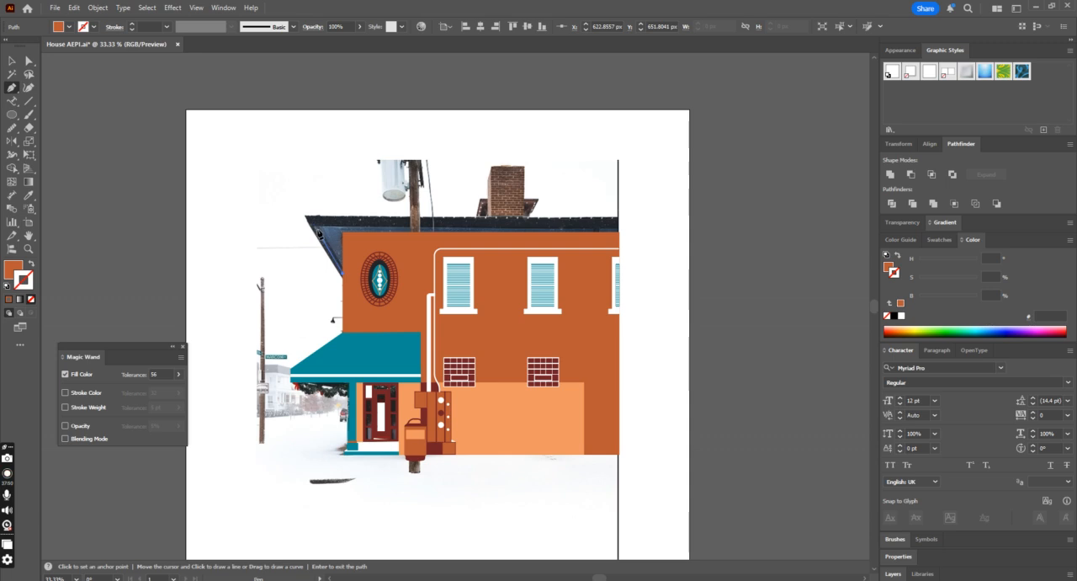
pyautogui.press('Escape')
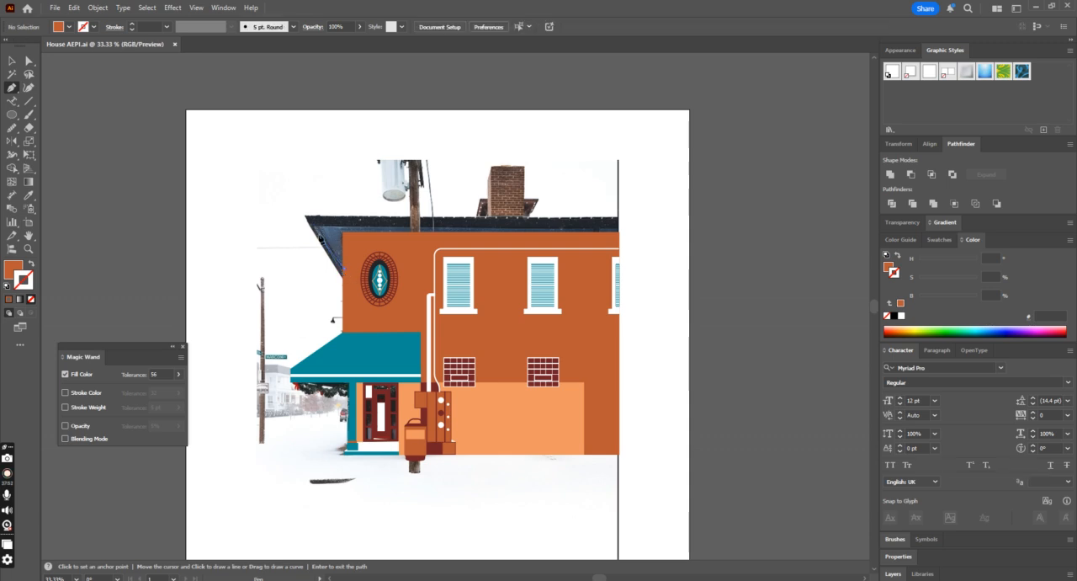
pyautogui.click(322, 233)
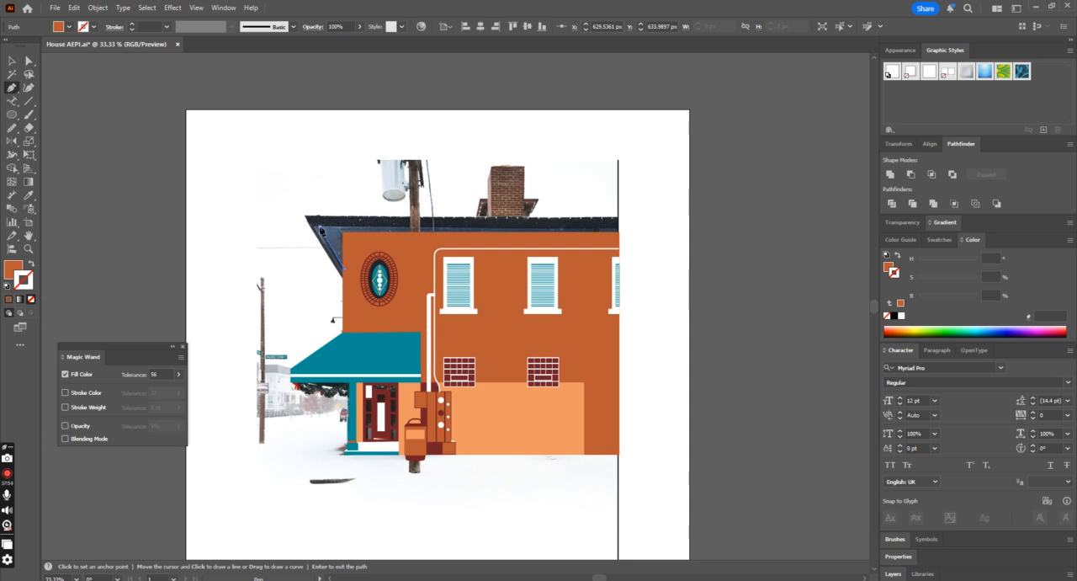
pyautogui.click(626, 226)
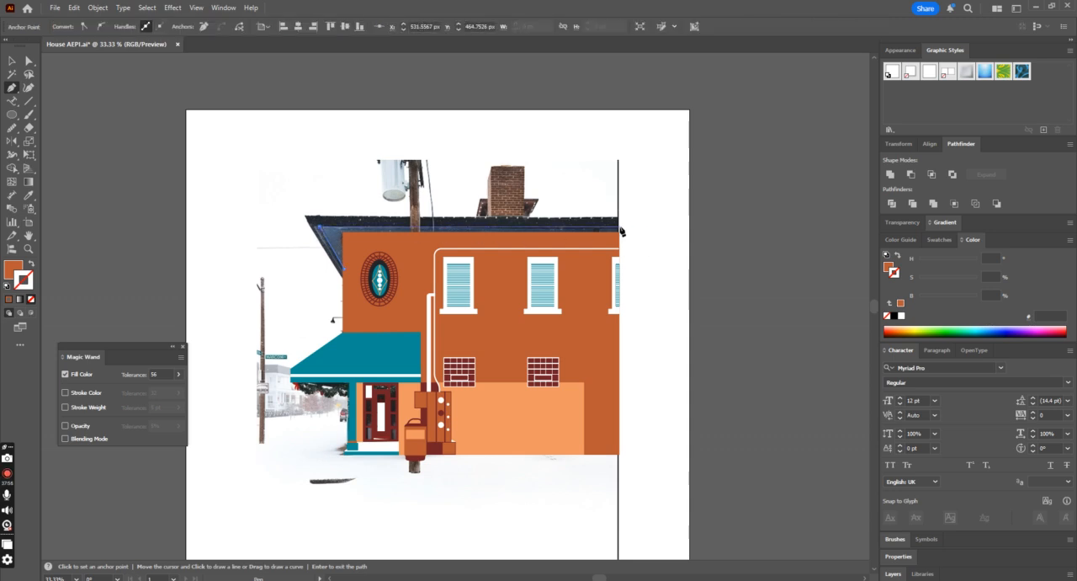
pyautogui.click(345, 272)
pyautogui.click(28, 195)
pyautogui.click(332, 349)
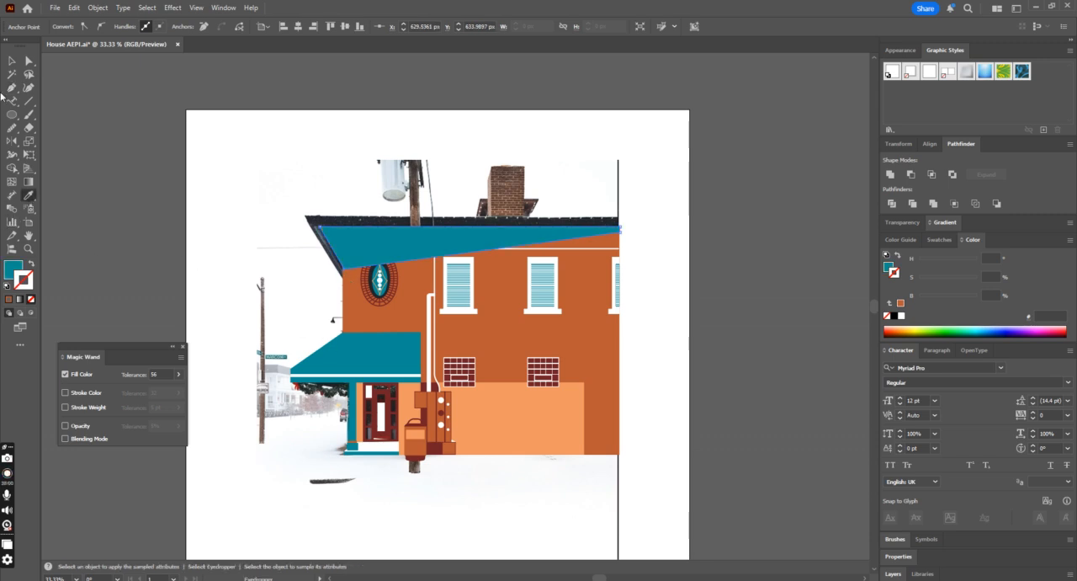
# Step: Bring the building group to the front so it overlaps the teal roof underside, and deselect it
pyautogui.click(12, 60)
pyautogui.click(481, 332)
pyautogui.hotkey('ctrl', 'shift', ']')
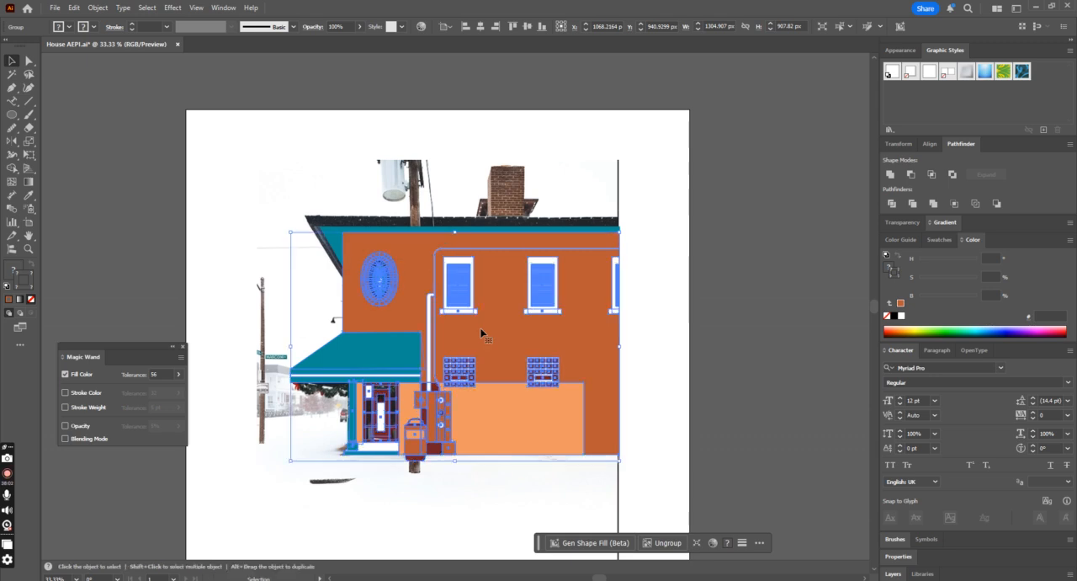
pyautogui.click(679, 350)
# Step: Try moving the building group away from the teal roof shape, and undo the move
pyautogui.moveTo(554, 359); pyautogui.dragTo(596, 403)
pyautogui.hotkey('ctrl', 'z')
pyautogui.click(685, 400)
# Step: Activate the Pen tool to start tracing another shape
pyautogui.hotkey('ctrl', '+')
pyautogui.press('p')
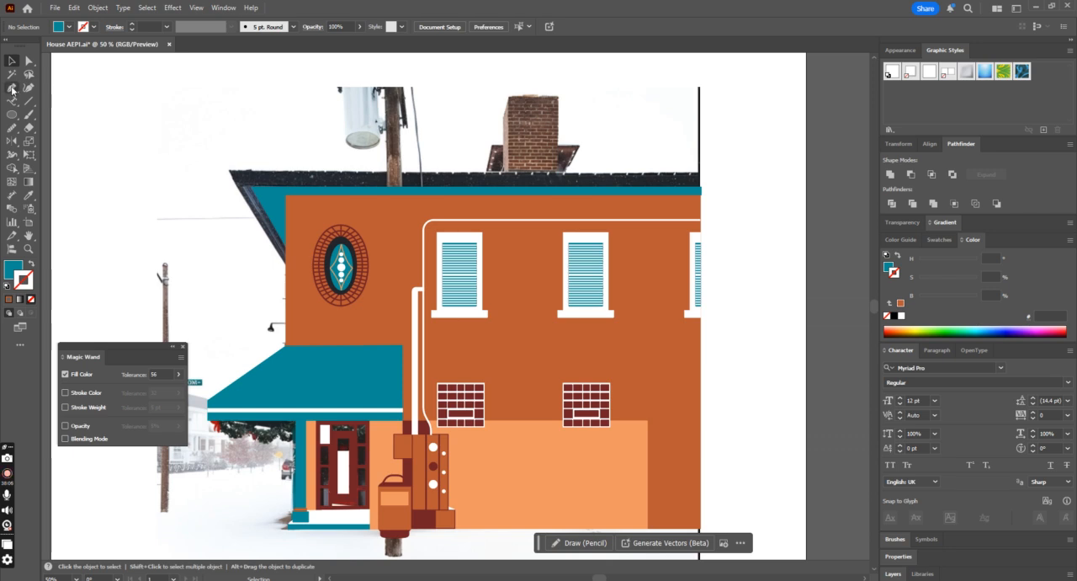
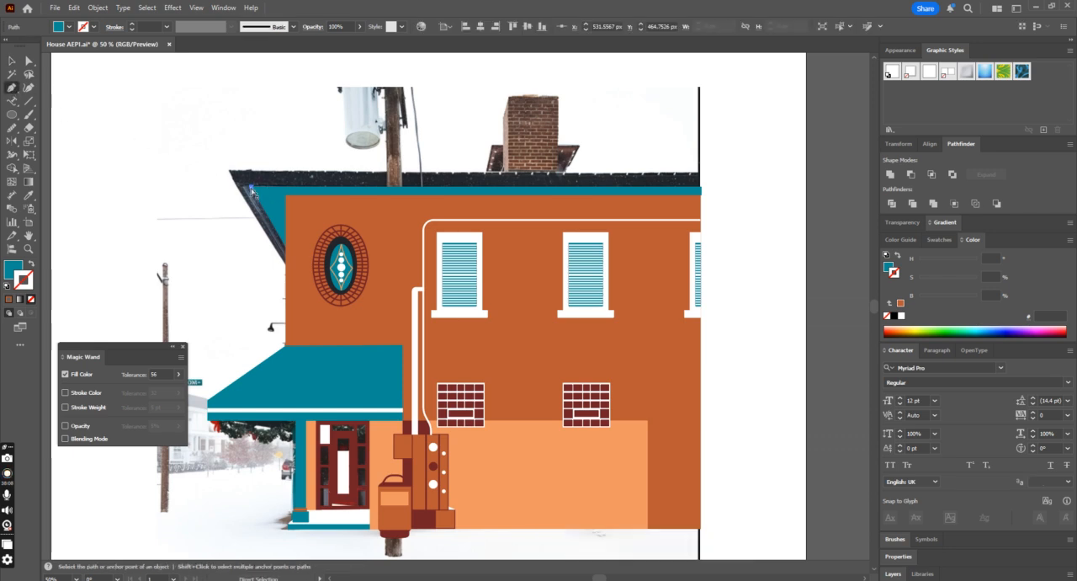
pyautogui.scroll(4, 251, 189)
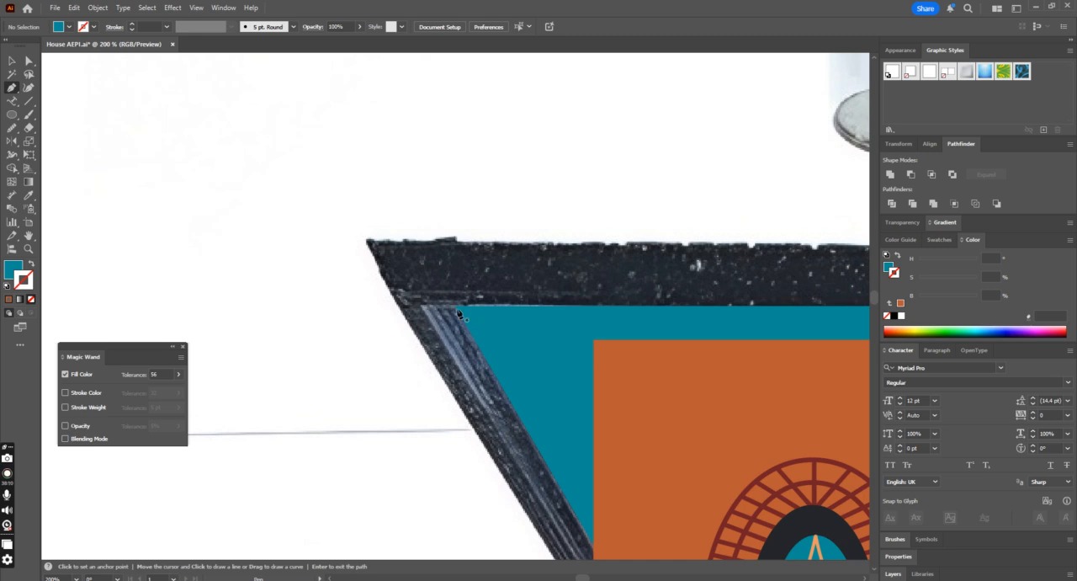
pyautogui.click(451, 310)
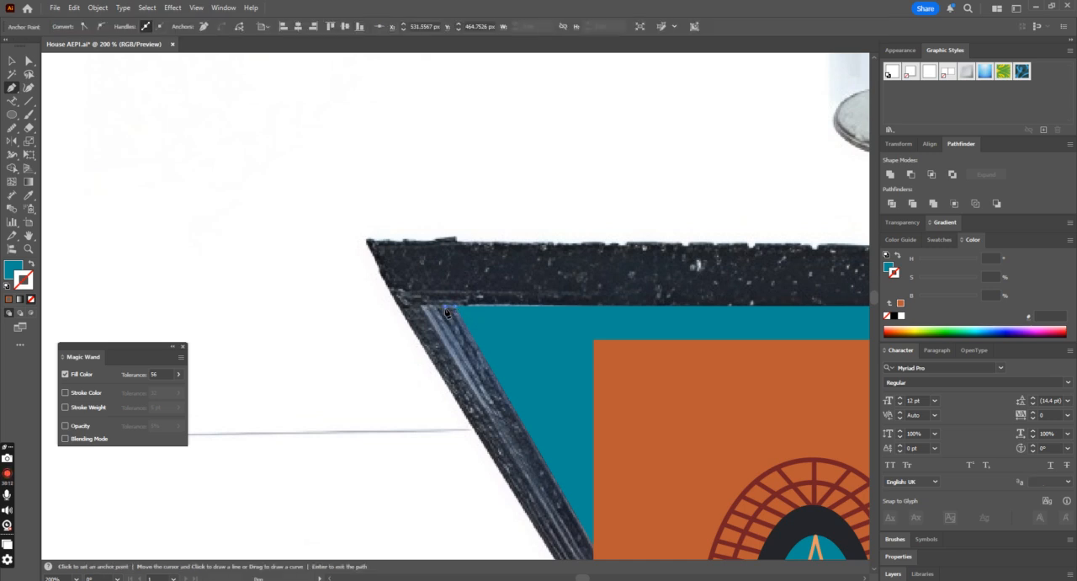
pyautogui.scroll(-2, 447, 313)
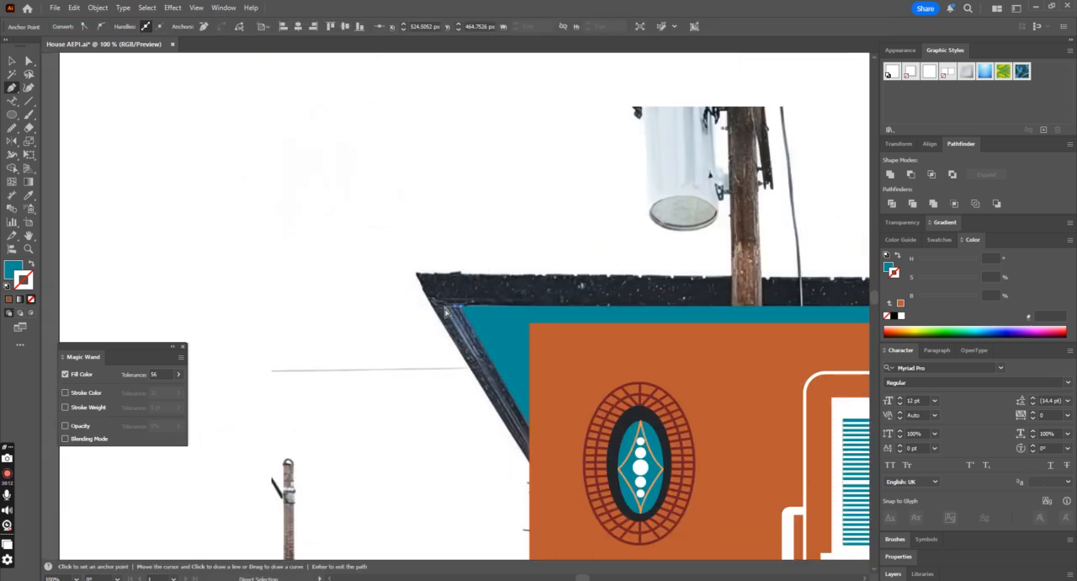
pyautogui.click(527, 437)
pyautogui.press('Return')
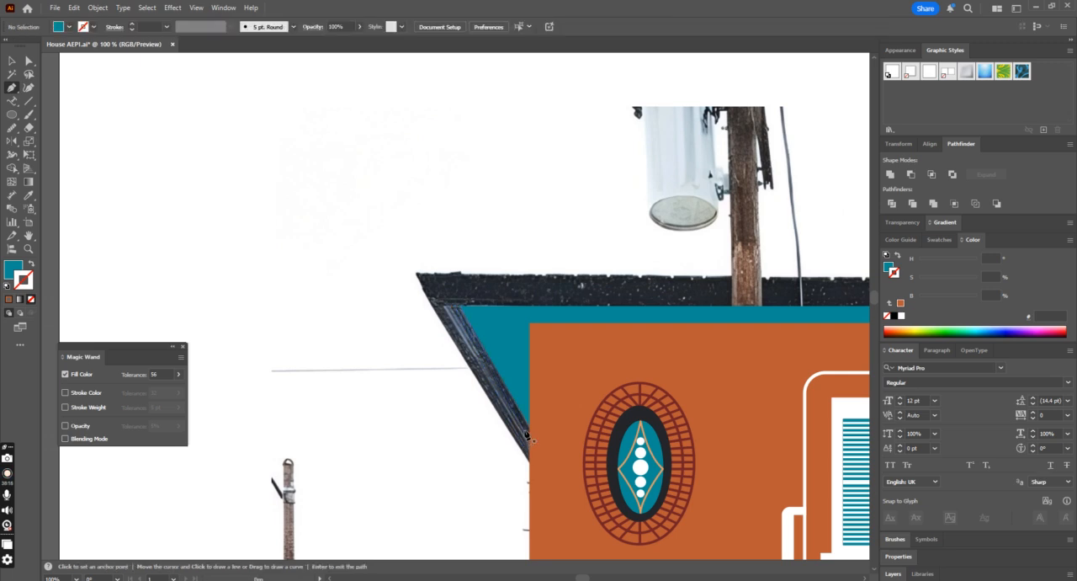
# Step: Trace the roof slab and its sloping eave with the Pen tool, from the facade's upper corner to the photo's far edge and back
pyautogui.click(531, 463)
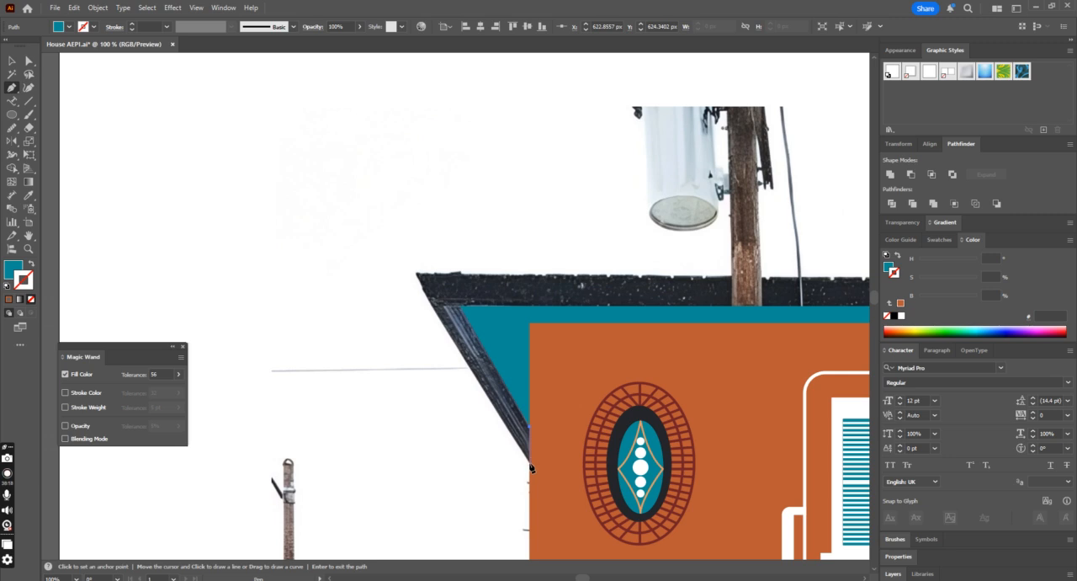
pyautogui.click(530, 468)
pyautogui.click(416, 278)
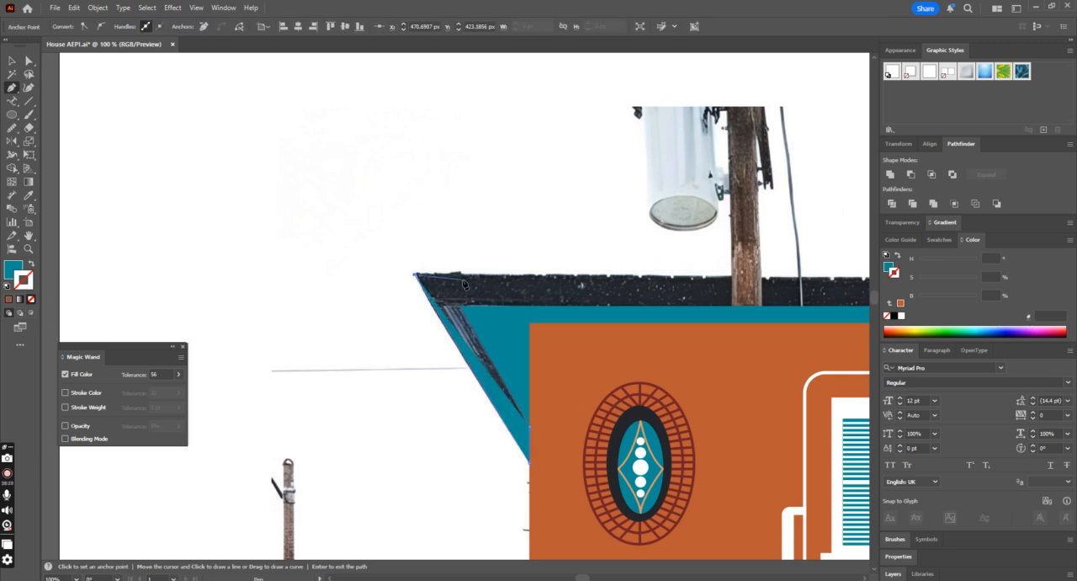
pyautogui.hotkey('ctrl', '-')
pyautogui.hotkey('ctrl', '-')
pyautogui.hotkey('ctrl', '-')
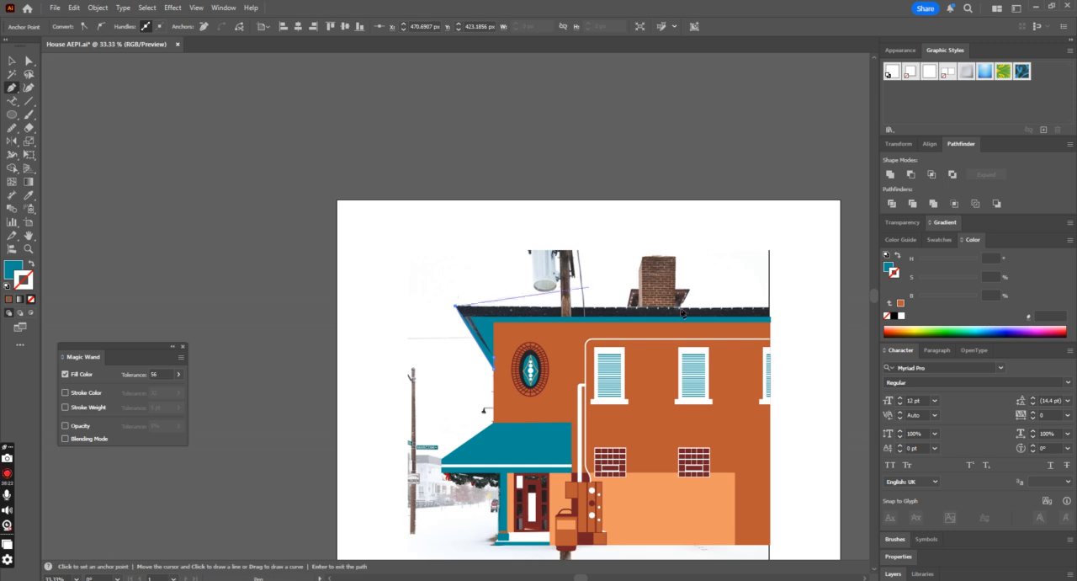
pyautogui.click(770, 310)
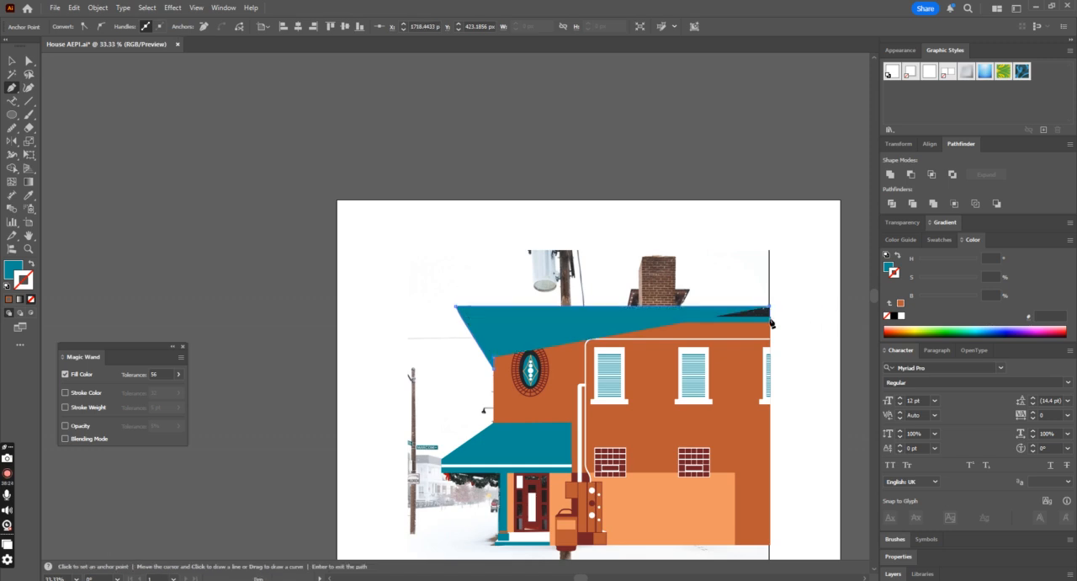
pyautogui.click(770, 321)
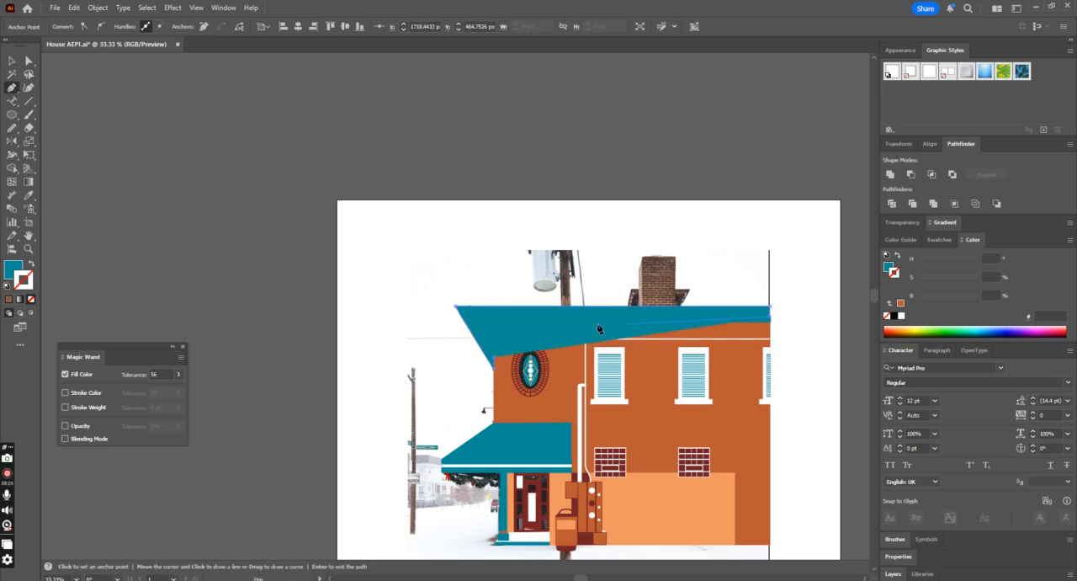
pyautogui.click(495, 362)
# Step: Fill the roof shape with the near-black colour sampled from the oval ornament's ring, and deselect it
pyautogui.click(27, 194)
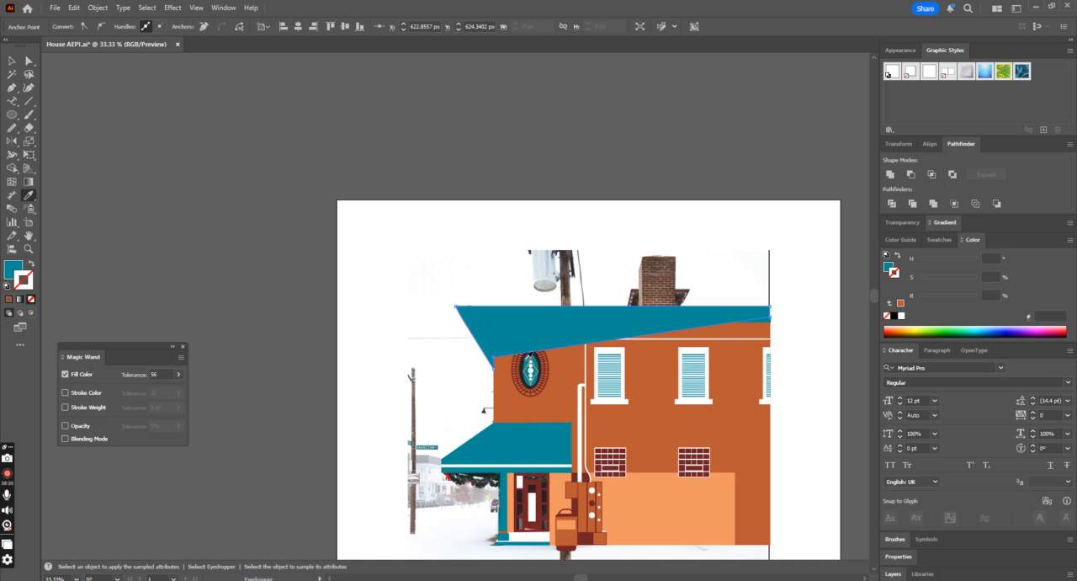
pyautogui.click(529, 357)
pyautogui.click(12, 61)
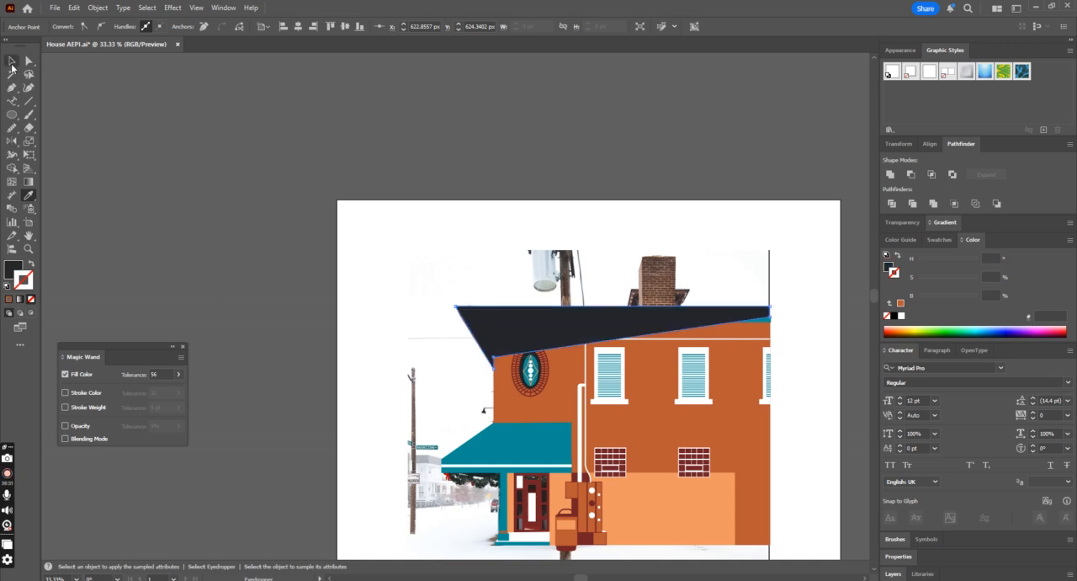
pyautogui.click(376, 153)
# Step: Rearrange the dark roof shape so it sits behind the teal underside and building but above the photo, and deselect it
pyautogui.click(548, 317)
pyautogui.hotkey('ctrl', 'shift', '[')
pyautogui.hotkey('ctrl', ']')
pyautogui.click(730, 263)
pyautogui.scroll(-3, 727, 265)
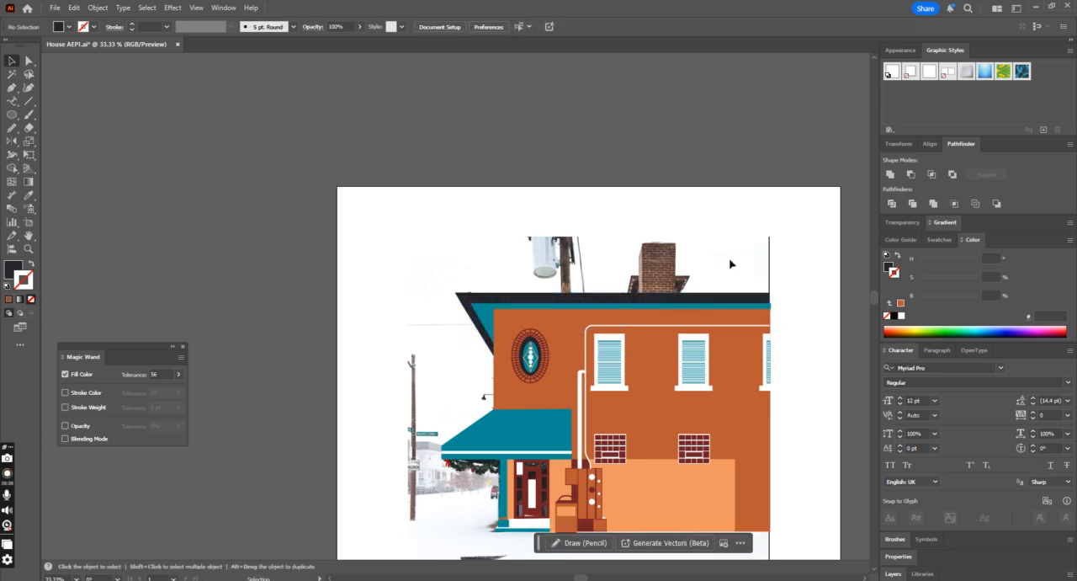
pyautogui.scroll(-3, 724, 265)
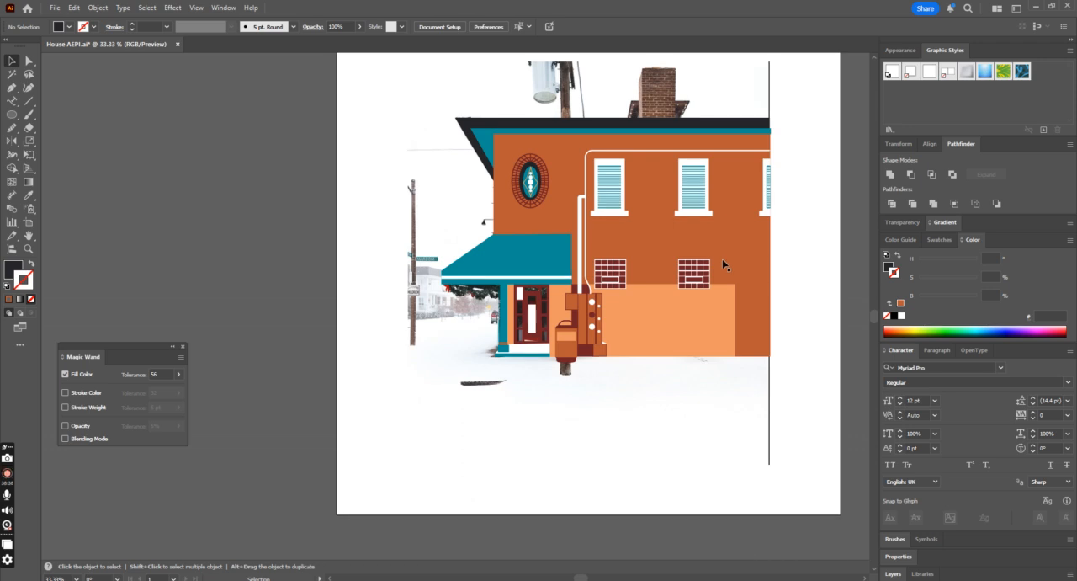
pyautogui.keyDown('alt'); pyautogui.scroll(1, 725, 268); pyautogui.keyUp('alt')
pyautogui.scroll(1, 721, 266)
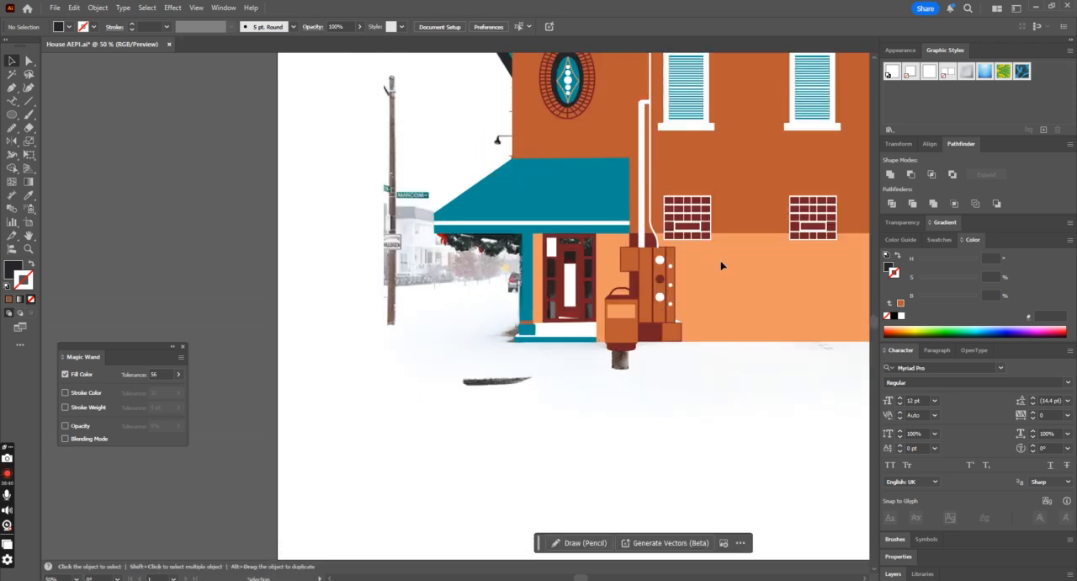
pyautogui.keyDown('alt'); pyautogui.scroll(-2, 632, 366); pyautogui.keyUp('alt')
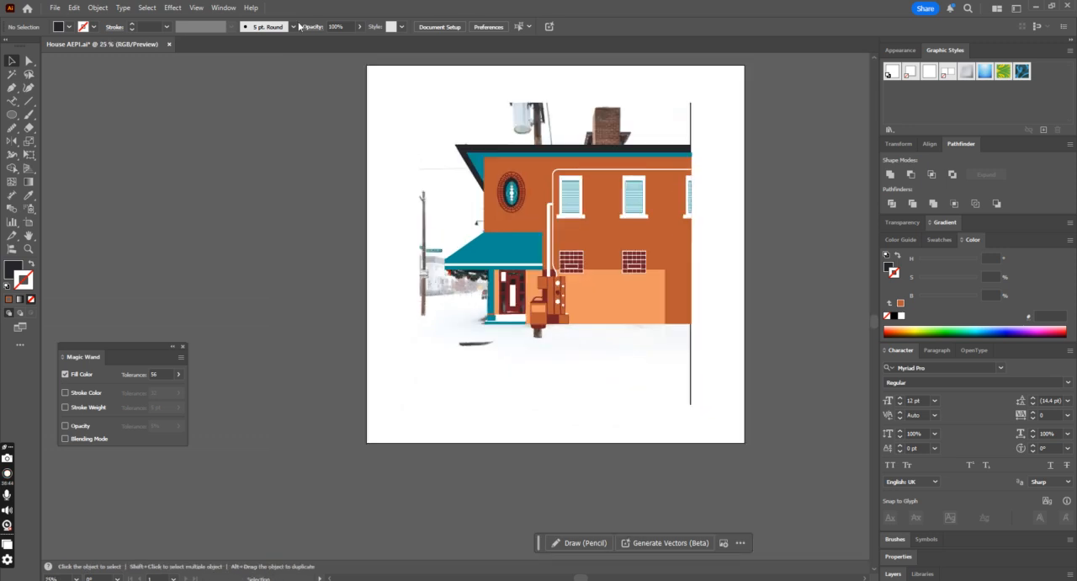
# Step: Draw a rectangle about 143 by 198 px over the chimney's front and fill it with the door's dark red
pyautogui.click(11, 115)
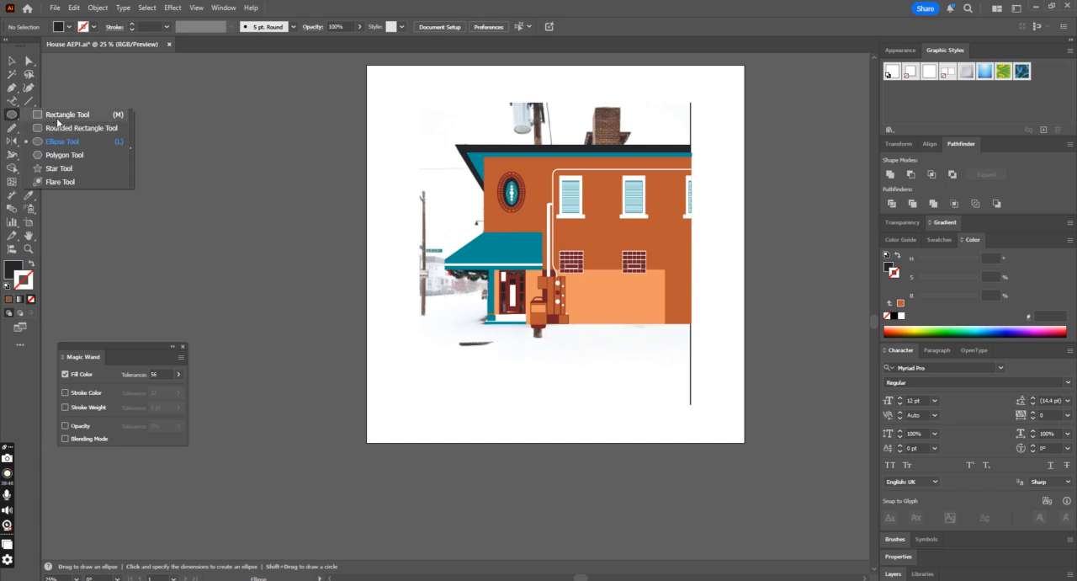
pyautogui.click(11, 61)
pyautogui.scroll(1, 506, 222)
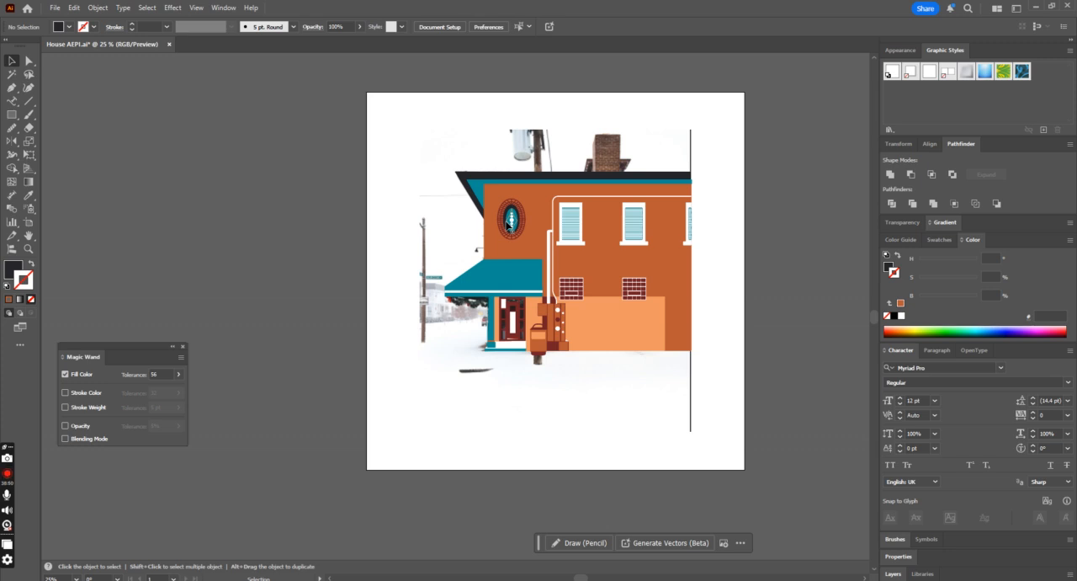
pyautogui.scroll(2, 613, 199)
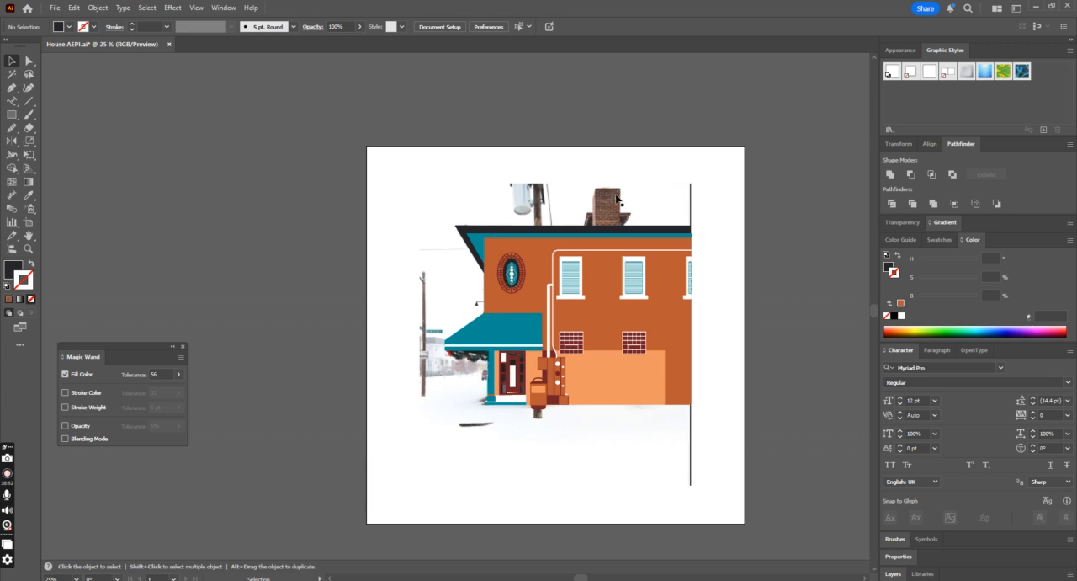
pyautogui.hotkey('ctrl', '+')
pyautogui.scroll(1, 625, 191)
pyautogui.scroll(1, 624, 191)
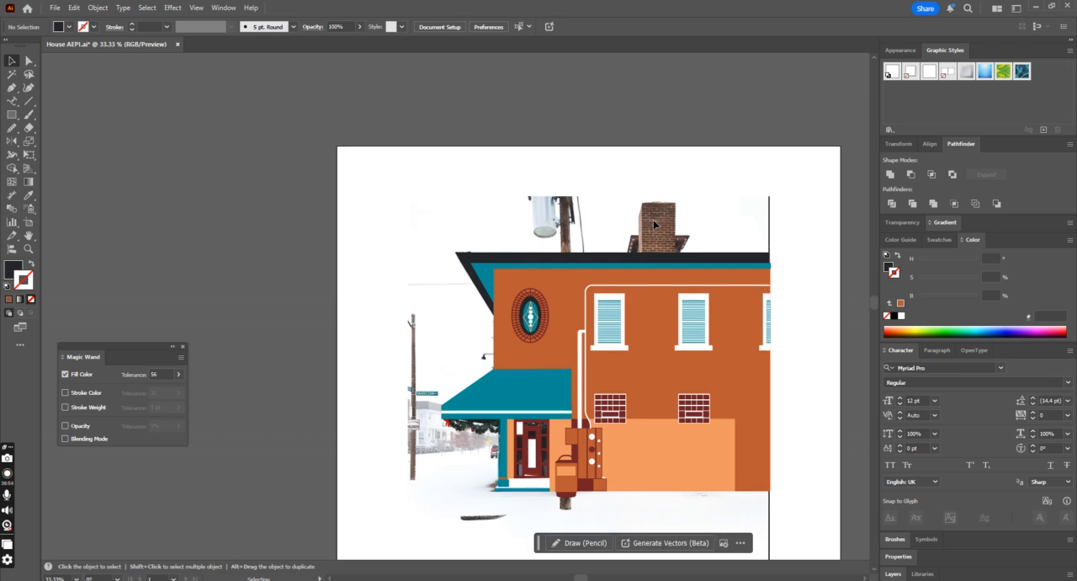
pyautogui.click(11, 115)
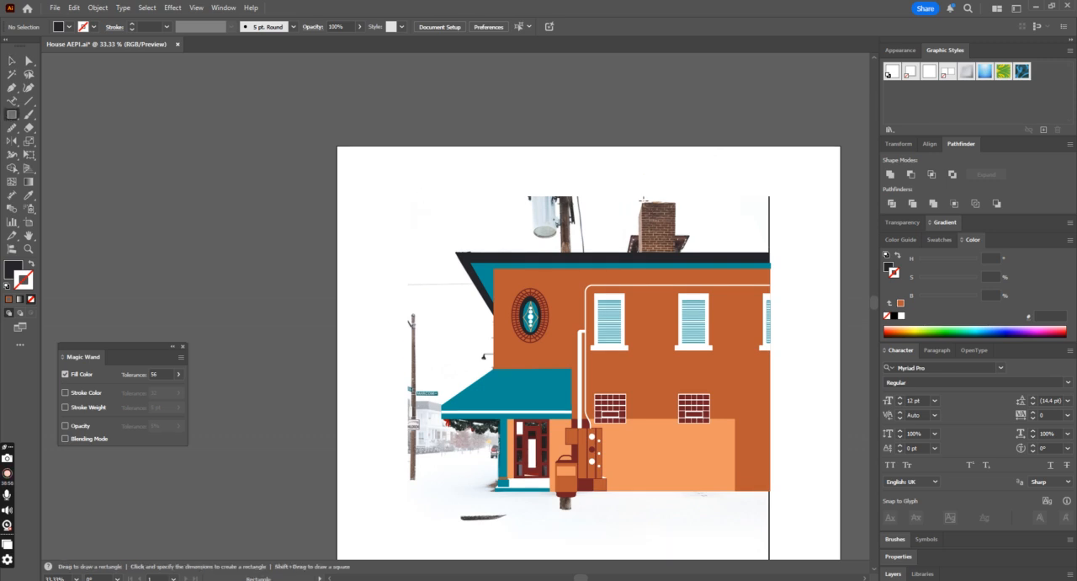
pyautogui.moveTo(641, 202); pyautogui.dragTo(678, 252)
pyautogui.click(28, 194)
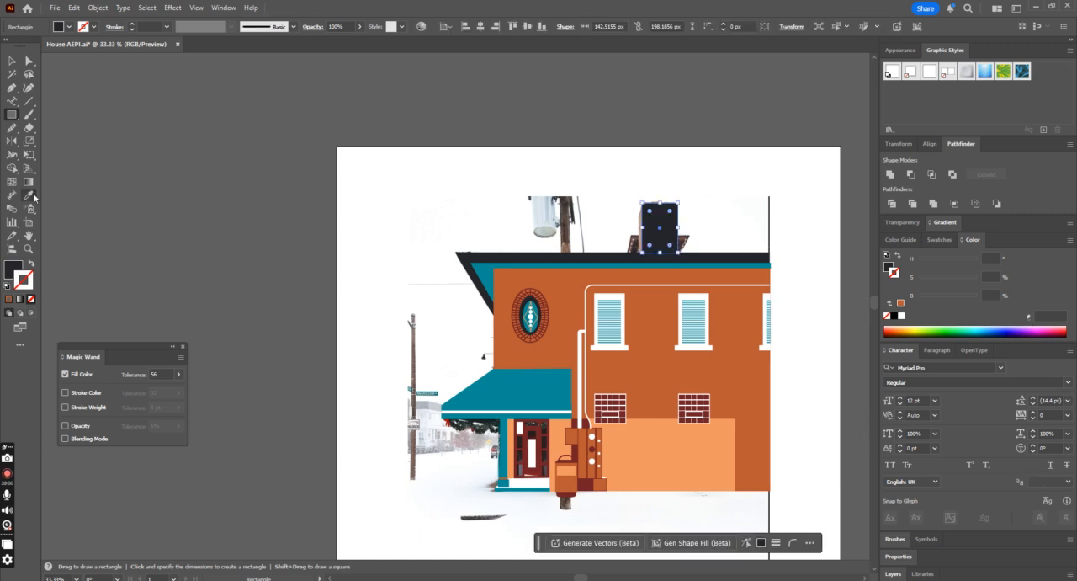
pyautogui.click(543, 424)
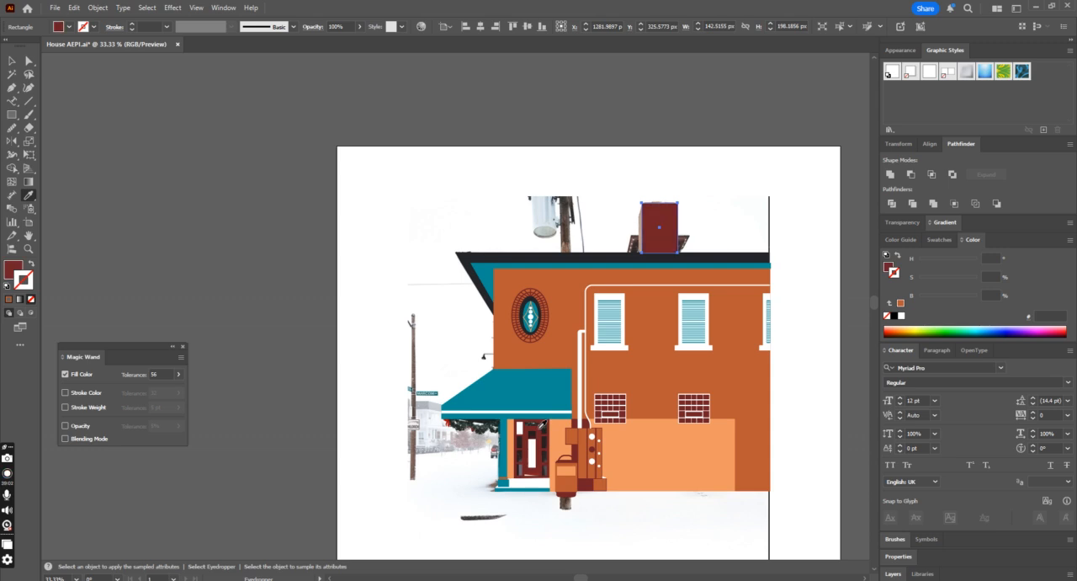
# Step: Trace the chimney's narrow side face with the Pen tool as a closed shape with a slanted upper edge
pyautogui.hotkey('ctrl', '1')
pyautogui.click(12, 87)
pyautogui.click(389, 271)
pyautogui.click(400, 230)
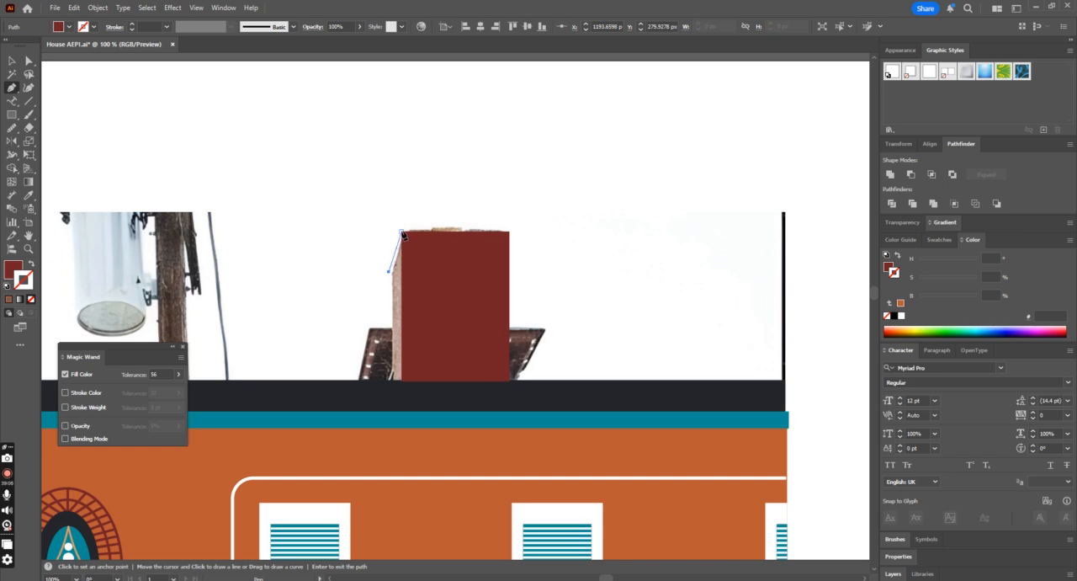
pyautogui.click(400, 381)
pyautogui.click(388, 381)
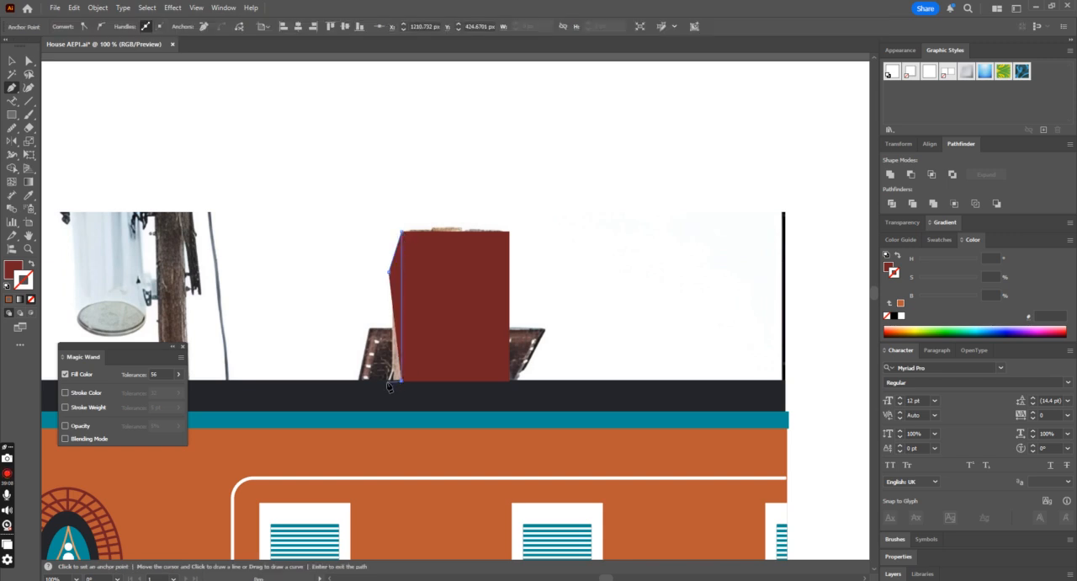
pyautogui.click(389, 271)
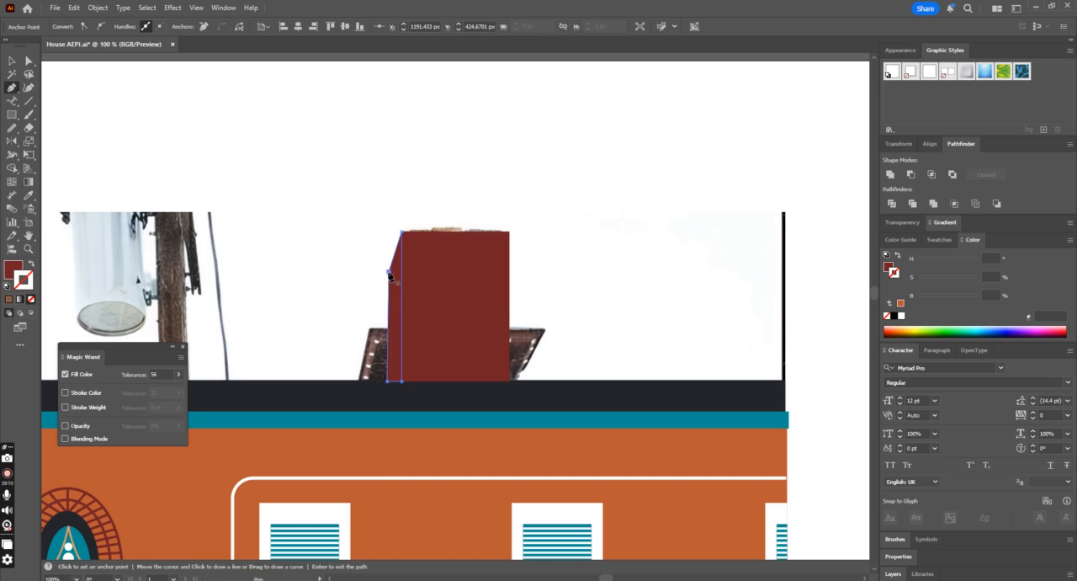
# Step: Fill the chimney's side face with the facade's orange-brown, and deselect it
pyautogui.hotkey('ctrl', '-')
pyautogui.hotkey('ctrl', '-')
pyautogui.scroll(-3, 271, 281)
pyautogui.click(28, 195)
pyautogui.click(500, 335)
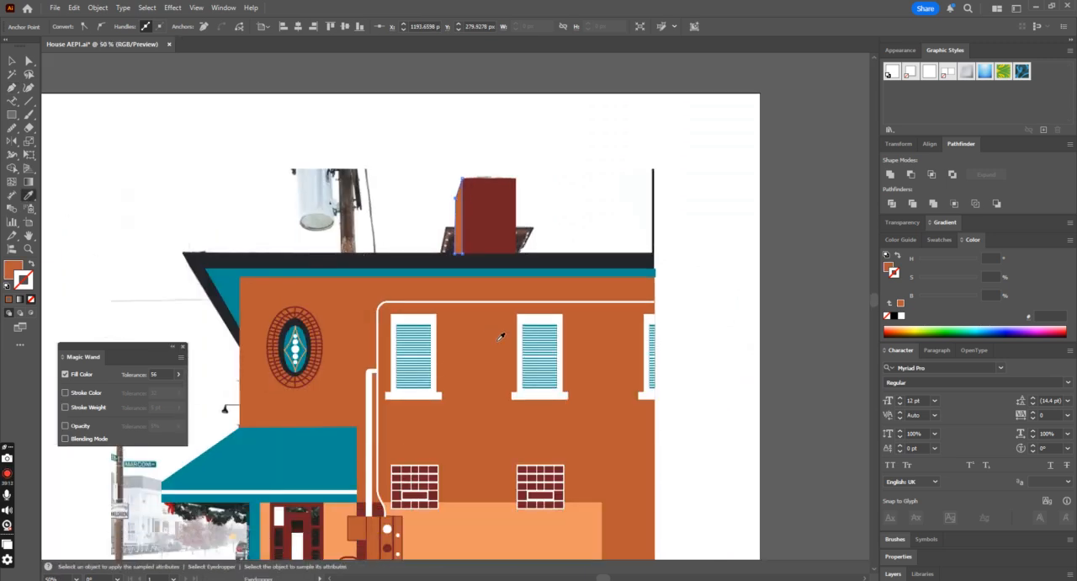
pyautogui.click(13, 61)
pyautogui.click(332, 126)
# Step: Trace the flared base around the chimney's foot with the Pen tool as a closed four-sided shape, about 248 by 74 px
pyautogui.scroll(1, 333, 126)
pyautogui.click(14, 90)
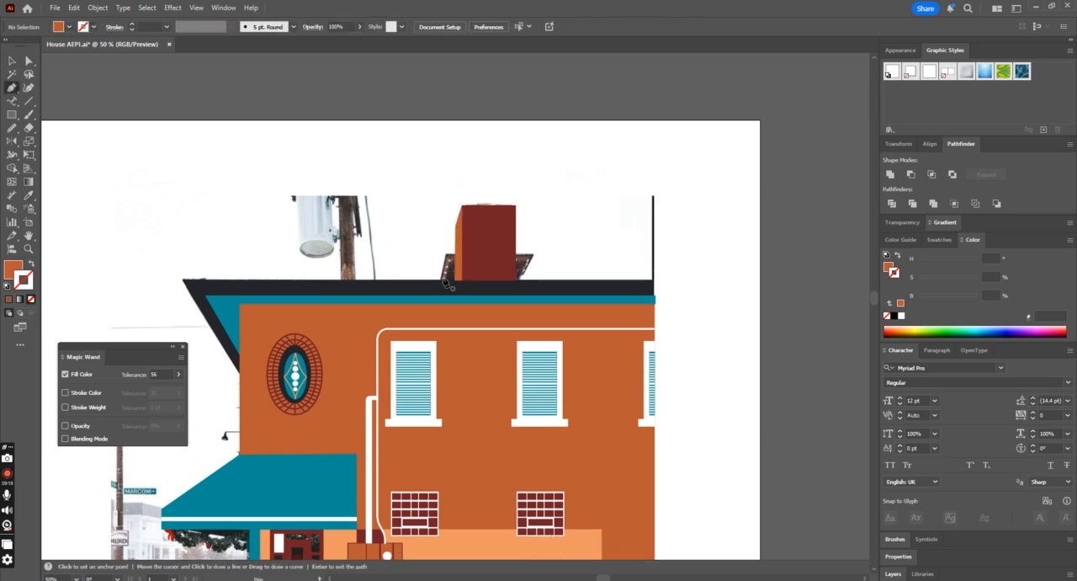
pyautogui.click(438, 279)
pyautogui.click(446, 255)
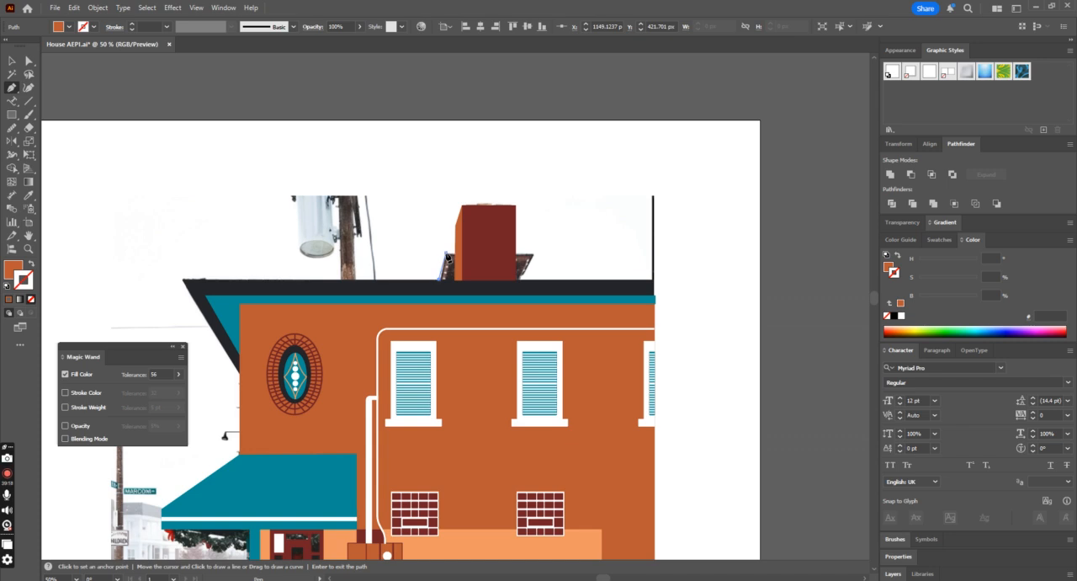
pyautogui.click(534, 253)
pyautogui.click(525, 278)
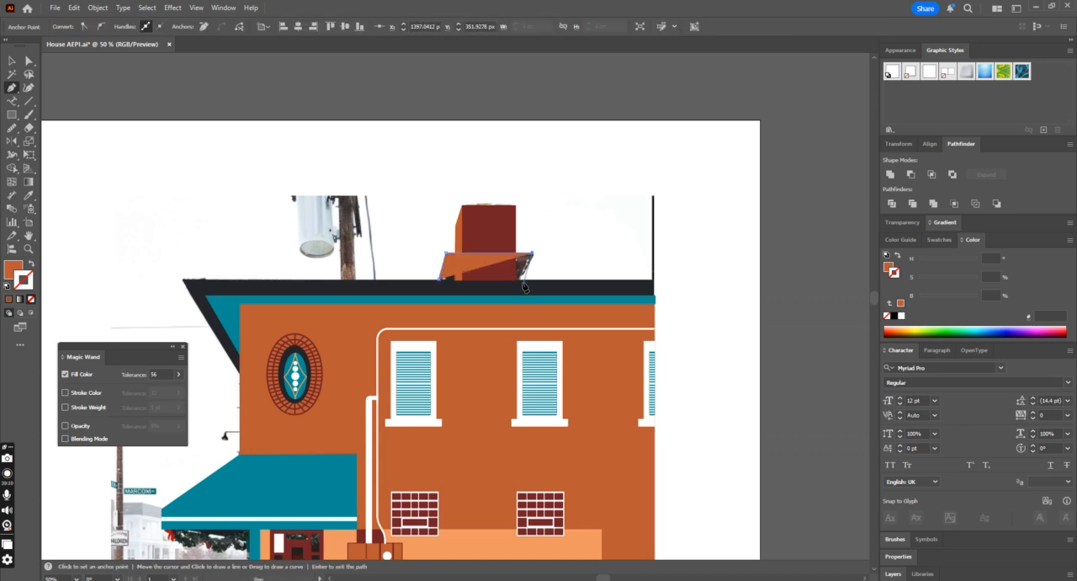
pyautogui.click(439, 280)
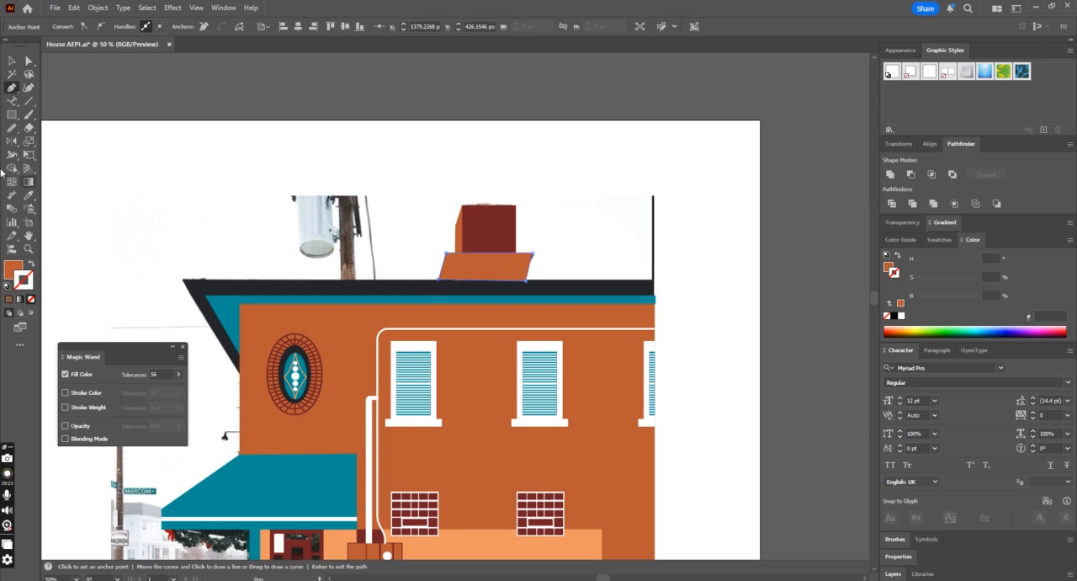
# Step: Fill the chimney base with the roof's near-black colour, and deselect it
pyautogui.click(28, 196)
pyautogui.click(398, 291)
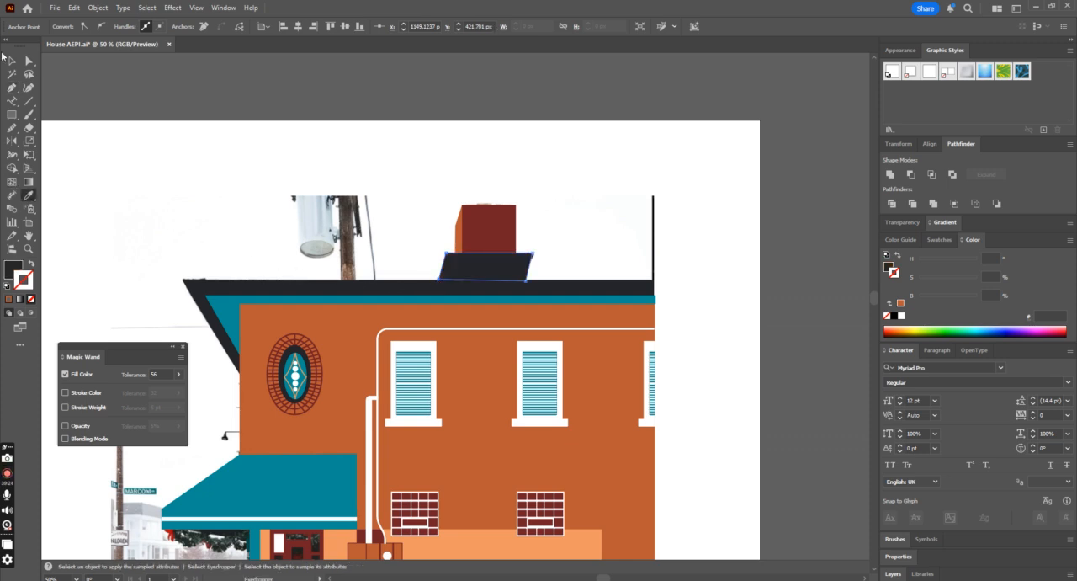
pyautogui.click(12, 60)
pyautogui.click(130, 102)
# Step: Group the chimney's front and side faces, bring them in front of the dark base, and deselect them
pyautogui.click(517, 262)
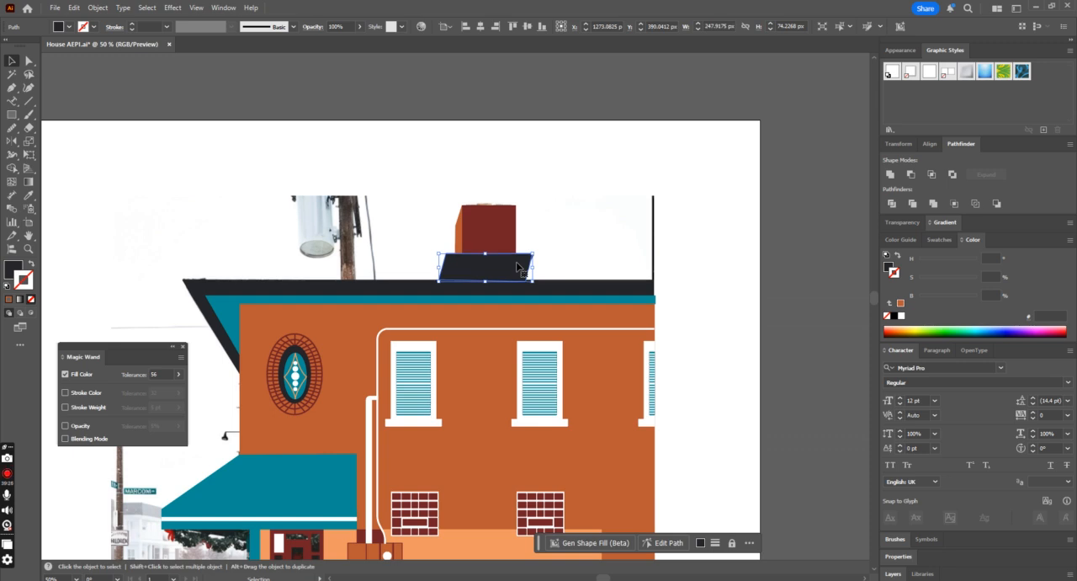
pyautogui.click(490, 240)
pyautogui.keyDown('shift'); pyautogui.click(457, 240); pyautogui.keyUp('shift')
pyautogui.hotkey('ctrl', 'g')
pyautogui.hotkey('ctrl', 'shift', ']')
pyautogui.click(786, 179)
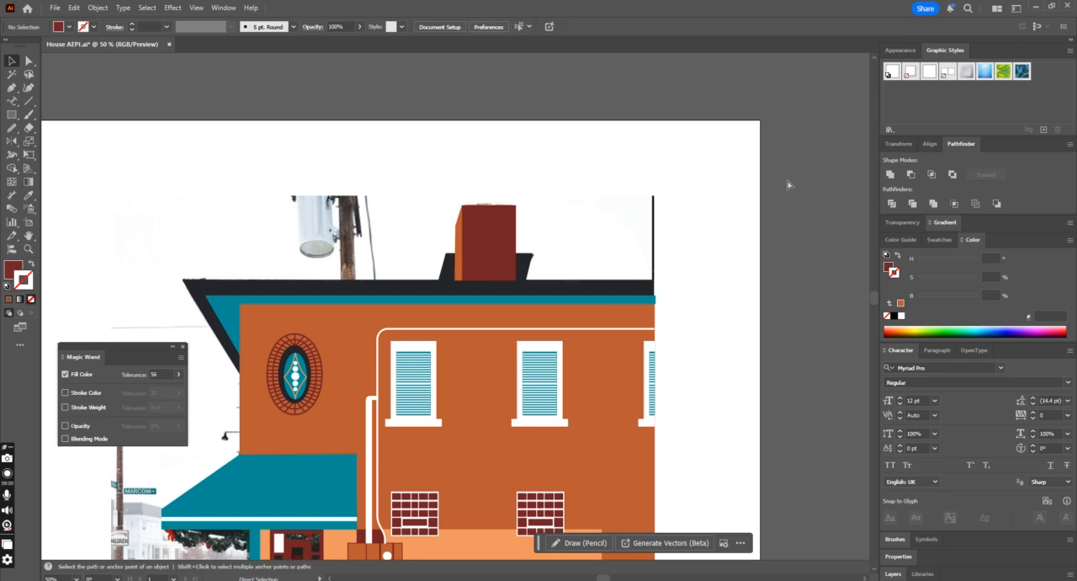
pyautogui.hotkey('ctrl', '-')
pyautogui.hotkey('ctrl', '-')
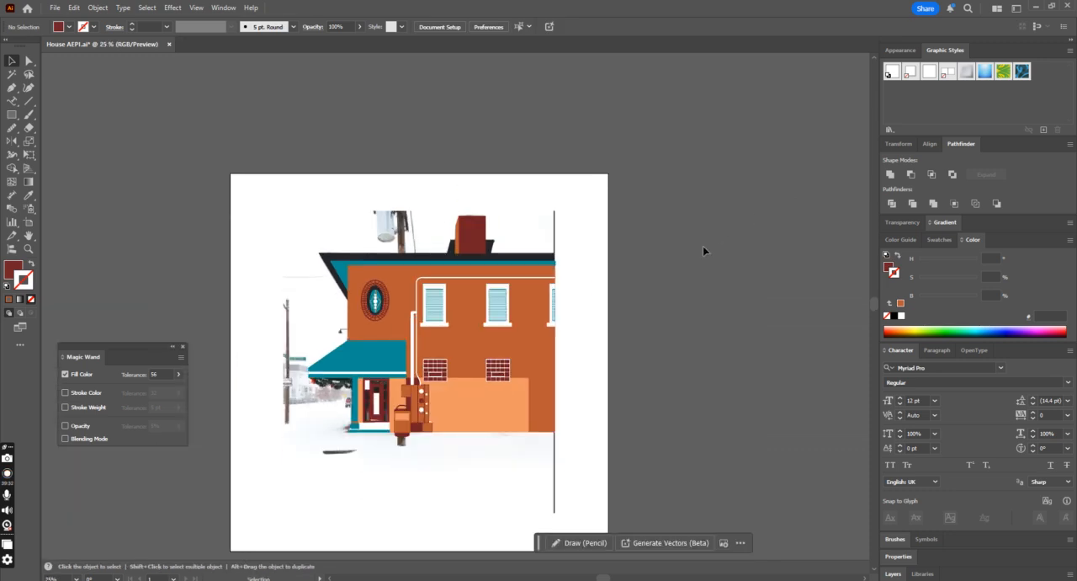
pyautogui.scroll(-1, 698, 240)
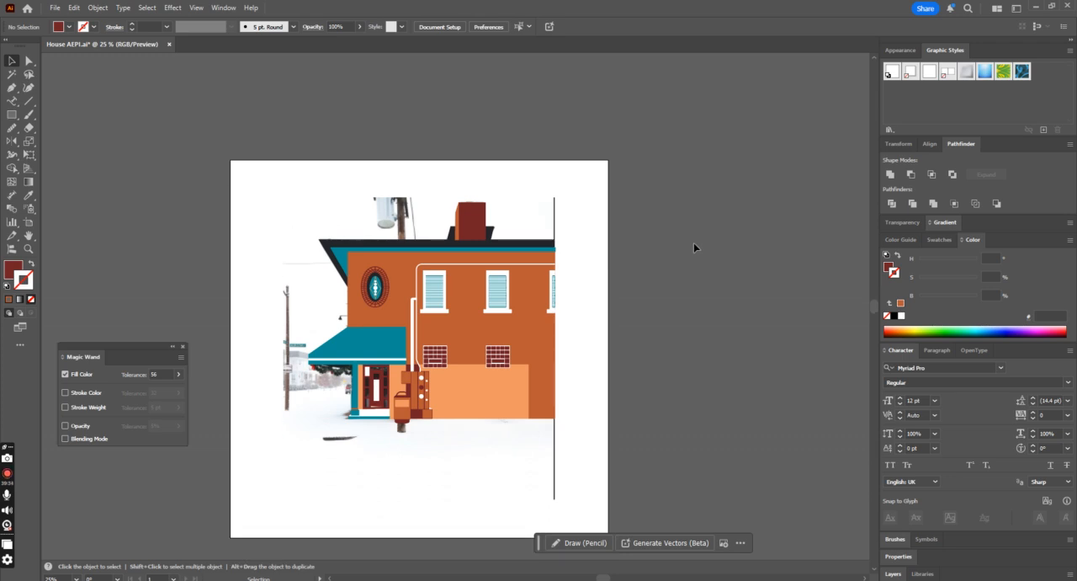
# Step: Try to line up the right end of the dark roof strip with the facade's right edge, and deselect it
pyautogui.keyDown('ctrl'); pyautogui.click(546, 246); pyautogui.keyUp('ctrl')
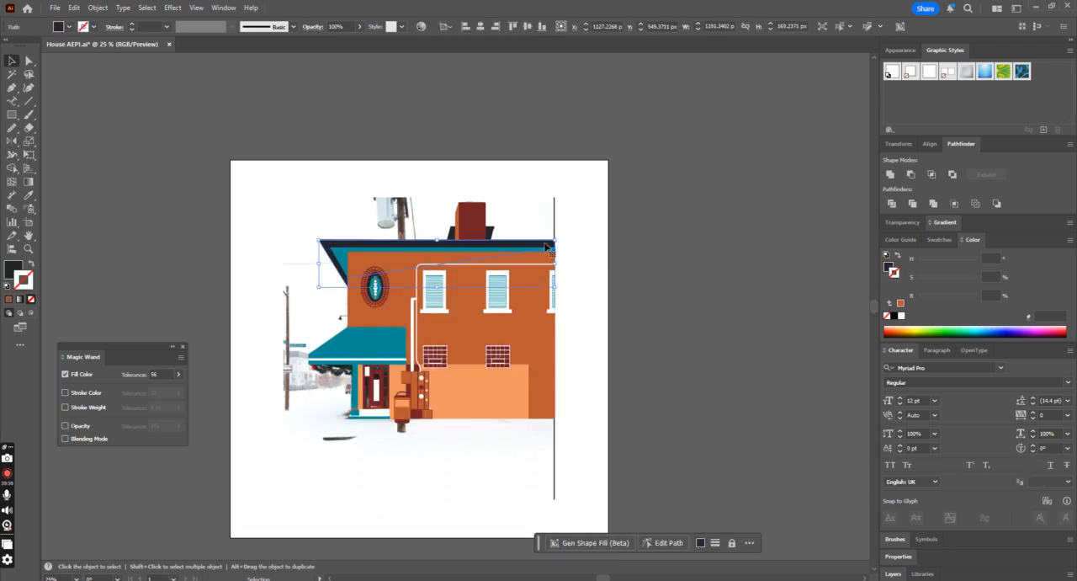
pyautogui.hotkey('ctrl', '+')
pyautogui.hotkey('ctrl', '+')
pyautogui.hotkey('ctrl', '+')
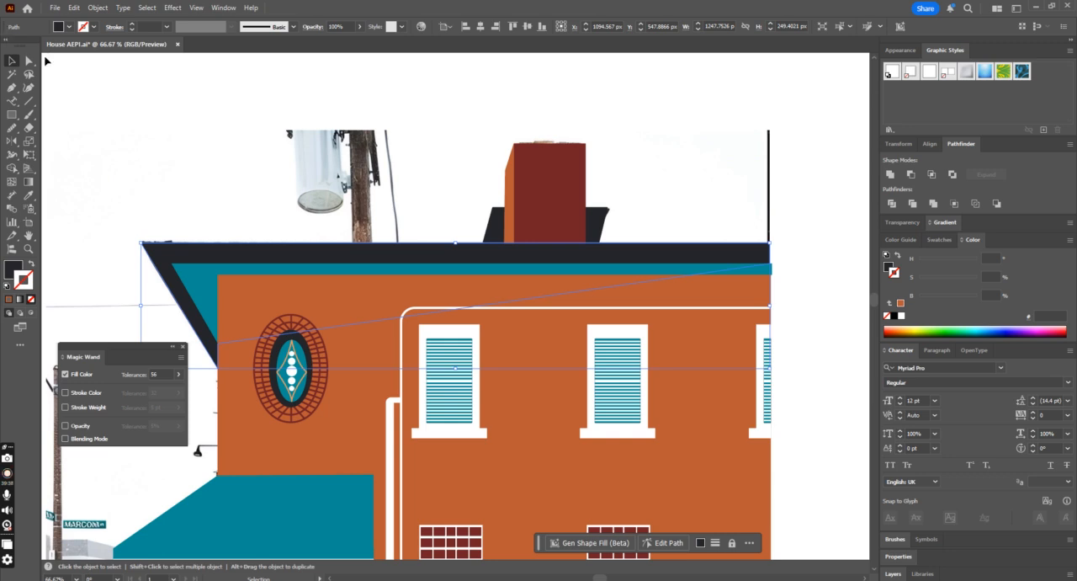
pyautogui.click(29, 60)
pyautogui.click(774, 287)
pyautogui.click(769, 253)
pyautogui.click(773, 258)
pyautogui.click(769, 284)
pyautogui.hscroll(2, 779, 284)
pyautogui.scroll(-2, 778, 282)
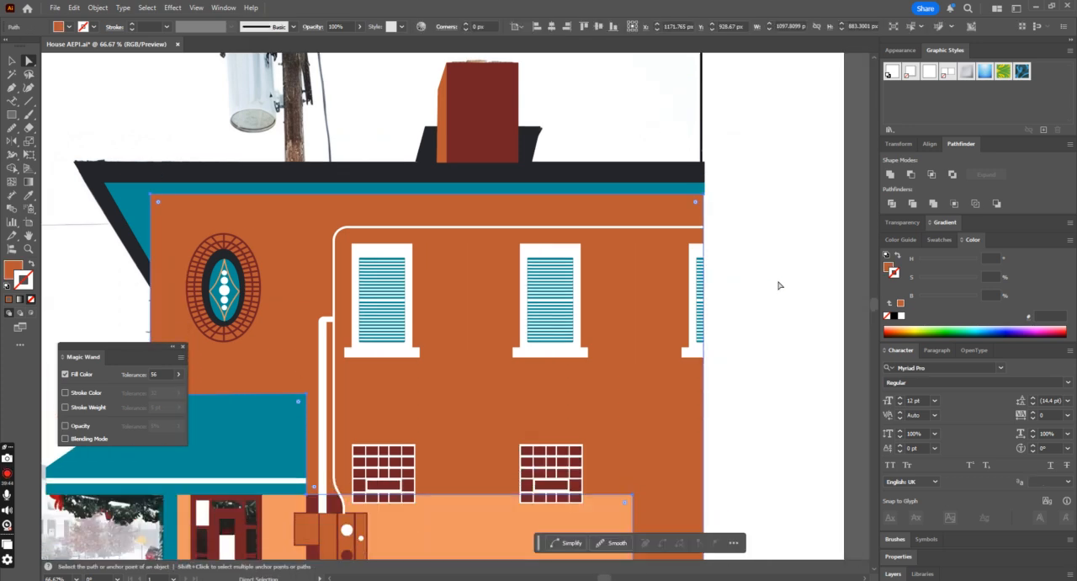
pyautogui.click(758, 263)
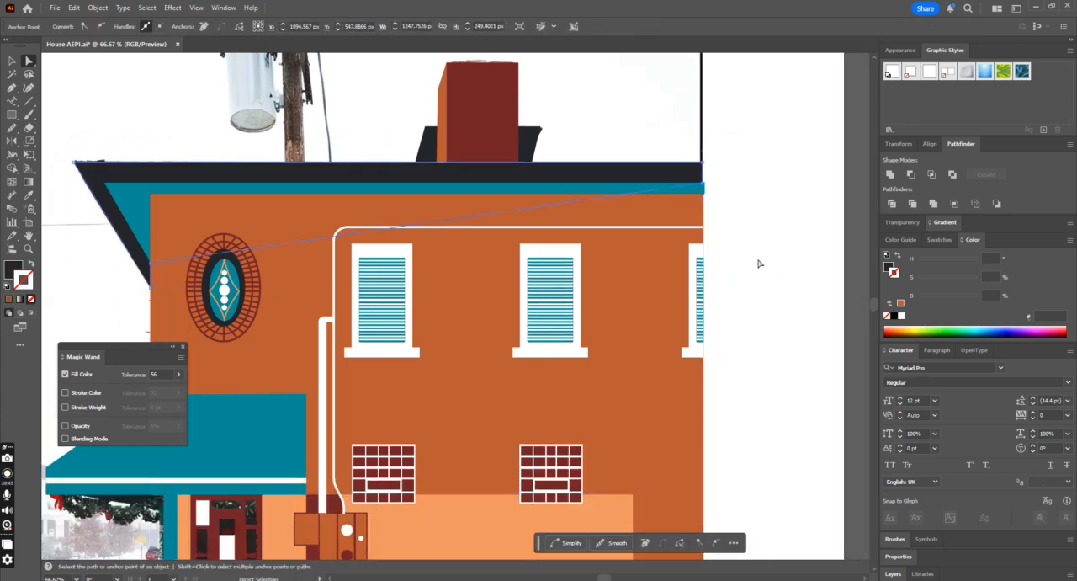
# Step: Pull the right end of the teal eave strip in until it is flush with the facade's right edge
pyautogui.click(692, 188)
pyautogui.hotkey('ctrl', '+')
pyautogui.hotkey('ctrl', '+')
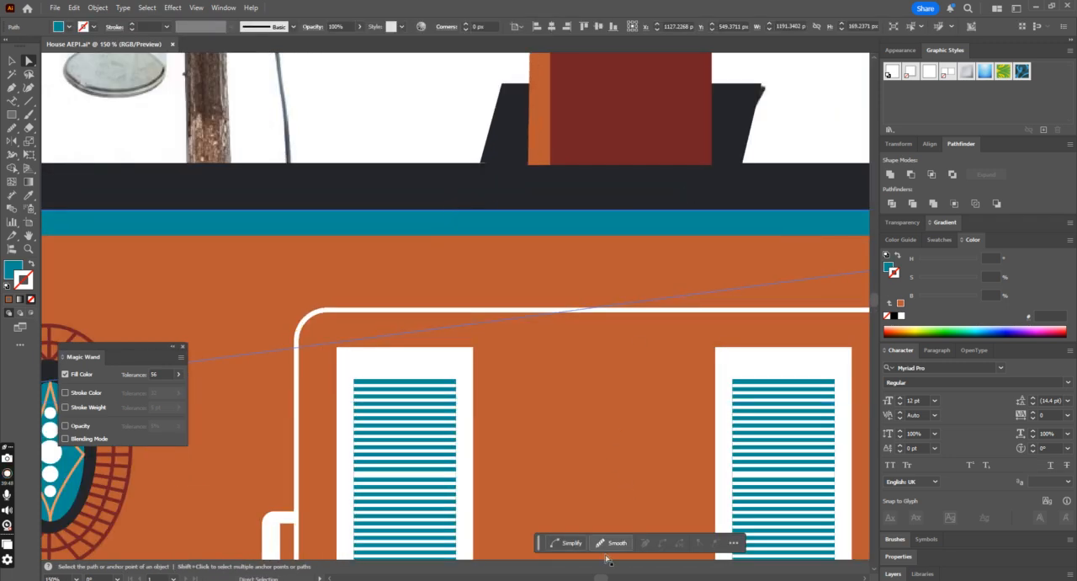
pyautogui.moveTo(602, 577); pyautogui.dragTo(617, 577)
pyautogui.click(607, 255)
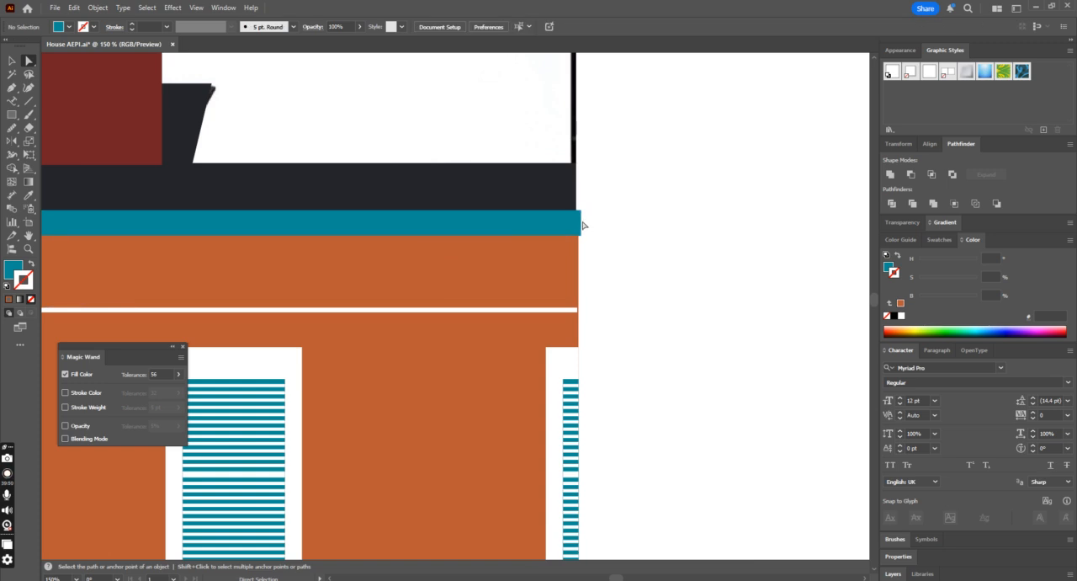
pyautogui.click(580, 223)
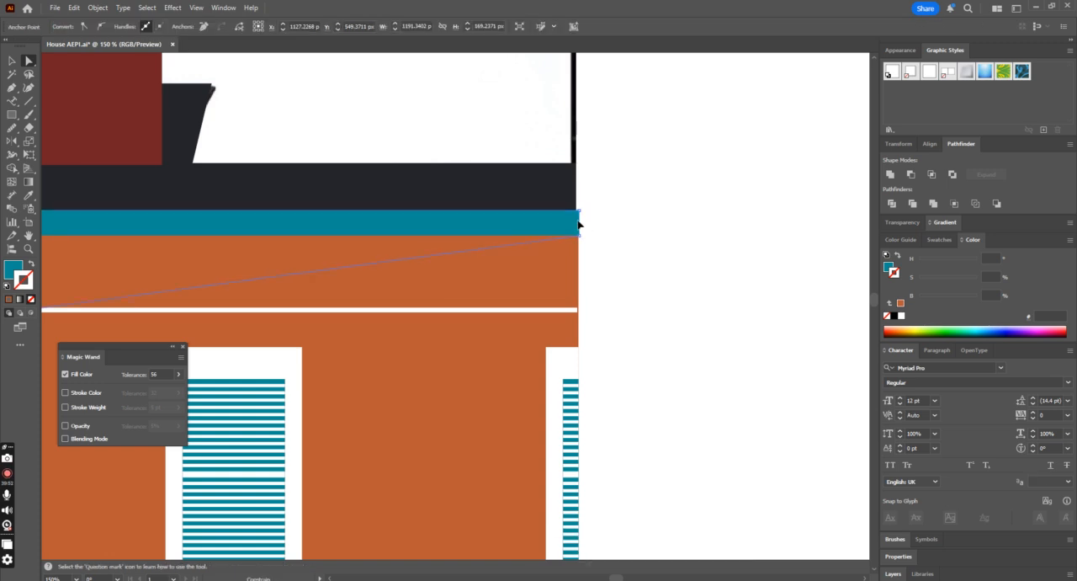
# Step: Extend the right end of the dark roof shape until it is flush with the teal eave strip, and deselect it
pyautogui.click(571, 195)
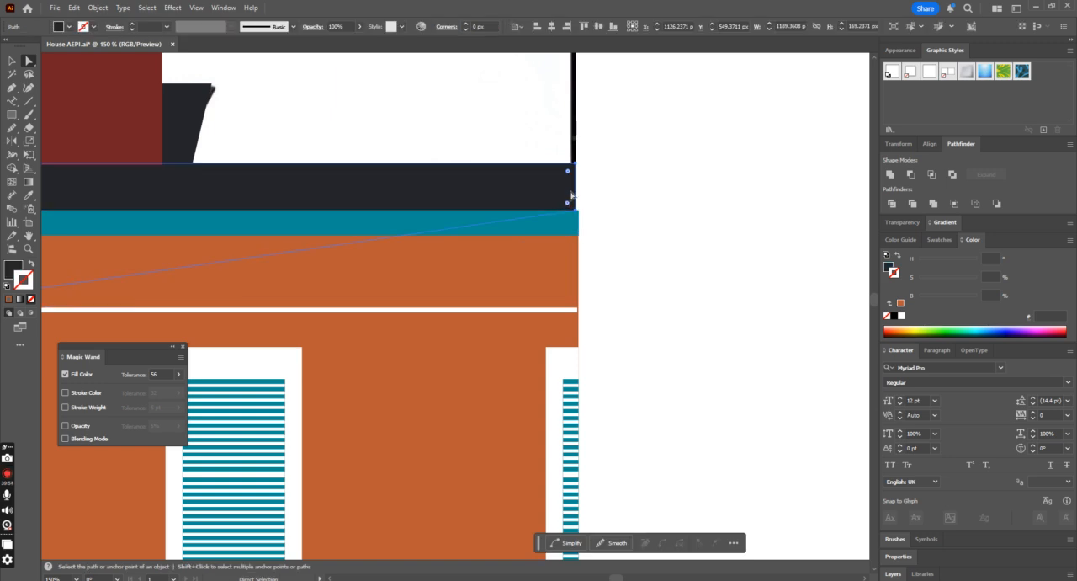
pyautogui.click(577, 209)
pyautogui.moveTo(575, 211); pyautogui.dragTo(580, 212)
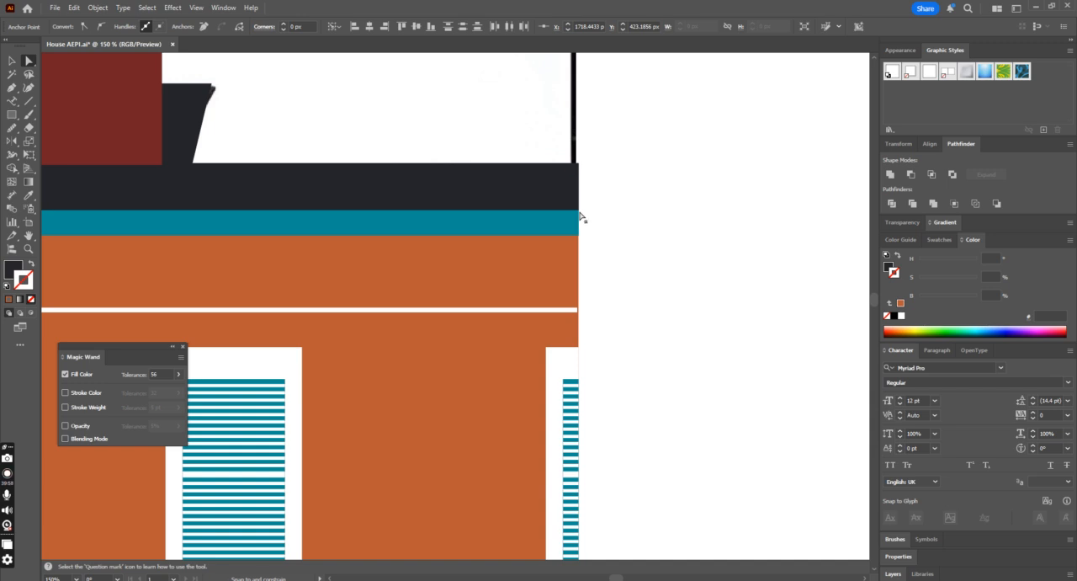
pyautogui.click(649, 218)
pyautogui.hotkey('ctrl', '-')
pyautogui.hotkey('ctrl', '-')
pyautogui.hotkey('ctrl', '-')
pyautogui.hotkey('ctrl', '-')
pyautogui.click(12, 61)
pyautogui.scroll(-1, 593, 240)
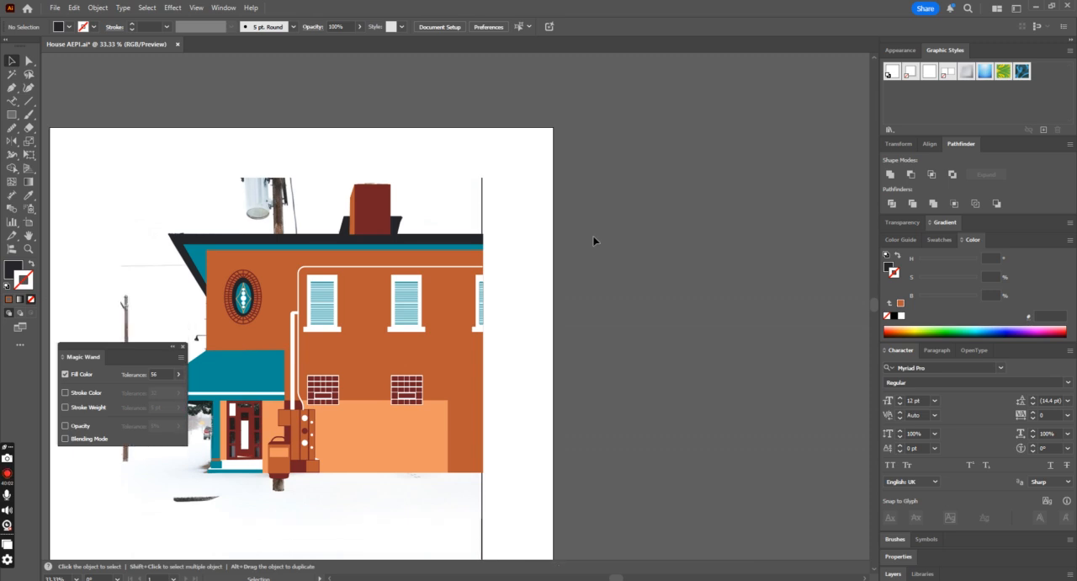
# Step: Save the document and unlock all locked objects, leaving nothing selected
pyautogui.hotkey('ctrl', '-')
pyautogui.hotkey('ctrl', '-')
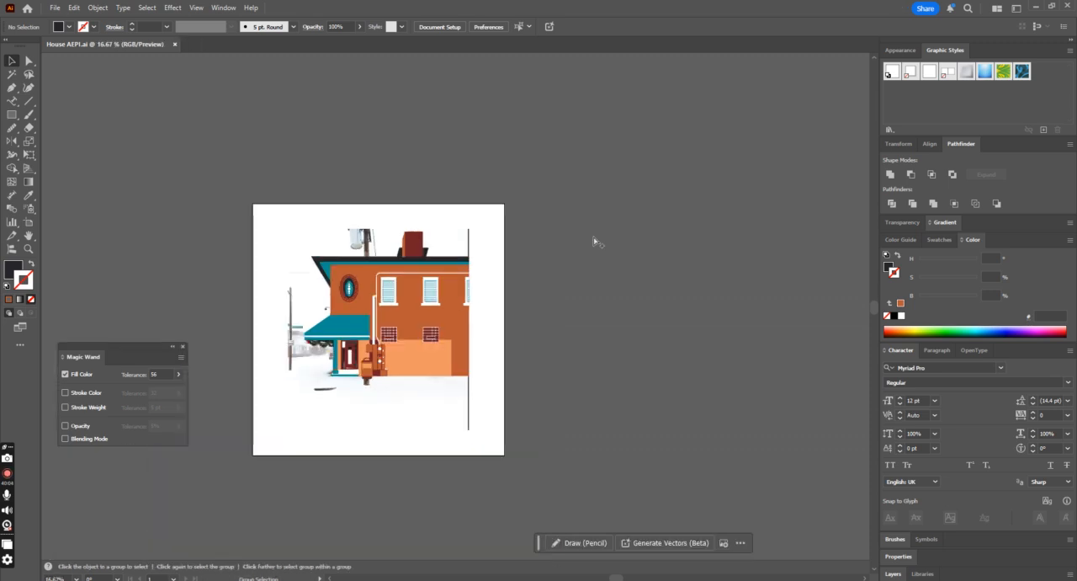
pyautogui.hotkey('ctrl', 'alt', '2')
pyautogui.click(594, 240)
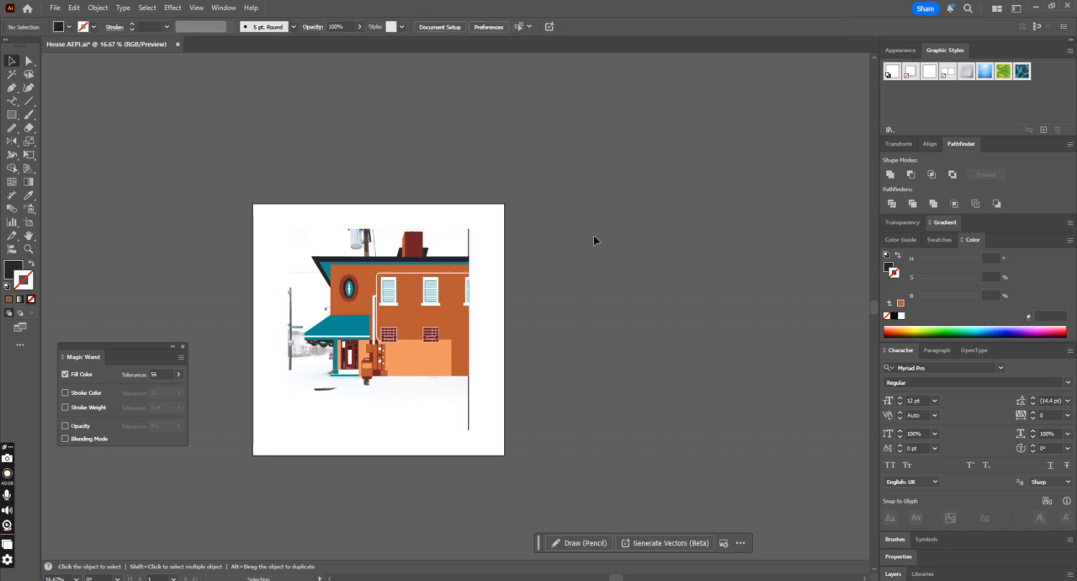
# Step: Move the whole vector building beside the artboard to compare it with the photo, and undo the move
pyautogui.moveTo(366, 335); pyautogui.dragTo(279, 409)
pyautogui.keyDown('shift'); pyautogui.click(410, 394); pyautogui.keyUp('shift')
pyautogui.moveTo(420, 356); pyautogui.dragTo(618, 360)
pyautogui.moveTo(620, 360); pyautogui.dragTo(610, 360)
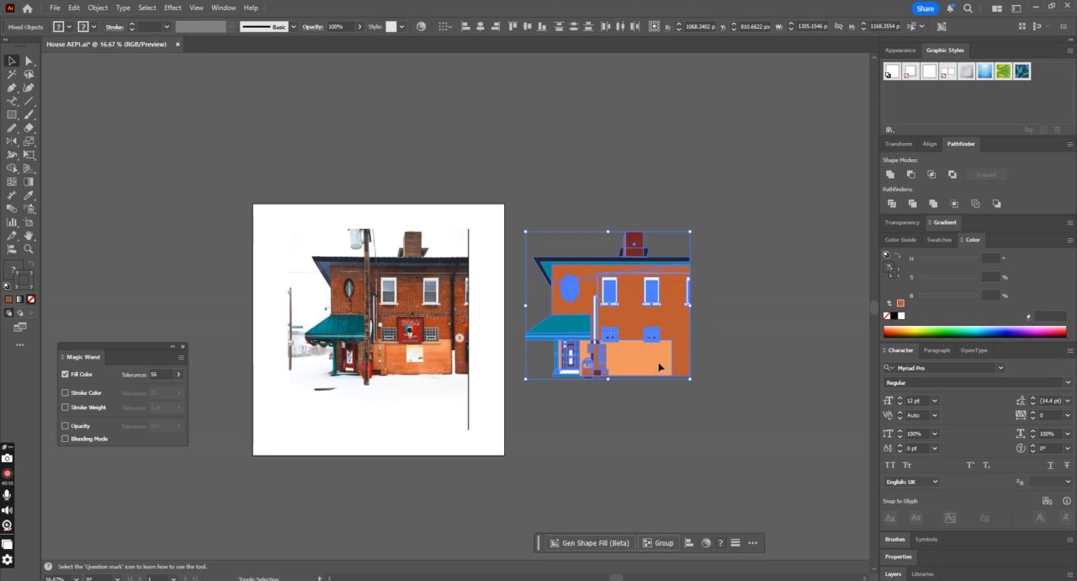
pyautogui.click(755, 363)
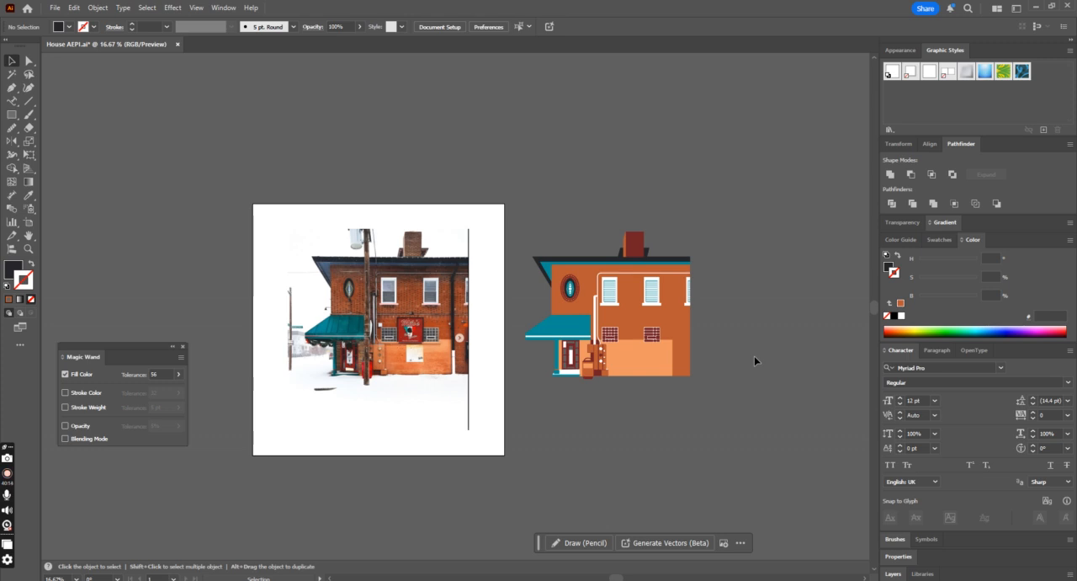
pyautogui.hotkey('ctrl', 'z')
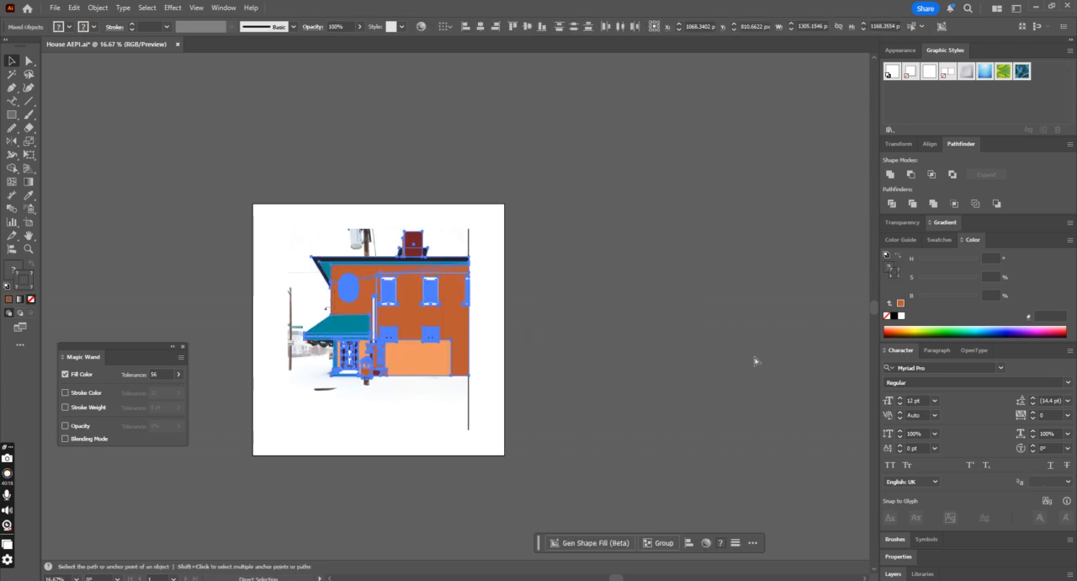
# Step: Select only the reference photo and lock it in place beneath the vector building
pyautogui.hotkey('ctrl', '=')
pyautogui.press('v')
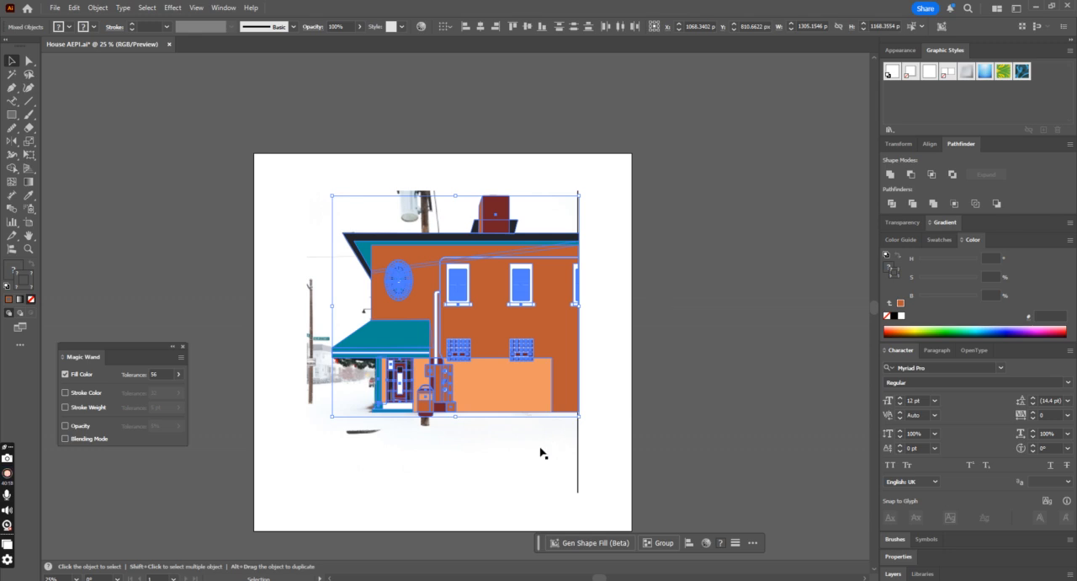
pyautogui.press('a')
pyautogui.click(469, 471)
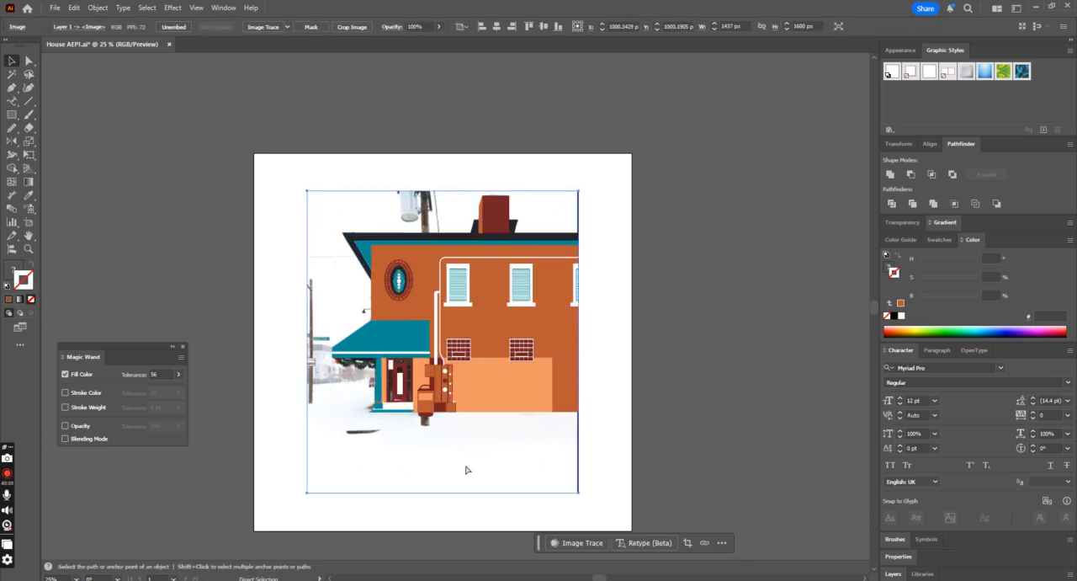
pyautogui.hotkey('ctrl', '2')
# Step: Trace the scalloped garland under the awning with the Pen tool as an open curved path, about 204 by 49 px
pyautogui.click(368, 362)
pyautogui.hotkey('ctrl', '=')
pyautogui.hotkey('ctrl', '=')
pyautogui.hotkey('ctrl', '=')
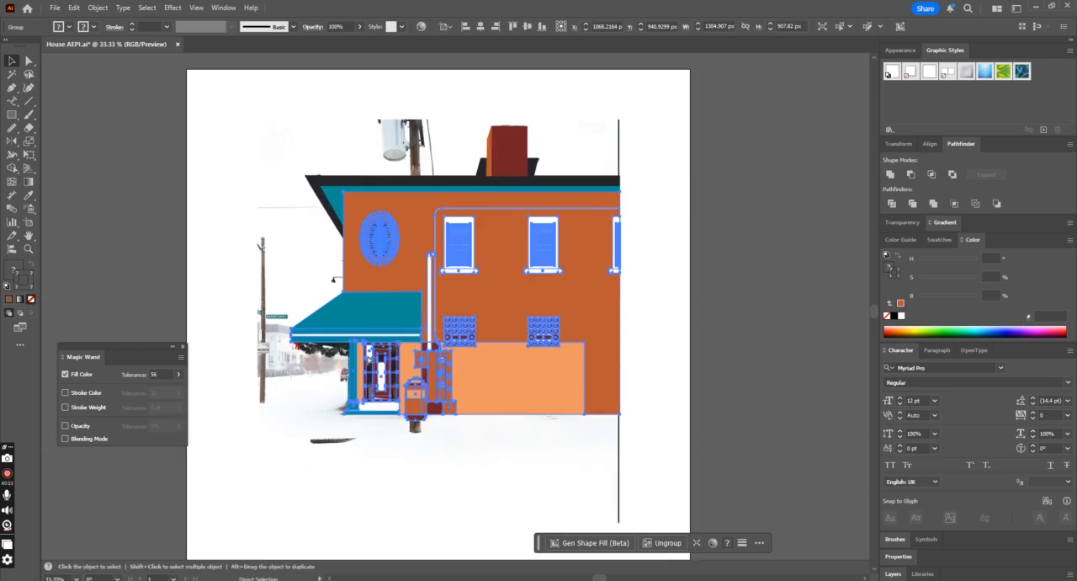
pyautogui.moveTo(596, 578); pyautogui.dragTo(580, 578)
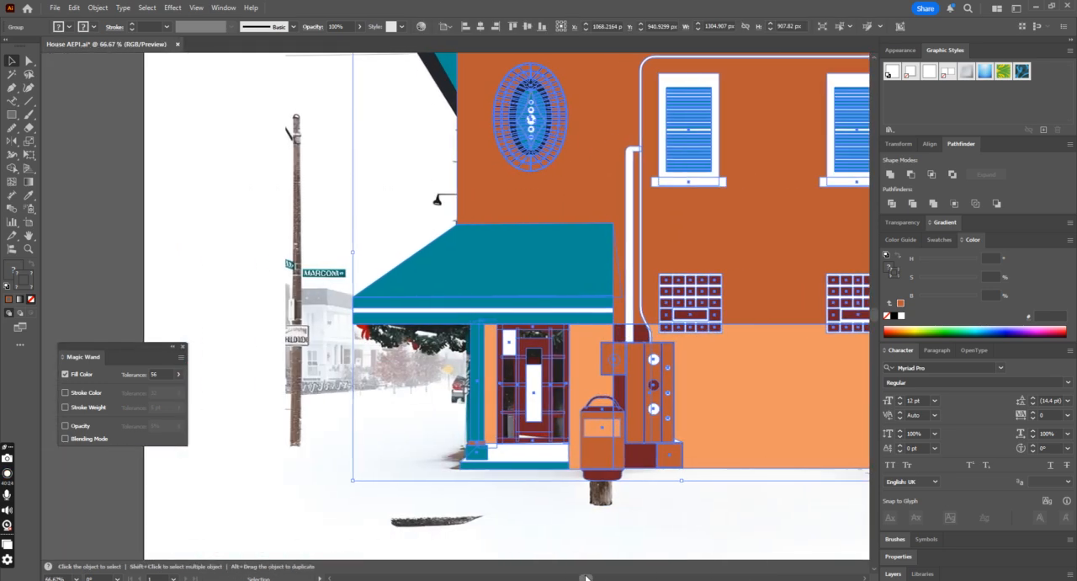
pyautogui.scroll(-2, 432, 376)
pyautogui.press('a')
pyautogui.hotkey('ctrl', '=')
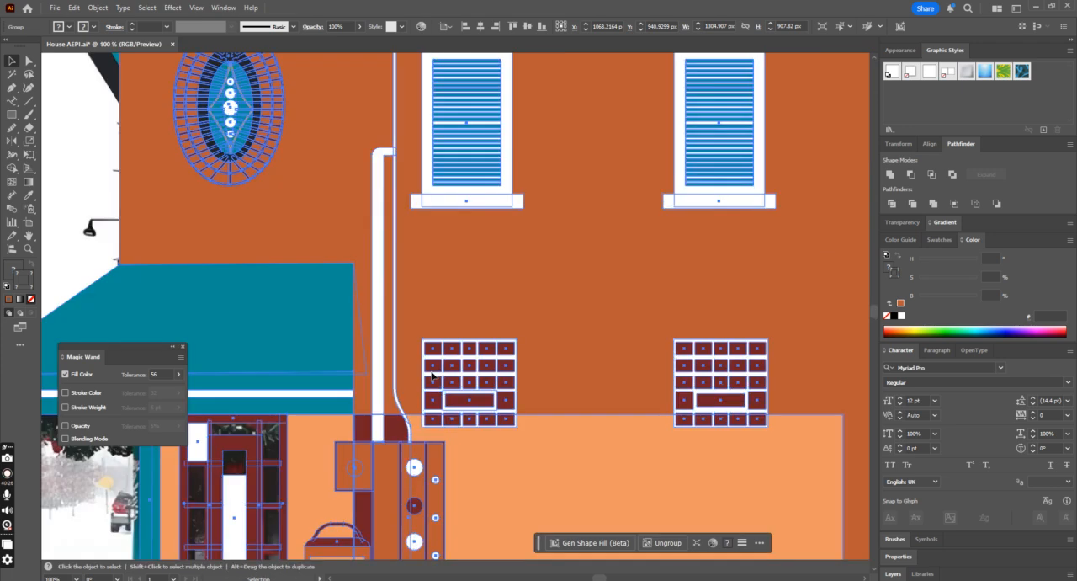
pyautogui.scroll(-8, 553, 418)
pyautogui.moveTo(594, 578); pyautogui.dragTo(585, 577)
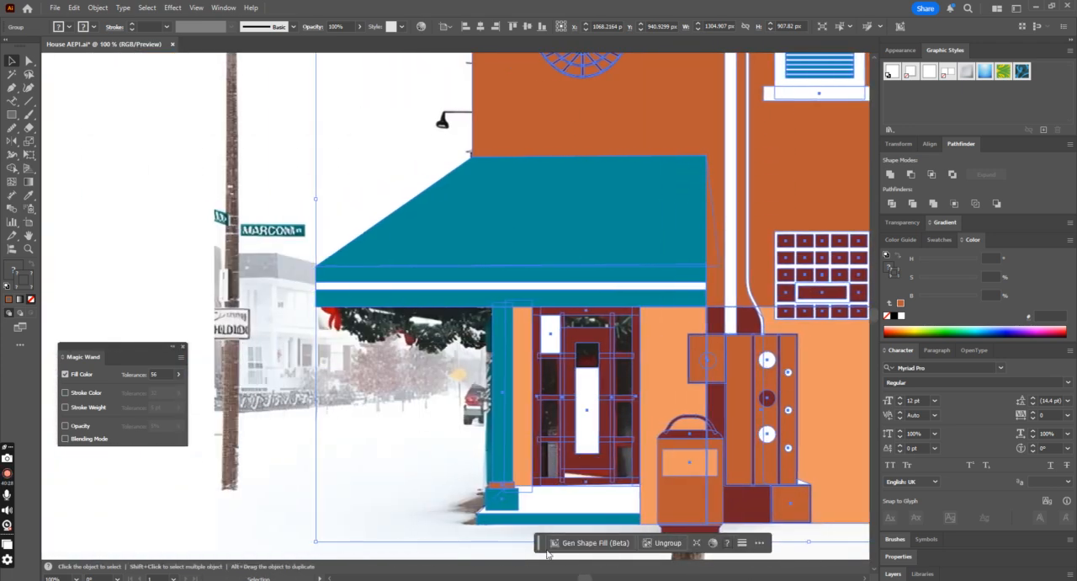
pyautogui.click(10, 88)
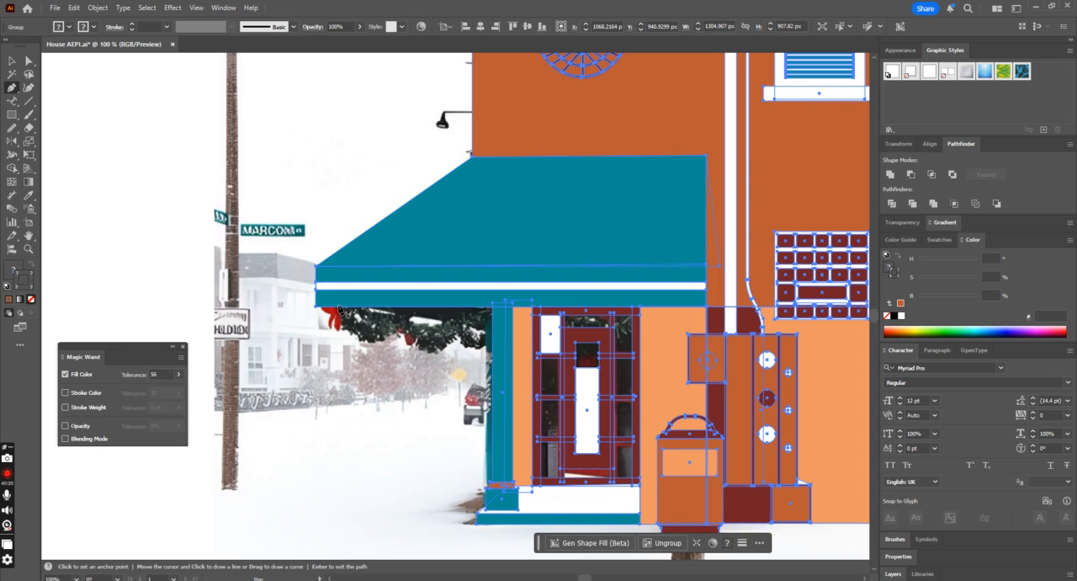
pyautogui.click(378, 331)
pyautogui.moveTo(398, 320); pyautogui.dragTo(475, 305)
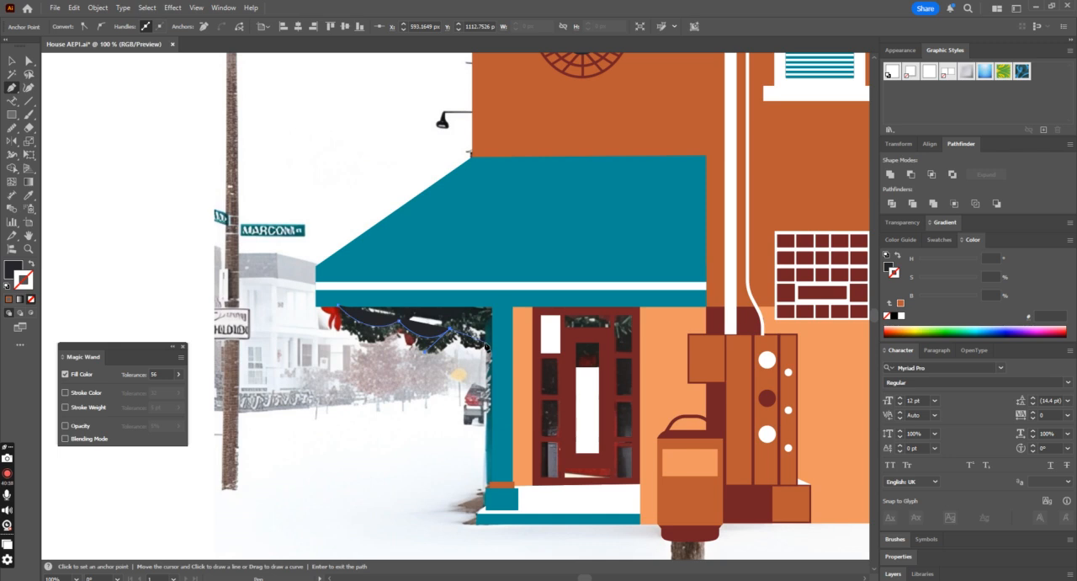
pyautogui.moveTo(493, 338); pyautogui.dragTo(510, 327)
# Step: Swap the garland path's fill and stroke so only the near-black stroke remains, and set its weight to 20 pt
pyautogui.click(30, 262)
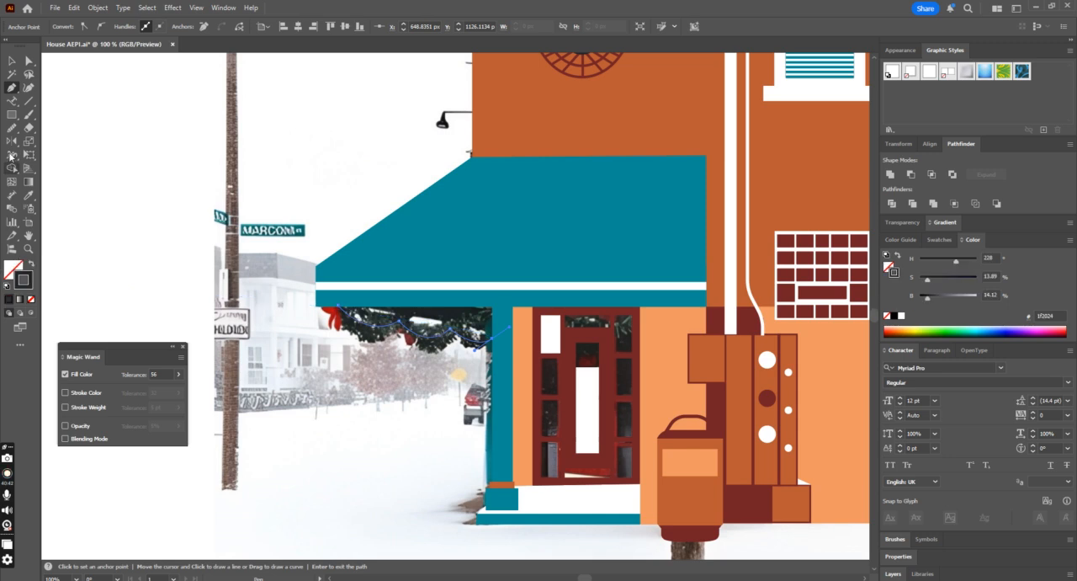
pyautogui.click(11, 60)
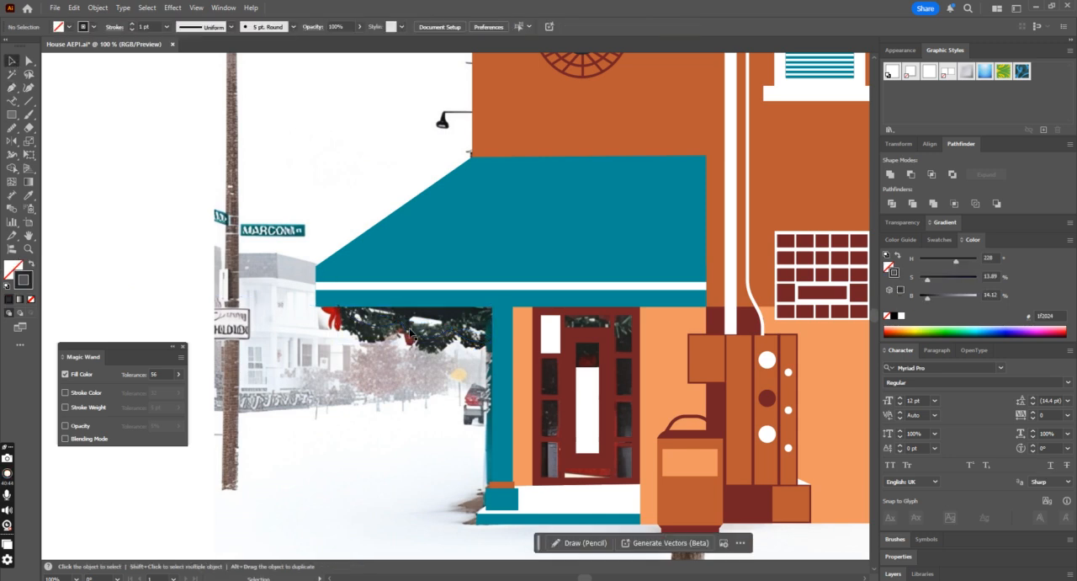
pyautogui.click(411, 334)
pyautogui.click(134, 25)
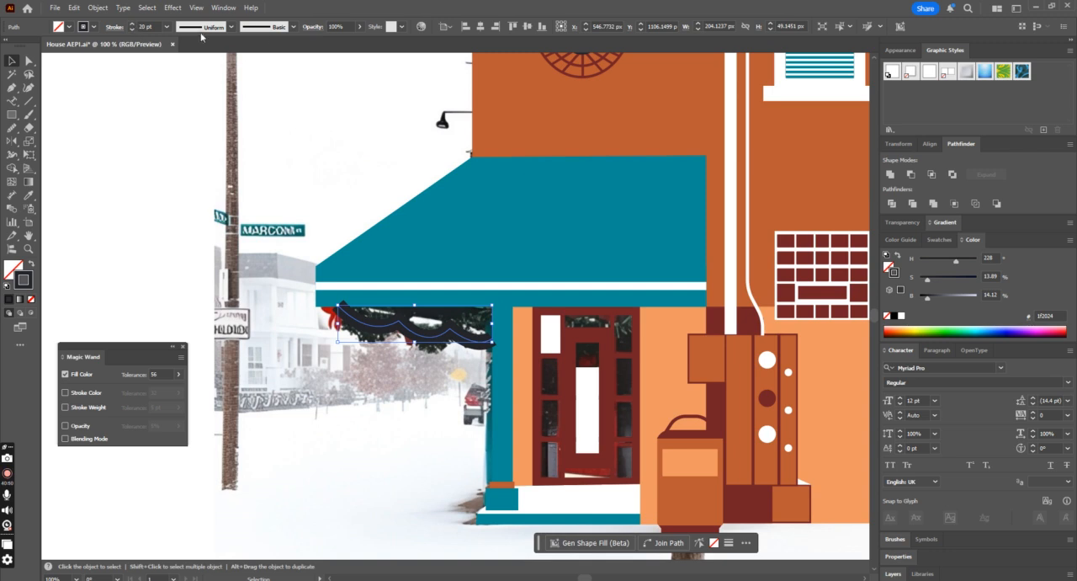
# Step: Apply the lens-shaped variable width profile, tapered at both ends, to the garland's stroke
pyautogui.click(230, 27)
pyautogui.click(213, 65)
pyautogui.click(231, 27)
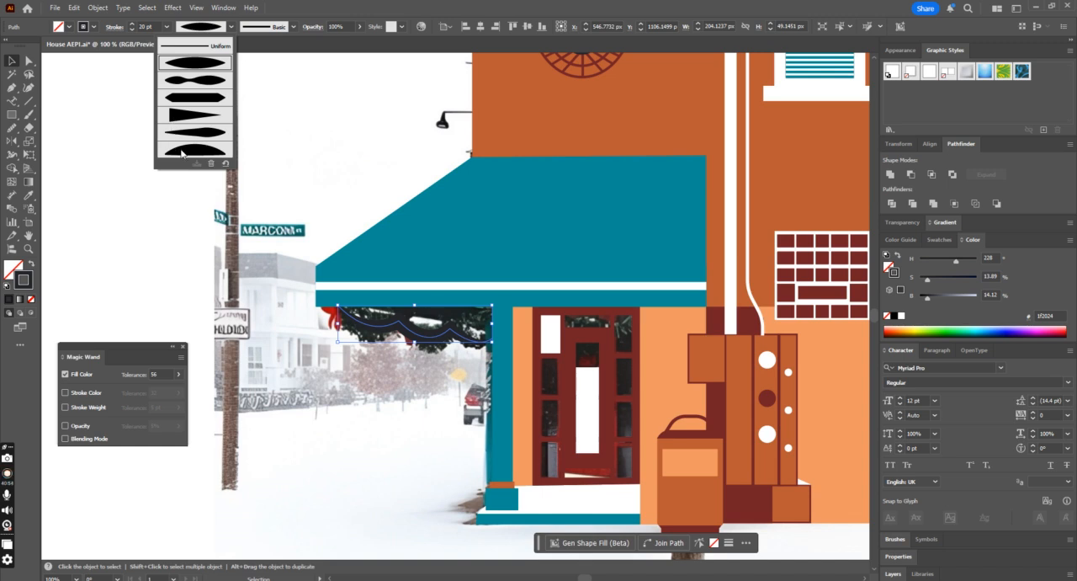
pyautogui.click(182, 151)
pyautogui.click(231, 27)
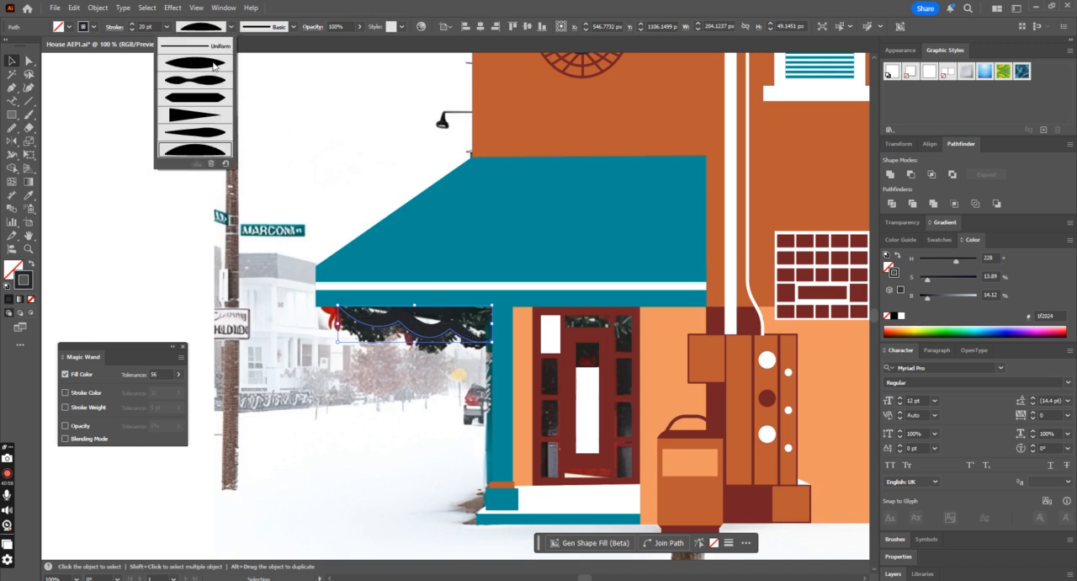
pyautogui.click(213, 64)
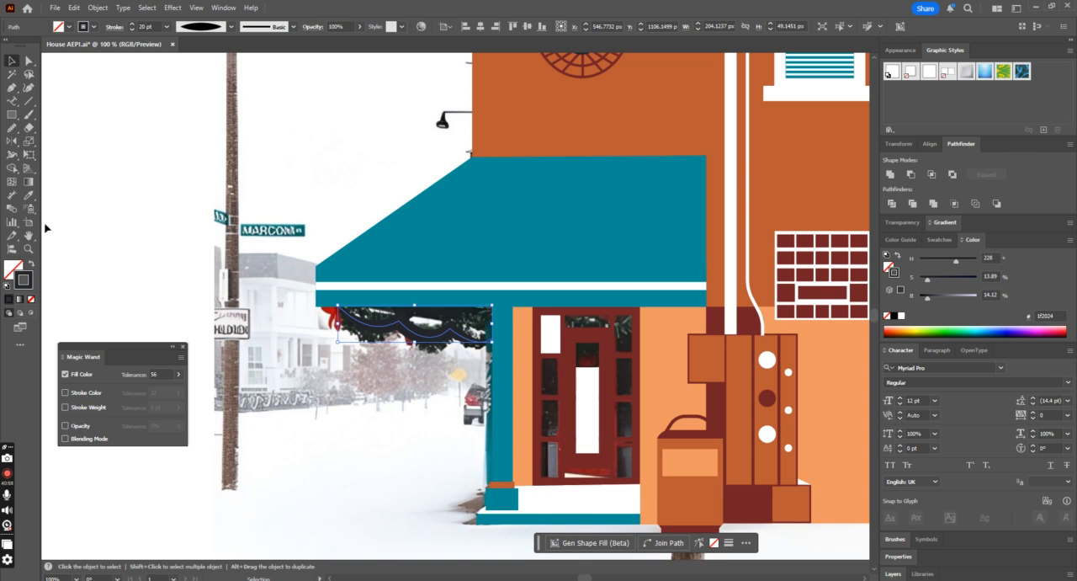
# Step: Adjust the garland's stroke weight and expand its appearance into a filled shape
pyautogui.click(132, 31)
pyautogui.click(132, 31)
pyautogui.click(100, 12)
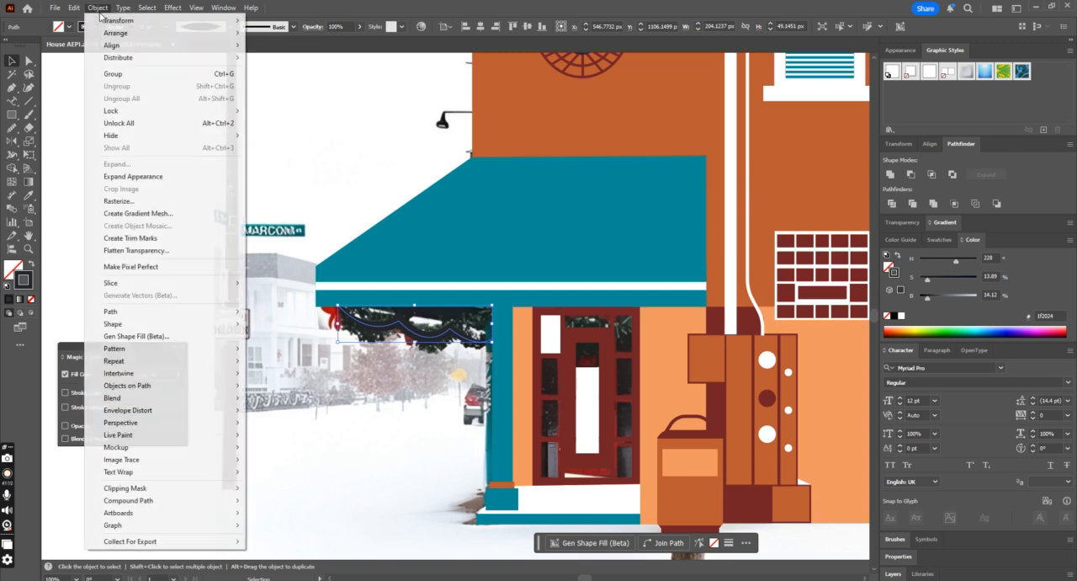
pyautogui.click(159, 178)
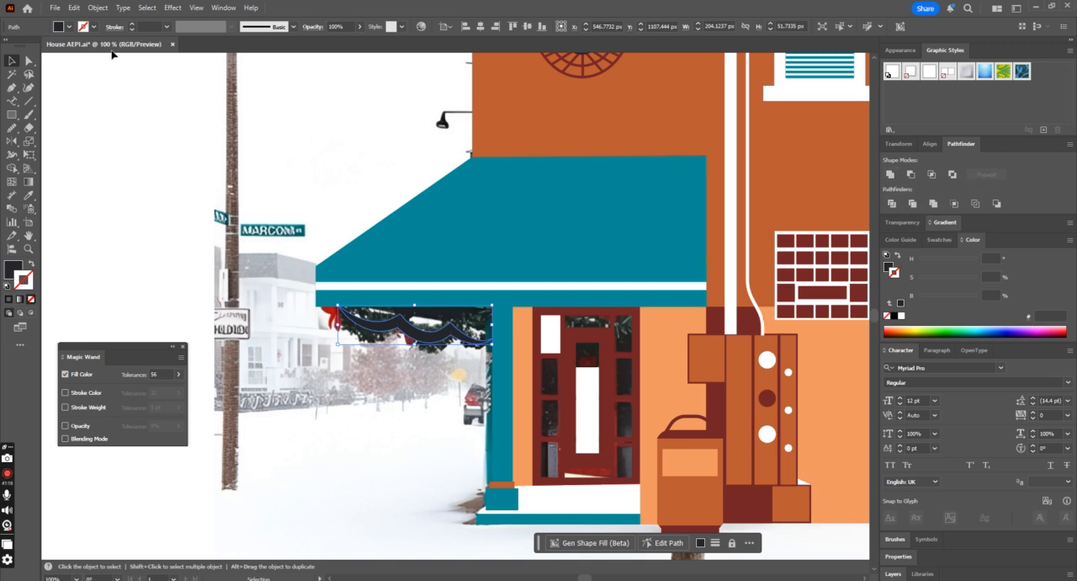
pyautogui.click(172, 7)
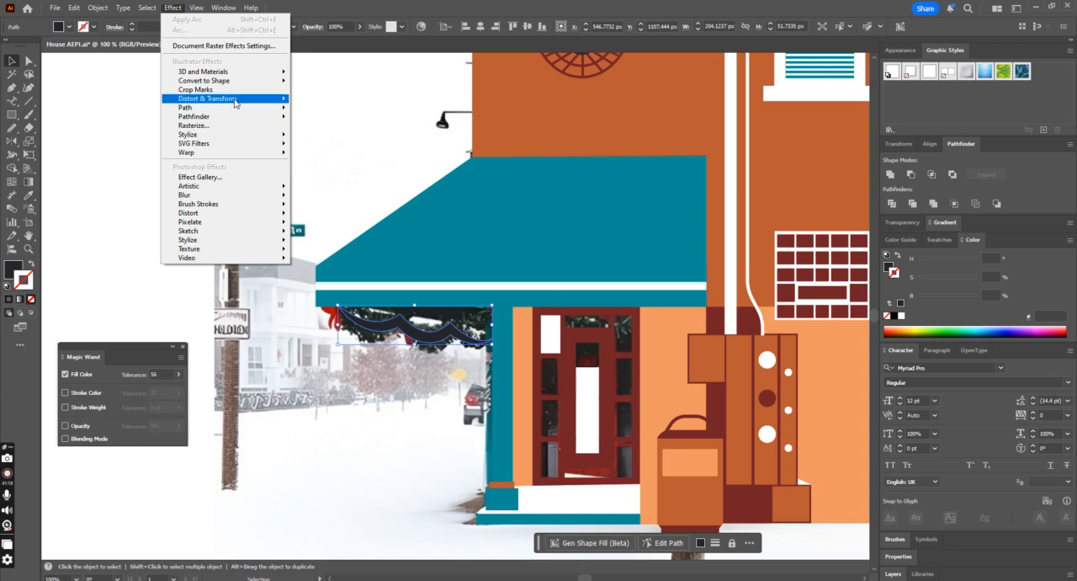
pyautogui.moveTo(237, 99)
pyautogui.click(341, 176)
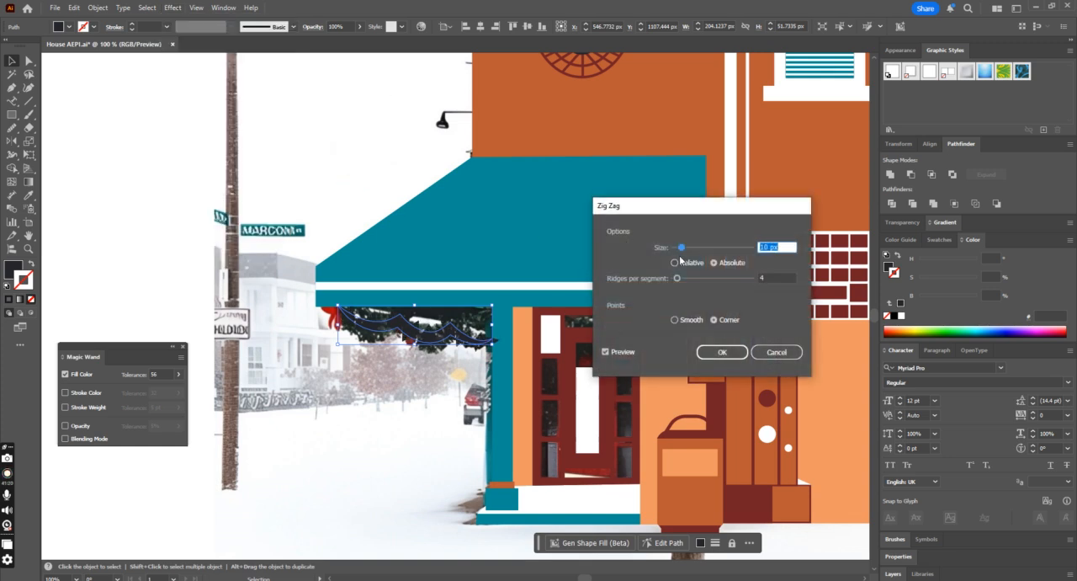
pyautogui.moveTo(684, 251); pyautogui.dragTo(680, 251)
pyautogui.click(777, 353)
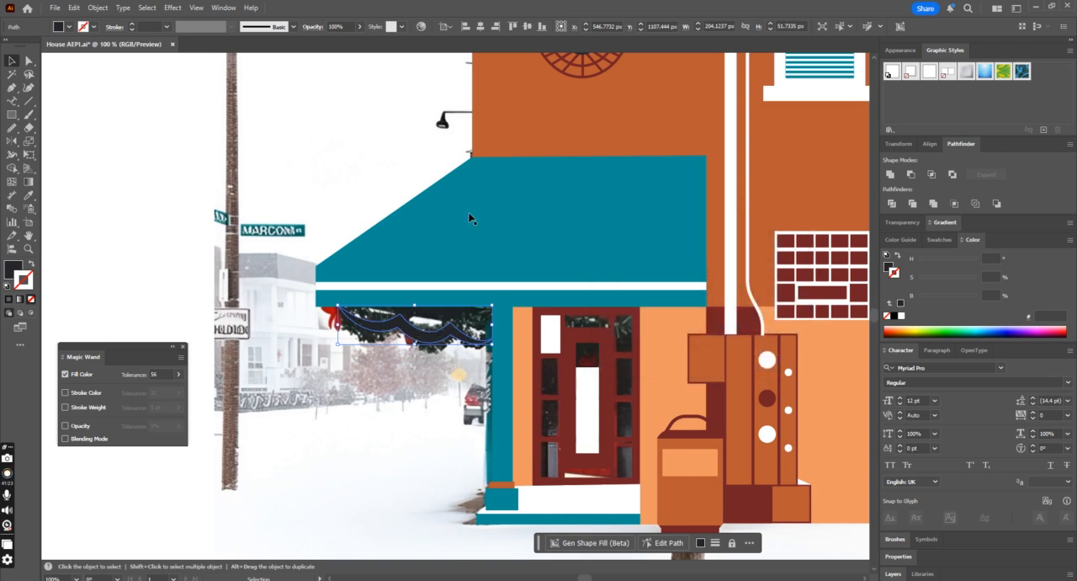
pyautogui.click(172, 7)
pyautogui.moveTo(239, 99)
pyautogui.click(328, 112)
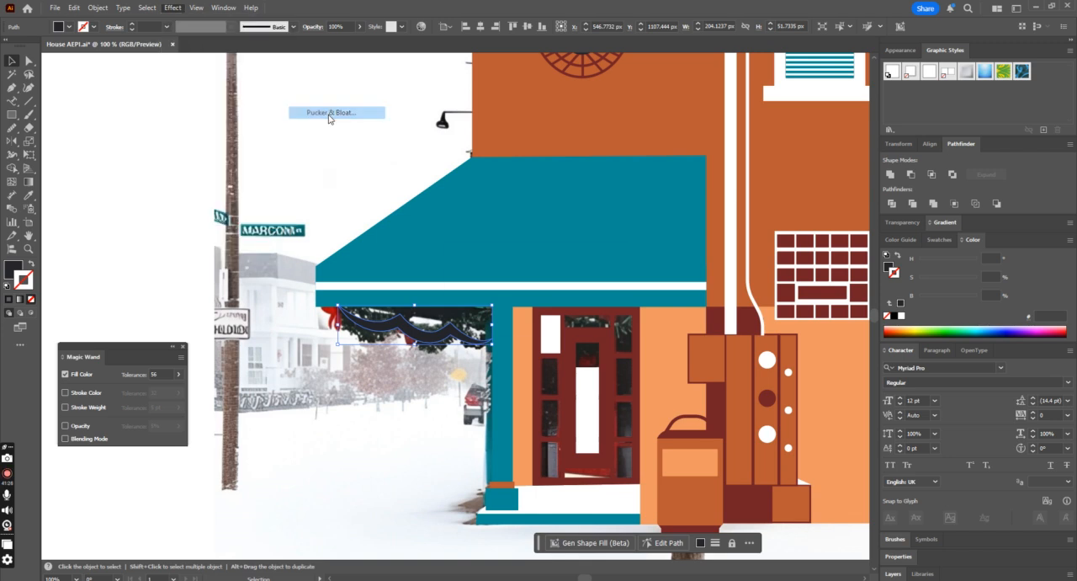
pyautogui.click(456, 311)
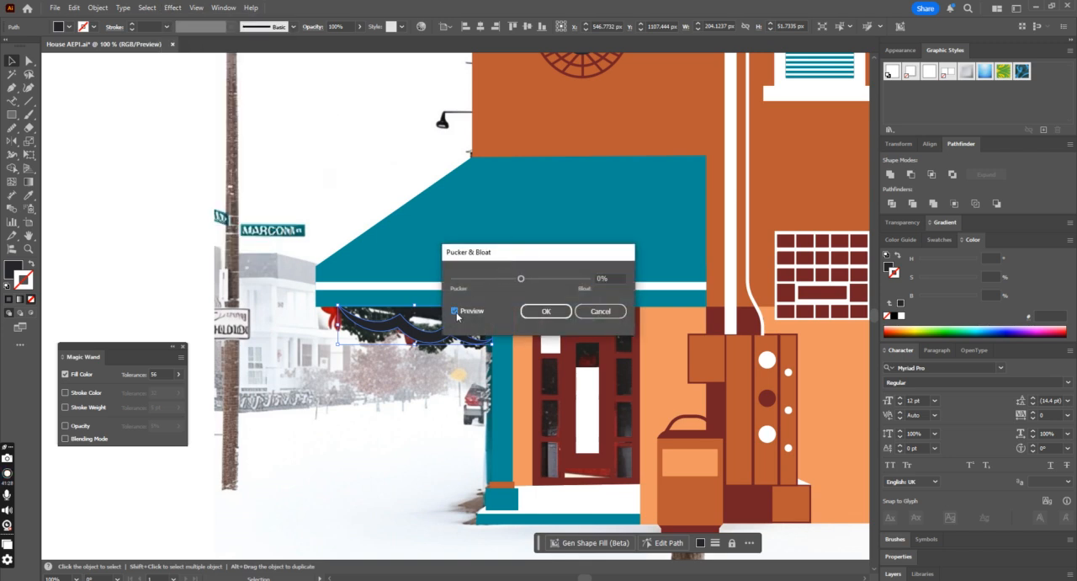
pyautogui.moveTo(521, 279); pyautogui.dragTo(548, 288)
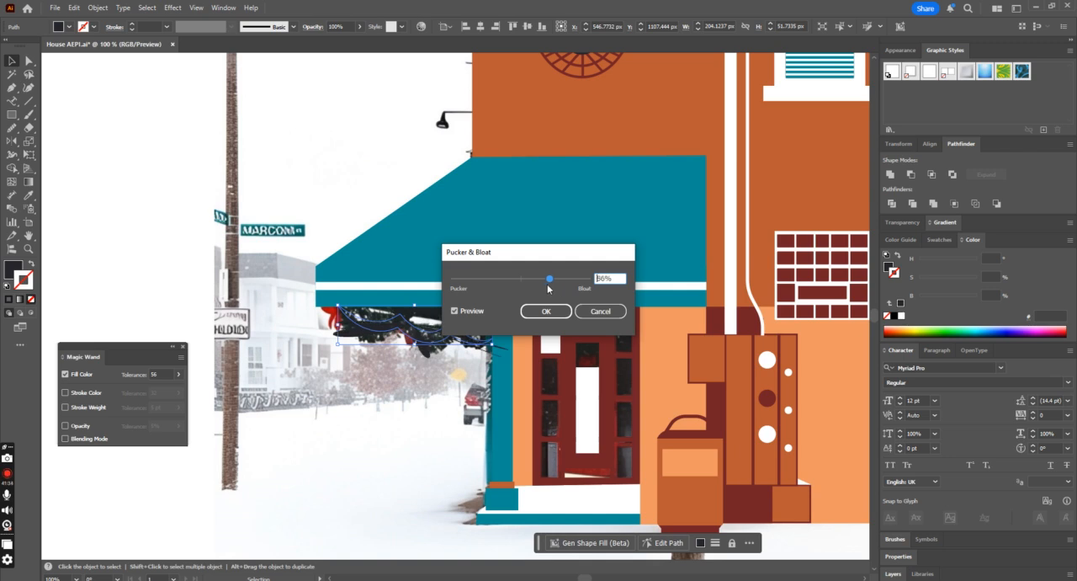
pyautogui.click(599, 311)
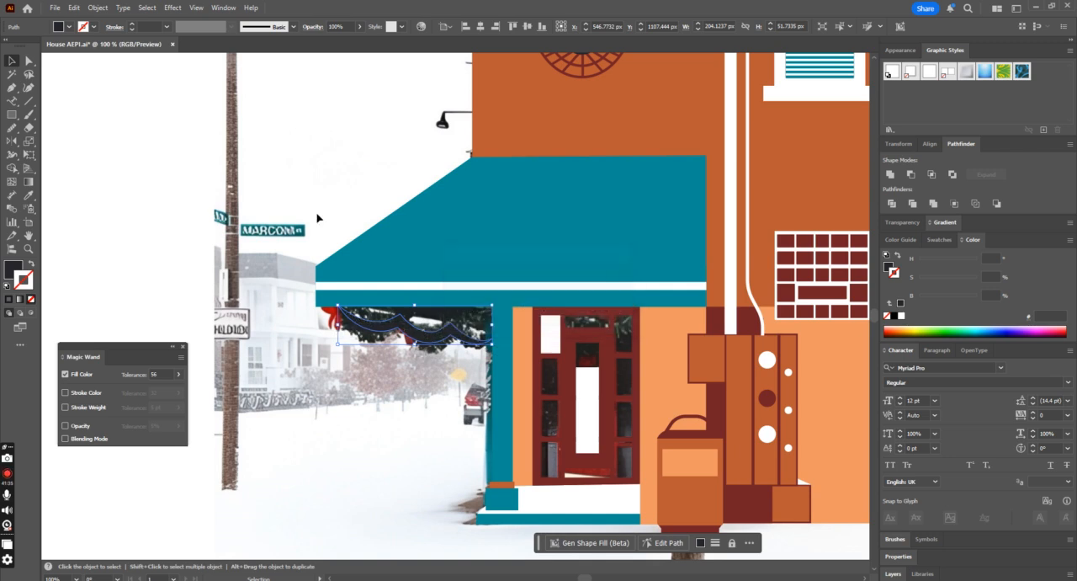
# Step: Apply the Roughen effect to the garland with relative size 2%, detail 21 per inch and corner points
pyautogui.click(174, 8)
pyautogui.moveTo(230, 103)
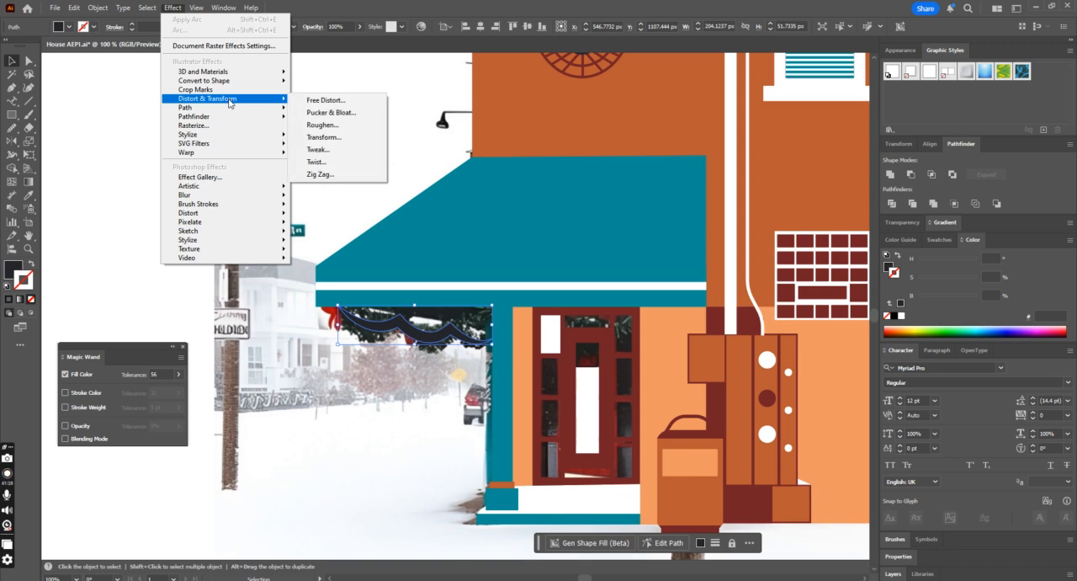
pyautogui.click(322, 125)
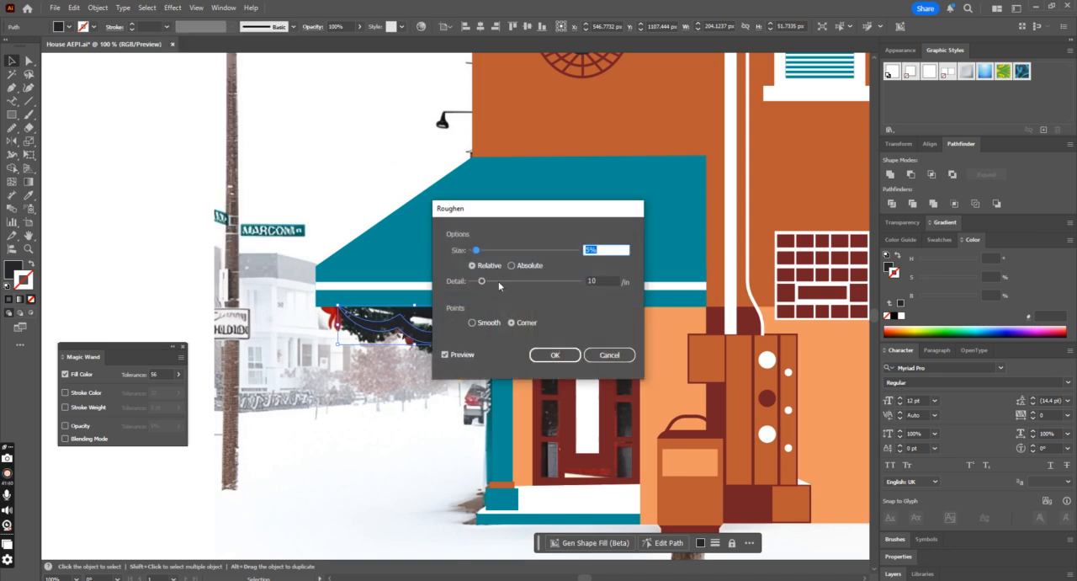
pyautogui.moveTo(477, 250); pyautogui.dragTo(493, 286)
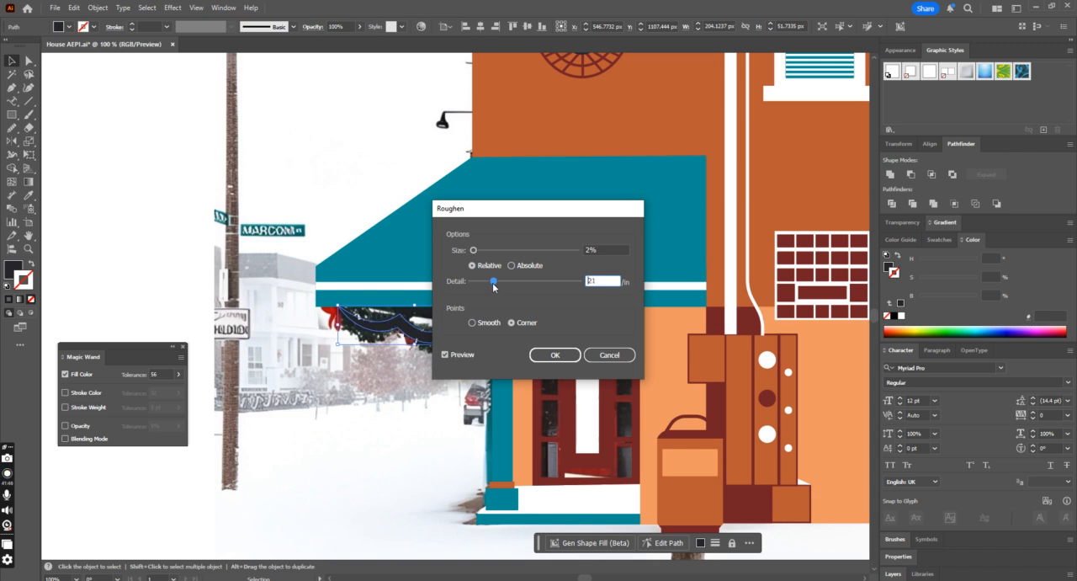
pyautogui.click(554, 354)
pyautogui.click(459, 370)
pyautogui.moveTo(465, 339); pyautogui.dragTo(220, 248)
pyautogui.hotkey('ctrl', 'z')
pyautogui.hotkey('ctrl', 'z')
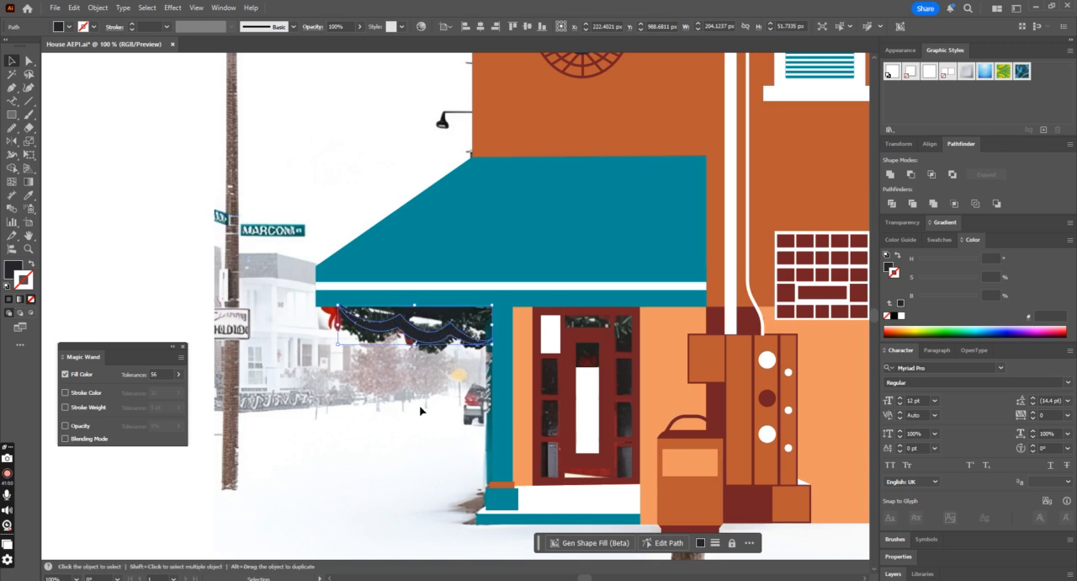
# Step: Stretch the garland to about 209 by 62 px and rotate it slightly counter-clockwise under the awning
pyautogui.moveTo(413, 347); pyautogui.dragTo(414, 360)
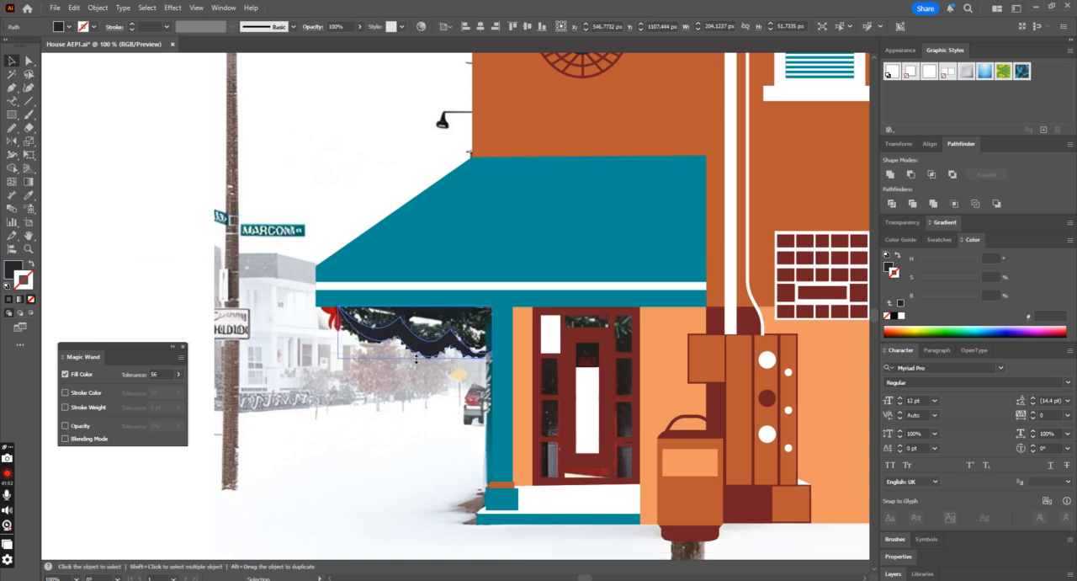
pyautogui.moveTo(417, 307); pyautogui.dragTo(417, 302)
pyautogui.moveTo(420, 341); pyautogui.dragTo(420, 334)
pyautogui.moveTo(494, 353)
pyautogui.mouseDown()
pyautogui.moveTo(459, 339)
pyautogui.moveTo(502, 347)
pyautogui.mouseUp()
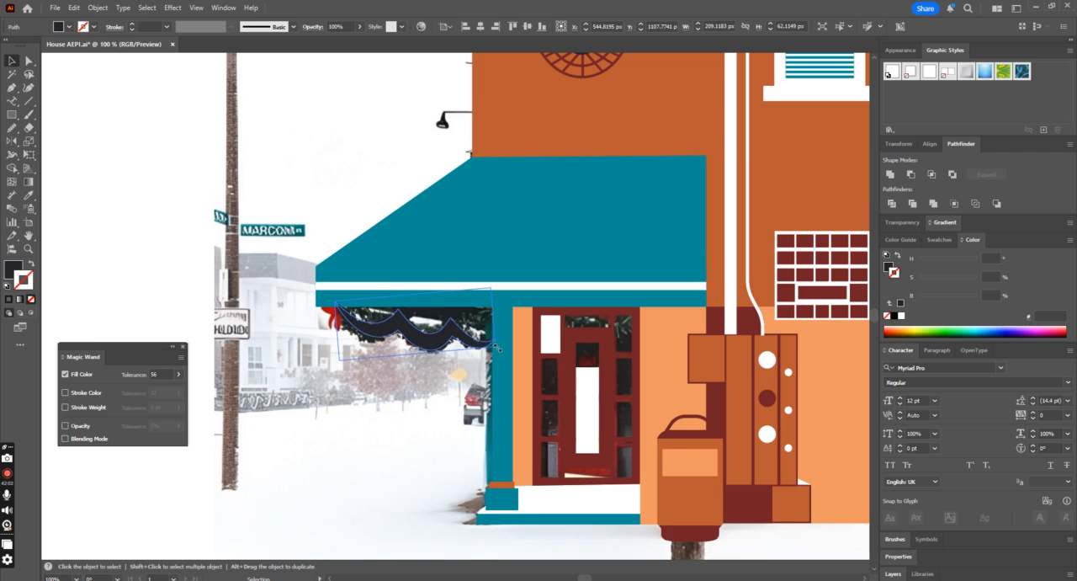
# Step: Check the garland's Roughen settings and expand its appearance into an editable jagged outline
pyautogui.click(914, 49)
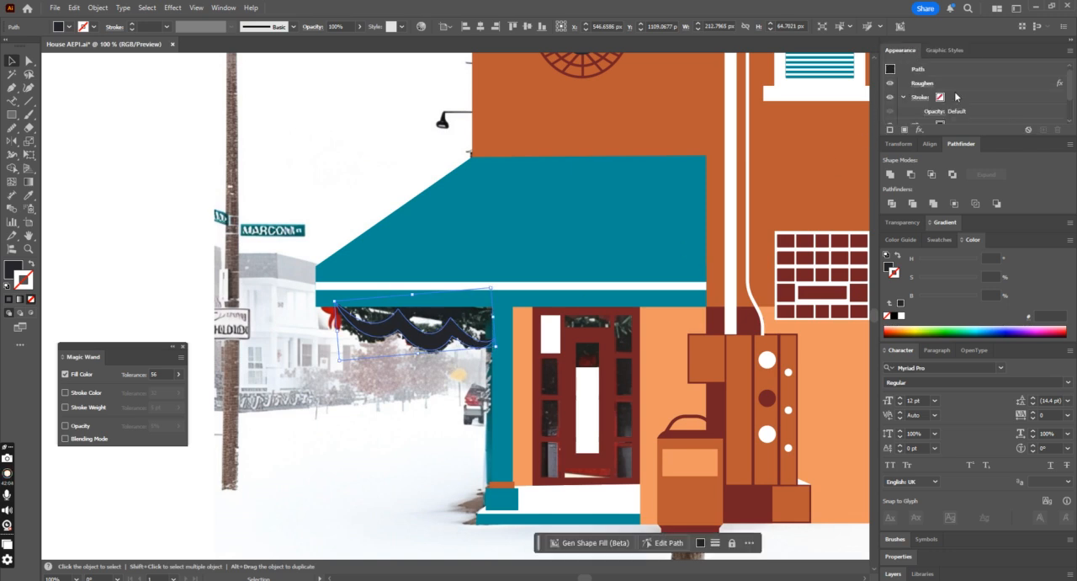
pyautogui.doubleClick(965, 84)
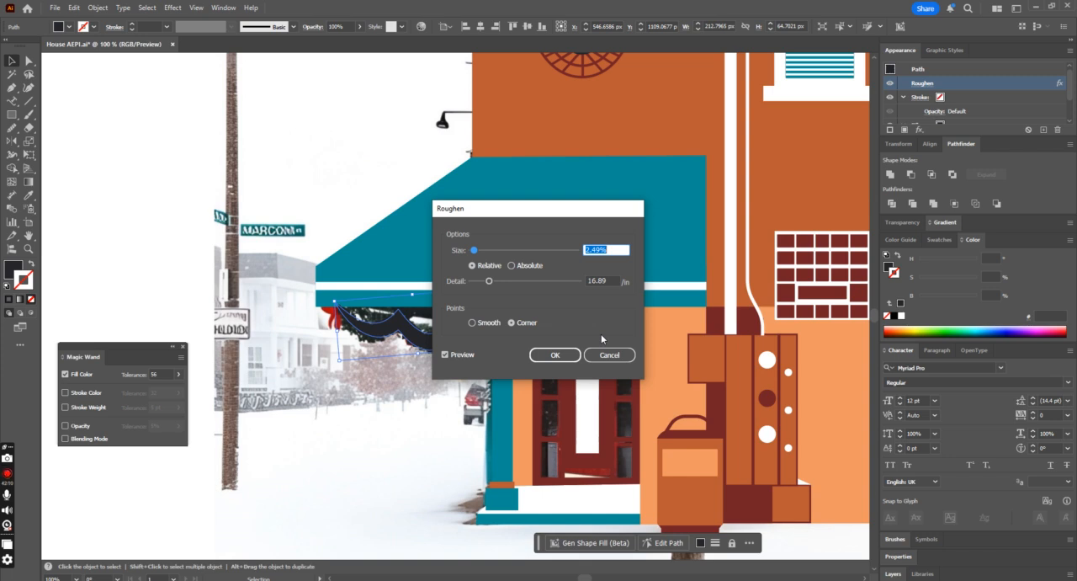
pyautogui.click(607, 355)
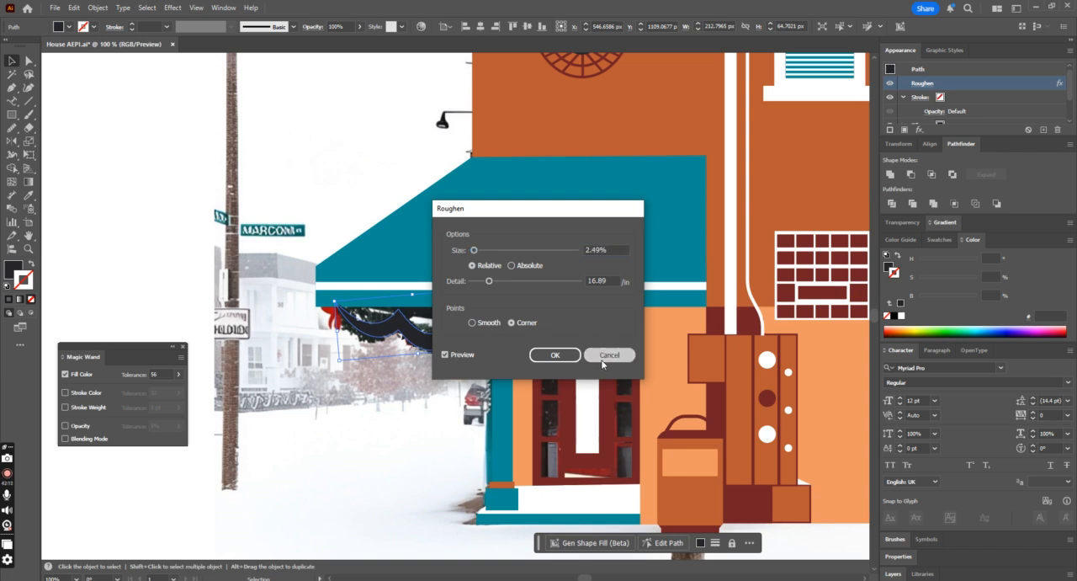
pyautogui.click(97, 7)
pyautogui.click(152, 178)
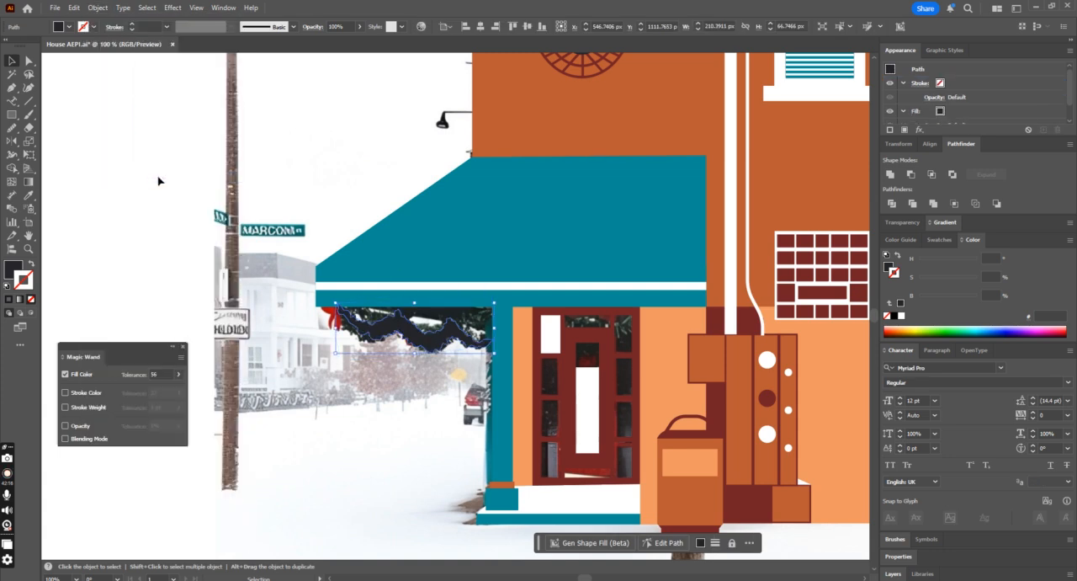
# Step: Examine how the roughened garland fits under the awning and against the rest of the building
pyautogui.click(28, 195)
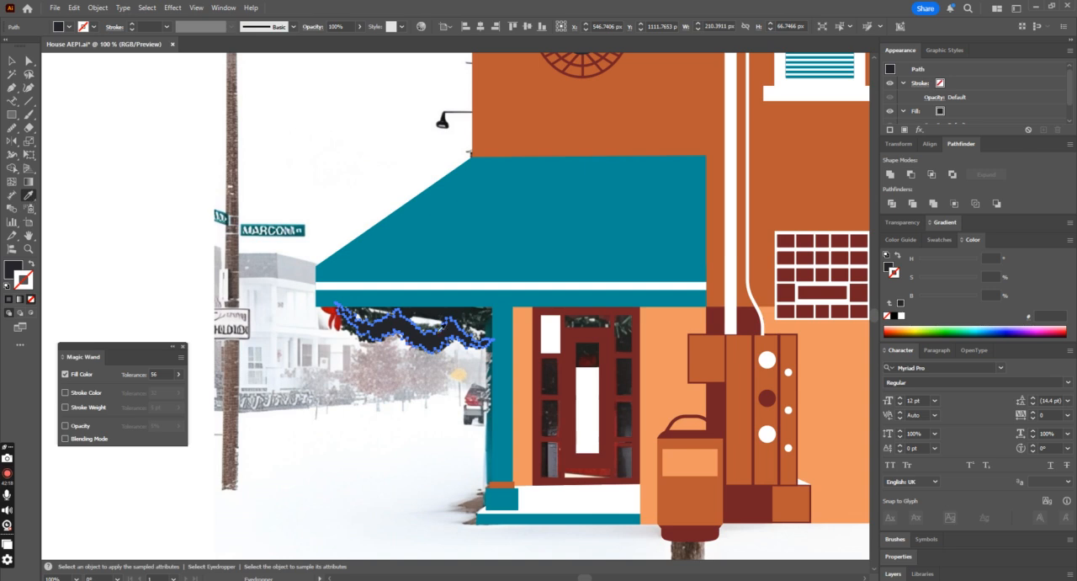
pyautogui.click(12, 61)
pyautogui.click(166, 212)
pyautogui.click(376, 299)
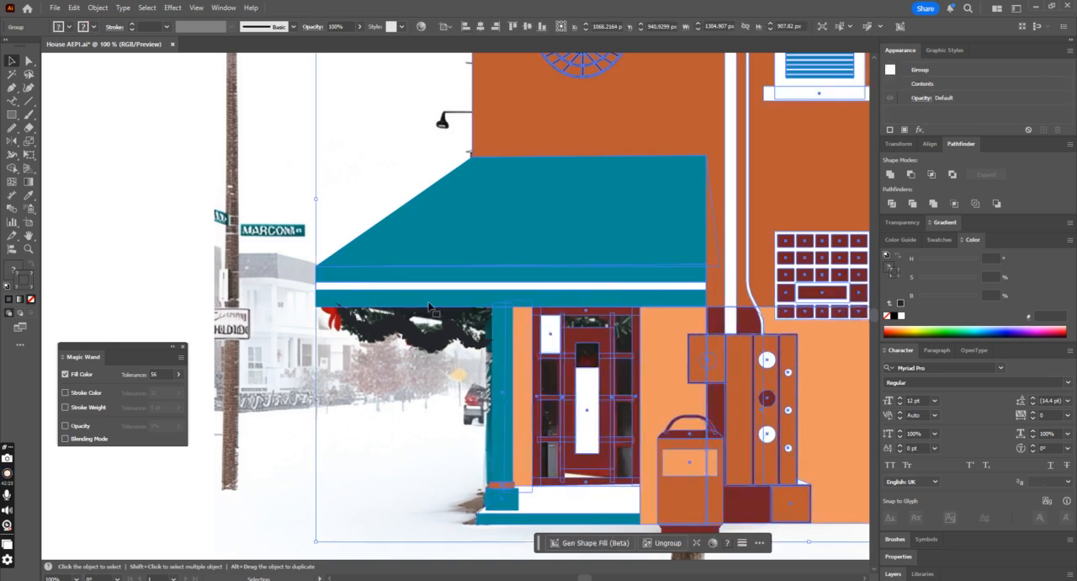
pyautogui.hotkey('ctrl', '-')
pyautogui.hotkey('ctrl', '-')
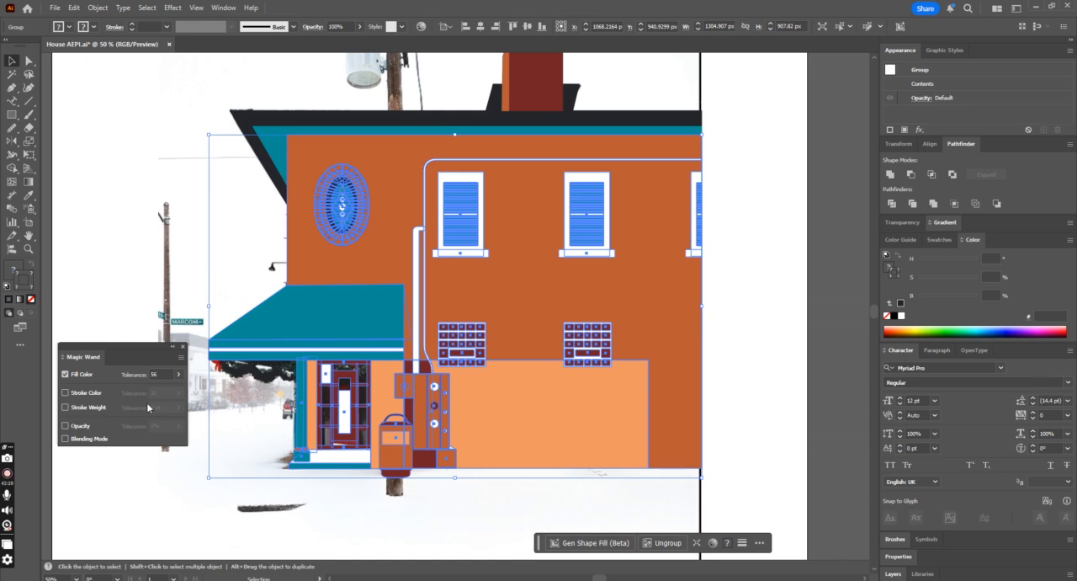
pyautogui.click(219, 403)
pyautogui.click(235, 371)
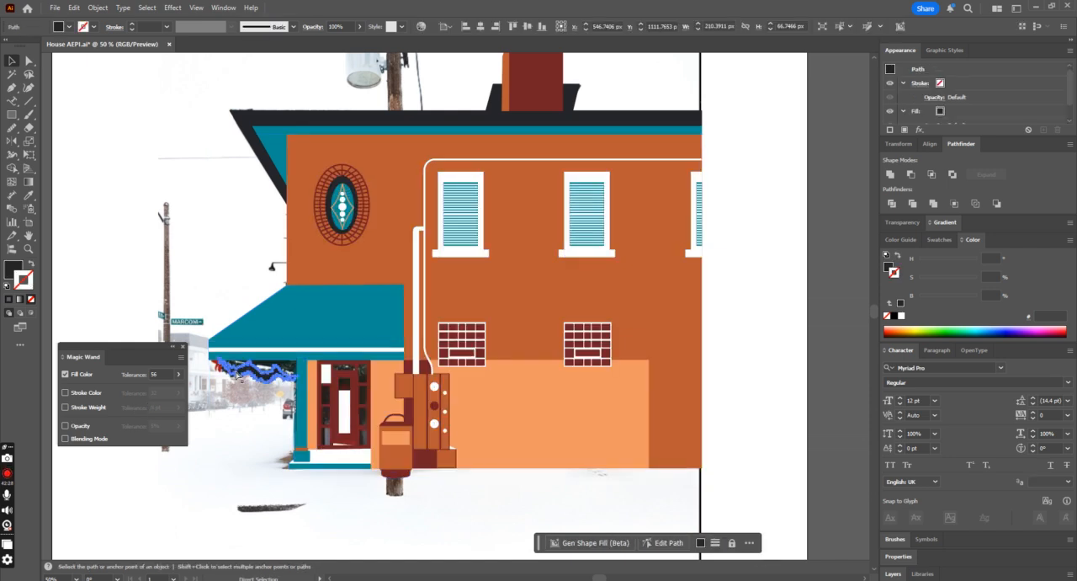
pyautogui.hotkey('ctrl', '+')
pyautogui.hotkey('ctrl', '+')
pyautogui.hotkey('ctrl', '+')
pyautogui.hotkey('ctrl', '+')
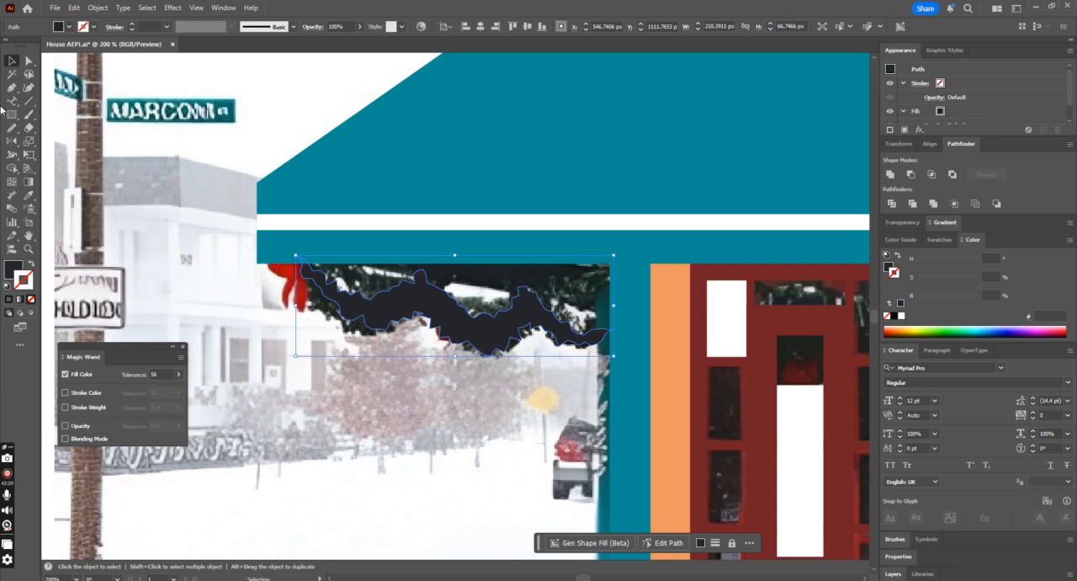
# Step: Undo the accidental move of the building group and lower its opacity to 61% to reveal the photo
pyautogui.click(412, 185)
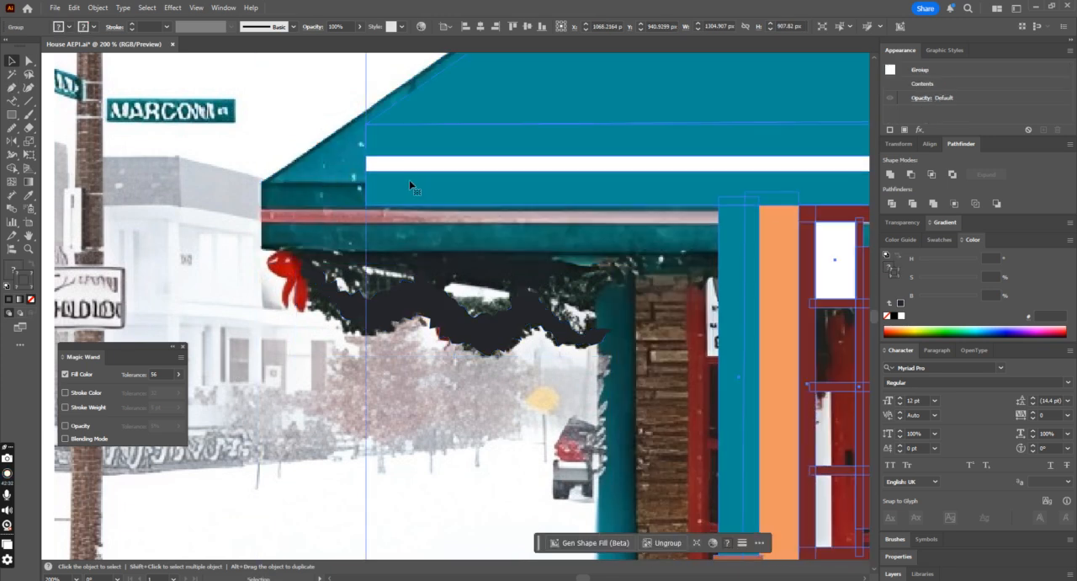
pyautogui.hotkey('ctrl', 'z')
pyautogui.moveTo(363, 227); pyautogui.dragTo(488, 170)
pyautogui.hotkey('ctrl', 'z')
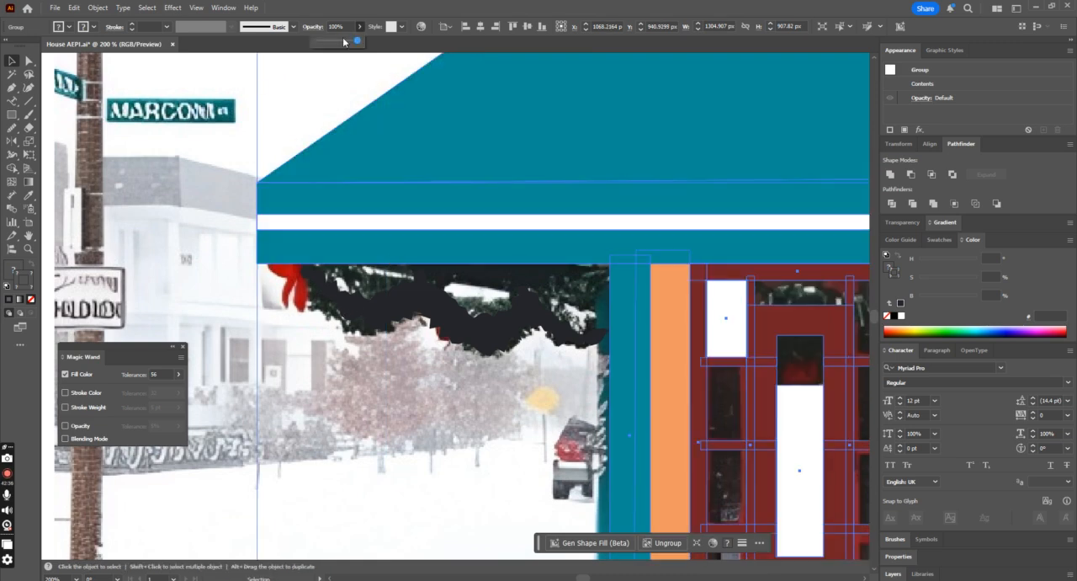
pyautogui.click(331, 305)
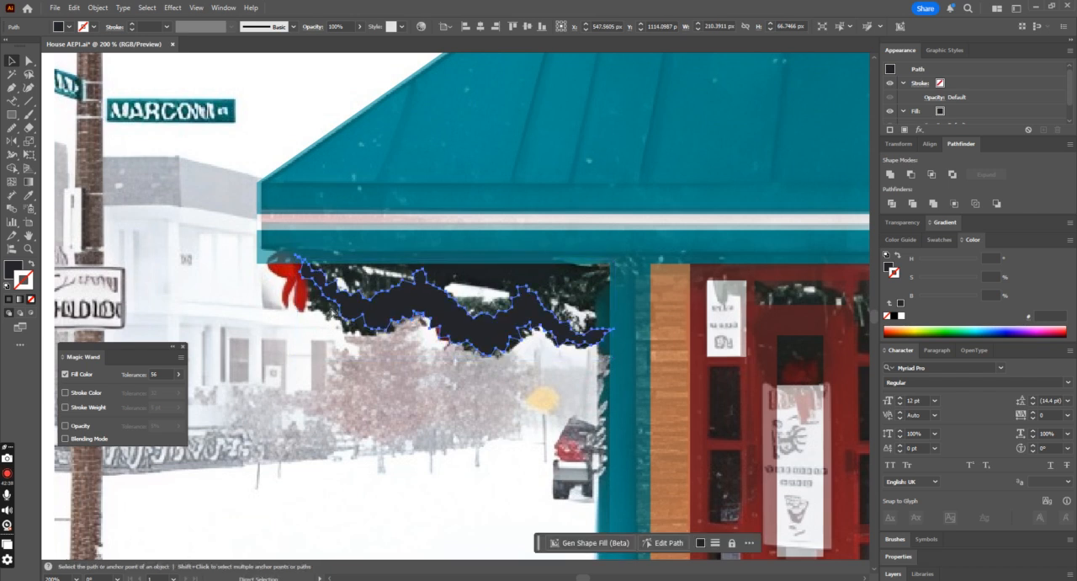
# Step: Trace the red bow at the garland's left end with the Pen tool as an unfilled closed path, about 27 by 43 px
pyautogui.press('p')
pyautogui.click(287, 306)
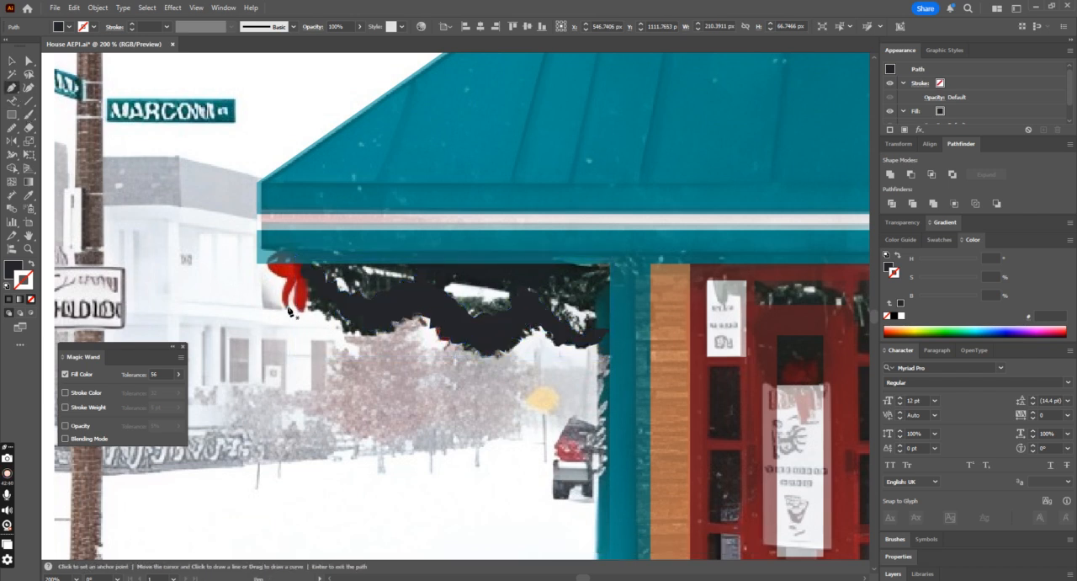
pyautogui.click(298, 258)
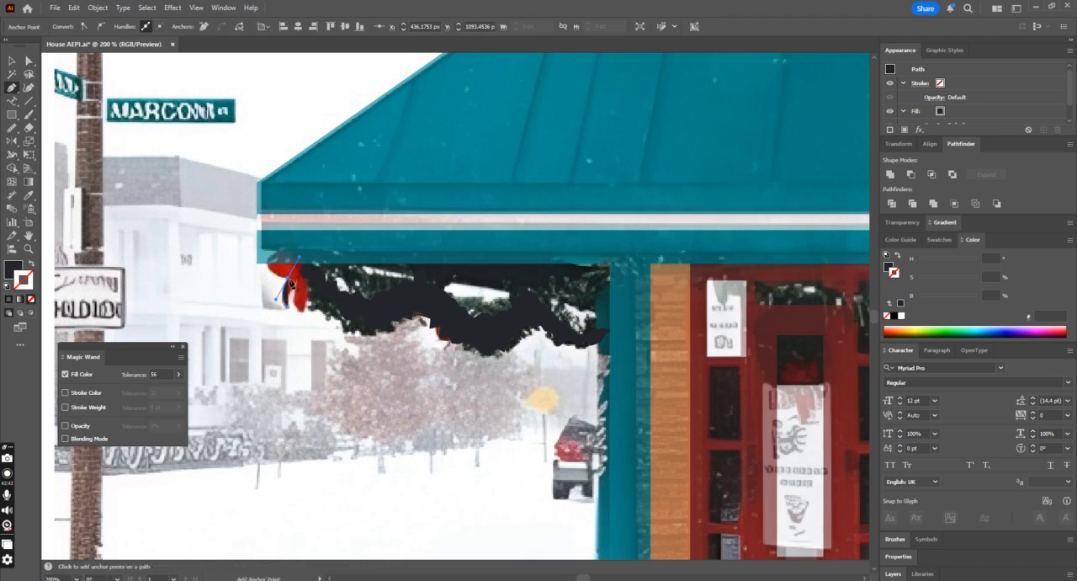
pyautogui.moveTo(280, 243); pyautogui.dragTo(304, 310)
pyautogui.click(299, 274)
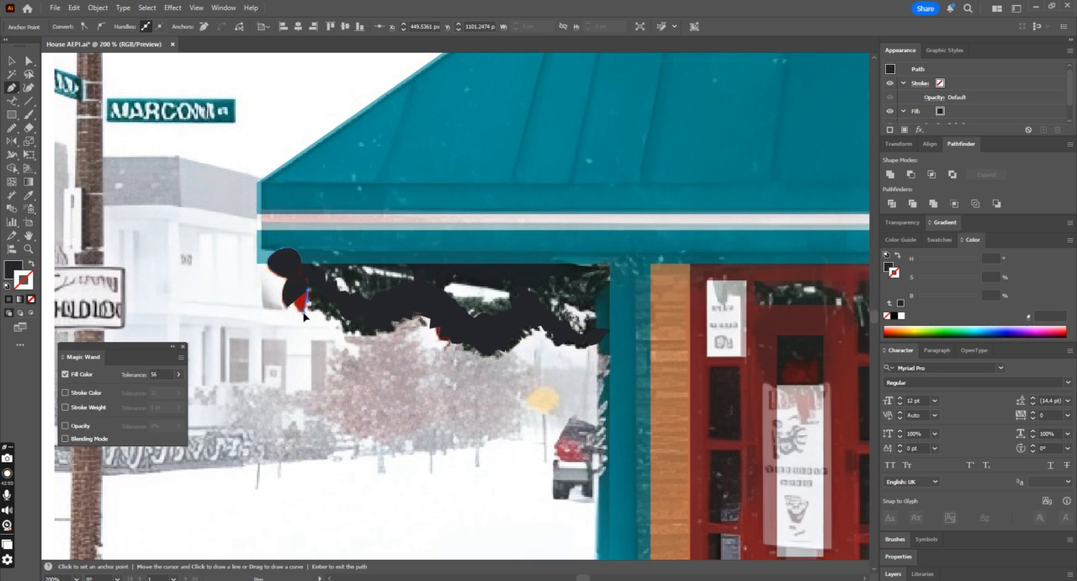
pyautogui.click(31, 299)
pyautogui.moveTo(295, 298); pyautogui.dragTo(298, 284)
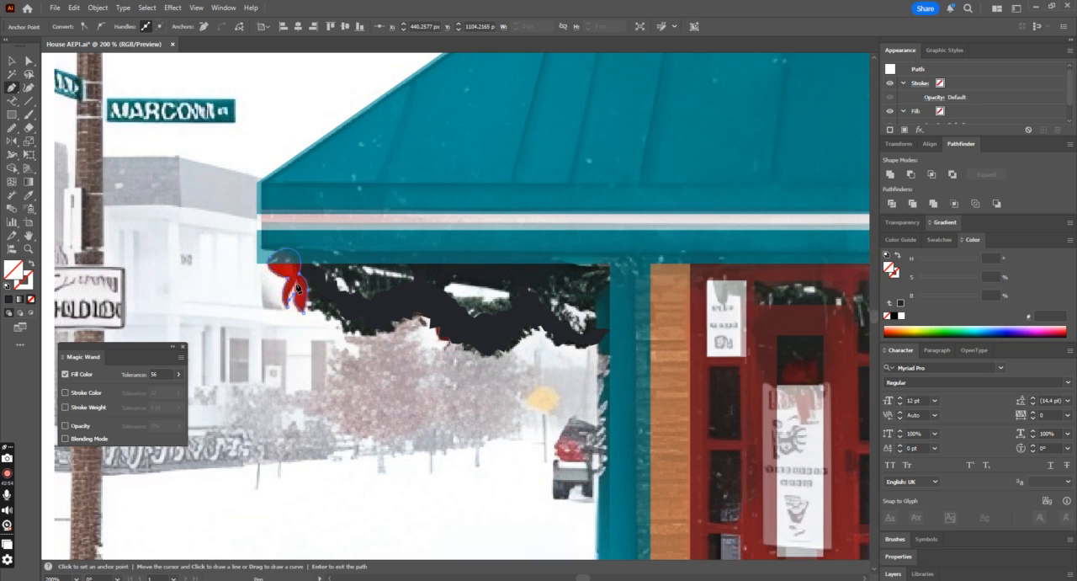
pyautogui.click(297, 286)
pyautogui.click(288, 310)
# Step: Fill the bow with the facade's orange-brown (#bc5930) using the Eyedropper, after trying the door's dark red
pyautogui.hotkey('ctrl', '-')
pyautogui.hotkey('ctrl', '-')
pyautogui.hotkey('ctrl', '-')
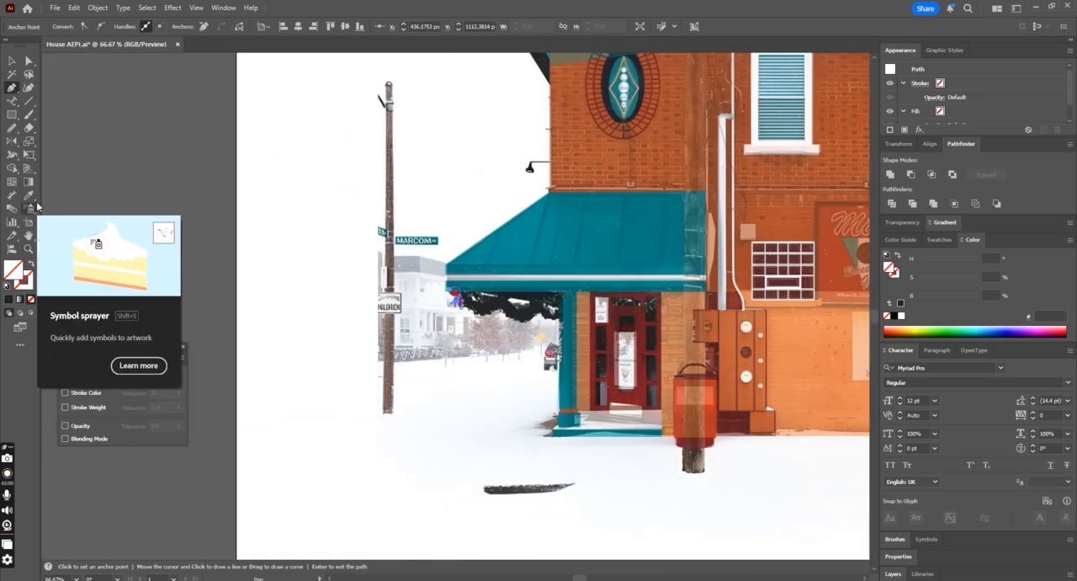
pyautogui.click(28, 195)
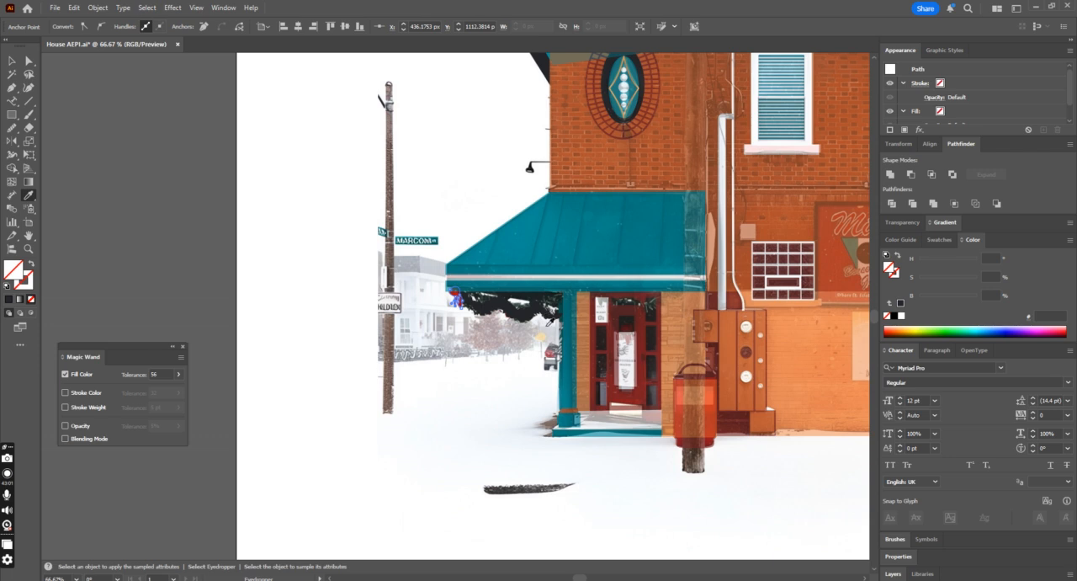
pyautogui.click(612, 331)
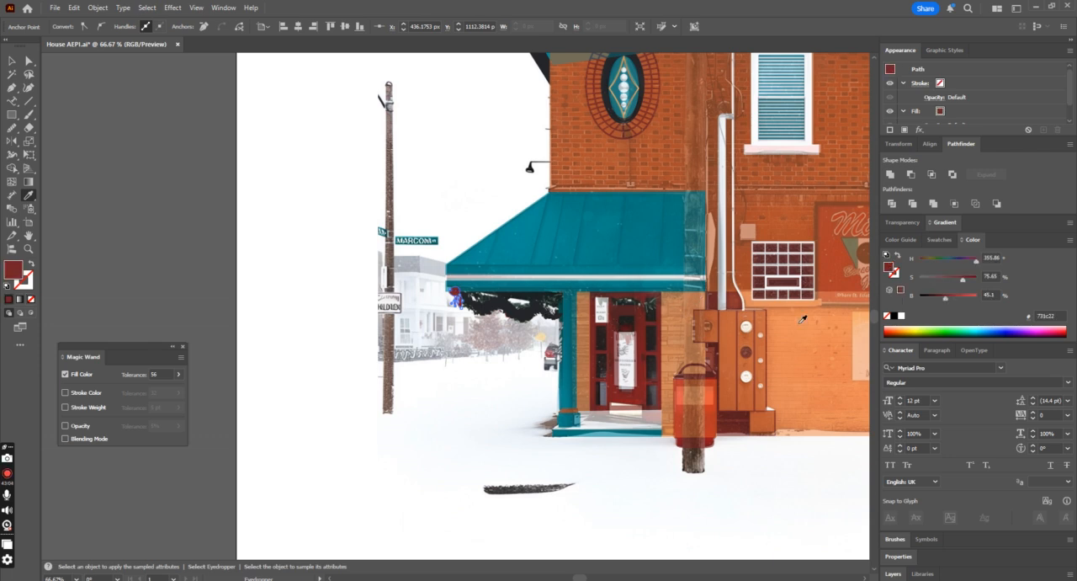
pyautogui.click(822, 200)
pyautogui.click(11, 60)
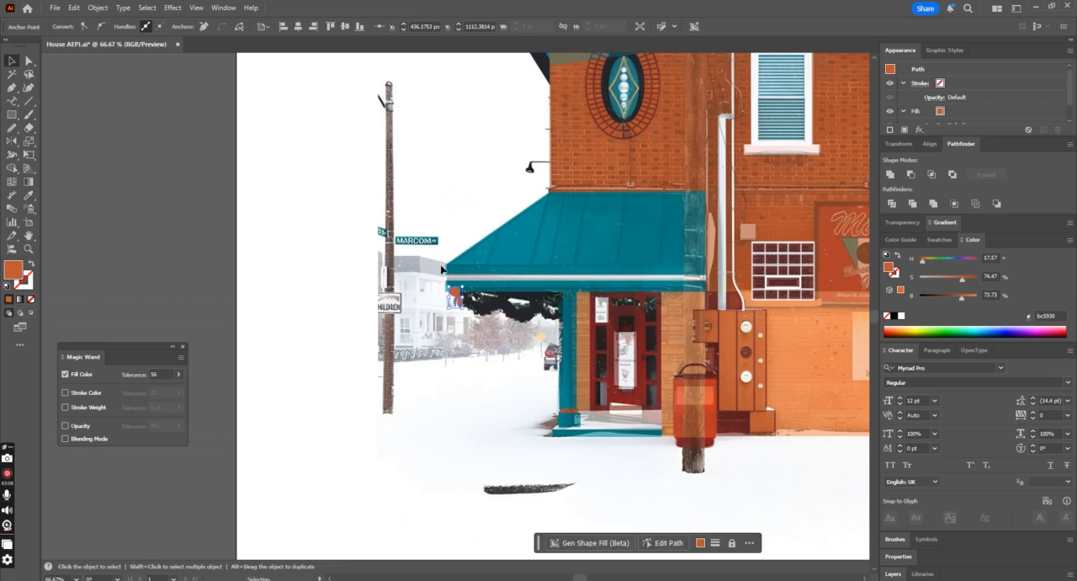
# Step: Restore the building group's opacity to 100%
pyautogui.click(501, 276)
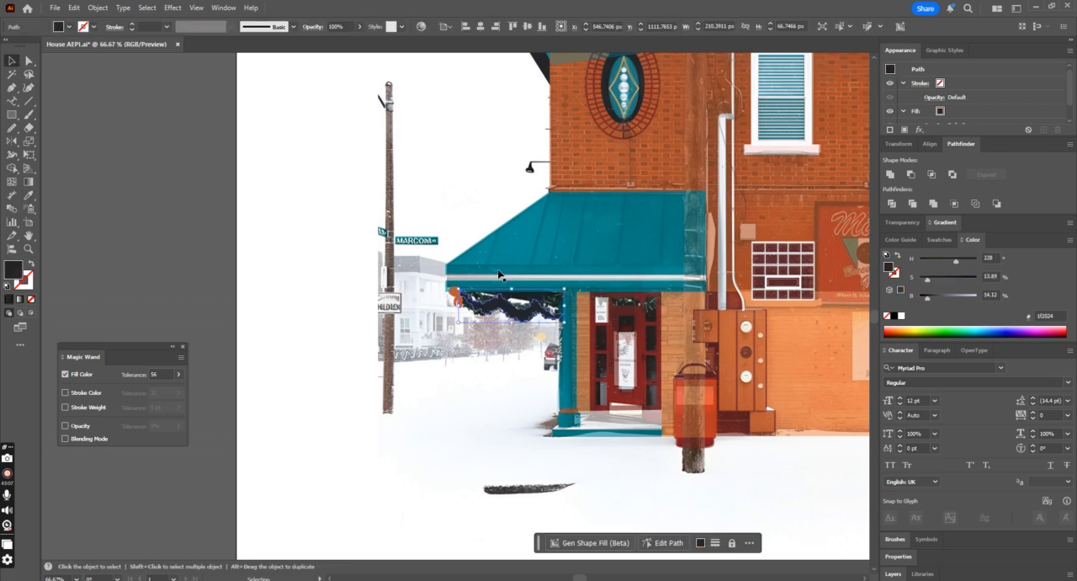
pyautogui.click(357, 40)
# Step: Compare the door's dark red on the bow, settle on the opaque facade's orange-brown (#bc5930), and deselect it
pyautogui.click(454, 299)
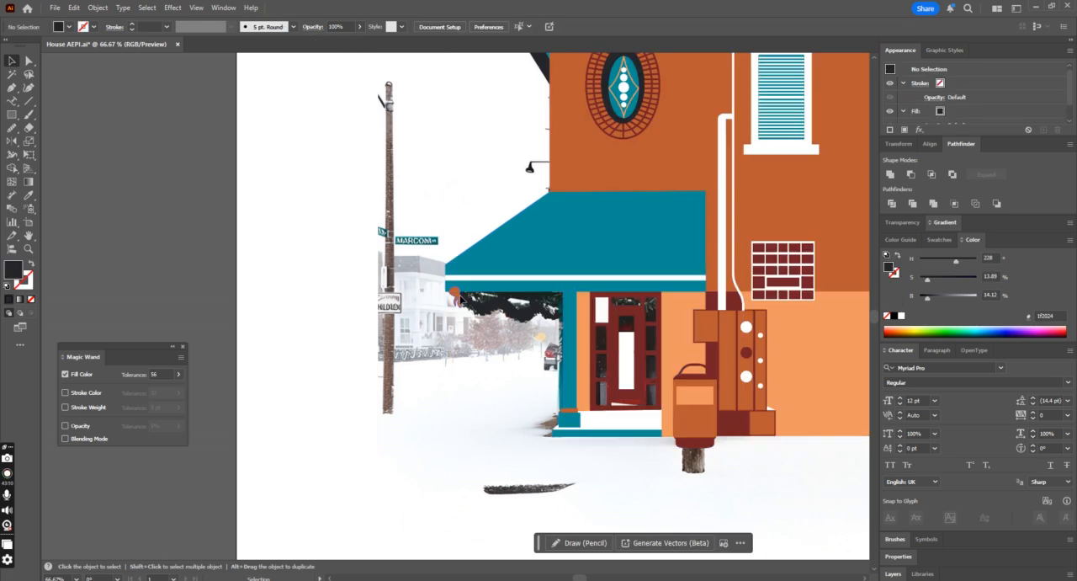
pyautogui.click(27, 194)
pyautogui.click(615, 339)
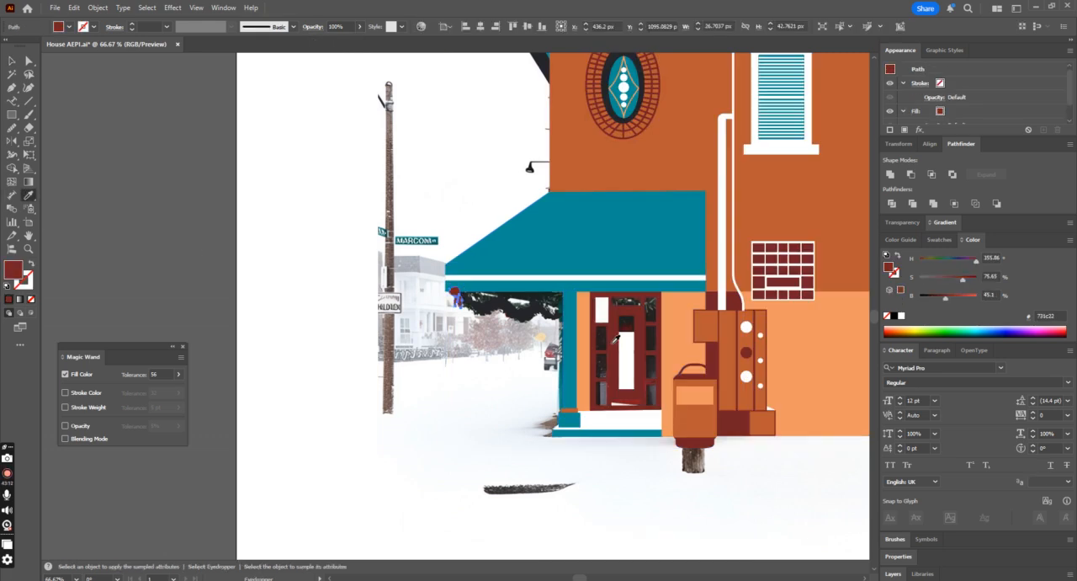
pyautogui.click(713, 322)
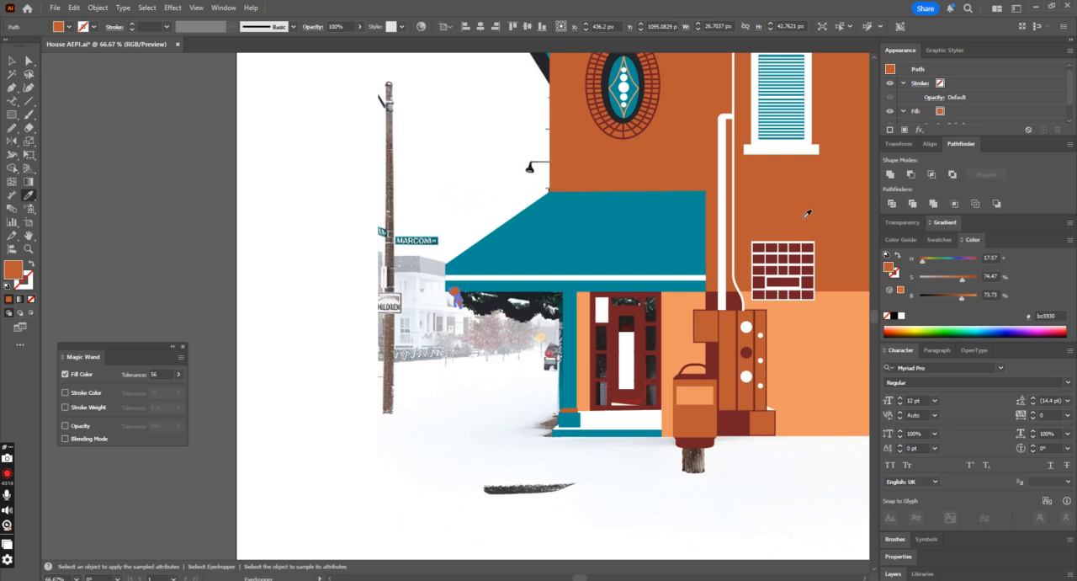
pyautogui.press('v')
pyautogui.click(259, 164)
pyautogui.hotkey('ctrl', '-')
pyautogui.hotkey('ctrl', '-')
pyautogui.hotkey('ctrl', '-')
pyautogui.hotkey('ctrl', '-')
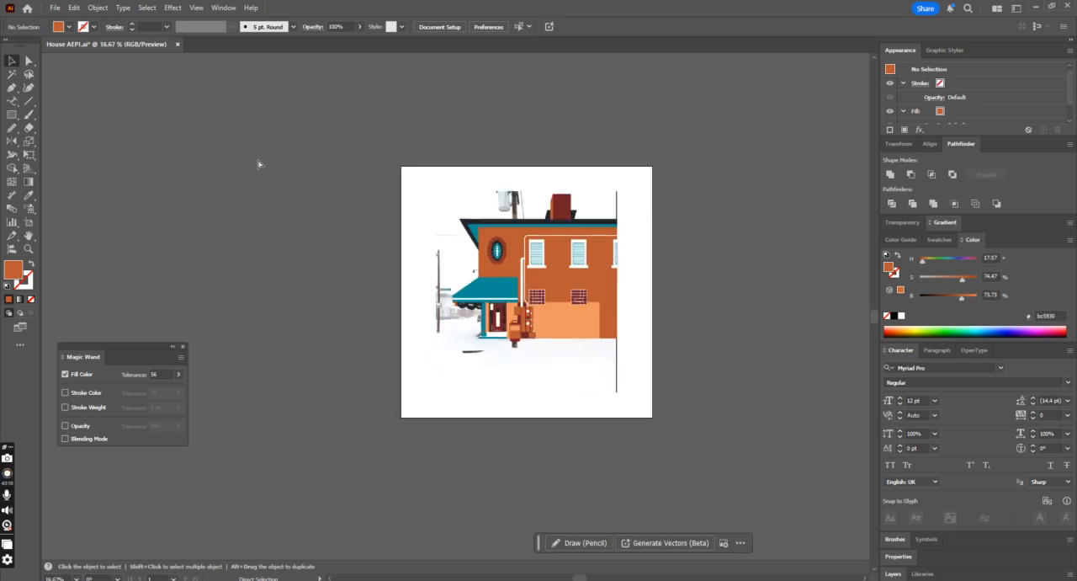
# Step: Lower the building group's opacity to 22% so the photo shows through, and deselect it
pyautogui.hotkey('ctrl', '+')
pyautogui.hotkey('ctrl', '+')
pyautogui.moveTo(516, 339); pyautogui.dragTo(608, 305)
pyautogui.hotkey('ctrl', 'z')
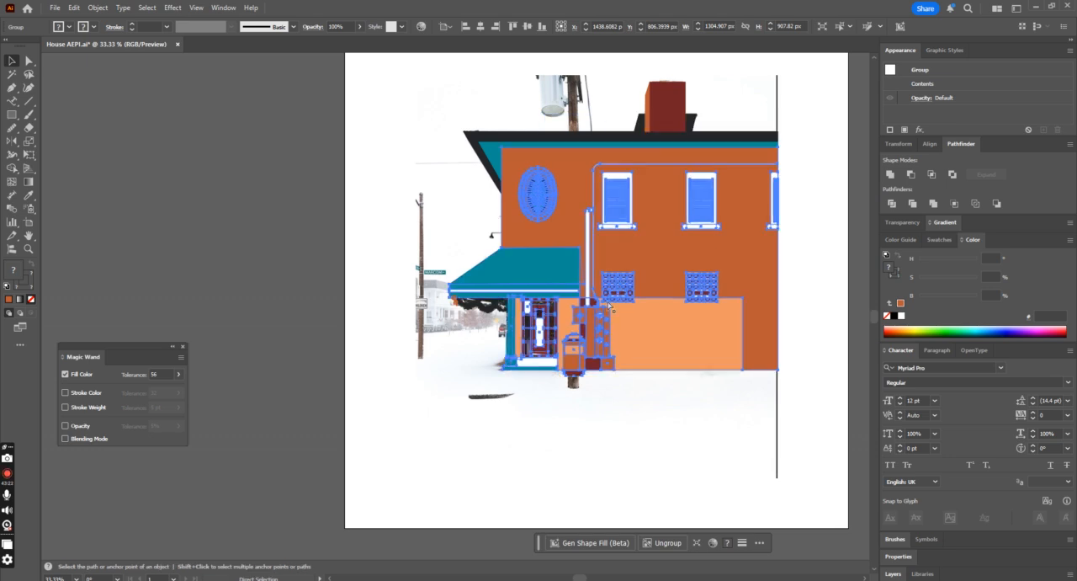
pyautogui.hotkey('ctrl', '+')
pyautogui.hotkey('ctrl', '+')
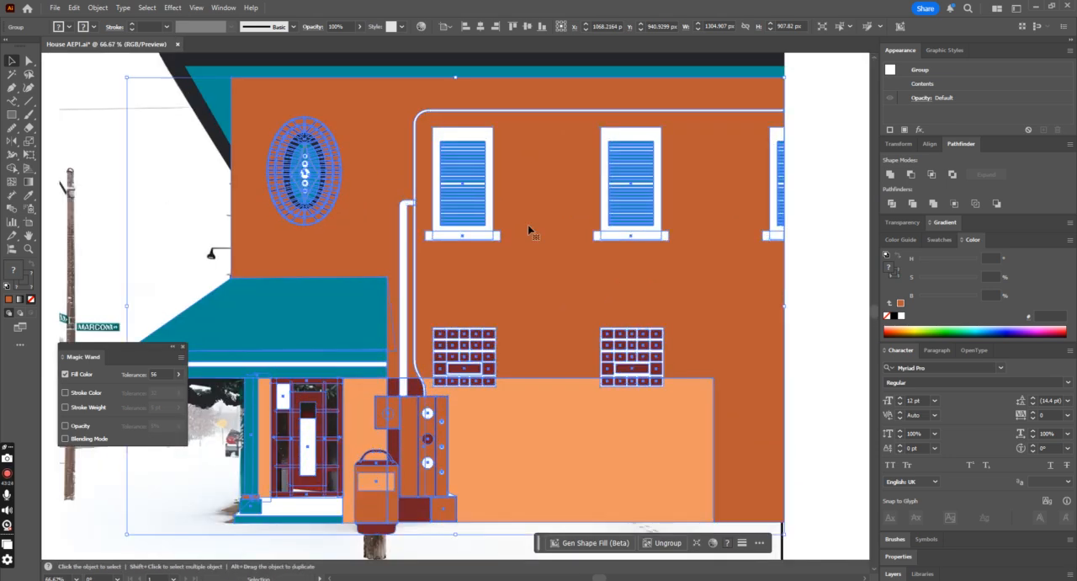
pyautogui.click(359, 26)
pyautogui.click(338, 40)
pyautogui.moveTo(336, 51); pyautogui.dragTo(328, 52)
pyautogui.scroll(-1, 180, 450)
pyautogui.click(182, 450)
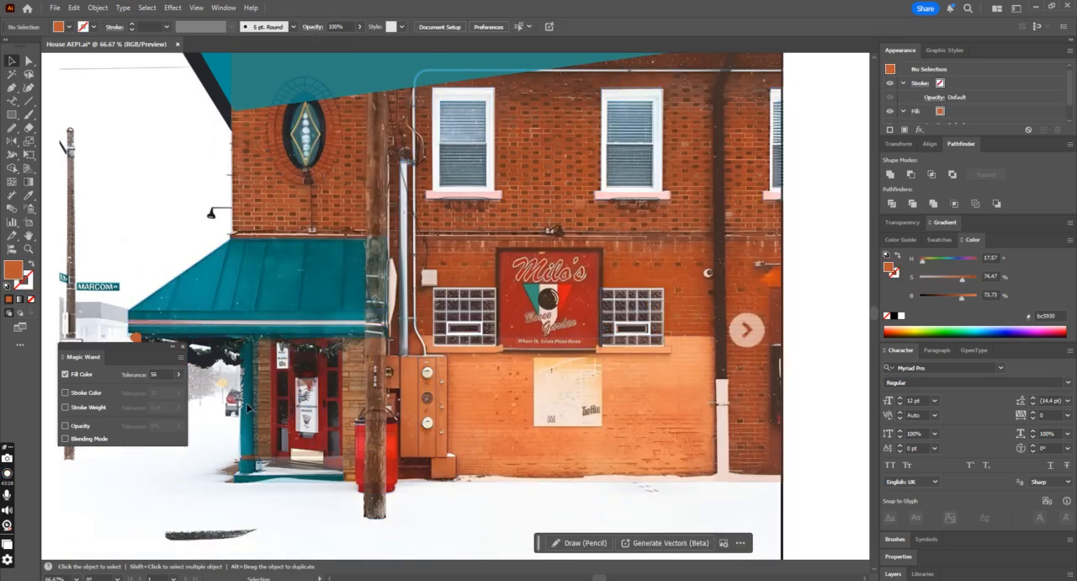
# Step: Draw a drooping garland arc, about 169 by 30 px, above the door with the Pen tool and swap its orange-brown fill to the stroke
pyautogui.click(10, 88)
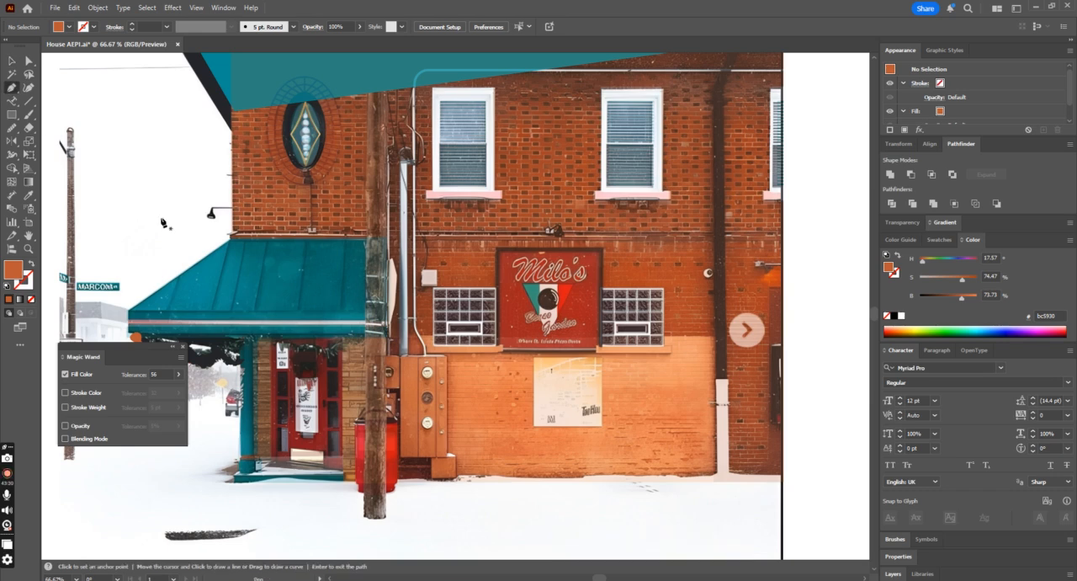
pyautogui.click(269, 339)
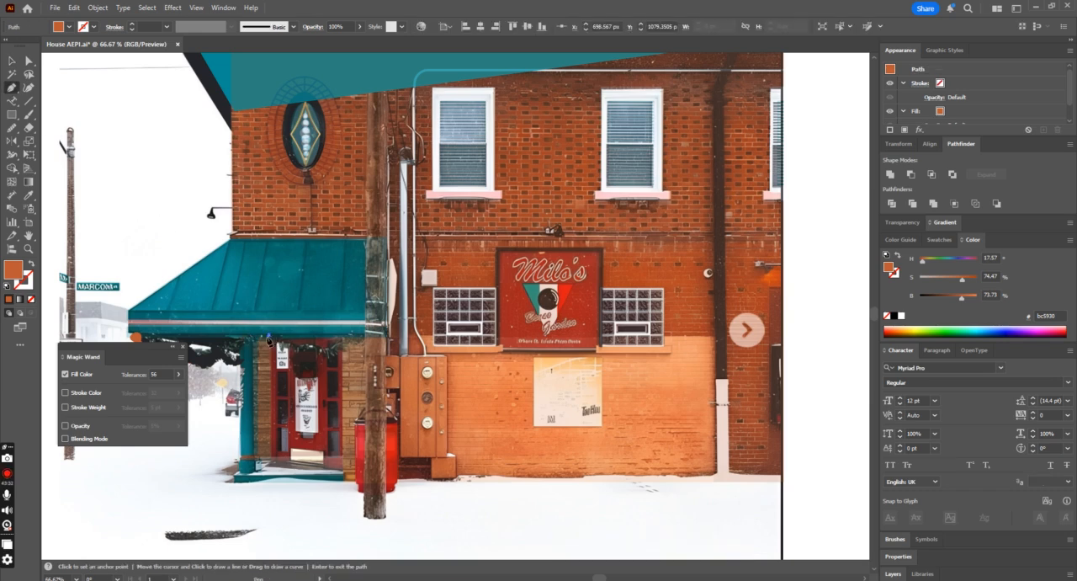
pyautogui.moveTo(367, 322); pyautogui.dragTo(392, 300)
pyautogui.click(11, 61)
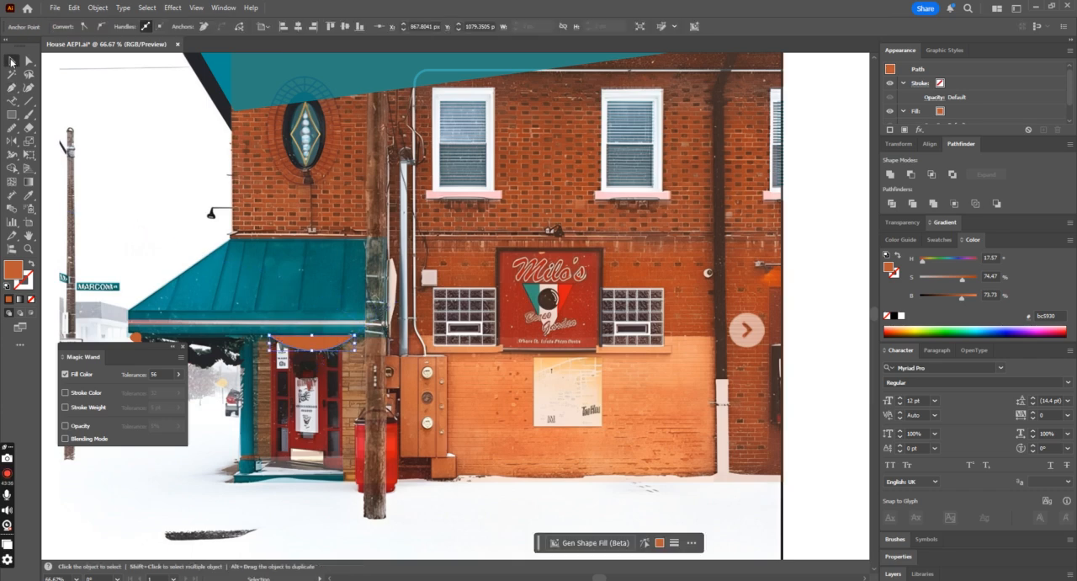
pyautogui.click(32, 263)
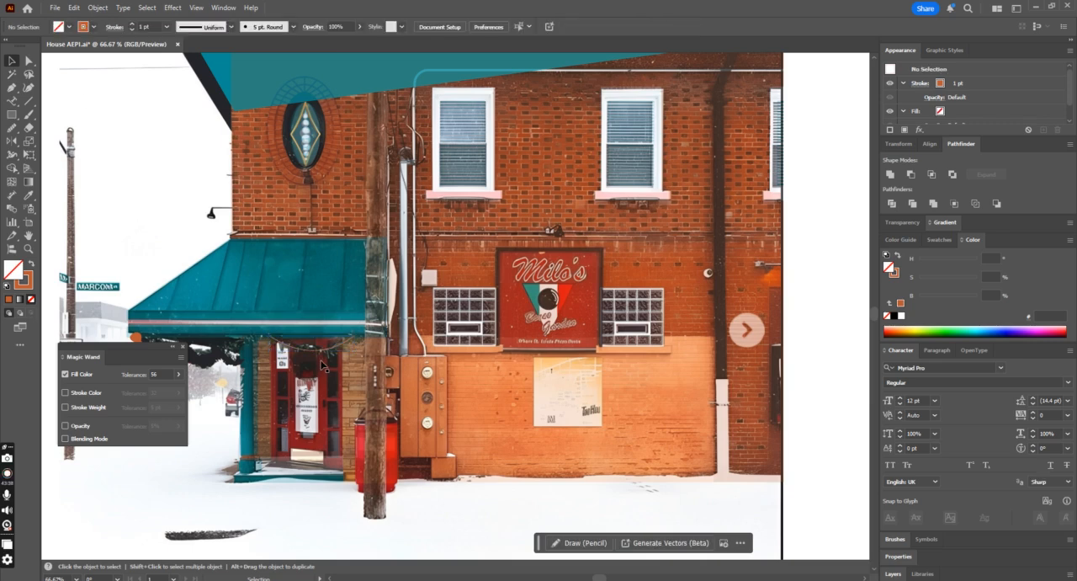
# Step: Set the arc's stroke weight to 11 pt and apply Width Profile 1 to it
pyautogui.moveTo(130, 25); pyautogui.dragTo(129, 25)
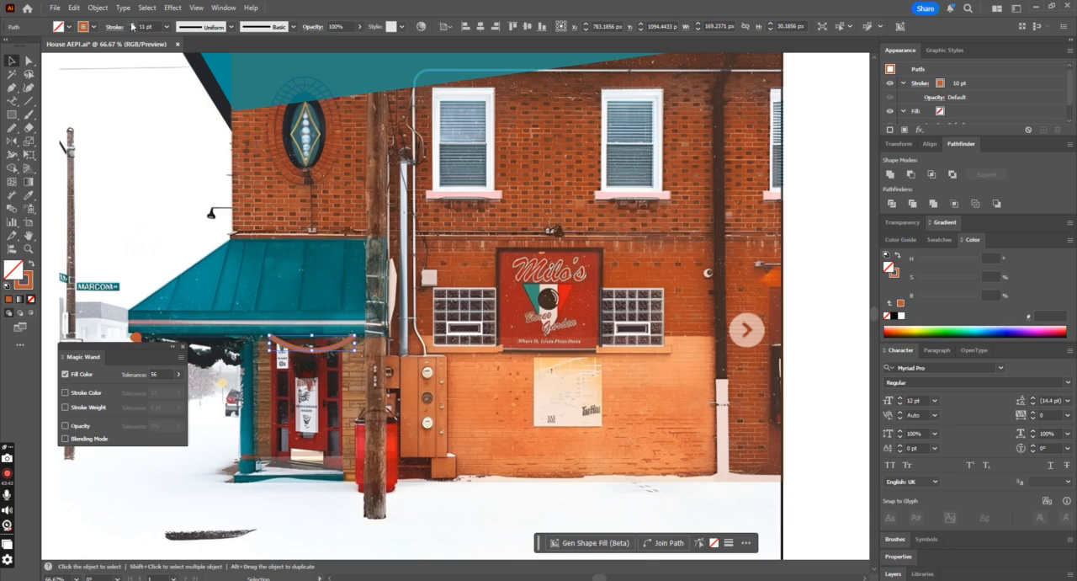
pyautogui.click(197, 27)
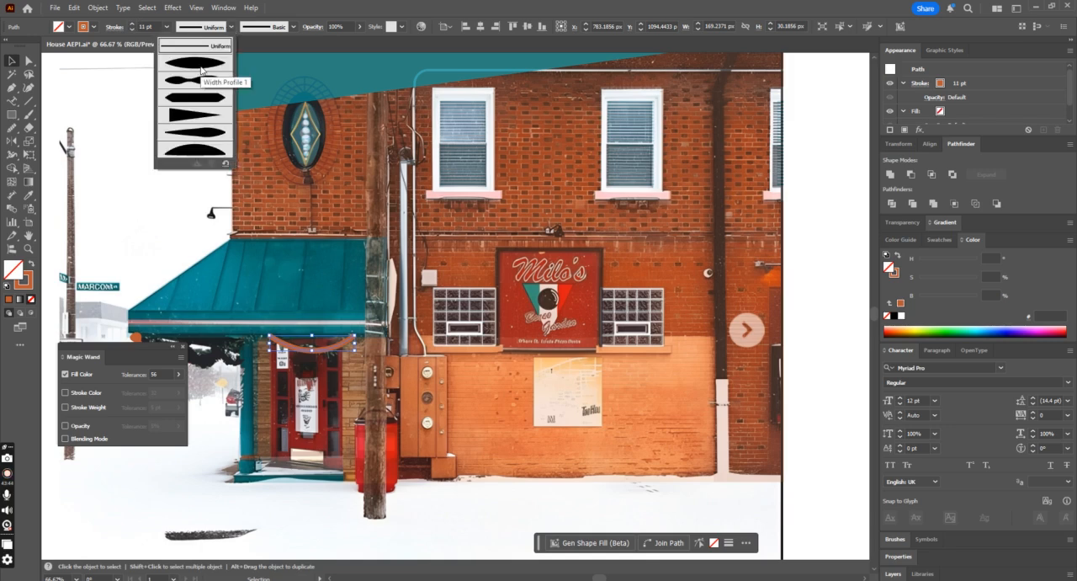
pyautogui.click(201, 70)
pyautogui.click(172, 8)
pyautogui.click(9, 61)
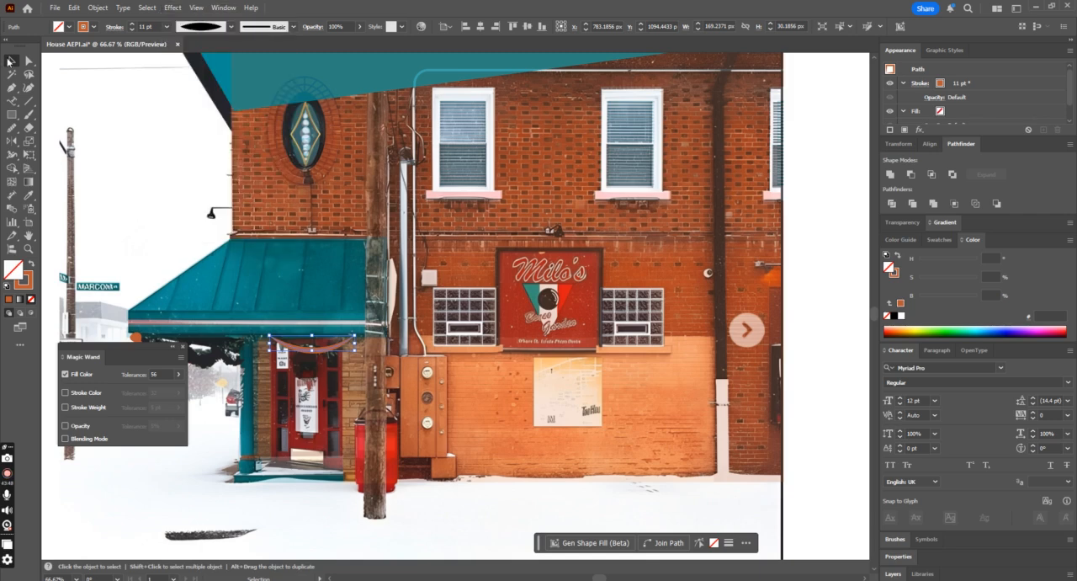
pyautogui.click(97, 8)
pyautogui.click(151, 176)
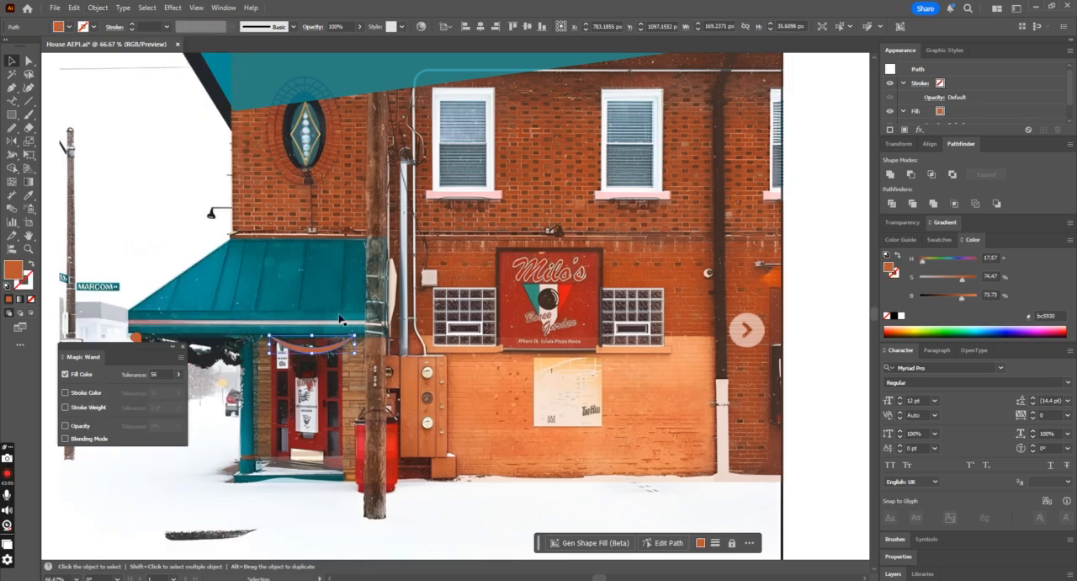
pyautogui.hotkey('ctrl', 'z')
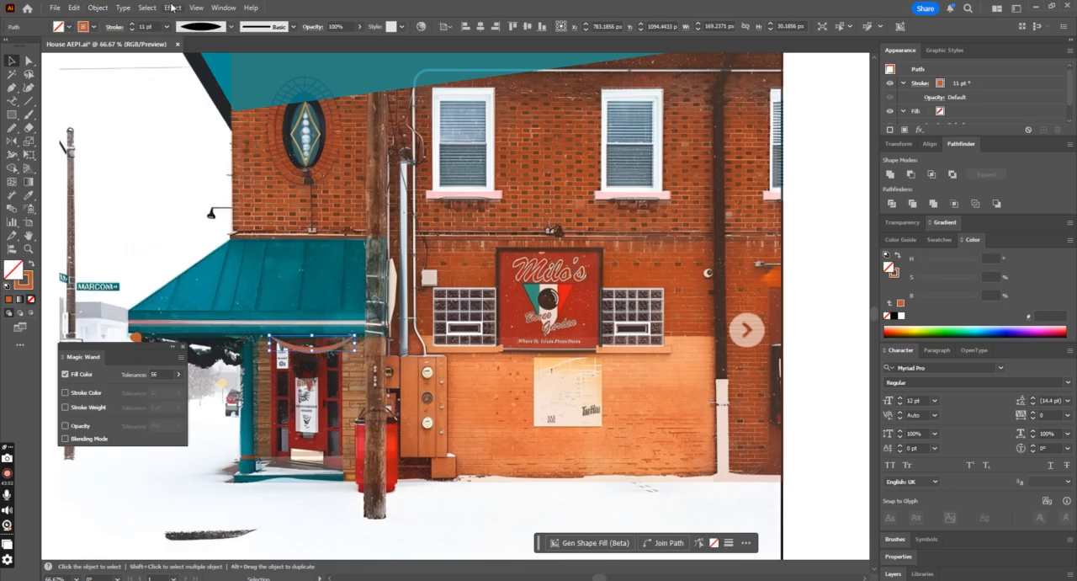
# Step: Roughen the arc with a relative size of 2%, detail of 29/in and corner points, expand its appearance, and deselect it
pyautogui.click(172, 7)
pyautogui.moveTo(221, 100)
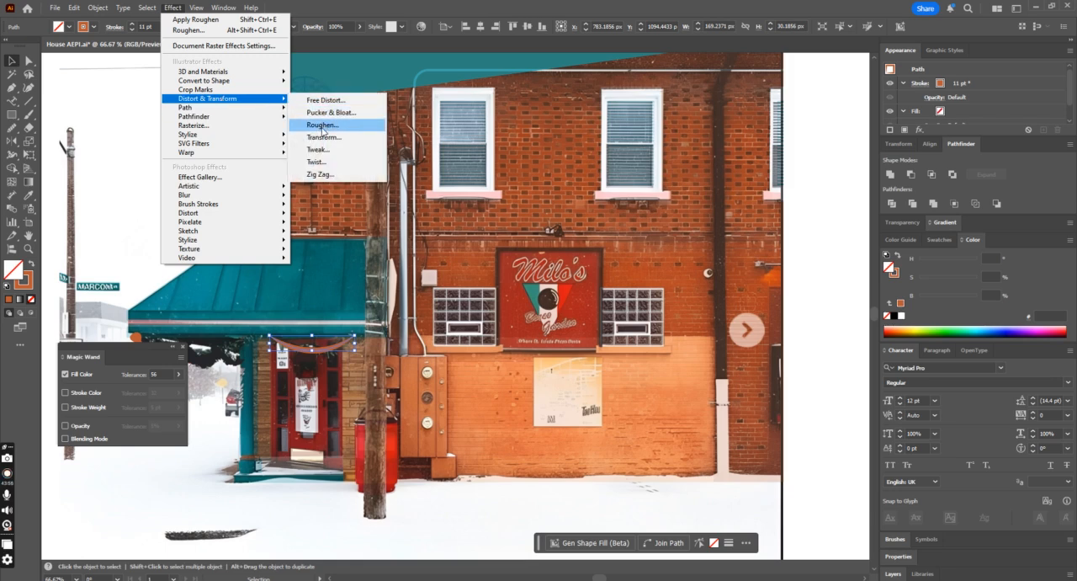
pyautogui.click(320, 126)
pyautogui.moveTo(476, 251)
pyautogui.mouseDown()
pyautogui.moveTo(496, 283)
pyautogui.moveTo(485, 291)
pyautogui.moveTo(495, 285)
pyautogui.moveTo(484, 254)
pyautogui.moveTo(472, 259)
pyautogui.mouseUp()
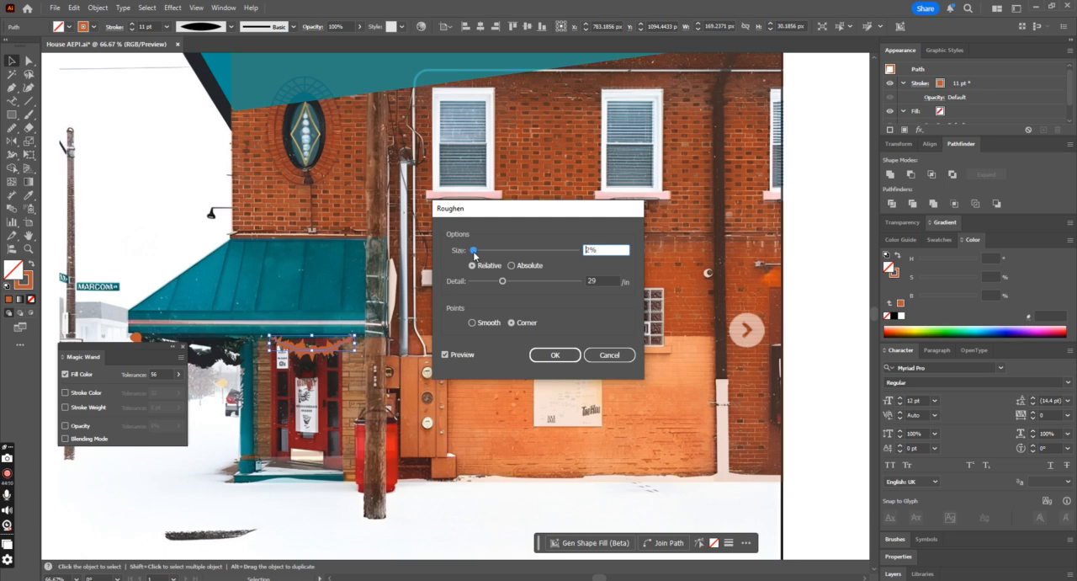
pyautogui.click(555, 354)
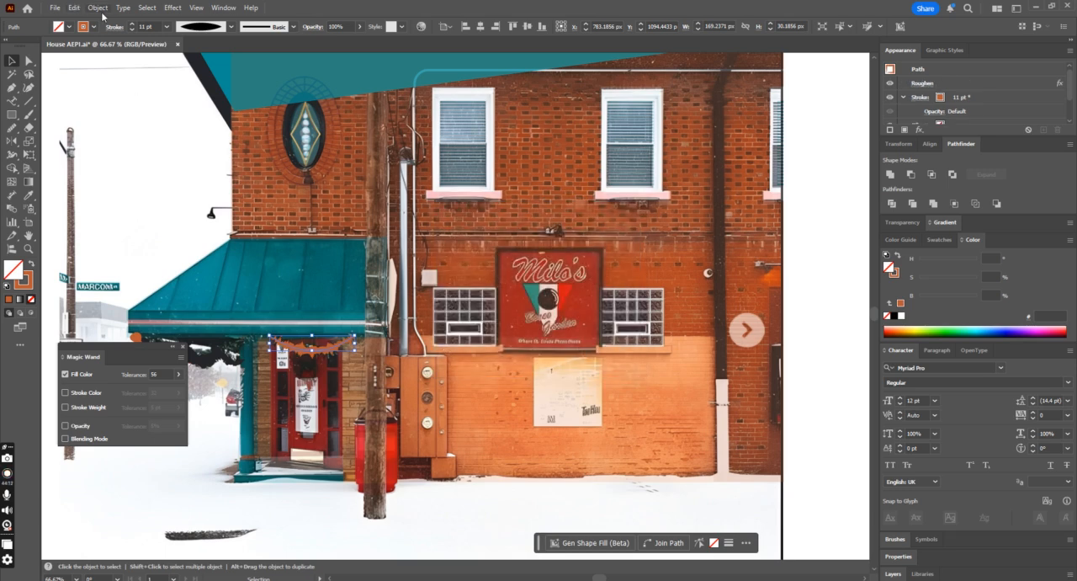
pyautogui.click(102, 12)
pyautogui.click(159, 177)
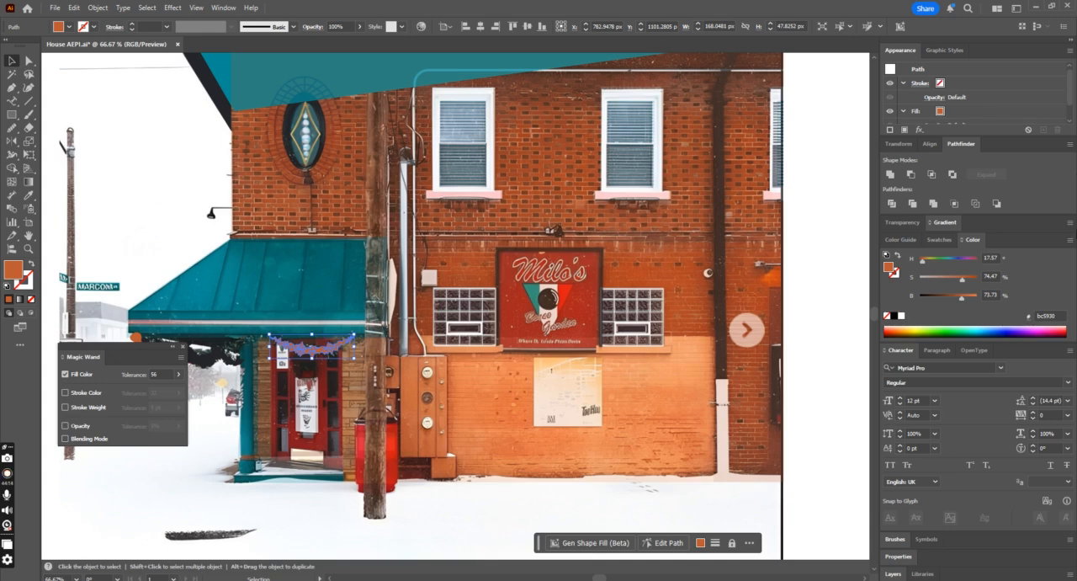
pyautogui.click(347, 505)
pyautogui.scroll(-2, 305, 419)
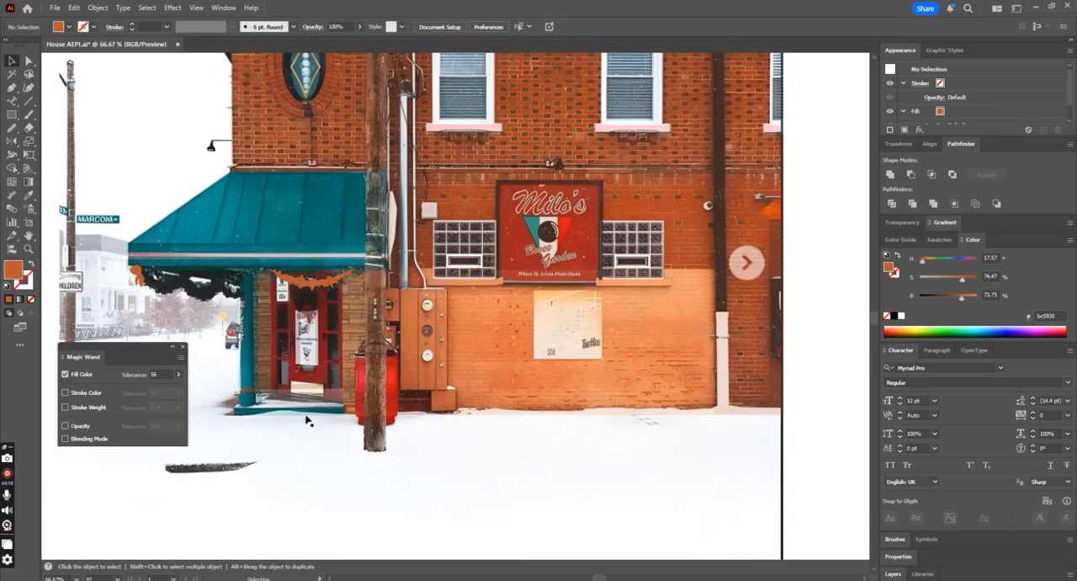
# Step: Fill the door garland with the existing garland's near-black (#1f2024) using the Eyedropper, and place a copy to its left beneath the awning
pyautogui.moveTo(220, 291); pyautogui.dragTo(236, 318)
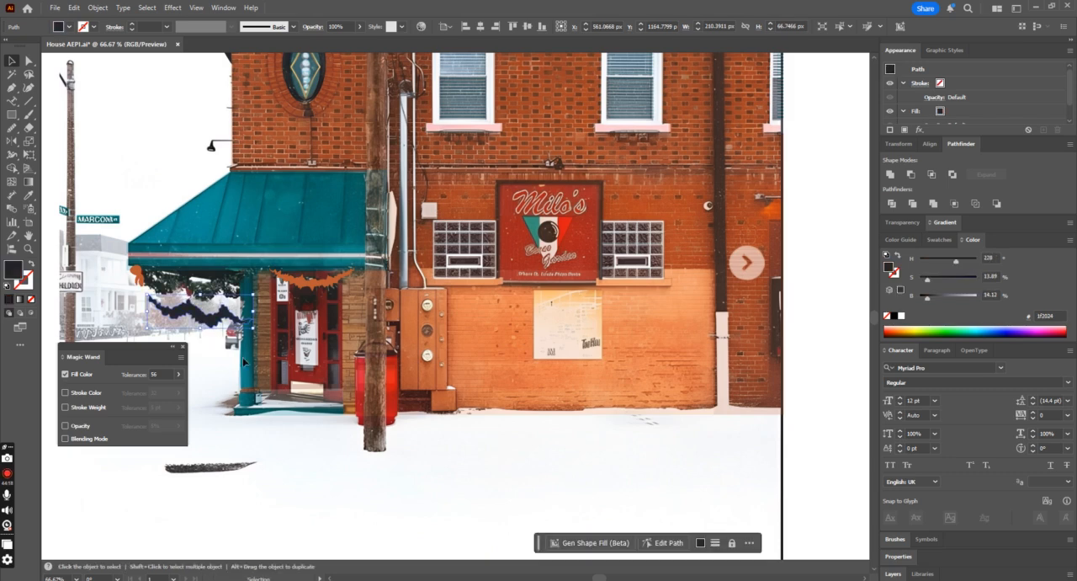
pyautogui.hotkey('ctrl', 'z')
pyautogui.click(325, 285)
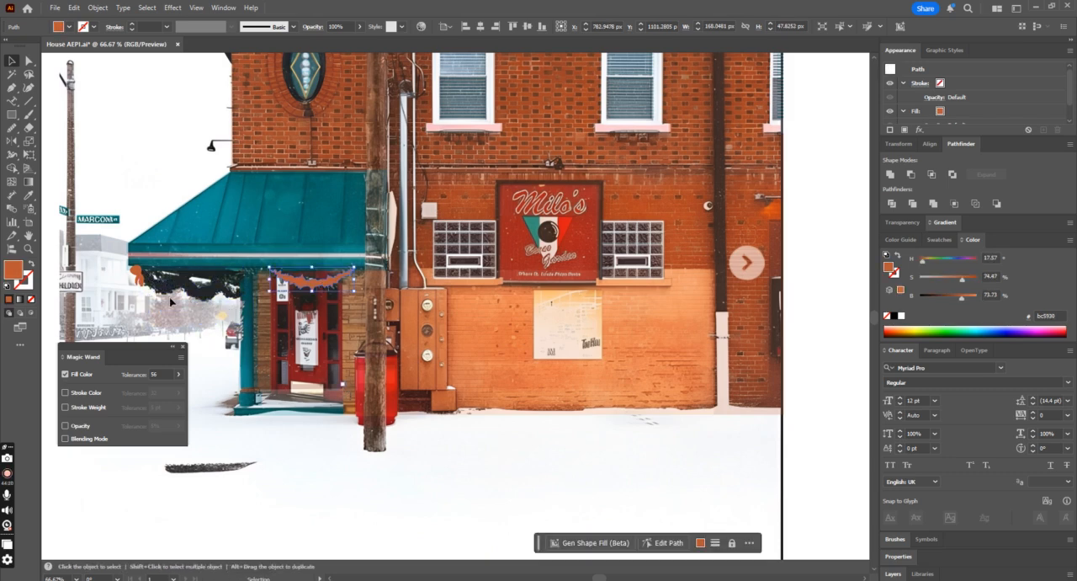
pyautogui.click(27, 194)
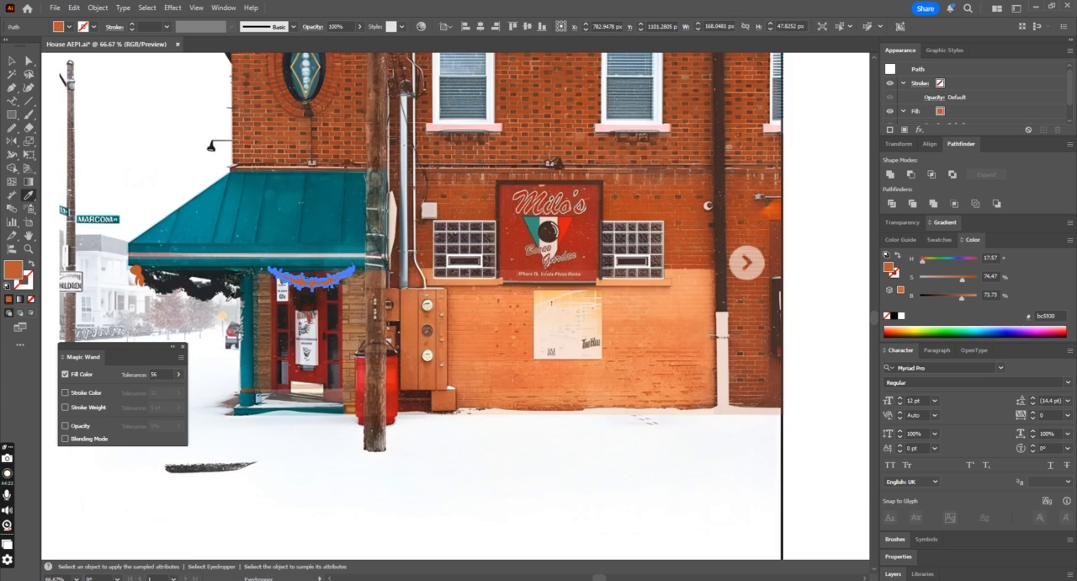
pyautogui.click(214, 284)
pyautogui.click(16, 65)
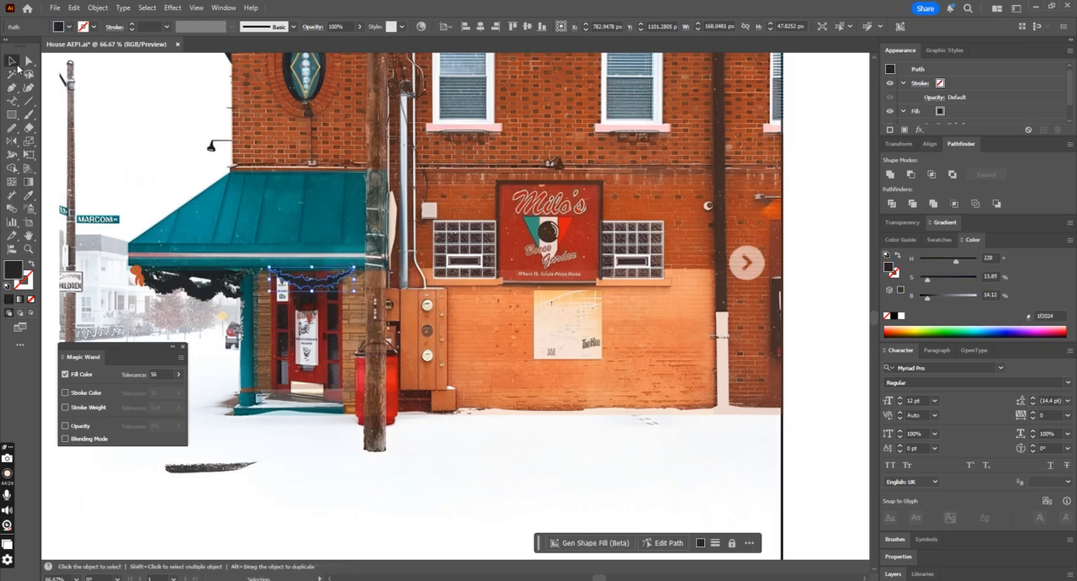
pyautogui.moveTo(316, 281); pyautogui.dragTo(230, 280)
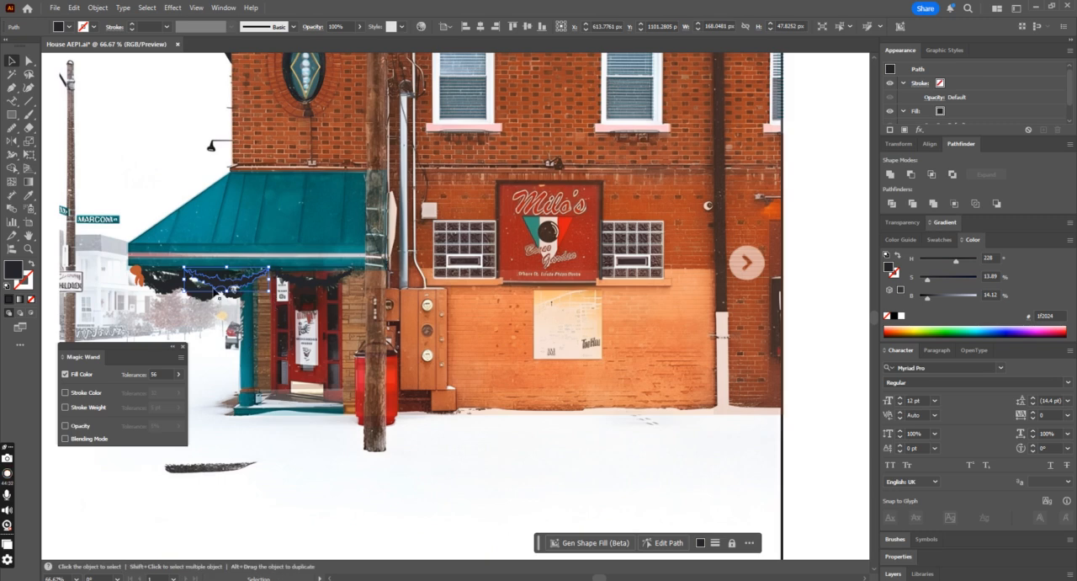
# Step: Restore the building group's opacity to 100% and group it with the roof, chimney, garland and bow shapes
pyautogui.click(325, 385)
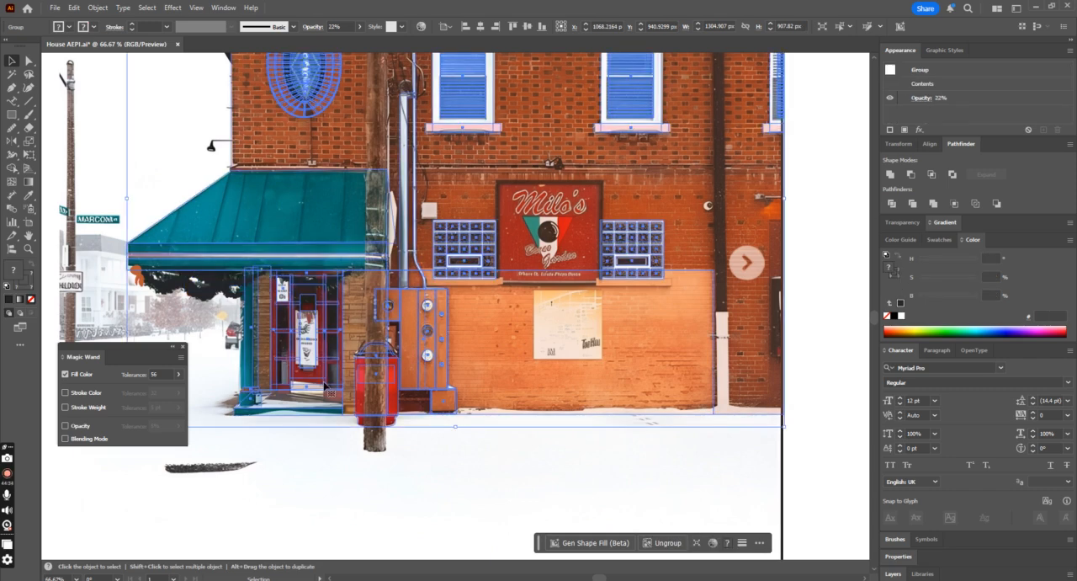
pyautogui.press('Delete')
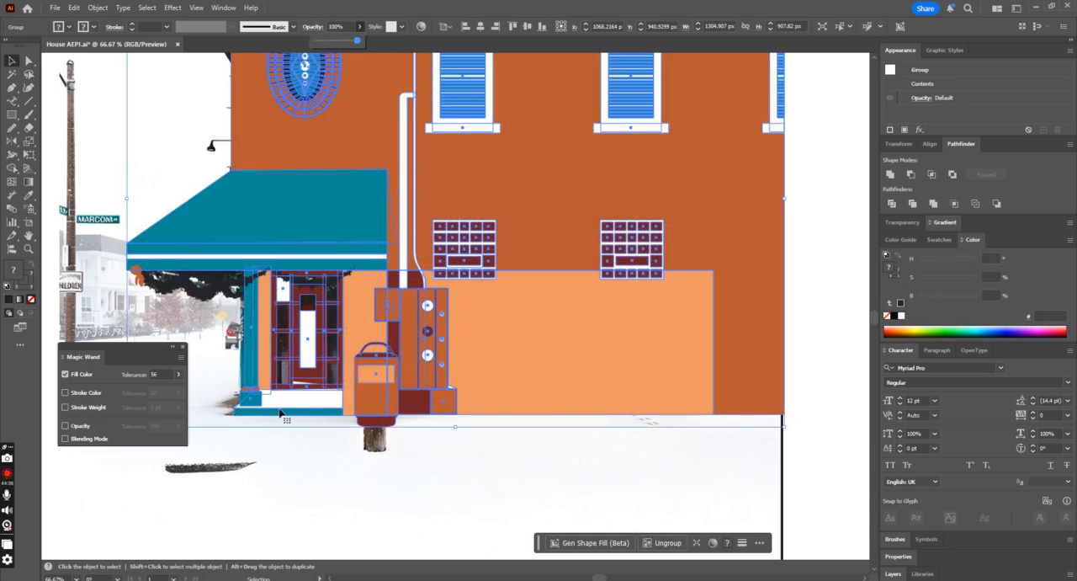
pyautogui.hotkey('ctrl', '-')
pyautogui.hotkey('ctrl', '-')
pyautogui.hotkey('ctrl', '-')
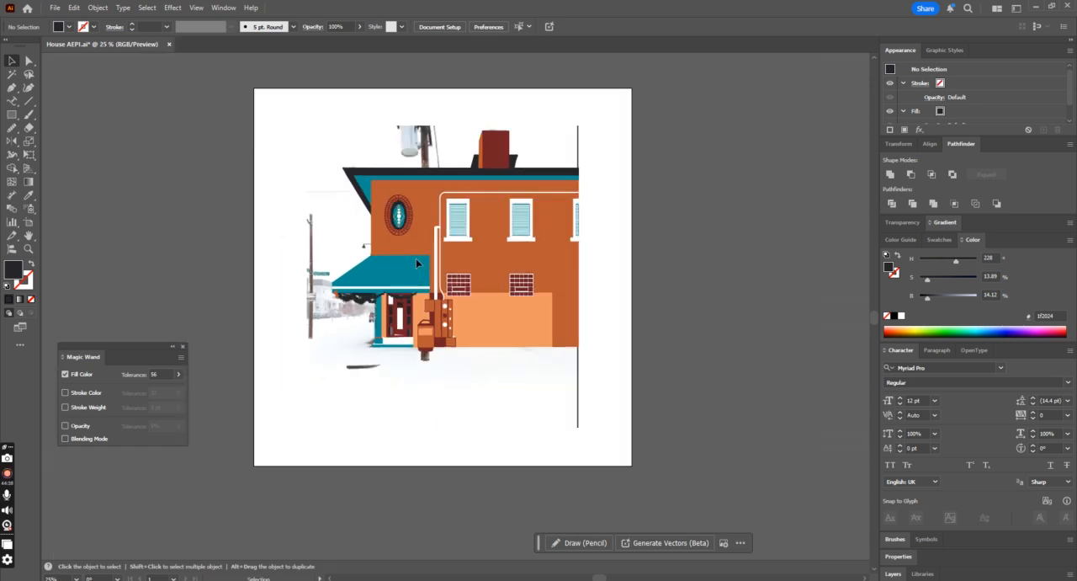
pyautogui.moveTo(295, 99); pyautogui.dragTo(615, 363)
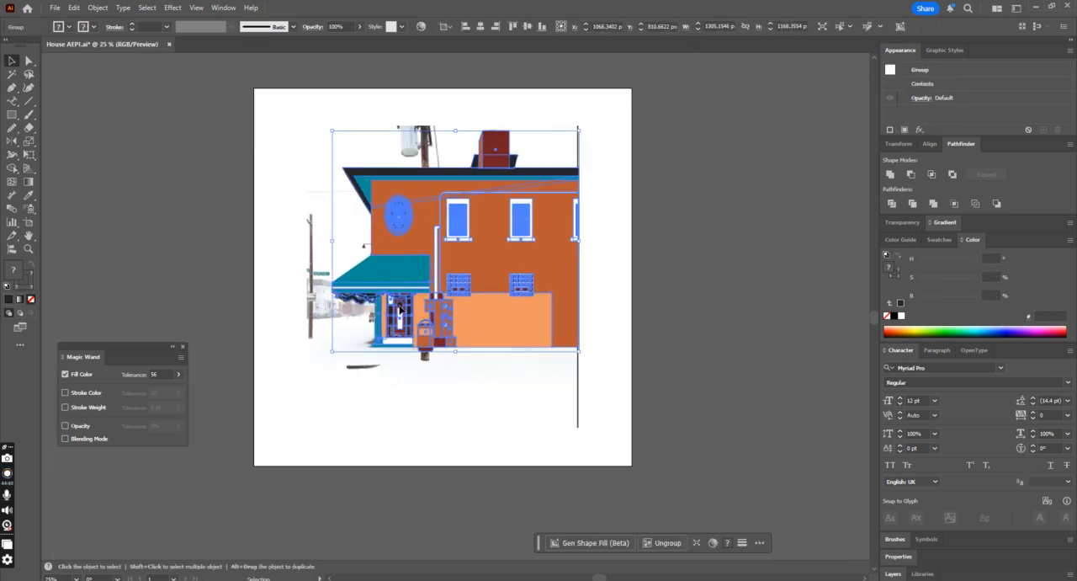
# Step: Move the traced building off the artboard to examine the original photo, and undo the move
pyautogui.moveTo(491, 339); pyautogui.dragTo(827, 336)
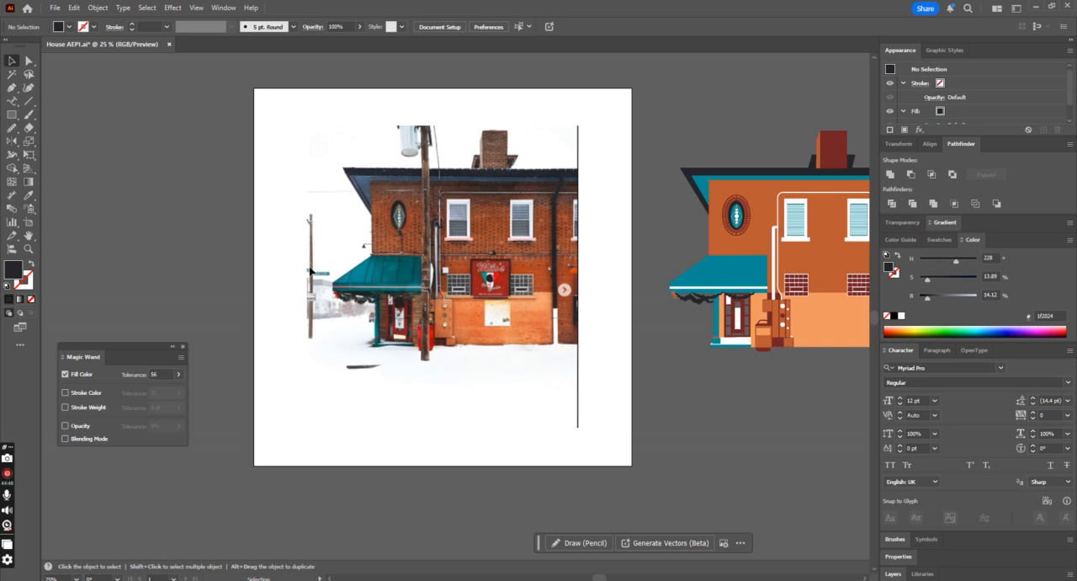
pyautogui.hotkey('ctrl', '-')
pyautogui.hotkey('ctrl', 'z')
pyautogui.click(557, 257)
pyautogui.hotkey('ctrl', '+')
pyautogui.hotkey('ctrl', '+')
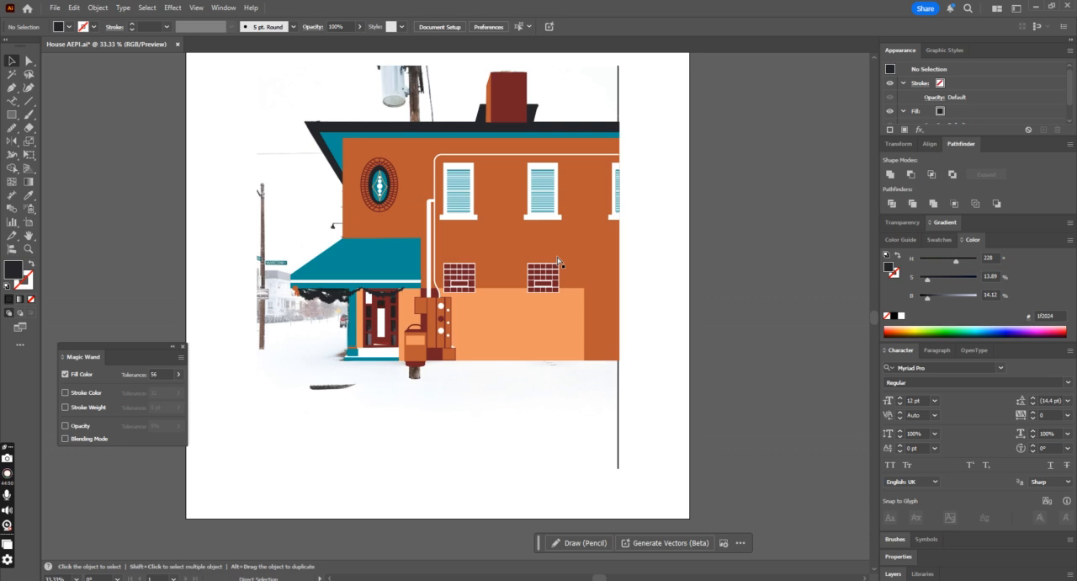
pyautogui.scroll(1, 556, 259)
pyautogui.scroll(-1, 555, 260)
pyautogui.scroll(1, 551, 259)
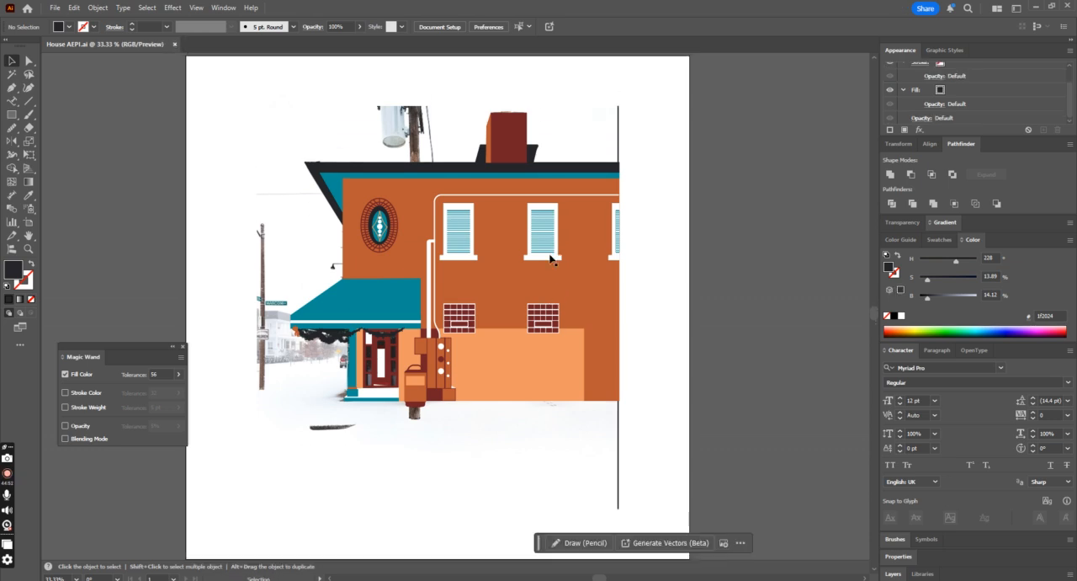
# Step: Compare the traced building with the photo beneath it by repeatedly shifting the group aside and undoing each move
pyautogui.moveTo(390, 367); pyautogui.dragTo(509, 328)
pyautogui.click(754, 348)
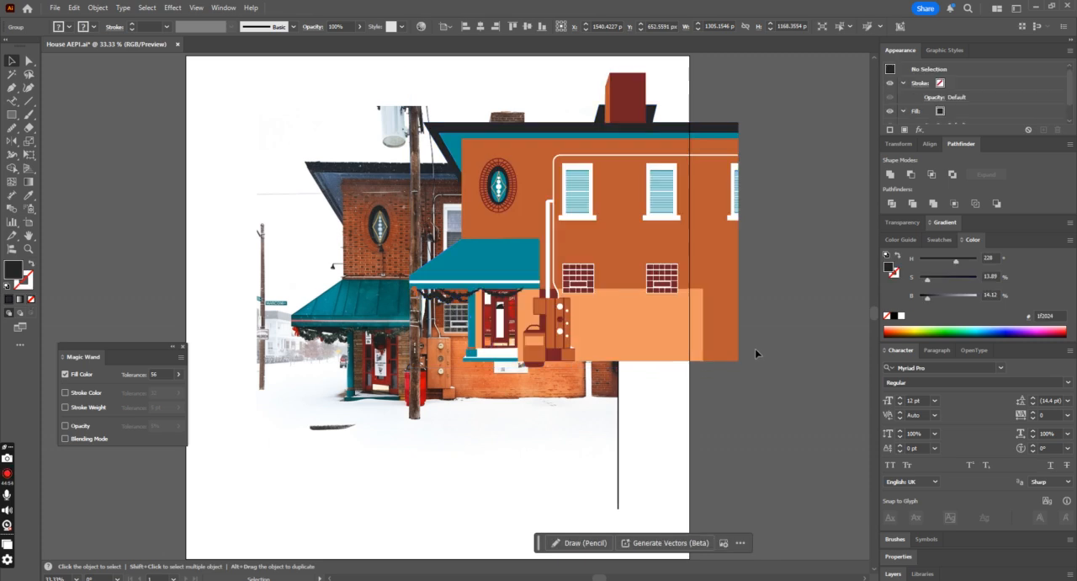
pyautogui.hotkey('ctrl', 'z')
pyautogui.click(704, 346)
pyautogui.scroll(1, 700, 346)
pyautogui.moveTo(420, 306); pyautogui.dragTo(522, 290)
pyautogui.hotkey('ctrl', 'z')
pyautogui.click(642, 278)
pyautogui.hotkey('ctrl', '-')
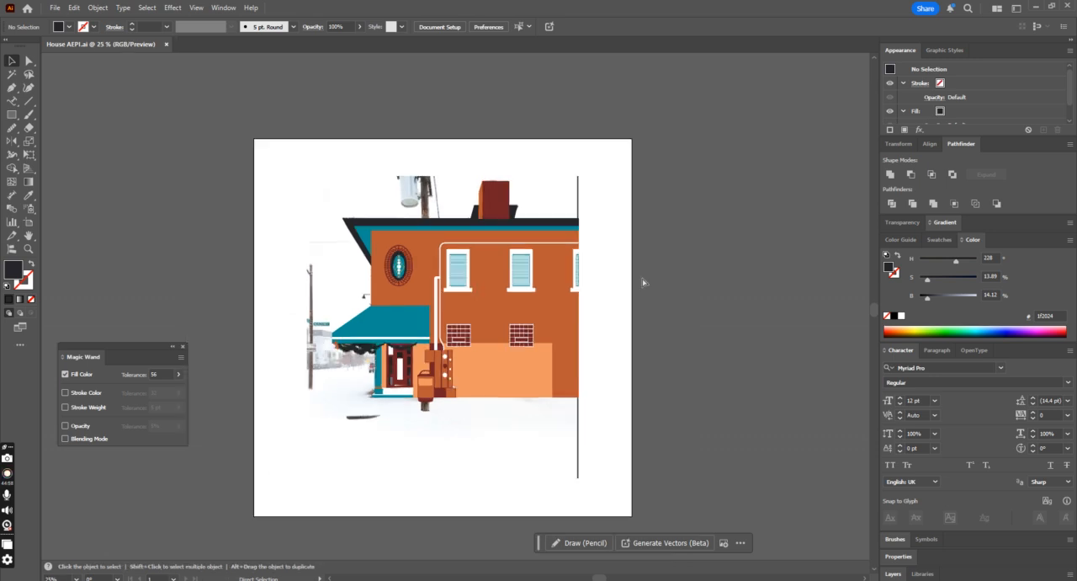
pyautogui.moveTo(437, 380); pyautogui.dragTo(644, 405)
pyautogui.hotkey('ctrl', 'z')
pyautogui.click(645, 405)
pyautogui.moveTo(433, 382); pyautogui.dragTo(686, 359)
pyautogui.hotkey('ctrl', 'z')
pyautogui.click(687, 360)
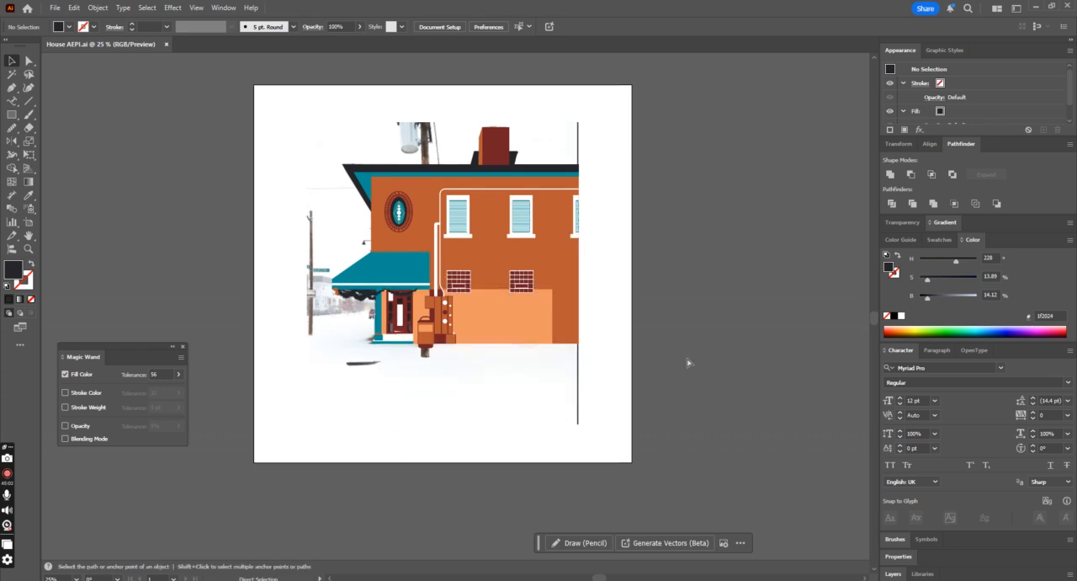
pyautogui.hotkey('ctrl', '+')
pyautogui.moveTo(582, 323); pyautogui.dragTo(373, 294)
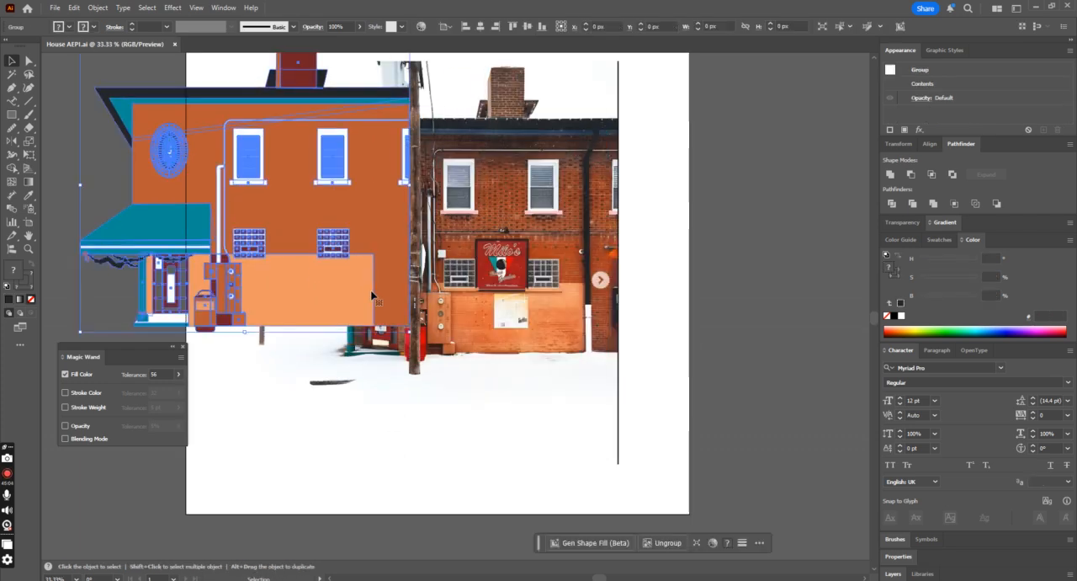
pyautogui.hotkey('ctrl', 'z')
pyautogui.moveTo(417, 326); pyautogui.dragTo(637, 318)
pyautogui.hotkey('ctrl', 'z')
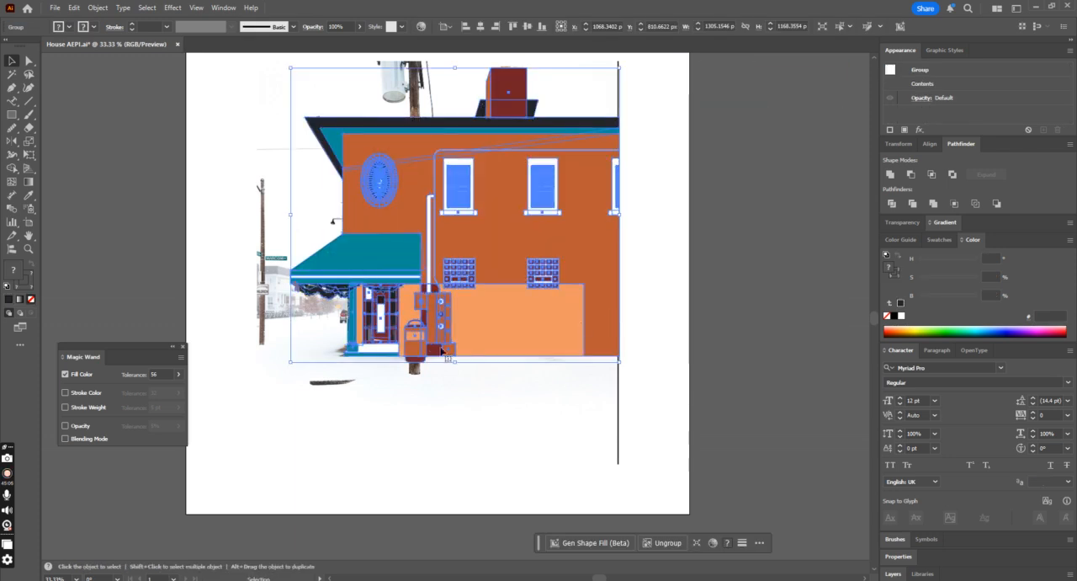
pyautogui.click(500, 402)
pyautogui.moveTo(501, 348); pyautogui.dragTo(612, 365)
pyautogui.hotkey('ctrl', 'z')
pyautogui.hotkey('ctrl', '-')
pyautogui.moveTo(467, 363); pyautogui.dragTo(582, 365)
pyautogui.hotkey('ctrl', 'z')
pyautogui.moveTo(468, 371); pyautogui.dragTo(546, 386)
pyautogui.hotkey('ctrl', 'z')
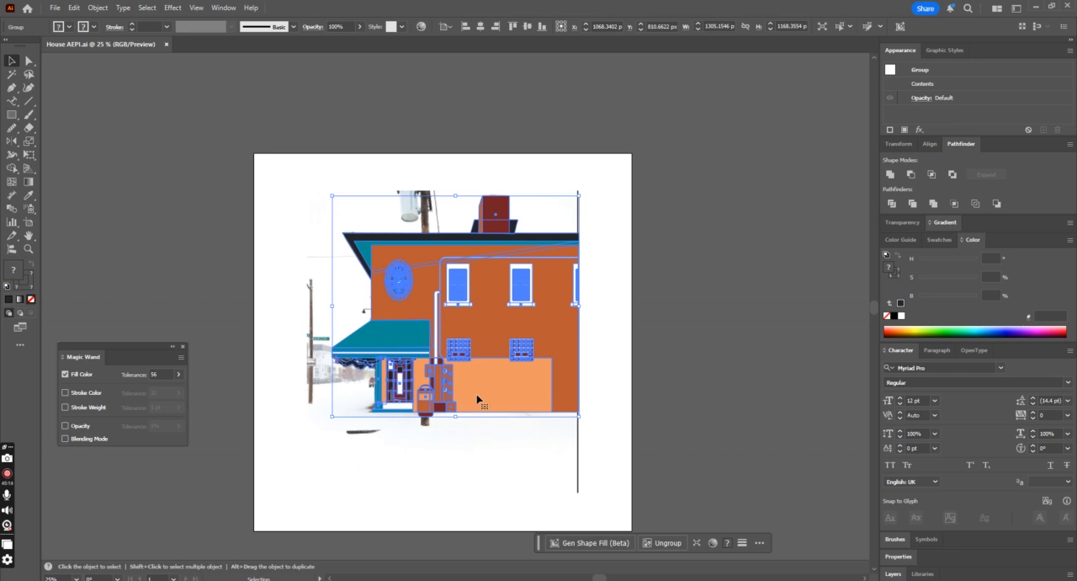
# Step: Reduce the traced building group's opacity until the photo's awning seams show through, and deselect it
pyautogui.click(359, 26)
pyautogui.moveTo(362, 43); pyautogui.dragTo(337, 42)
pyautogui.click(471, 119)
pyautogui.hotkey('ctrl', '+')
pyautogui.hotkey('ctrl', '+')
pyautogui.hotkey('ctrl', '+')
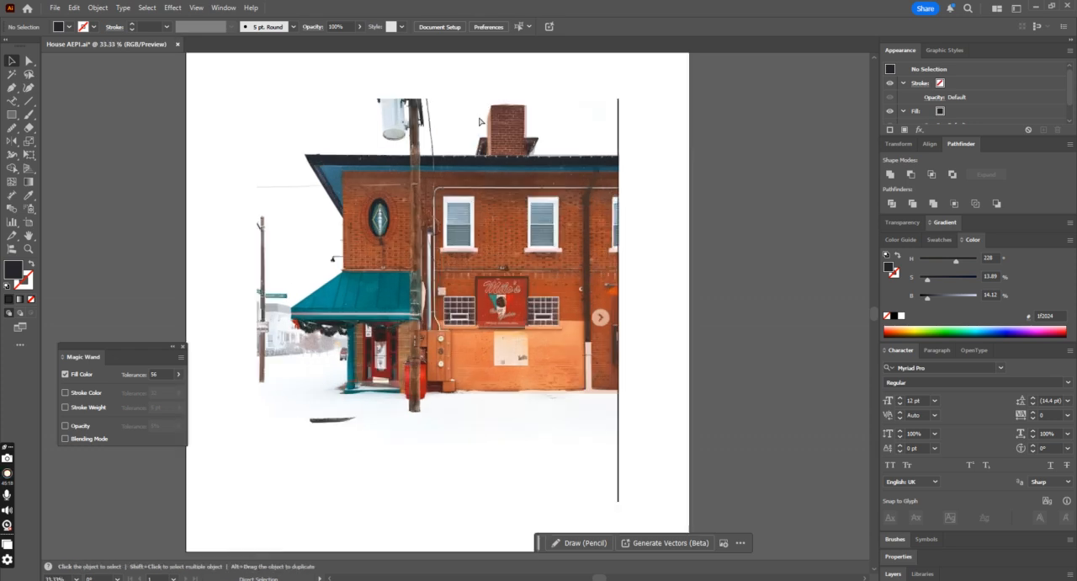
# Step: Draw a thin near-black vertical rectangle about 5.6 px wide and 138 px high over the awning's leftmost seam
pyautogui.click(12, 114)
pyautogui.moveTo(172, 324); pyautogui.dragTo(173, 340)
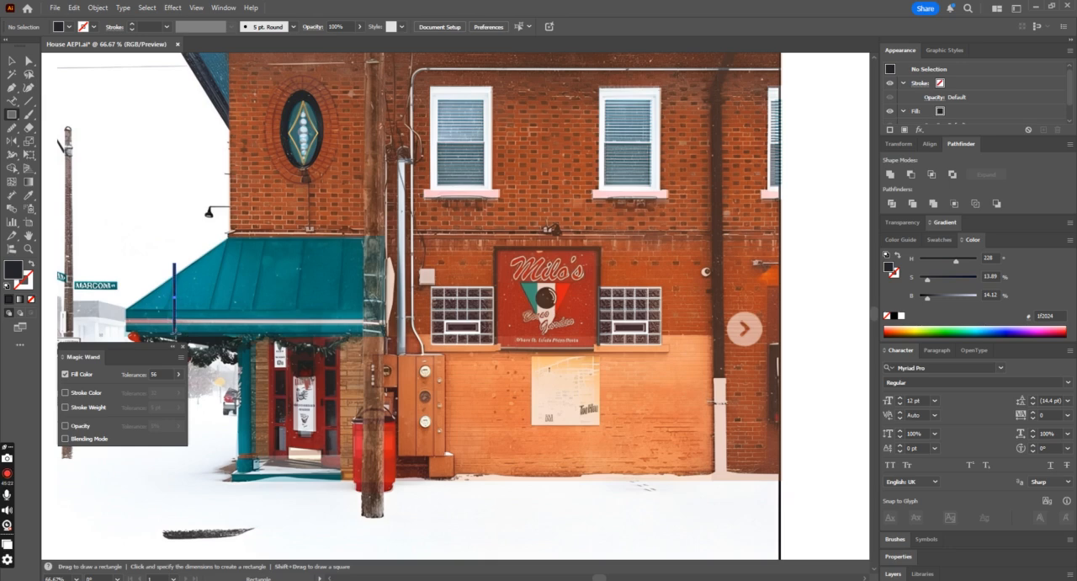
pyautogui.press('v')
pyautogui.scroll(-1, 215, 152)
pyautogui.scroll(-2, 210, 190)
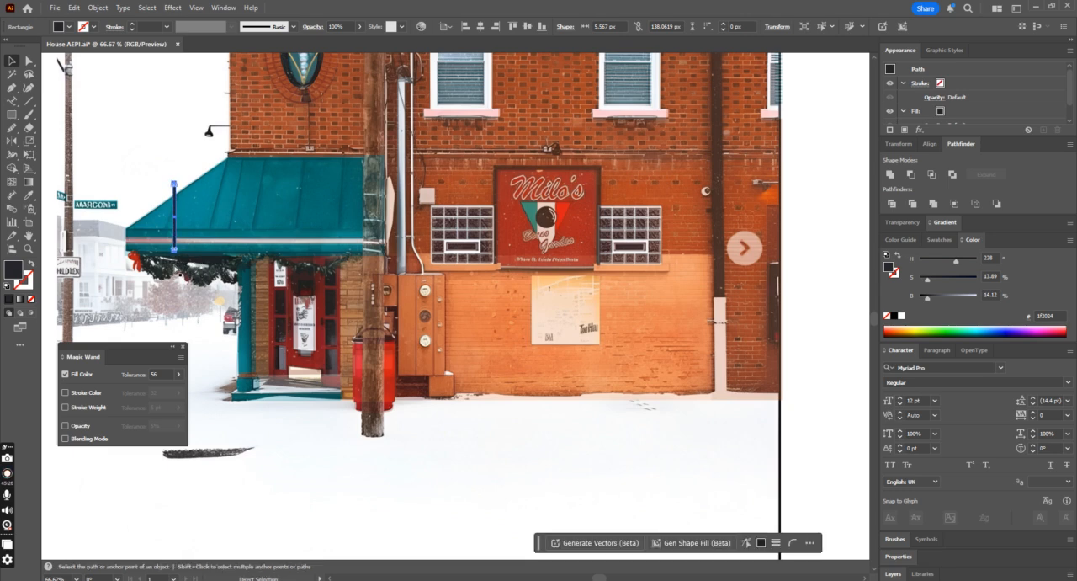
# Step: Place five copies of the thin strip along the awning's other seams, lengthened to about 219 px
pyautogui.moveTo(175, 206); pyautogui.dragTo(301, 180)
pyautogui.hotkey('ctrl', 'z')
pyautogui.press('v')
pyautogui.hotkey('ctrl', 'd')
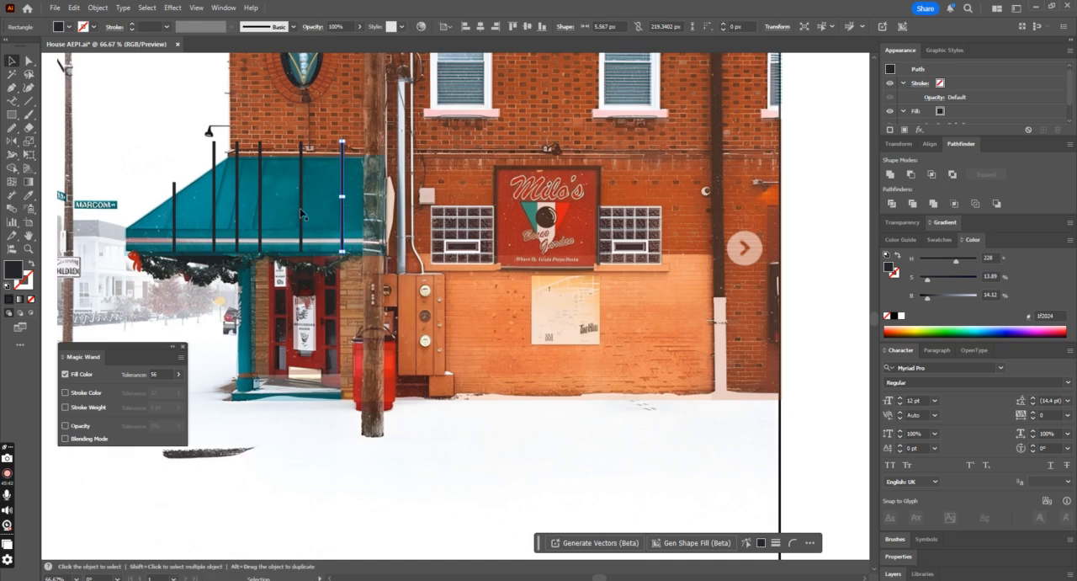
# Step: Select all six awning seam strips without the building and group them
pyautogui.keyDown('shift'); pyautogui.click(300, 212); pyautogui.keyUp('shift')
pyautogui.keyDown('shift'); pyautogui.click(259, 212); pyautogui.keyUp('shift')
pyautogui.keyDown('shift'); pyautogui.click(236, 212); pyautogui.keyUp('shift')
pyautogui.keyDown('shift'); pyautogui.click(213, 215); pyautogui.keyUp('shift')
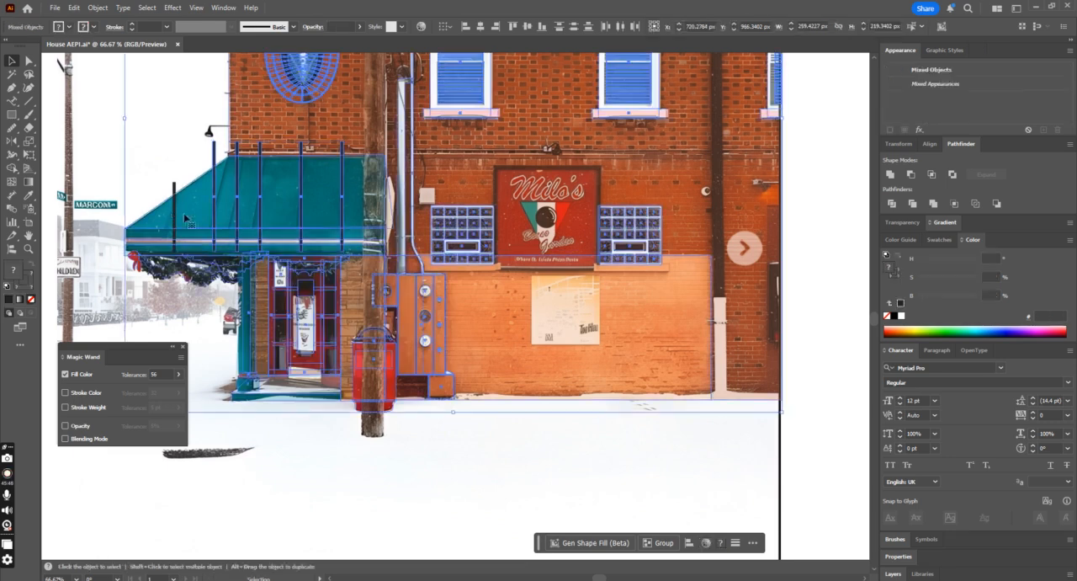
pyautogui.keyDown('shift'); pyautogui.click(173, 210); pyautogui.keyUp('shift')
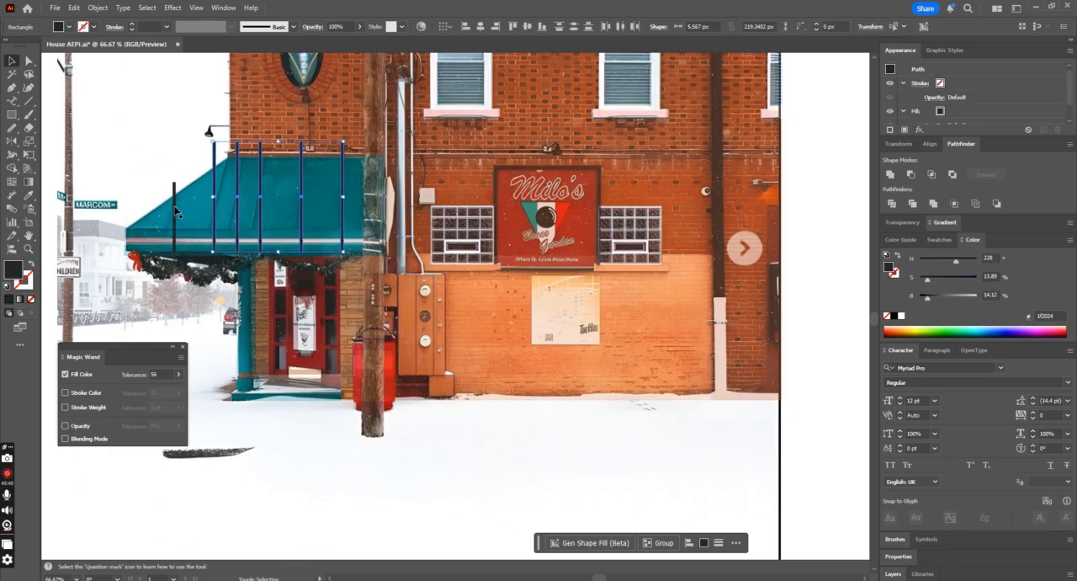
pyautogui.hotkey('ctrl', 'g')
# Step: Slant the grouped seam strips with the Shear tool so their tops lean right like the awning seams
pyautogui.click(28, 156)
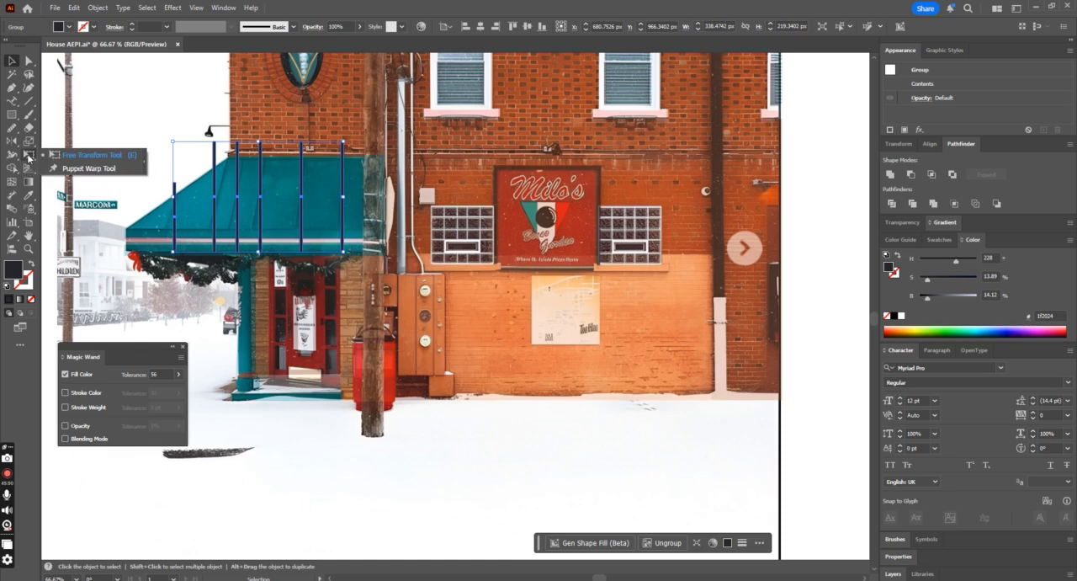
pyautogui.rightClick(29, 142)
pyautogui.click(67, 157)
pyautogui.moveTo(216, 143); pyautogui.dragTo(227, 147)
pyautogui.press('v')
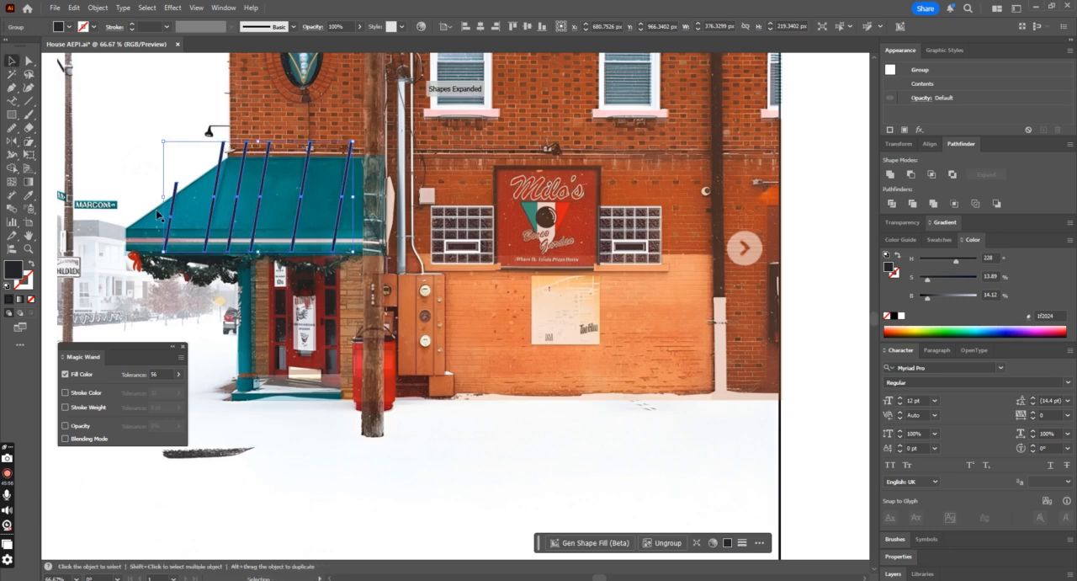
# Step: Restore the traced building group's opacity to 100% and deselect it
pyautogui.click(158, 215)
pyautogui.click(360, 27)
pyautogui.moveTo(363, 42)
pyautogui.mouseDown()
pyautogui.moveTo(351, 44)
pyautogui.moveTo(363, 43)
pyautogui.mouseUp()
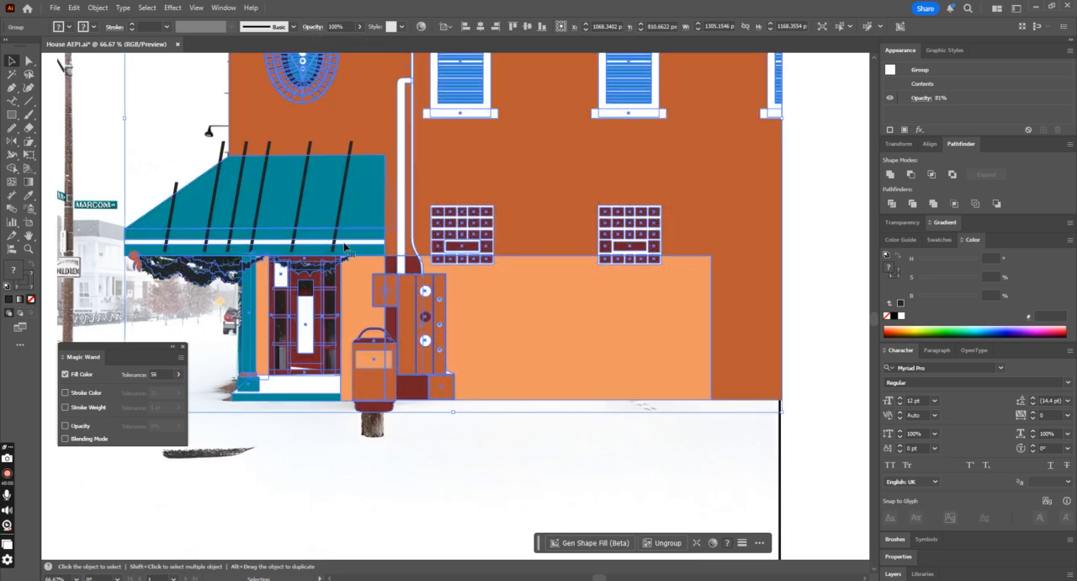
pyautogui.click(236, 470)
# Step: Ungroup the traced building twice so the awning shapes can be selected individually
pyautogui.click(369, 232)
pyautogui.rightClick(351, 233)
pyautogui.click(402, 395)
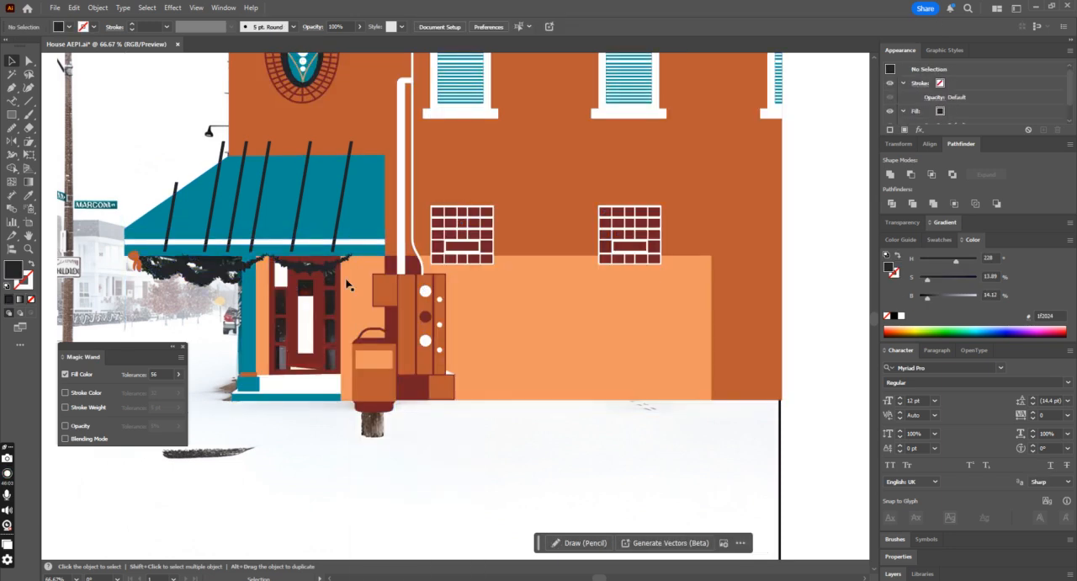
pyautogui.rightClick(351, 233)
pyautogui.click(411, 394)
pyautogui.click(404, 409)
# Step: Draw a horizontal strip about 534 px wide and 5 px thick along the awning's fold, filled with the seams' near-black using the Eyedropper
pyautogui.click(355, 240)
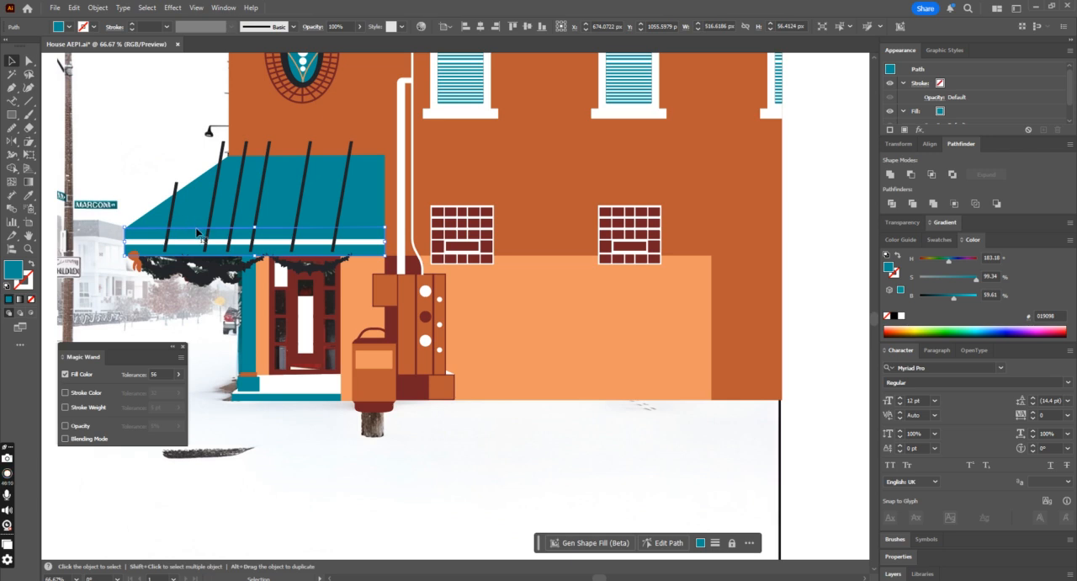
pyautogui.click(11, 115)
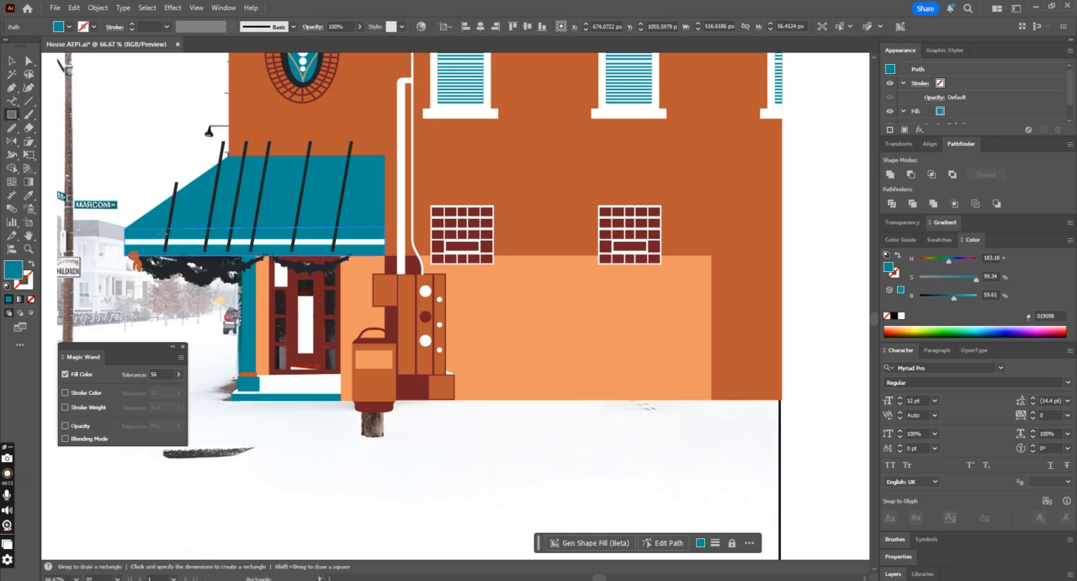
pyautogui.moveTo(125, 225); pyautogui.dragTo(388, 232)
pyautogui.click(28, 194)
pyautogui.click(176, 199)
pyautogui.press('v')
pyautogui.moveTo(255, 231); pyautogui.dragTo(256, 231)
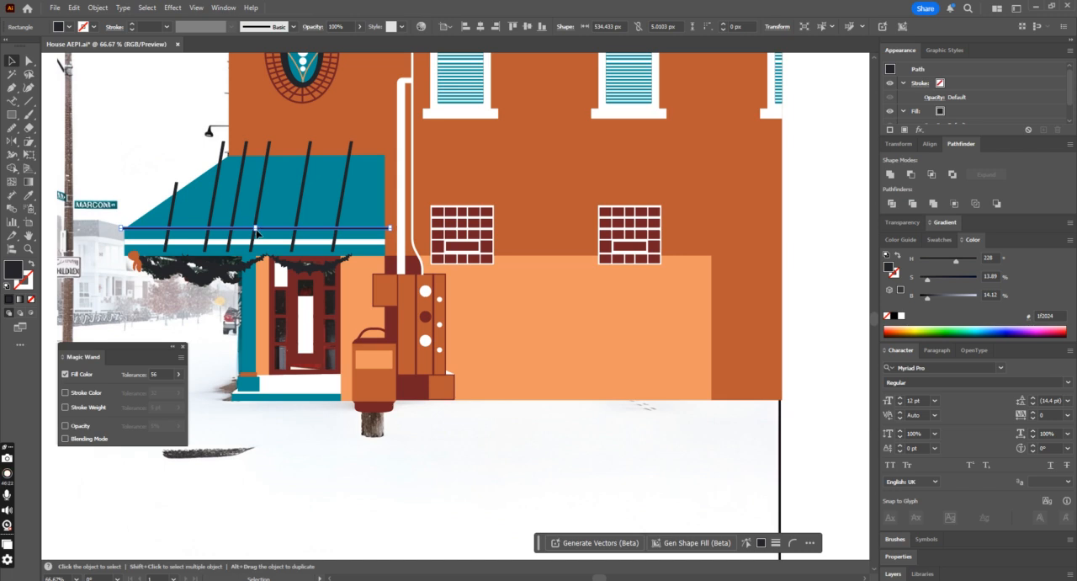
# Step: Thicken the horizontal awning strip to about 6.4 px
pyautogui.hotkey('ctrl', '=')
pyautogui.hotkey('ctrl', '=')
pyautogui.hotkey('ctrl', '=')
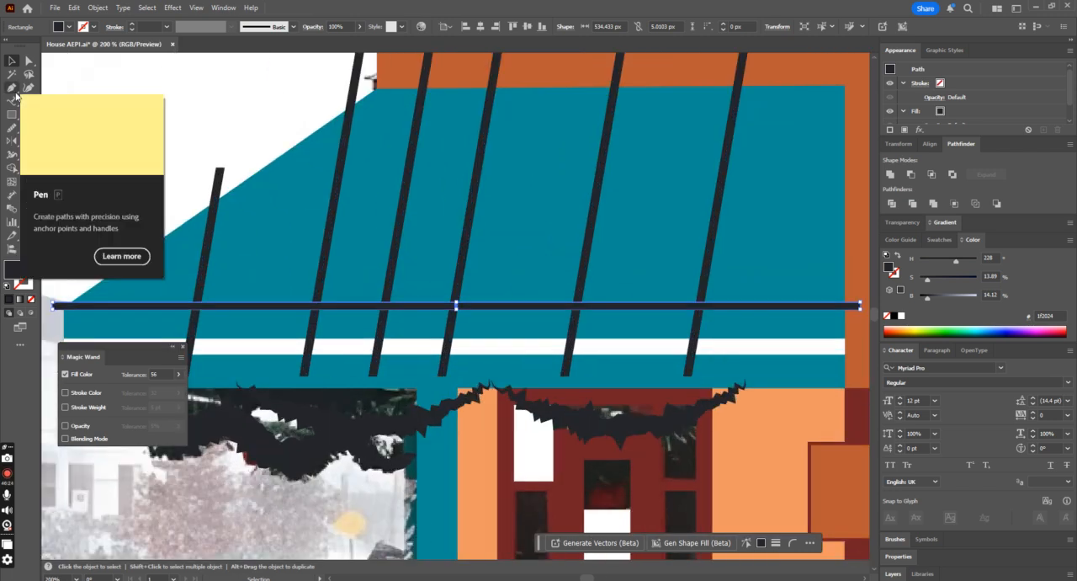
pyautogui.moveTo(457, 308); pyautogui.dragTo(457, 310)
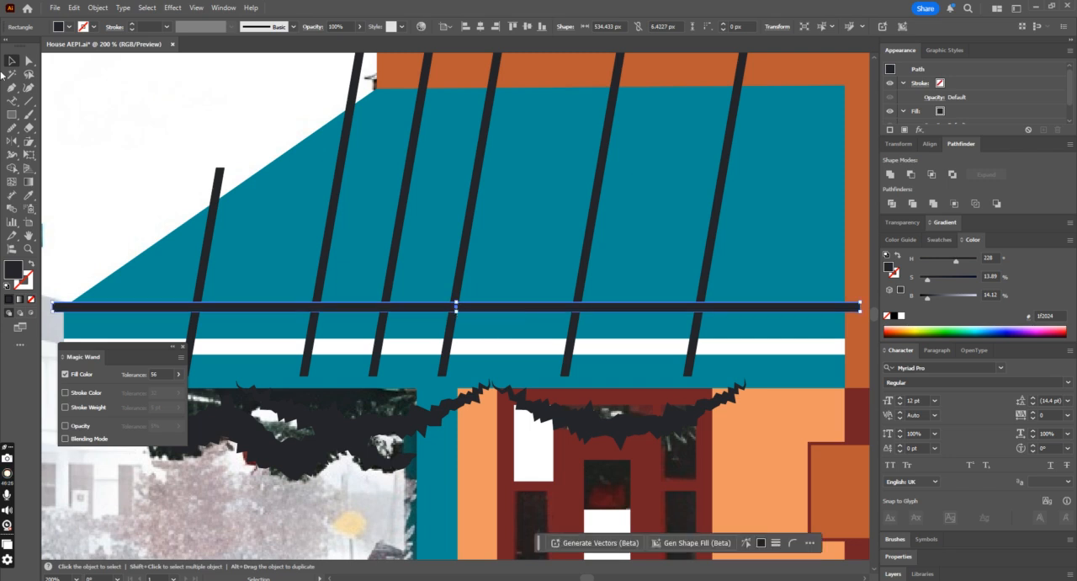
# Step: Select the awning with its strips and trim the horizontal strip's overhanging ends with the Shape Builder
pyautogui.keyDown('shift'); pyautogui.click(216, 202); pyautogui.keyUp('shift')
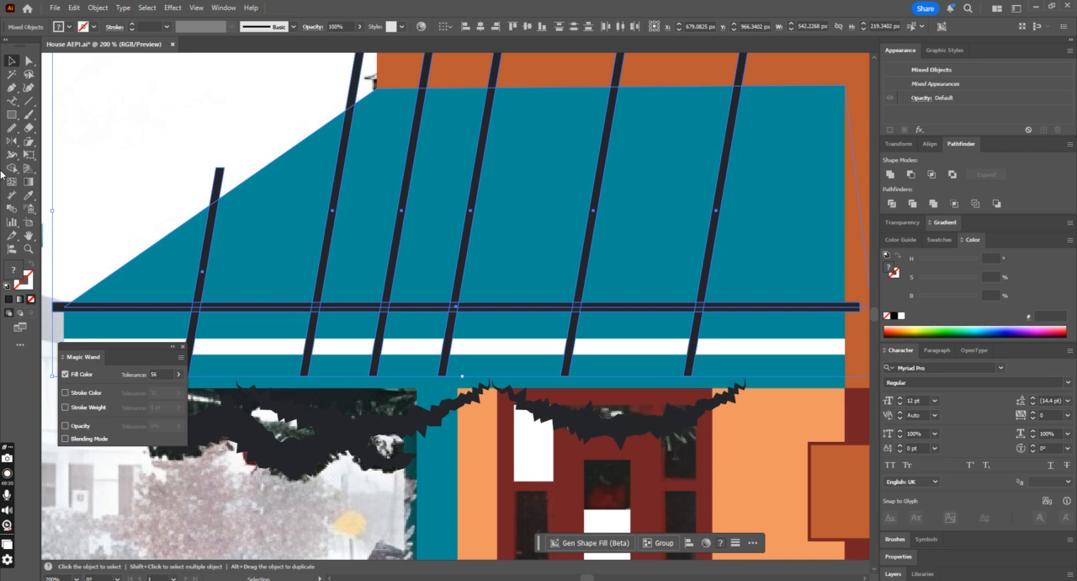
pyautogui.hotkey('ctrl', '-')
pyautogui.click(12, 167)
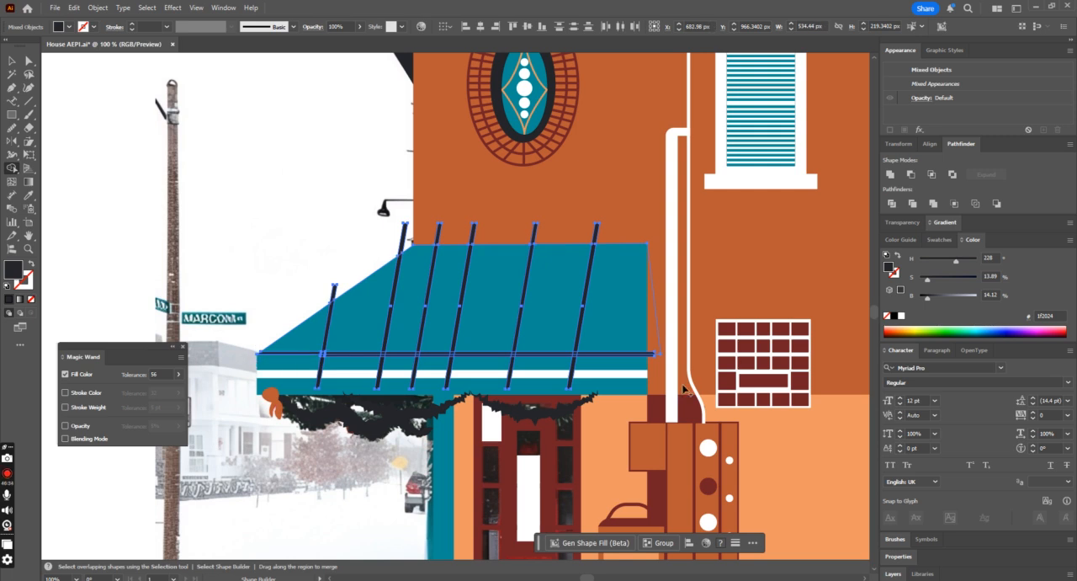
pyautogui.click(12, 63)
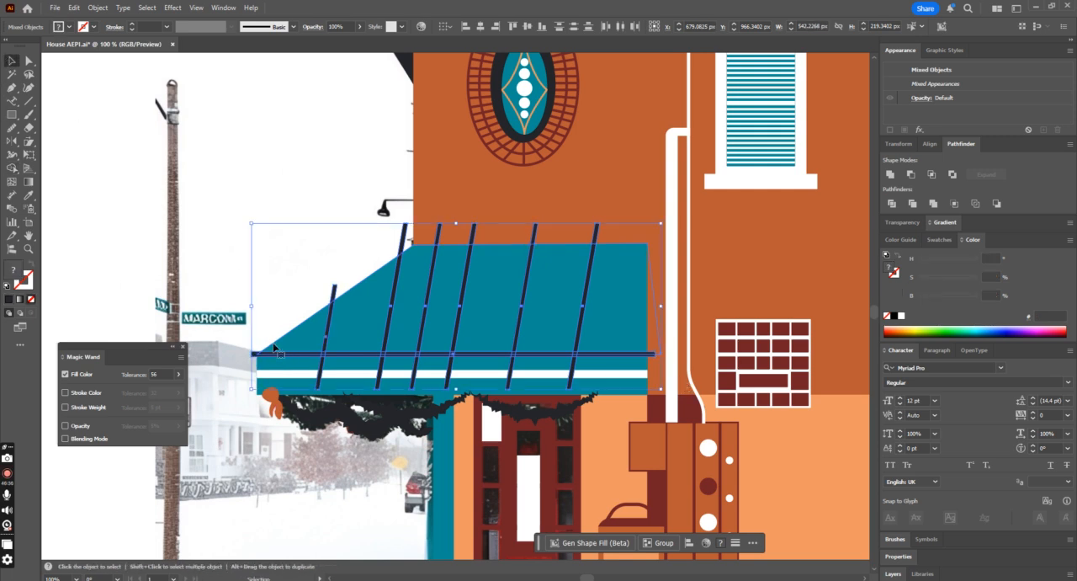
pyautogui.click(12, 169)
pyautogui.keyDown('alt'); pyautogui.click(254, 353); pyautogui.keyUp('alt')
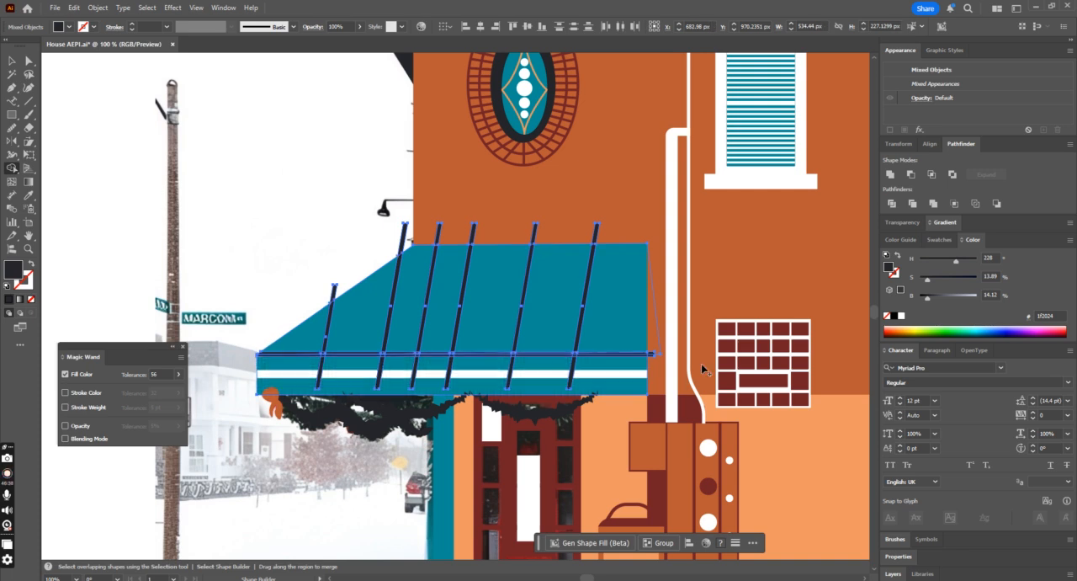
pyautogui.keyDown('alt'); pyautogui.click(654, 354); pyautogui.keyUp('alt')
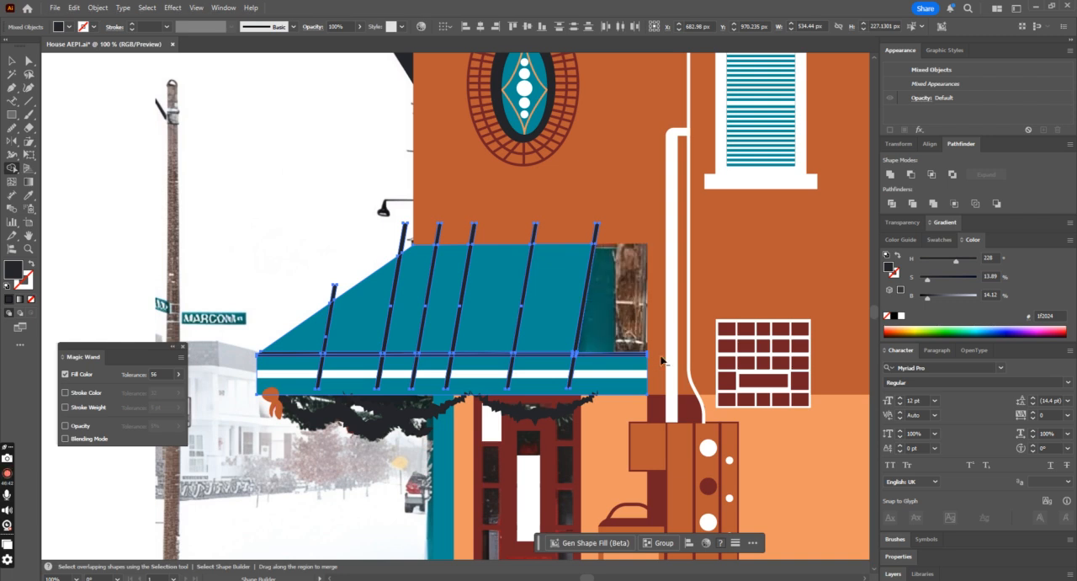
# Step: Remove the seam strip ends that project above the awning's upper and sloped edges with the Shape Builder
pyautogui.moveTo(564, 237); pyautogui.dragTo(523, 237)
pyautogui.moveTo(420, 237); pyautogui.dragTo(494, 237)
pyautogui.moveTo(383, 241); pyautogui.dragTo(414, 241)
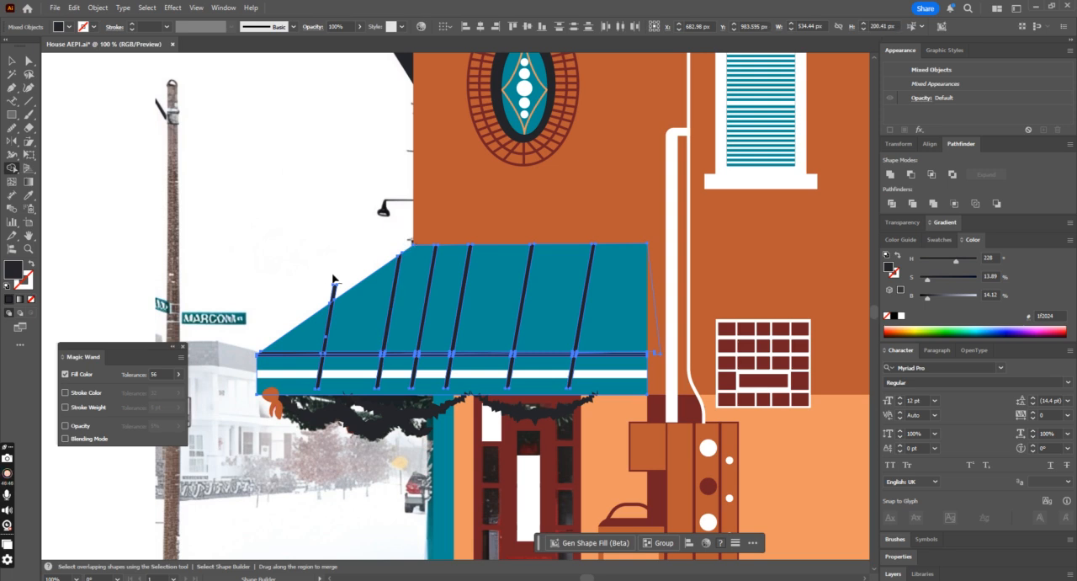
pyautogui.keyDown('alt'); pyautogui.click(334, 291); pyautogui.keyUp('alt')
# Step: Select the awning group with its seam strips and send it to the back of the stacking order
pyautogui.click(14, 66)
pyautogui.click(288, 465)
pyautogui.click(453, 366)
pyautogui.hotkey('ctrl', 'shift', '[')
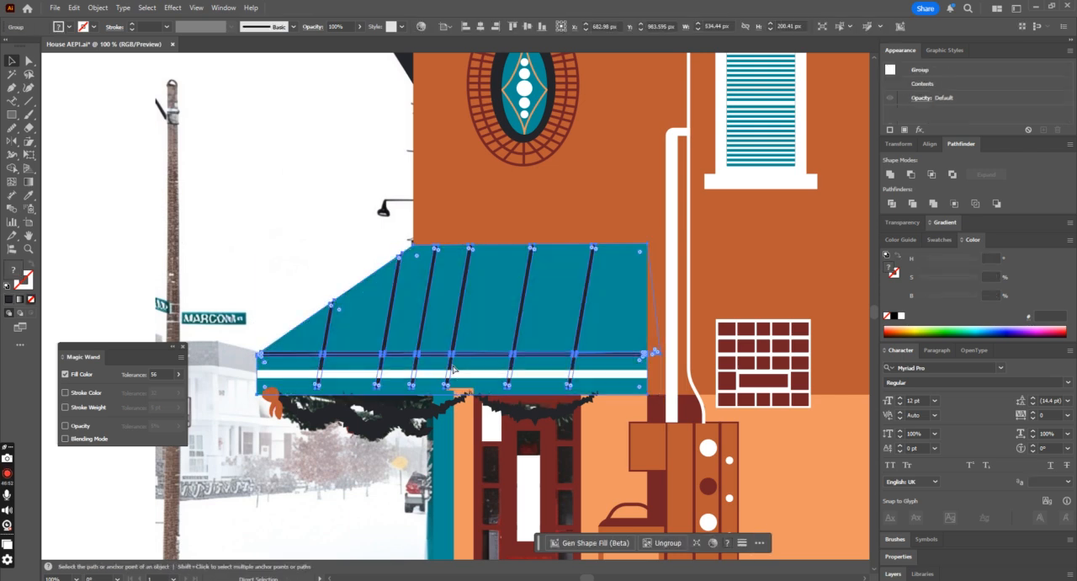
pyautogui.hotkey('ctrl', '-')
pyautogui.hotkey('ctrl', '-')
pyautogui.hotkey('ctrl', '-')
pyautogui.click(444, 416)
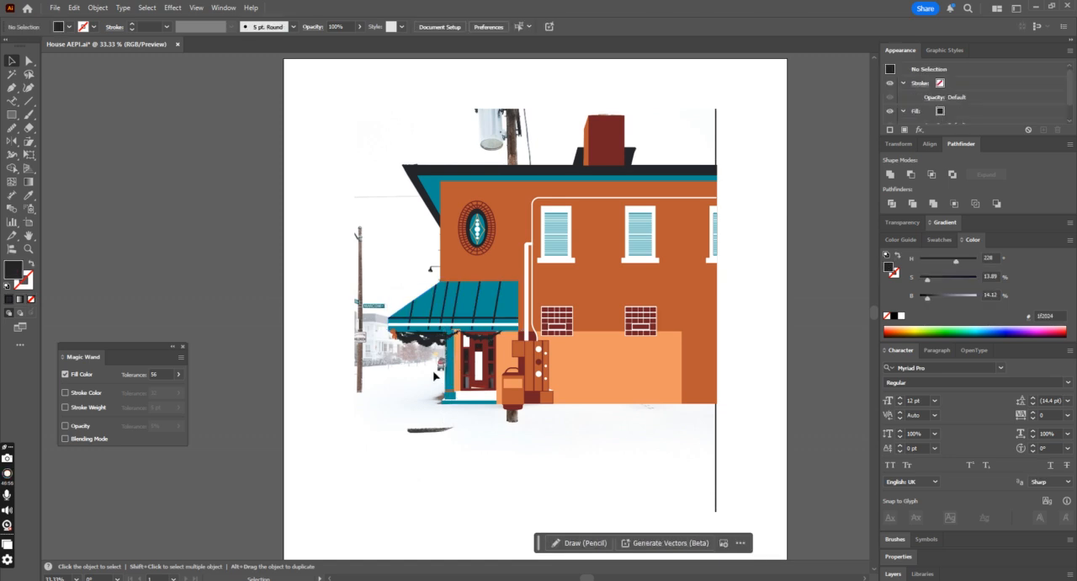
# Step: Select the door, column and step shapes beneath the awning and send them to the back
pyautogui.moveTo(500, 414); pyautogui.dragTo(500, 415)
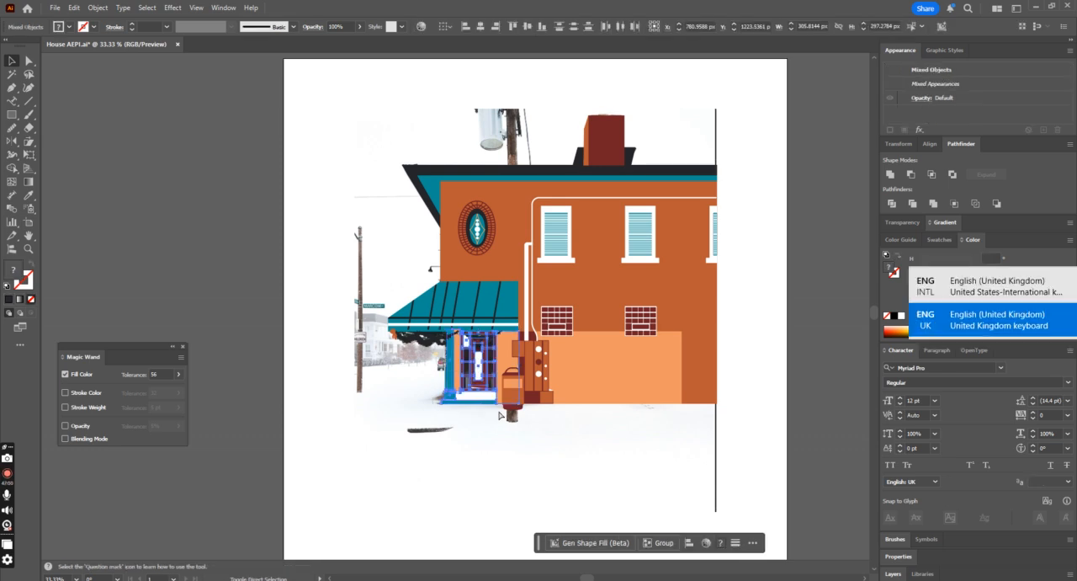
pyautogui.scroll(3, 499, 415)
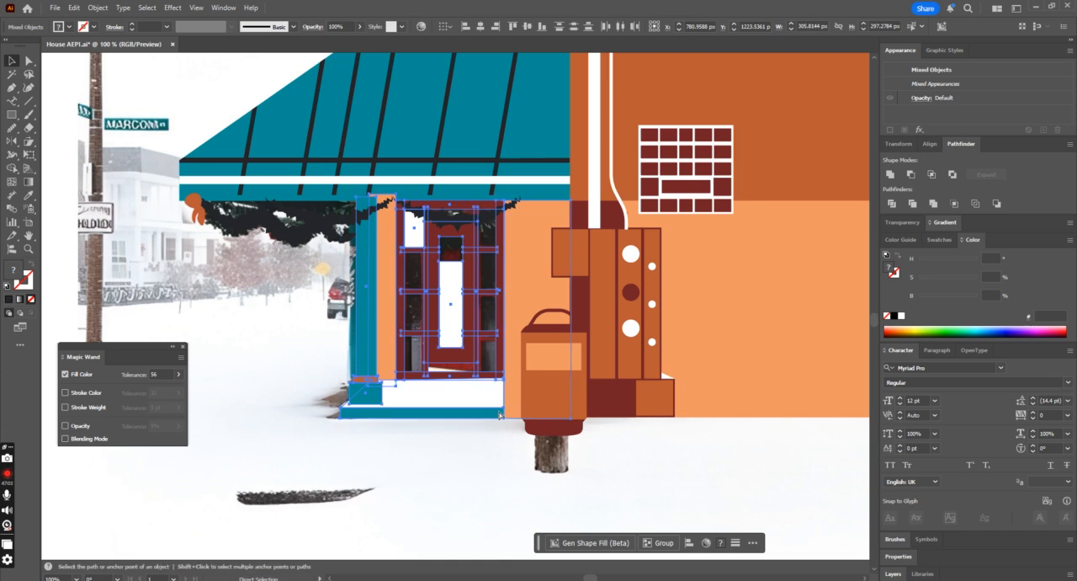
pyautogui.press('a')
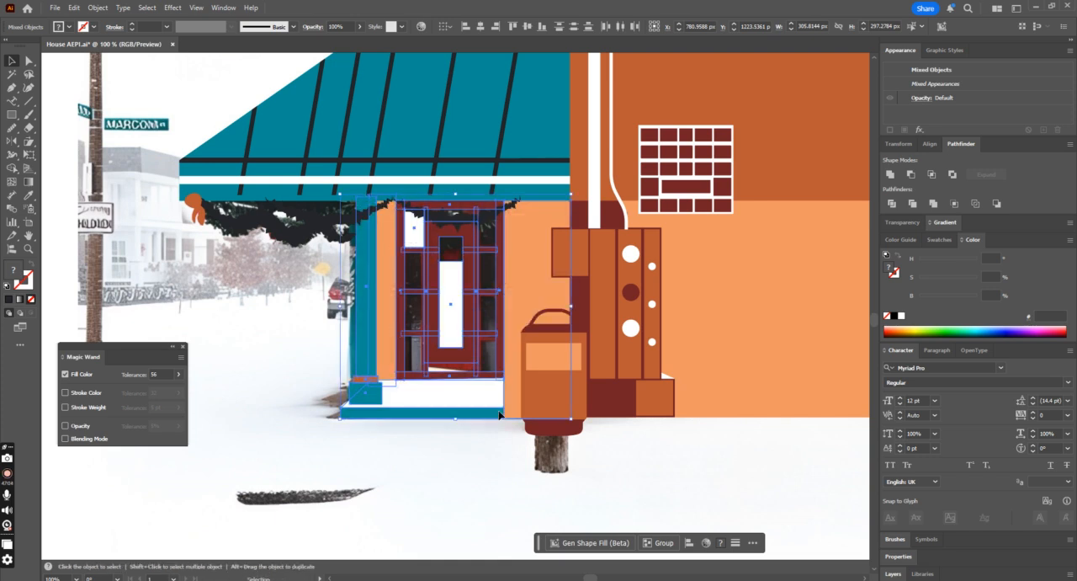
pyautogui.click(455, 458)
pyautogui.hotkey('ctrl', '-')
pyautogui.hotkey('ctrl', '-')
pyautogui.hotkey('ctrl', '-')
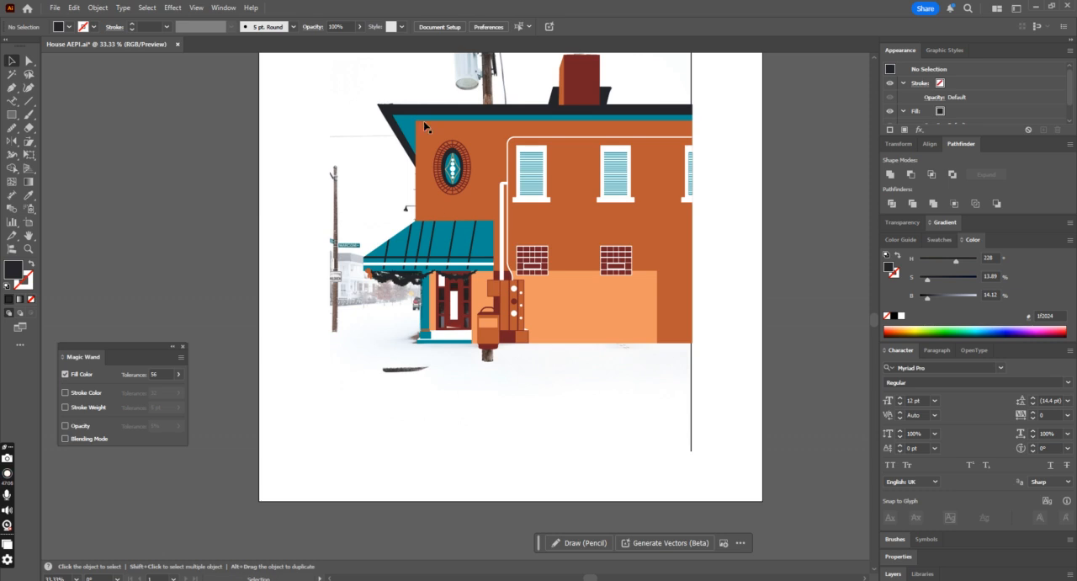
# Step: Move the whole traced building aside to compare it with the original photo, and undo the move
pyautogui.scroll(1, 376, 120)
pyautogui.moveTo(296, 84); pyautogui.dragTo(777, 438)
pyautogui.moveTo(482, 312); pyautogui.dragTo(630, 292)
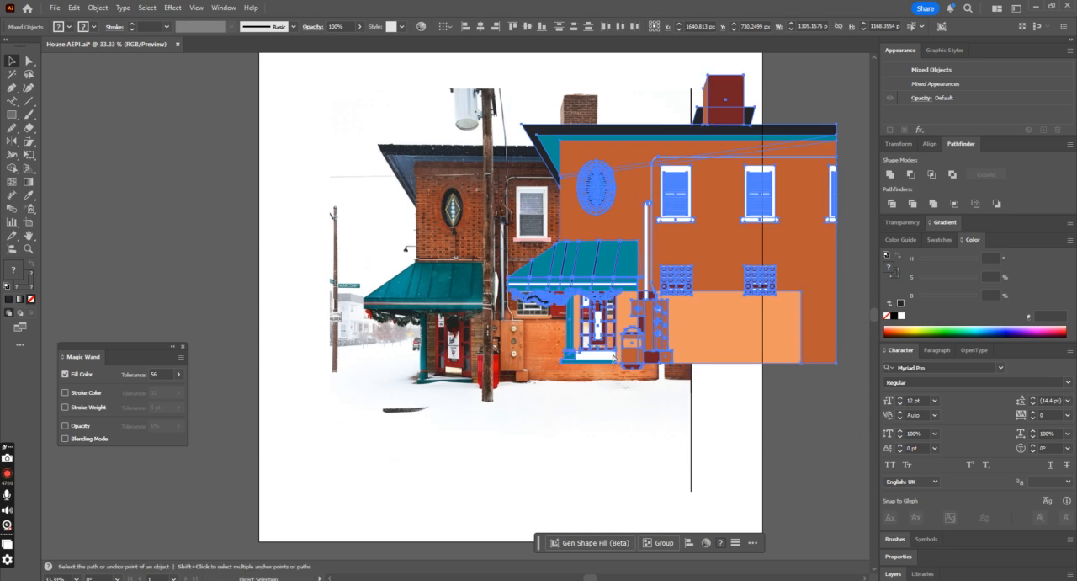
pyautogui.hotkey('ctrl', 'z')
pyautogui.click(544, 412)
pyautogui.scroll(1, 552, 399)
pyautogui.scroll(-1, 553, 400)
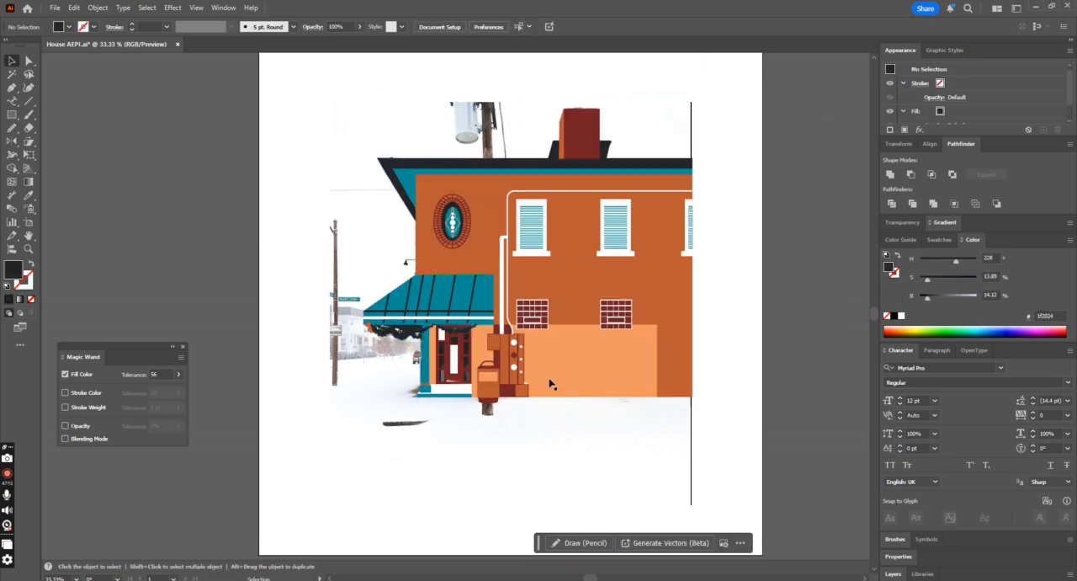
# Step: Ungroup the awning so its seam strips are separate objects
pyautogui.click(450, 318)
pyautogui.hotkey('ctrl', '1')
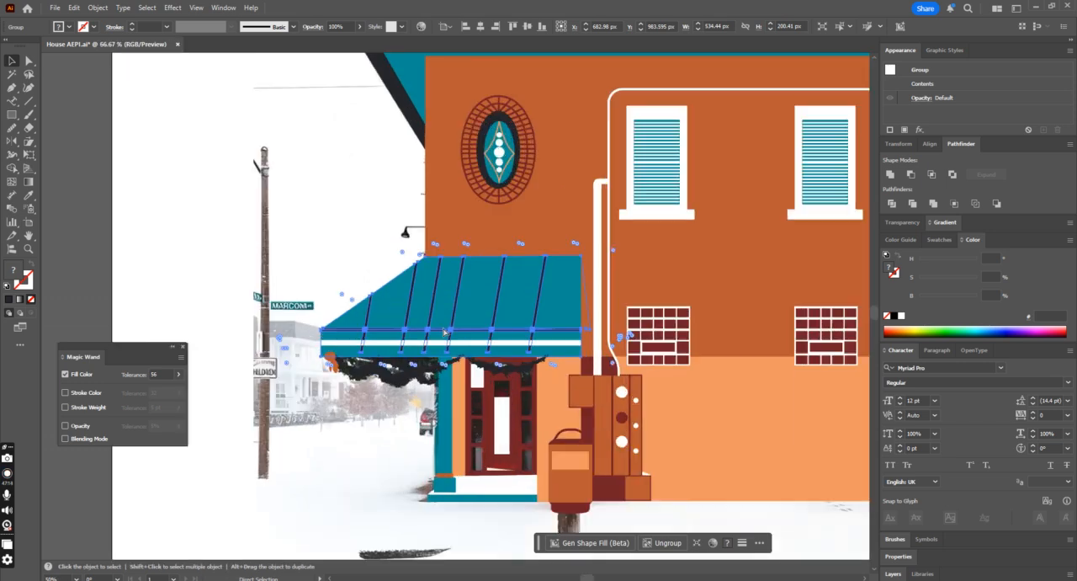
pyautogui.click(12, 168)
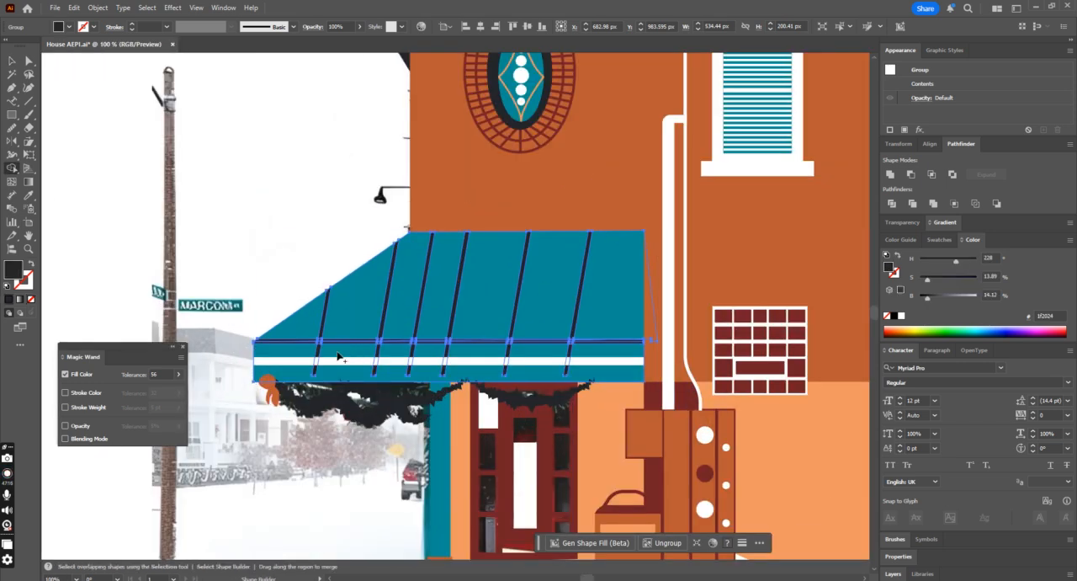
pyautogui.click(9, 61)
pyautogui.click(281, 354)
pyautogui.rightClick(281, 353)
pyautogui.click(333, 399)
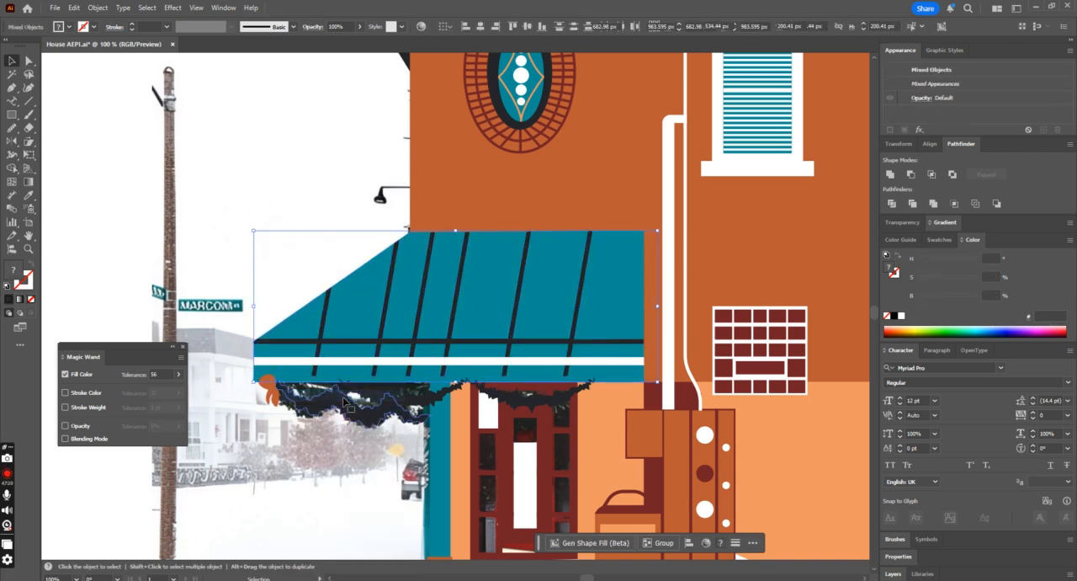
# Step: Delete the seam strip parts below the horizontal strip with the Shape Builder, and unite the remaining strips into one shape
pyautogui.click(353, 344)
pyautogui.keyDown('shift'); pyautogui.click(328, 329); pyautogui.keyUp('shift')
pyautogui.click(12, 167)
pyautogui.moveTo(296, 357); pyautogui.dragTo(617, 366)
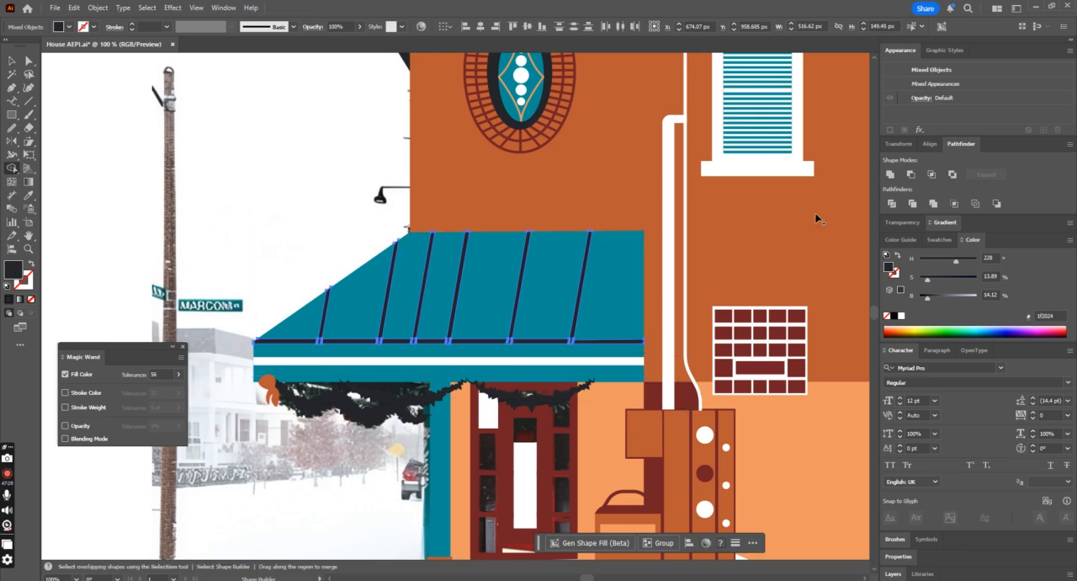
pyautogui.click(892, 175)
pyautogui.click(12, 60)
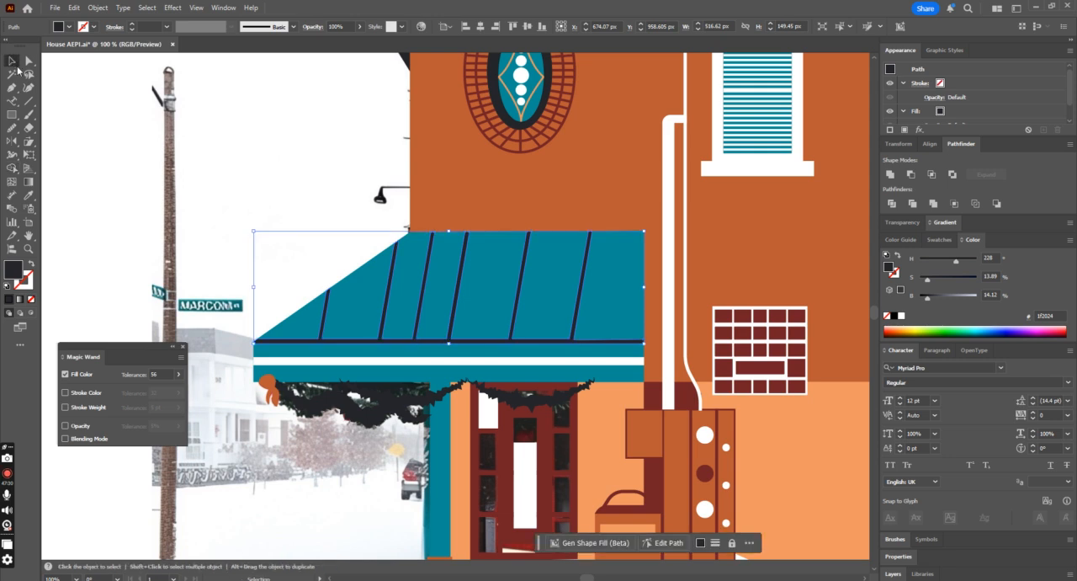
# Step: Try moving the lower awning band upward, and undo the move
pyautogui.keyDown('shift'); pyautogui.click(342, 365); pyautogui.keyUp('shift')
pyautogui.moveTo(381, 367); pyautogui.dragTo(379, 311)
pyautogui.hotkey('ctrl', 'z')
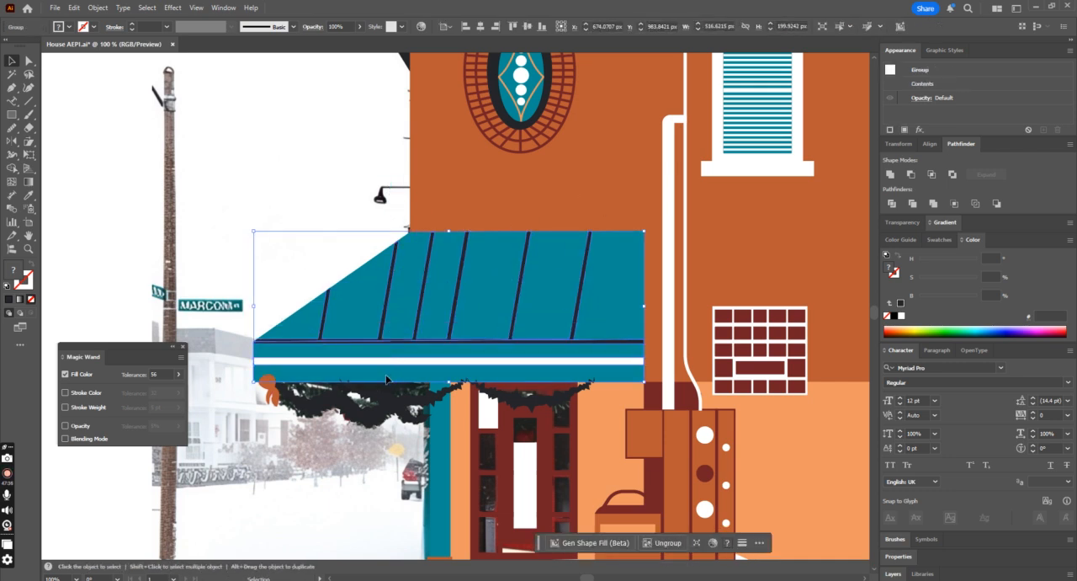
# Step: Group the awning's teal roof panel, seam strips and lower bands into one object
pyautogui.click(285, 293)
pyautogui.click(372, 334)
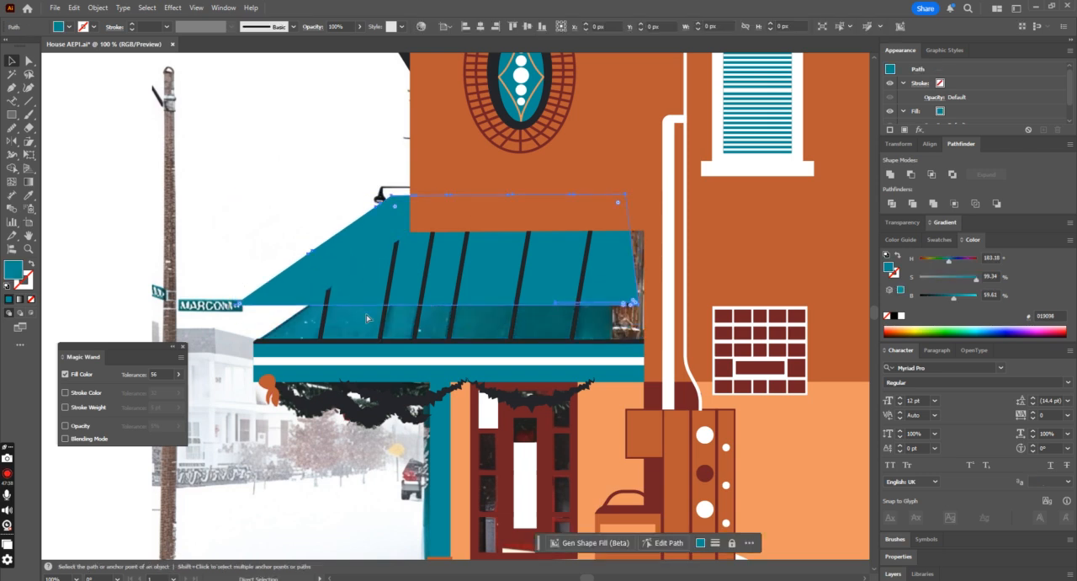
pyautogui.keyDown('shift'); pyautogui.click(379, 362); pyautogui.keyUp('shift')
pyautogui.hotkey('ctrl', 'g')
pyautogui.moveTo(368, 370); pyautogui.dragTo(314, 293)
pyautogui.hotkey('ctrl', 'z')
pyautogui.hotkey('ctrl', '-')
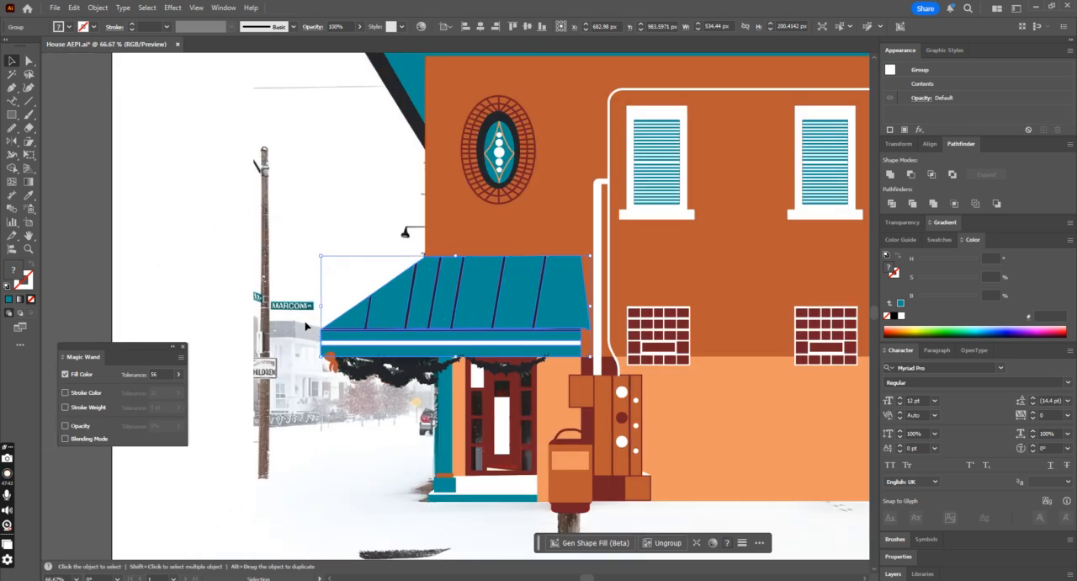
pyautogui.hotkey('ctrl', '-')
pyautogui.hotkey('ctrl', '-')
pyautogui.hotkey('ctrl', '-')
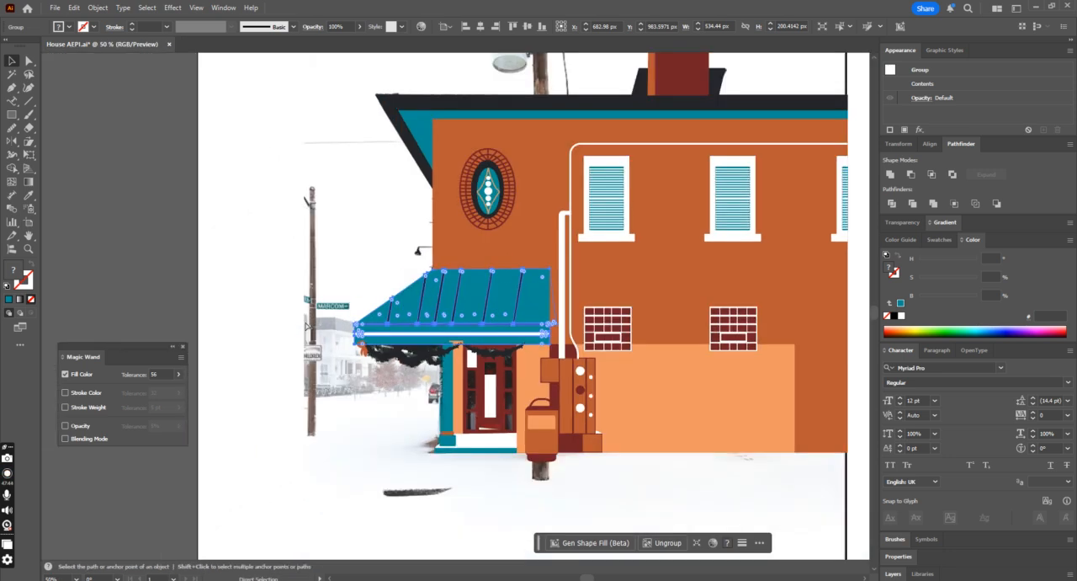
pyautogui.click(721, 384)
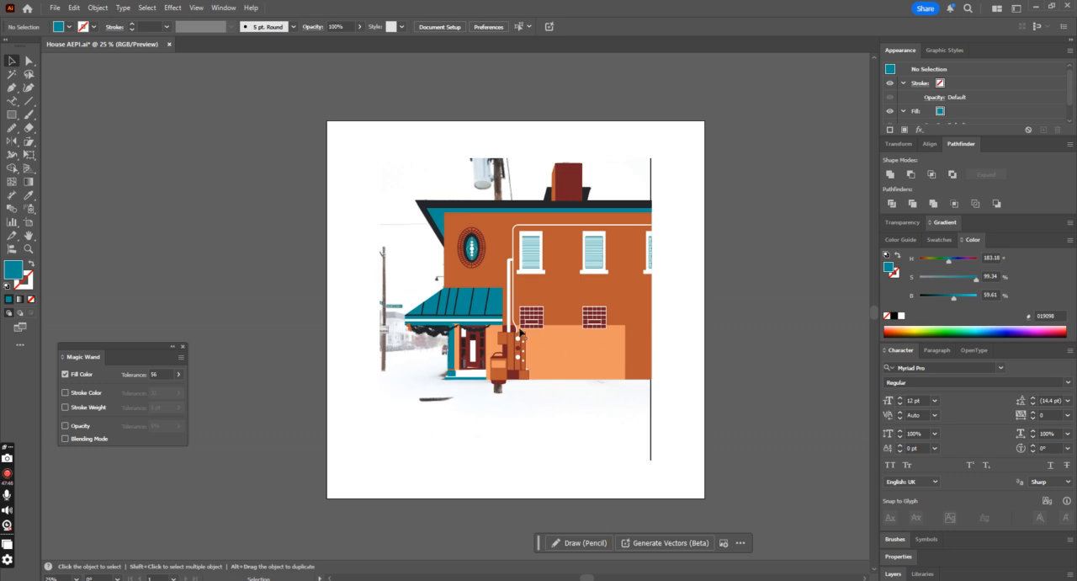
# Step: Try lowering the opacity of the orange wall shape to 49%, and undo the change
pyautogui.hotkey('ctrl', '+')
pyautogui.hotkey('ctrl', '+')
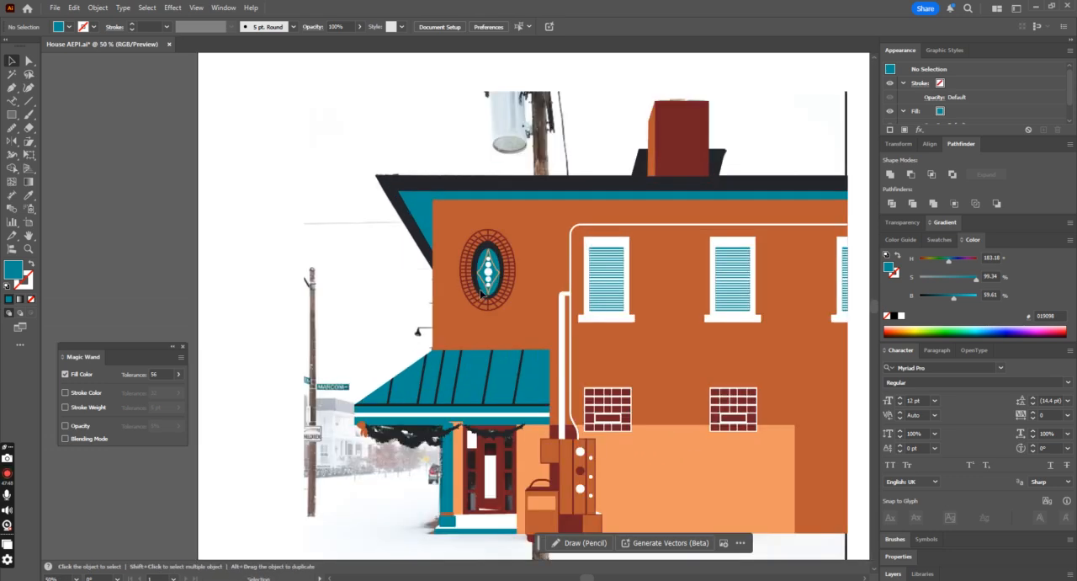
pyautogui.click(517, 321)
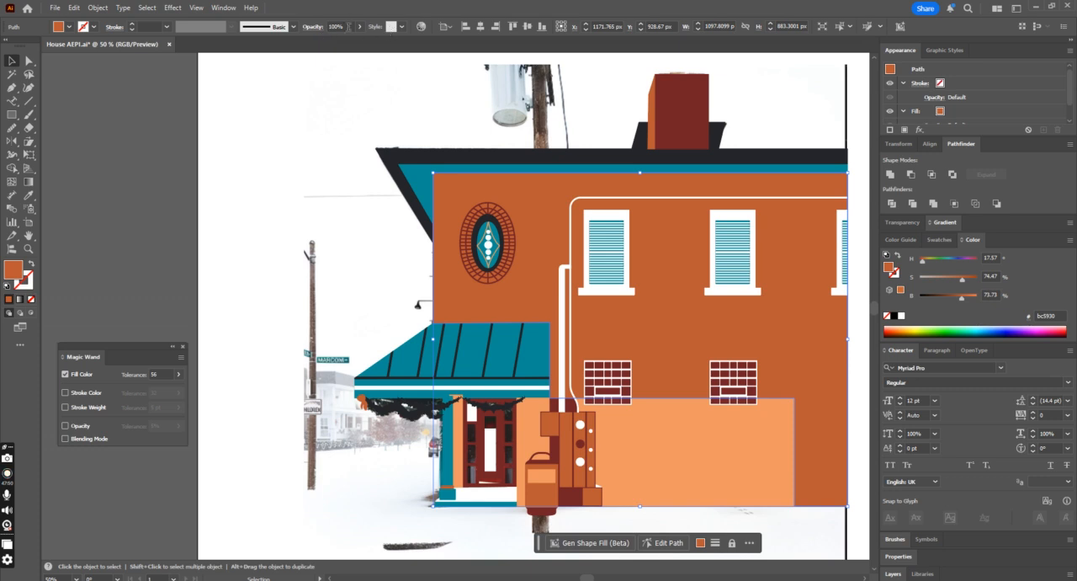
pyautogui.click(359, 26)
pyautogui.click(338, 41)
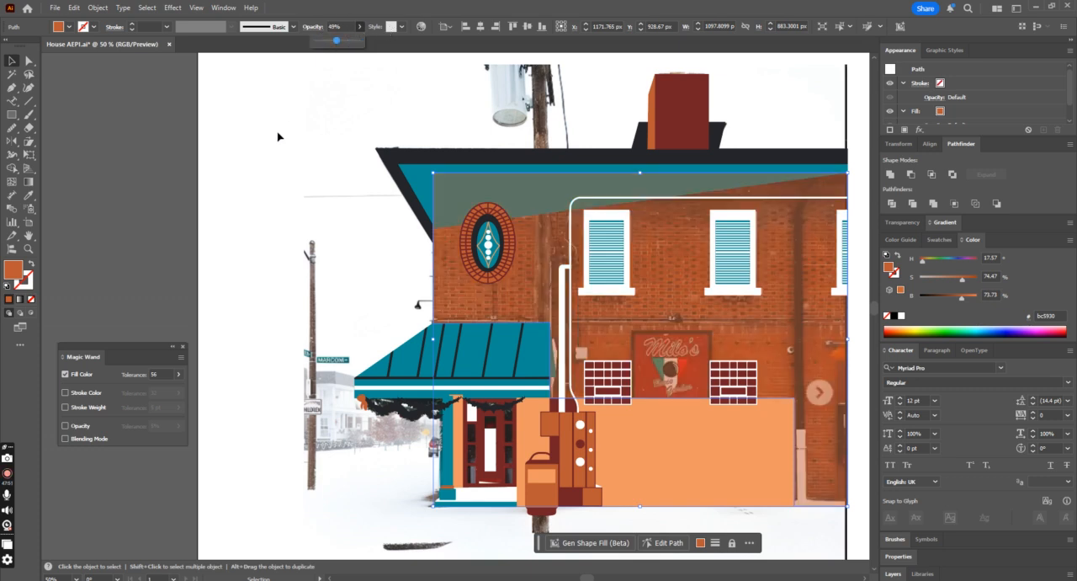
pyautogui.click(428, 179)
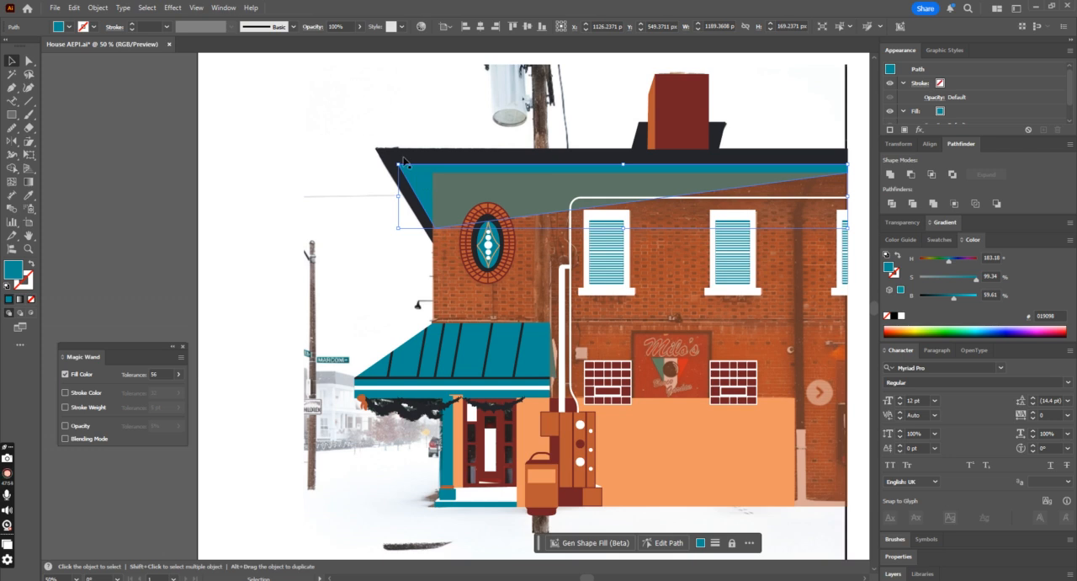
pyautogui.hotkey('ctrl', 'z')
pyautogui.hotkey('ctrl', 'z')
# Step: Group all the traced building shapes and lower the group's opacity to about 38% so the photo shows through
pyautogui.hotkey('ctrl', 'a')
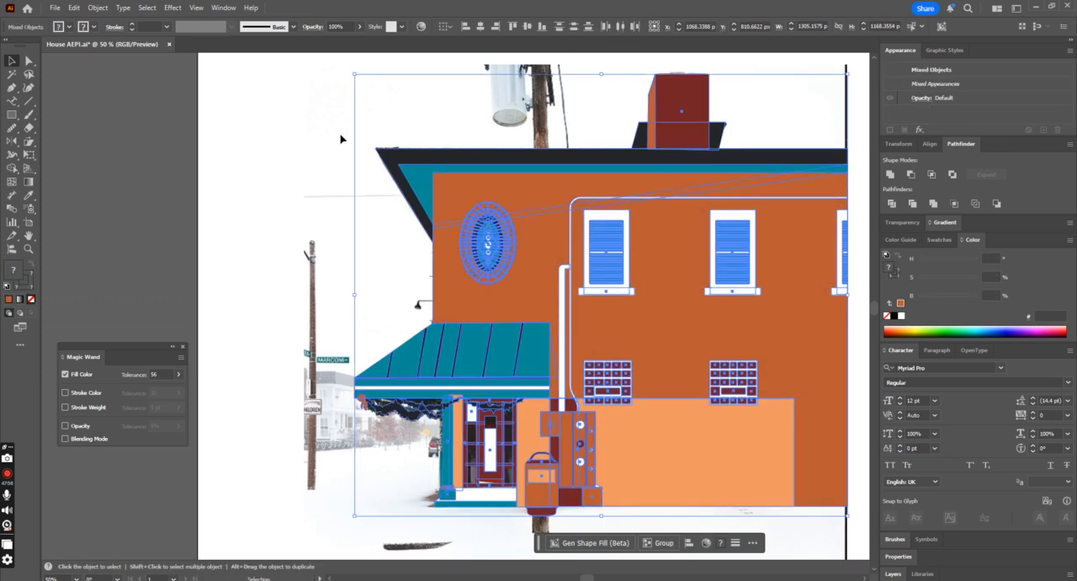
pyautogui.hotkey('ctrl', 'g')
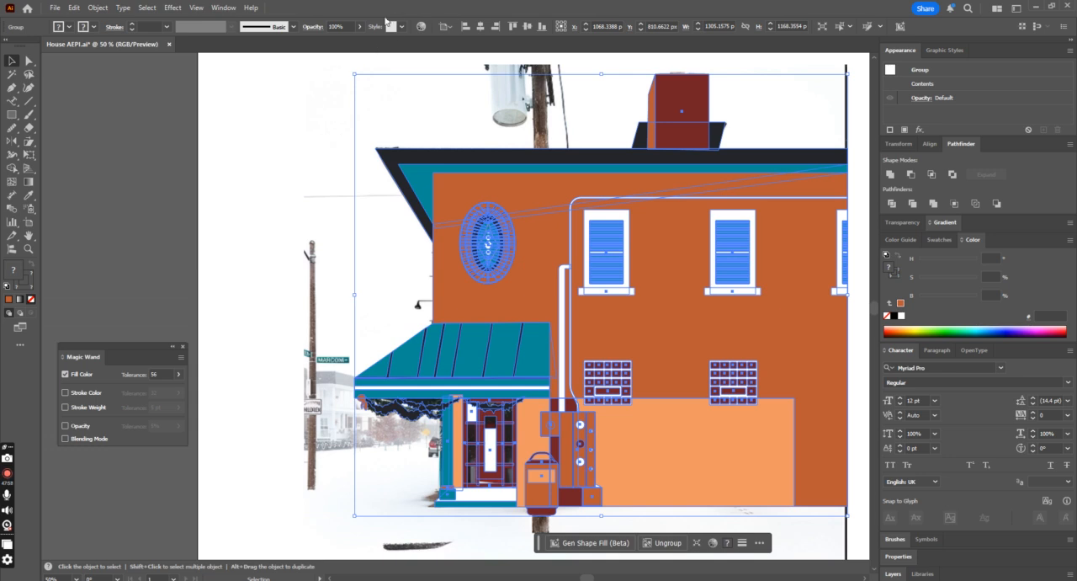
pyautogui.click(361, 28)
pyautogui.click(331, 41)
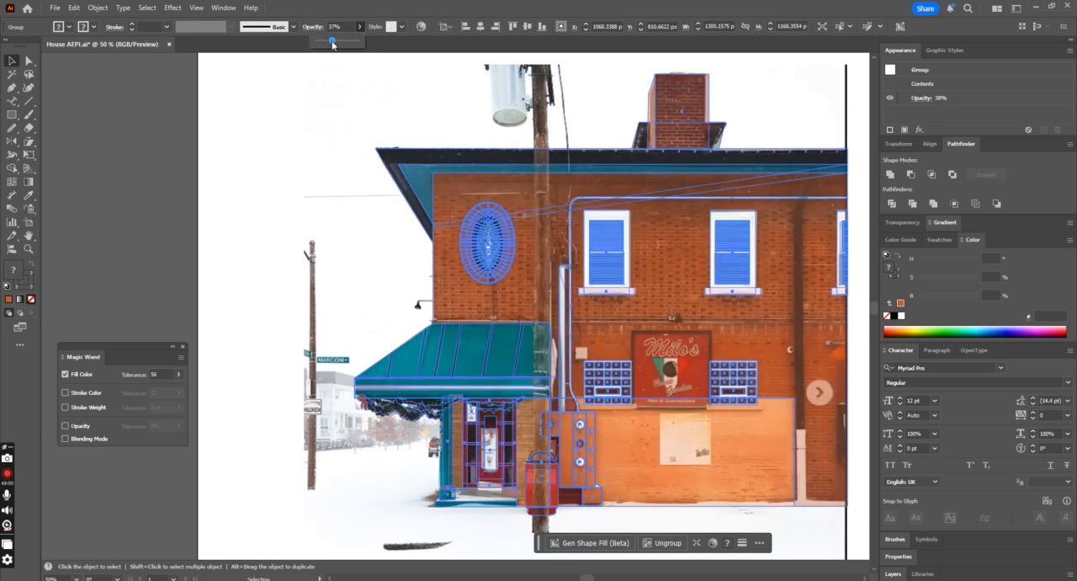
pyautogui.click(262, 165)
# Step: Draw a small brick rectangle about 17 × 8 px near the upper left corner of the brick wall
pyautogui.press('a')
pyautogui.hotkey('ctrl', '+')
pyautogui.hotkey('ctrl', '+')
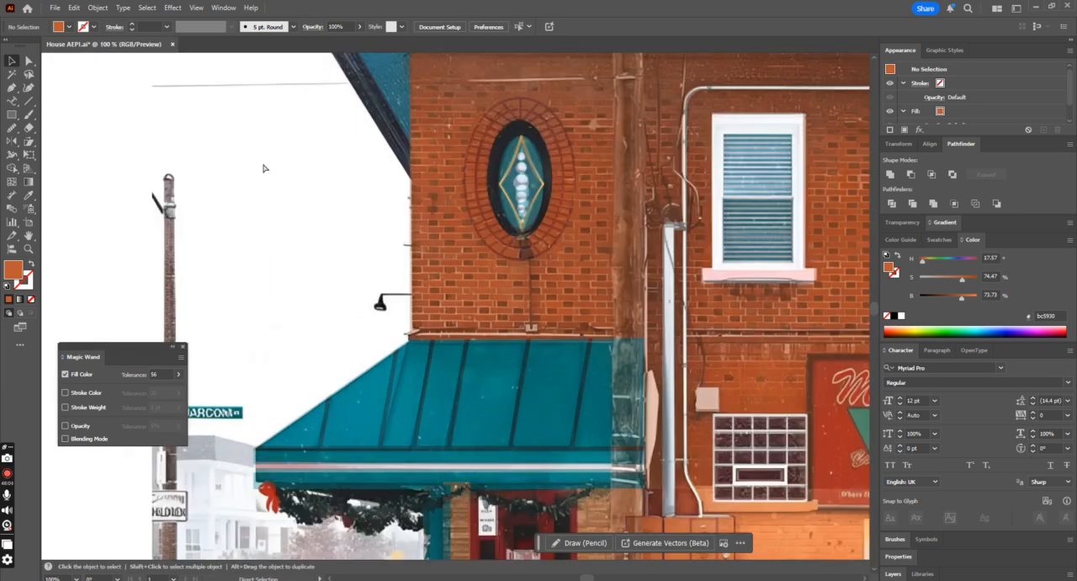
pyautogui.scroll(5, 265, 168)
pyautogui.click(11, 114)
pyautogui.scroll(1, 403, 182)
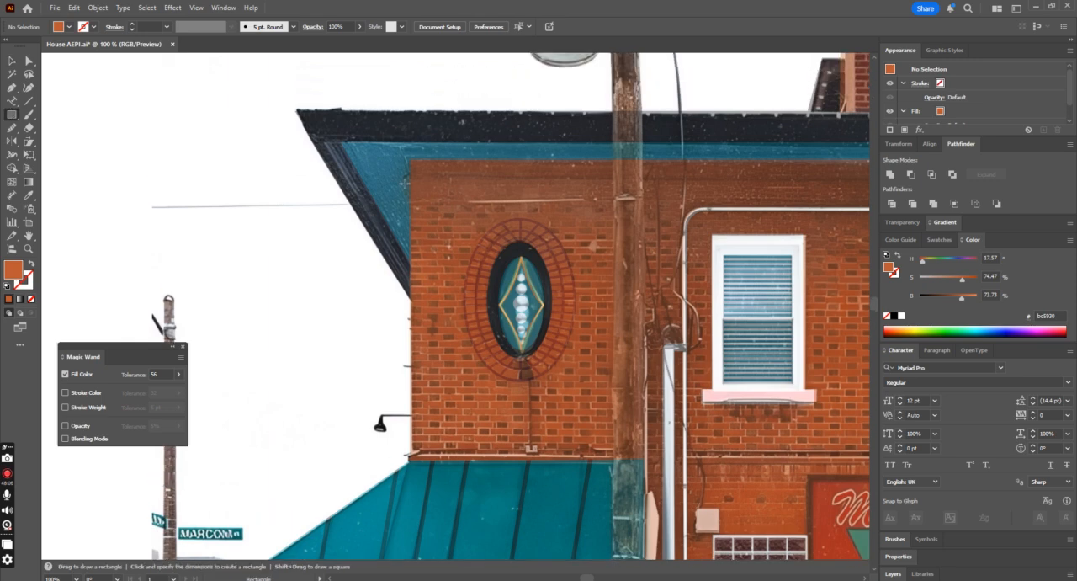
pyautogui.hotkey('ctrl', '+')
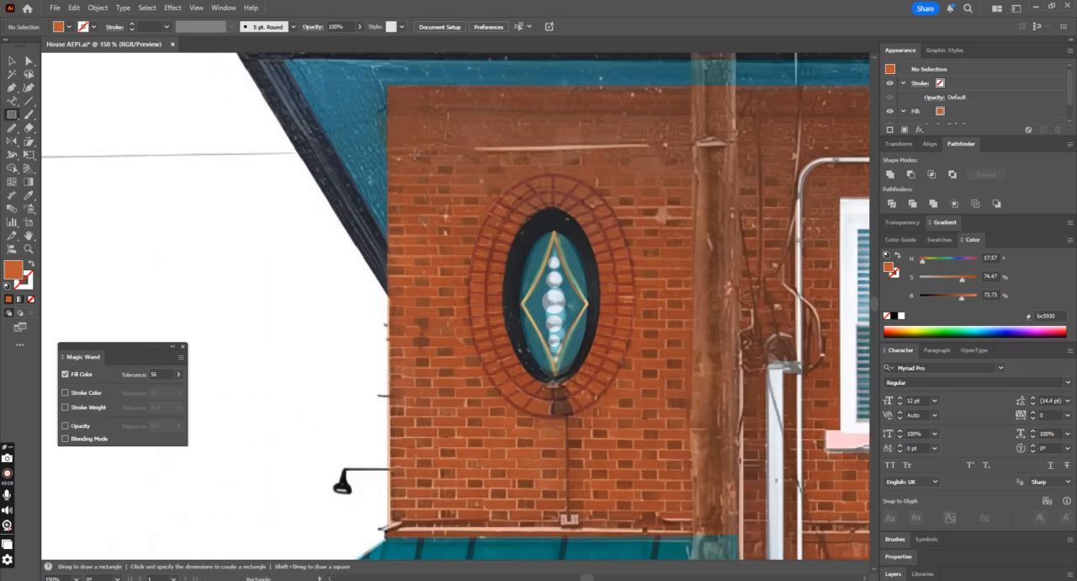
pyautogui.click(412, 156)
pyautogui.click(565, 317)
pyautogui.moveTo(431, 164); pyautogui.dragTo(431, 165)
pyautogui.hotkey('ctrl', '-')
pyautogui.hotkey('ctrl', '-')
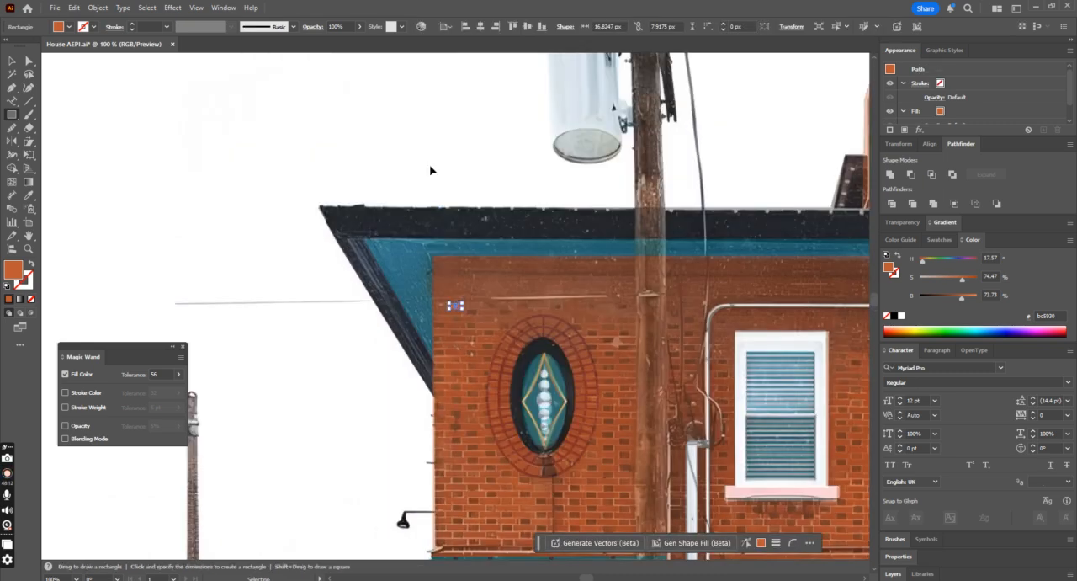
# Step: Fill the brick rectangle with the dark roof edge colour using the Eyedropper
pyautogui.click(28, 194)
pyautogui.scroll(-1, 308, 272)
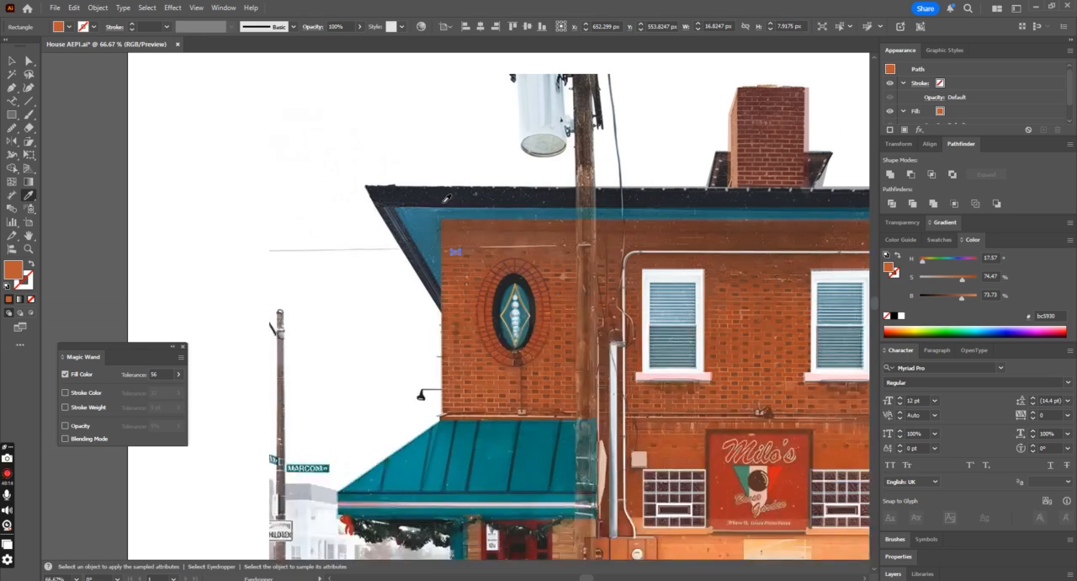
pyautogui.click(444, 194)
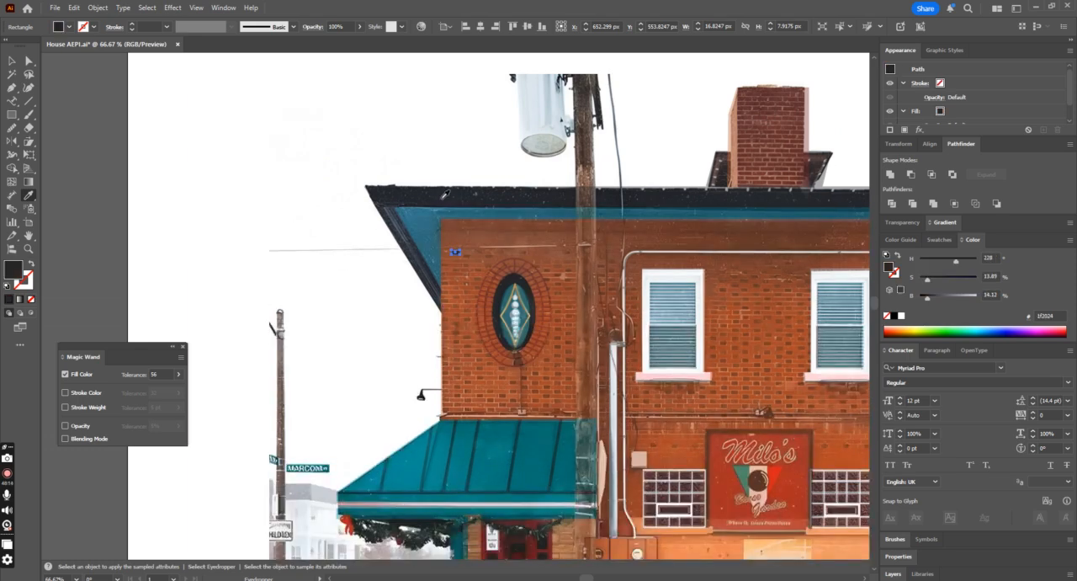
pyautogui.click(12, 60)
pyautogui.click(217, 183)
# Step: Copy the brick diagonally down to the right, and copy the resulting staggered pair farther along the row
pyautogui.hotkey('ctrl', '+')
pyautogui.hotkey('ctrl', '+')
pyautogui.hotkey('ctrl', '+')
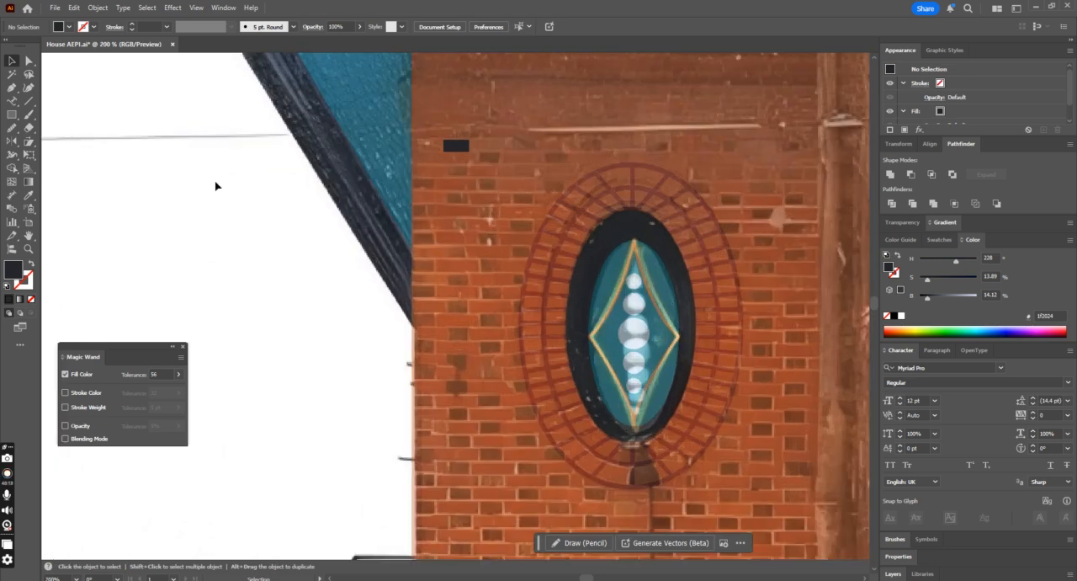
pyautogui.moveTo(464, 150); pyautogui.dragTo(500, 163)
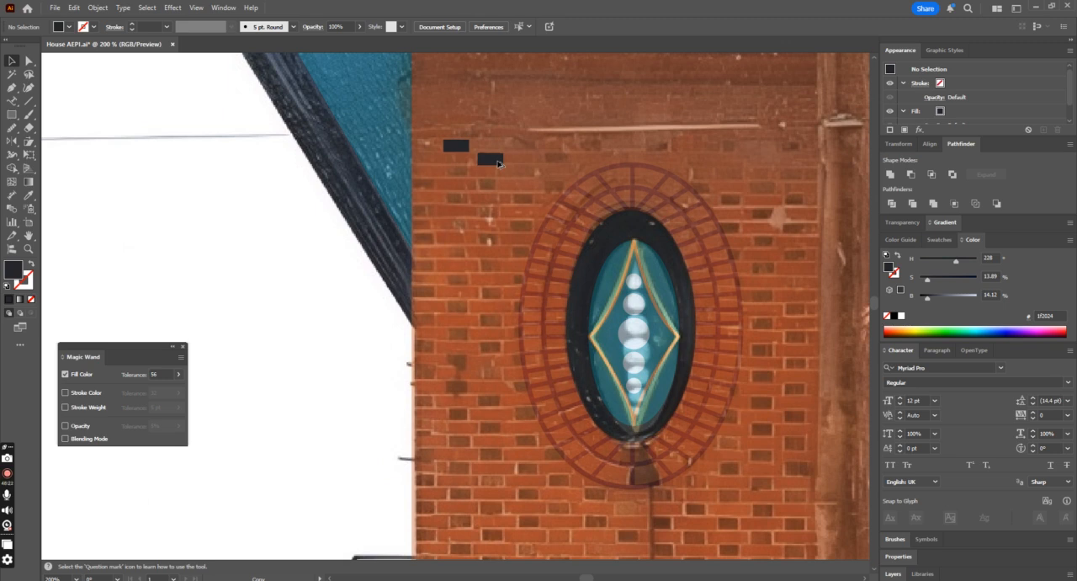
pyautogui.hotkey('ctrl', 'a')
pyautogui.moveTo(499, 162); pyautogui.dragTo(569, 163)
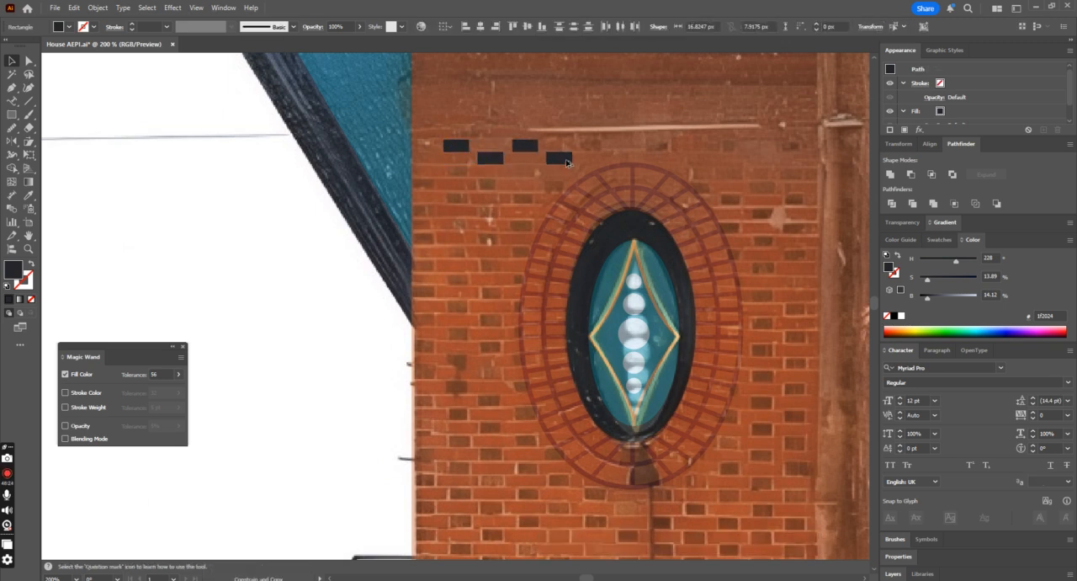
# Step: Repeat the pair duplication until the staggered brick row spans the full width of the wall
pyautogui.press('a')
pyautogui.hotkey('ctrl', '-')
pyautogui.hotkey('ctrl', '-')
pyautogui.hotkey('ctrl', '-')
pyautogui.hotkey('ctrl', '-')
pyautogui.hotkey('ctrl', 'd')
pyautogui.hotkey('ctrl', 'd')
pyautogui.hotkey('ctrl', 'd')
pyautogui.hotkey('ctrl', 'd')
pyautogui.hotkey('ctrl', 'd')
pyautogui.hotkey('ctrl', 'd')
pyautogui.hotkey('ctrl', 'd')
pyautogui.hotkey('ctrl', 'd')
pyautogui.hotkey('ctrl', 'd')
pyautogui.hotkey('ctrl', 'd')
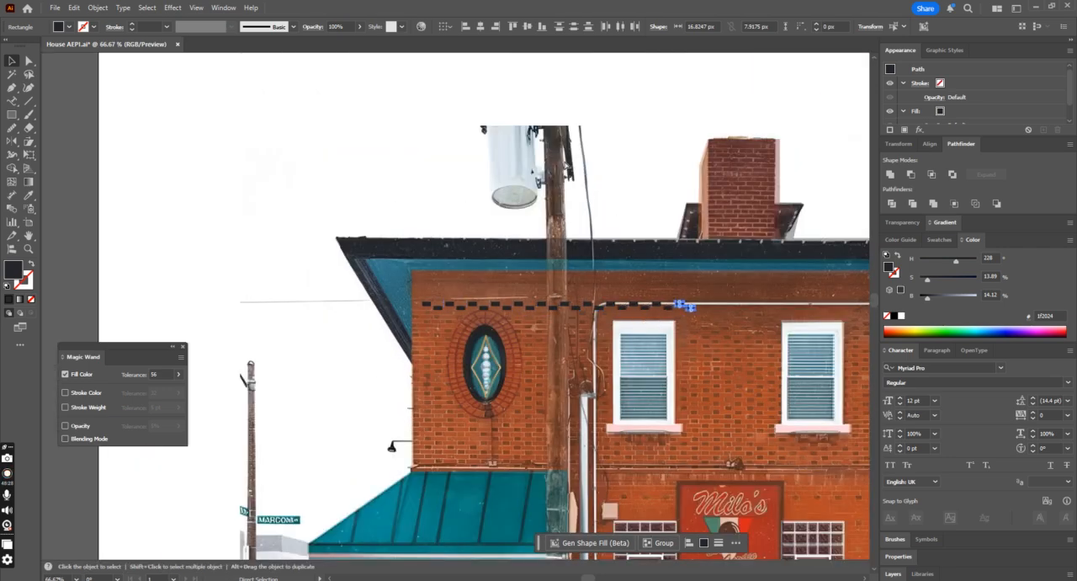
pyautogui.hotkey('ctrl', '-')
pyautogui.hotkey('ctrl', 'd')
pyautogui.hotkey('ctrl', 'd')
pyautogui.hotkey('ctrl', 'd')
pyautogui.hotkey('ctrl', 'd')
pyautogui.hotkey('ctrl', 'd')
pyautogui.hotkey('ctrl', 'd')
pyautogui.hotkey('ctrl', 'd')
pyautogui.hotkey('ctrl', 'd')
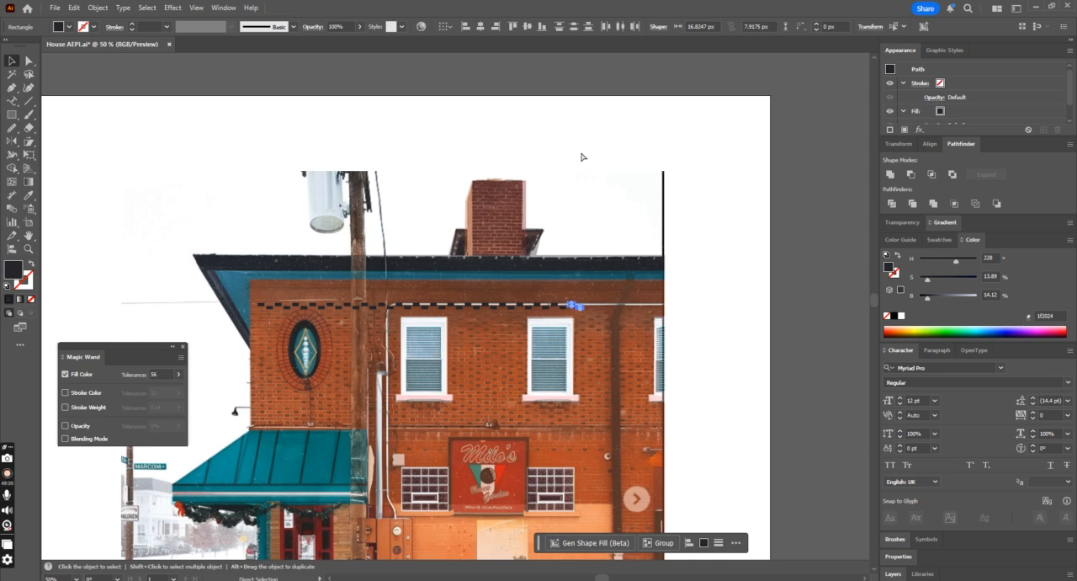
pyautogui.hotkey('ctrl', 'd')
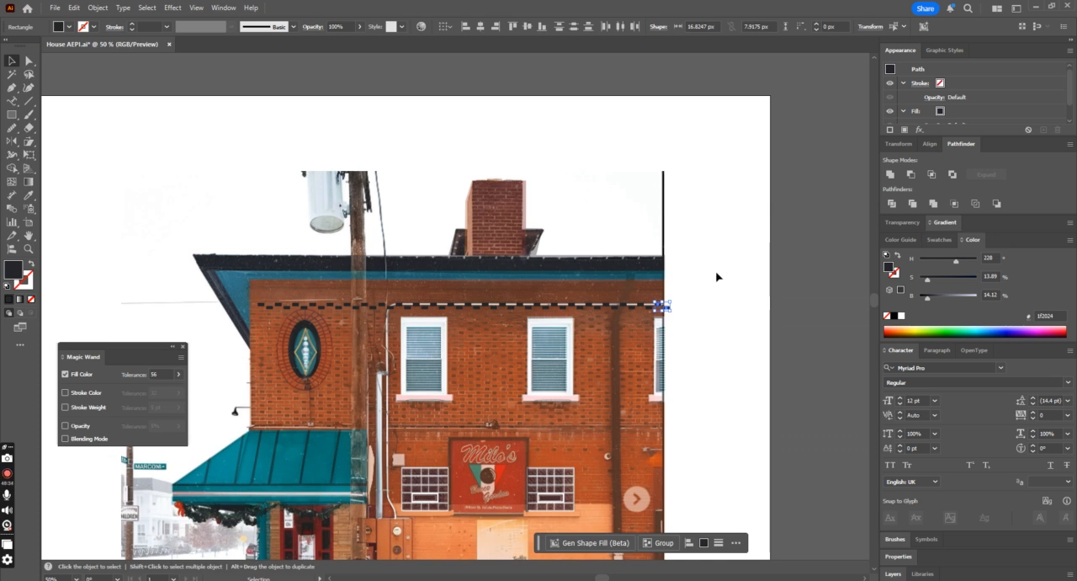
# Step: Remove the surplus brick beyond the wall's right edge and add a brick copy at the row's left end
pyautogui.click(671, 313)
pyautogui.click(666, 309)
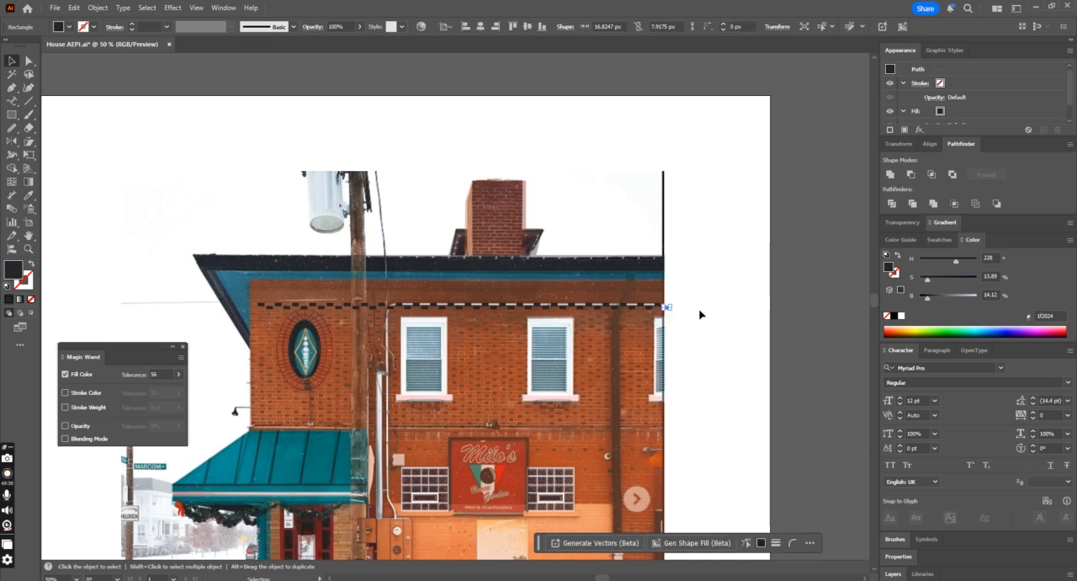
pyautogui.click(680, 316)
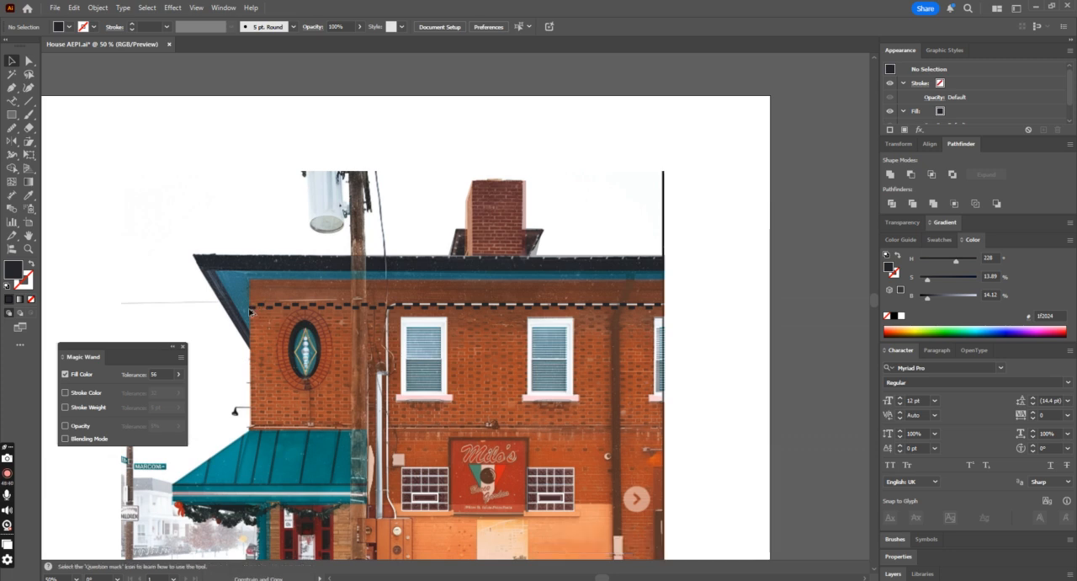
# Step: Group the brick row and duplicate it downward repeatedly until the rows cover the upper wall down to the awning
pyautogui.moveTo(171, 289); pyautogui.dragTo(640, 330)
pyautogui.click(515, 305)
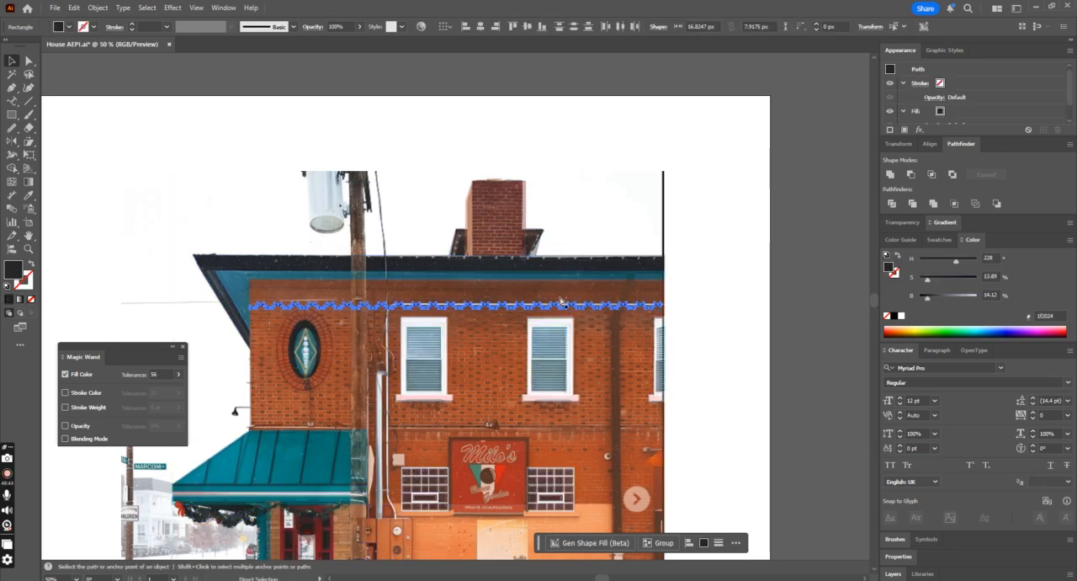
pyautogui.moveTo(509, 313); pyautogui.dragTo(513, 318)
pyautogui.hotkey('ctrl', 'd')
pyautogui.hotkey('ctrl', 'd')
pyautogui.hotkey('ctrl', 'd')
pyautogui.hotkey('ctrl', 'd')
pyautogui.hotkey('ctrl', 'd')
pyautogui.hotkey('ctrl', 'd')
pyautogui.hotkey('ctrl', 'd')
pyautogui.hotkey('ctrl', 'd')
pyautogui.hotkey('ctrl', 'd')
pyautogui.hotkey('ctrl', 'd')
pyautogui.hotkey('ctrl', 'd')
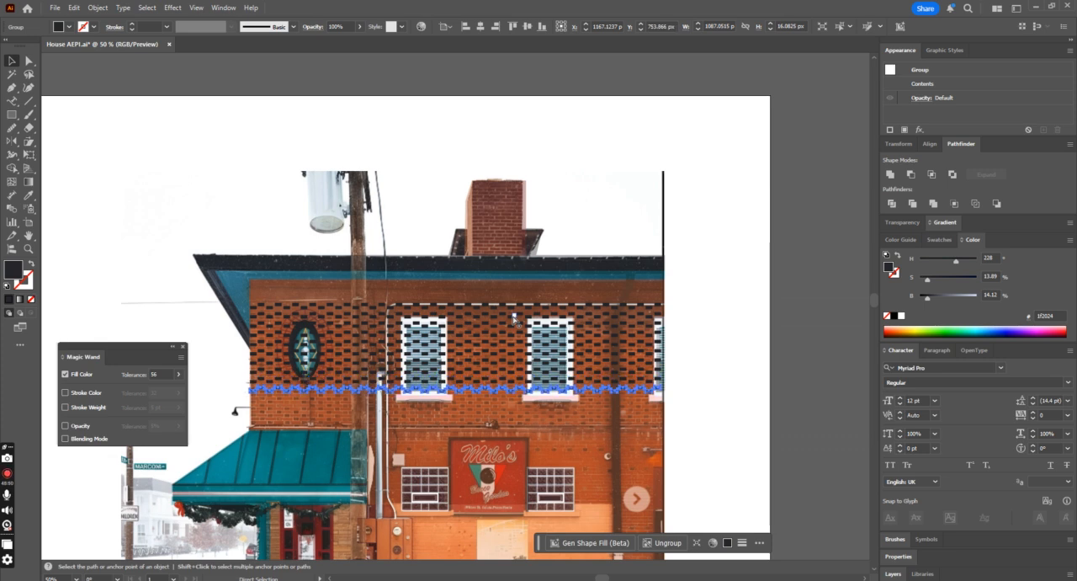
pyautogui.hotkey('ctrl', 'd')
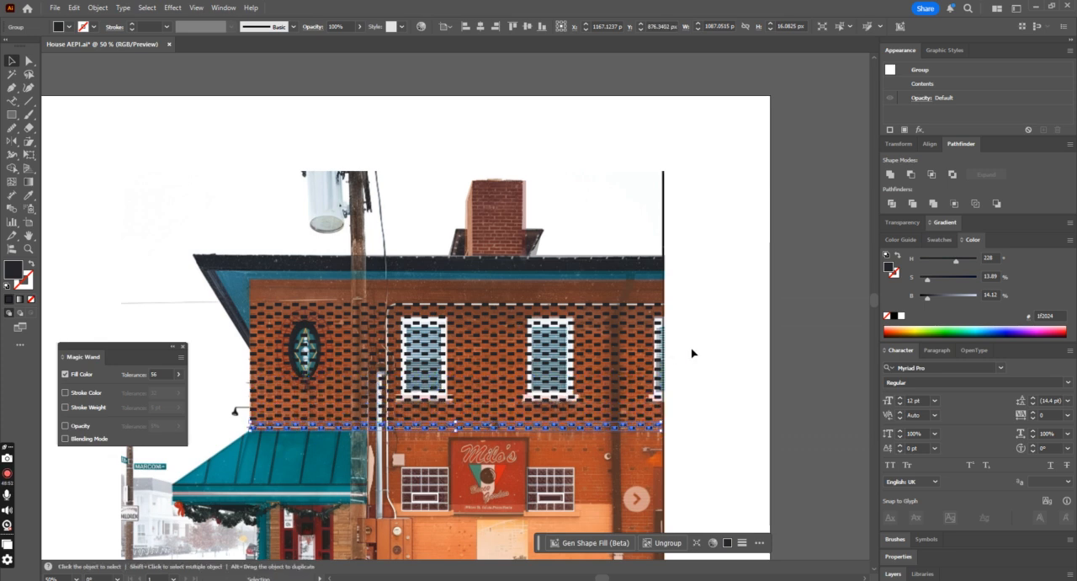
# Step: Select all the duplicated brick rows and group them into one pattern
pyautogui.moveTo(716, 299); pyautogui.dragTo(642, 387)
pyautogui.keyDown('shift'); pyautogui.click(653, 266); pyautogui.keyUp('shift')
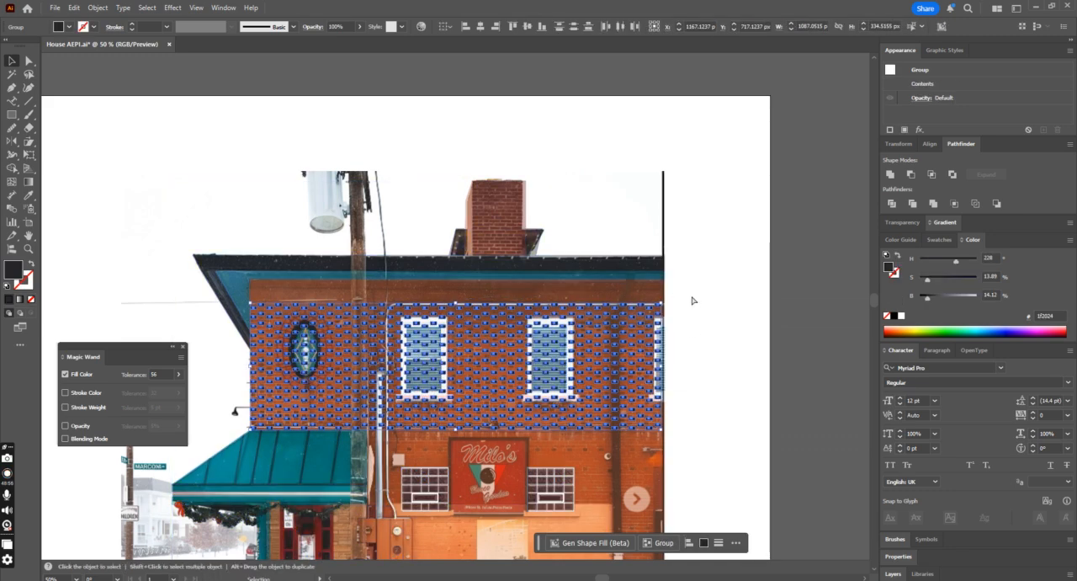
pyautogui.hotkey('ctrl', 'g')
pyautogui.hotkey('ctrl', 'shift', 'a')
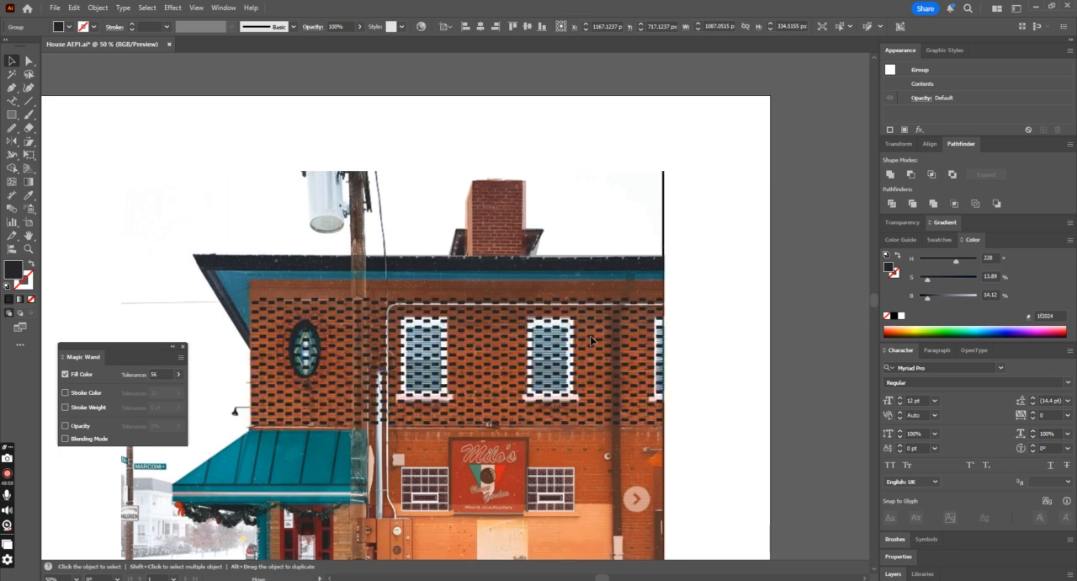
# Step: Move the brick pattern up toward the eaves and scale it to about 1075 × 331 px to fit within the wall
pyautogui.click(592, 335)
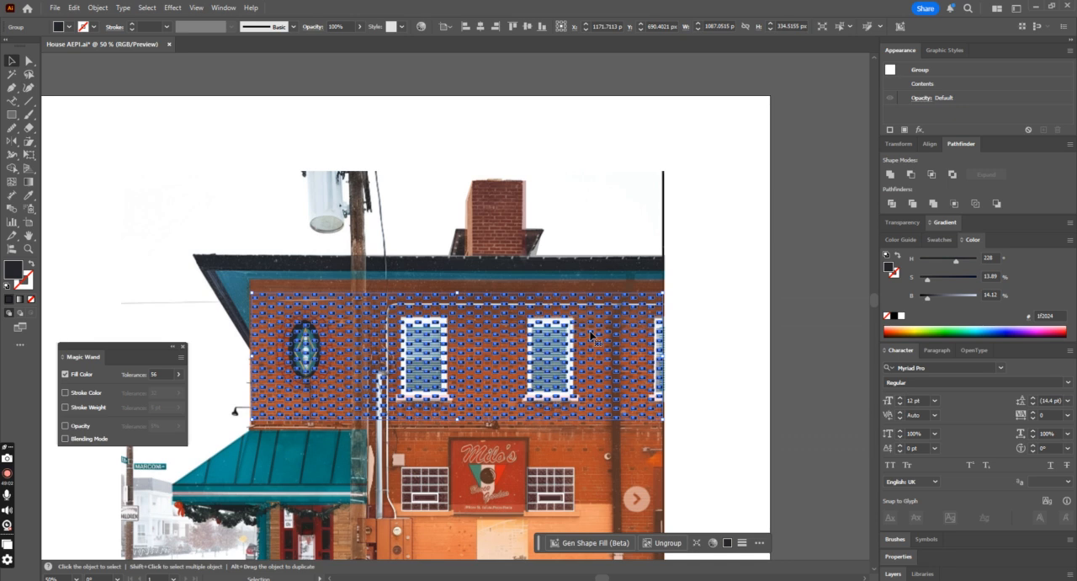
pyautogui.moveTo(664, 291); pyautogui.dragTo(659, 295)
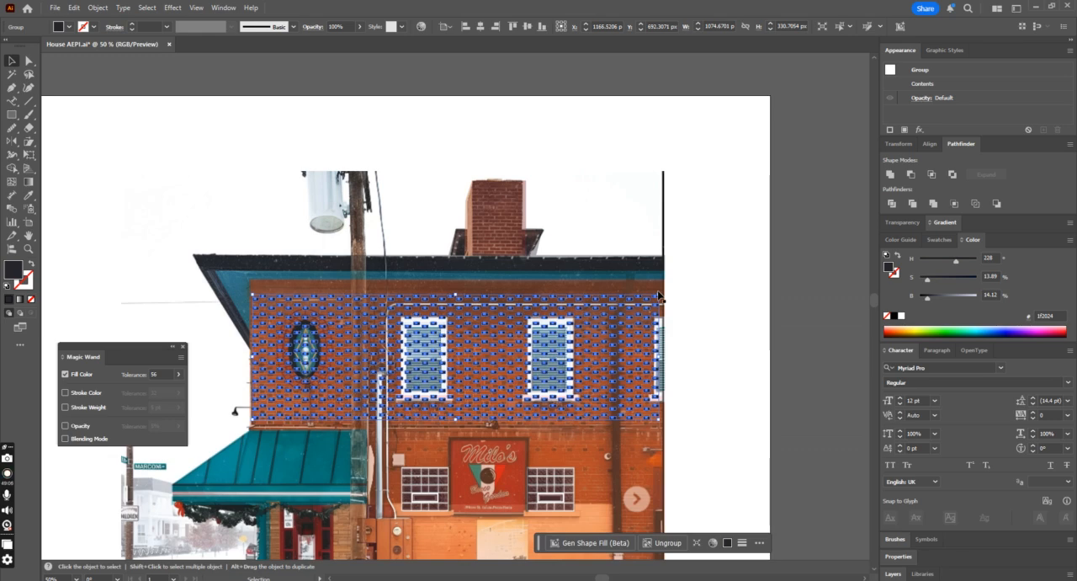
pyautogui.press('Up')
pyautogui.press('Up')
pyautogui.press('Up')
pyautogui.press('Up')
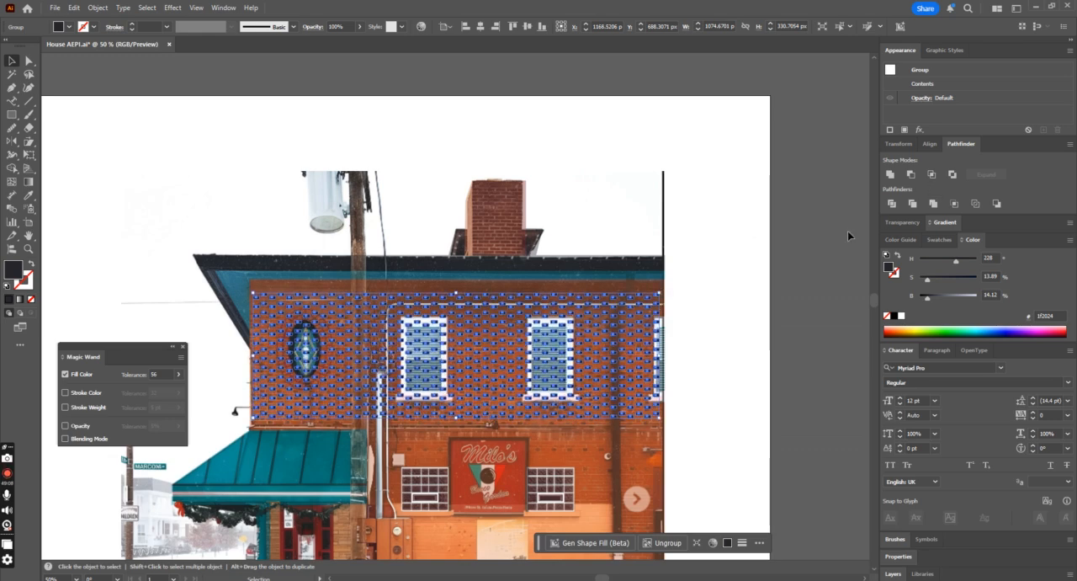
pyautogui.click(719, 247)
pyautogui.scroll(-2, 719, 247)
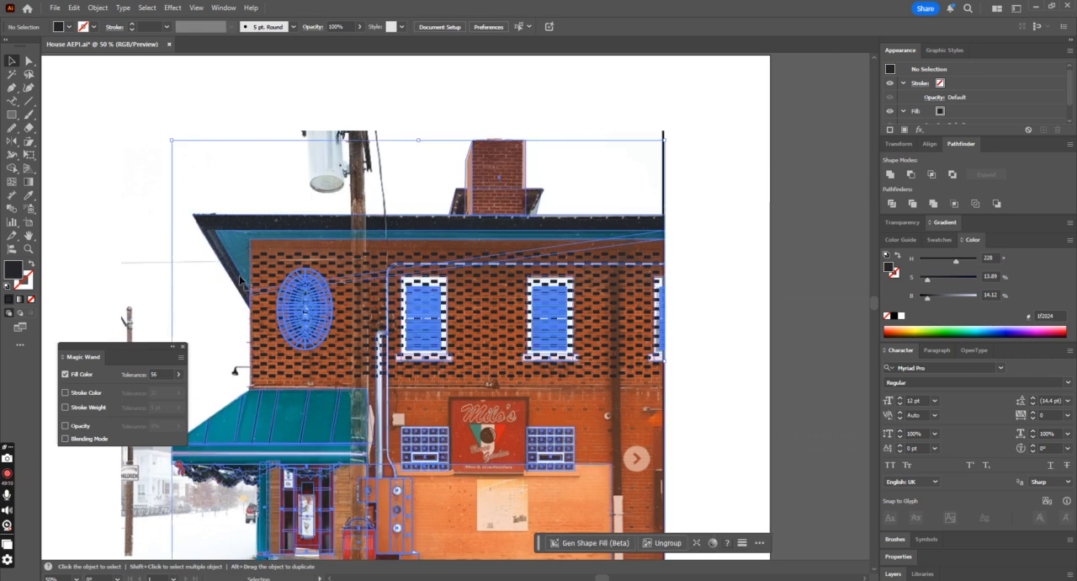
# Step: Raise the traced building group's opacity back to 100%
pyautogui.click(242, 280)
pyautogui.click(360, 27)
pyautogui.moveTo(345, 40); pyautogui.dragTo(401, 48)
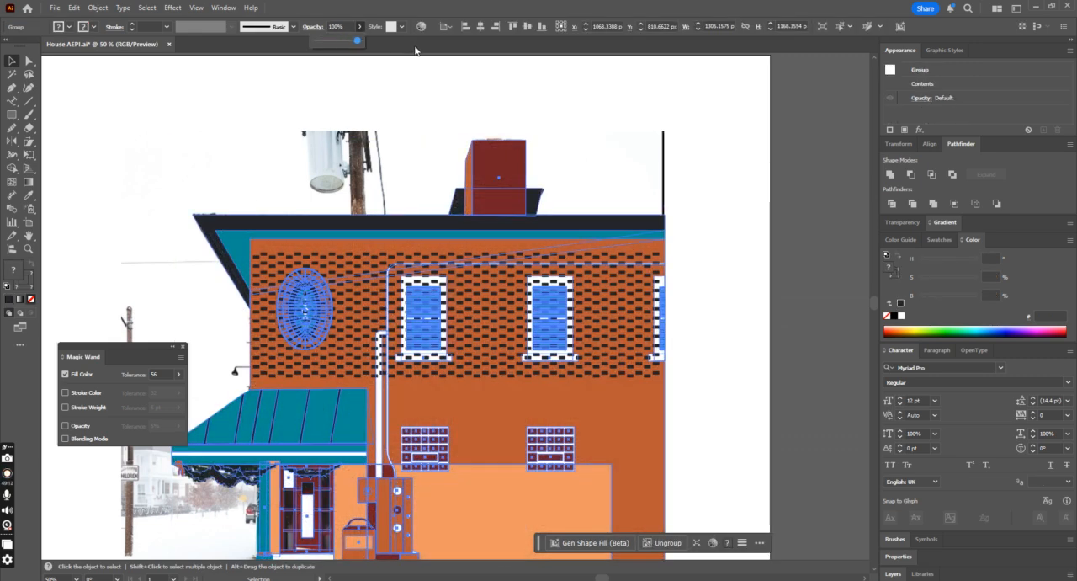
pyautogui.click(810, 216)
# Step: Ungroup the traced building artwork so that its parts can be restacked separately
pyautogui.click(393, 309)
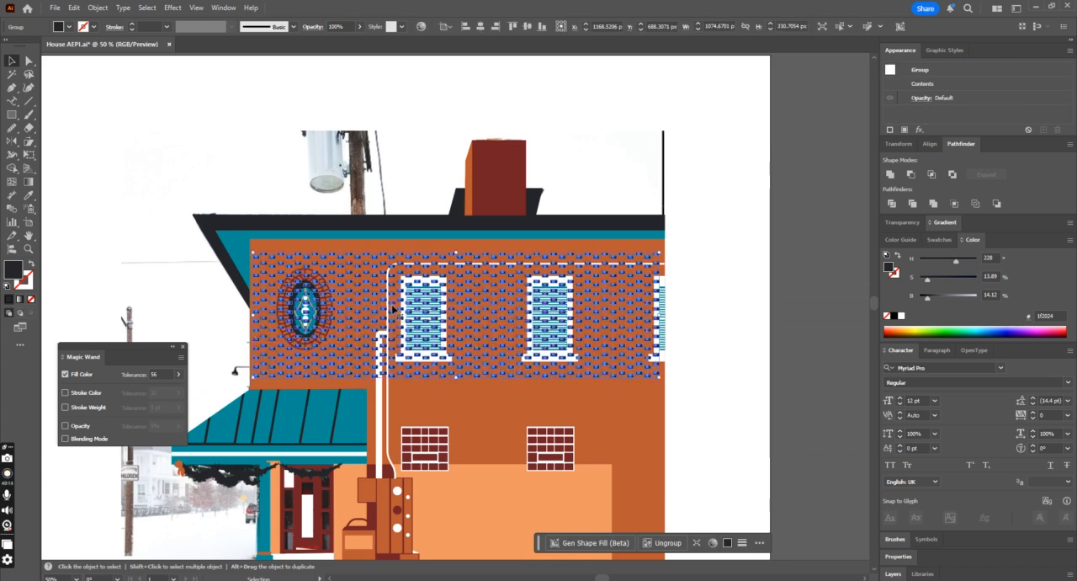
pyautogui.hotkey('ctrl', 'a')
pyautogui.rightClick(335, 246)
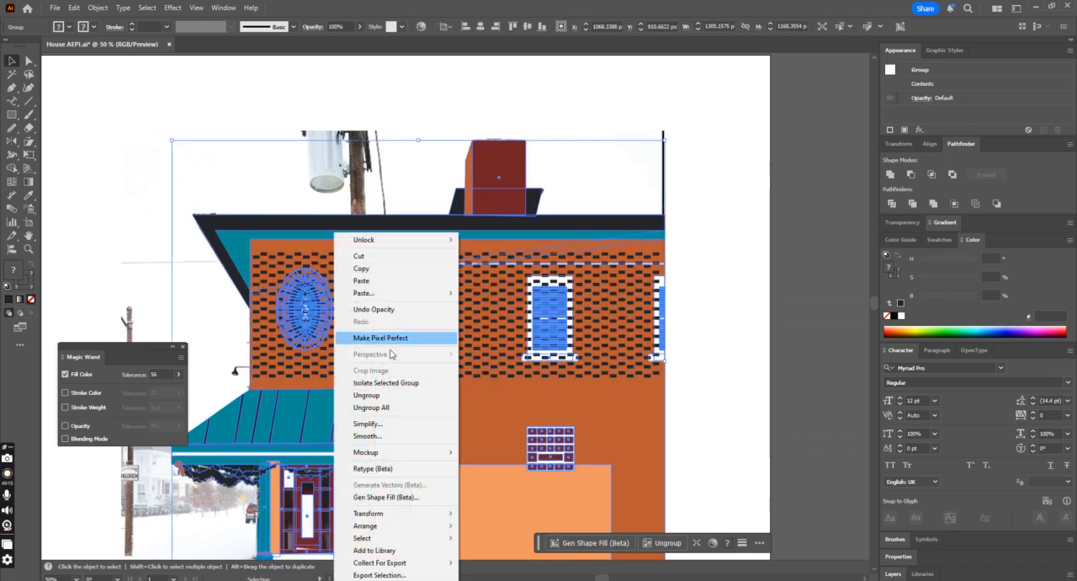
pyautogui.click(363, 395)
# Step: Send the brick pattern and the orange wall shape behind the windows, oval ornament and pipes
pyautogui.click(404, 301)
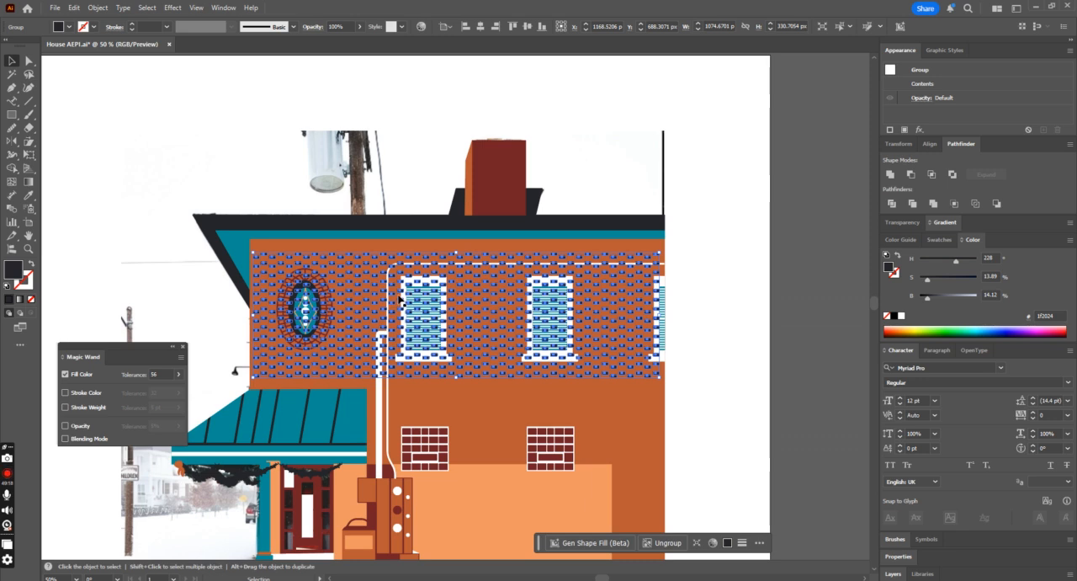
pyautogui.click(315, 247)
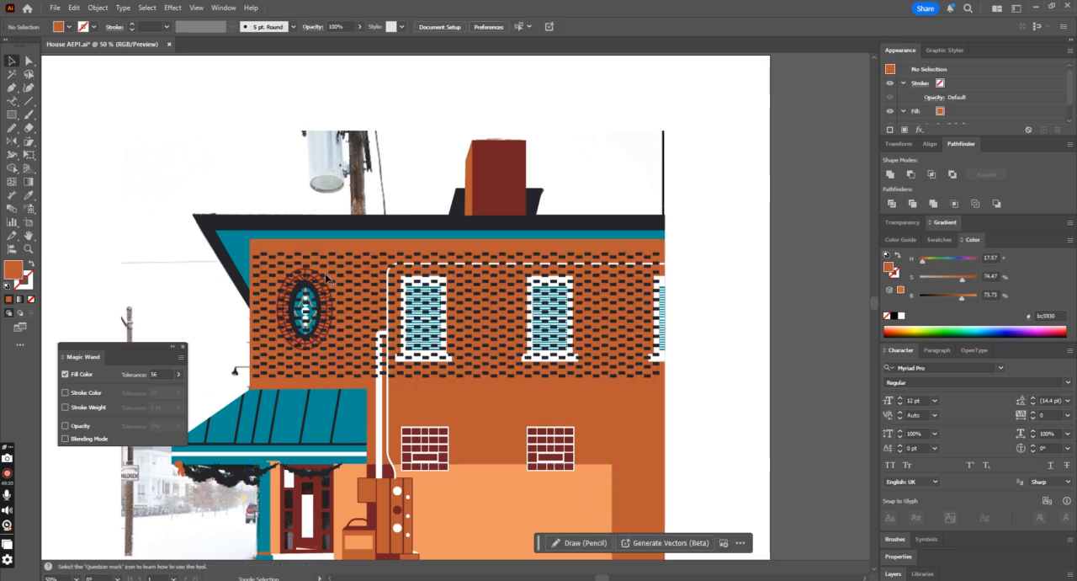
pyautogui.click(348, 251)
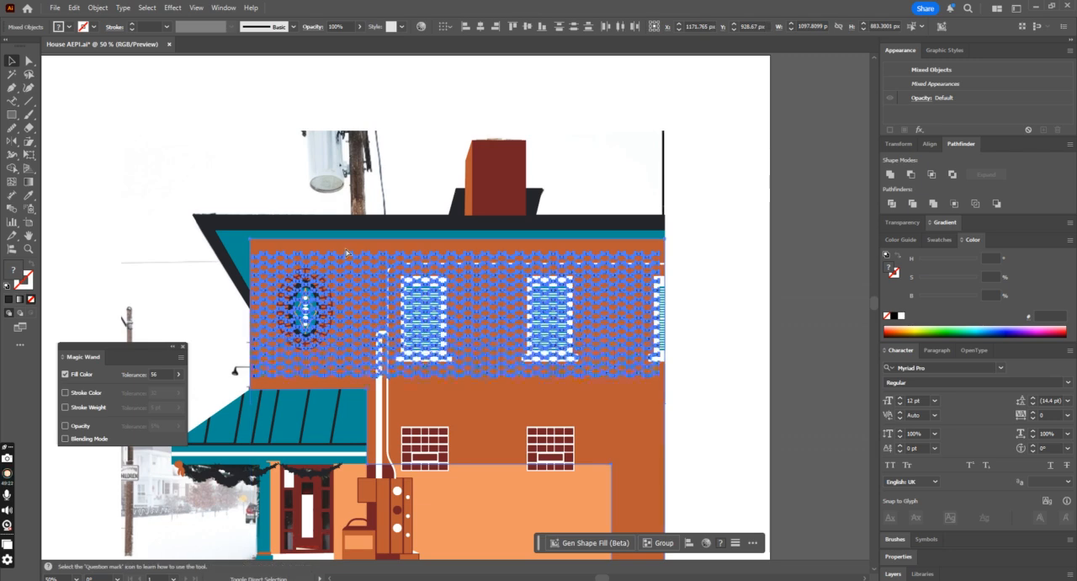
pyautogui.hotkey('ctrl', 'z')
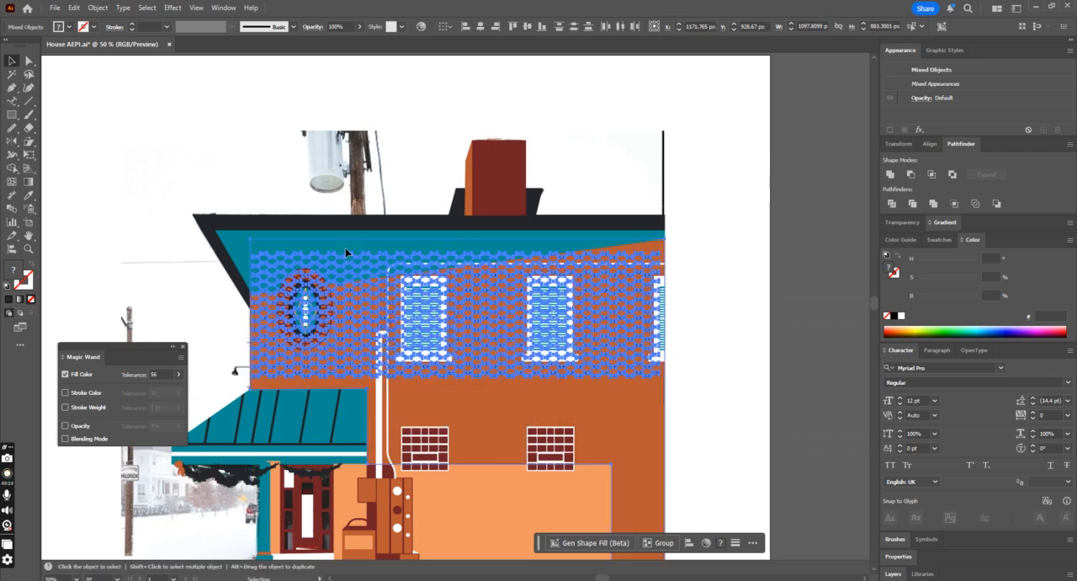
# Step: Place the black roof edge and teal eave shapes behind the brick wall but in front of the photo
pyautogui.click(377, 233)
pyautogui.keyDown('shift'); pyautogui.click(378, 227); pyautogui.keyUp('shift')
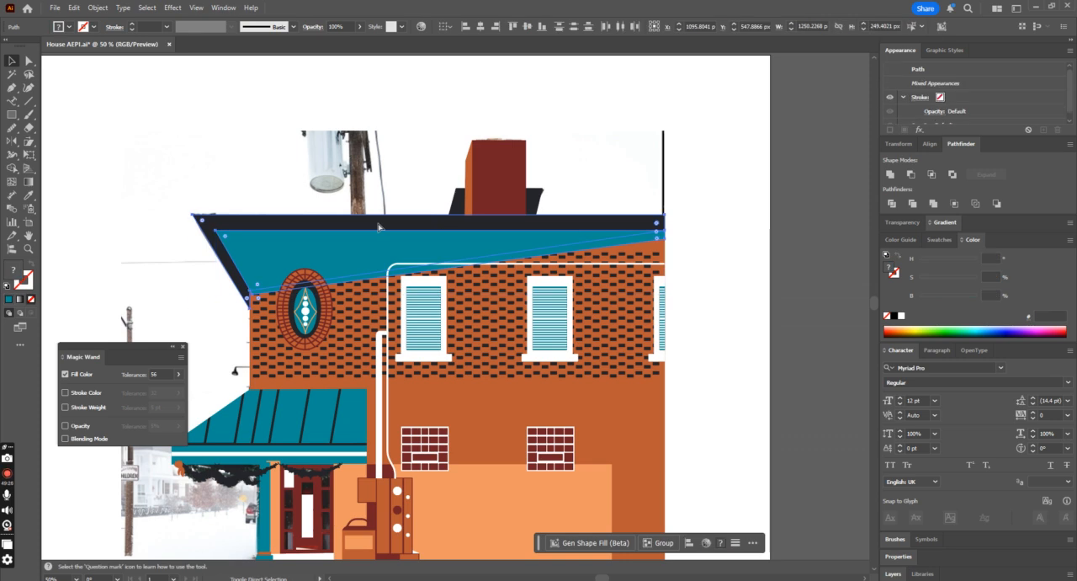
pyautogui.hotkey('ctrl', 'shift', '[')
pyautogui.click(771, 272)
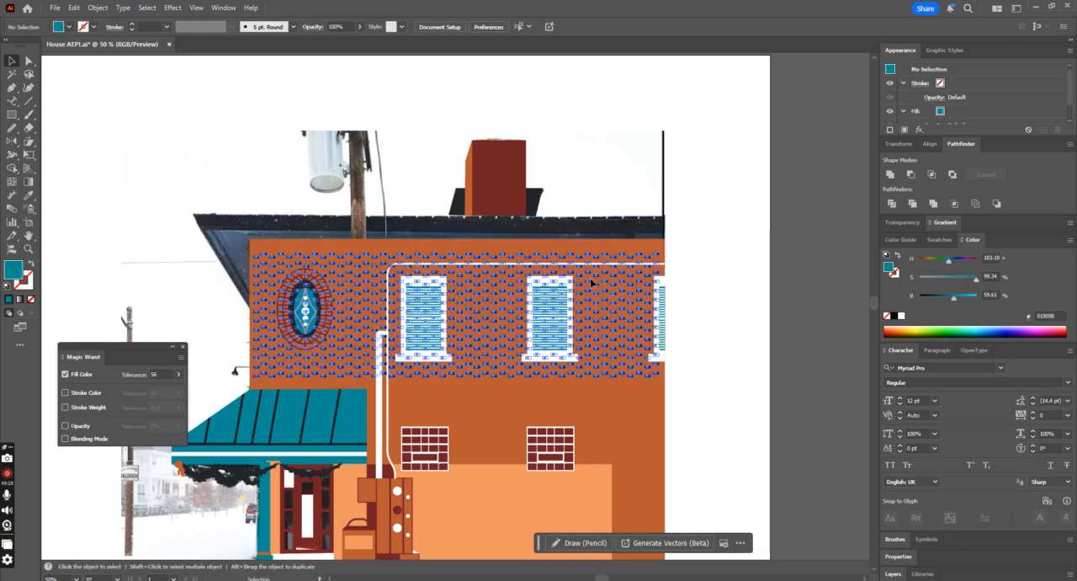
pyautogui.click(591, 279)
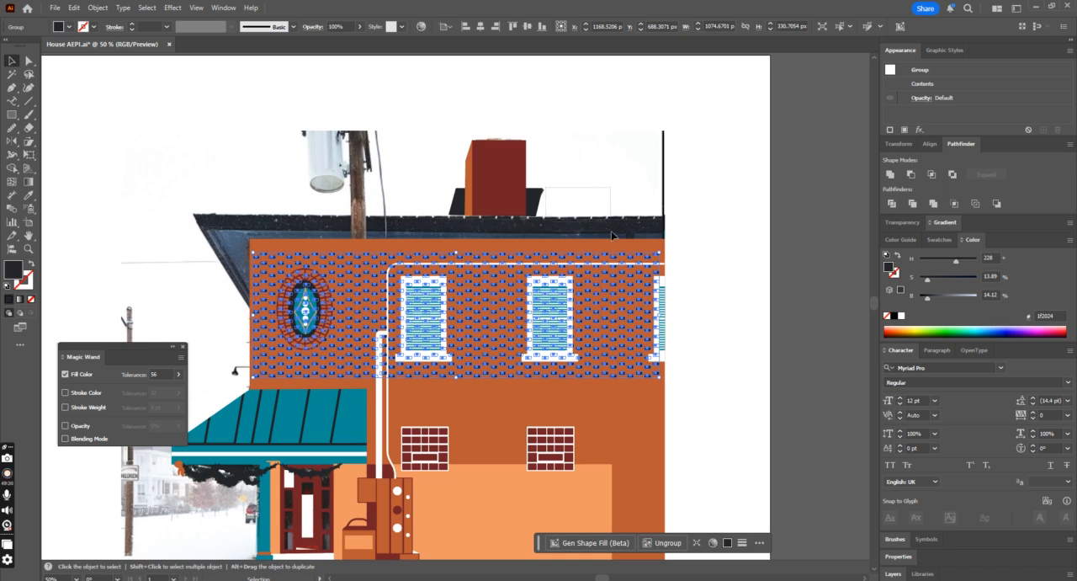
pyautogui.click(611, 234)
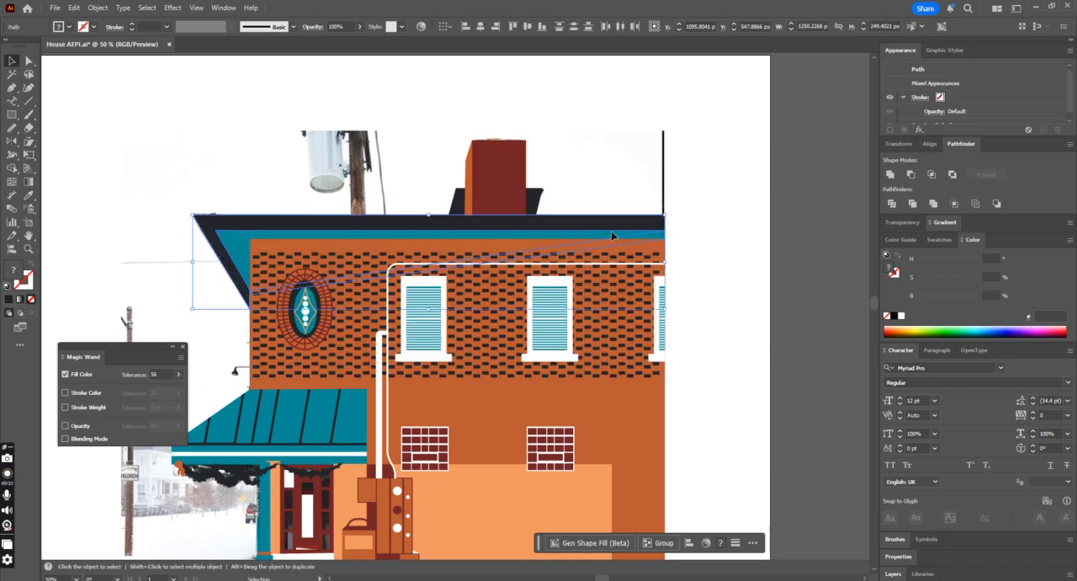
pyautogui.click(734, 307)
# Step: Recolour the brick pattern with the dark red #731c22 sampled by Eyedropper, and save the document
pyautogui.hotkey('ctrl', '-')
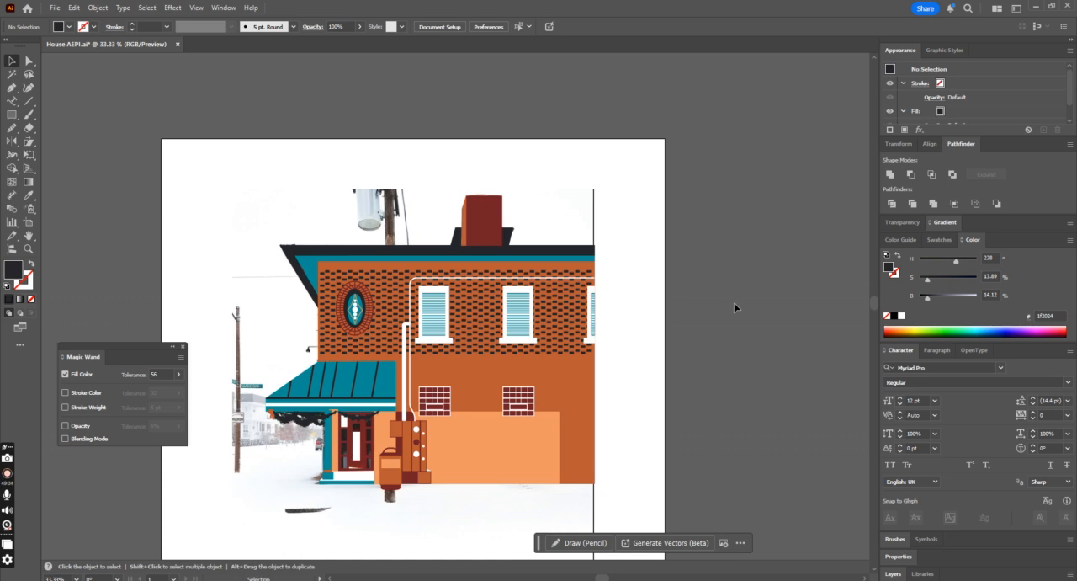
pyautogui.scroll(1, 639, 304)
pyautogui.click(497, 358)
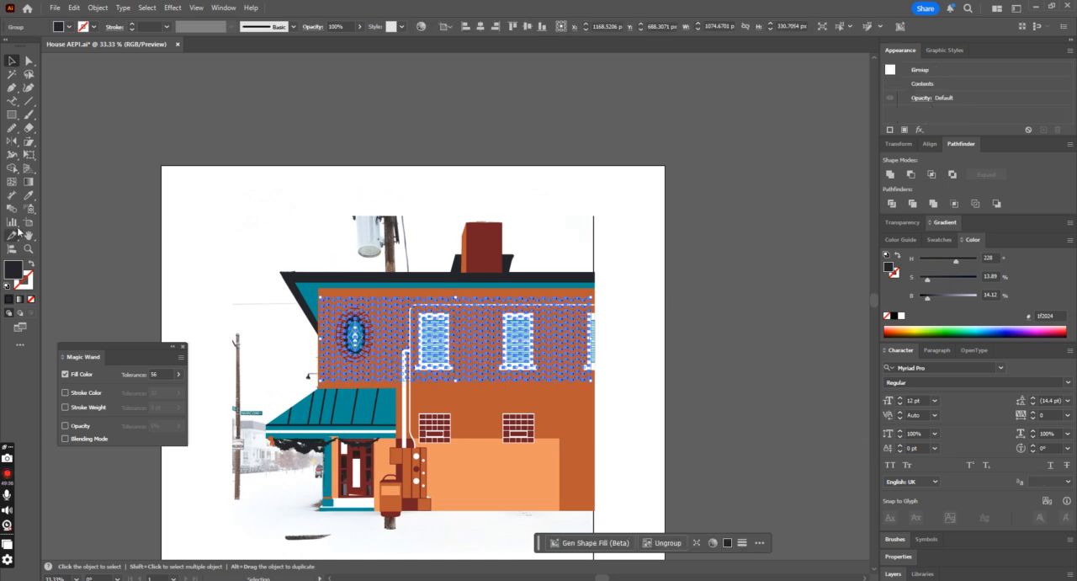
pyautogui.click(28, 194)
pyautogui.press('v')
pyautogui.click(302, 118)
pyautogui.hotkey('ctrl', '+')
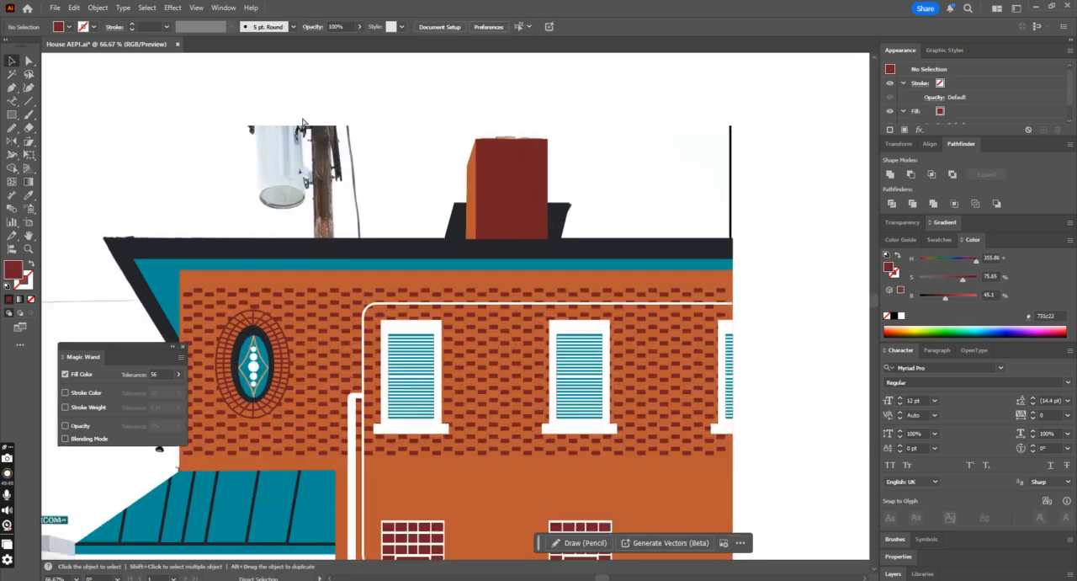
pyautogui.hotkey('ctrl', '-')
pyautogui.hotkey('ctrl', '-')
pyautogui.hotkey('ctrl', '-')
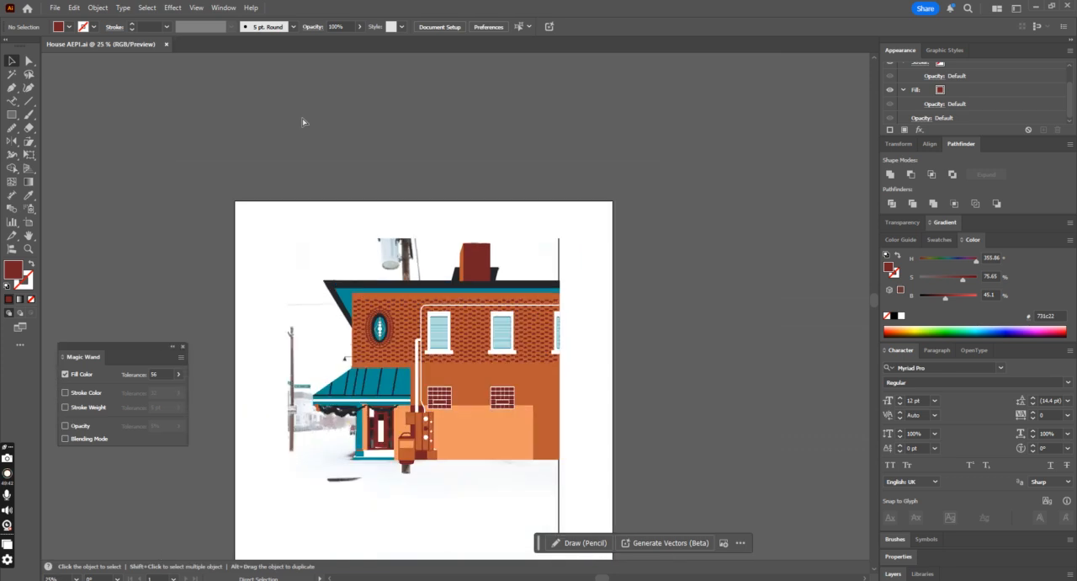
# Step: Move the whole traced building off the artboard to compare it with the photo, and undo the move
pyautogui.scroll(-2, 307, 122)
pyautogui.moveTo(305, 149); pyautogui.dragTo(532, 402)
pyautogui.moveTo(477, 378); pyautogui.dragTo(763, 387)
pyautogui.click(709, 429)
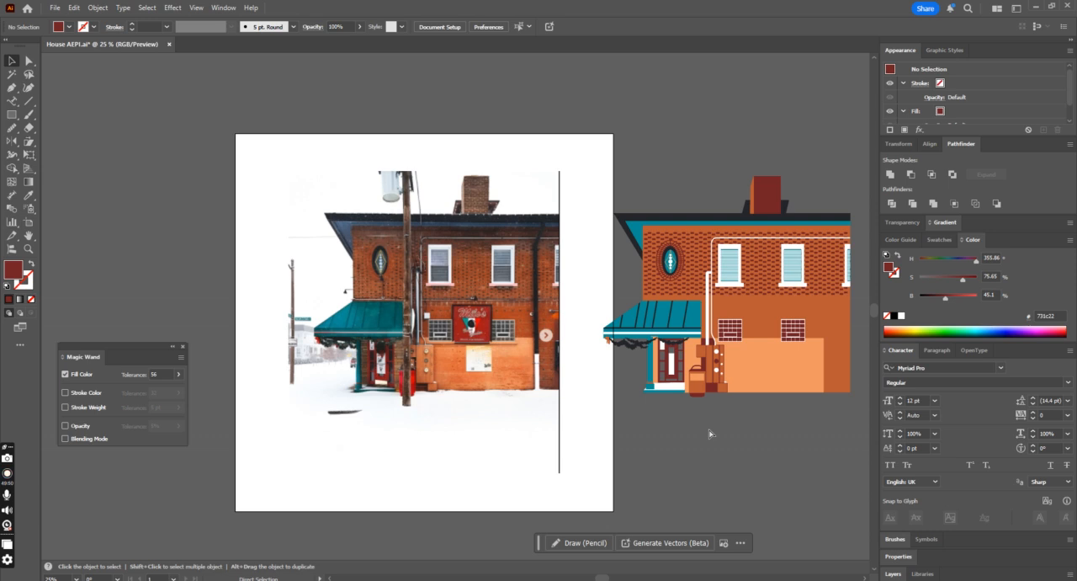
pyautogui.hotkey('ctrl', 'z')
pyautogui.click(596, 360)
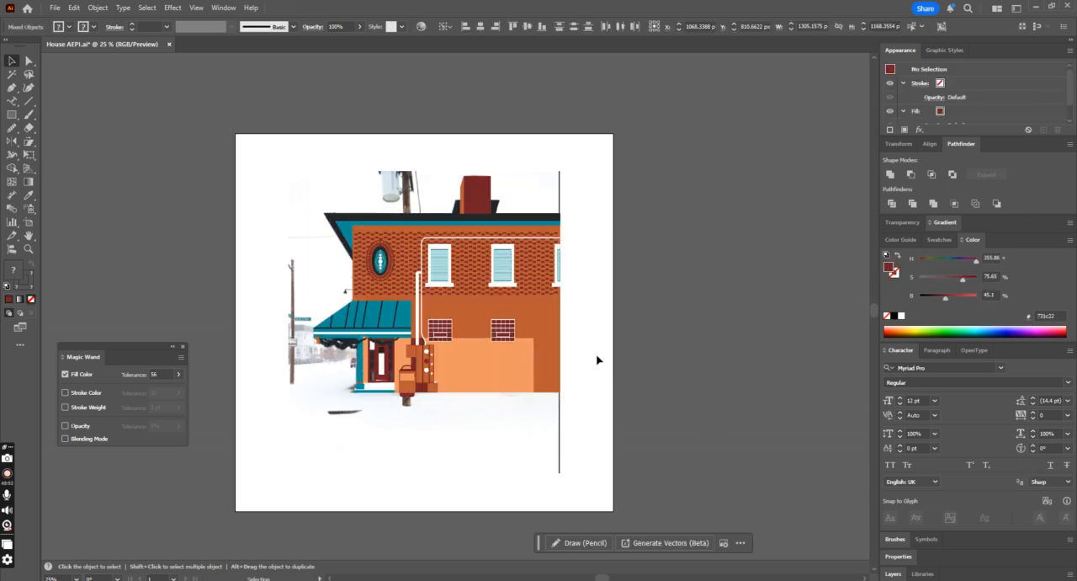
pyautogui.click(522, 343)
pyautogui.moveTo(687, 154); pyautogui.dragTo(270, 432)
pyautogui.moveTo(496, 371); pyautogui.dragTo(867, 373)
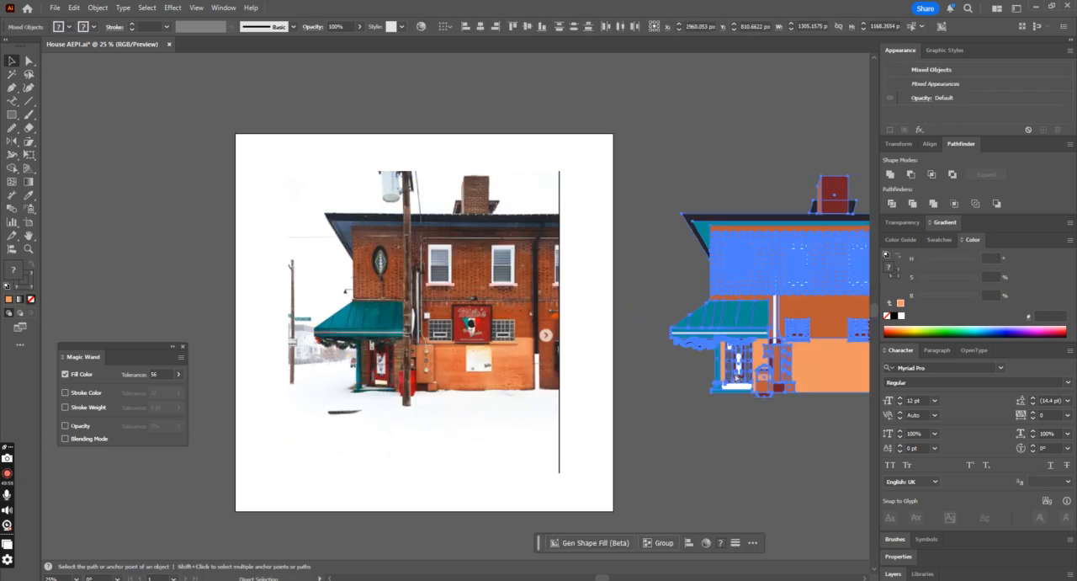
pyautogui.hotkey('ctrl', 'z')
pyautogui.moveTo(445, 349); pyautogui.dragTo(707, 363)
pyautogui.hotkey('ctrl', 'z')
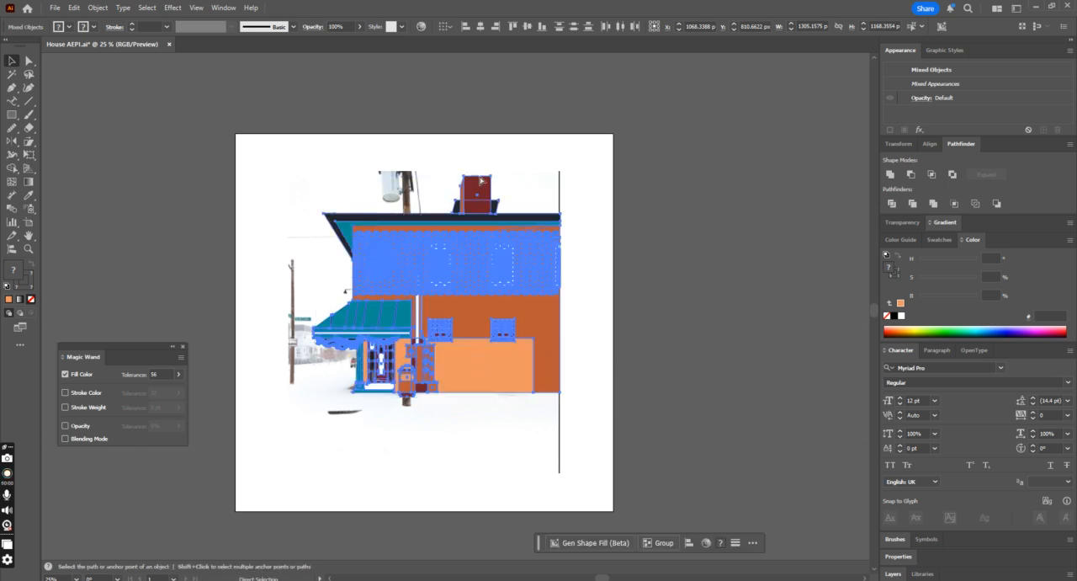
# Step: Group all the building shapes and lower the group's opacity so the photo shows through
pyautogui.hotkey('ctrl', 'g')
pyautogui.click(359, 28)
pyautogui.moveTo(360, 40); pyautogui.dragTo(332, 42)
pyautogui.click(613, 202)
# Step: Draw a thin horizontal rectangle about 1120 × 17 px across the wall along the ledge above the awning
pyautogui.hotkey('ctrl', '=')
pyautogui.hotkey('ctrl', '=')
pyautogui.hotkey('ctrl', '=')
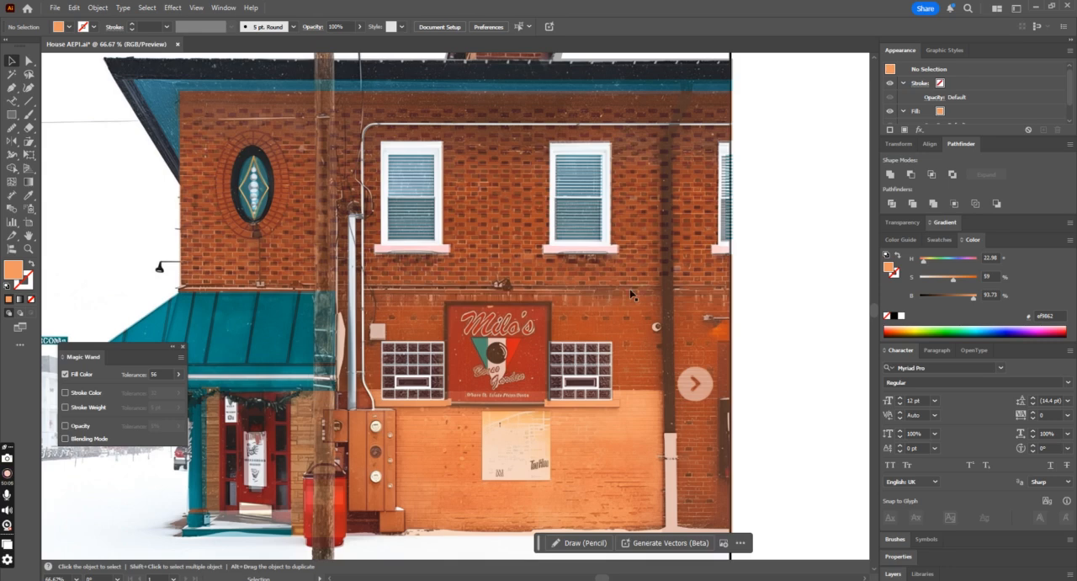
pyautogui.click(13, 113)
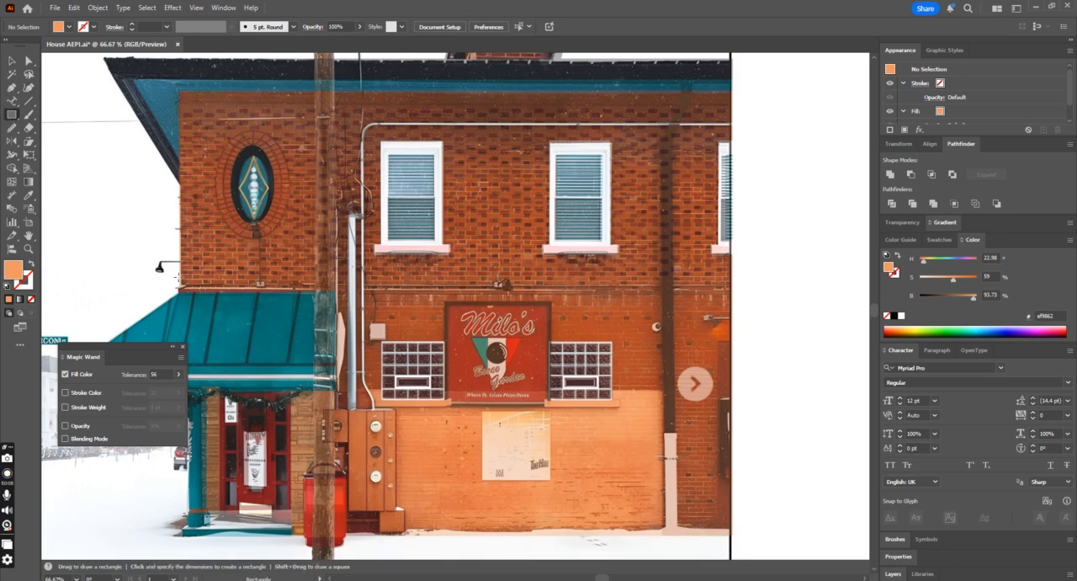
pyautogui.moveTo(174, 285); pyautogui.dragTo(264, 294)
pyautogui.moveTo(677, 303); pyautogui.dragTo(740, 292)
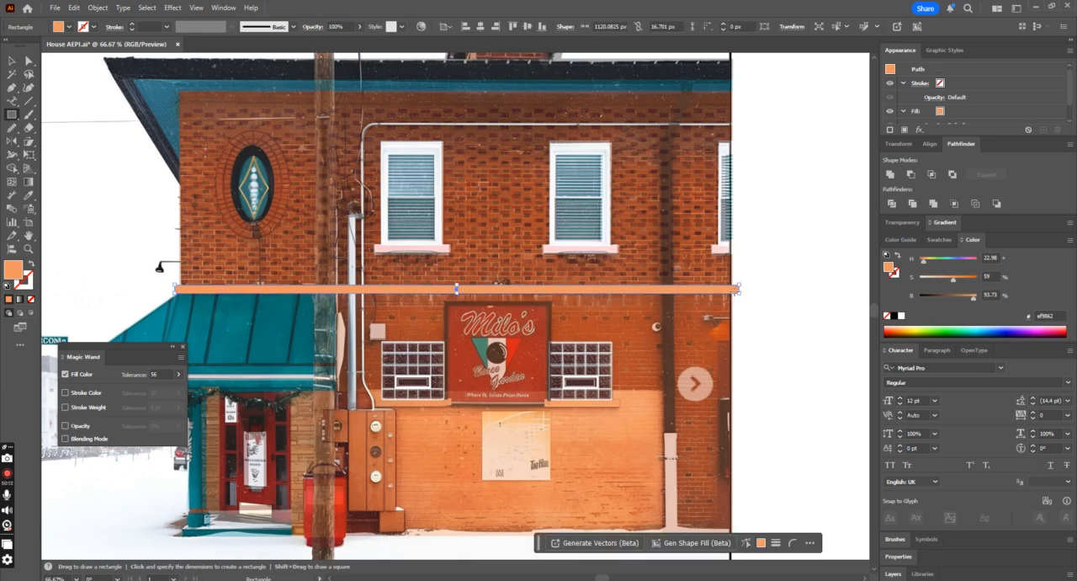
# Step: Fill the ledge rectangle with white sampled from the window frame and reduce its height to about 13 px
pyautogui.click(28, 195)
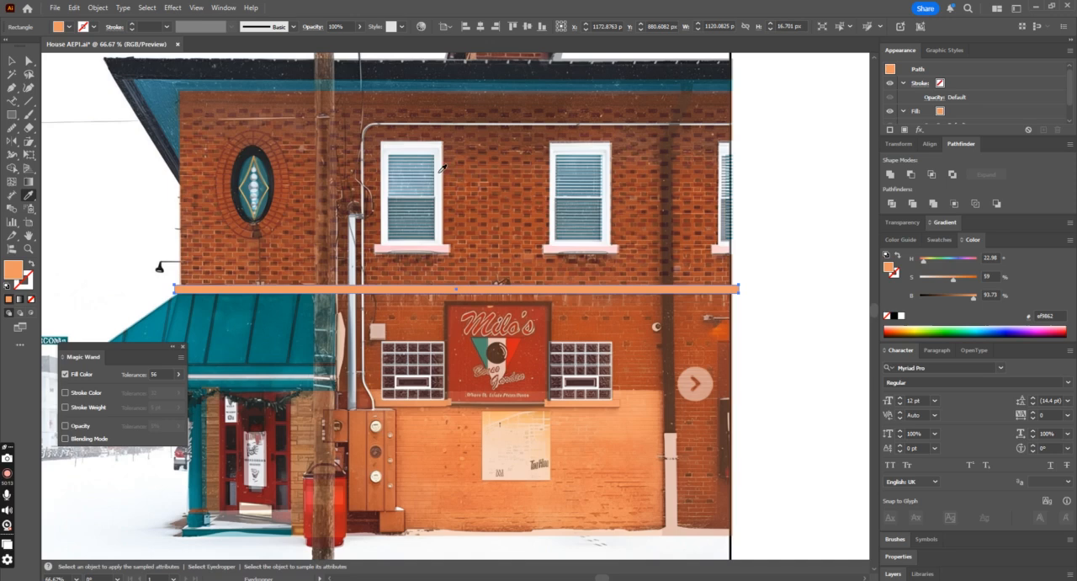
pyautogui.click(390, 147)
pyautogui.click(10, 59)
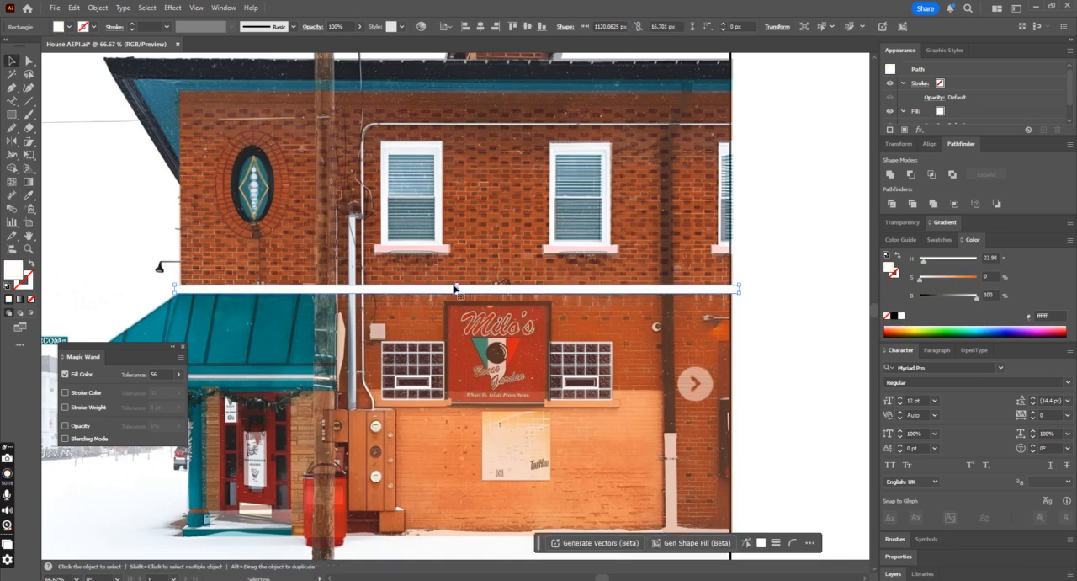
pyautogui.moveTo(455, 286); pyautogui.dragTo(455, 288)
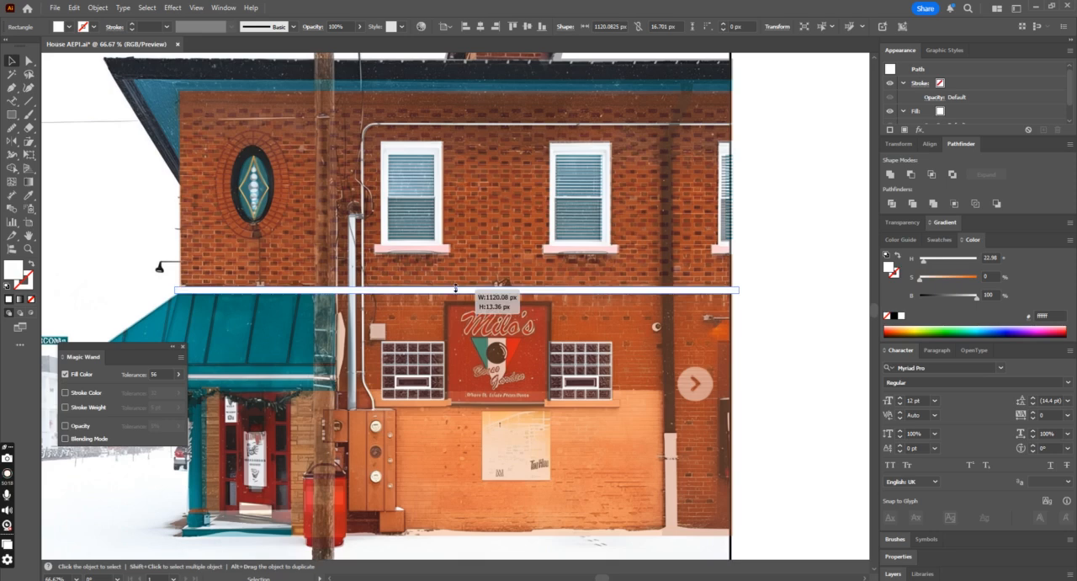
# Step: Restore the building group to full opacity
pyautogui.click(356, 217)
pyautogui.click(358, 28)
pyautogui.click(358, 42)
# Step: Select the white ledge band together with the building artwork and activate the Shape Builder tool
pyautogui.click(738, 291)
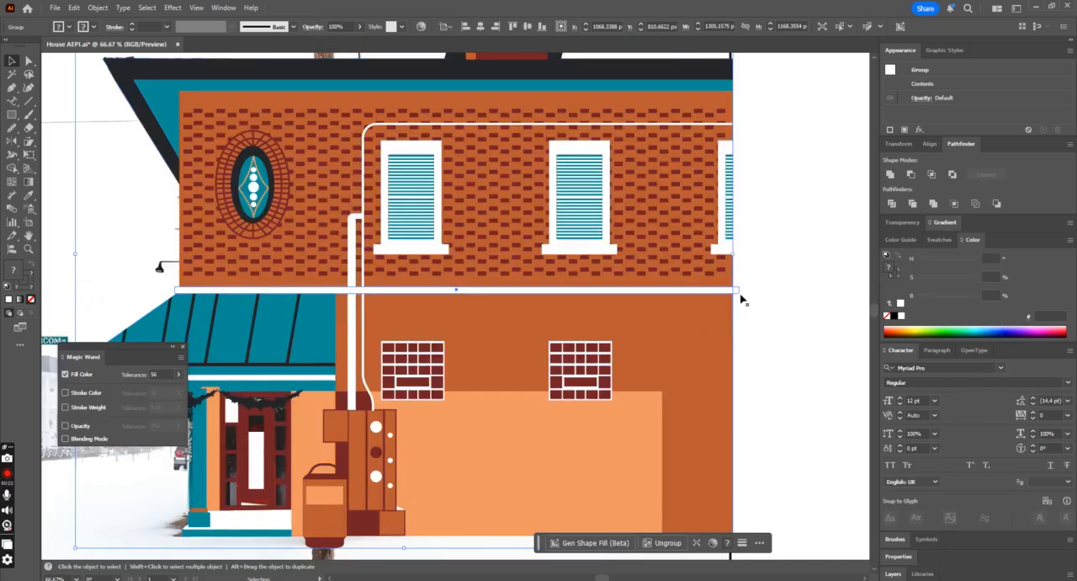
pyautogui.hotkey('ctrl', 'a')
pyautogui.hotkey('shift', 'm')
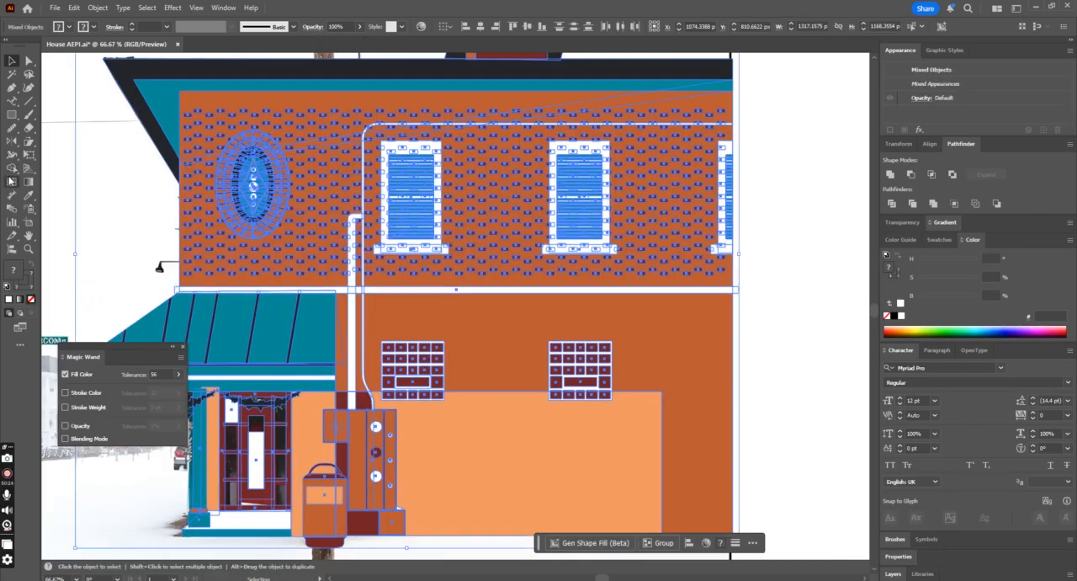
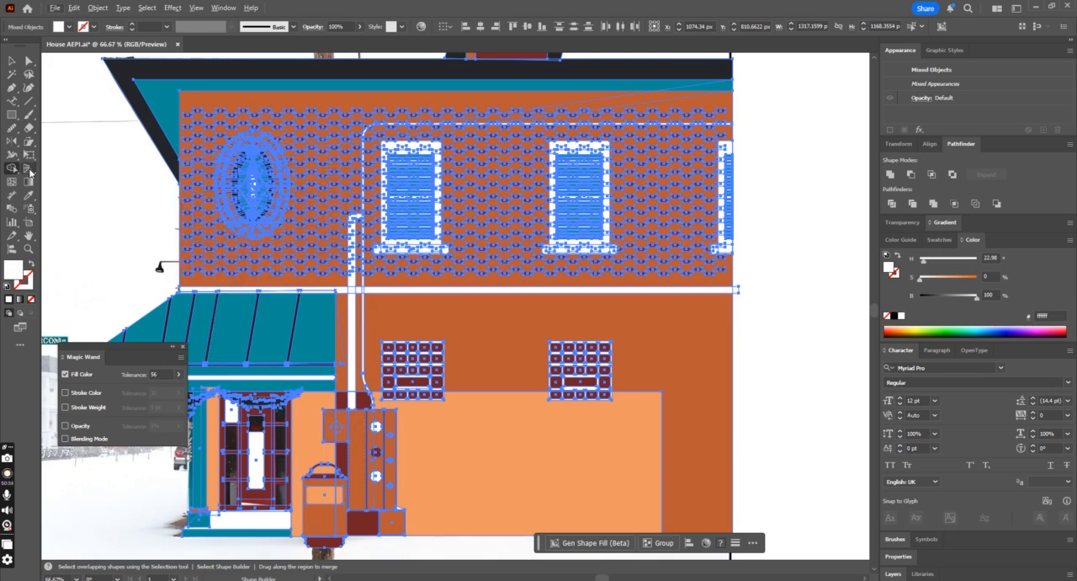
# Step: Ungroup the house artwork so the wall and the white band can be selected individually
pyautogui.click(12, 60)
pyautogui.click(84, 174)
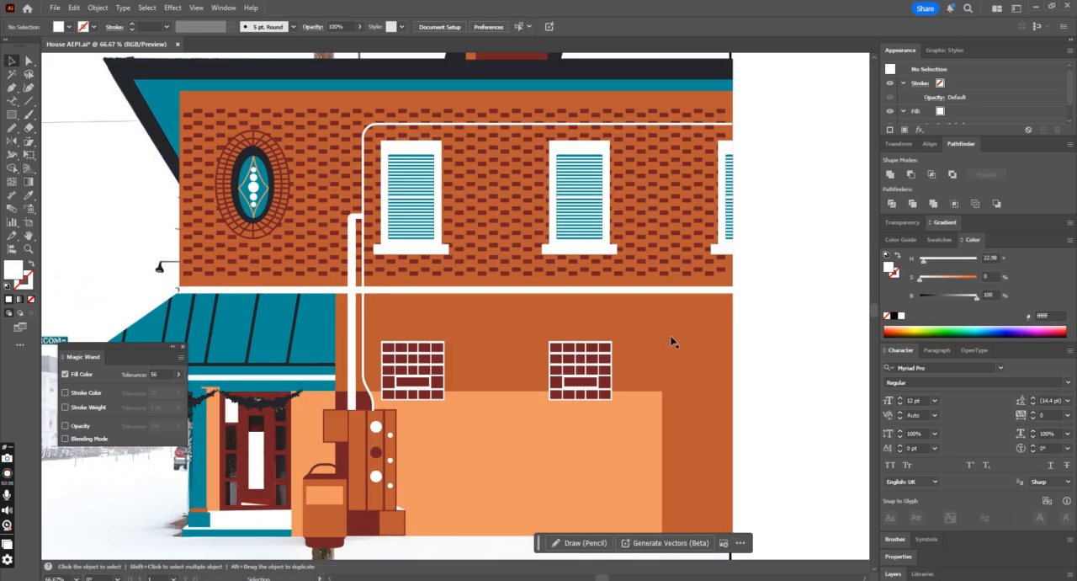
pyautogui.click(707, 291)
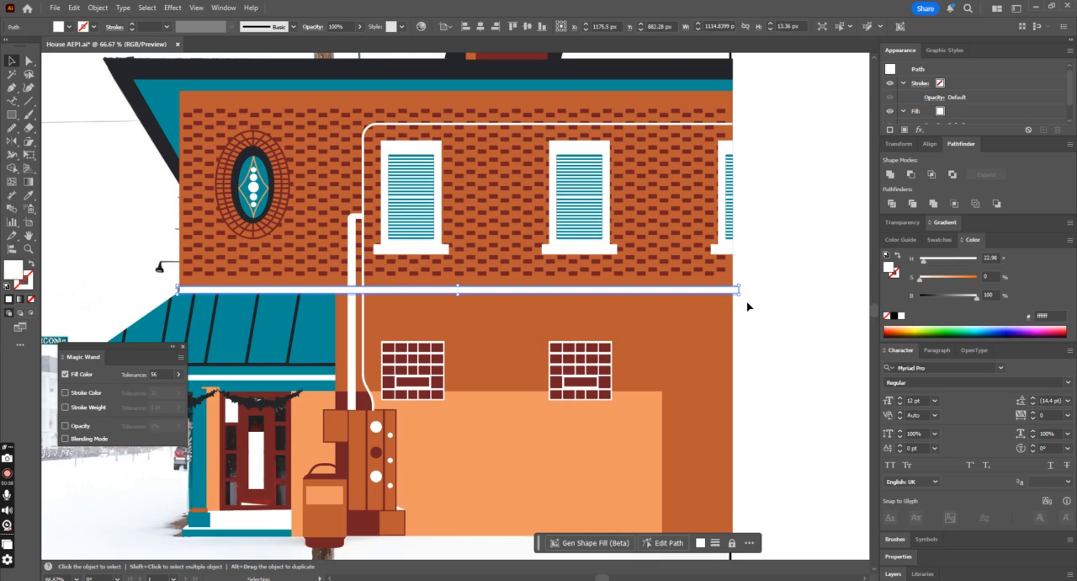
pyautogui.click(645, 399)
pyautogui.rightClick(695, 387)
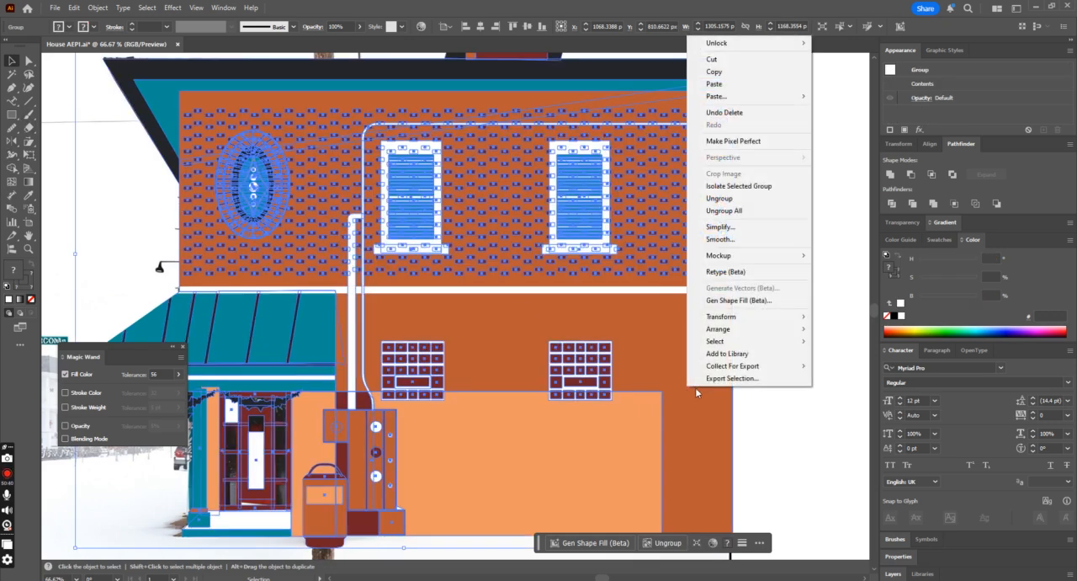
pyautogui.click(748, 201)
pyautogui.click(768, 282)
# Step: Trim off the white band's end that overhangs the wall's outer edge with the Shape Builder tool
pyautogui.click(696, 339)
pyautogui.keyDown('shift'); pyautogui.click(714, 291); pyautogui.keyUp('shift')
pyautogui.click(12, 168)
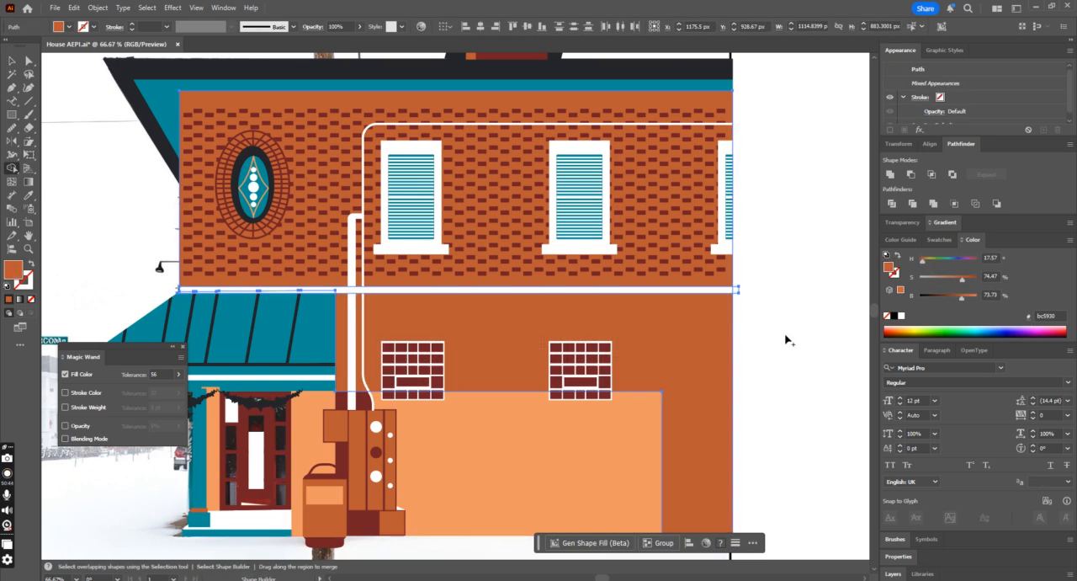
pyautogui.keyDown('alt'); pyautogui.click(737, 291); pyautogui.keyUp('alt')
pyautogui.click(12, 61)
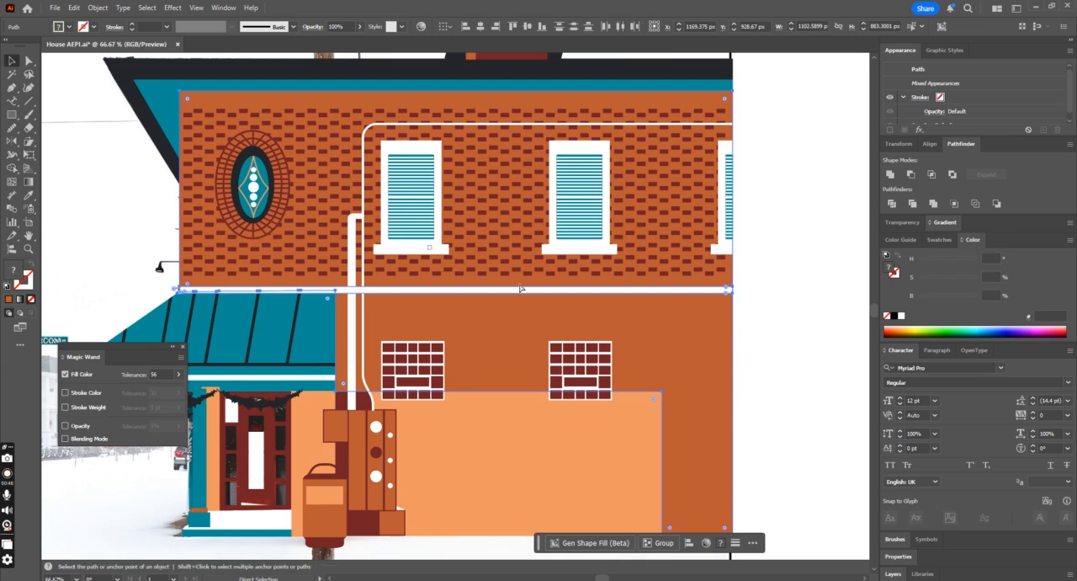
pyautogui.click(768, 411)
# Step: Swap the orange wall's fill and stroke so only its outline covers the reference photo
pyautogui.hotkey('ctrl', '-')
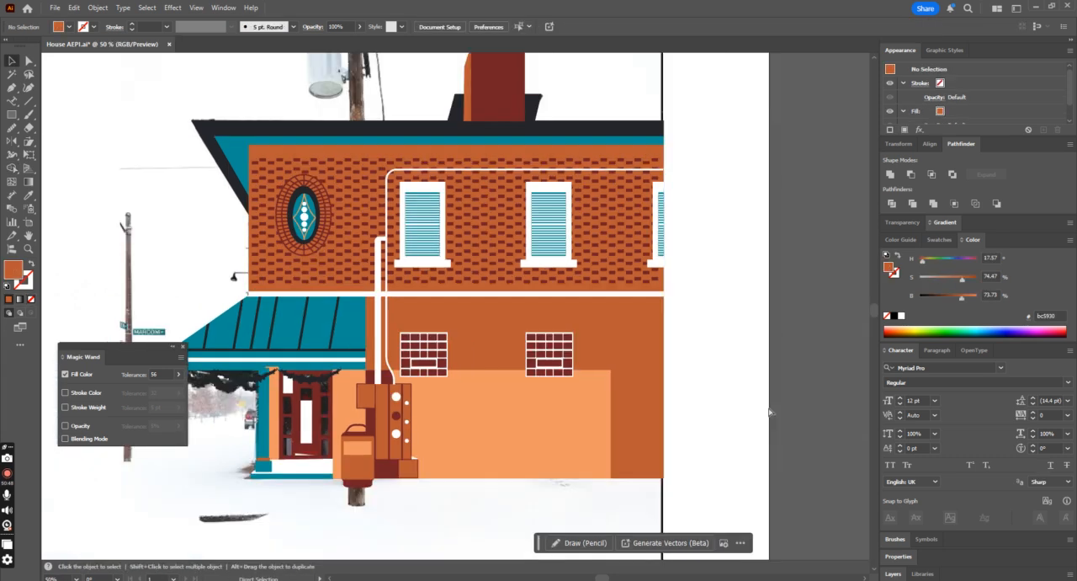
pyautogui.hotkey('ctrl', '-')
pyautogui.hotkey('ctrl', '-')
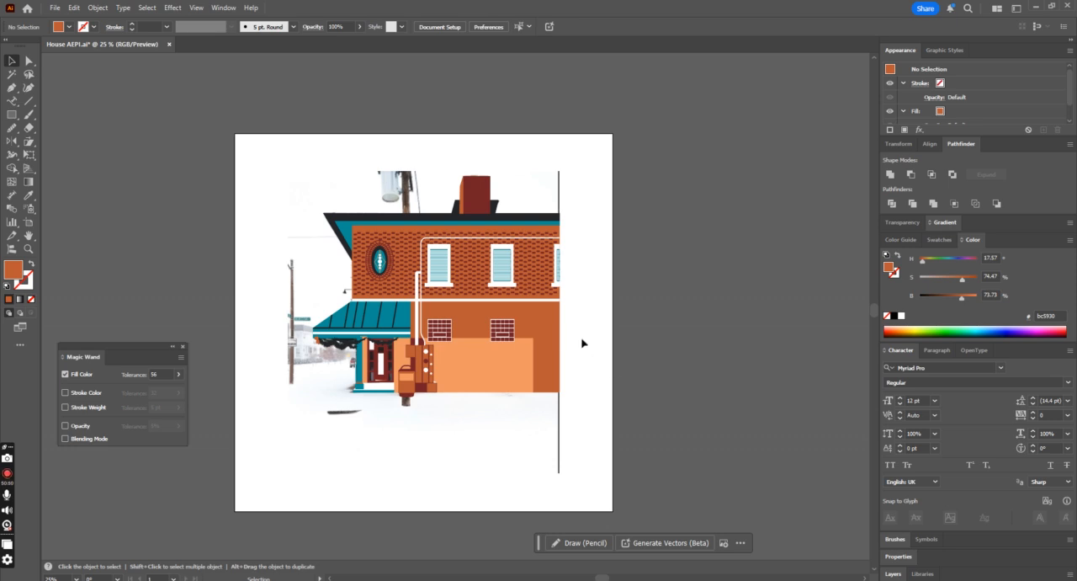
pyautogui.click(548, 359)
pyautogui.click(31, 263)
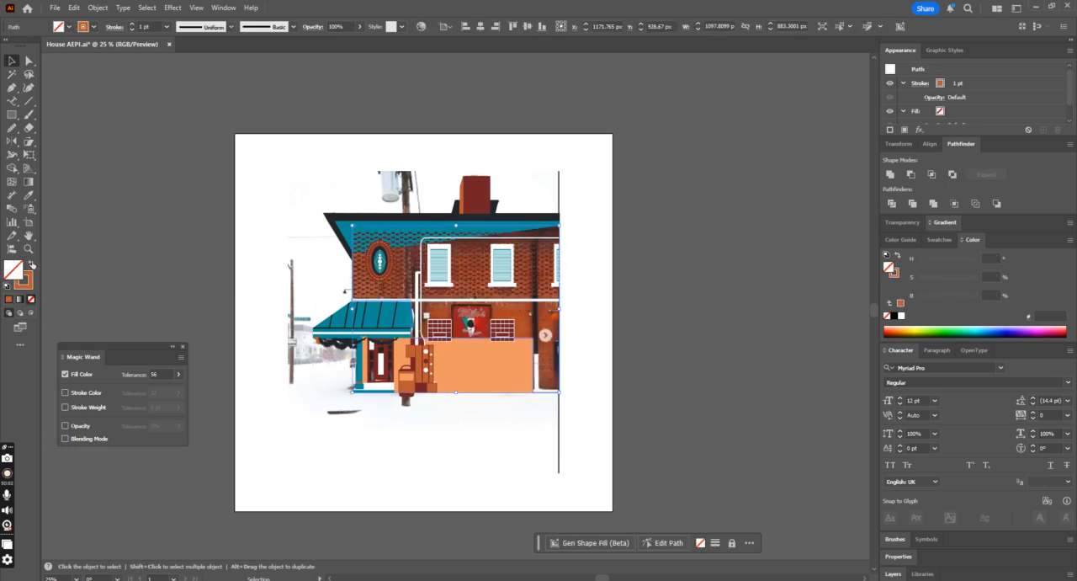
# Step: Draw a brick rectangle about 13.4 by 9.4 px on the lower wall and give it the small windows' dark red fill
pyautogui.hotkey('ctrl', '+')
pyautogui.hotkey('ctrl', '+')
pyautogui.hotkey('ctrl', '+')
pyautogui.hotkey('ctrl', '+')
pyautogui.hotkey('ctrl', '+')
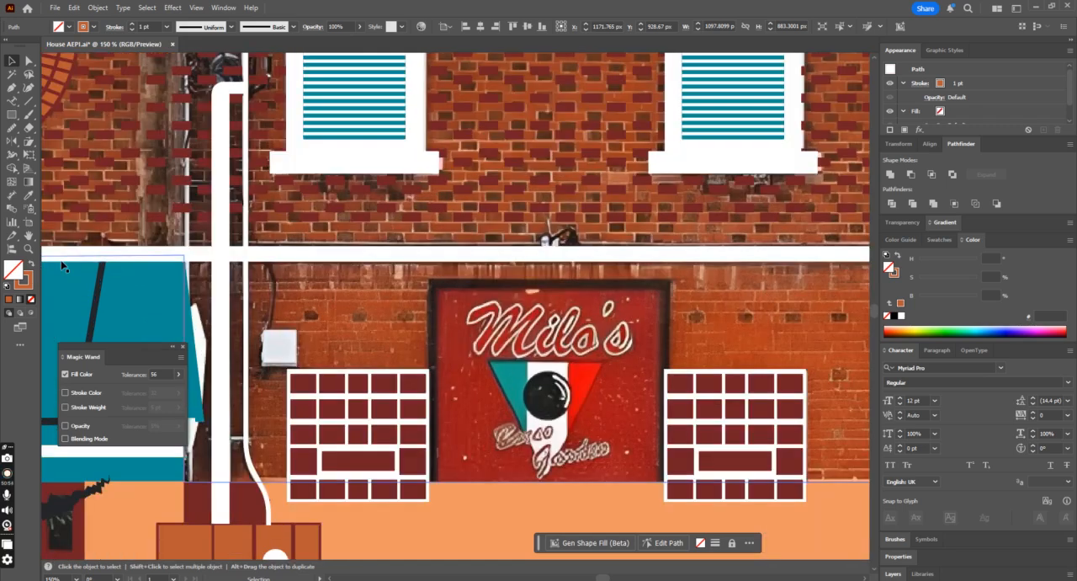
pyautogui.click(11, 114)
pyautogui.moveTo(304, 309); pyautogui.dragTo(317, 318)
pyautogui.press('i')
pyautogui.click(319, 387)
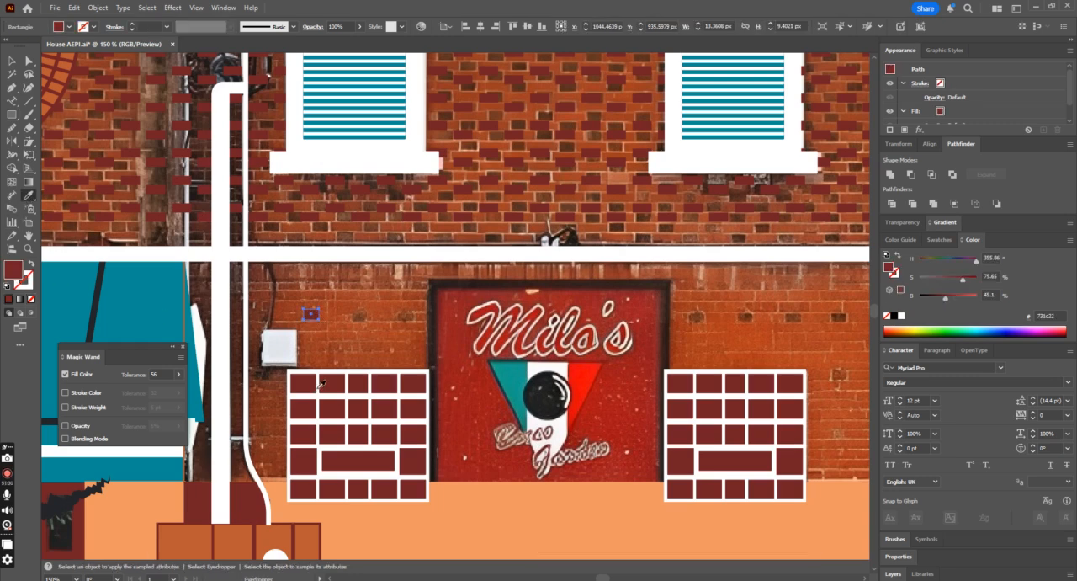
# Step: Duplicate the small brick sideways and repeat the copy at equal spacing until the row reaches the wall's outer edge
pyautogui.click(11, 61)
pyautogui.click(325, 316)
pyautogui.moveTo(316, 314); pyautogui.dragTo(363, 324)
pyautogui.hotkey('ctrl', 'd')
pyautogui.hotkey('ctrl', 'd')
pyautogui.hotkey('ctrl', 'd')
pyautogui.hotkey('ctrl', 'd')
pyautogui.hotkey('ctrl', 'd')
pyautogui.hotkey('ctrl', 'd')
pyautogui.hotkey('ctrl', 'd')
pyautogui.hotkey('ctrl', '-')
pyautogui.hotkey('ctrl', '-')
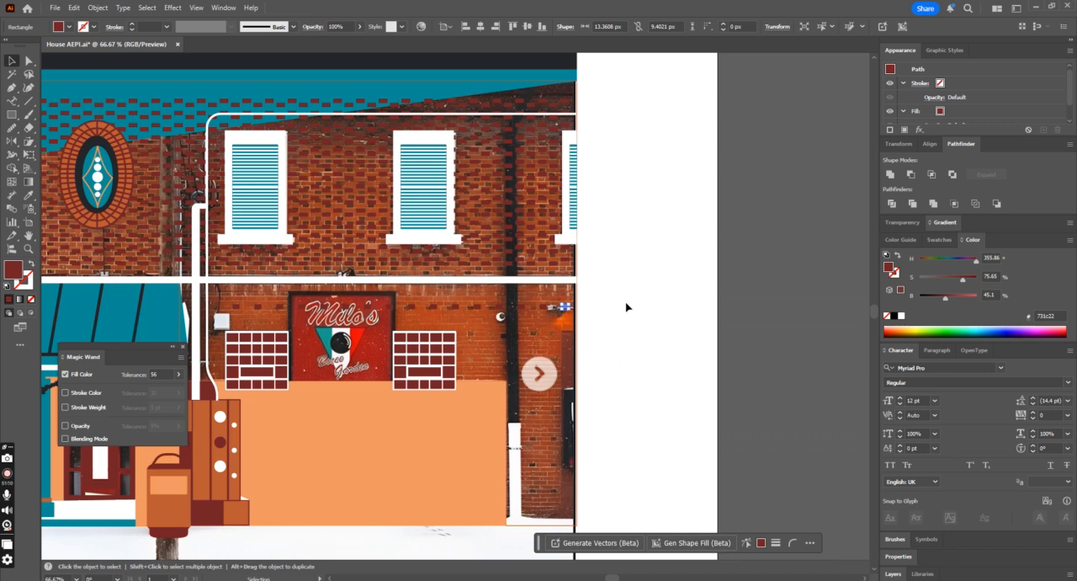
# Step: Group the brick row and repeat it down the lower wall at equal spacing, keeping eight staggered-free rows and undoing the extra bottom copy
pyautogui.hotkey('ctrl', 'a')
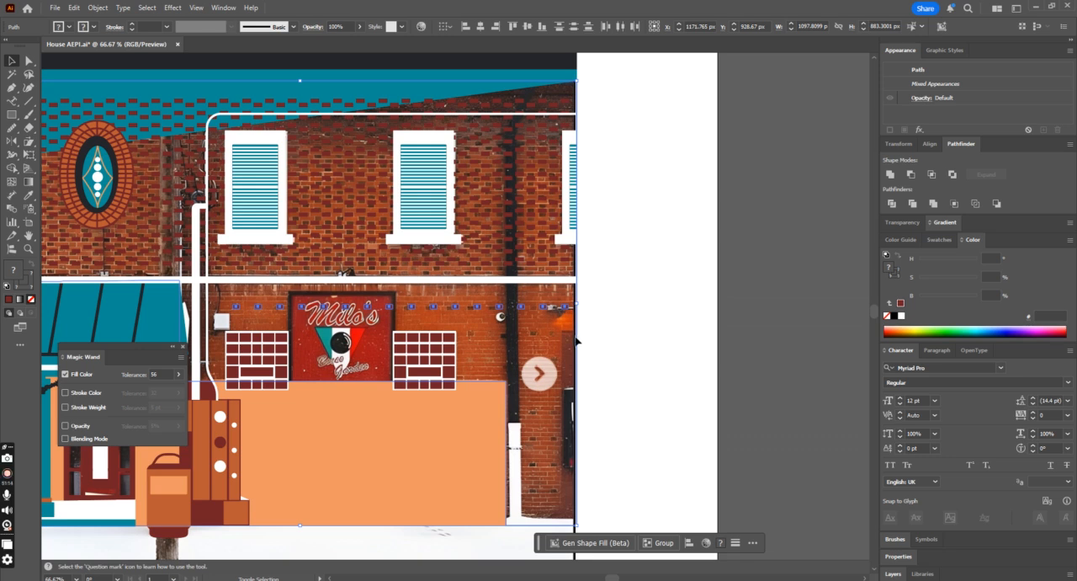
pyautogui.click(647, 369)
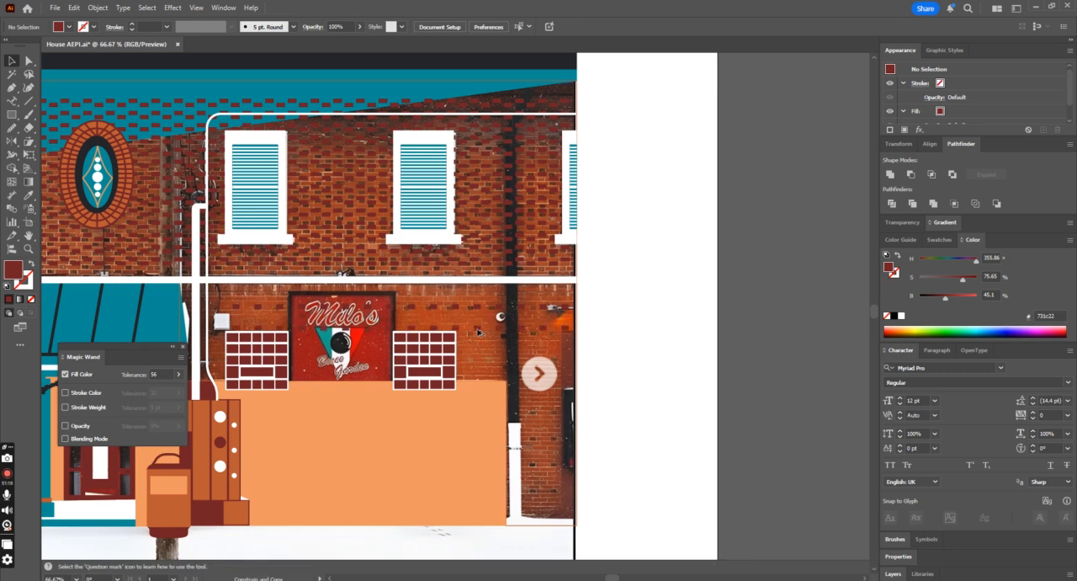
pyautogui.click(477, 336)
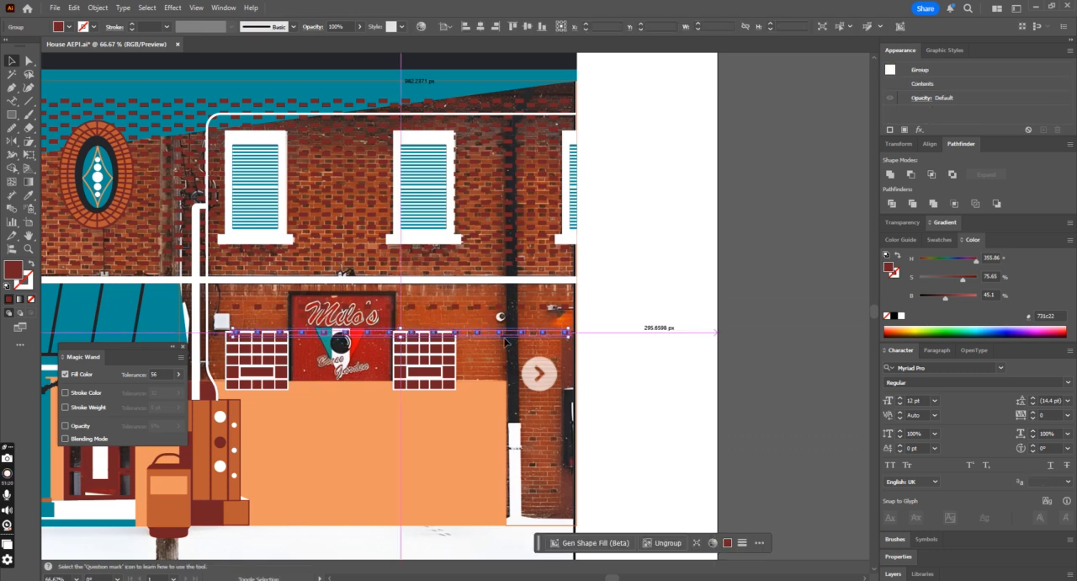
pyautogui.press('Down')
pyautogui.press('Down')
pyautogui.press('Down')
pyautogui.press('Down')
pyautogui.press('Down')
pyautogui.press('Down')
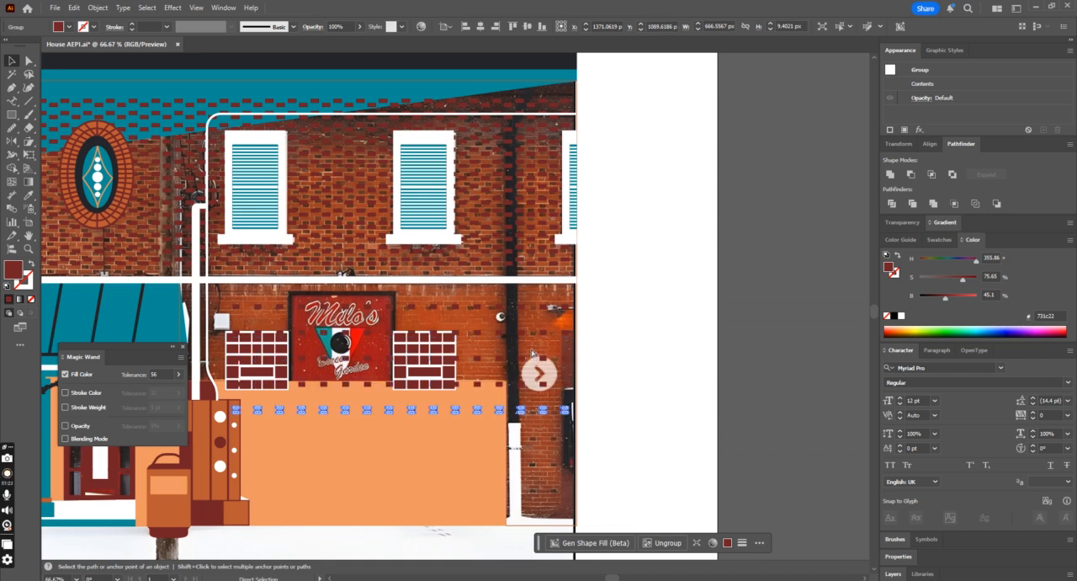
pyautogui.press('Down')
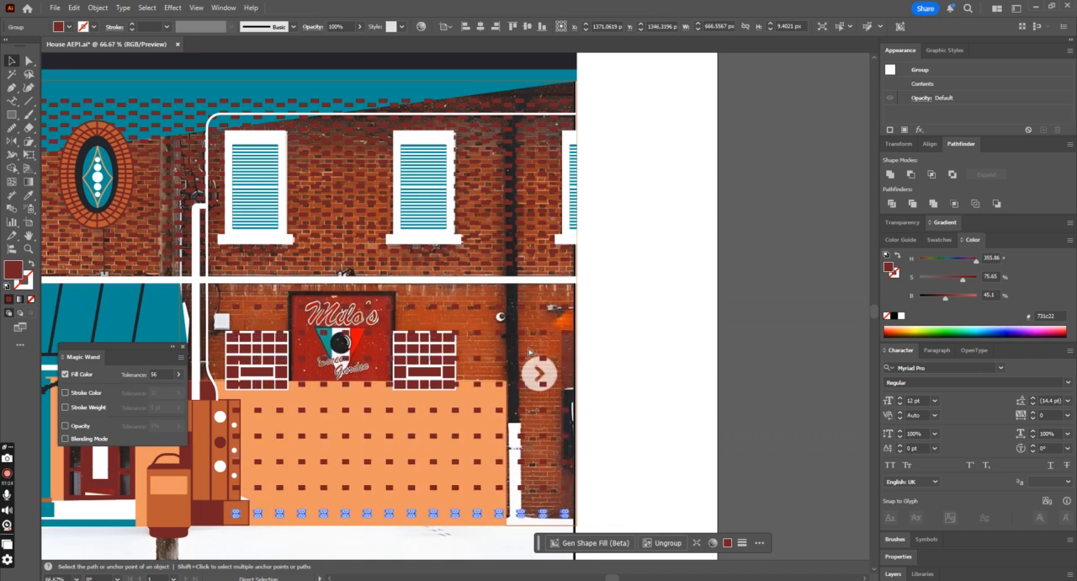
pyautogui.hotkey('ctrl', 'z')
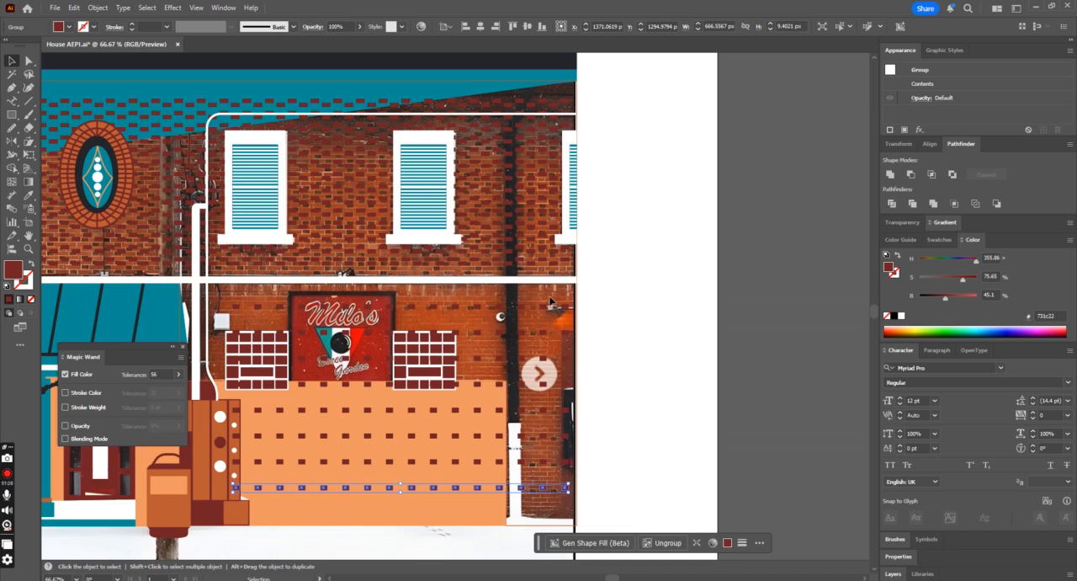
# Step: Nudge all the lower-wall brick rows down 7 px together and group them
pyautogui.click(552, 509)
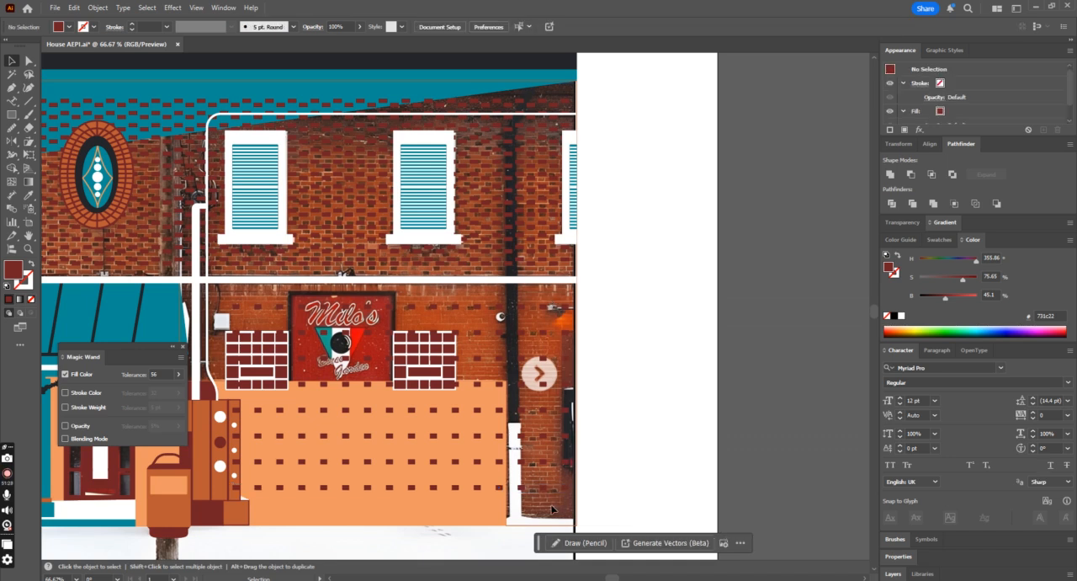
pyautogui.click(560, 508)
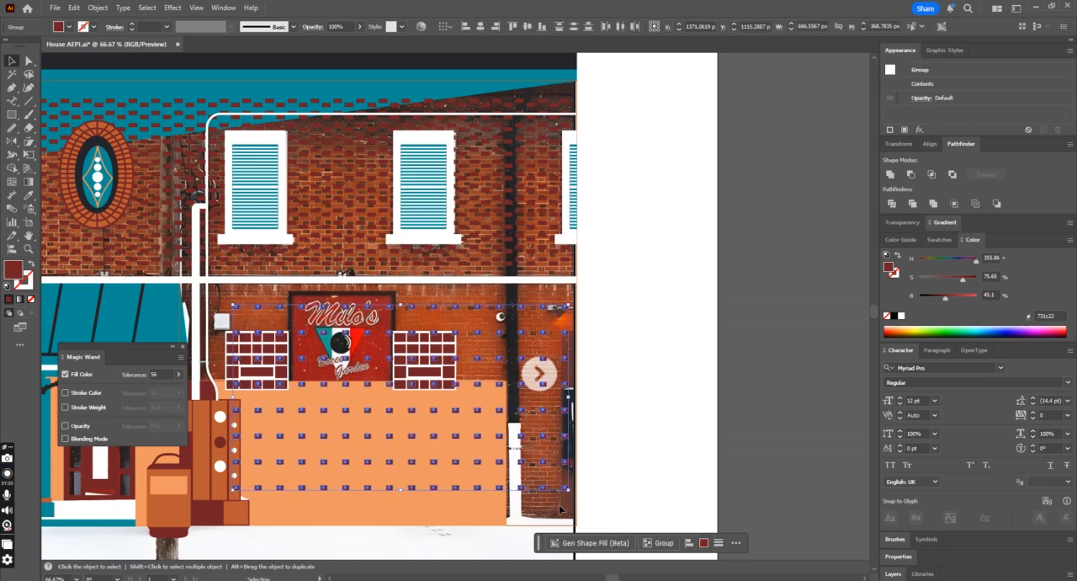
pyautogui.press('Down')
pyautogui.press('Down')
pyautogui.press('Down')
pyautogui.press('Down')
pyautogui.press('Down')
pyautogui.press('Down')
pyautogui.press('Down')
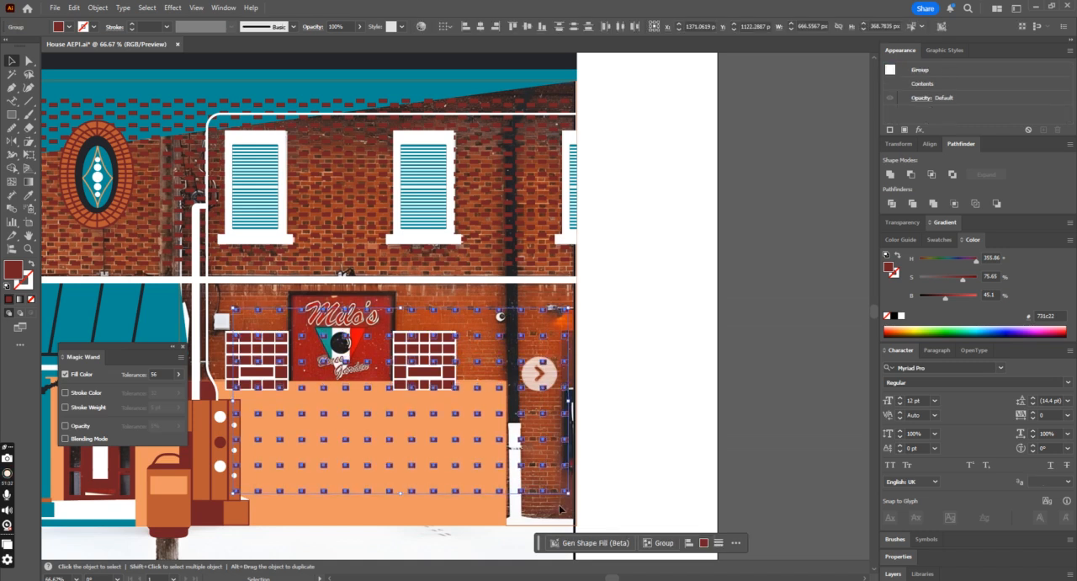
pyautogui.hotkey('ctrl', 'g')
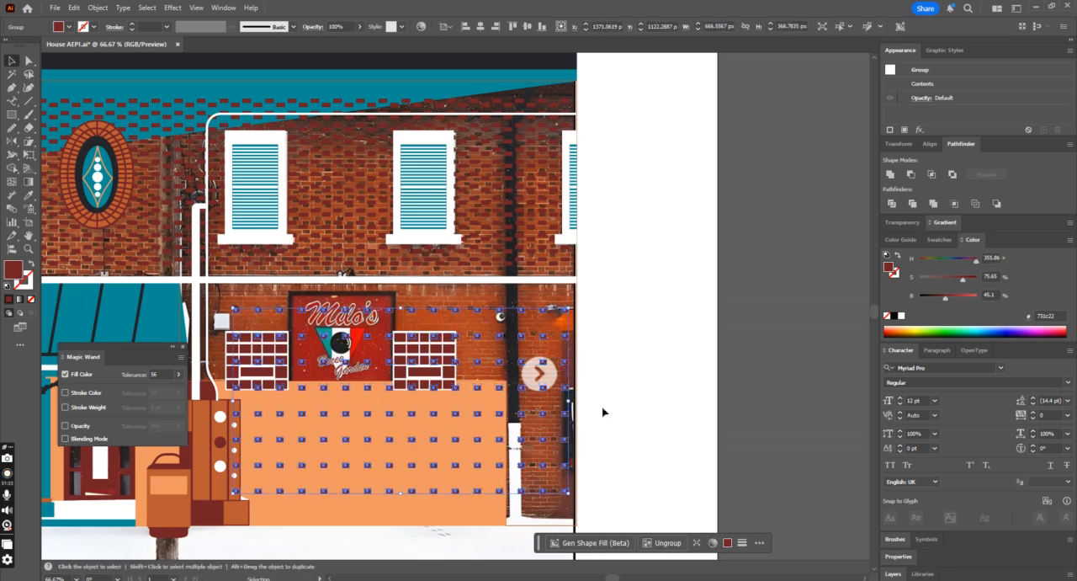
# Step: Swap the wall outline's stroke and fill so the wall is filled orange again
pyautogui.click(577, 296)
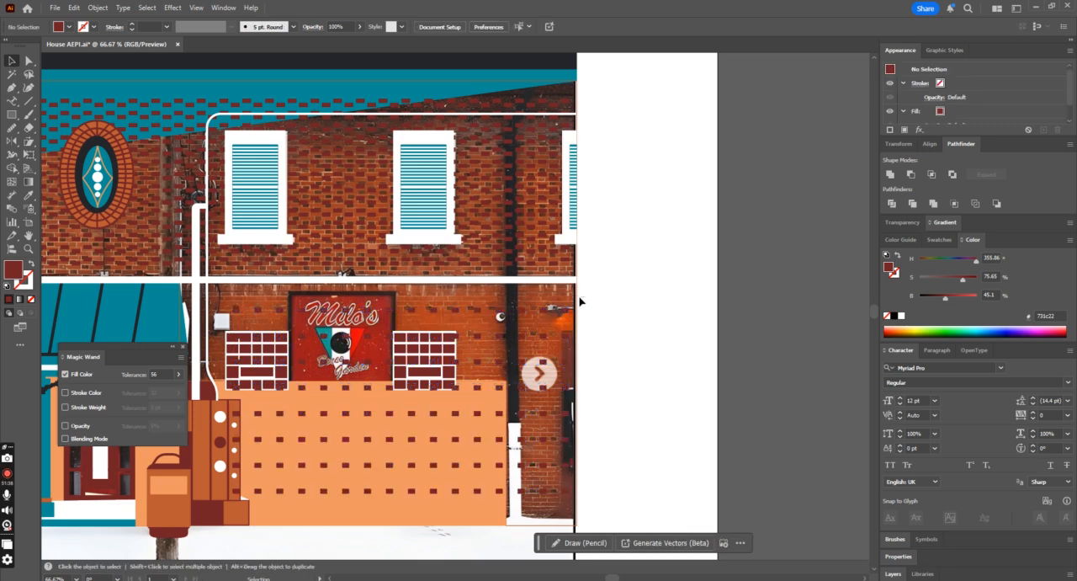
pyautogui.click(577, 298)
pyautogui.click(31, 264)
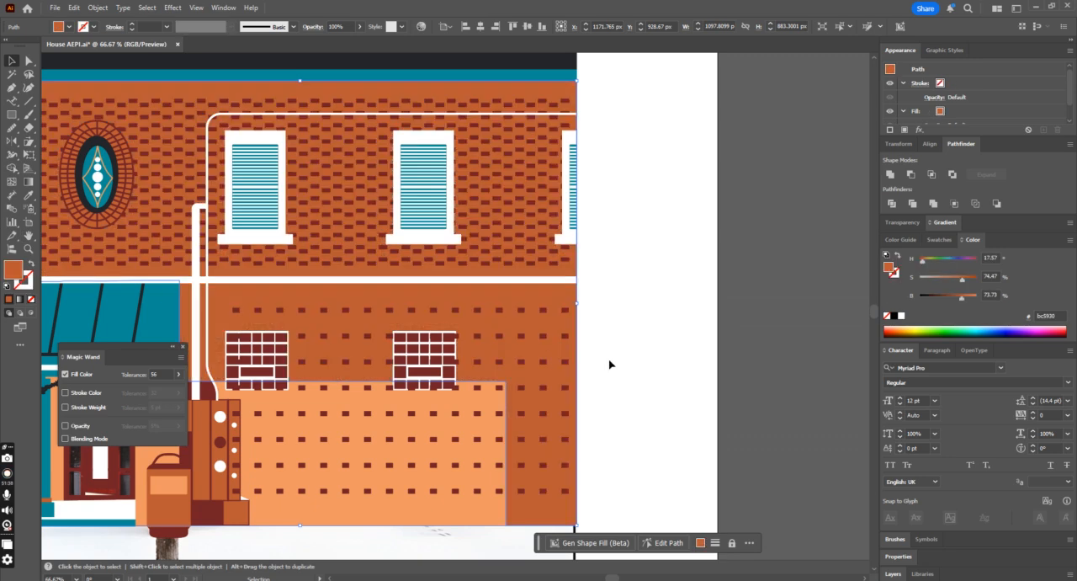
# Step: Send the orange wall and both brick patterns backward, behind the light orange panel and the windows
pyautogui.click(566, 310)
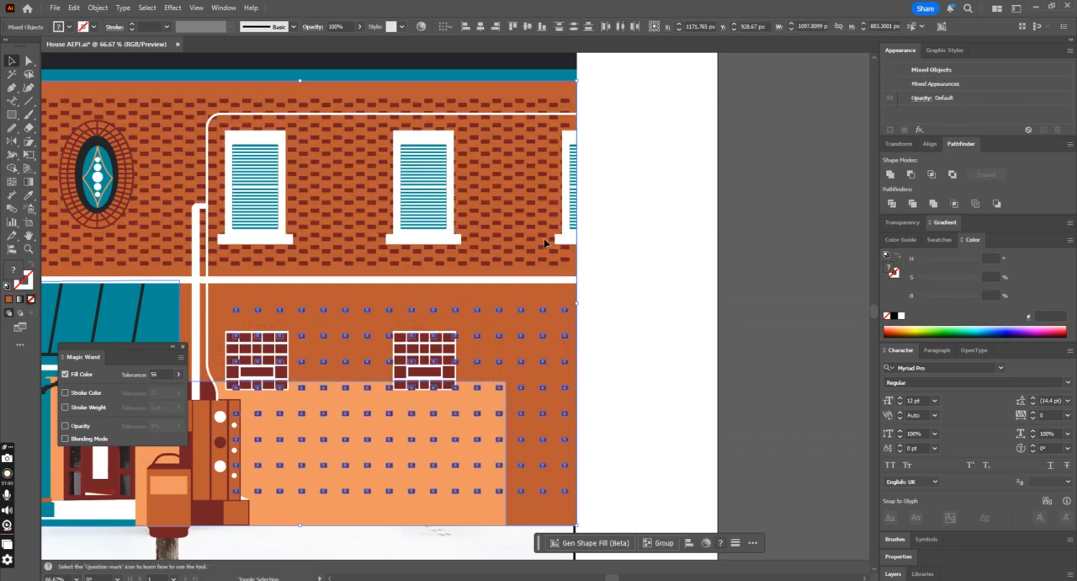
pyautogui.keyDown('shift'); pyautogui.click(544, 252); pyautogui.keyUp('shift')
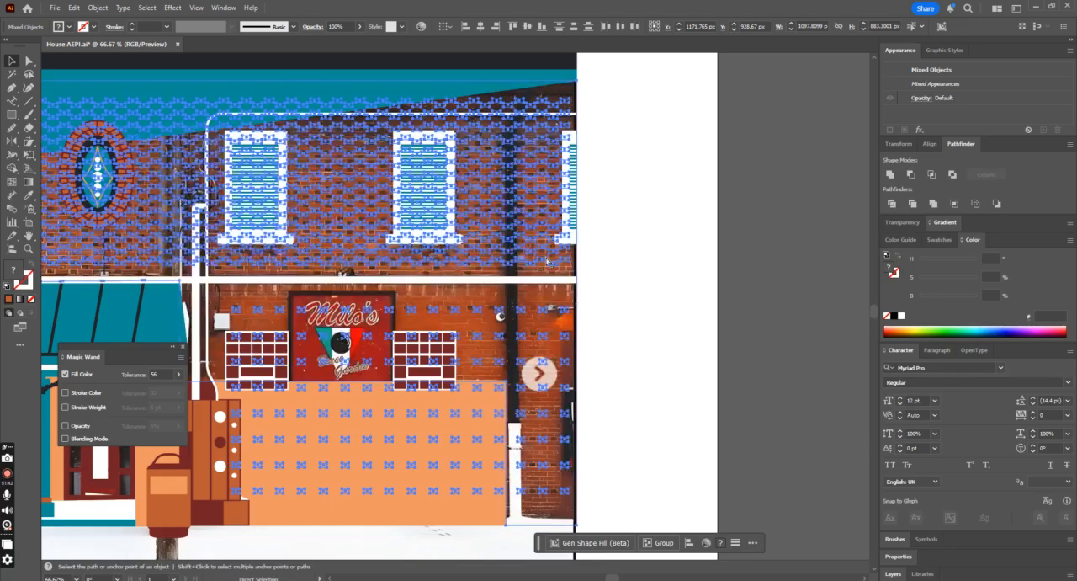
pyautogui.scroll(3, 478, 214)
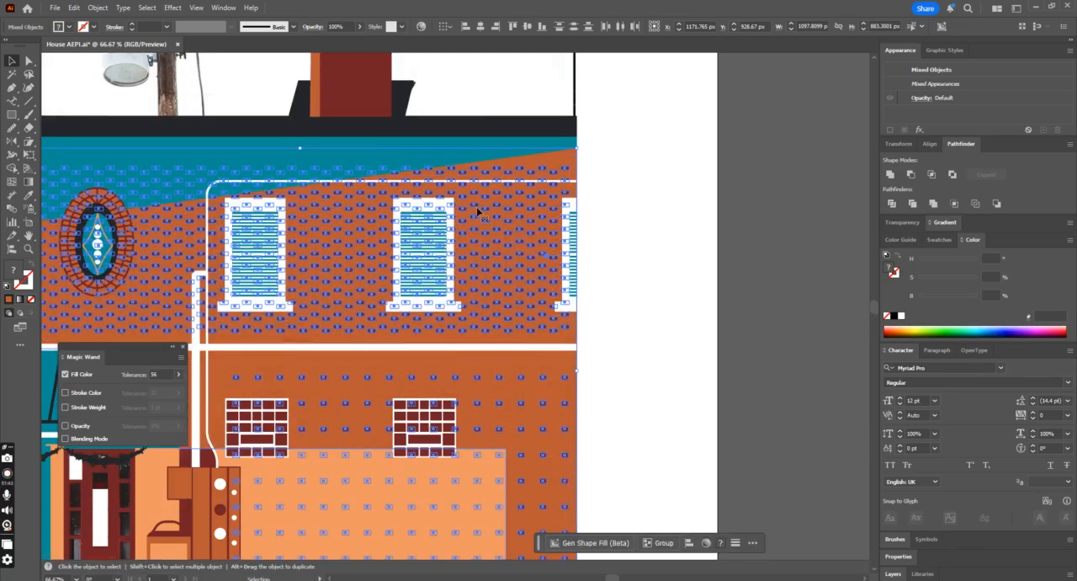
# Step: Send the teal eave shape under the black roof line backward, behind the brick wall
pyautogui.click(450, 146)
pyautogui.keyDown('shift'); pyautogui.click(474, 127); pyautogui.keyUp('shift')
pyautogui.hotkey('ctrl', 'shift', '[')
pyautogui.hotkey('ctrl', 'z')
pyautogui.click(671, 281)
# Step: Try moving the whole house artwork off the reference photo to compare them, and undo the move
pyautogui.hotkey('ctrl', '-')
pyautogui.hotkey('ctrl', '-')
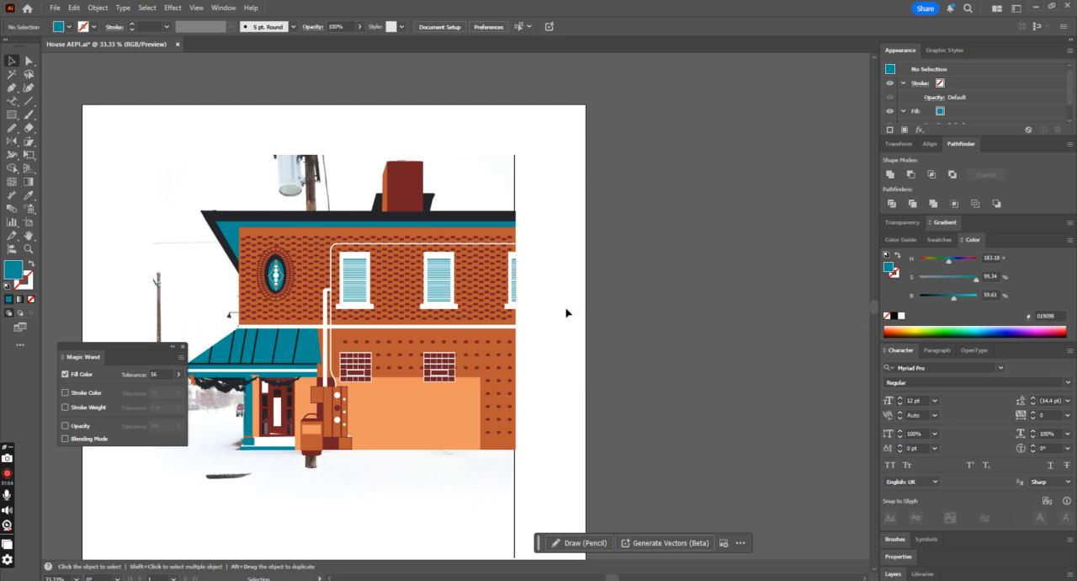
pyautogui.scroll(-2, 566, 313)
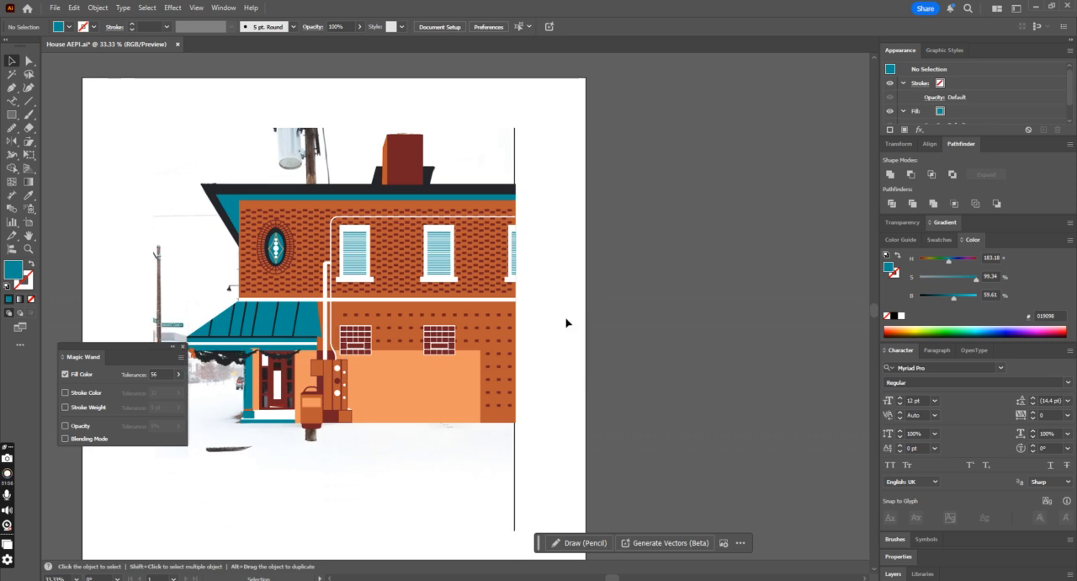
pyautogui.moveTo(160, 162); pyautogui.dragTo(660, 371)
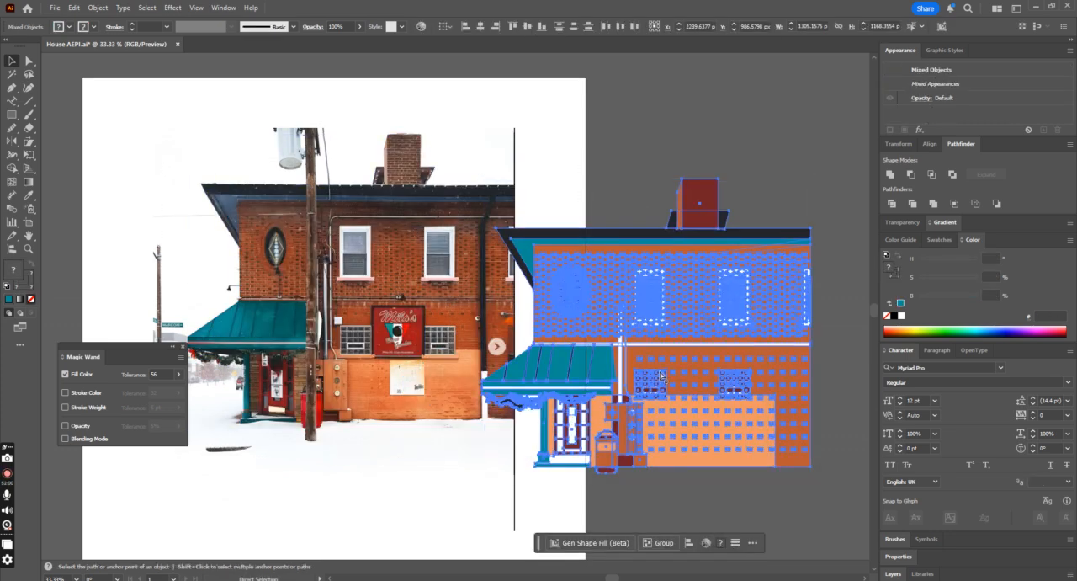
pyautogui.hotkey('ctrl', 'z')
pyautogui.click(660, 372)
pyautogui.click(398, 376)
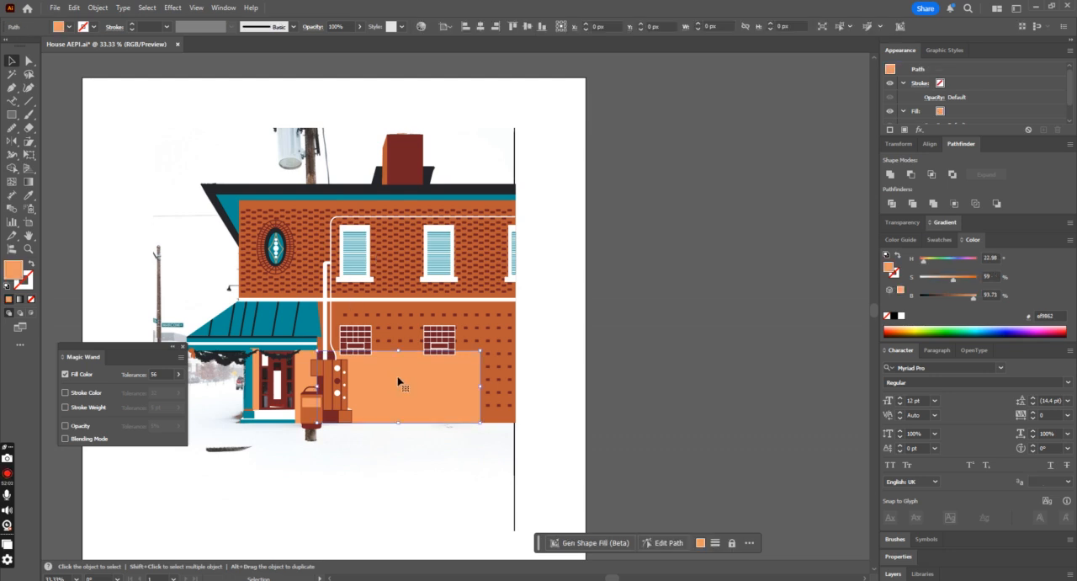
# Step: Select the whole house artwork, undo a test move off the photo, and group all its parts
pyautogui.moveTo(187, 118); pyautogui.dragTo(553, 443)
pyautogui.moveTo(399, 379); pyautogui.dragTo(623, 392)
pyautogui.hotkey('ctrl', 'z')
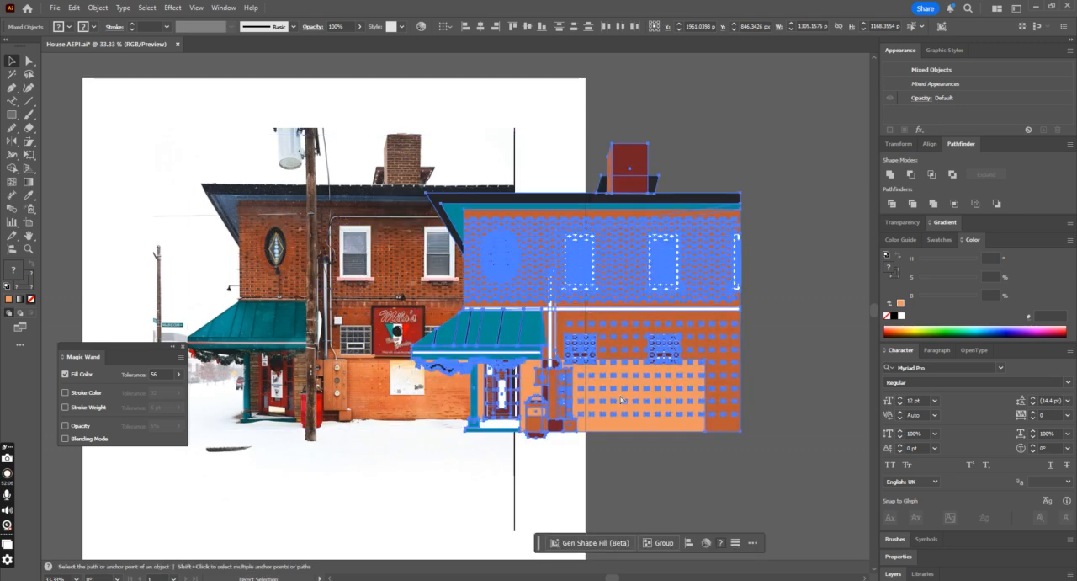
pyautogui.hotkey('ctrl', 'g')
pyautogui.click(650, 372)
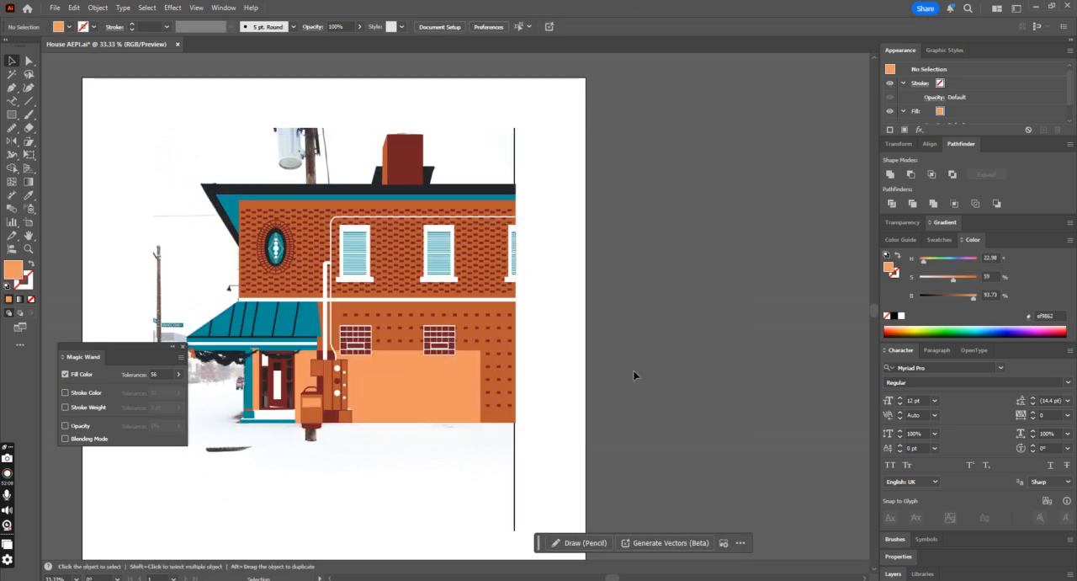
# Step: Try moving the grouped house artwork and undo that move
pyautogui.moveTo(433, 321); pyautogui.dragTo(507, 401)
pyautogui.hotkey('ctrl', 'z')
pyautogui.click(571, 393)
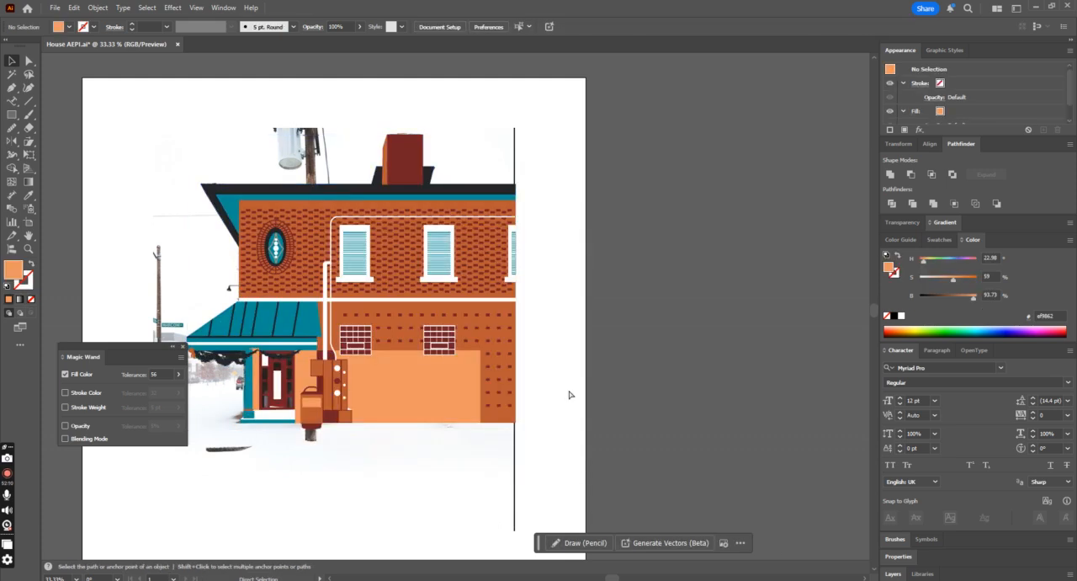
pyautogui.hotkey('ctrl', '-')
pyautogui.hotkey('ctrl', '-')
pyautogui.hotkey('ctrl', '+')
pyautogui.hotkey('ctrl', '+')
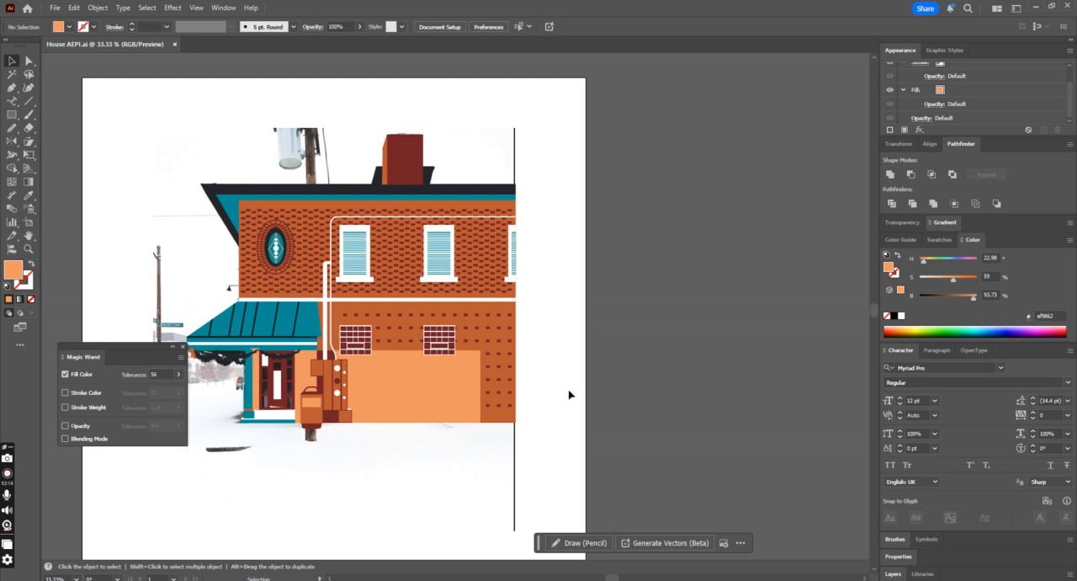
# Step: Ungroup the house artwork and clear the selection
pyautogui.click(292, 318)
pyautogui.rightClick(292, 318)
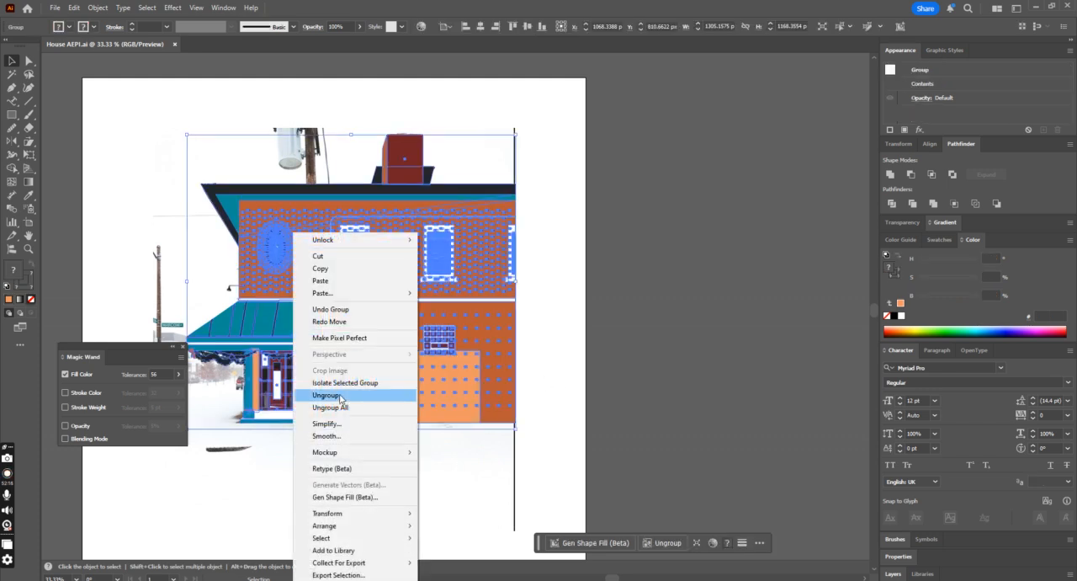
pyautogui.click(339, 395)
pyautogui.hotkey('ctrl', 'shift', 'a')
pyautogui.click(293, 344)
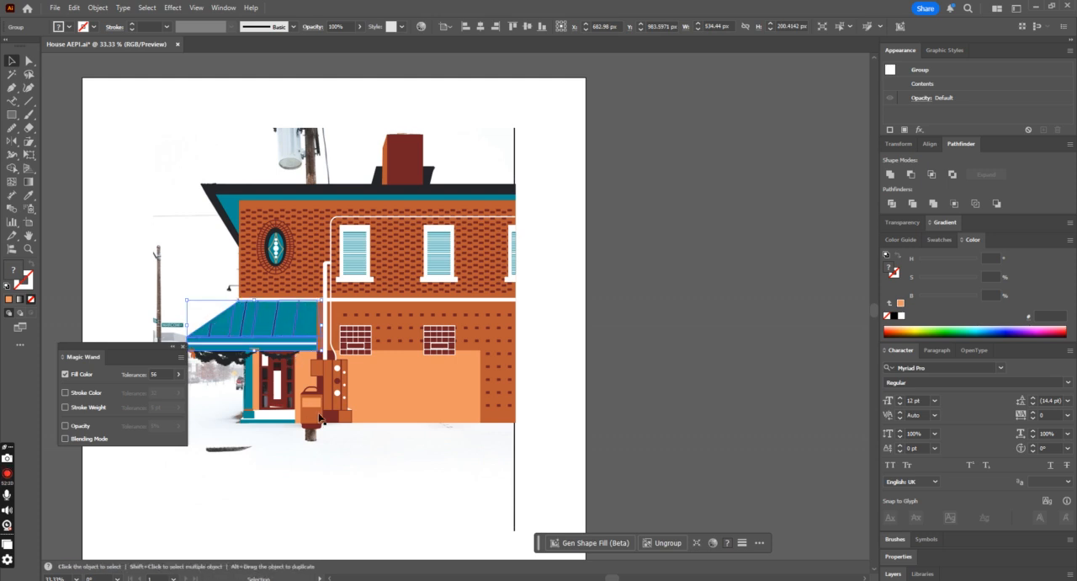
pyautogui.click(354, 449)
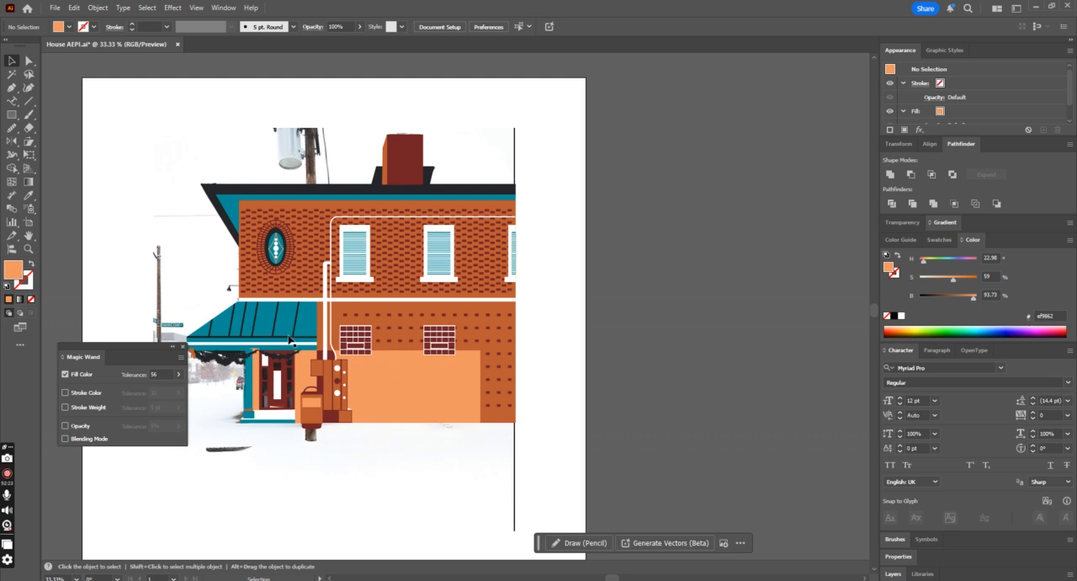
pyautogui.click(340, 338)
pyautogui.click(170, 174)
# Step: Select all parts of the house artwork, group them, and undo the test moves off the reference photo
pyautogui.moveTo(189, 130); pyautogui.dragTo(577, 477)
pyautogui.moveTo(361, 398); pyautogui.dragTo(699, 377)
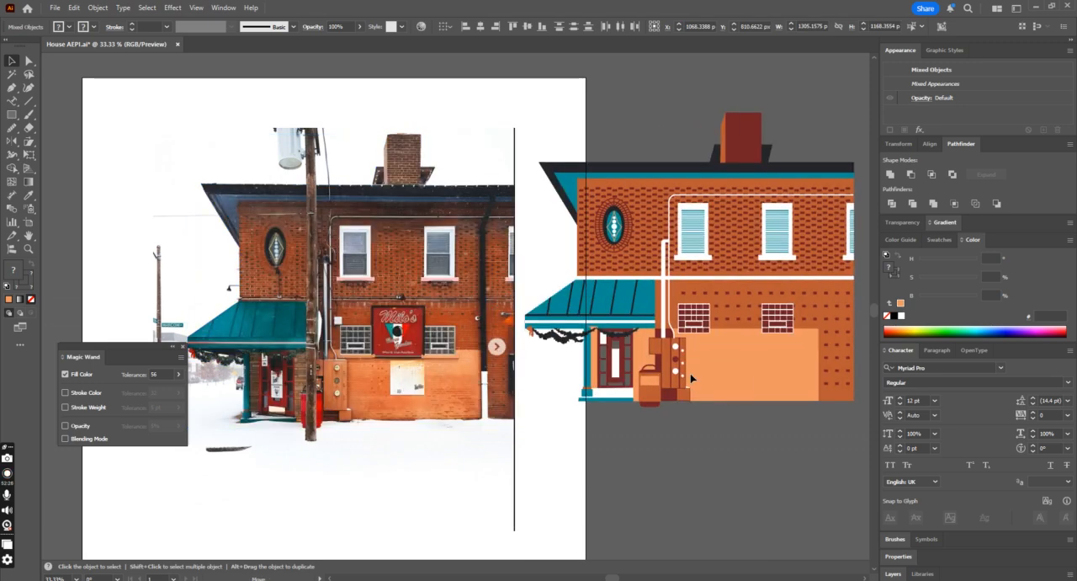
pyautogui.hotkey('ctrl', 'z')
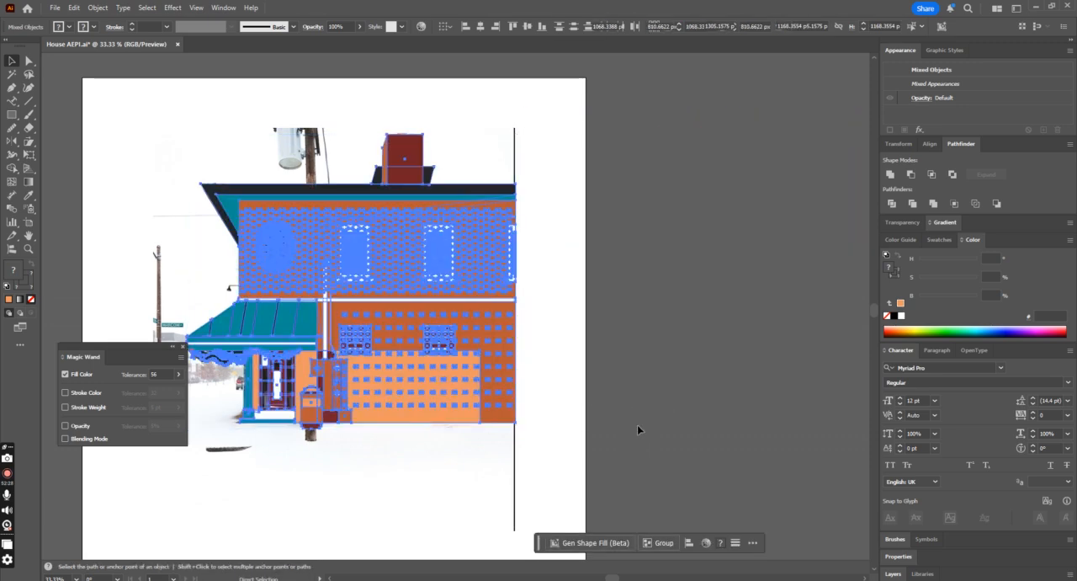
pyautogui.click(656, 417)
pyautogui.moveTo(340, 338); pyautogui.dragTo(528, 408)
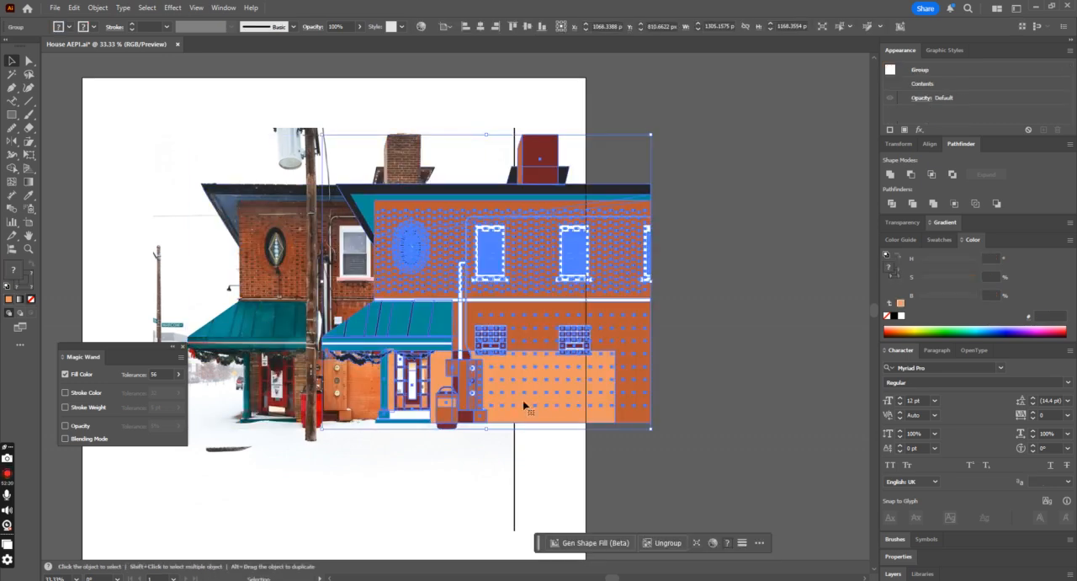
pyautogui.hotkey('ctrl', 'z')
# Step: Try moving the grouped house artwork twice more and undo both moves
pyautogui.scroll(2, 557, 406)
pyautogui.click(588, 369)
pyautogui.moveTo(443, 262); pyautogui.dragTo(453, 313)
pyautogui.hotkey('ctrl', 'z')
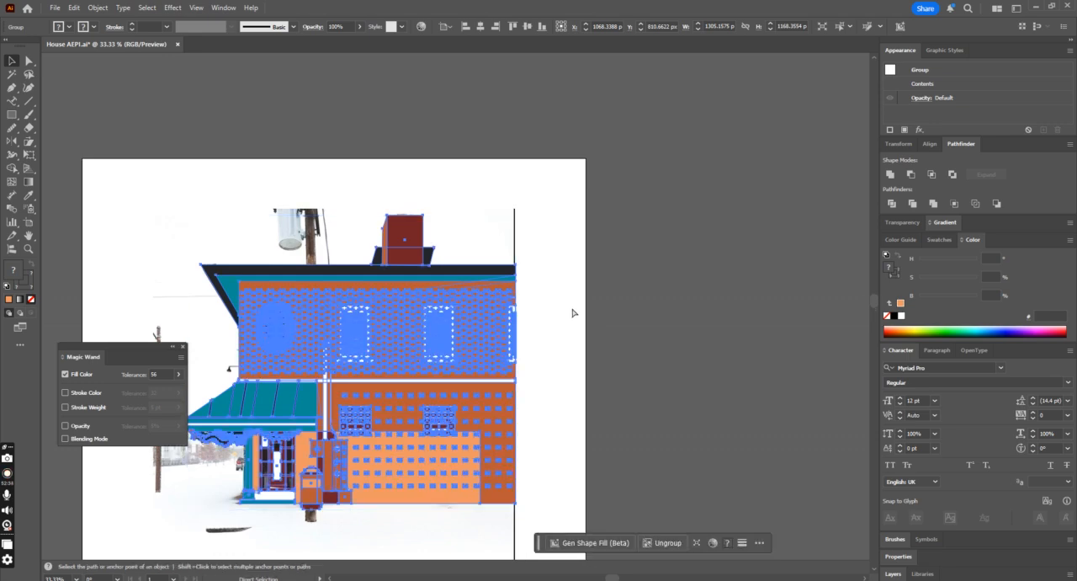
pyautogui.scroll(1, 571, 310)
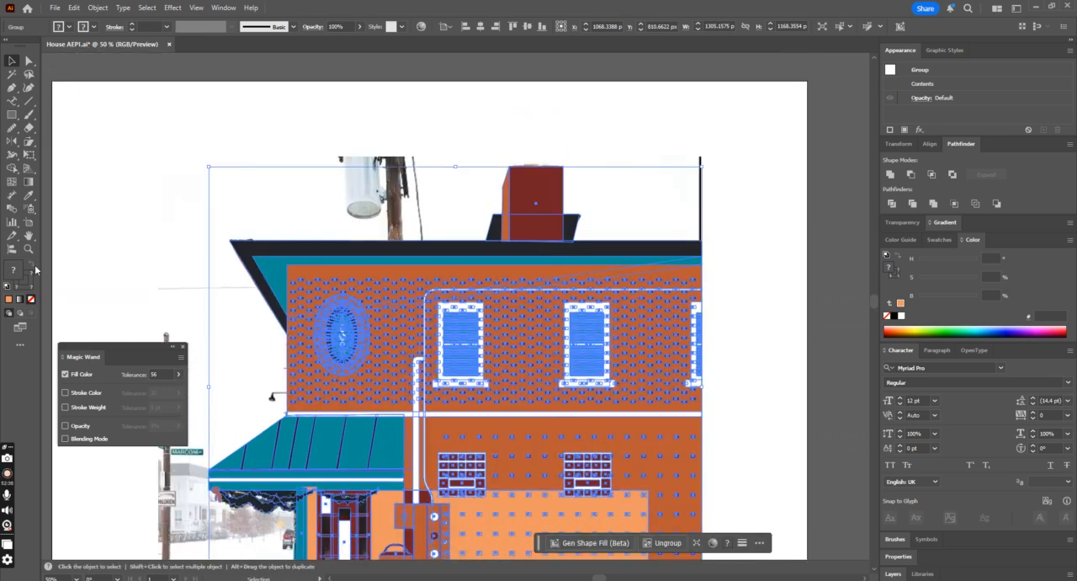
pyautogui.scroll(-1, 654, 266)
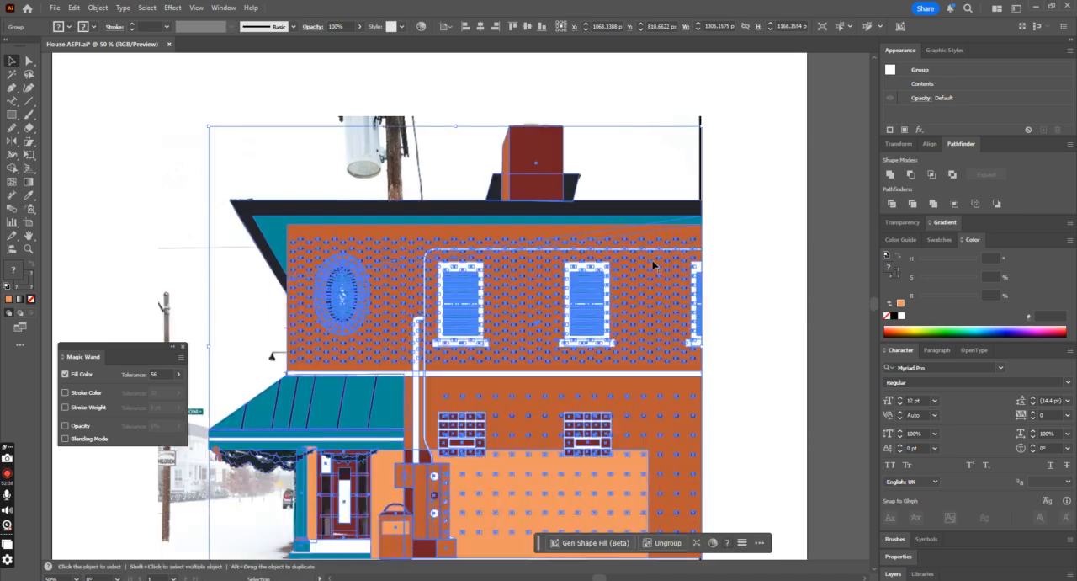
pyautogui.moveTo(547, 414); pyautogui.dragTo(324, 272)
pyautogui.hotkey('ctrl', 'z')
# Step: Ungroup the whole house artwork into its separate parts
pyautogui.scroll(-1, 730, 398)
pyautogui.click(801, 395)
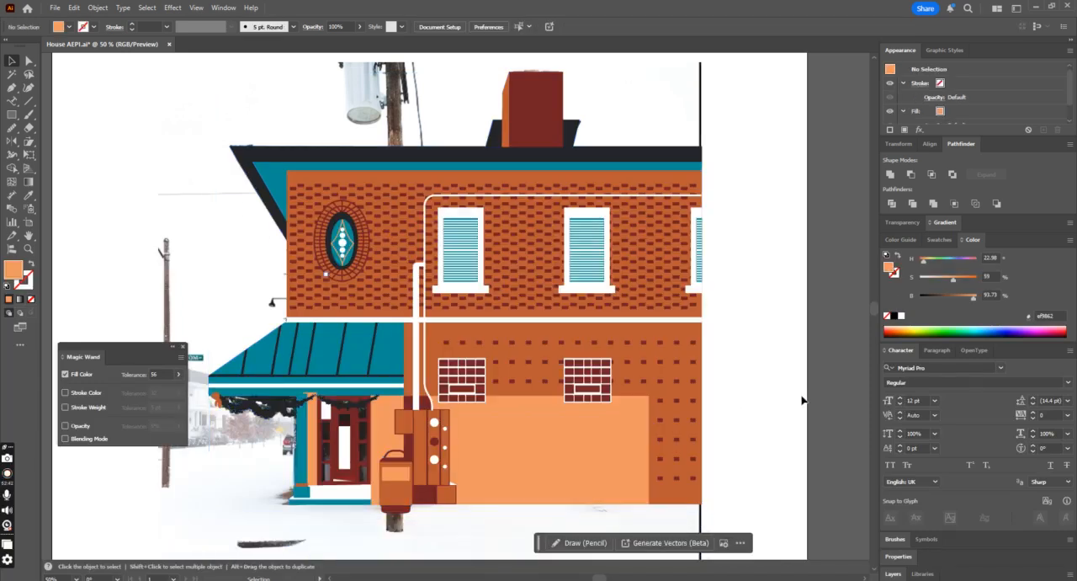
pyautogui.hotkey('ctrl', '-')
pyautogui.hotkey('ctrl', '-')
pyautogui.hotkey('ctrl', '+')
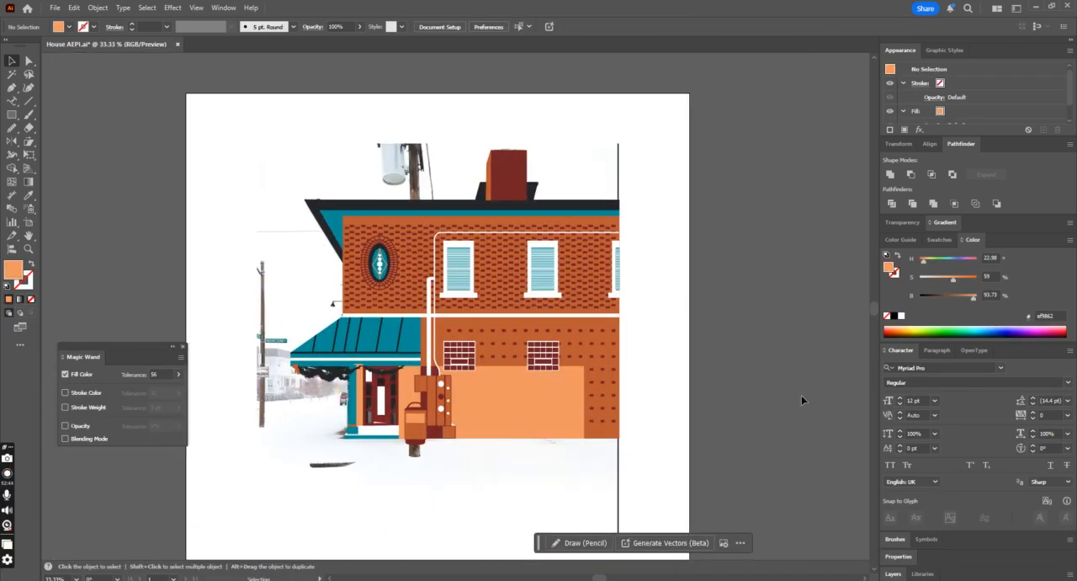
pyautogui.click(504, 180)
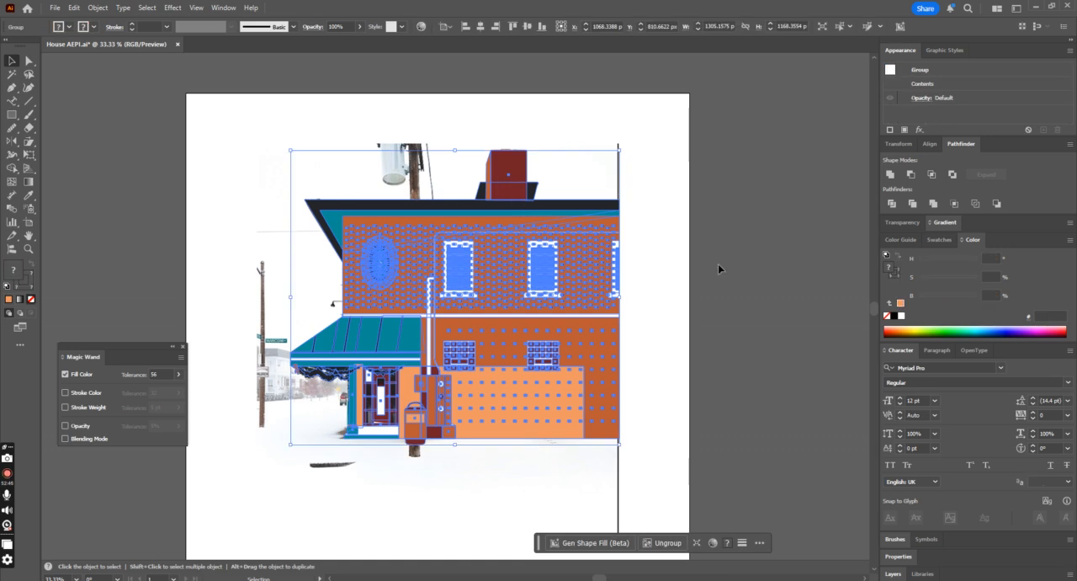
pyautogui.scroll(1, 718, 264)
pyautogui.click(700, 272)
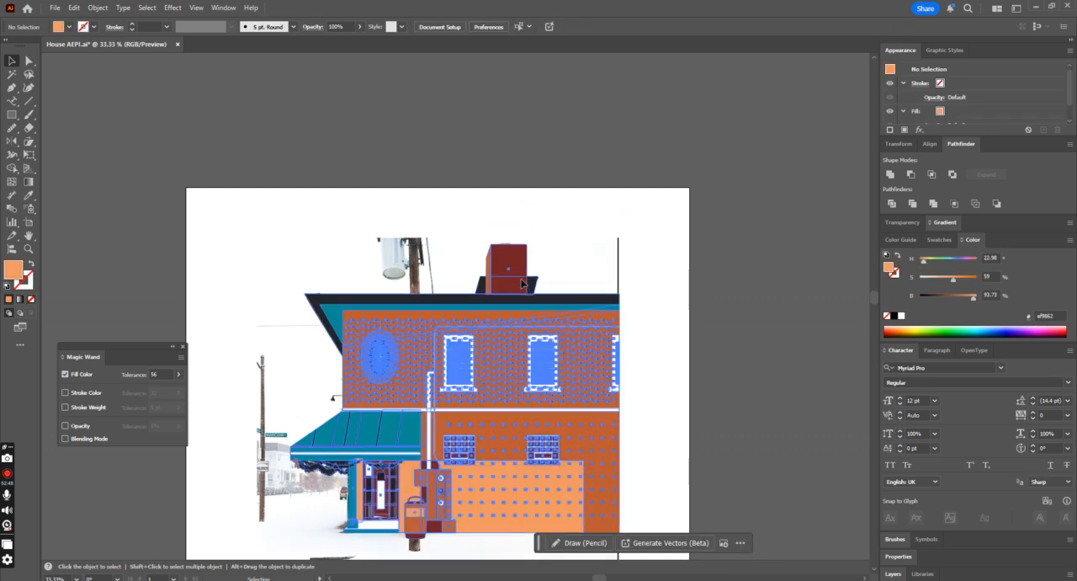
pyautogui.rightClick(518, 283)
pyautogui.click(569, 395)
# Step: Ungroup the chimney and swap the fill and stroke of its dark red front rectangle
pyautogui.click(748, 325)
pyautogui.click(513, 260)
pyautogui.rightClick(559, 246)
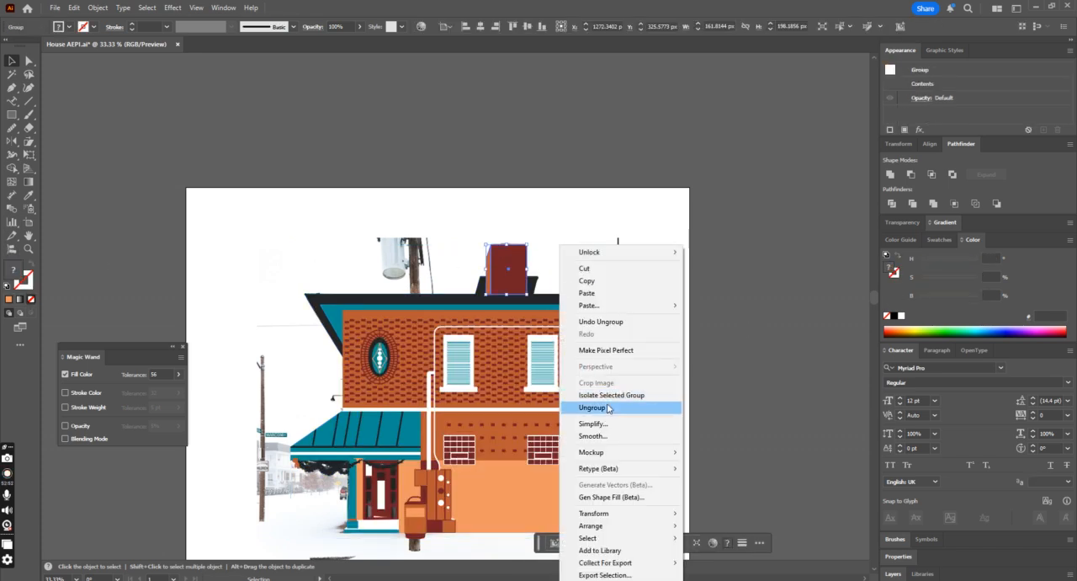
pyautogui.click(608, 408)
pyautogui.click(509, 269)
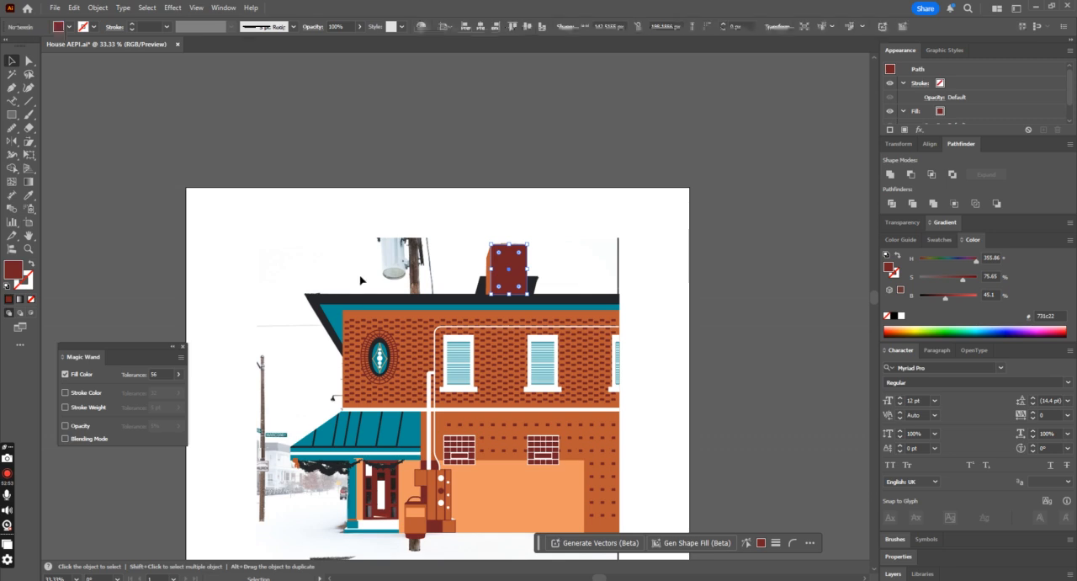
pyautogui.click(30, 264)
# Step: Draw a thin filled rectangle about 60 by 2.6 px along a mortar line on the chimney's front
pyautogui.hotkey('ctrl', '=')
pyautogui.hotkey('ctrl', '=')
pyautogui.hotkey('ctrl', '=')
pyautogui.hotkey('ctrl', '=')
pyautogui.hotkey('ctrl', '=')
pyautogui.hotkey('ctrl', '=')
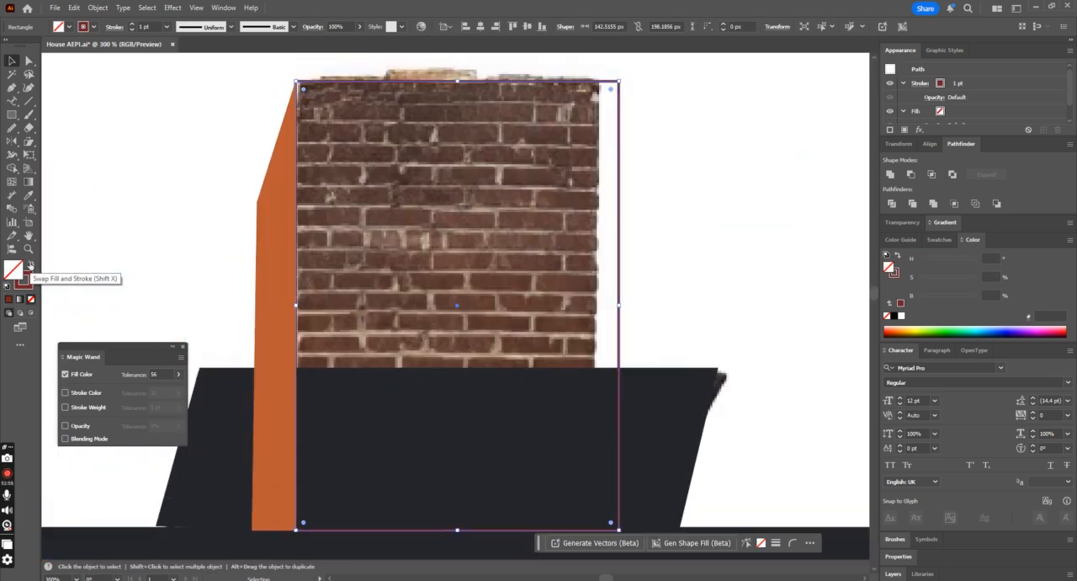
pyautogui.hotkey('ctrl', '=')
pyautogui.click(13, 115)
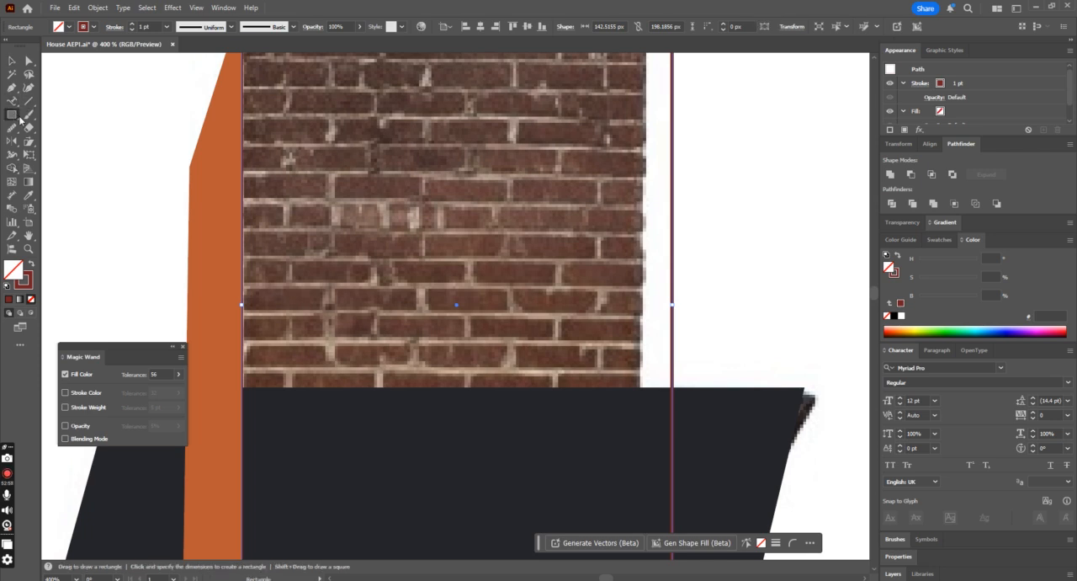
pyautogui.moveTo(329, 282); pyautogui.dragTo(510, 290)
pyautogui.click(31, 263)
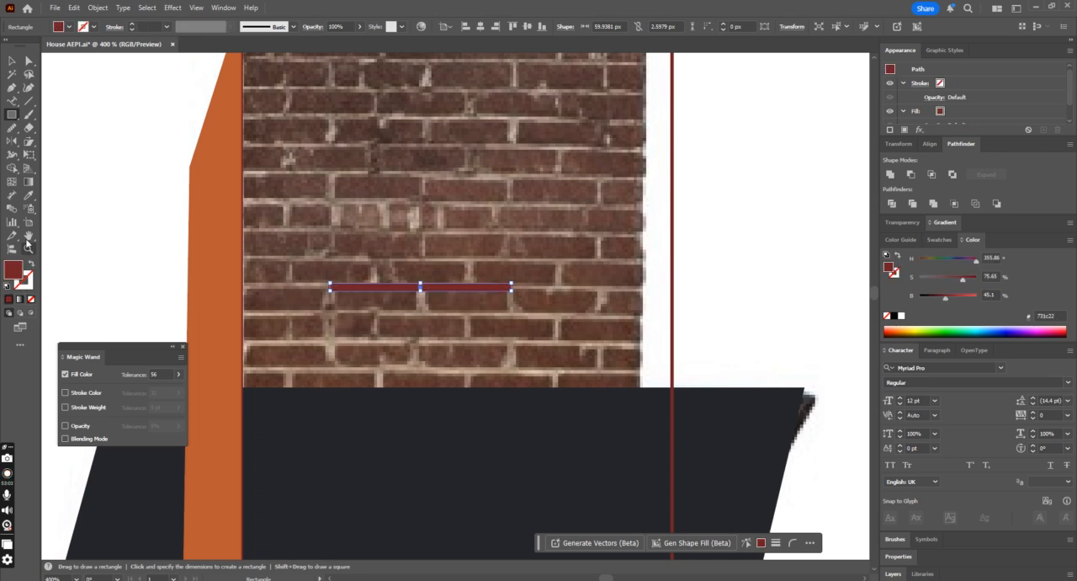
# Step: Recolour the thin mortar rectangle white by sampling a window frame with the Eyedropper
pyautogui.click(28, 195)
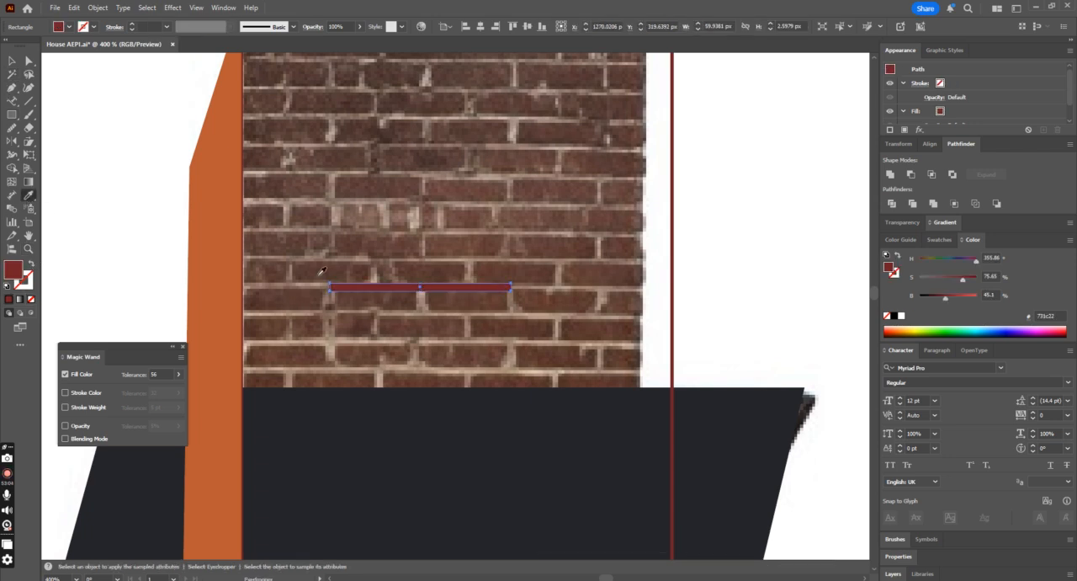
pyautogui.hotkey('ctrl', '-')
pyautogui.hotkey('ctrl', '-')
pyautogui.hotkey('ctrl', '-')
pyautogui.hotkey('ctrl', '-')
pyautogui.hotkey('ctrl', '-')
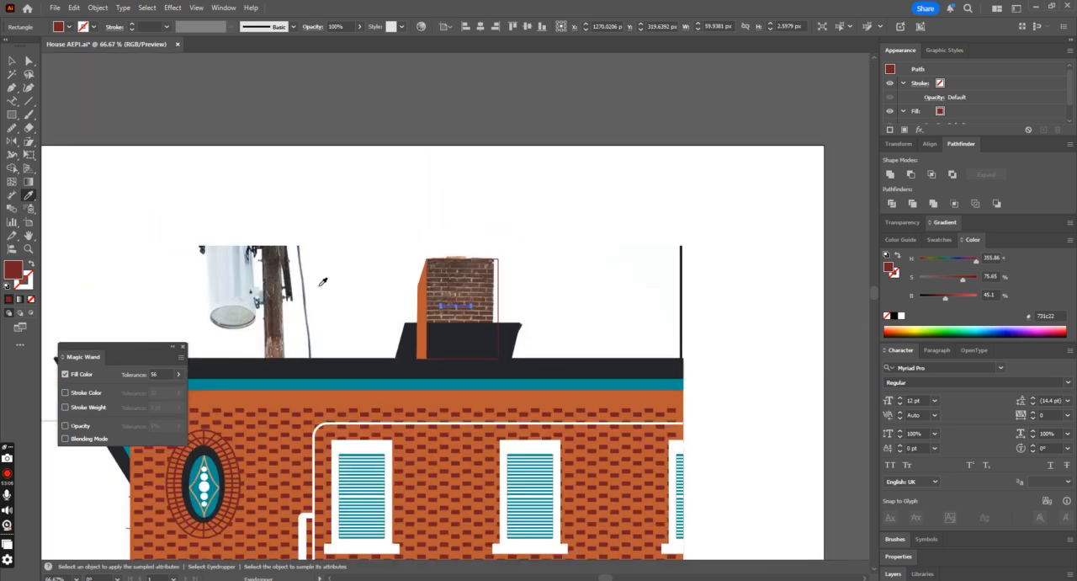
pyautogui.click(379, 444)
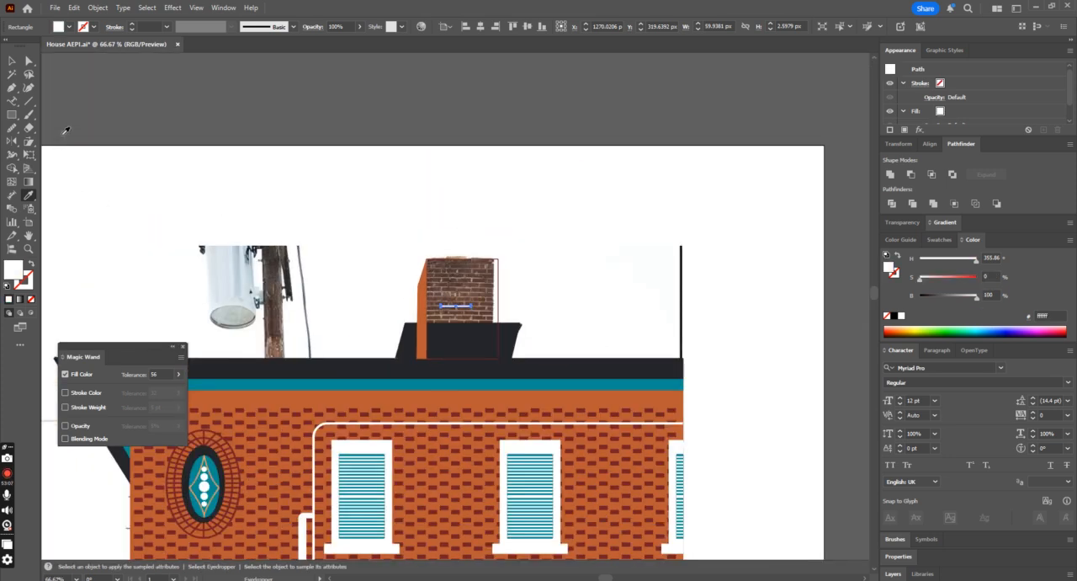
# Step: Duplicate the white mortar strip onto the mortar lines directly above and below it
pyautogui.click(10, 63)
pyautogui.hotkey('ctrl', '1')
pyautogui.hotkey('ctrl', '+')
pyautogui.hotkey('ctrl', '+')
pyautogui.hotkey('ctrl', '+')
pyautogui.hotkey('ctrl', '+')
pyautogui.hotkey('ctrl', '+')
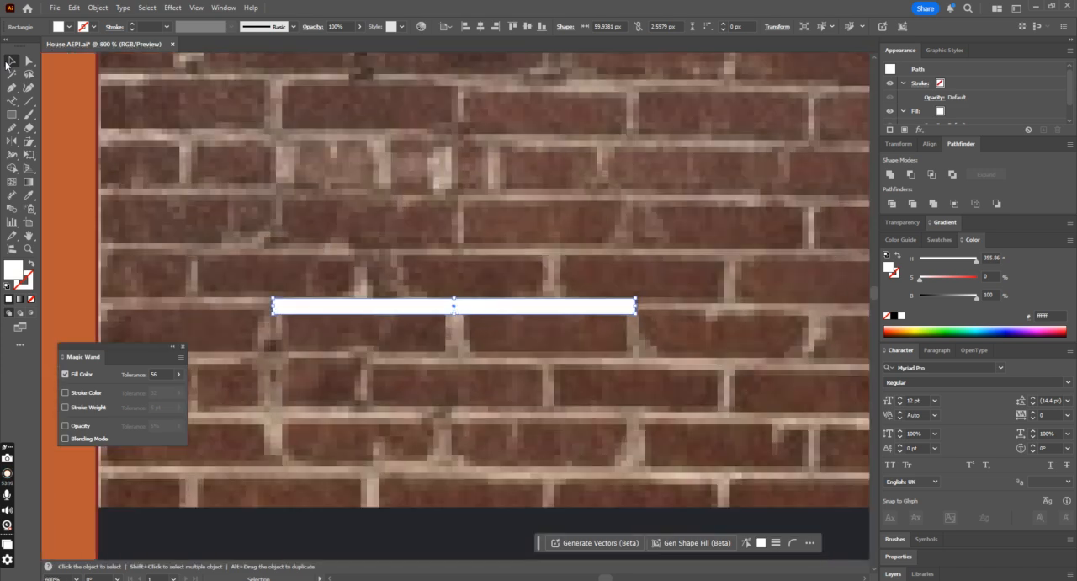
pyautogui.moveTo(506, 301); pyautogui.dragTo(513, 254)
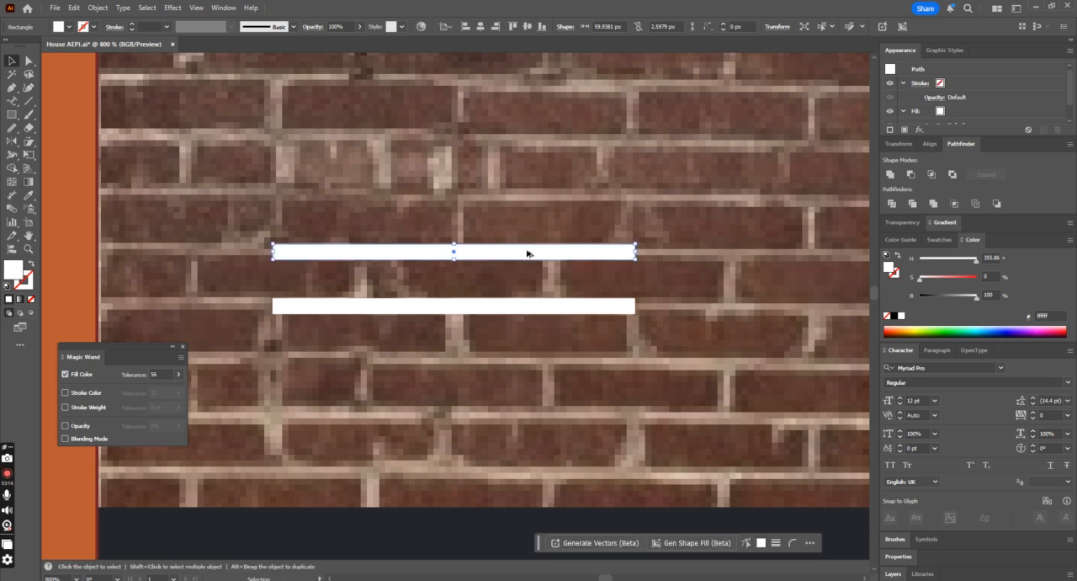
pyautogui.moveTo(528, 251); pyautogui.dragTo(609, 398)
pyautogui.hotkey('ctrl', 'z')
pyautogui.click(555, 313)
pyautogui.keyDown('shift'); pyautogui.click(587, 255); pyautogui.keyUp('shift')
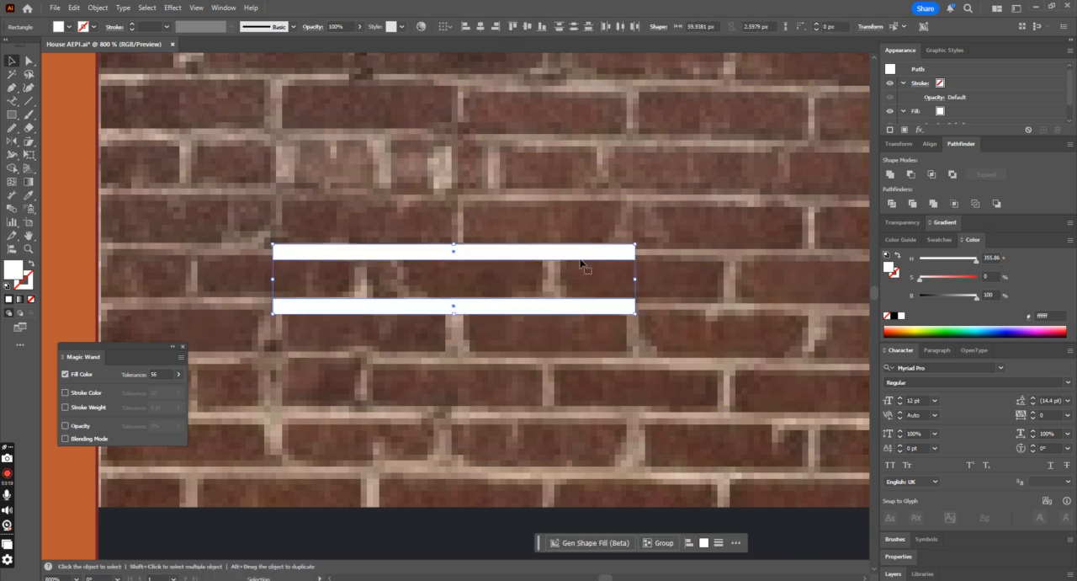
pyautogui.click(625, 347)
pyautogui.moveTo(583, 310); pyautogui.dragTo(587, 367)
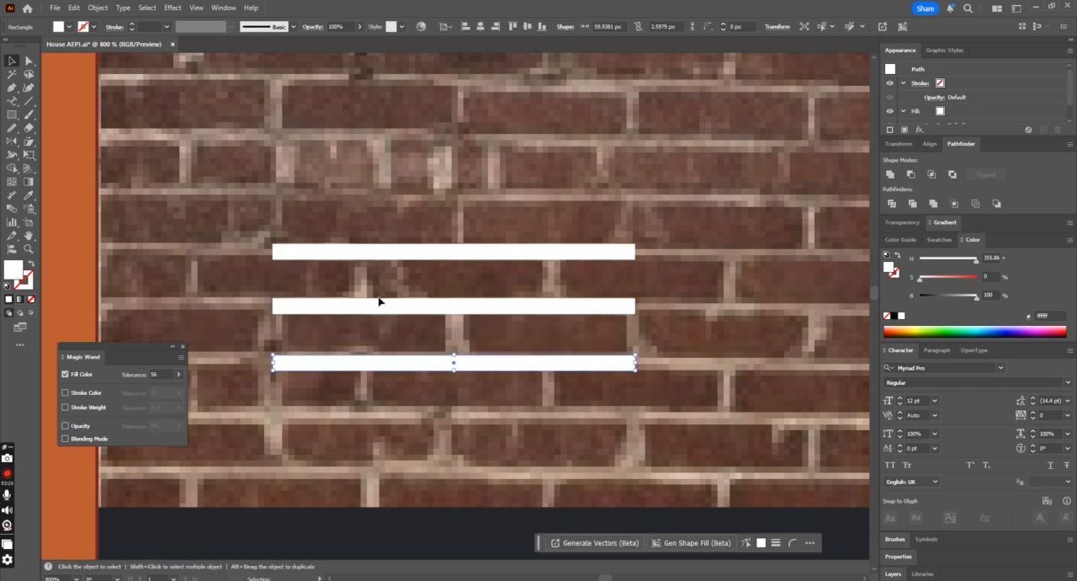
# Step: Draw a vertical white joint about 3 by 8.7 px in the upper brick row and copy it along both rows
pyautogui.press('m')
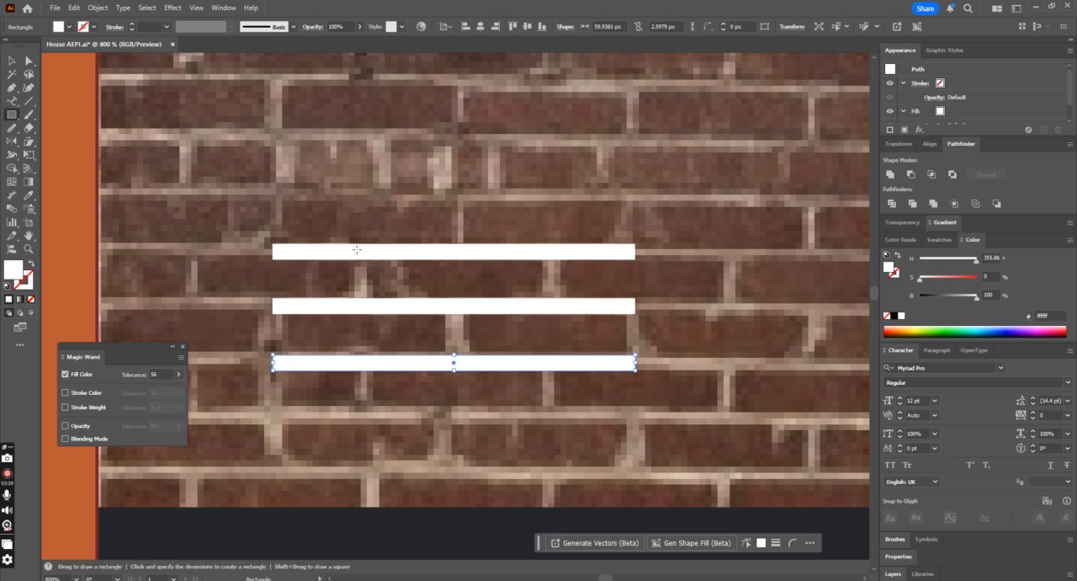
pyautogui.moveTo(347, 254); pyautogui.dragTo(366, 307)
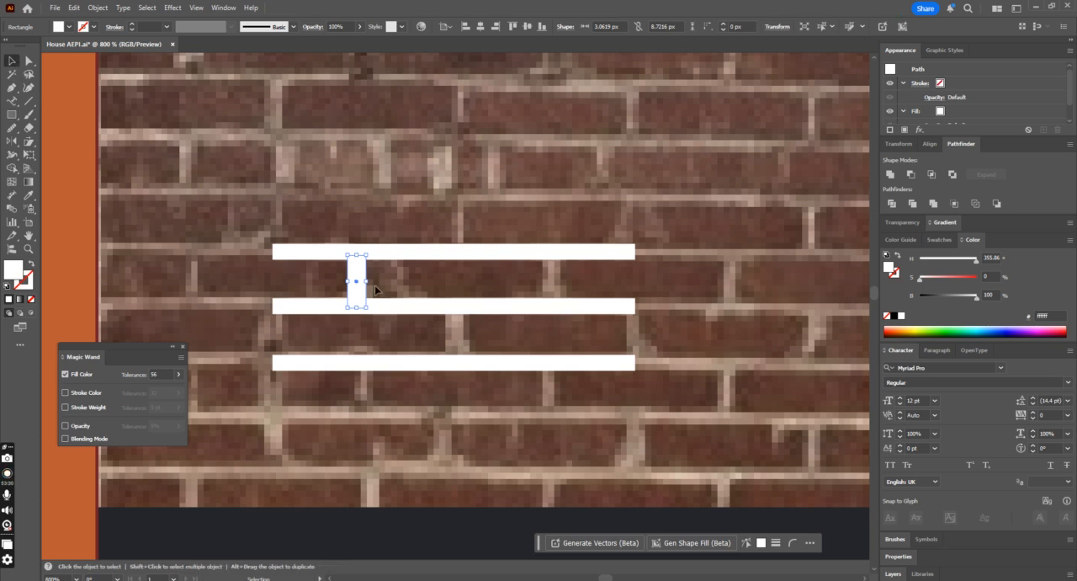
pyautogui.keyDown('alt'); pyautogui.moveTo(362, 281); pyautogui.dragTo(637, 370); pyautogui.keyUp('alt')
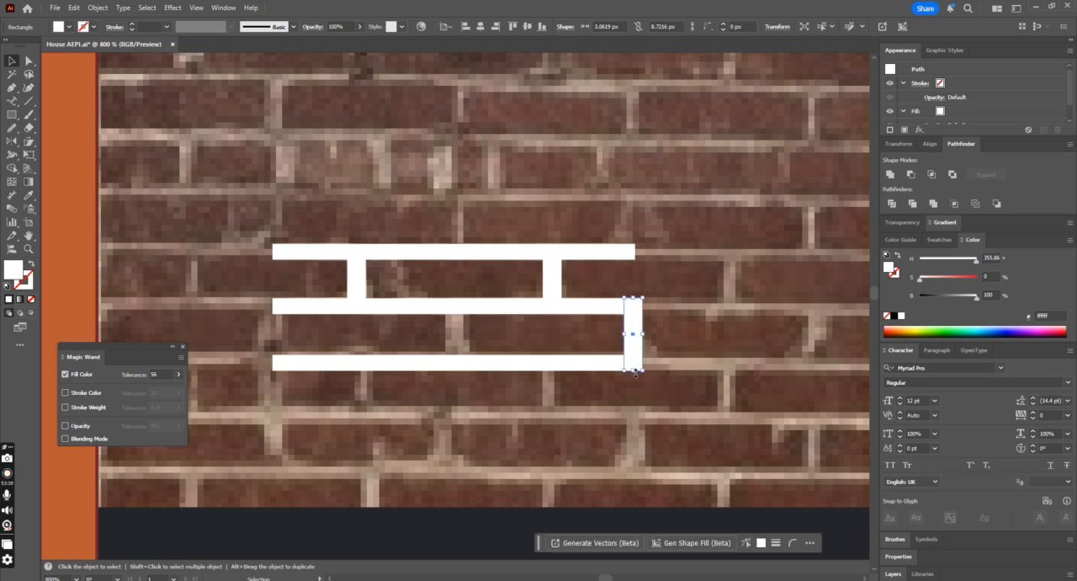
# Step: Narrow the lower row's end joint to about 1.9 px, flush with the strips, and copy it to the row's opposite end
pyautogui.moveTo(642, 335); pyautogui.dragTo(637, 335)
pyautogui.keyDown('shift'); pyautogui.click(591, 303); pyautogui.keyUp('shift')
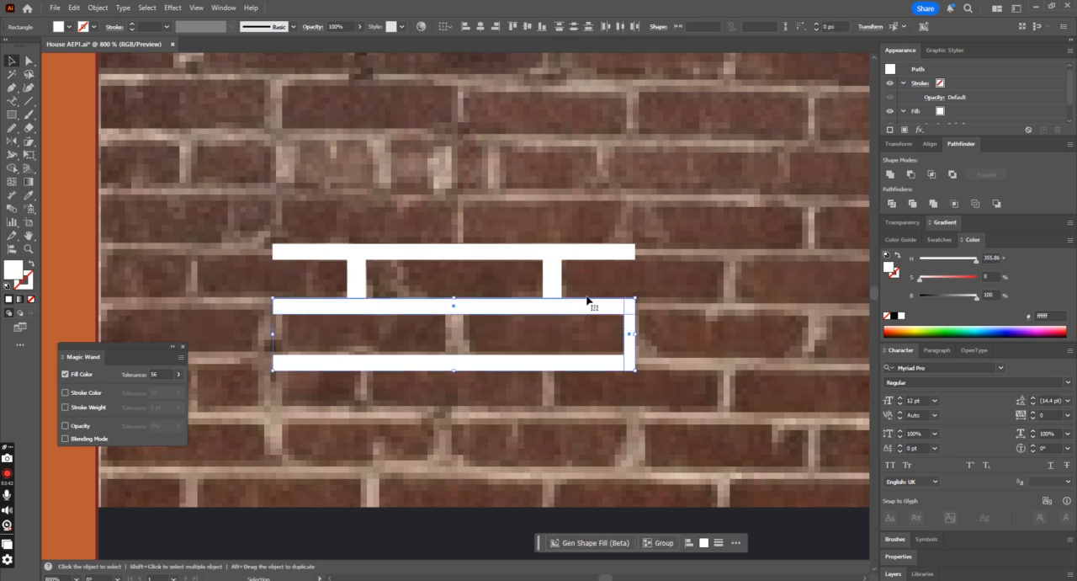
pyautogui.click(647, 239)
pyautogui.click(631, 334)
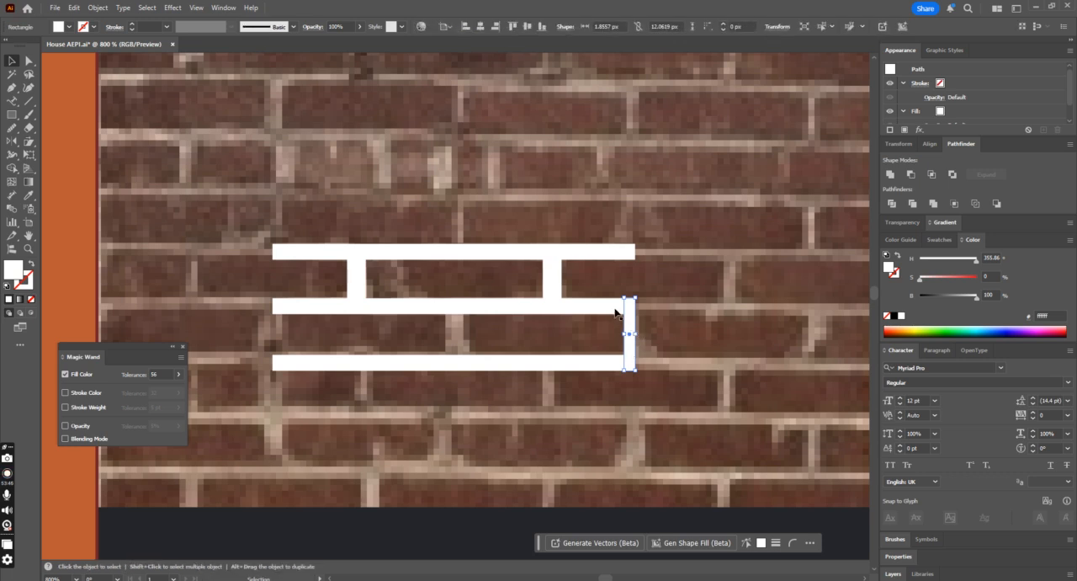
pyautogui.moveTo(626, 320); pyautogui.dragTo(276, 316)
pyautogui.keyDown('shift'); pyautogui.click(319, 366); pyautogui.keyUp('shift')
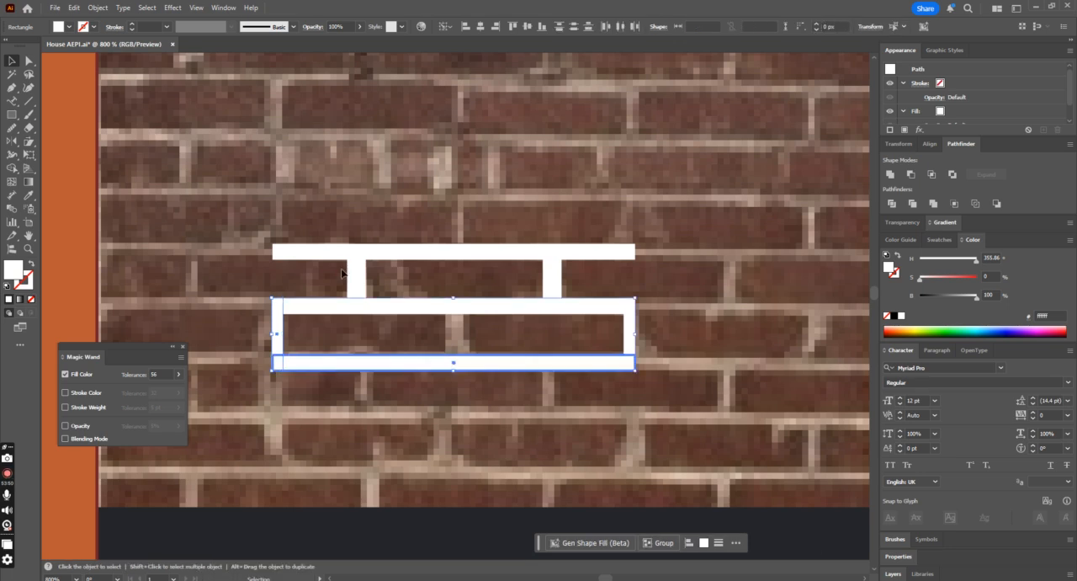
# Step: Copy a vertical white joint to the middle of the lower brick row
pyautogui.press('a')
pyautogui.click(625, 253)
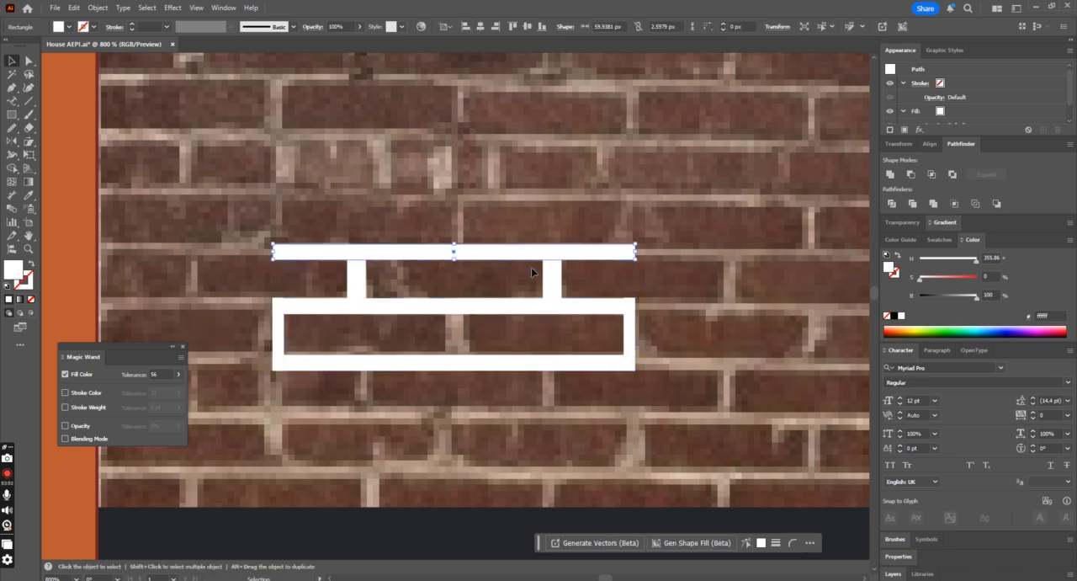
pyautogui.hotkey('ctrl', '-')
pyautogui.hotkey('ctrl', '-')
pyautogui.hotkey('ctrl', '-')
pyautogui.hotkey('ctrl', '-')
pyautogui.press('v')
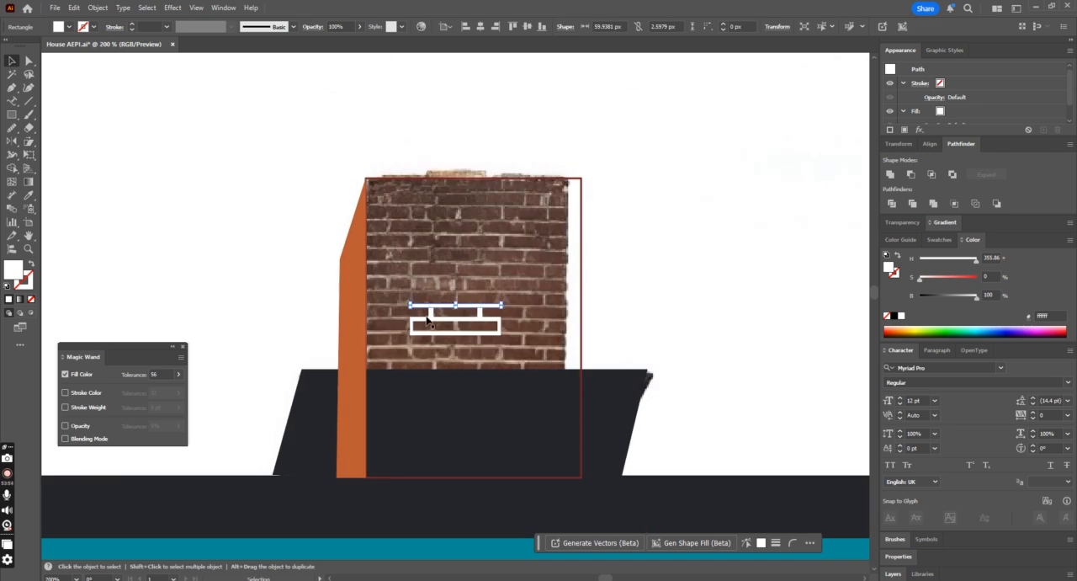
pyautogui.moveTo(432, 318); pyautogui.dragTo(456, 327)
# Step: Group all the white mortar pieces, excluding the chimney's outline rectangle, and clear the selection
pyautogui.click(532, 298)
pyautogui.moveTo(532, 298); pyautogui.dragTo(364, 343)
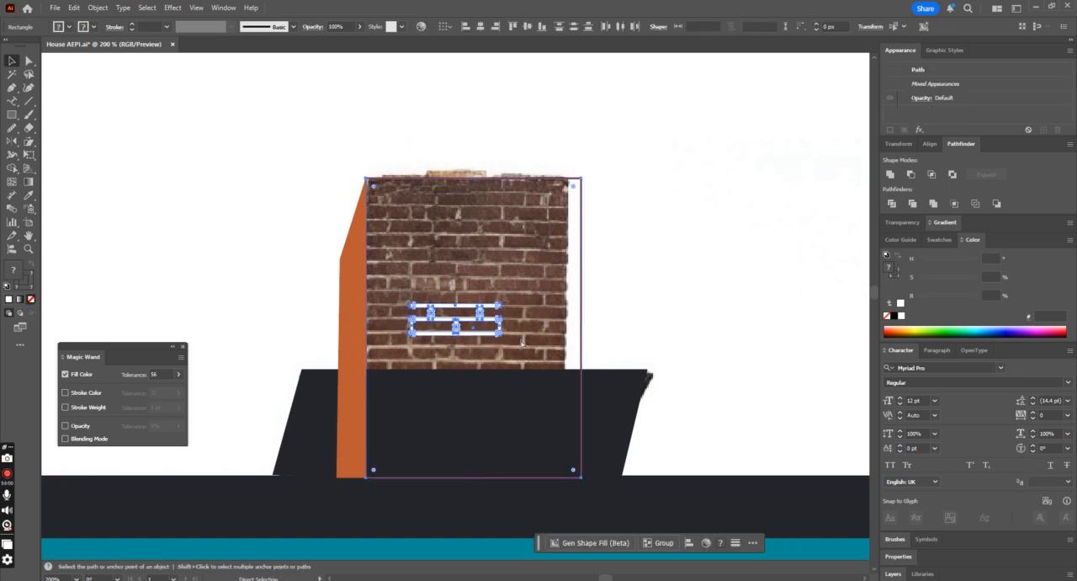
pyautogui.keyDown('shift'); pyautogui.click(581, 320); pyautogui.keyUp('shift')
pyautogui.hotkey('ctrl', 'g')
pyautogui.click(639, 309)
pyautogui.hotkey('ctrl', '+')
pyautogui.hotkey('ctrl', '+')
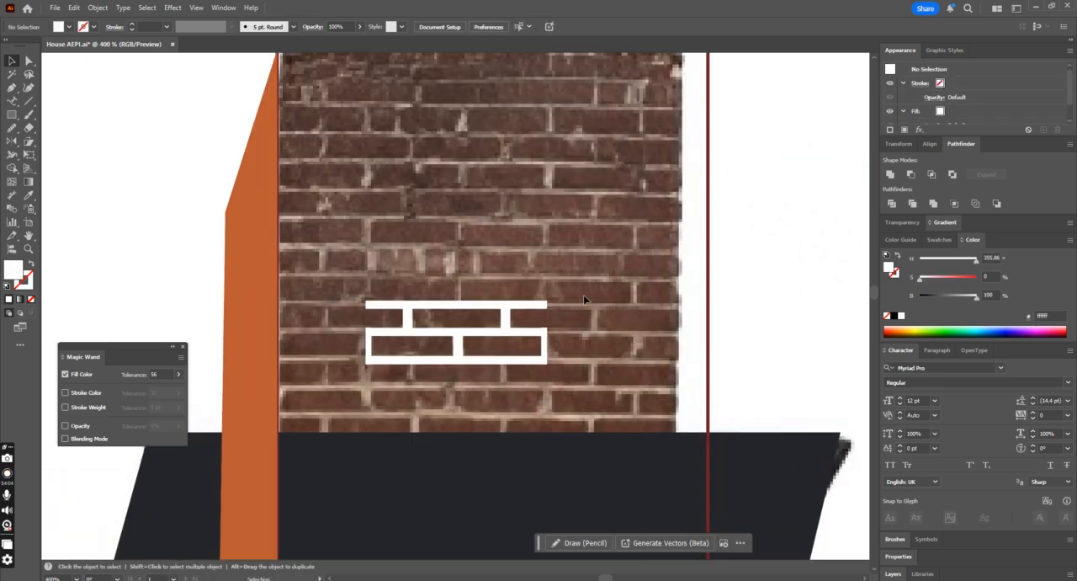
# Step: Stack two copies of the white mortar group directly above the original, flush with the rows below
pyautogui.moveTo(522, 329); pyautogui.dragTo(531, 224)
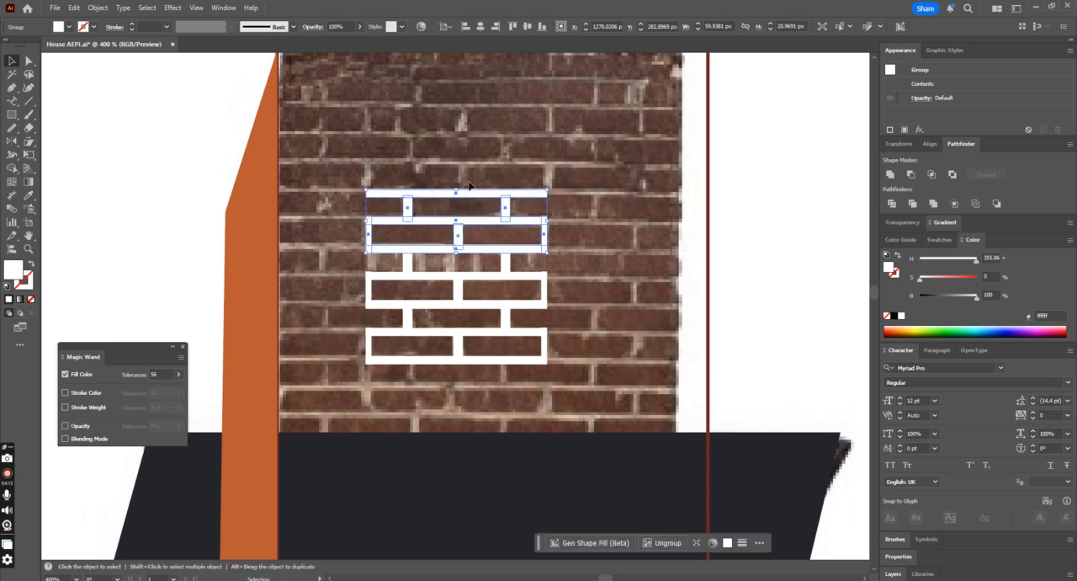
pyautogui.hotkey('ctrl', 'a')
pyautogui.hotkey('ctrl', 'g')
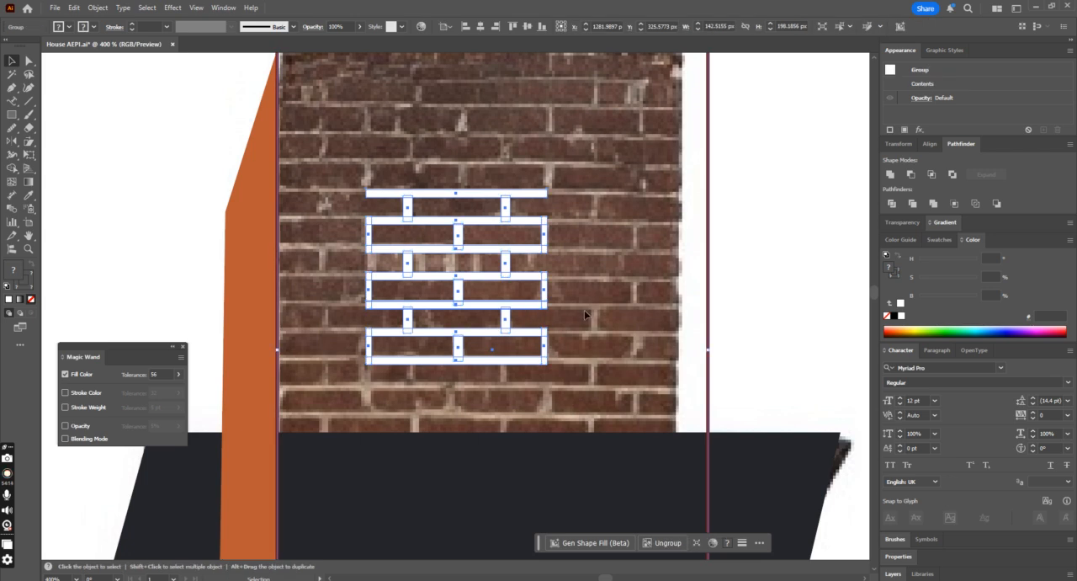
pyautogui.hotkey('ctrl', 'z')
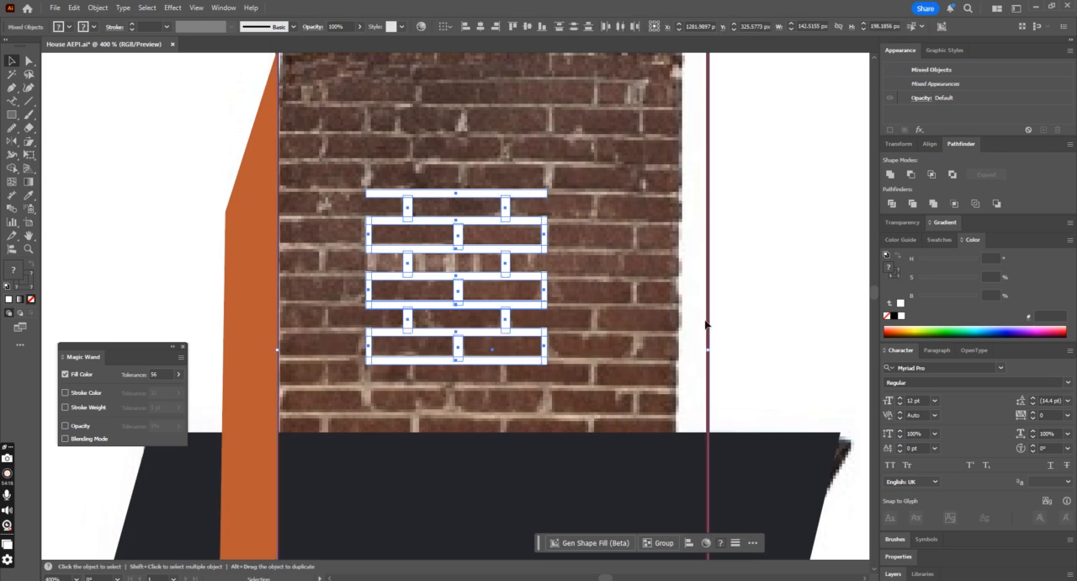
# Step: Select the three stacked mortar groups without the chimney outline and copy them sideways across the chimney's width
pyautogui.click(708, 316)
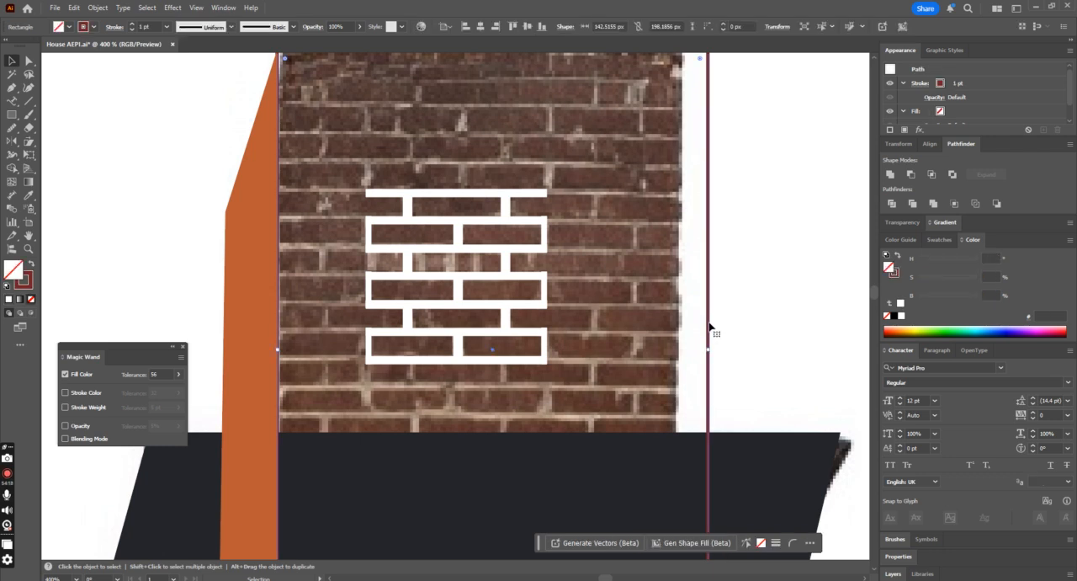
pyautogui.click(515, 306)
pyautogui.keyDown('shift'); pyautogui.click(508, 322); pyautogui.keyUp('shift')
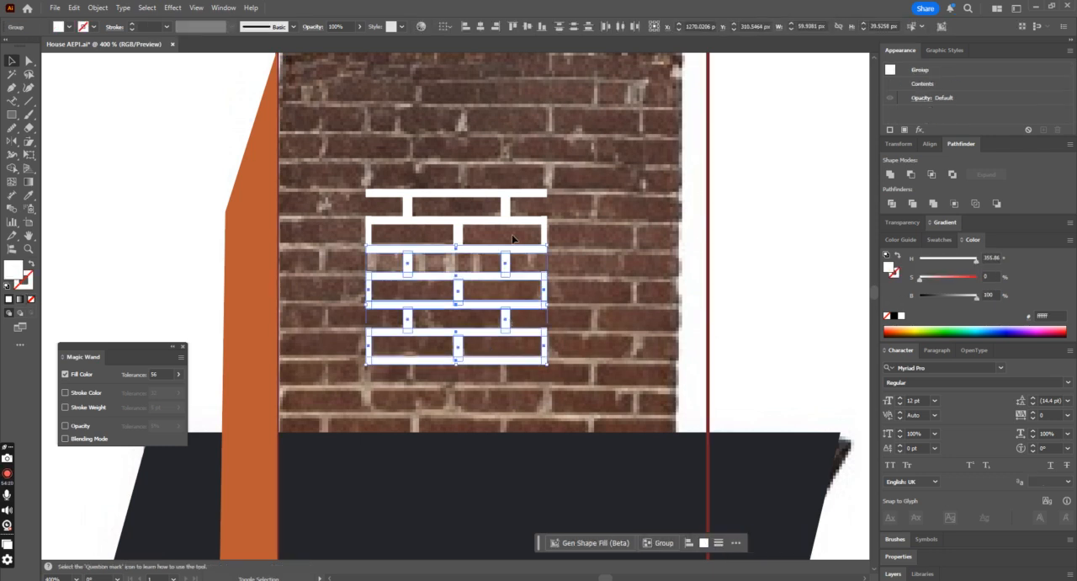
pyautogui.keyDown('shift'); pyautogui.click(521, 226); pyautogui.keyUp('shift')
pyautogui.moveTo(512, 219); pyautogui.dragTo(285, 224)
pyautogui.hotkey('ctrl', '-')
pyautogui.hotkey('ctrl', '-')
pyautogui.hotkey('ctrl', '-')
pyautogui.hotkey('ctrl', '-')
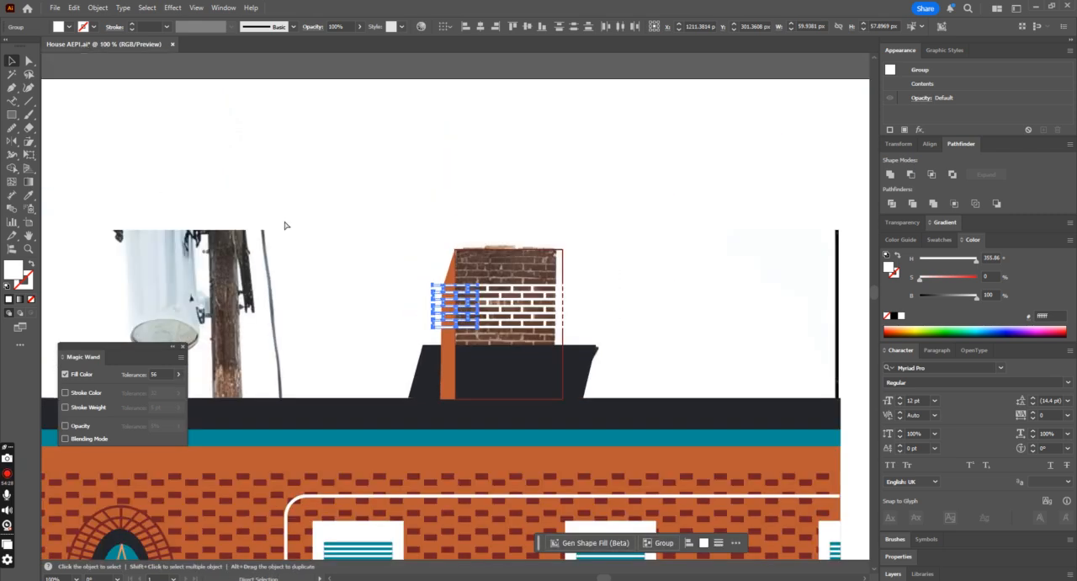
# Step: Undo the sideways copies and the topmost mortar copy, back to two stacked groups, and clear the selection
pyautogui.hotkey('ctrl', '+')
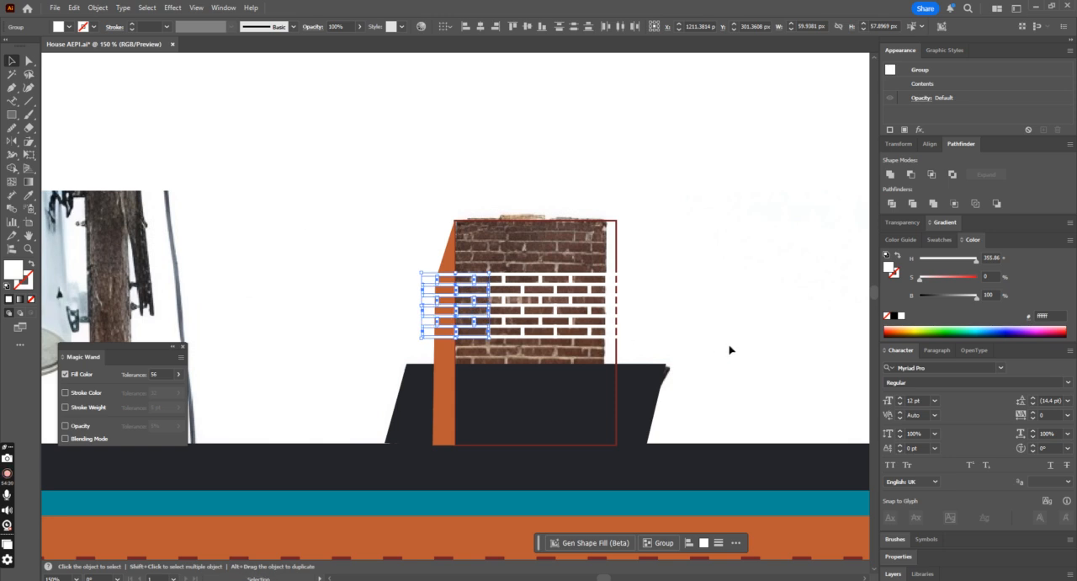
pyautogui.hotkey('ctrl', 'z')
pyautogui.hotkey('ctrl', 'z')
pyautogui.hotkey('ctrl', 'z')
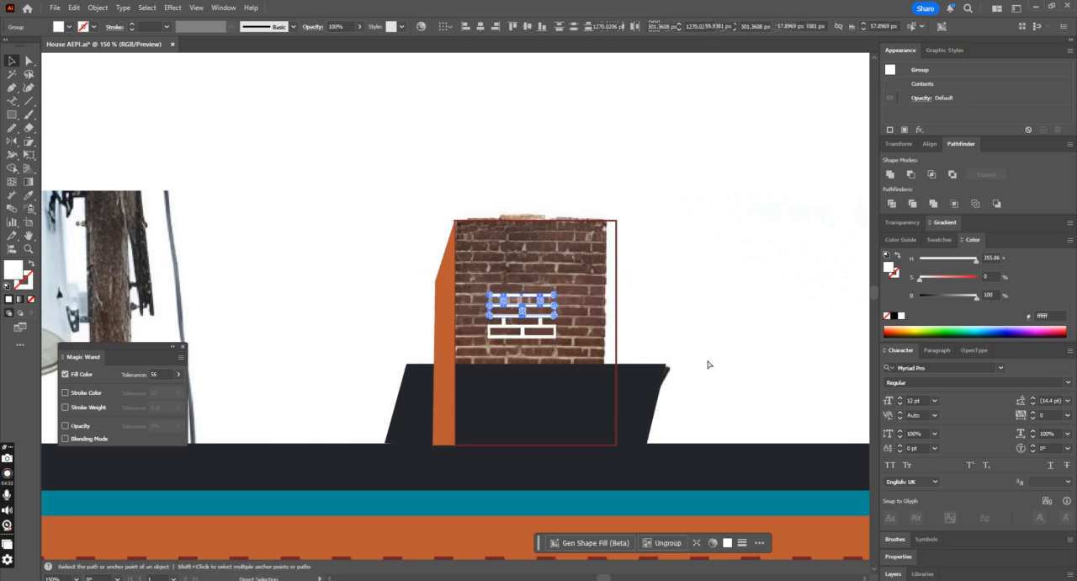
pyautogui.hotkey('ctrl', '+')
pyautogui.hotkey('ctrl', '+')
pyautogui.hotkey('ctrl', '+')
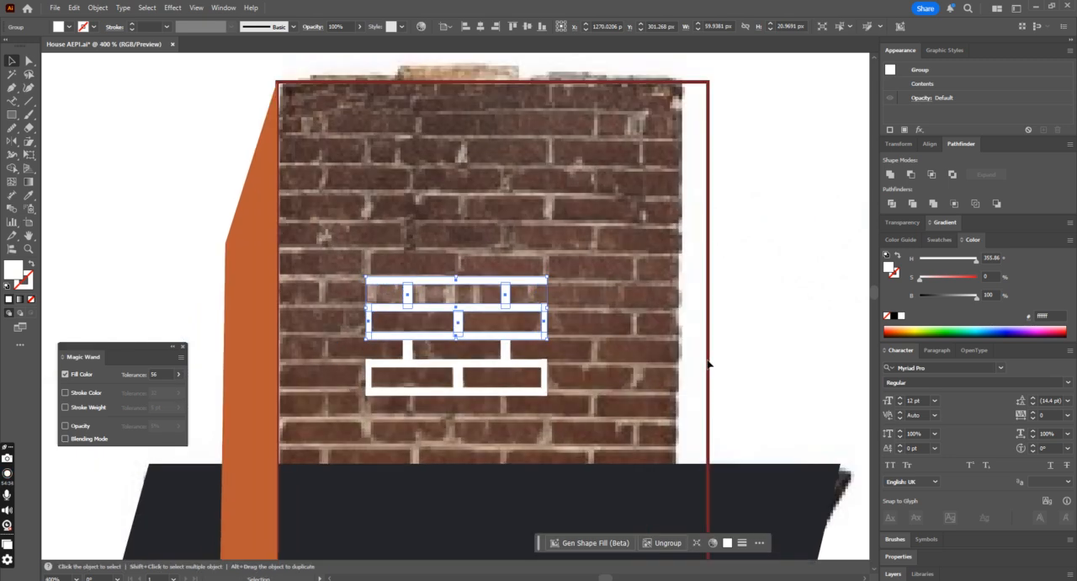
pyautogui.hotkey('ctrl', 'z')
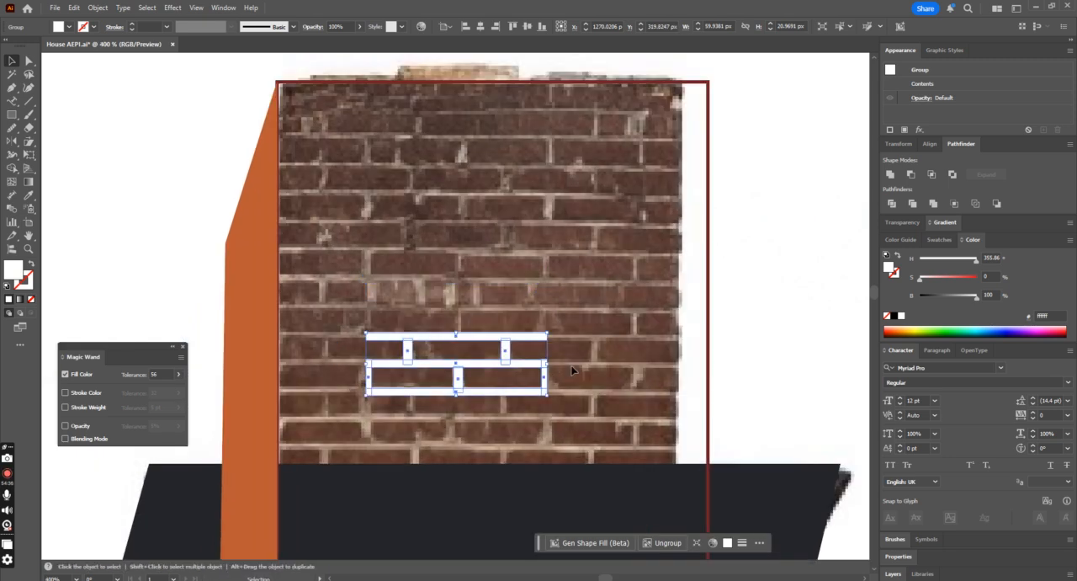
pyautogui.hotkey('ctrl', 'shift', 'z')
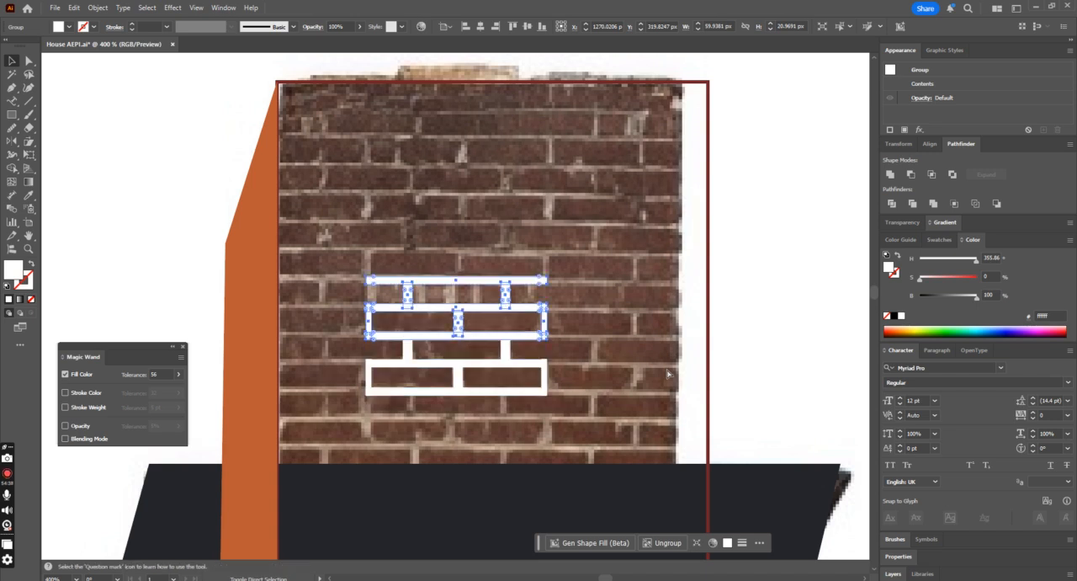
pyautogui.click(586, 368)
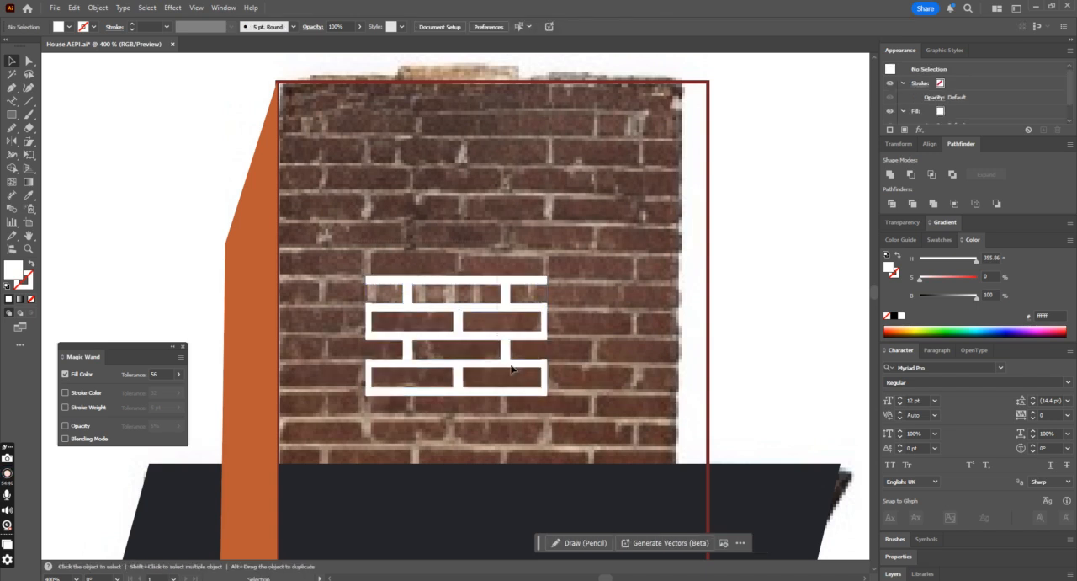
# Step: Group the two stacked mortar groups, leaving the chimney's outline rectangle out
pyautogui.hotkey('ctrl', 'a')
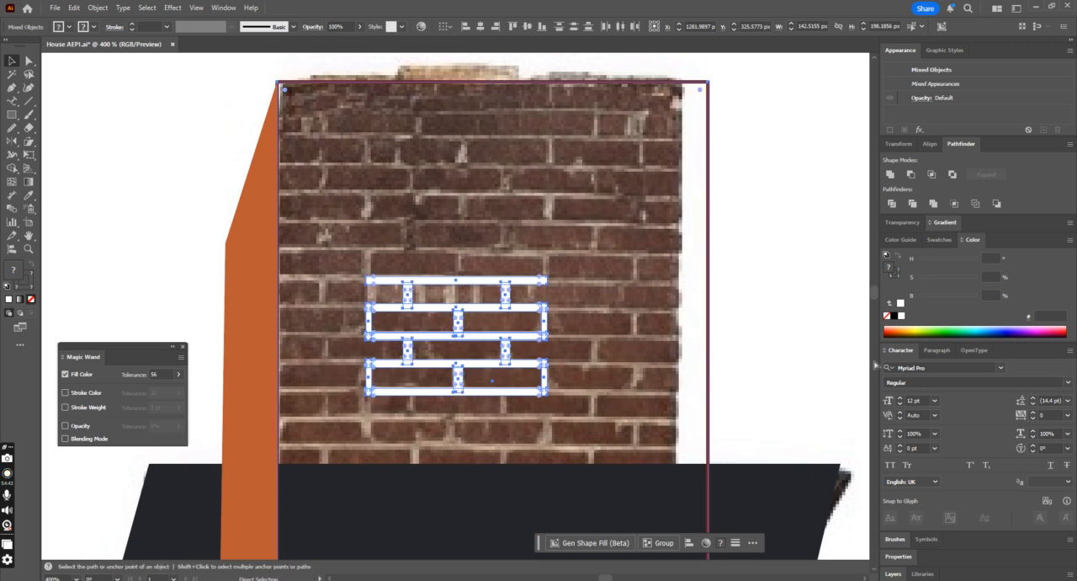
pyautogui.press('v')
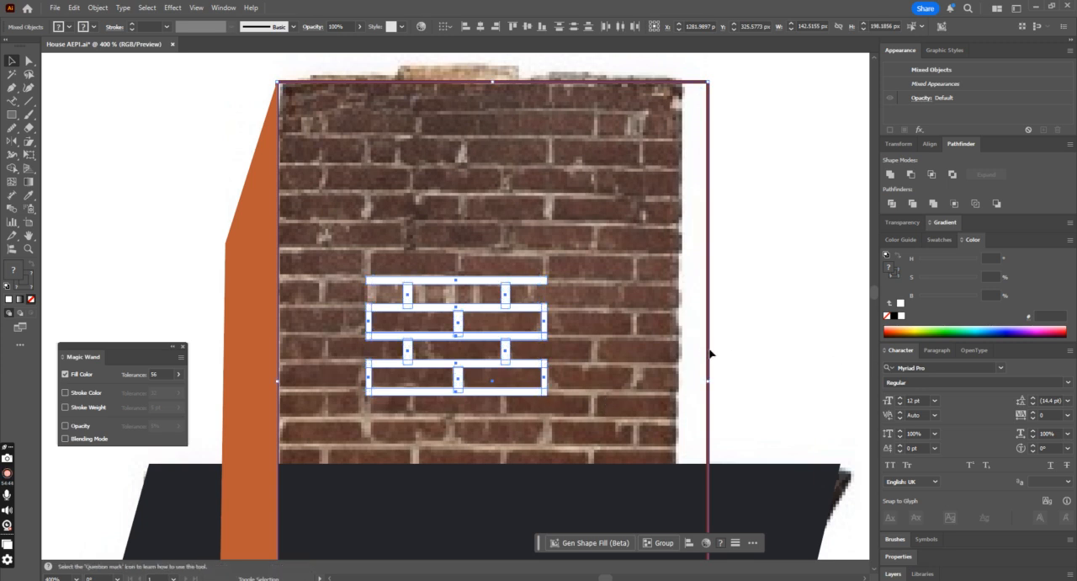
pyautogui.hotkey('ctrl', 'g')
pyautogui.hotkey('ctrl', '-')
pyautogui.hotkey('ctrl', '-')
pyautogui.hotkey('ctrl', '-')
pyautogui.hotkey('ctrl', '-')
pyautogui.hotkey('ctrl', '-')
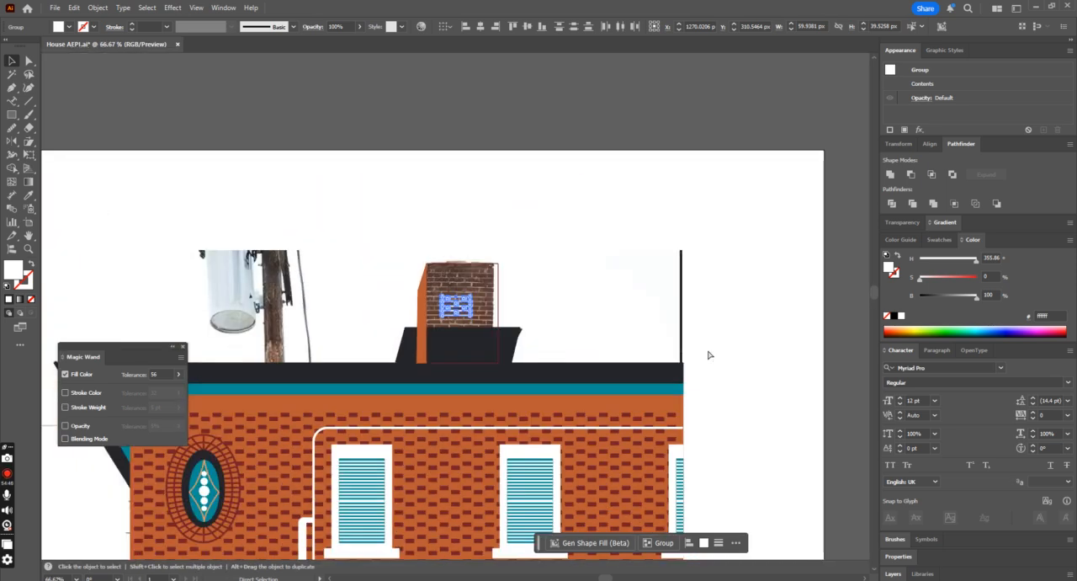
# Step: Copy the mortar group onto the empty canvas above the artboard and clear the selection
pyautogui.moveTo(466, 311); pyautogui.dragTo(465, 112)
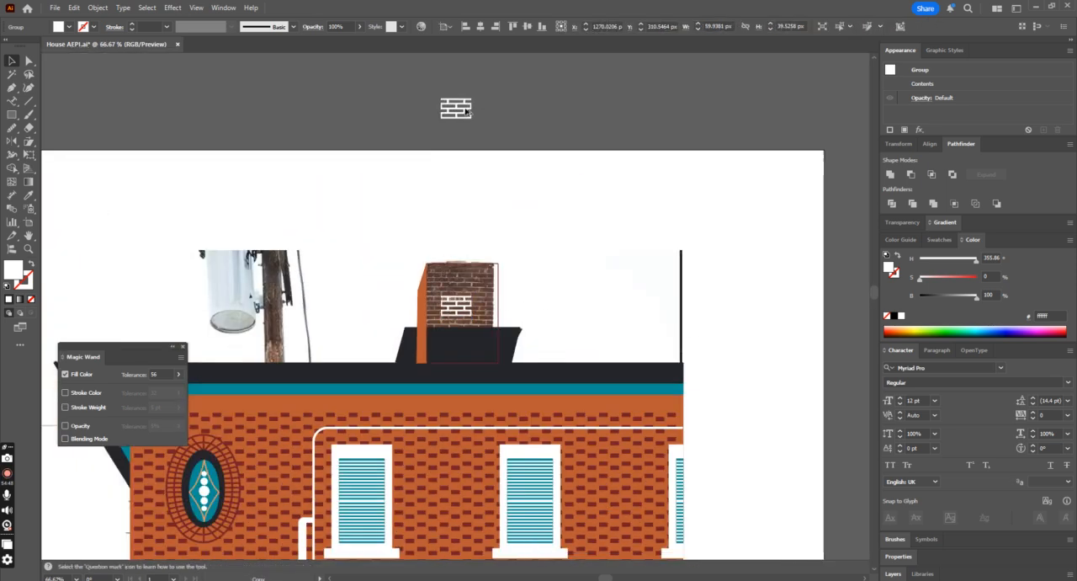
pyautogui.scroll(1, 504, 155)
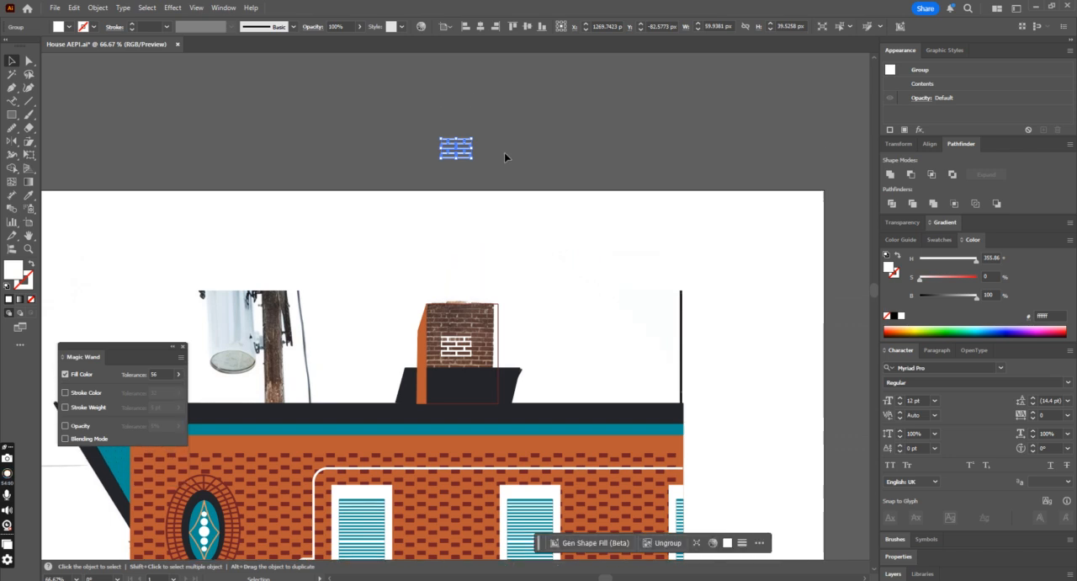
pyautogui.click(531, 157)
pyautogui.hotkey('ctrl', '+')
pyautogui.hotkey('ctrl', '+')
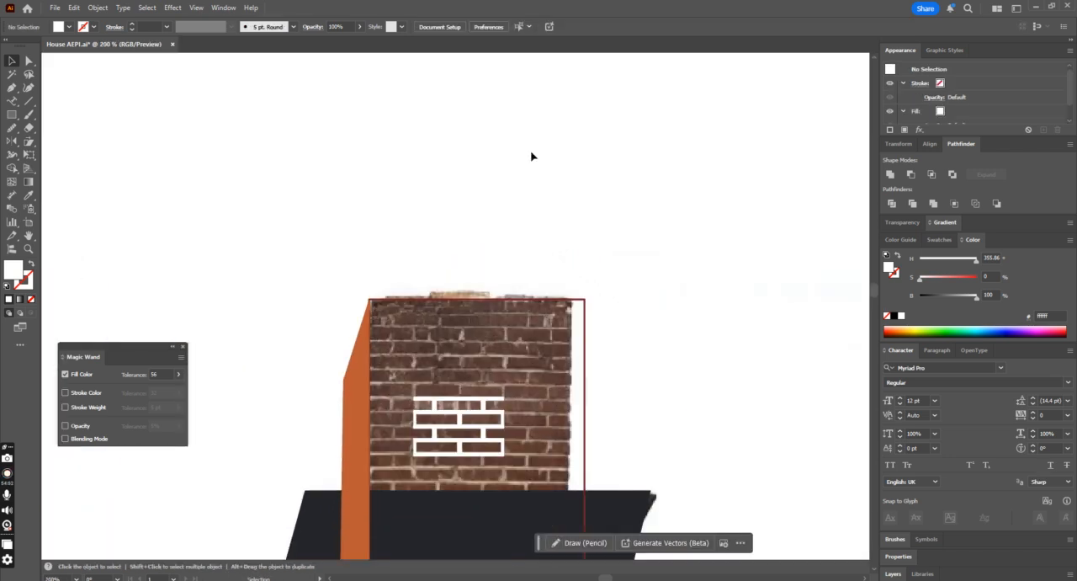
pyautogui.scroll(8, 531, 155)
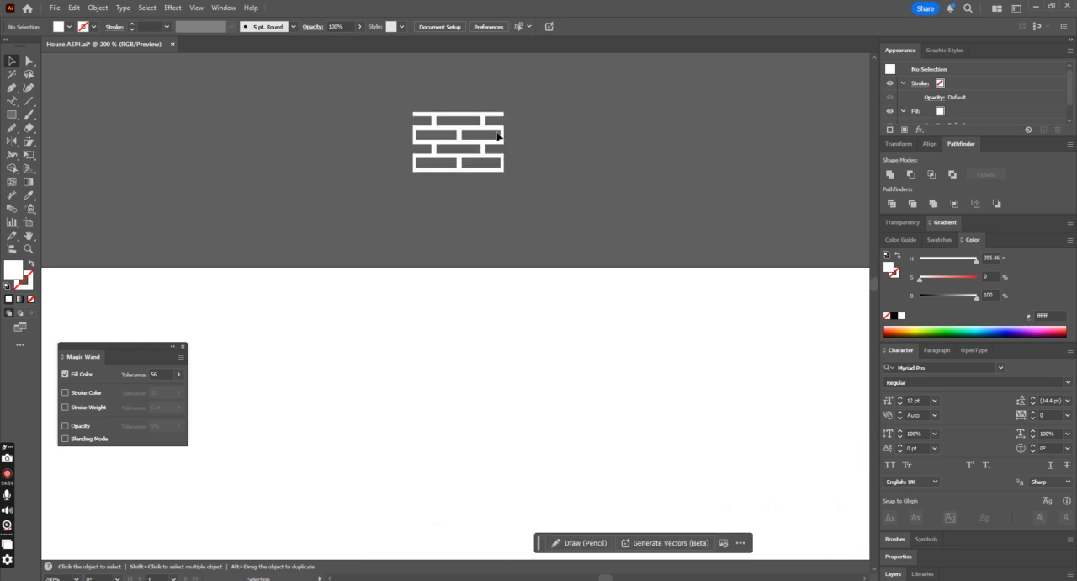
# Step: Ungroup the mortar copy above the artboard into its two stacked halves and clear the selection
pyautogui.click(502, 135)
pyautogui.press('a')
pyautogui.hotkey('ctrl', '-')
pyautogui.hotkey('ctrl', '-')
pyautogui.hotkey('ctrl', '-')
pyautogui.hotkey('ctrl', '-')
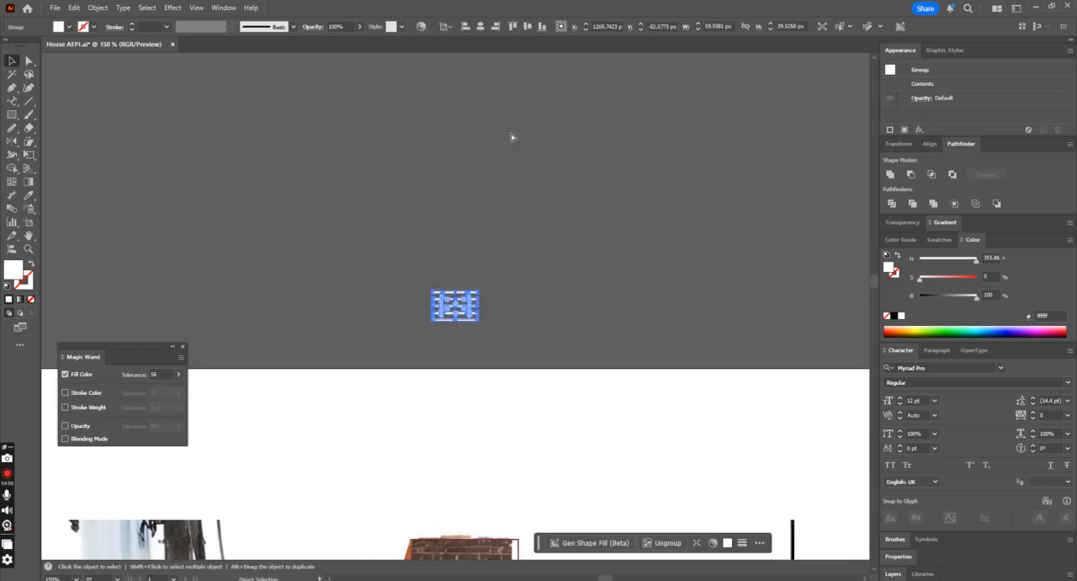
pyautogui.hotkey('ctrl', '+')
pyautogui.hotkey('ctrl', '+')
pyautogui.hotkey('ctrl', '+')
pyautogui.hotkey('ctrl', '+')
pyautogui.hotkey('ctrl', '+')
pyautogui.hotkey('ctrl', '+')
pyautogui.press('v')
pyautogui.hotkey('ctrl', '+')
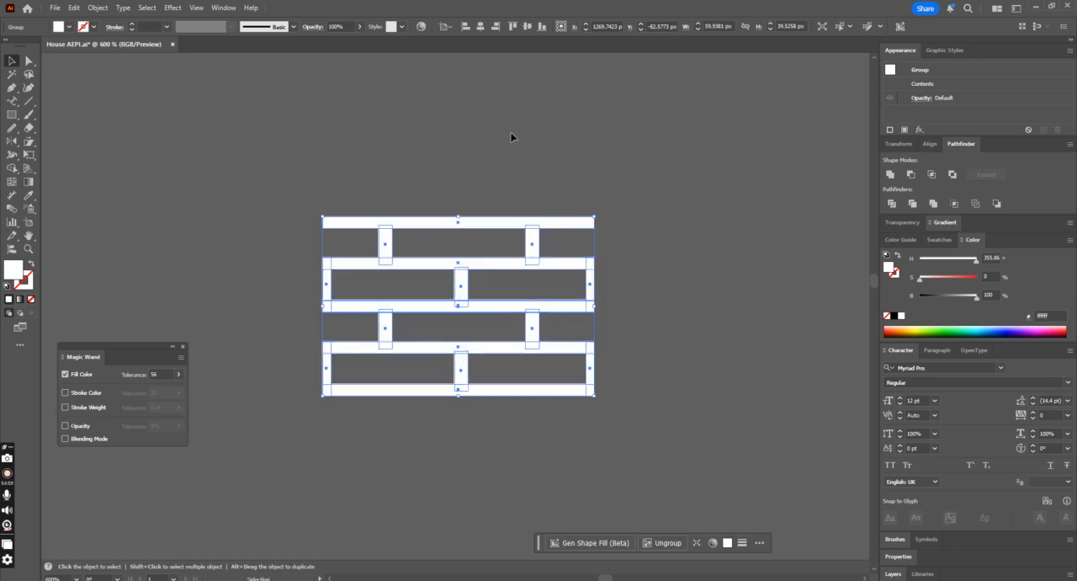
pyautogui.hotkey('ctrl', 'shift', 'a')
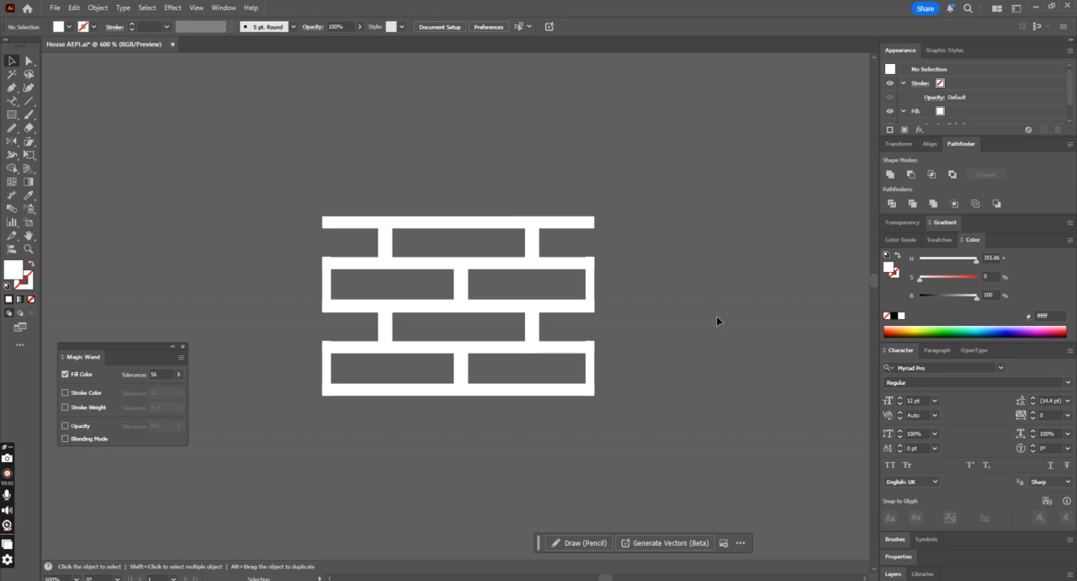
pyautogui.click(29, 101)
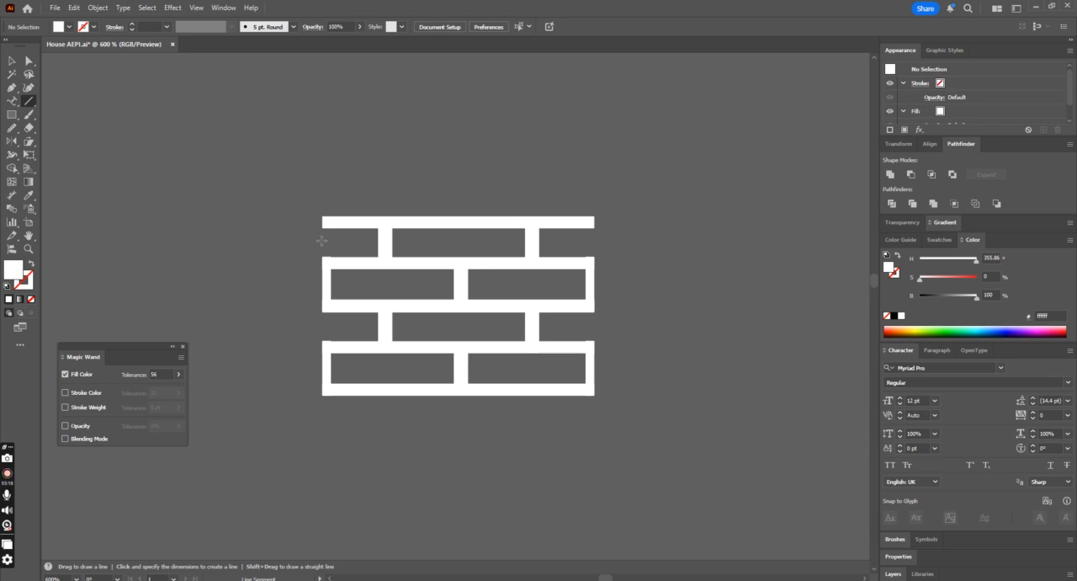
pyautogui.click(12, 61)
pyautogui.hotkey('ctrl', 'a')
pyautogui.rightClick(533, 243)
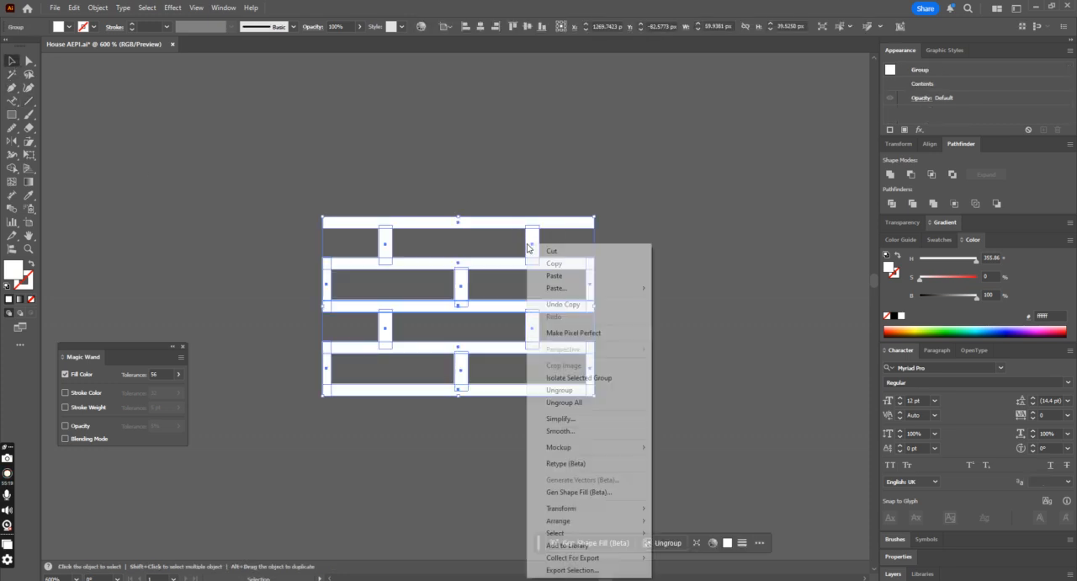
pyautogui.click(588, 394)
pyautogui.click(644, 265)
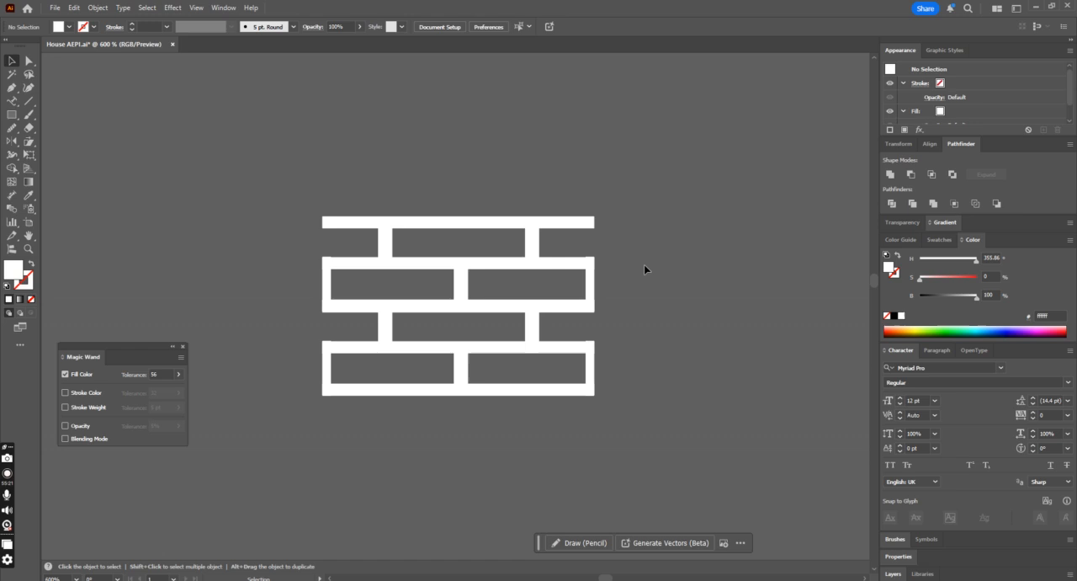
# Step: Ungroup the upper half of the mortar copy into separate strips and joints, and clear the selection
pyautogui.click(340, 228)
pyautogui.hotkey('ctrl', '-')
pyautogui.hotkey('ctrl', '-')
pyautogui.hotkey('ctrl', '-')
pyautogui.hotkey('ctrl', '=')
pyautogui.hotkey('ctrl', '=')
pyautogui.hotkey('ctrl', '=')
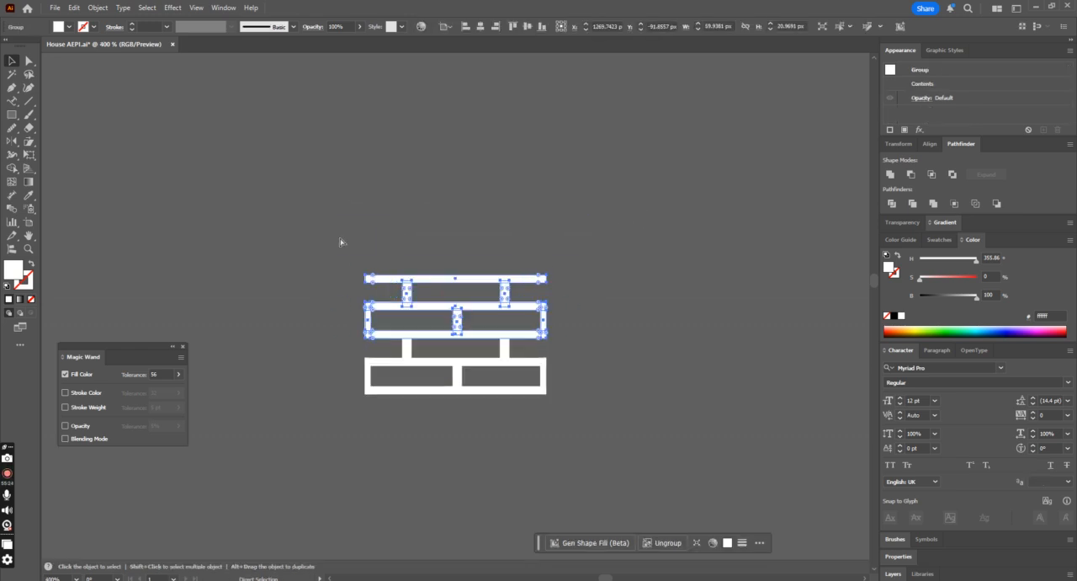
pyautogui.rightClick(341, 242)
pyautogui.click(378, 376)
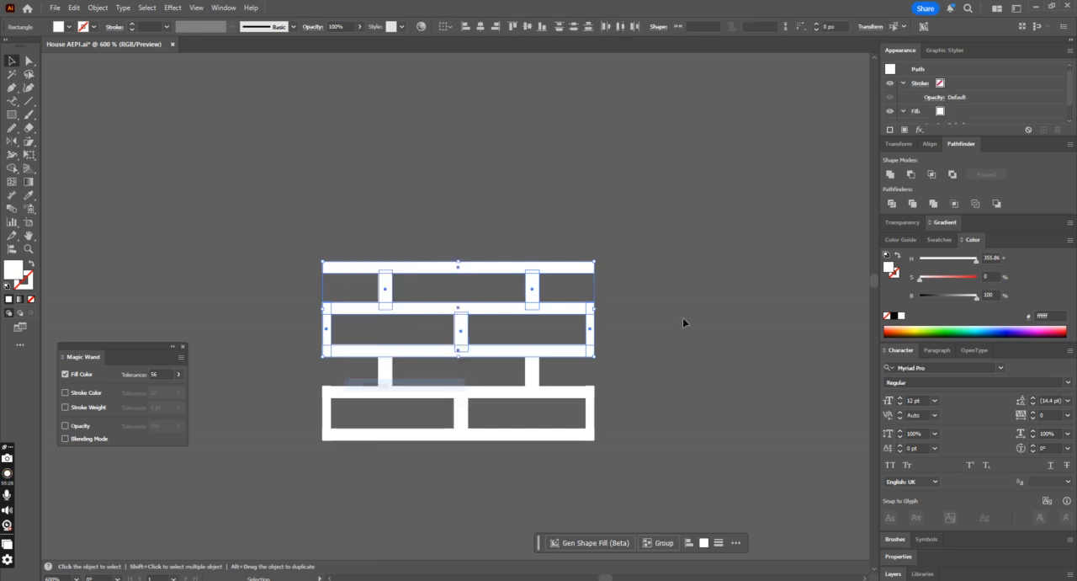
pyautogui.click(683, 322)
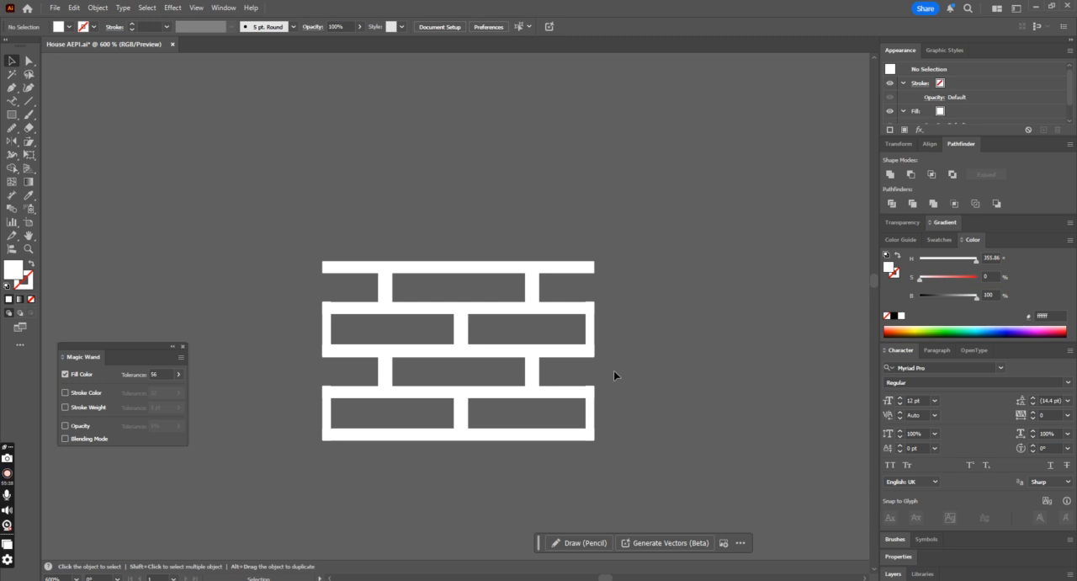
# Step: Copy the lower mortar group to the top of the stack, flush with the row below, and clear the selection
pyautogui.moveTo(612, 398); pyautogui.dragTo(499, 423)
pyautogui.click(665, 410)
pyautogui.click(497, 379)
pyautogui.click(386, 377)
pyautogui.rightClick(426, 423)
pyautogui.click(577, 239)
pyautogui.moveTo(535, 380); pyautogui.dragTo(546, 221)
pyautogui.click(646, 268)
# Step: Ungroup the topmost mortar copy into separate strips and joints, and clear the selection
pyautogui.click(535, 216)
pyautogui.rightClick(539, 216)
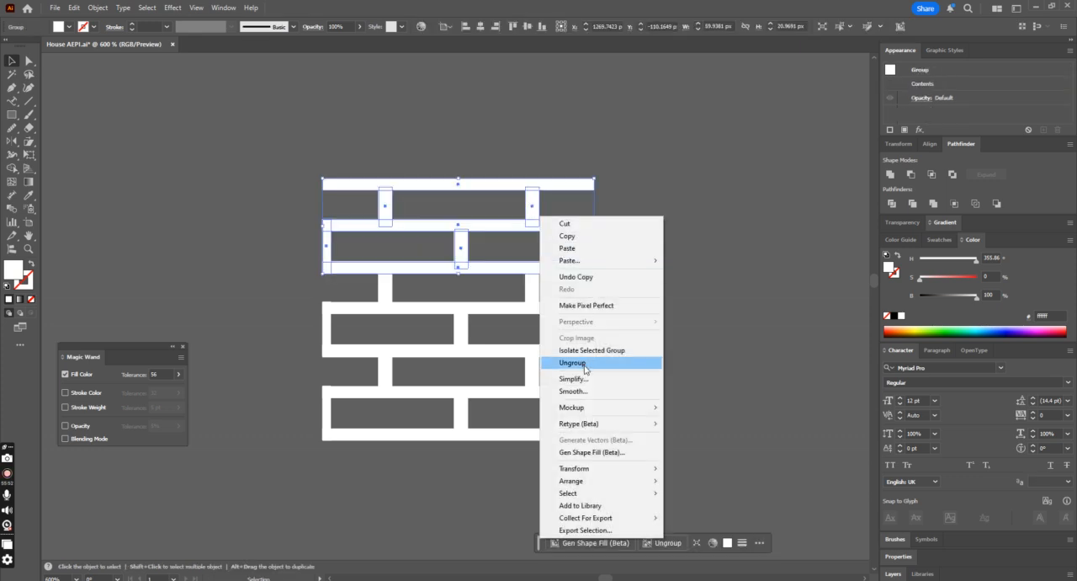
pyautogui.click(588, 364)
pyautogui.click(618, 303)
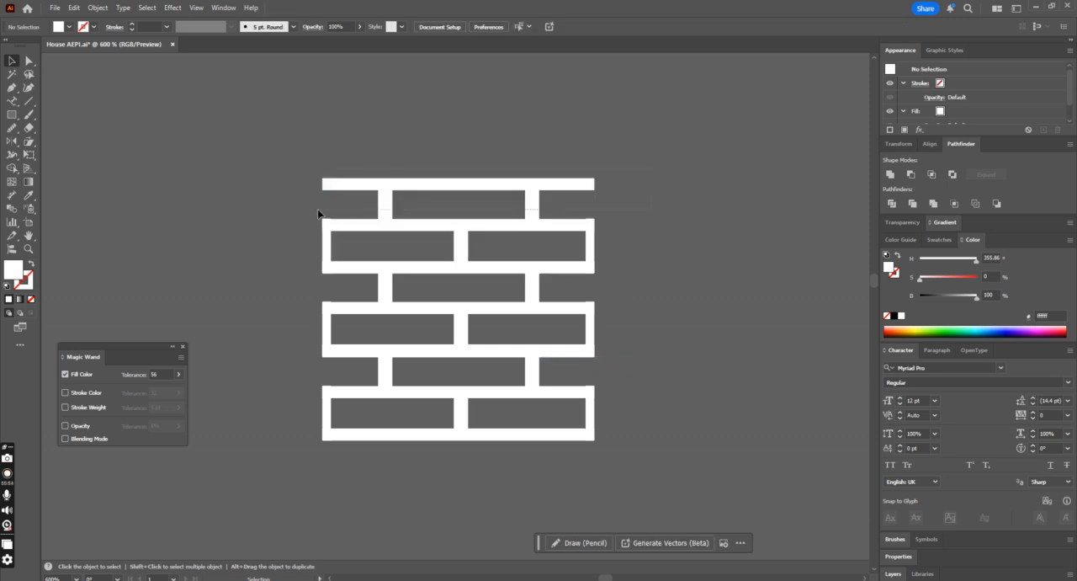
# Step: Delete the uppermost horizontal strip and the two vertical joints beneath it
pyautogui.moveTo(318, 210); pyautogui.dragTo(318, 210)
pyautogui.press('Delete')
pyautogui.scroll(-3, 608, 300)
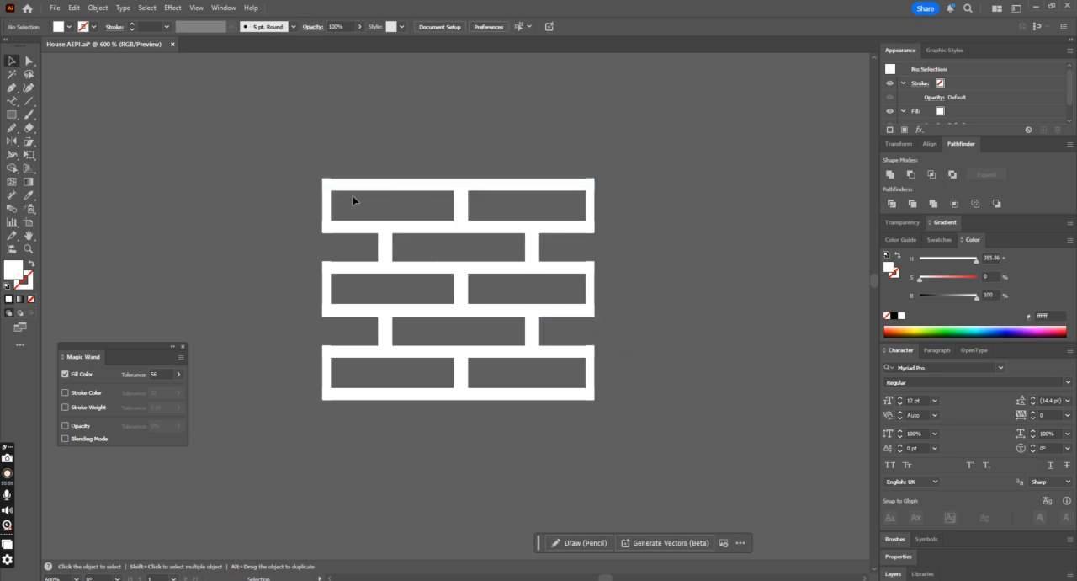
# Step: Group all the pieces of the five-row mortar pattern above the artboard and clear the selection
pyautogui.moveTo(549, 378); pyautogui.dragTo(654, 450)
pyautogui.hotkey('ctrl', 'g')
pyautogui.click(663, 433)
pyautogui.scroll(-4, 670, 429)
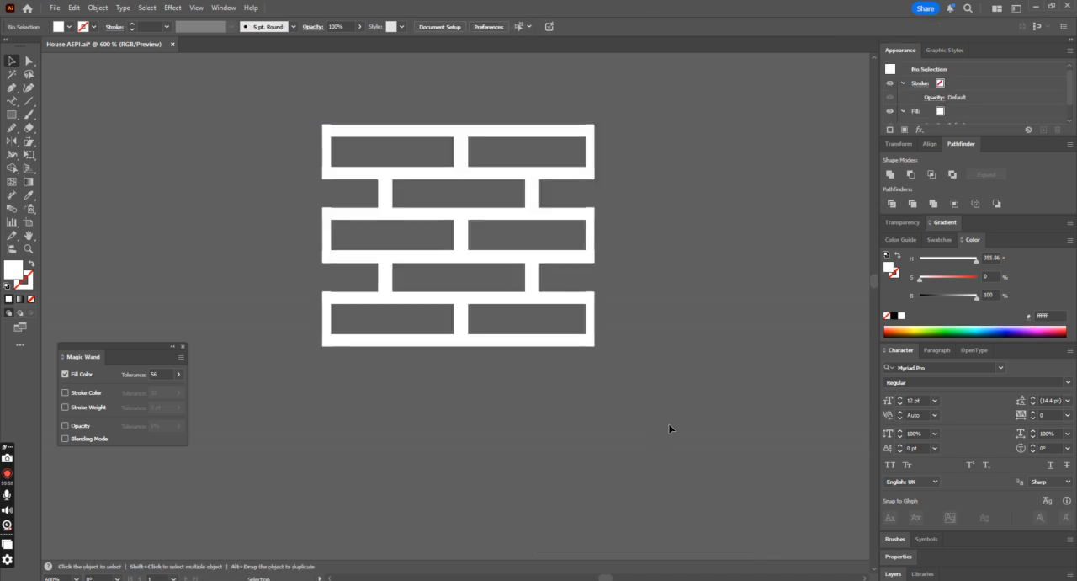
# Step: Draw a horizontal line across the middle of the top brick row, extending well past both ends of the pattern
pyautogui.hotkey('ctrl', '-')
pyautogui.hotkey('ctrl', '-')
pyautogui.hotkey('ctrl', '+')
pyautogui.hotkey('ctrl', '+')
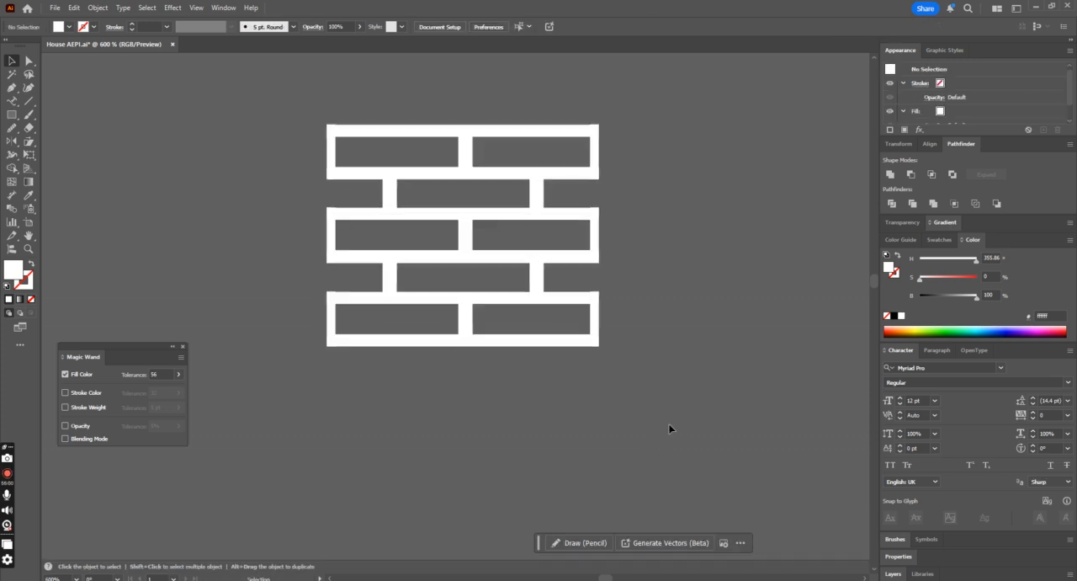
pyautogui.click(465, 156)
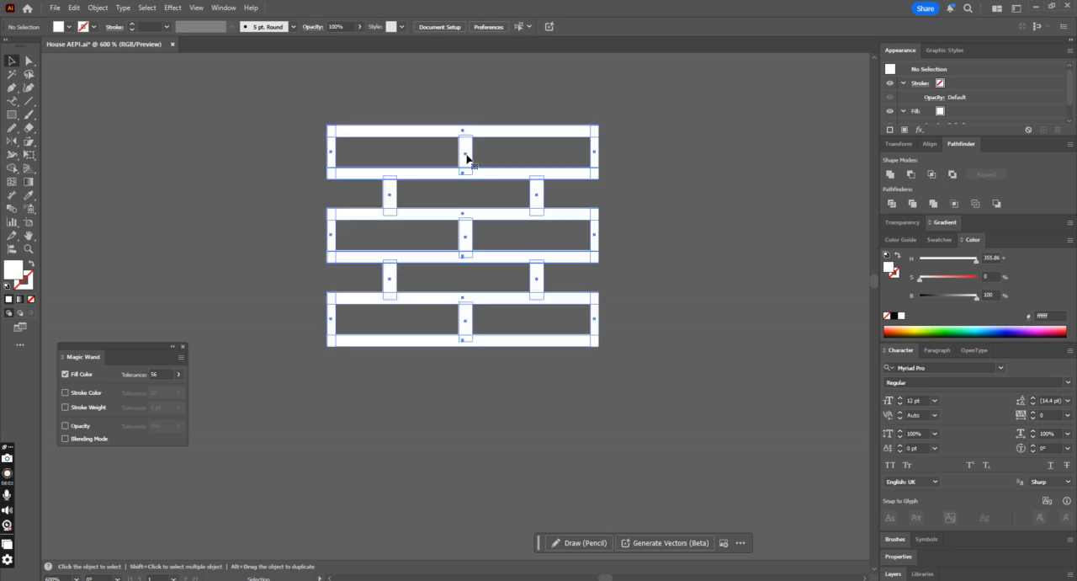
pyautogui.scroll(3, 524, 190)
pyautogui.hotkey('ctrl', '+')
pyautogui.hotkey('ctrl', '+')
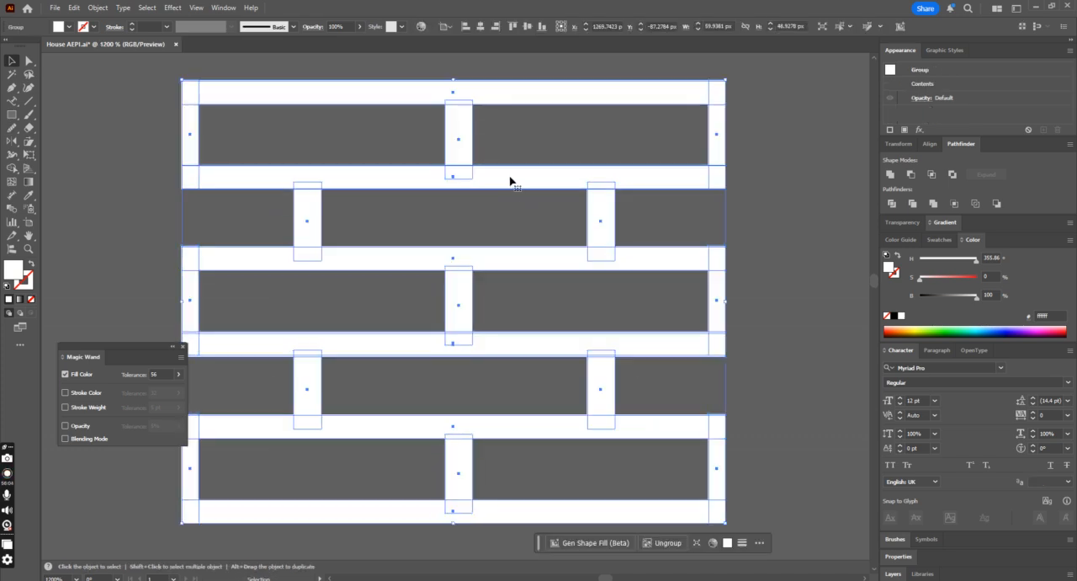
pyautogui.click(560, 137)
pyautogui.scroll(2, 480, 139)
pyautogui.click(29, 102)
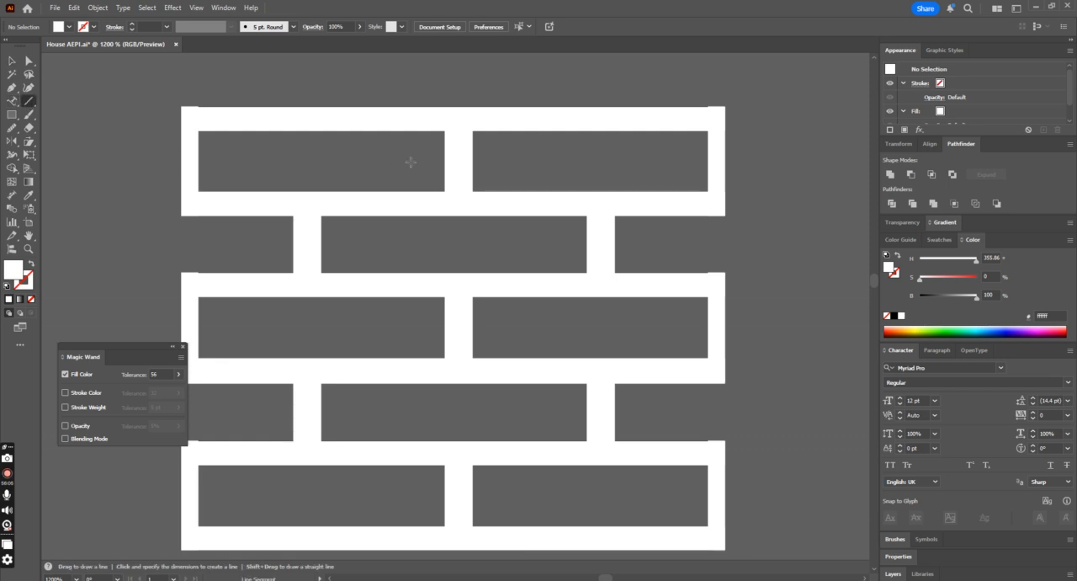
pyautogui.moveTo(443, 159); pyautogui.dragTo(799, 158)
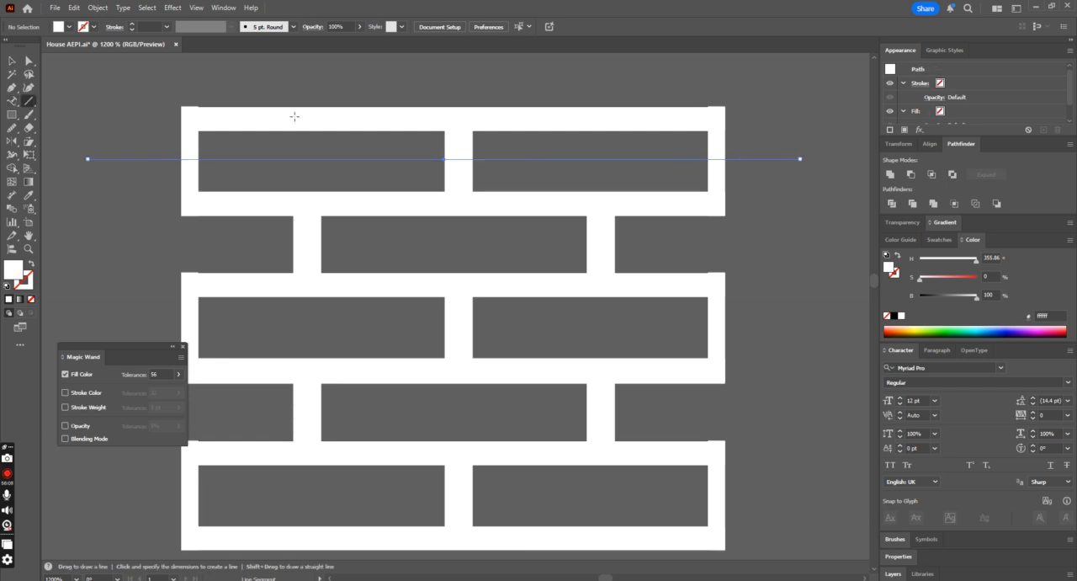
# Step: Fill the central vertical joint of the top brick row red and sample that colour onto the bottom row's central joint
pyautogui.press('a')
pyautogui.click(448, 145)
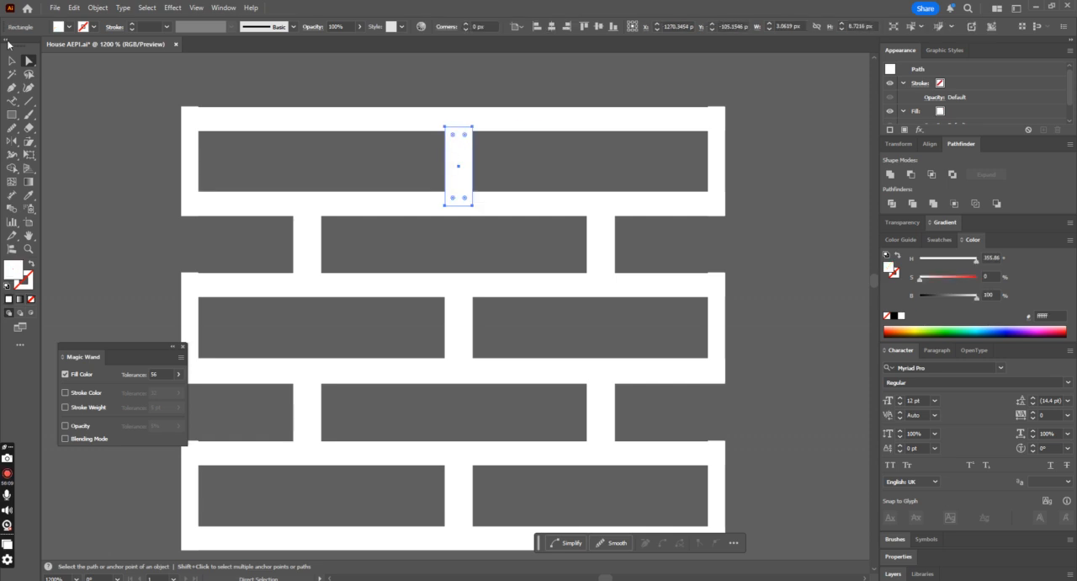
pyautogui.click(69, 27)
pyautogui.click(40, 73)
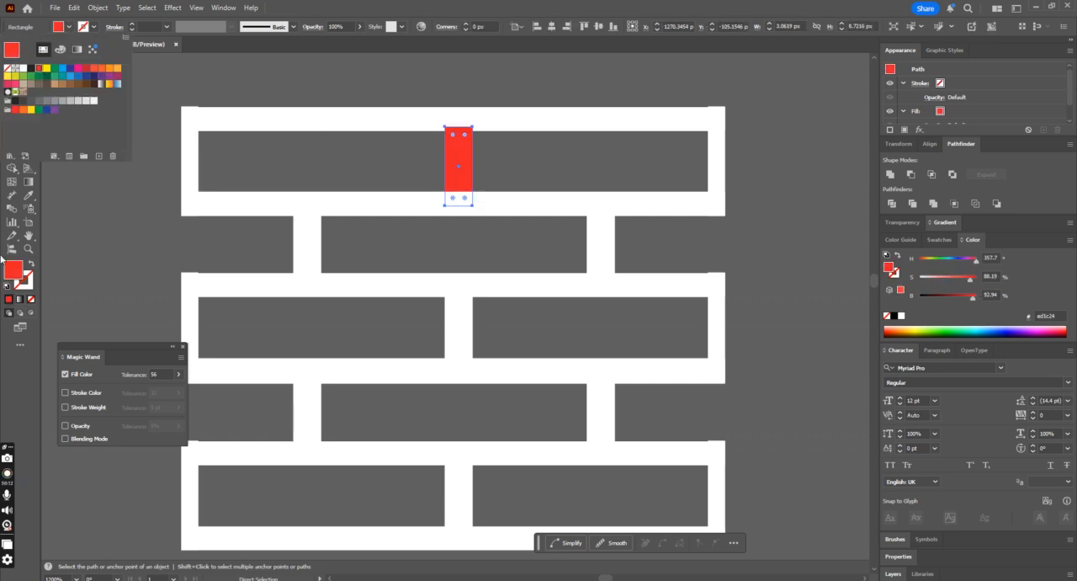
pyautogui.scroll(-2, 482, 405)
pyautogui.click(447, 455)
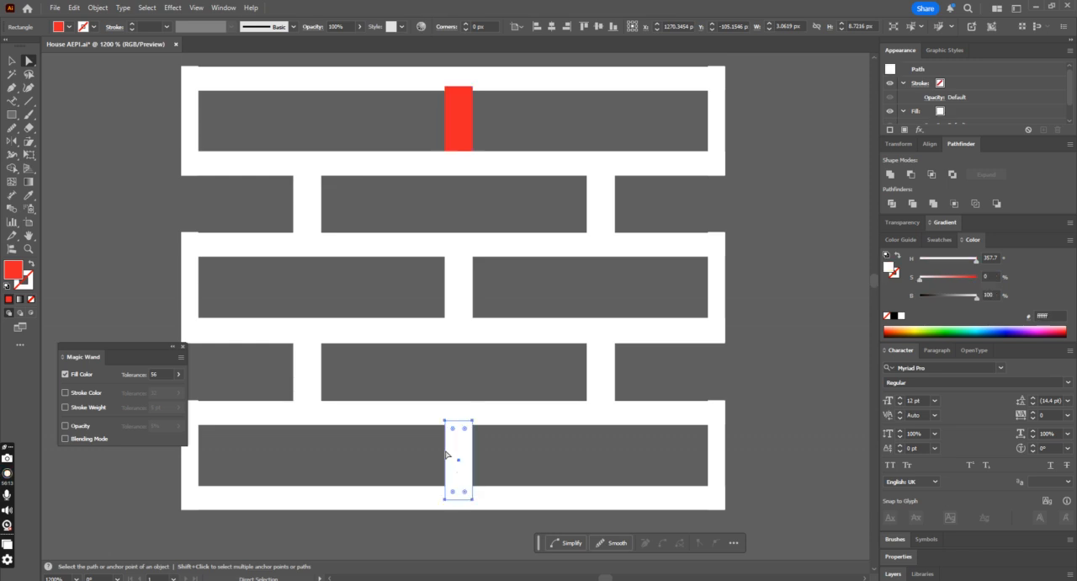
pyautogui.click(31, 195)
pyautogui.click(457, 119)
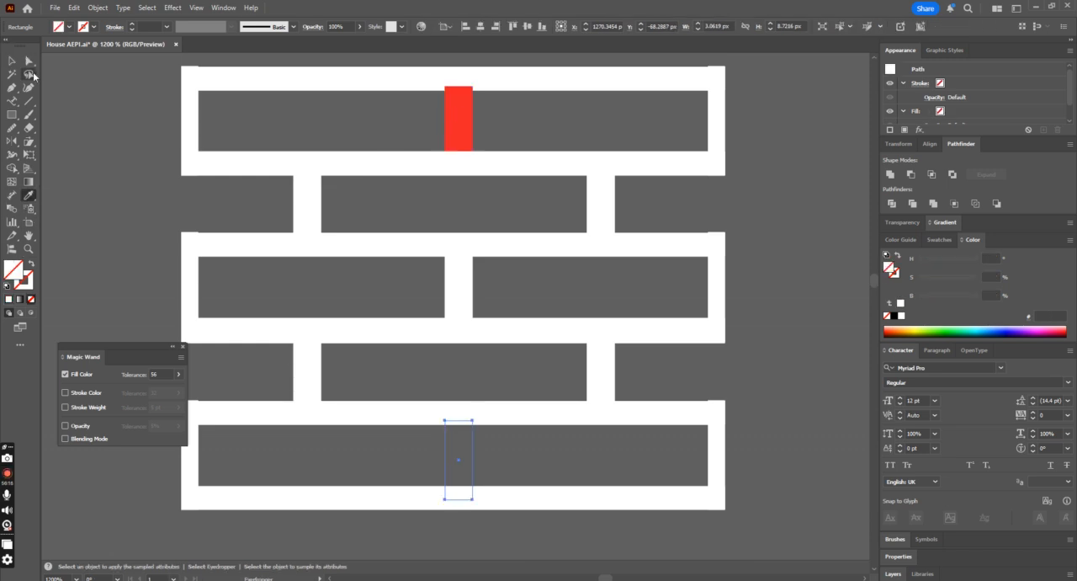
pyautogui.click(460, 120)
pyautogui.click(11, 61)
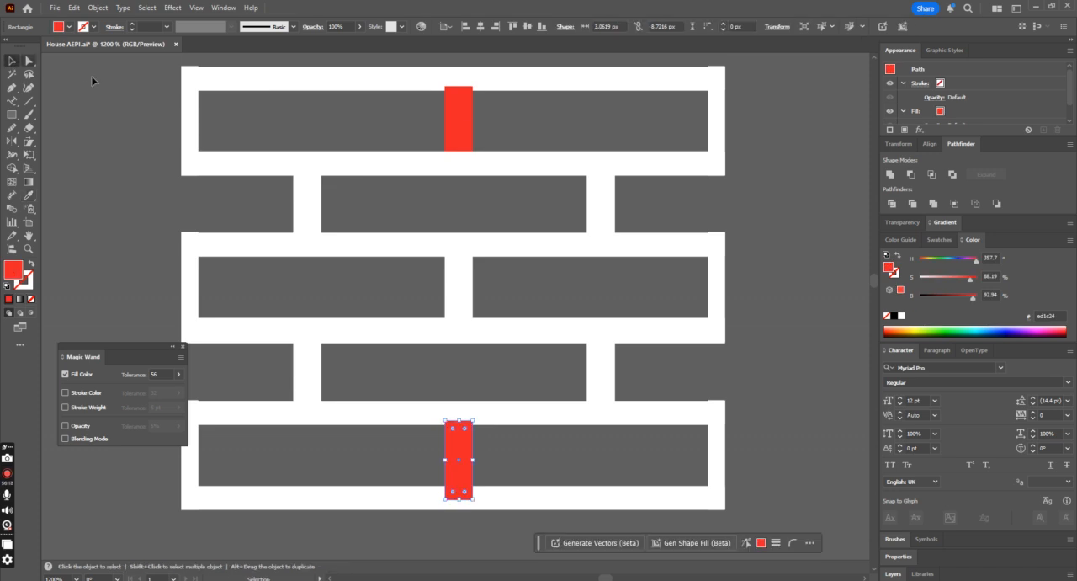
# Step: Ungroup the five-row mortar pattern so its upper pieces can be selected separately from the line
pyautogui.click(505, 131)
pyautogui.click(490, 120)
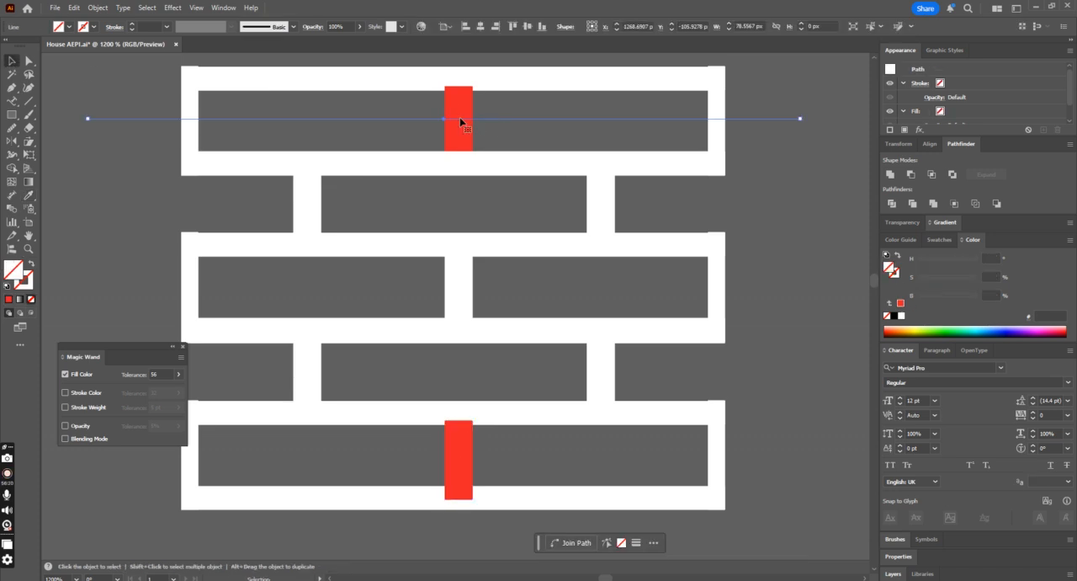
pyautogui.click(462, 124)
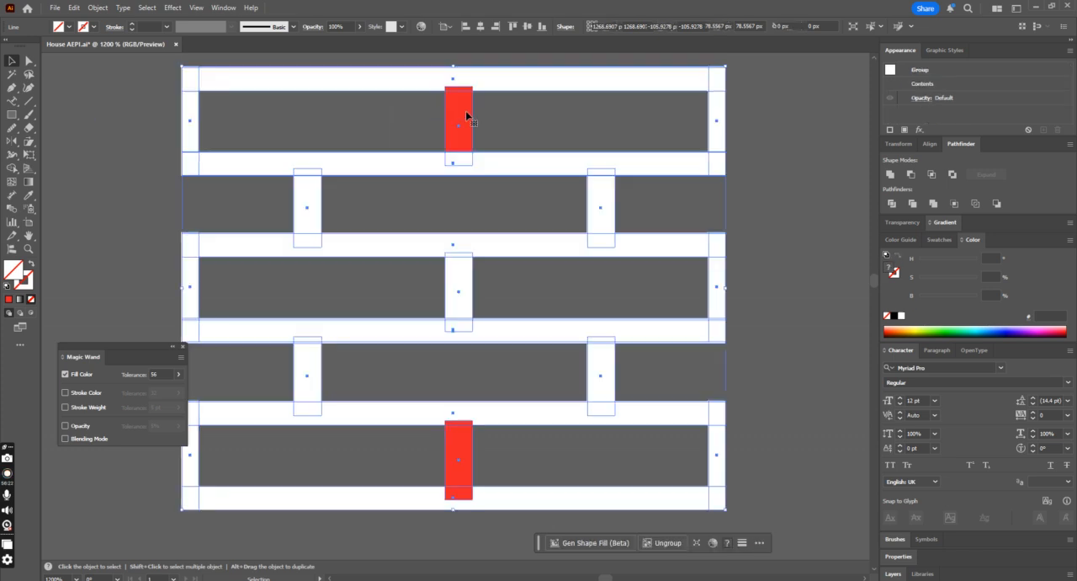
pyautogui.click(475, 118)
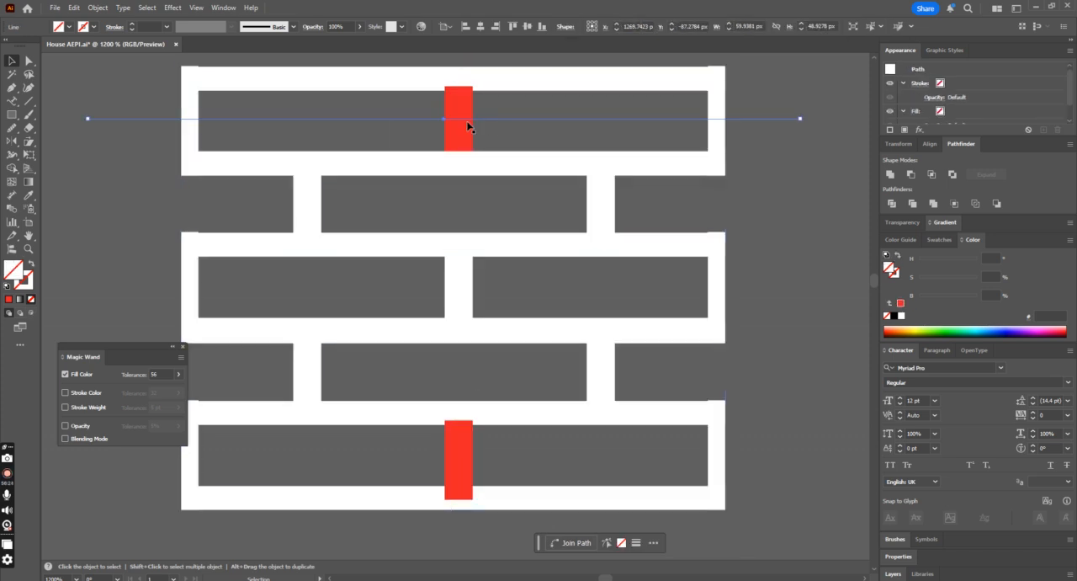
pyautogui.click(459, 119)
pyautogui.rightClick(531, 123)
pyautogui.click(589, 262)
# Step: Try to trim away the upper half of the top brick row along the line with Shape Builder
pyautogui.click(395, 119)
pyautogui.click(522, 154)
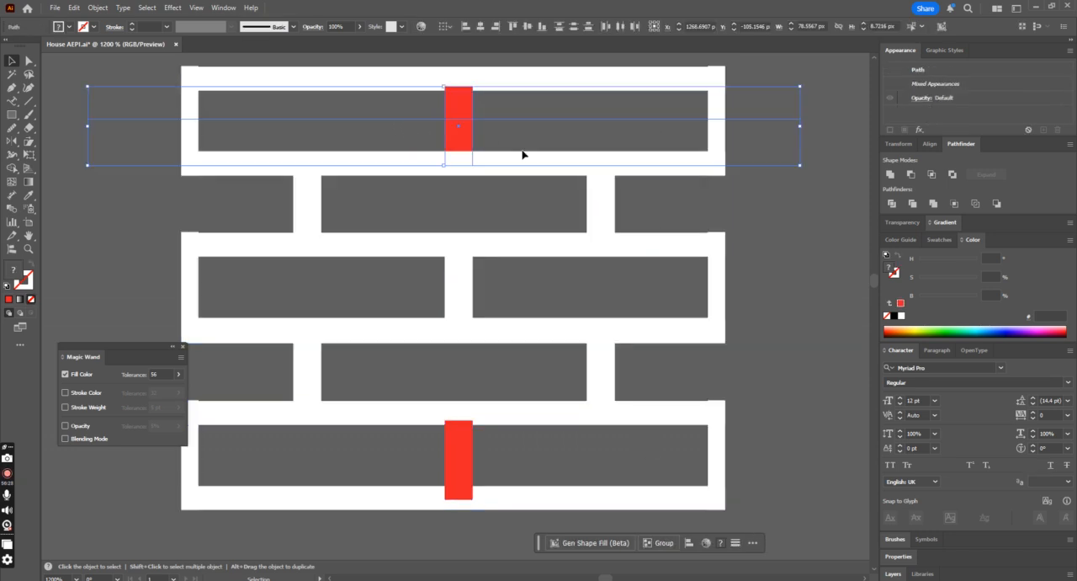
pyautogui.click(149, 71)
pyautogui.click(699, 156)
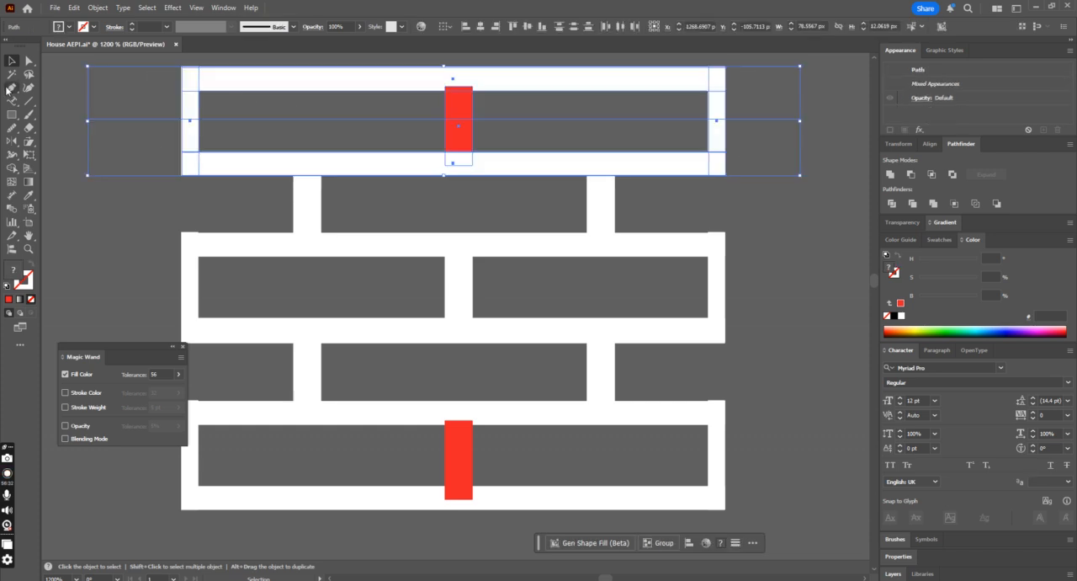
pyautogui.click(12, 167)
pyautogui.moveTo(147, 65); pyautogui.dragTo(729, 106)
pyautogui.press('v')
pyautogui.keyDown('shift'); pyautogui.click(468, 132); pyautogui.keyUp('shift')
pyautogui.keyDown('shift'); pyautogui.click(716, 137); pyautogui.keyUp('shift')
pyautogui.keyDown('shift'); pyautogui.click(194, 138); pyautogui.keyUp('shift')
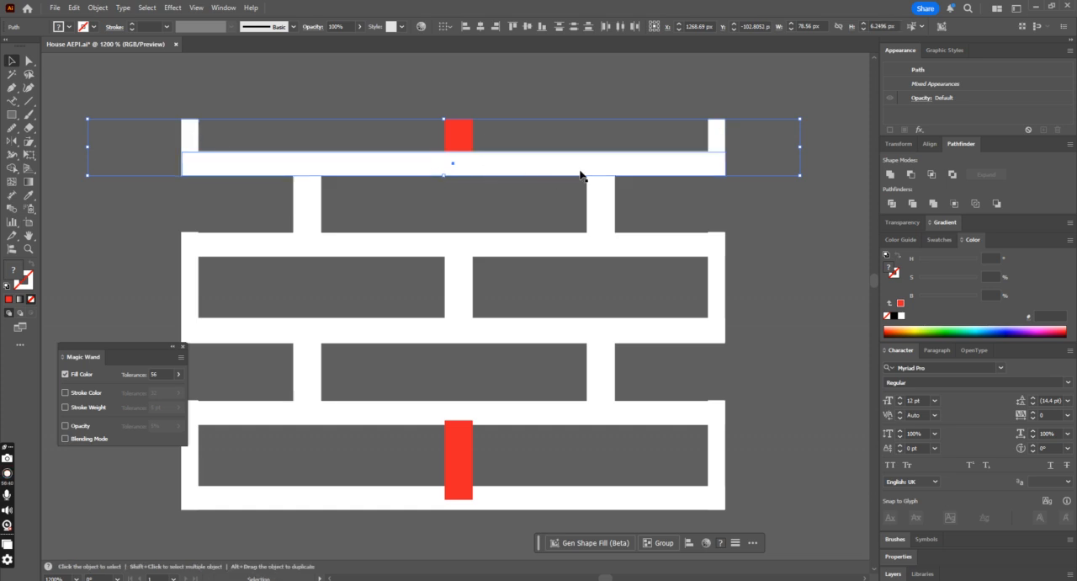
pyautogui.press('Delete')
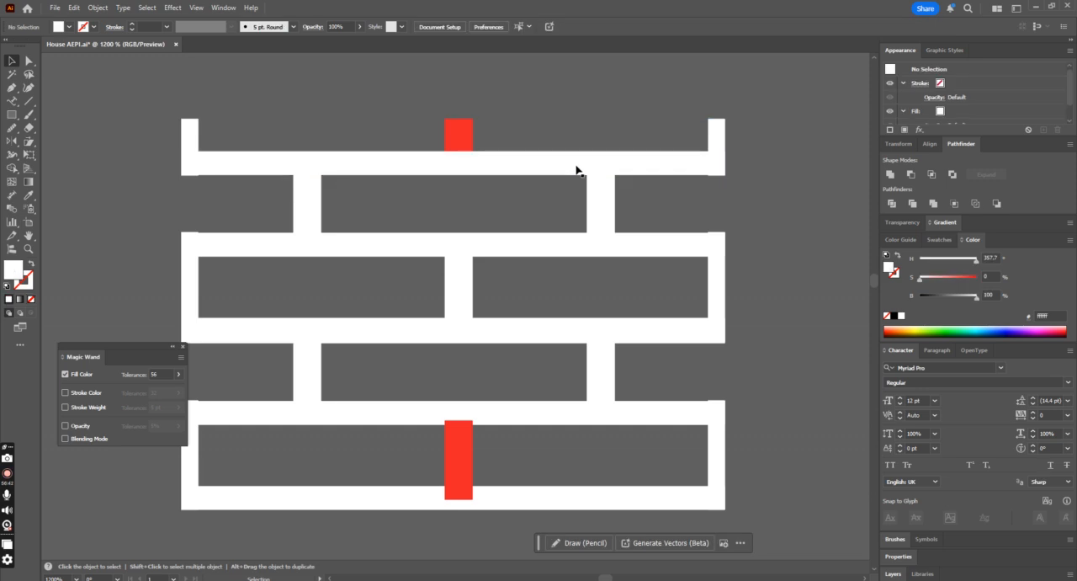
pyautogui.hotkey('ctrl', 'z')
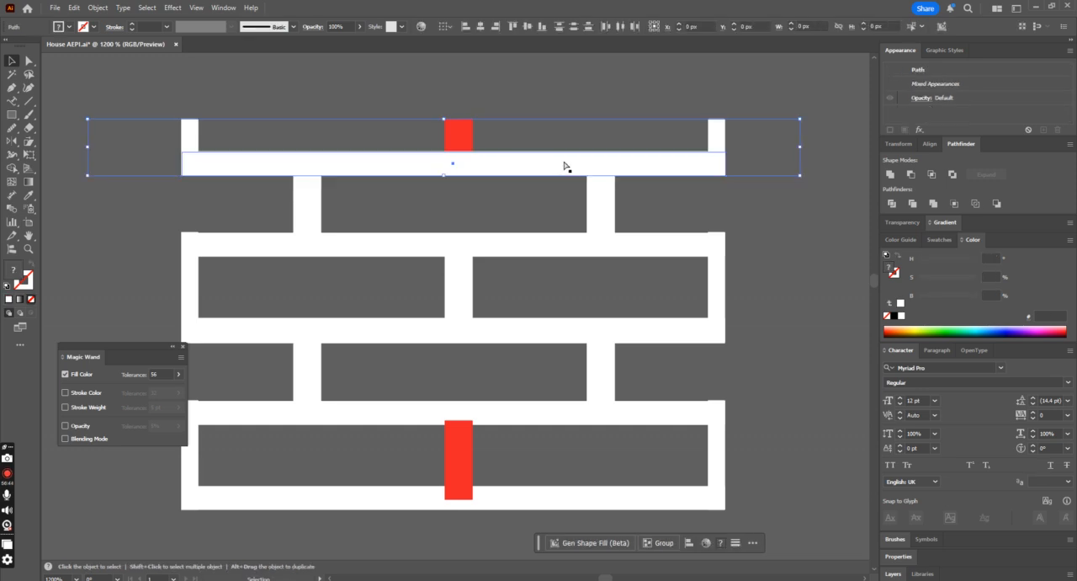
pyautogui.click(427, 103)
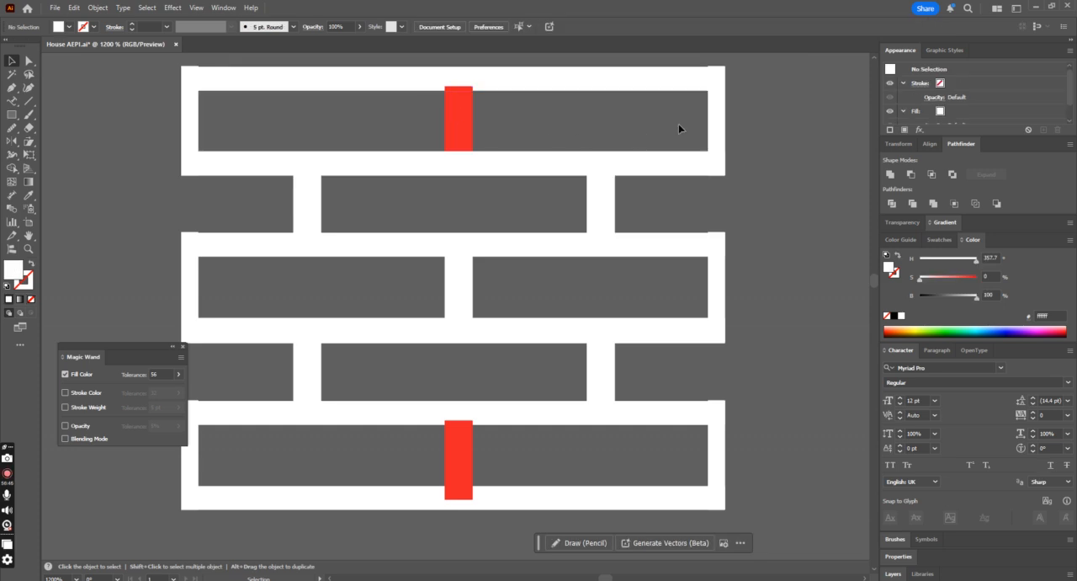
# Step: Align the horizontal line to the vertical centre of the top row's end joint and clear the selection
pyautogui.click(716, 126)
pyautogui.keyDown('shift'); pyautogui.click(625, 147); pyautogui.keyUp('shift')
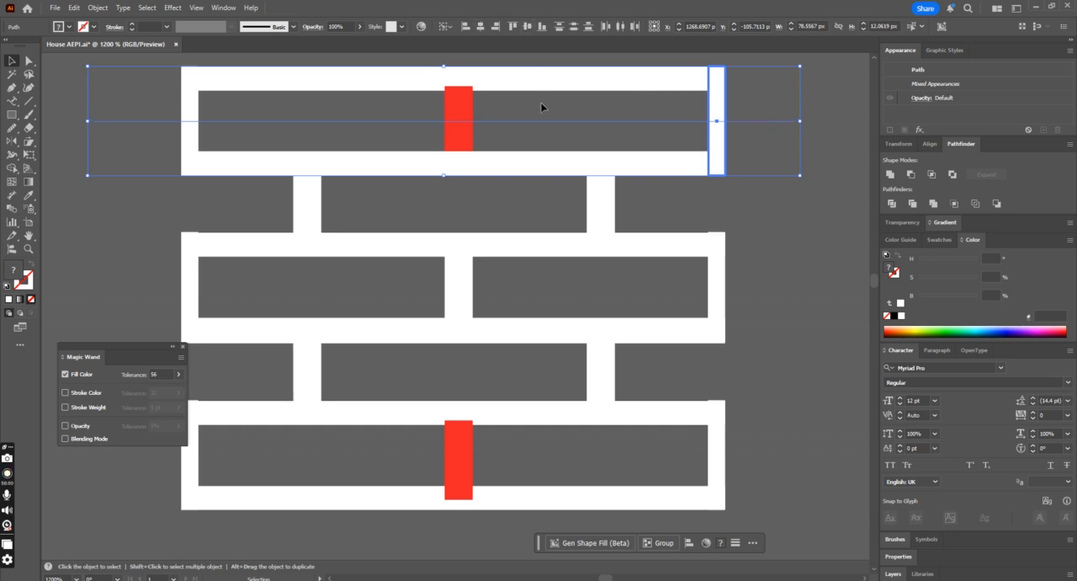
pyautogui.click(504, 114)
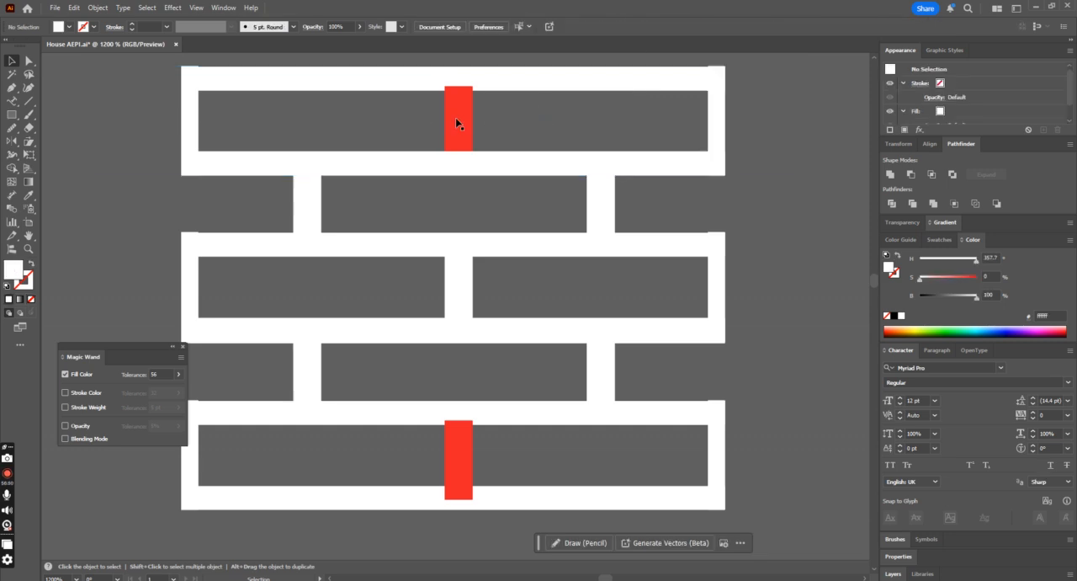
# Step: Select the top brick row with the line and remove everything above the line using Shape Builder
pyautogui.click(731, 159)
pyautogui.click(12, 167)
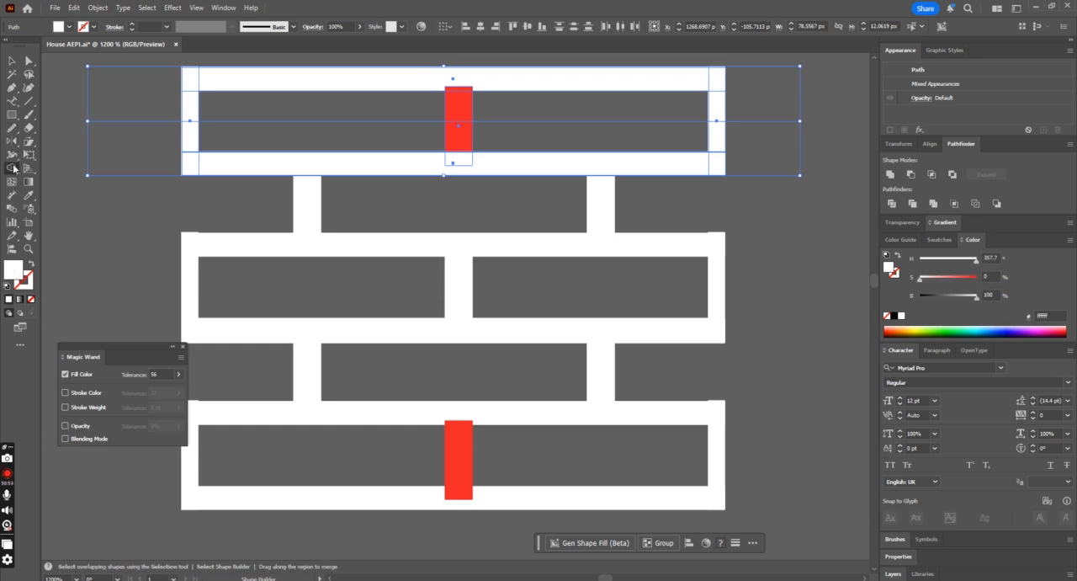
pyautogui.scroll(1, 169, 84)
pyautogui.moveTo(136, 76); pyautogui.dragTo(722, 130)
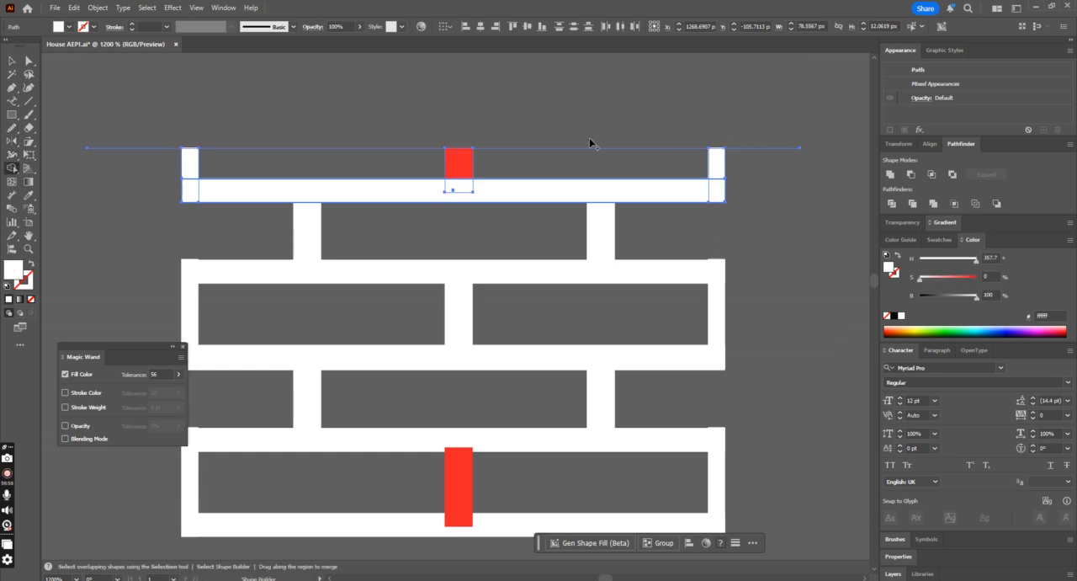
# Step: Move the leftover horizontal cutting line from the top row down to the middle of the bottom brick row
pyautogui.click(12, 60)
pyautogui.click(606, 155)
pyautogui.click(684, 153)
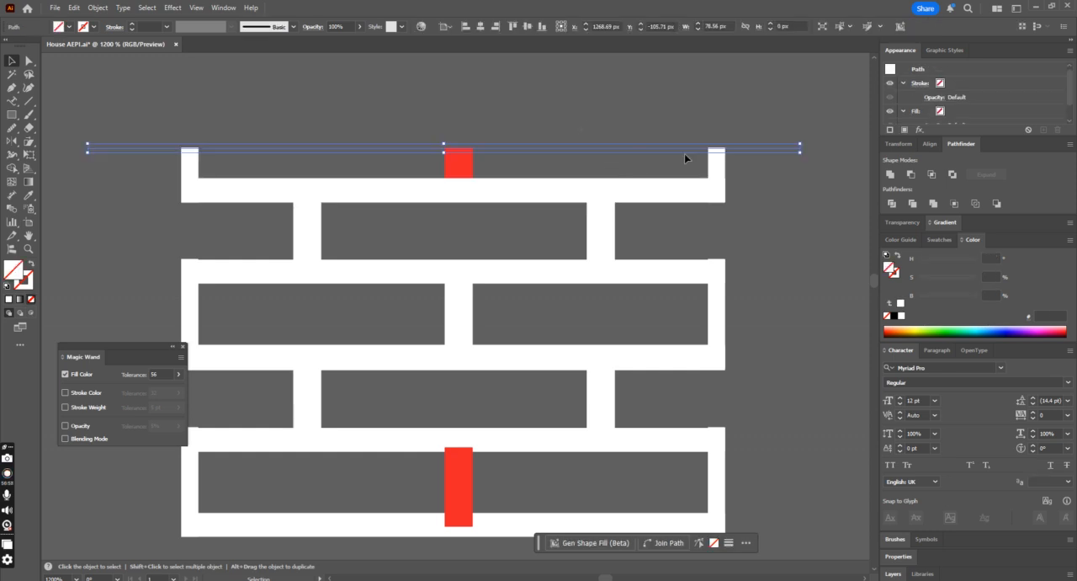
pyautogui.press('Delete')
pyautogui.scroll(-1, 683, 153)
pyautogui.scroll(-1, 681, 154)
pyautogui.click(570, 124)
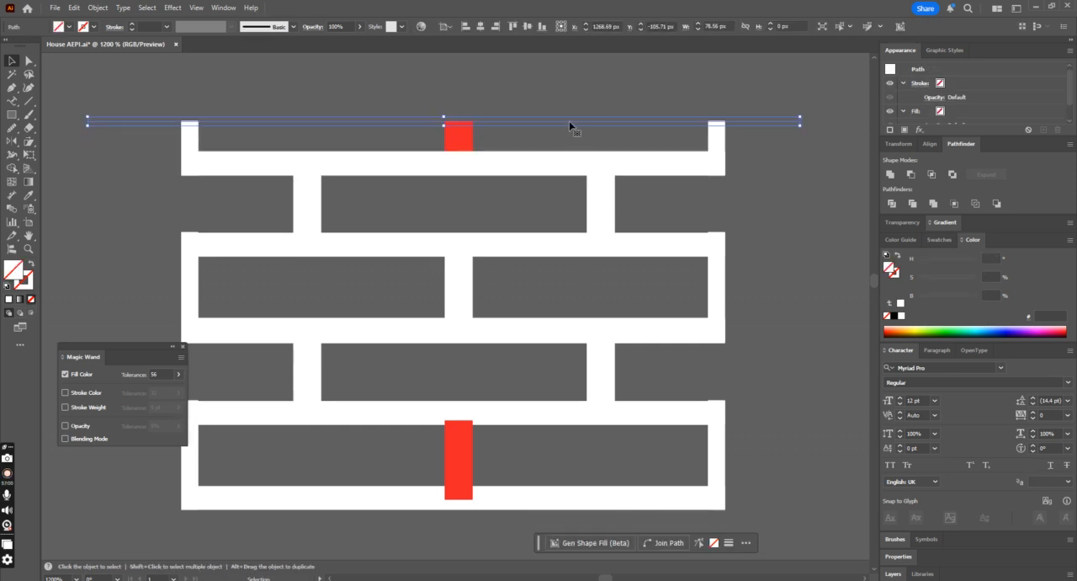
pyautogui.press('Delete')
pyautogui.click(586, 455)
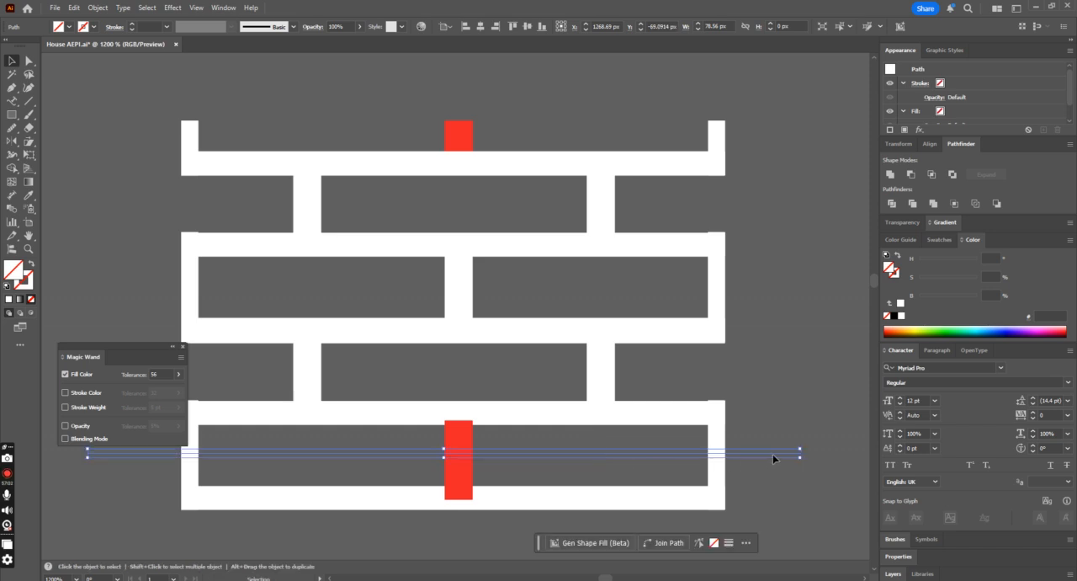
# Step: Ungroup the lower mortar group into separate strips and joints
pyautogui.keyDown('shift'); pyautogui.click(717, 440); pyautogui.keyUp('shift')
pyautogui.click(718, 440)
pyautogui.click(541, 26)
pyautogui.click(822, 389)
pyautogui.click(720, 444)
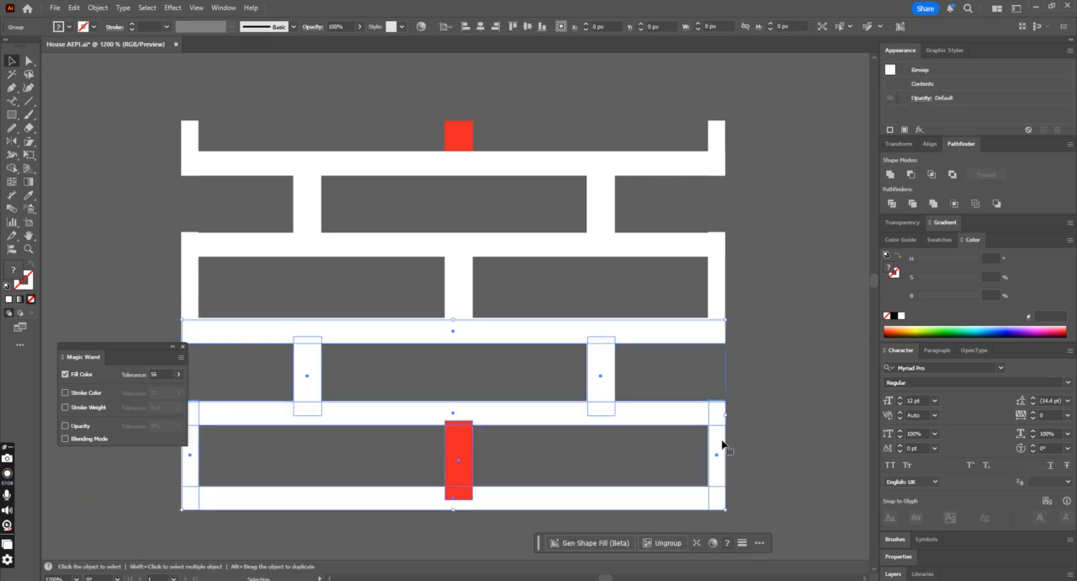
pyautogui.rightClick(721, 446)
pyautogui.click(768, 264)
# Step: Align the cutting line to the vertical centre of the bottom row's end joint
pyautogui.click(713, 444)
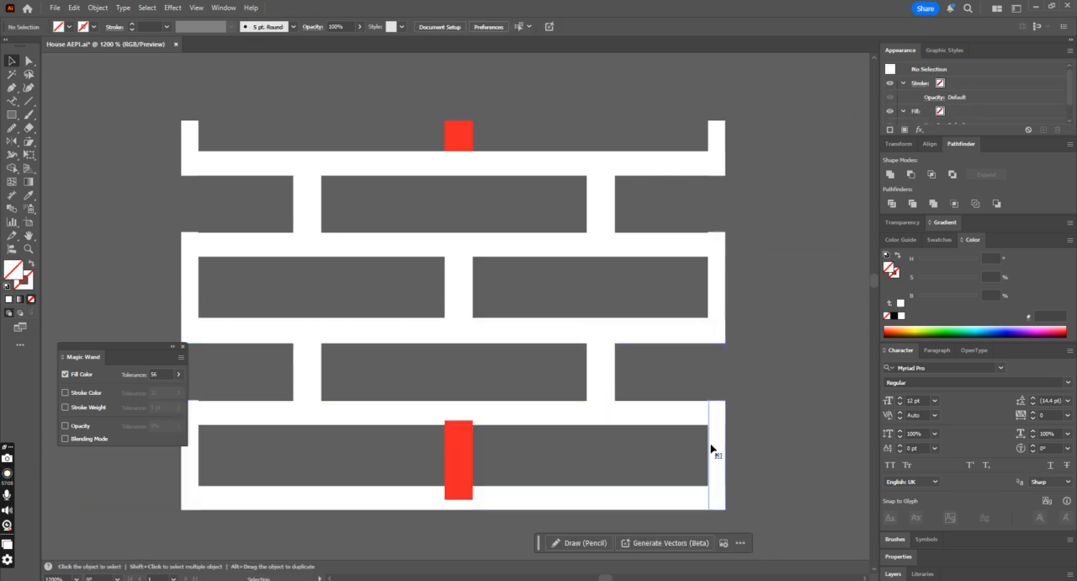
pyautogui.keyDown('shift'); pyautogui.click(723, 455); pyautogui.keyUp('shift')
pyautogui.click(723, 455)
pyautogui.click(527, 26)
# Step: Trim away the lower half of the bottom brick row along the line with Shape Builder and delete the leftover line
pyautogui.scroll(-1, 587, 340)
pyautogui.click(544, 441)
pyautogui.moveTo(543, 436); pyautogui.dragTo(443, 414)
pyautogui.scroll(-1, 734, 376)
pyautogui.moveTo(821, 364); pyautogui.dragTo(178, 500)
pyautogui.click(11, 168)
pyautogui.moveTo(705, 471)
pyautogui.mouseDown()
pyautogui.moveTo(431, 465)
pyautogui.moveTo(222, 431)
pyautogui.moveTo(167, 436)
pyautogui.moveTo(188, 454)
pyautogui.mouseUp()
pyautogui.click(12, 60)
pyautogui.click(581, 401)
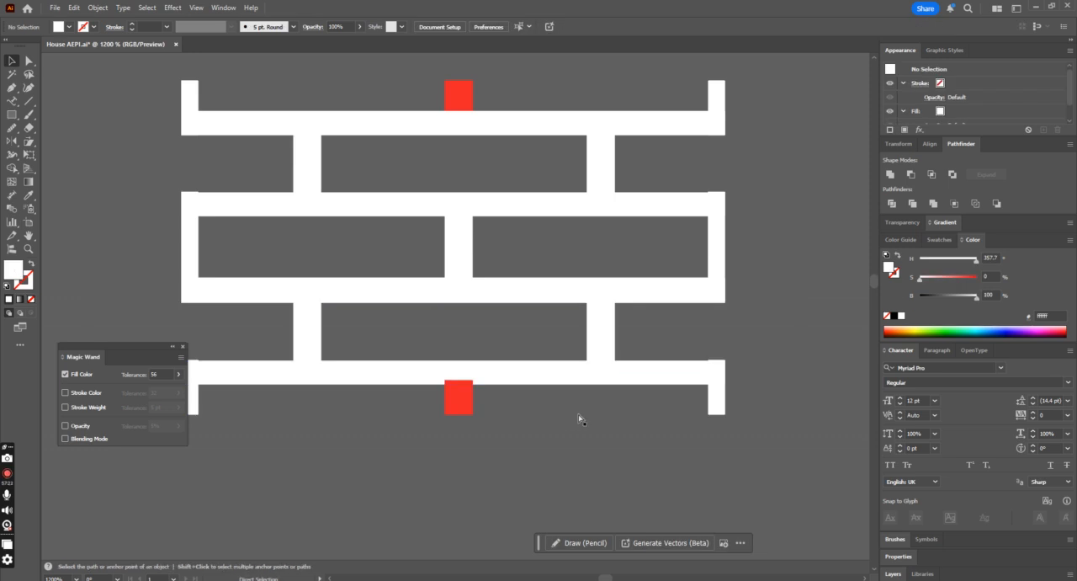
# Step: Try placing a copy of the whole mortar pattern directly beneath the original so the halved rows meet
pyautogui.hotkey('ctrl', '-')
pyautogui.click(553, 379)
pyautogui.click(727, 347)
pyautogui.hotkey('ctrl', 'a')
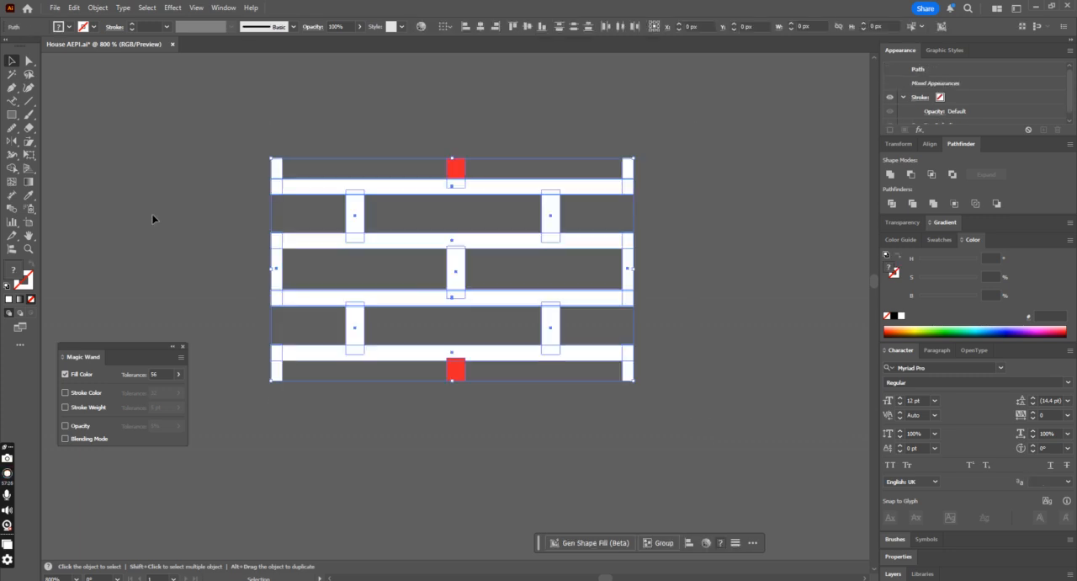
pyautogui.moveTo(471, 185); pyautogui.dragTo(471, 404)
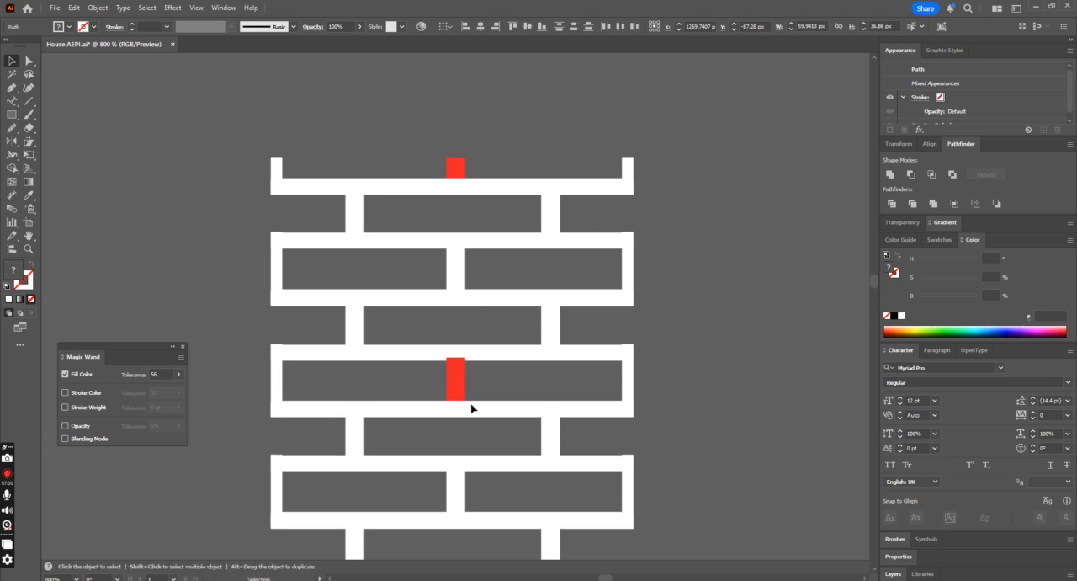
pyautogui.hotkey('ctrl', 'z')
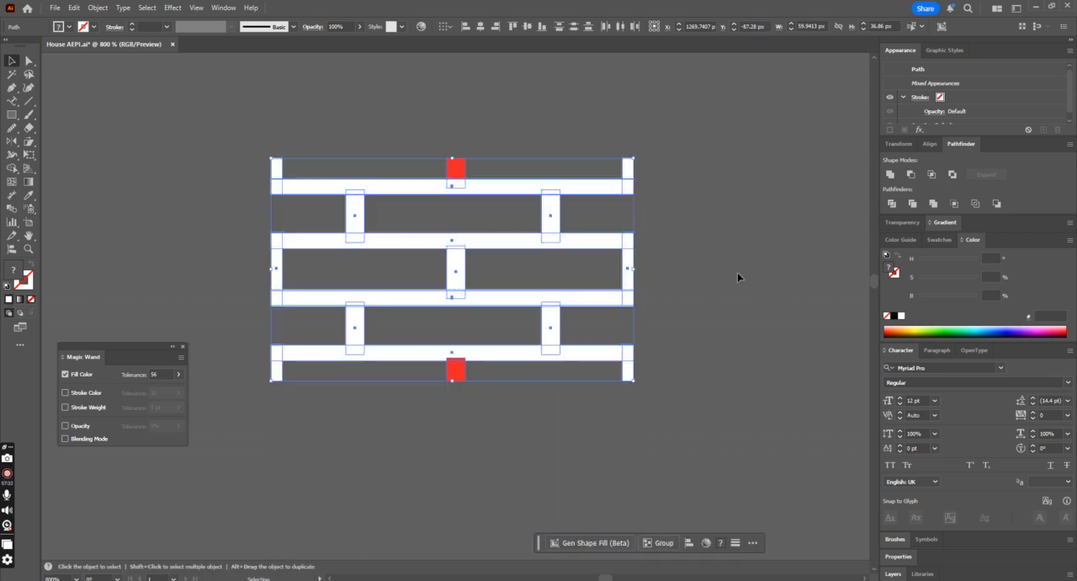
# Step: Group all the pieces of the trimmed mortar pattern
pyautogui.click(717, 294)
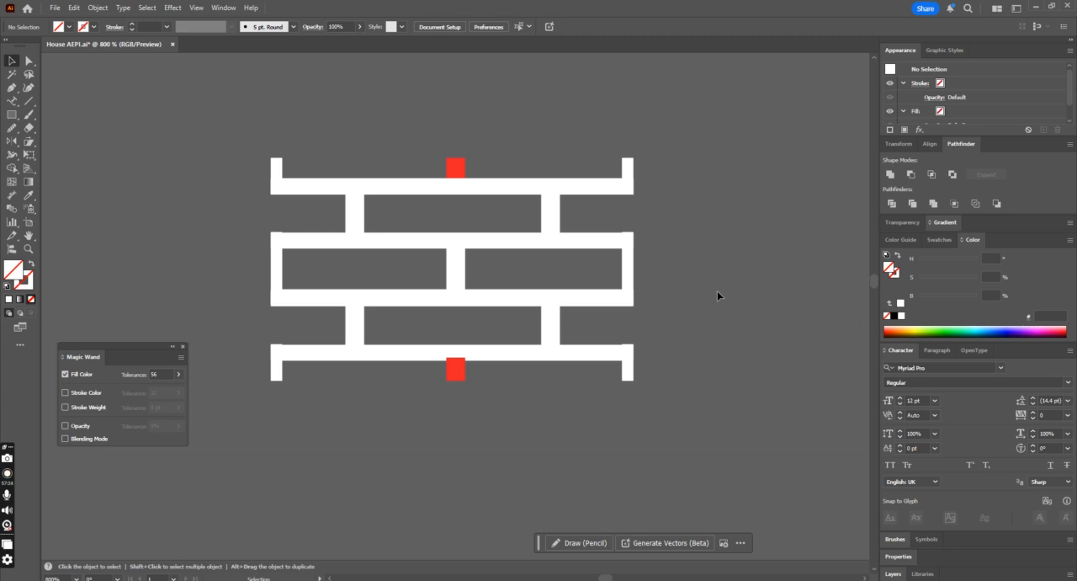
pyautogui.hotkey('ctrl', 'a')
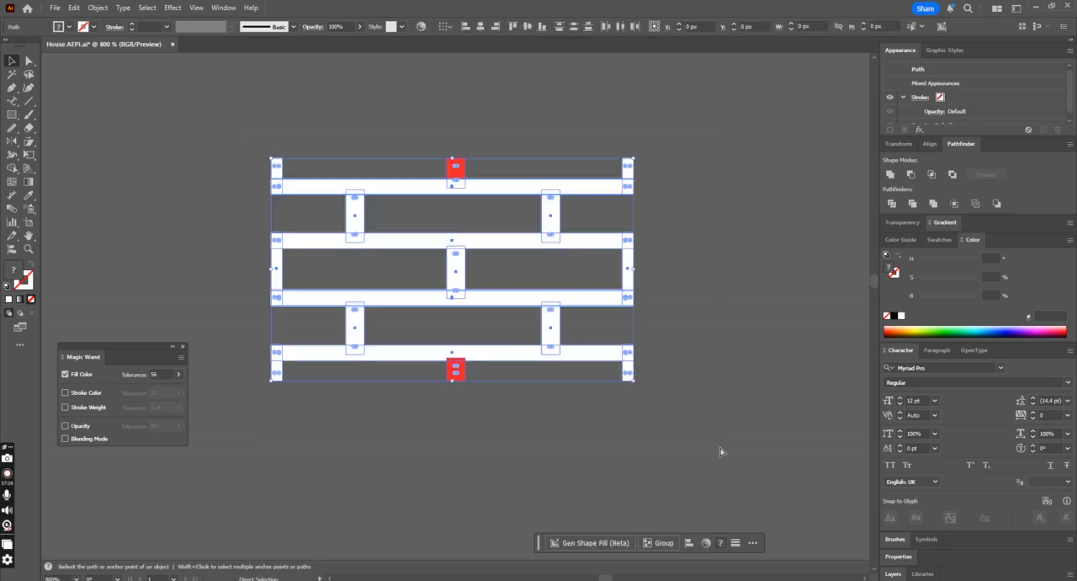
pyautogui.hotkey('ctrl', '-')
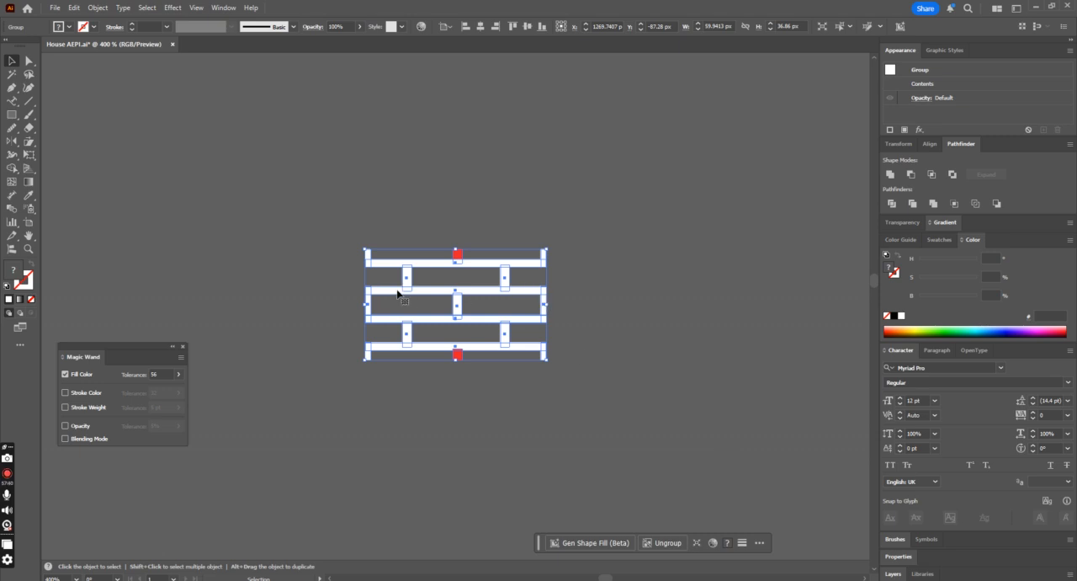
# Step: Try placing a copy of the grouped mortar pattern directly beside the original so the end joints meet
pyautogui.moveTo(366, 295); pyautogui.dragTo(550, 298)
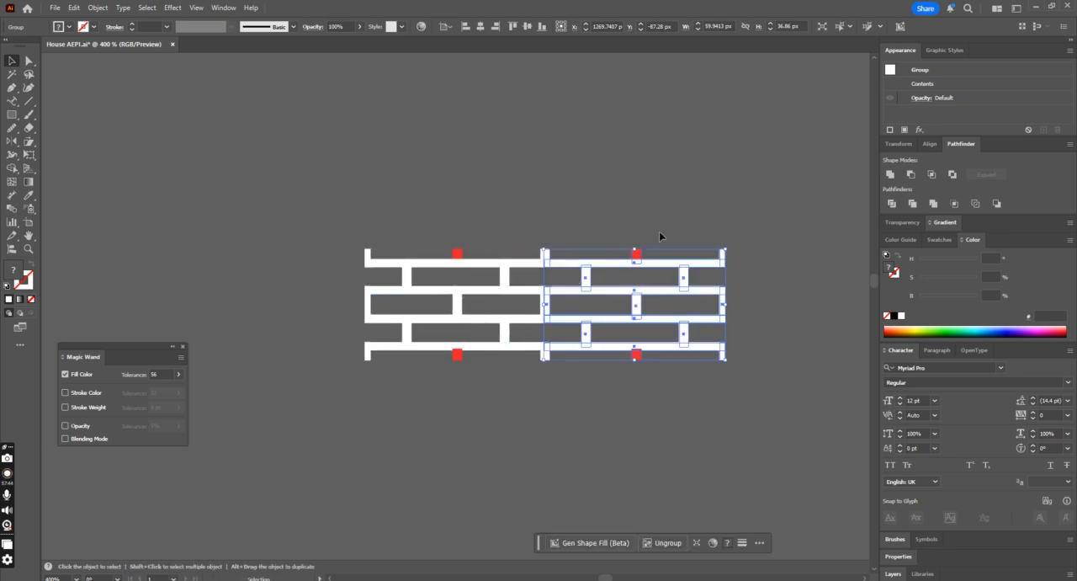
pyautogui.click(671, 220)
pyautogui.hotkey('ctrl', '-')
pyautogui.hotkey('ctrl', '-')
pyautogui.hotkey('ctrl', '-')
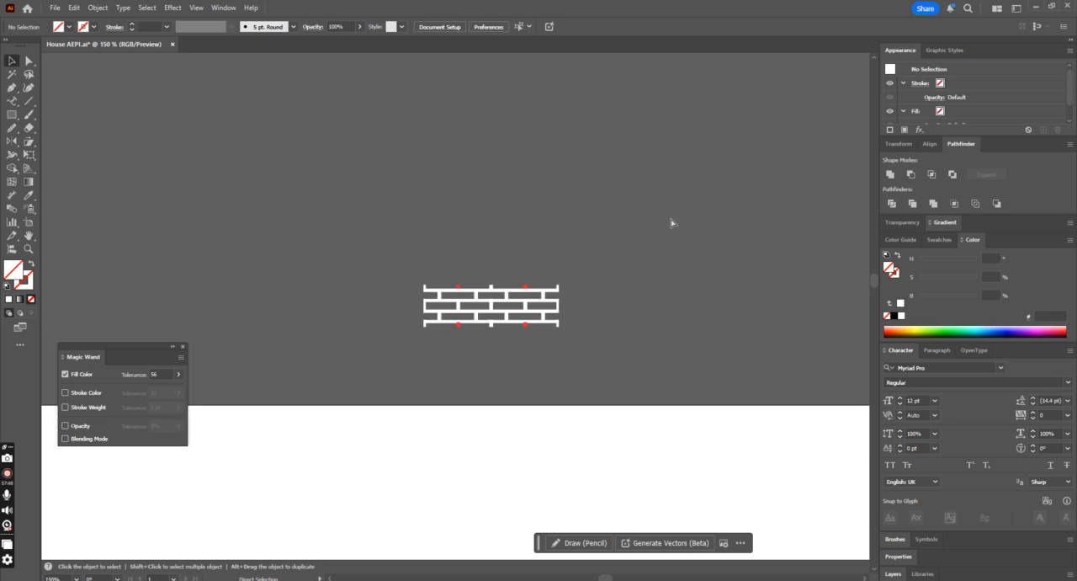
pyautogui.hotkey('ctrl', 'z')
pyautogui.hotkey('ctrl', 'z')
# Step: Recolour the whole mortar pattern white by sampling its own fill and unite all its pieces into one shape
pyautogui.click(524, 259)
pyautogui.click(473, 300)
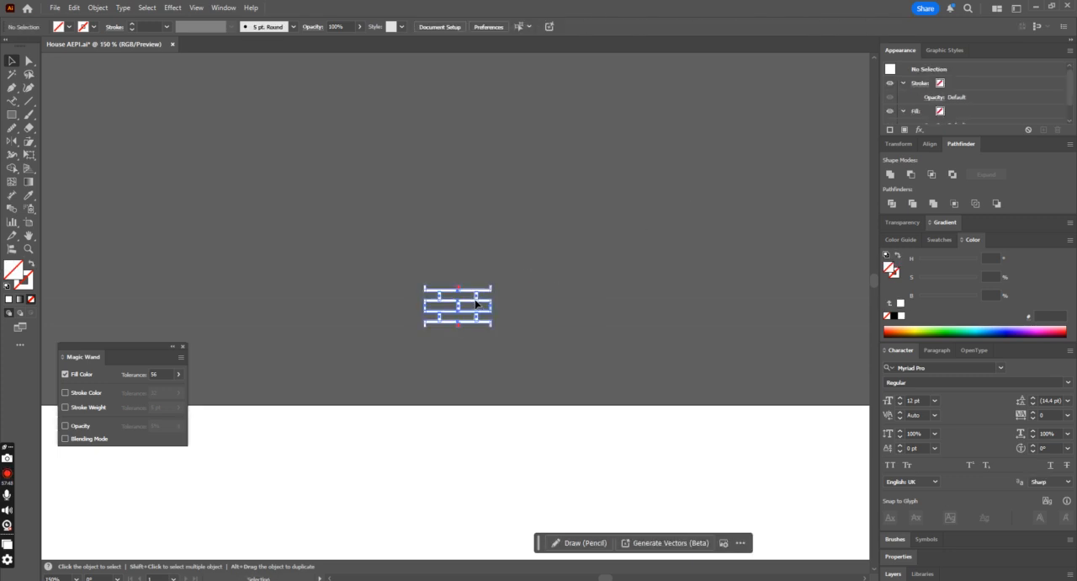
pyautogui.click(29, 194)
pyautogui.click(482, 296)
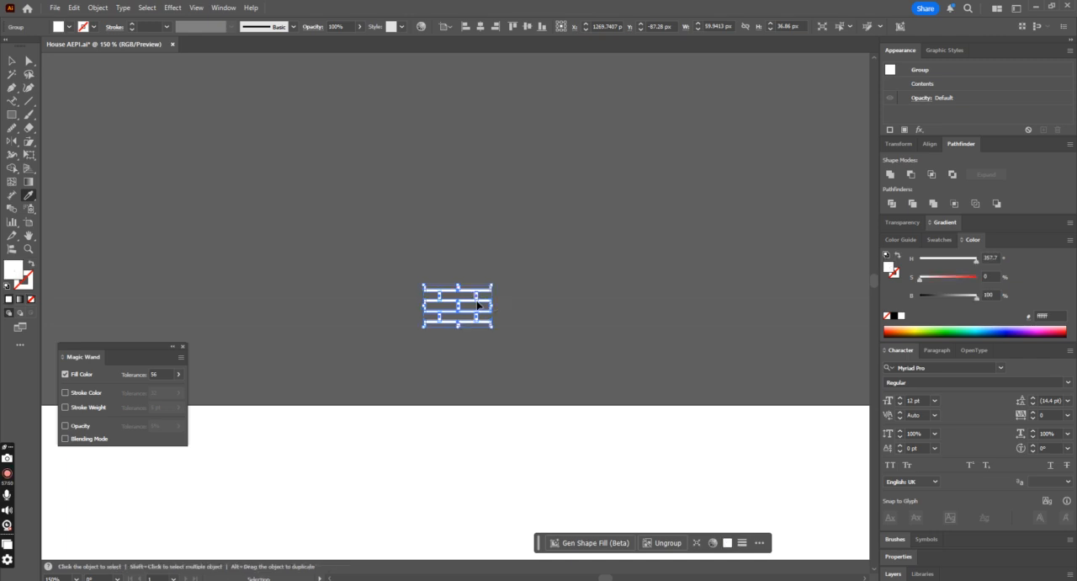
pyautogui.hotkey('ctrl', '+')
pyautogui.hotkey('ctrl', '+')
pyautogui.hotkey('ctrl', '+')
pyautogui.hotkey('ctrl', '+')
pyautogui.click(890, 174)
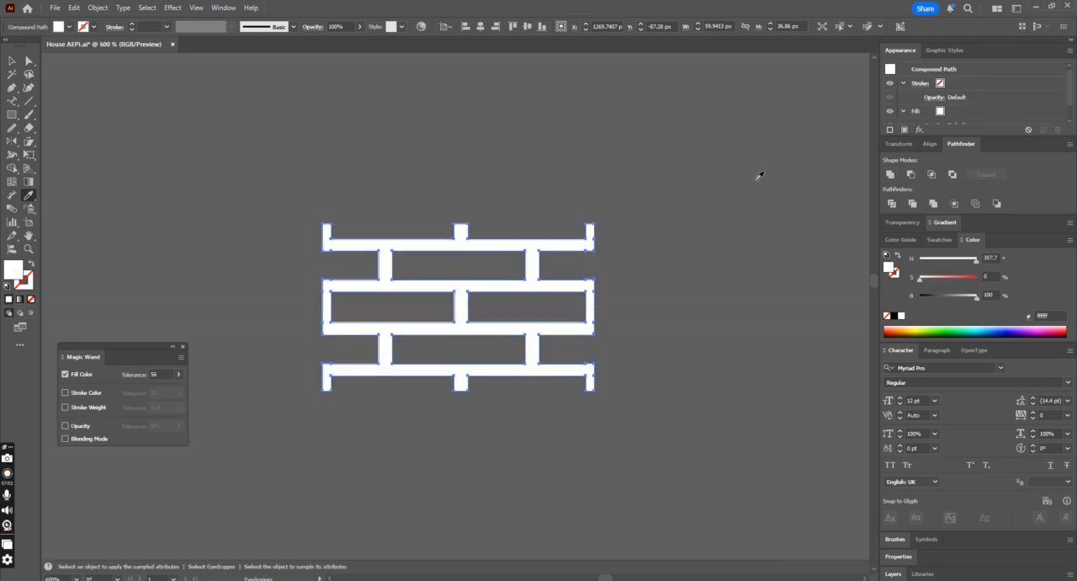
# Step: Try simplifying the united mortar path by reducing its anchor points to about 38
pyautogui.press('v')
pyautogui.rightClick(486, 266)
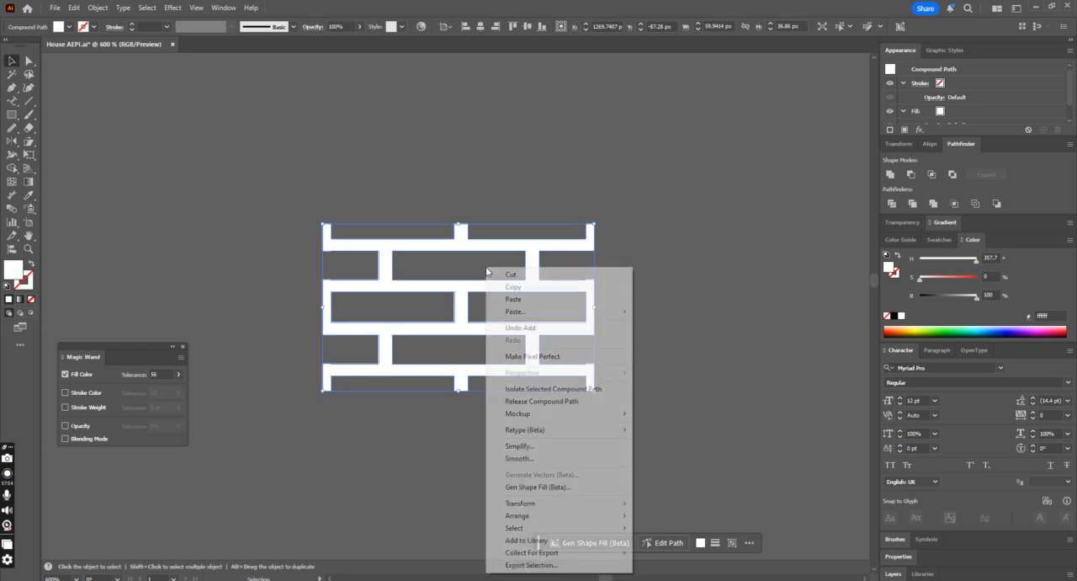
pyautogui.click(540, 447)
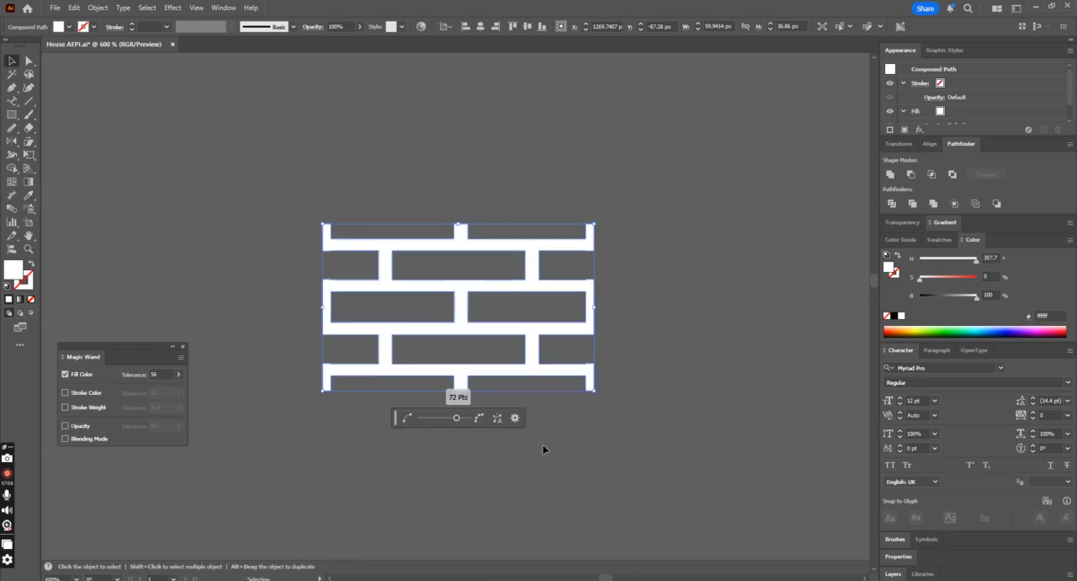
pyautogui.click(497, 417)
pyautogui.click(430, 417)
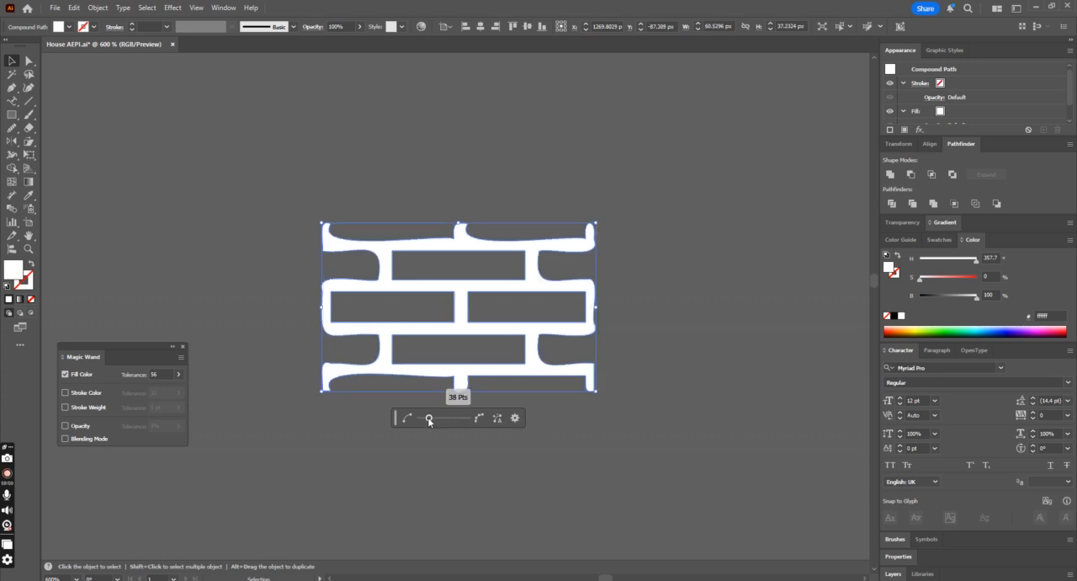
pyautogui.click(650, 420)
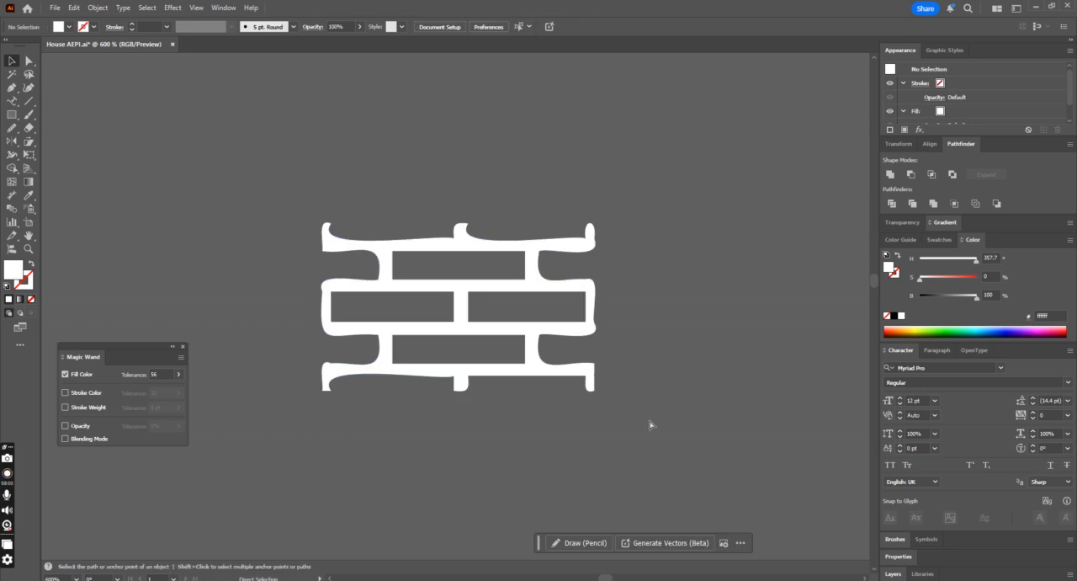
pyautogui.hotkey('ctrl', 'z')
pyautogui.rightClick(480, 340)
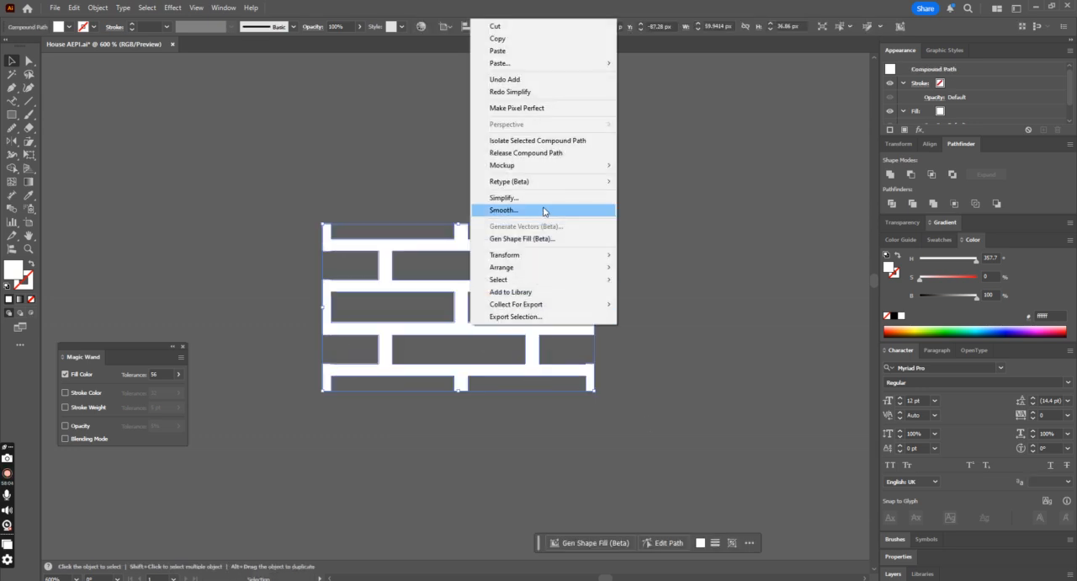
pyautogui.click(229, 198)
pyautogui.click(404, 250)
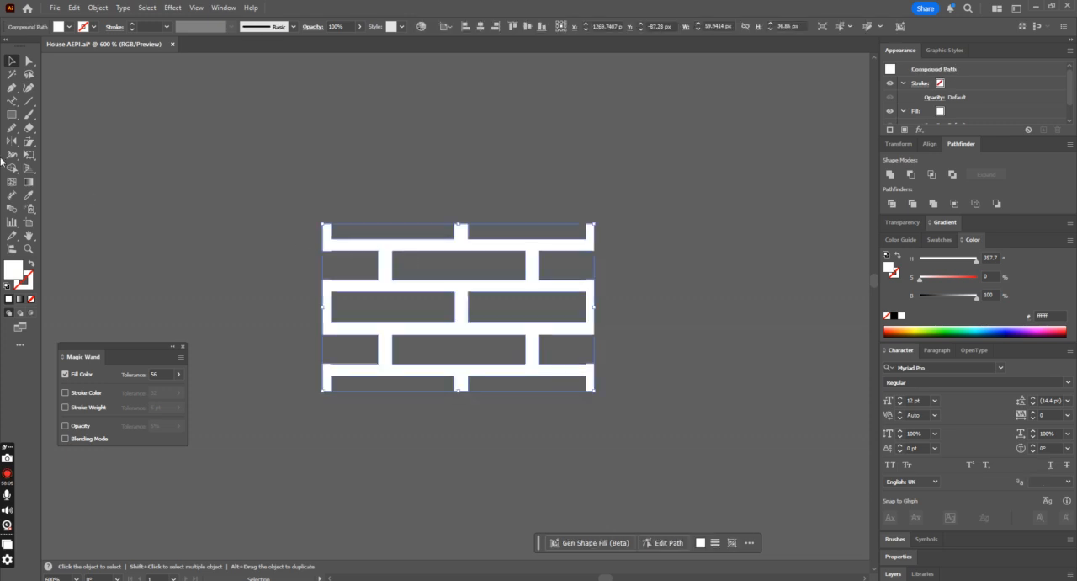
# Step: Remove the stray extra anchor points along the mortar outline with the Delete Anchor Point tool
pyautogui.moveTo(12, 86); pyautogui.dragTo(66, 124)
pyautogui.moveTo(12, 87); pyautogui.dragTo(61, 115)
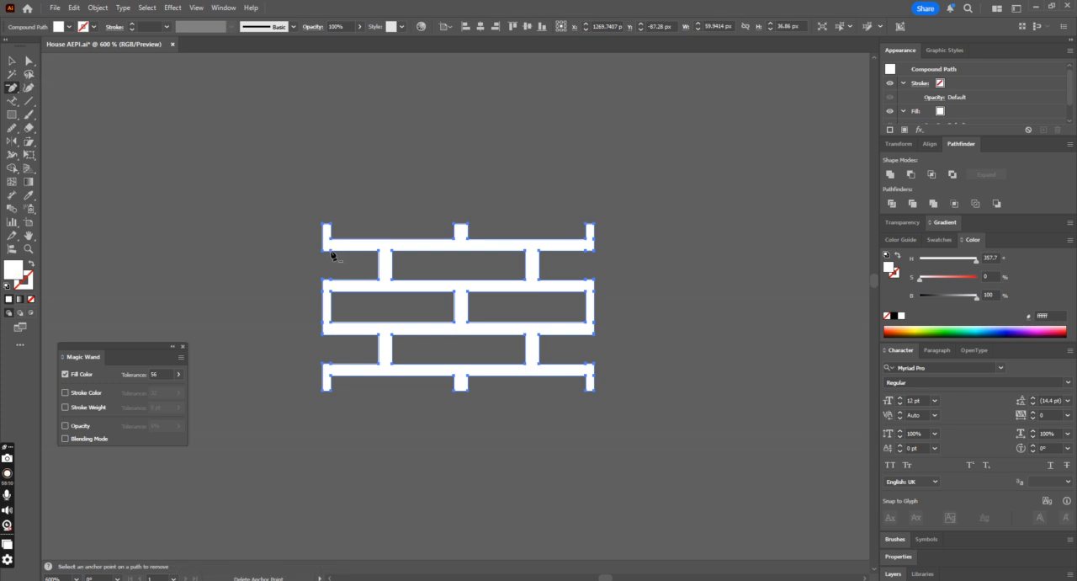
pyautogui.click(331, 252)
pyautogui.click(331, 256)
pyautogui.click(619, 313)
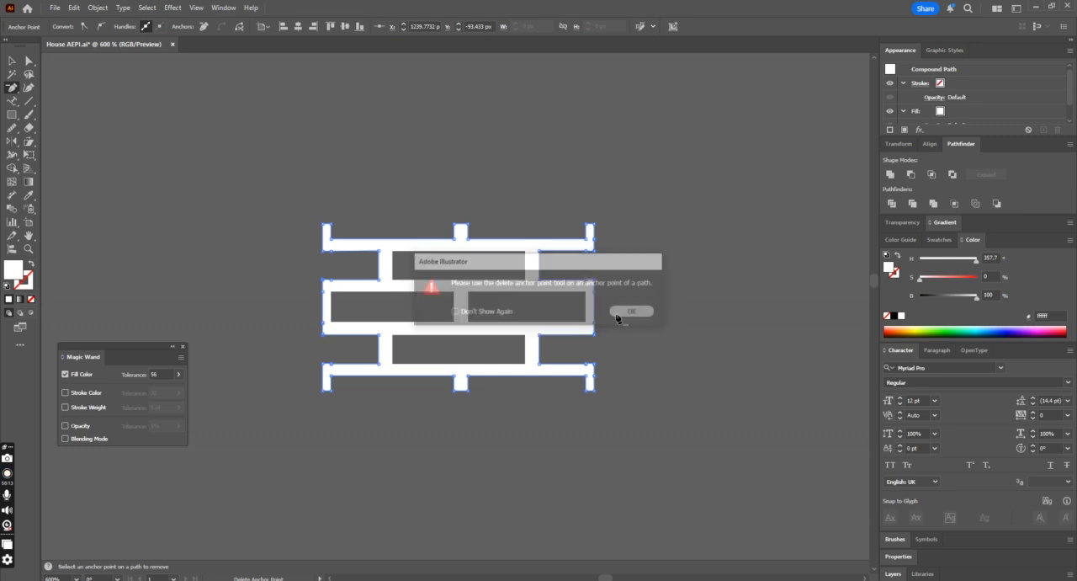
pyautogui.click(331, 254)
pyautogui.click(620, 313)
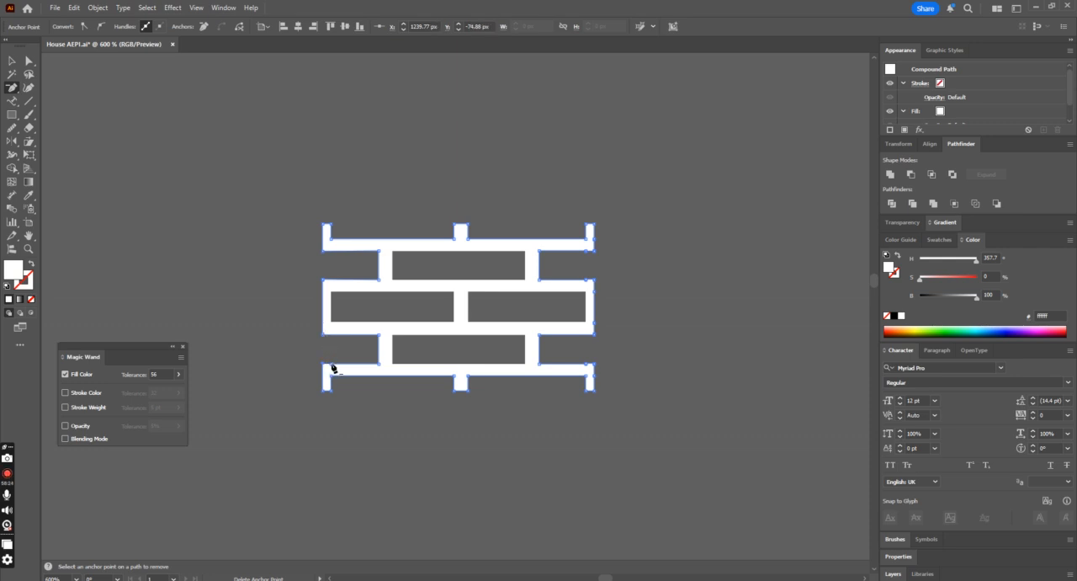
pyautogui.click(586, 366)
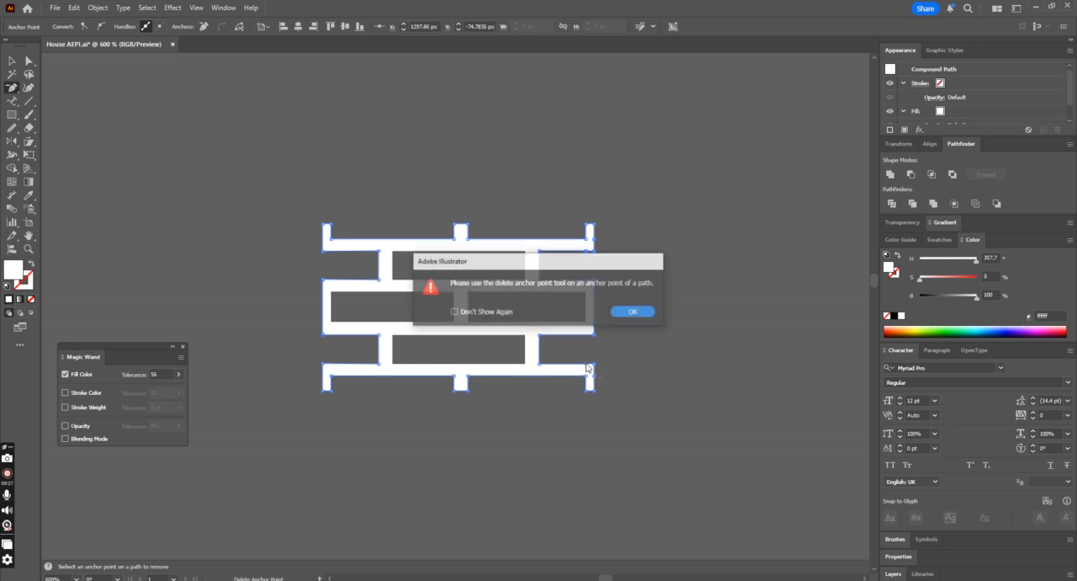
pyautogui.click(633, 315)
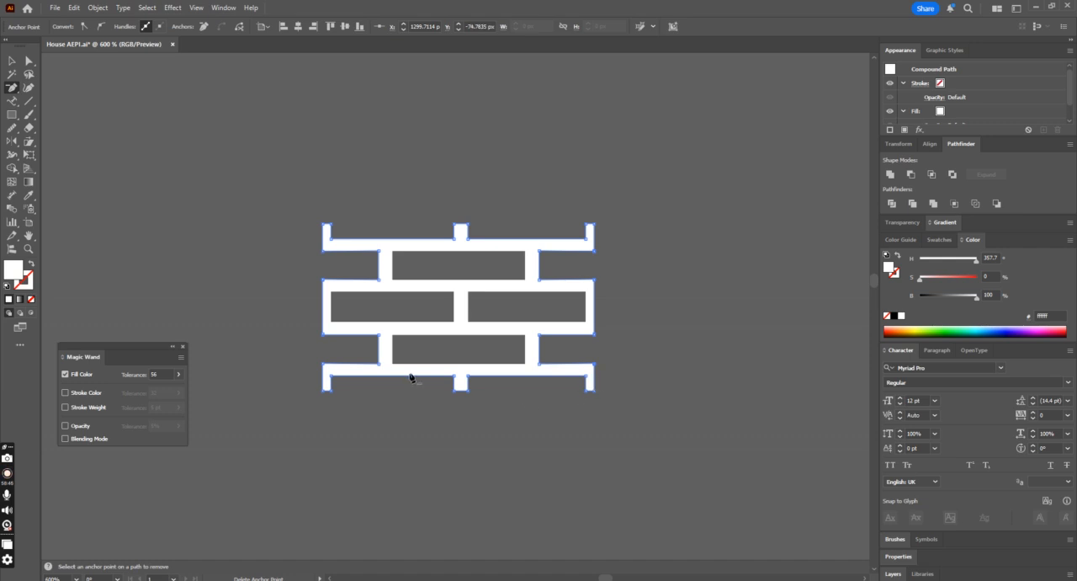
# Step: Duplicate the cleaned white mortar pattern to the right of the original, leaving a clear gap between them
pyautogui.click(12, 62)
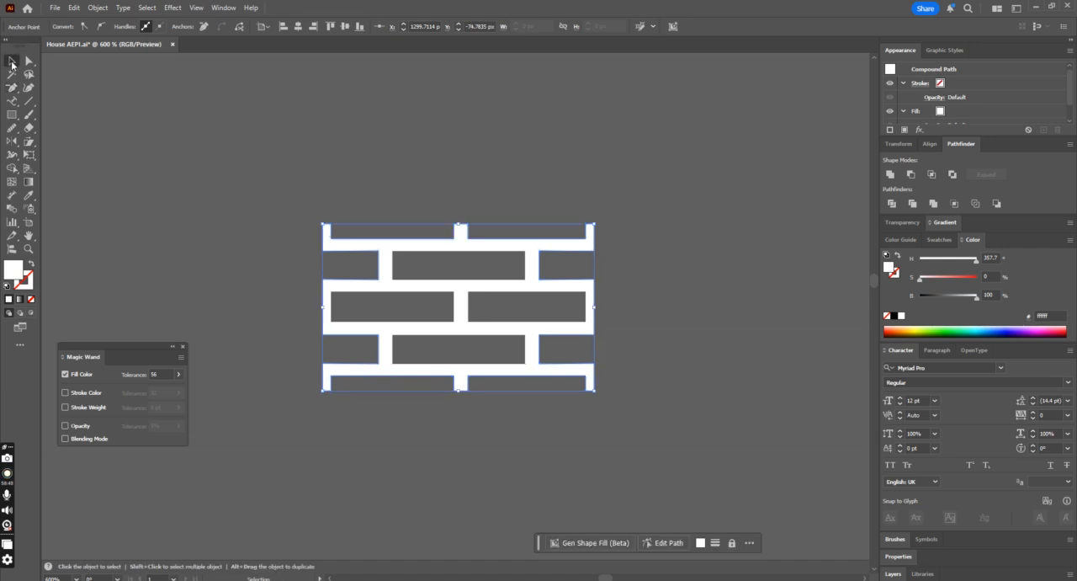
pyautogui.click(584, 294)
pyautogui.click(587, 295)
pyautogui.hotkey('ctrl', '-')
pyautogui.hotkey('ctrl', '-')
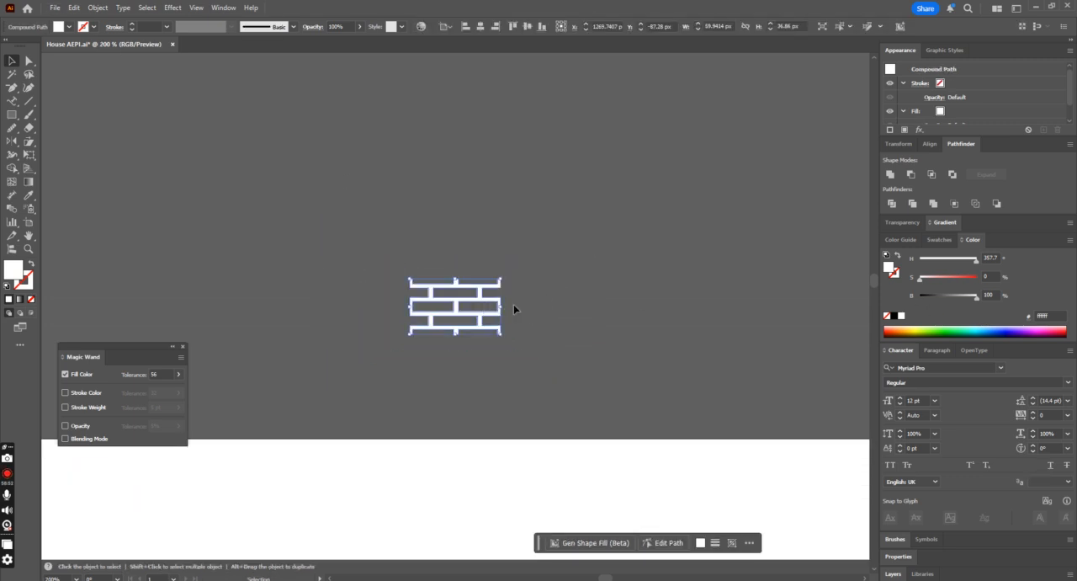
pyautogui.moveTo(481, 300); pyautogui.dragTo(674, 301)
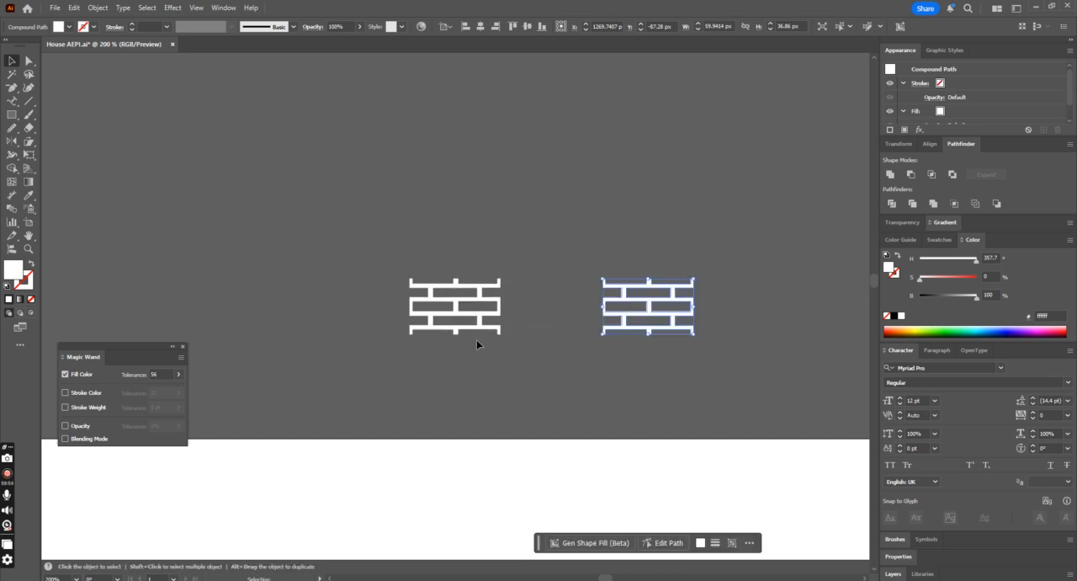
# Step: Recolour the duplicated mortar pattern dark red by sampling the dark bricks of the building's upper wall
pyautogui.click(476, 339)
pyautogui.click(626, 301)
pyautogui.hotkey('ctrl', '-')
pyautogui.hotkey('ctrl', '-')
pyautogui.hotkey('ctrl', '-')
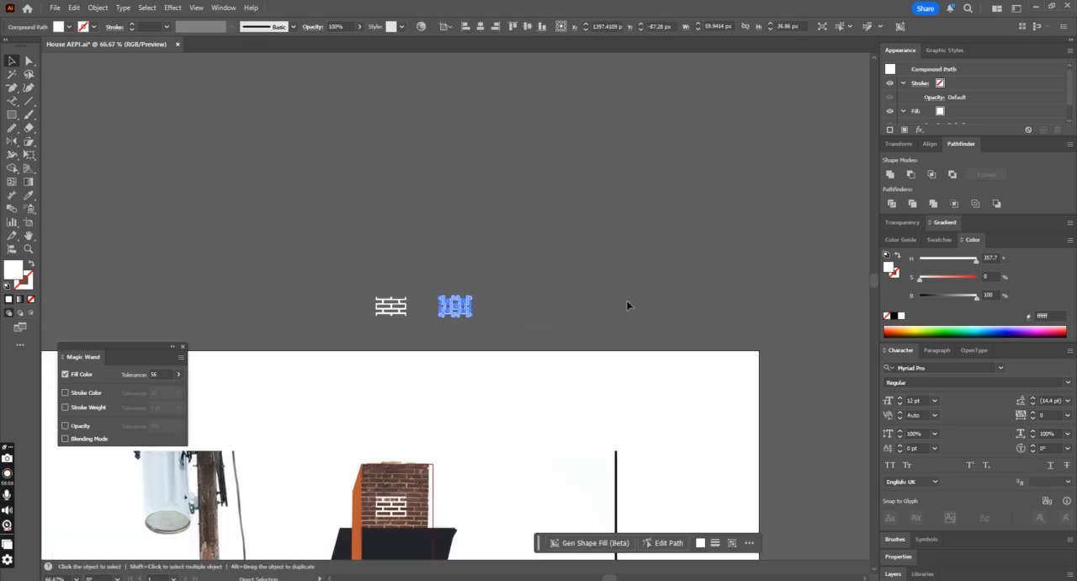
pyautogui.scroll(-4, 627, 303)
pyautogui.click(29, 196)
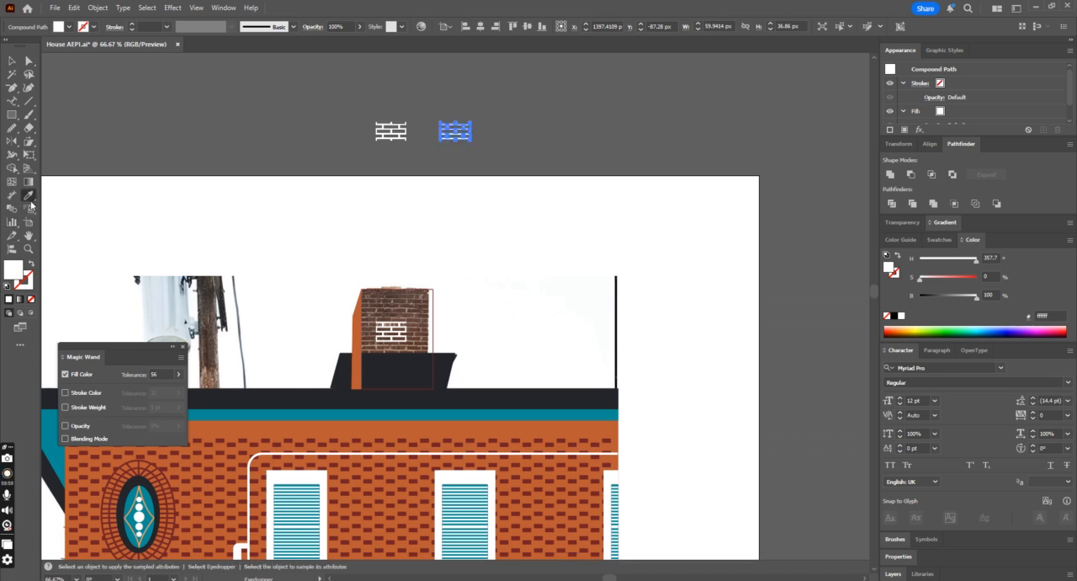
pyautogui.click(386, 457)
pyautogui.scroll(2, 236, 168)
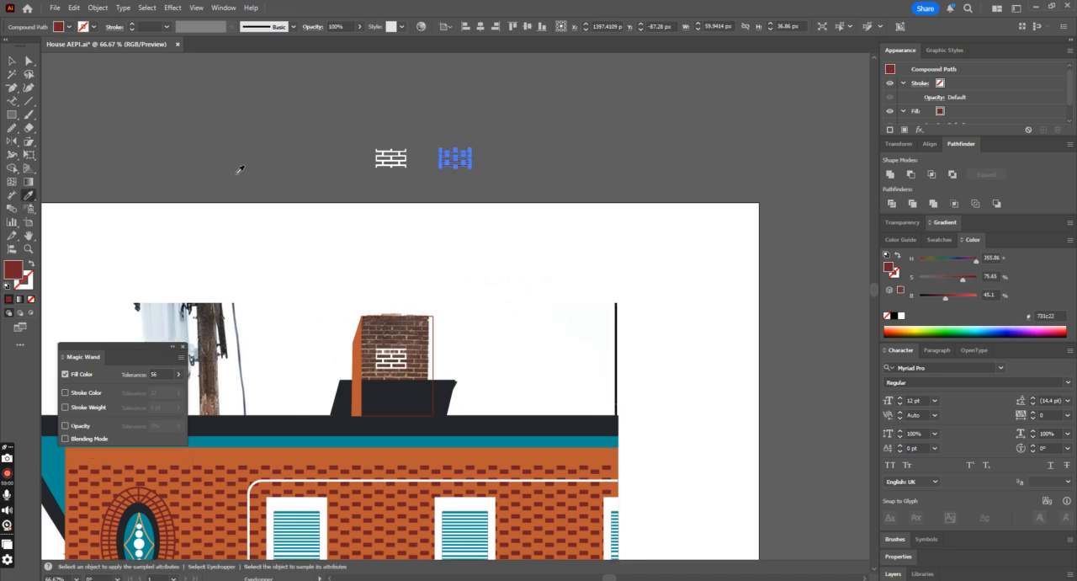
pyautogui.press('v')
pyautogui.click(480, 155)
pyautogui.scroll(1, 480, 155)
pyautogui.moveTo(324, 173); pyautogui.dragTo(514, 242)
pyautogui.click(555, 237)
pyautogui.click(448, 207)
pyautogui.scroll(-6, 568, 241)
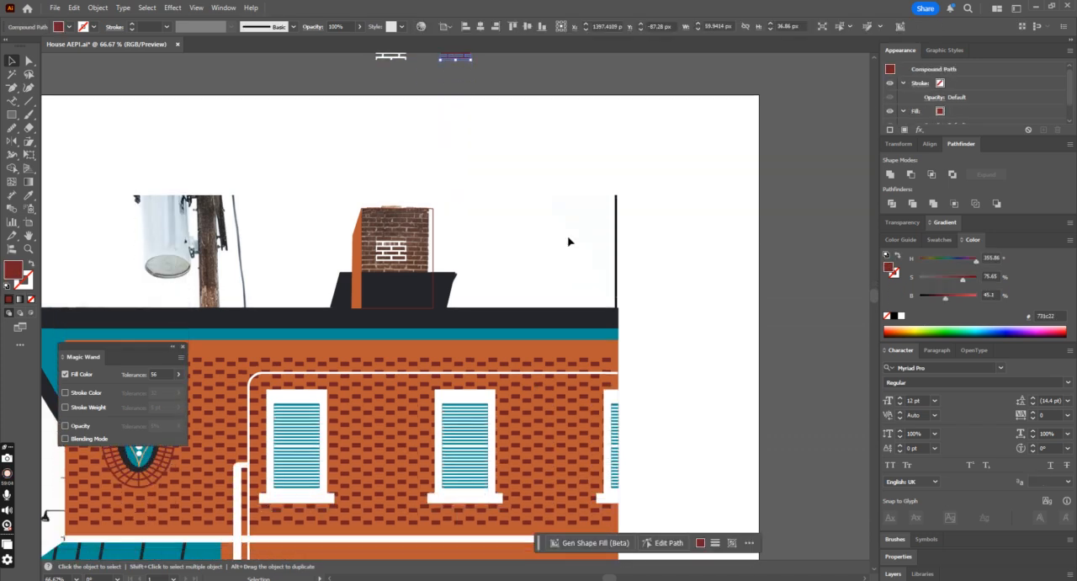
pyautogui.hotkey('ctrl', '-')
pyautogui.hotkey('ctrl', '-')
pyautogui.scroll(-5, 571, 269)
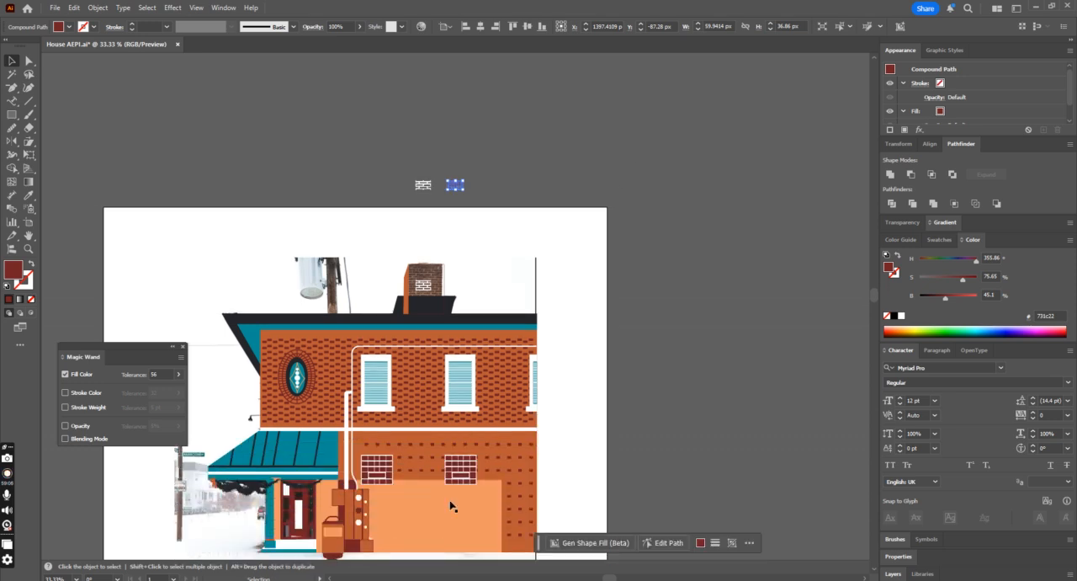
# Step: Examine the photo beneath the light orange wall panel by temporarily swapping the panel's fill and stroke
pyautogui.click(450, 504)
pyautogui.click(30, 264)
pyautogui.press('a')
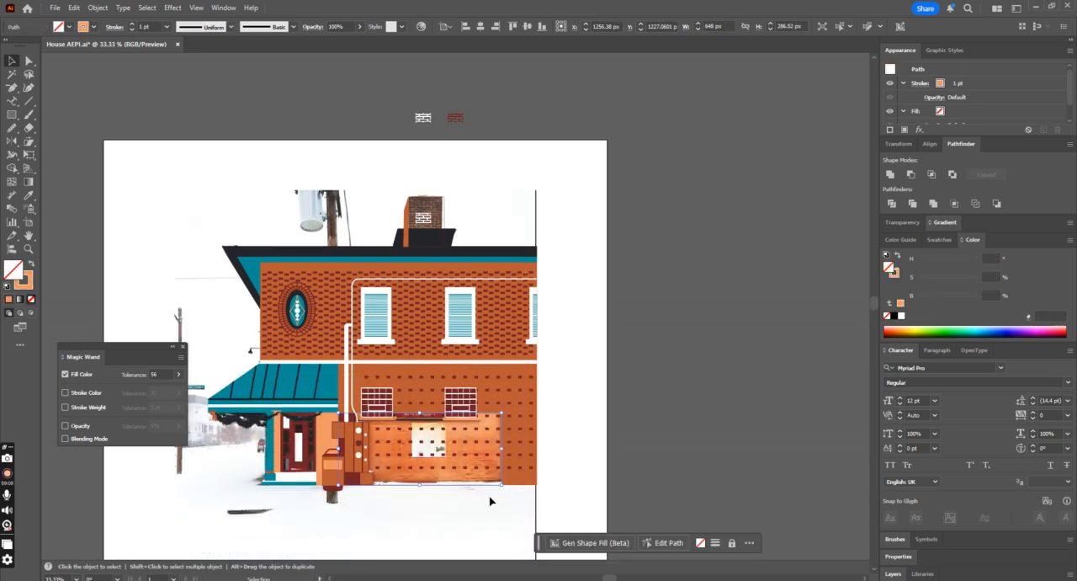
pyautogui.scroll(-5, 490, 471)
pyautogui.scroll(5, 490, 471)
pyautogui.scroll(-4, 490, 471)
pyautogui.hotkey('shift', 'x')
pyautogui.scroll(12, 534, 375)
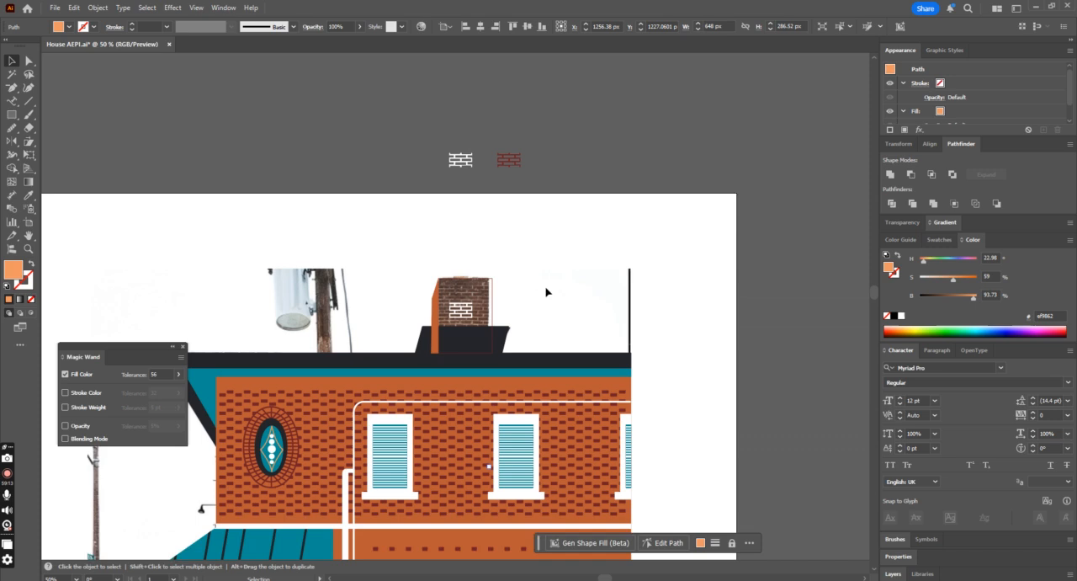
pyautogui.scroll(1, 546, 292)
pyautogui.click(460, 173)
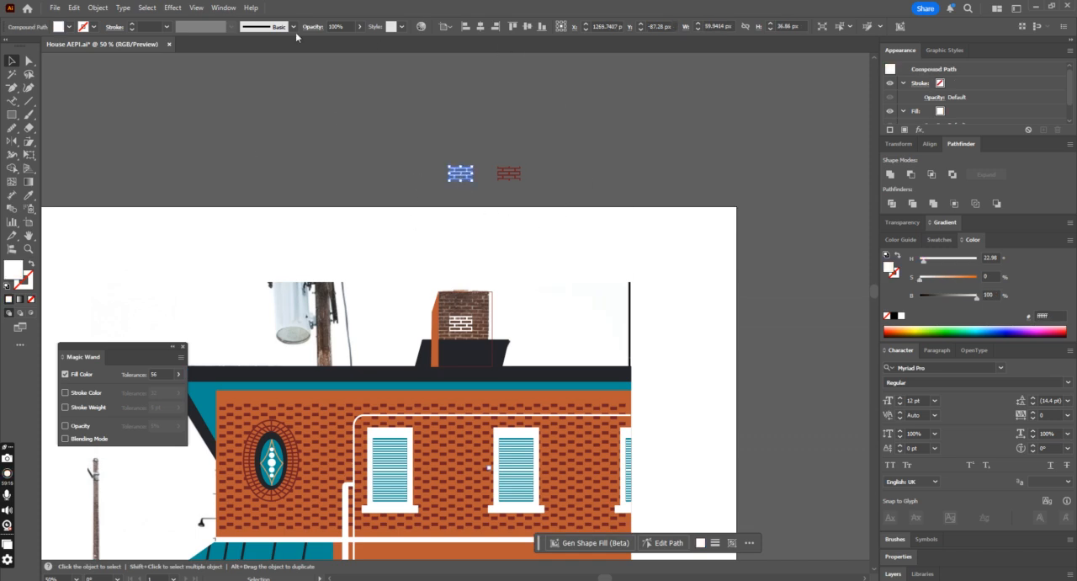
pyautogui.click(60, 28)
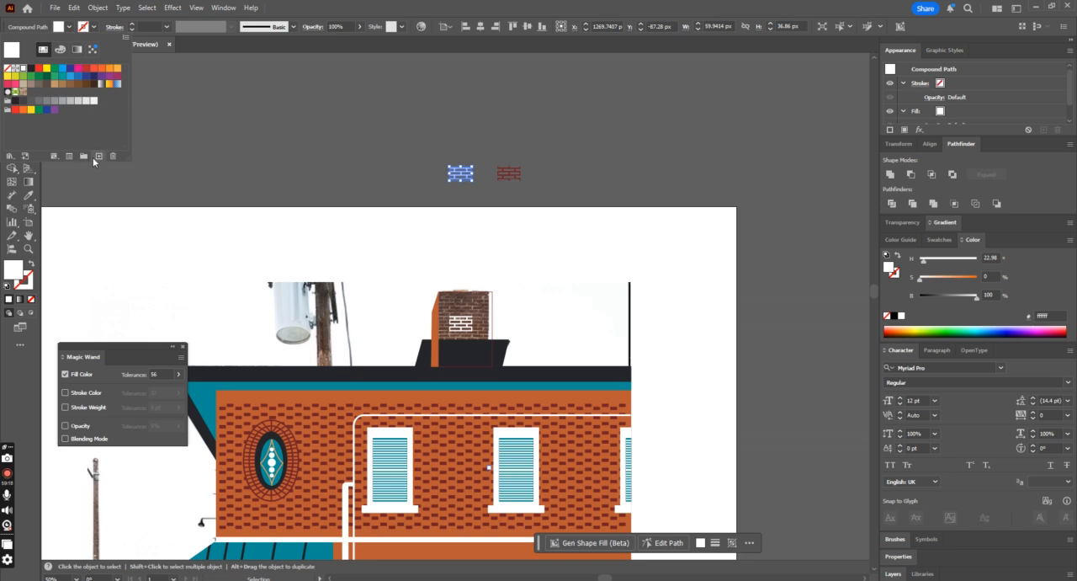
pyautogui.click(95, 158)
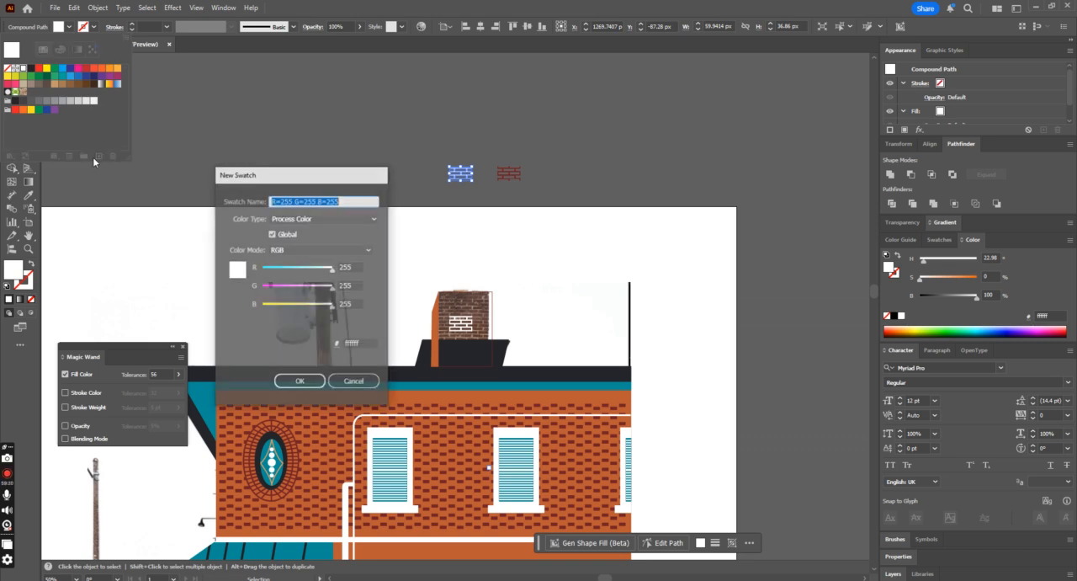
pyautogui.click(354, 383)
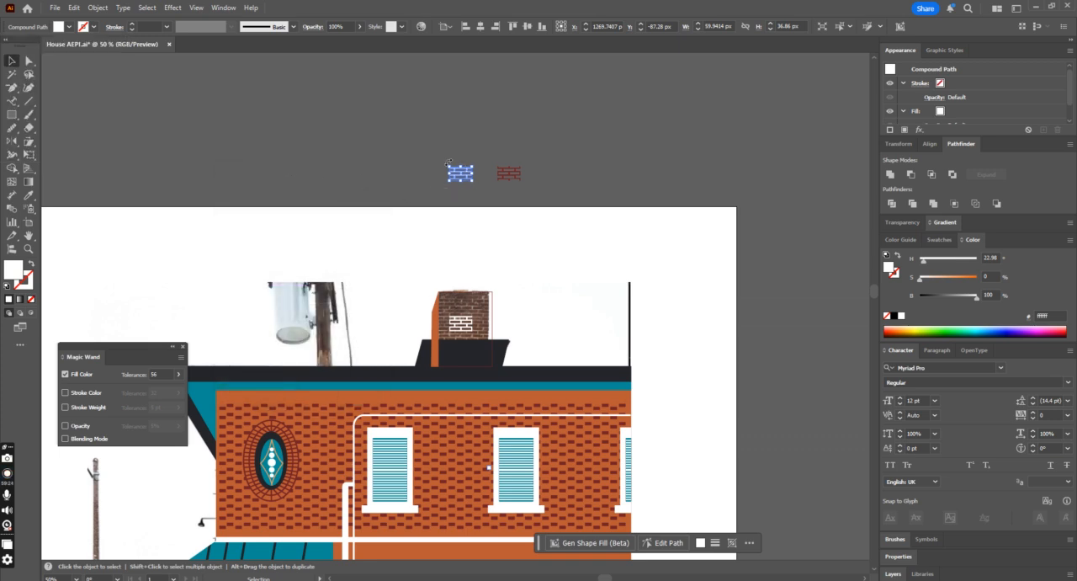
# Step: Show the document swatches and add the white mortar pattern above the artboard as a new swatch
pyautogui.click(223, 8)
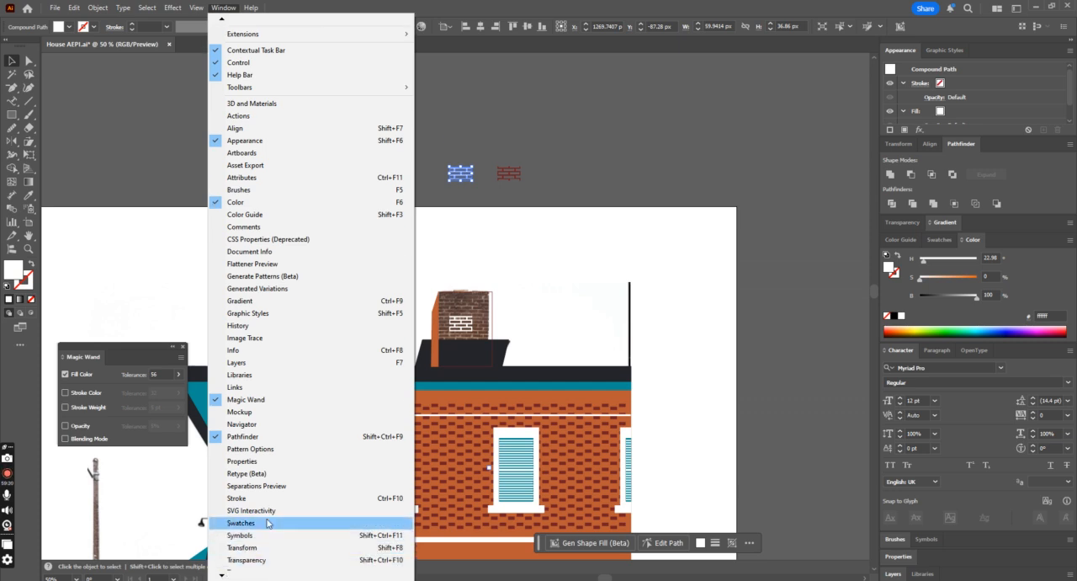
pyautogui.click(225, 513)
pyautogui.moveTo(460, 176); pyautogui.dragTo(936, 311)
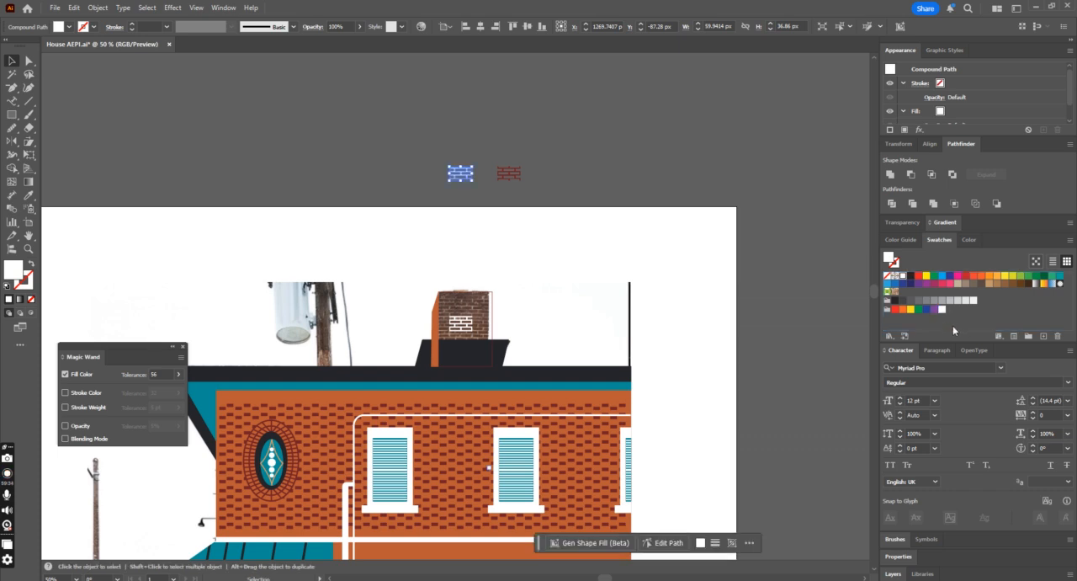
# Step: Select the building's main orange wall shape and try moving it off to the right
pyautogui.scroll(-3, 611, 292)
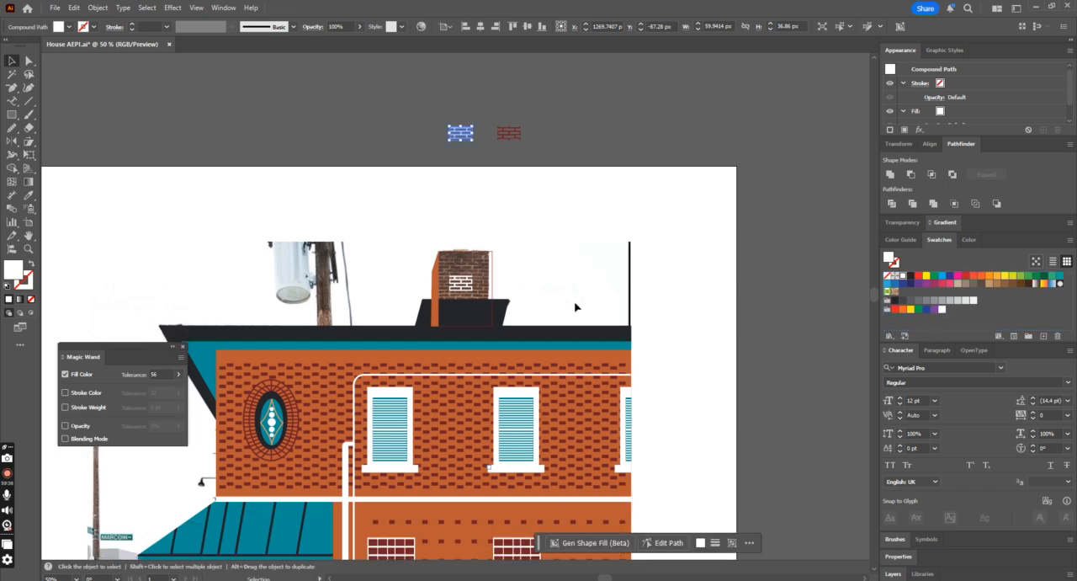
pyautogui.click(494, 282)
pyautogui.moveTo(488, 281); pyautogui.dragTo(655, 327)
pyautogui.hotkey('ctrl', 'z')
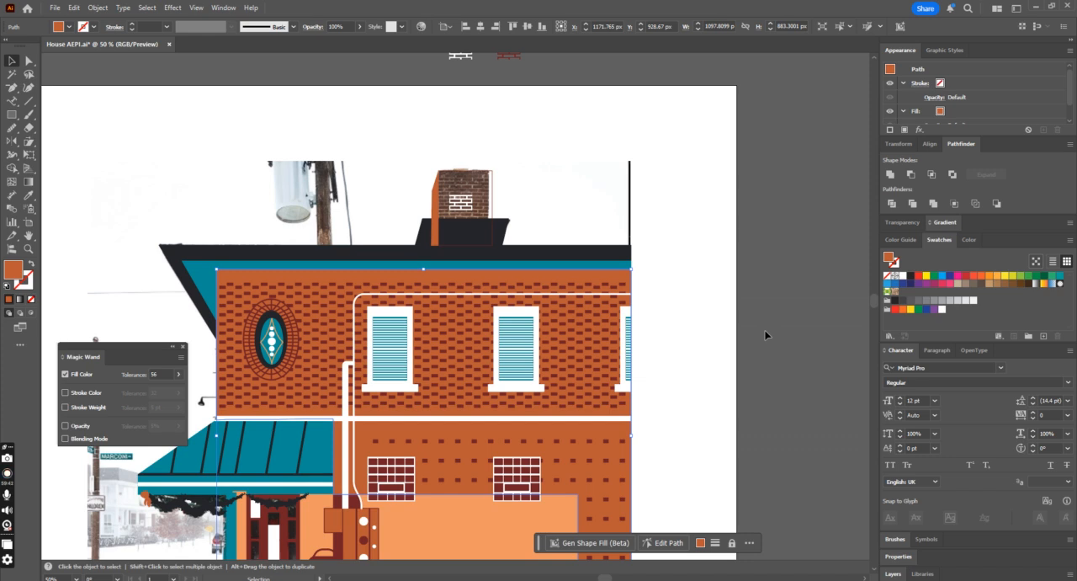
pyautogui.press('a')
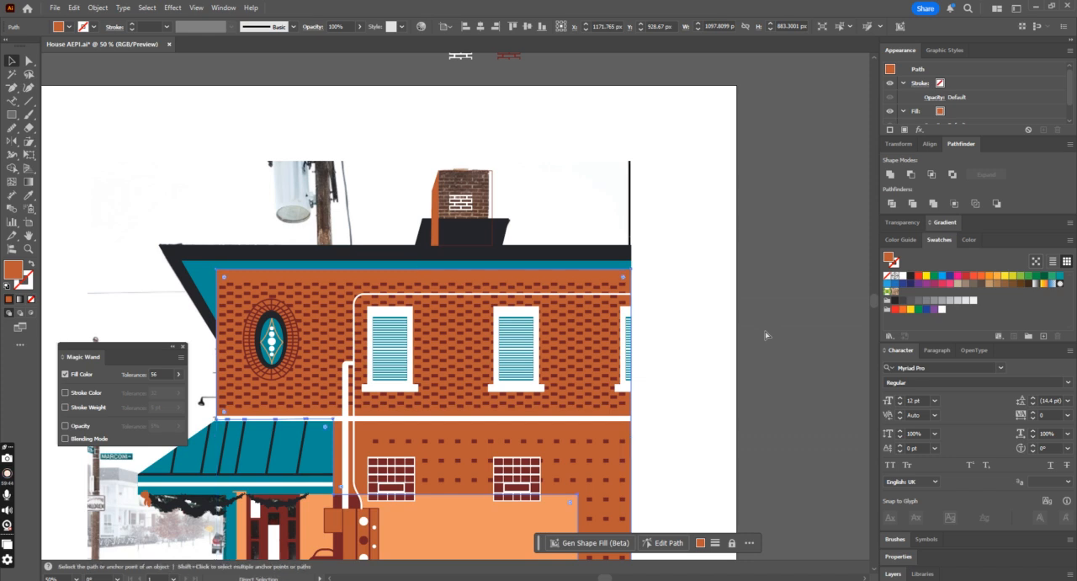
pyautogui.press('v')
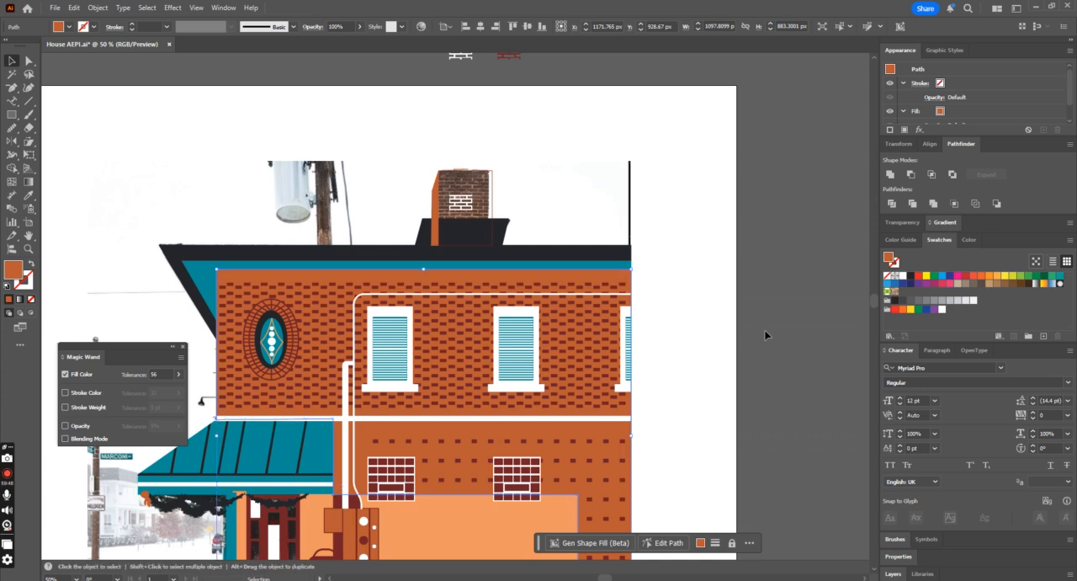
# Step: Fill the building's main orange wall with the new white mortar pattern swatch
pyautogui.click(941, 310)
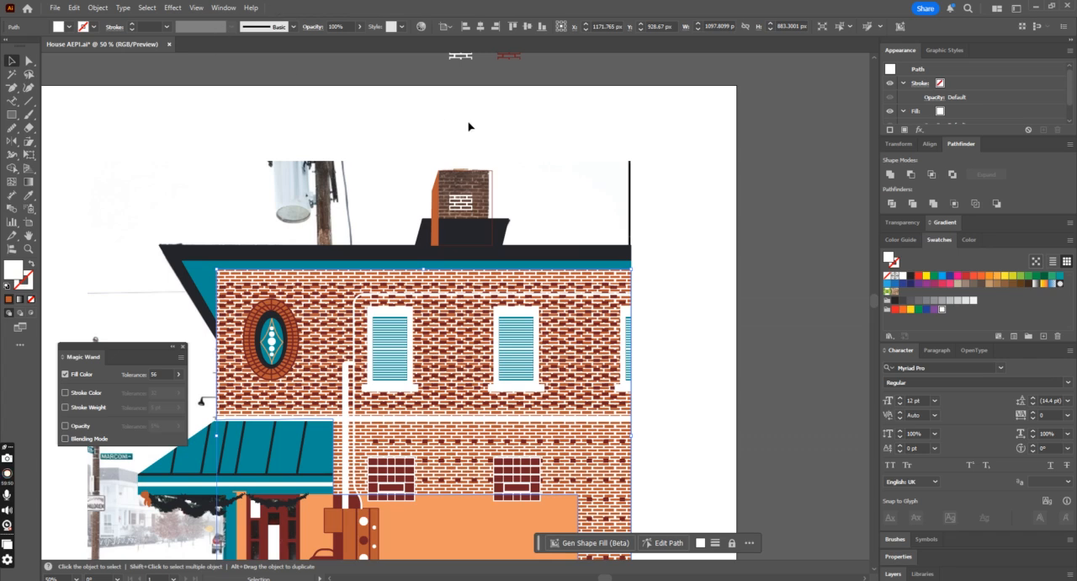
pyautogui.scroll(-4, 642, 334)
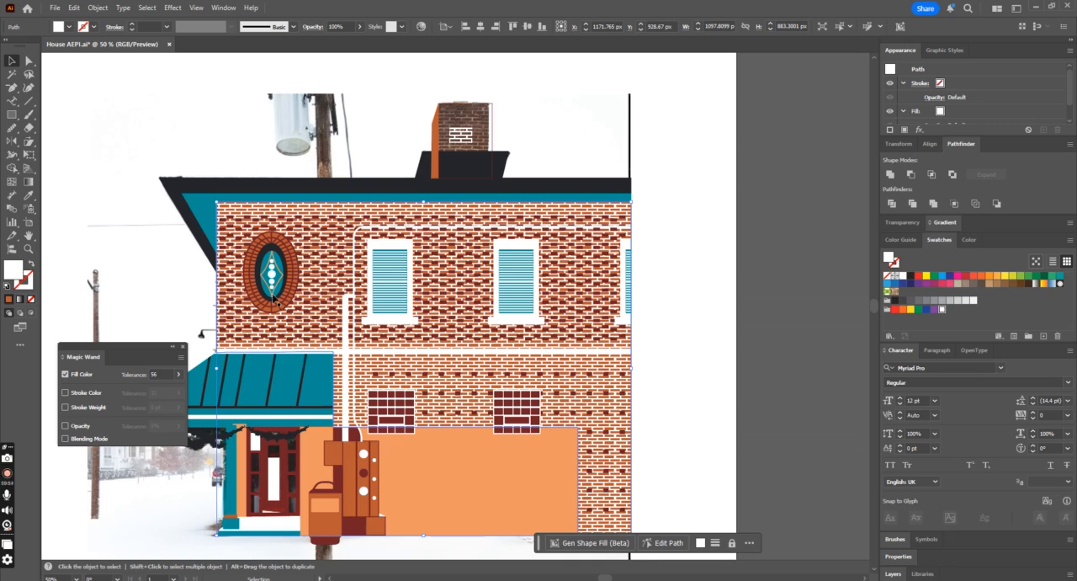
pyautogui.press('ctrl')
pyautogui.press('ctrl')
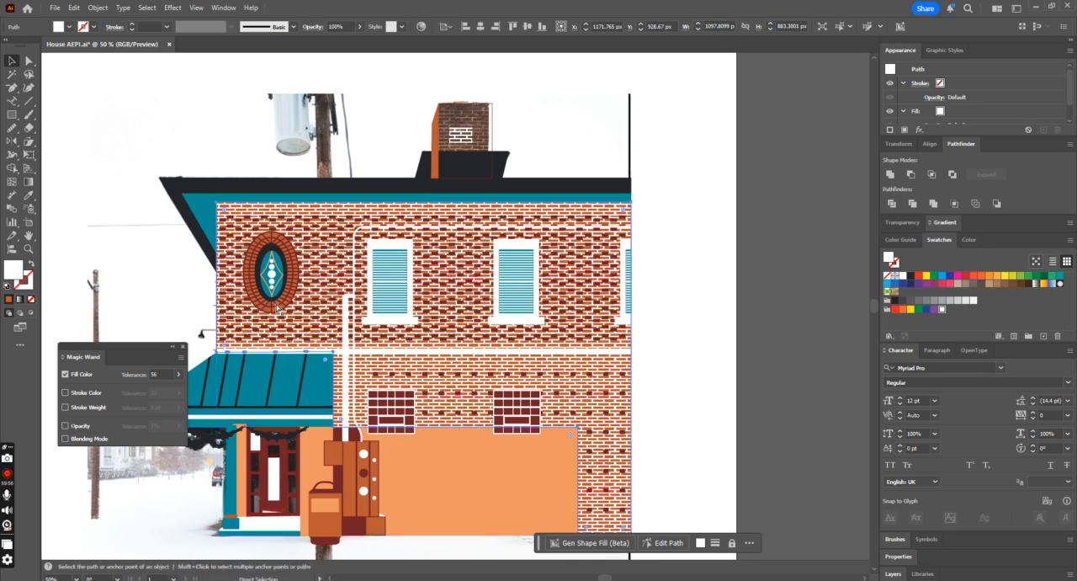
pyautogui.hotkey('ctrl', 'z')
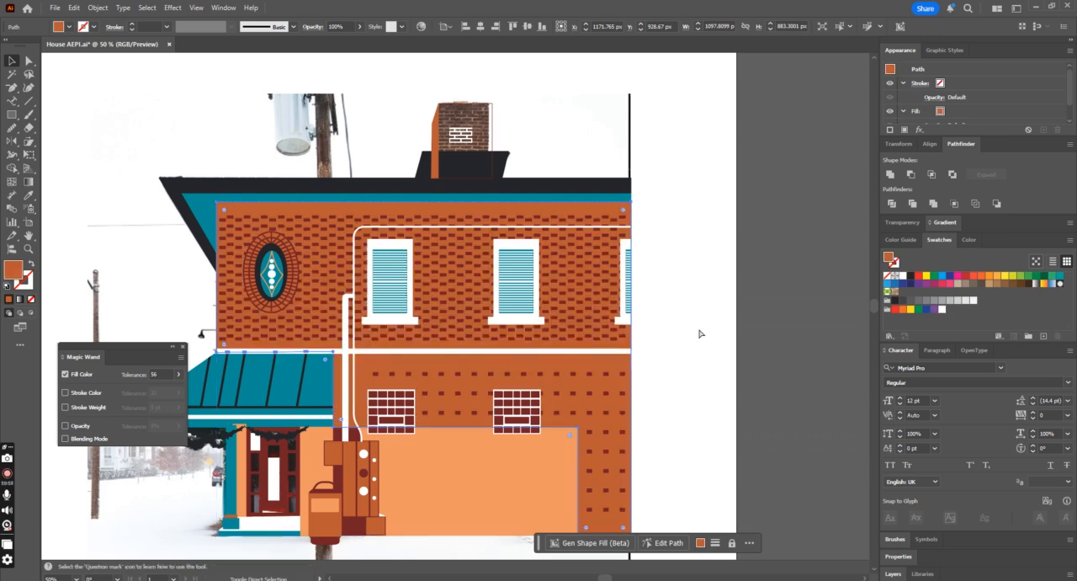
pyautogui.hotkey('ctrl', 'shift', 'z')
# Step: Try moving the mortar-patterned wall shape off to the right of the building
pyautogui.click(691, 343)
pyautogui.moveTo(585, 406); pyautogui.dragTo(793, 317)
pyautogui.hotkey('ctrl', 'z')
pyautogui.click(767, 319)
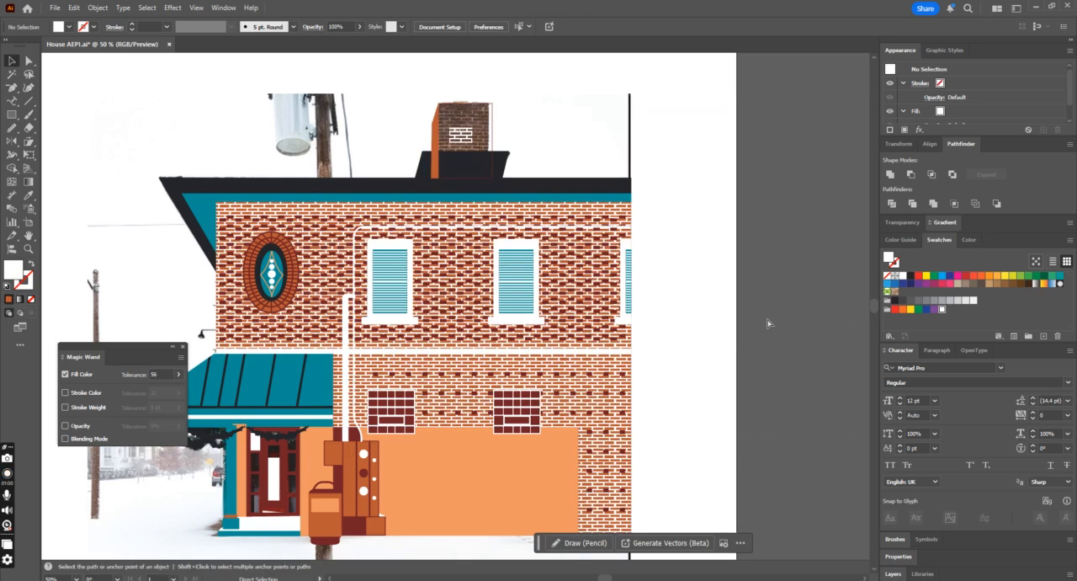
pyautogui.hotkey('ctrl', '-')
pyautogui.hotkey('ctrl', '-')
pyautogui.moveTo(530, 340); pyautogui.dragTo(803, 325)
pyautogui.hotkey('ctrl', 'z')
# Step: Undo the main wall's mortar pattern fill and the addition of the white mortar swatch
pyautogui.hotkey('ctrl', '+')
pyautogui.hotkey('ctrl', '+')
pyautogui.hotkey('ctrl', '+')
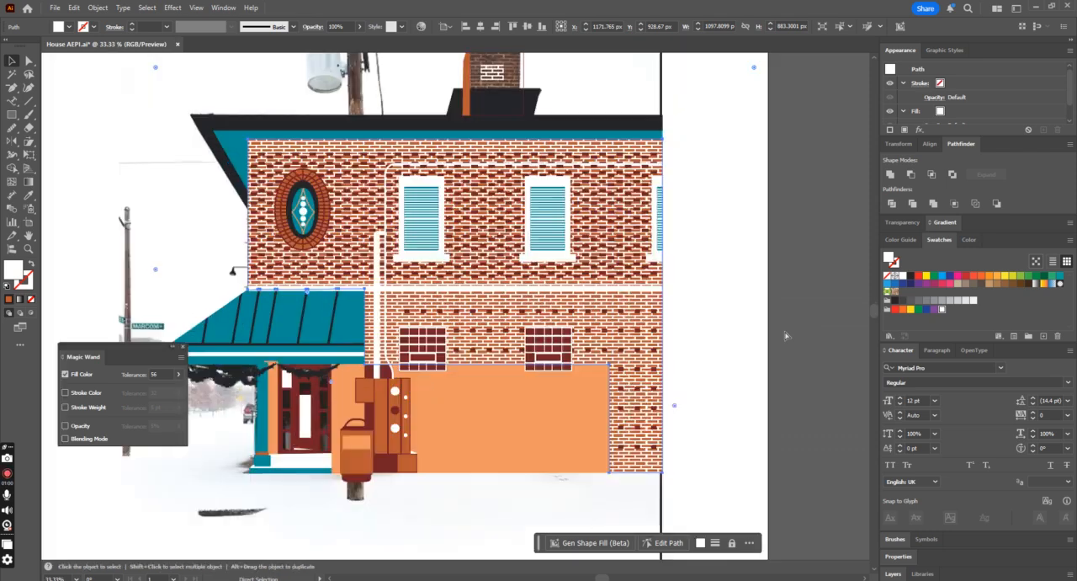
pyautogui.press('v')
pyautogui.click(589, 308)
pyautogui.moveTo(811, 243); pyautogui.dragTo(812, 243)
pyautogui.hotkey('ctrl', 'z')
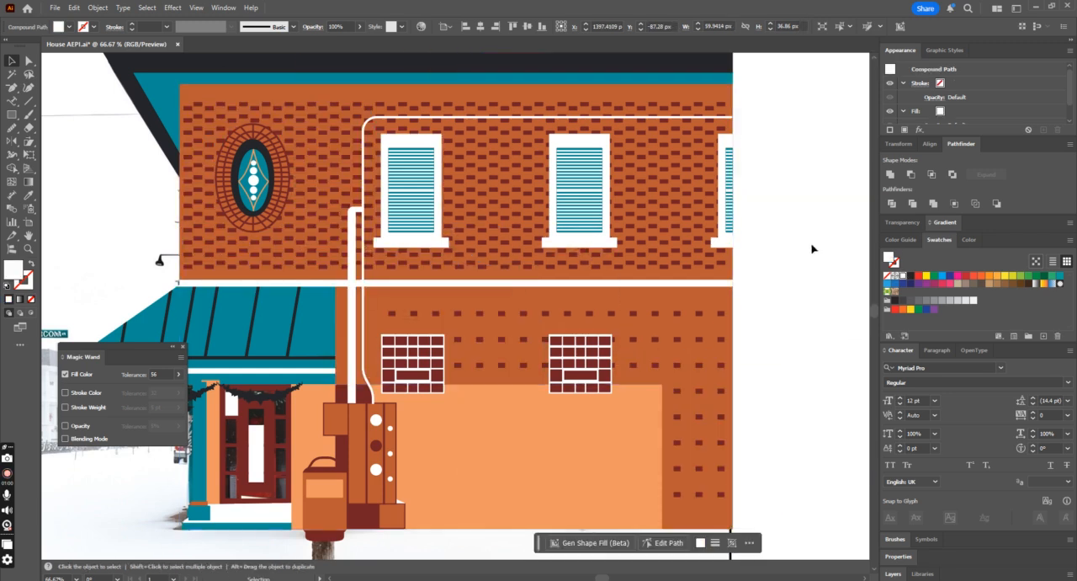
pyautogui.hotkey('ctrl', 'shift', 'z')
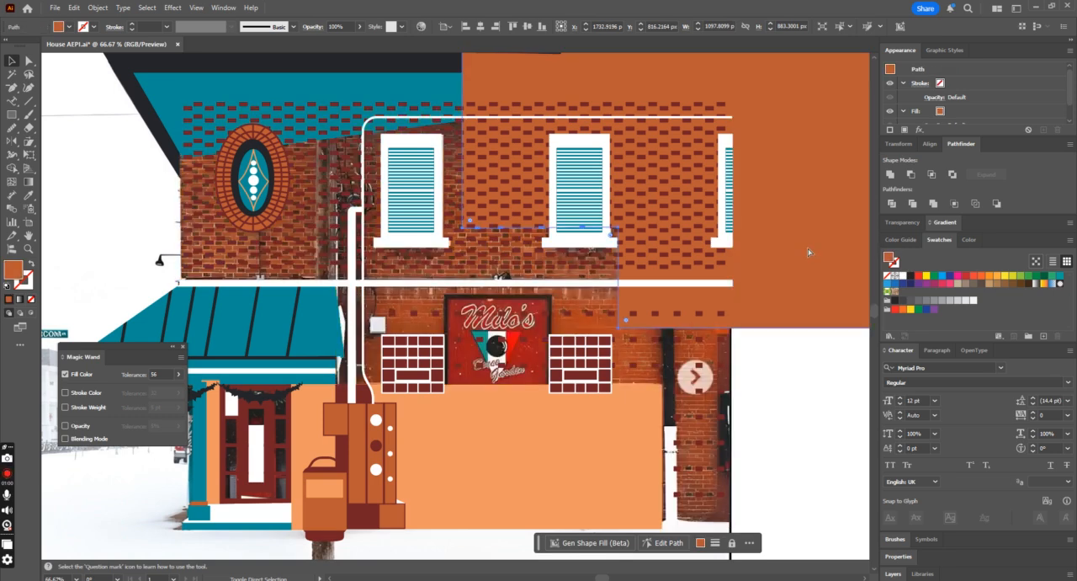
pyautogui.hotkey('ctrl', 'z')
# Step: Examine the line edges of the white mortar tile above the artboard up close
pyautogui.hotkey('ctrl', '-')
pyautogui.hotkey('ctrl', '-')
pyautogui.hotkey('ctrl', '-')
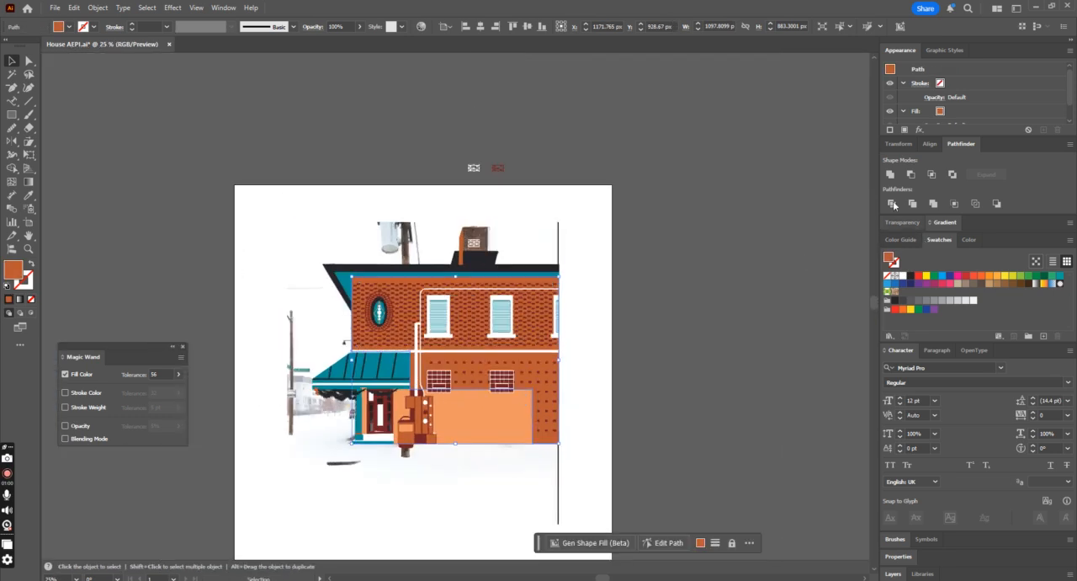
pyautogui.click(474, 168)
pyautogui.hotkey('ctrl', '+')
pyautogui.hotkey('ctrl', '+')
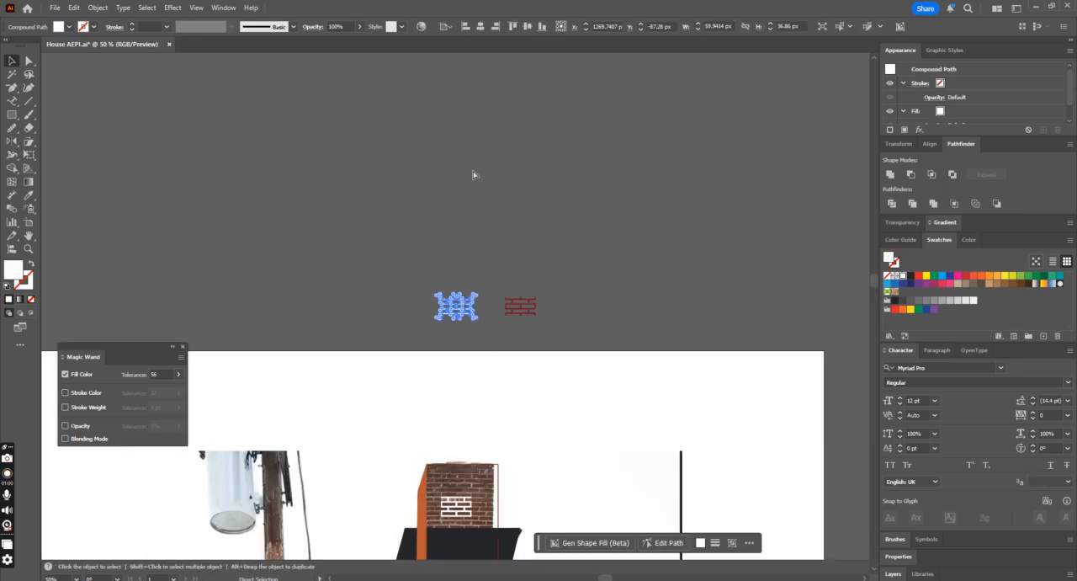
pyautogui.hotkey('ctrl', '+')
pyautogui.hotkey('ctrl', '+')
pyautogui.hotkey('ctrl', '+')
pyautogui.hotkey('ctrl', '+')
pyautogui.hotkey('ctrl', '+')
pyautogui.hotkey('ctrl', '+')
pyautogui.hotkey('ctrl', '-')
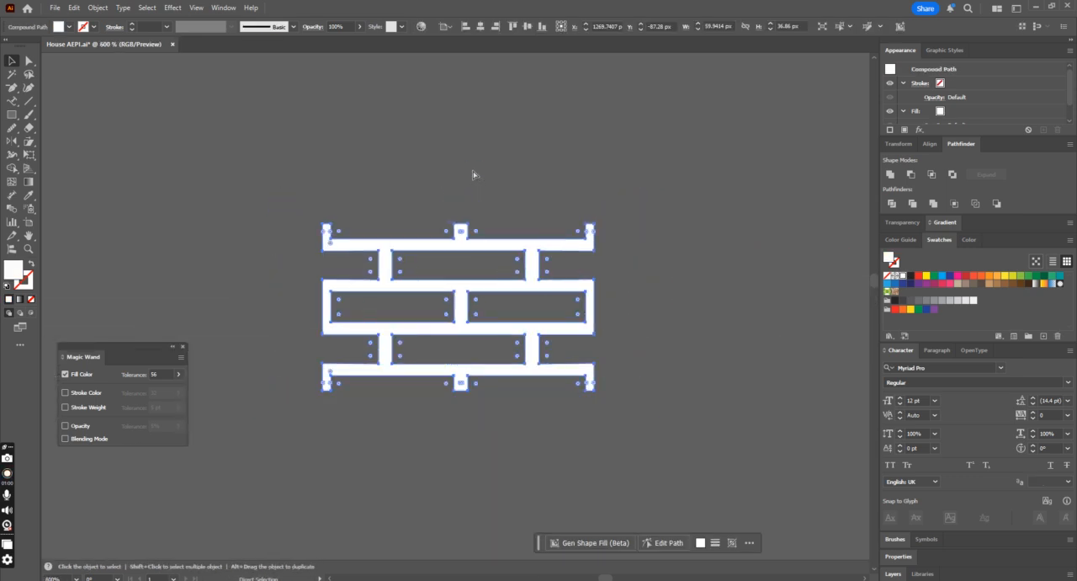
pyautogui.hotkey('ctrl', '-')
pyautogui.hotkey('ctrl', '-')
pyautogui.hotkey('ctrl', '-')
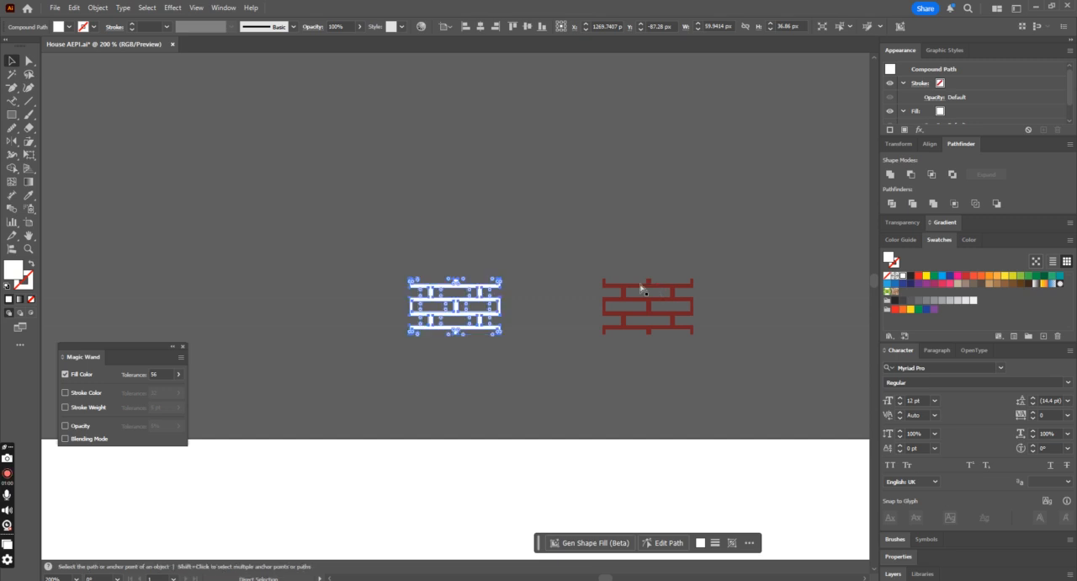
pyautogui.hotkey('ctrl', '+')
pyautogui.hotkey('ctrl', '+')
pyautogui.hotkey('ctrl', '+')
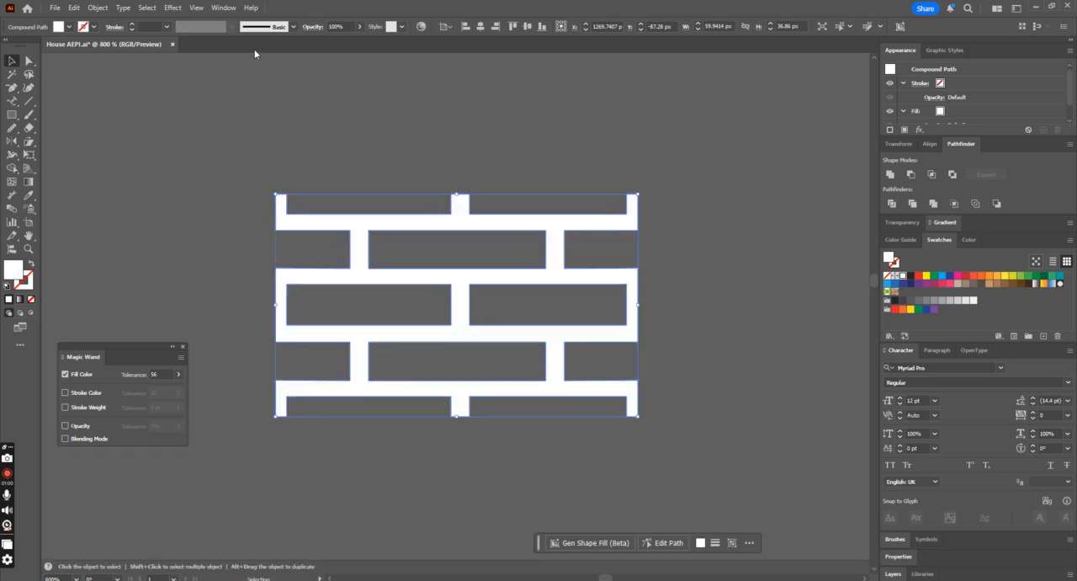
# Step: Turn the chimney front rectangle's dark red outline into a solid fill by swapping its fill and stroke
pyautogui.hotkey('ctrl', '-')
pyautogui.hotkey('ctrl', '-')
pyautogui.hotkey('ctrl', '-')
pyautogui.scroll(-4, 301, 57)
pyautogui.scroll(-2, 454, 172)
pyautogui.hotkey('ctrl', '-')
pyautogui.hotkey('ctrl', '-')
pyautogui.scroll(-5, 567, 273)
pyautogui.scroll(-1, 530, 330)
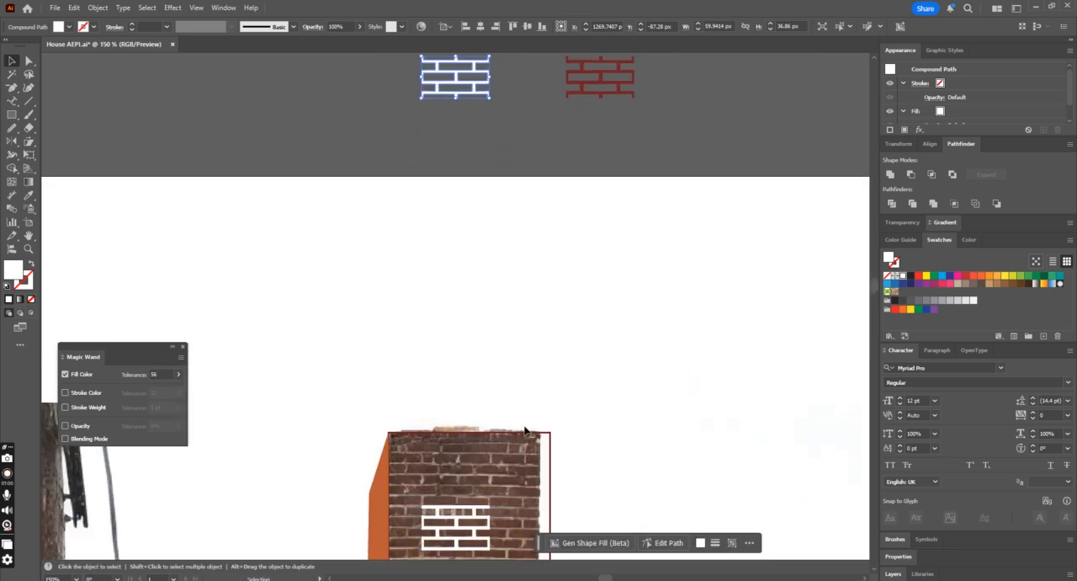
pyautogui.click(527, 432)
pyautogui.scroll(-1, 660, 398)
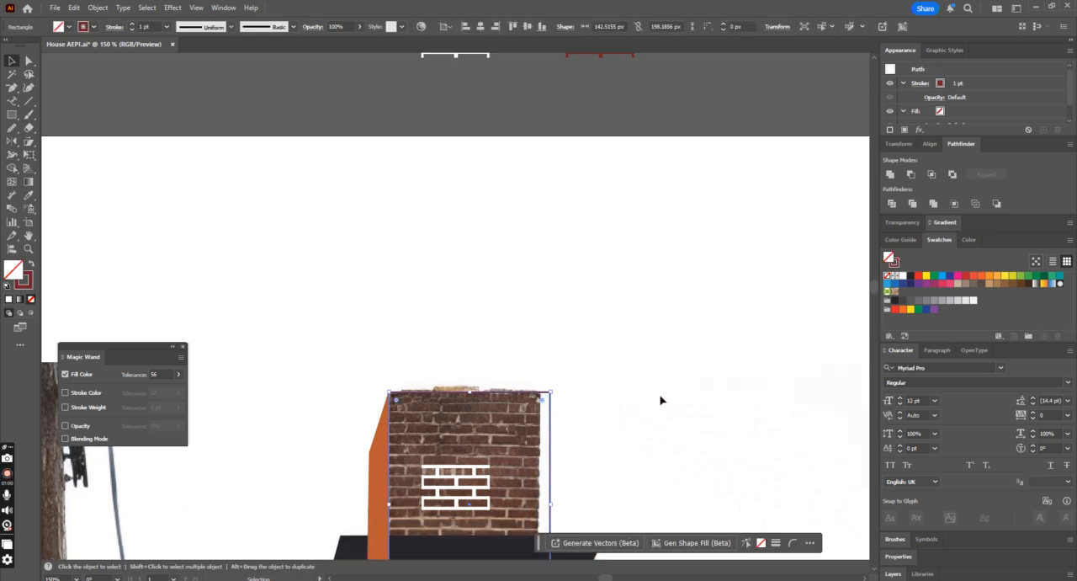
pyautogui.click(31, 265)
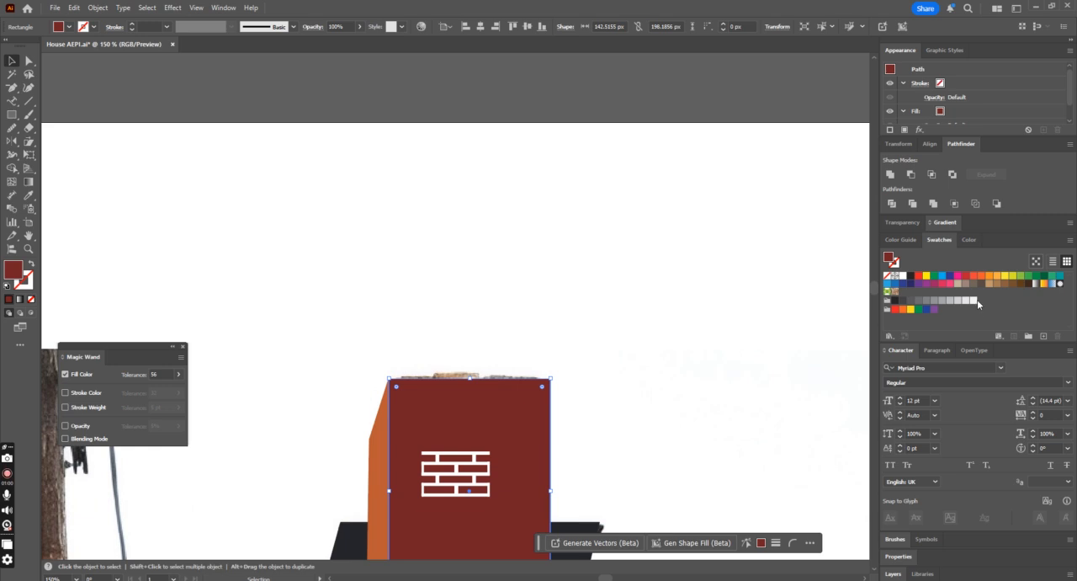
# Step: Delete the white mortar tile lying on the chimney front
pyautogui.hotkey('ctrl', '-')
pyautogui.hotkey('ctrl', '-')
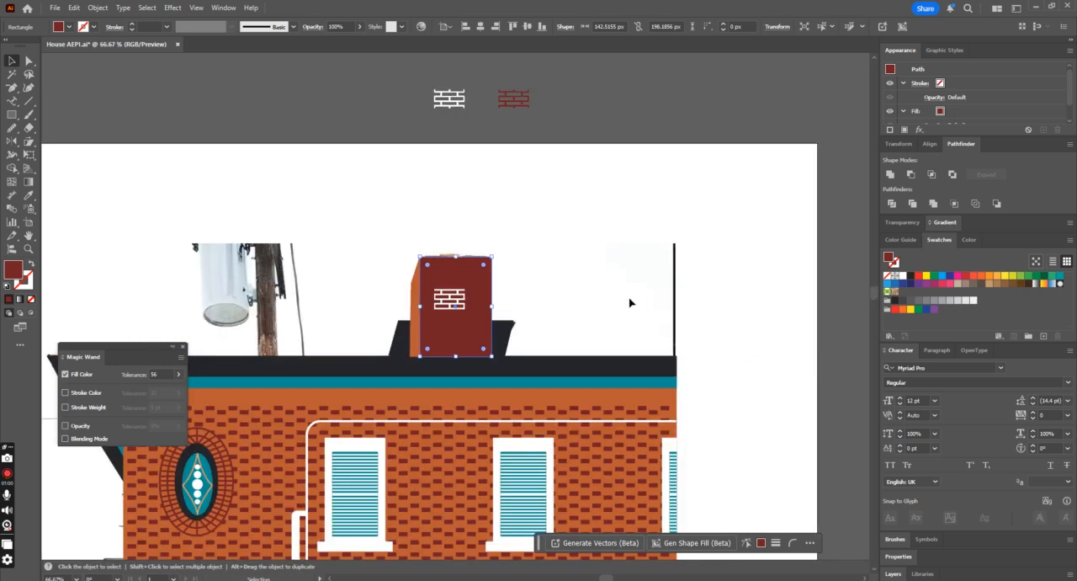
pyautogui.click(451, 302)
pyautogui.press('Delete')
# Step: Duplicate the white mortar tile to its left and offset the copy's path by -0.005 px with miter joins
pyautogui.click(448, 101)
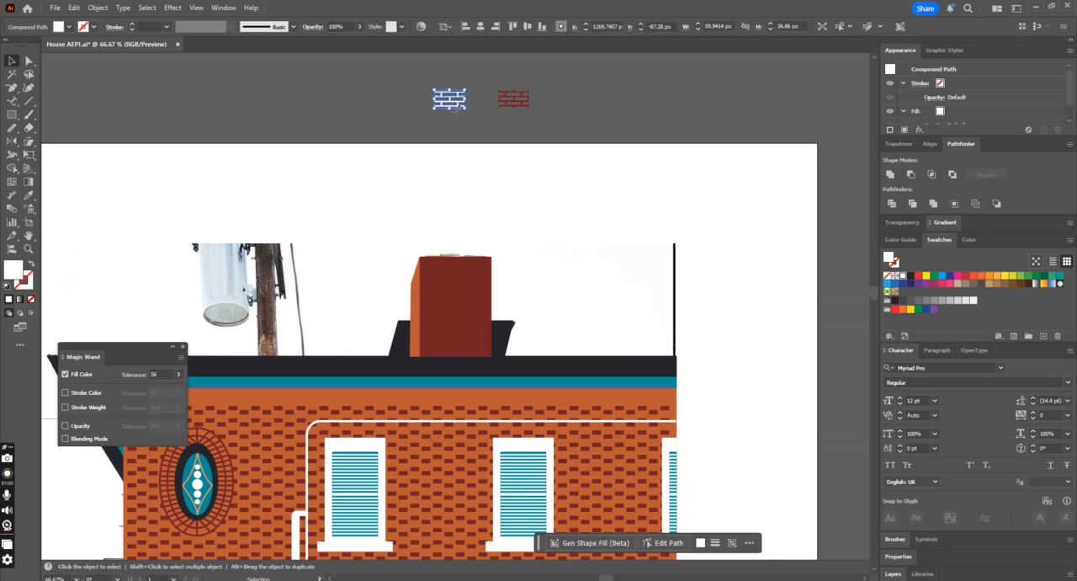
pyautogui.moveTo(455, 104); pyautogui.dragTo(366, 106)
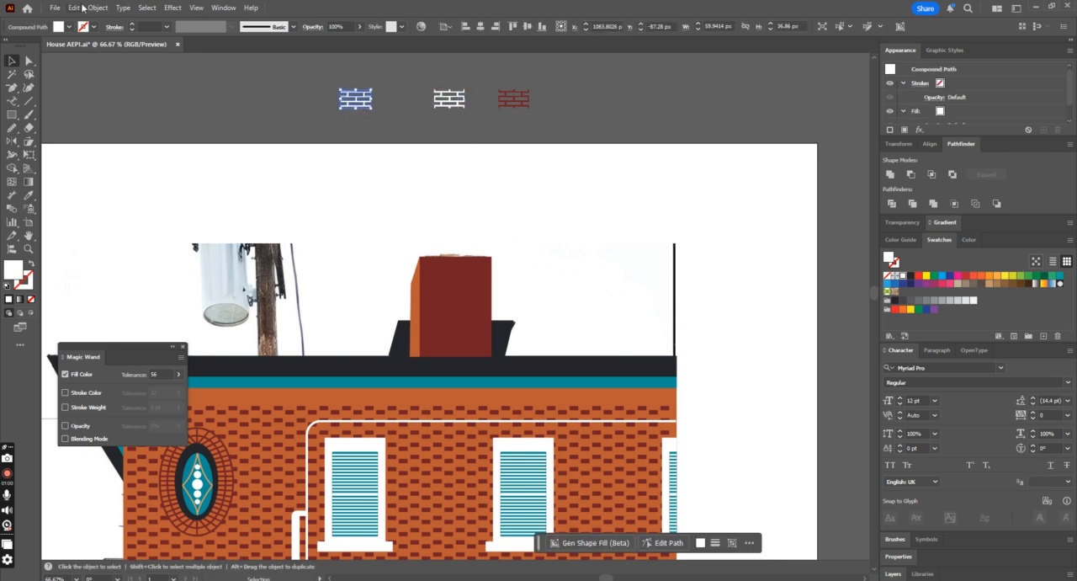
pyautogui.click(97, 7)
pyautogui.moveTo(176, 311)
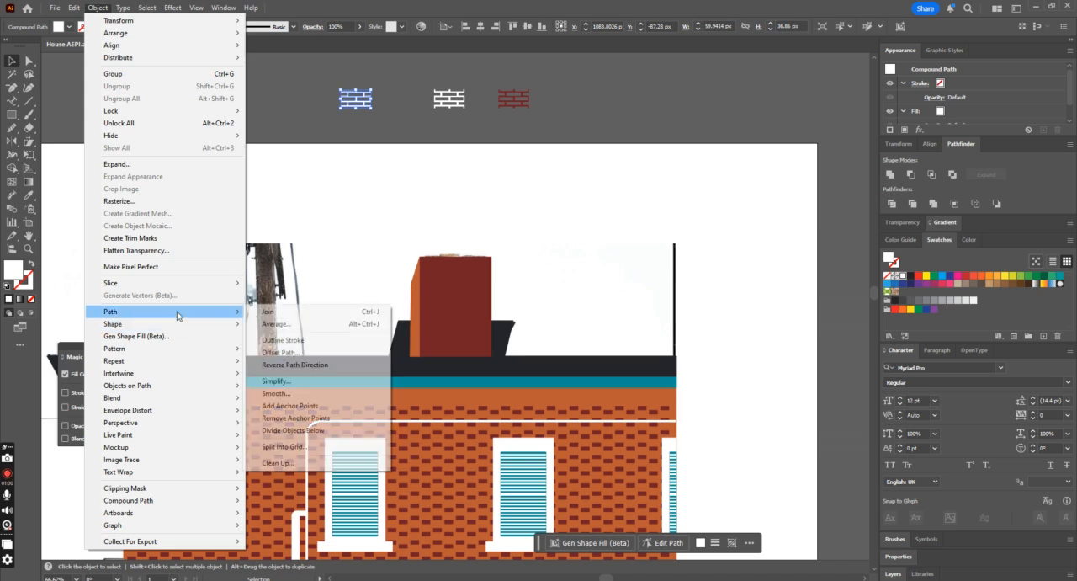
pyautogui.click(283, 352)
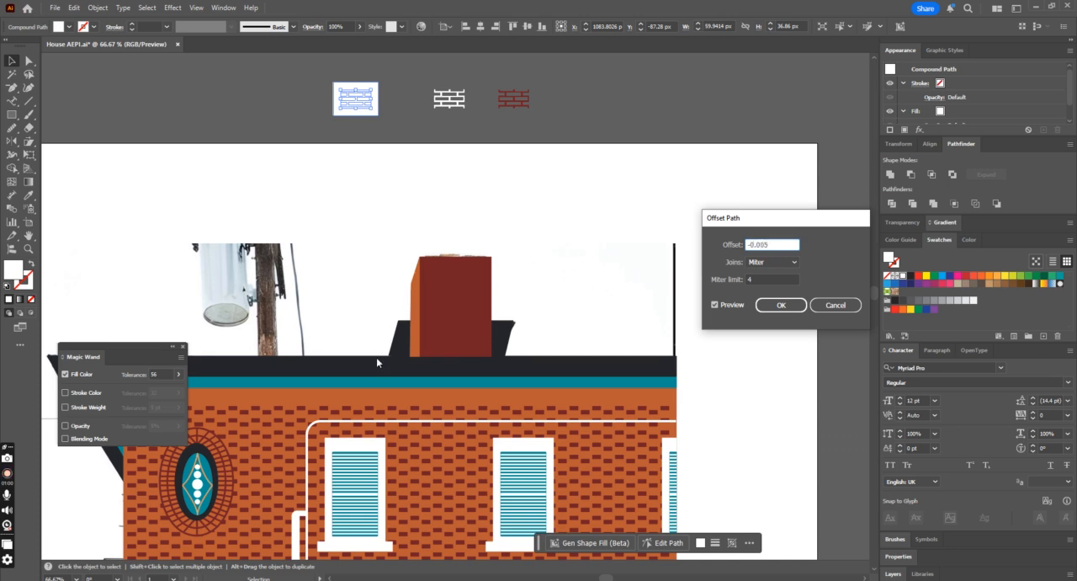
pyautogui.click(719, 306)
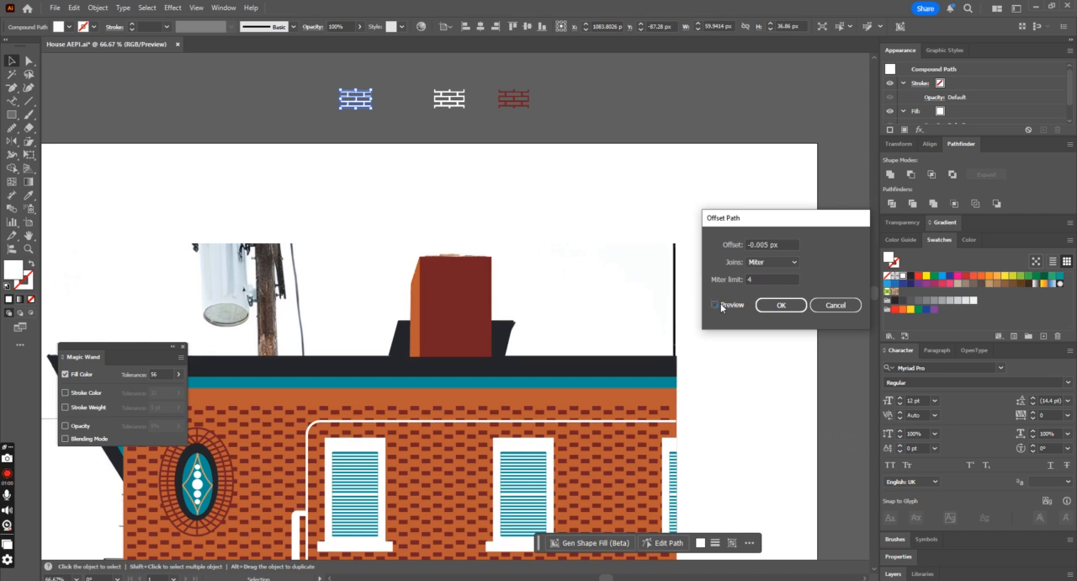
pyautogui.click(774, 306)
# Step: Pull the offset mortar tile and its original apart and compare their line thickness
pyautogui.moveTo(366, 109); pyautogui.dragTo(382, 137)
pyautogui.click(357, 103)
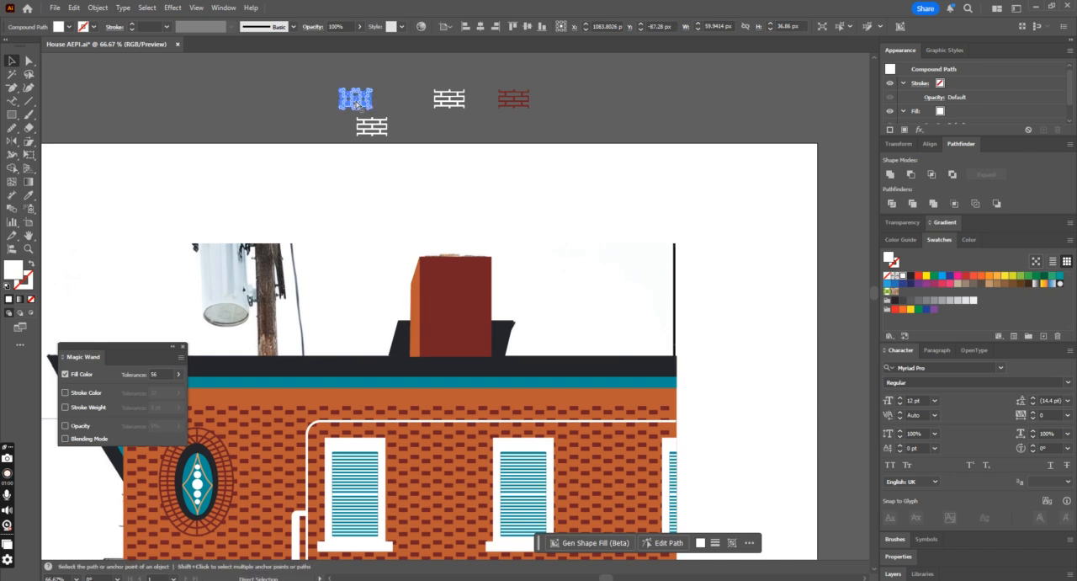
pyautogui.hotkey('ctrl', '=')
pyautogui.hotkey('ctrl', '=')
pyautogui.hotkey('ctrl', '=')
pyautogui.hotkey('ctrl', '=')
pyautogui.hotkey('ctrl', '=')
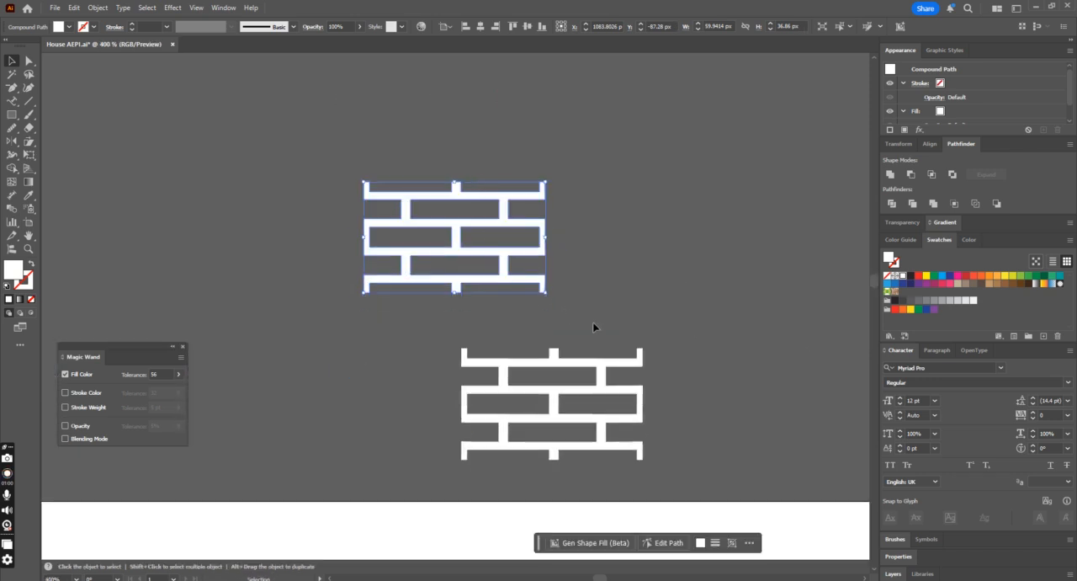
pyautogui.click(593, 322)
pyautogui.press('a')
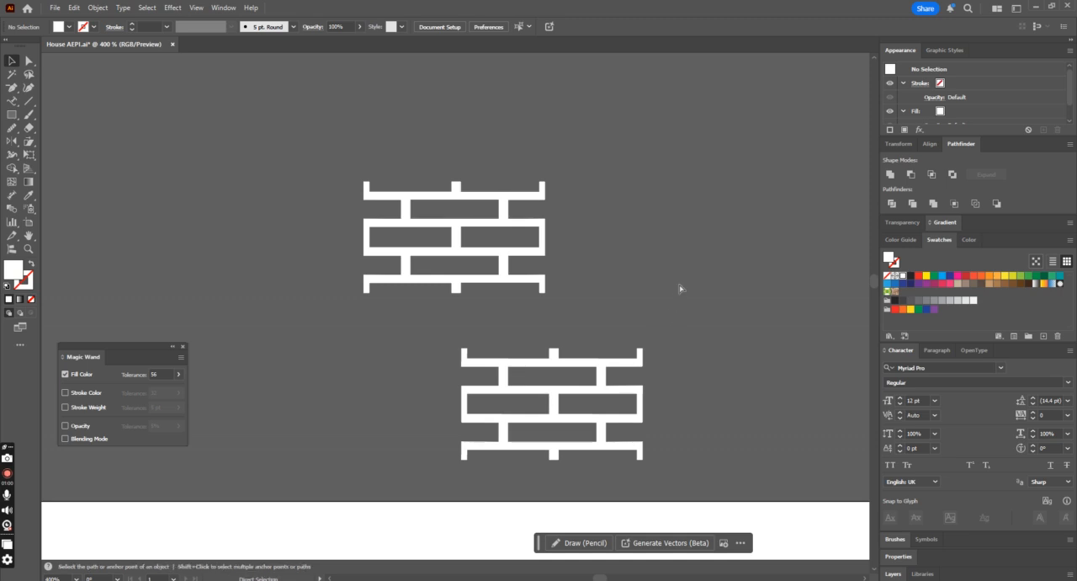
# Step: Delete one of the two separated white mortar tiles and select the remaining one
pyautogui.click(642, 354)
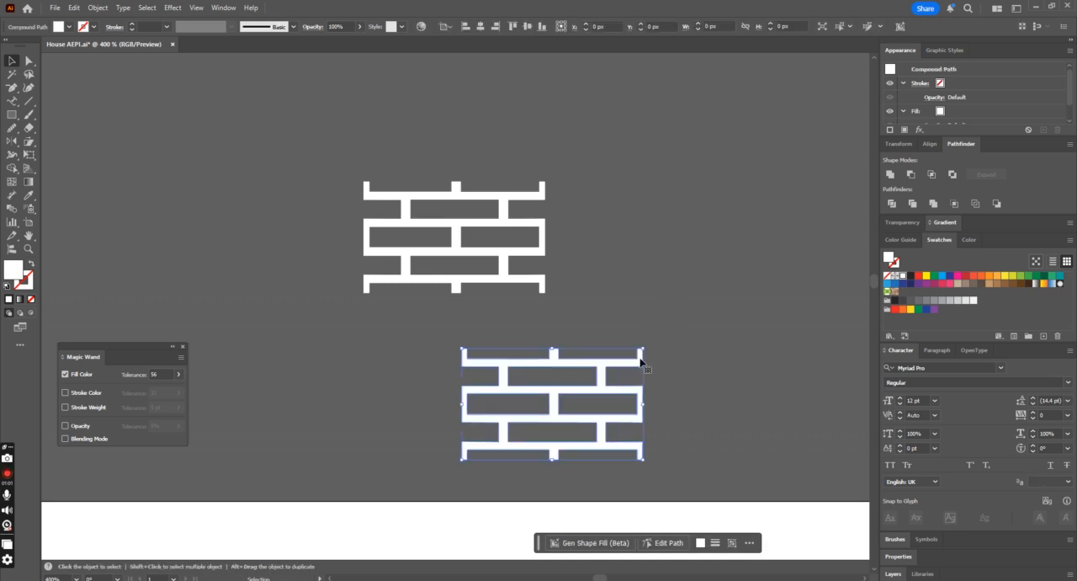
pyautogui.hotkey('ctrl', 'z')
pyautogui.click(627, 311)
pyautogui.moveTo(507, 206); pyautogui.dragTo(714, 353)
pyautogui.hotkey('ctrl', 'z')
pyautogui.click(543, 253)
pyautogui.press('Delete')
pyautogui.click(615, 299)
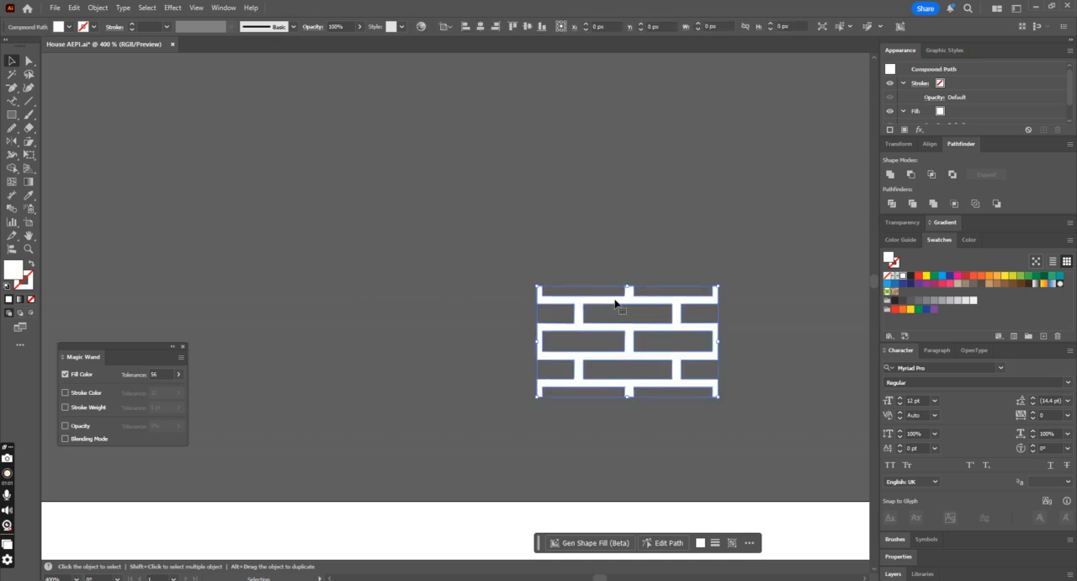
# Step: Offset the remaining white mortar tile's path by -0.09 px with miter joins
pyautogui.click(99, 7)
pyautogui.moveTo(168, 310)
pyautogui.click(313, 349)
pyautogui.write('-0.05')
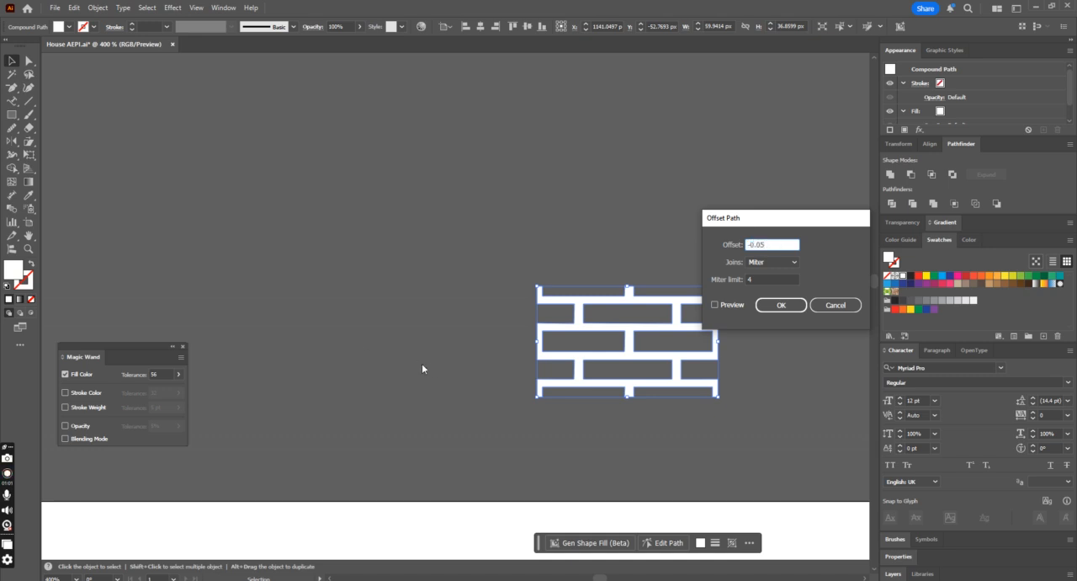
pyautogui.click(715, 304)
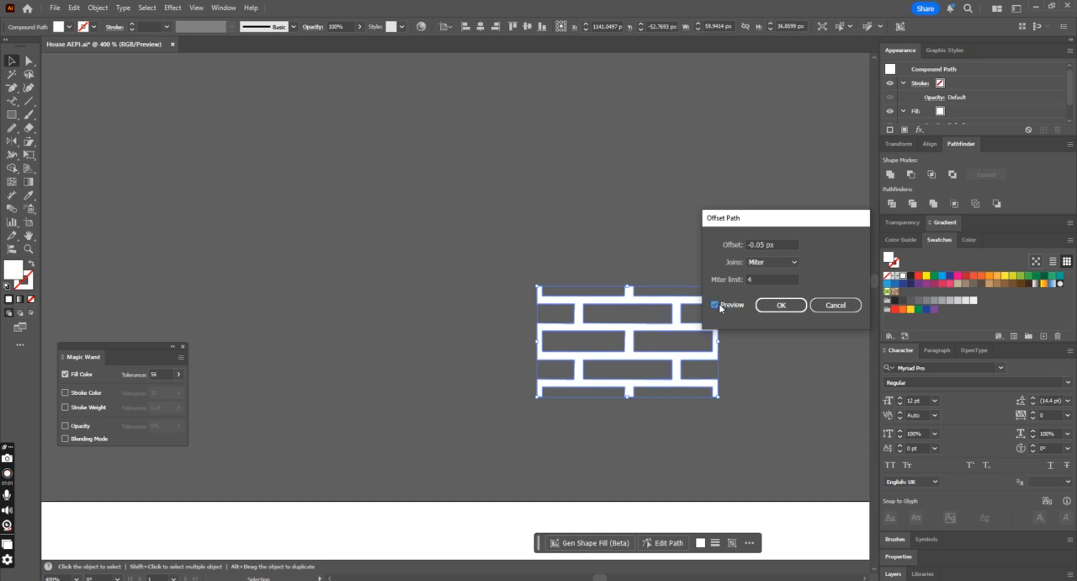
pyautogui.click(762, 244)
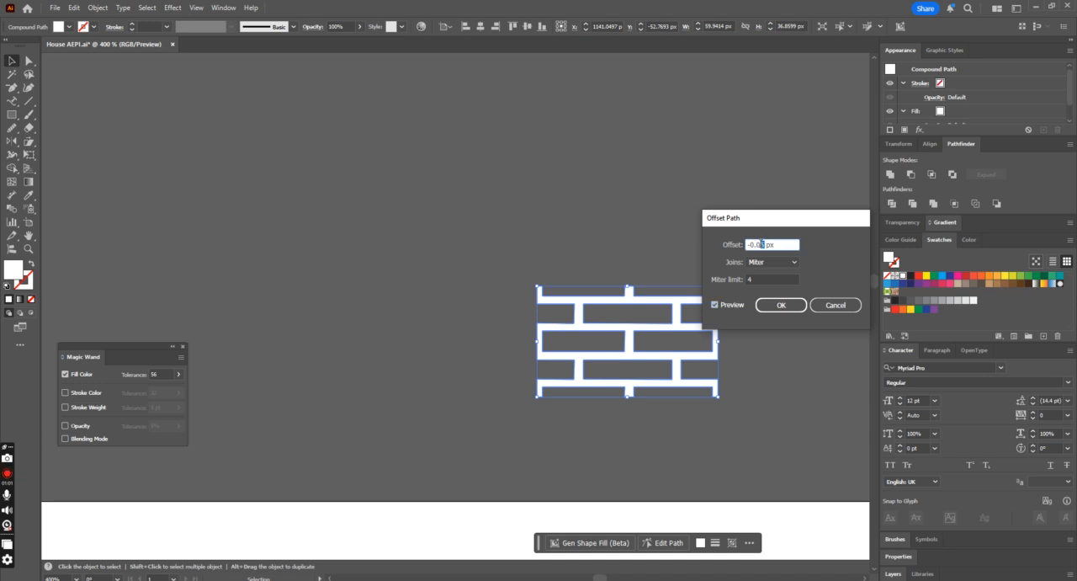
pyautogui.click(716, 305)
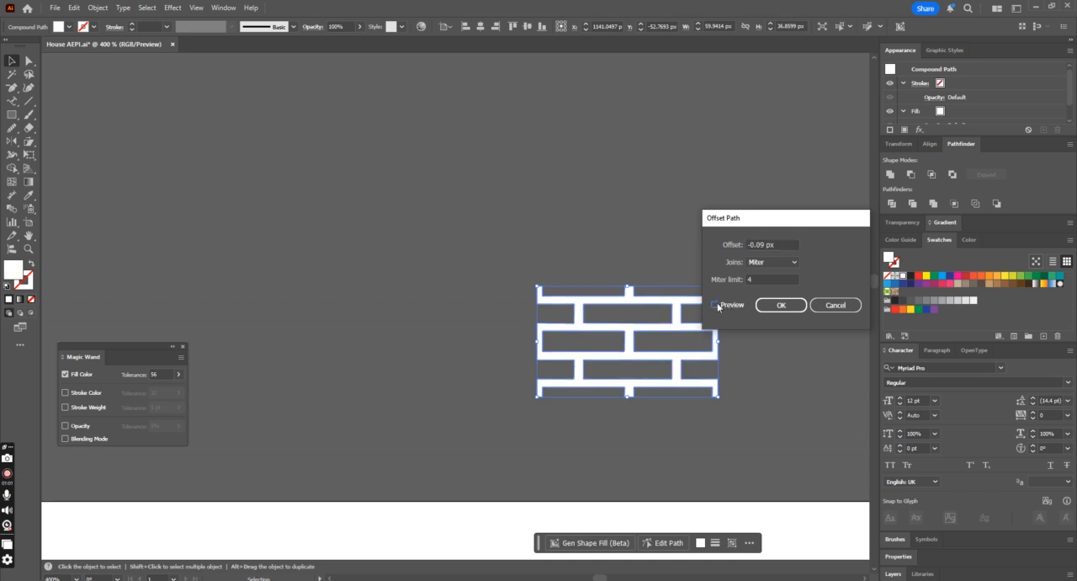
pyautogui.click(779, 305)
# Step: Move the thinner offset tile off to the left and delete the original mortar tile
pyautogui.moveTo(674, 366); pyautogui.dragTo(365, 316)
pyautogui.click(560, 236)
pyautogui.click(714, 394)
pyautogui.press('Delete')
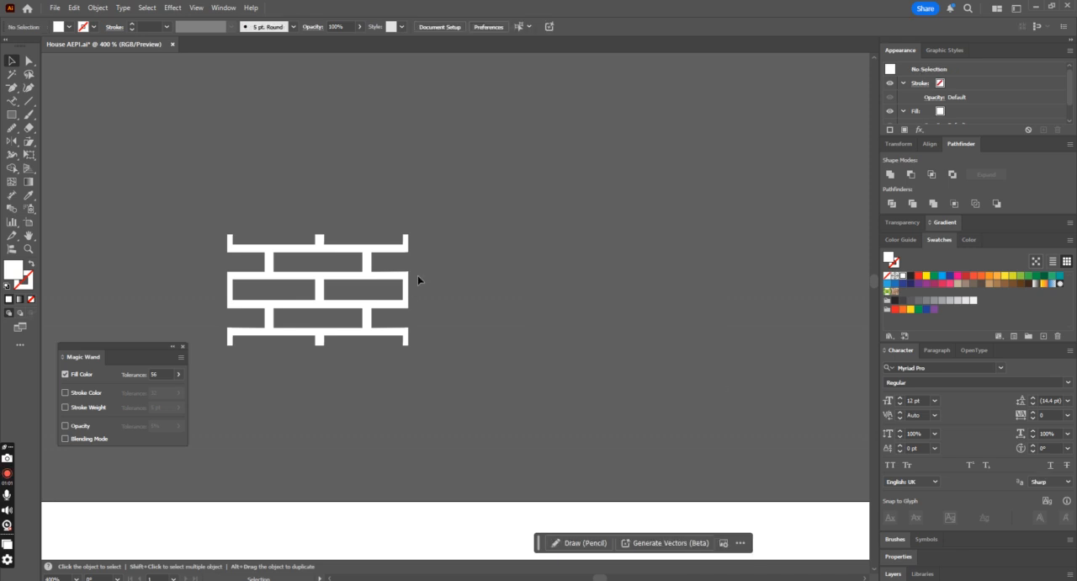
# Step: Offset the thinner mortar tile's path by another -0.09 px with miter joins
pyautogui.click(389, 281)
pyautogui.click(98, 7)
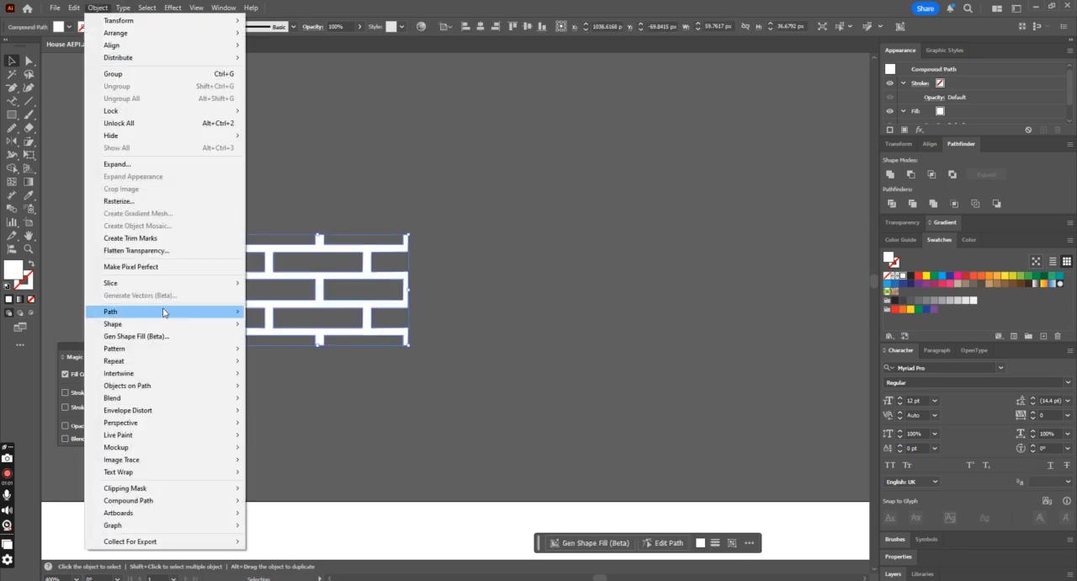
pyautogui.moveTo(171, 315)
pyautogui.click(283, 351)
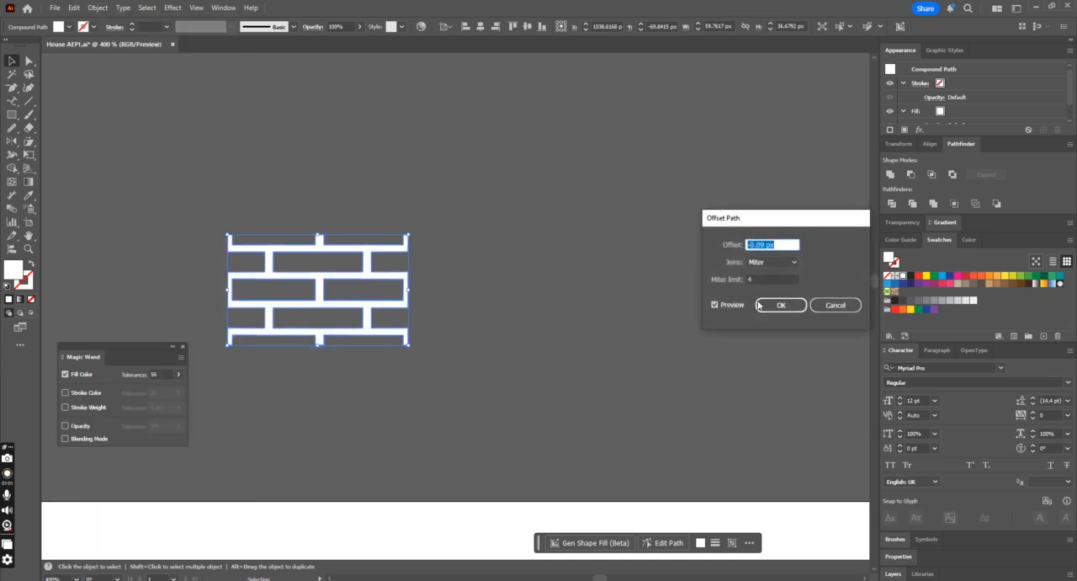
pyautogui.click(555, 312)
# Step: Move the original mortar tile off its thinner offset copy, compare the two, and delete the original
pyautogui.moveTo(404, 274); pyautogui.dragTo(701, 337)
pyautogui.click(552, 240)
pyautogui.click(393, 281)
pyautogui.click(555, 286)
pyautogui.click(652, 378)
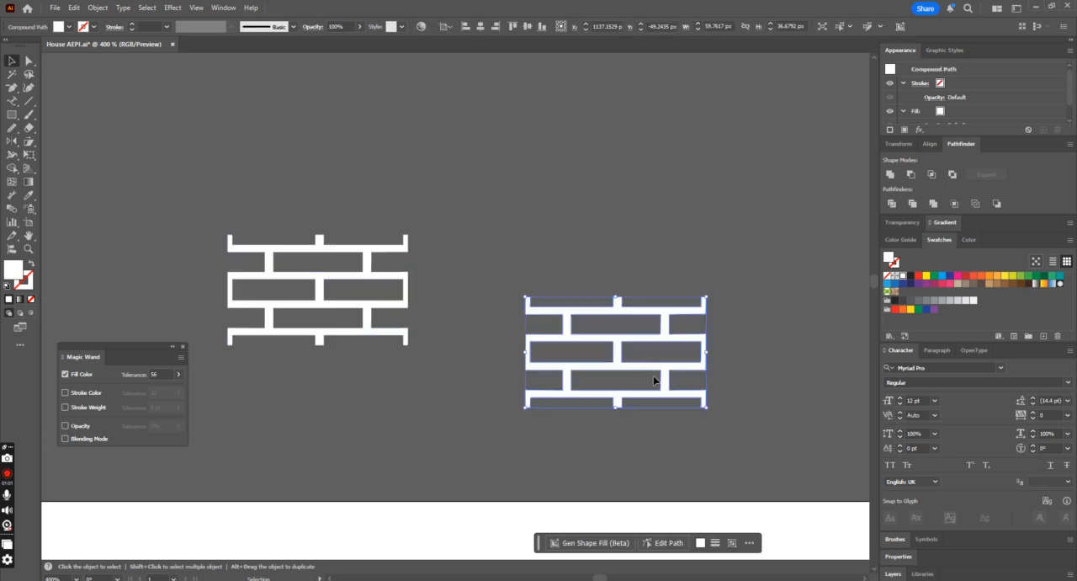
pyautogui.press('Delete')
# Step: Save the remaining thinner white mortar tile as a new pattern swatch
pyautogui.click(396, 281)
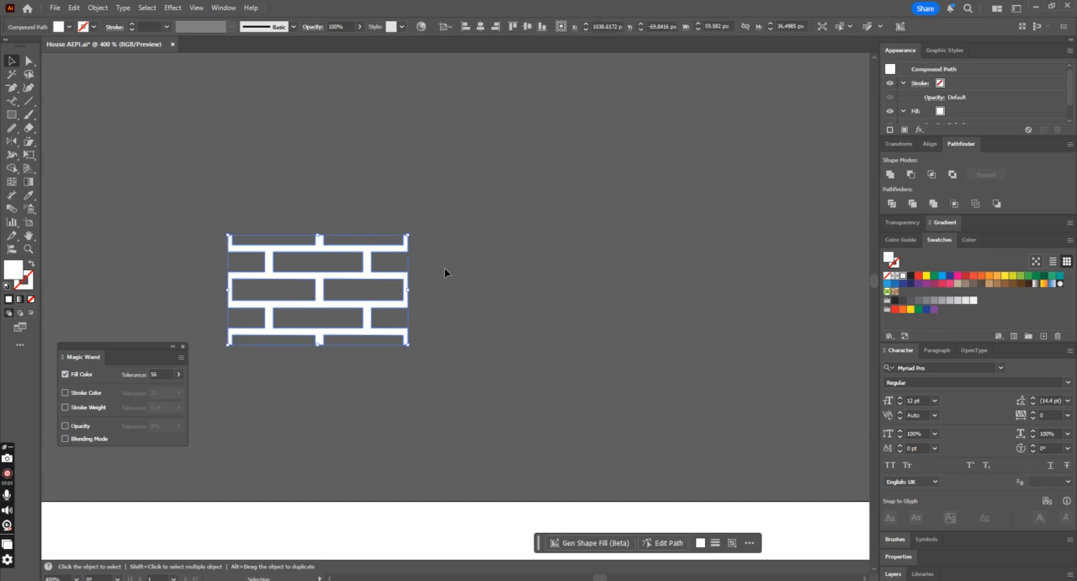
pyautogui.moveTo(387, 277); pyautogui.dragTo(974, 310)
pyautogui.moveTo(389, 285); pyautogui.dragTo(940, 313)
# Step: Fill the dark red front face of the chimney with the new white mortar pattern swatch
pyautogui.keyDown('alt'); pyautogui.scroll(-2, 618, 330); pyautogui.keyUp('alt')
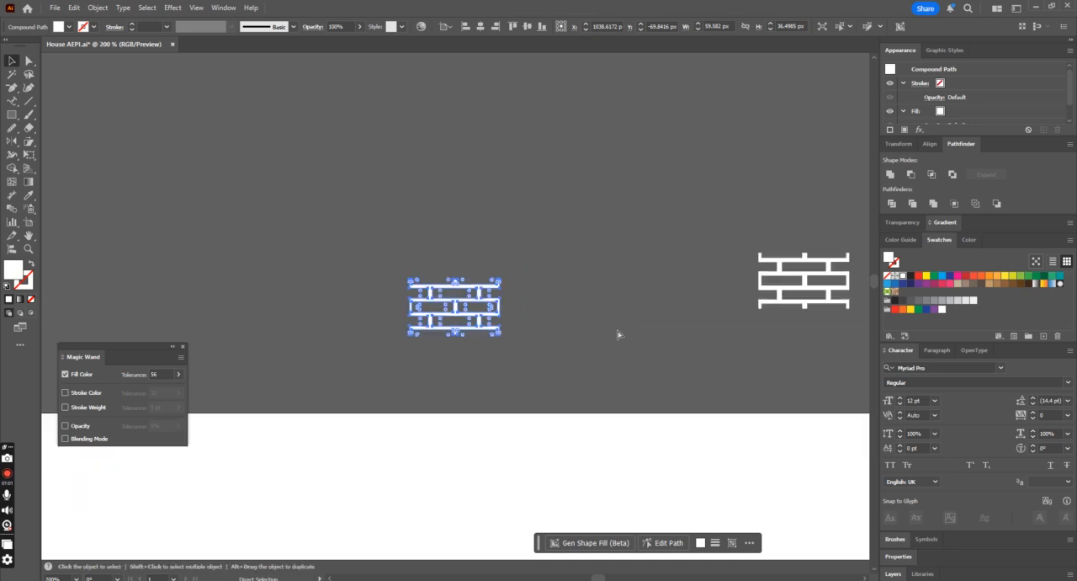
pyautogui.scroll(-3, 661, 315)
pyautogui.scroll(-5, 659, 328)
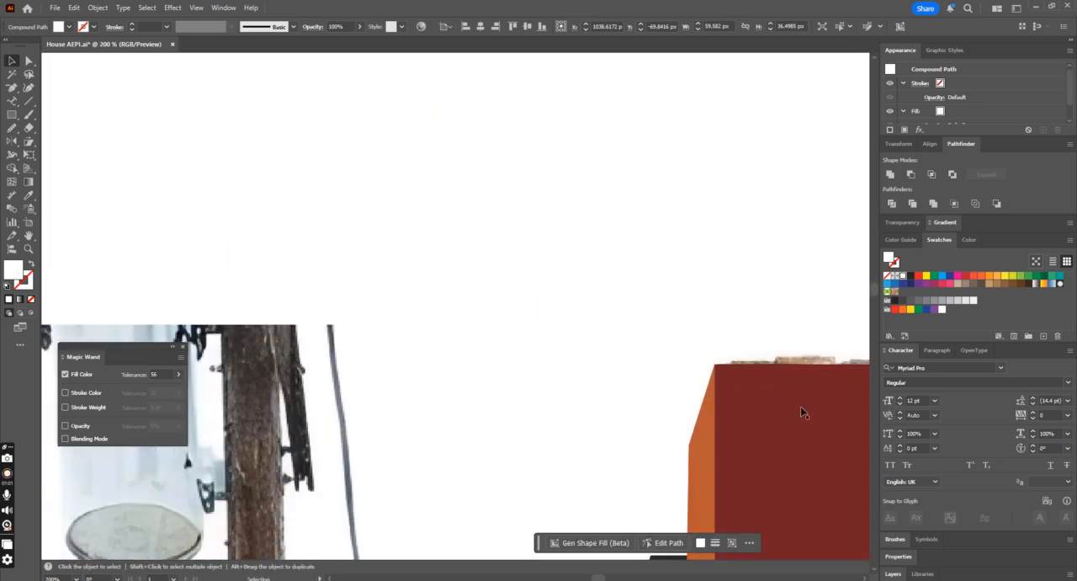
pyautogui.click(813, 433)
pyautogui.hotkey('ctrl', '-')
pyautogui.moveTo(494, 347); pyautogui.dragTo(593, 337)
pyautogui.hotkey('ctrl', 'z')
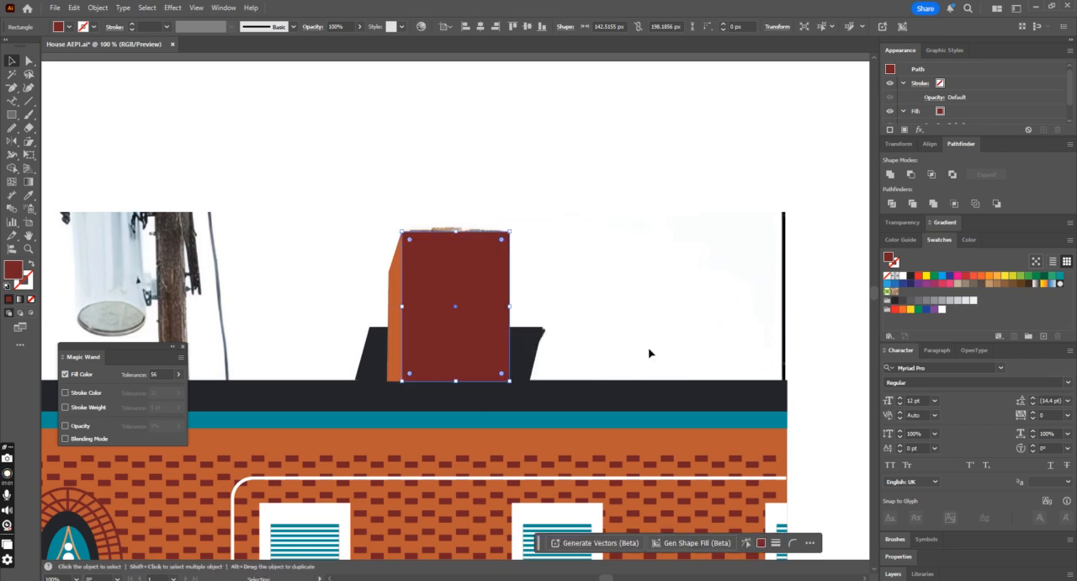
pyautogui.click(941, 310)
pyautogui.click(577, 315)
# Step: Try shifting the drawn chimney and its dark base off the photo's chimney, and undo the move
pyautogui.hotkey('ctrl', '-')
pyautogui.hotkey('ctrl', '-')
pyautogui.hotkey('ctrl', '-')
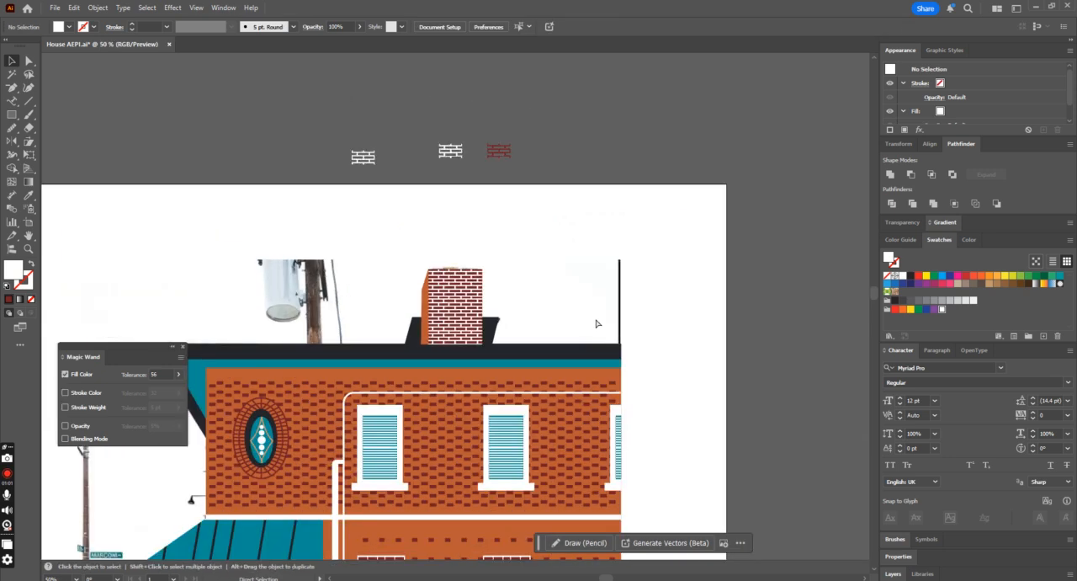
pyautogui.hotkey('ctrl', '+')
pyautogui.scroll(-1, 595, 324)
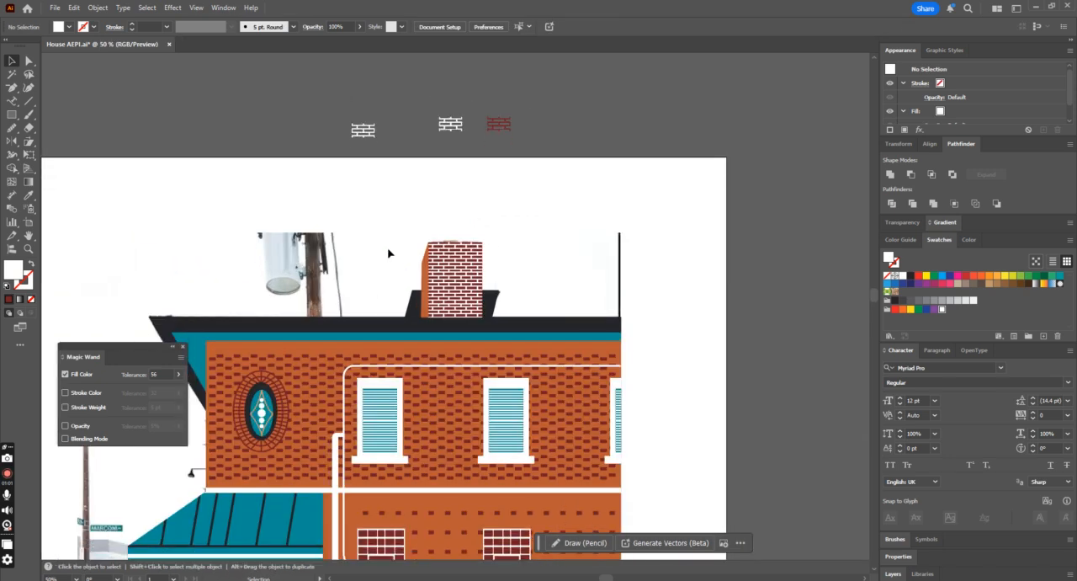
pyautogui.moveTo(389, 250); pyautogui.dragTo(540, 295)
pyautogui.moveTo(458, 293); pyautogui.dragTo(594, 293)
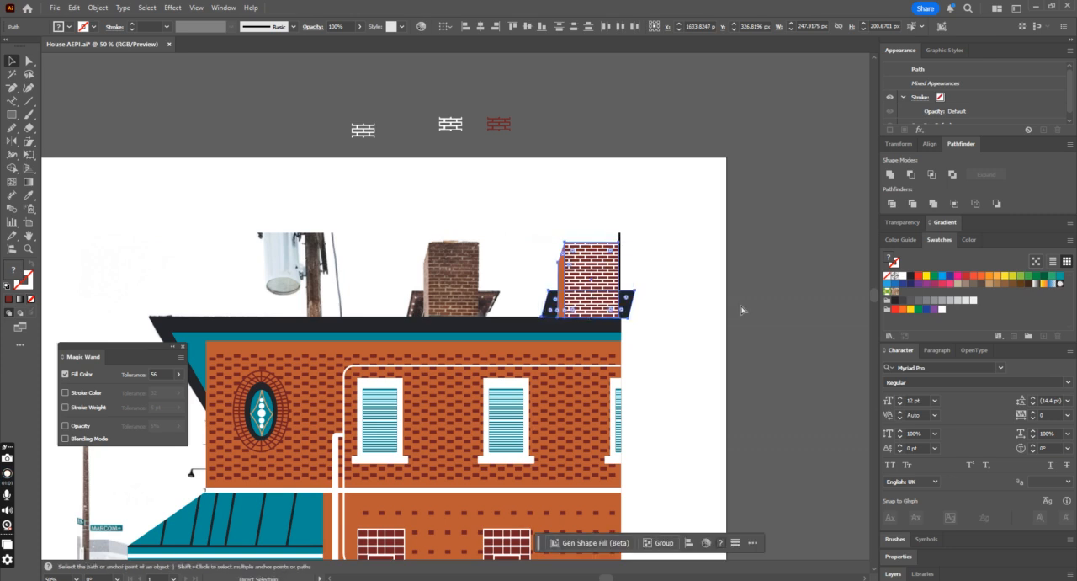
pyautogui.hotkey('ctrl', 'z')
pyautogui.click(677, 307)
# Step: Try the white mortar pattern swatch as the fill of the orange building wall, and undo it
pyautogui.scroll(-2, 665, 310)
pyautogui.click(551, 294)
pyautogui.press('a')
pyautogui.press('v')
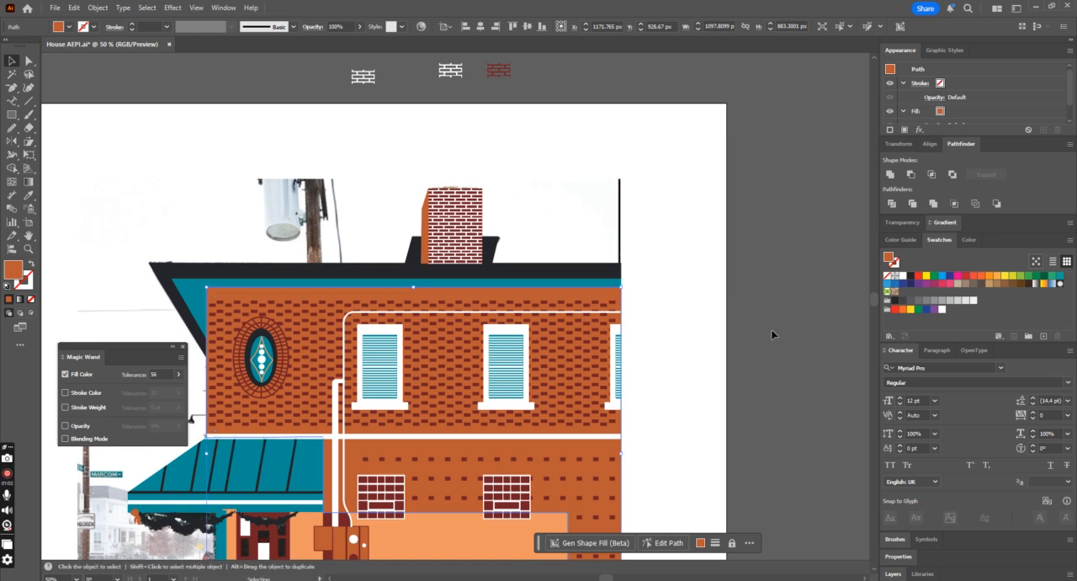
pyautogui.click(942, 310)
pyautogui.click(725, 316)
pyautogui.scroll(-2, 725, 316)
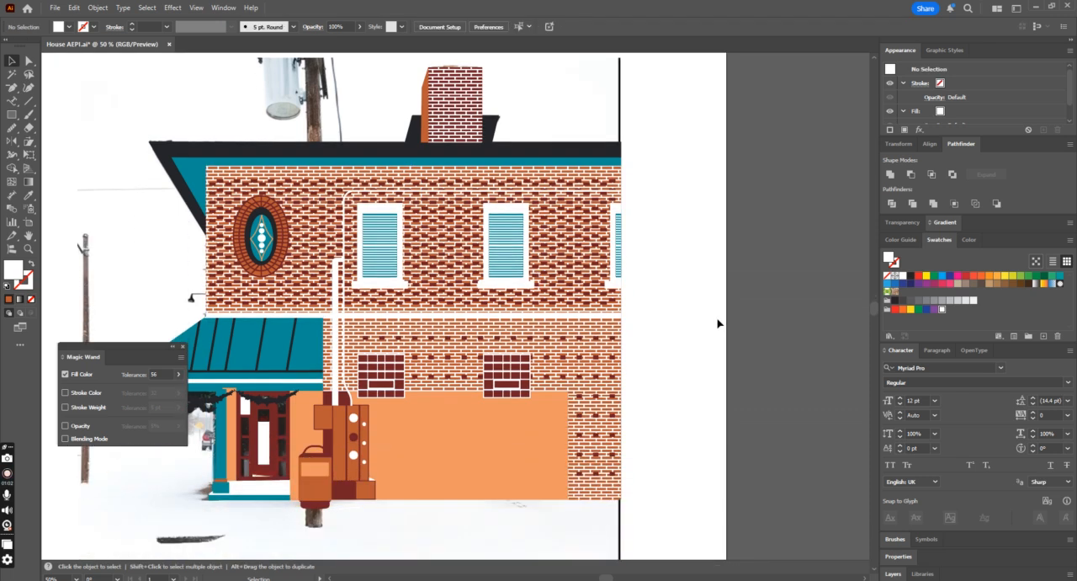
pyautogui.hotkey('ctrl', '-')
pyautogui.hotkey('ctrl', '-')
pyautogui.hotkey('ctrl', 'z')
pyautogui.hotkey('ctrl', 'z')
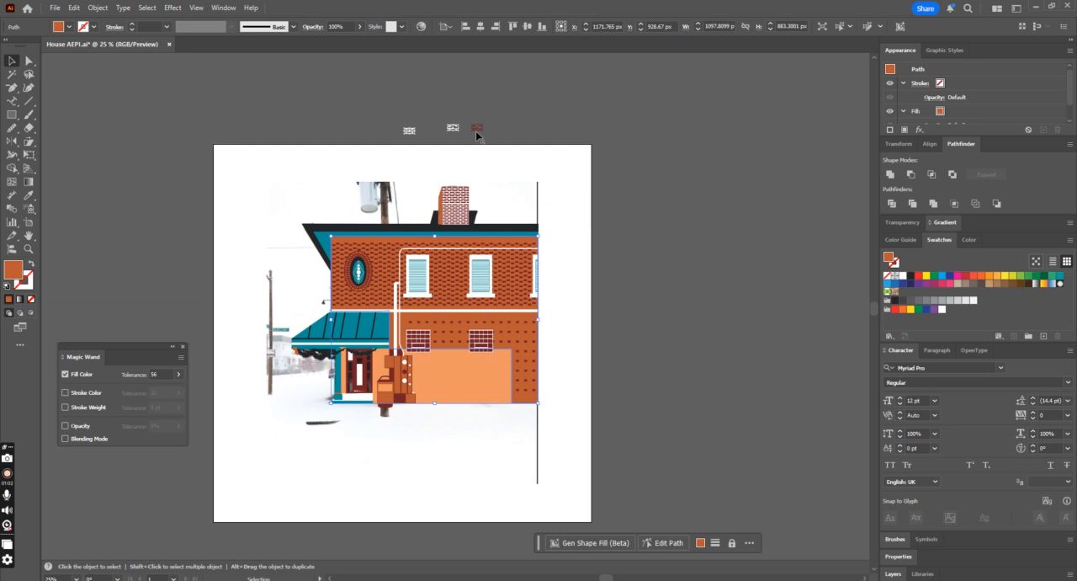
# Step: Duplicate the thin white mortar tile beside itself and recolour the copy dark red, sampled from the existing red tile
pyautogui.click(409, 130)
pyautogui.hotkey('ctrl', '+')
pyautogui.hotkey('ctrl', '+')
pyautogui.hotkey('ctrl', '+')
pyautogui.hotkey('ctrl', '+')
pyautogui.hotkey('ctrl', '+')
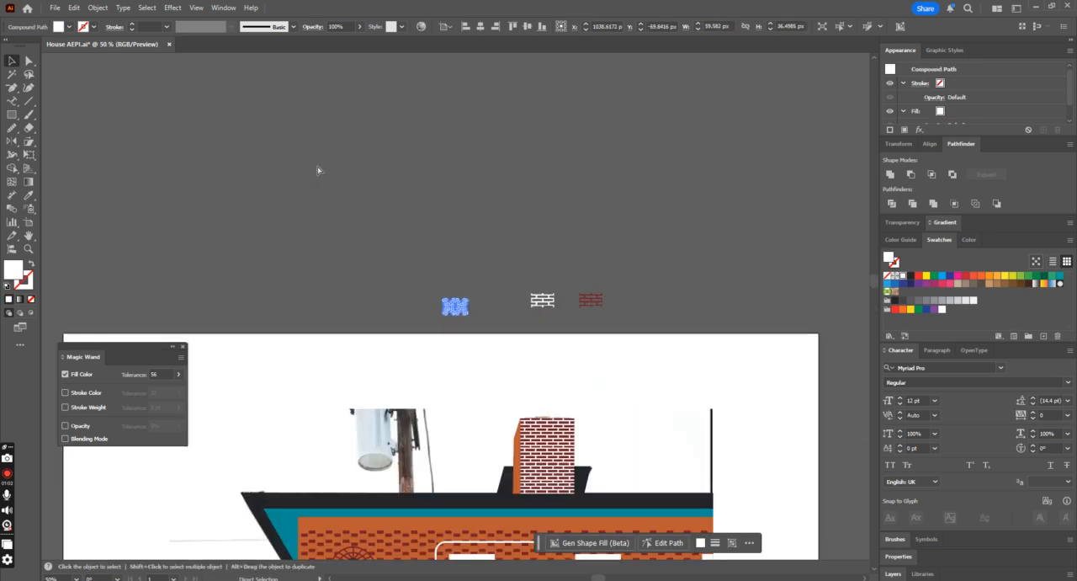
pyautogui.moveTo(482, 305); pyautogui.dragTo(572, 305)
pyautogui.press('i')
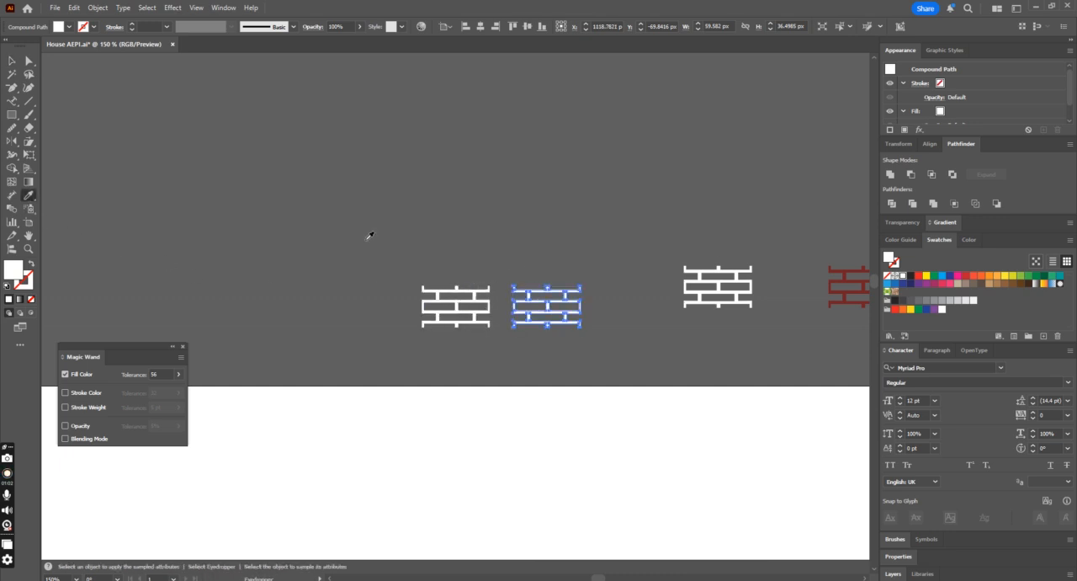
pyautogui.click(846, 273)
pyautogui.hotkey('ctrl', '-')
pyautogui.hotkey('ctrl', '-')
pyautogui.hotkey('ctrl', '-')
pyautogui.hotkey('ctrl', '-')
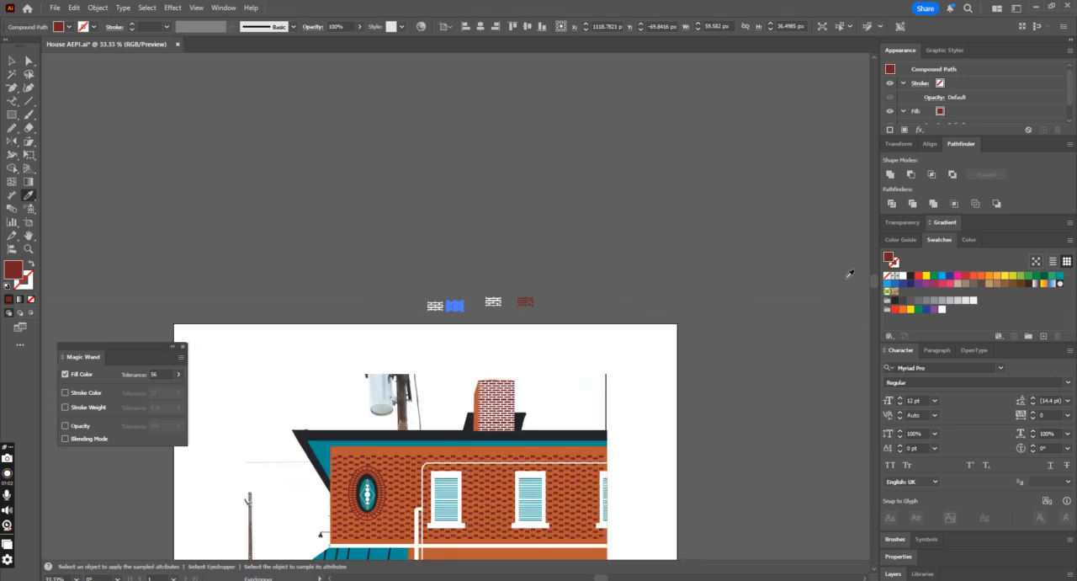
# Step: Save the thin dark red mortar tile as a new pattern swatch
pyautogui.click(12, 60)
pyautogui.click(311, 158)
pyautogui.scroll(-1, 361, 236)
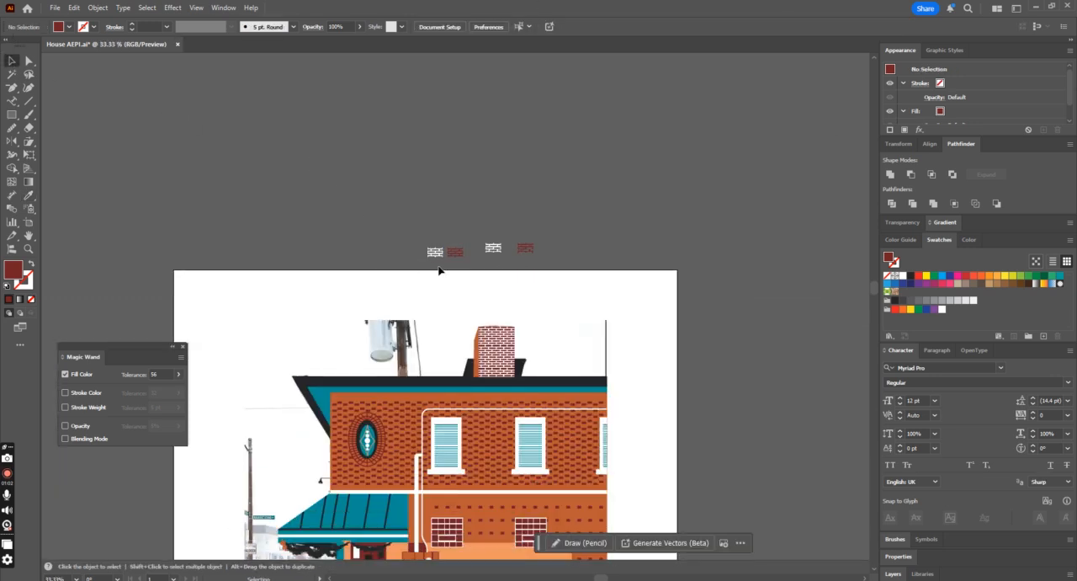
pyautogui.moveTo(454, 257); pyautogui.dragTo(947, 316)
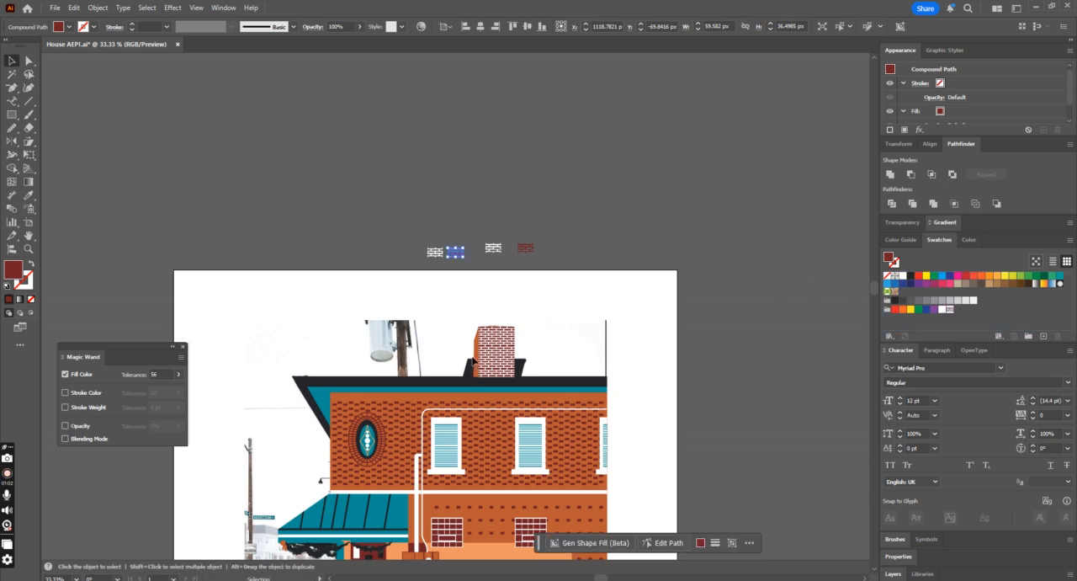
# Step: Fill the orange building wall with the dark red mortar pattern swatch
pyautogui.click(471, 396)
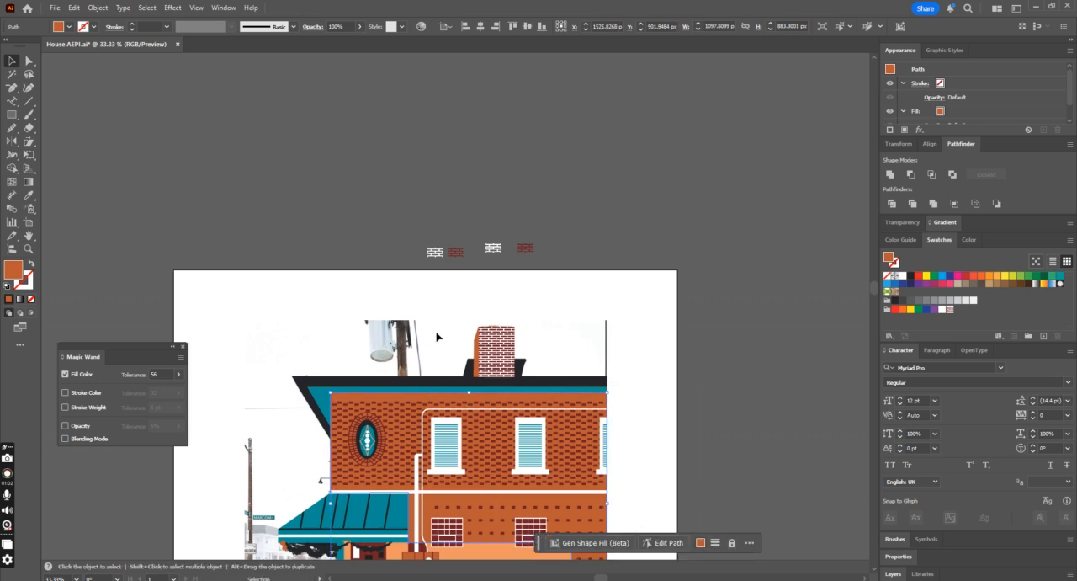
pyautogui.click(948, 309)
pyautogui.scroll(-5, 679, 303)
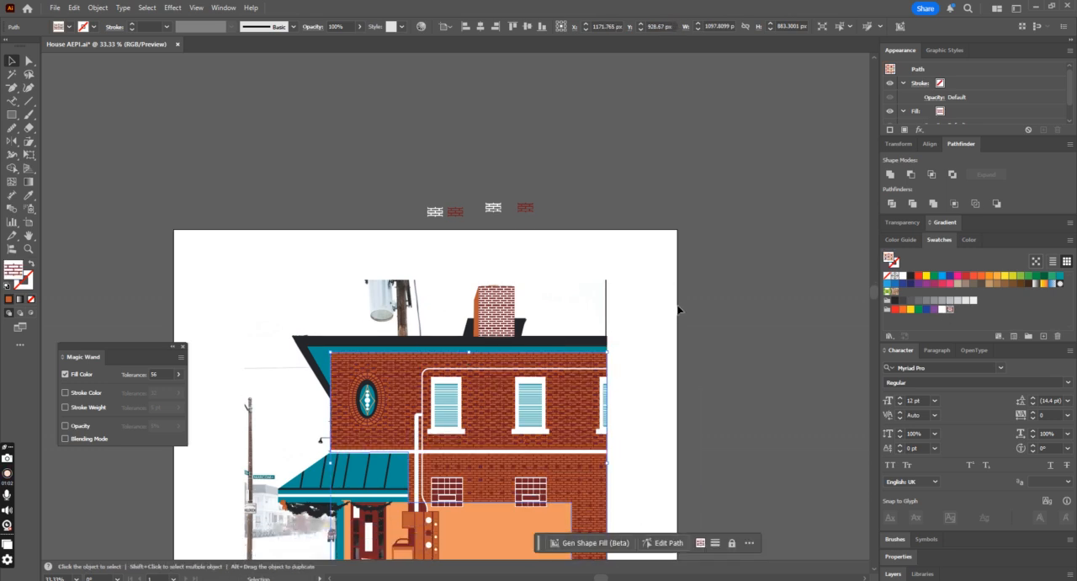
pyautogui.click(679, 303)
# Step: Examine the wall's dark red mortar pattern both close up and within the whole building
pyautogui.hotkey('ctrl', '+')
pyautogui.hotkey('ctrl', '+')
pyautogui.hotkey('ctrl', '+')
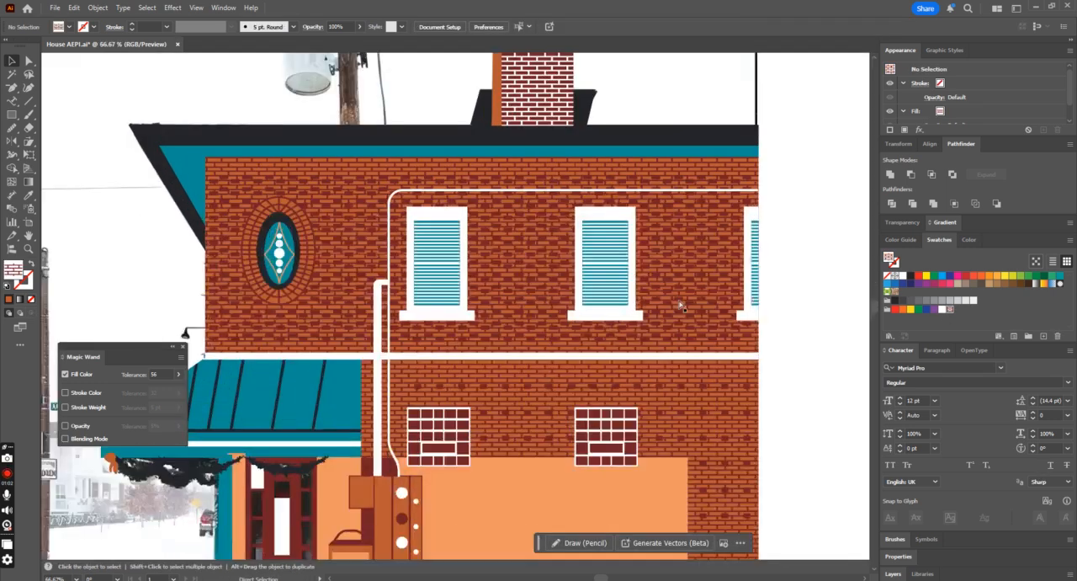
pyautogui.hotkey('ctrl', '-')
pyautogui.hotkey('ctrl', '-')
pyautogui.hotkey('ctrl', '-')
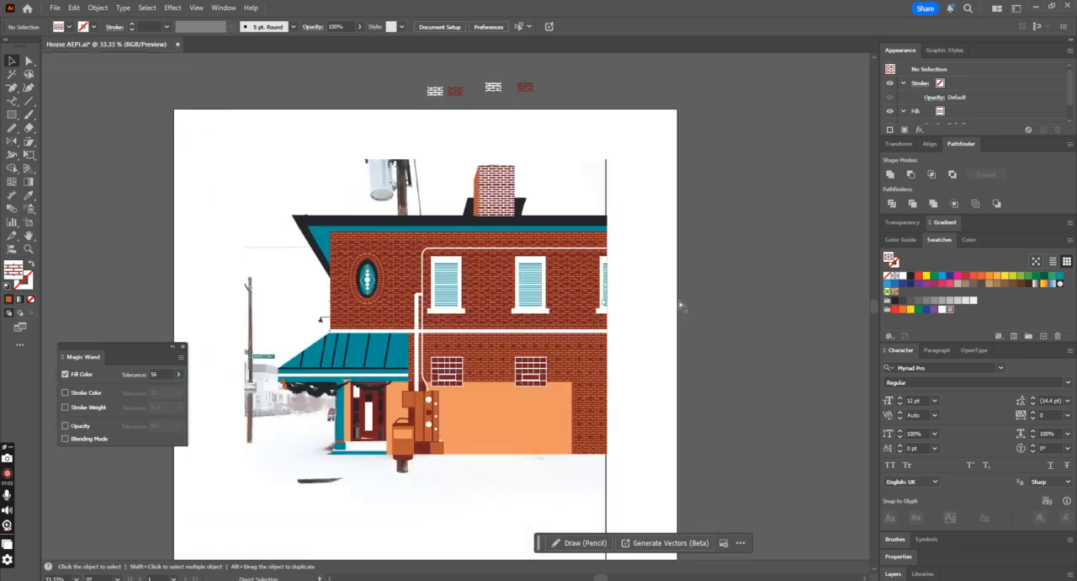
pyautogui.hotkey('ctrl', '+')
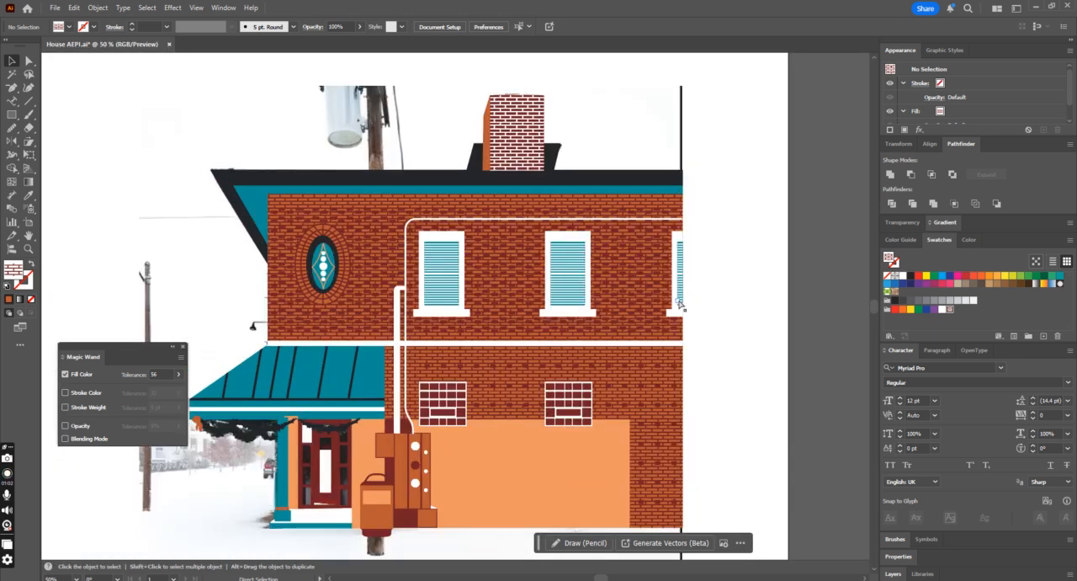
pyautogui.hotkey('ctrl', '-')
pyautogui.hotkey('ctrl', '-')
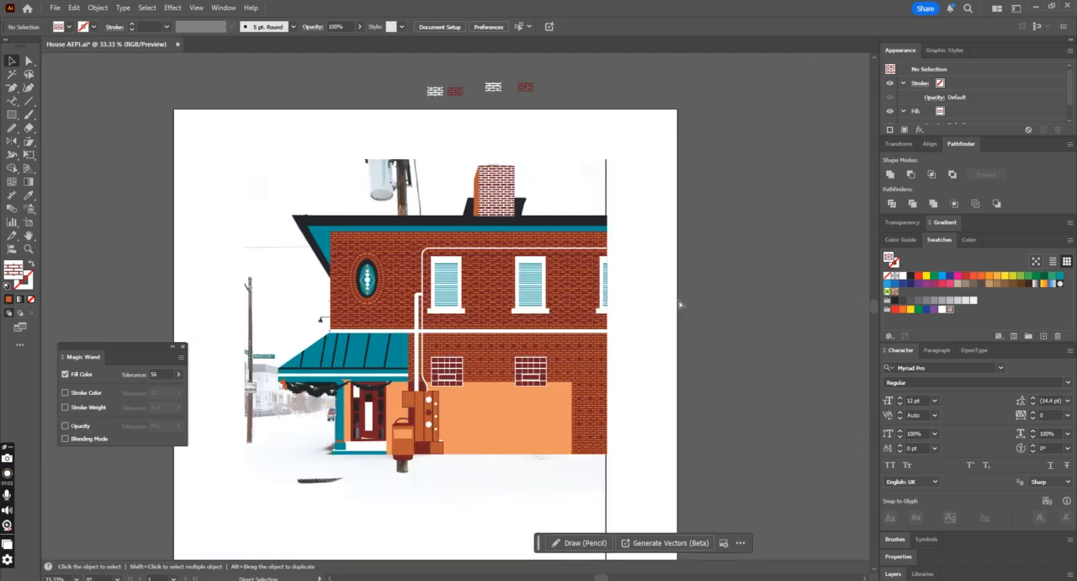
# Step: Try moving the whole building drawing off the reference photo for comparison, and undo the move
pyautogui.moveTo(302, 195); pyautogui.dragTo(637, 445)
pyautogui.moveTo(477, 378); pyautogui.dragTo(858, 390)
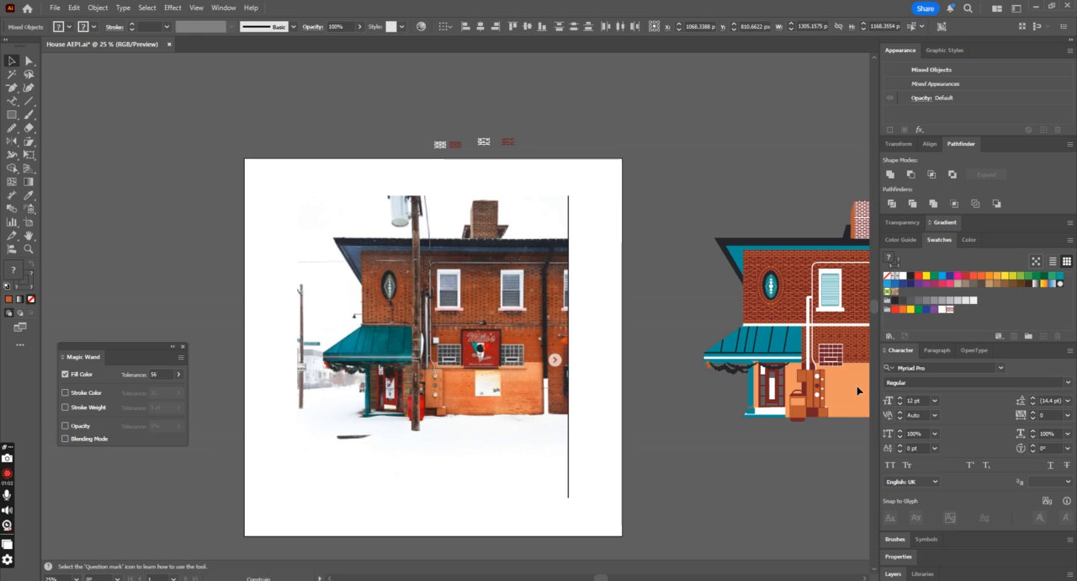
pyautogui.click(763, 444)
pyautogui.hotkey('ctrl', 'z')
pyautogui.hotkey('ctrl', 'z')
pyautogui.hotkey('ctrl', 'z')
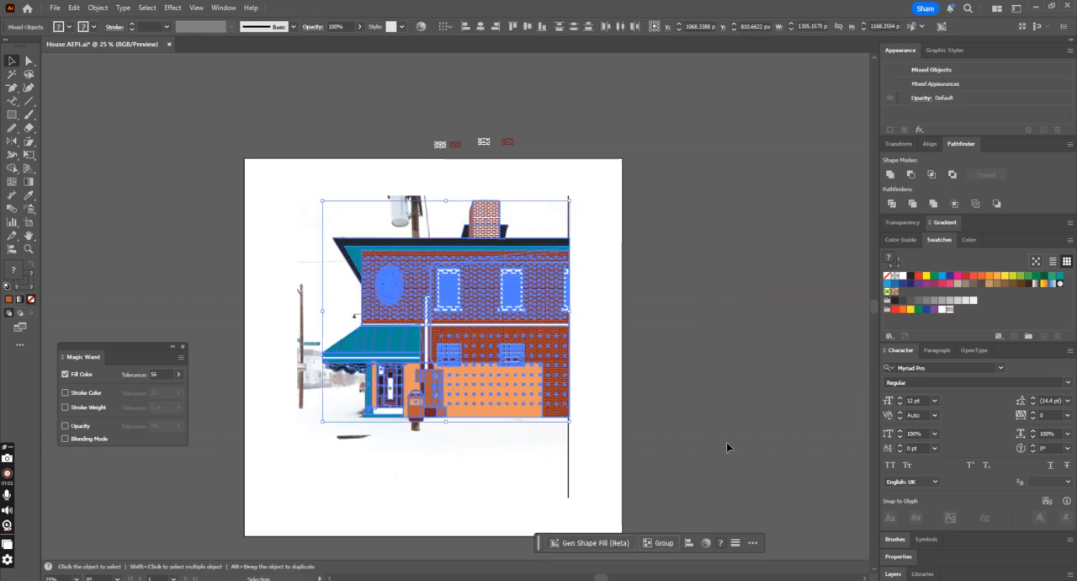
pyautogui.click(498, 338)
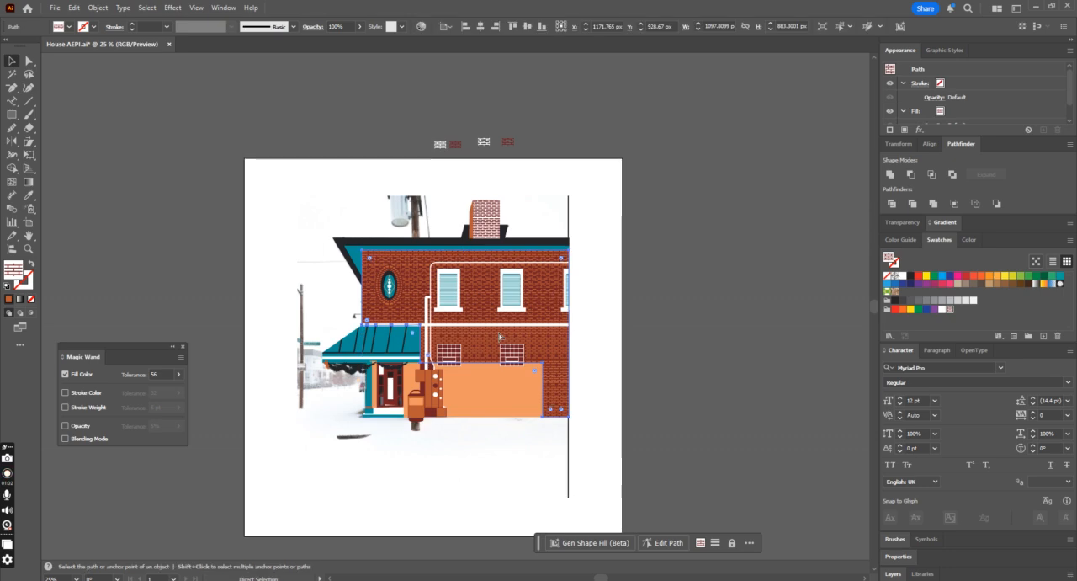
pyautogui.scroll(3, 498, 338)
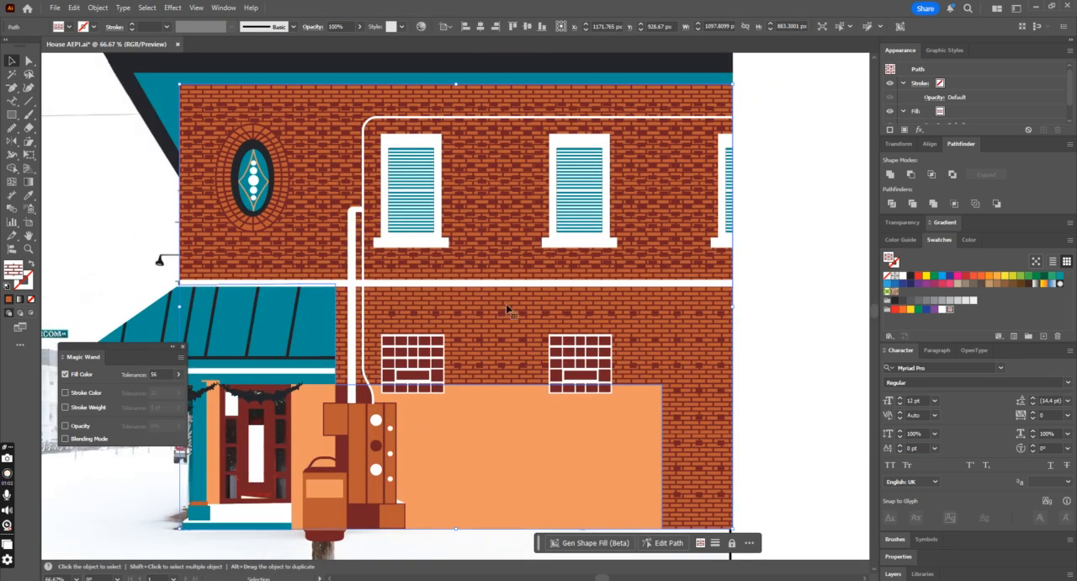
pyautogui.scroll(-2, 654, 315)
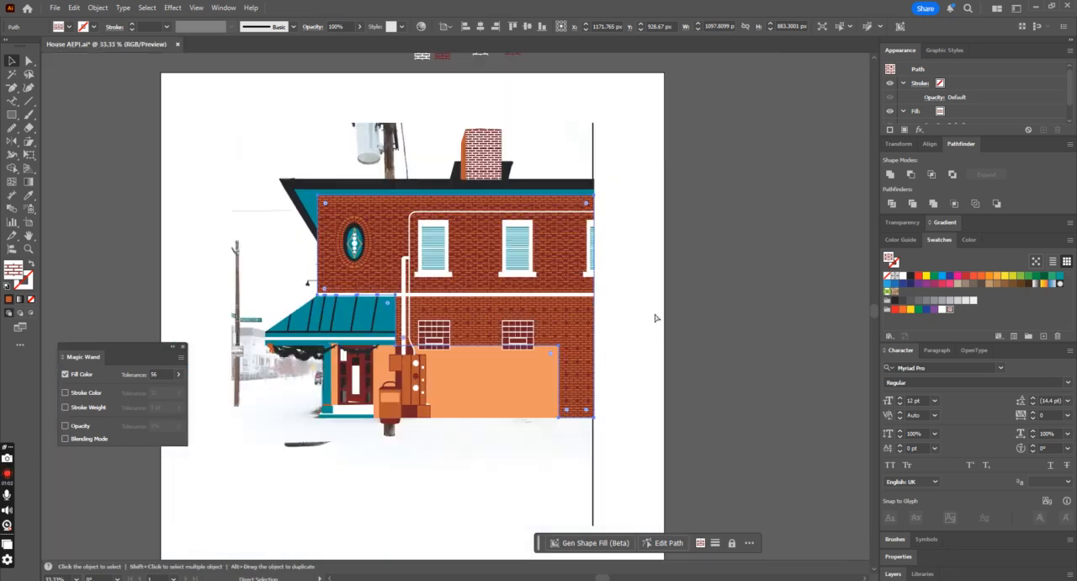
pyautogui.click(668, 275)
pyautogui.scroll(1, 669, 275)
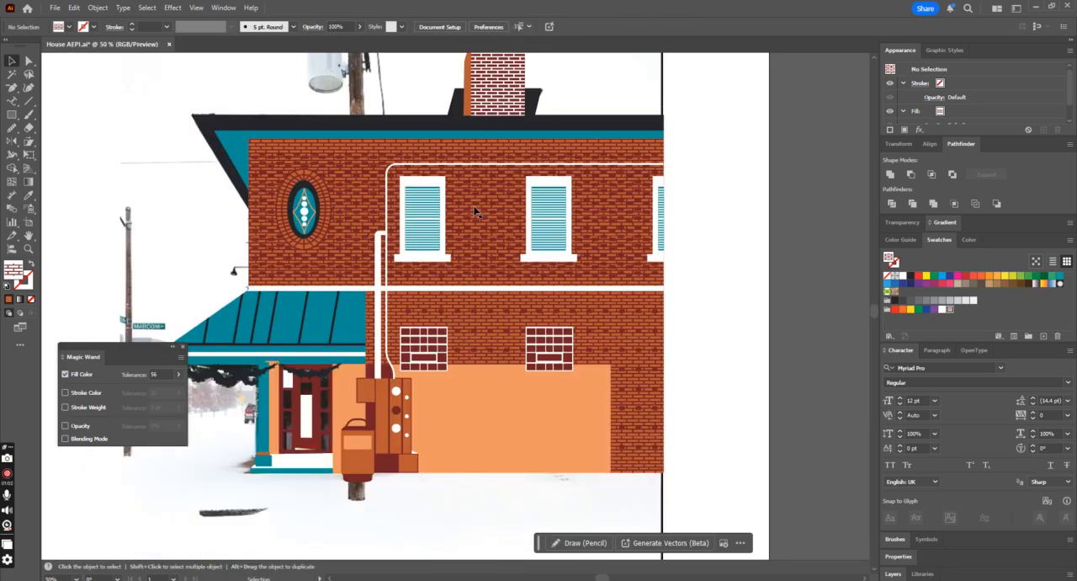
# Step: Try removing the group of separate dark red bricks from the upper wall, and undo the removal
pyautogui.click(357, 238)
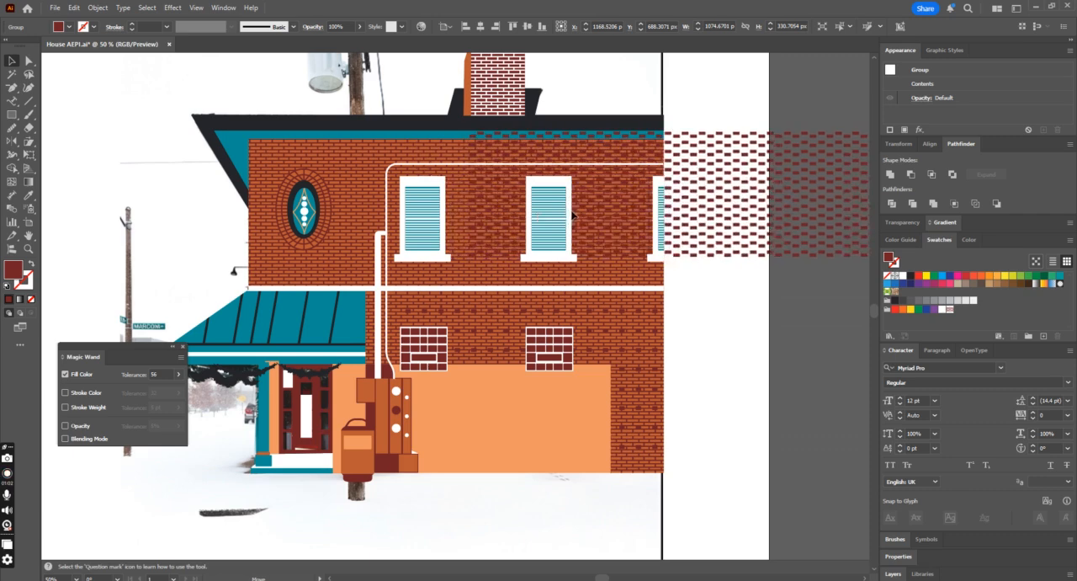
pyautogui.scroll(2, 561, 267)
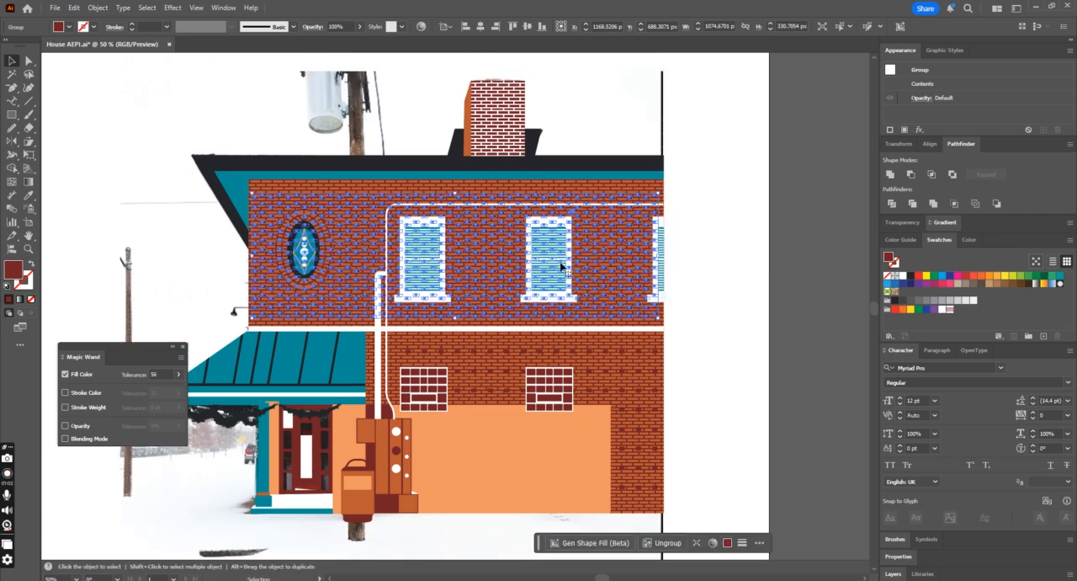
pyautogui.moveTo(488, 264); pyautogui.dragTo(178, 229)
pyautogui.press('Delete')
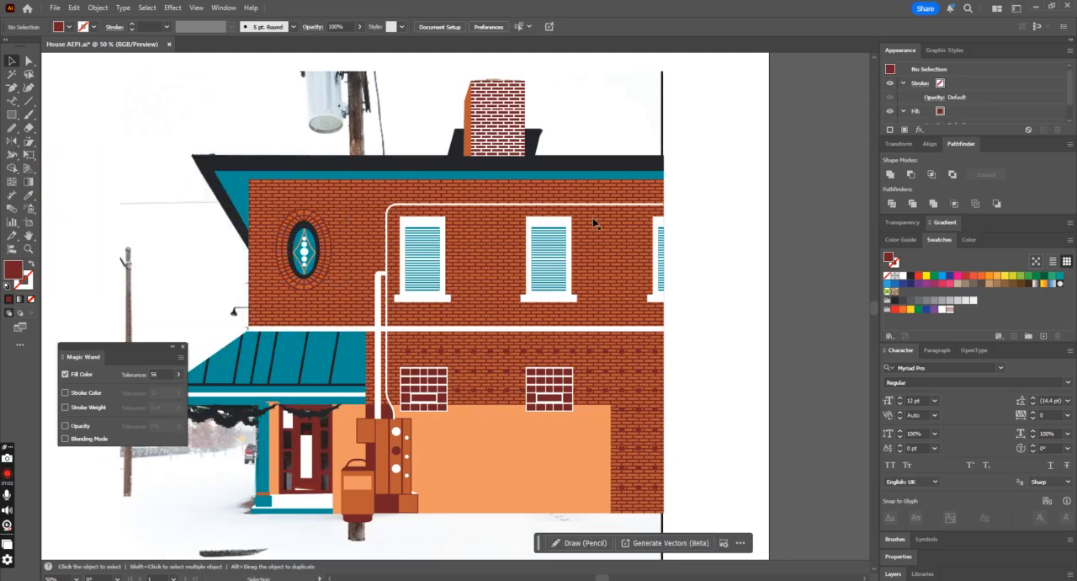
pyautogui.hotkey('ctrl', 'z')
pyautogui.hotkey('ctrl', 'z')
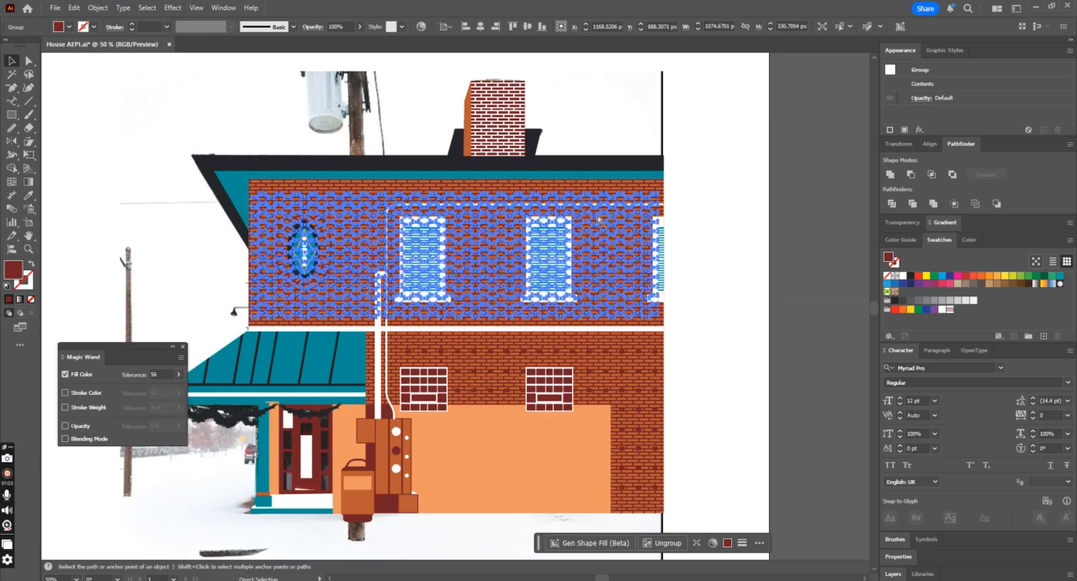
pyautogui.hotkey('ctrl', '-')
pyautogui.hotkey('ctrl', '+')
pyautogui.hotkey('ctrl', '+')
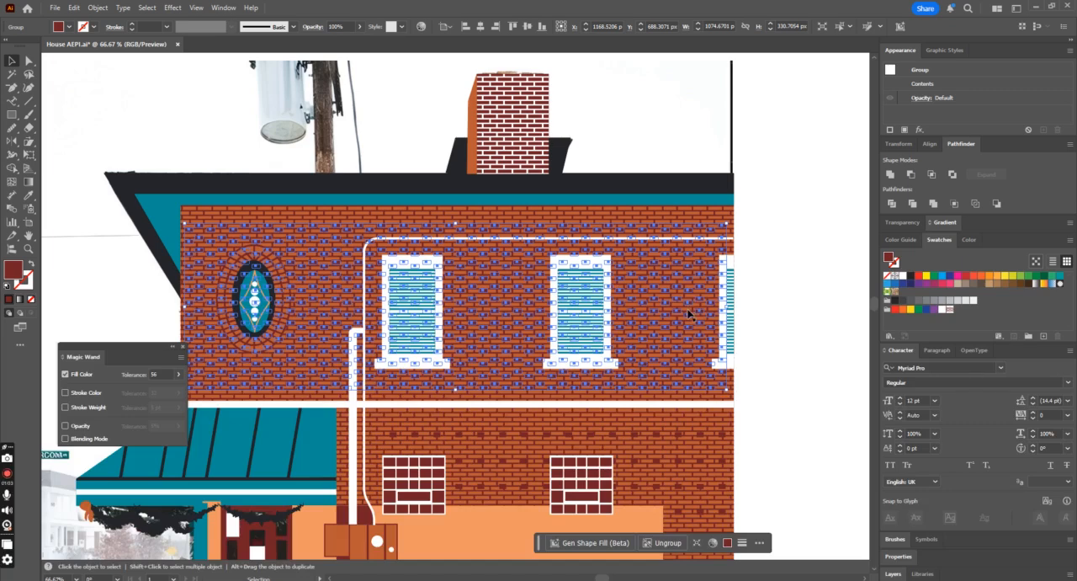
# Step: Remove the group of separate dark red bricks from the upper wall
pyautogui.hotkey('ctrl', 'shift', 'a')
pyautogui.hotkey('ctrl', '-')
pyautogui.hotkey('ctrl', '-')
pyautogui.hotkey('ctrl', '+')
pyautogui.hotkey('ctrl', '+')
pyautogui.hotkey('ctrl', '-')
pyautogui.hotkey('ctrl', '-')
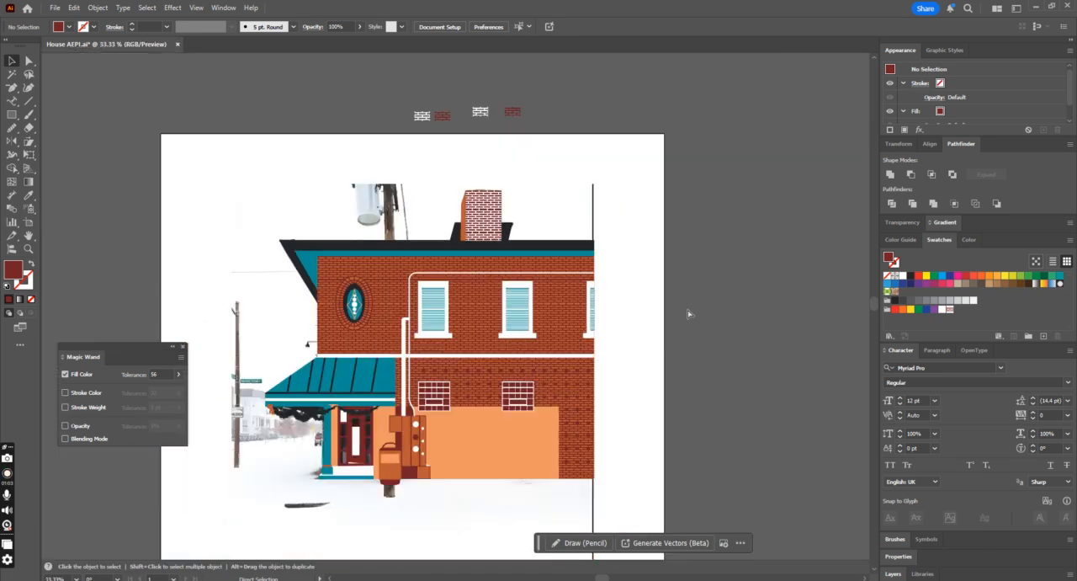
# Step: Fill the light orange lower wall panel with the dark red mortar pattern swatch
pyautogui.click(503, 466)
pyautogui.moveTo(459, 461); pyautogui.dragTo(632, 457)
pyautogui.hotkey('ctrl', 'z')
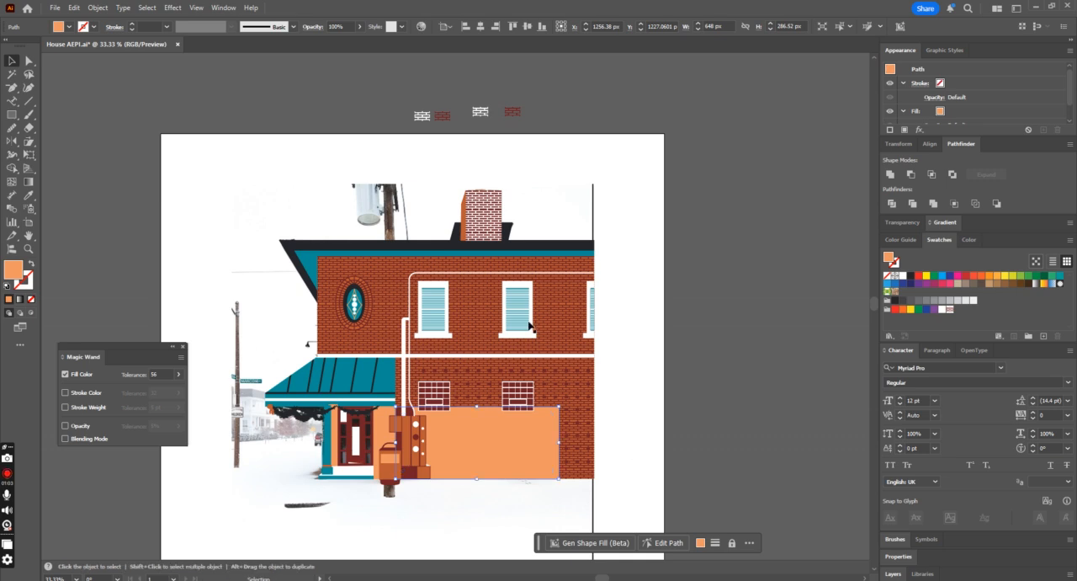
pyautogui.click(951, 309)
pyautogui.click(797, 362)
pyautogui.scroll(-2, 798, 357)
pyautogui.scroll(-2, 802, 358)
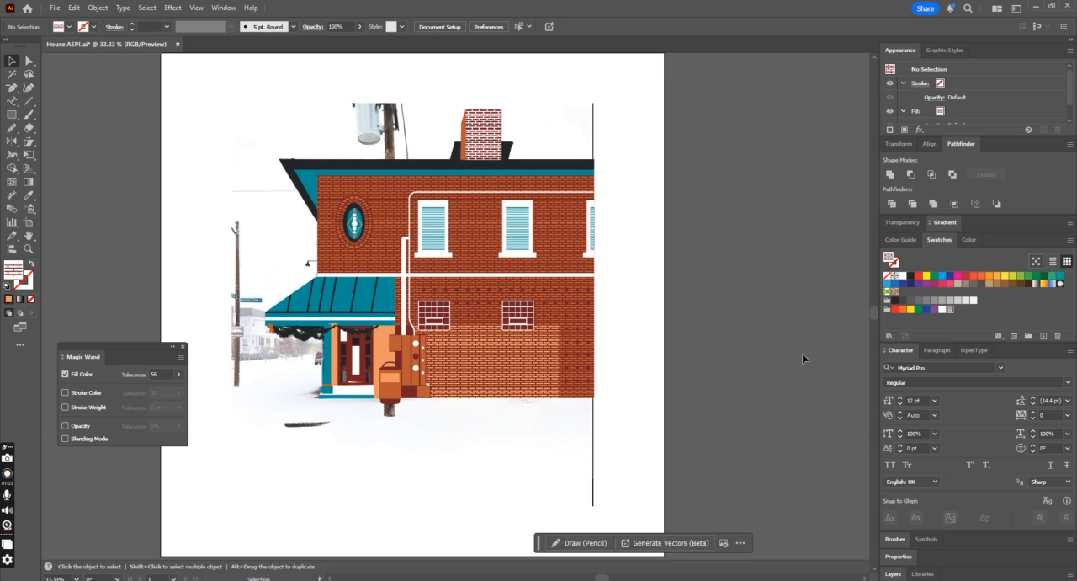
# Step: Try lowering the opacity of the orange wall and its mortar pattern to 43%
pyautogui.click(376, 346)
pyautogui.keyDown('shift'); pyautogui.click(333, 350); pyautogui.keyUp('shift')
pyautogui.click(621, 349)
pyautogui.click(368, 237)
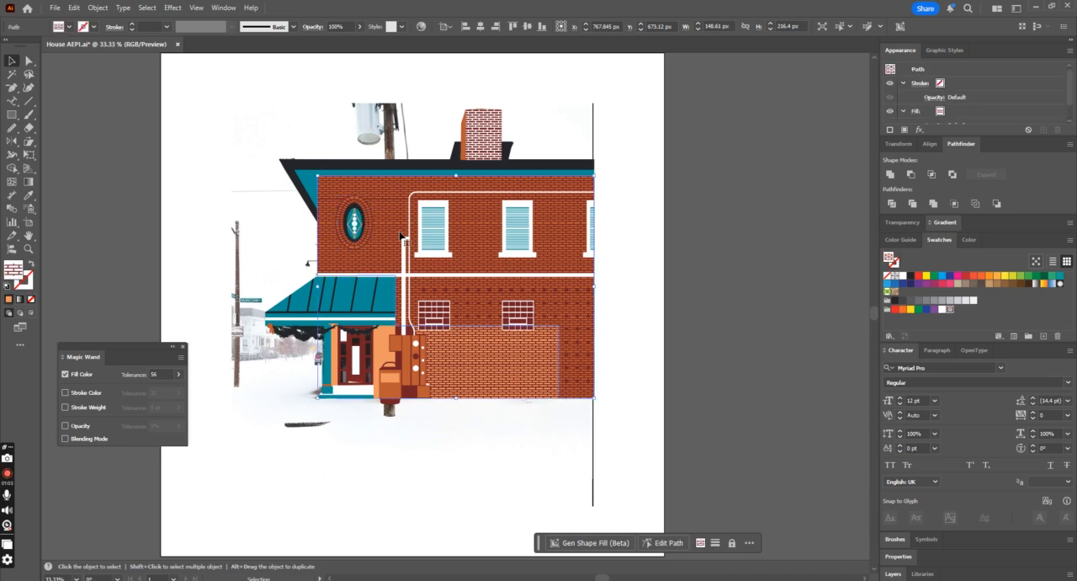
pyautogui.click(293, 240)
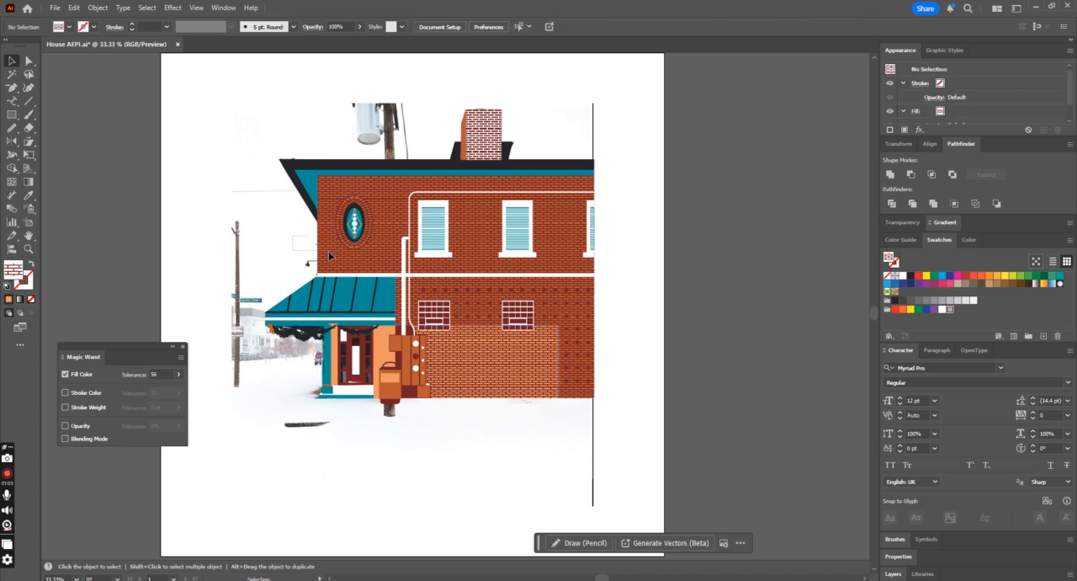
pyautogui.click(329, 256)
pyautogui.click(359, 26)
pyautogui.moveTo(363, 40); pyautogui.dragTo(336, 47)
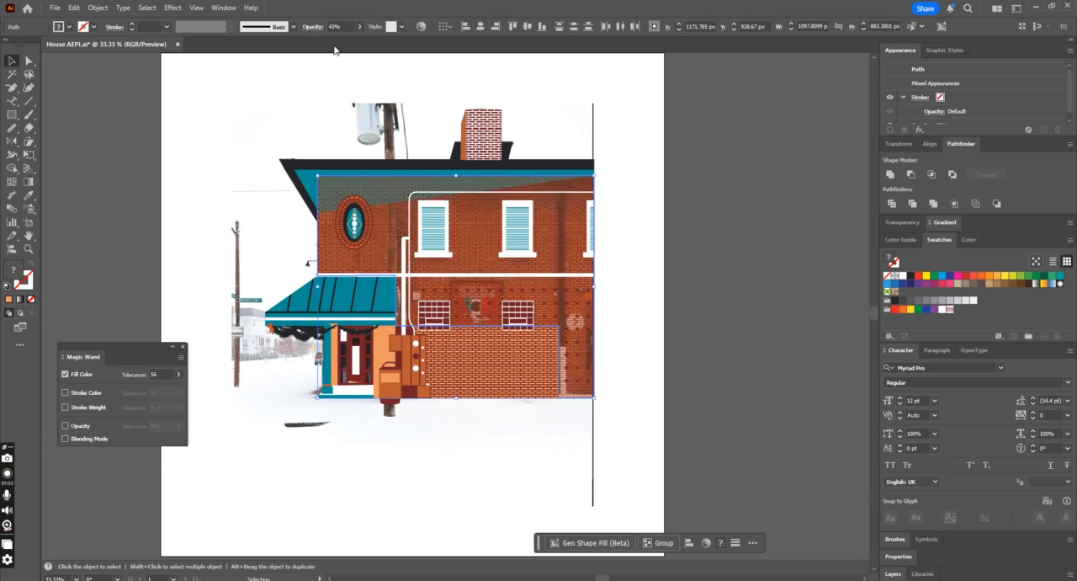
pyautogui.click(668, 156)
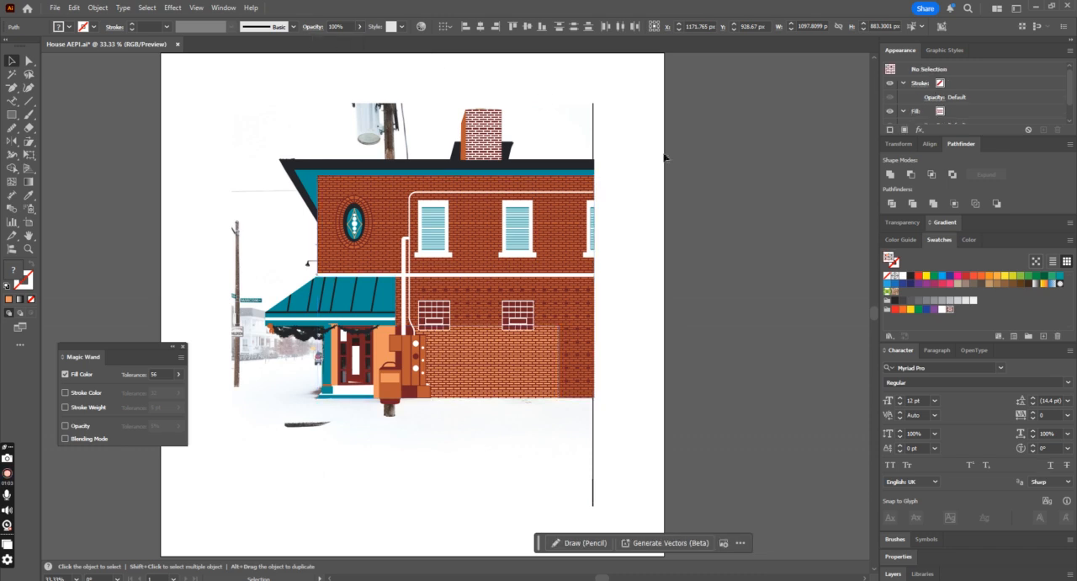
# Step: Draw a brick-sized rectangle of about 26 by 7 px on the upper wall above the oval window
pyautogui.hotkey('ctrl', '+')
pyautogui.hotkey('ctrl', '+')
pyautogui.scroll(3, 664, 158)
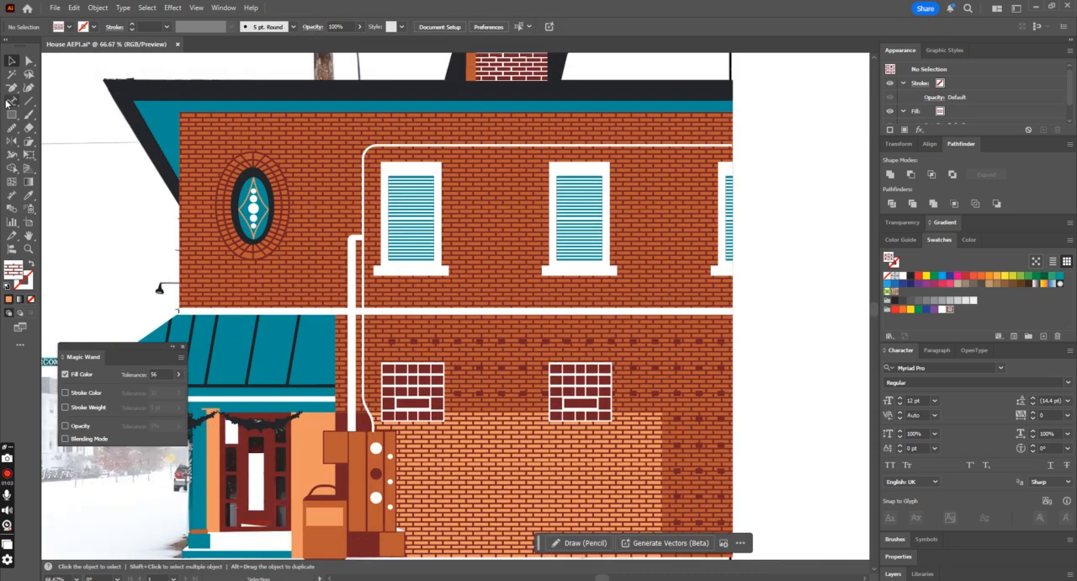
pyautogui.click(12, 116)
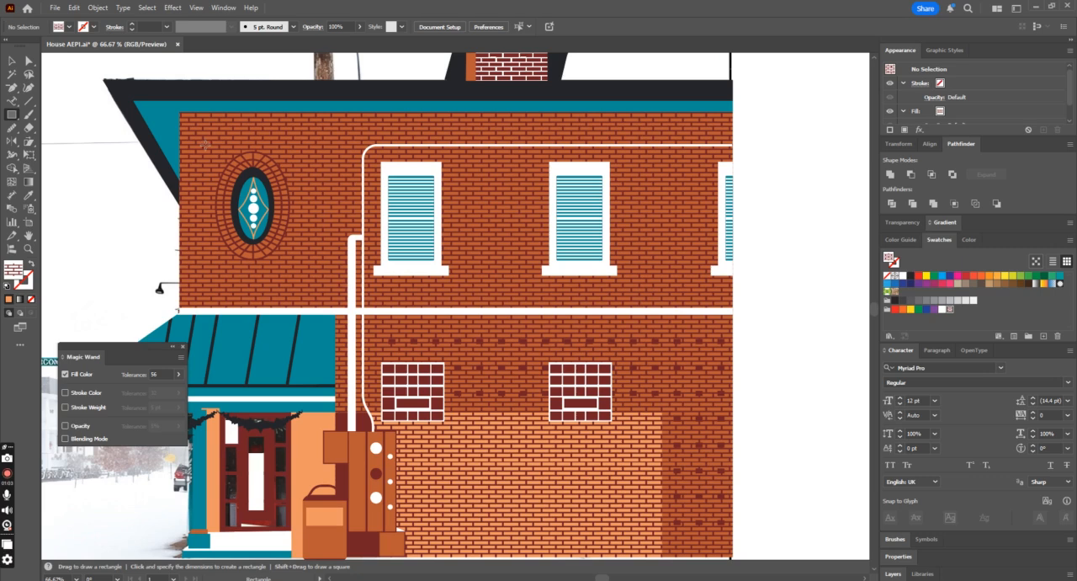
pyautogui.moveTo(206, 144); pyautogui.dragTo(219, 148)
pyautogui.hotkey('ctrl', '+')
pyautogui.hotkey('ctrl', '+')
pyautogui.hotkey('ctrl', '+')
pyautogui.hotkey('ctrl', '+')
pyautogui.hotkey('ctrl', '+')
pyautogui.hotkey('ctrl', '+')
pyautogui.hotkey('ctrl', '+')
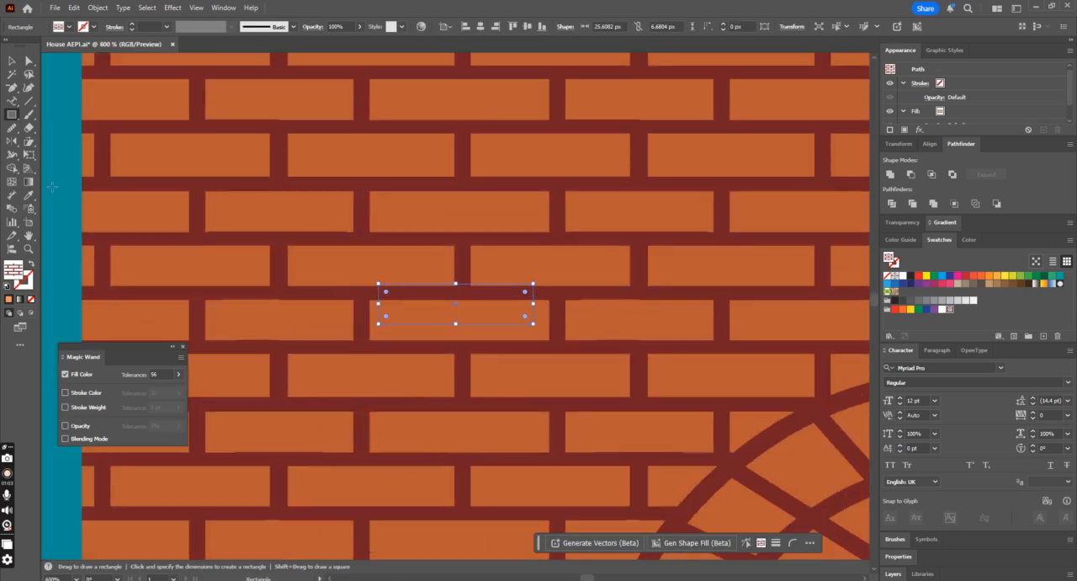
# Step: Fill the small brick rectangle with the solid dark red sampled from the barred window below
pyautogui.click(29, 195)
pyautogui.hotkey('ctrl', '-')
pyautogui.hotkey('ctrl', '-')
pyautogui.hotkey('ctrl', '-')
pyautogui.hotkey('ctrl', '-')
pyautogui.hotkey('ctrl', '-')
pyautogui.hotkey('ctrl', '-')
pyautogui.hotkey('ctrl', '-')
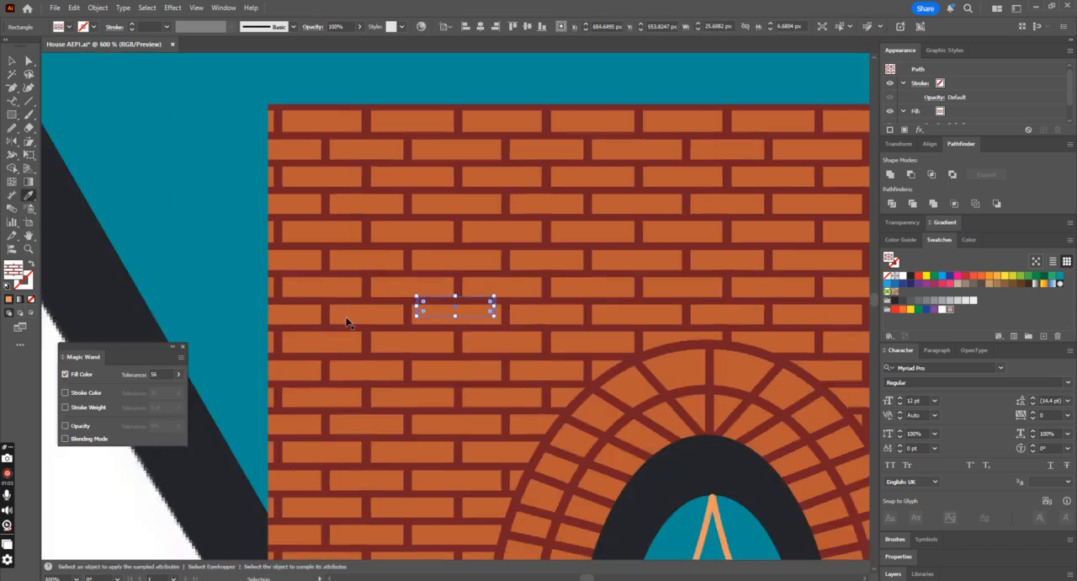
pyautogui.scroll(-2, 524, 313)
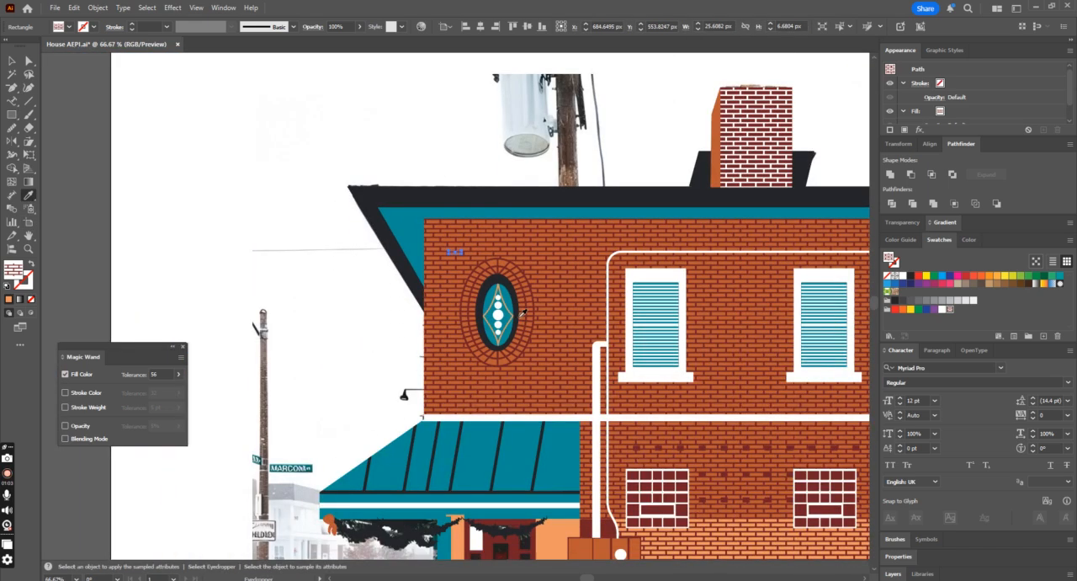
pyautogui.click(637, 472)
# Step: Enlarge the dark red brick to about 30 by 8 px so it covers one brick of the pattern
pyautogui.hotkey('ctrl', '+')
pyautogui.hotkey('ctrl', '+')
pyautogui.hotkey('ctrl', '+')
pyautogui.hotkey('ctrl', '+')
pyautogui.hotkey('ctrl', '+')
pyautogui.hotkey('ctrl', '+')
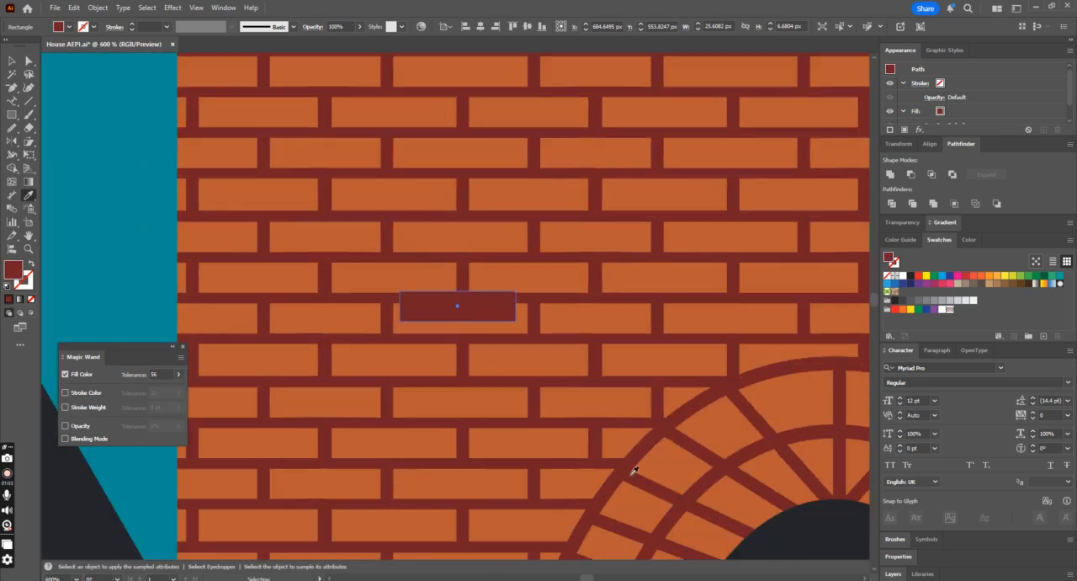
pyautogui.click(11, 60)
pyautogui.moveTo(516, 321); pyautogui.dragTo(527, 334)
pyautogui.moveTo(399, 289)
pyautogui.mouseDown()
pyautogui.moveTo(380, 297)
pyautogui.moveTo(389, 300)
pyautogui.mouseUp()
pyautogui.hotkey('ctrl', '-')
pyautogui.hotkey('ctrl', '-')
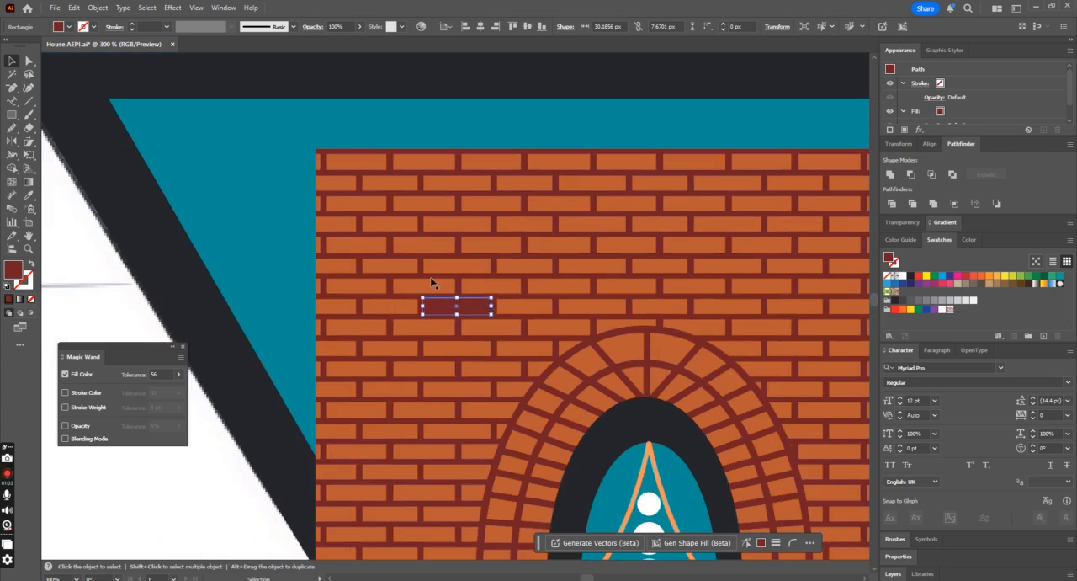
# Step: Set the wall's opacity to 50% so the reference photo shows through
pyautogui.hotkey('ctrl', '-')
pyautogui.hotkey('ctrl', '-')
pyautogui.hotkey('ctrl', '-')
pyautogui.hotkey('ctrl', '-')
pyautogui.hotkey('ctrl', '-')
pyautogui.hotkey('ctrl', '-')
pyautogui.hotkey('ctrl', '-')
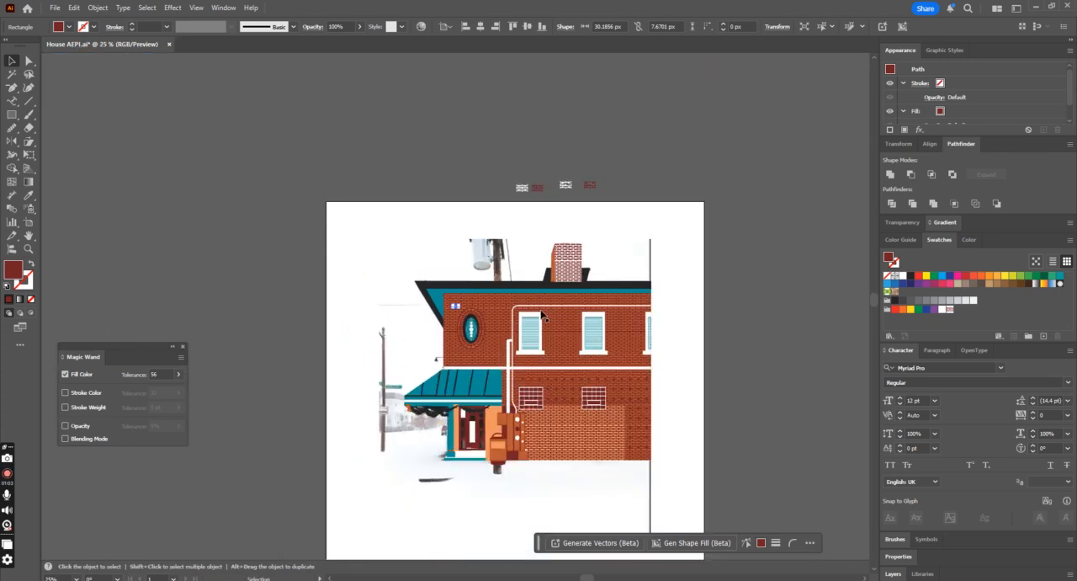
pyautogui.moveTo(468, 366); pyautogui.dragTo(470, 367)
pyautogui.click(359, 27)
pyautogui.click(340, 41)
pyautogui.moveTo(338, 41); pyautogui.dragTo(336, 43)
pyautogui.click(574, 161)
pyautogui.hotkey('ctrl', '+')
pyautogui.hotkey('ctrl', '+')
pyautogui.hotkey('ctrl', '+')
pyautogui.hotkey('ctrl', '+')
pyautogui.hotkey('ctrl', '+')
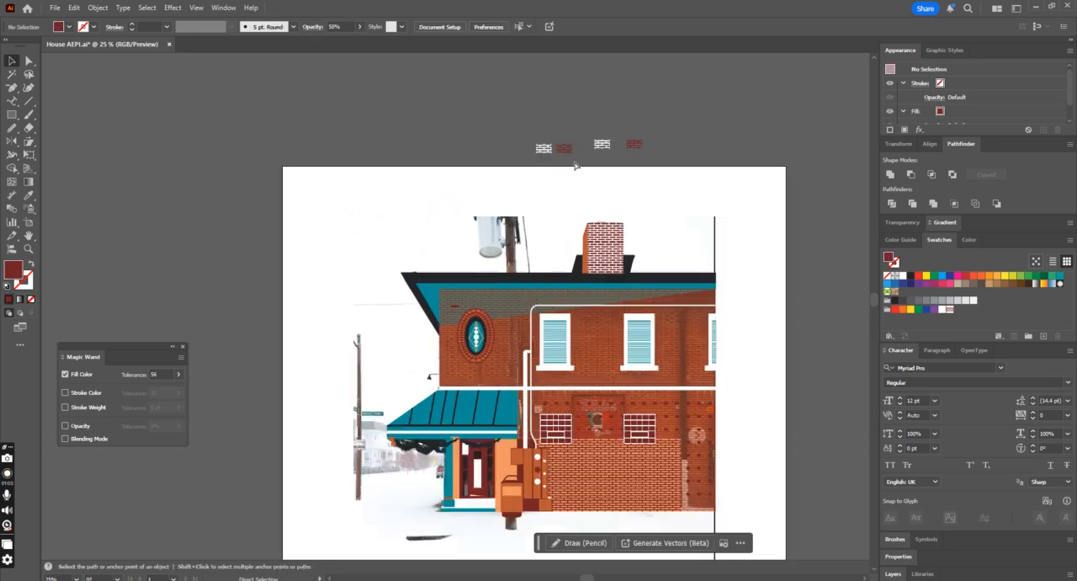
# Step: Copy the dark red brick one row down beside the wall's left edge and resize it to about 29 px wide
pyautogui.scroll(-1, 479, 364)
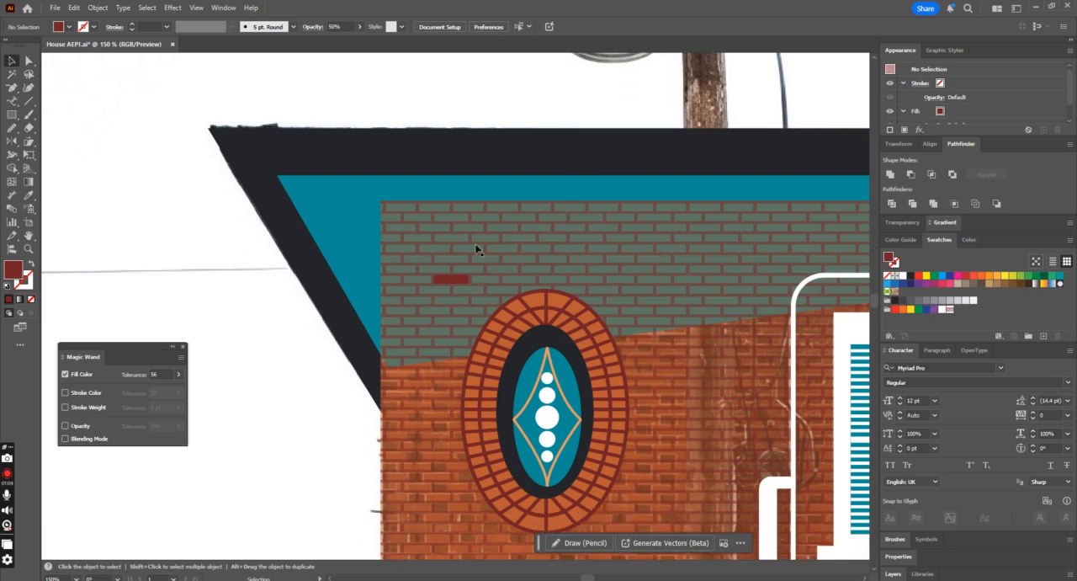
pyautogui.click(450, 278)
pyautogui.moveTo(450, 279); pyautogui.dragTo(403, 289)
pyautogui.hotkey('ctrl', '+')
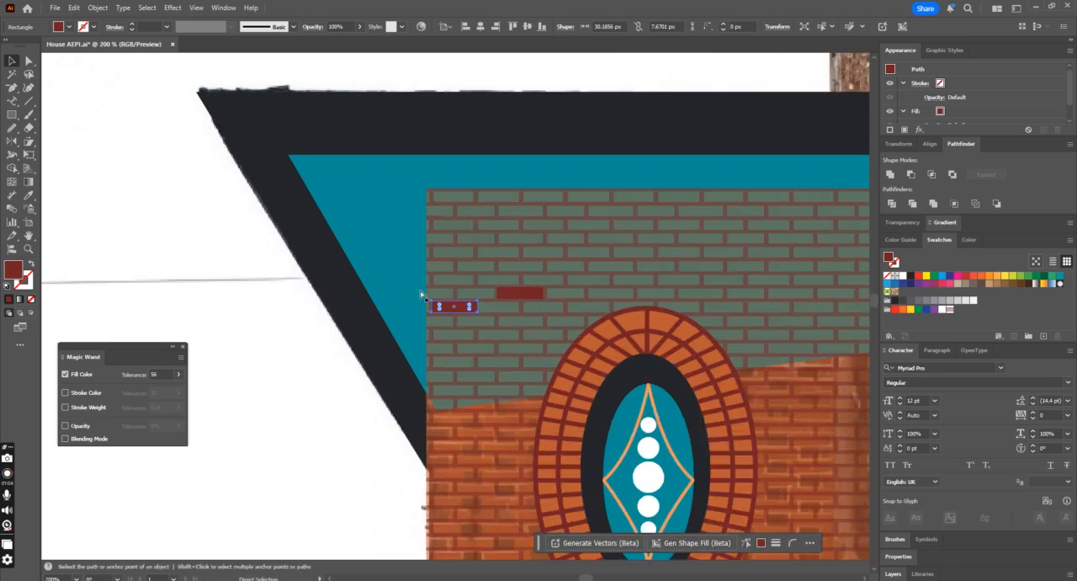
pyautogui.hotkey('ctrl', '+')
pyautogui.hotkey('ctrl', '+')
pyautogui.hotkey('ctrl', '+')
pyautogui.moveTo(522, 321); pyautogui.dragTo(519, 328)
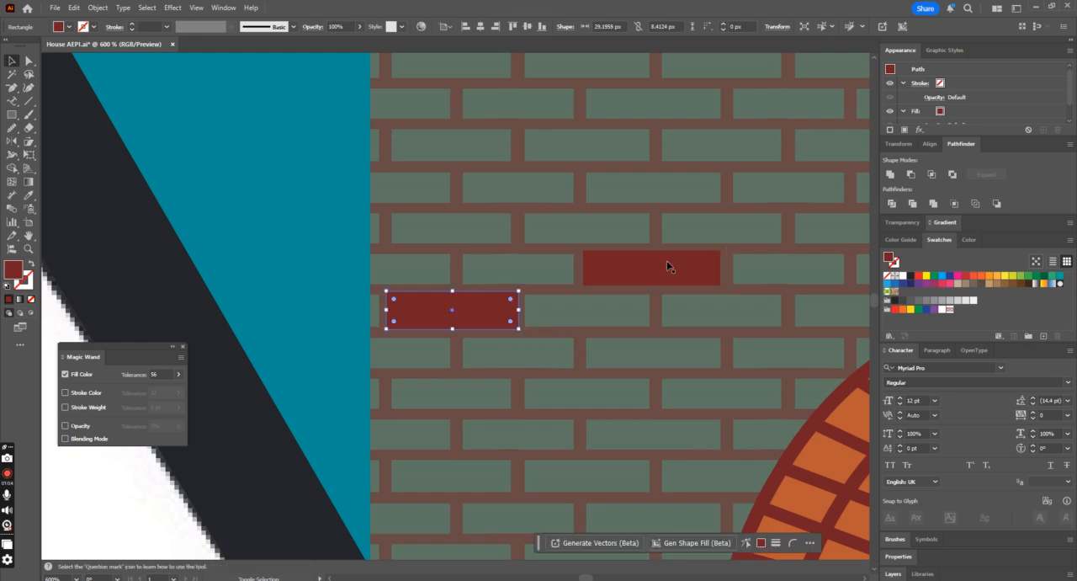
# Step: Try duplicating the two dark red bricks further along their rows, and undo the copy
pyautogui.hotkey('ctrl', '-')
pyautogui.hotkey('ctrl', '-')
pyautogui.hotkey('ctrl', '-')
pyautogui.keyDown('shift'); pyautogui.click(490, 301); pyautogui.keyUp('shift')
pyautogui.moveTo(493, 305); pyautogui.dragTo(628, 305)
pyautogui.hotkey('ctrl', '-')
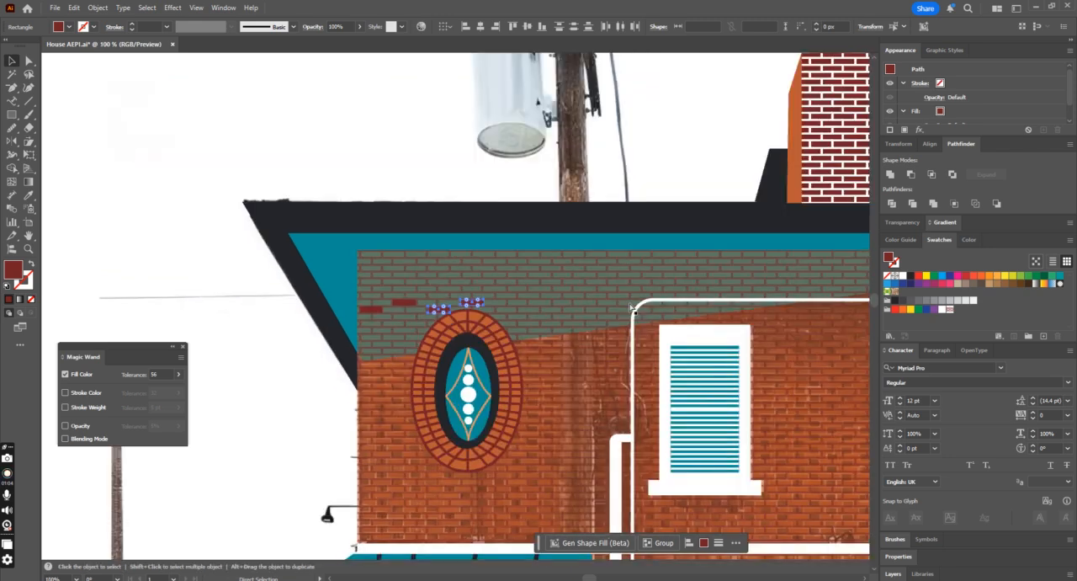
pyautogui.hotkey('ctrl', 'z')
# Step: Group the two dark red bricks and change their fill to green
pyautogui.hotkey('ctrl', 'g')
pyautogui.moveTo(404, 306); pyautogui.dragTo(473, 304)
pyautogui.hotkey('ctrl', 'z')
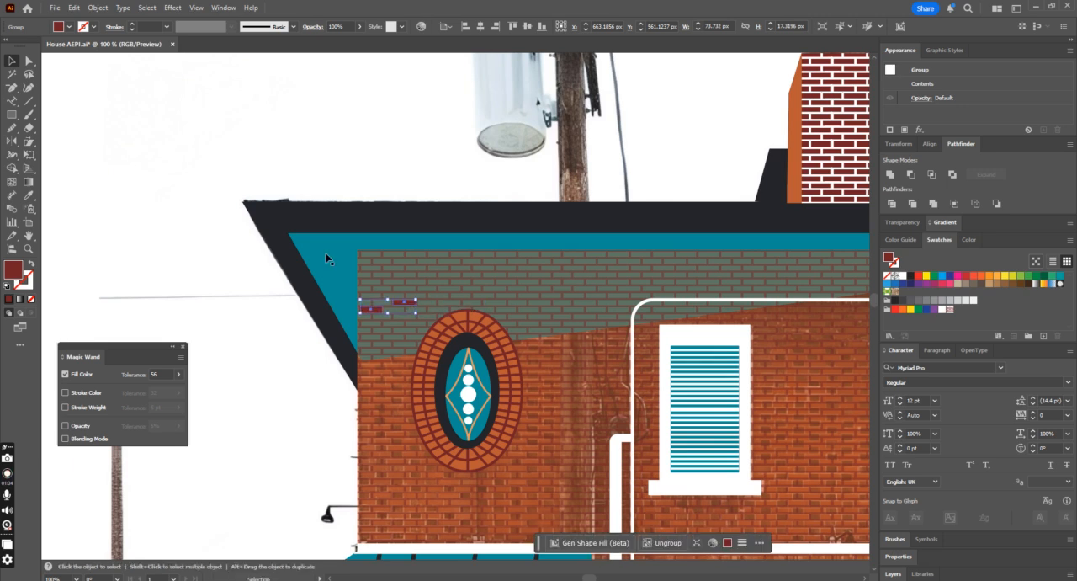
pyautogui.click(60, 27)
pyautogui.click(51, 69)
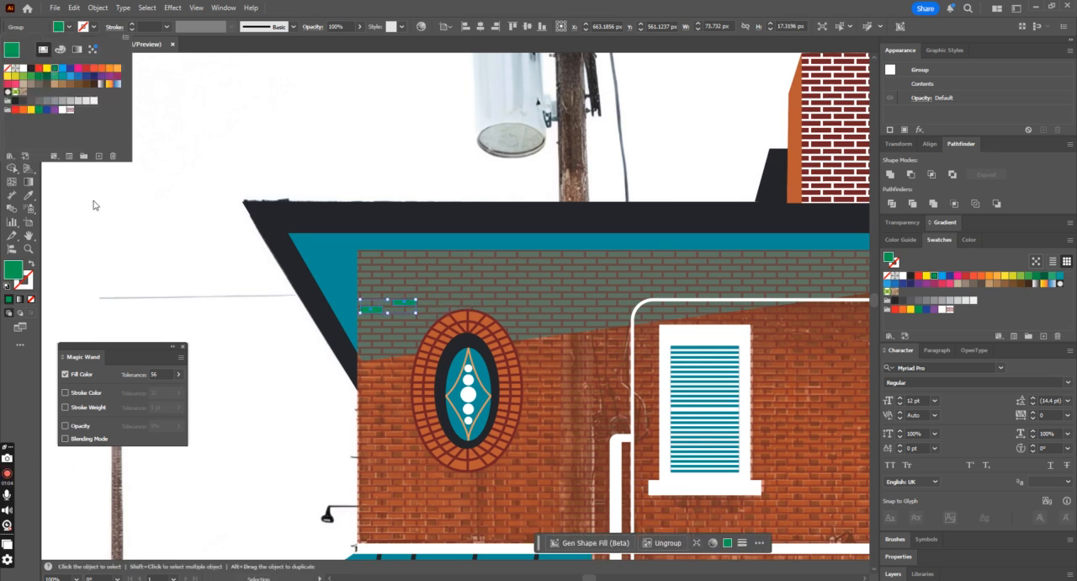
pyautogui.click(229, 331)
# Step: Duplicate the green brick pair to the right and repeat the copy across the full width of the upper wall
pyautogui.click(368, 310)
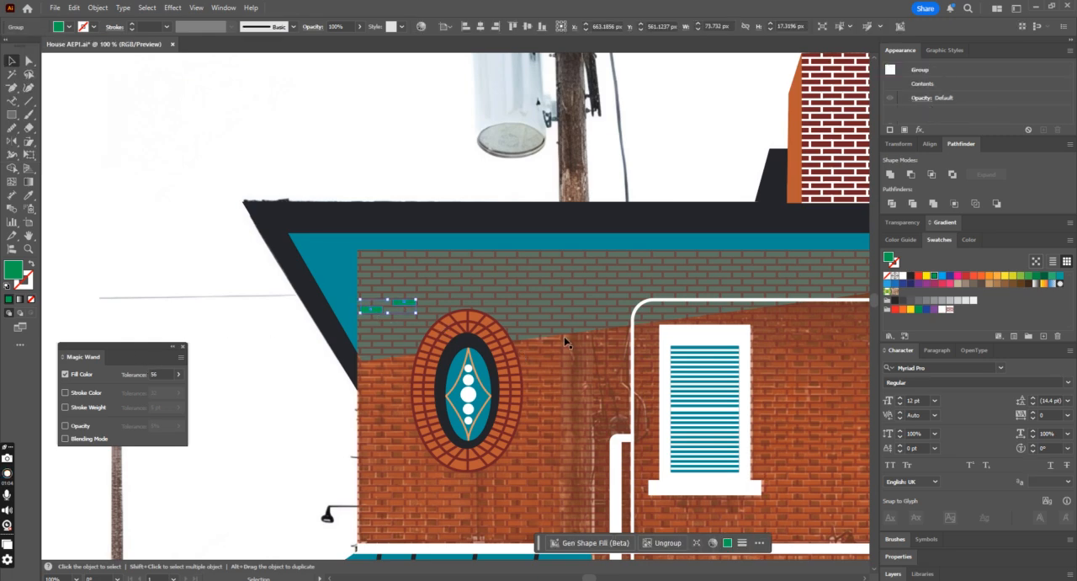
pyautogui.scroll(-4, 565, 342)
pyautogui.scroll(4, 567, 343)
pyautogui.hscroll(-1, 567, 342)
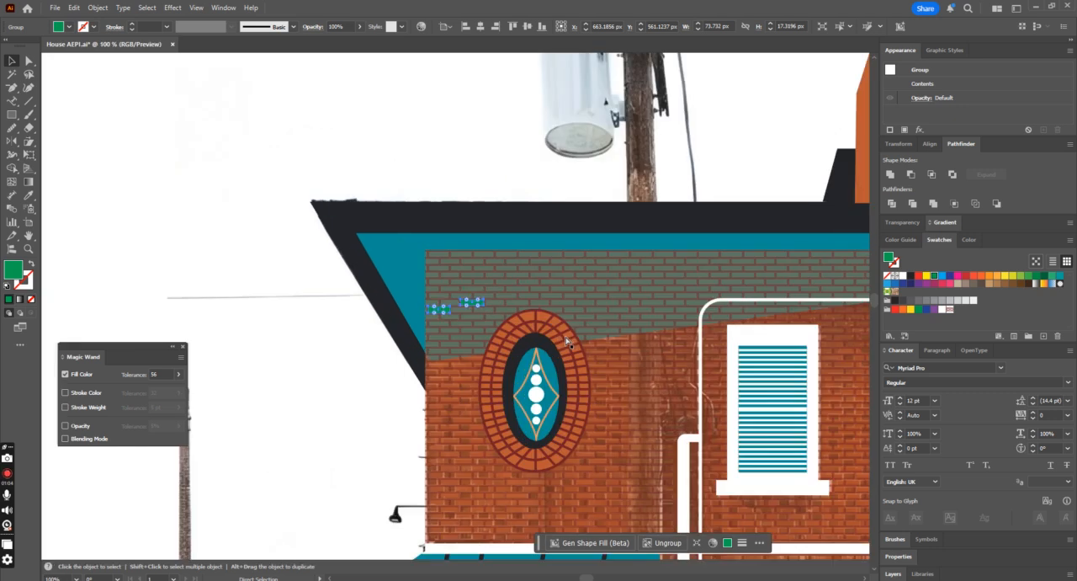
pyautogui.moveTo(474, 308); pyautogui.dragTo(558, 313)
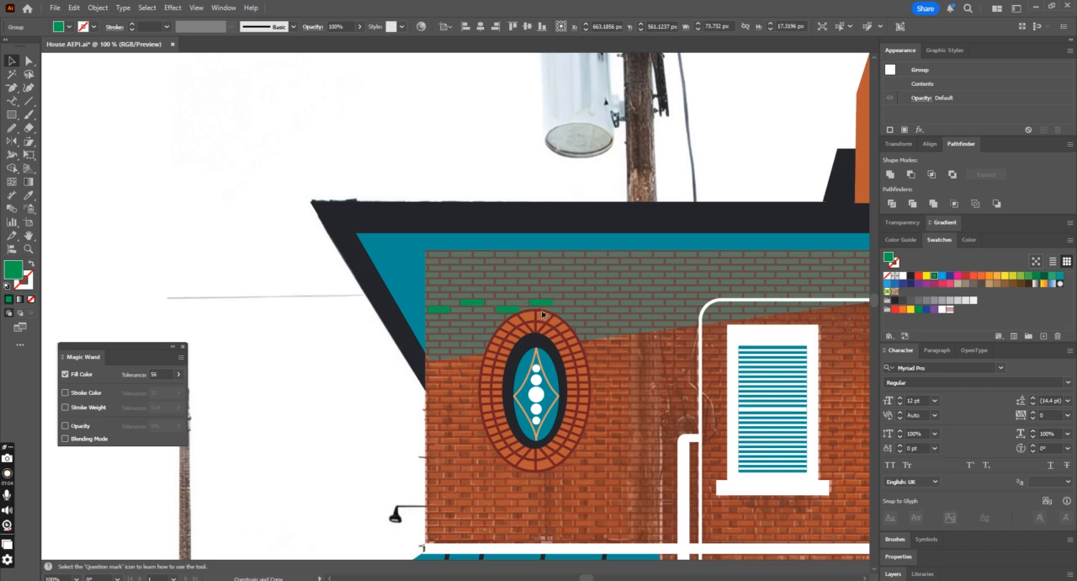
pyautogui.hotkey('ctrl', 'd')
pyautogui.hotkey('ctrl', 'd')
pyautogui.hotkey('ctrl', 'd')
pyautogui.hotkey('ctrl', 'd')
pyautogui.hotkey('ctrl', 'd')
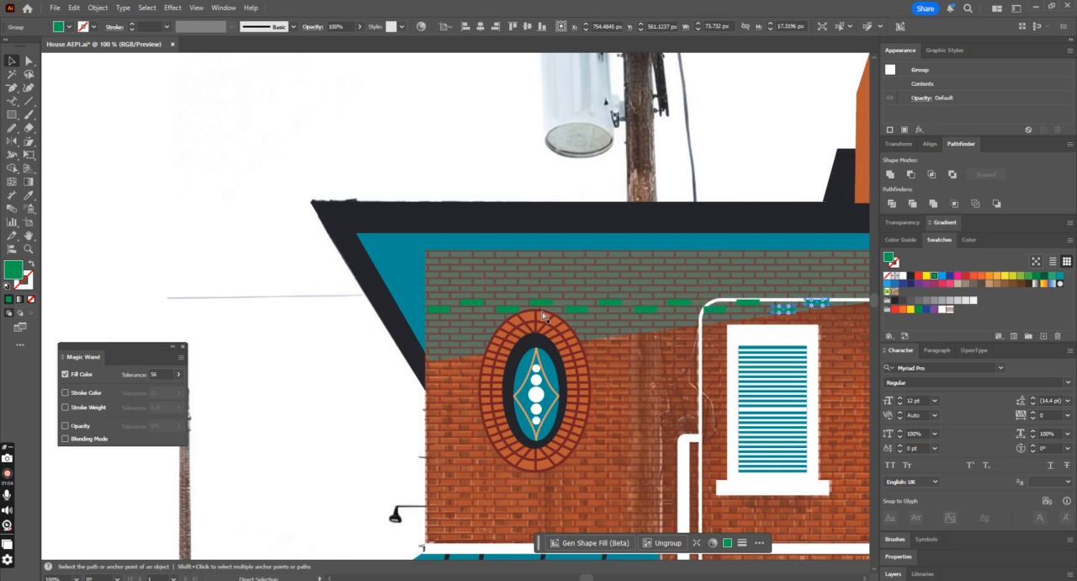
pyautogui.hotkey('ctrl', '-')
pyautogui.hotkey('ctrl', '-')
pyautogui.hotkey('ctrl', 'd')
pyautogui.hotkey('ctrl', 'd')
pyautogui.hotkey('ctrl', 'd')
pyautogui.hotkey('ctrl', 'd')
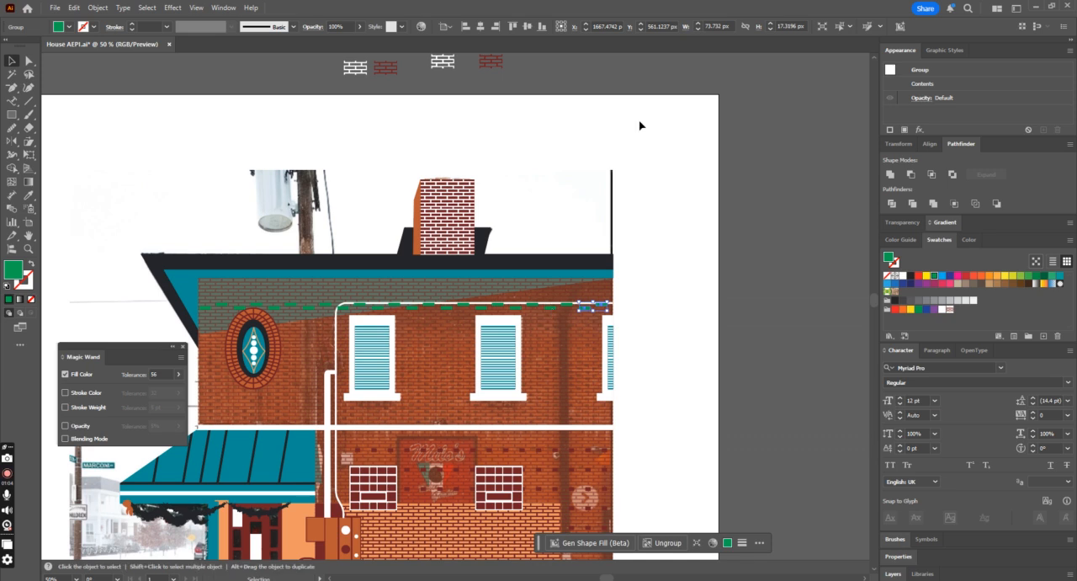
# Step: Select all the green brick pairs together and copy them straight down to form more staggered rows
pyautogui.click(842, 27)
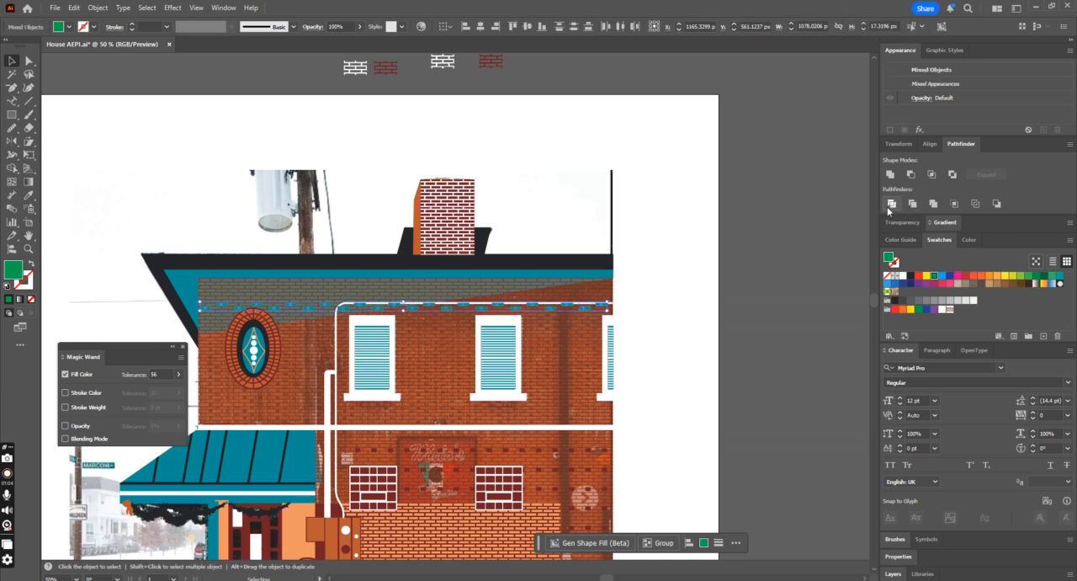
pyautogui.click(683, 297)
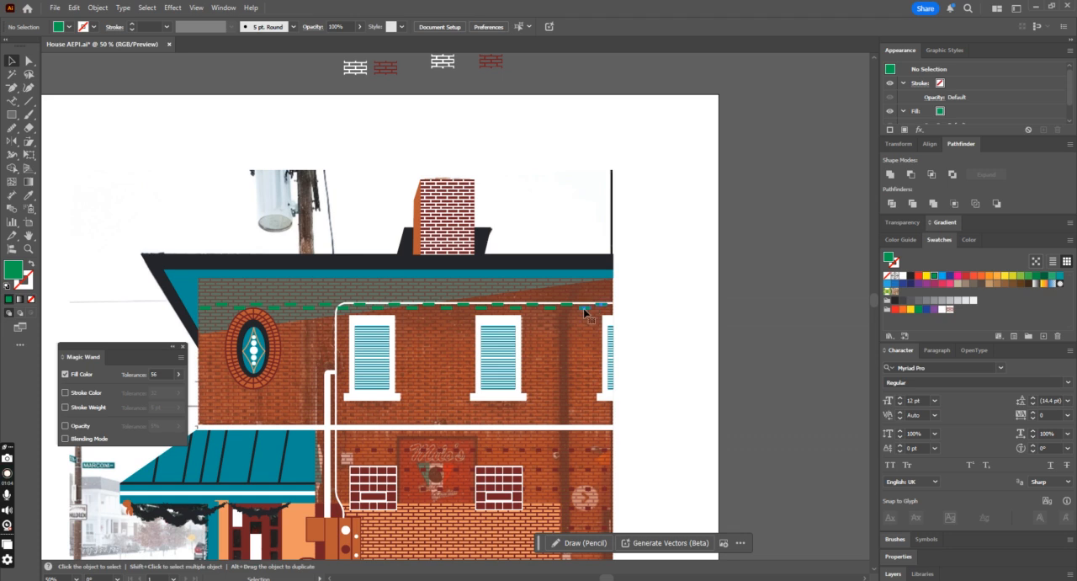
pyautogui.click(585, 310)
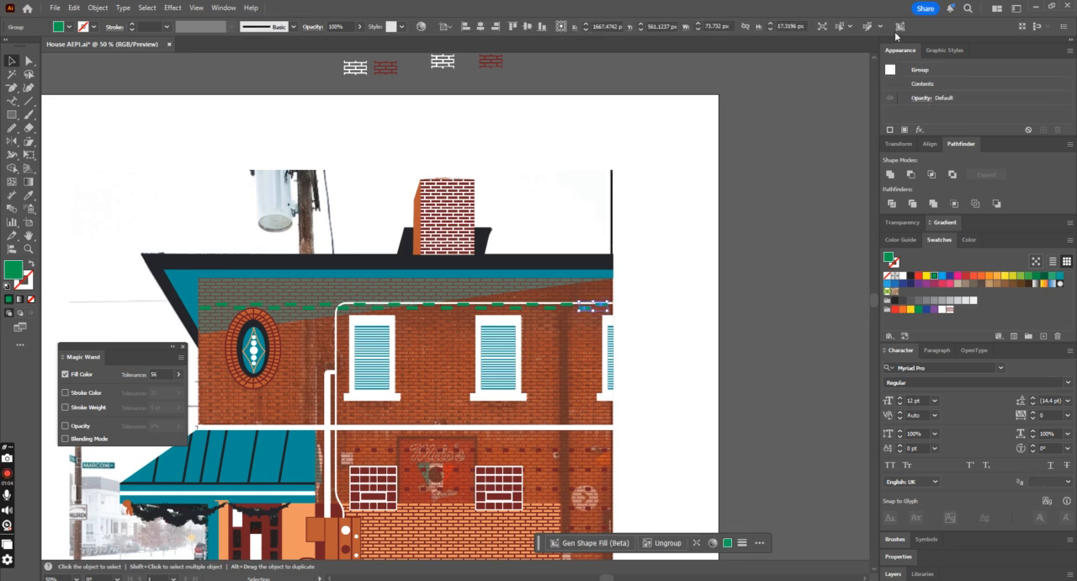
pyautogui.click(835, 31)
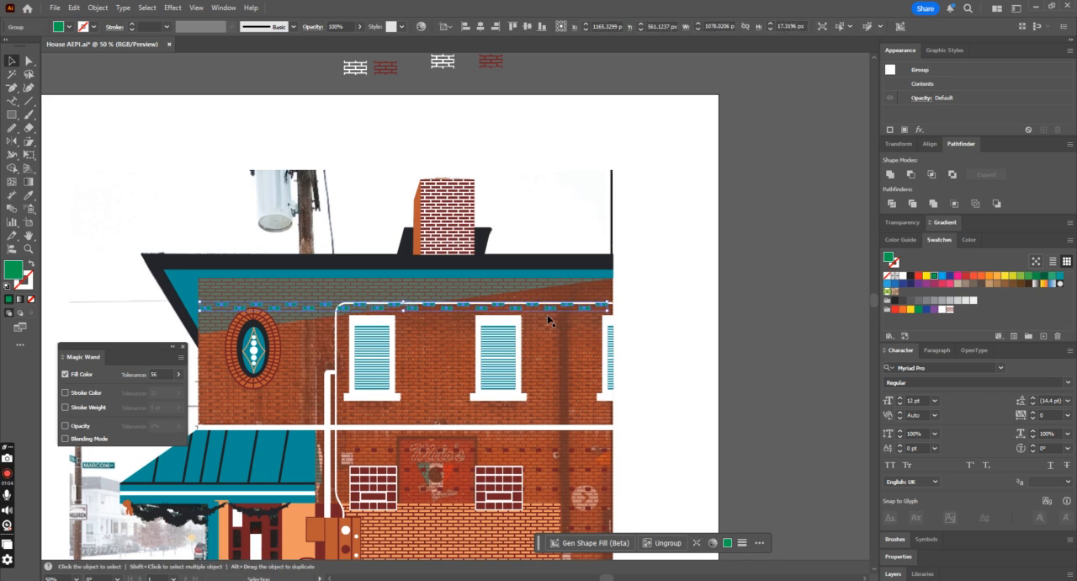
pyautogui.moveTo(517, 311); pyautogui.dragTo(532, 338)
pyautogui.hotkey('alt', 'shift')
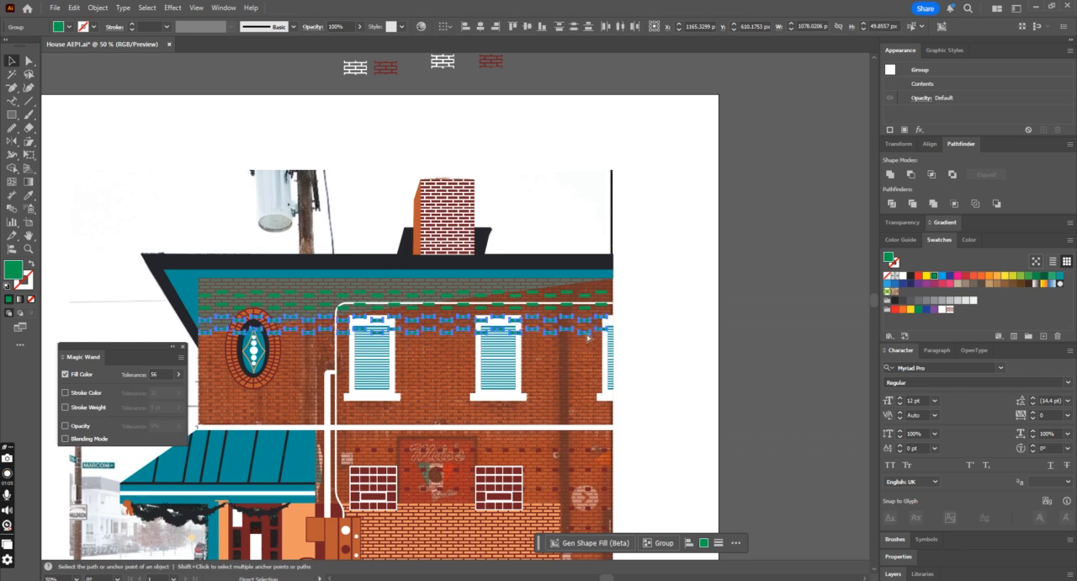
# Step: Repeat the green brick rows down the upper wall to just below the window sills
pyautogui.hotkey('ctrl', 'f')
pyautogui.hotkey('ctrl', 'z')
pyautogui.hotkey('shift', 'Down')
pyautogui.hotkey('shift', 'Down')
pyautogui.hotkey('shift', 'Down')
pyautogui.hotkey('shift', 'Down')
pyautogui.hotkey('shift', 'Down')
pyautogui.hotkey('shift', 'Down')
pyautogui.hotkey('shift', 'Down')
pyautogui.hotkey('shift', 'Down')
pyautogui.hotkey('shift', 'Down')
pyautogui.hotkey('shift', 'Down')
pyautogui.hotkey('shift', 'Down')
pyautogui.hotkey('shift', 'Down')
pyautogui.hotkey('shift', 'Down')
pyautogui.hotkey('shift', 'Down')
pyautogui.hotkey('shift', 'Down')
pyautogui.hotkey('shift', 'Down')
pyautogui.hotkey('shift', 'Down')
pyautogui.hotkey('shift', 'Down')
pyautogui.hotkey('shift', 'Down')
pyautogui.hotkey('shift', 'Down')
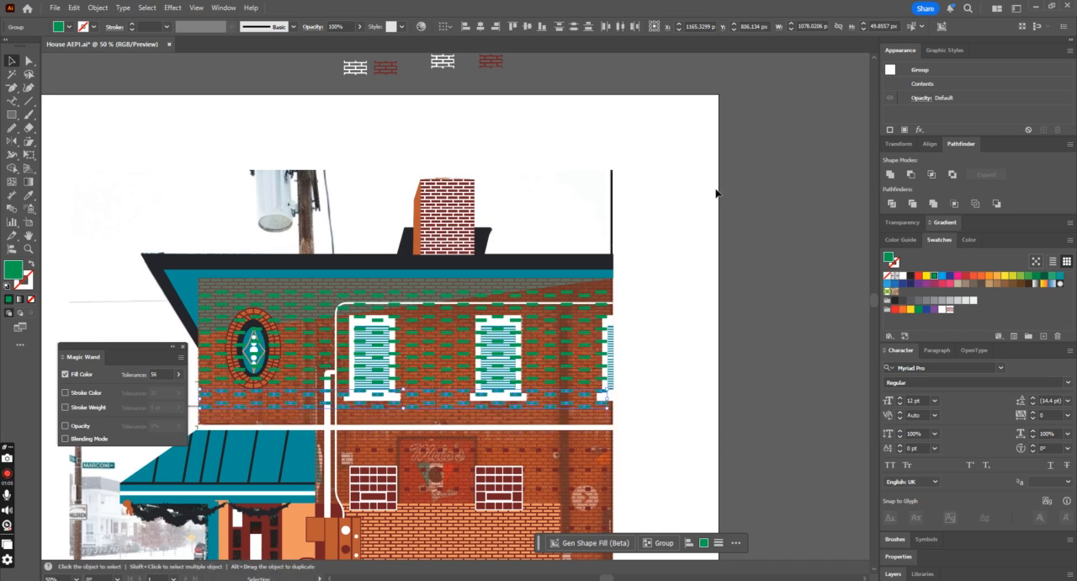
# Step: Combine all the green brick rows into one group and nudge it to align with the wall's brickwork
pyautogui.click(911, 26)
pyautogui.hotkey('ctrl', 'g')
pyautogui.press('Down')
pyautogui.press('Down')
pyautogui.press('Down')
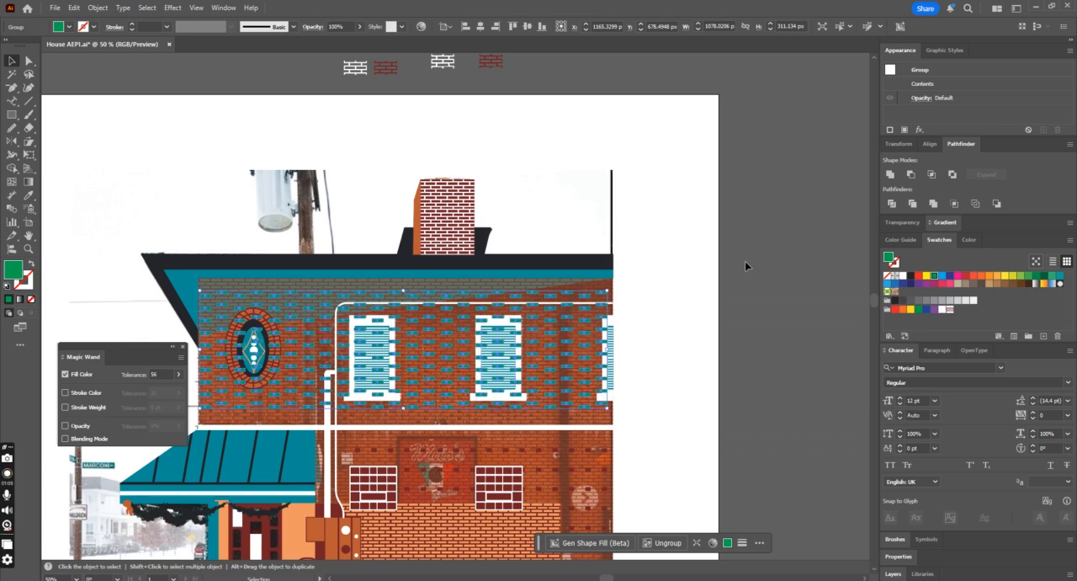
pyautogui.hotkey('ctrl', '=')
pyautogui.hotkey('ctrl', '=')
pyautogui.hotkey('ctrl', '=')
pyautogui.hotkey('ctrl', '=')
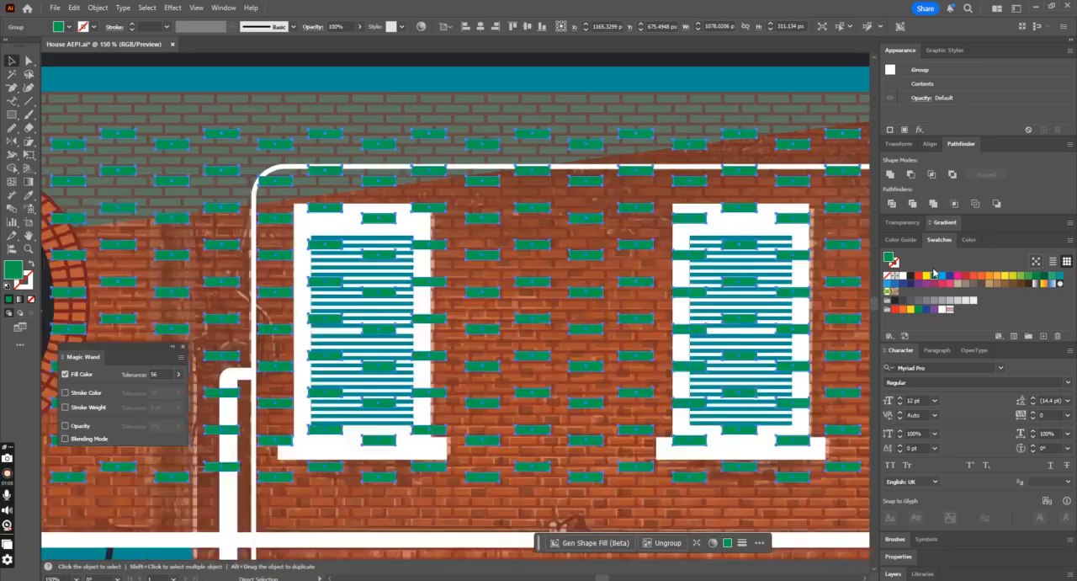
pyautogui.press('Right')
pyautogui.press('Left')
pyautogui.press('Down')
pyautogui.press('Down')
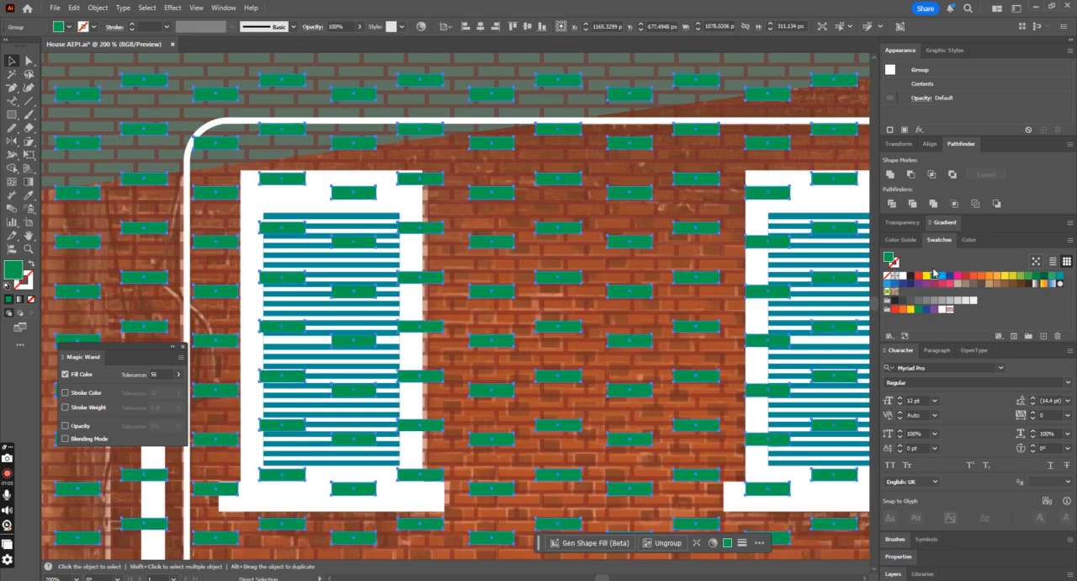
pyautogui.hotkey('ctrl', '-')
pyautogui.hotkey('ctrl', '-')
pyautogui.hotkey('ctrl', '-')
pyautogui.press('Up')
pyautogui.press('Up')
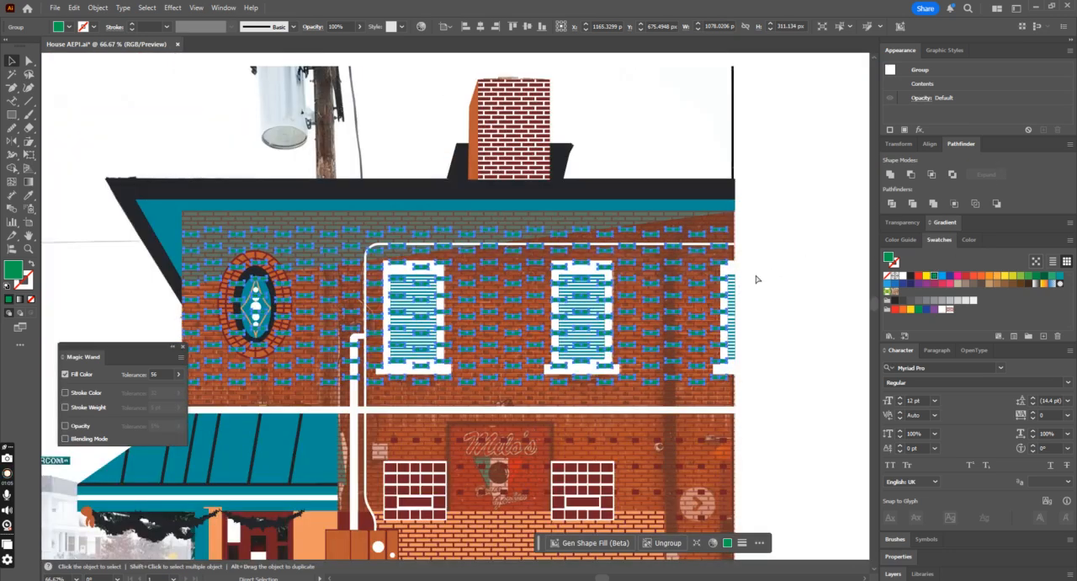
# Step: Undo the grouping and downward copies of the green bricks until only one staggered row is left on the upper wall
pyautogui.hotkey('ctrl', 'shift', 'g')
pyautogui.hotkey('ctrl', 'z')
pyautogui.hotkey('ctrl', 'z')
pyautogui.hotkey('ctrl', 'z')
pyautogui.hotkey('ctrl', 'z')
pyautogui.hotkey('ctrl', 'z')
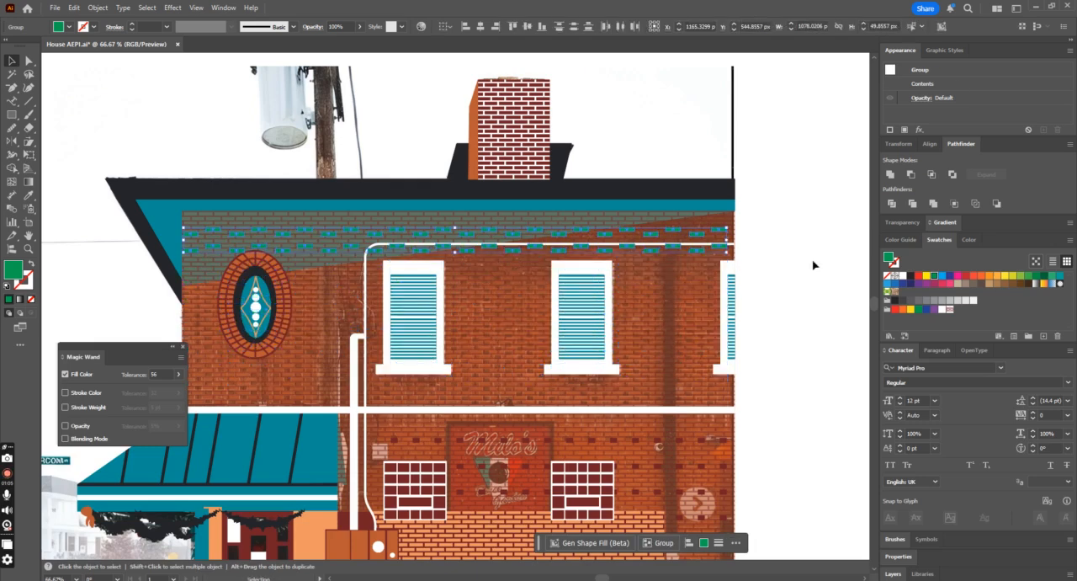
pyautogui.click(791, 266)
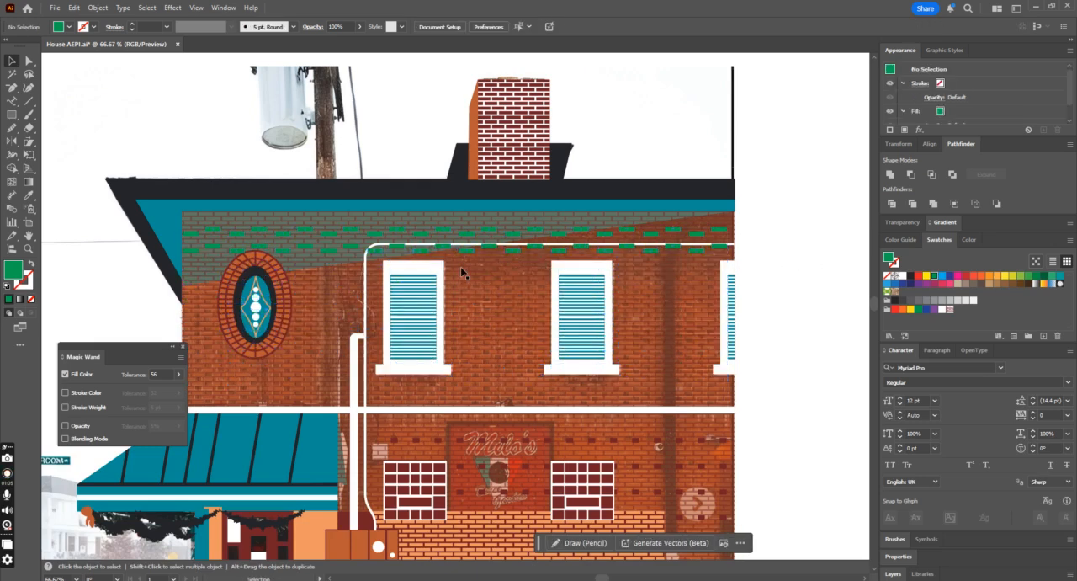
pyautogui.click(288, 252)
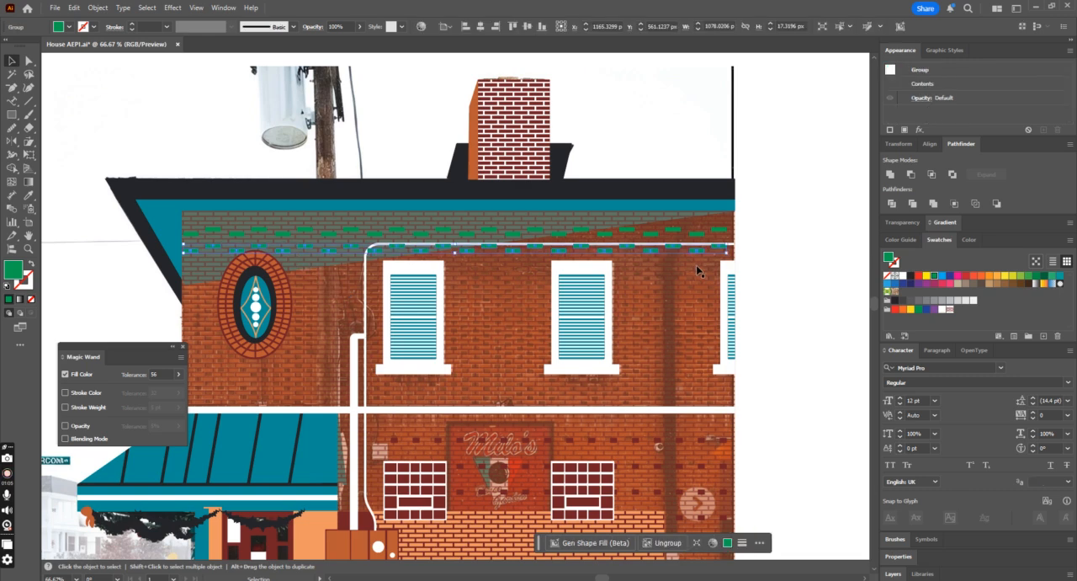
pyautogui.hotkey('ctrl', 'z')
pyautogui.moveTo(262, 250); pyautogui.dragTo(512, 249)
pyautogui.hotkey('ctrl', 'z')
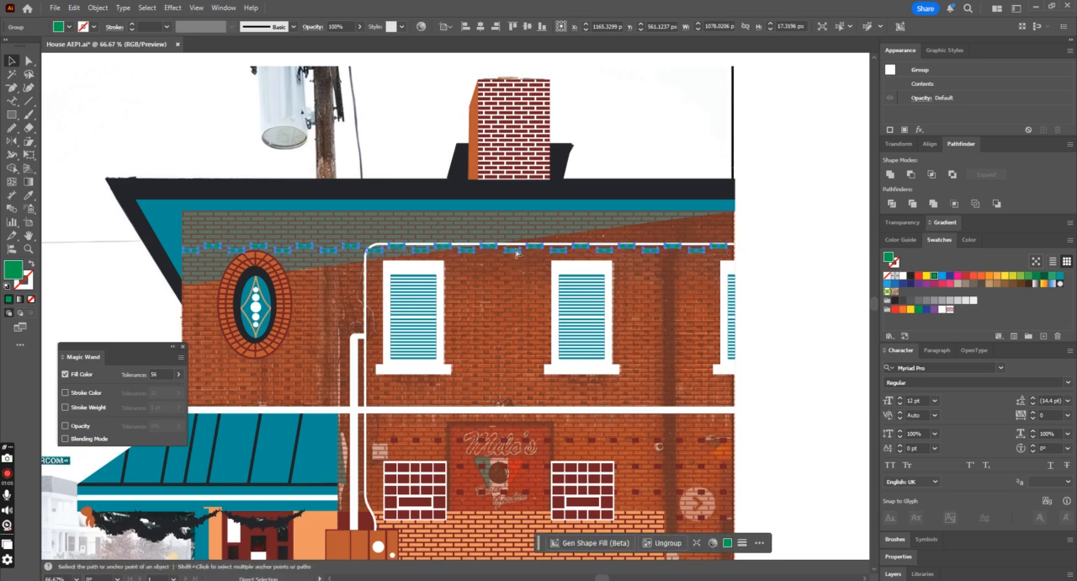
# Step: Duplicate the staggered green brick row just above the original and shift the copy slightly sideways to fit the brickwork
pyautogui.hotkey('ctrl', '=')
pyautogui.moveTo(402, 313); pyautogui.dragTo(397, 297)
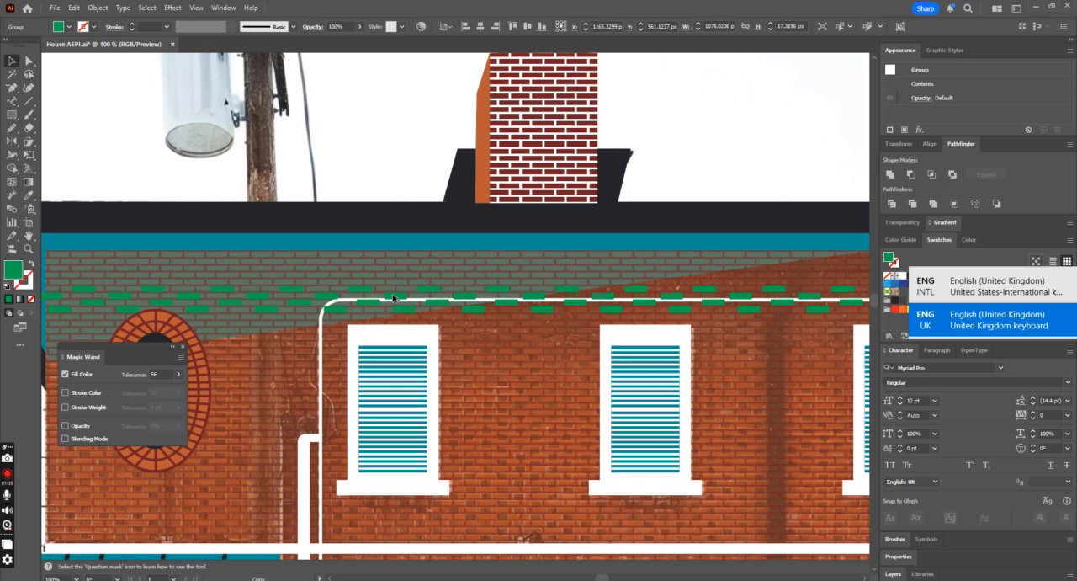
pyautogui.moveTo(393, 299); pyautogui.dragTo(393, 299)
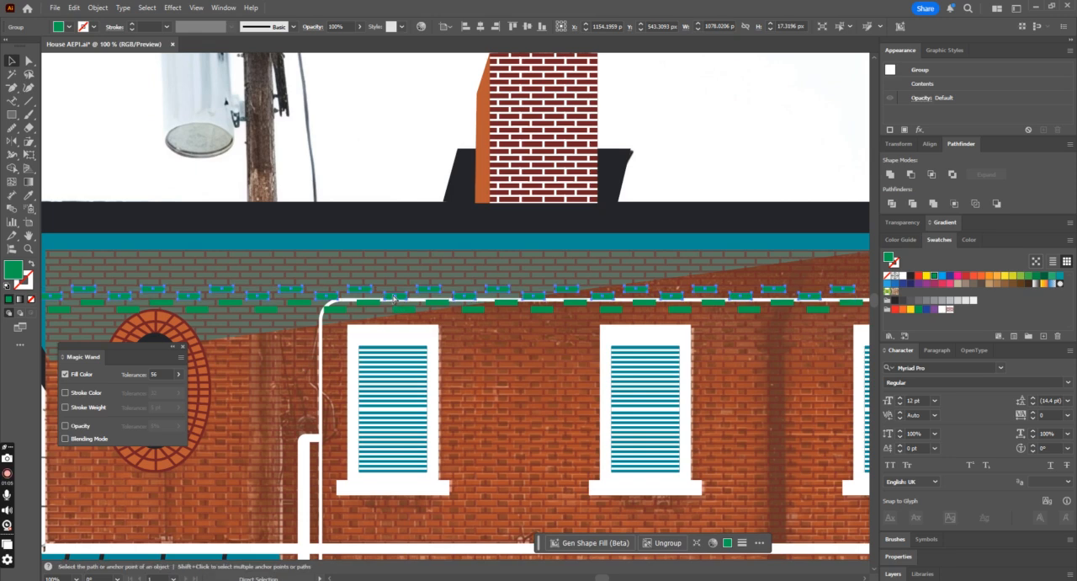
pyautogui.keyDown('shift'); pyautogui.click(374, 308); pyautogui.keyUp('shift')
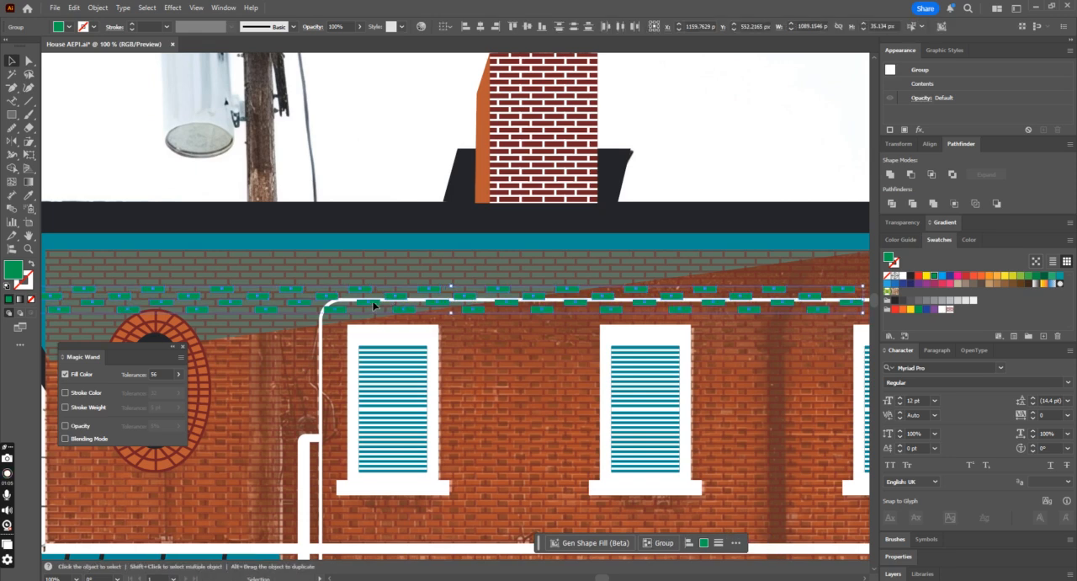
pyautogui.moveTo(374, 304); pyautogui.dragTo(579, 210)
pyautogui.hotkey('ctrl', 'z')
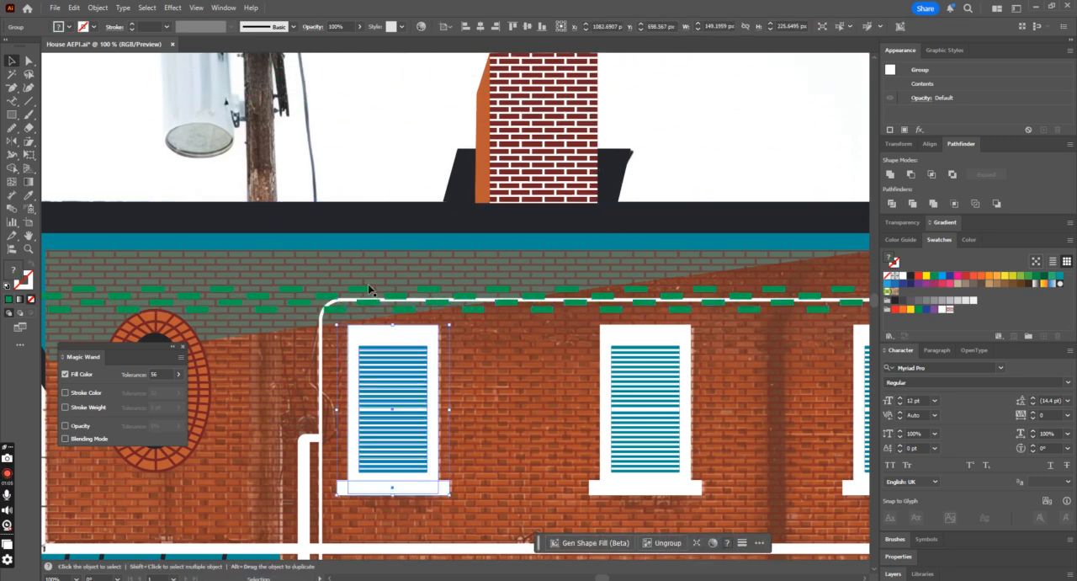
pyautogui.click(367, 292)
pyautogui.moveTo(367, 292); pyautogui.dragTo(372, 292)
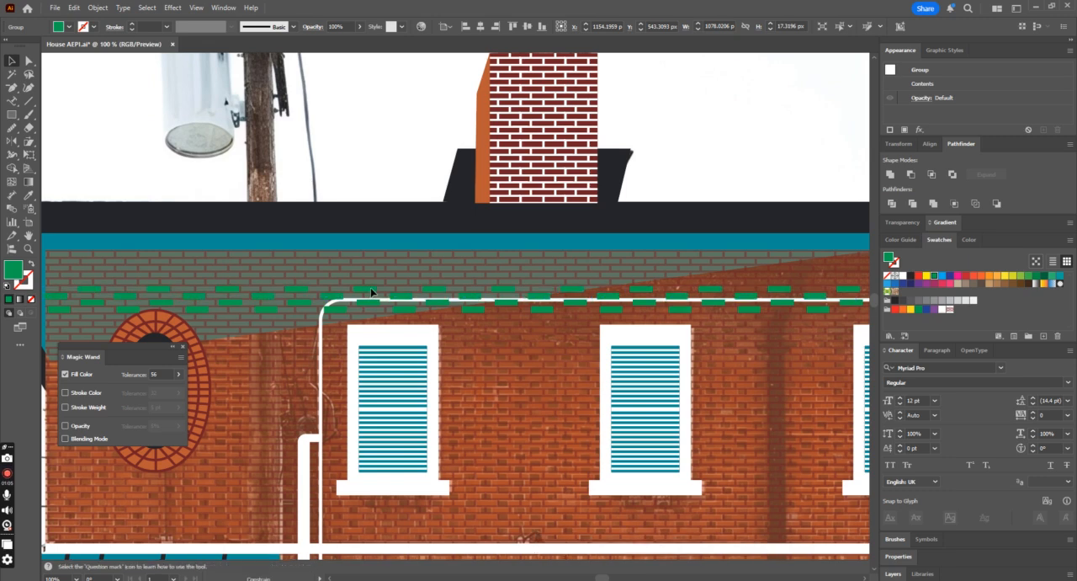
# Step: Copy both green brick rows together straight down and repeat the copy to the bottom of the upper wall
pyautogui.keyDown('shift'); pyautogui.click(376, 303); pyautogui.keyUp('shift')
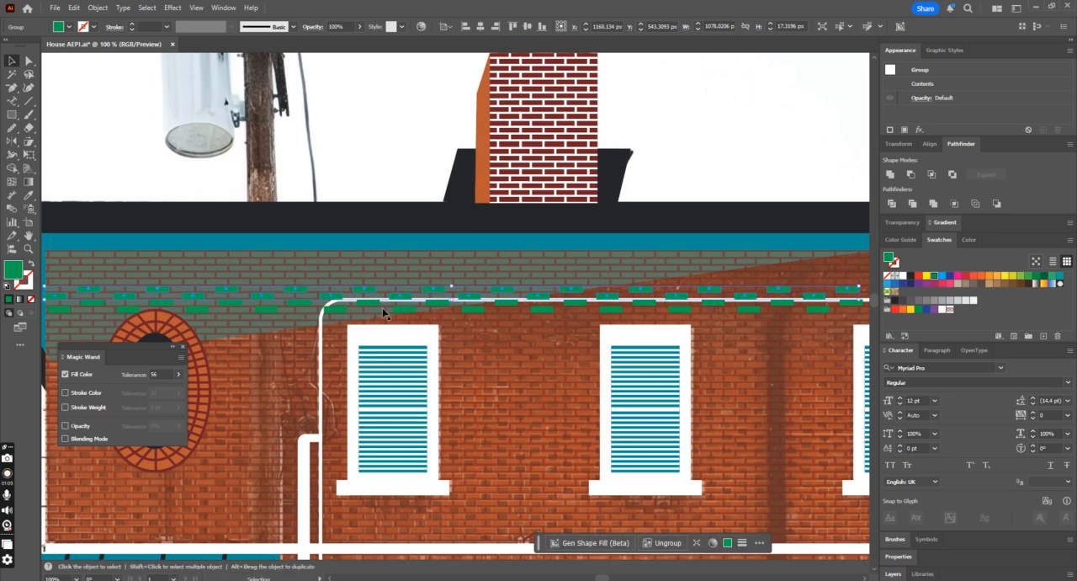
pyautogui.moveTo(376, 302); pyautogui.dragTo(371, 333)
pyautogui.hotkey('ctrl', '-')
pyautogui.hotkey('ctrl', '-')
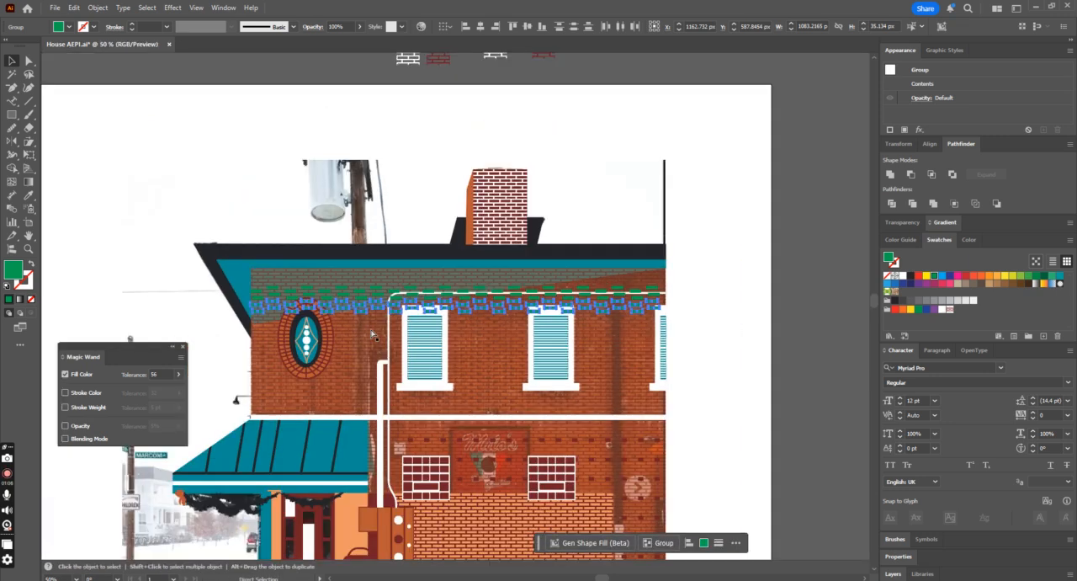
pyautogui.hotkey('ctrl', 'd')
pyautogui.hotkey('ctrl', 'd')
pyautogui.hotkey('ctrl', 'd')
pyautogui.hotkey('ctrl', 'd')
pyautogui.hotkey('ctrl', 'd')
pyautogui.hotkey('ctrl', 'd')
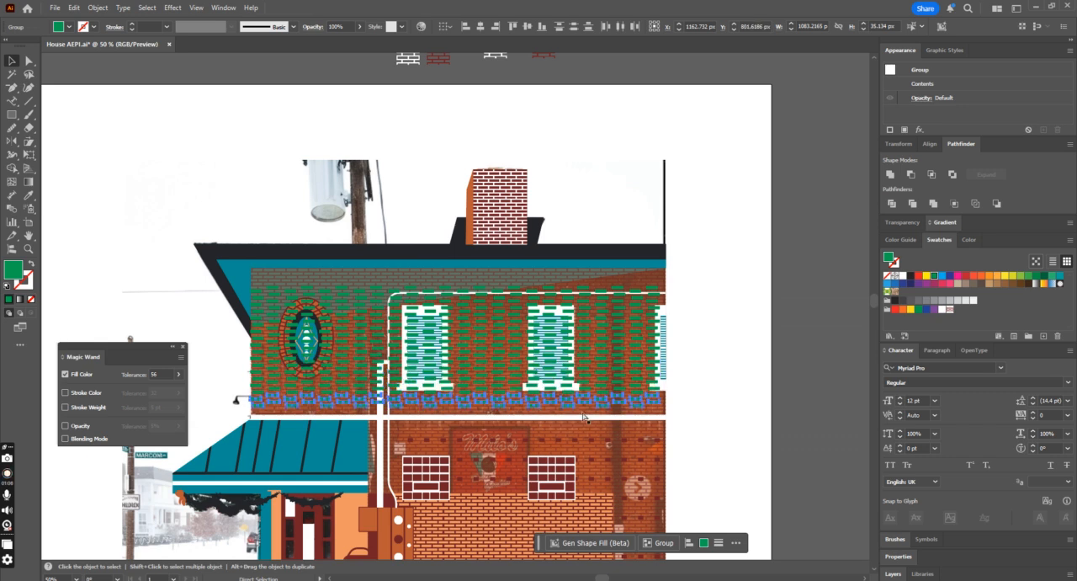
# Step: Select all the green brick rows on the upper wall and combine them into one group
pyautogui.click(652, 291)
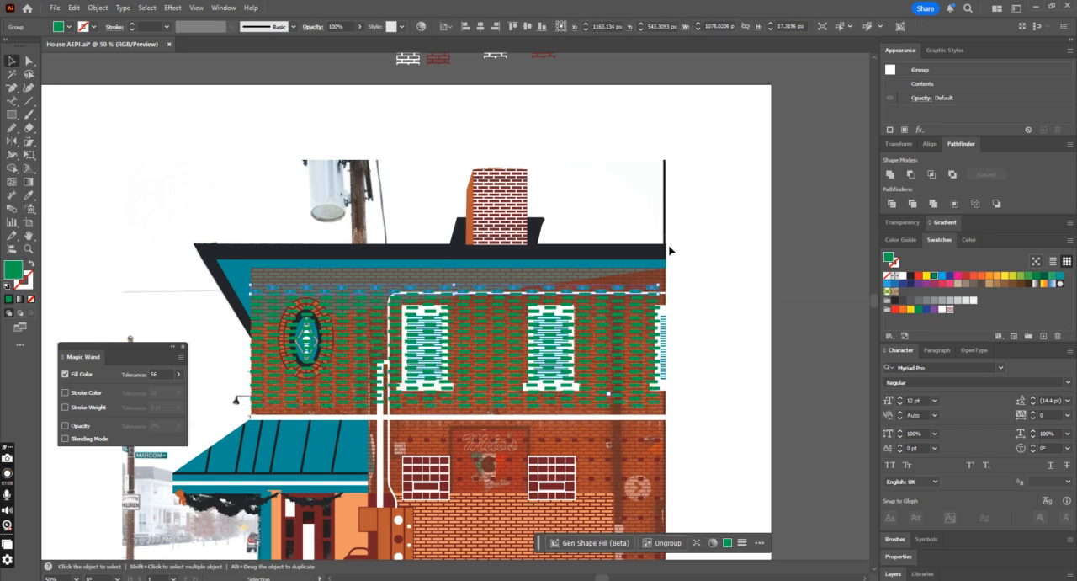
pyautogui.click(840, 26)
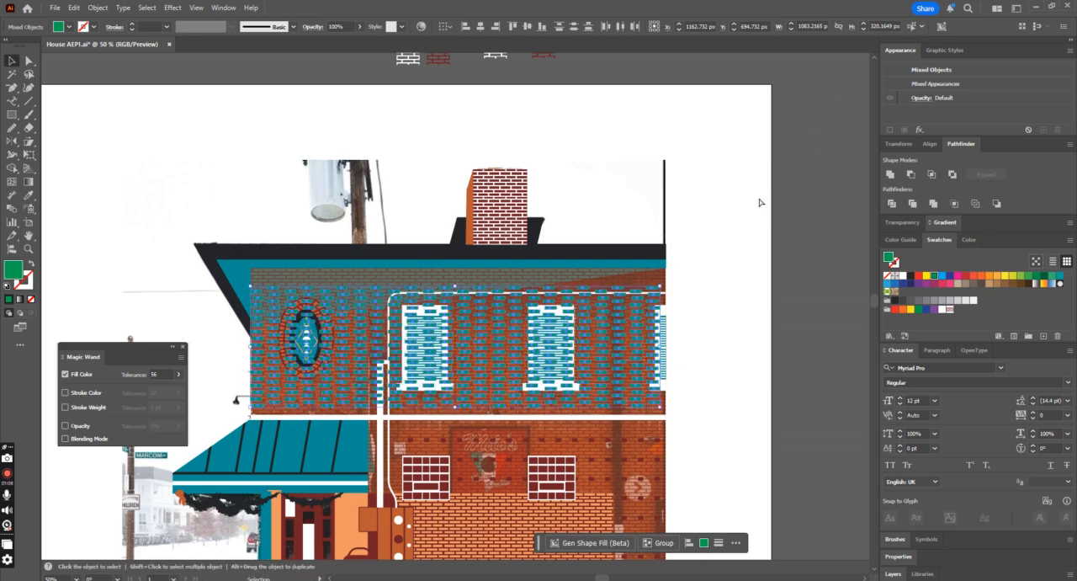
pyautogui.press('ctrl')
pyautogui.hotkey('ctrl', 'g')
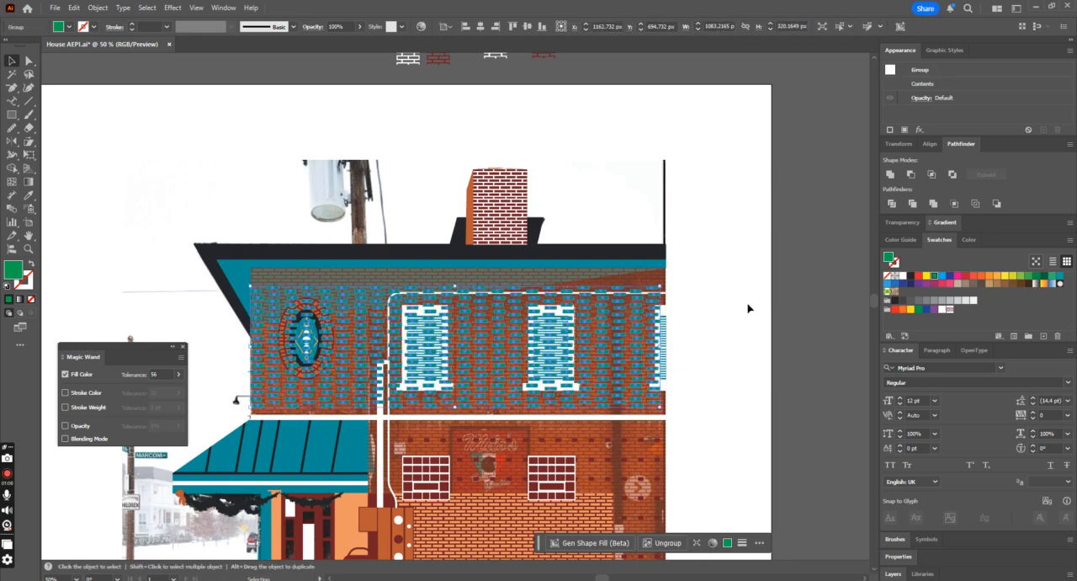
# Step: Set the opacity of the wall's brick pattern and its underlying base shape to 100%
pyautogui.click(337, 269)
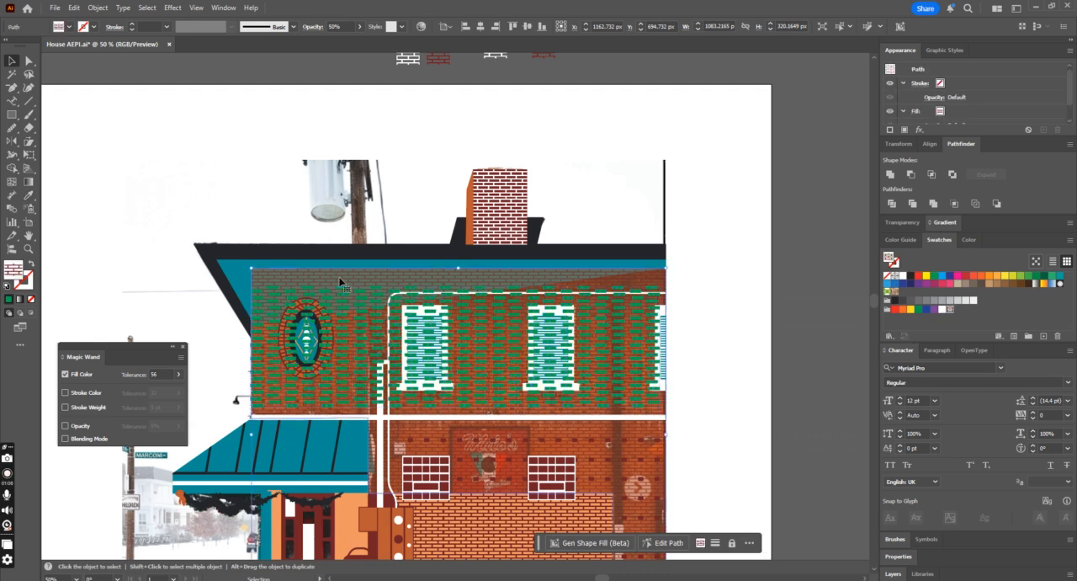
pyautogui.click(229, 412)
pyautogui.click(265, 416)
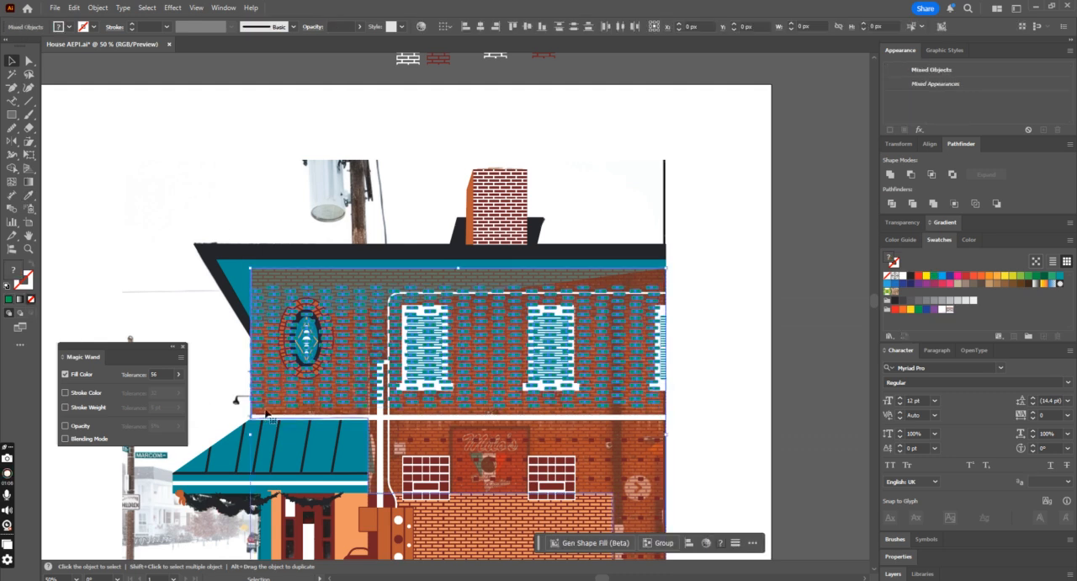
pyautogui.click(359, 27)
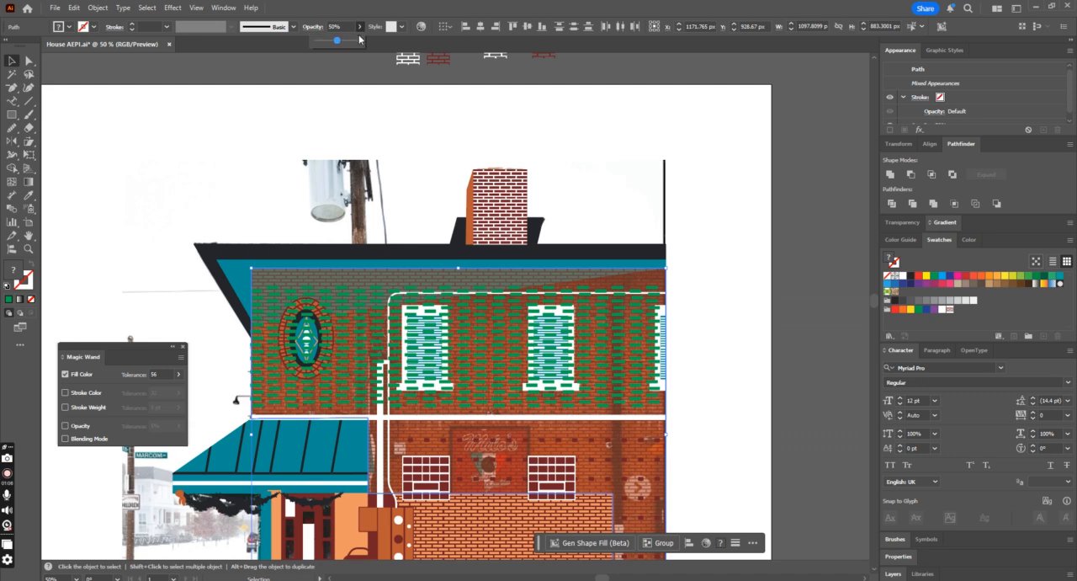
pyautogui.moveTo(340, 42); pyautogui.dragTo(399, 51)
pyautogui.click(731, 294)
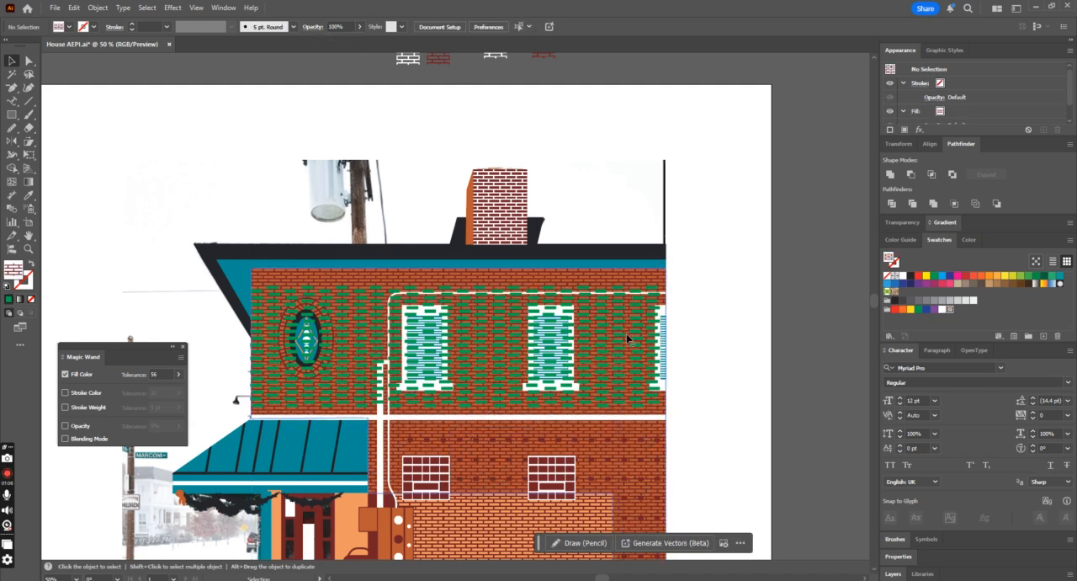
# Step: Recolour the green brick group with the dark red sampled from the lower window block
pyautogui.click(630, 339)
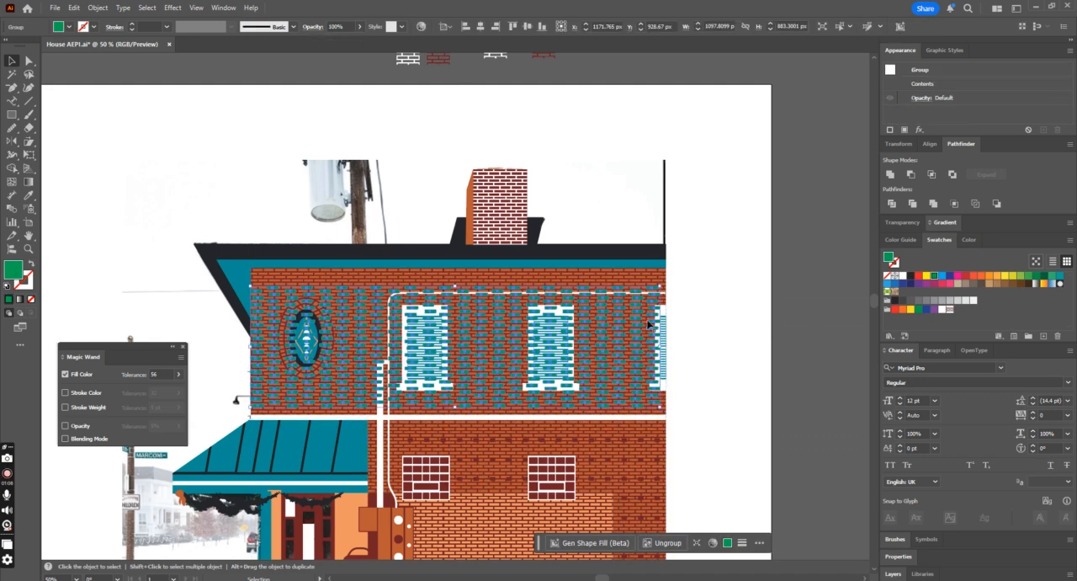
pyautogui.click(28, 195)
pyautogui.click(447, 474)
pyautogui.press('v')
# Step: Bring the three upper windows and the oval brick-framed window in front of the accent bricks
pyautogui.click(435, 341)
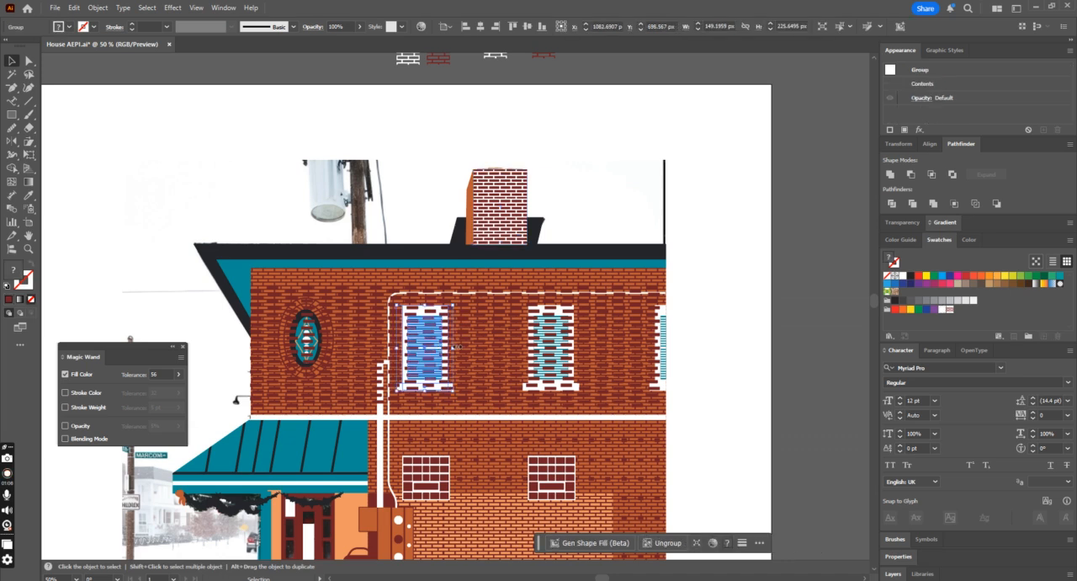
pyautogui.keyDown('shift'); pyautogui.click(557, 324); pyautogui.keyUp('shift')
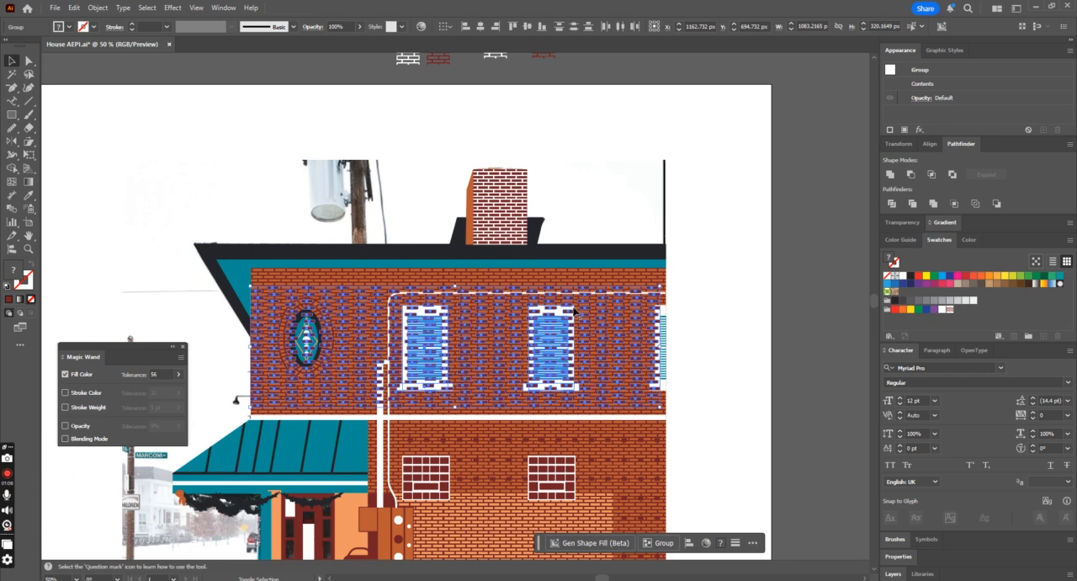
pyautogui.keyDown('shift'); pyautogui.click(577, 316); pyautogui.keyUp('shift')
pyautogui.keyDown('shift'); pyautogui.click(664, 320); pyautogui.keyUp('shift')
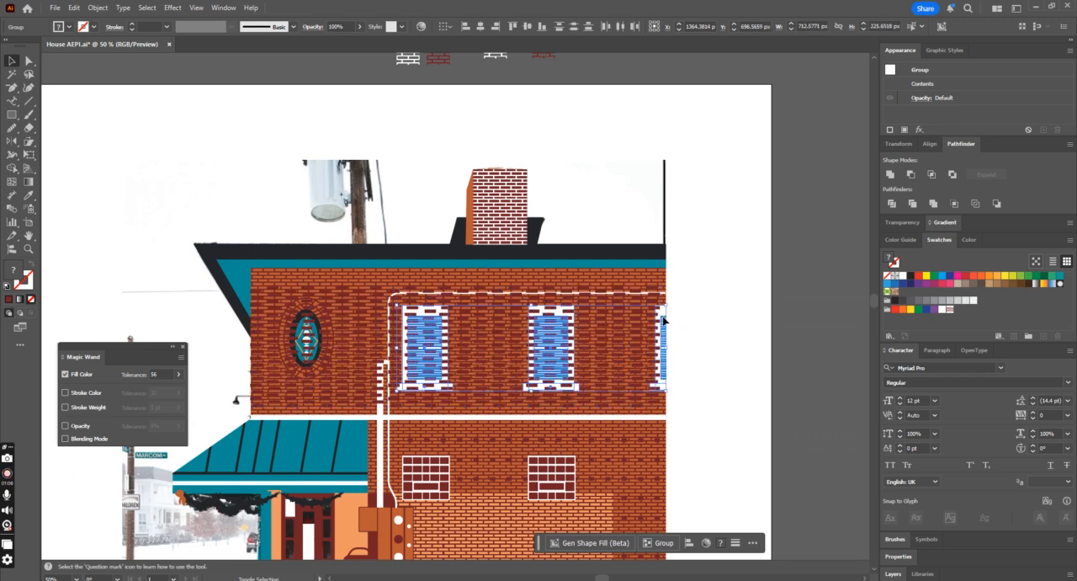
pyautogui.keyDown('shift'); pyautogui.click(289, 333); pyautogui.keyUp('shift')
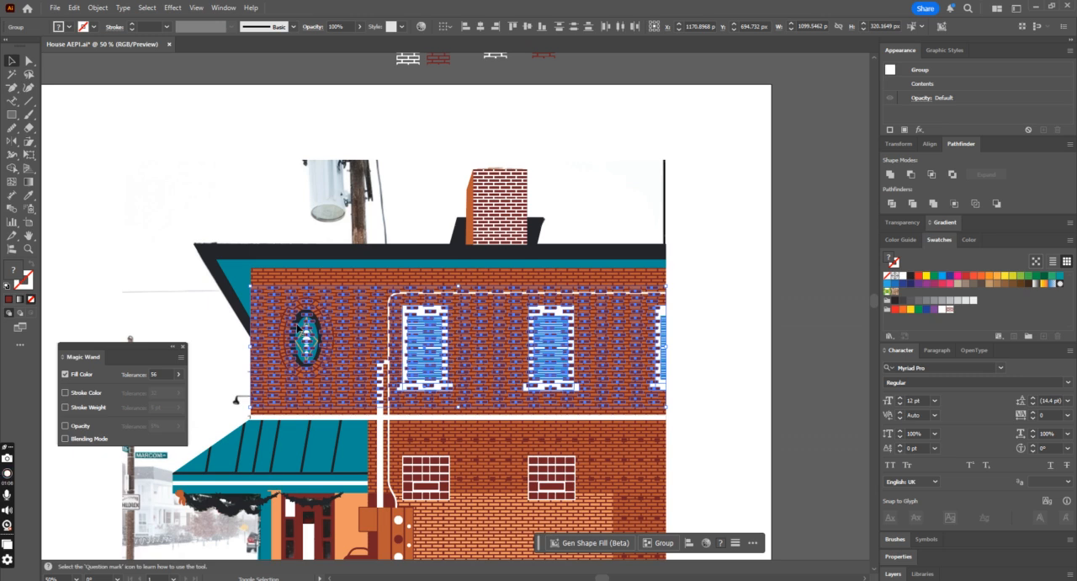
pyautogui.keyDown('shift'); pyautogui.click(305, 328); pyautogui.keyUp('shift')
pyautogui.keyDown('shift'); pyautogui.click(300, 318); pyautogui.keyUp('shift')
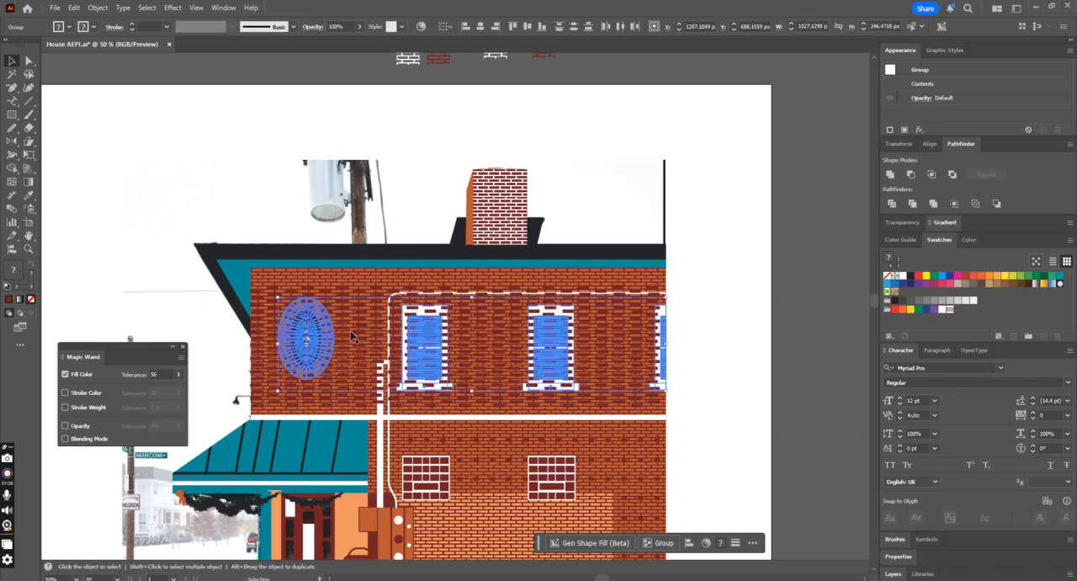
pyautogui.click(801, 335)
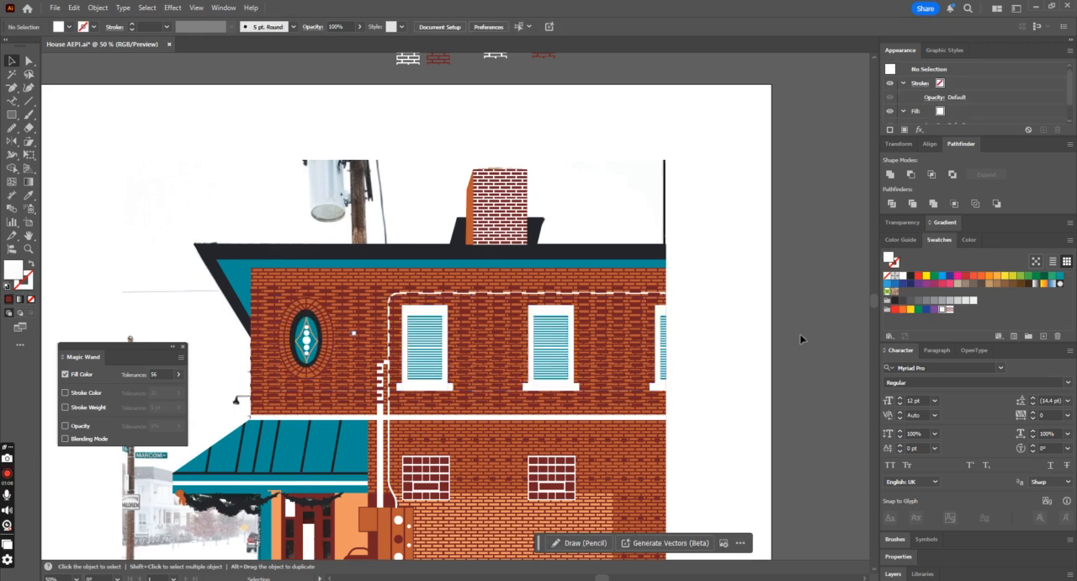
# Step: Remove the dark red accent brick group from the upper wall
pyautogui.hotkey('ctrl', '-')
pyautogui.hotkey('ctrl', '-')
pyautogui.hotkey('ctrl', '+')
pyautogui.hotkey('ctrl', '+')
pyautogui.click(616, 348)
pyautogui.click(720, 351)
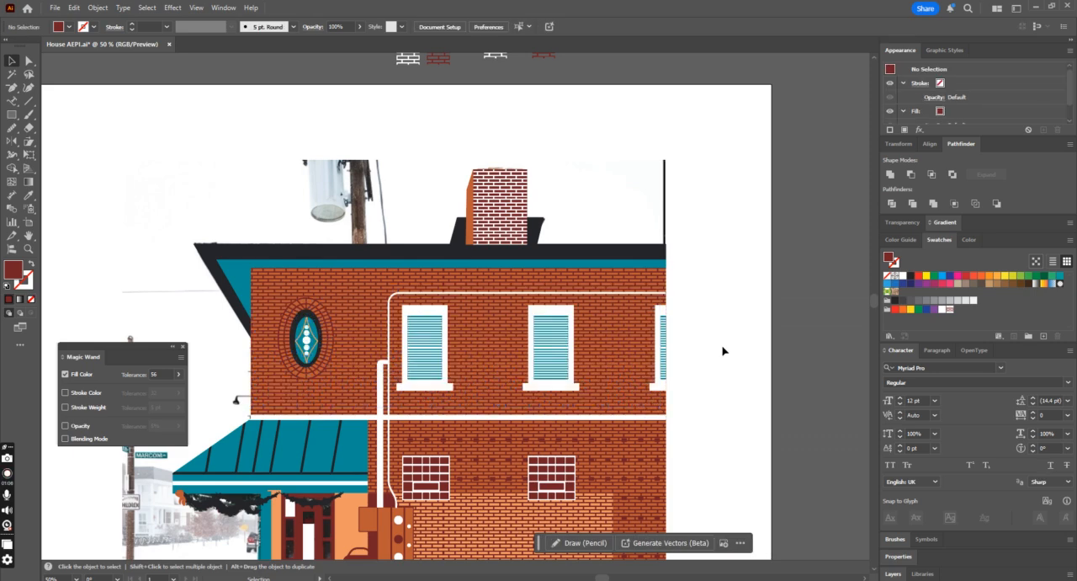
# Step: Examine the upper wall's plain brickwork and the group of accent bricks on the lower wall
pyautogui.hotkey('ctrl', '-')
pyautogui.hotkey('ctrl', '-')
pyautogui.hotkey('ctrl', '+')
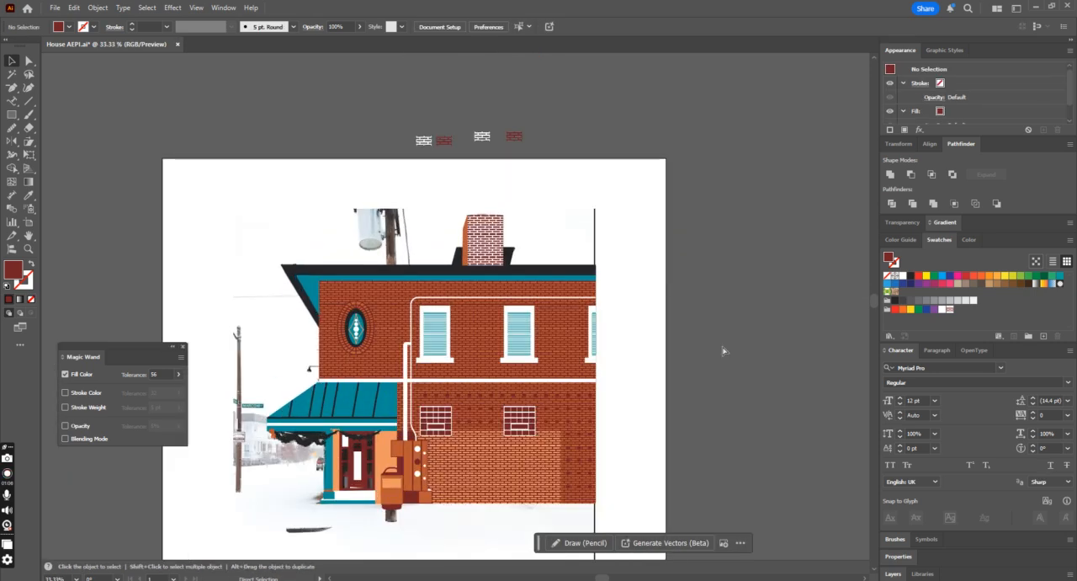
pyautogui.hotkey('ctrl', '+')
pyautogui.hotkey('ctrl', '+')
pyautogui.scroll(-2, 723, 351)
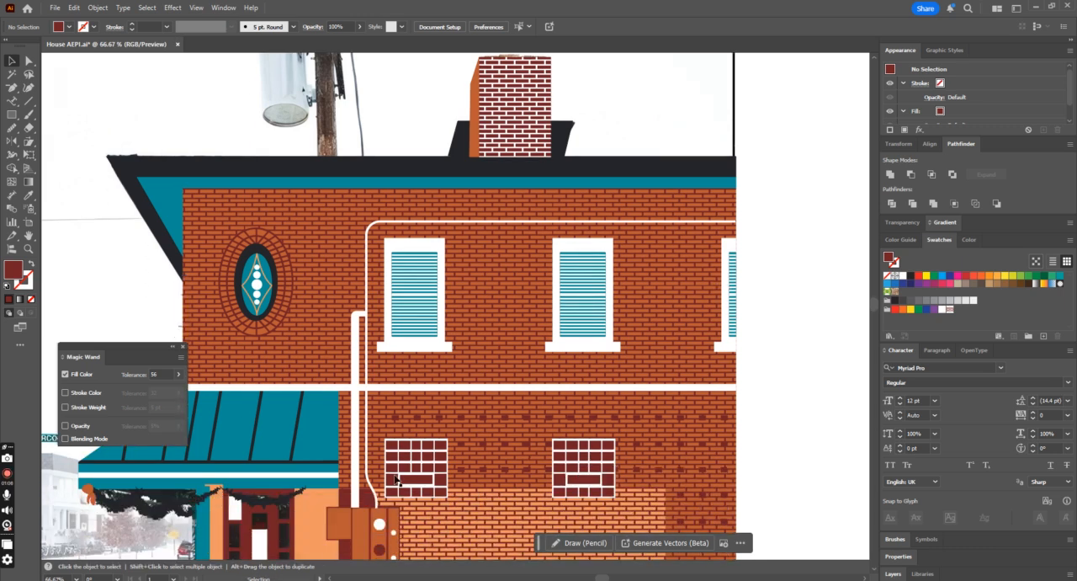
pyautogui.click(399, 426)
pyautogui.click(934, 401)
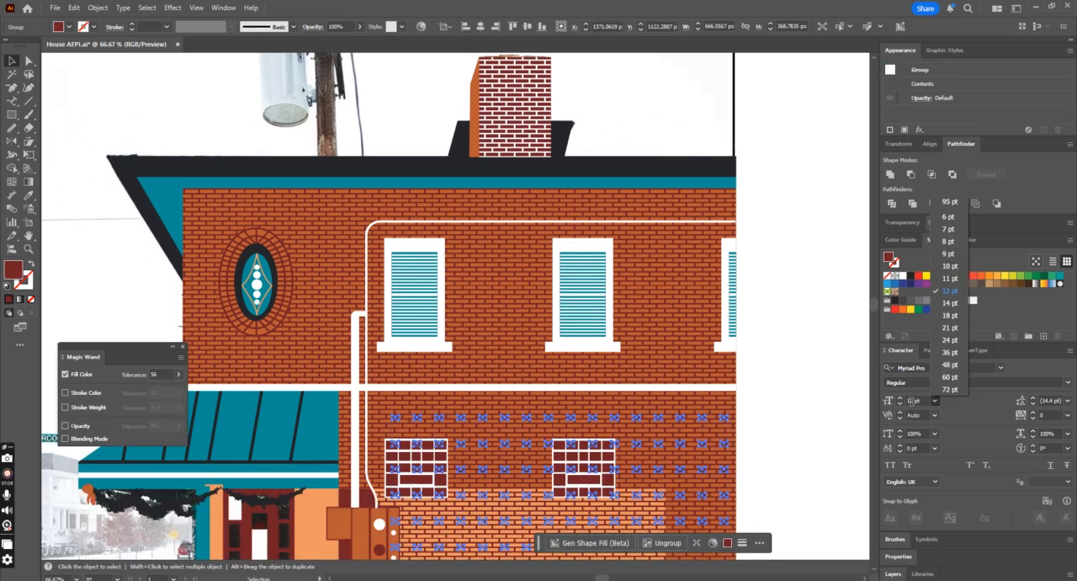
pyautogui.click(778, 385)
pyautogui.click(778, 385)
# Step: Save the building illustration file
pyautogui.scroll(-1, 777, 383)
pyautogui.hotkey('ctrl', '-')
pyautogui.hotkey('ctrl', '-')
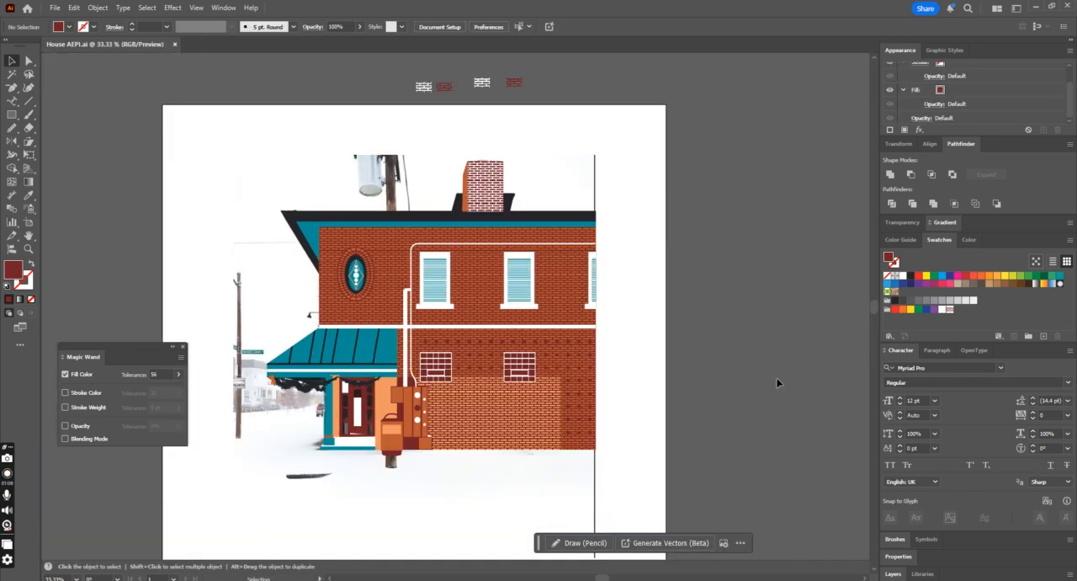
# Step: Try to move the whole building artwork sideways off the reference photo
pyautogui.moveTo(274, 137); pyautogui.dragTo(655, 510)
pyautogui.moveTo(530, 394); pyautogui.dragTo(878, 414)
pyautogui.hotkey('ctrl', 'z')
pyautogui.click(747, 373)
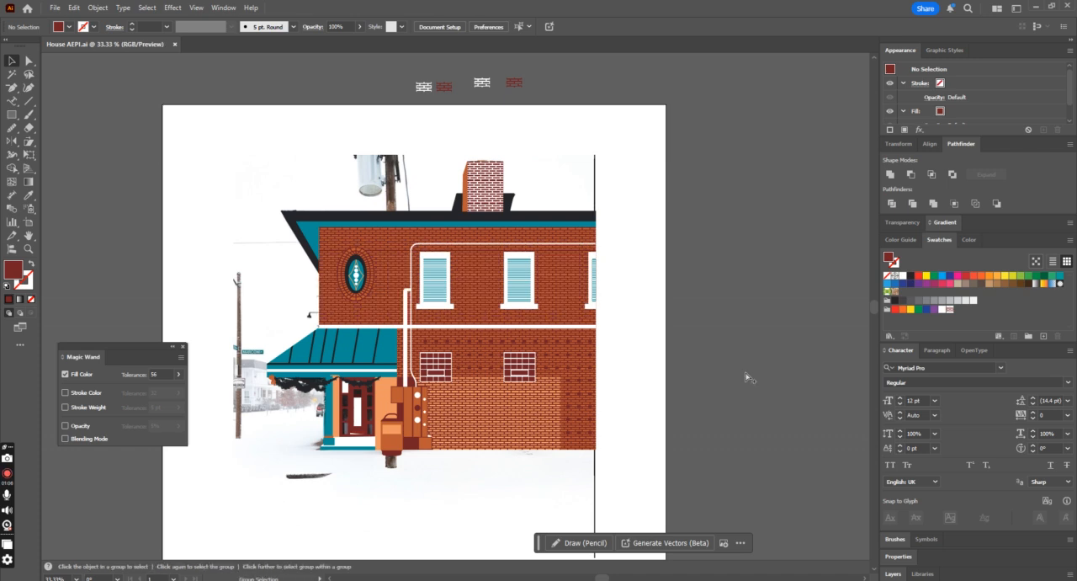
pyautogui.scroll(-2, 746, 371)
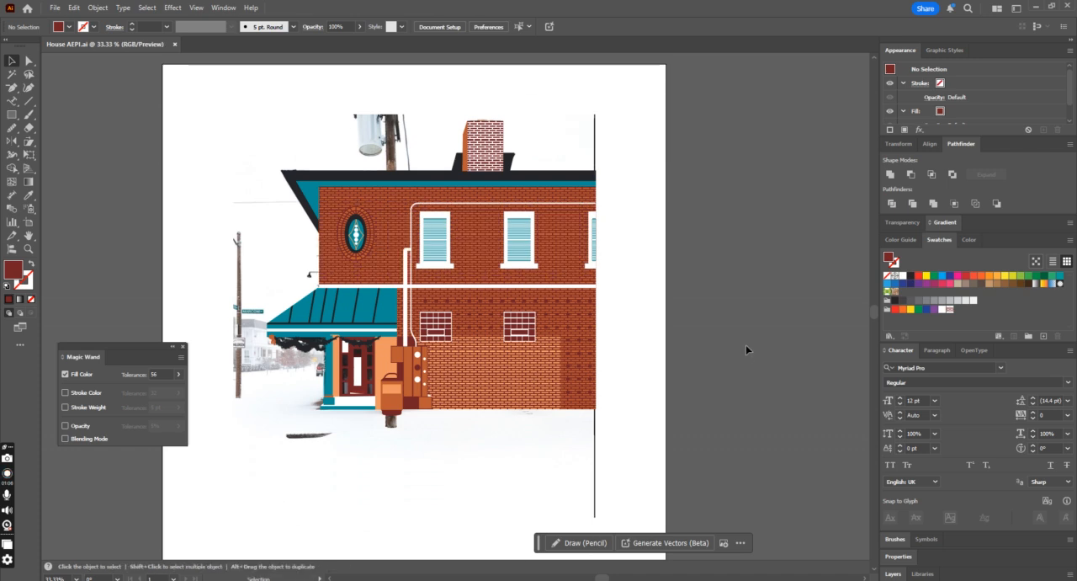
# Step: Swap the fill and stroke of the two light orange wall panels beside the entrance door, leaving only orange outlines
pyautogui.scroll(2, 508, 296)
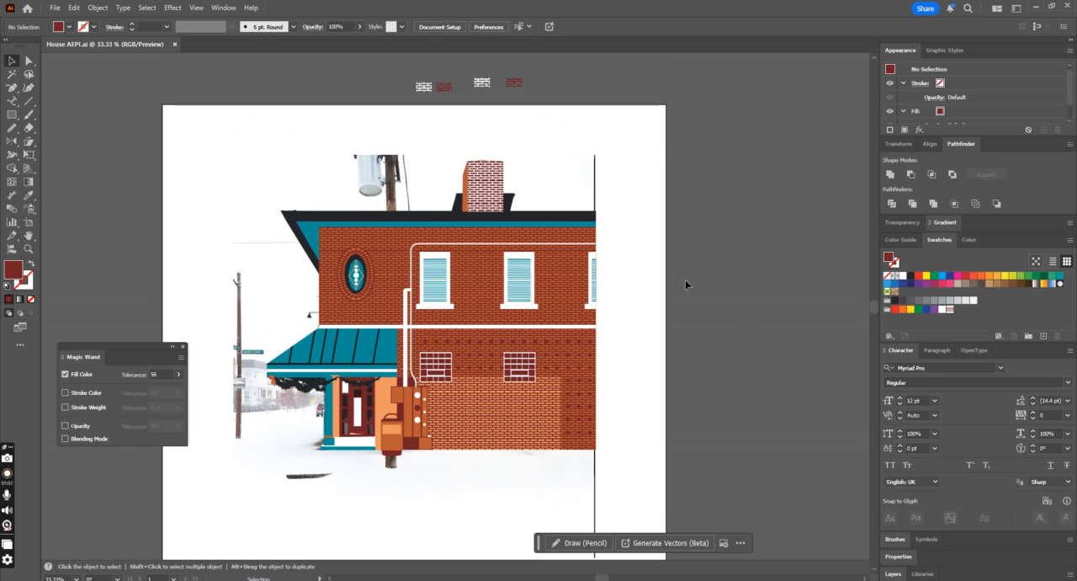
pyautogui.hotkey('ctrl', '+')
pyautogui.hotkey('ctrl', '-')
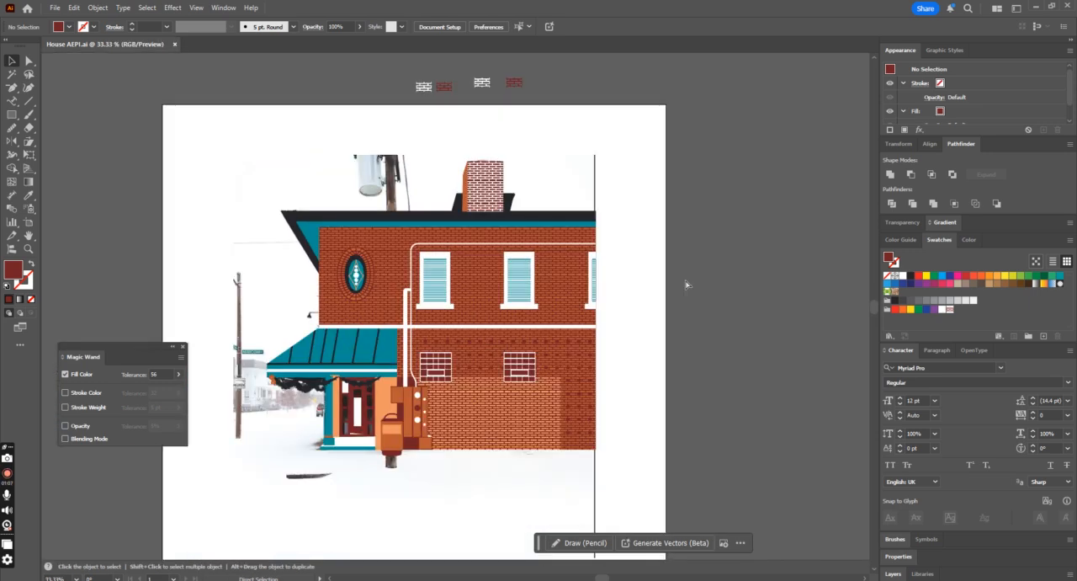
pyautogui.click(389, 406)
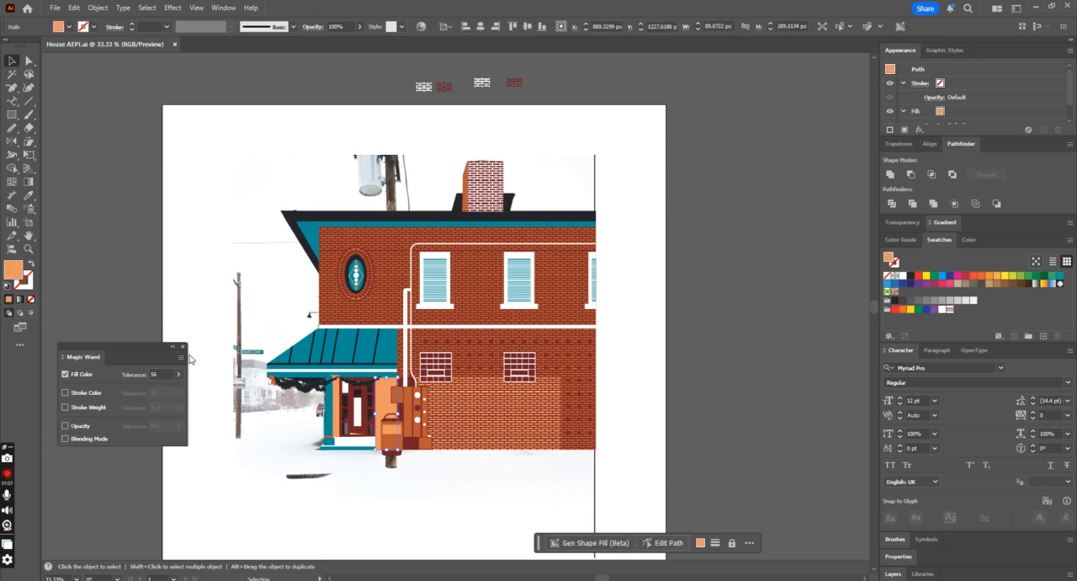
pyautogui.click(31, 263)
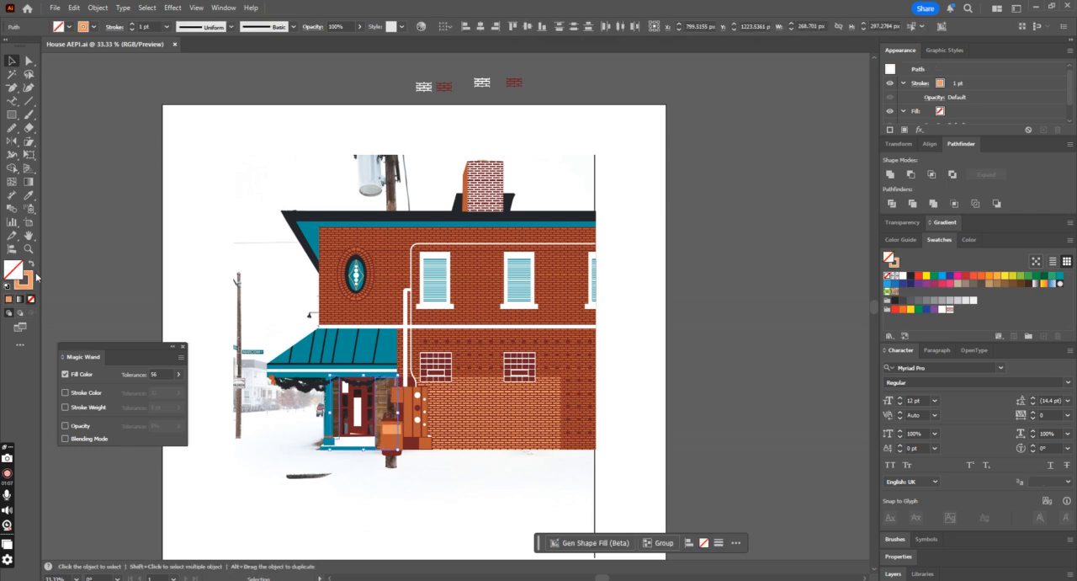
# Step: Draw a thin horizontal bar about 117 by 3 px across the stone panel beside the door, filled with the meter circle's dark red
pyautogui.hotkey('ctrl', '+')
pyautogui.hotkey('ctrl', '+')
pyautogui.hotkey('ctrl', '+')
pyautogui.hotkey('ctrl', '+')
pyautogui.hotkey('ctrl', '+')
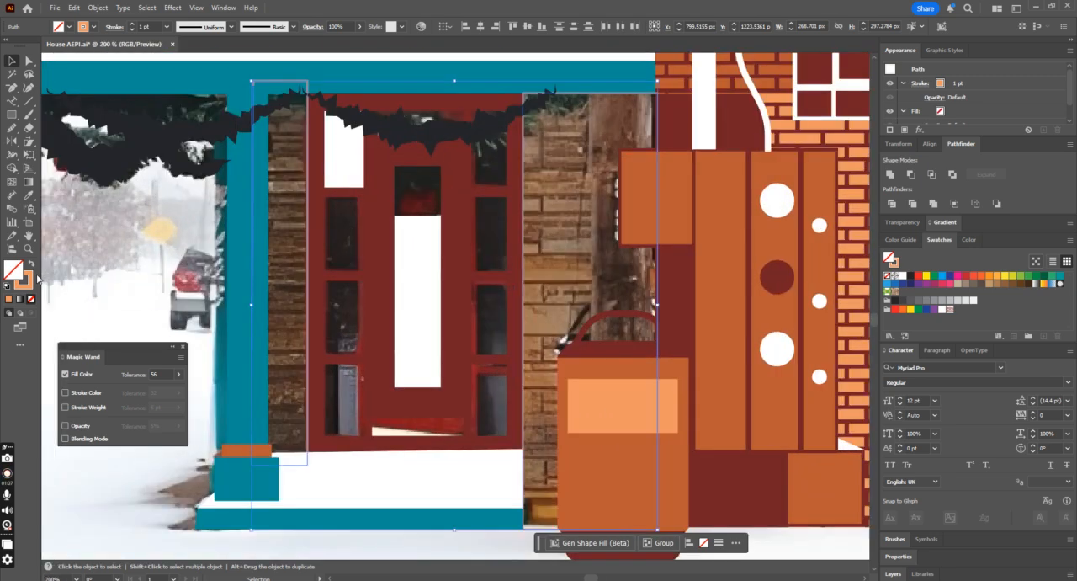
pyautogui.hotkey('ctrl', '-')
pyautogui.hotkey('ctrl', '-')
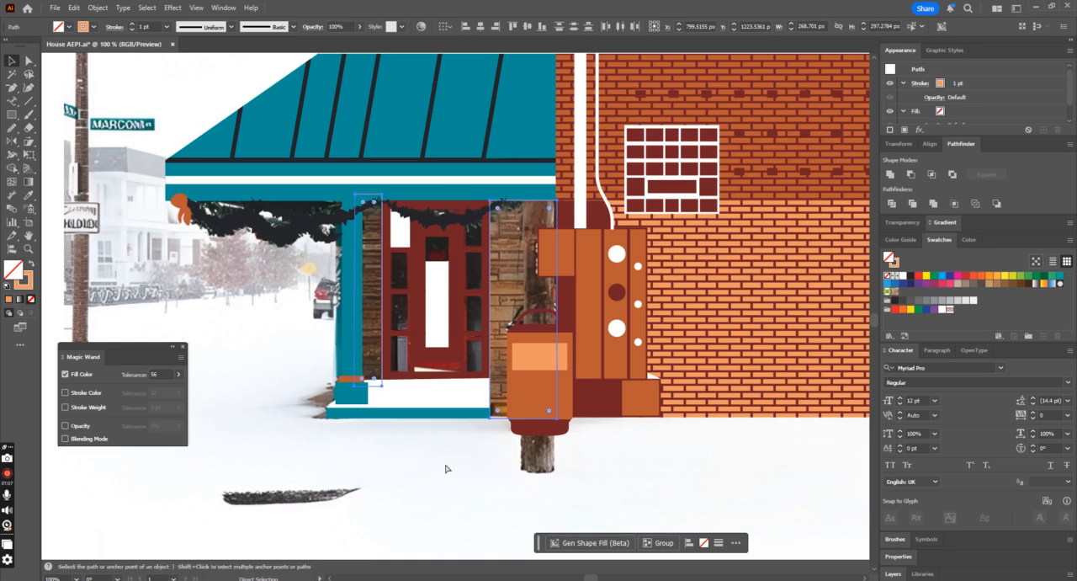
pyautogui.hotkey('ctrl', '-')
pyautogui.hotkey('ctrl', '+')
pyautogui.hotkey('ctrl', '+')
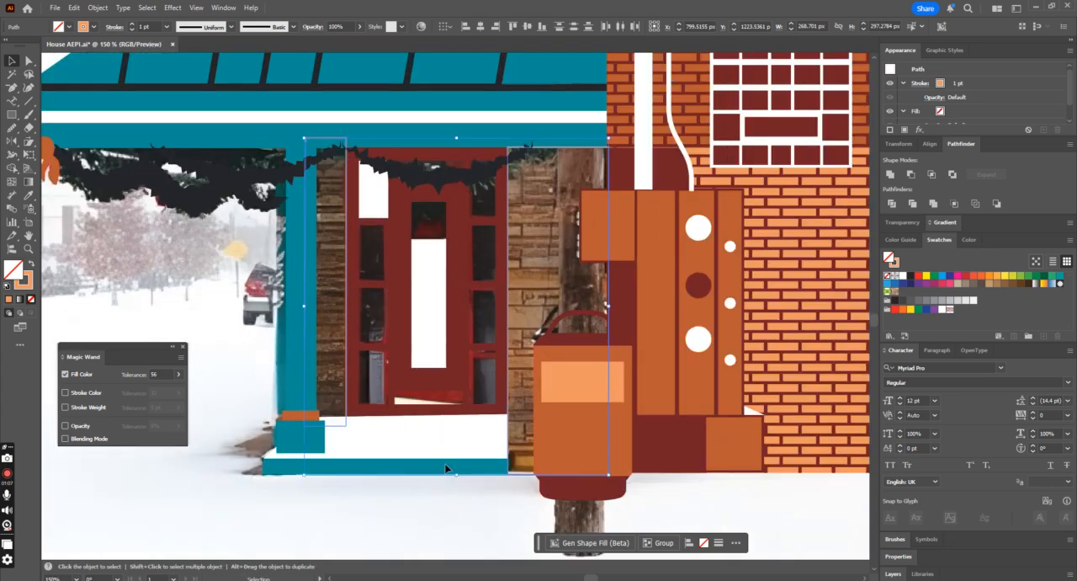
pyautogui.hotkey('ctrl', '-')
pyautogui.hotkey('ctrl', '+')
pyautogui.hotkey('ctrl', '+')
pyautogui.press('v')
pyautogui.click(18, 123)
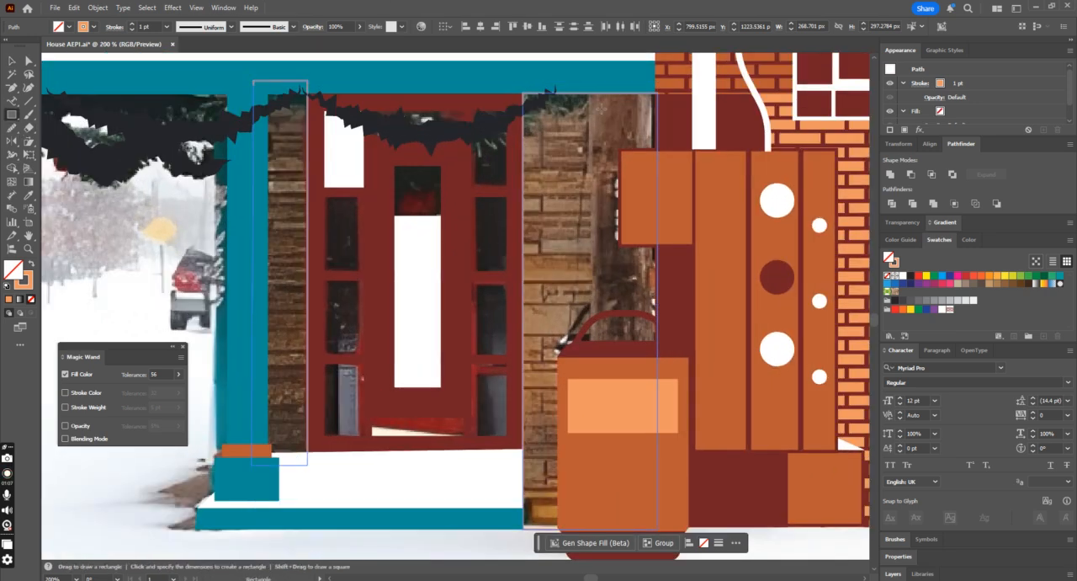
pyautogui.moveTo(508, 130)
pyautogui.mouseDown()
pyautogui.moveTo(697, 146)
pyautogui.moveTo(685, 135)
pyautogui.mouseUp()
pyautogui.click(28, 194)
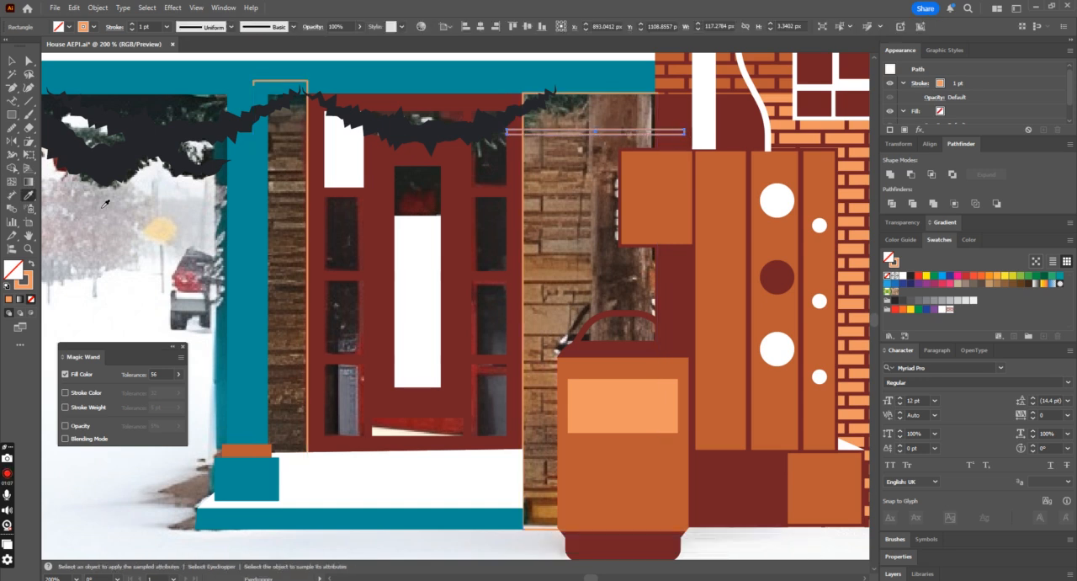
pyautogui.click(775, 266)
pyautogui.press('v')
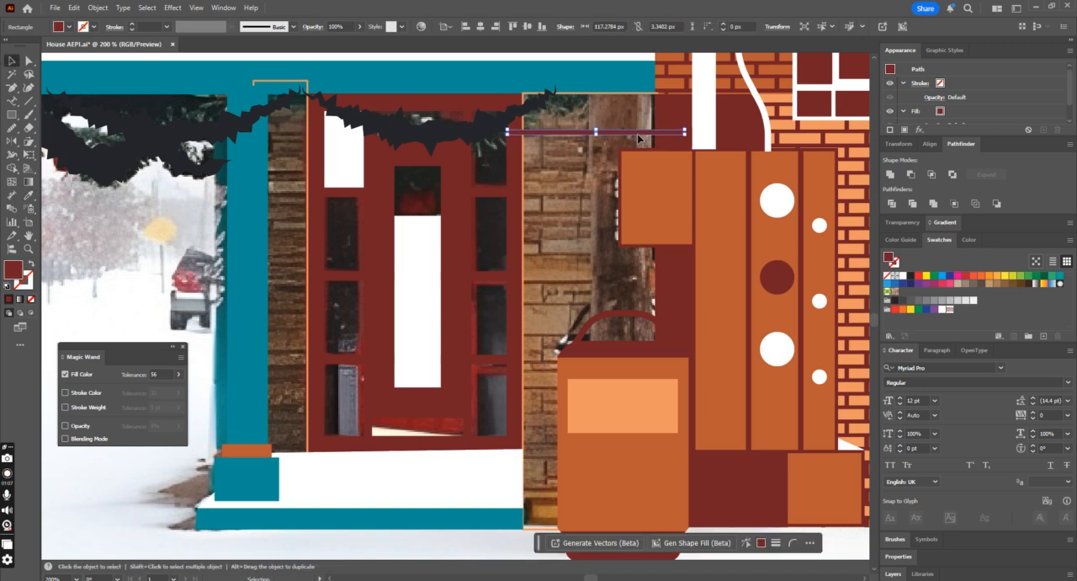
# Step: Move the dark red bar lower on the stone panel and place a copy just below it as a second brick joint
pyautogui.hotkey('ctrl', '-')
pyautogui.hotkey('ctrl', '-')
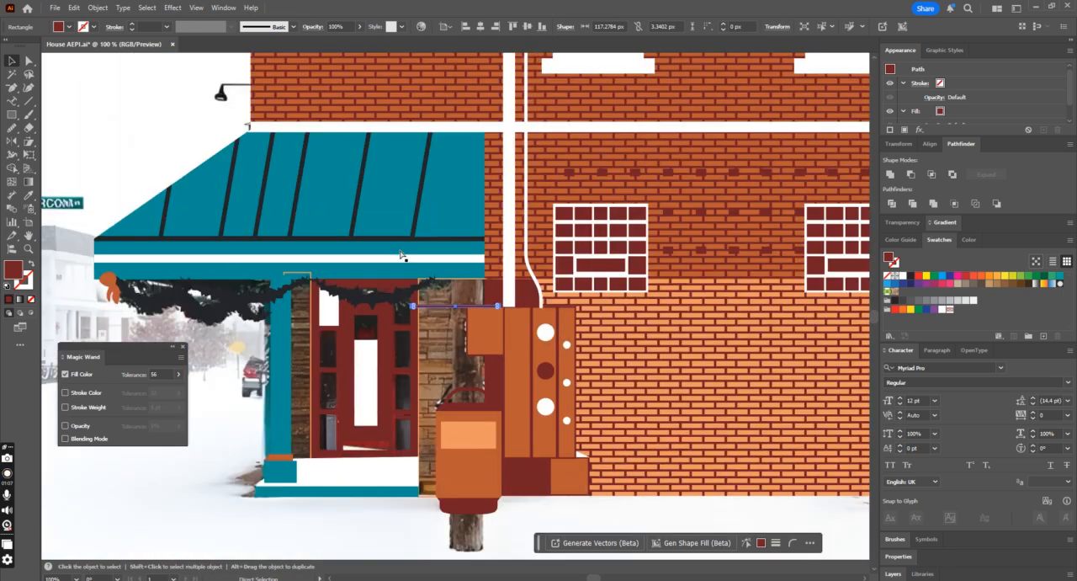
pyautogui.scroll(-1, 465, 358)
pyautogui.click(378, 493)
pyautogui.hotkey('ctrl', '+')
pyautogui.hotkey('ctrl', '+')
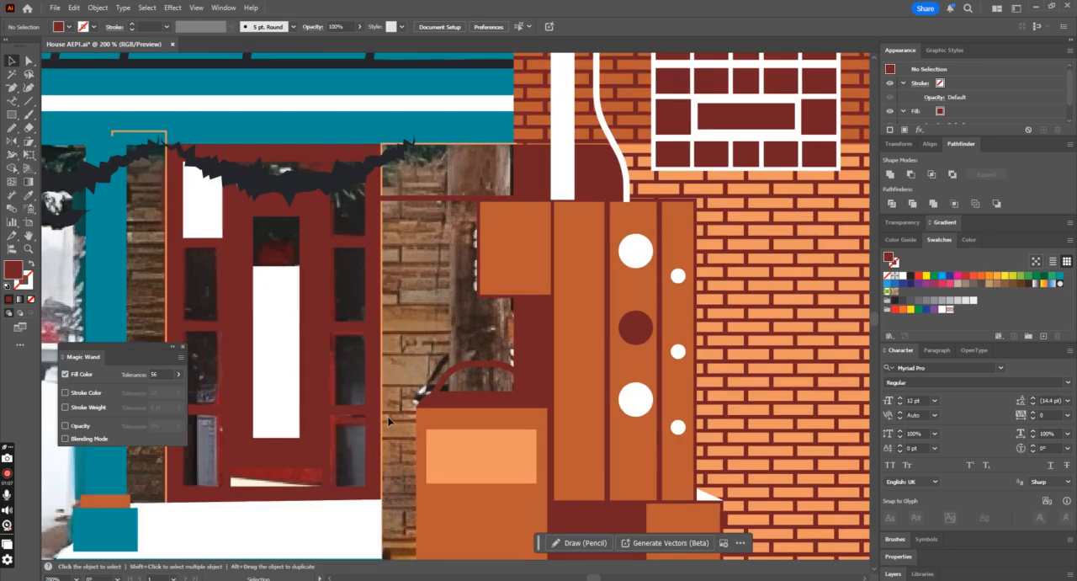
pyautogui.click(469, 200)
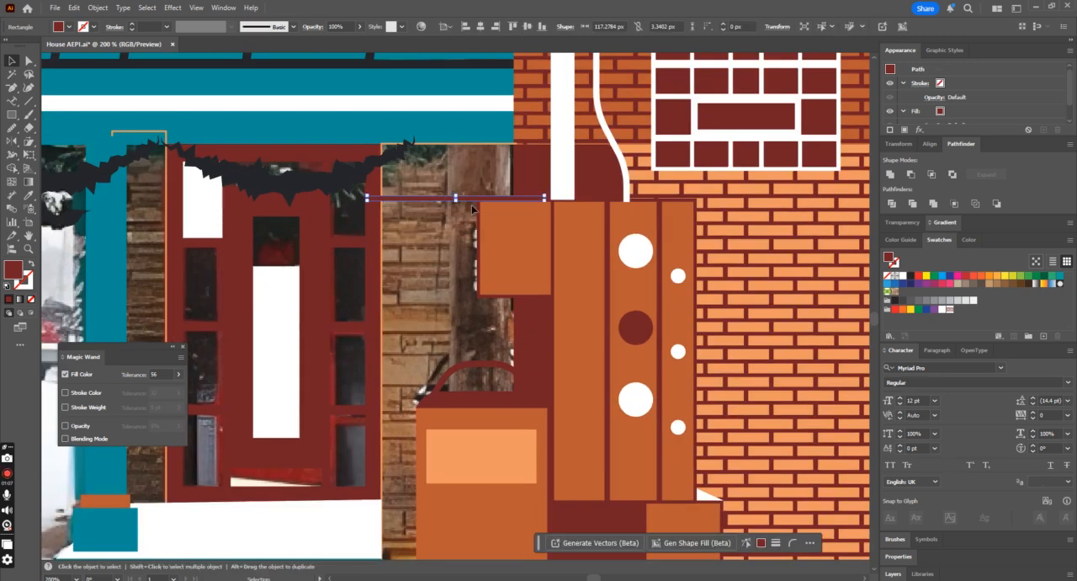
pyautogui.moveTo(475, 203); pyautogui.dragTo(461, 259)
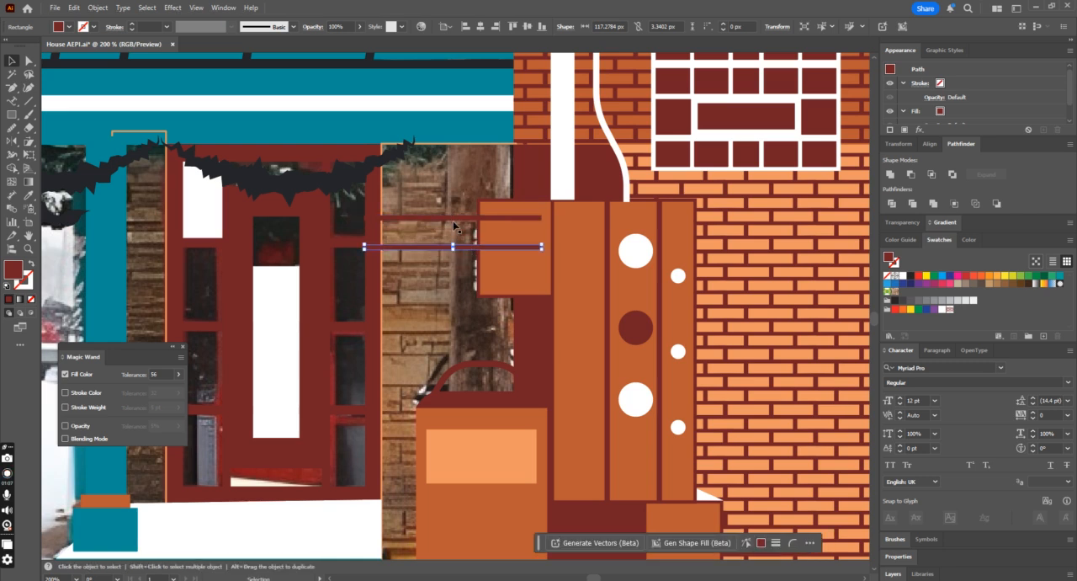
# Step: Draw a thin vertical dark red bar about 4 by 65 px near the door-side edge of the stone panel
pyautogui.click(12, 114)
pyautogui.moveTo(398, 137); pyautogui.dragTo(403, 236)
pyautogui.press('v')
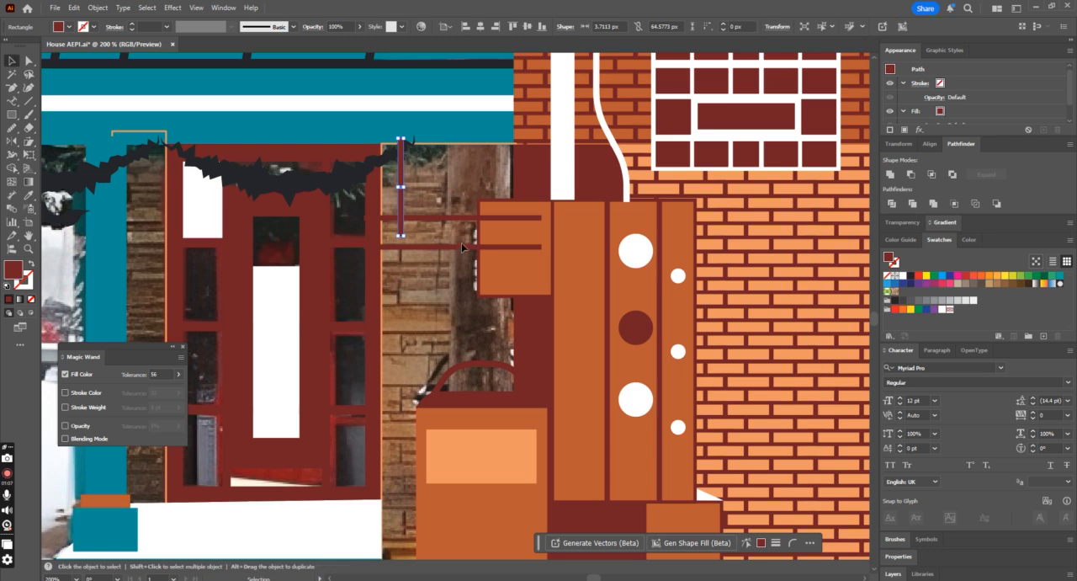
# Step: Duplicate the two horizontal bars and the vertical bar downward, repeating the copy until the joints reach the panel's base
pyautogui.keyDown('shift'); pyautogui.click(430, 246); pyautogui.keyUp('shift')
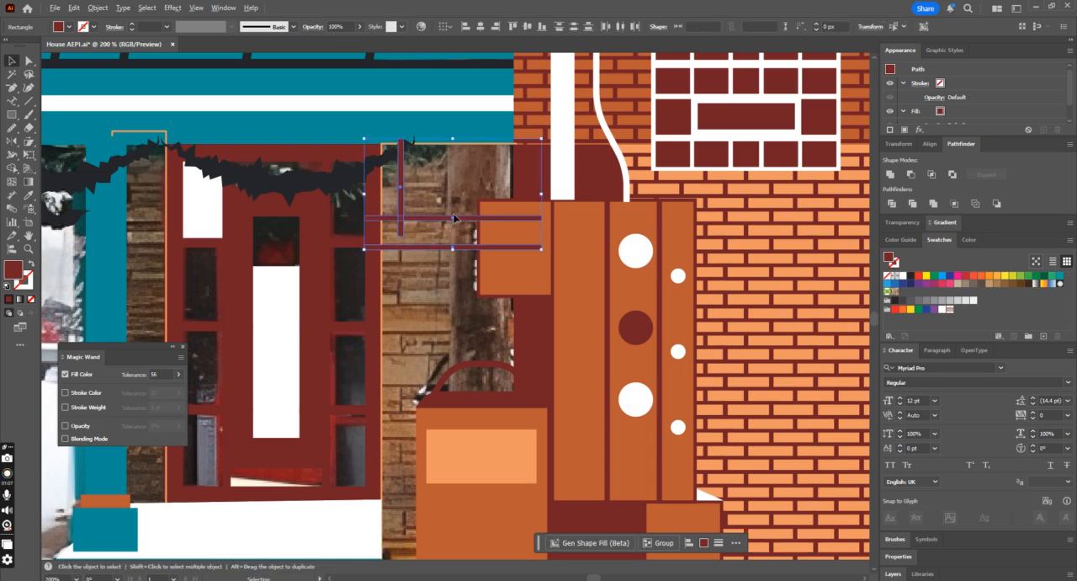
pyautogui.hotkey('ctrl', 'z')
pyautogui.keyDown('shift'); pyautogui.click(453, 246); pyautogui.keyUp('shift')
pyautogui.keyDown('shift'); pyautogui.click(454, 218); pyautogui.keyUp('shift')
pyautogui.moveTo(454, 218); pyautogui.dragTo(445, 308)
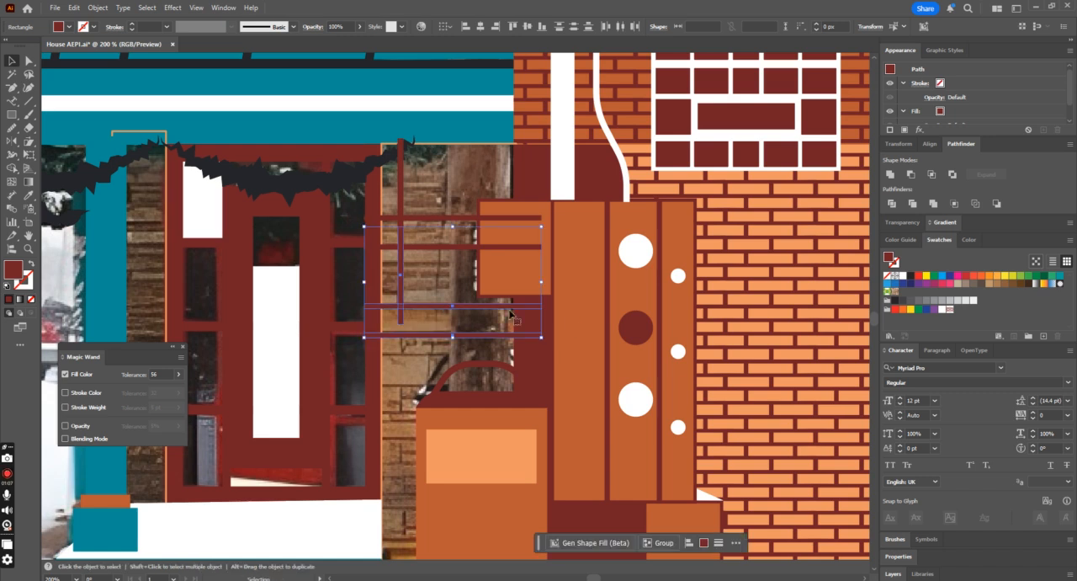
pyautogui.hotkey('ctrl', 'd')
pyautogui.hotkey('ctrl', 'd')
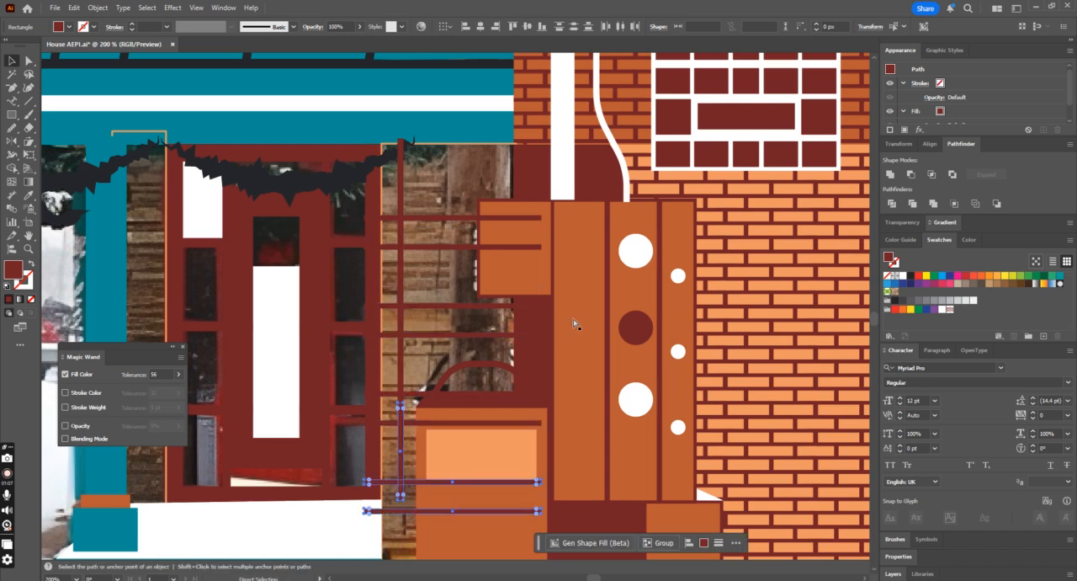
pyautogui.hotkey('ctrl', '-')
pyautogui.hotkey('ctrl', 'd')
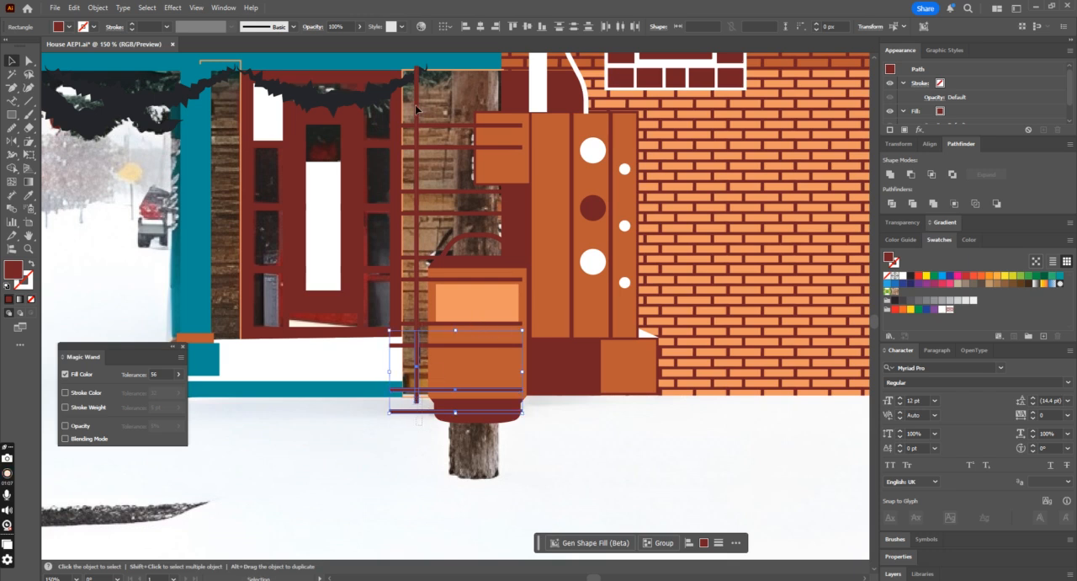
# Step: Try to cut the vertical bar segments between joints with the Shape Builder, and group everything except the lowest bar
pyautogui.moveTo(421, 425); pyautogui.dragTo(413, 90)
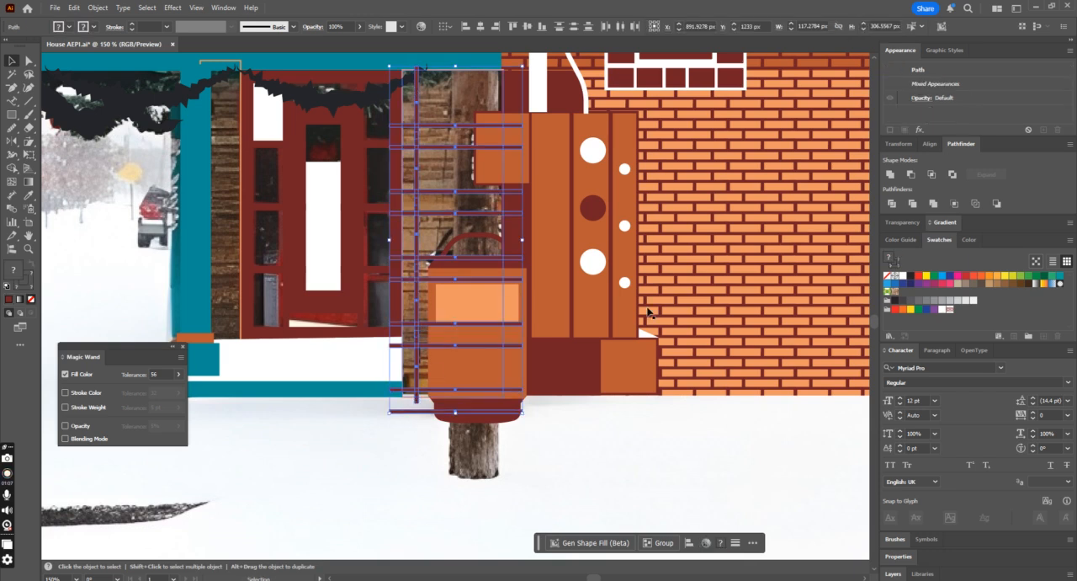
pyautogui.click(12, 167)
pyautogui.click(419, 134)
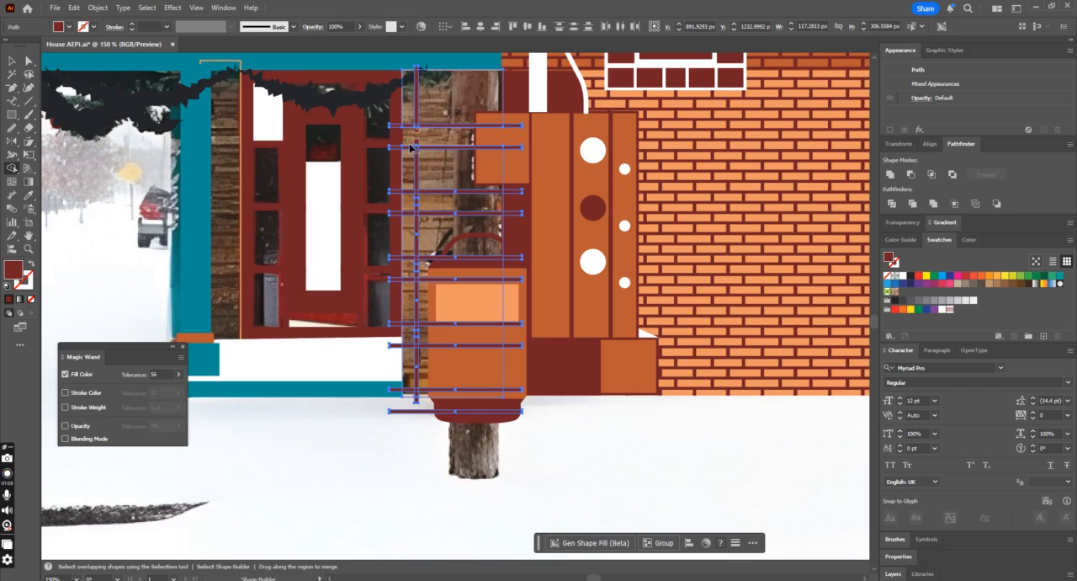
pyautogui.click(421, 200)
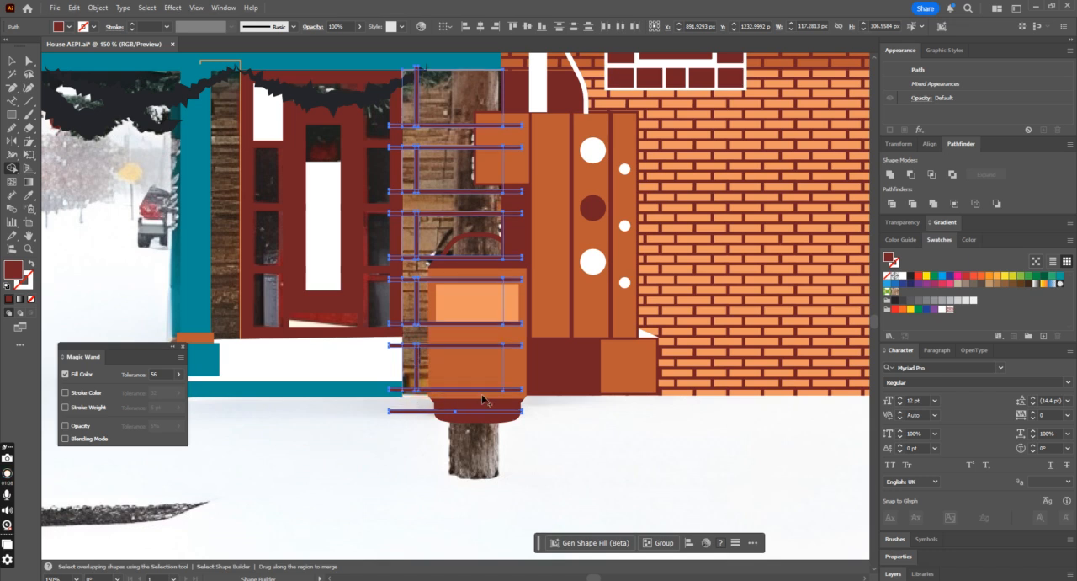
pyautogui.click(12, 61)
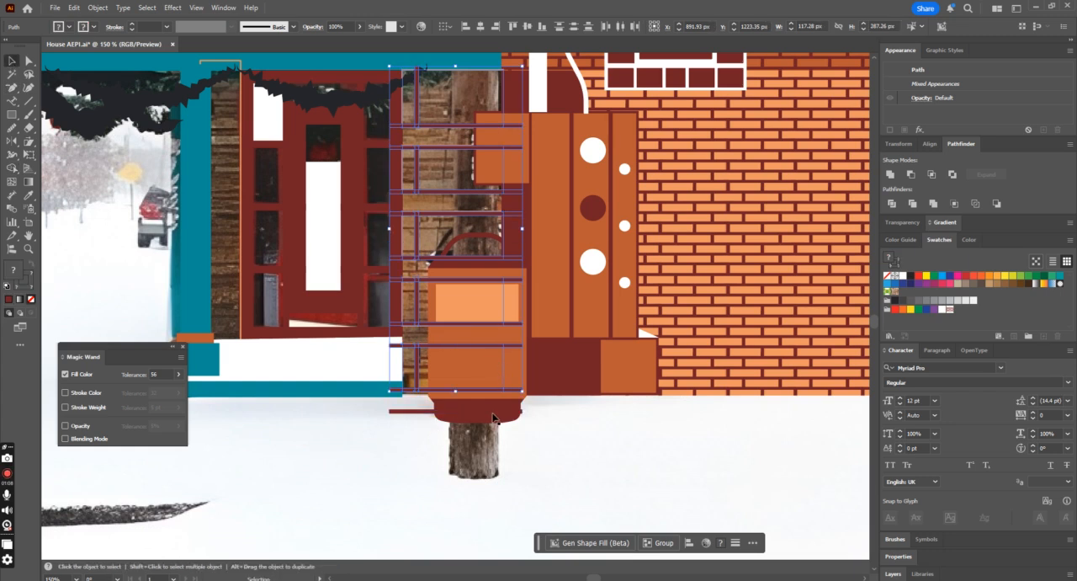
pyautogui.keyDown('shift'); pyautogui.click(422, 412); pyautogui.keyUp('shift')
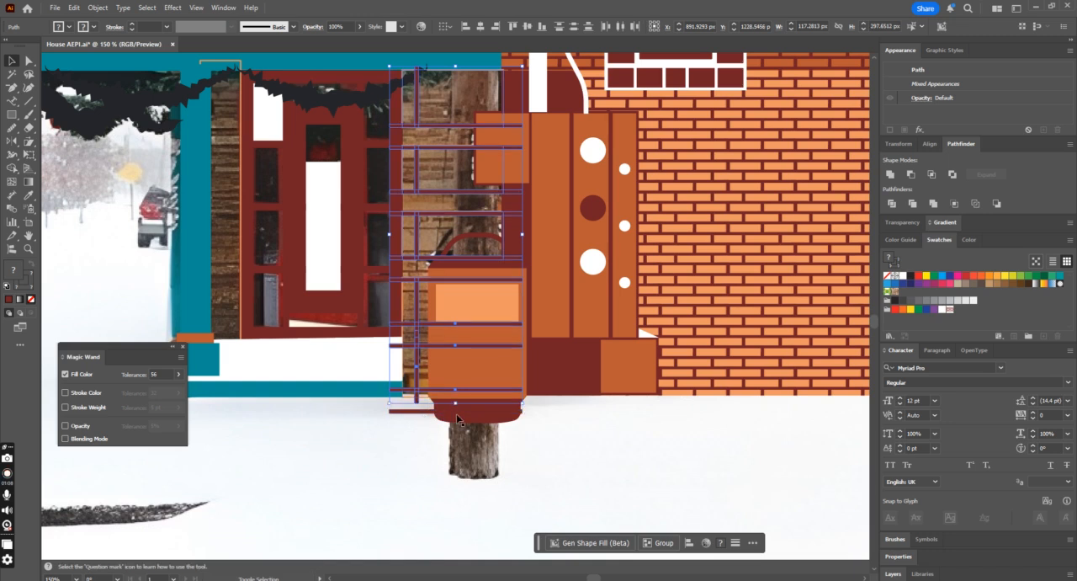
pyautogui.hotkey('ctrl', 'g')
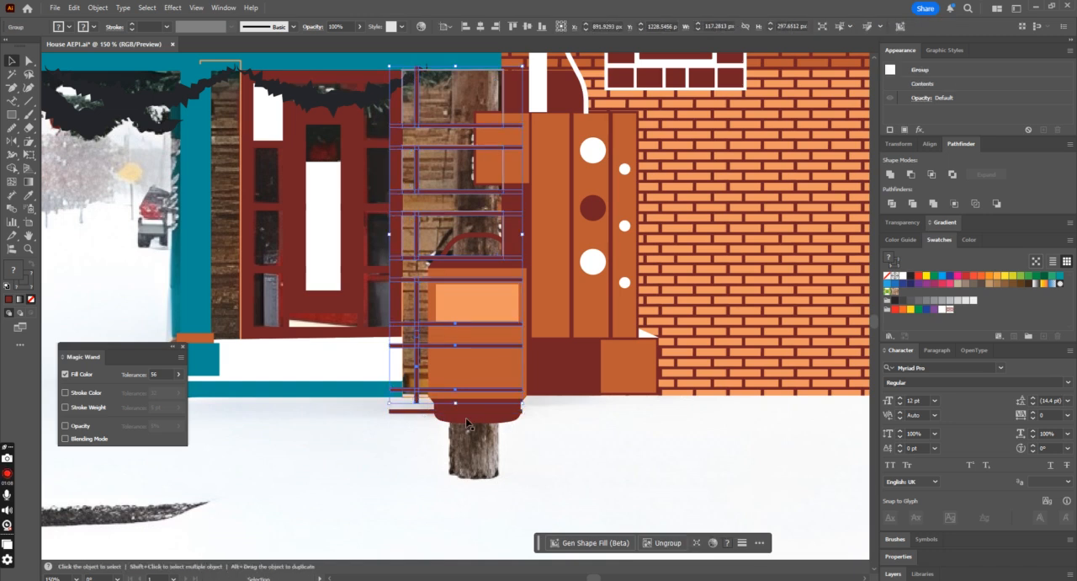
# Step: Try to delete the lowest bar and trim the joints against the panel outline, and undo the grouping and cuts
pyautogui.click(12, 168)
pyautogui.press('v')
pyautogui.click(419, 411)
pyautogui.press('Delete')
pyautogui.click(408, 396)
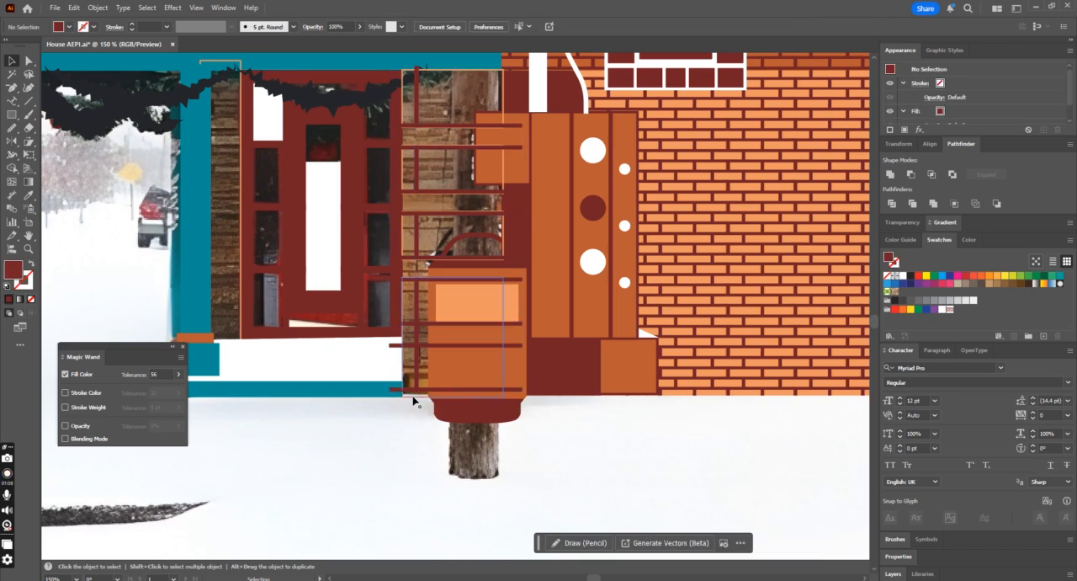
pyautogui.click(475, 302)
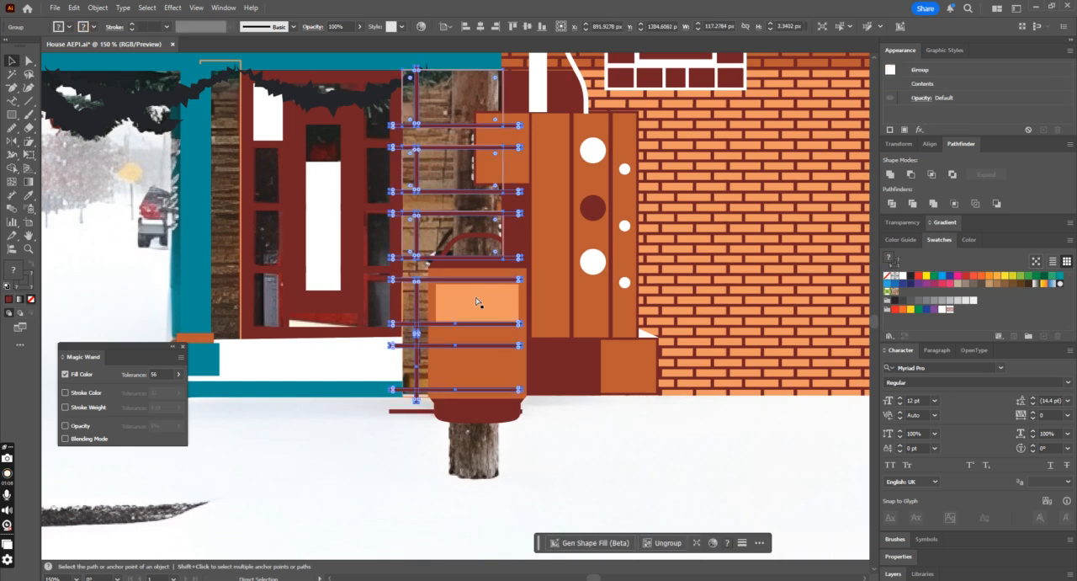
pyautogui.press('a')
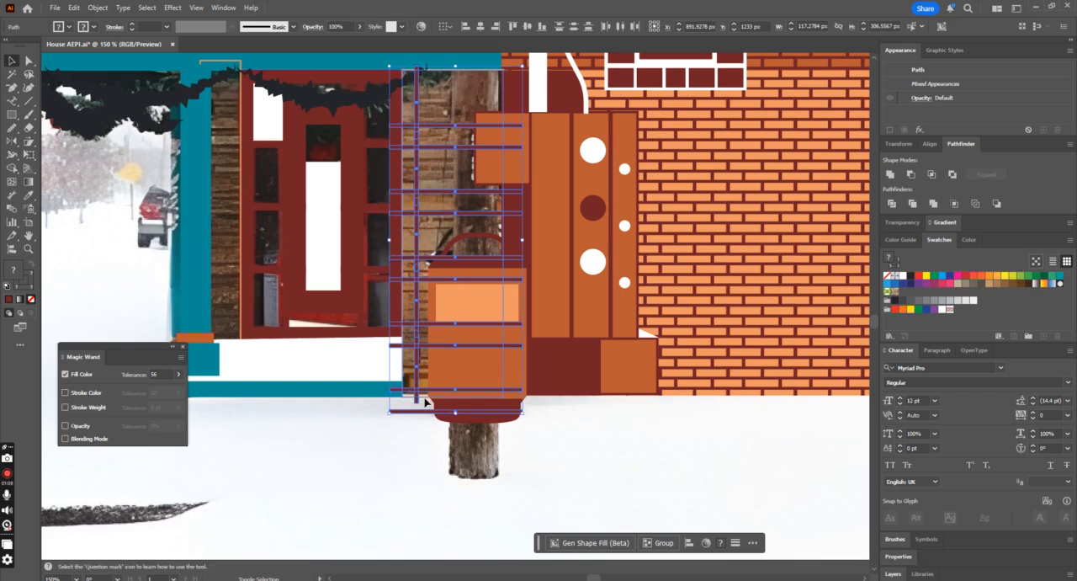
pyautogui.scroll(-2, 428, 402)
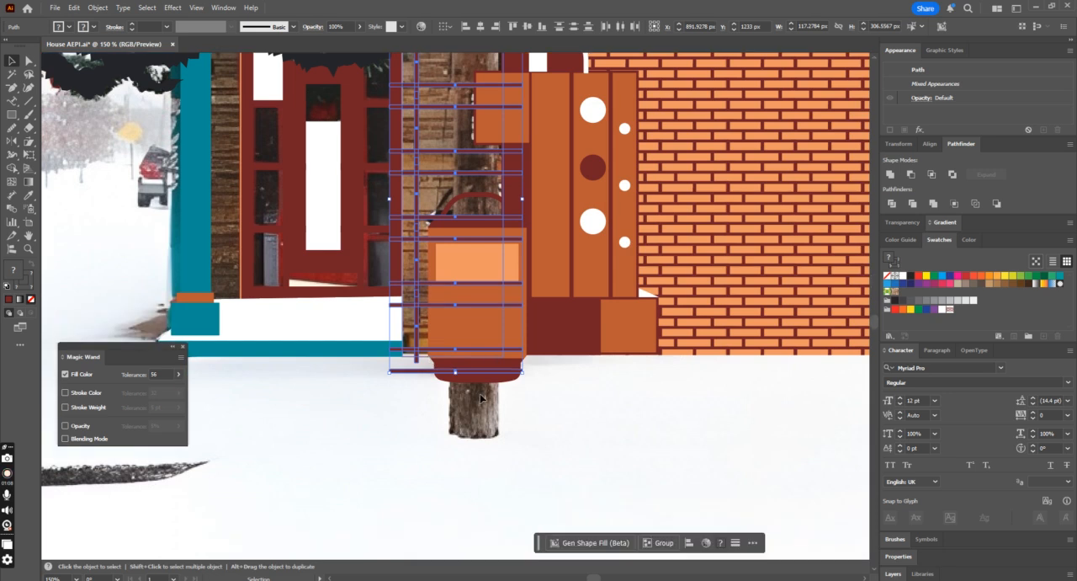
pyautogui.click(435, 400)
pyautogui.moveTo(408, 345); pyautogui.dragTo(427, 370)
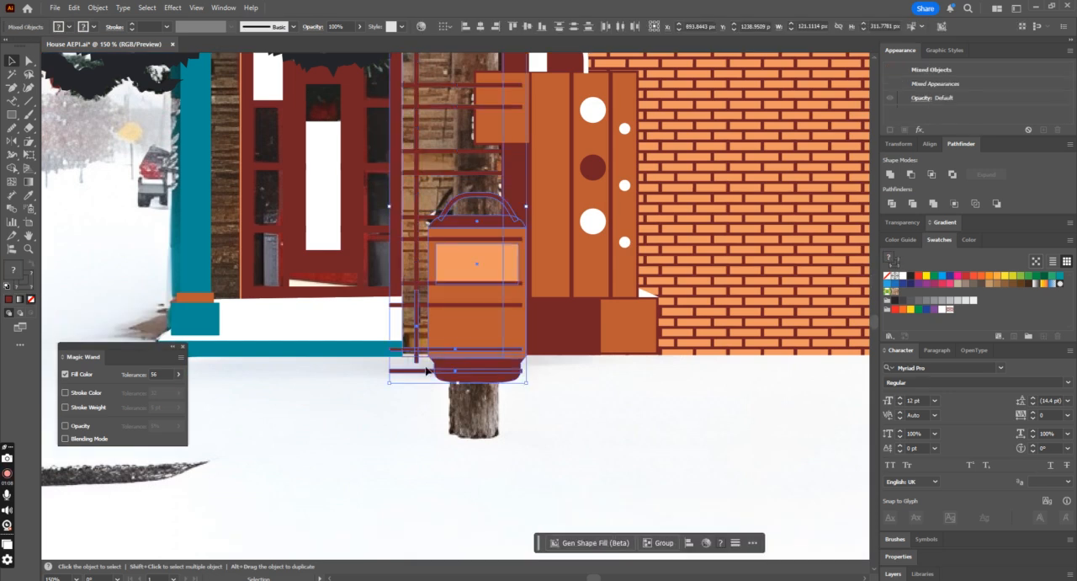
pyautogui.click(418, 419)
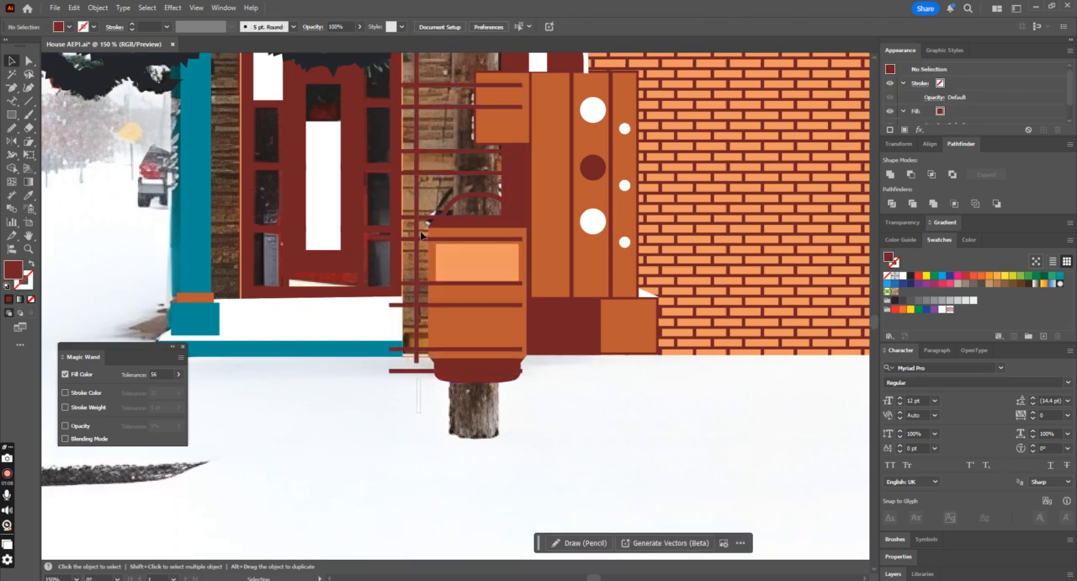
# Step: Select all the stone panel's joint bars and cut the vertical bar out of the narrow gaps between the horizontal bars with the Shape Builder
pyautogui.click(406, 80)
pyautogui.scroll(2, 449, 131)
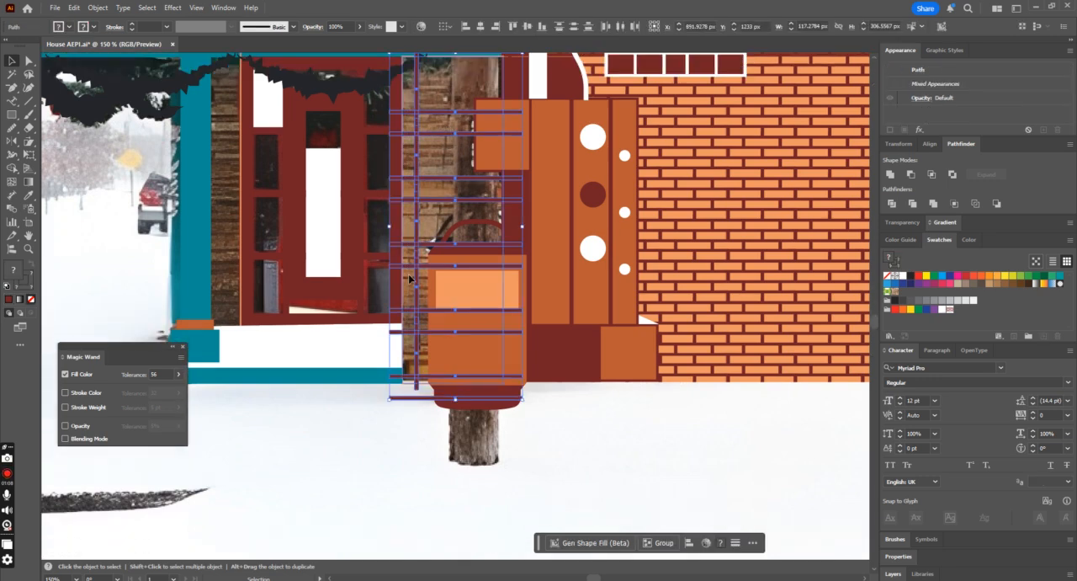
pyautogui.scroll(-2, 408, 279)
pyautogui.hotkey('ctrl', '+')
pyautogui.hotkey('ctrl', '+')
pyautogui.scroll(-5, 423, 298)
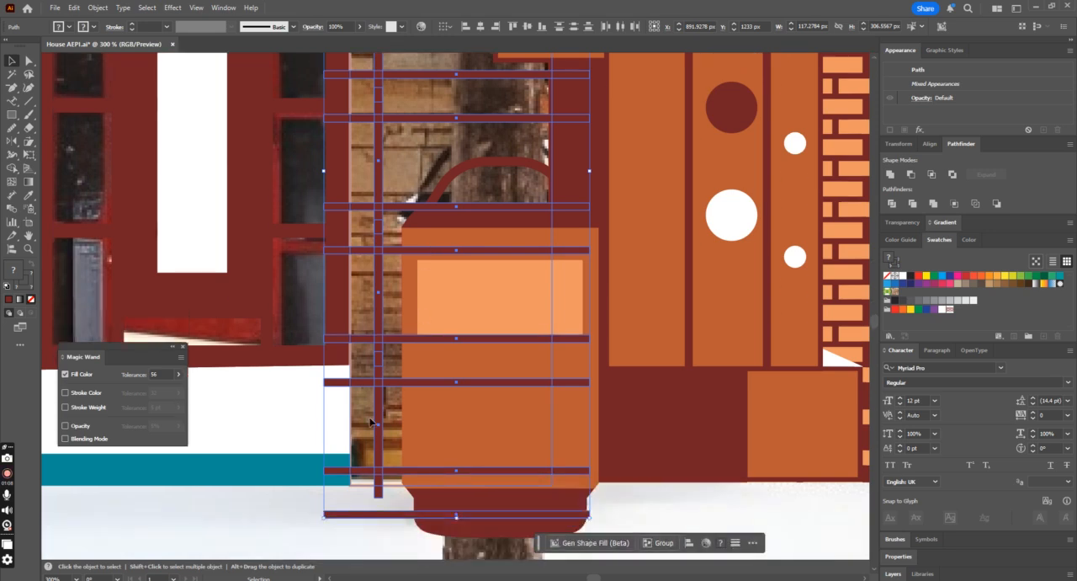
pyautogui.click(356, 488)
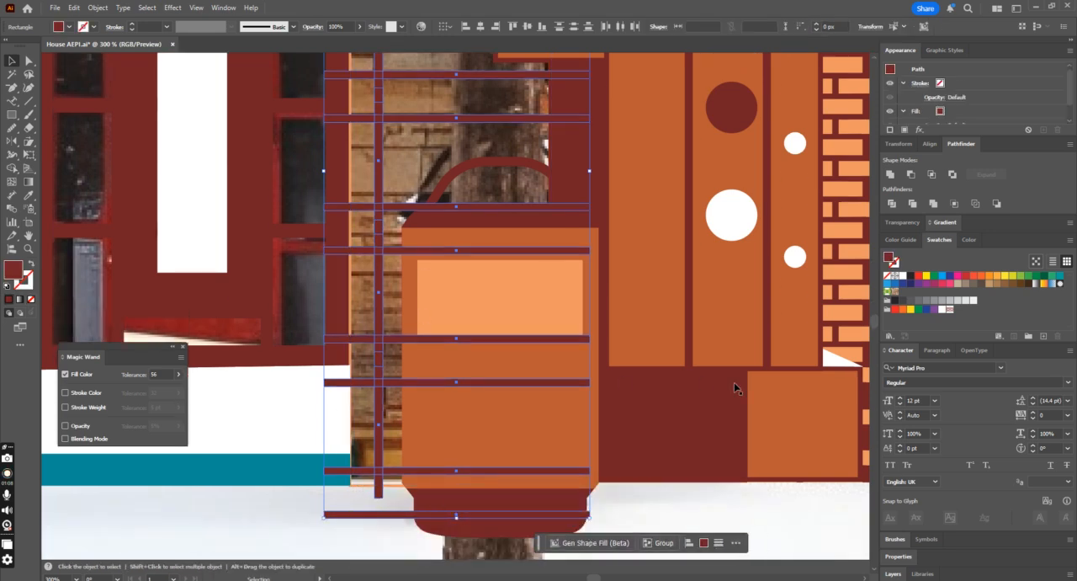
pyautogui.hotkey('shift', 'm')
pyautogui.scroll(3, 437, 261)
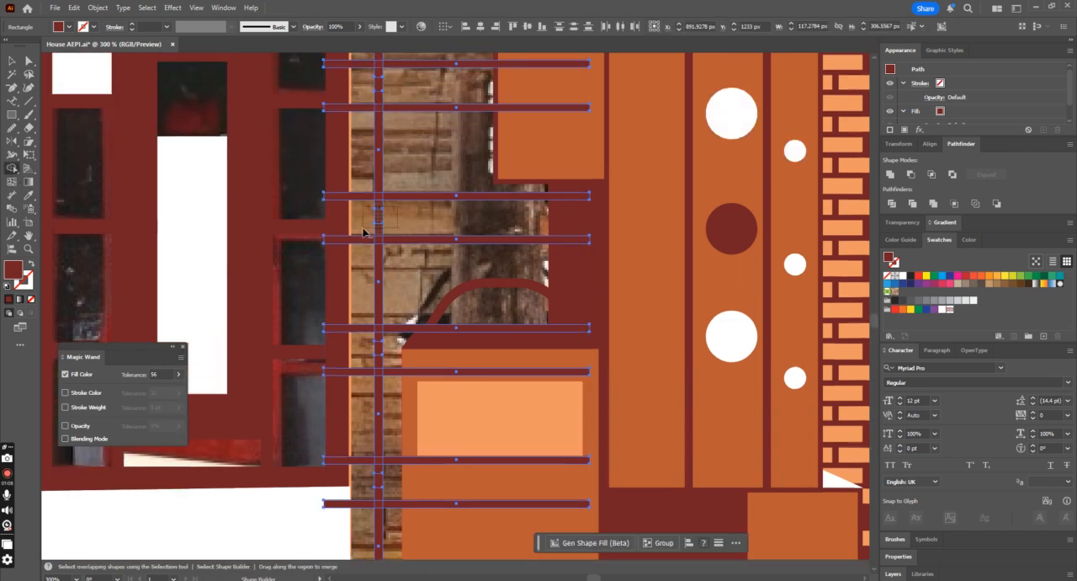
pyautogui.scroll(1, 413, 216)
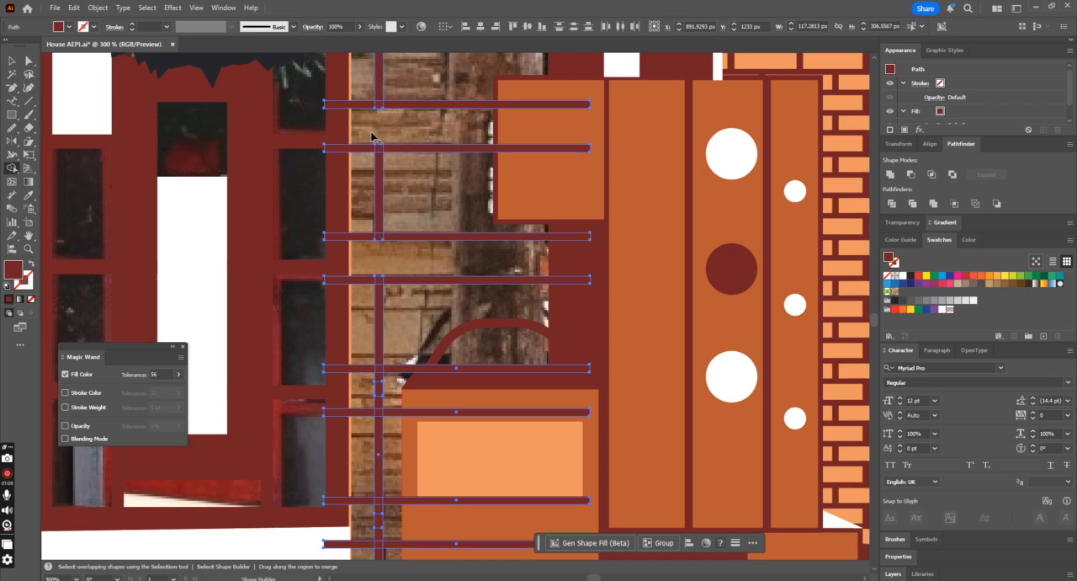
pyautogui.scroll(2, 461, 168)
pyautogui.scroll(-2, 461, 166)
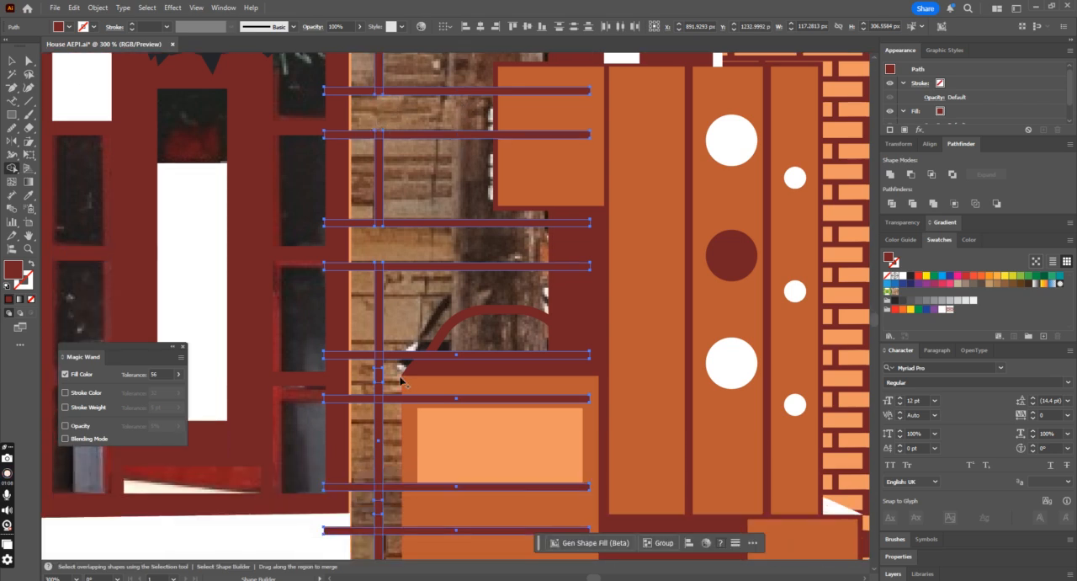
pyautogui.scroll(-1, 438, 392)
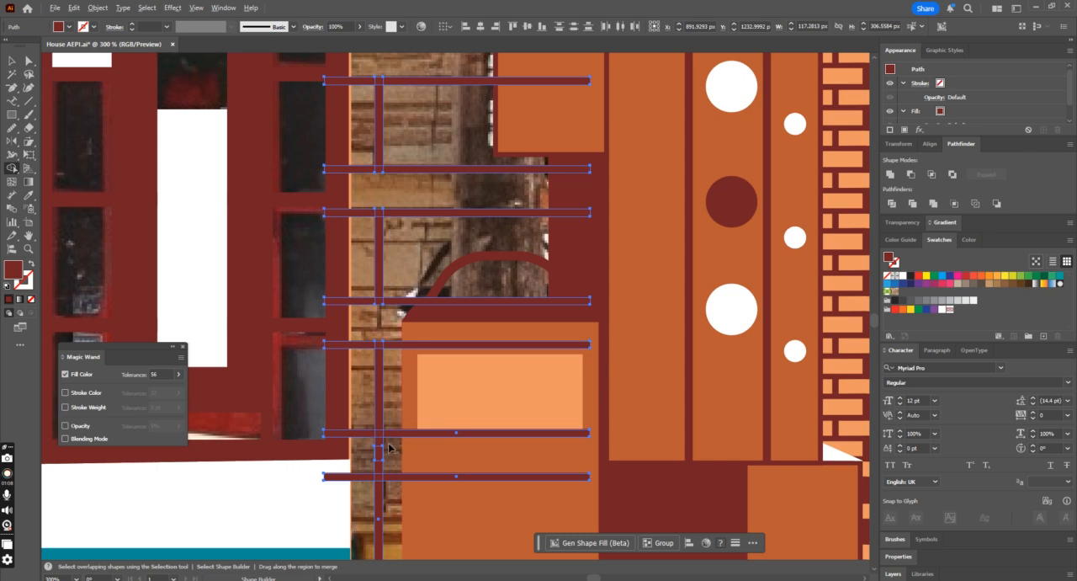
# Step: Remove the vertical bar's lowest pieces and the lowest horizontal bar with the Shape Builder, and group the remaining joints
pyautogui.scroll(-1, 451, 448)
pyautogui.scroll(-1, 451, 448)
pyautogui.moveTo(390, 487); pyautogui.dragTo(364, 504)
pyautogui.keyDown('alt'); pyautogui.click(446, 514); pyautogui.keyUp('alt')
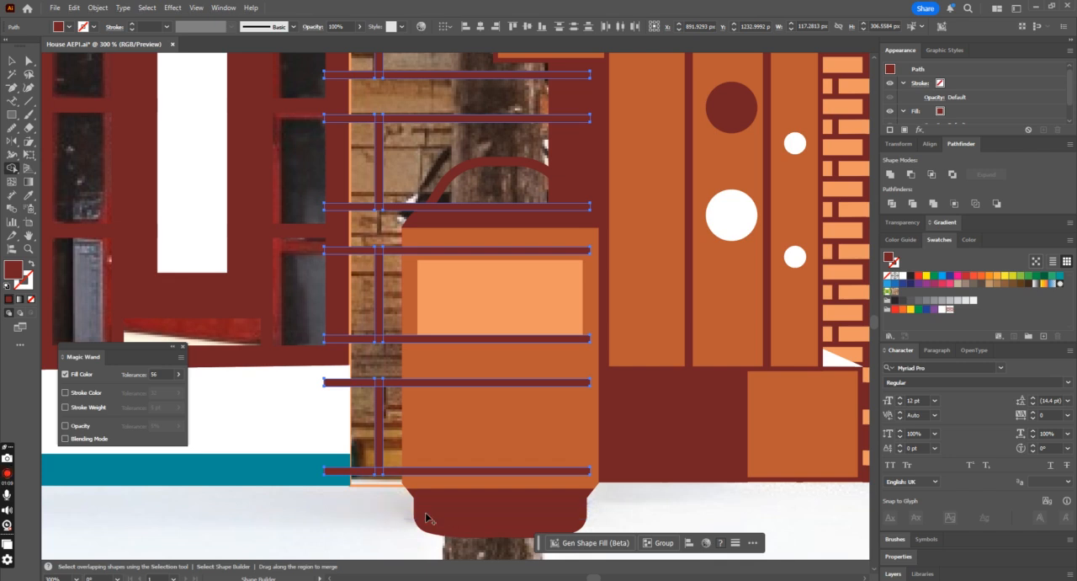
pyautogui.press('v')
pyautogui.hotkey('ctrl', 'g')
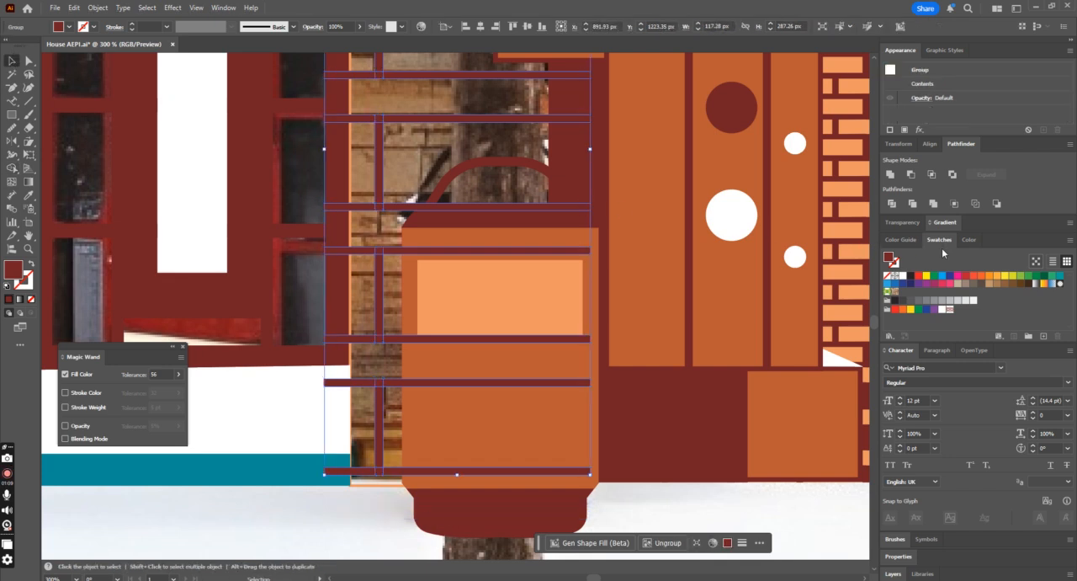
# Step: Swap the stone panel outline's stroke and fill so the panel beside the mailbox is filled light orange without a stroke
pyautogui.hotkey('ctrl', '-')
pyautogui.hotkey('ctrl', '-')
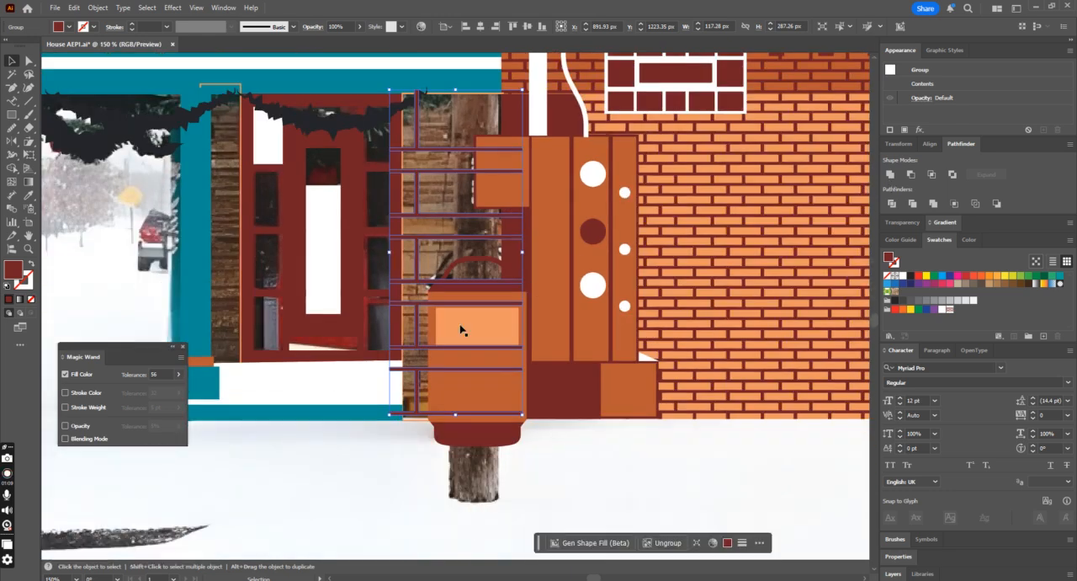
pyautogui.click(420, 425)
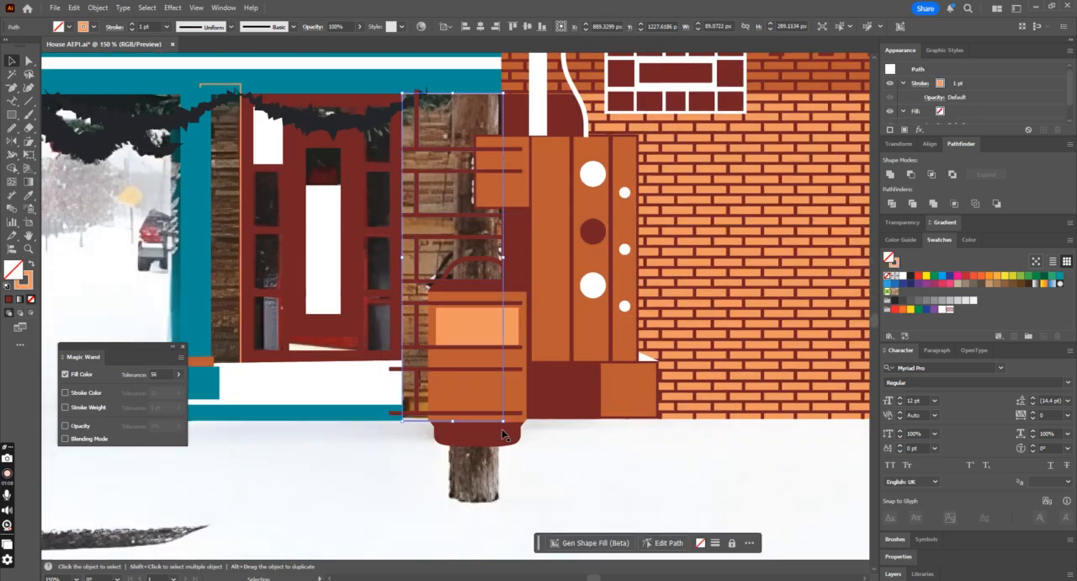
pyautogui.click(31, 265)
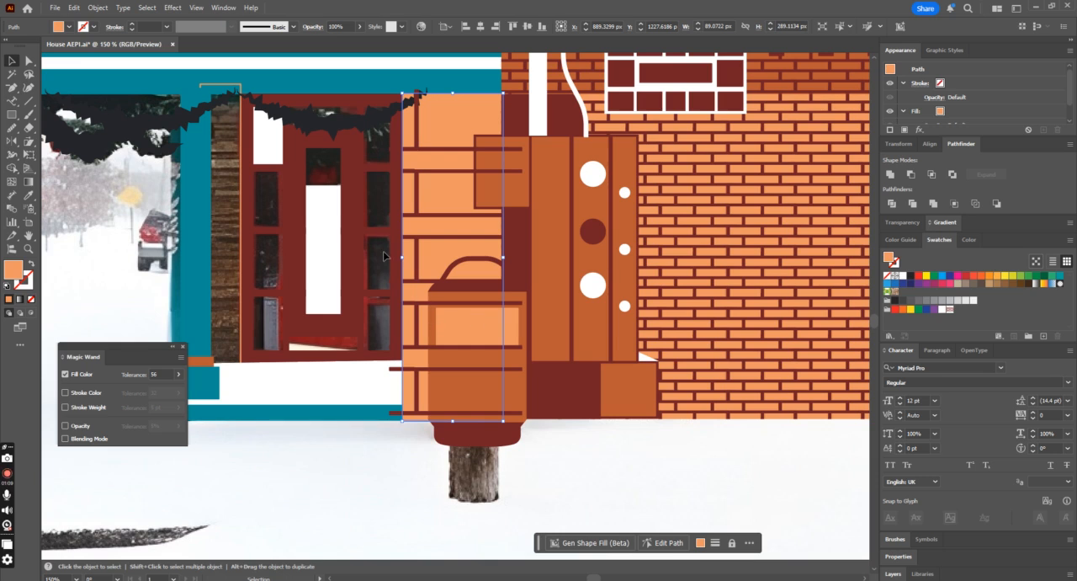
pyautogui.click(334, 405)
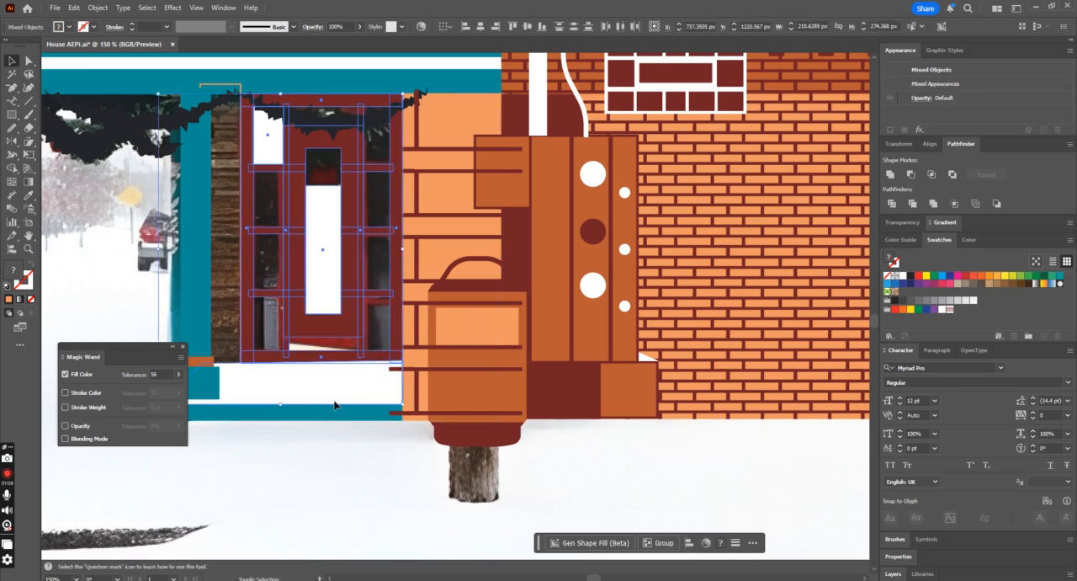
pyautogui.hotkey('ctrl', '-')
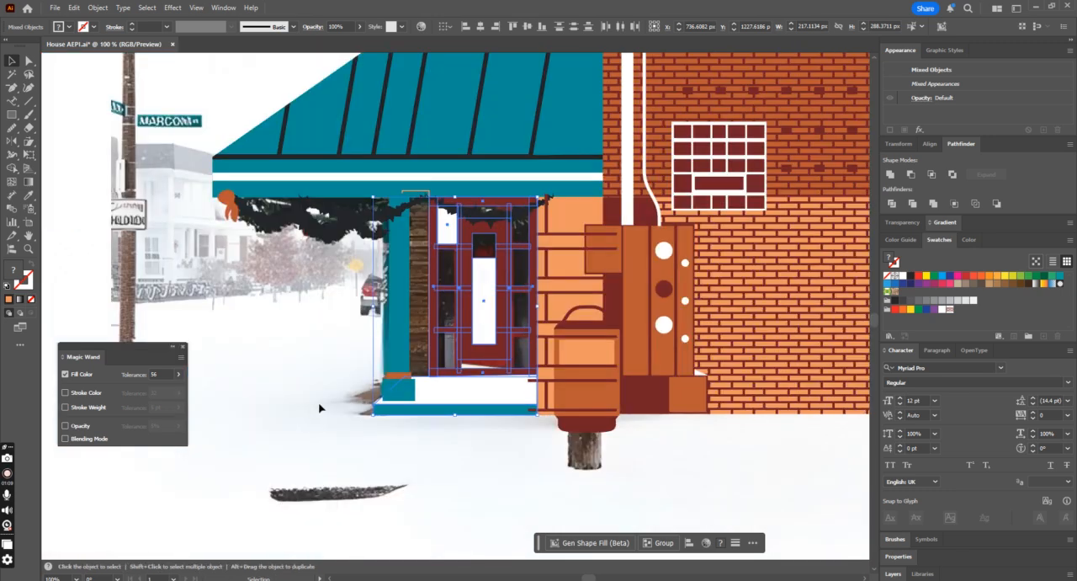
pyautogui.click(481, 466)
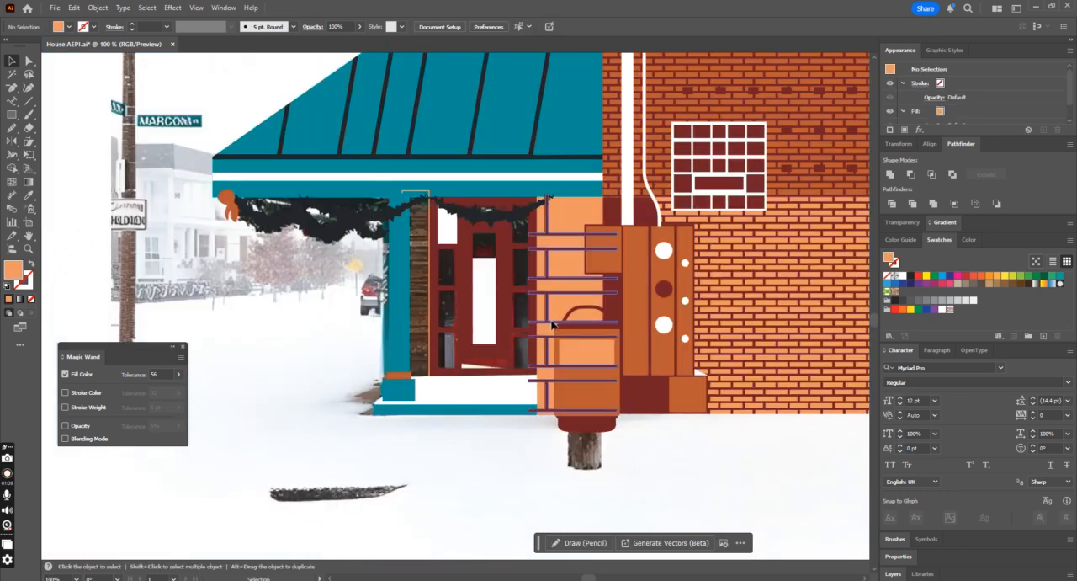
# Step: Group the light orange panel with its dark red joints and arrange the group behind the mailbox and meter box
pyautogui.click(556, 326)
pyautogui.hotkey('ctrl', 'g')
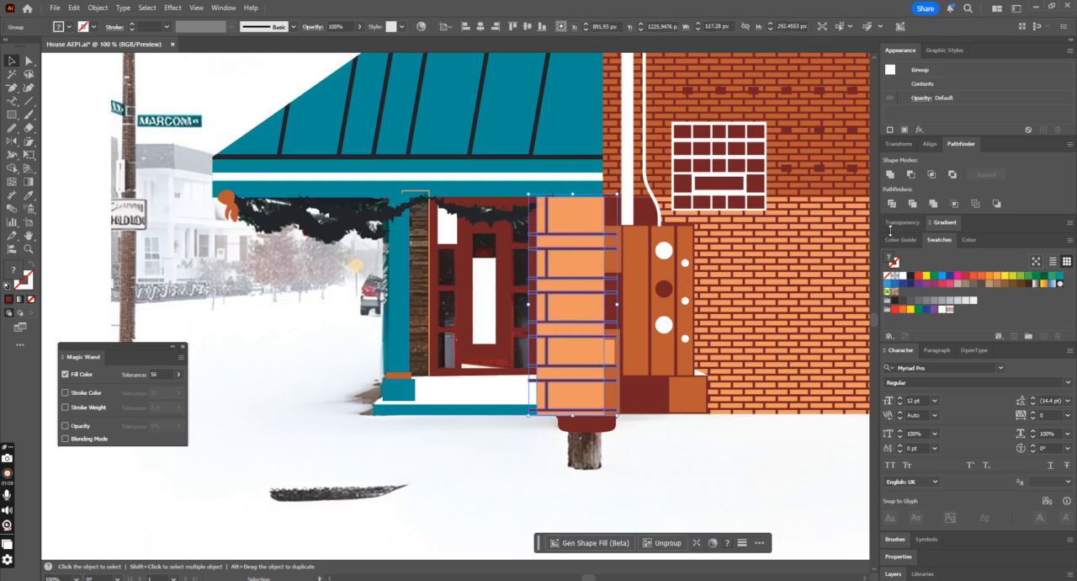
pyautogui.hotkey('ctrl', ']')
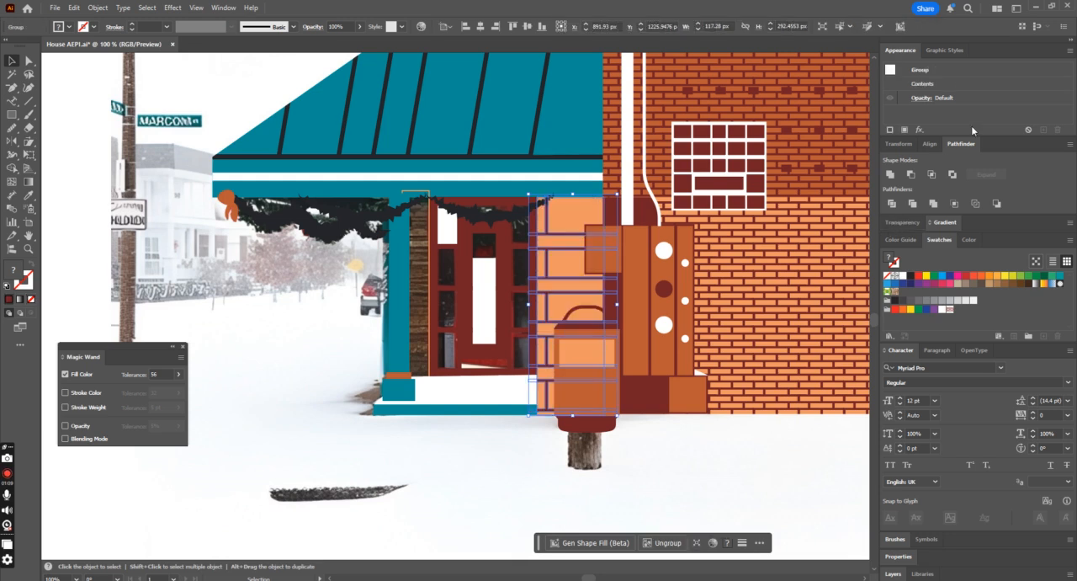
pyautogui.click(539, 436)
# Step: Fill the narrow stone panel between the teal column and the door with light orange sampled from the finished panel
pyautogui.click(13, 114)
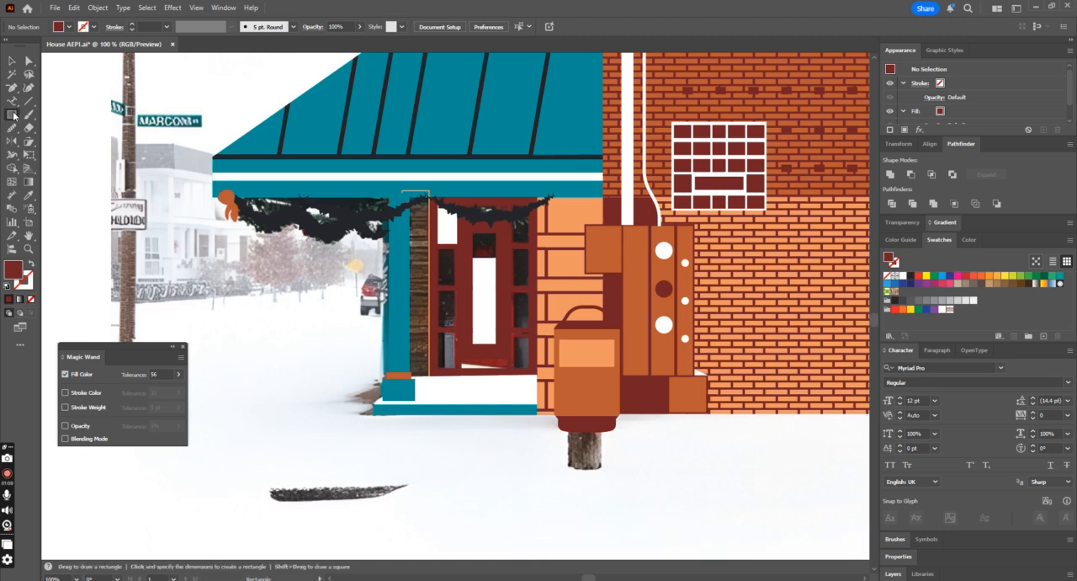
pyautogui.press('v')
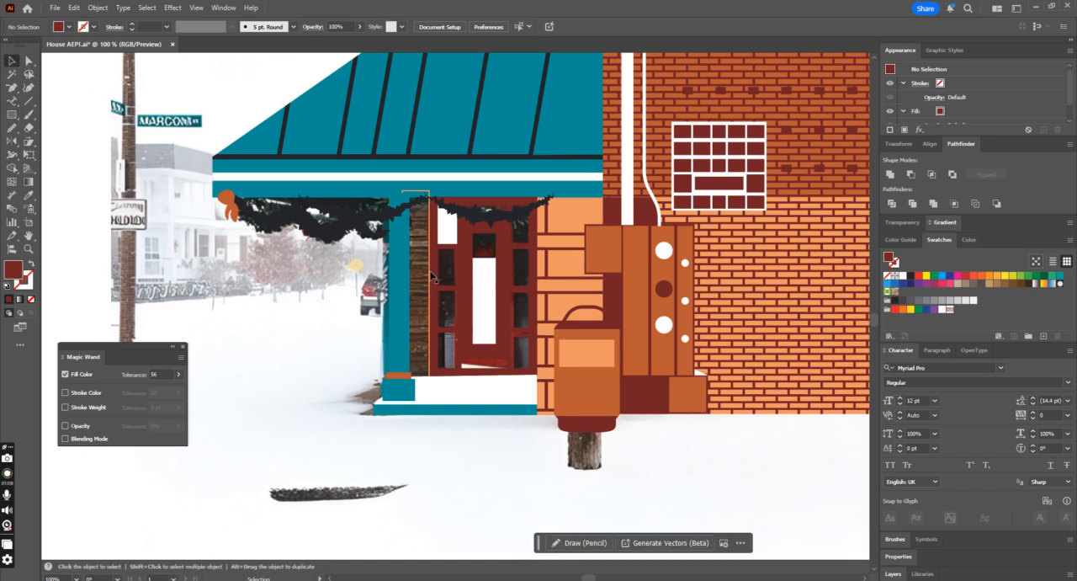
pyautogui.click(429, 277)
pyautogui.click(28, 195)
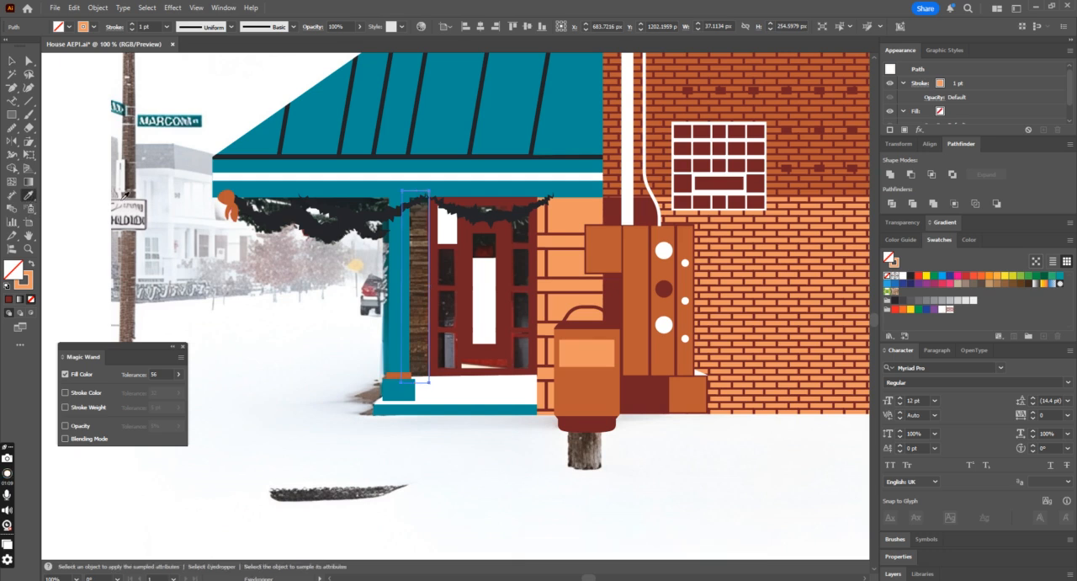
pyautogui.click(645, 212)
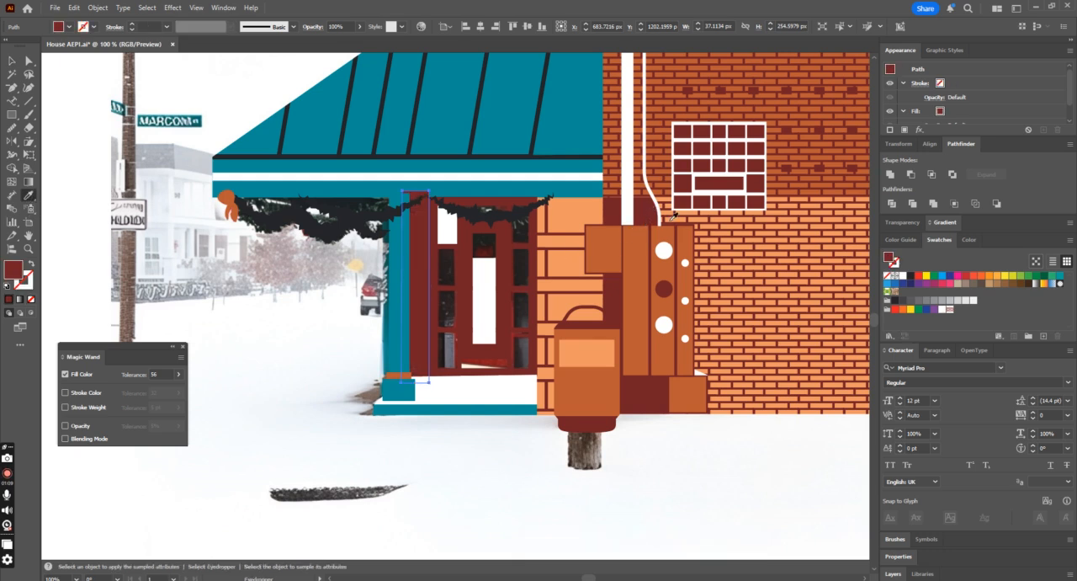
pyautogui.click(572, 220)
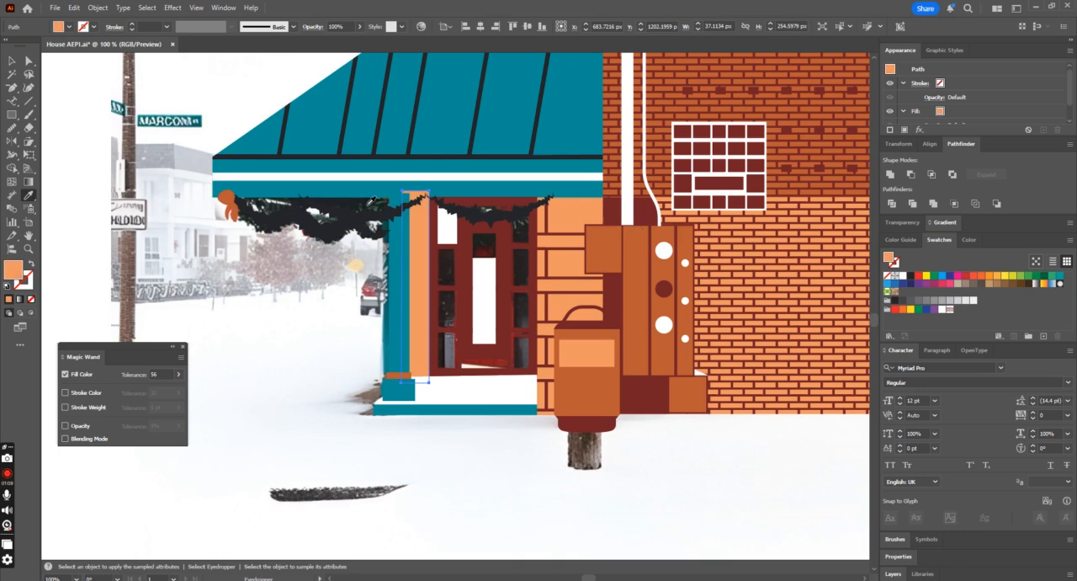
pyautogui.press('v')
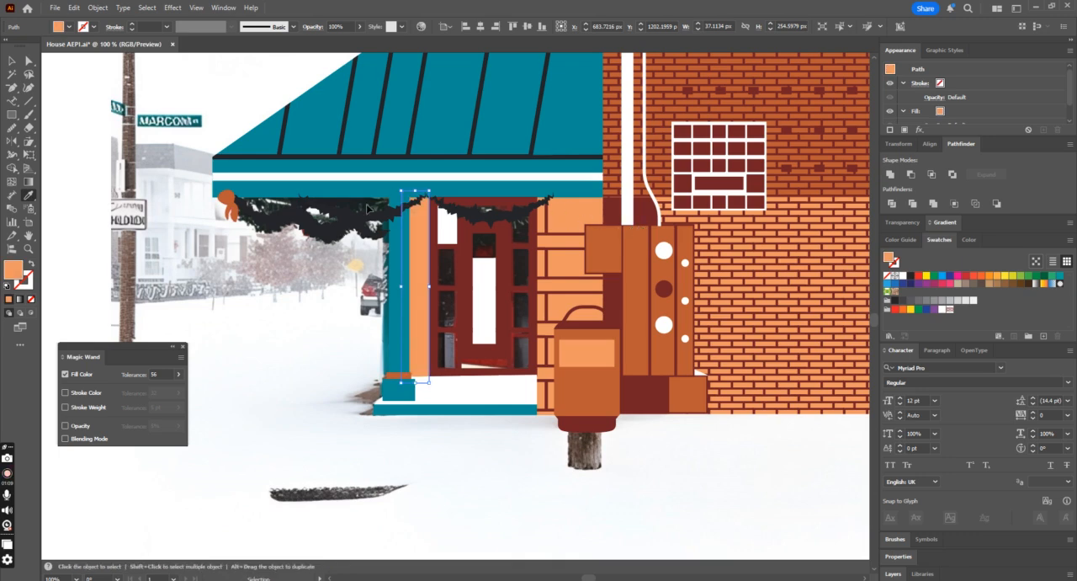
# Step: Move the whole building illustration off the artboard to expose the reference photo for comparison
pyautogui.hotkey('ctrl', '-')
pyautogui.hotkey('ctrl', '-')
pyautogui.hotkey('ctrl', '-')
pyautogui.hotkey('ctrl', 'shift', 'a')
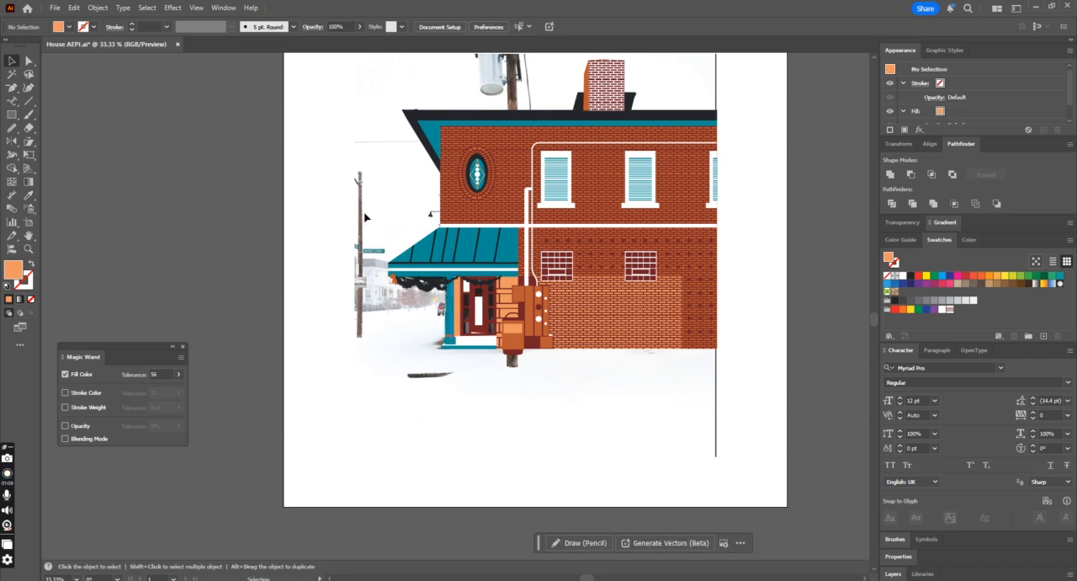
pyautogui.hotkey('ctrl', '-')
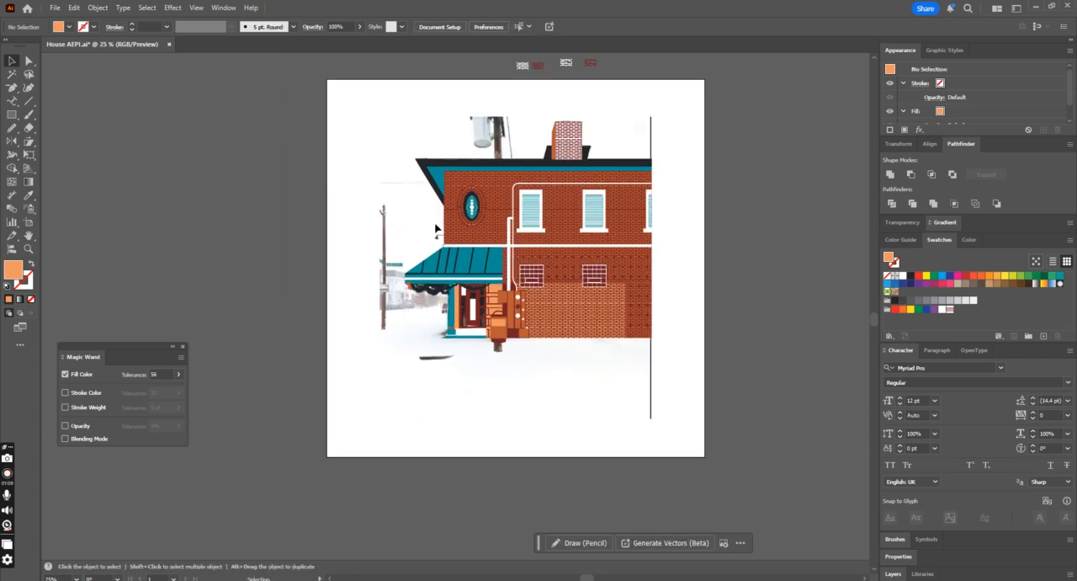
pyautogui.scroll(1, 436, 228)
pyautogui.hotkey('ctrl', 'a')
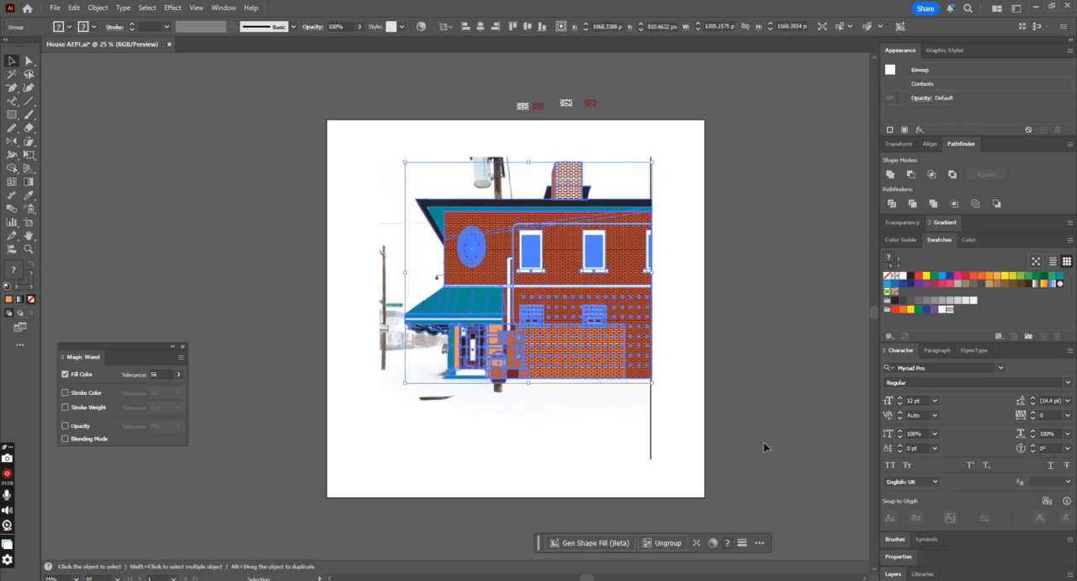
pyautogui.hotkey('ctrl', '-')
pyautogui.moveTo(492, 353); pyautogui.dragTo(706, 367)
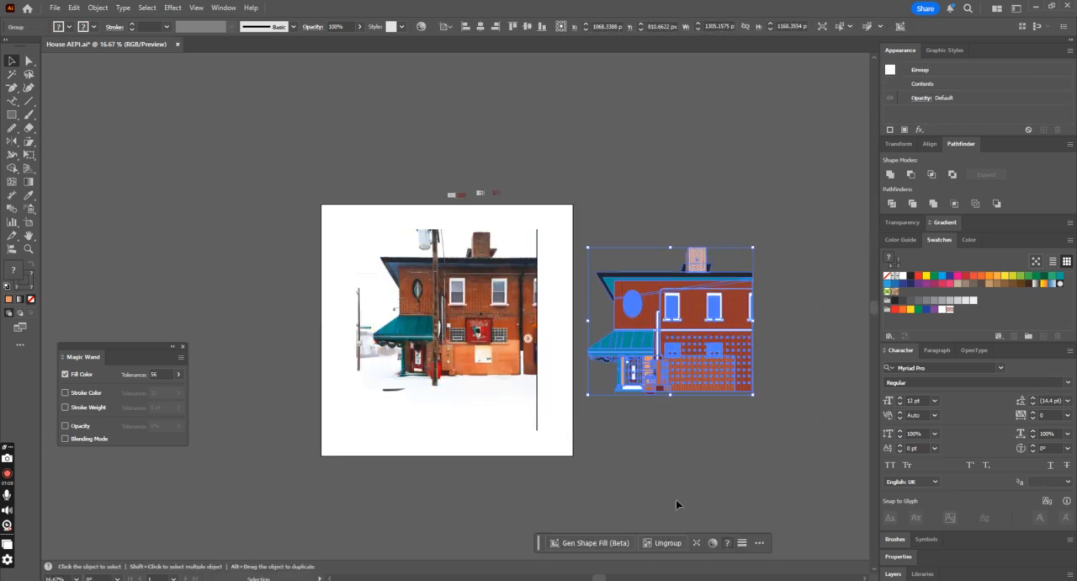
pyautogui.click(676, 474)
# Step: Undo the move so the building illustration lies over the reference photo again
pyautogui.hotkey('ctrl', '+')
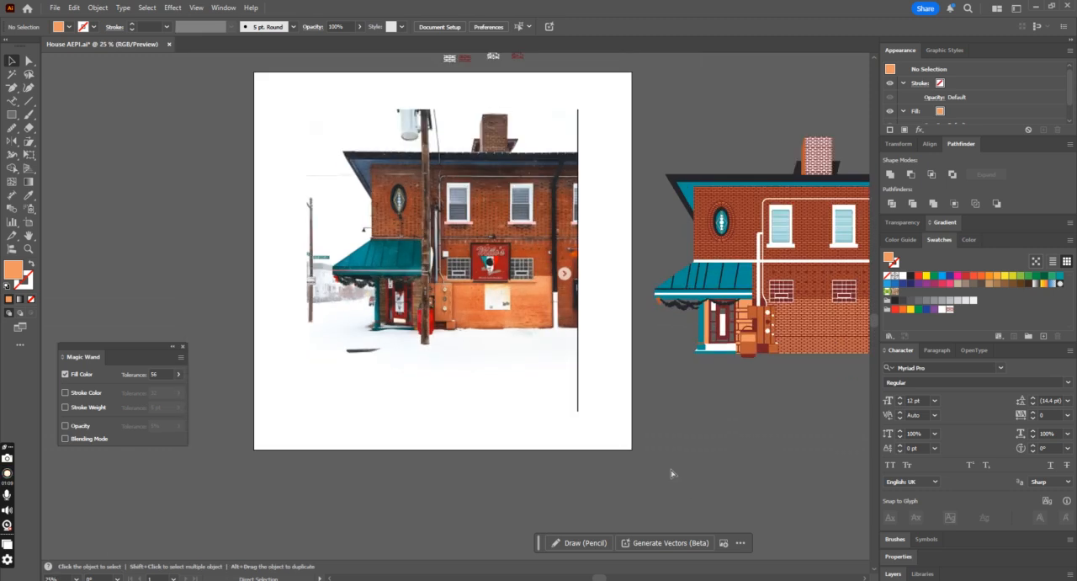
pyautogui.moveTo(802, 309); pyautogui.dragTo(431, 318)
pyautogui.hotkey('ctrl', 'z')
pyautogui.hotkey('ctrl', 'z')
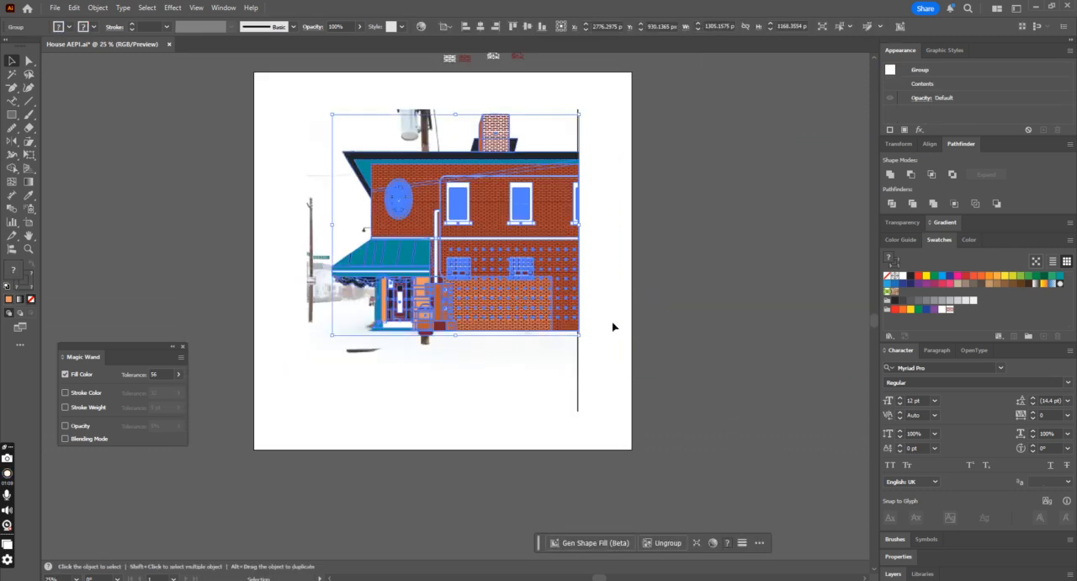
# Step: Lower the building illustration's opacity to 26% and examine the entrance and sign area of the photo beneath it
pyautogui.click(634, 292)
pyautogui.click(539, 198)
pyautogui.click(359, 26)
pyautogui.moveTo(361, 40); pyautogui.dragTo(327, 41)
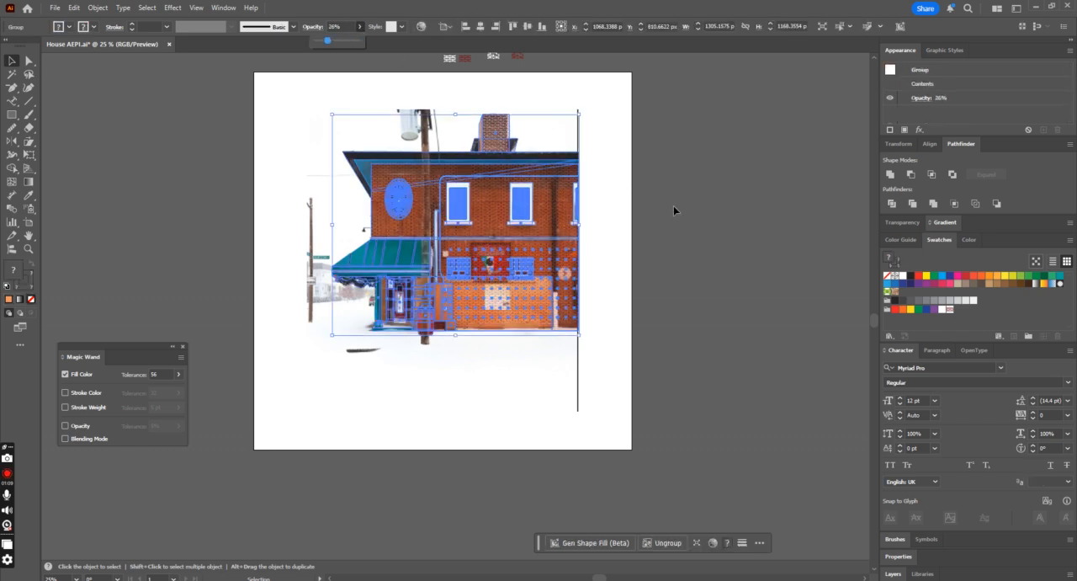
pyautogui.click(673, 207)
pyautogui.hotkey('ctrl', '=')
pyautogui.hotkey('ctrl', '=')
pyautogui.hotkey('ctrl', '=')
pyautogui.hotkey('ctrl', '=')
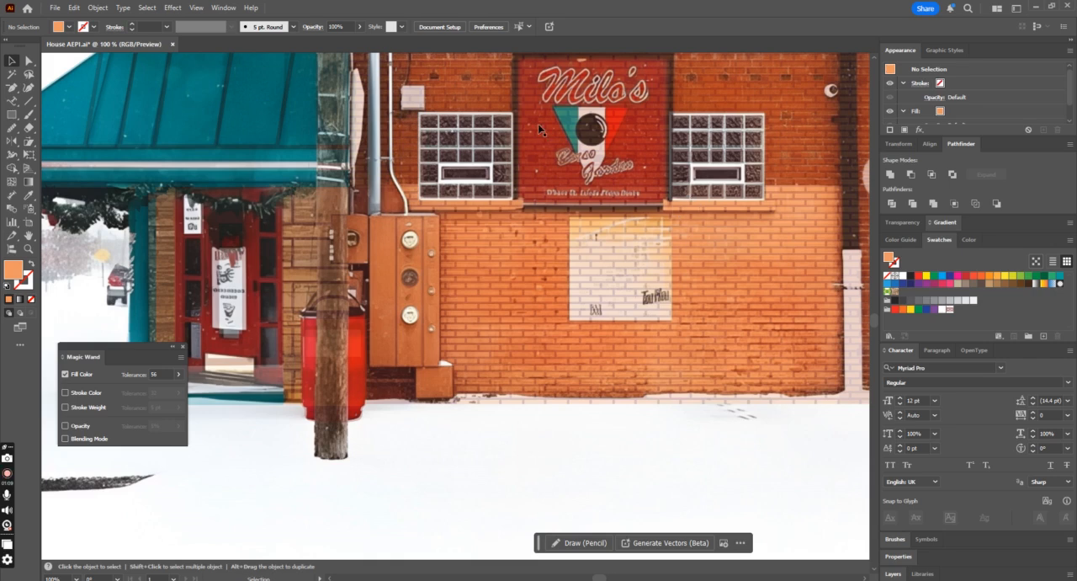
# Step: Undo the opacity change on the building illustration and deselect it
pyautogui.hotkey('ctrl', '-')
pyautogui.hotkey('ctrl', '-')
pyautogui.hotkey('ctrl', '-')
pyautogui.hotkey('ctrl', 'z')
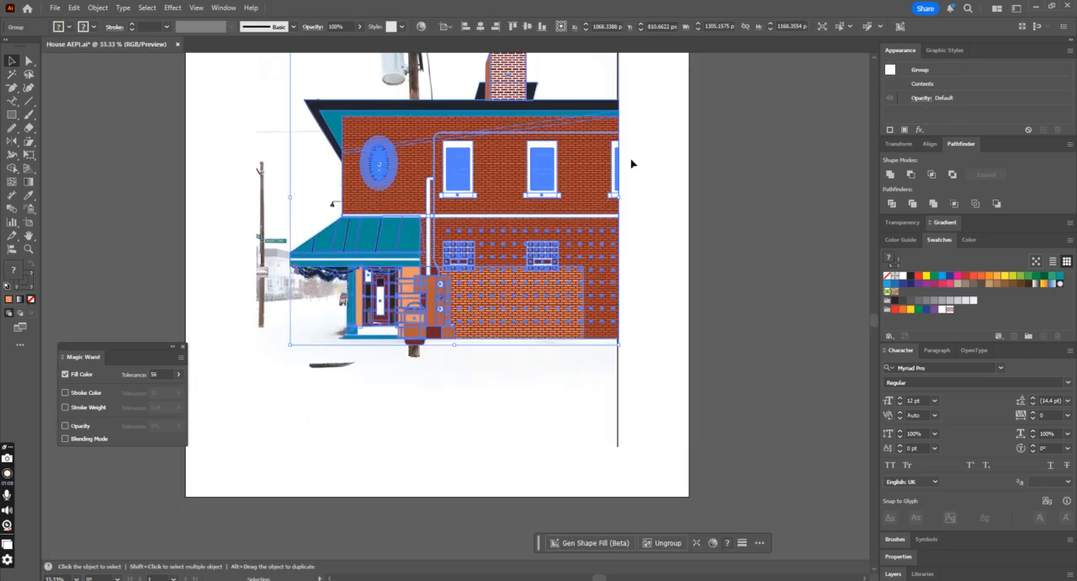
pyautogui.click(645, 241)
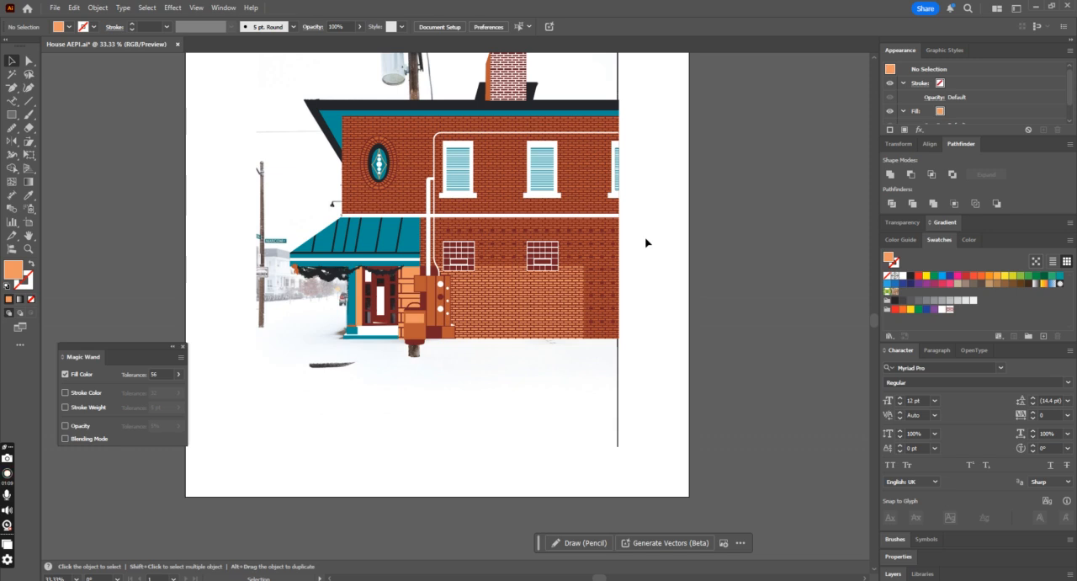